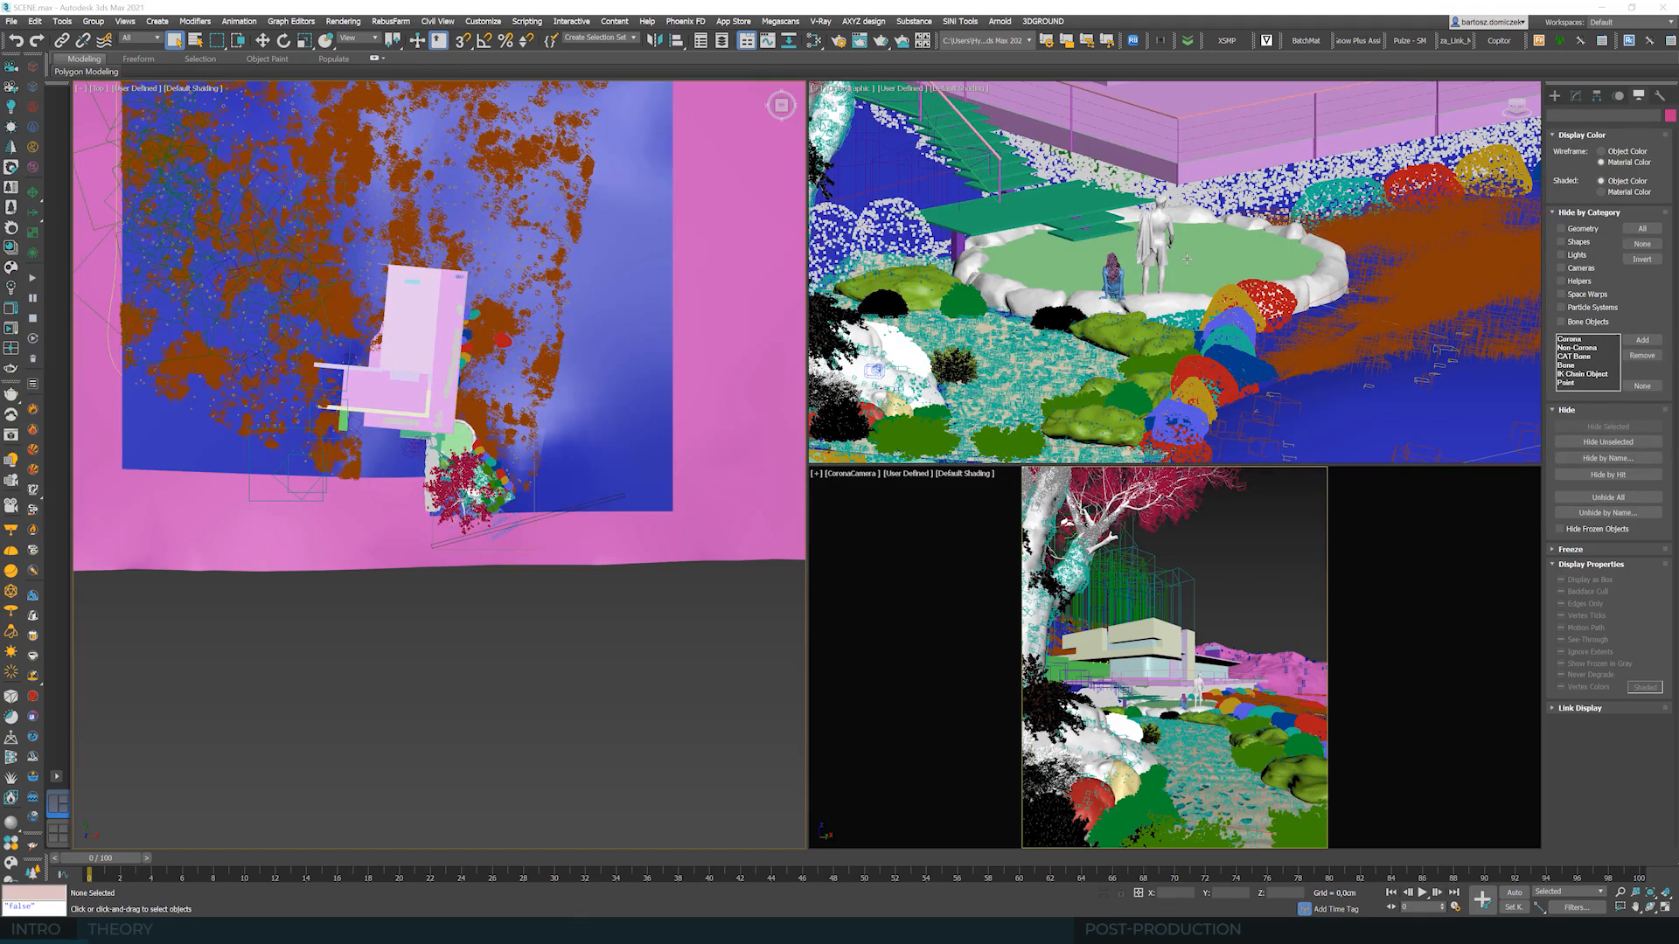
- Maximize the CoronaCamera viewport
scroll(1188, 244, down, 2)
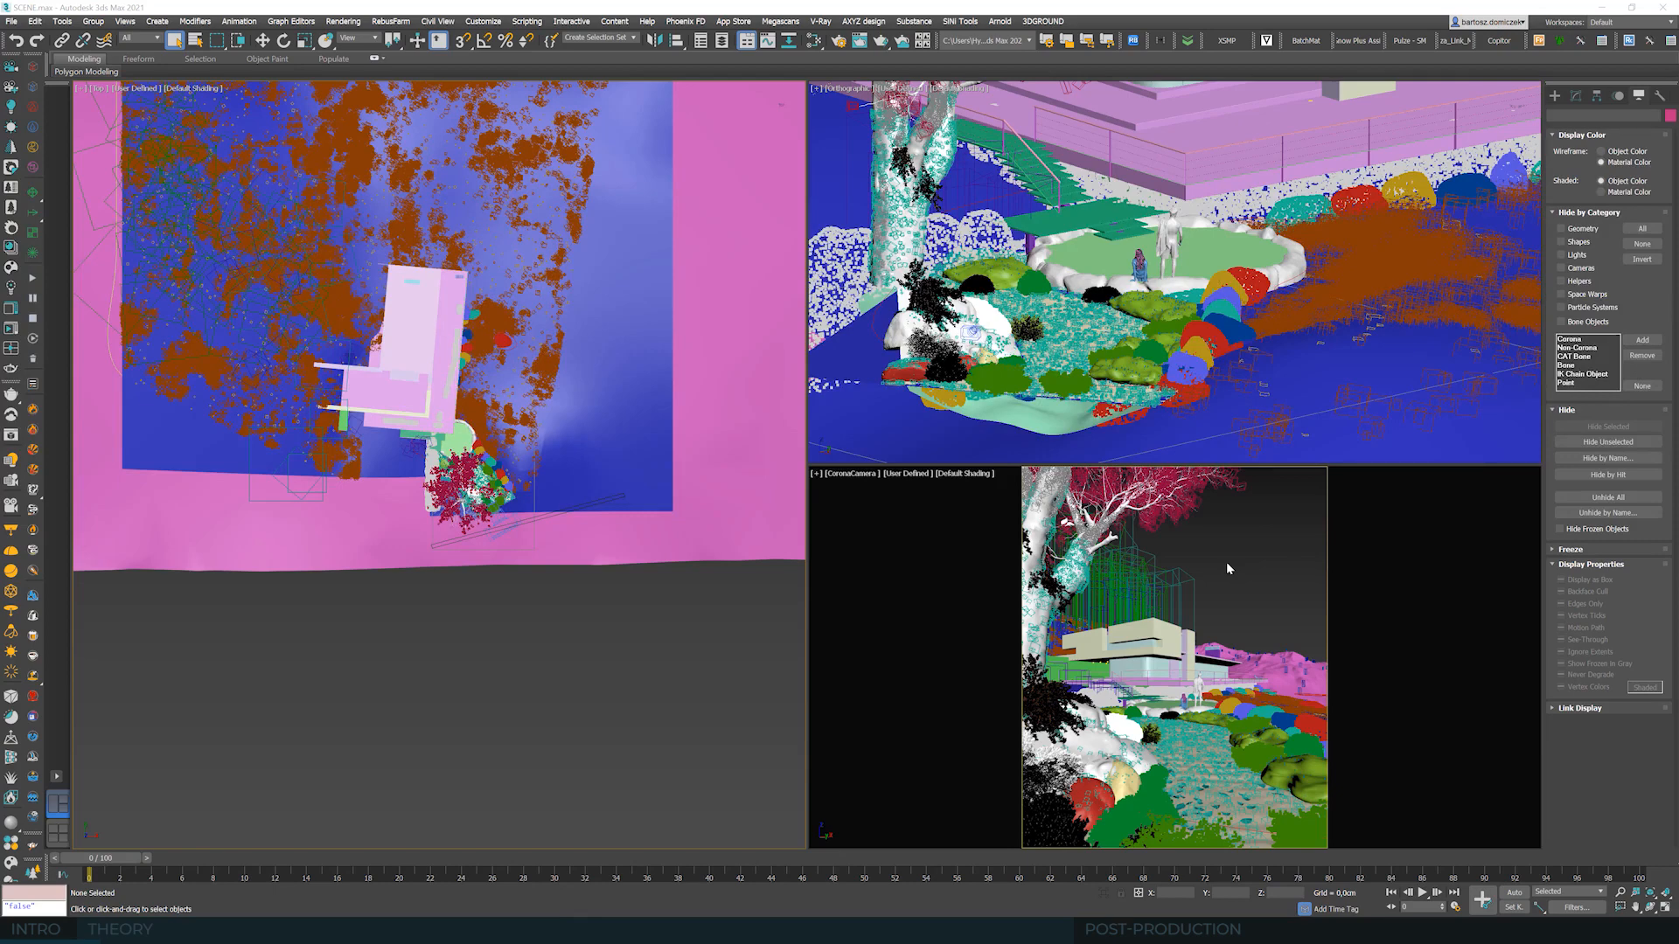
click(1225, 562)
key(alt+w)
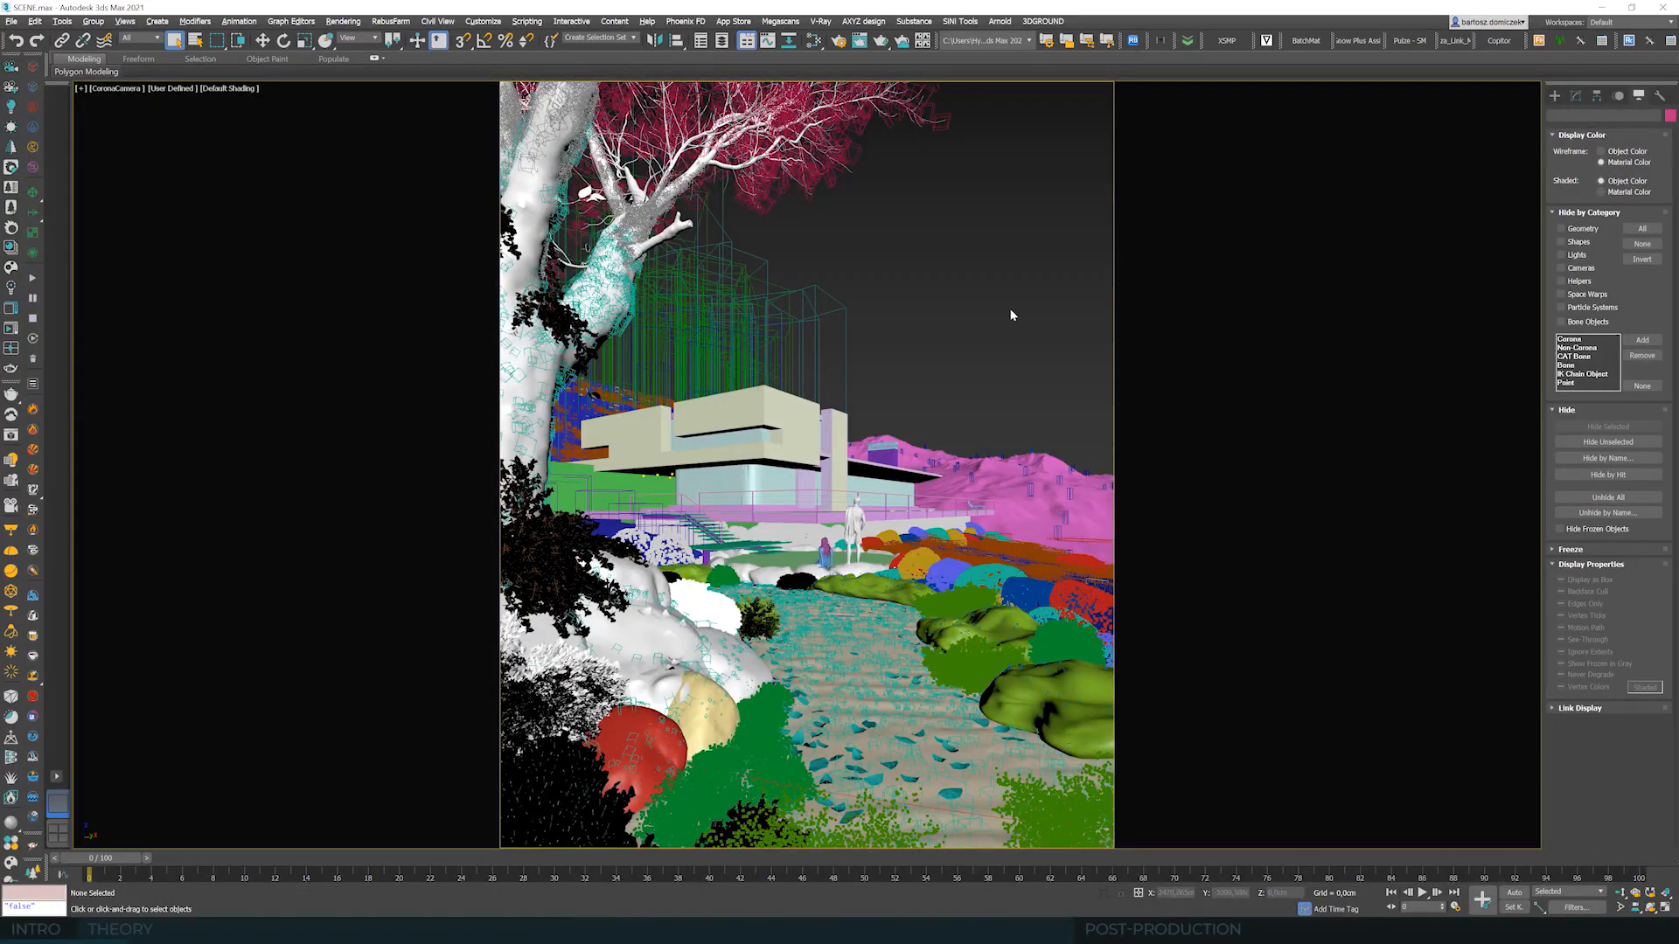
- Add a CoronaBitmap map in the Slate Material Editor and load 2124_v5.hdr from the HDRI folder
click(815, 43)
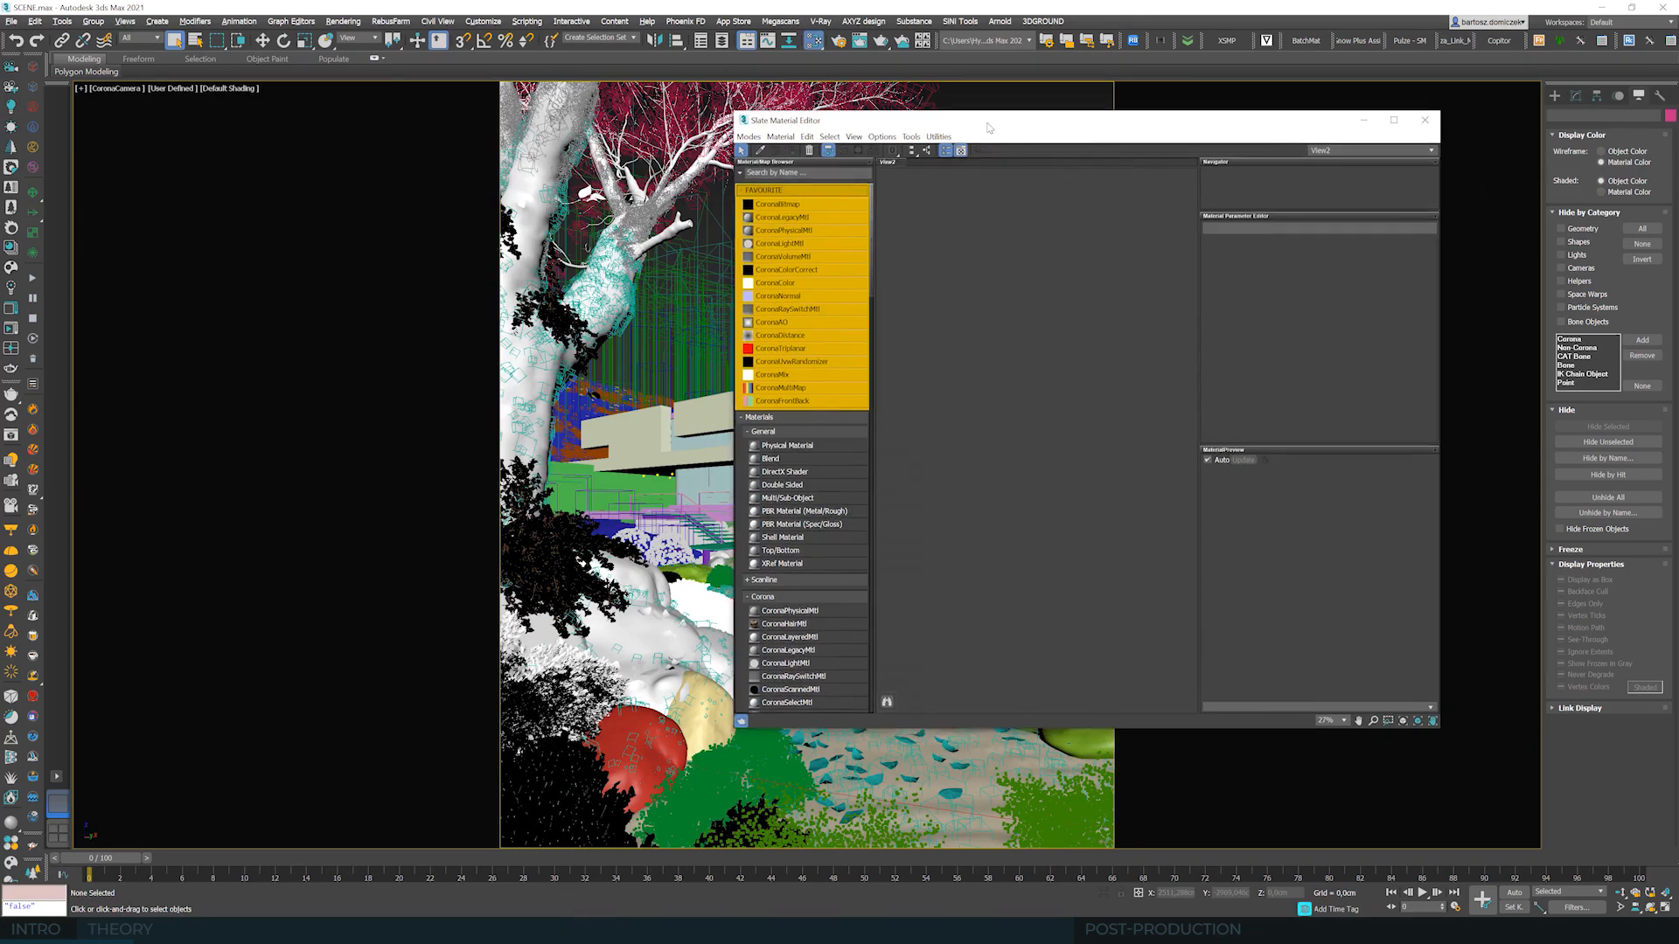
drag(988, 127, 519, 194)
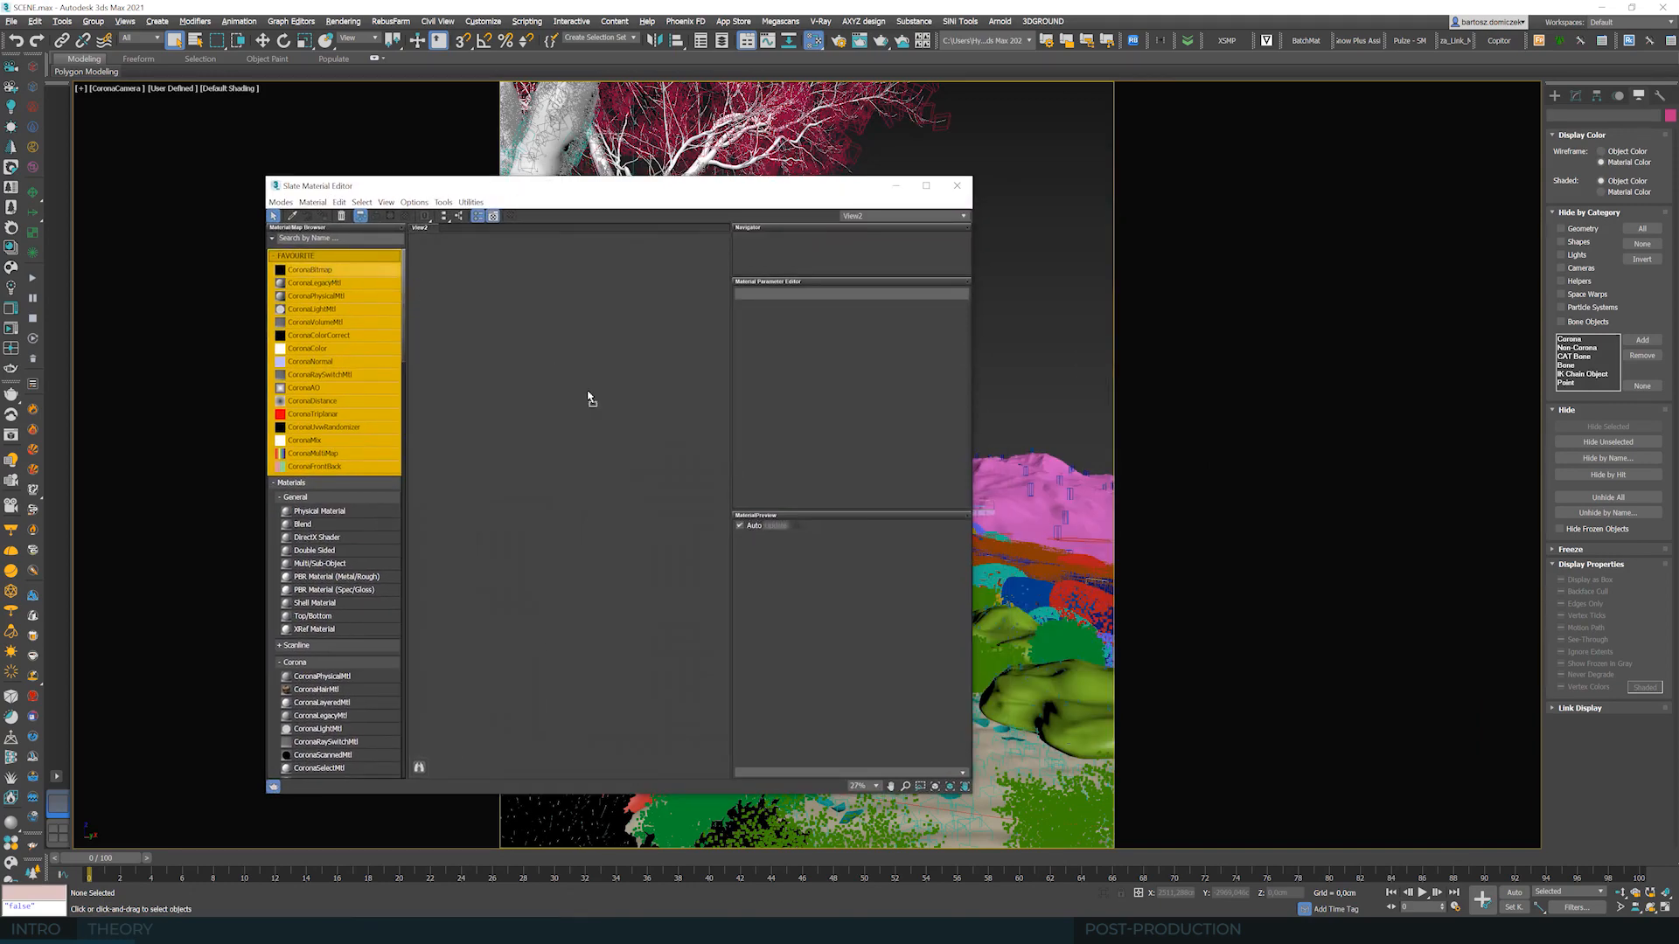
mouse_move(588, 398)
mouse_down()
mouse_move(601, 412)
mouse_move(587, 404)
mouse_up()
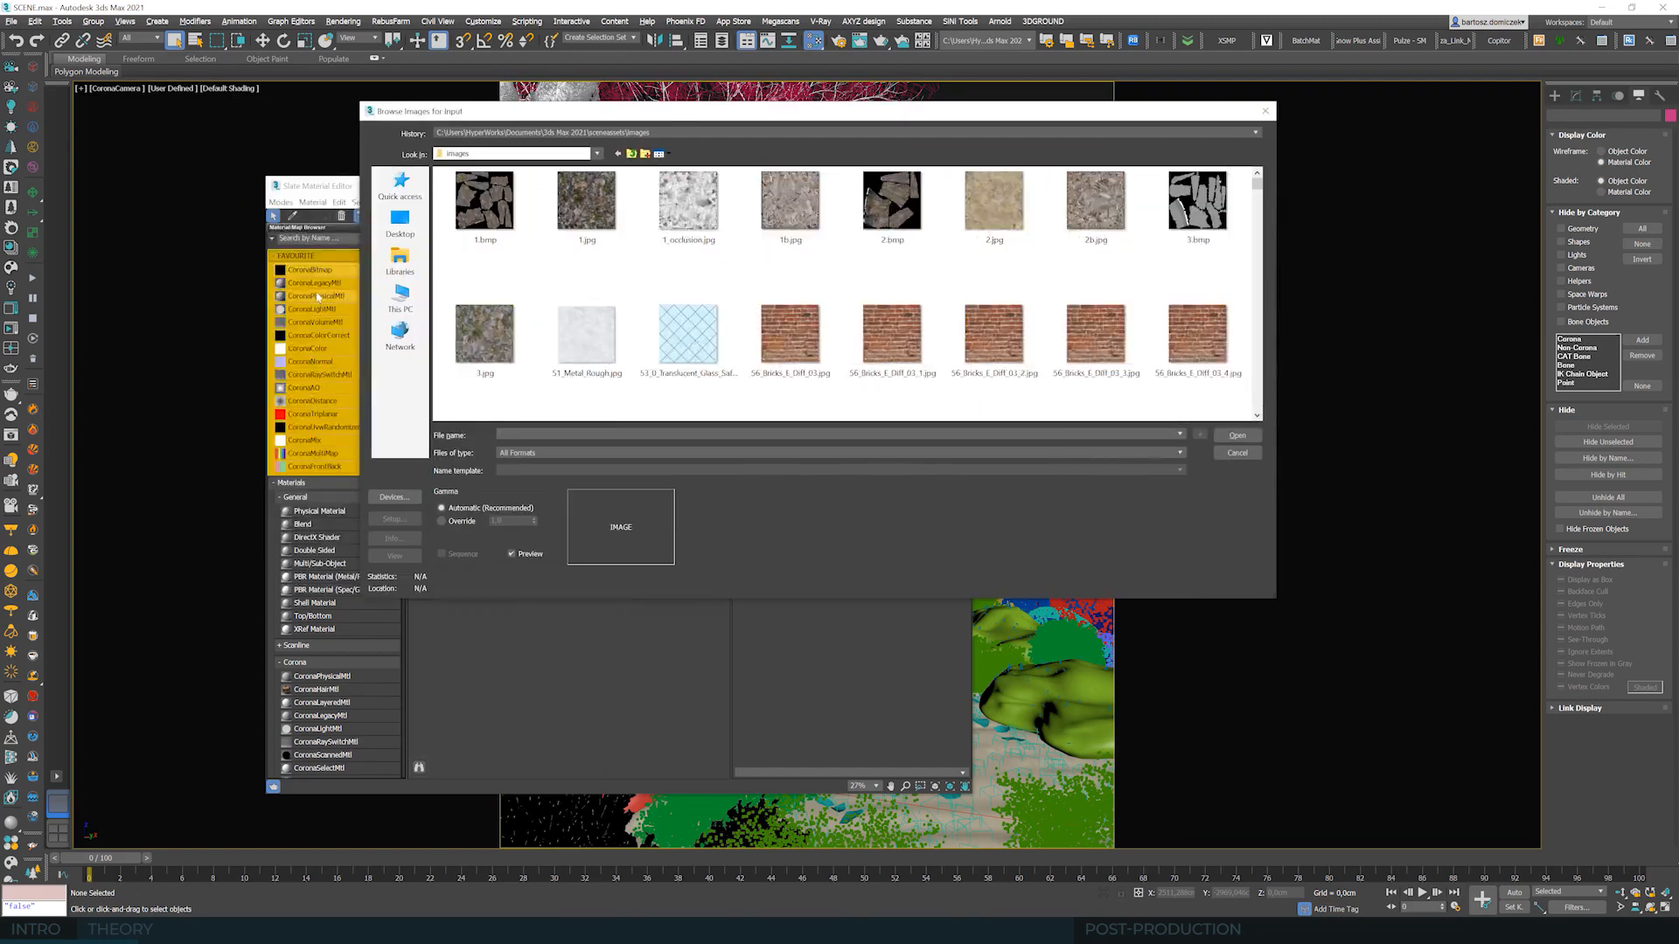
click(402, 299)
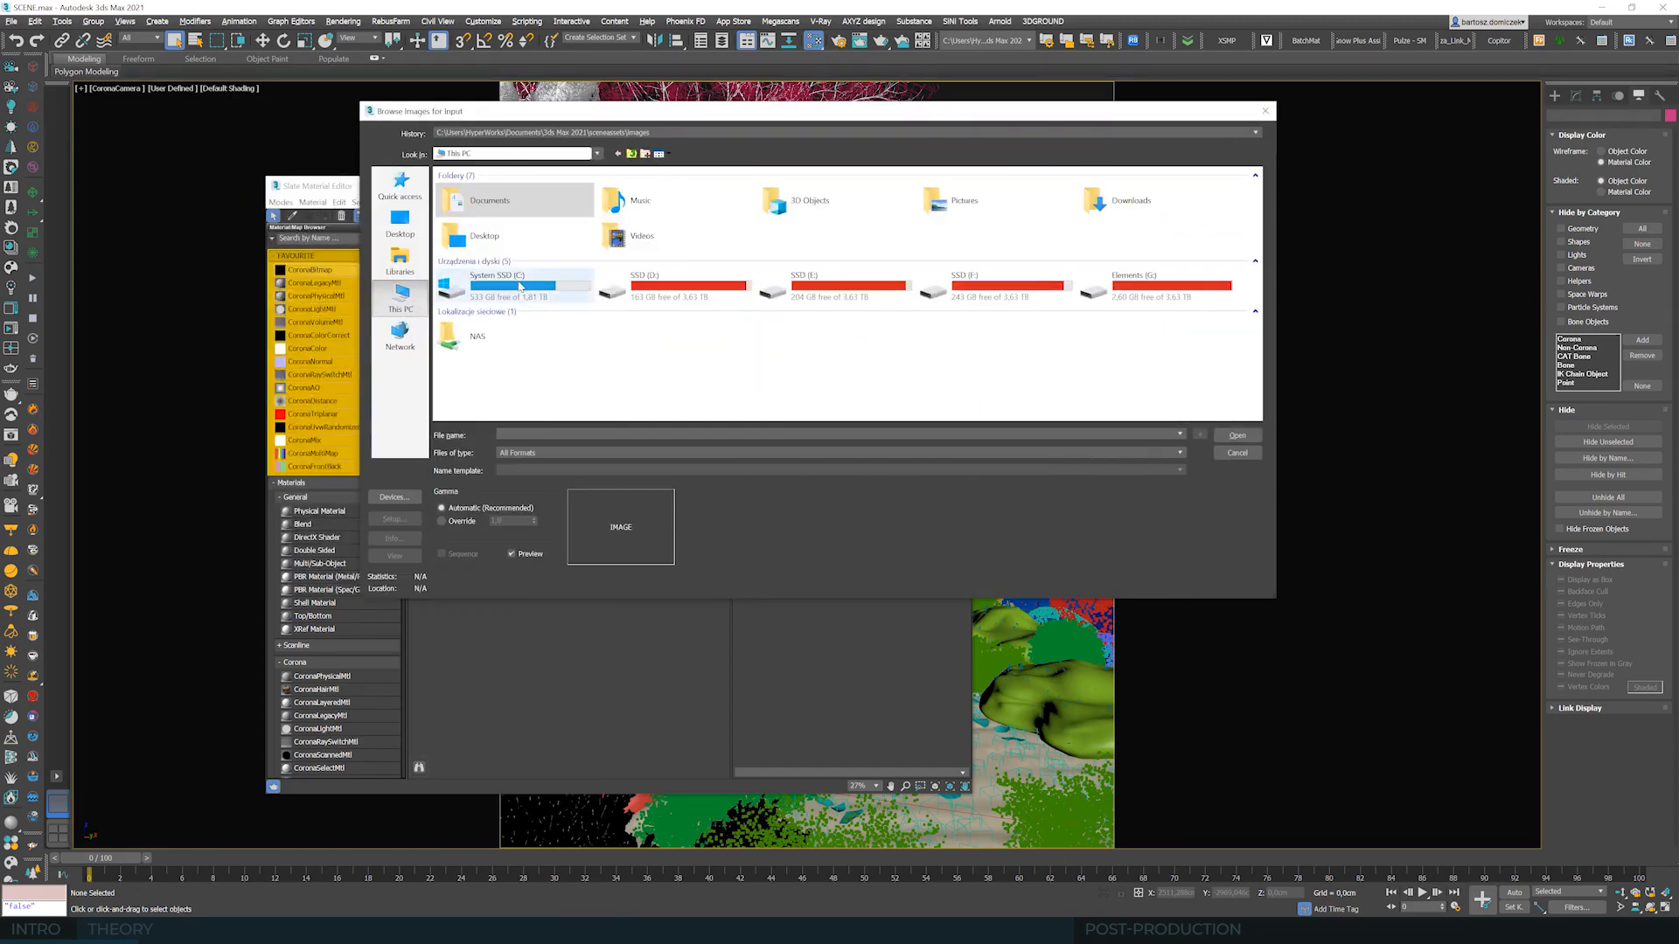
double_click(503, 285)
double_click(493, 250)
double_click(477, 200)
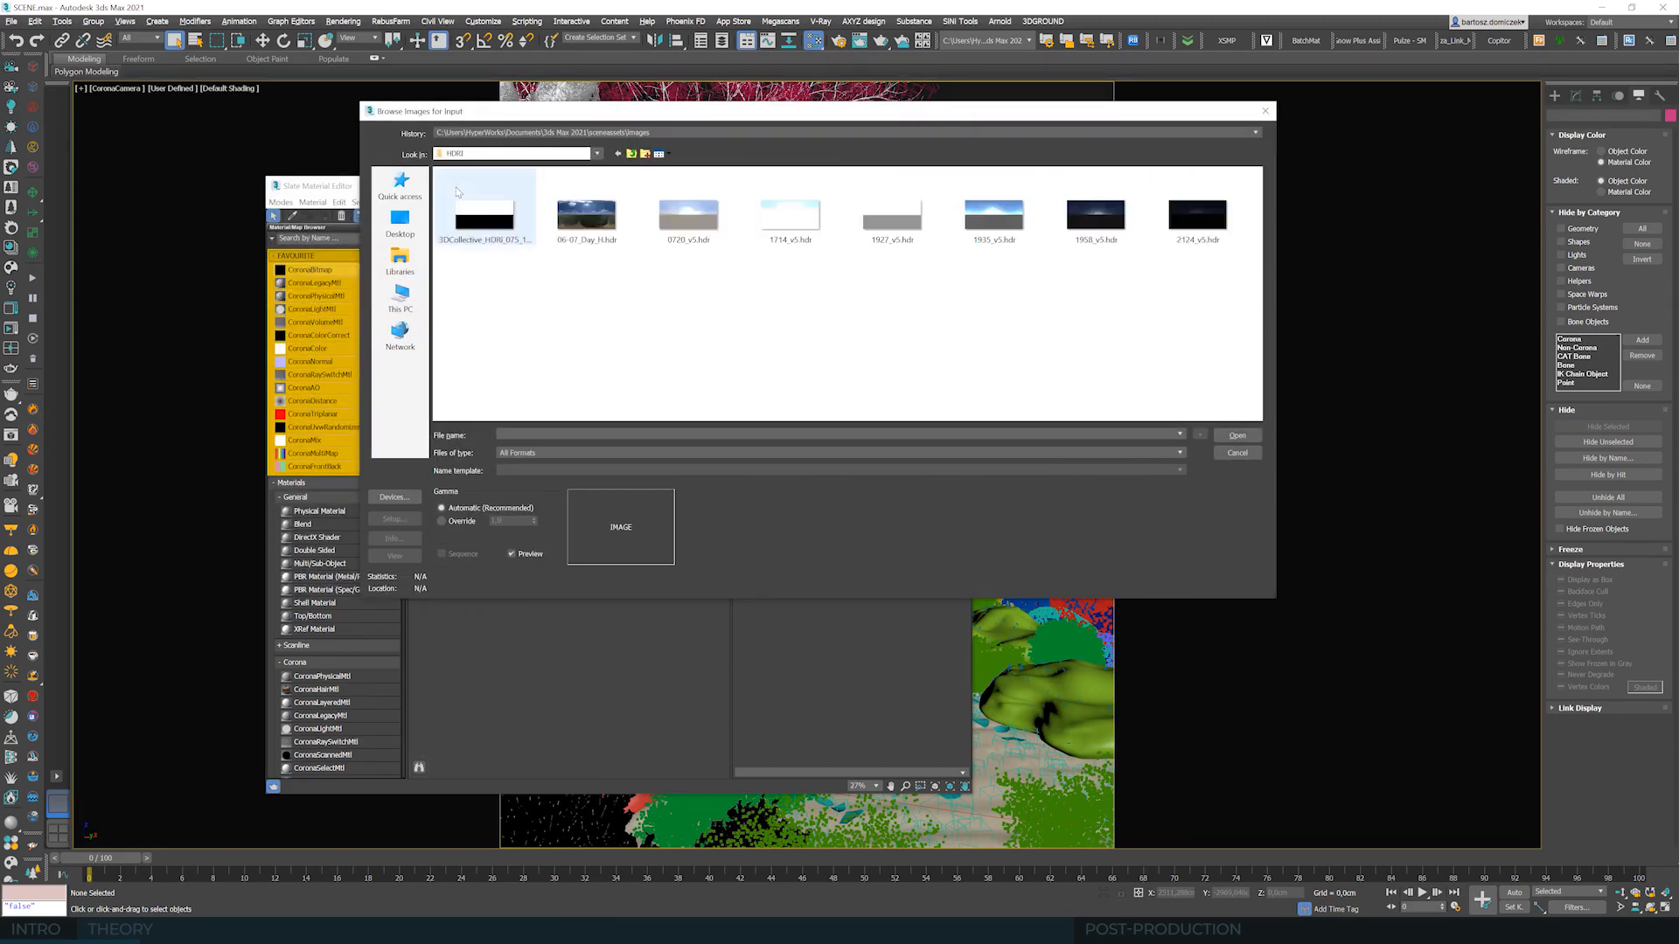
click(1220, 222)
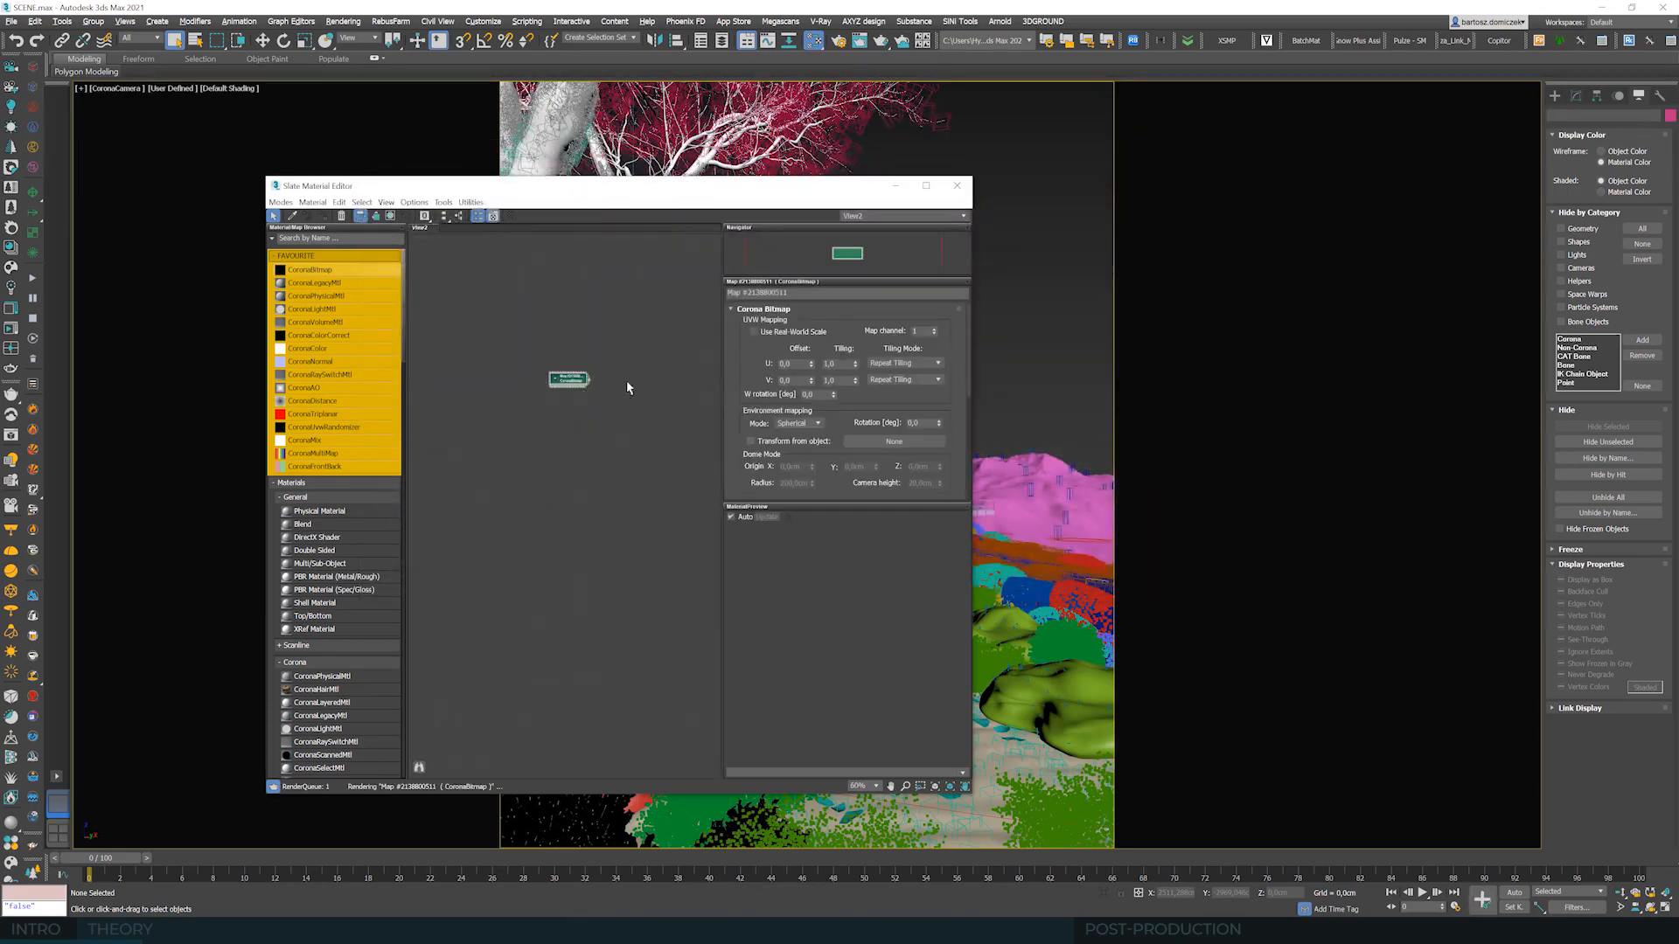
- Feed the HDRI bitmap into a CoronaColorCorrect map and assign it as the Single map of Corona's scene environment
scroll(568, 360, up, 3)
drag(328, 335, 645, 422)
click(343, 22)
click(392, 88)
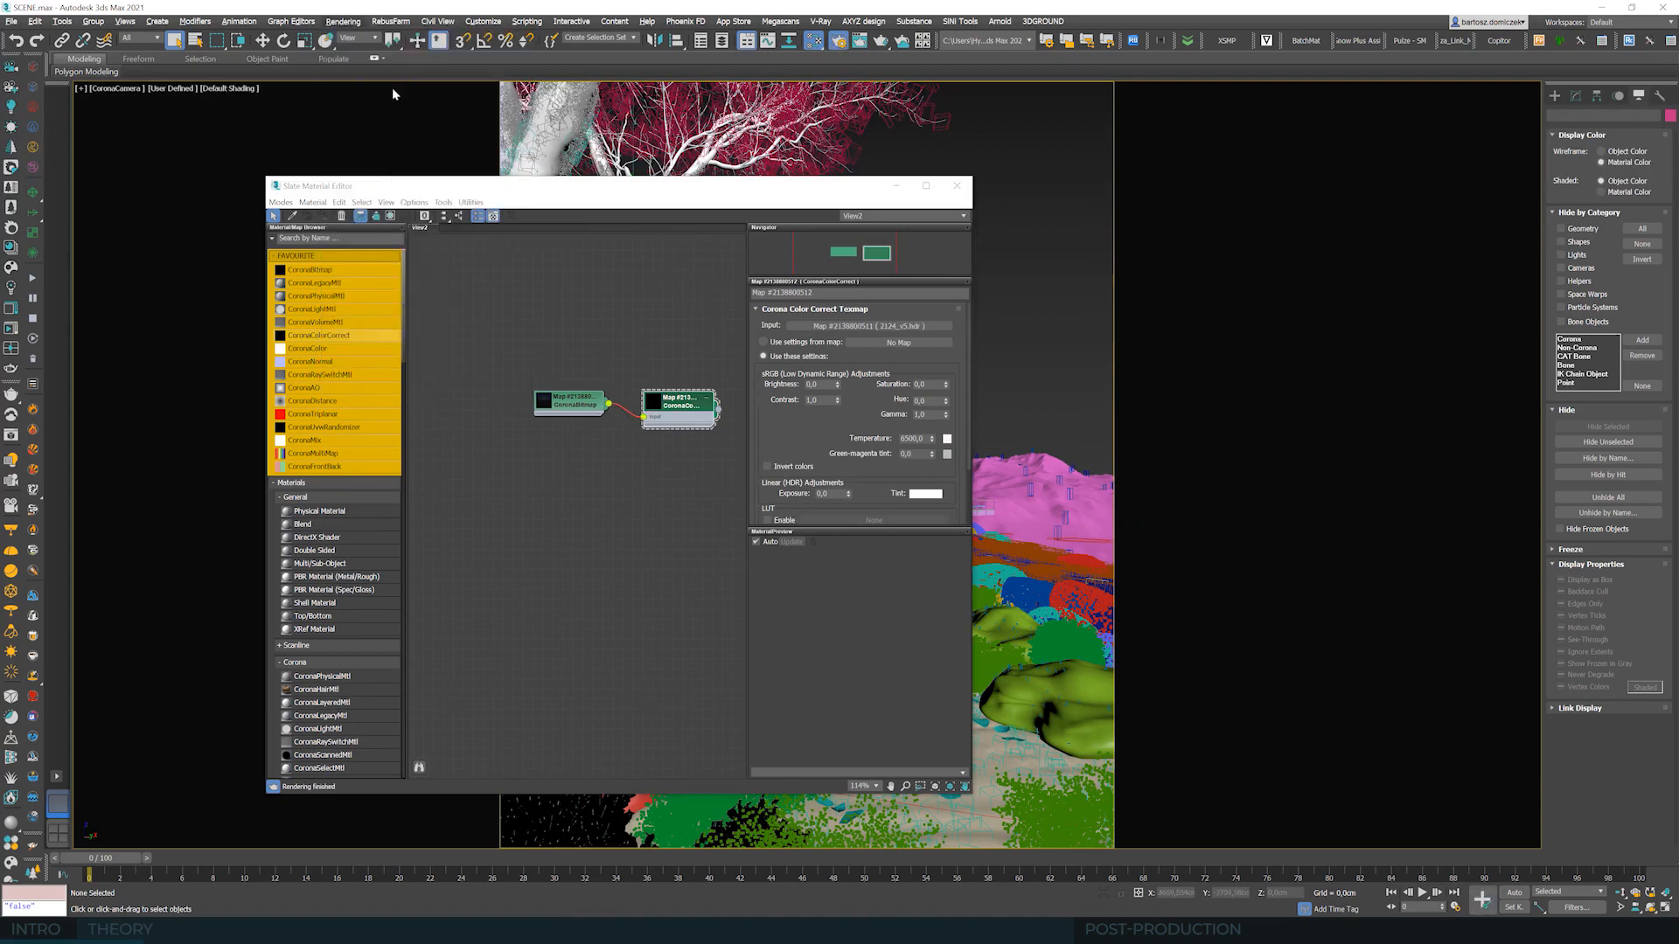
drag(362, 229, 1174, 197)
drag(719, 409, 1228, 587)
click(1137, 501)
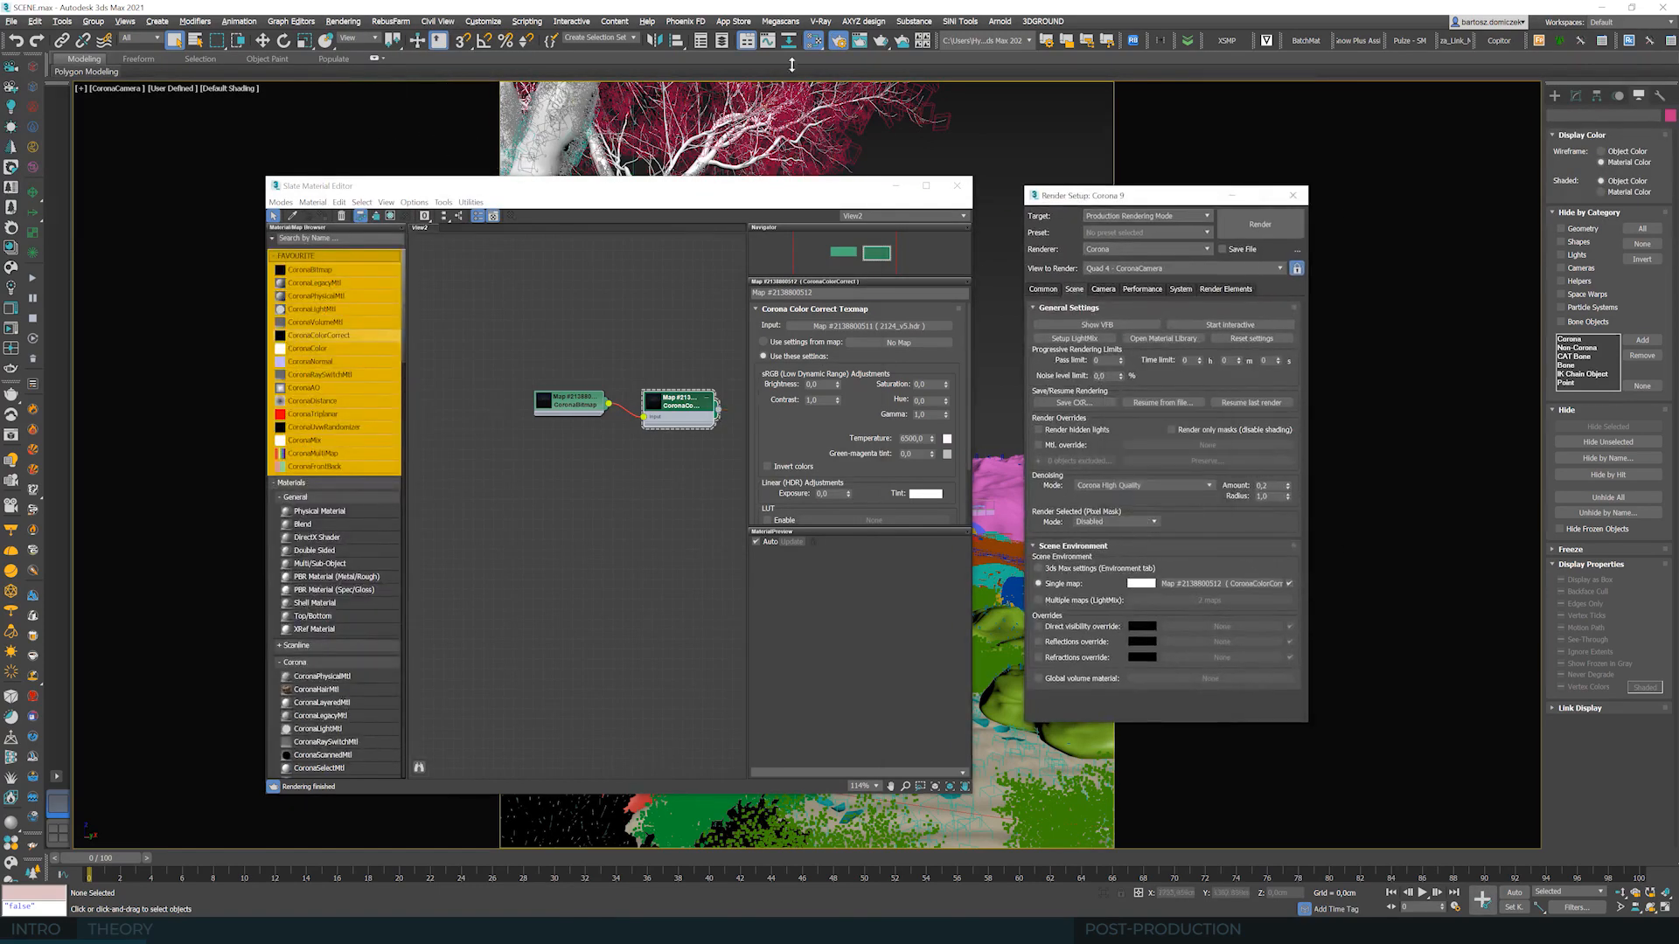
- Show the Moss_LowPoly and Assets_LowPoly layers and hide the Moss_HighPoly and Assets_HighPoly layers
click(722, 41)
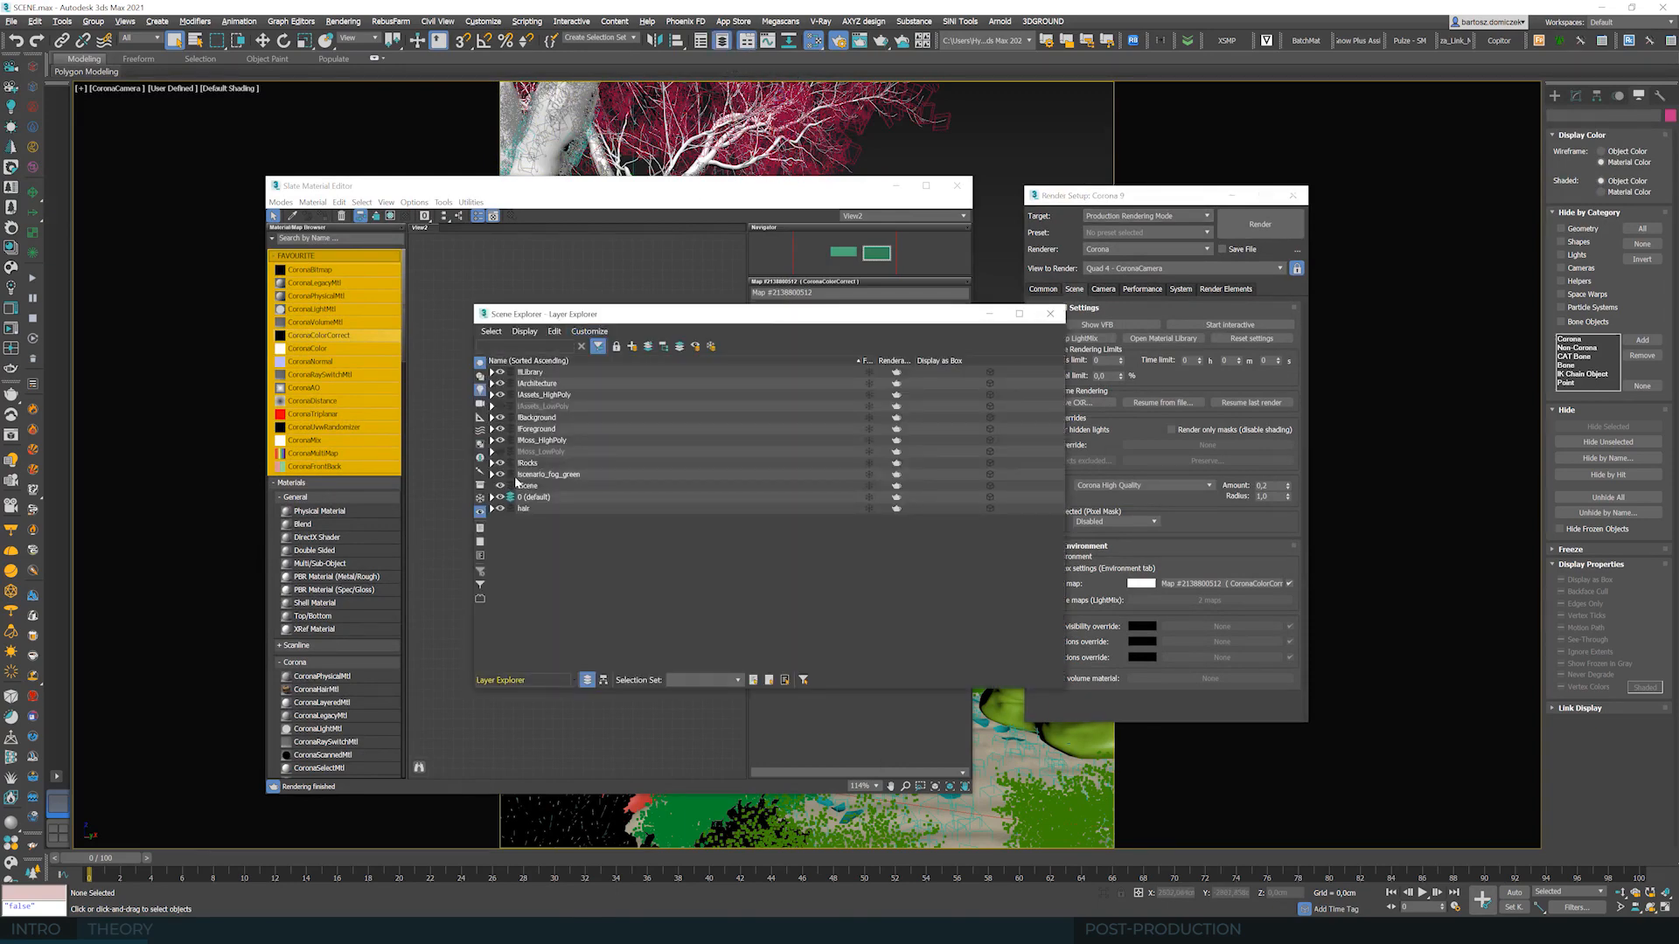
click(500, 452)
click(500, 440)
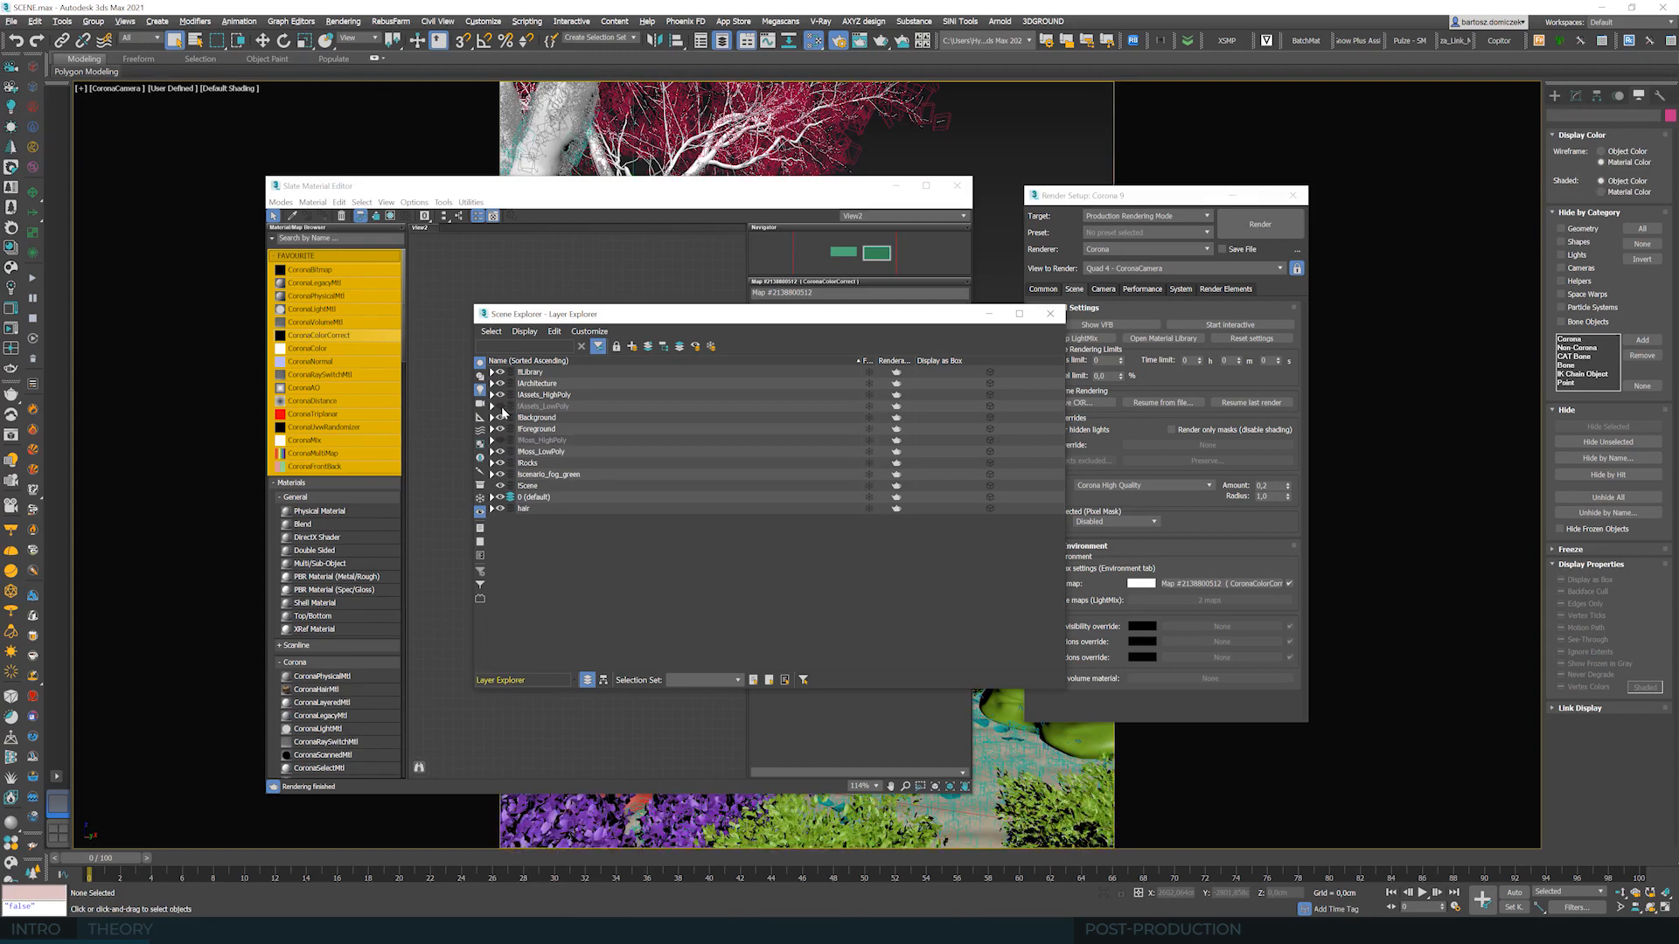
click(501, 406)
click(500, 395)
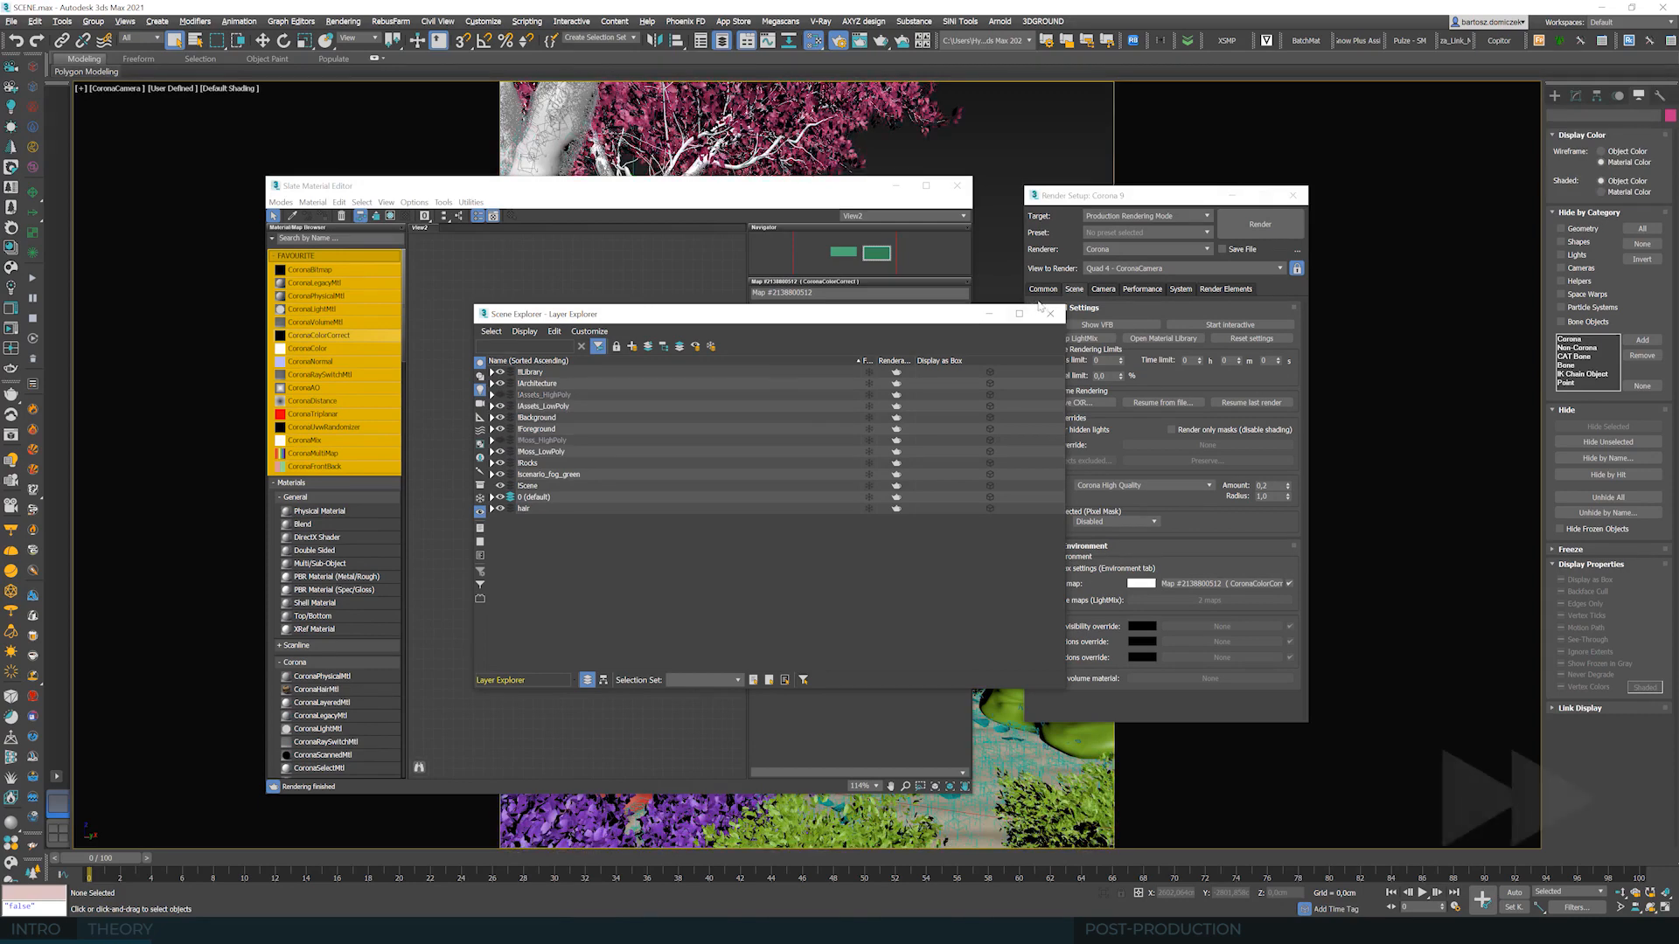
click(1052, 314)
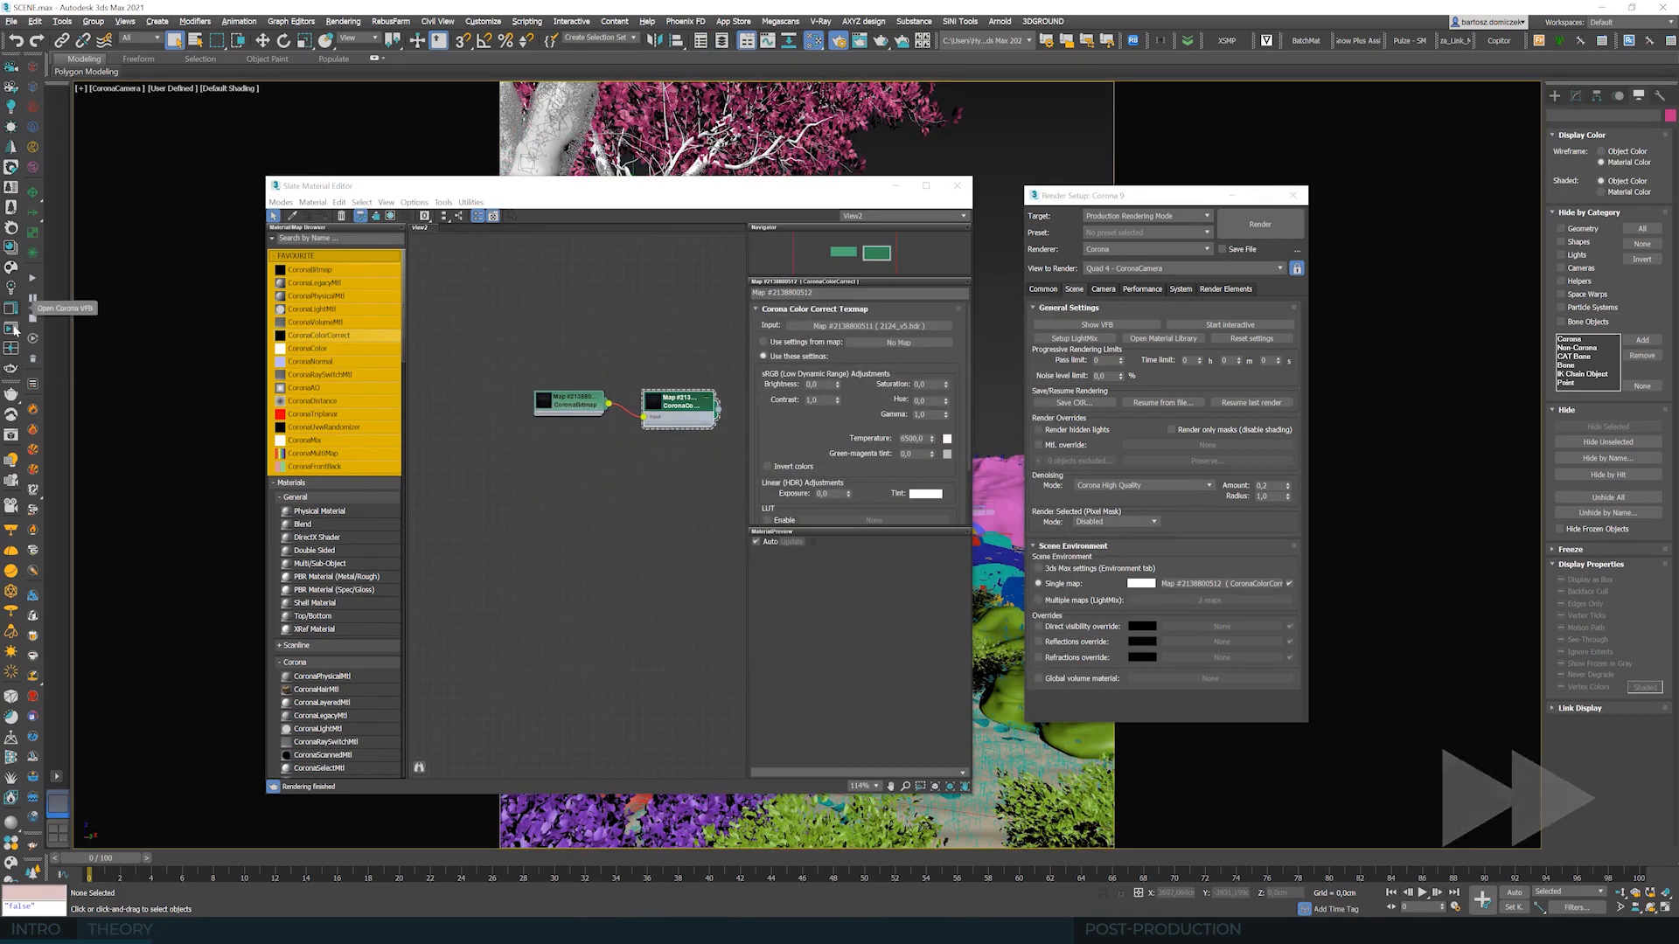
- Run an interactive test render in a narrower frame buffer, and close it after checking the image
click(11, 337)
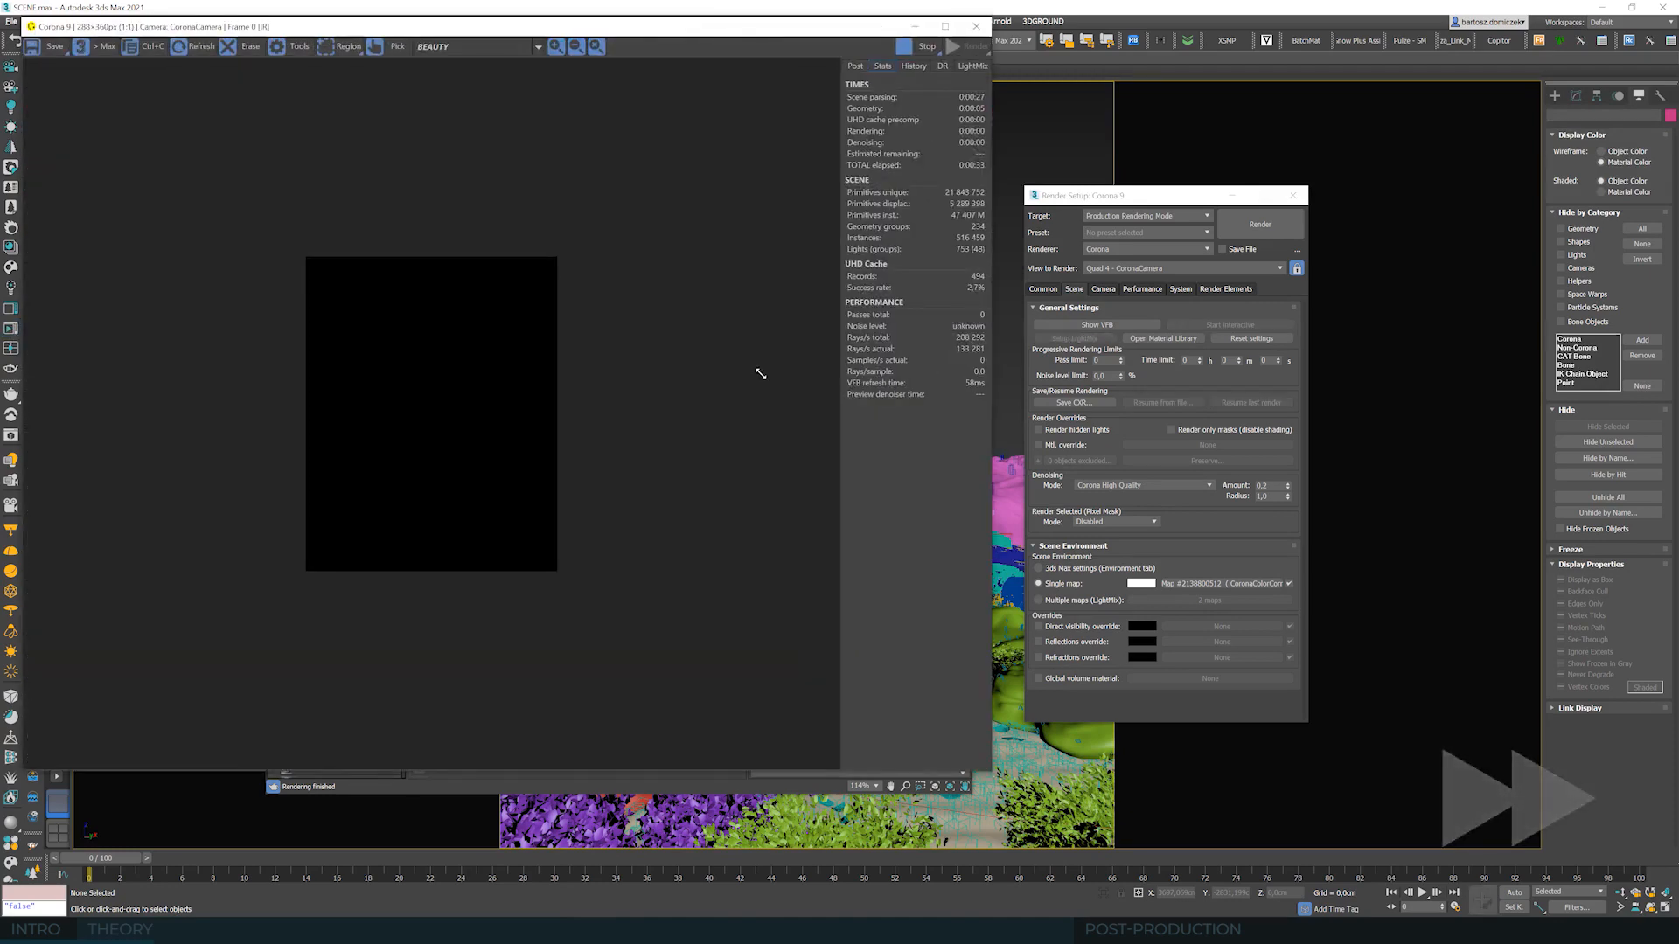
drag(760, 373, 750, 771)
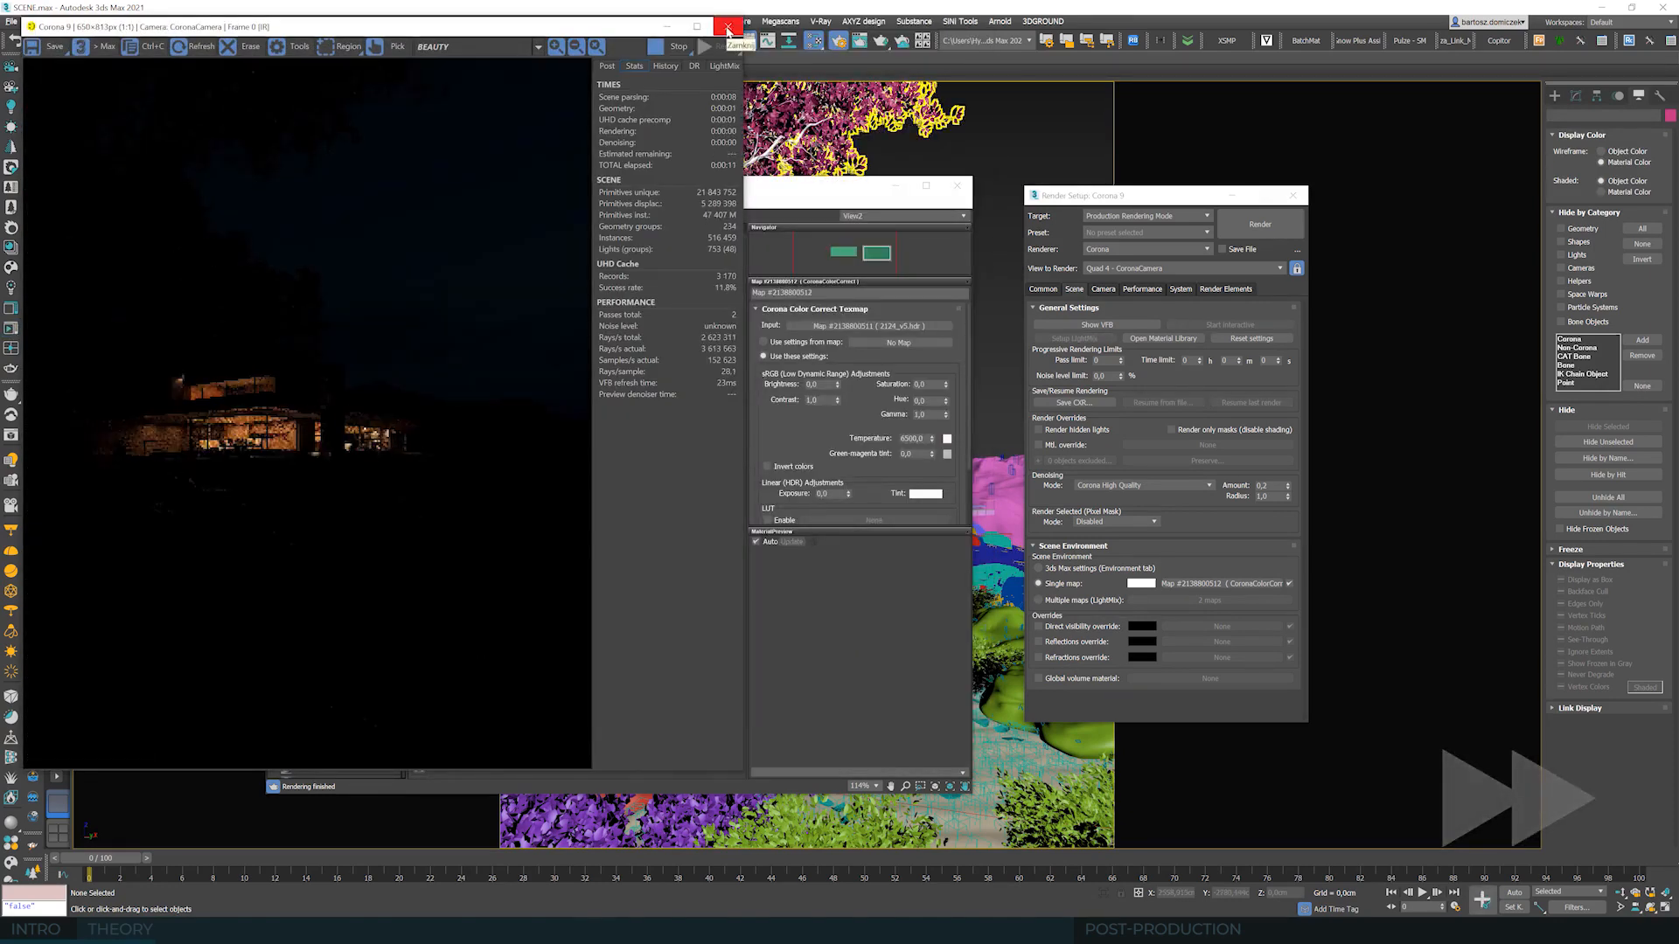
click(732, 27)
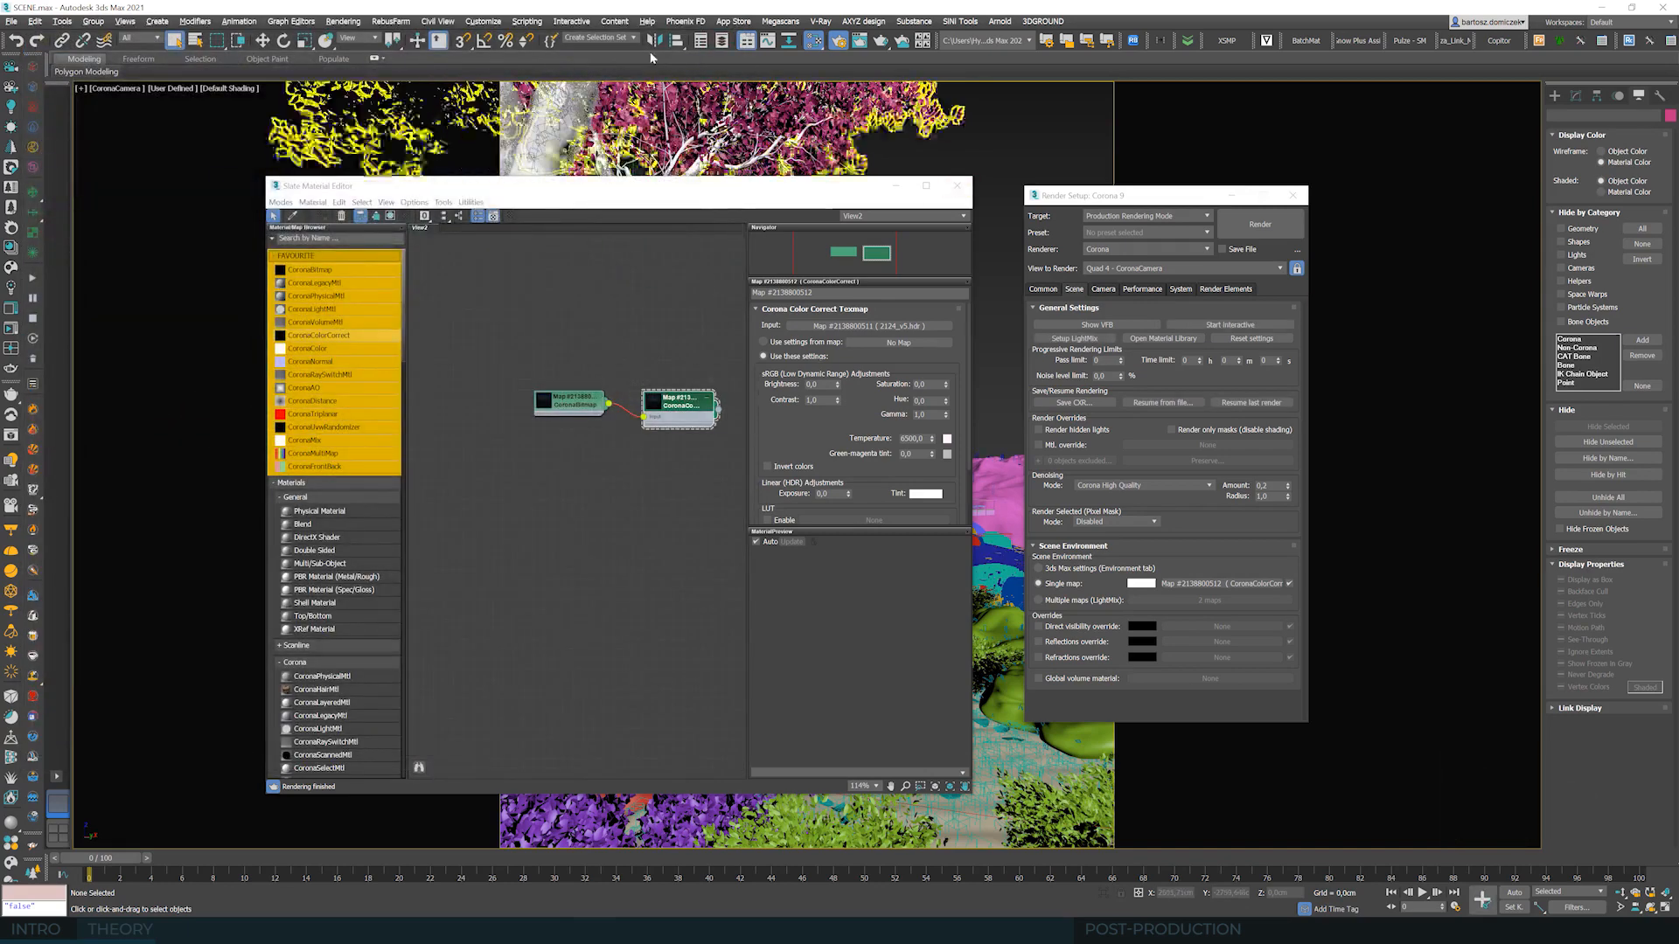
- Hide the Moss_LowPoly layer as well
click(721, 41)
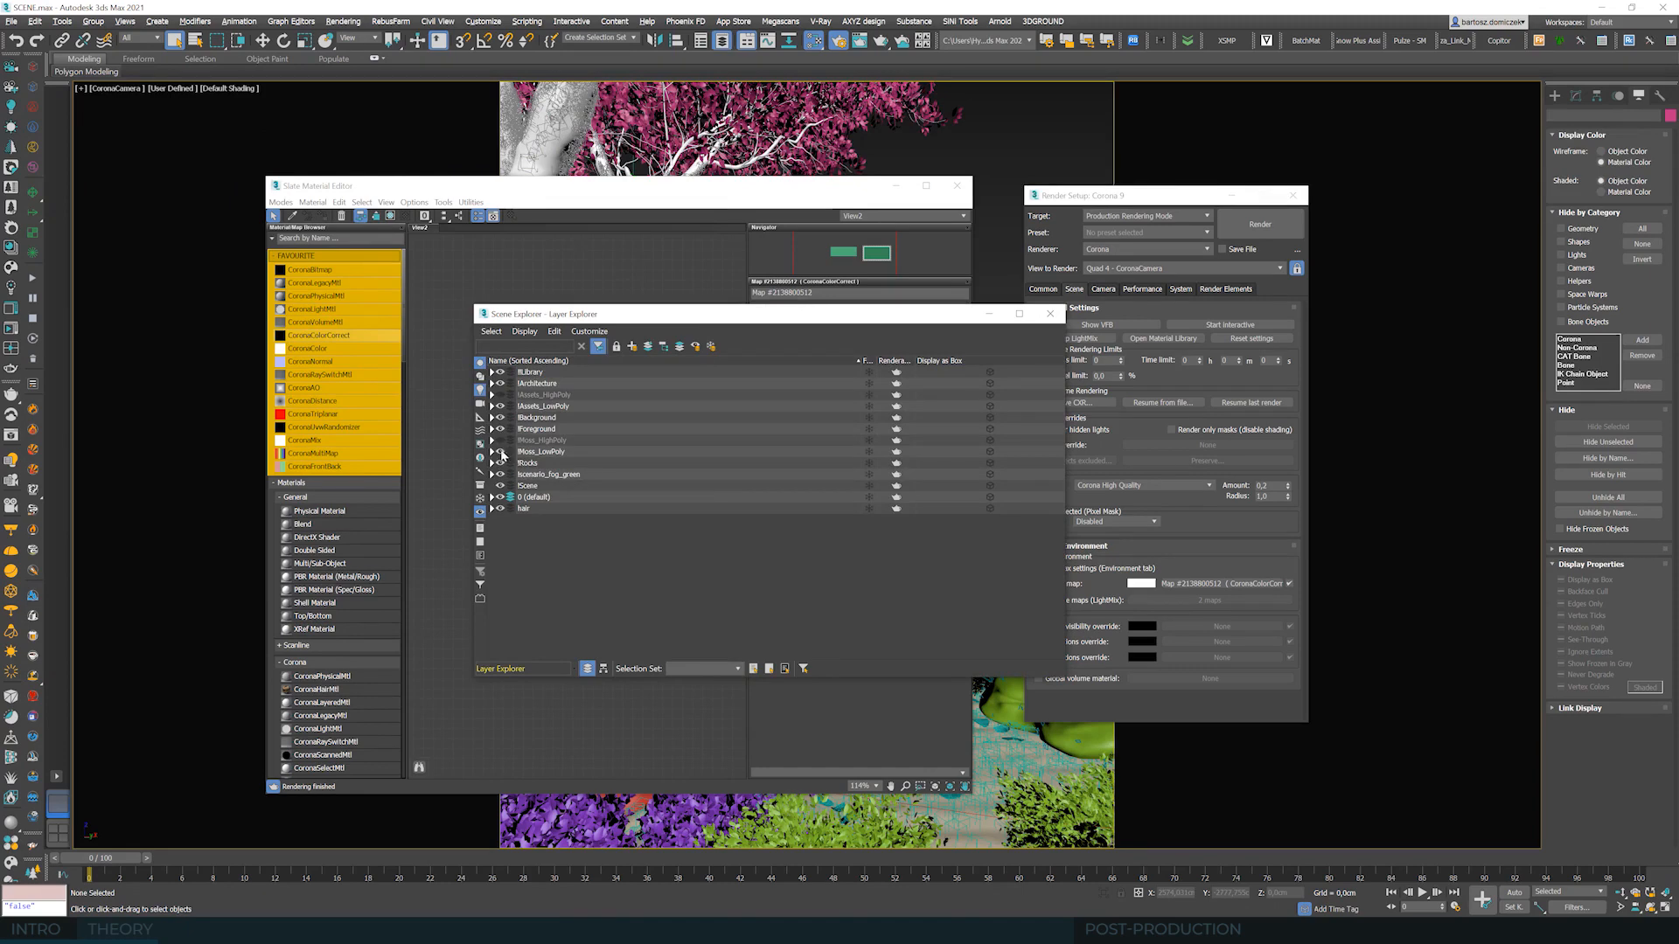
click(501, 452)
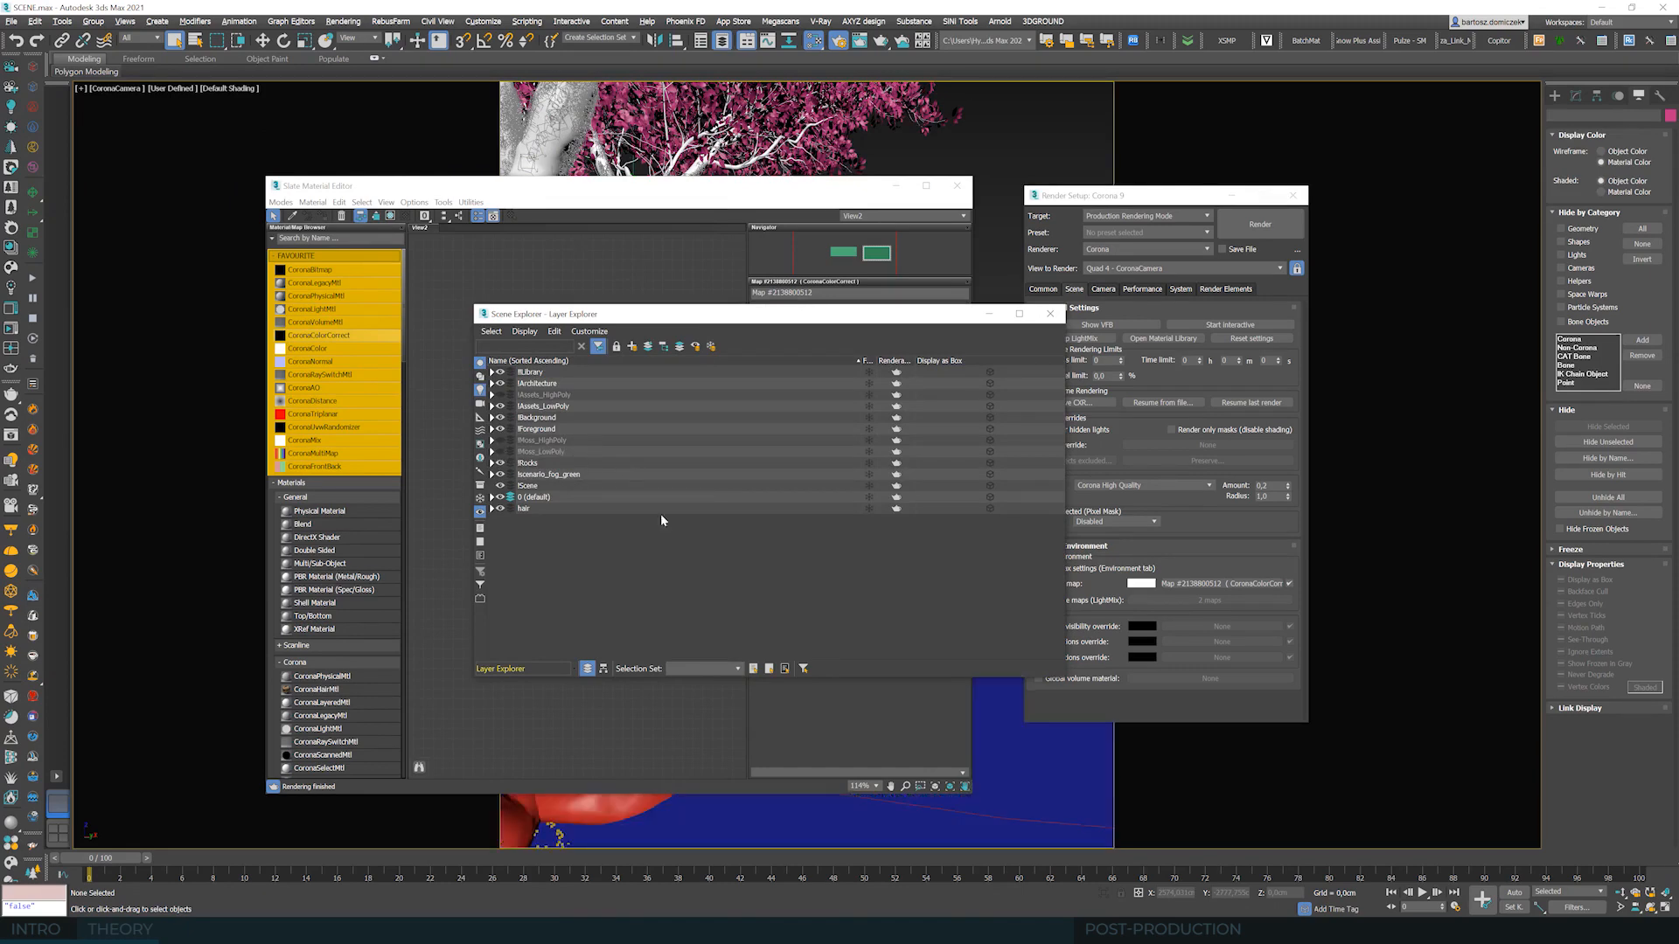
click(1050, 314)
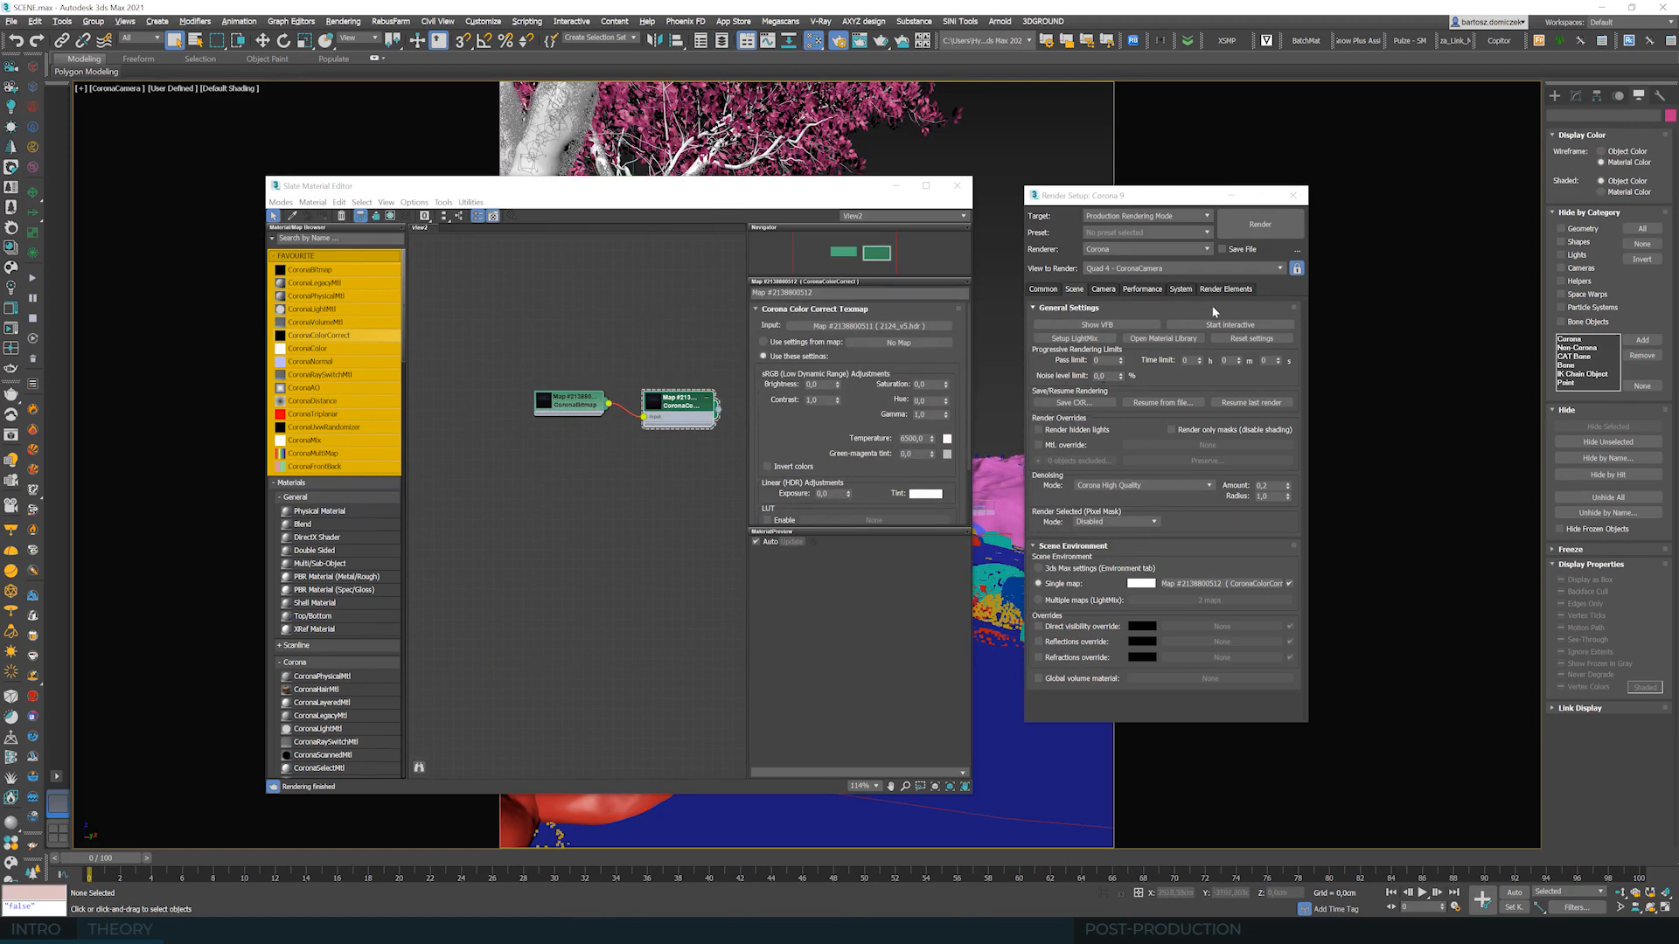
- Start interactive rendering and arrange the frame buffer and the Slate Material Editor side by side
click(1228, 324)
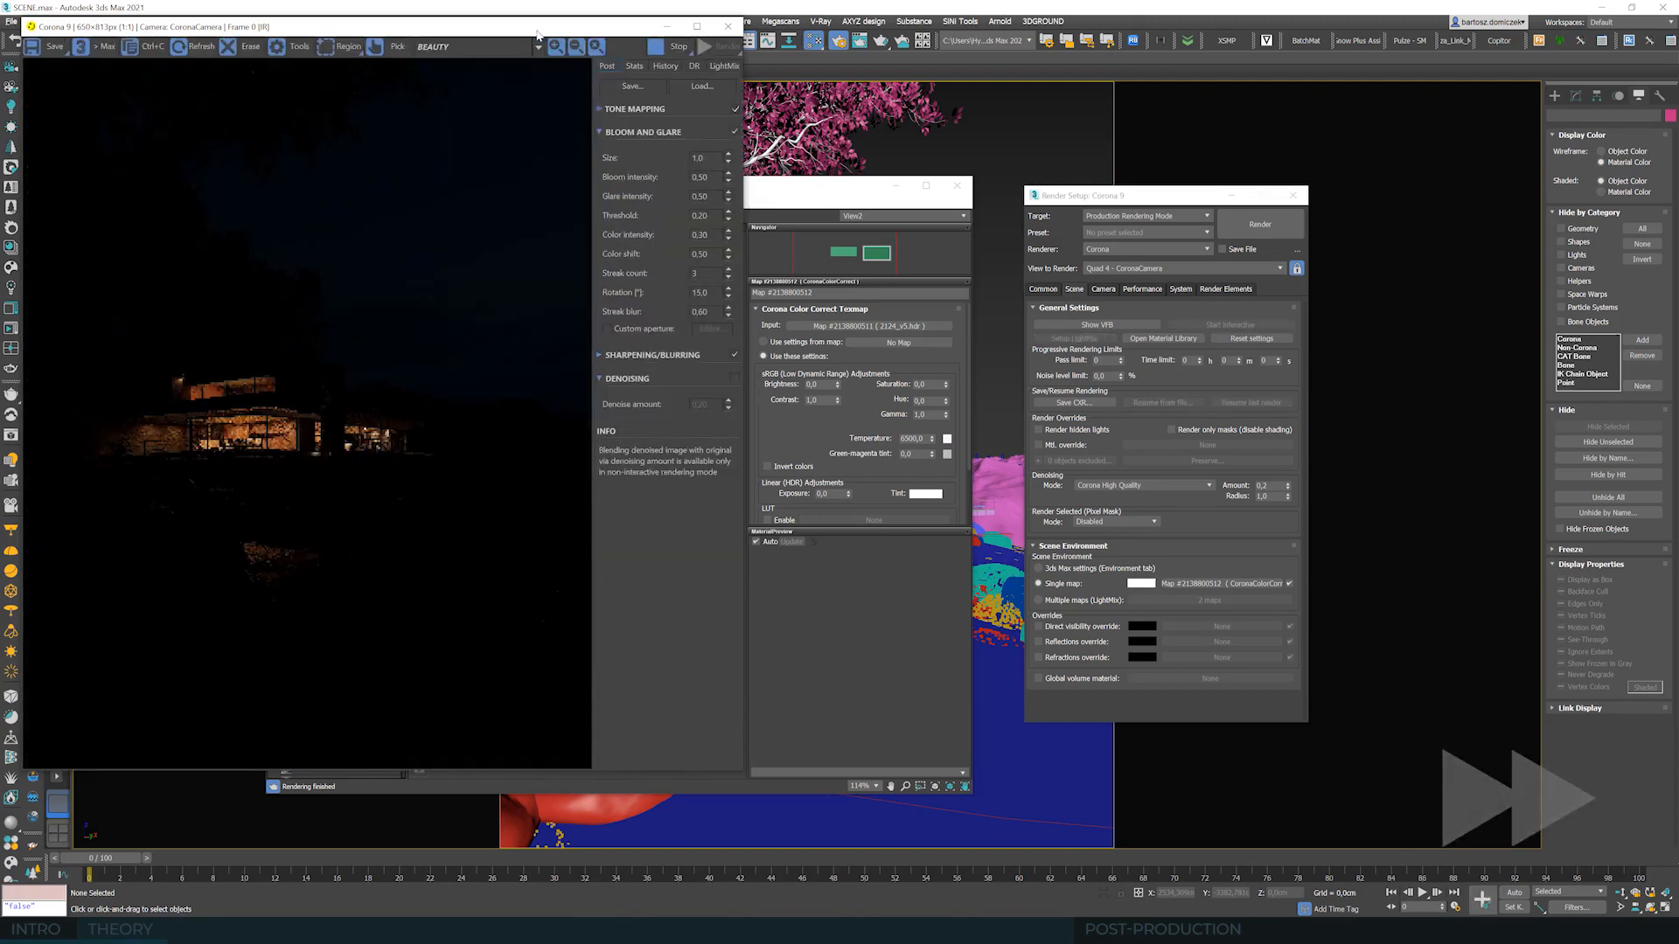
drag(519, 27, 577, 42)
drag(1183, 92, 1263, 77)
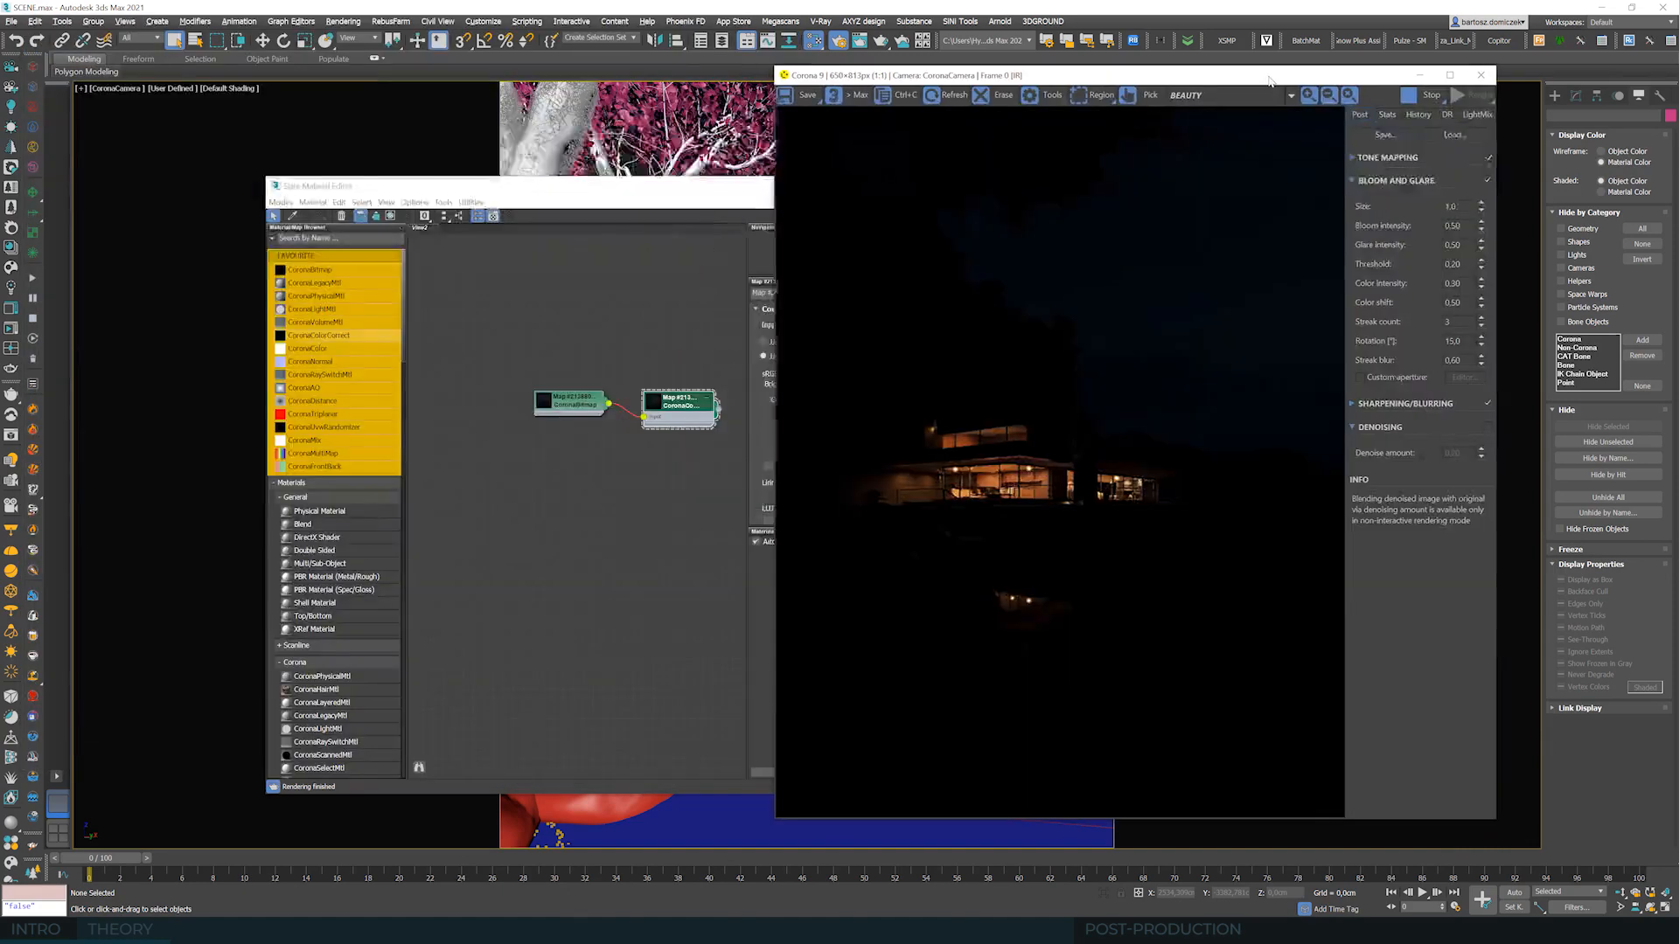
click(643, 194)
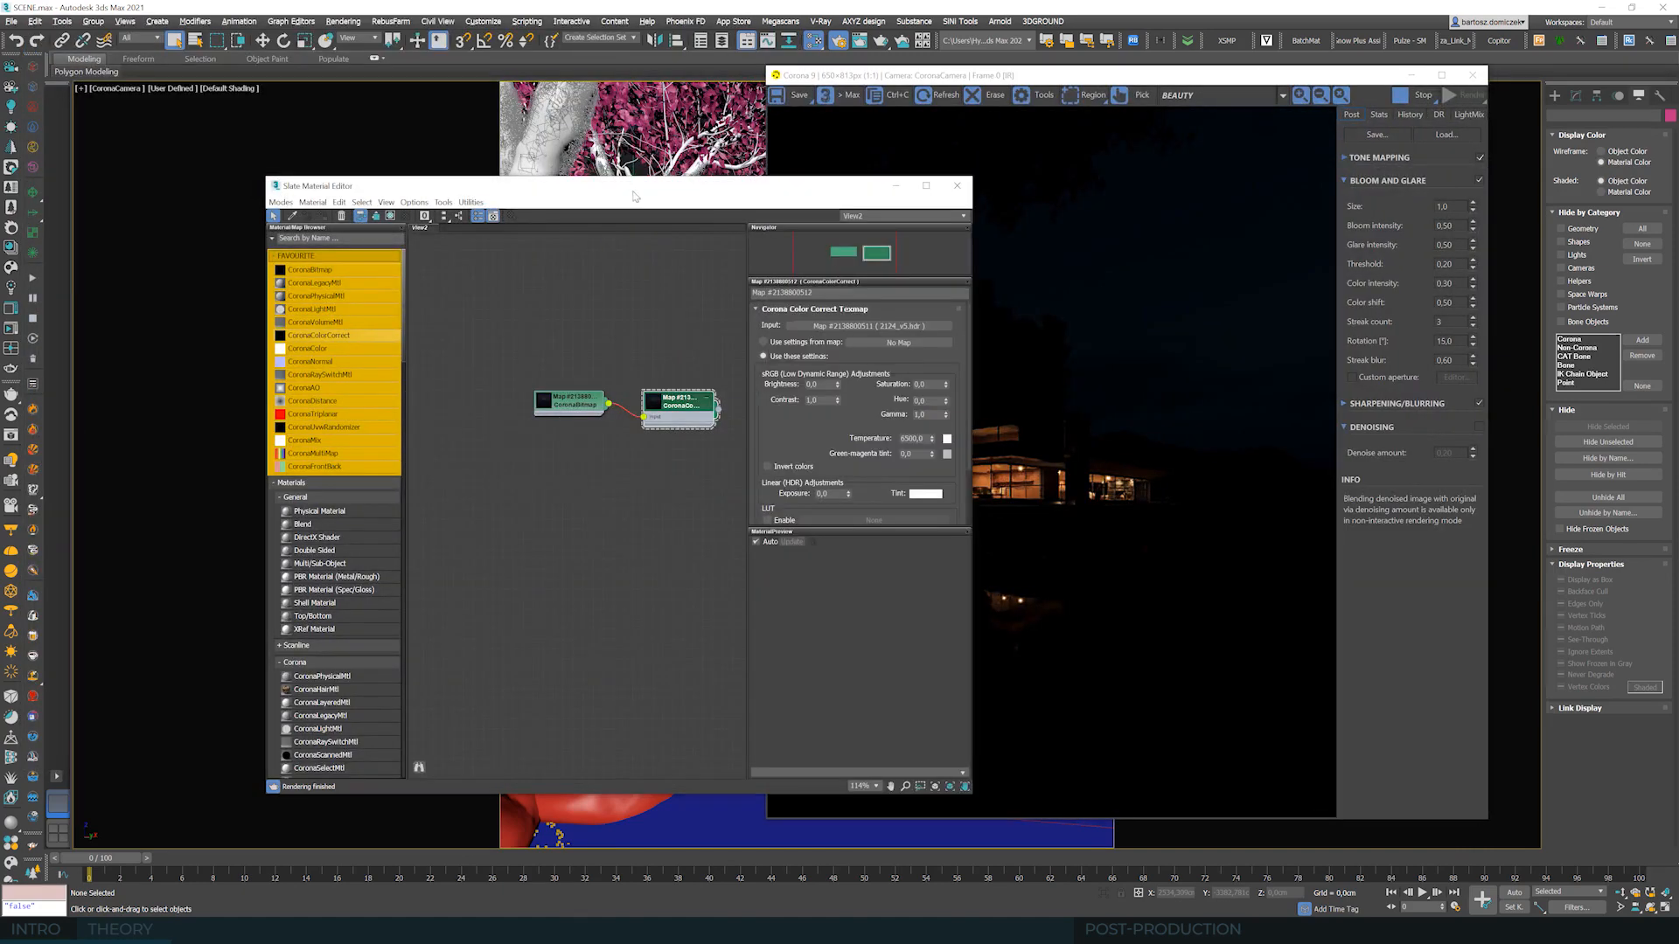
drag(643, 193, 399, 180)
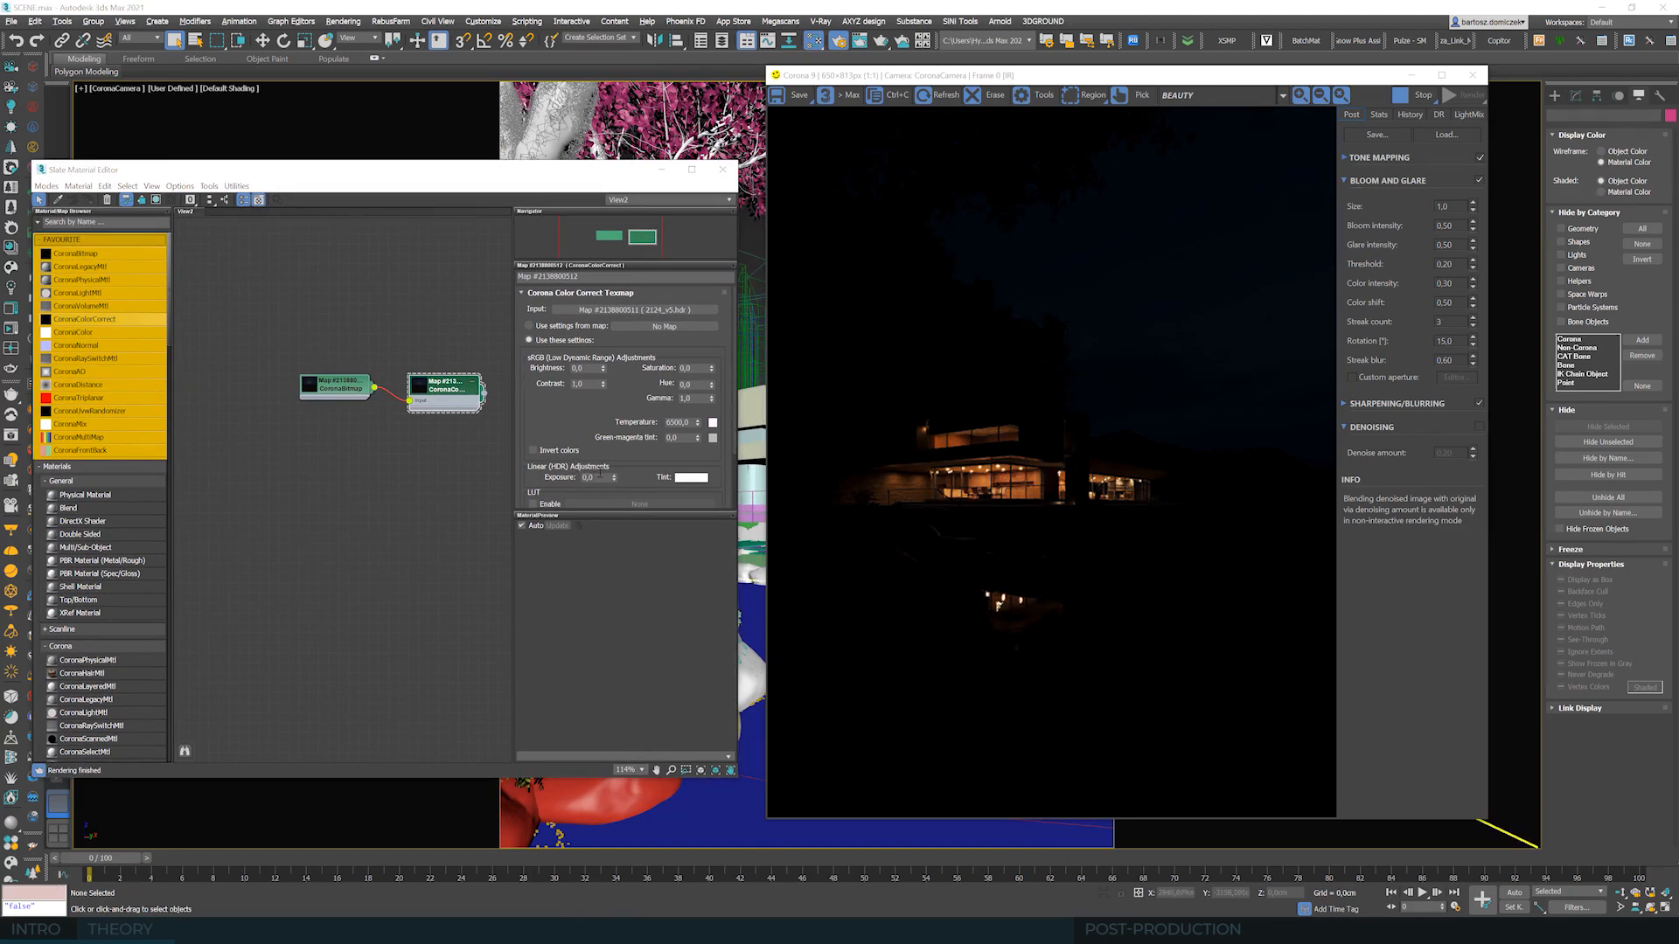
- Raise the CoronaColorCorrect map's linear Exposure to 4, 5 and finally 6.5
double_click(596, 477)
text(4)
key(Return)
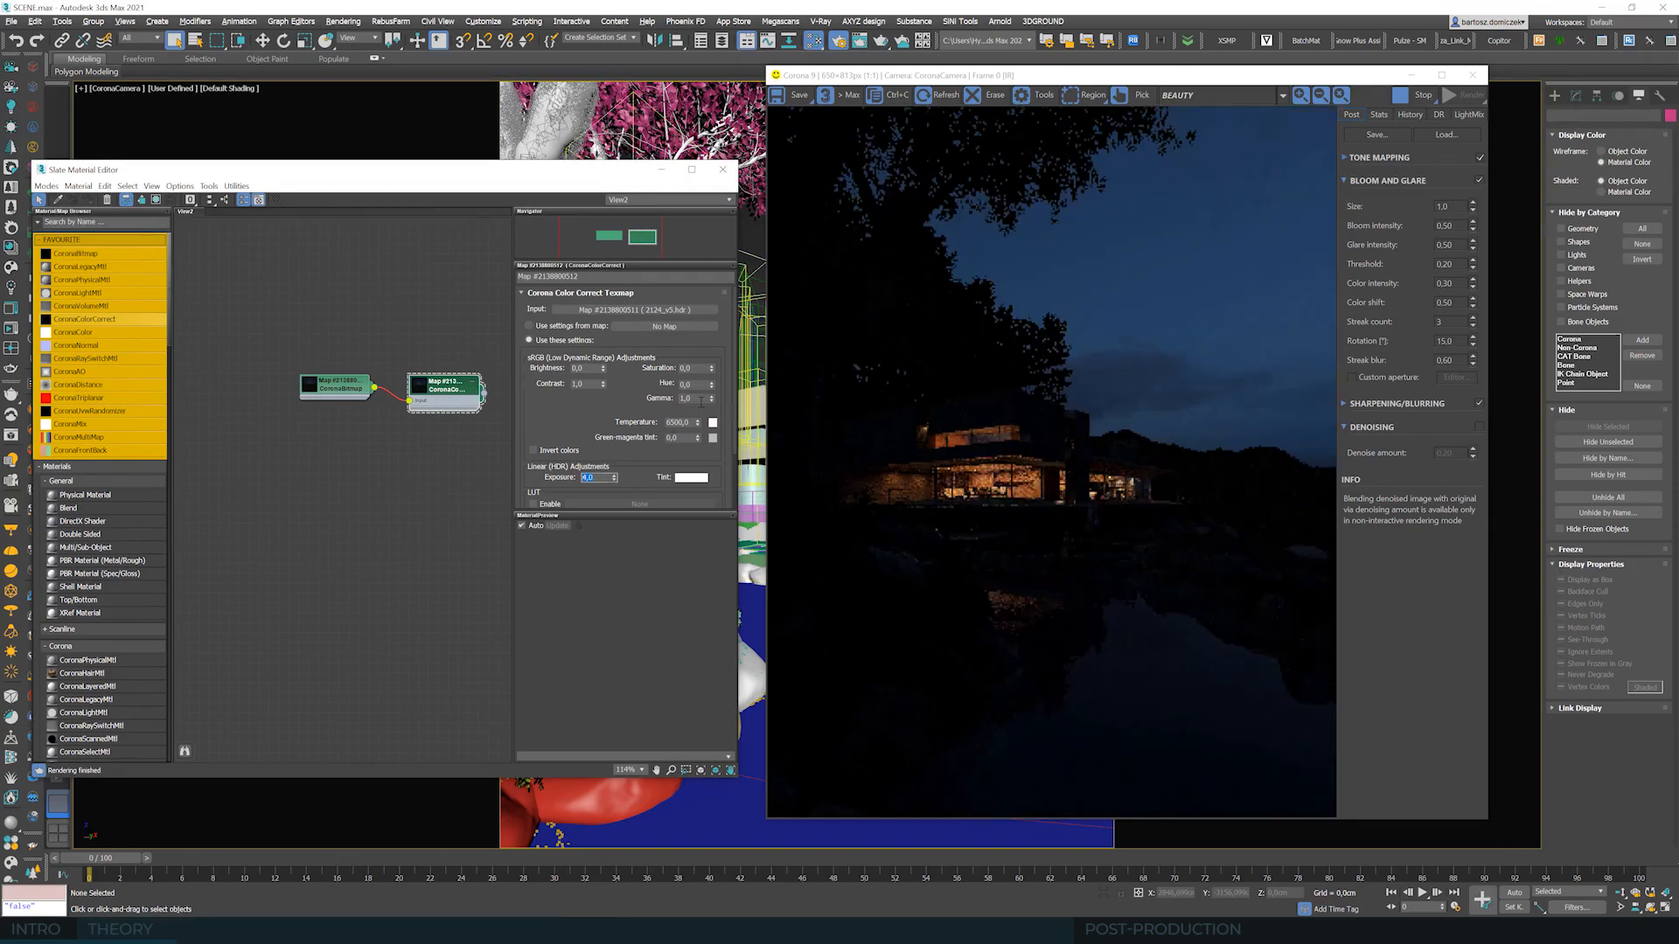
text(5)
key(Return)
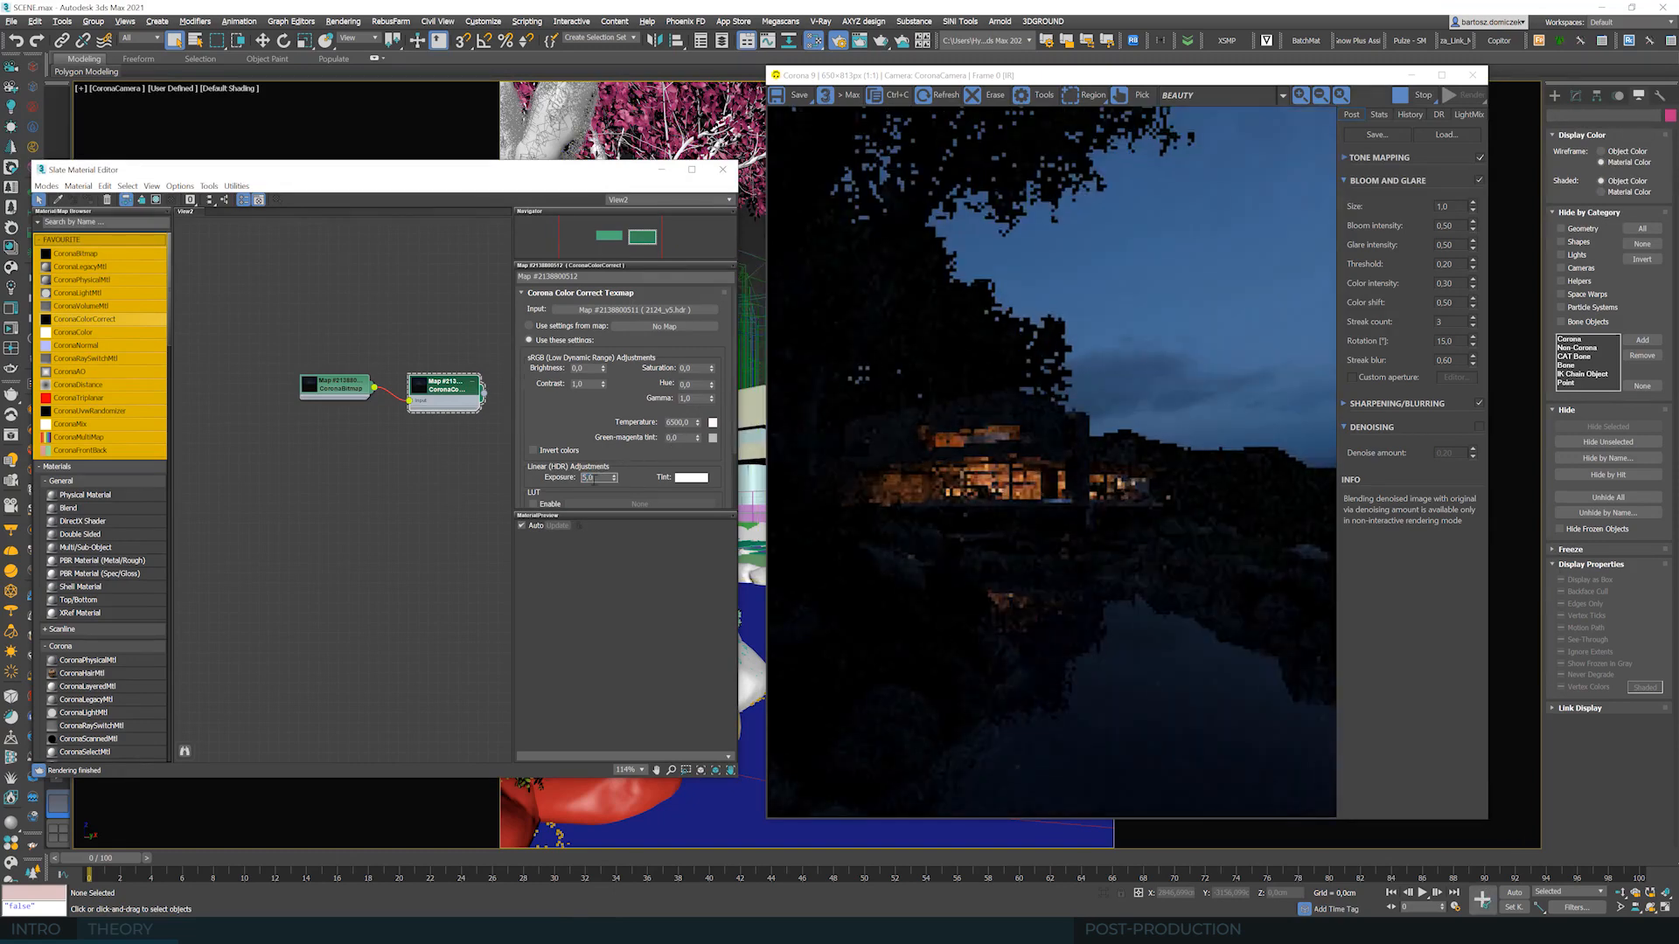
text(6)
key(Return)
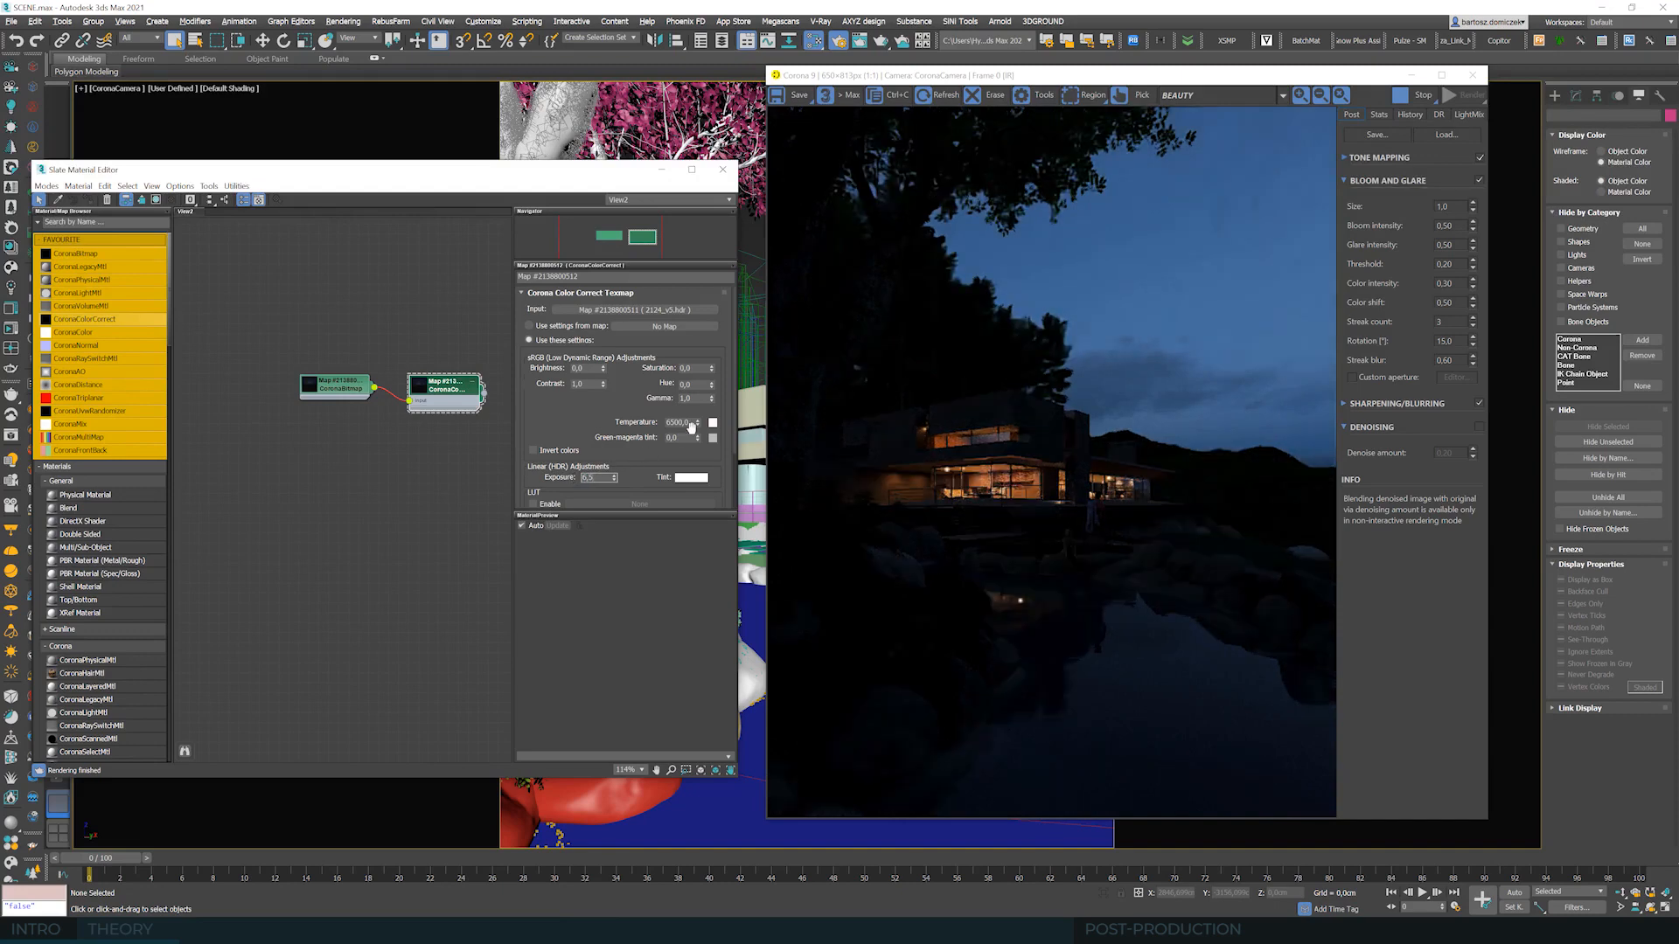
key(Tab)
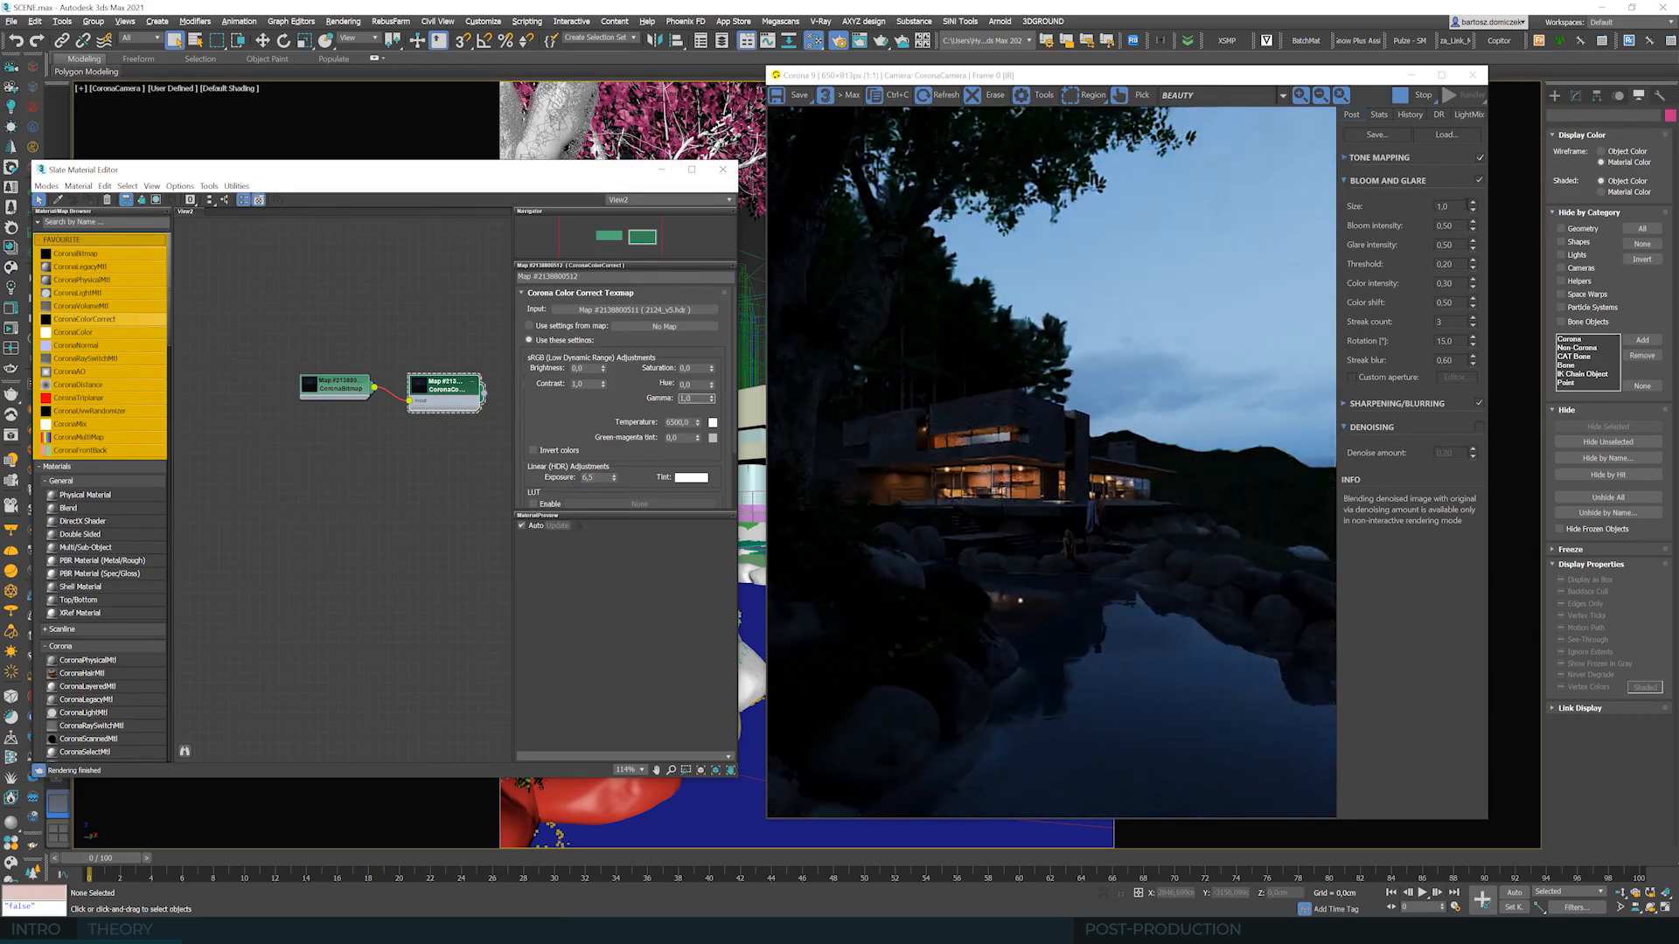
- Set Simple Exposure in the frame buffer's tone mapping to 0.80
click(1347, 154)
click(1476, 173)
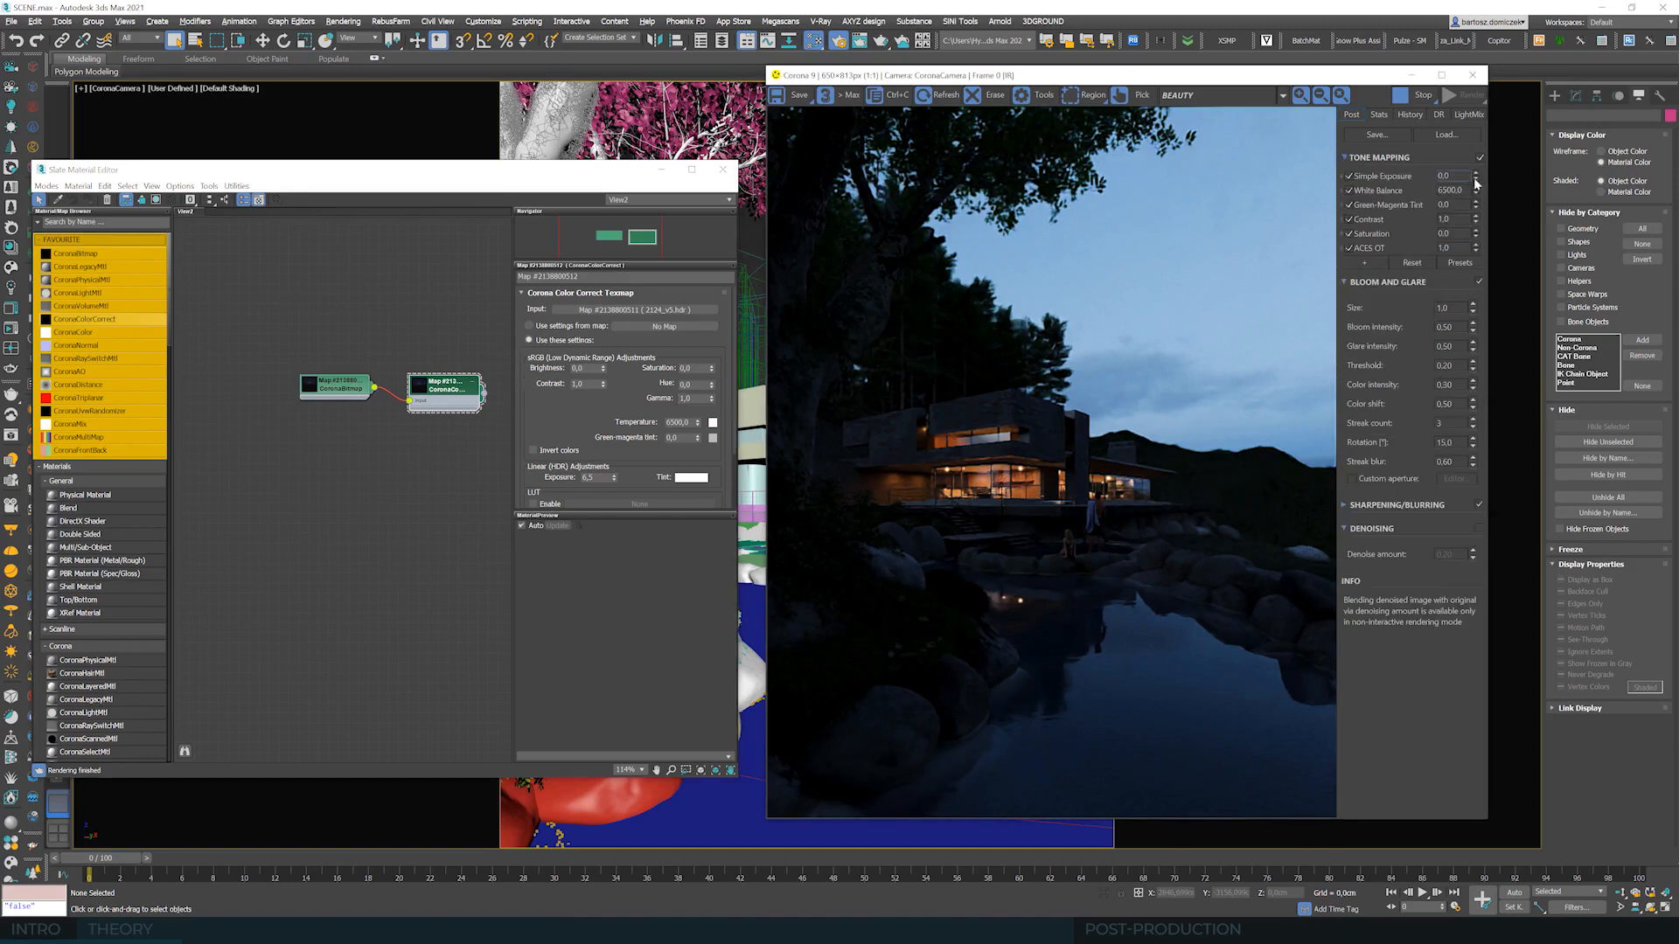
drag(1476, 173, 1483, 119)
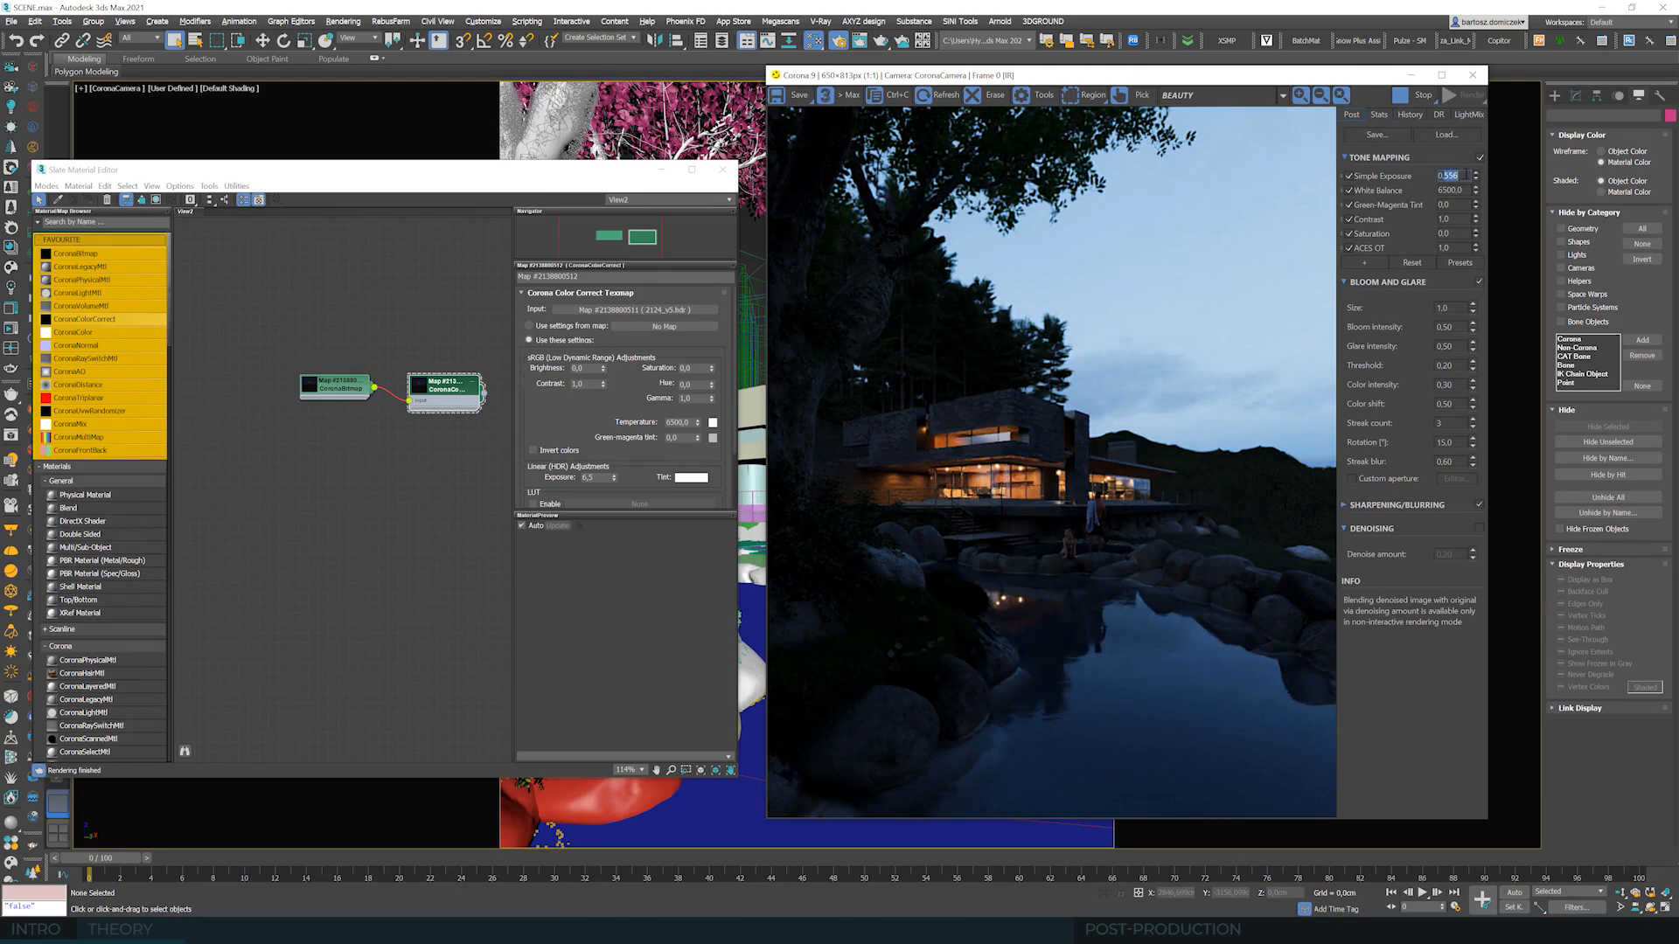
click(1457, 192)
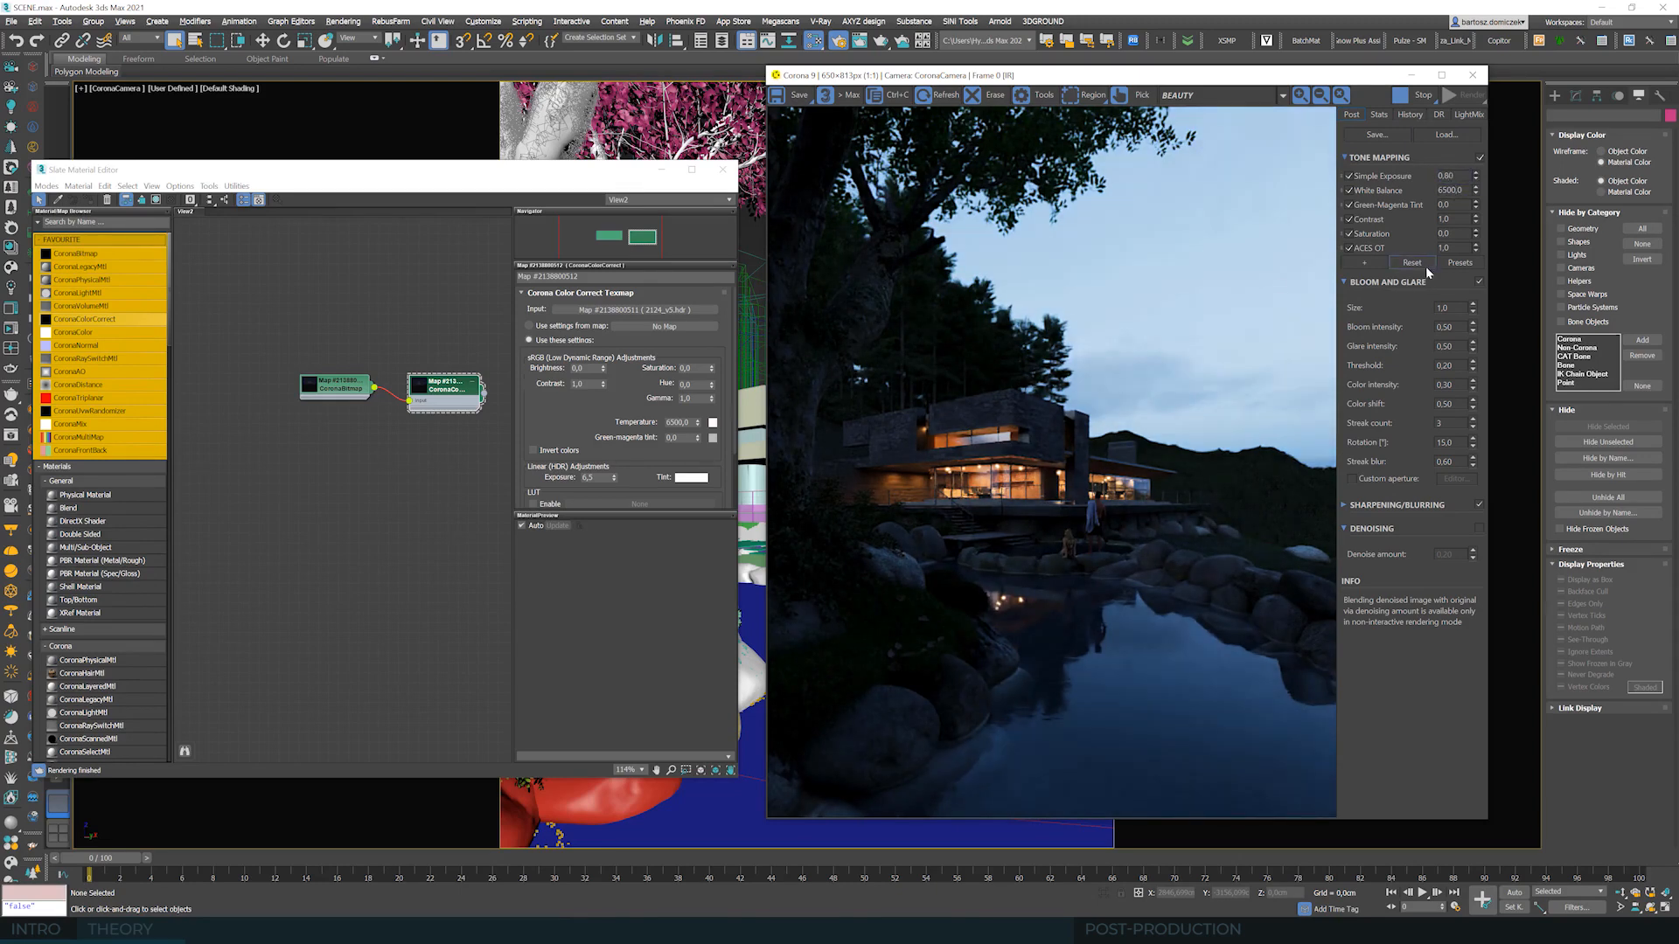
- Rotate the sky by setting the HDRI CoronaBitmap's U offset to -0.6 and its V offset to 0.01
double_click(345, 391)
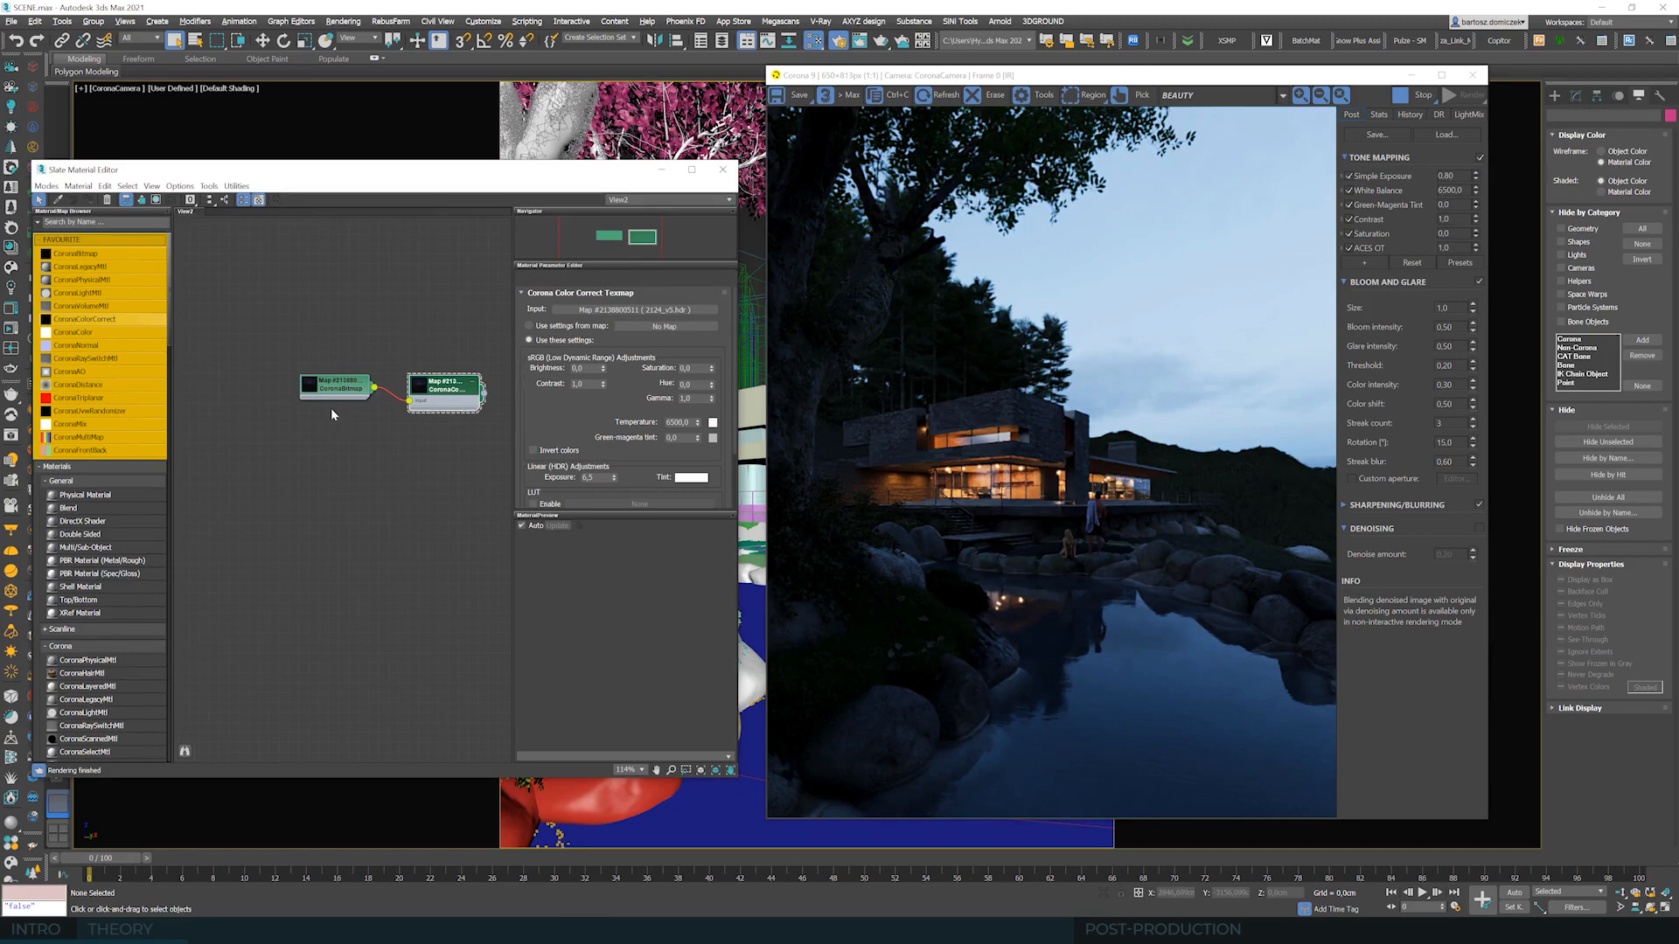
double_click(334, 403)
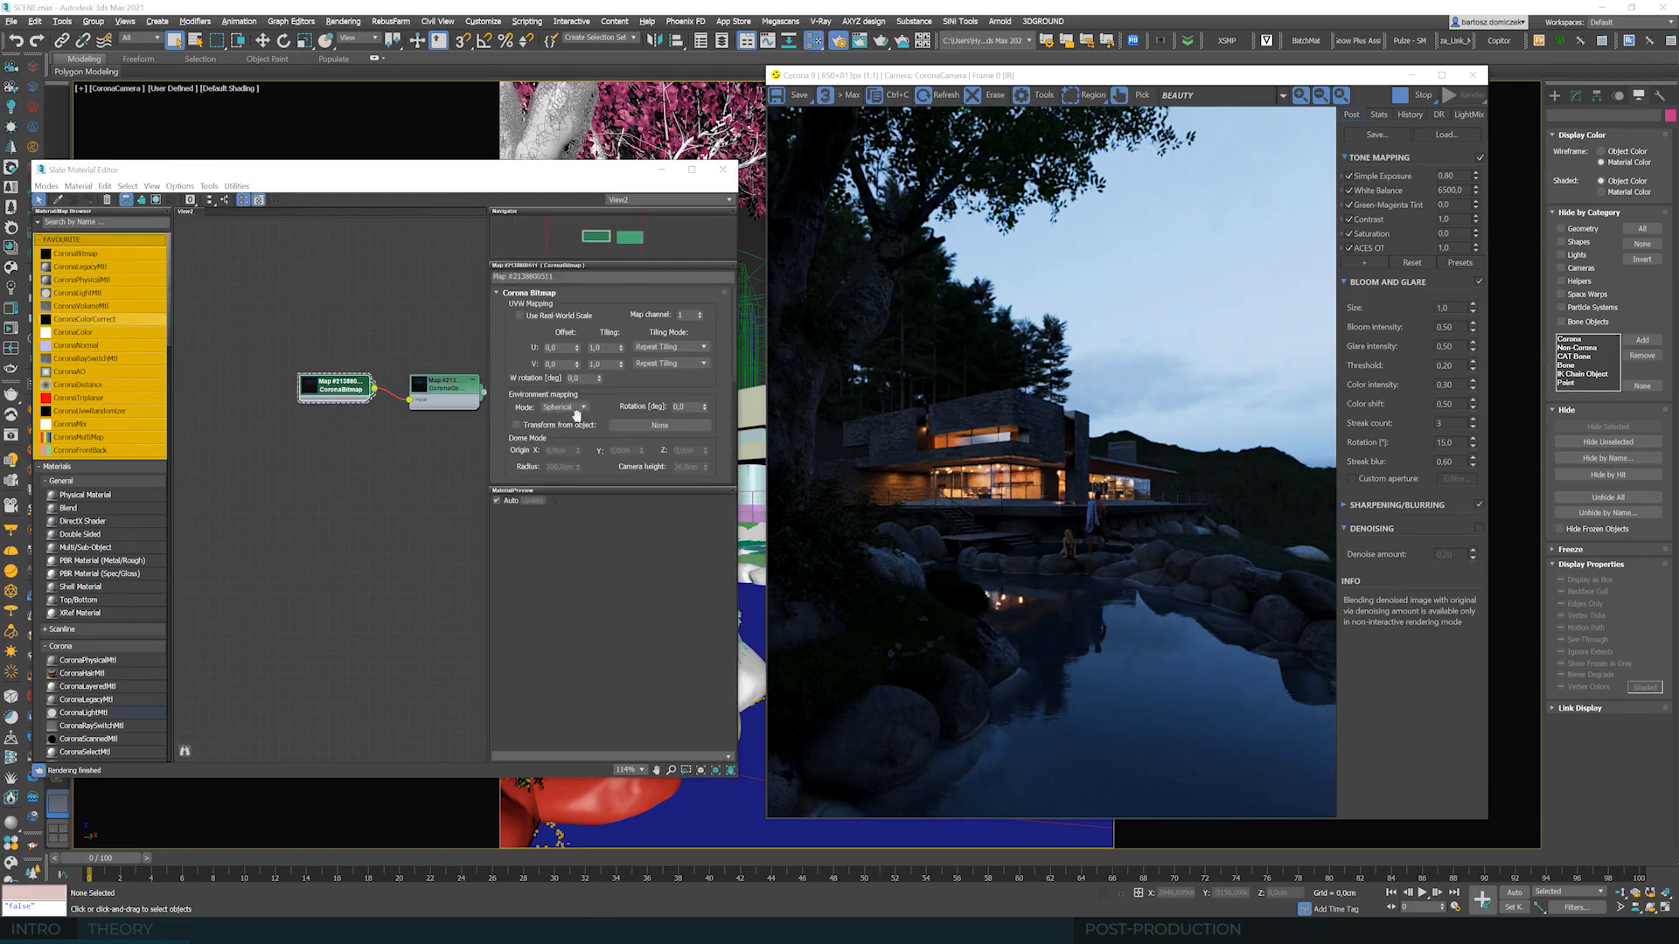
drag(576, 347, 577, 357)
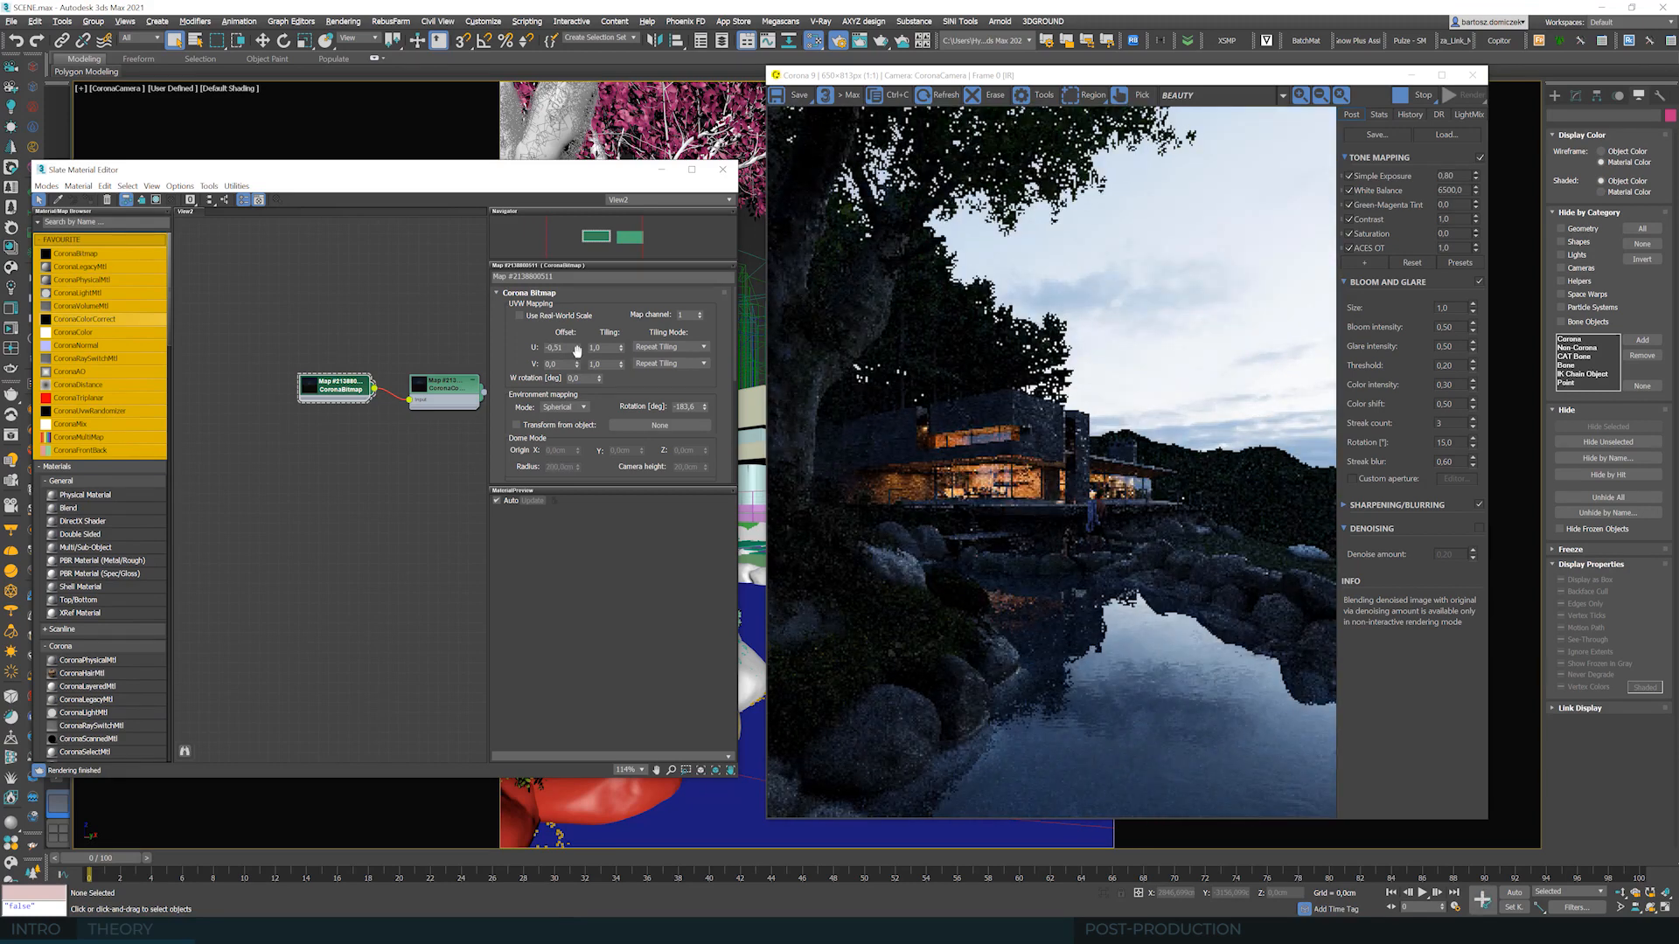
drag(576, 350, 576, 352)
double_click(559, 348)
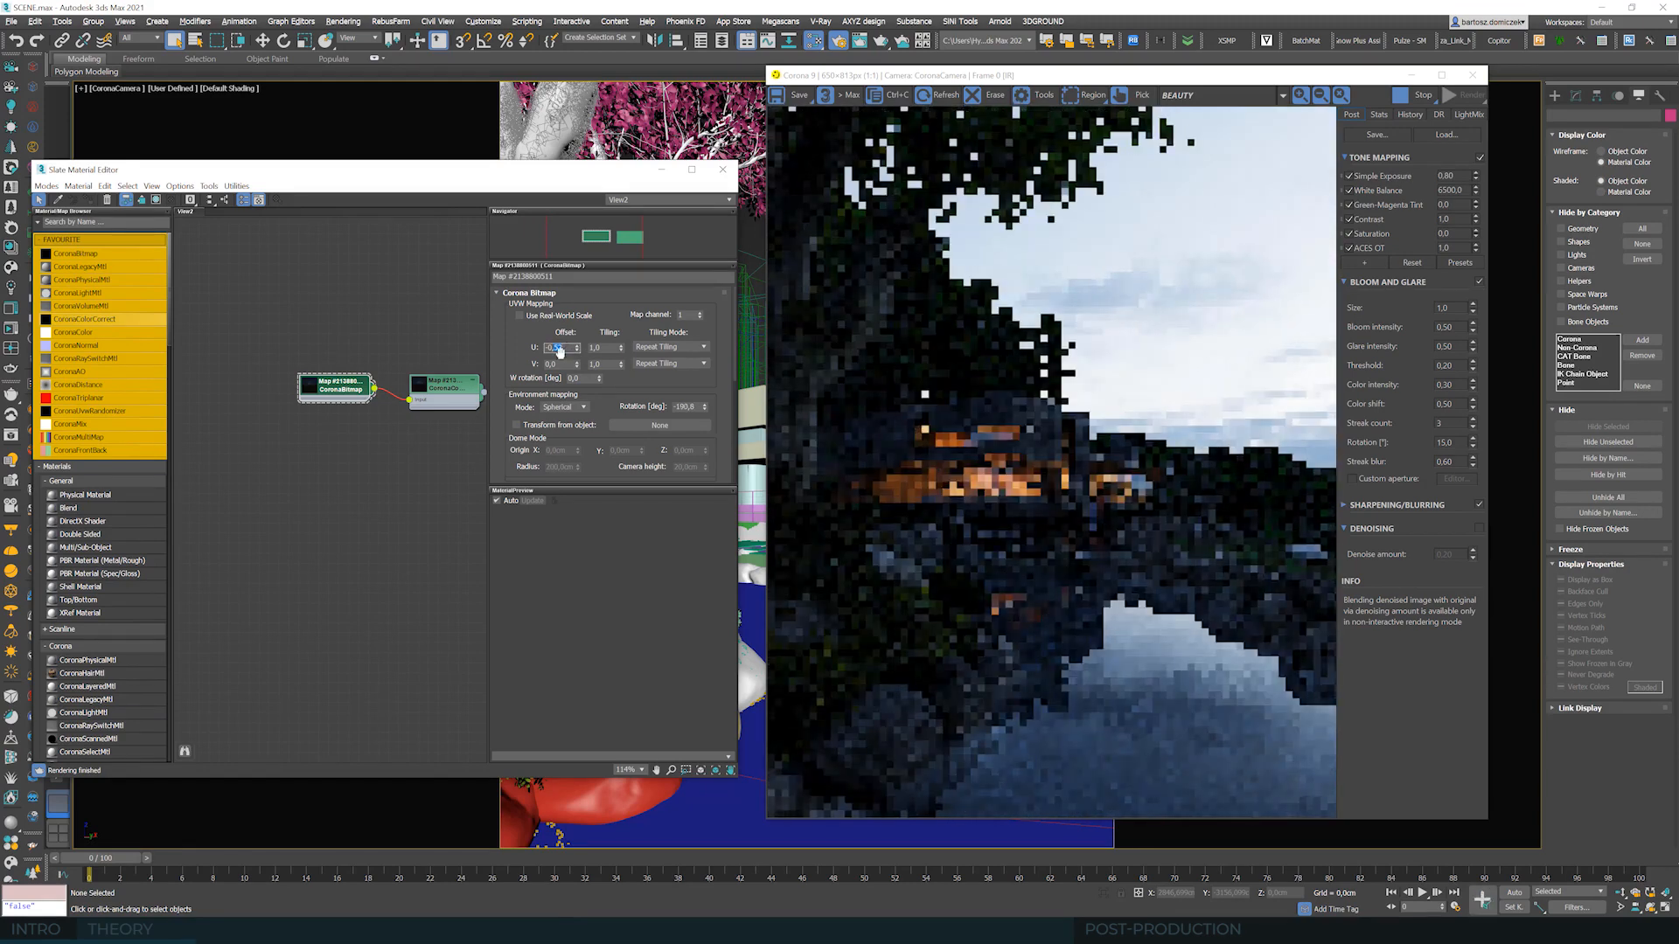
text(-0,6)
key(Return)
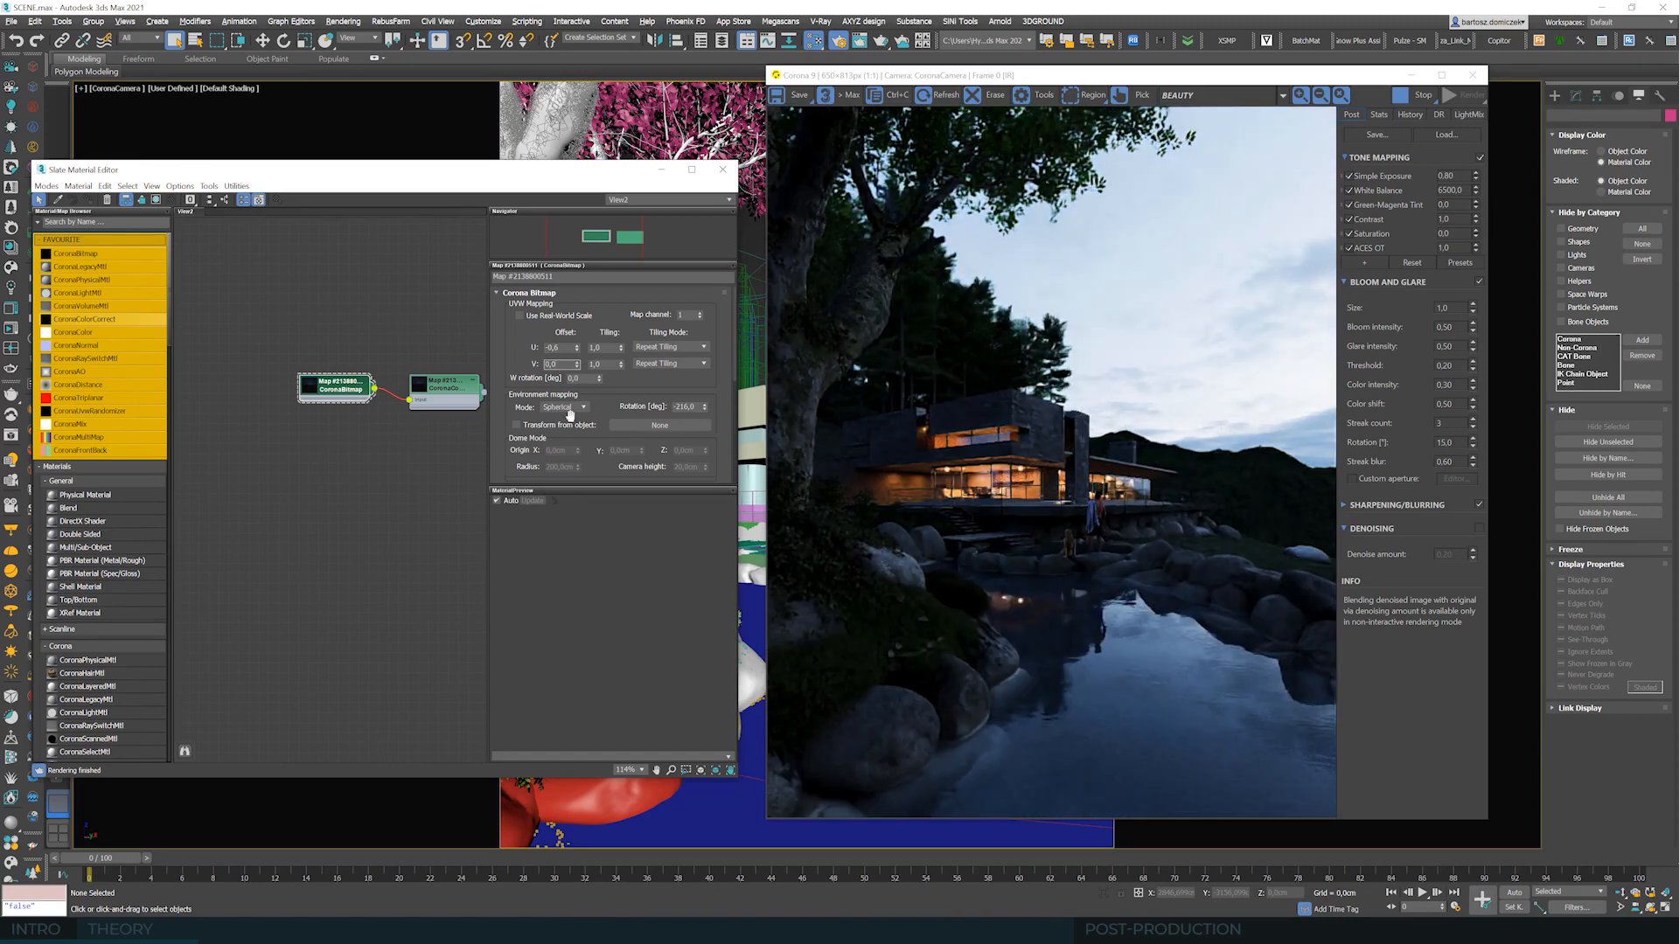
click(576, 361)
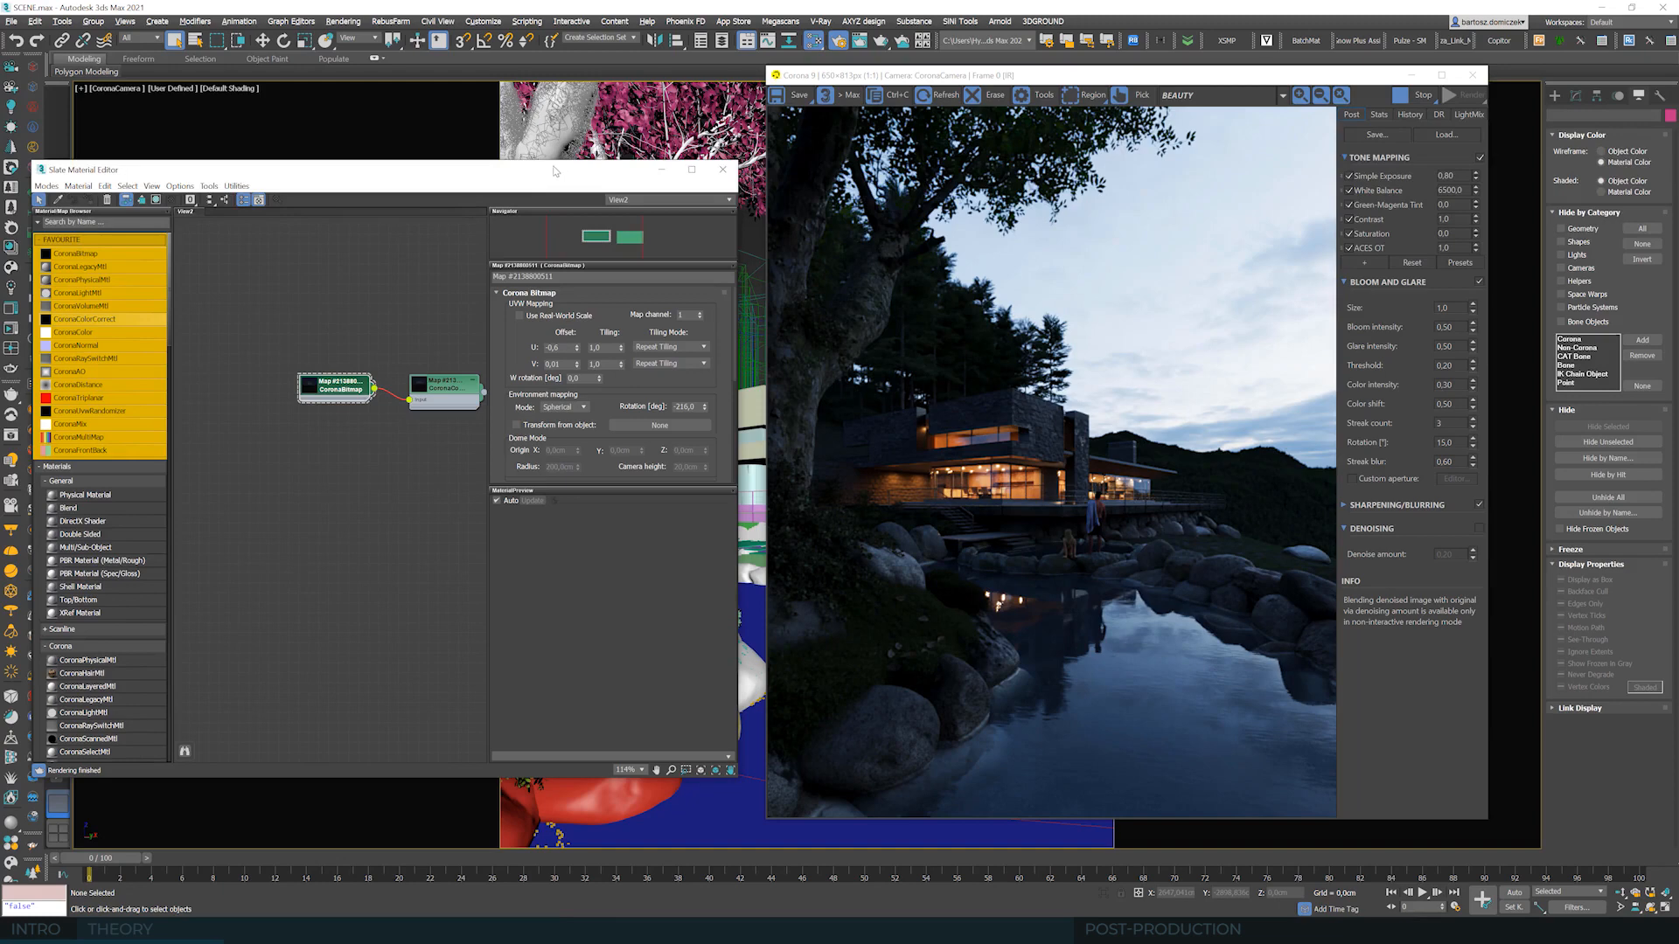
- Open Render Setup and arrange it between the Slate Material Editor and the frame buffer so the scene environment settings are reachable
drag(558, 172, 586, 143)
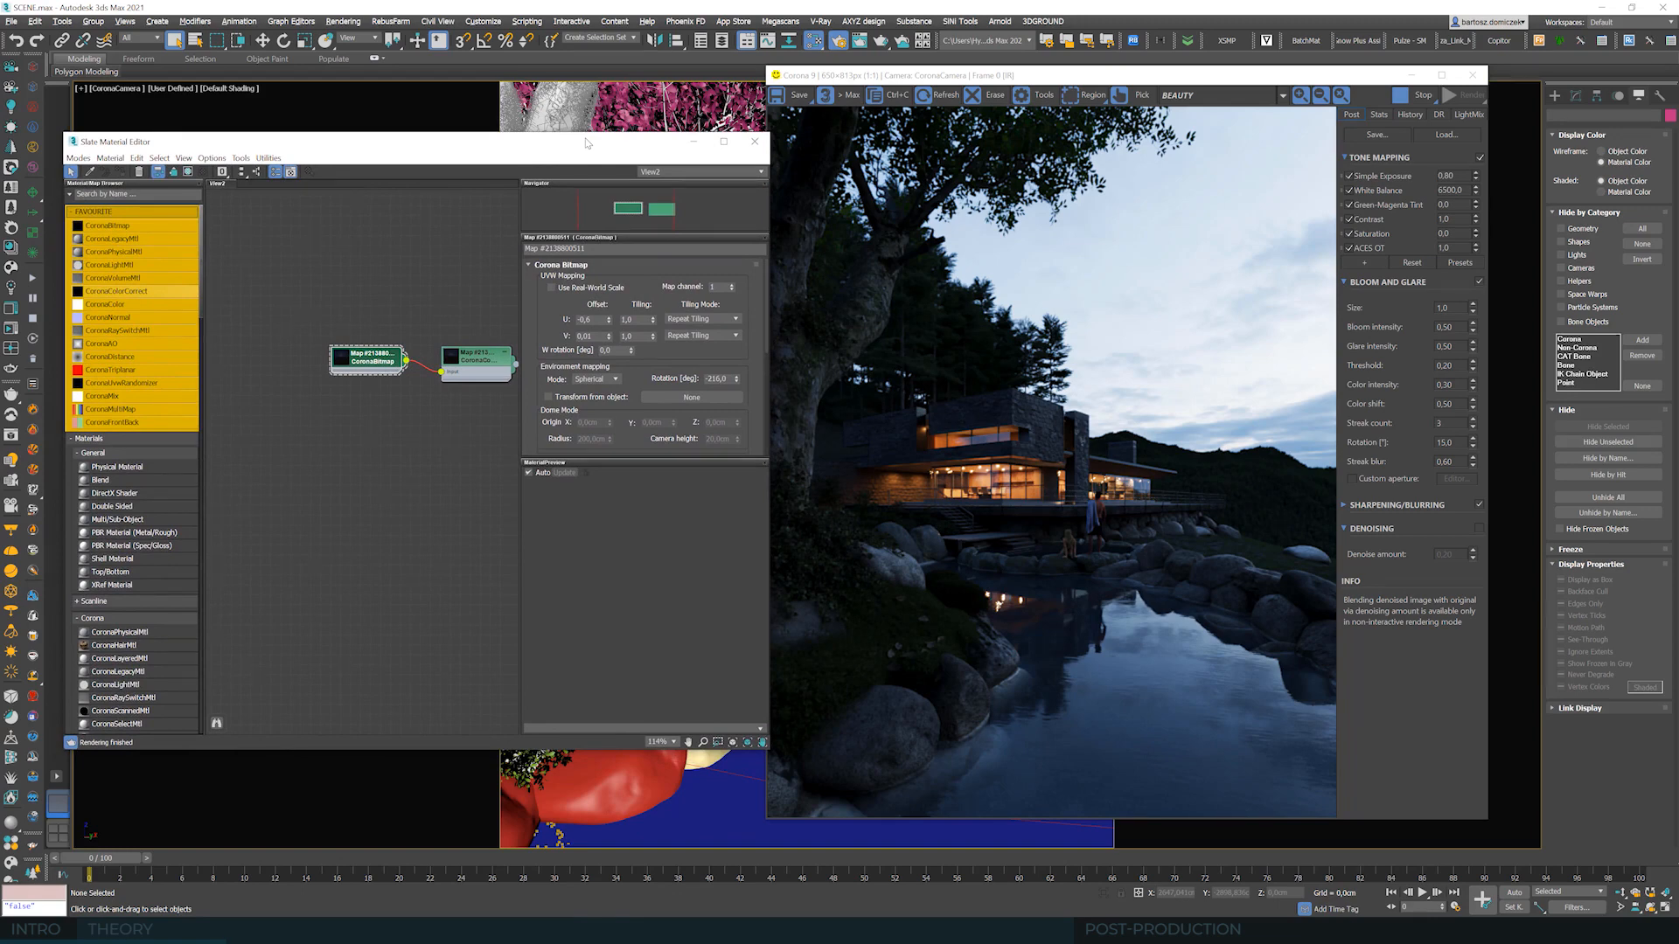
drag(585, 143, 583, 149)
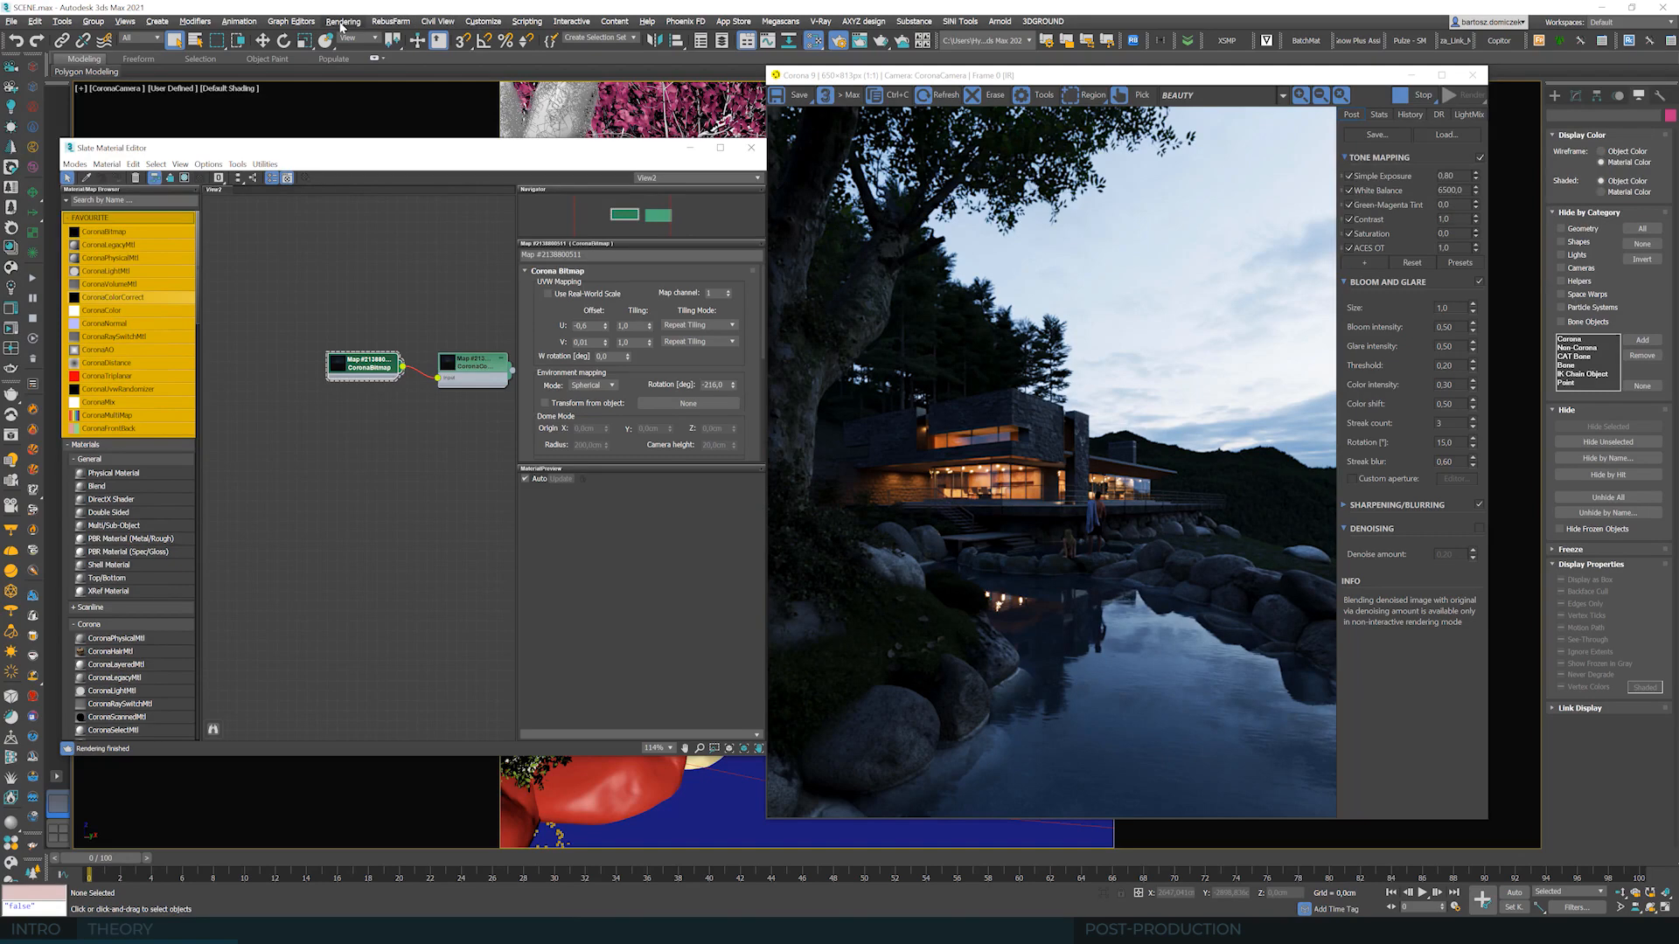
drag(1225, 77, 1169, 575)
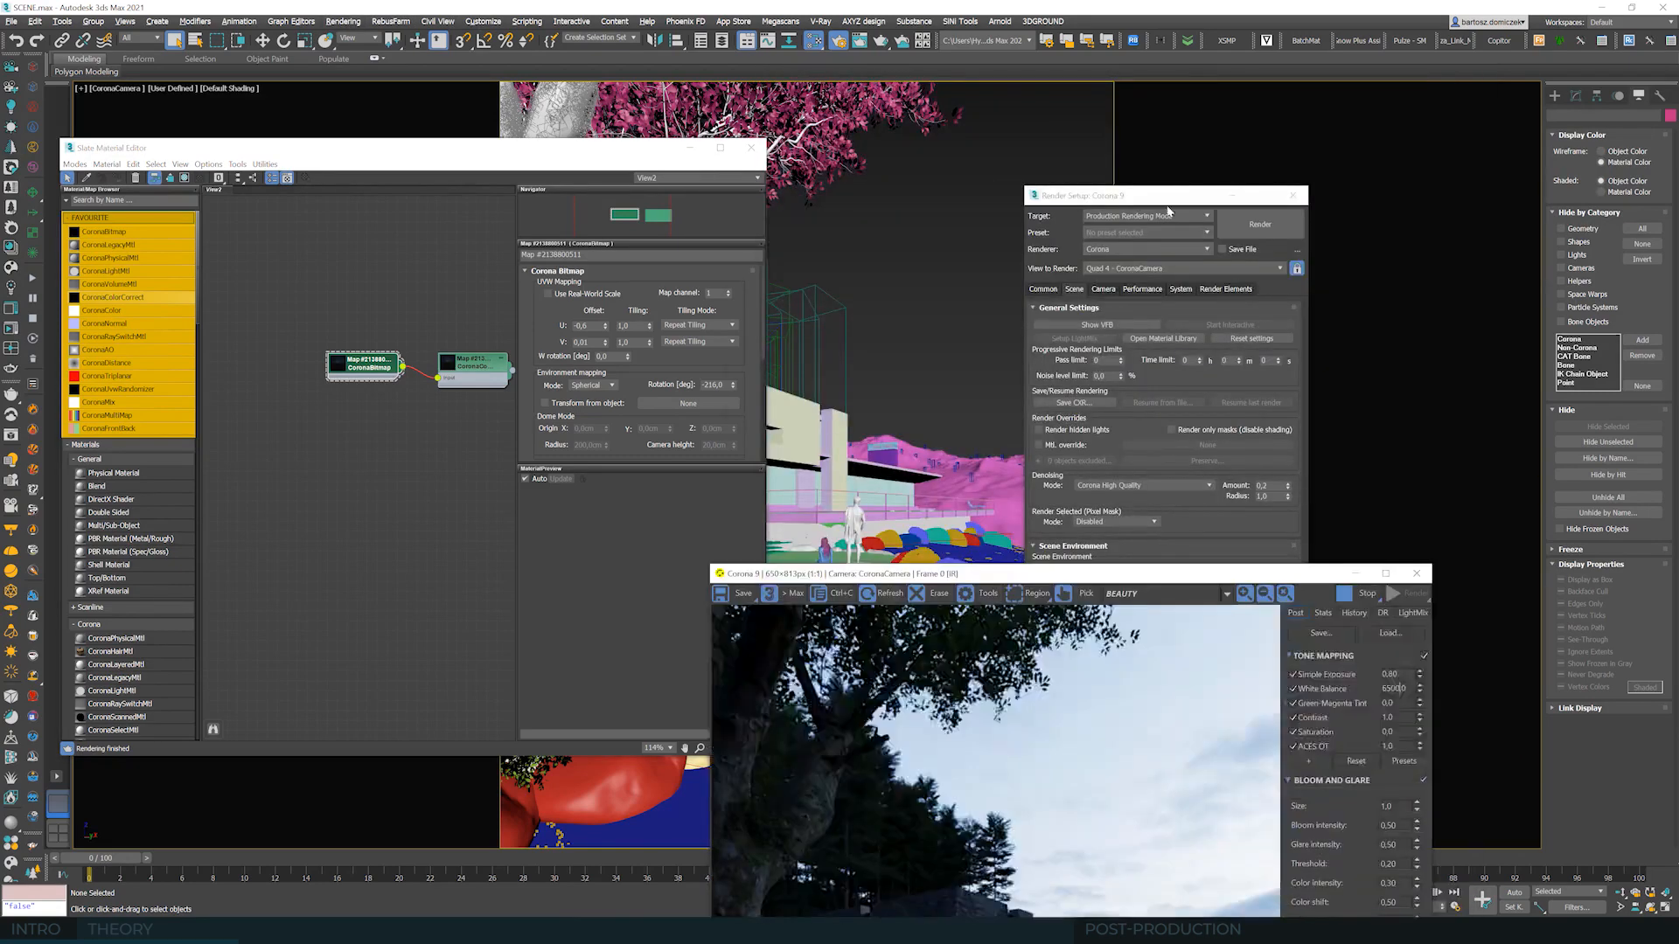
drag(1168, 206, 1167, 304)
drag(1122, 201, 595, 299)
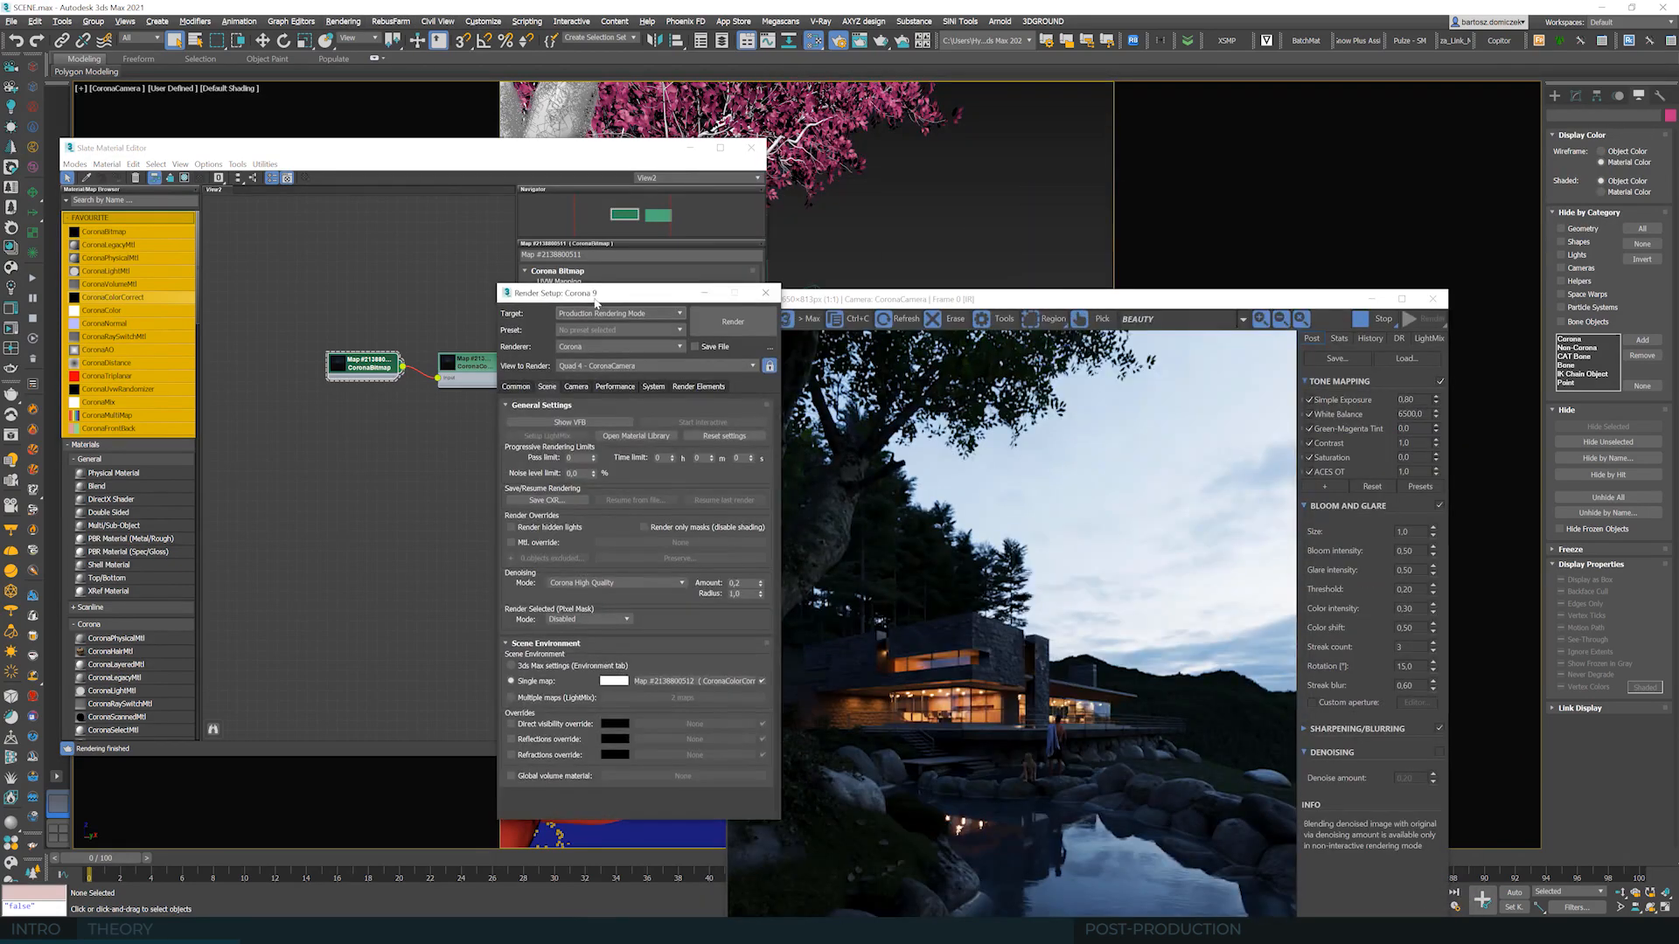
drag(1085, 299, 1171, 123)
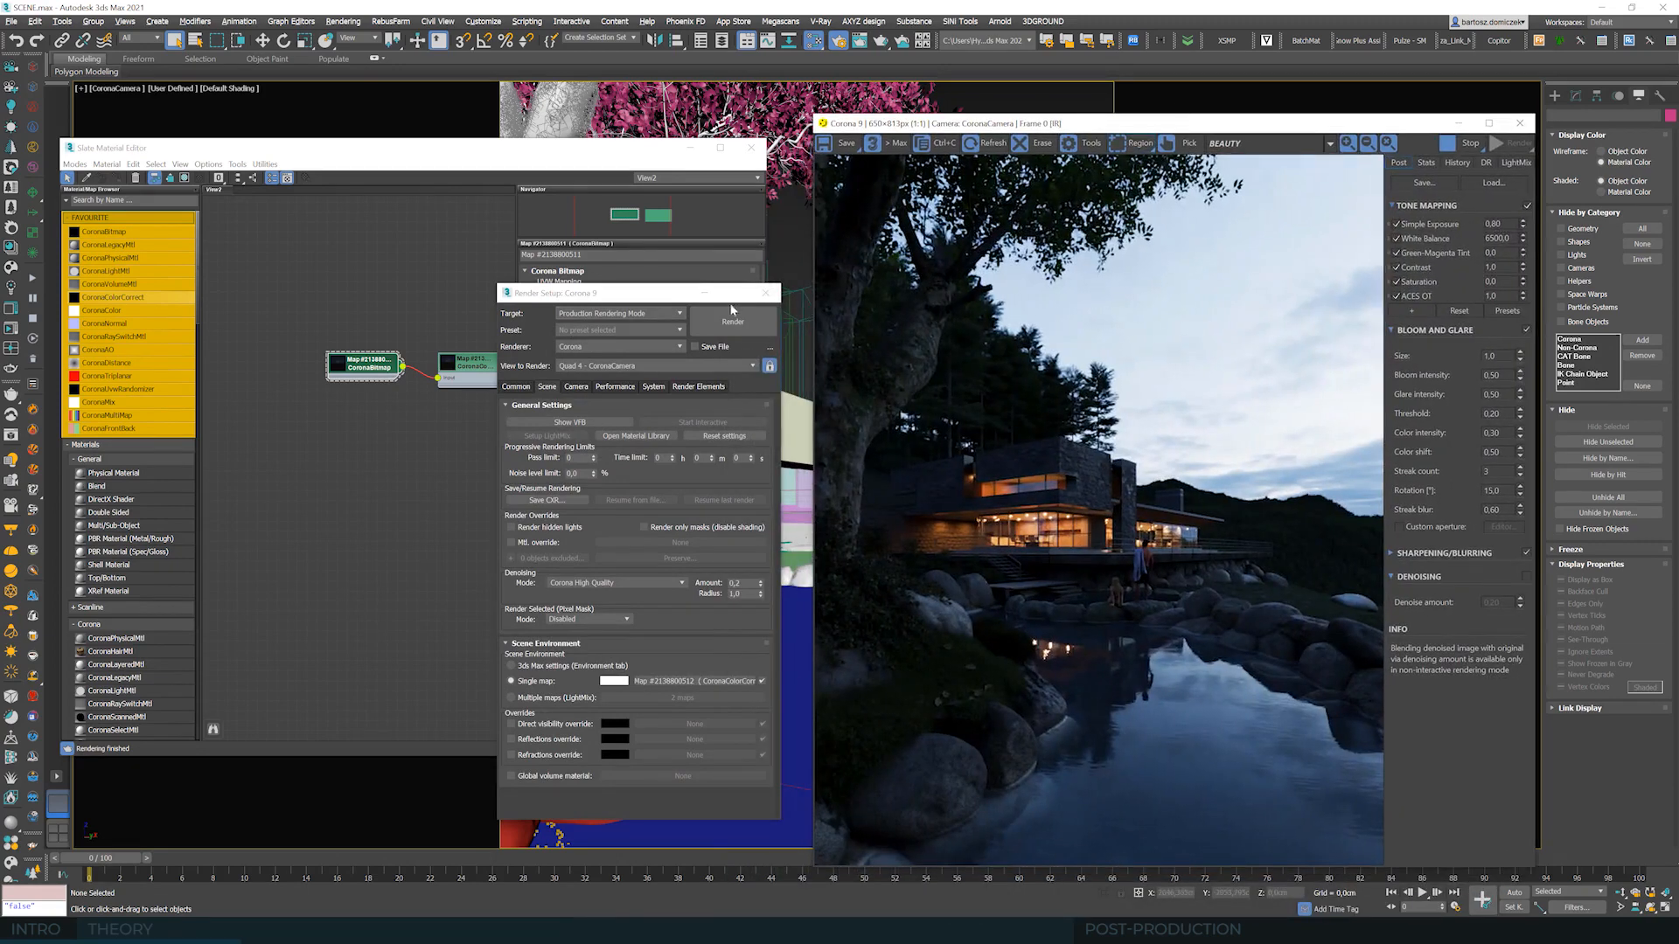
drag(726, 294, 870, 269)
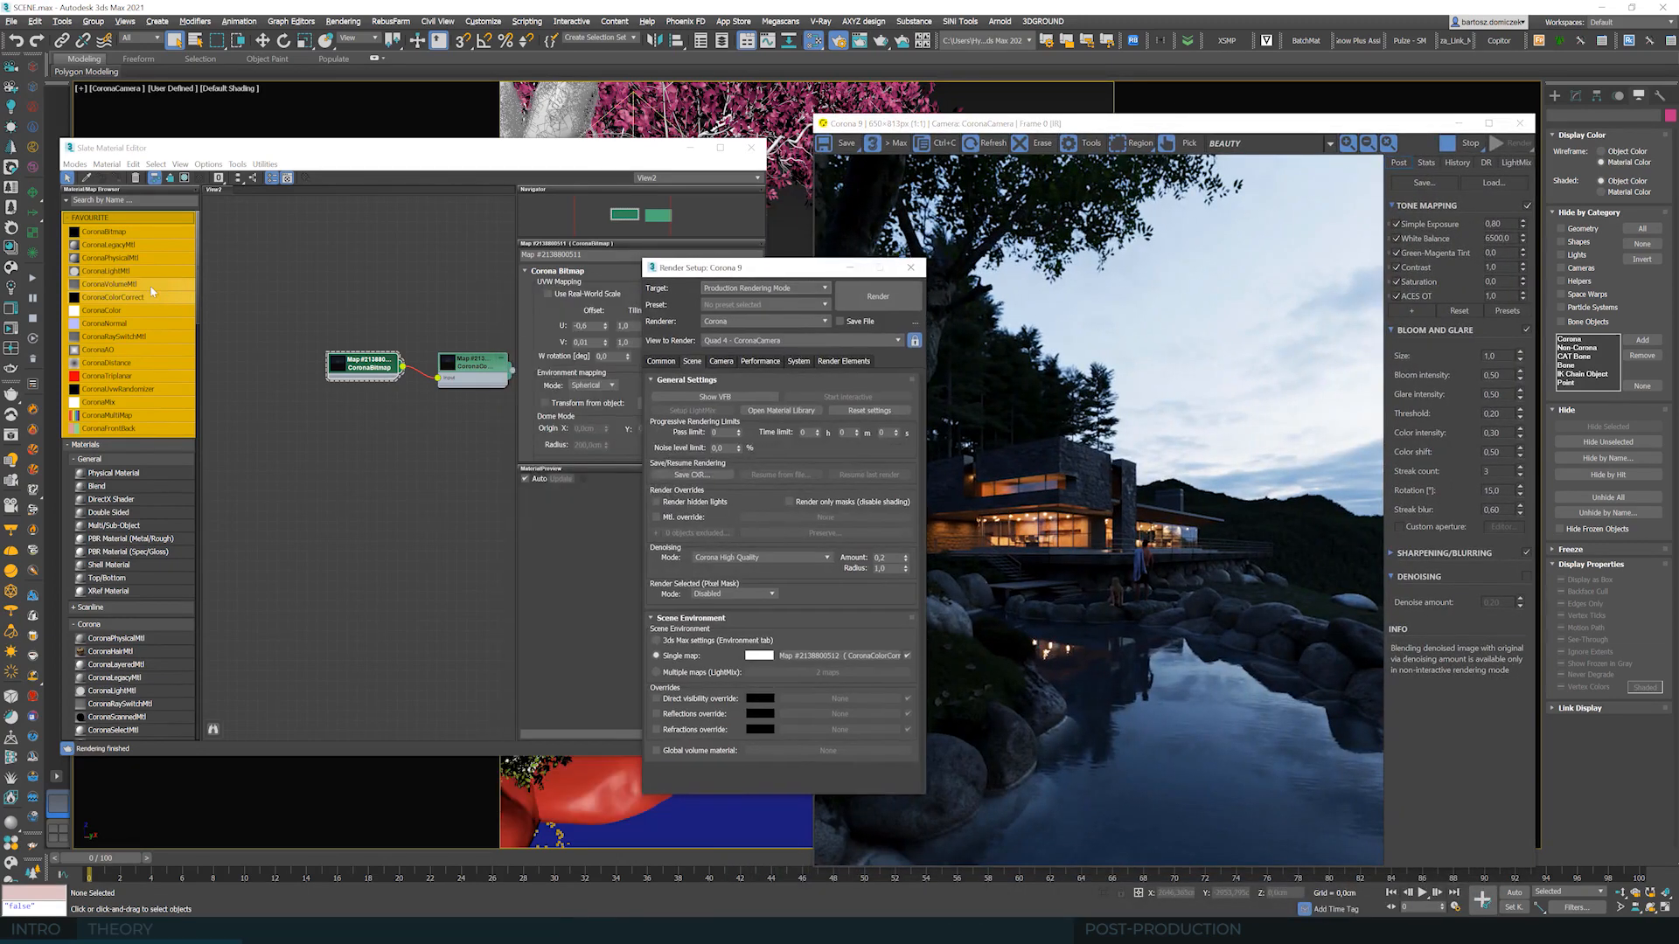
- Create a CoronaVolumeMtl and assign it as the enabled global volume material in the scene environment
drag(152, 291, 295, 529)
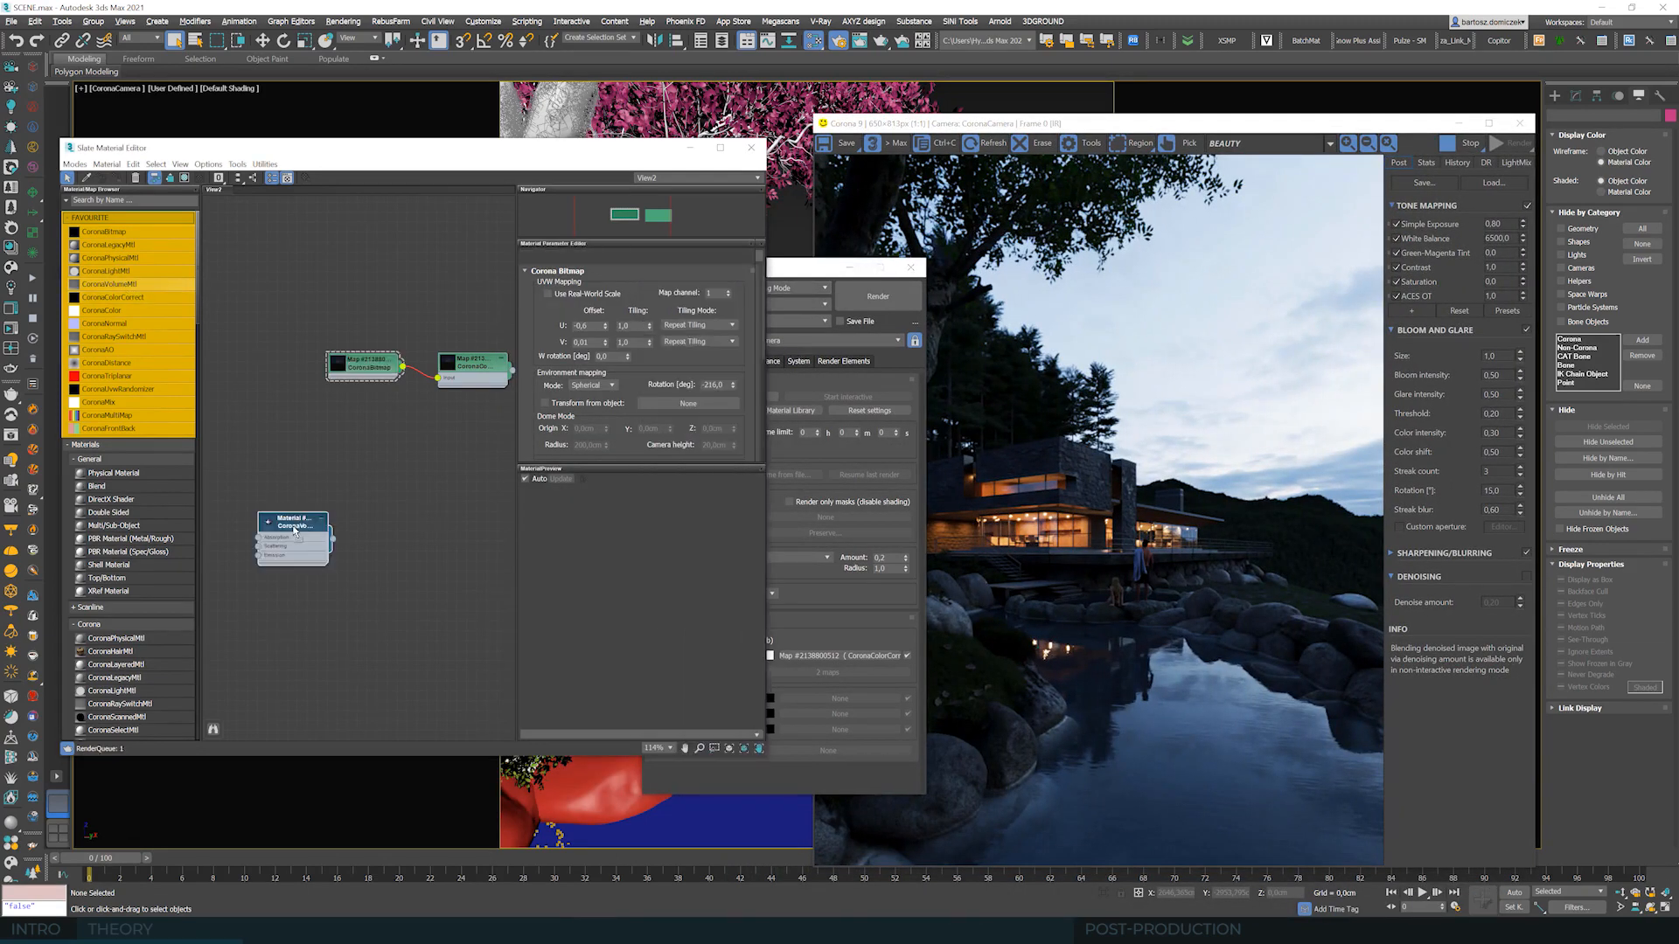
double_click(295, 530)
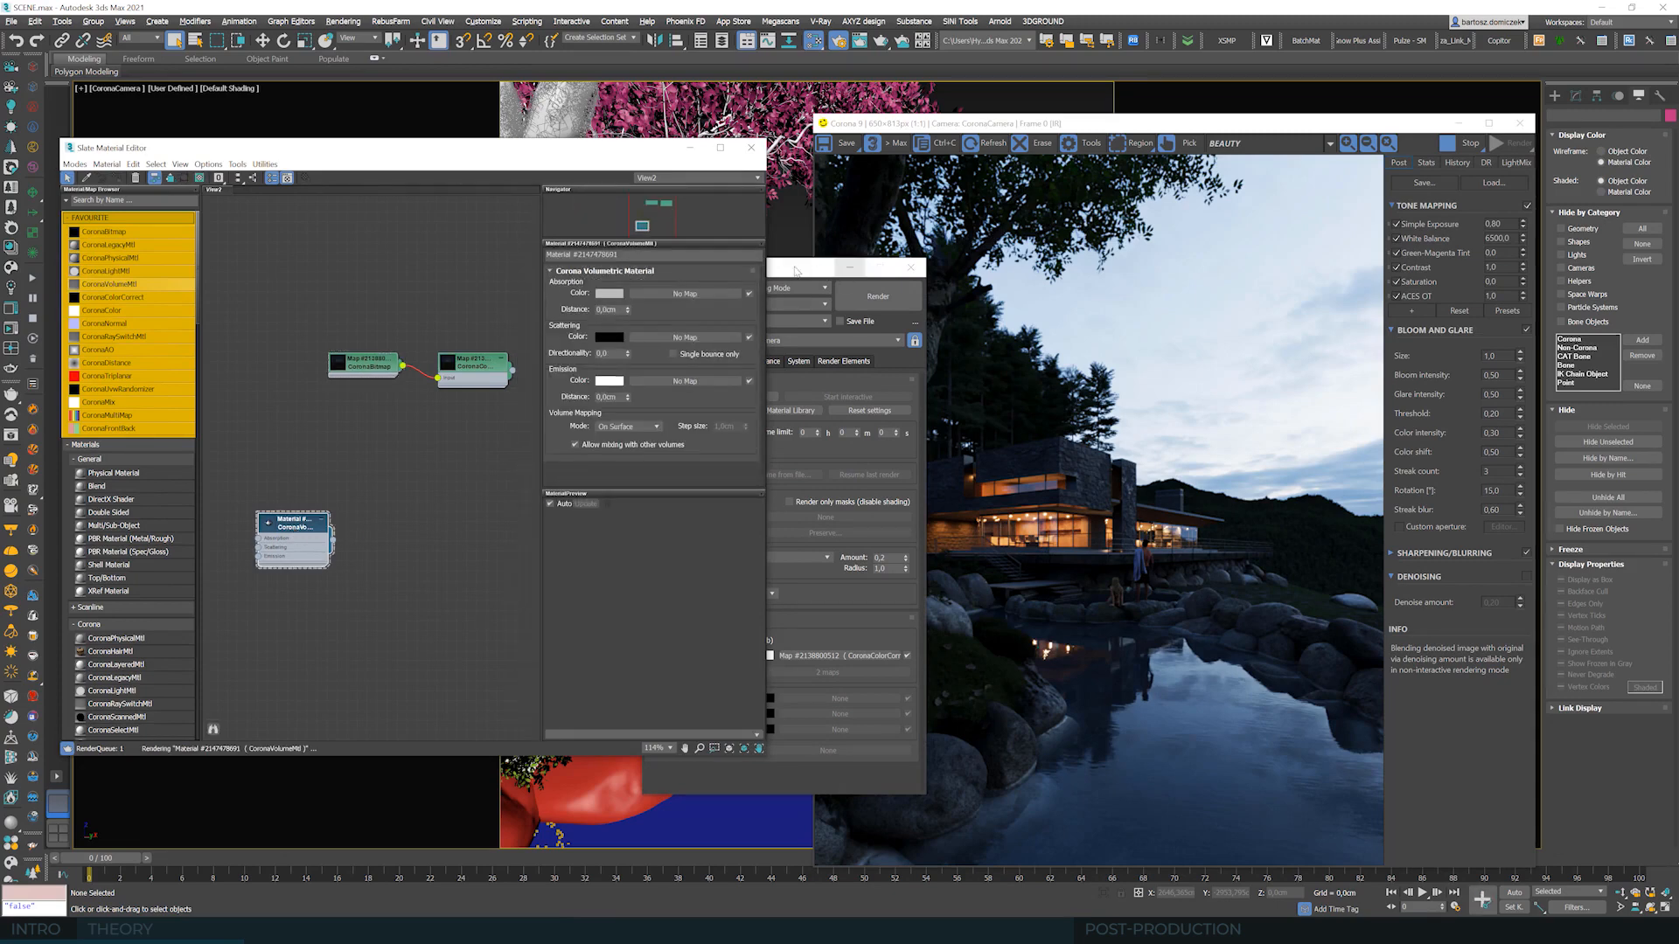
drag(795, 267, 823, 259)
click(685, 742)
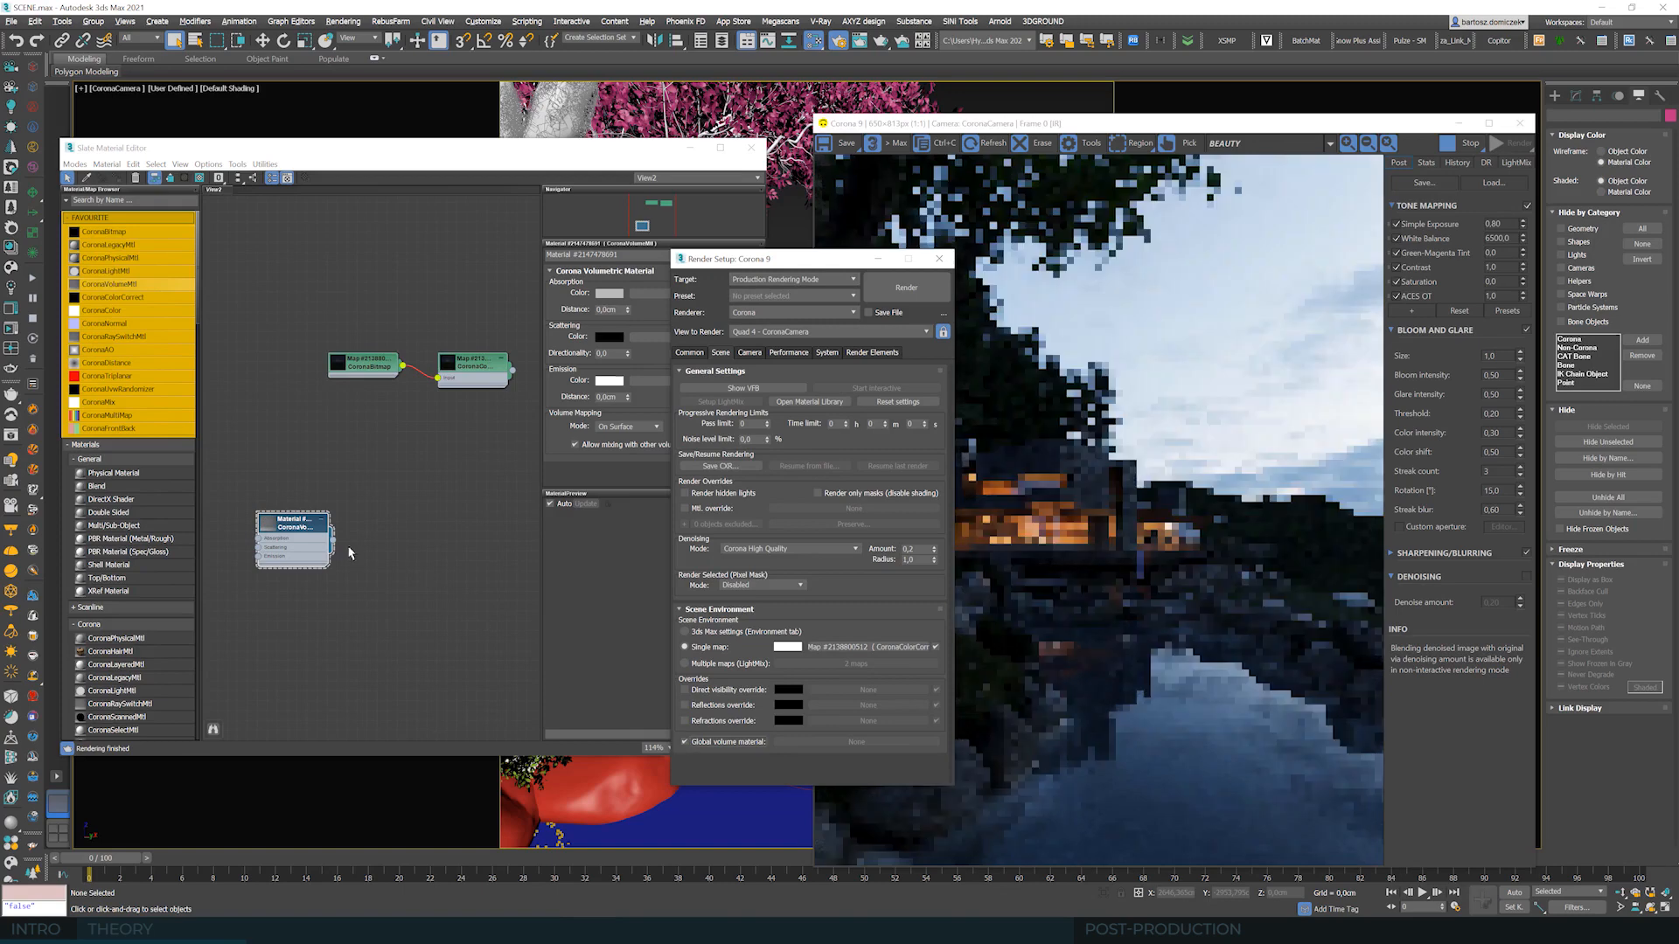
drag(332, 548, 856, 741)
click(780, 567)
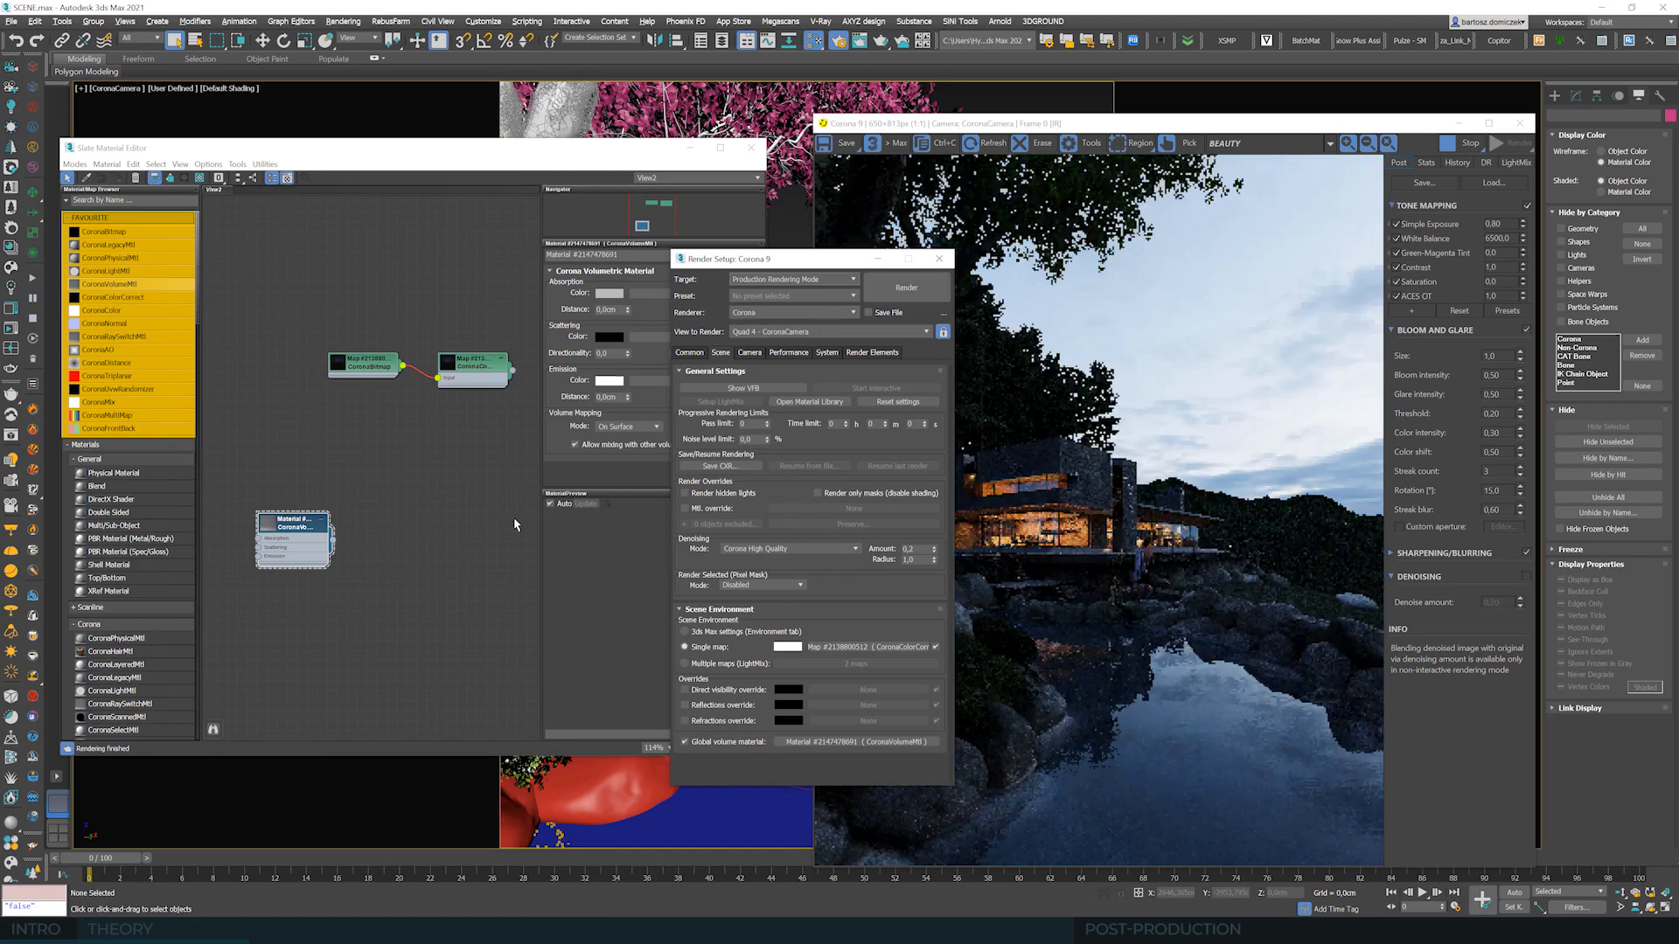
- Give the volume material's scattering the absorption's light grey colour, set the absorption distance to 10000 cm and raise the directionality
click(305, 524)
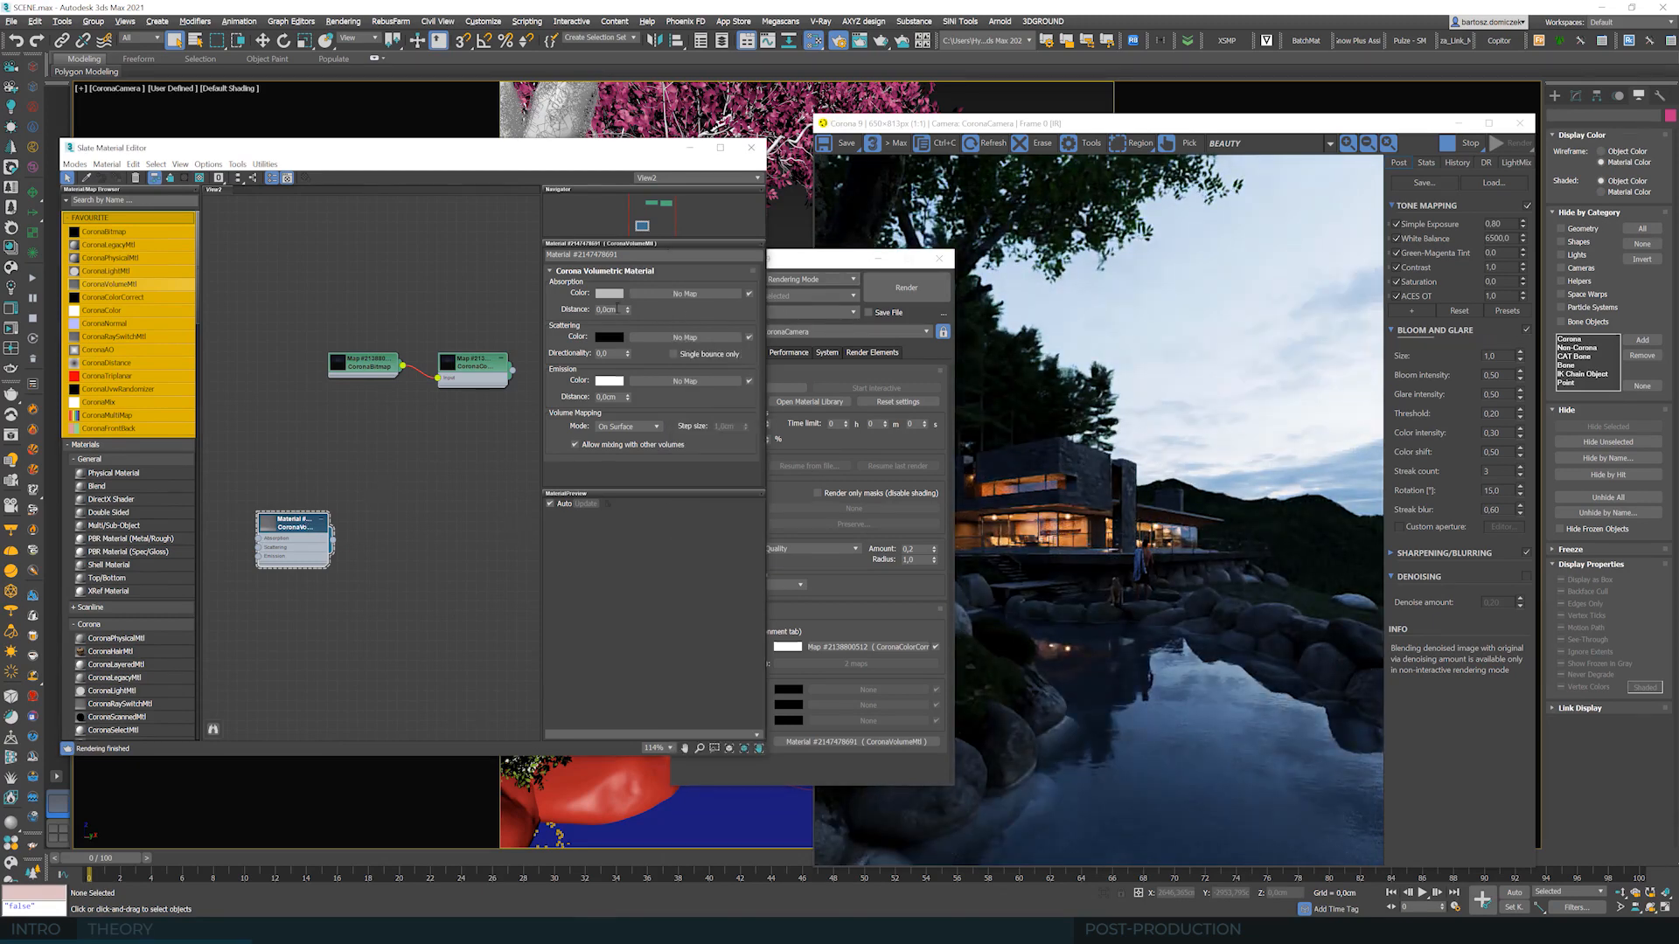
click(611, 310)
drag(610, 339, 611, 340)
click(335, 456)
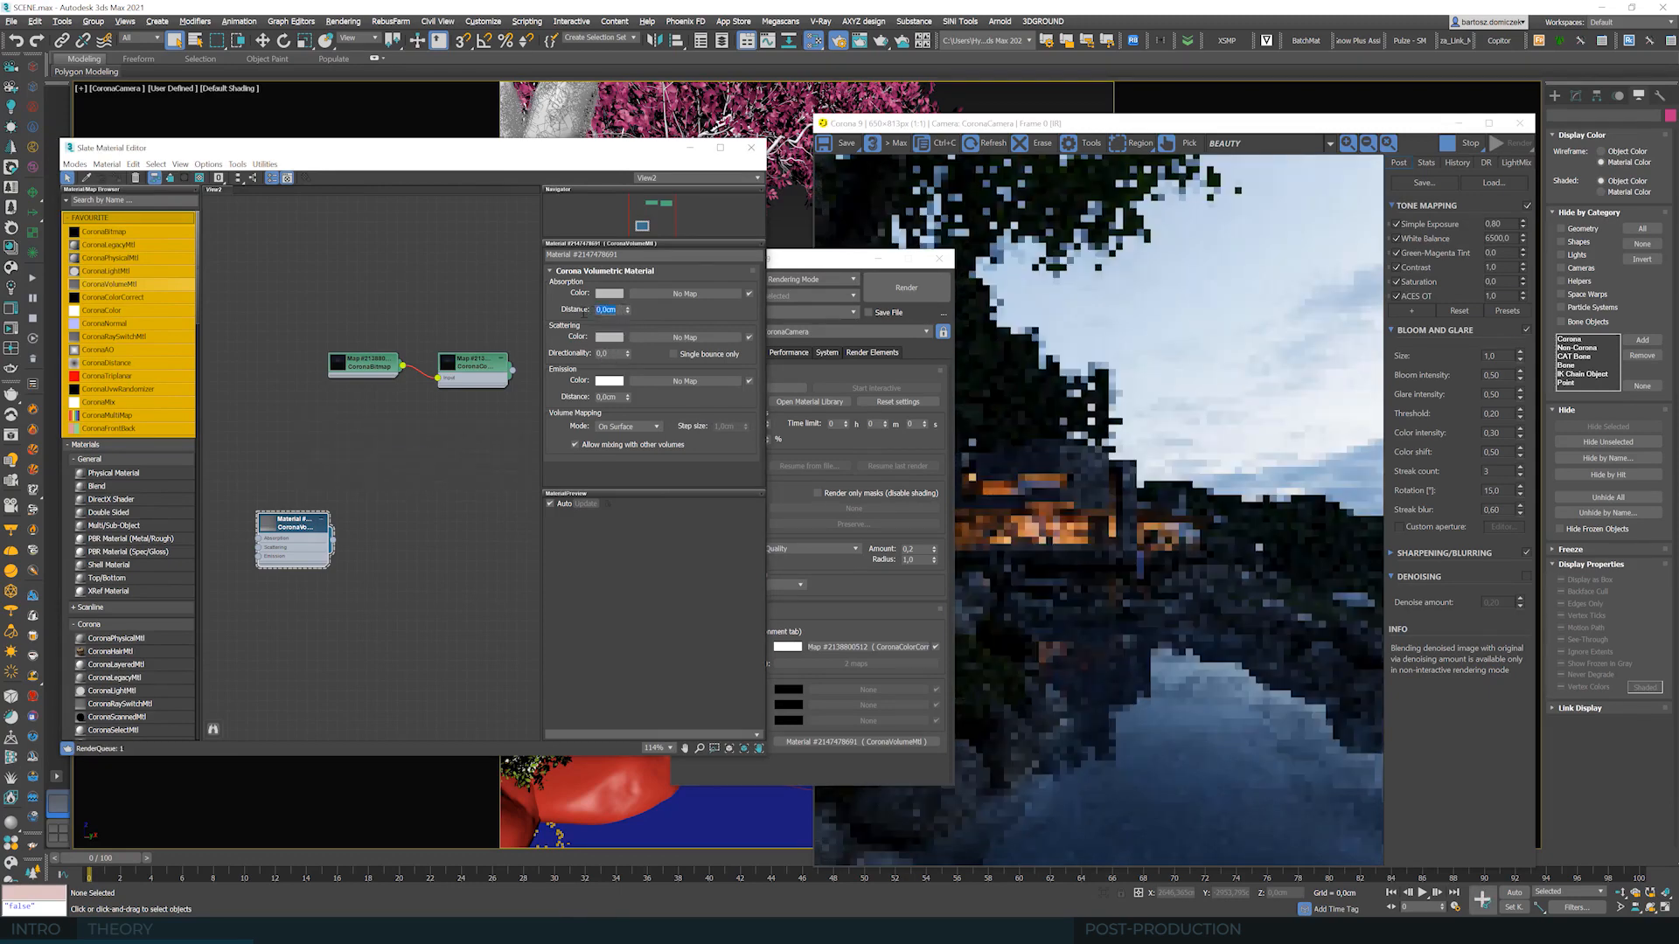
text(1)
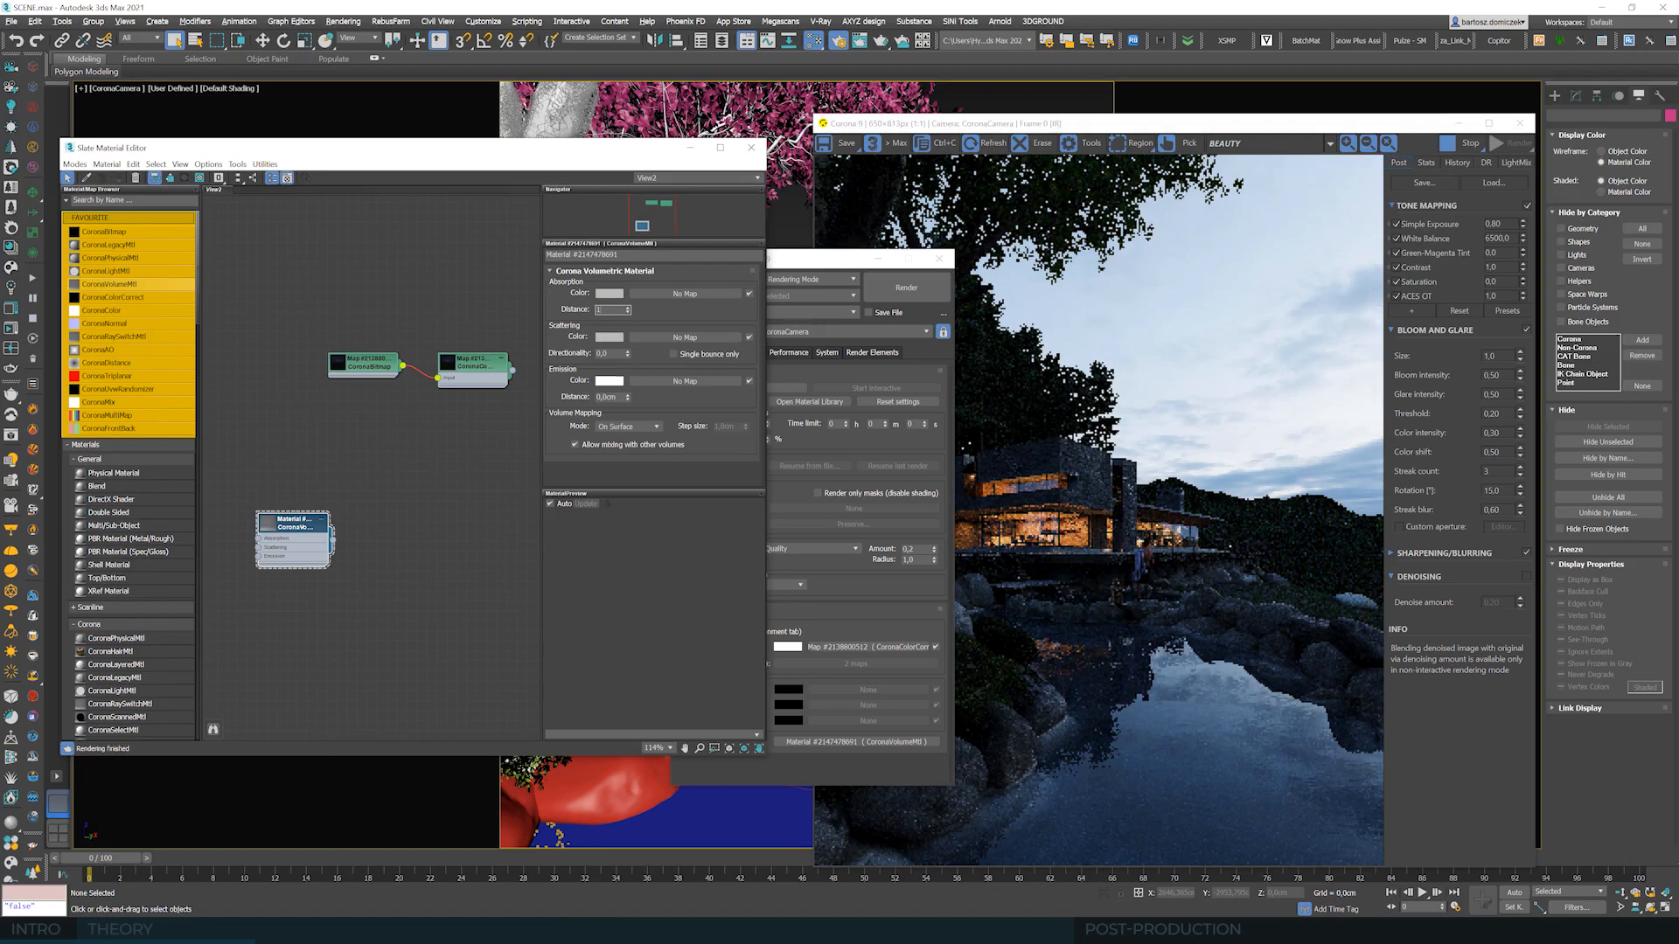
text(0000)
key(Return)
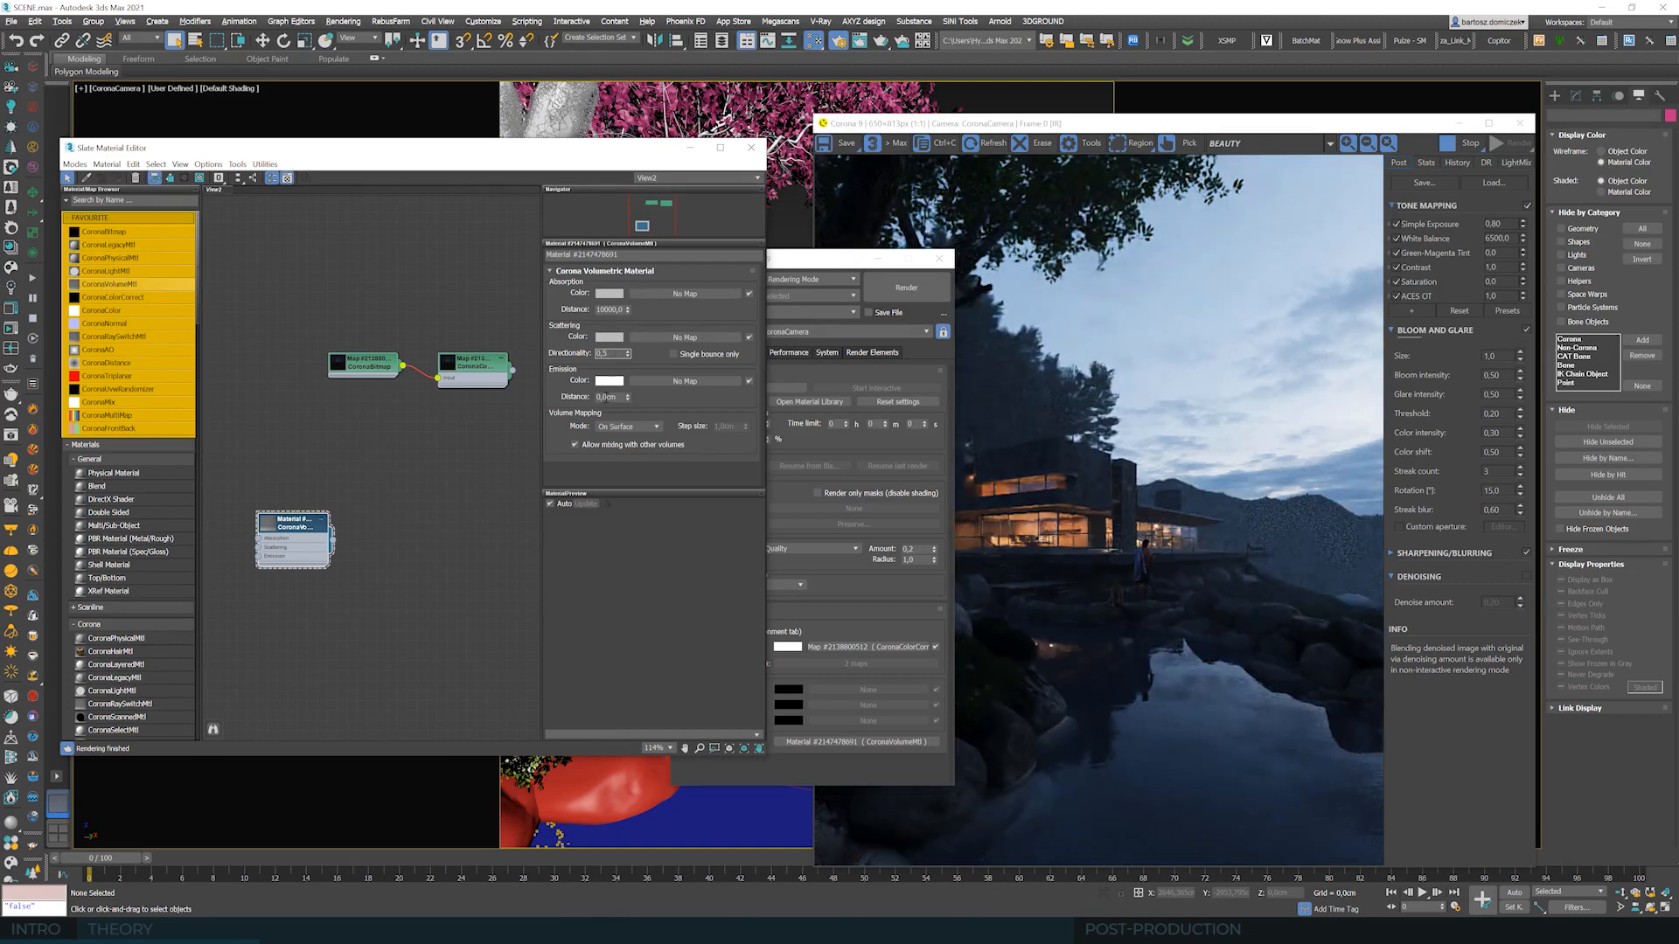
key(Tab)
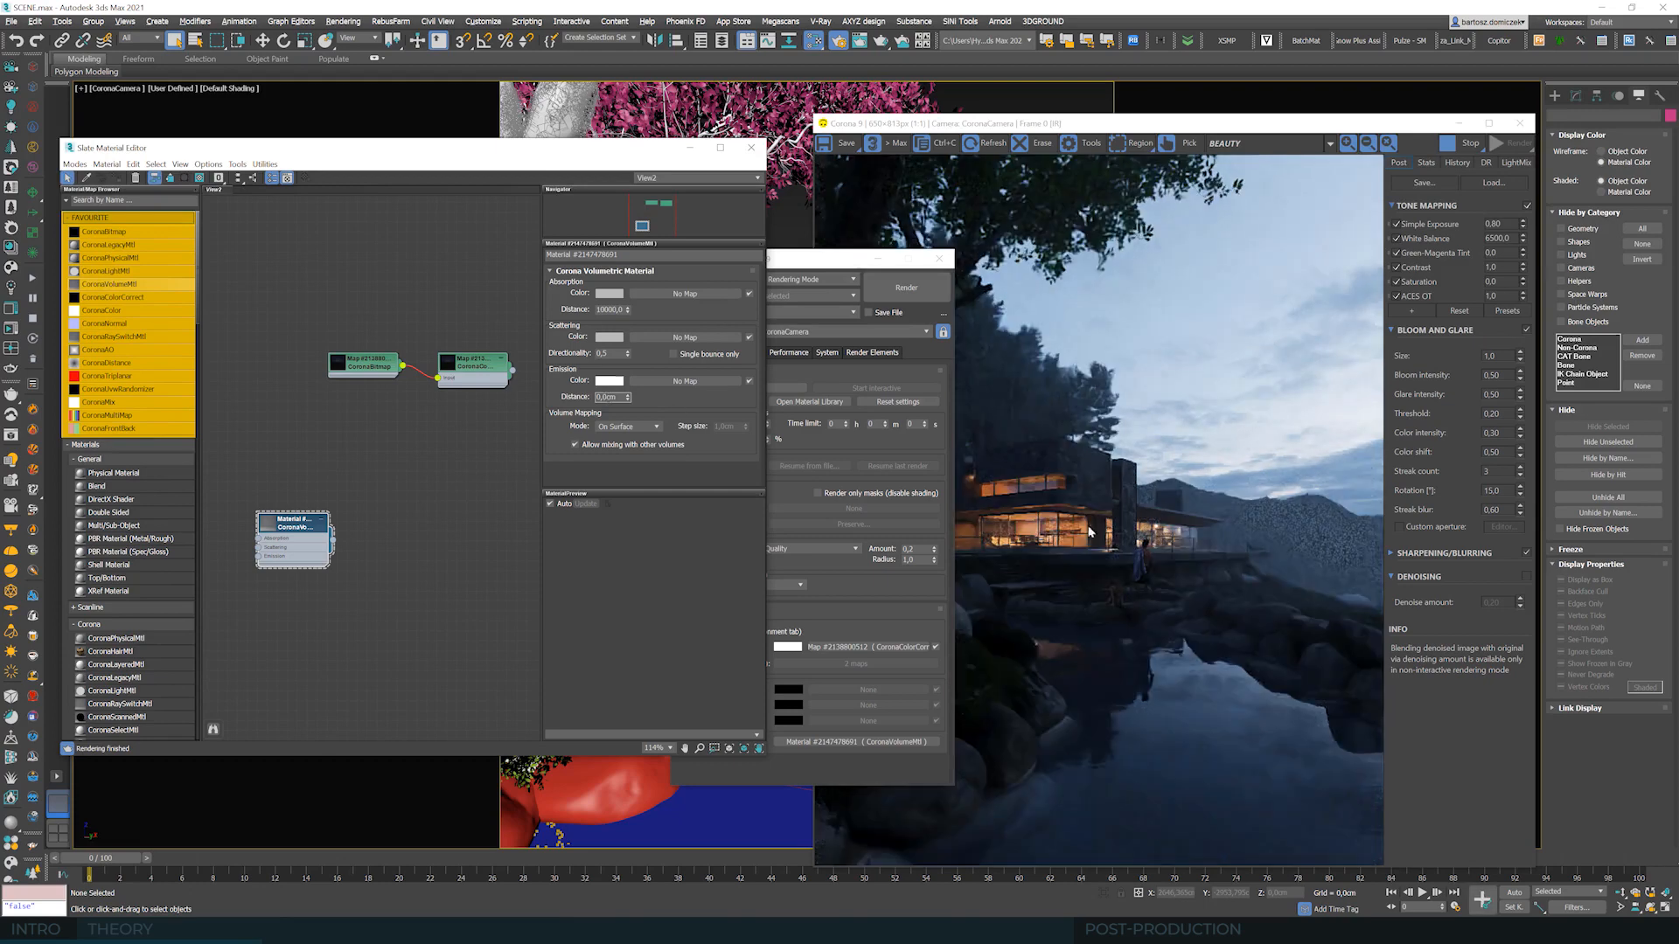
- Put the Render Setup window away and reposition the Slate Material Editor beside the frame buffer
click(1267, 134)
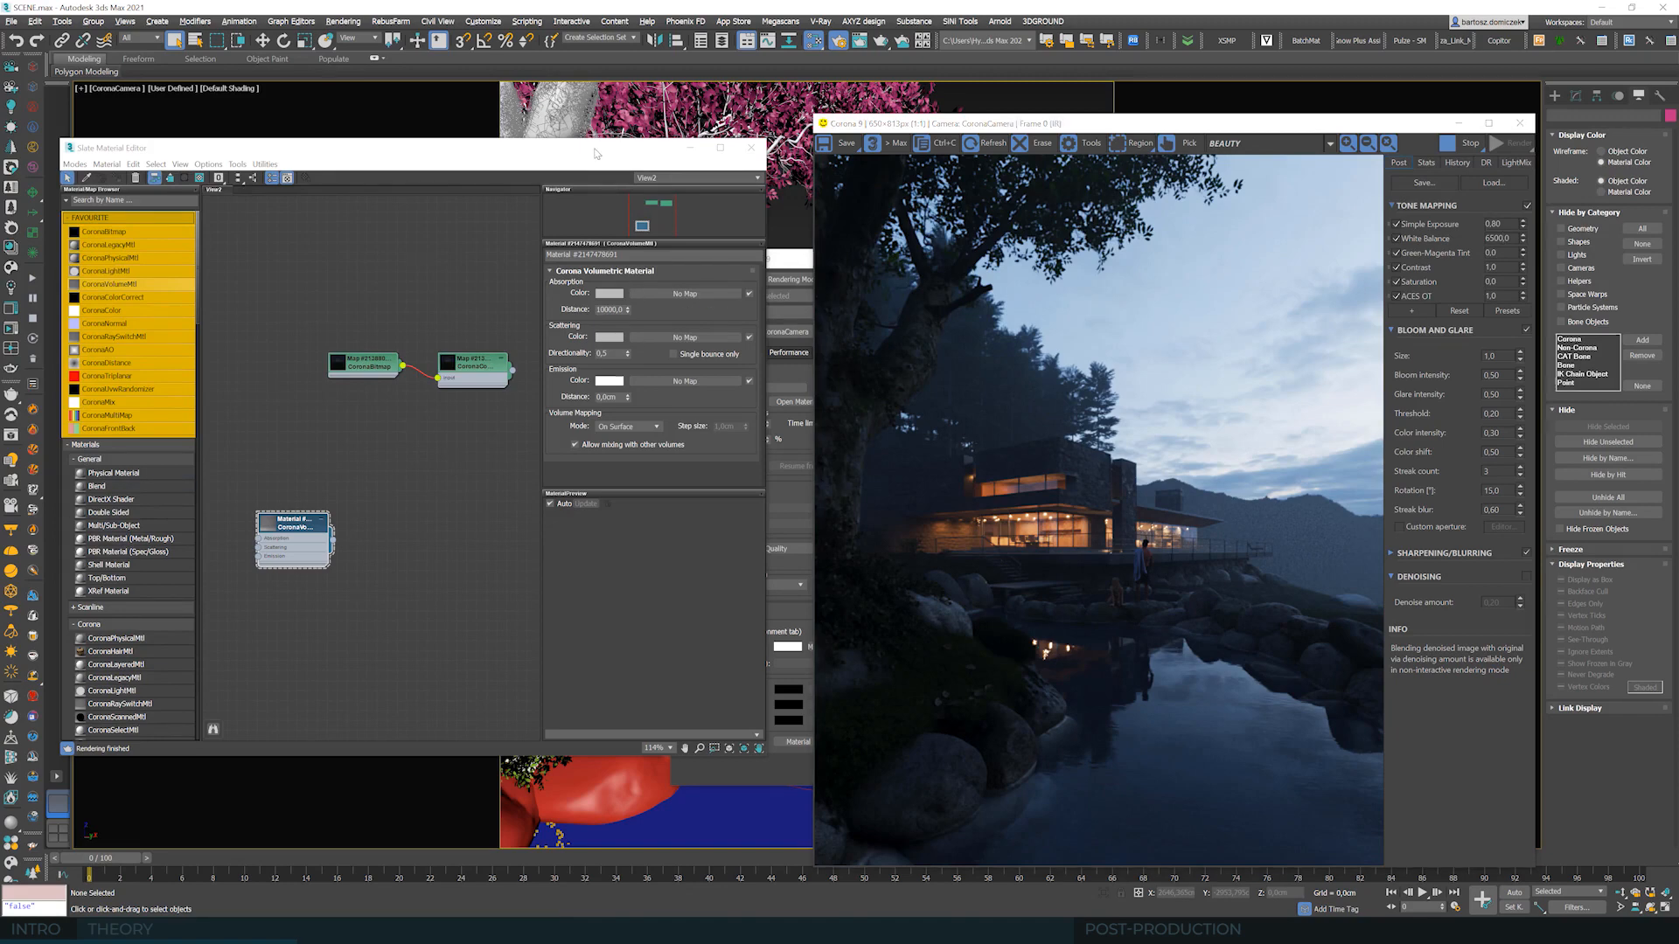
drag(596, 154, 591, 374)
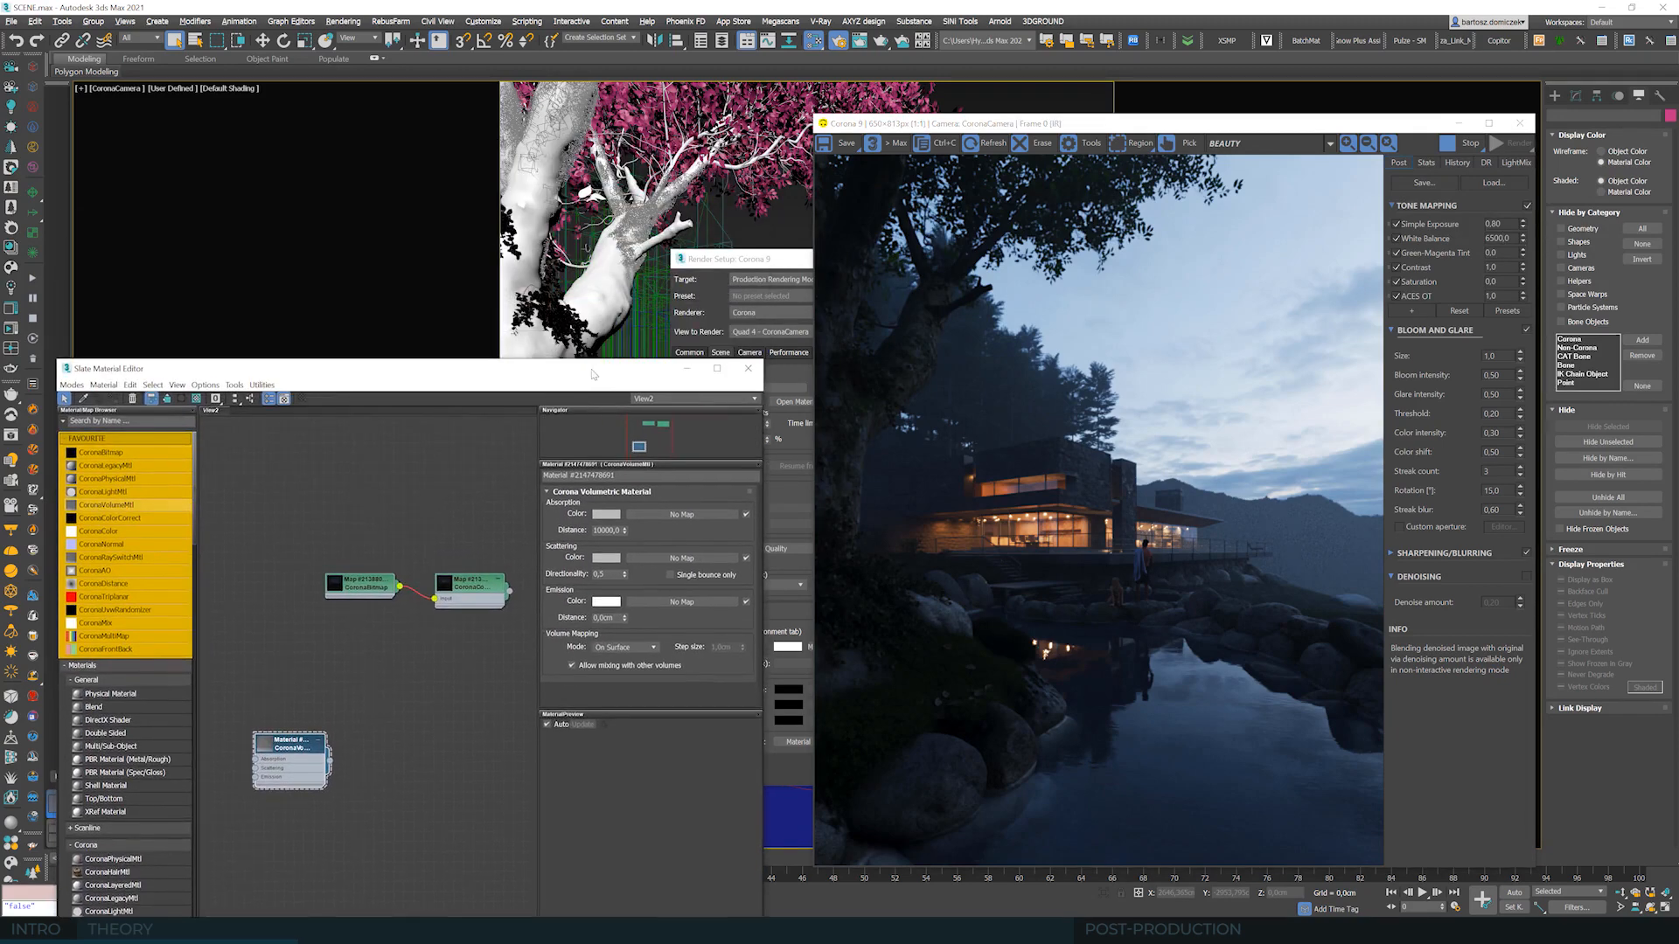
click(758, 261)
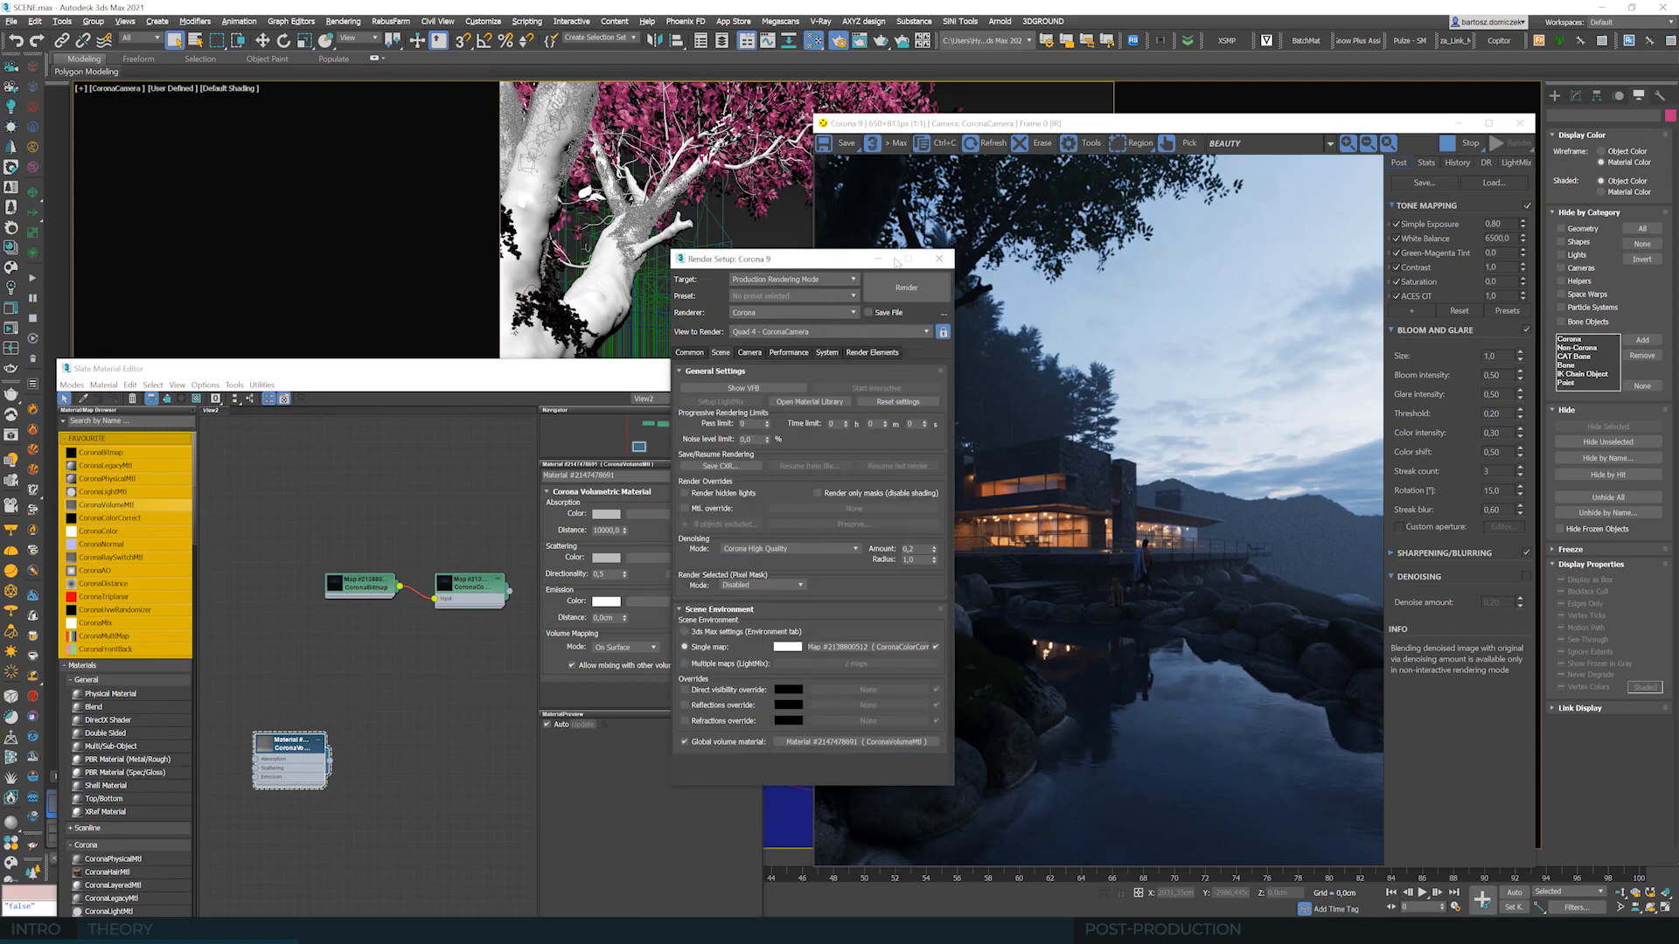
click(544, 380)
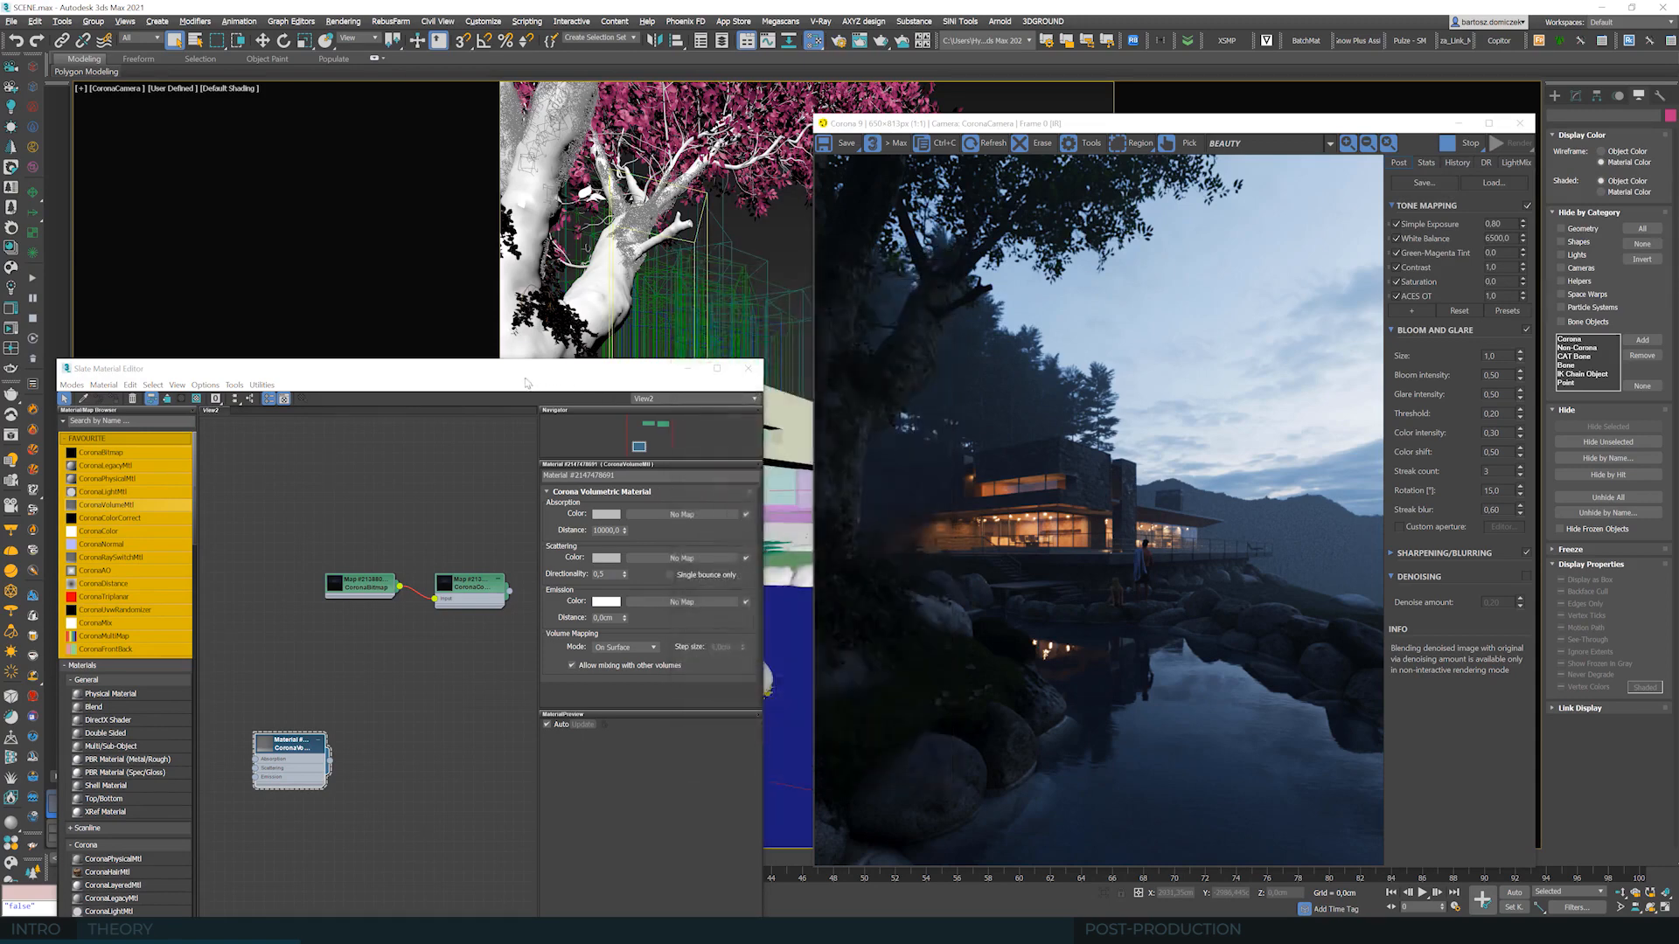
drag(544, 380, 595, 186)
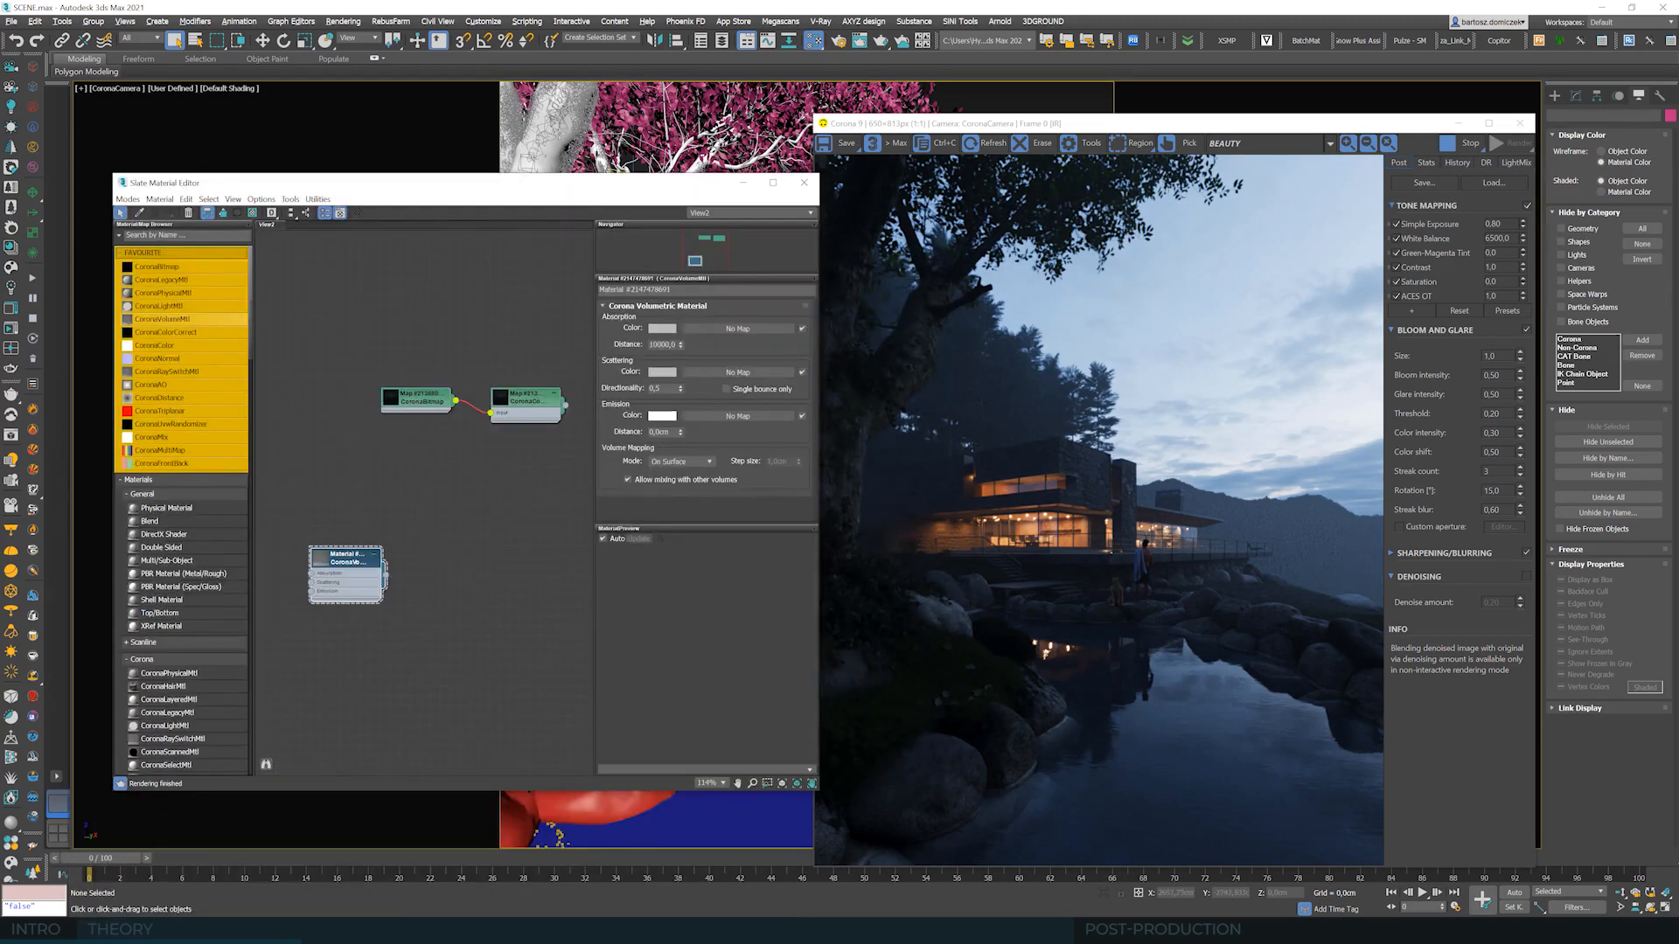
- Switch to the multi-viewport layout, shrink the frame buffer and move the material editor down to uncover the top view
key(alt+w)
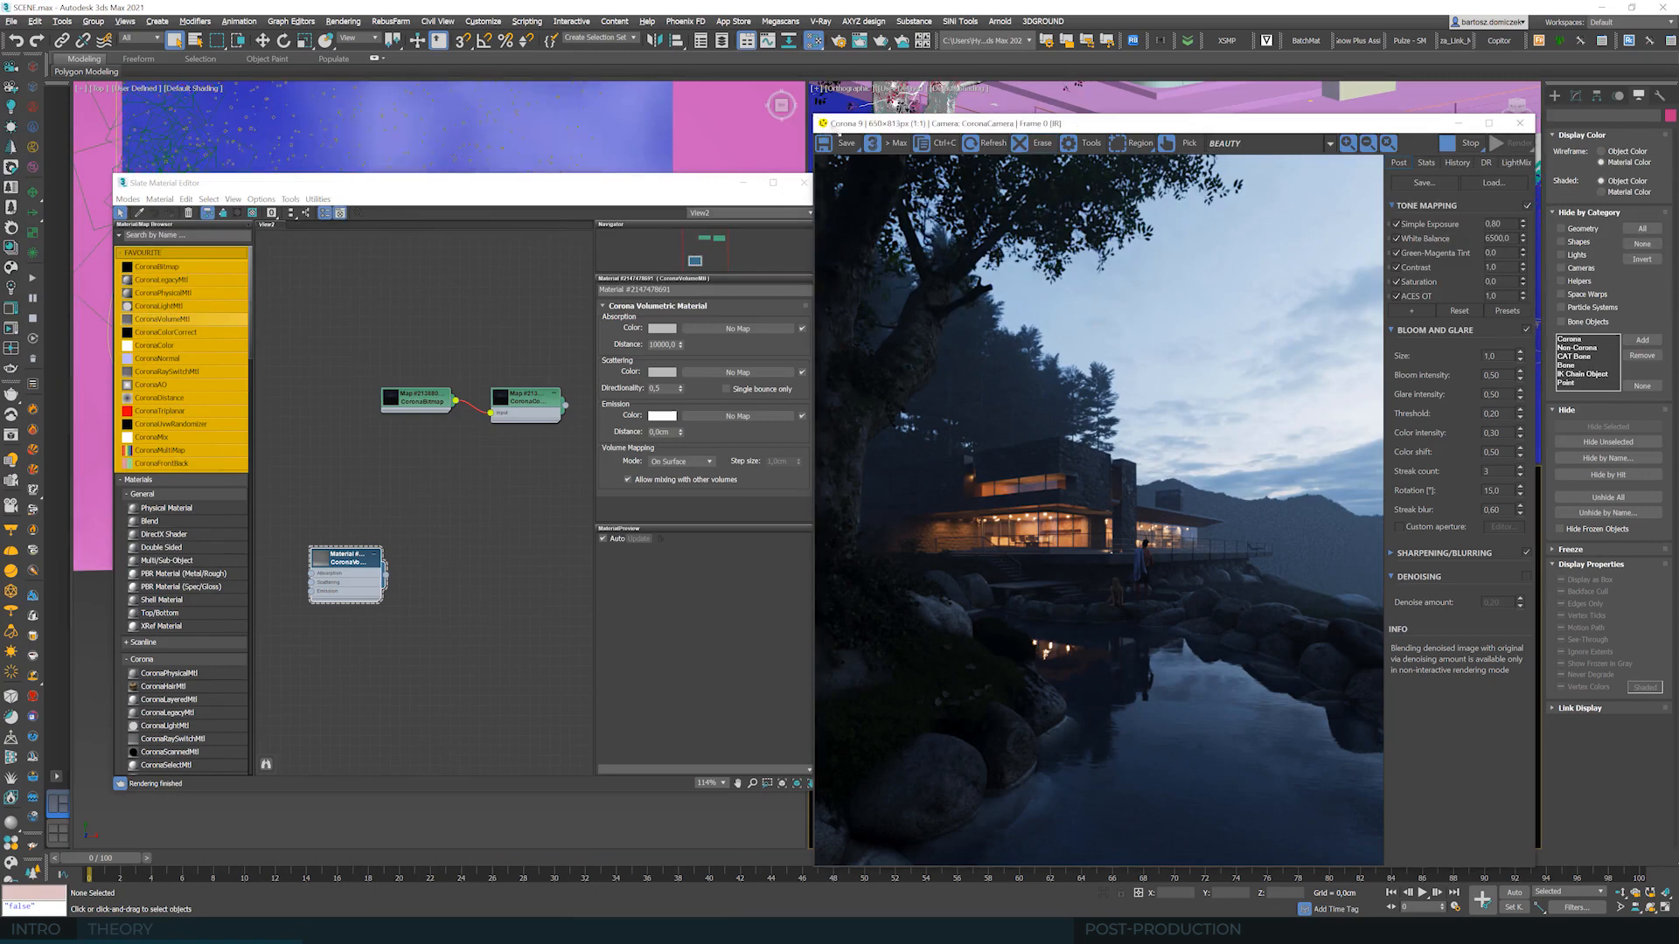
drag(1022, 286, 1114, 247)
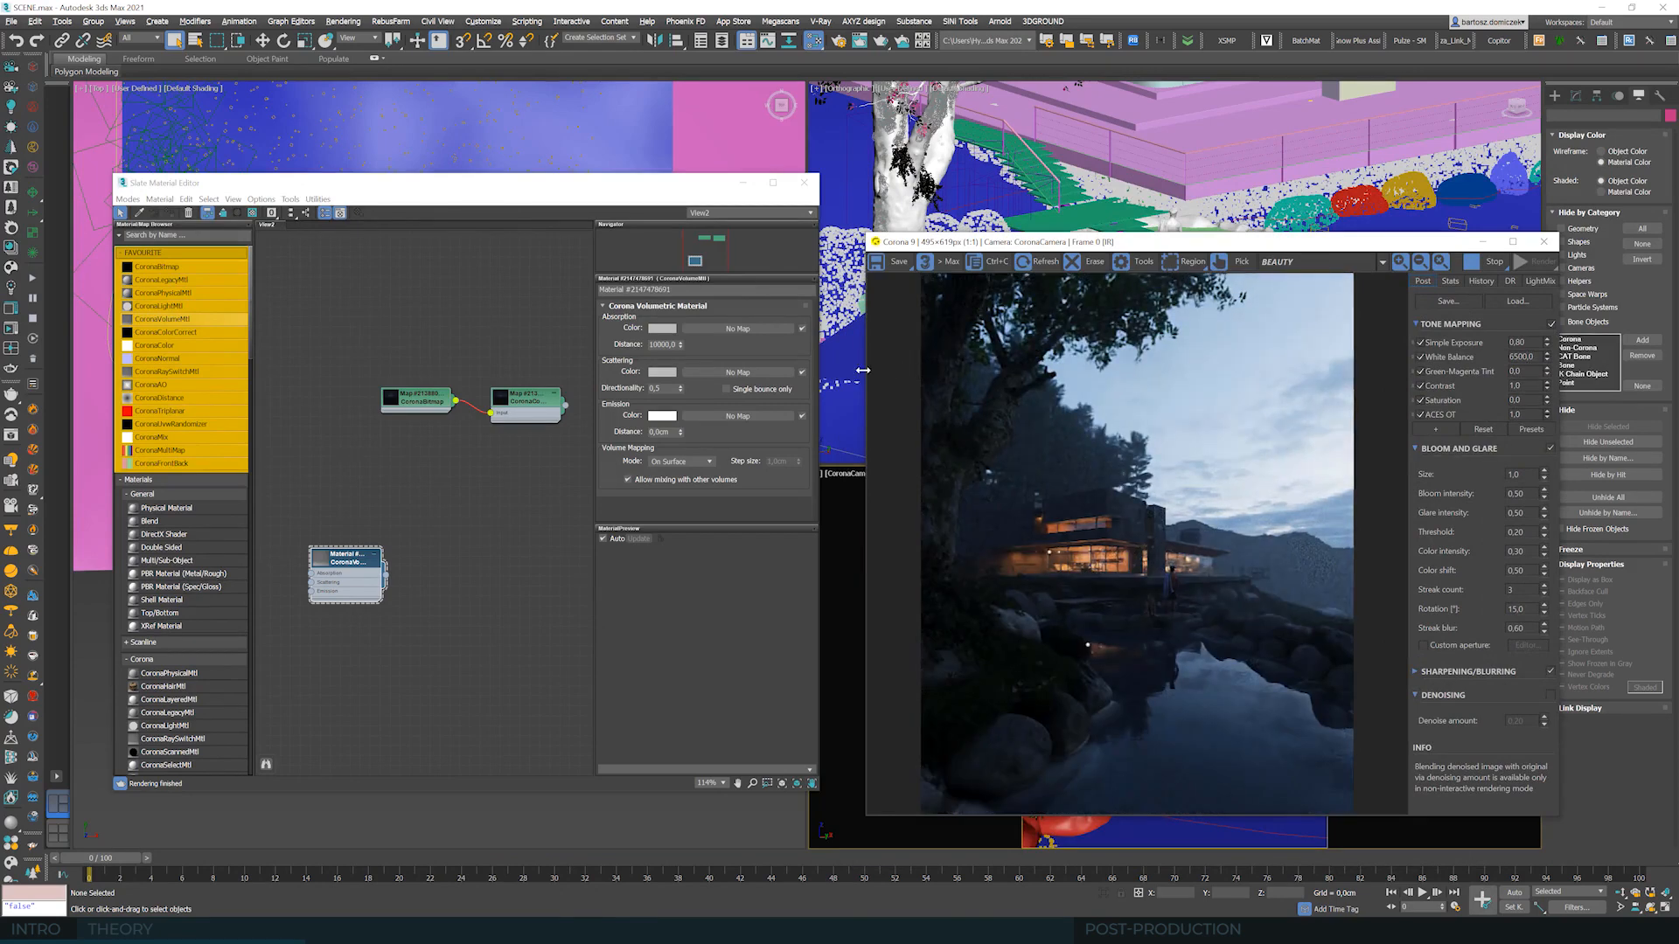
drag(924, 233, 924, 243)
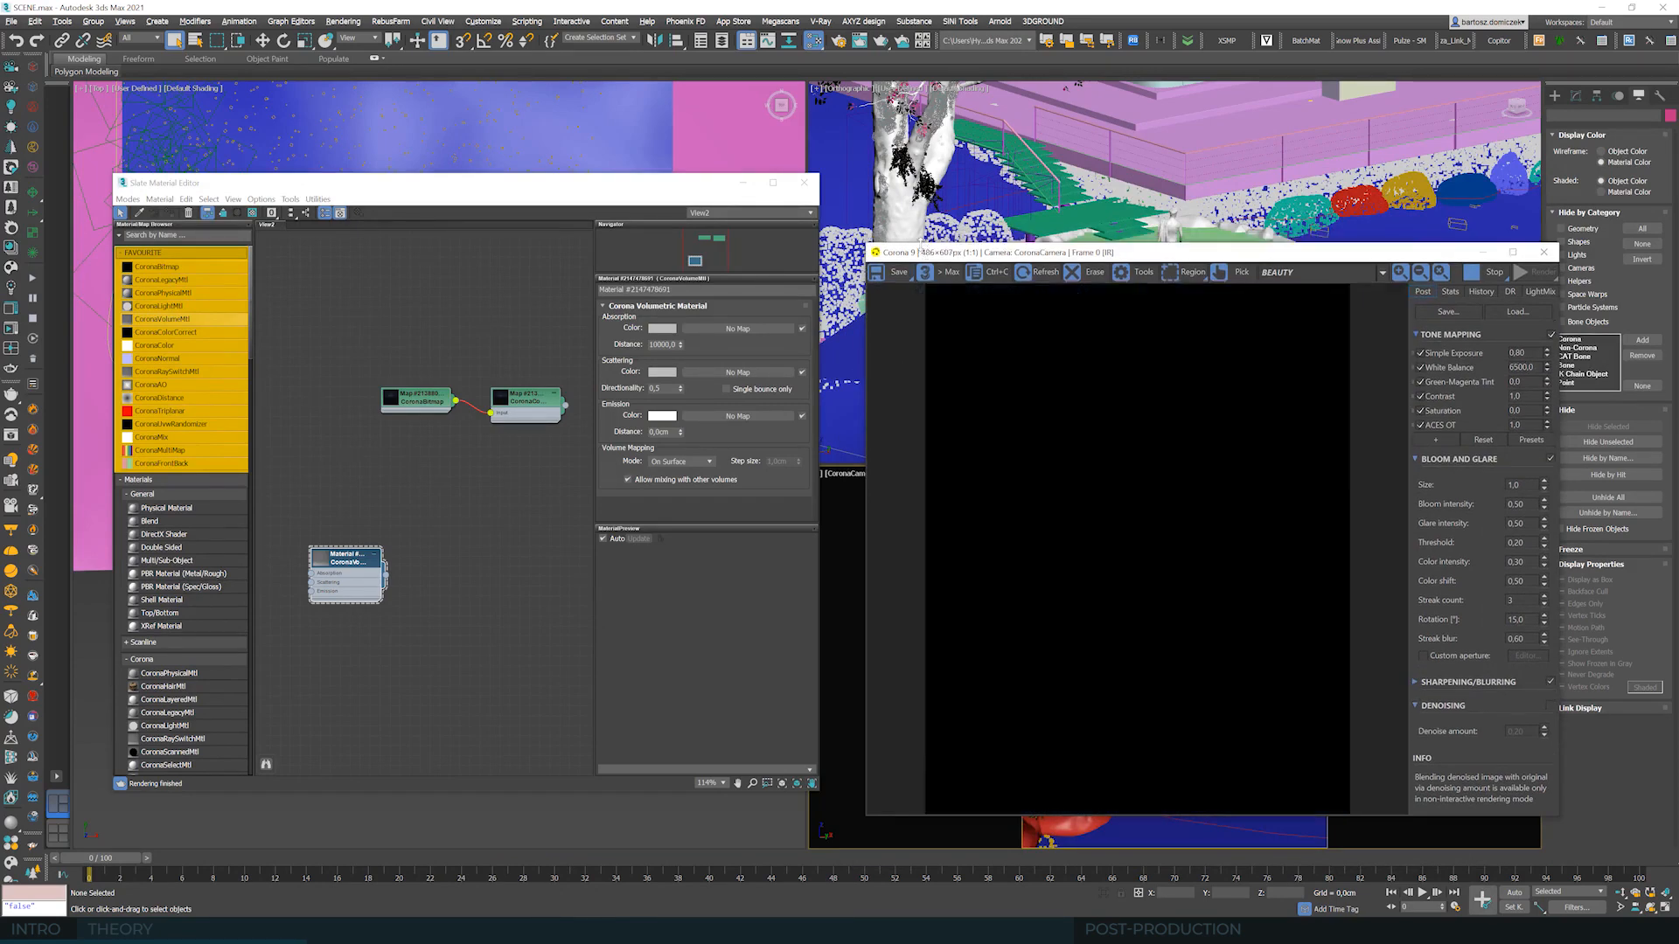
drag(571, 184, 271, 407)
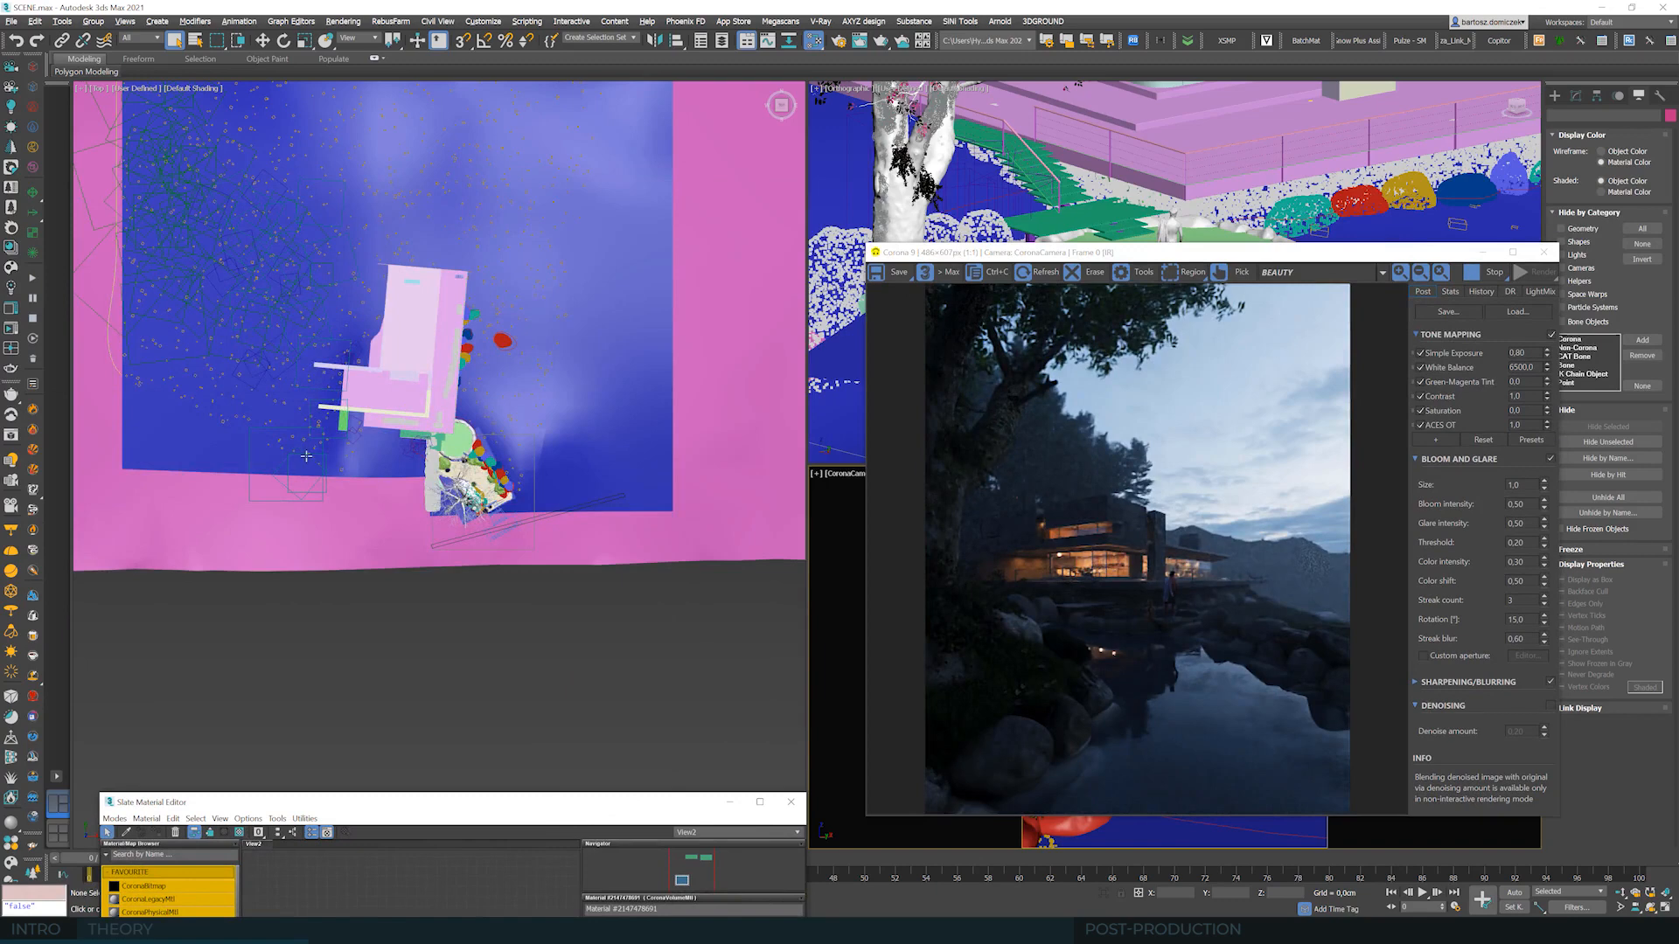
- Create a spherical CoronaLight with a radius of about 110 cm just behind the house in the top view
scroll(310, 463, down, 2)
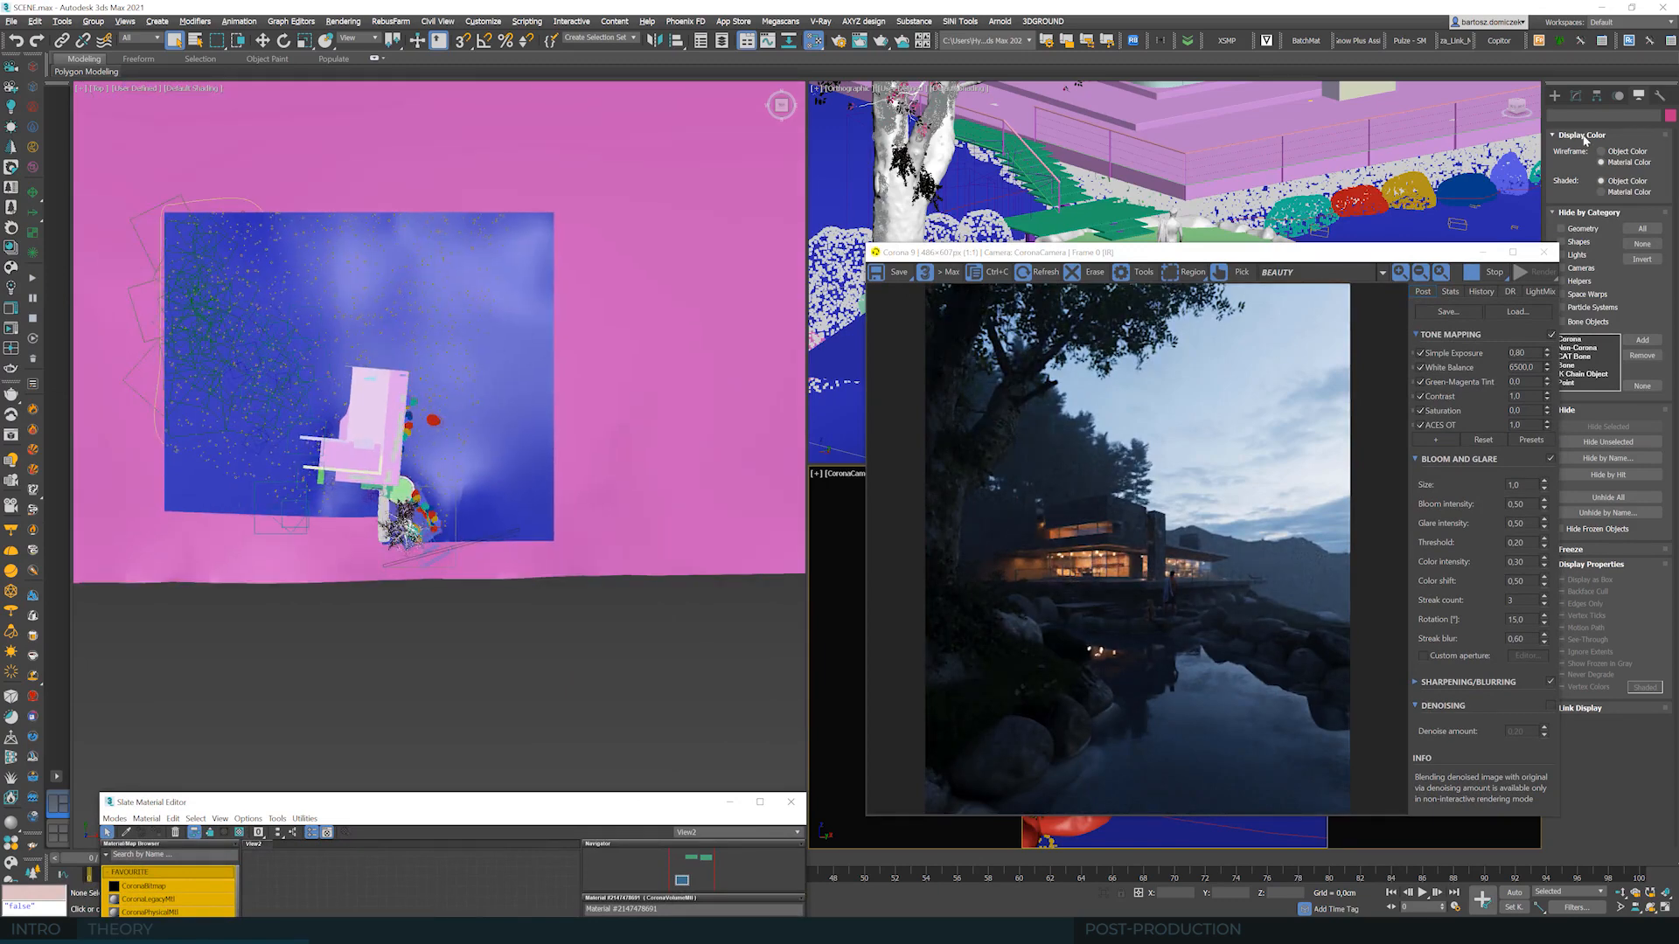
click(1554, 96)
drag(1378, 254, 1323, 256)
click(1582, 113)
click(1607, 131)
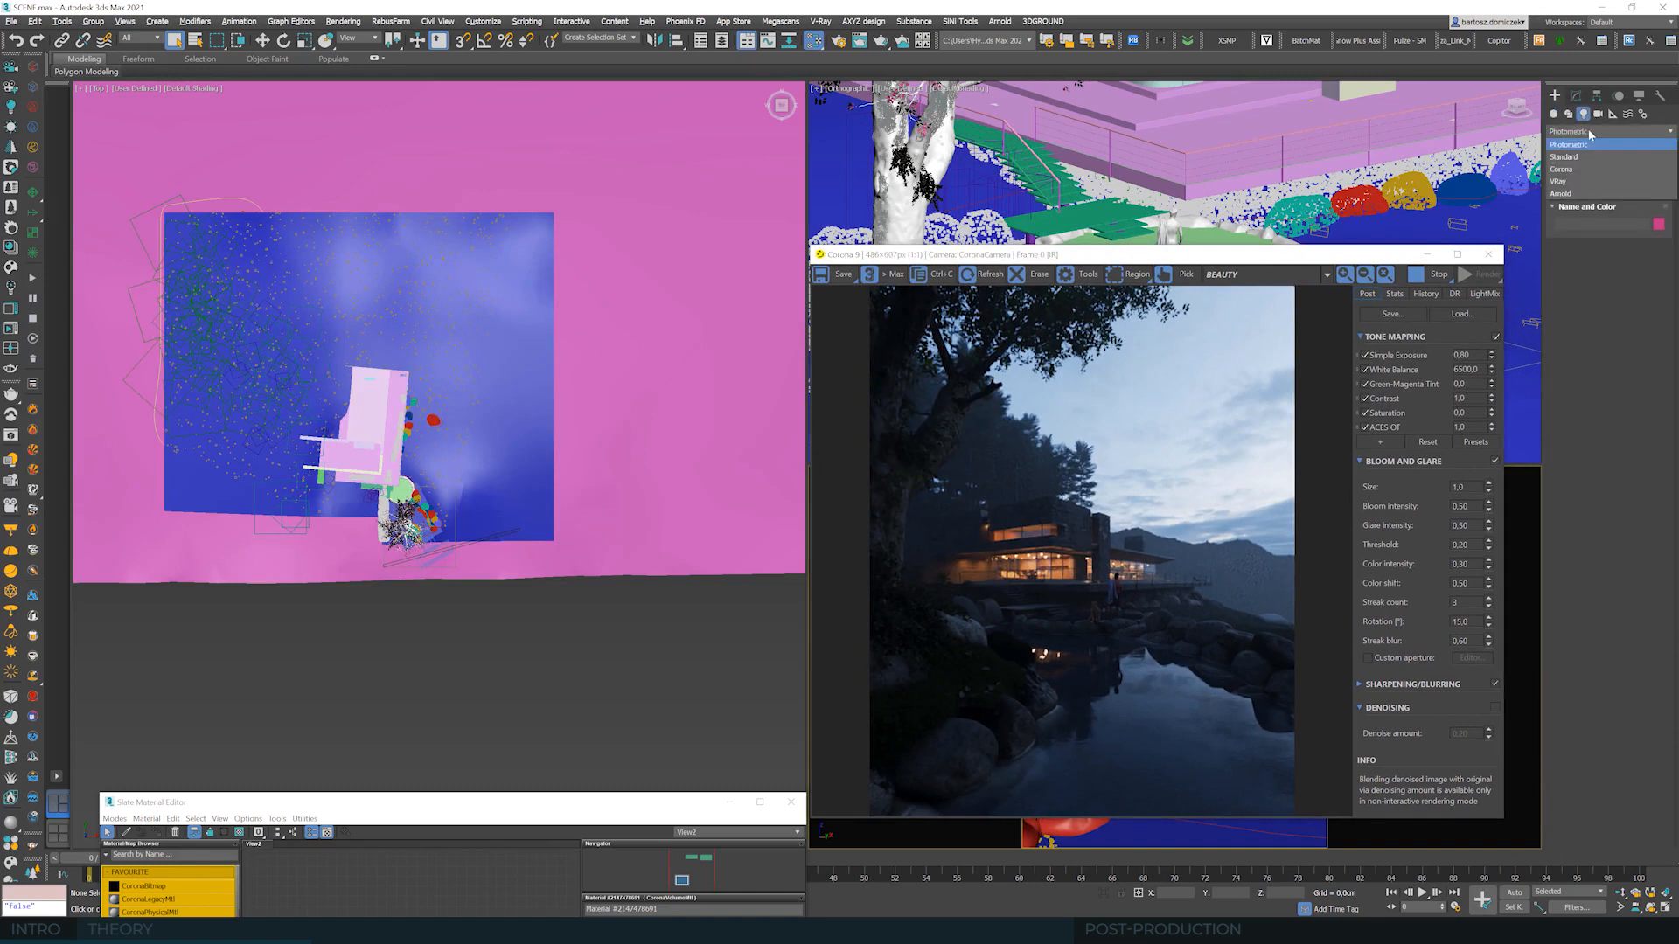
click(1579, 171)
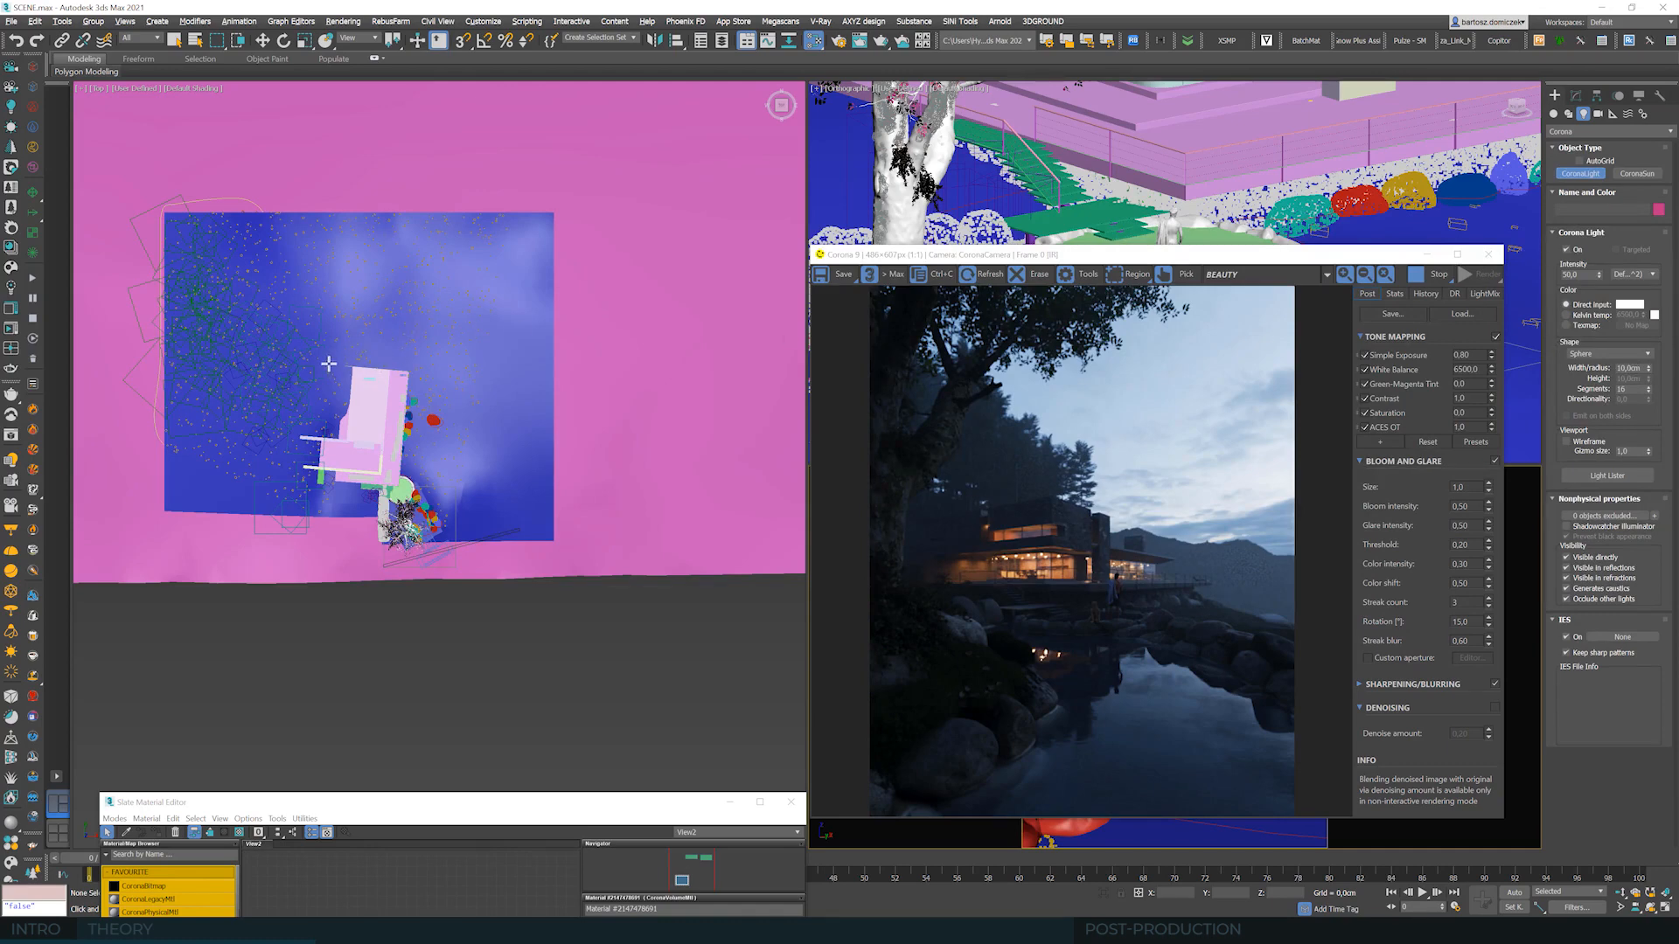
drag(337, 360, 339, 357)
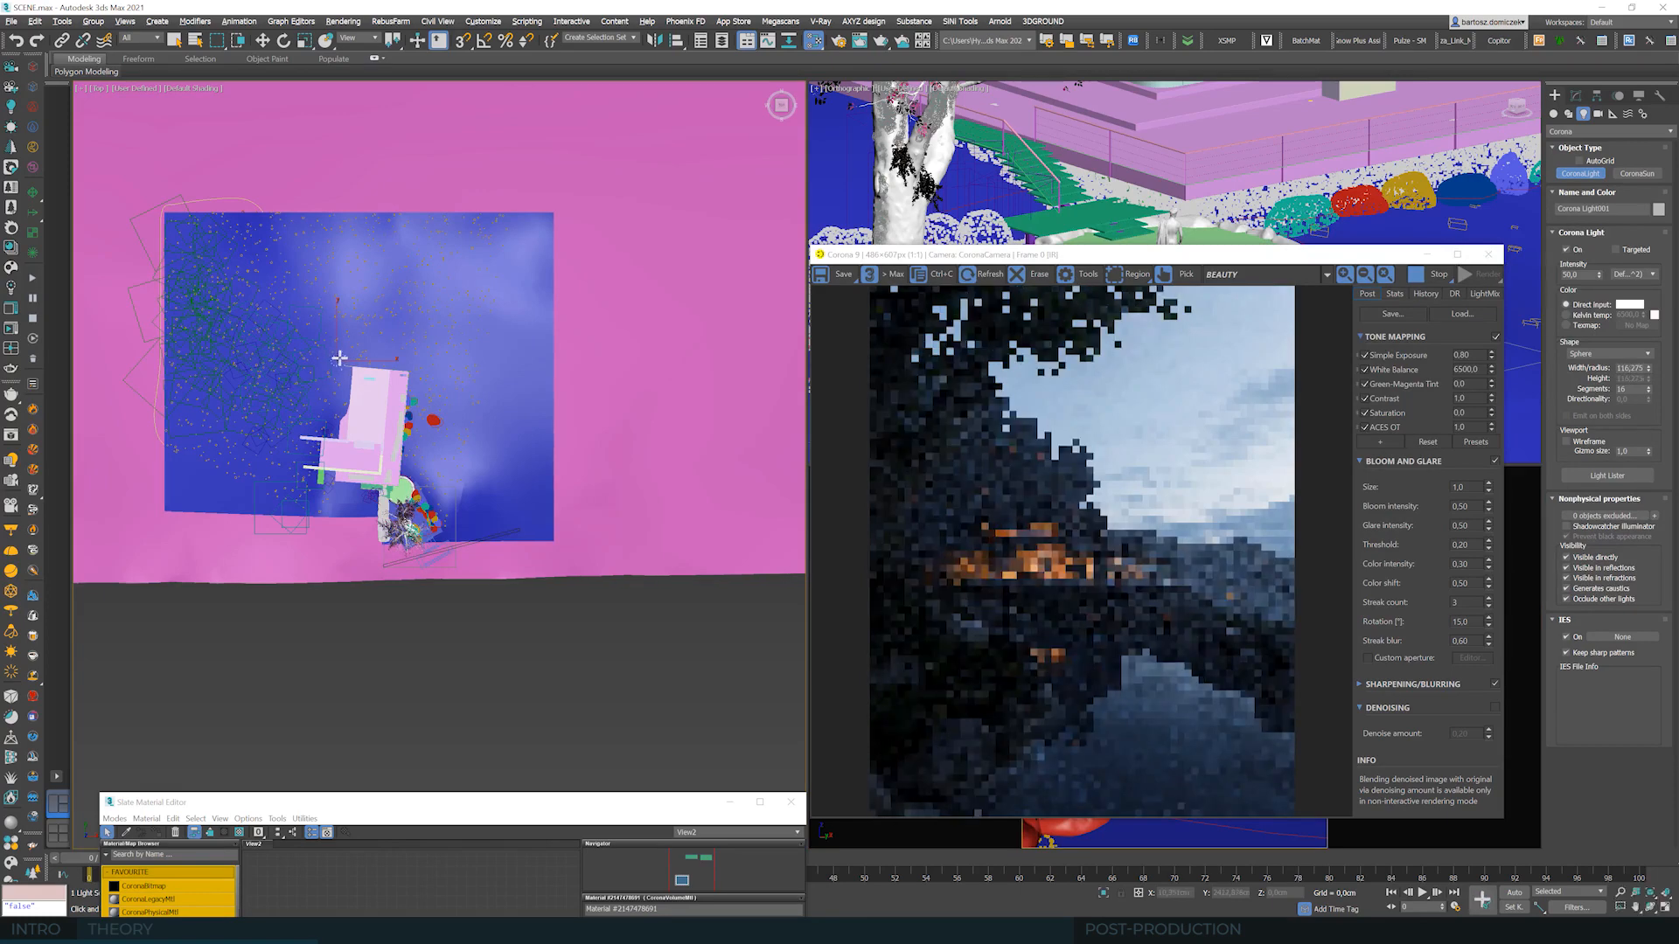
click(263, 41)
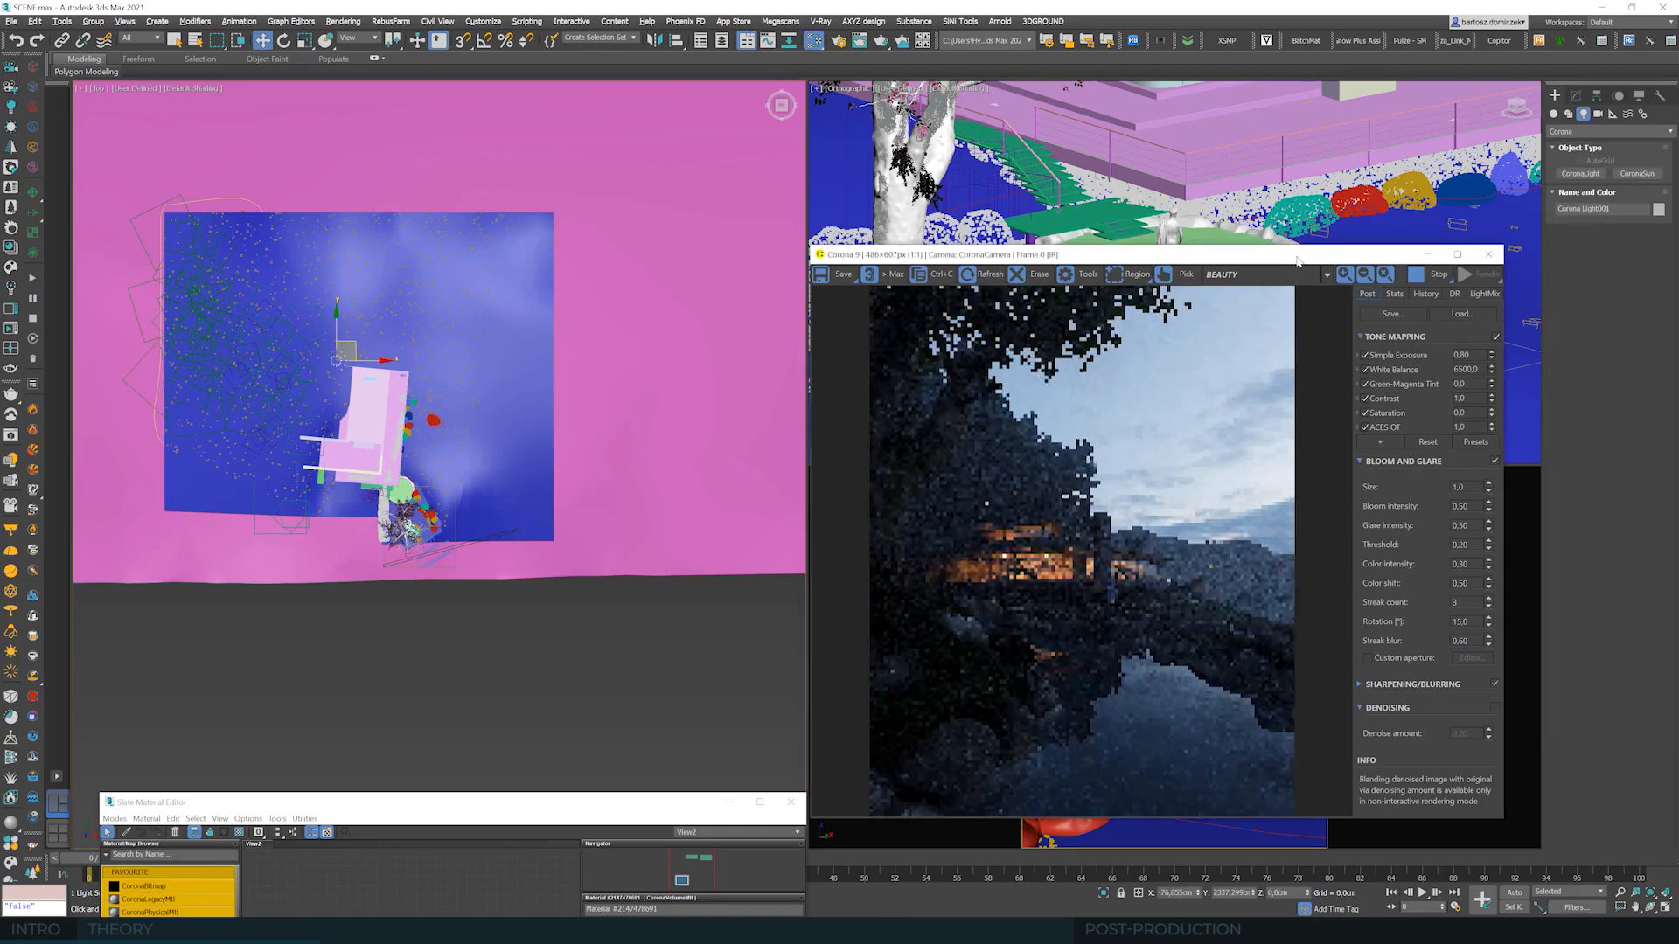
- Raise the sphere light to a height of about 1114 cm in the camera view, moving the frame buffer out of the way
drag(1301, 260, 791, 184)
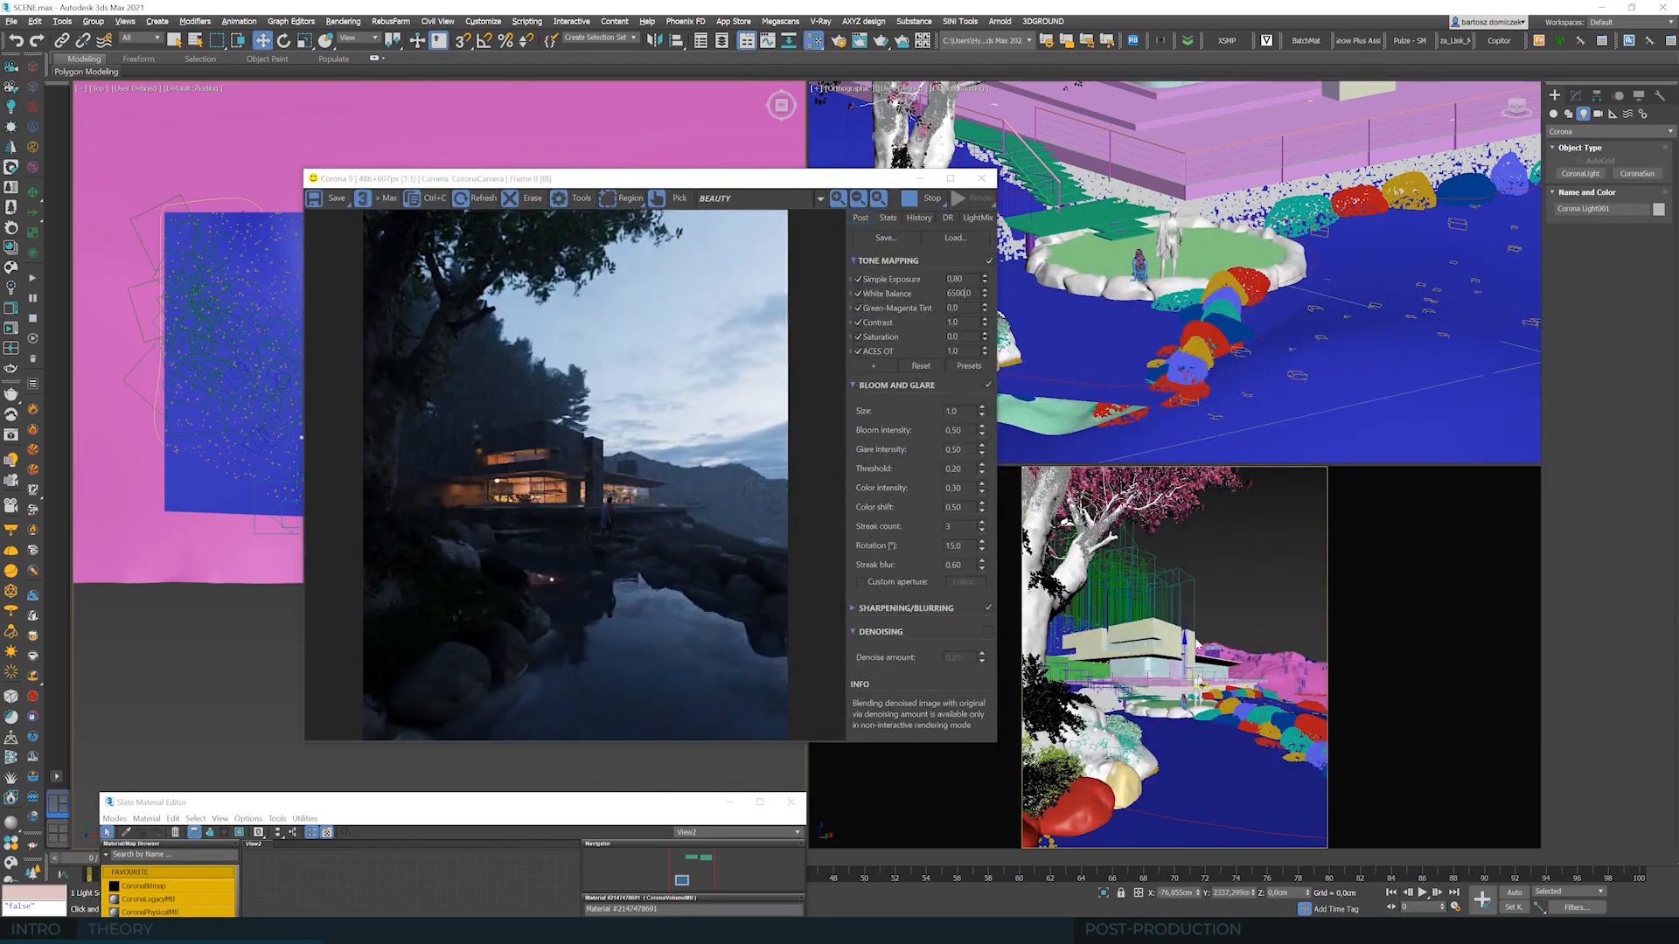
drag(1191, 658, 1193, 611)
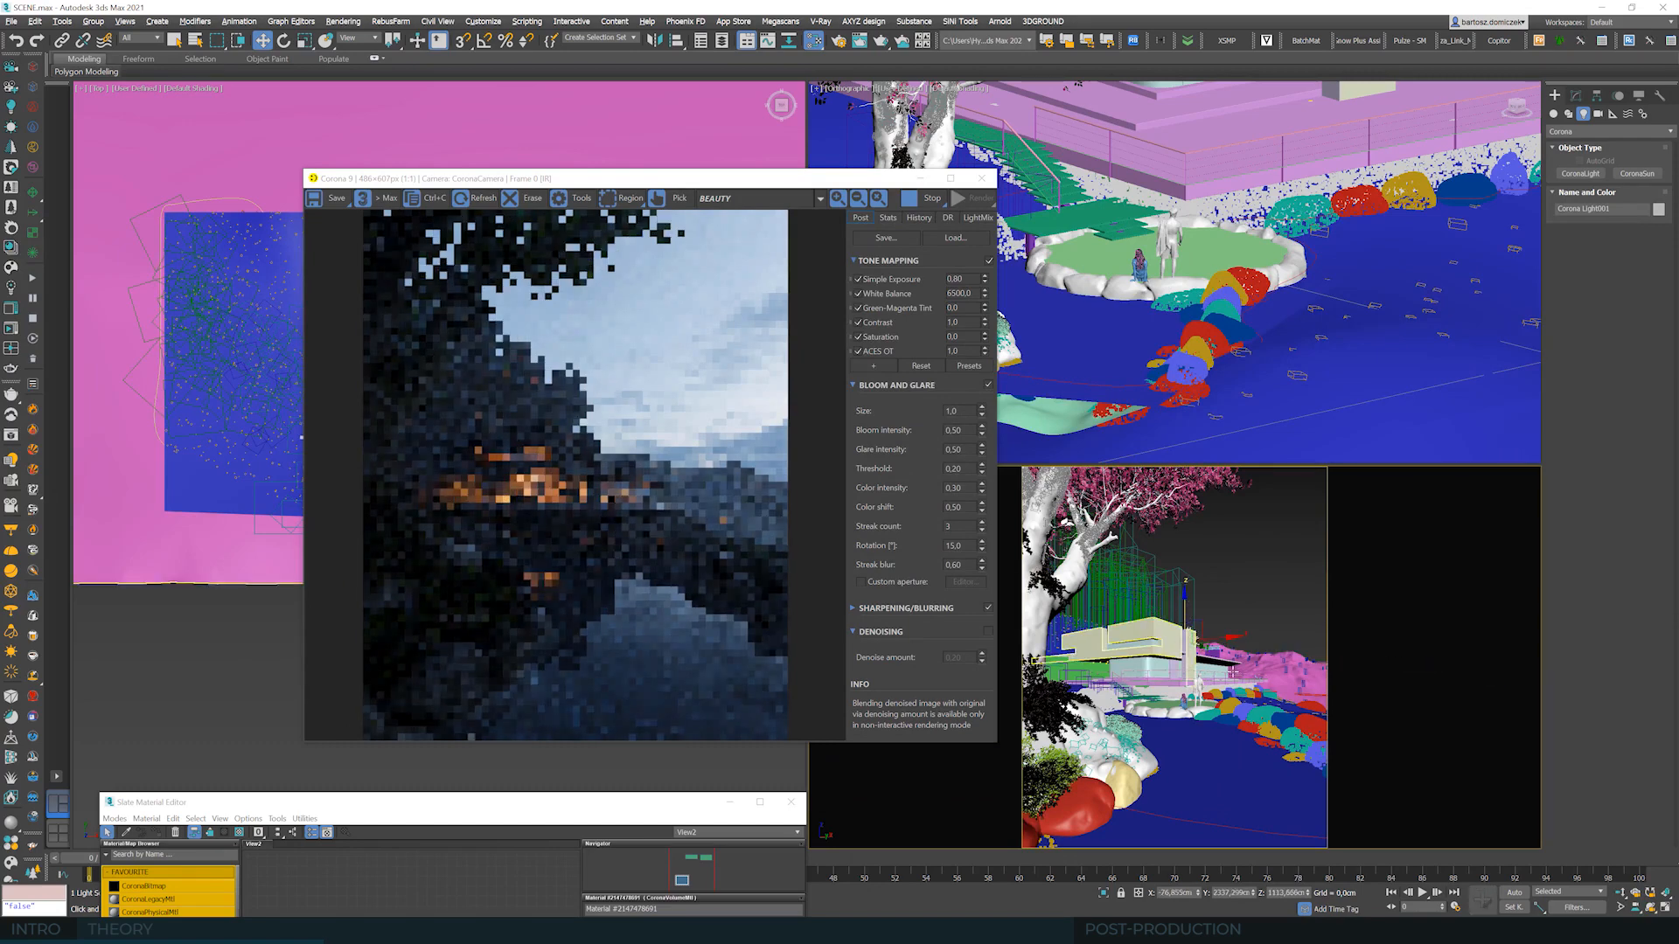
drag(636, 181, 879, 156)
- Set the sphere light's intensity to 300 and give it a blue direct-input colour
click(1576, 96)
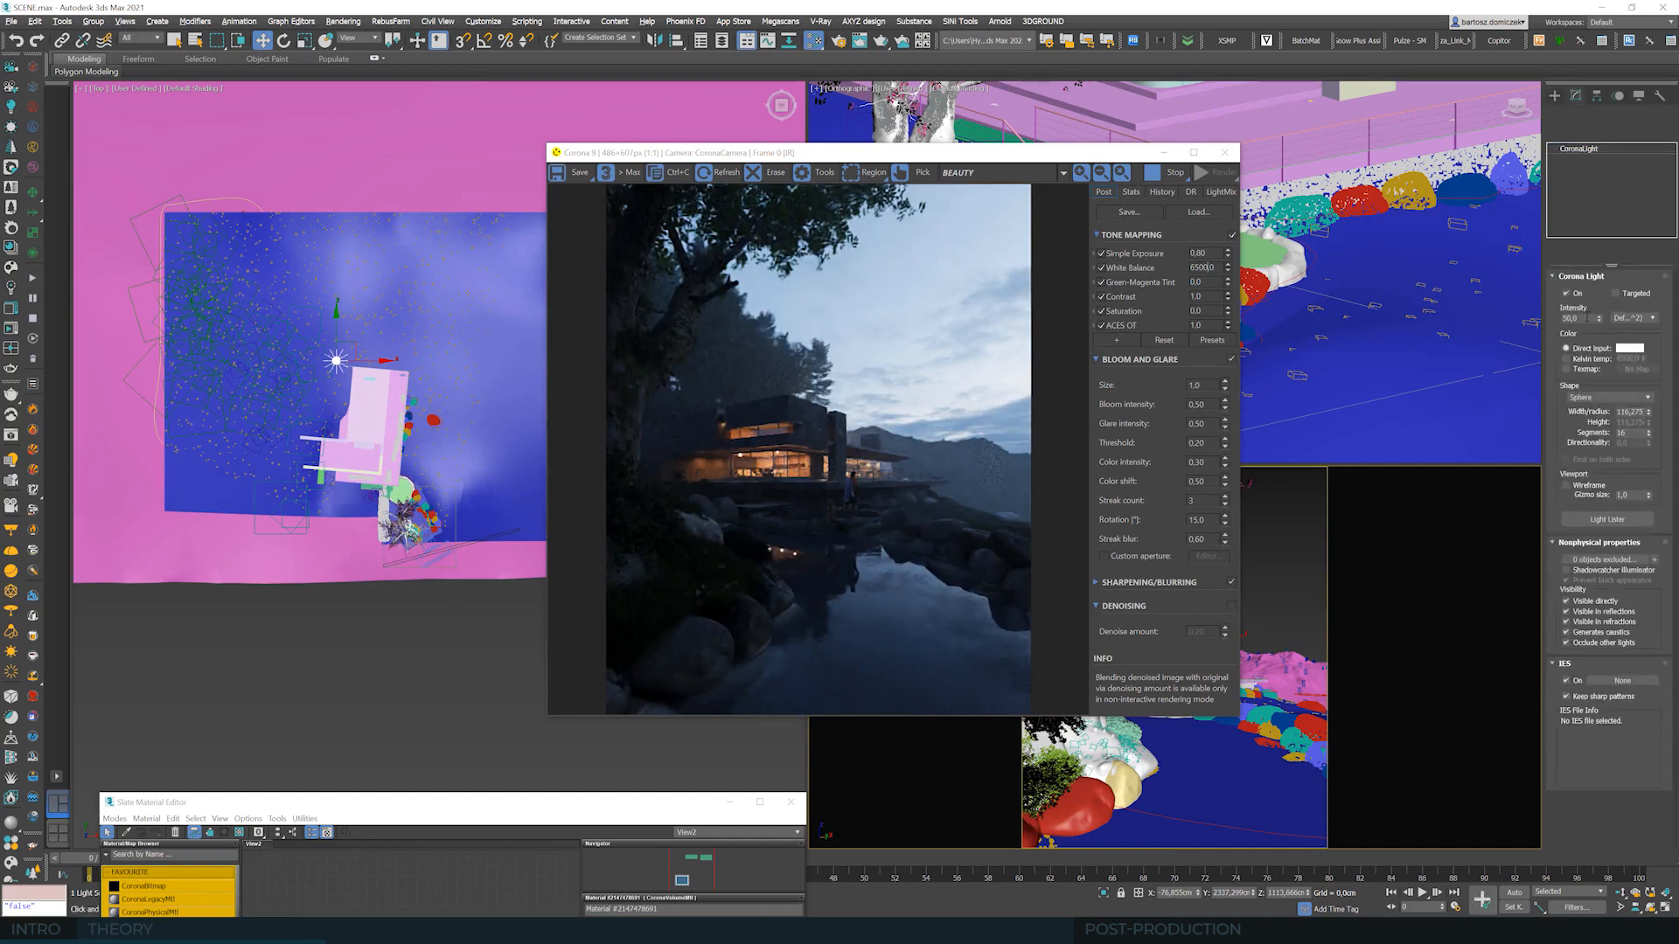
double_click(1584, 318)
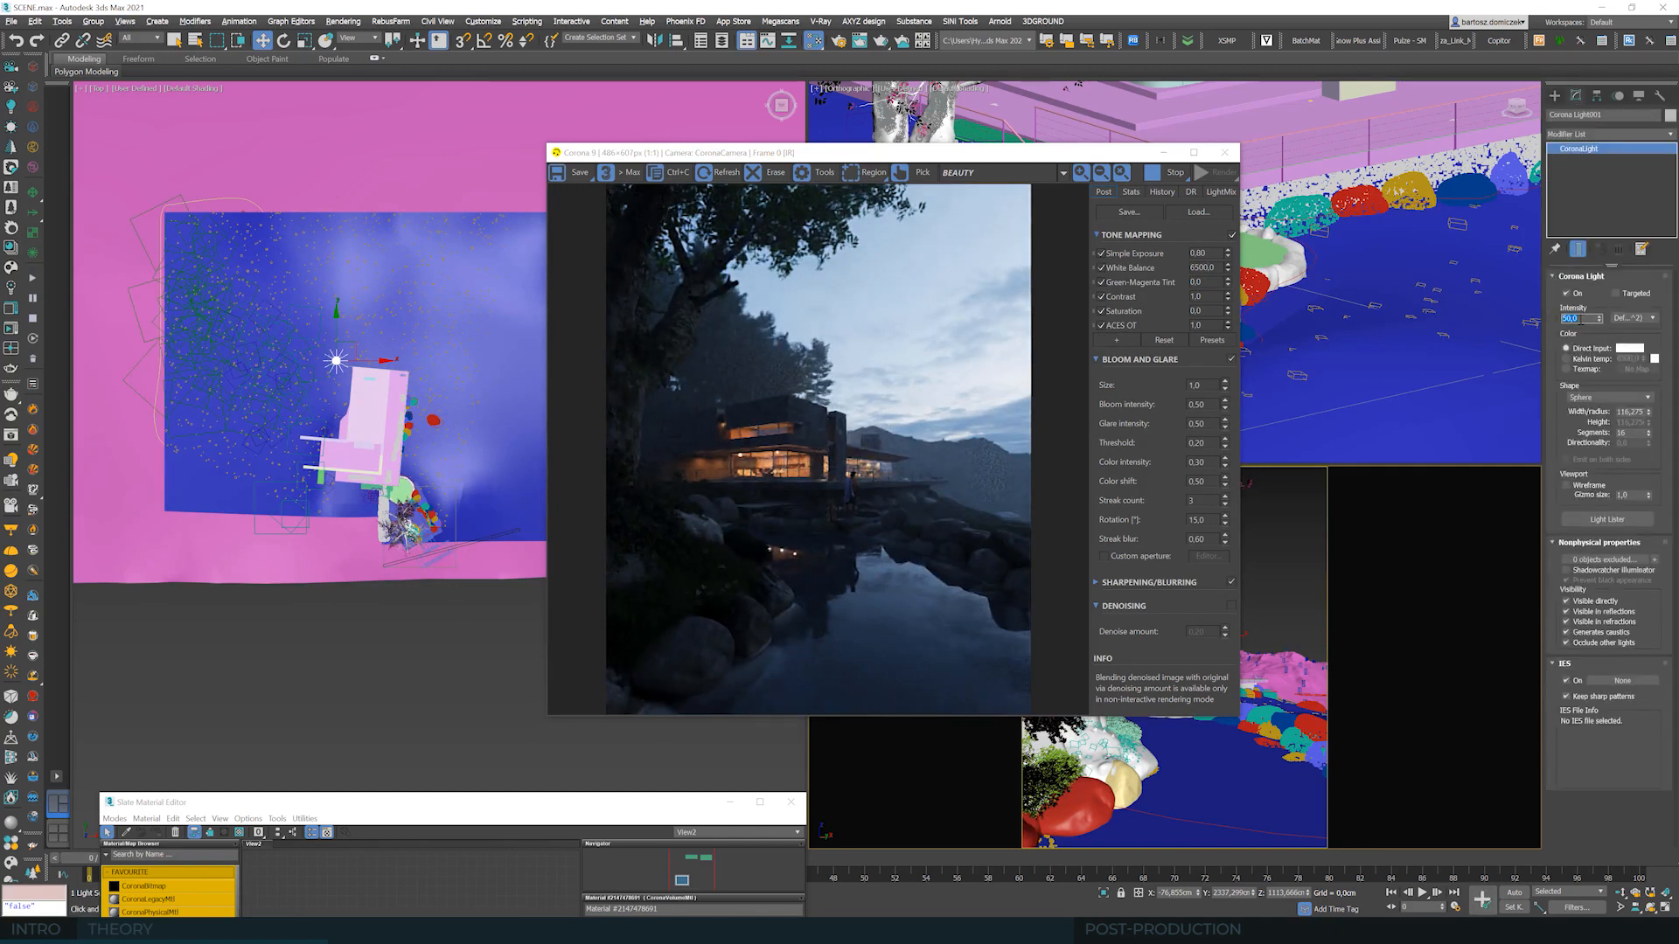
text(300)
key(Return)
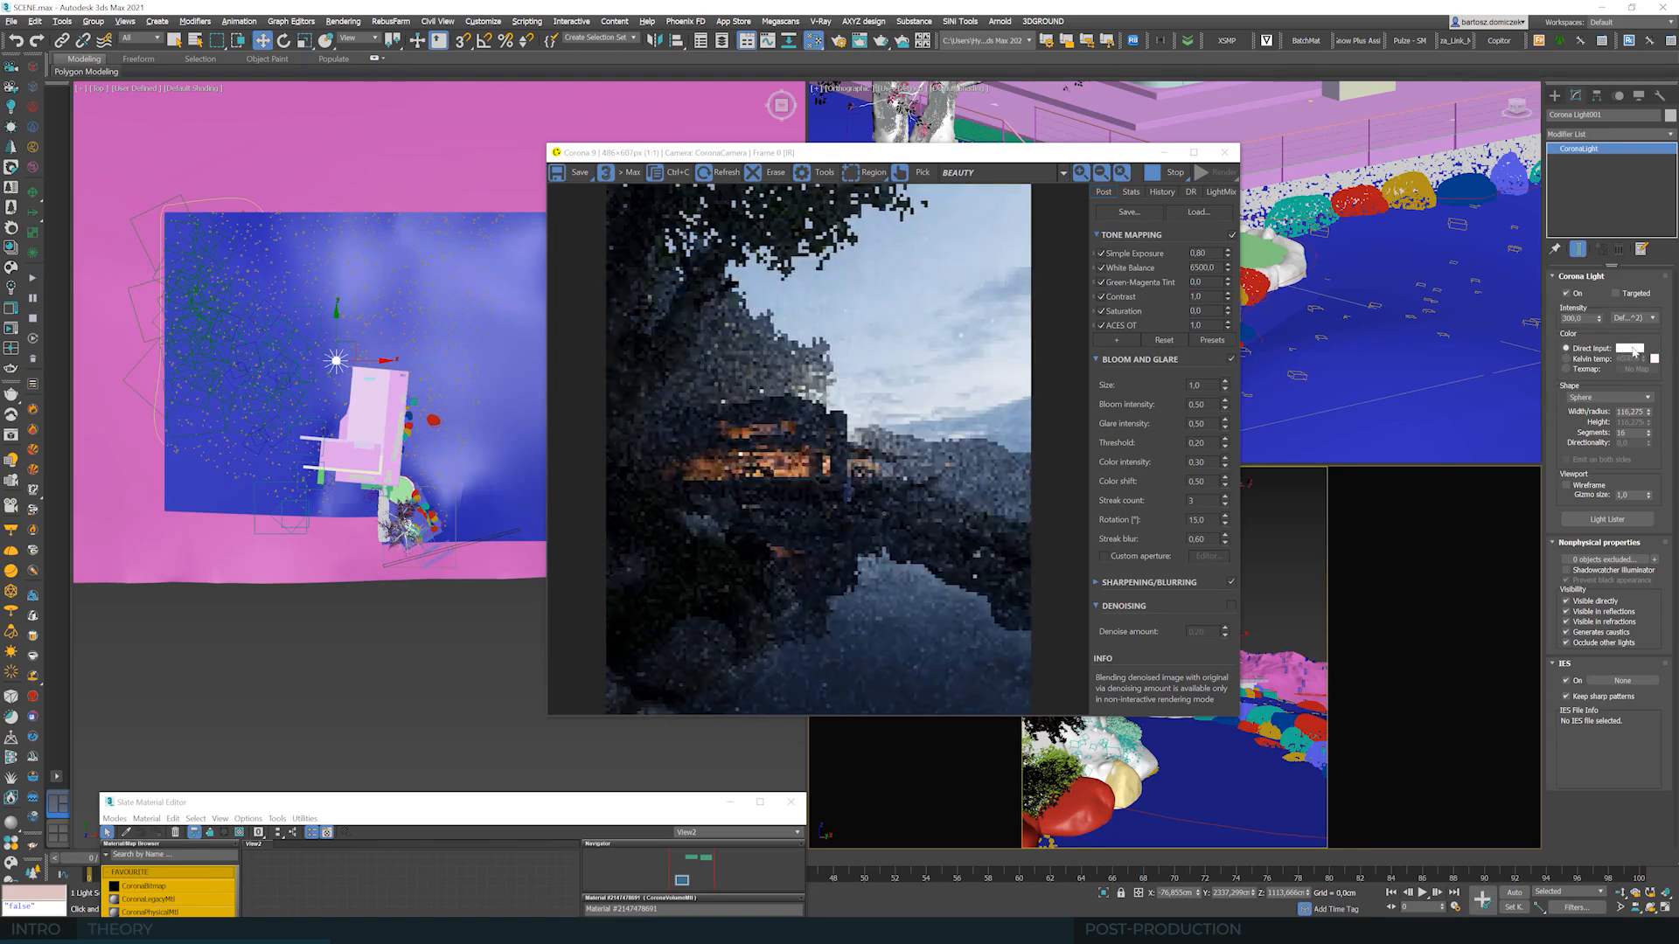
click(1630, 349)
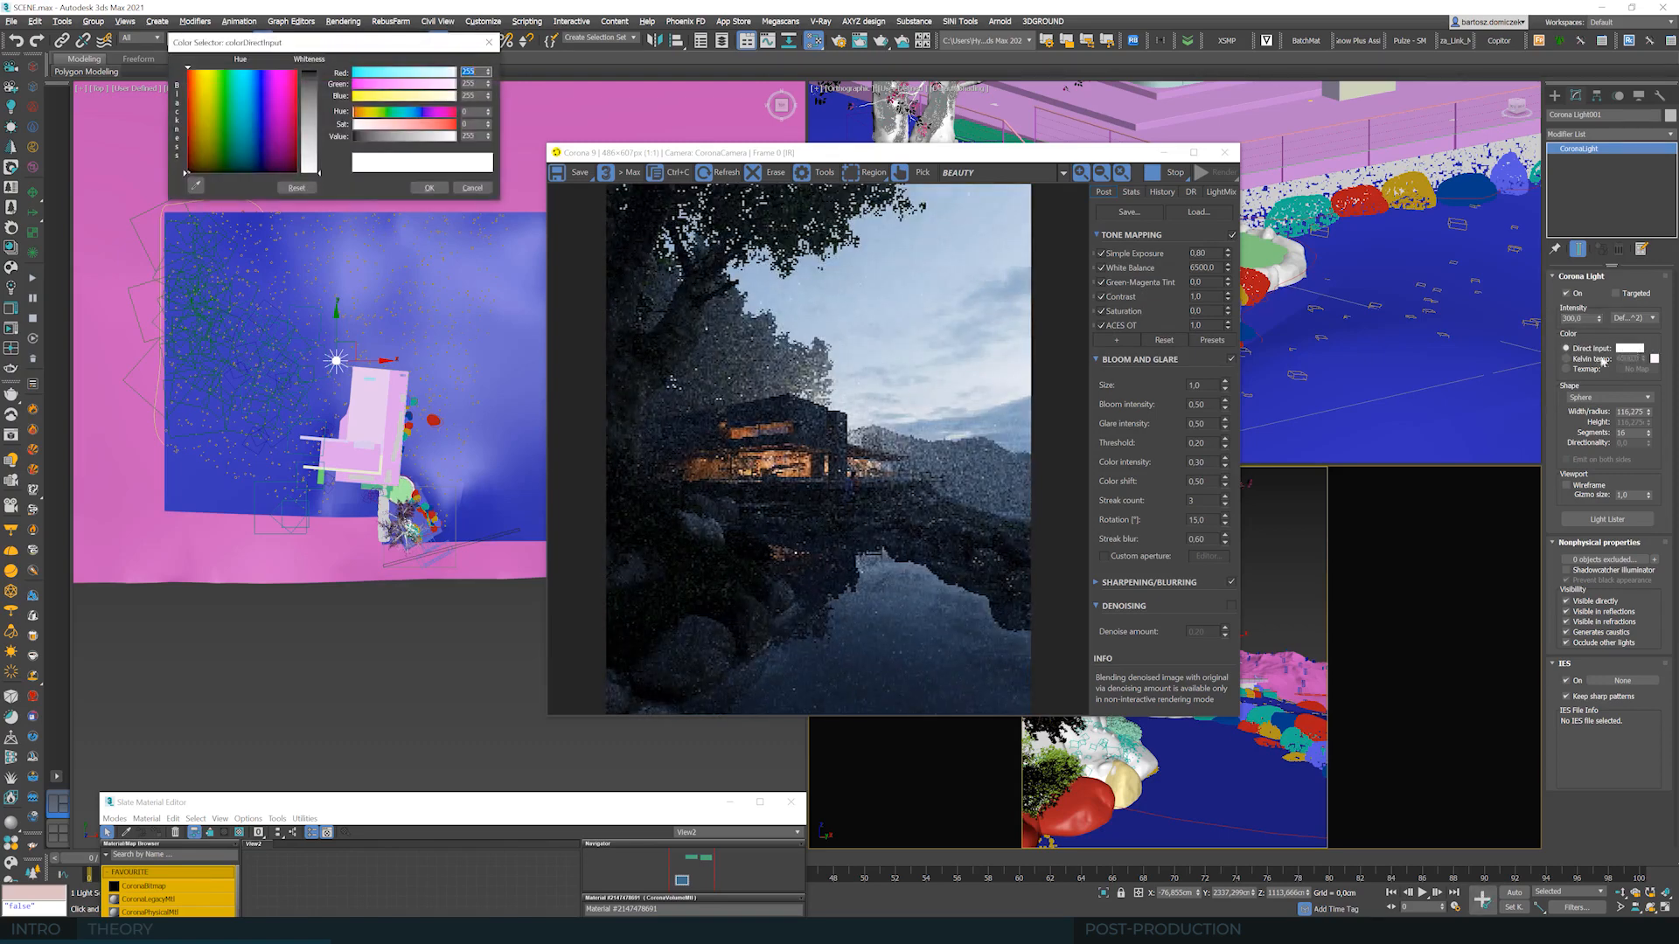
drag(250, 75, 313, 94)
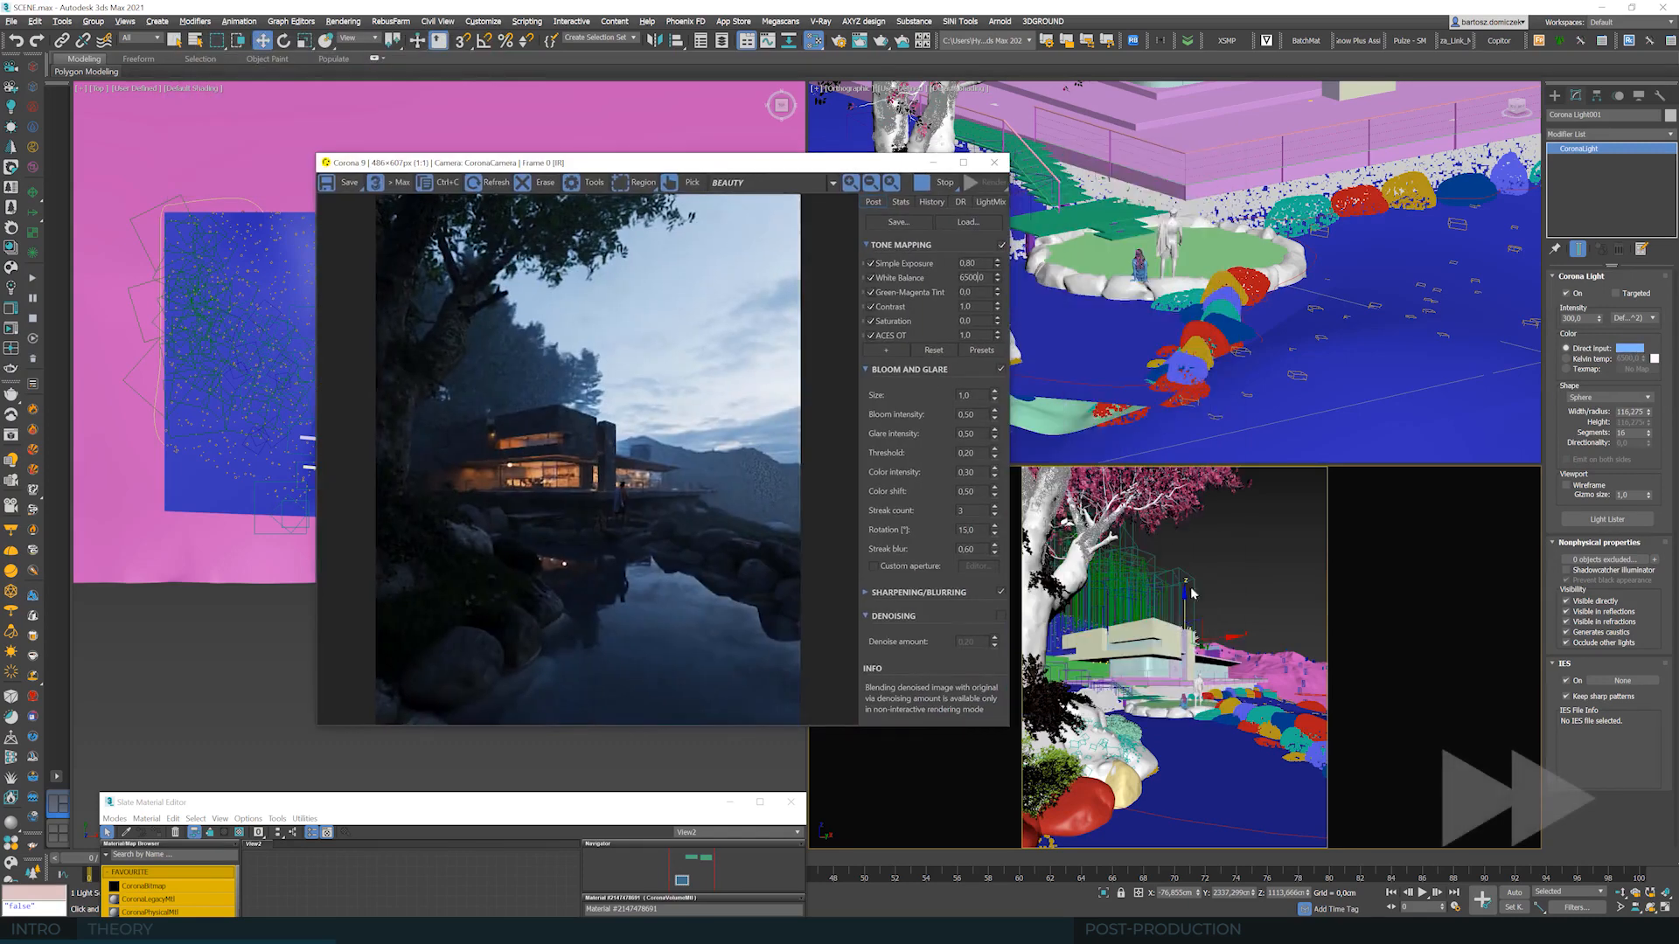
- Shift the light slightly closer alongside the house in the top view and soften its colour to a paler blue
mouse_move(1028, 148)
mouse_down()
mouse_move(1093, 152)
mouse_move(1042, 126)
mouse_up()
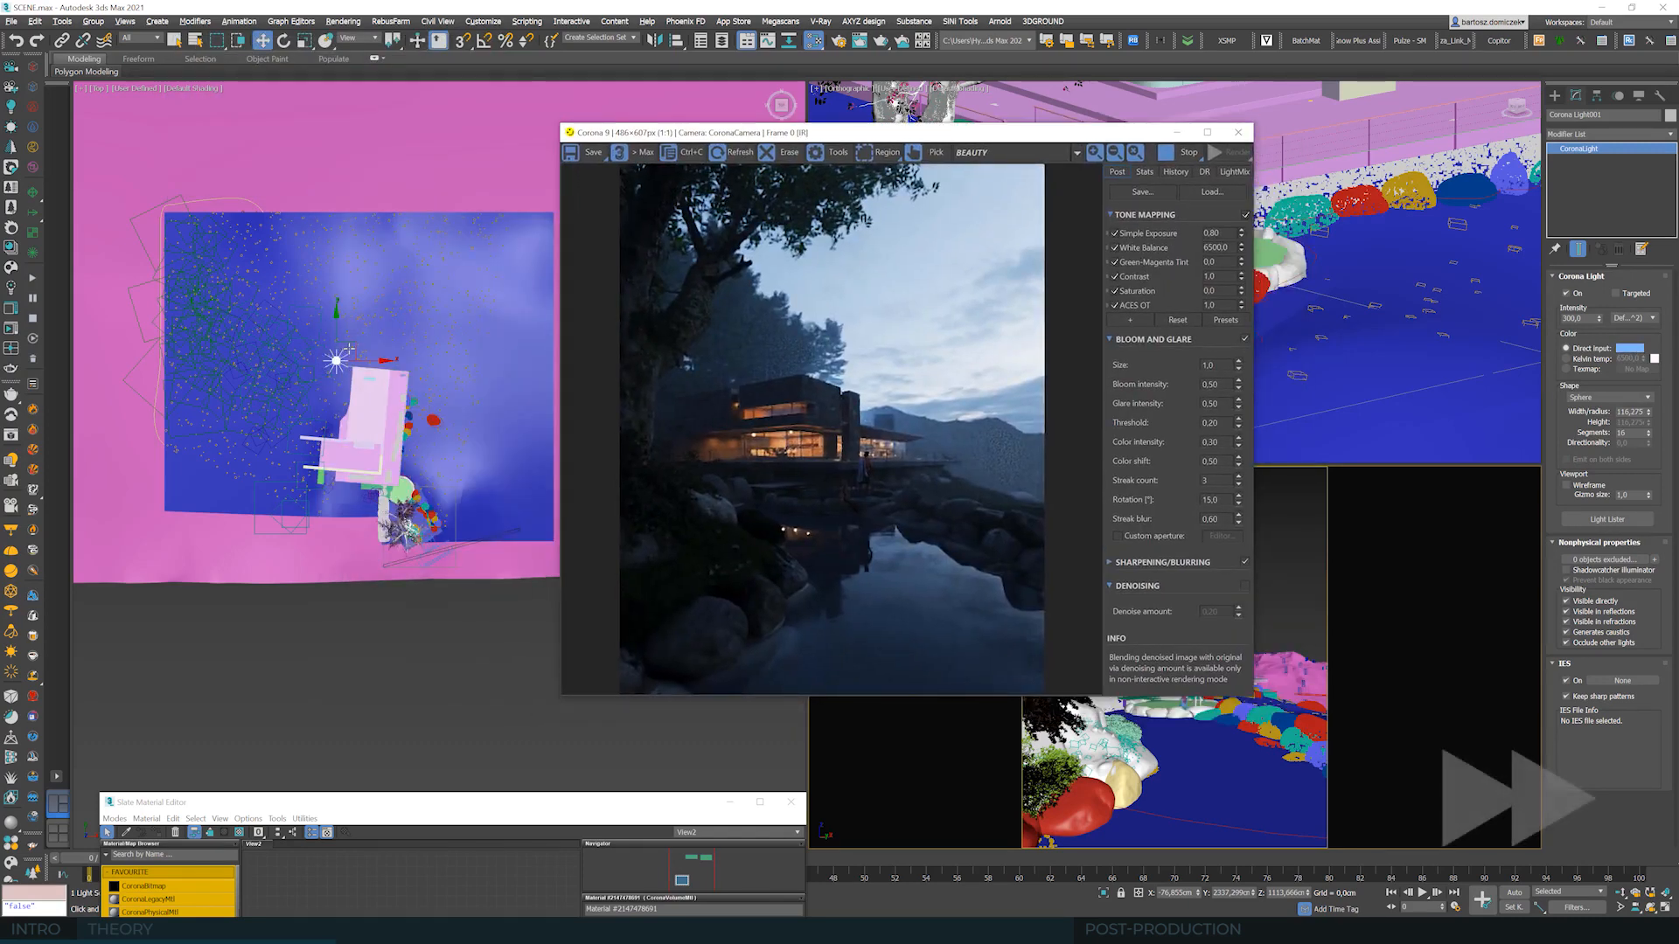
drag(353, 341, 350, 353)
click(1629, 348)
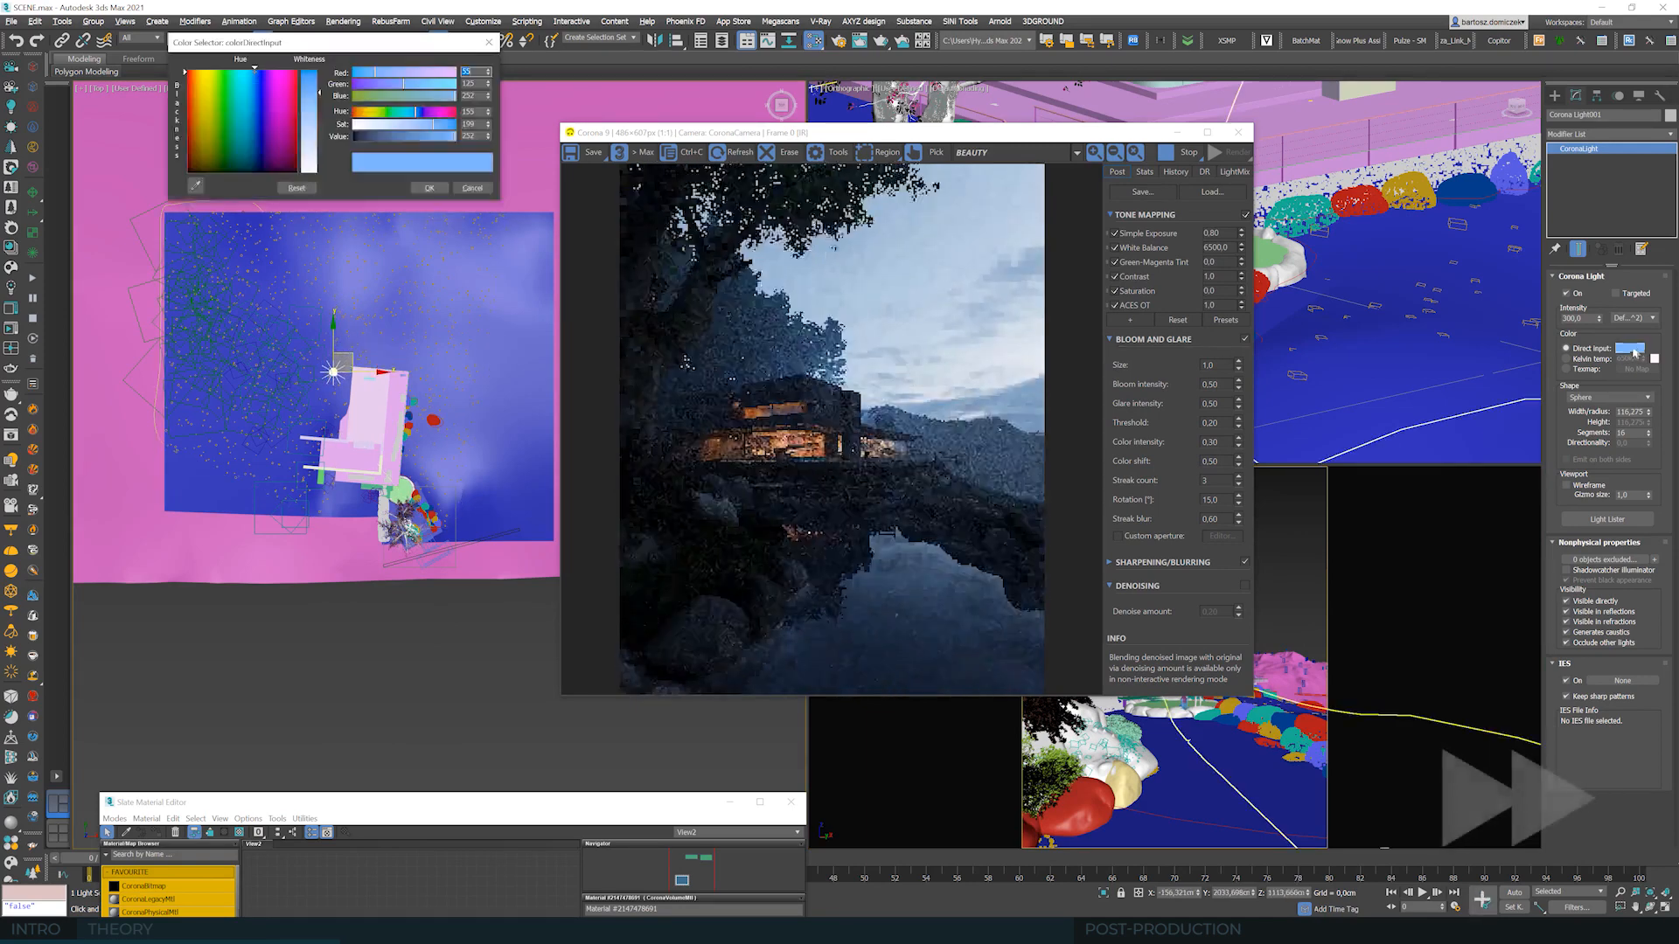
drag(435, 124, 417, 124)
click(430, 187)
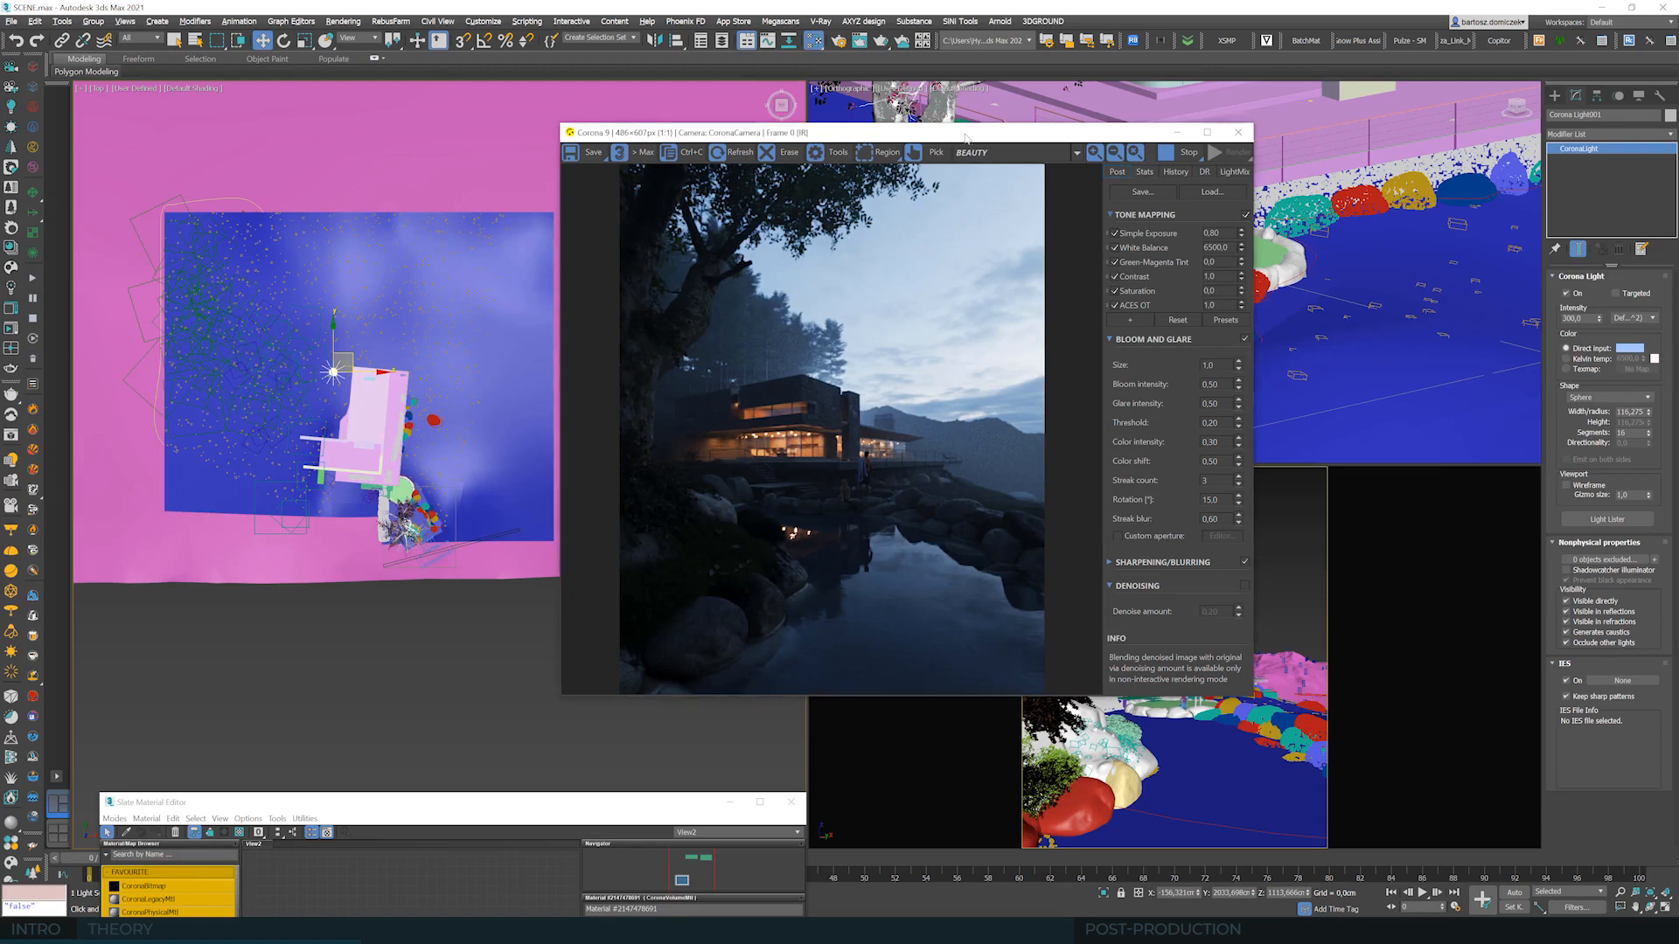
- Create a box about 11200 cm long, 6200 cm wide and 6800 cm high over the forest behind the house in the top view
drag(946, 137, 1166, 124)
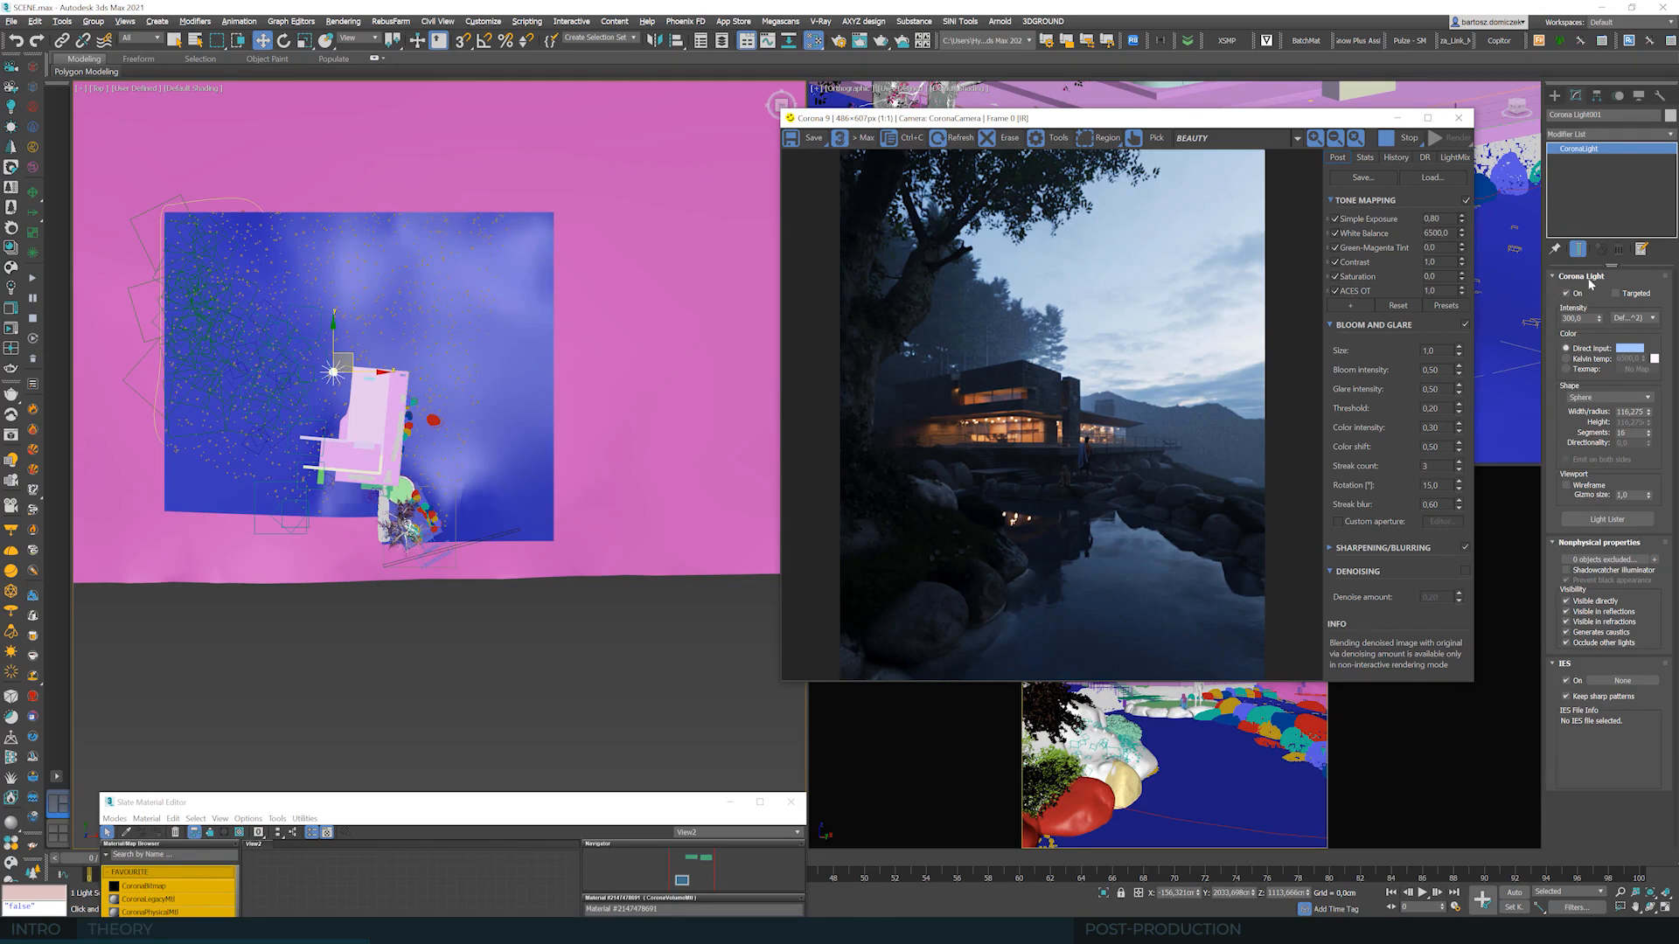
click(1555, 99)
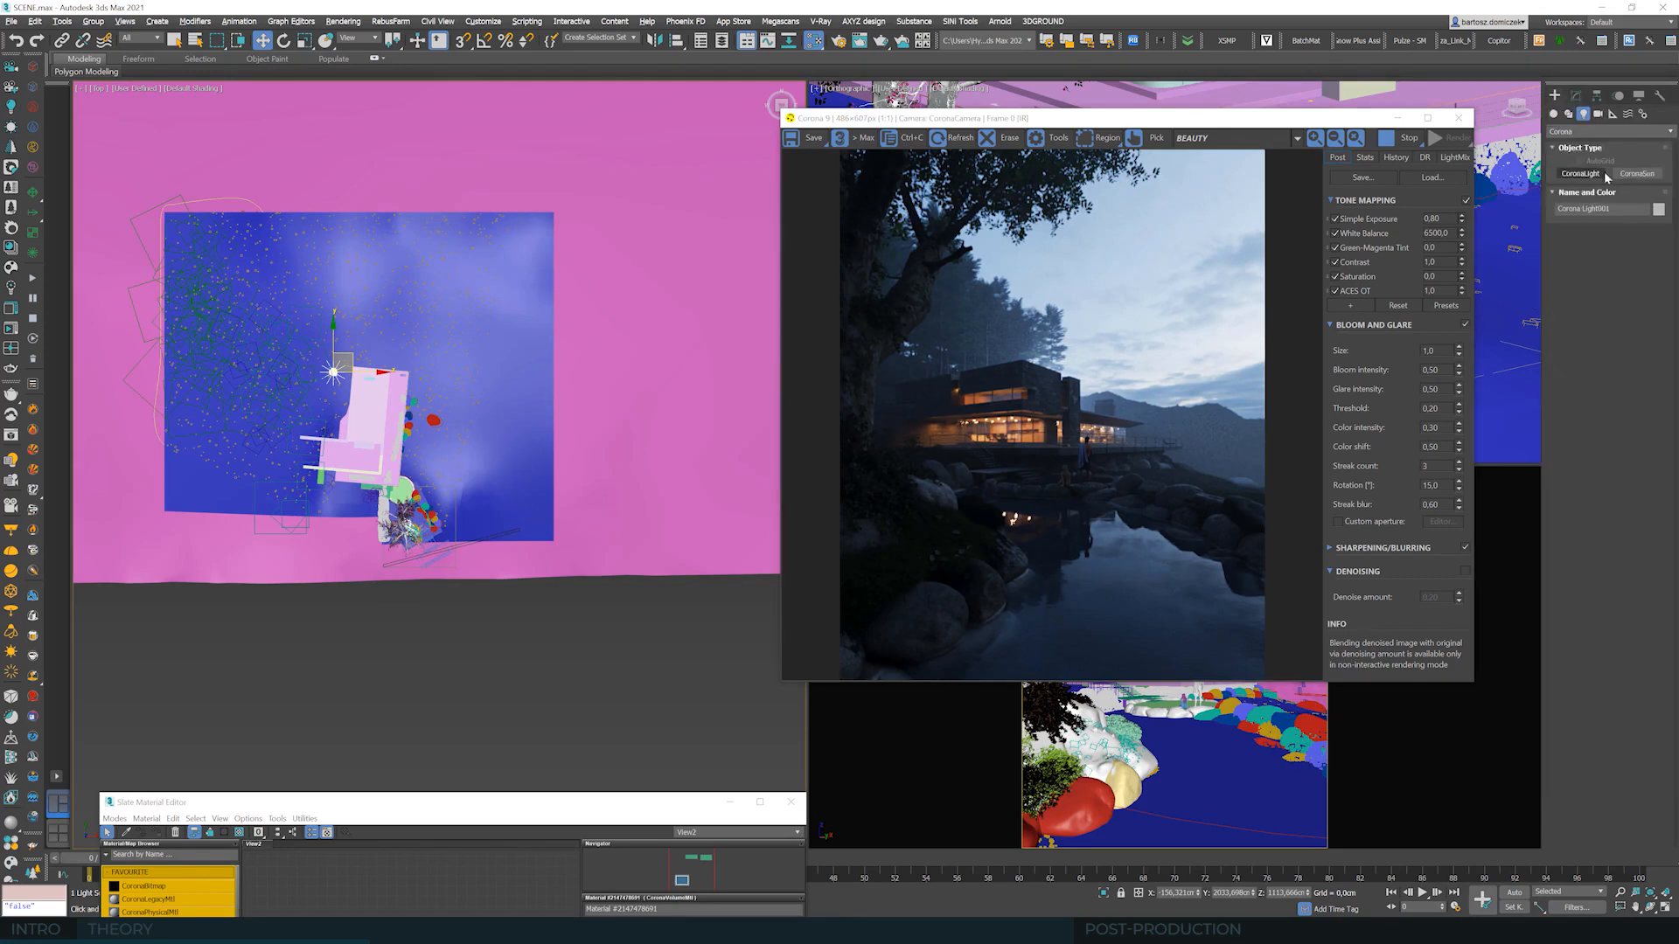
click(1553, 114)
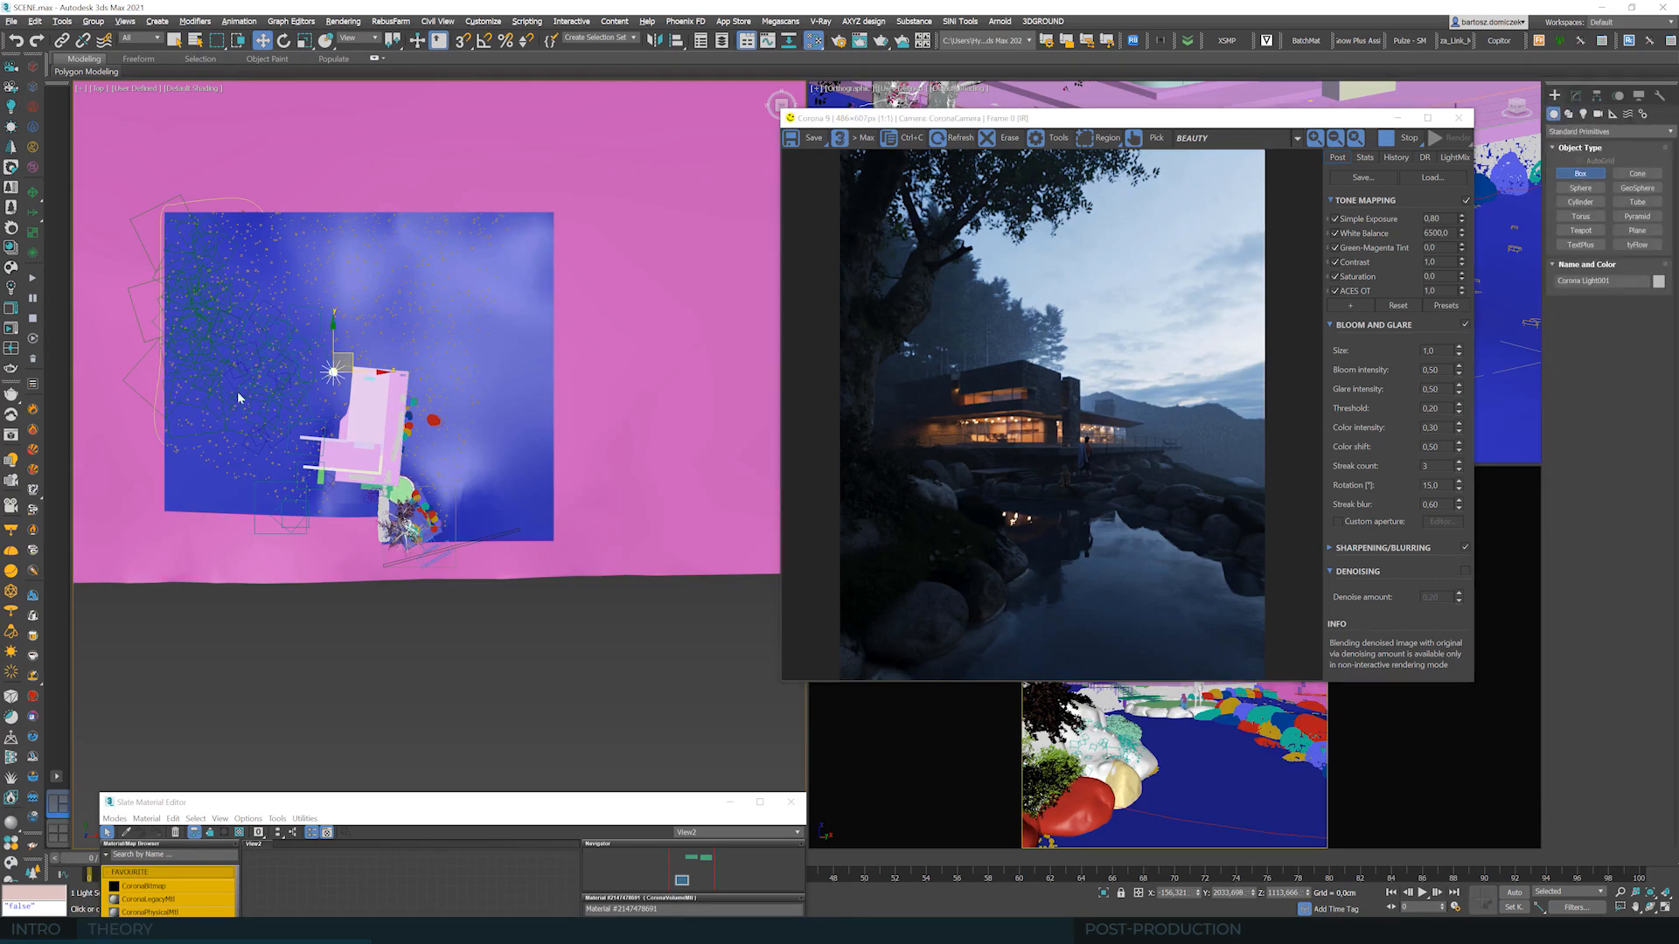
scroll(329, 389, down, 2)
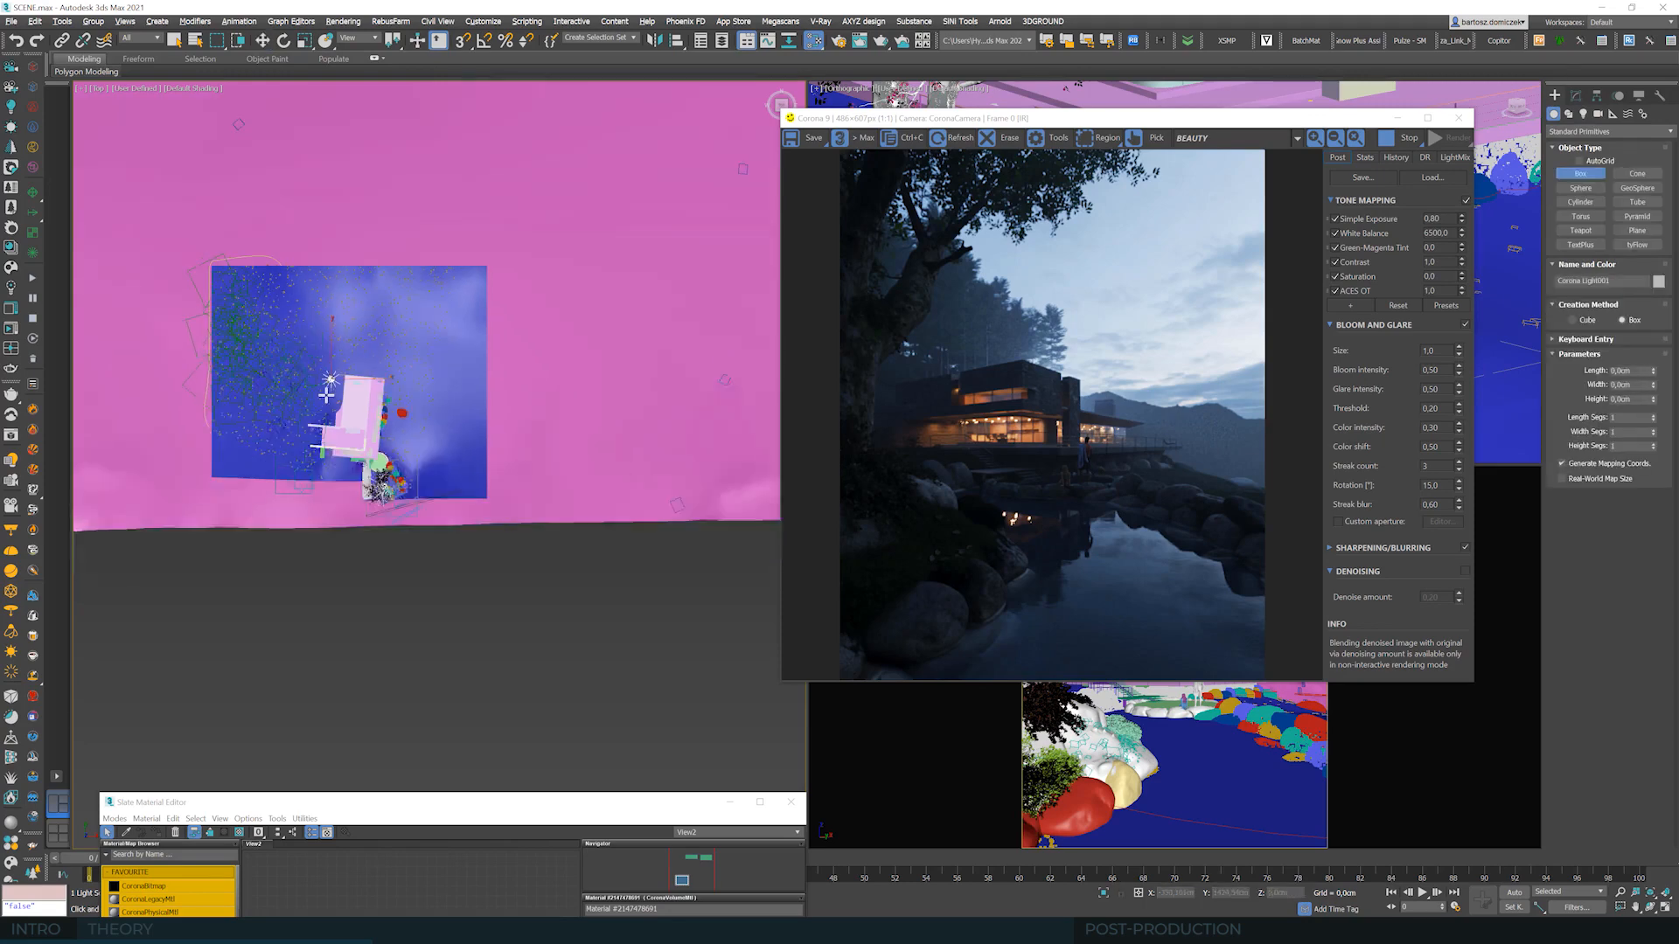
scroll(326, 395, down, 1)
drag(203, 260, 320, 473)
click(322, 346)
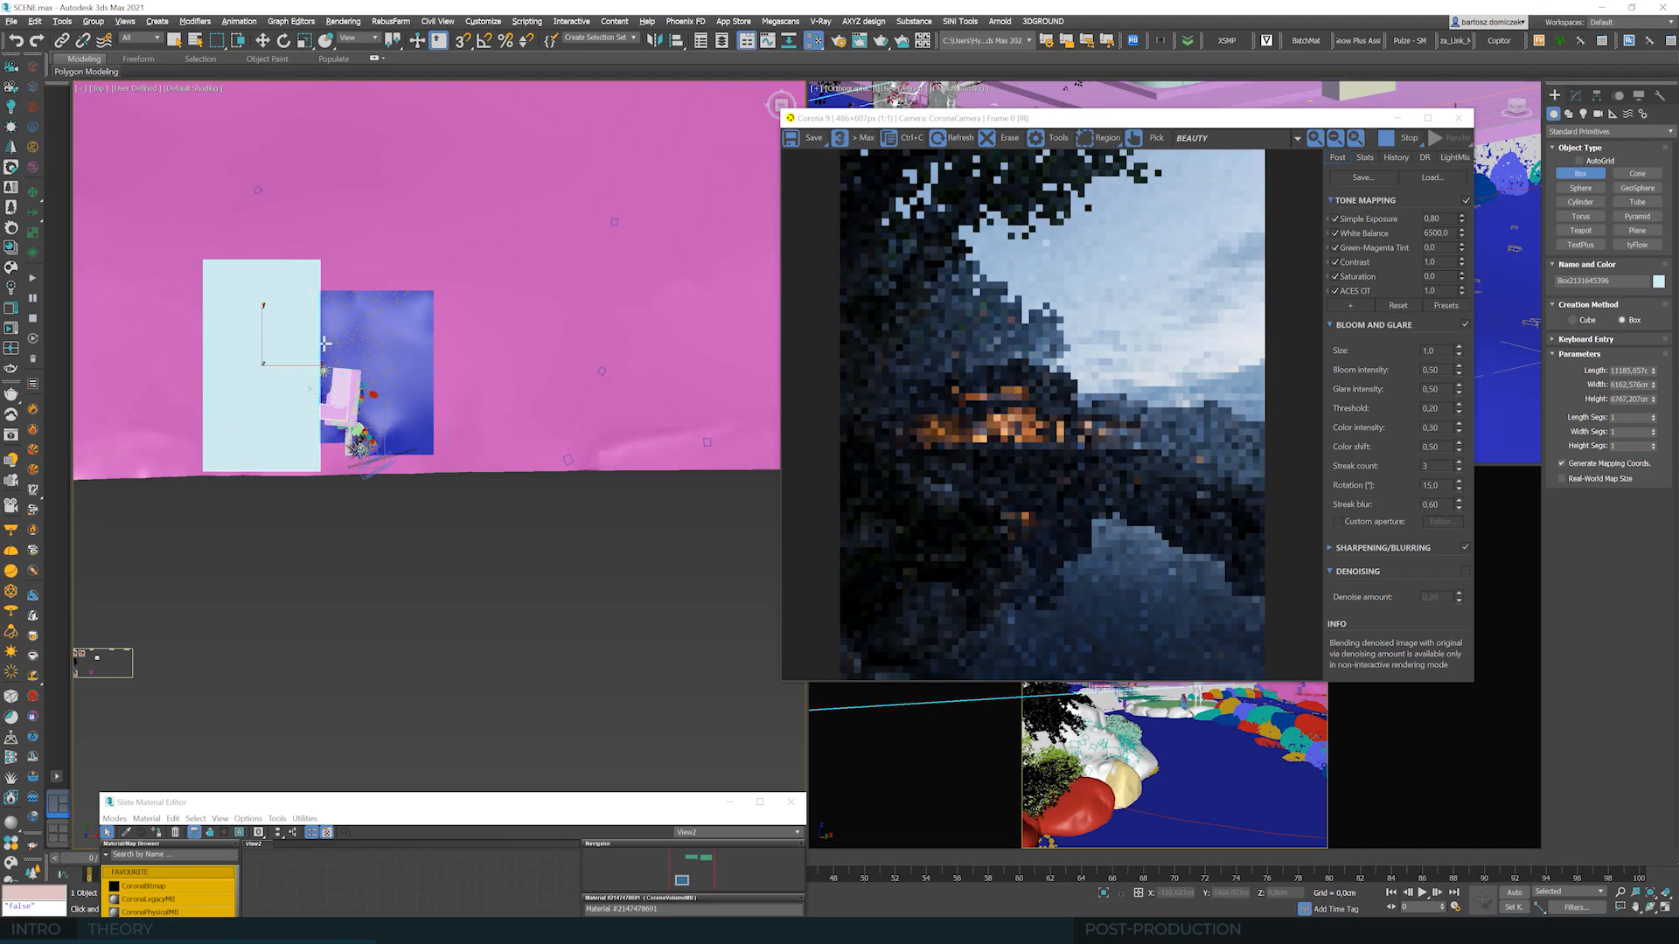
- Rotate the box about 3.4 degrees clockwise in the top view and shift it slightly toward the house
click(283, 40)
scroll(268, 374, up, 1)
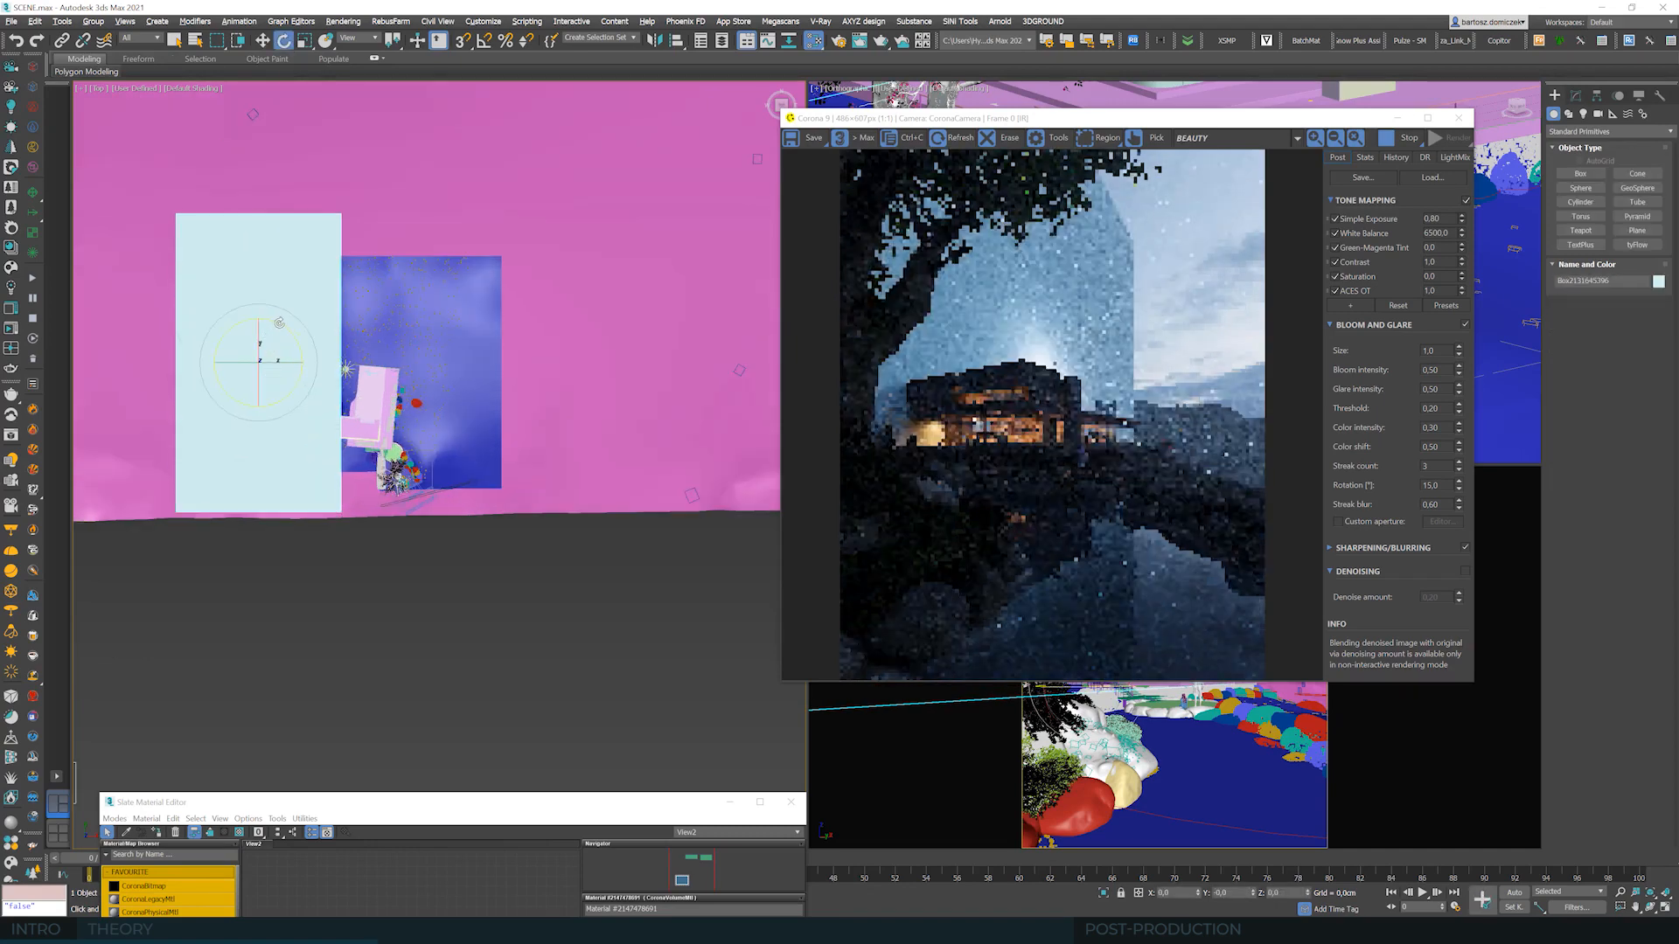
drag(273, 325, 279, 322)
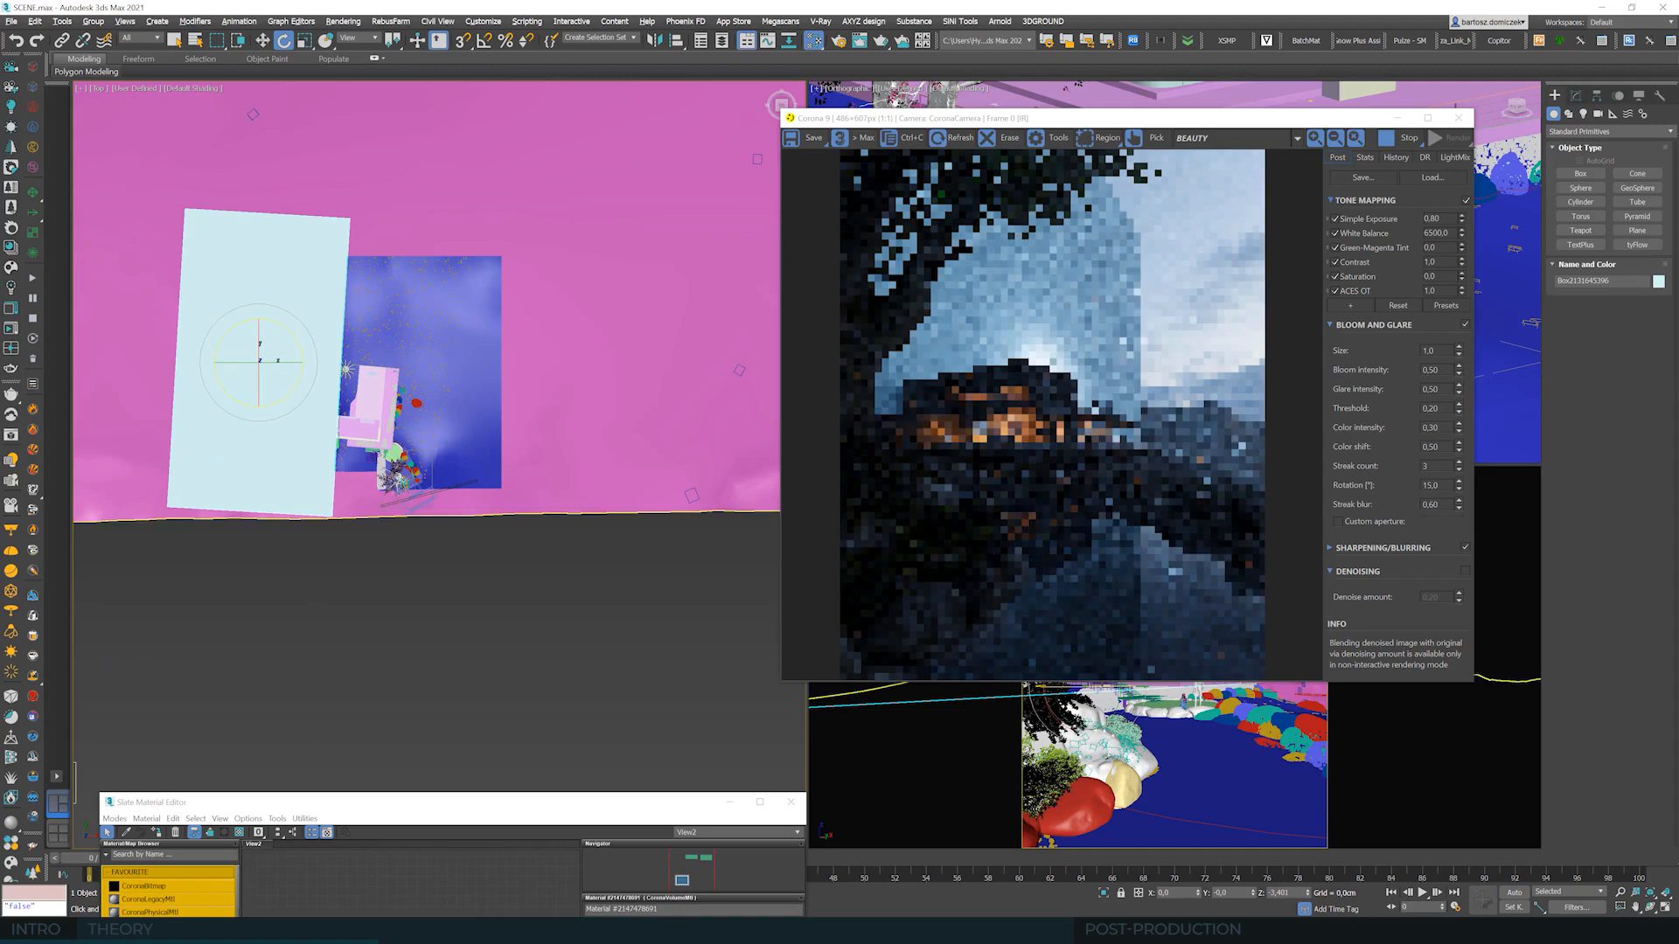
key(w)
drag(279, 354, 290, 358)
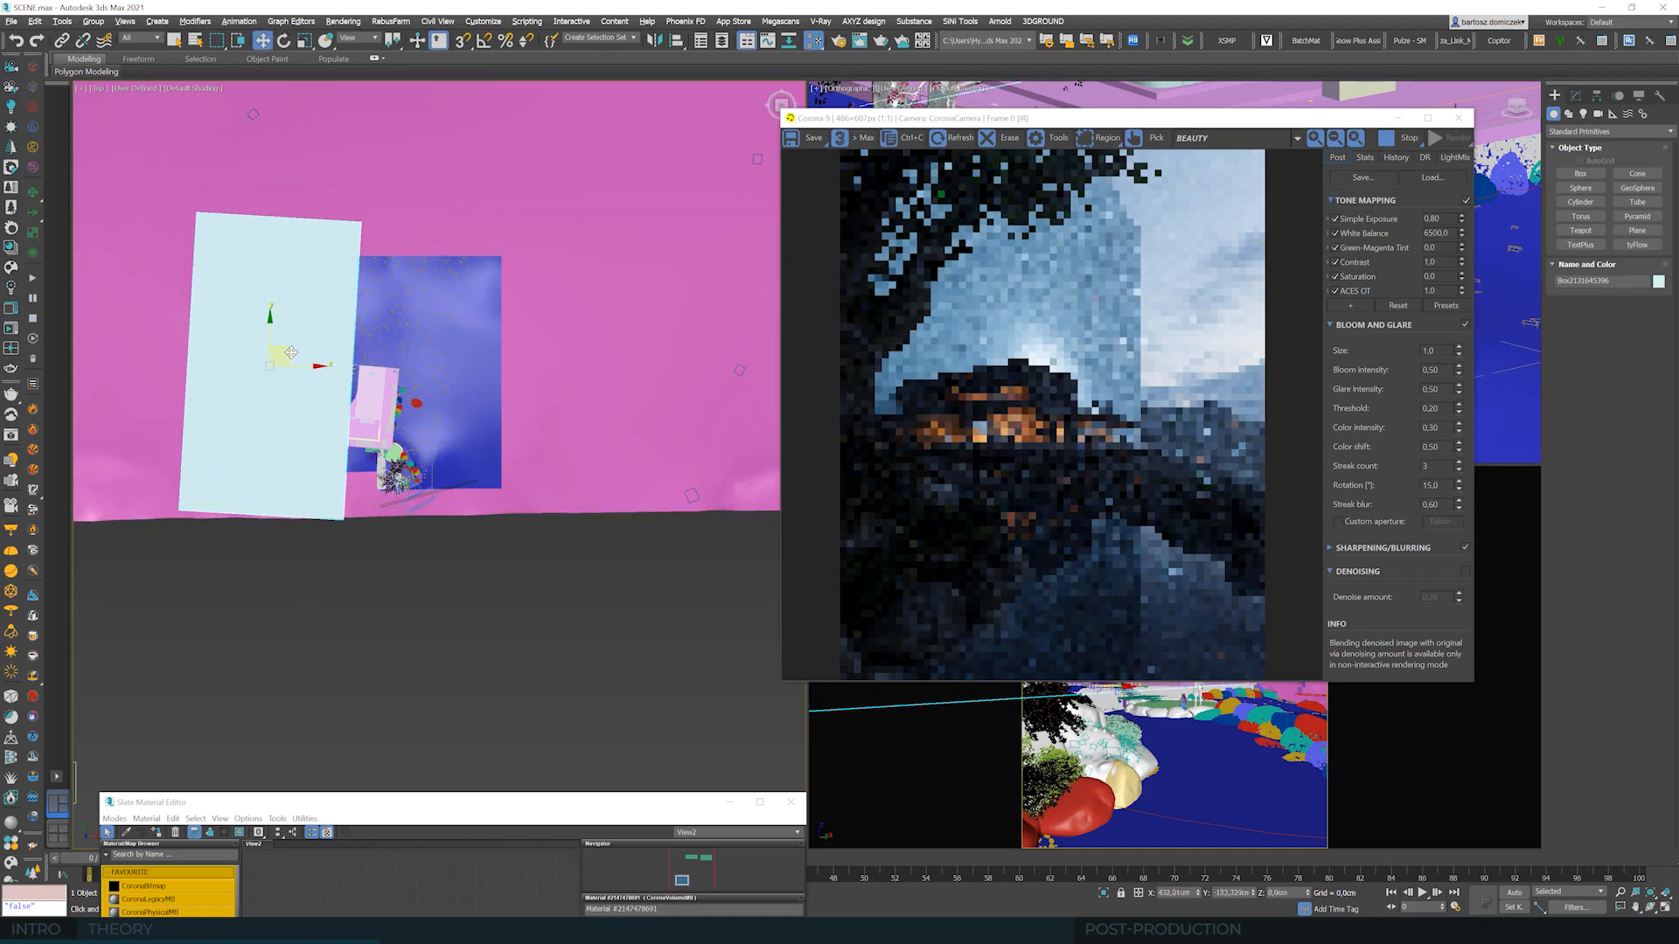
- Duplicate the volume material, set the copy's absorption distance to 3000 cm and assign it to the box
drag(1233, 123, 1179, 91)
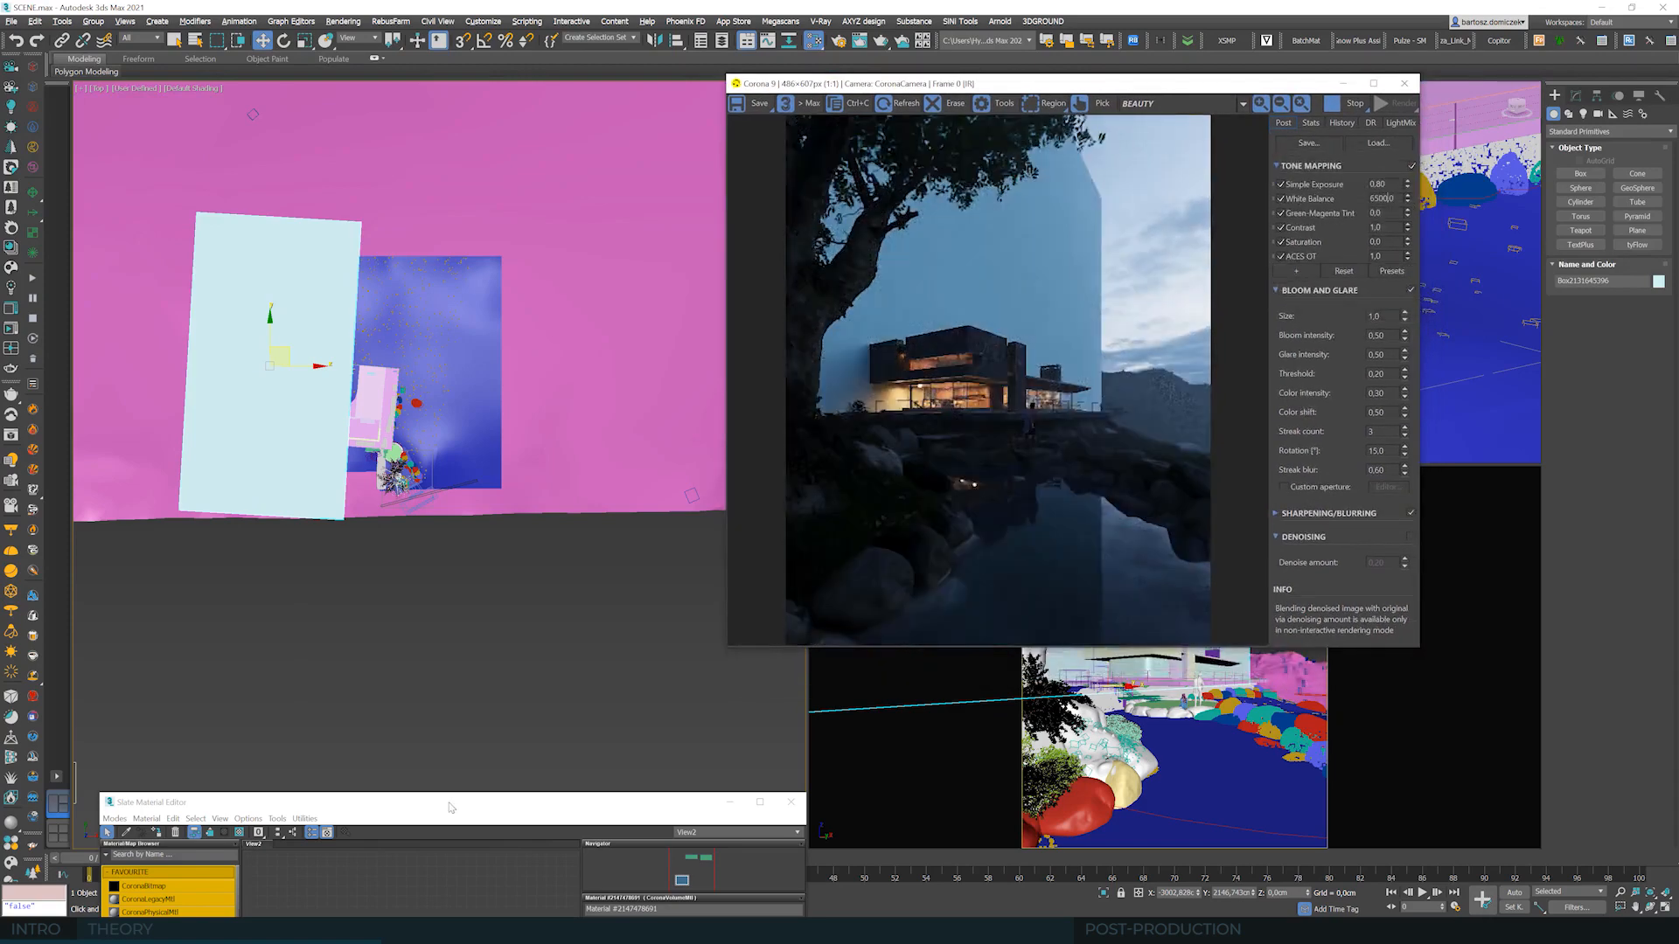
drag(428, 795, 620, 350)
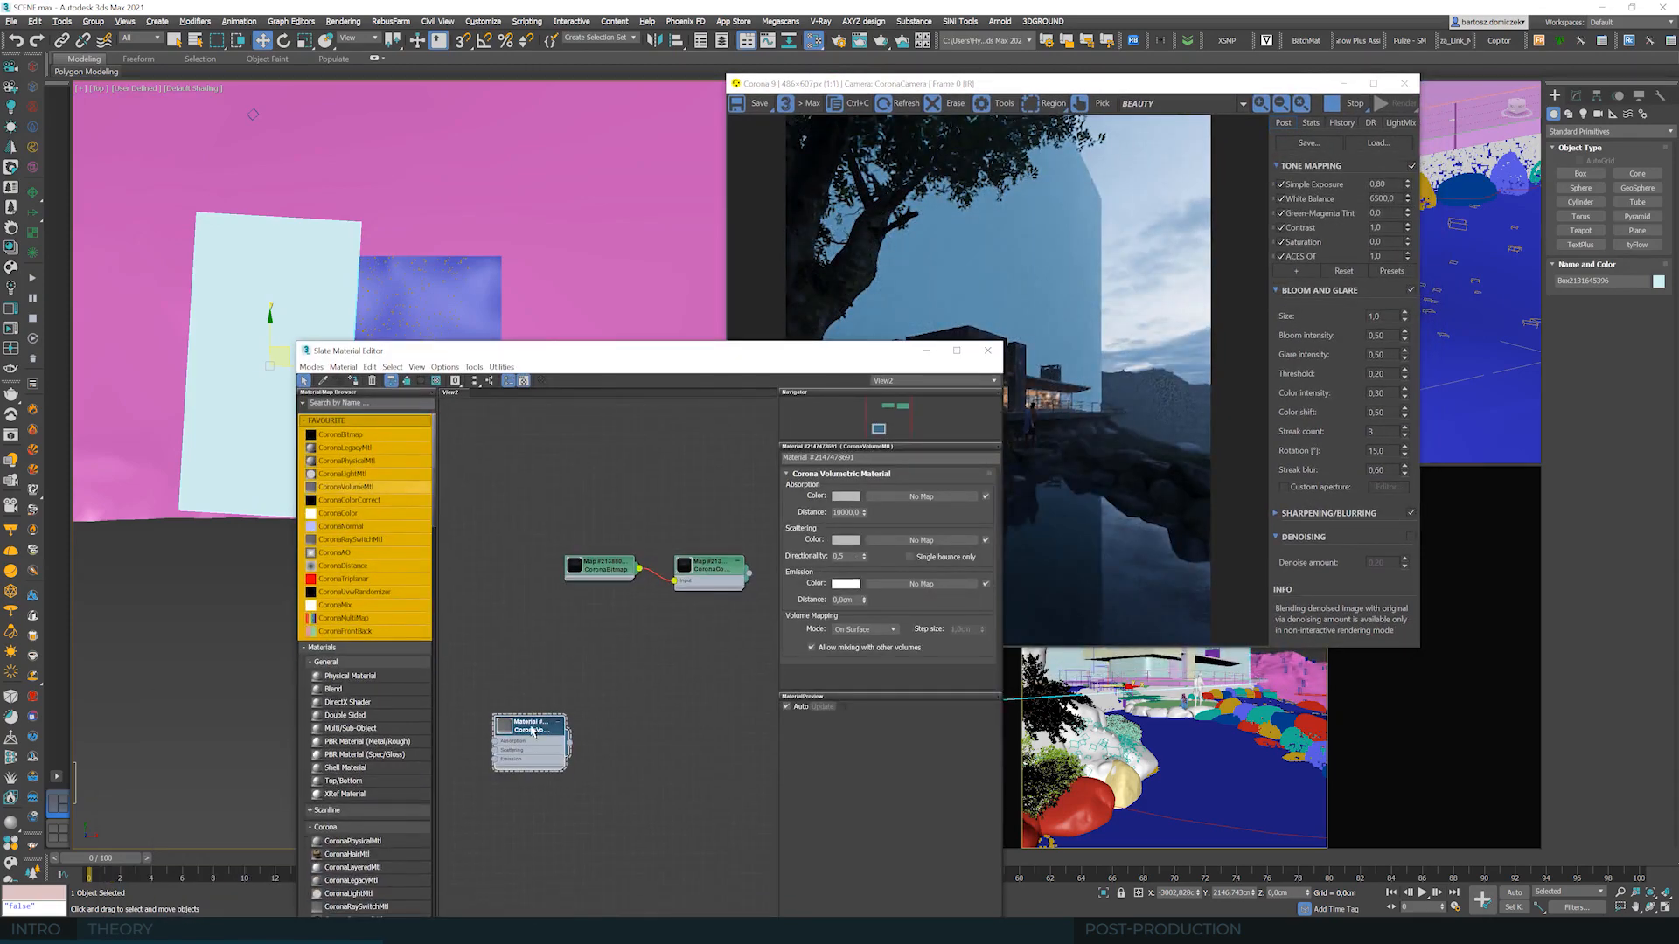
shift+drag(532, 730, 528, 809)
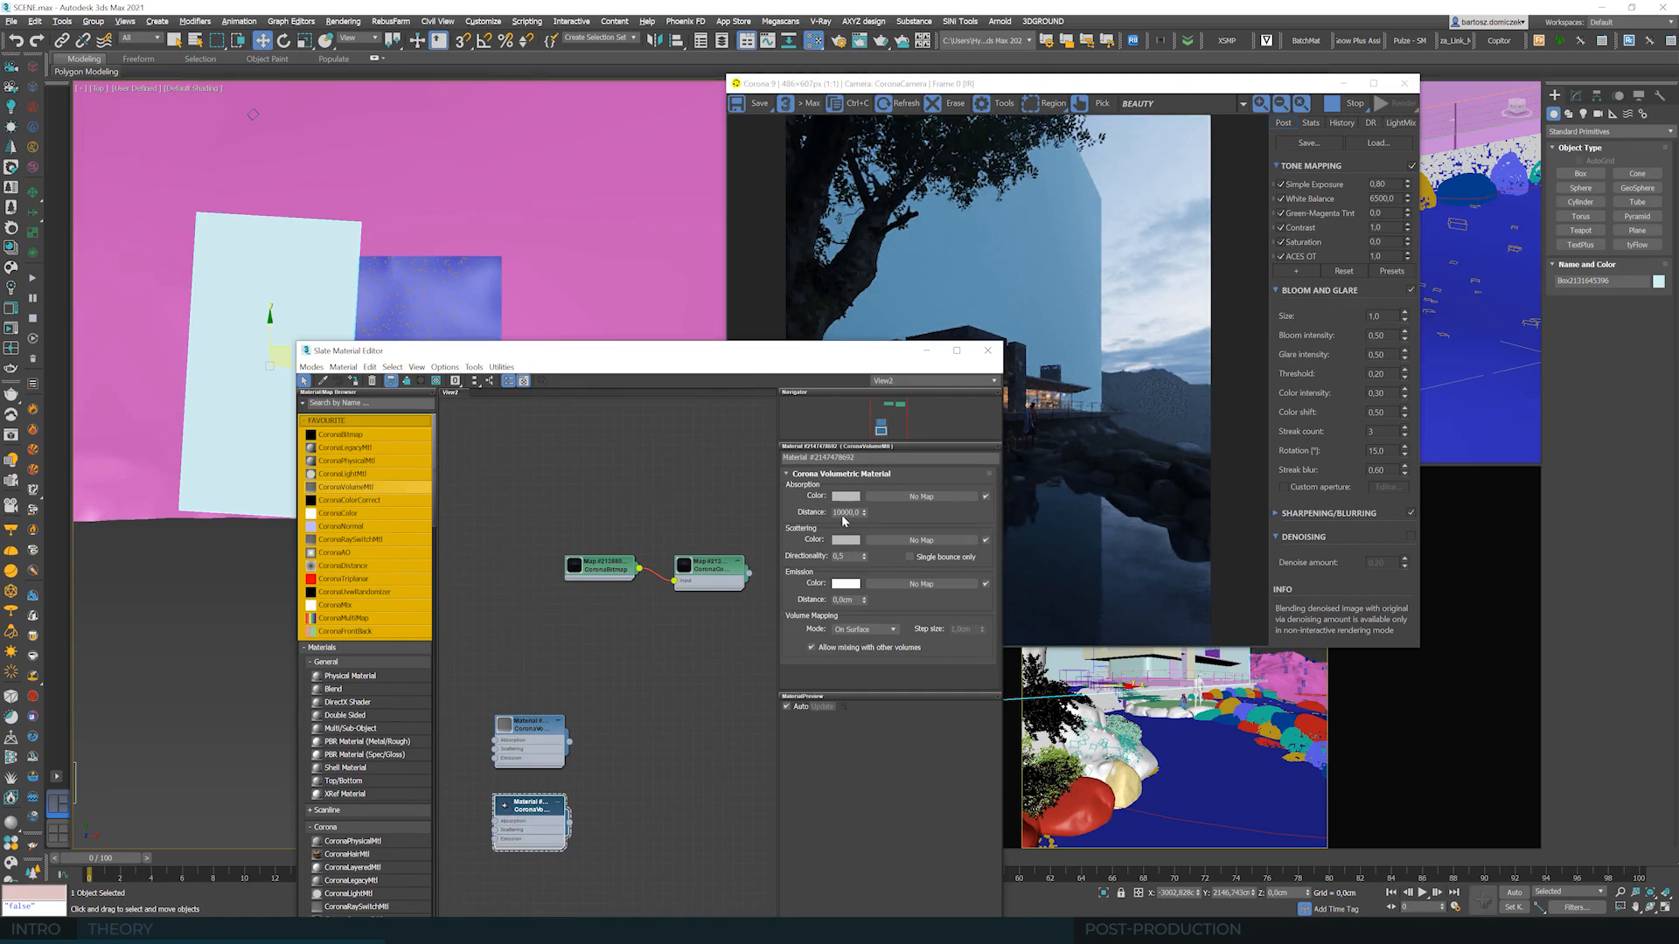
drag(843, 514, 832, 514)
click(848, 556)
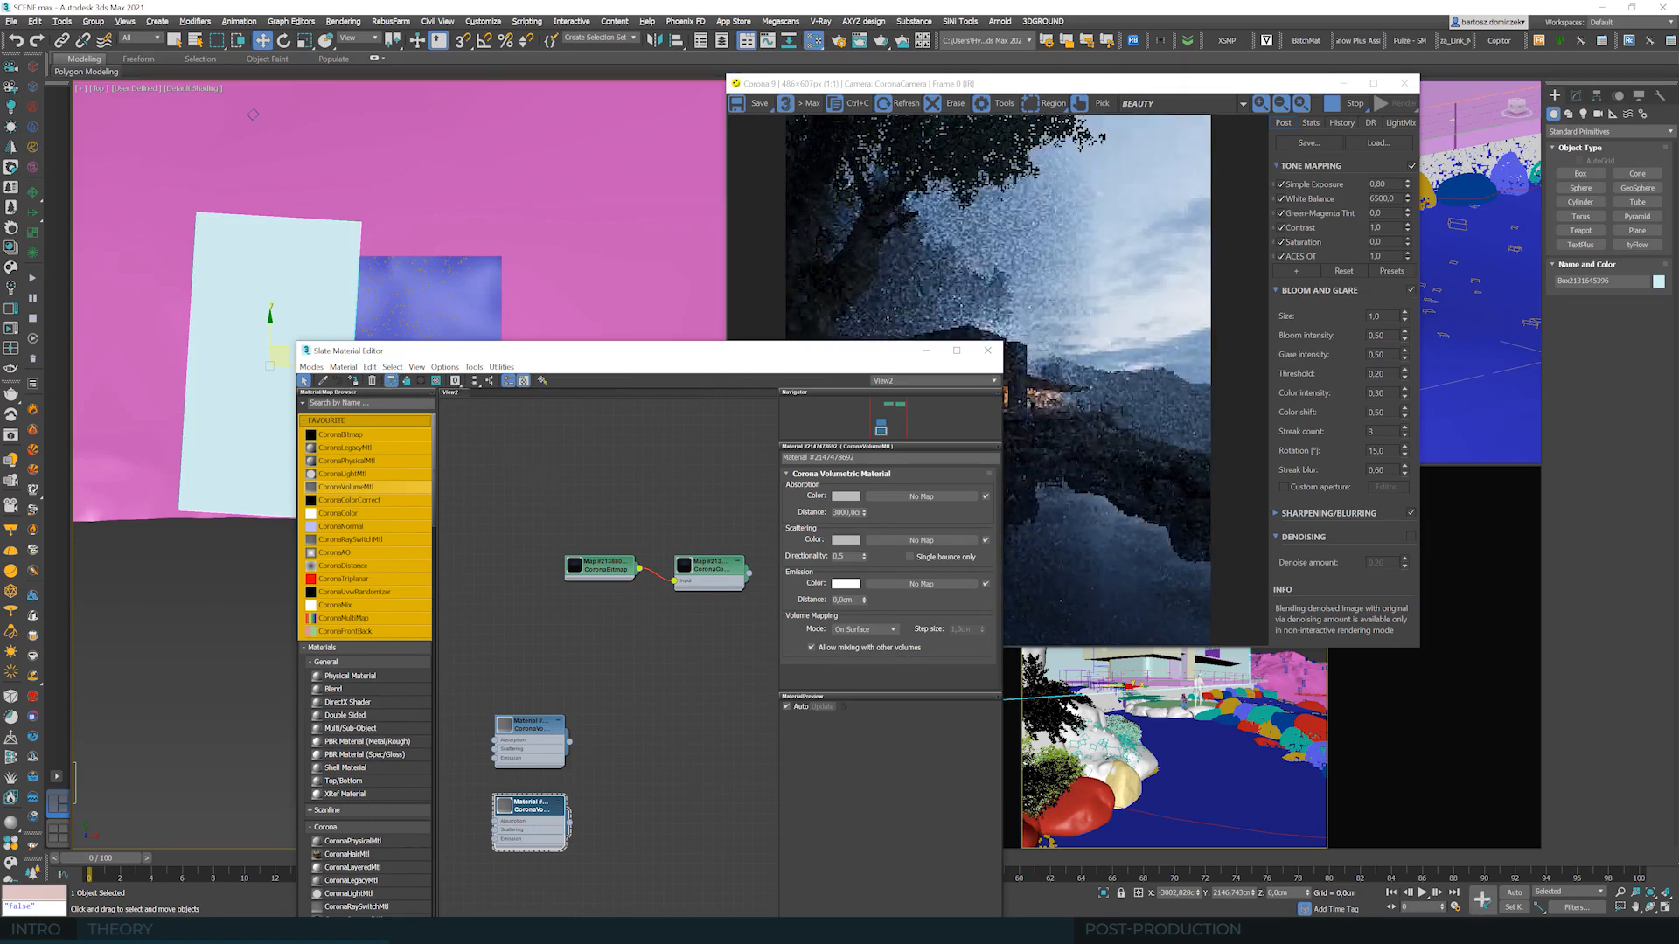
- Give the copied volume material a muted light blue scattering colour
drag(757, 359, 541, 348)
click(629, 528)
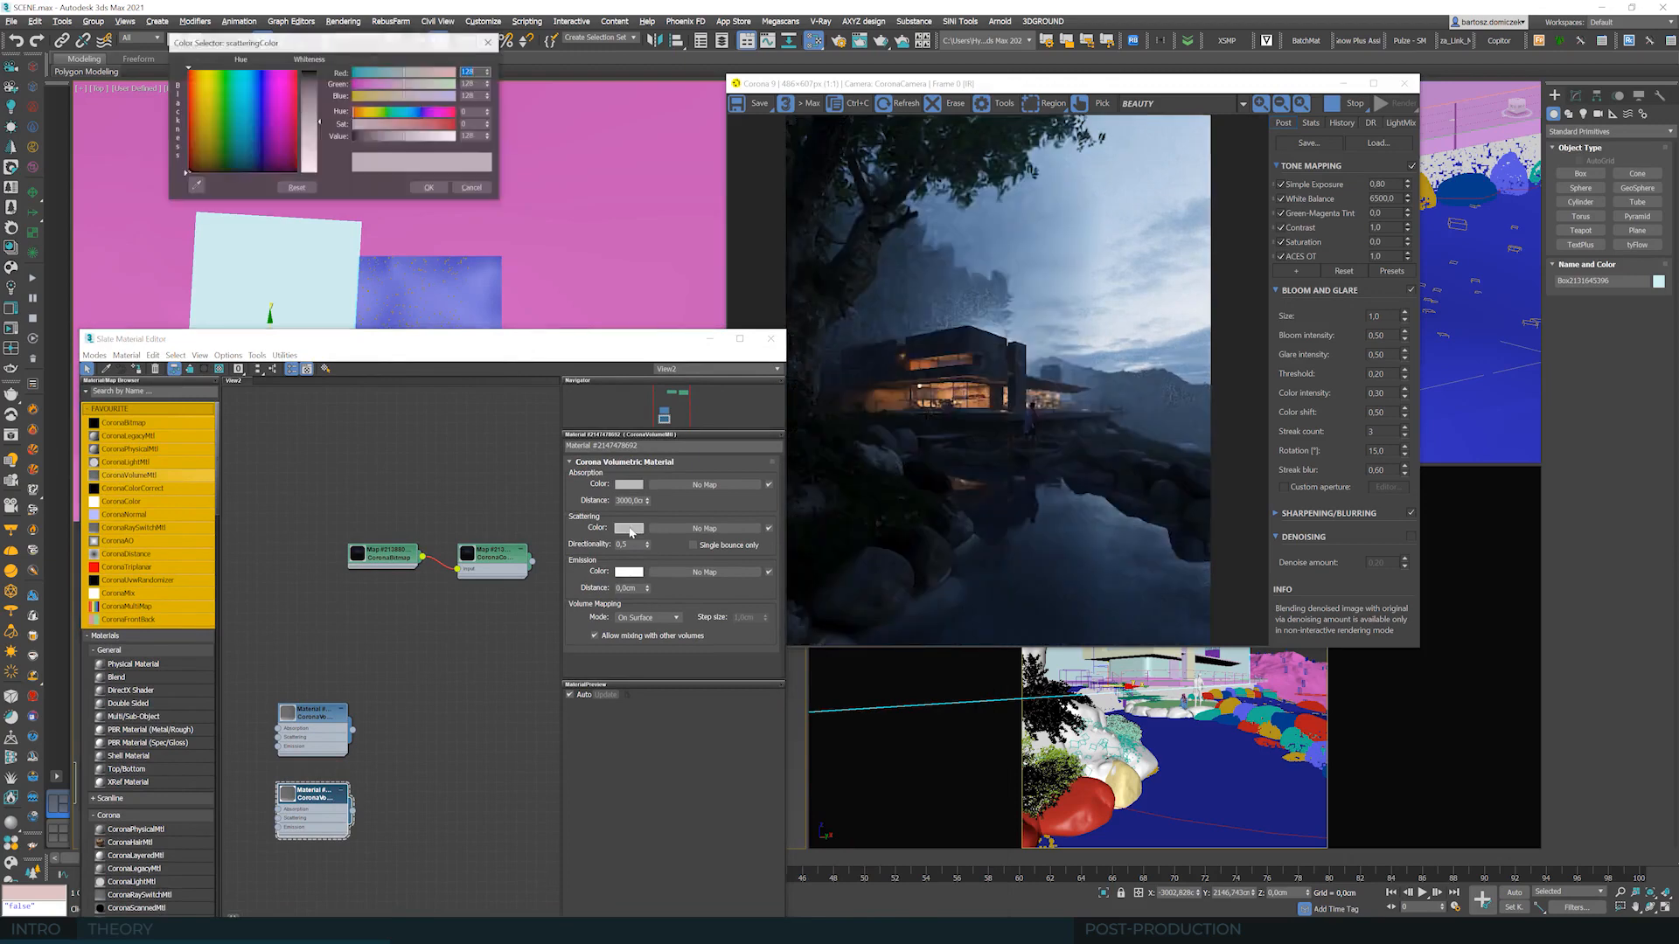
click(409, 112)
click(408, 124)
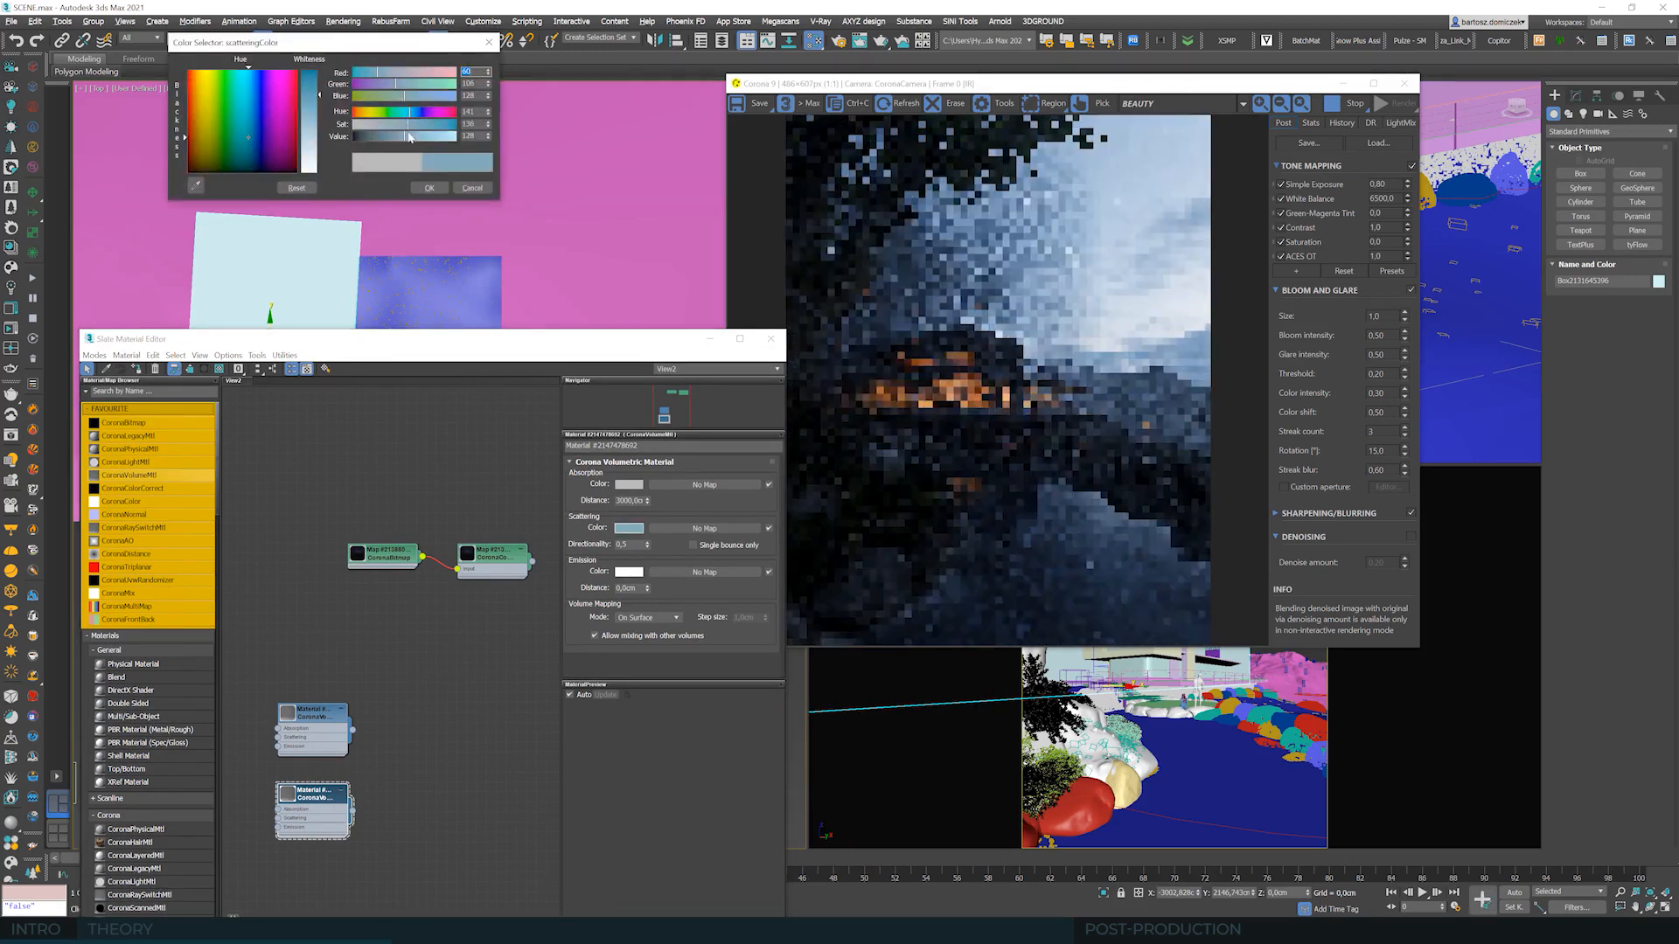
click(413, 113)
click(417, 136)
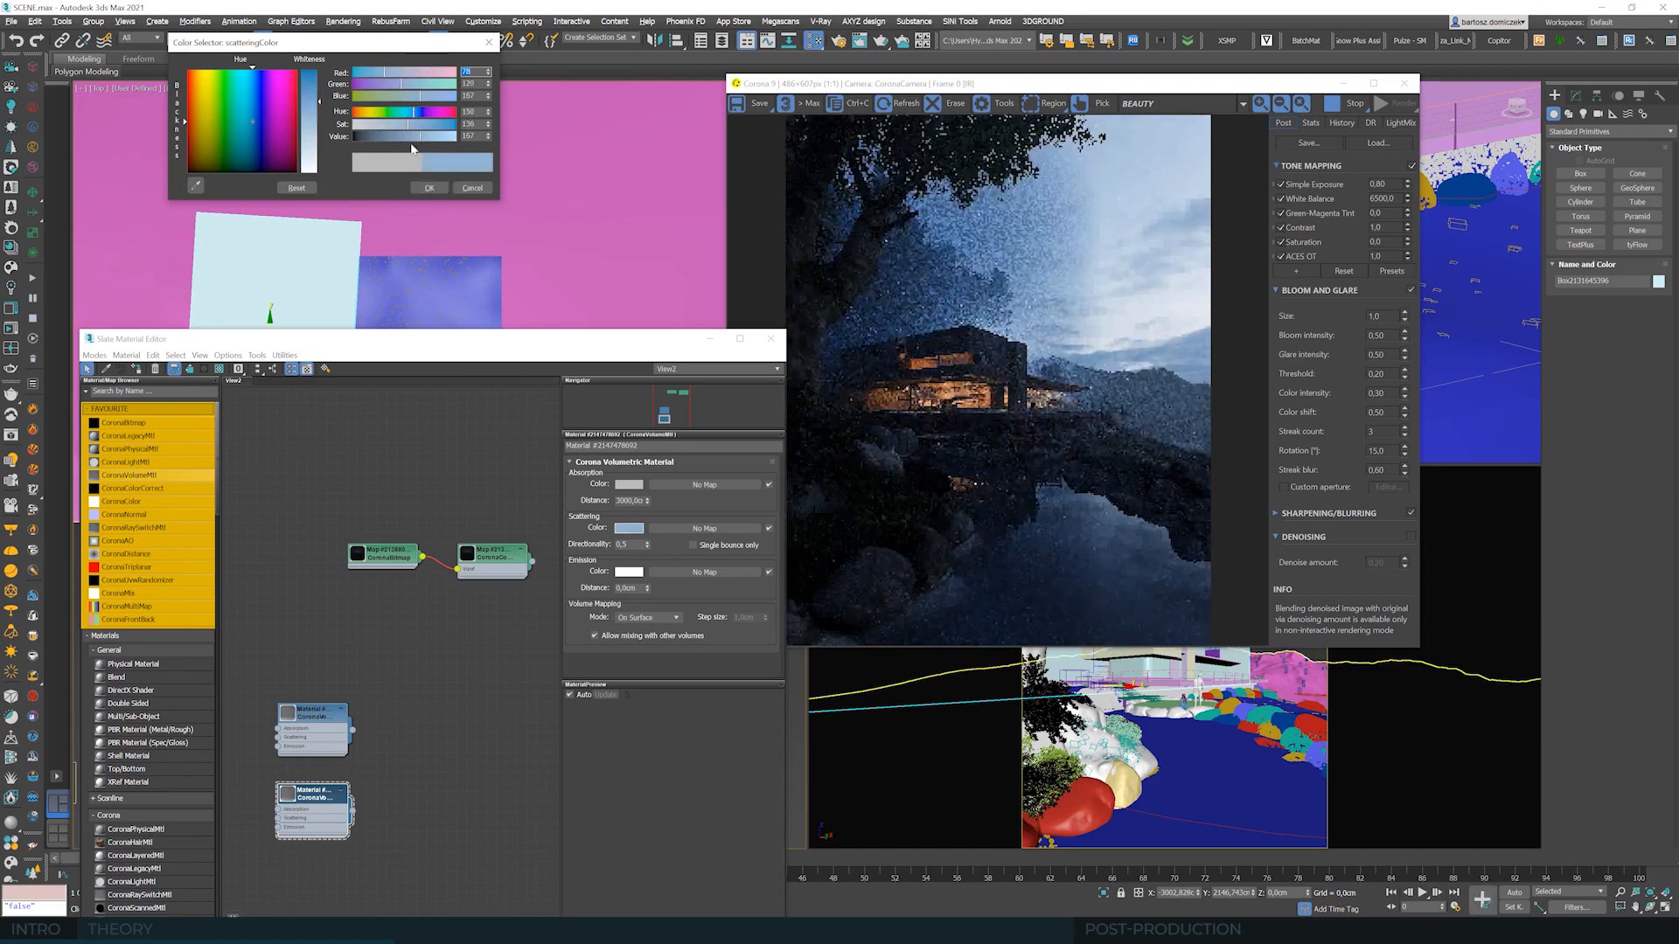
click(405, 124)
click(397, 124)
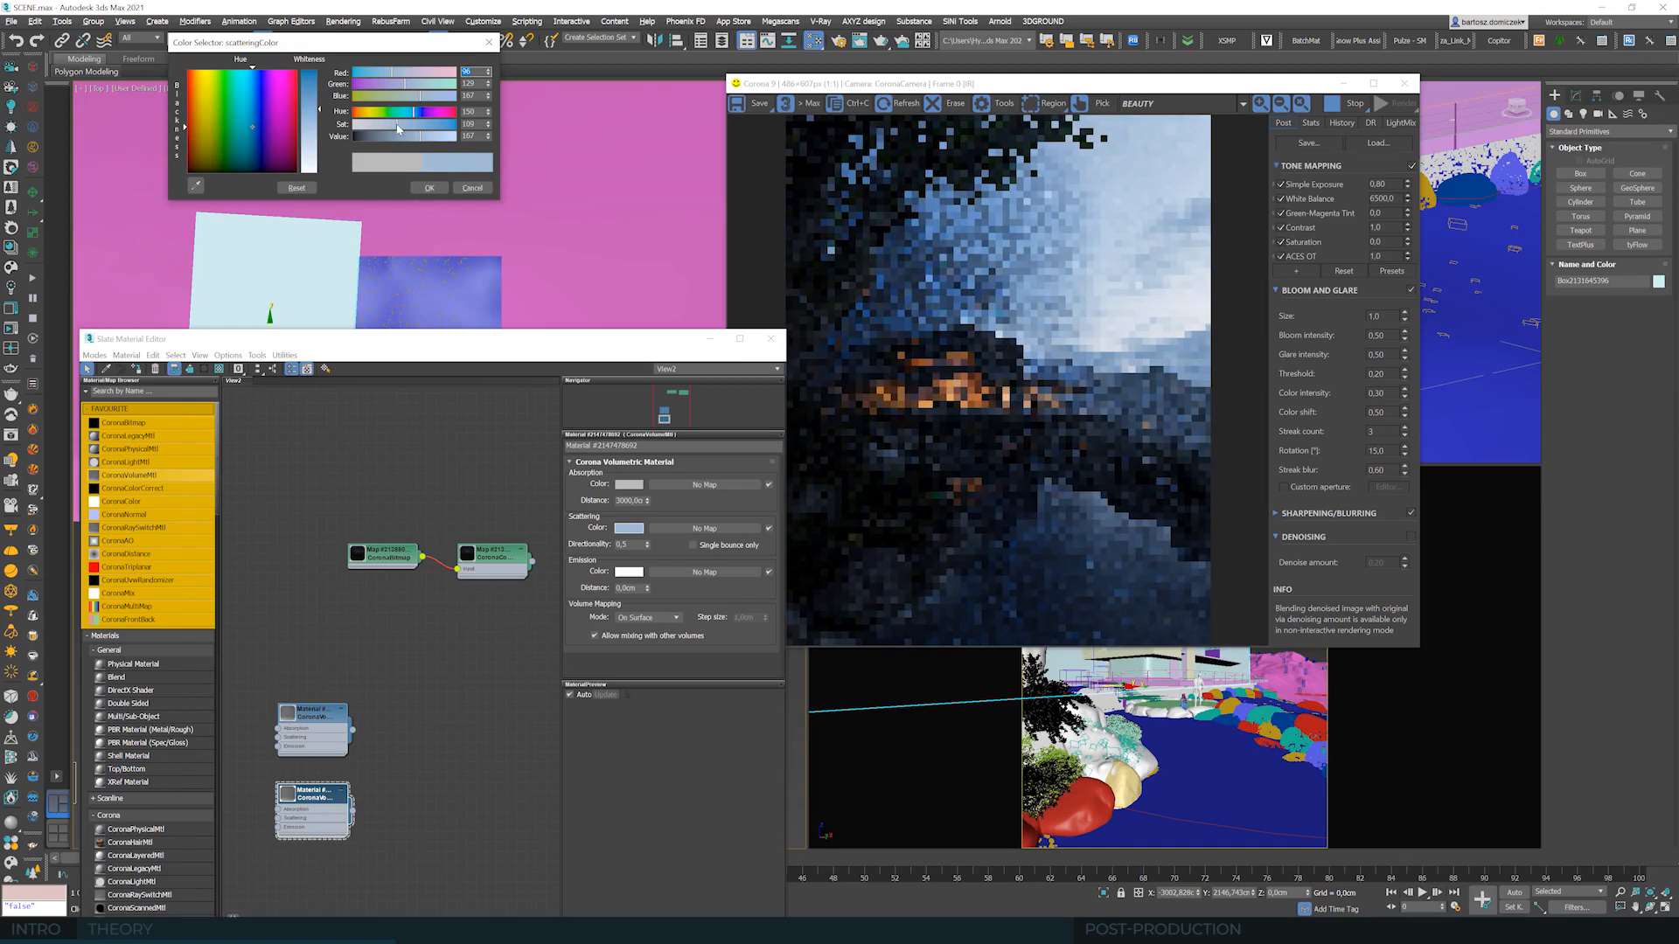
click(432, 188)
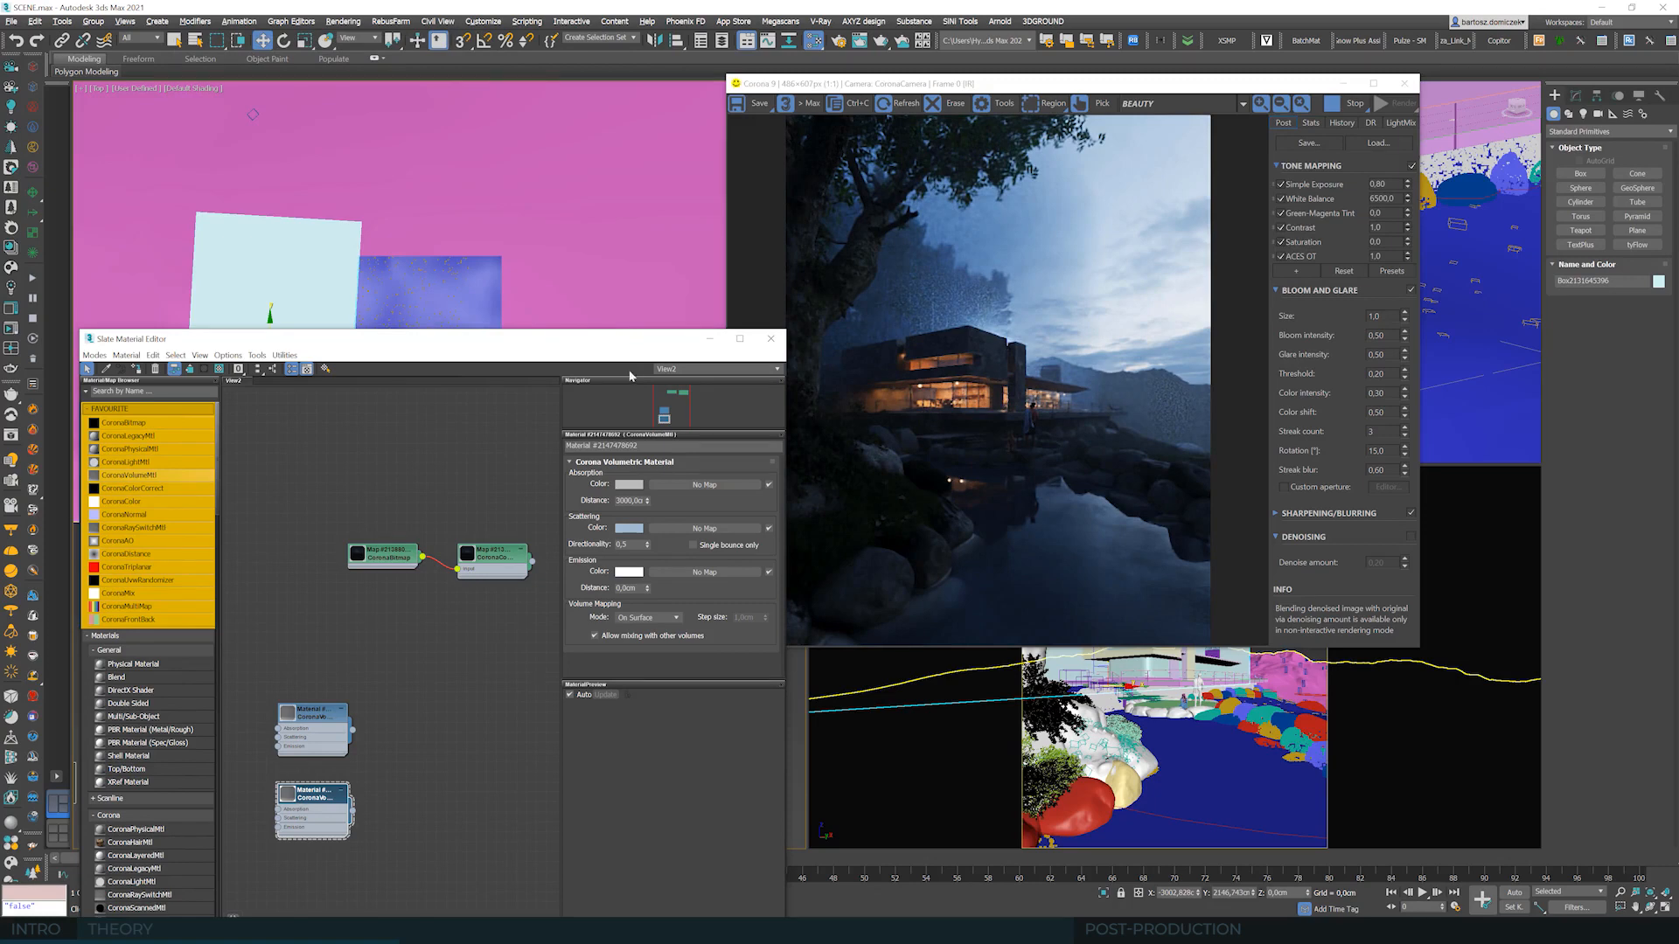
- Set the shaded display colour of objects to Material Color and switch the top view to wireframe
drag(629, 339, 754, 508)
scroll(355, 419, up, 5)
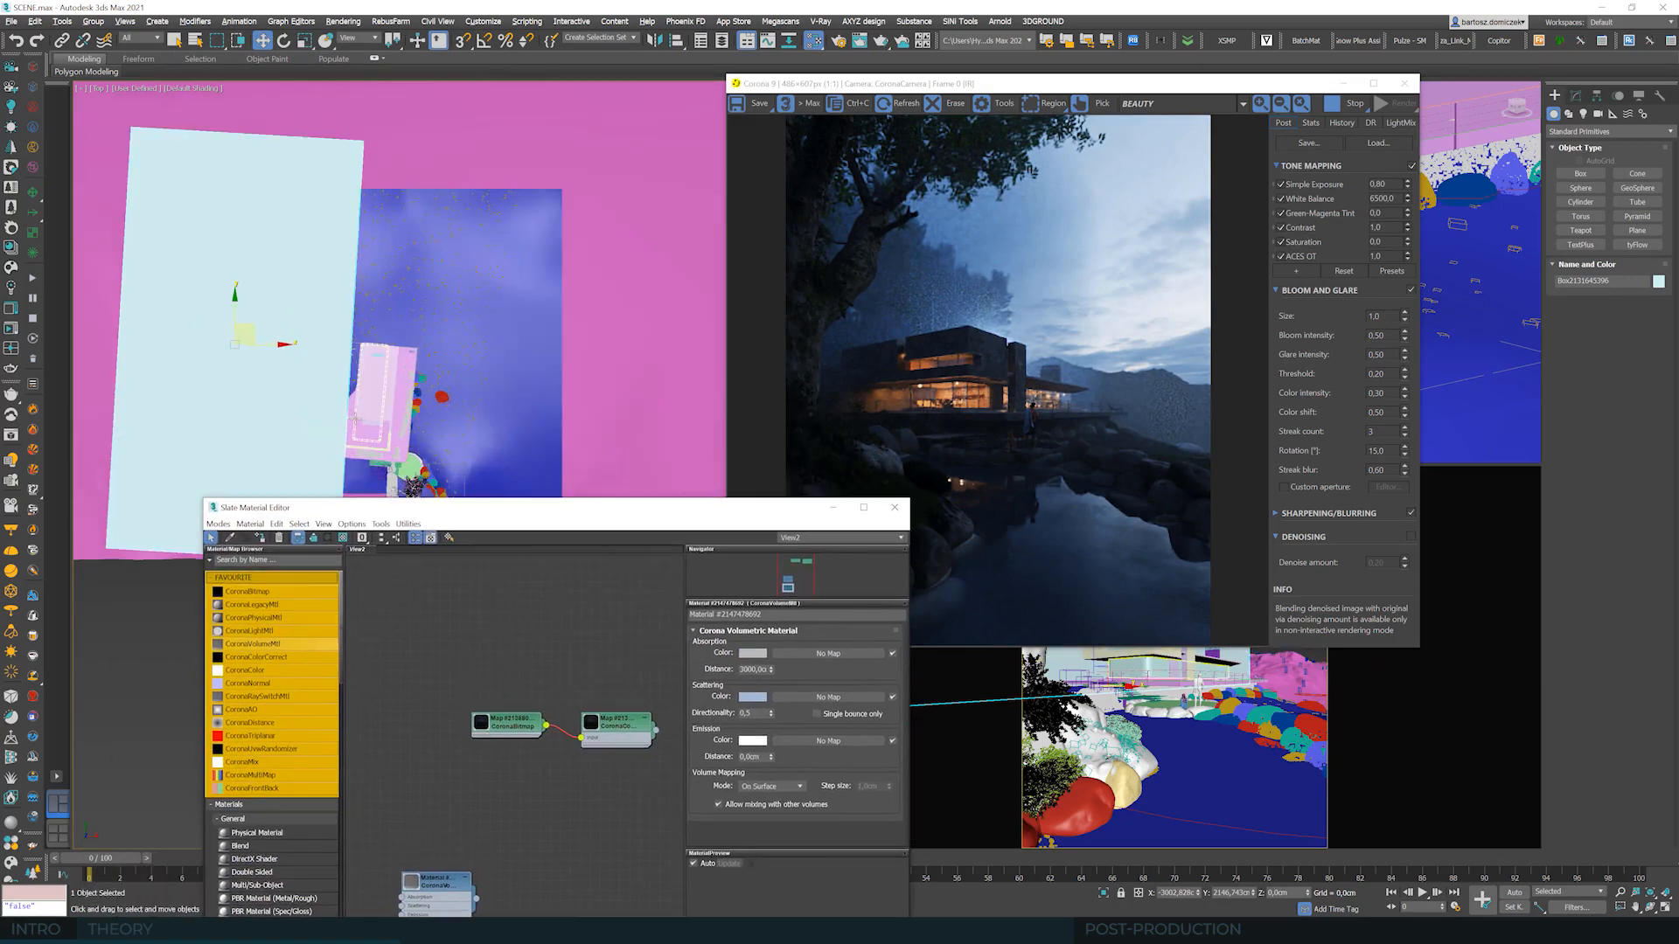
click(1640, 96)
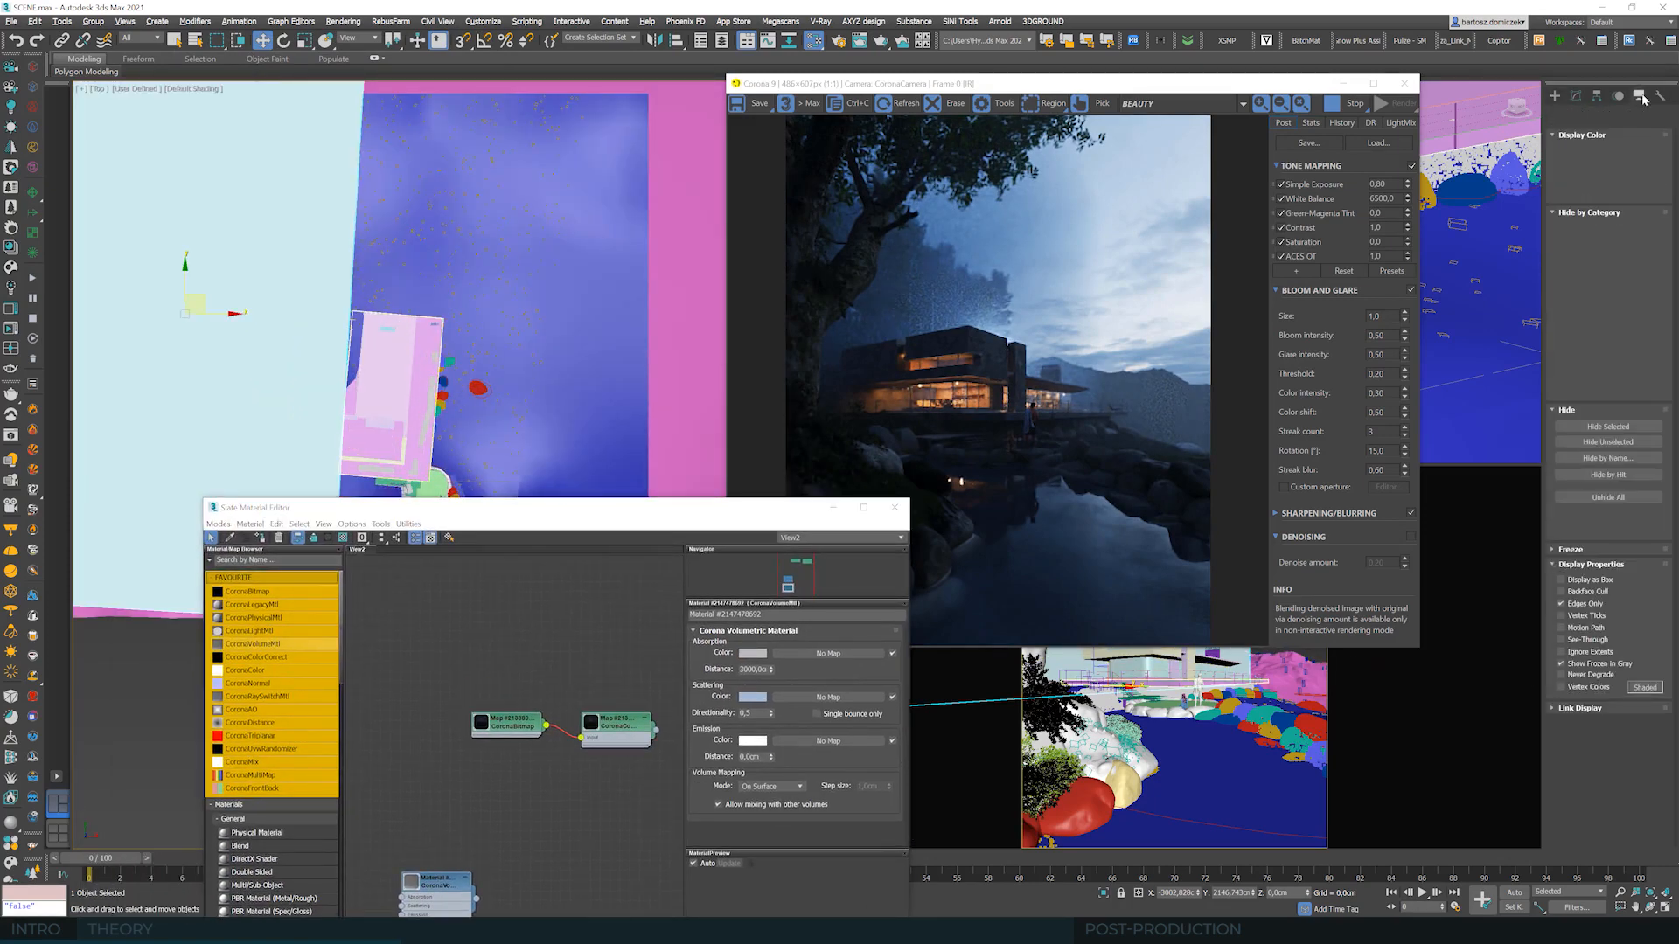
click(1628, 192)
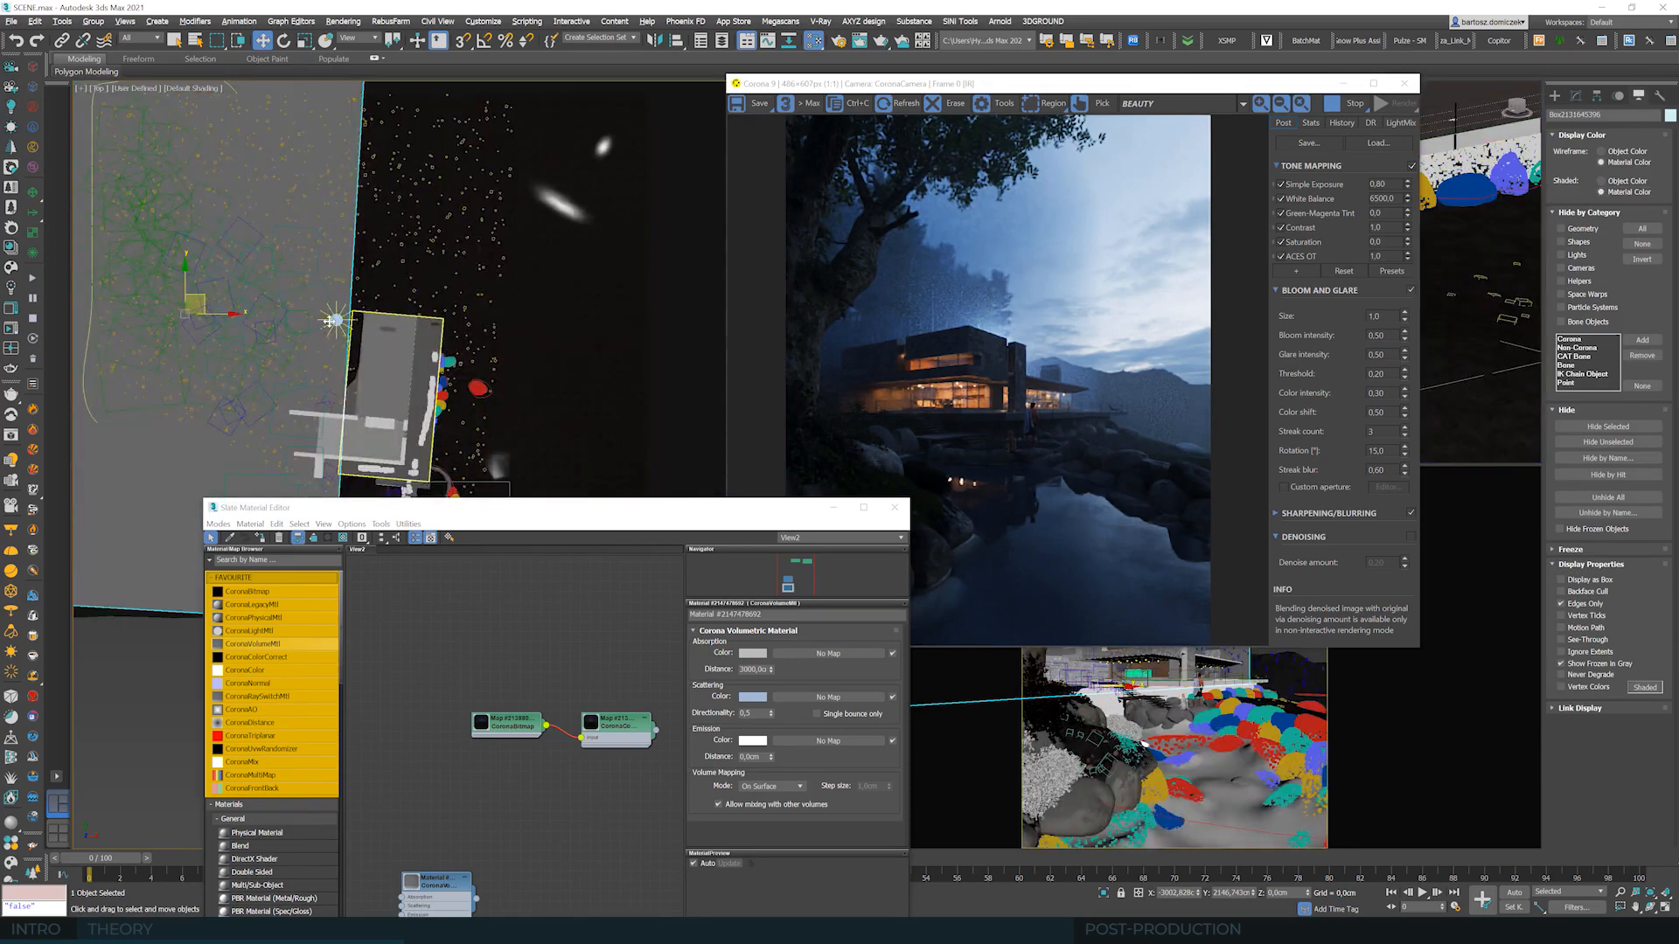
key(F3)
- Move the sphere light slightly further along the rear side of the house in the top view and separate the material editor from the frame buffer
scroll(308, 340, up, 4)
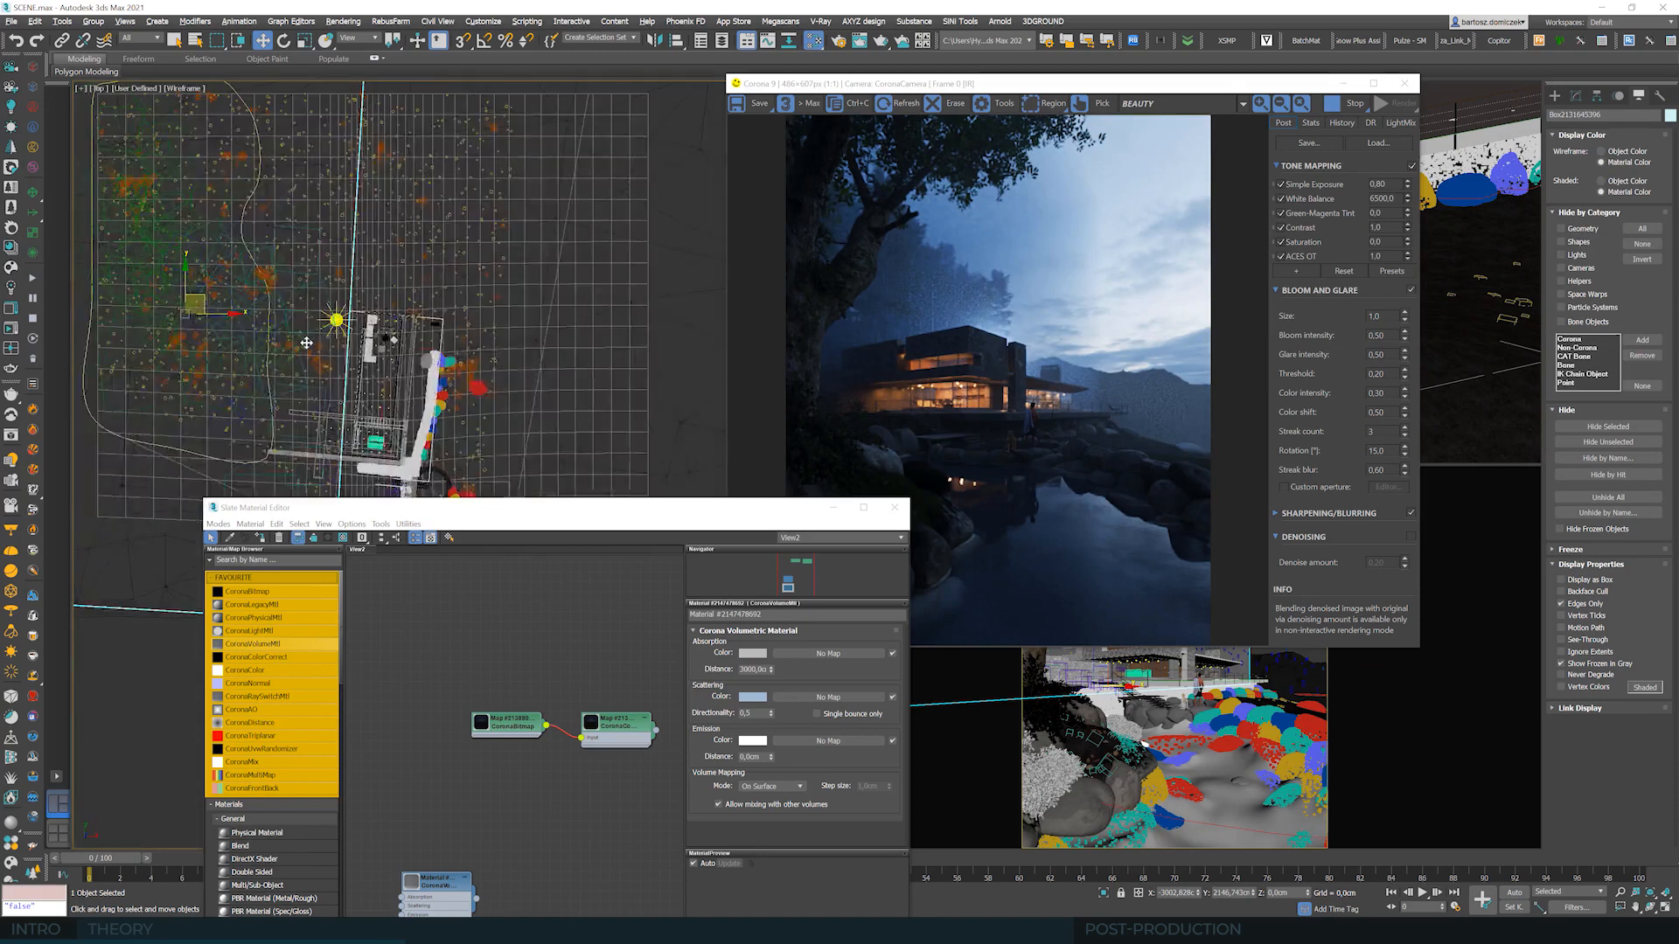
scroll(363, 299, up, 2)
click(374, 285)
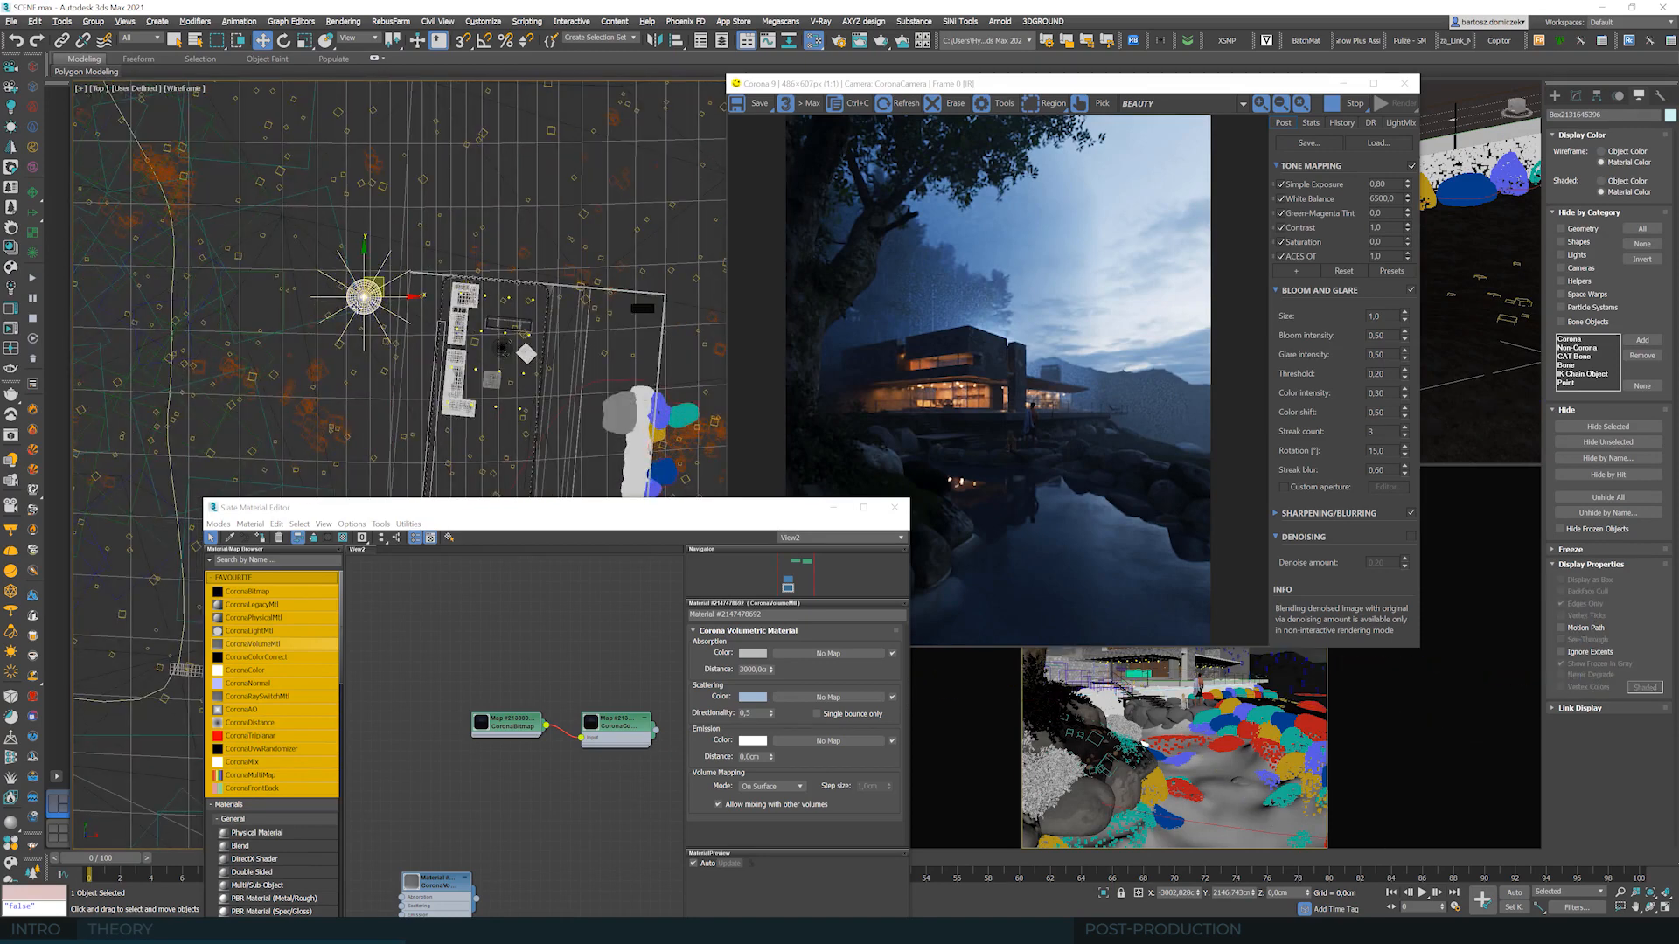
drag(382, 276, 376, 311)
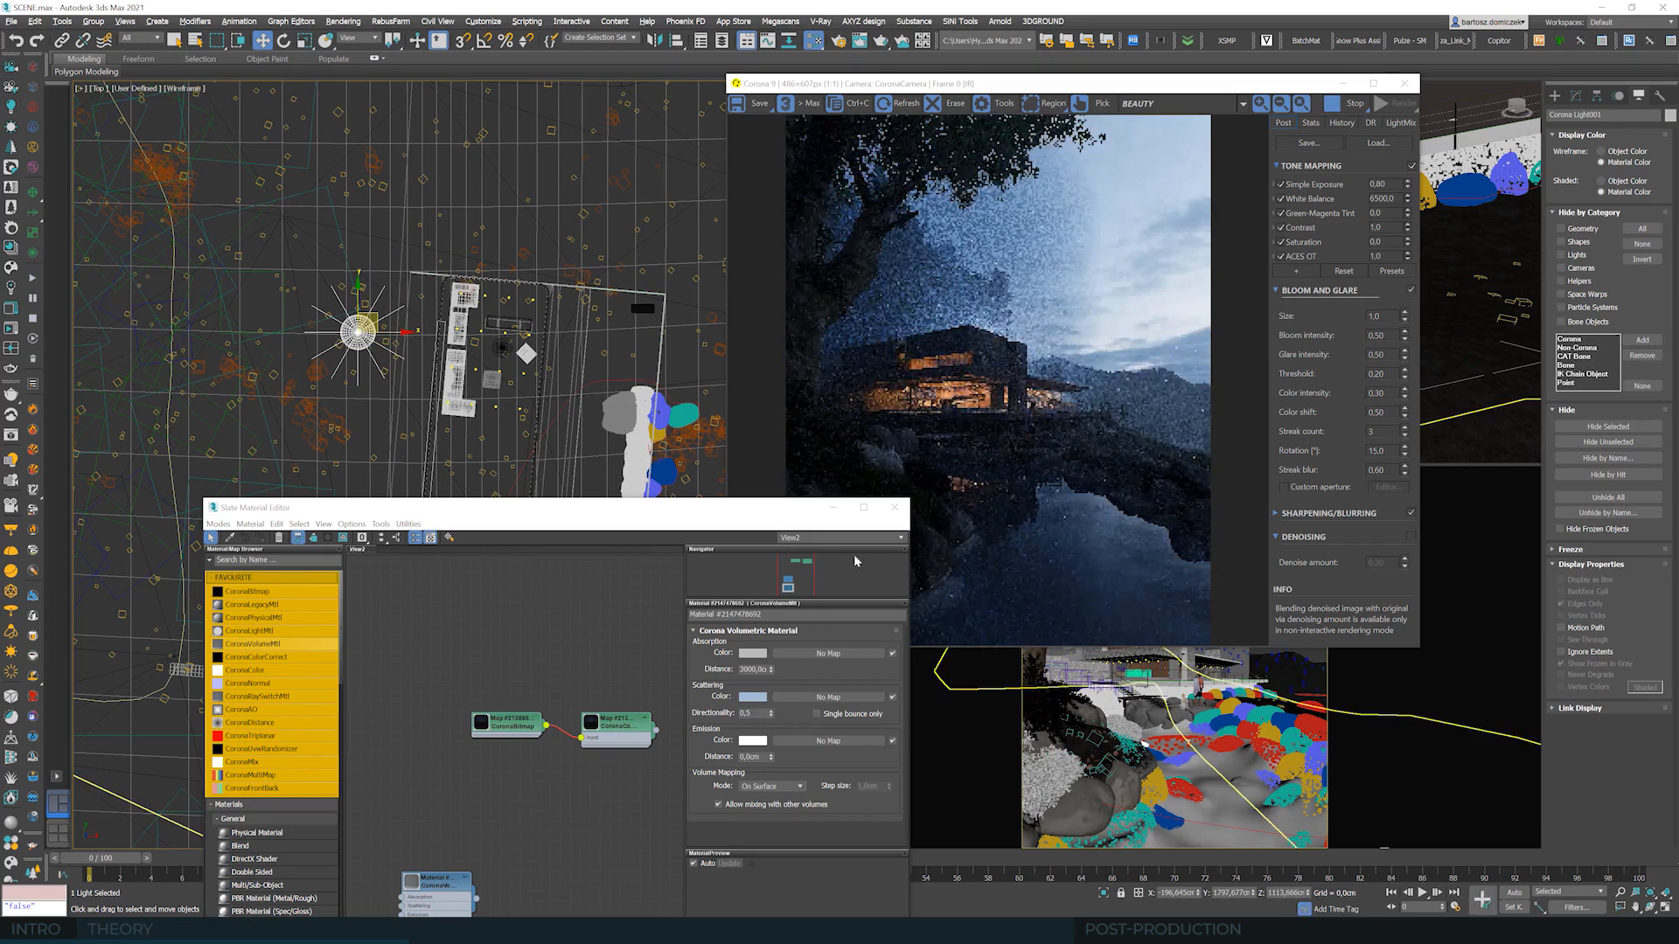
drag(765, 511, 606, 444)
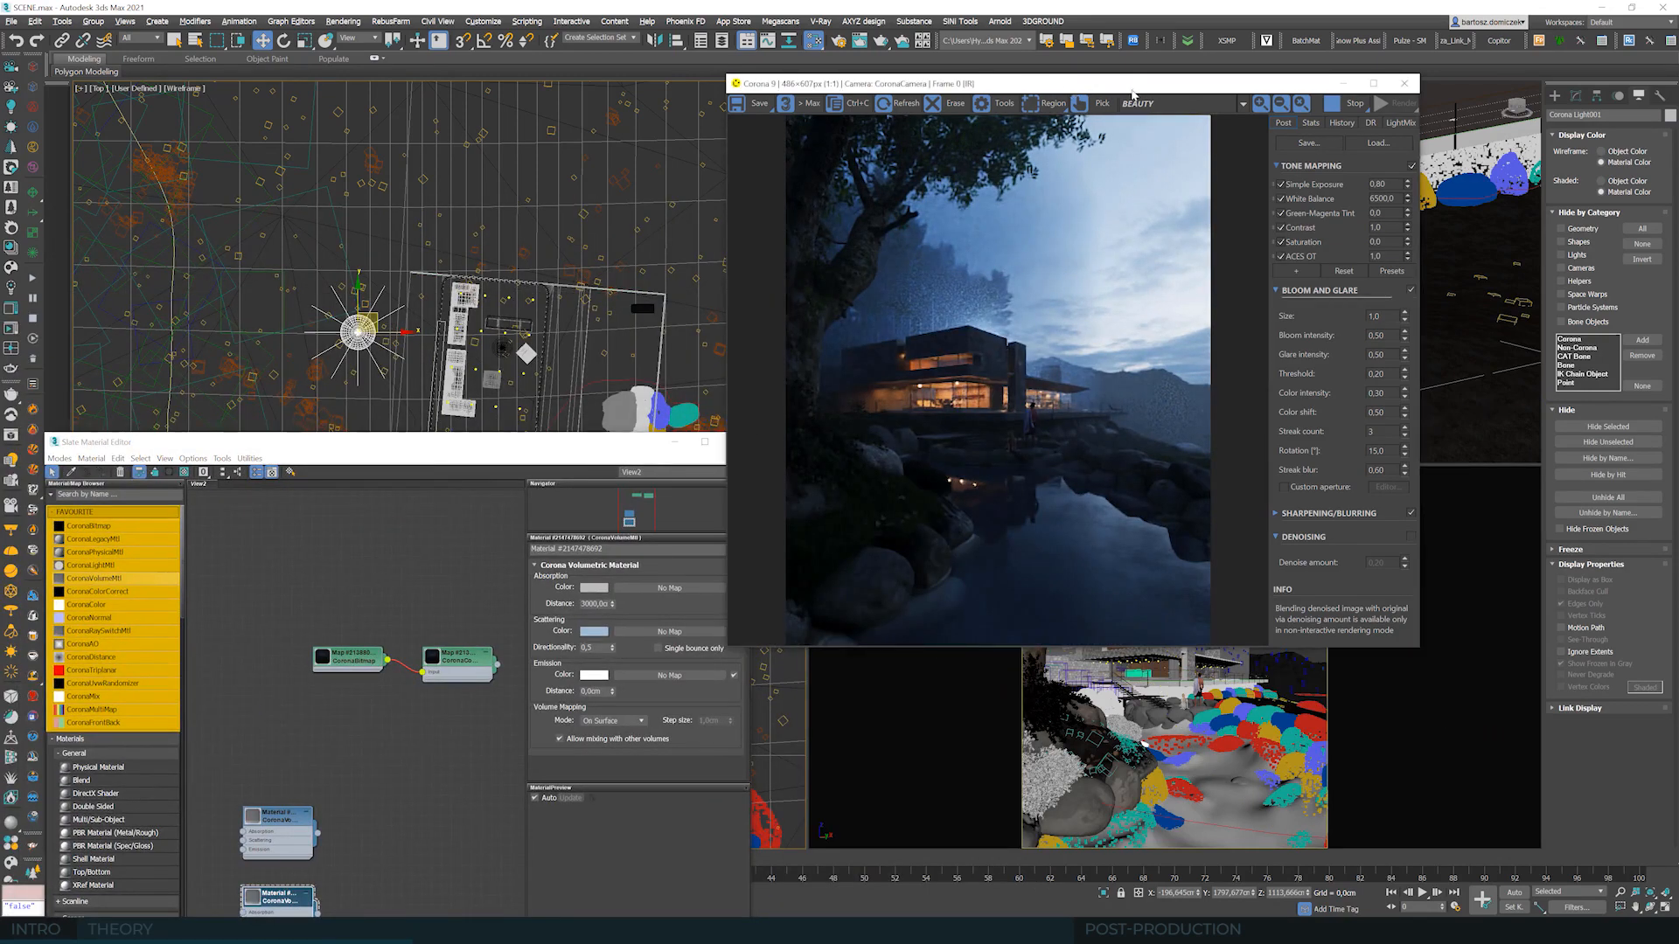
drag(1055, 90, 1132, 93)
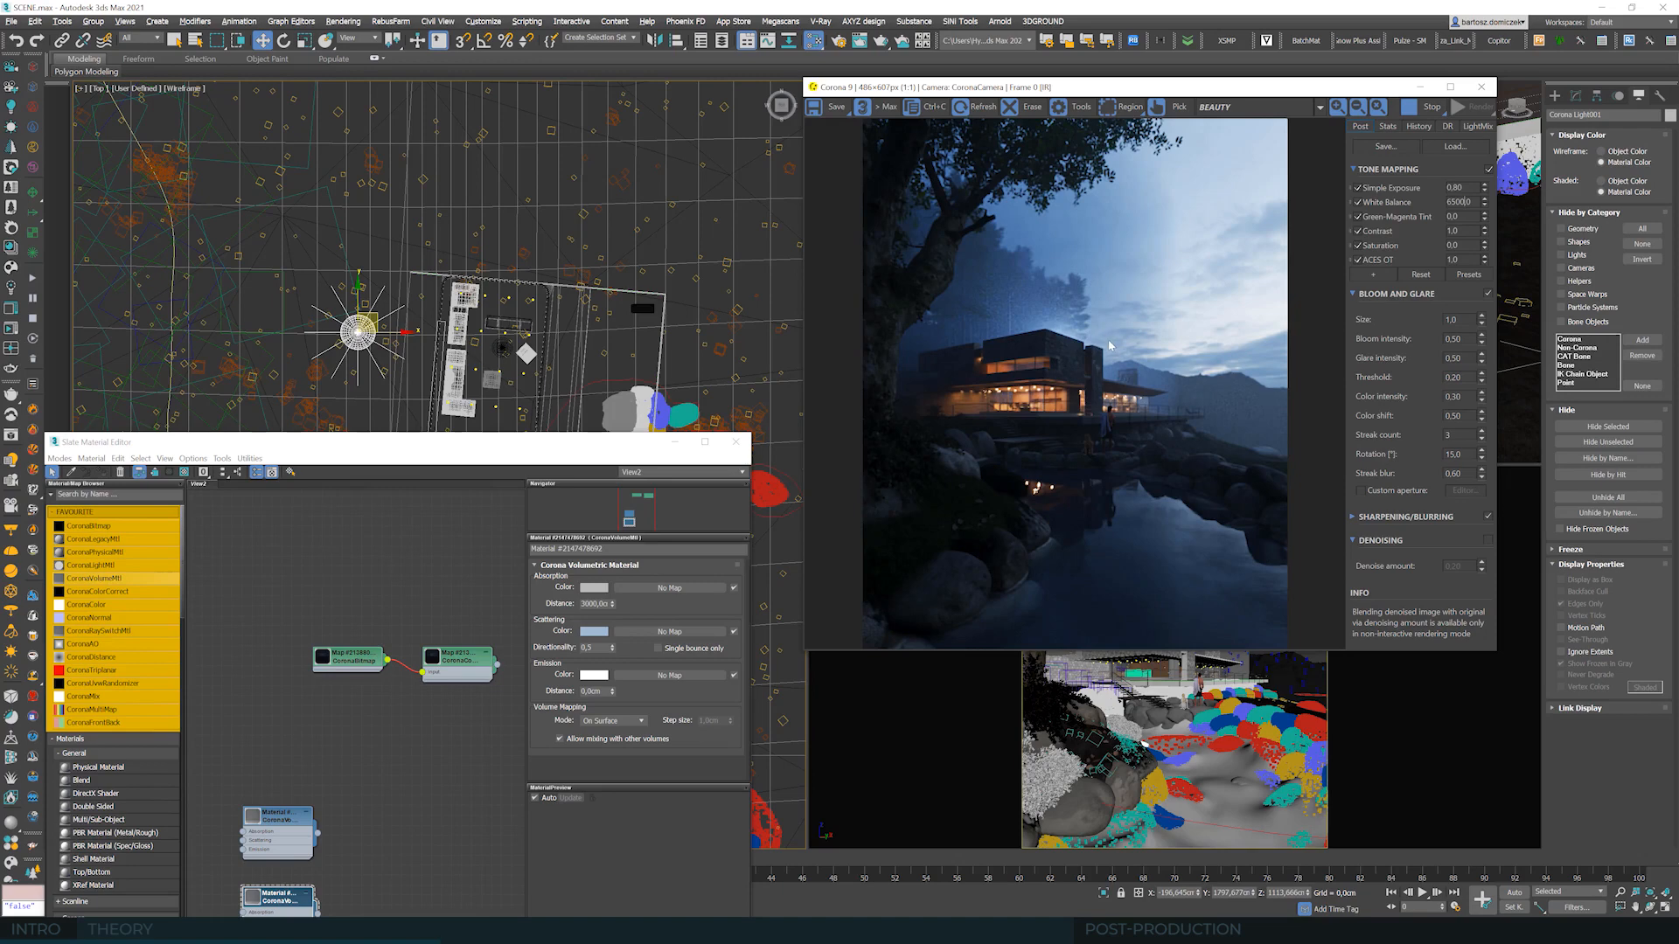
- Darken the copied volume material's muted blue scattering colour slightly
click(586, 633)
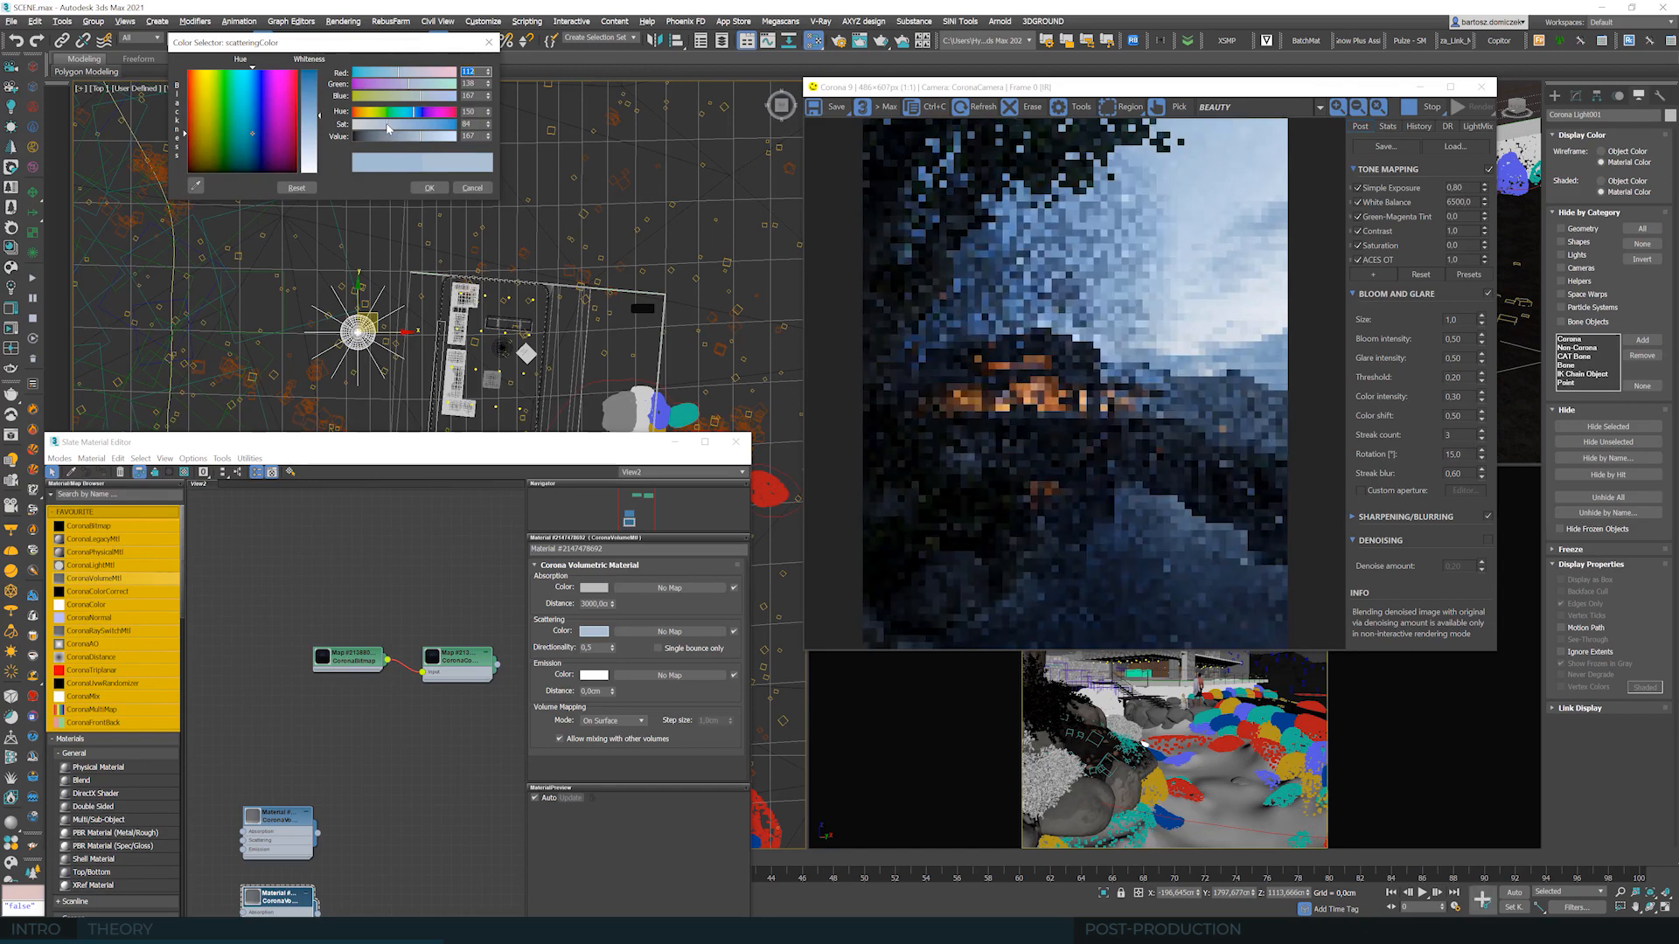
drag(420, 137, 412, 137)
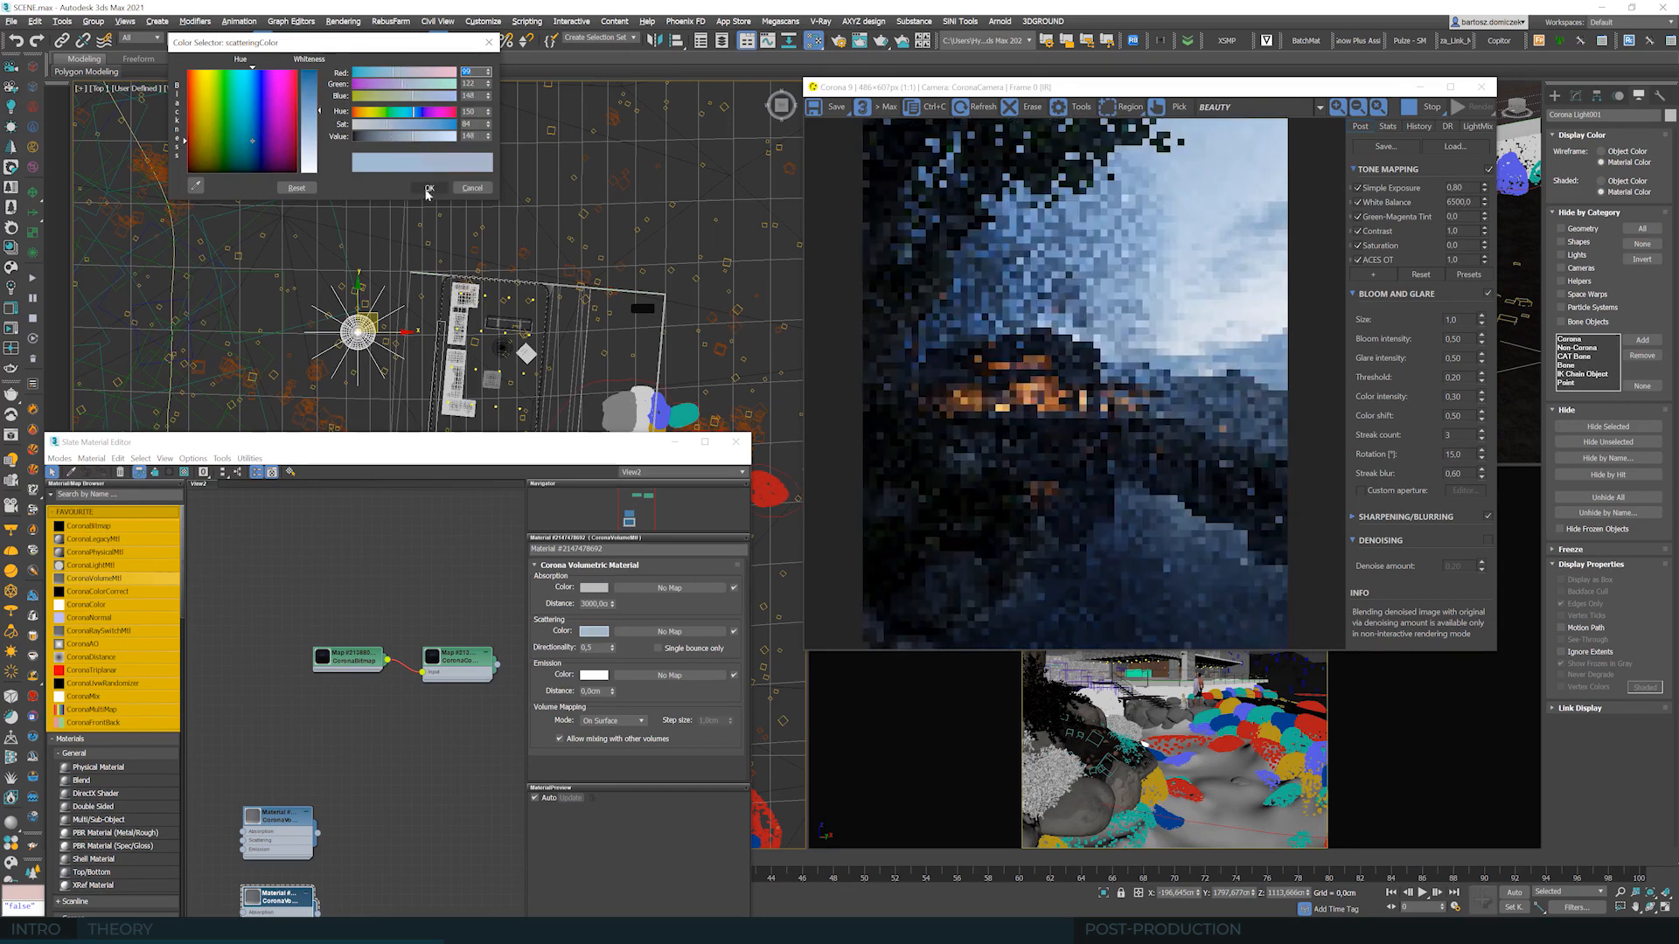
click(428, 189)
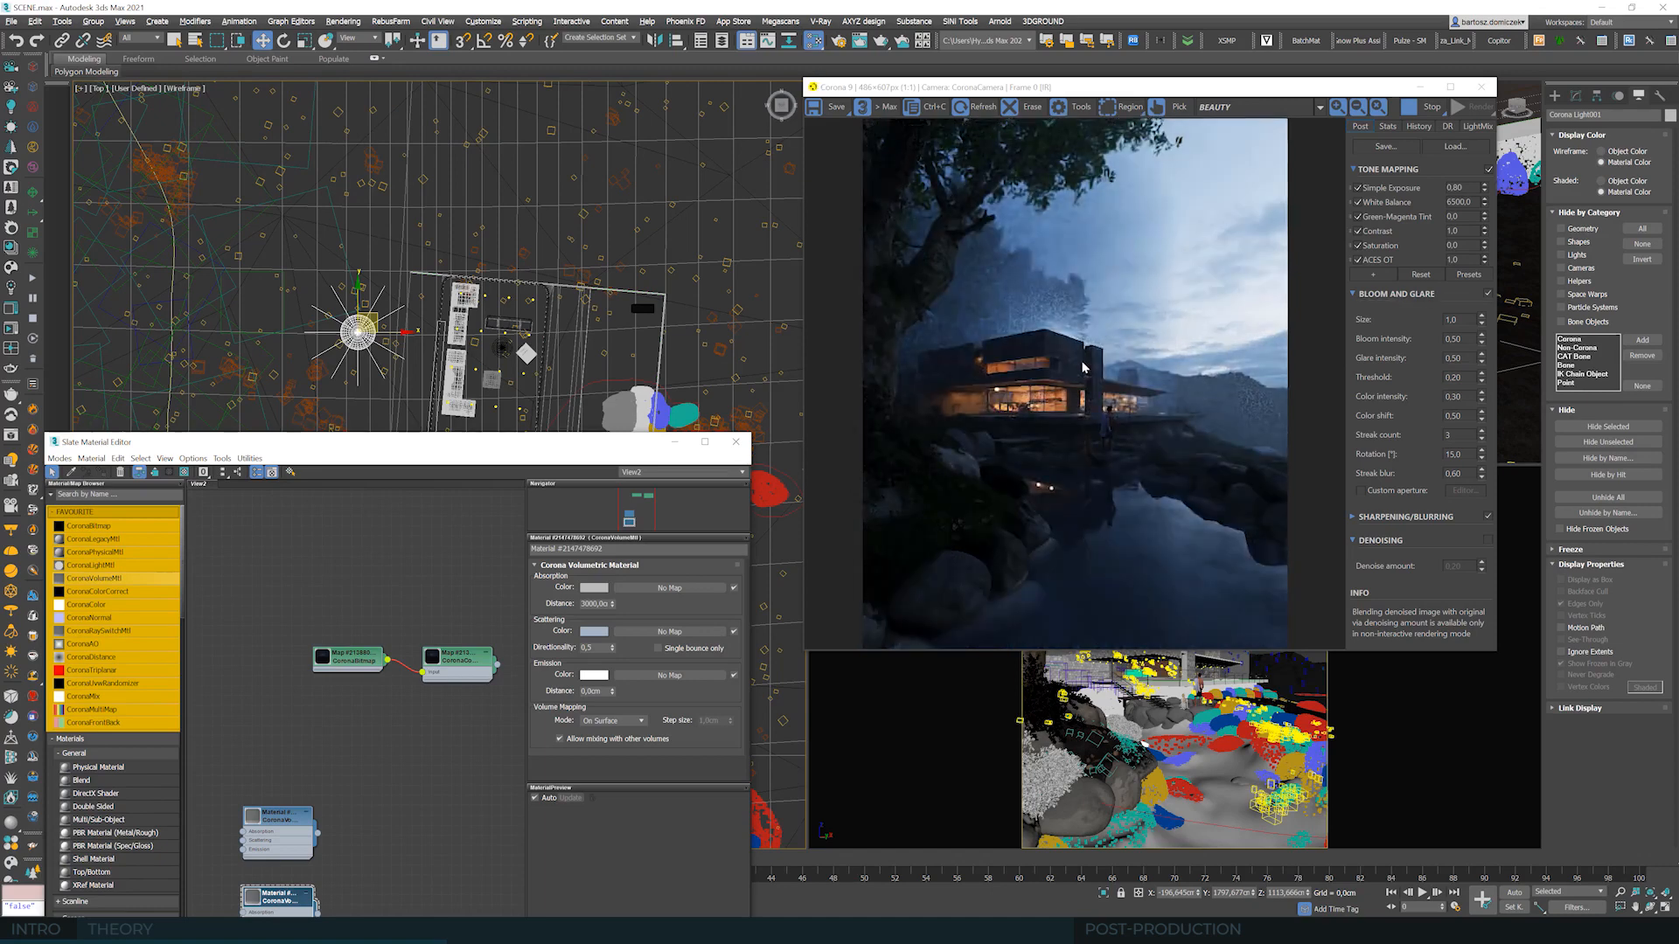
- Move the sphere light slightly away from the house and along its rear side in the top view
scroll(410, 193, down, 2)
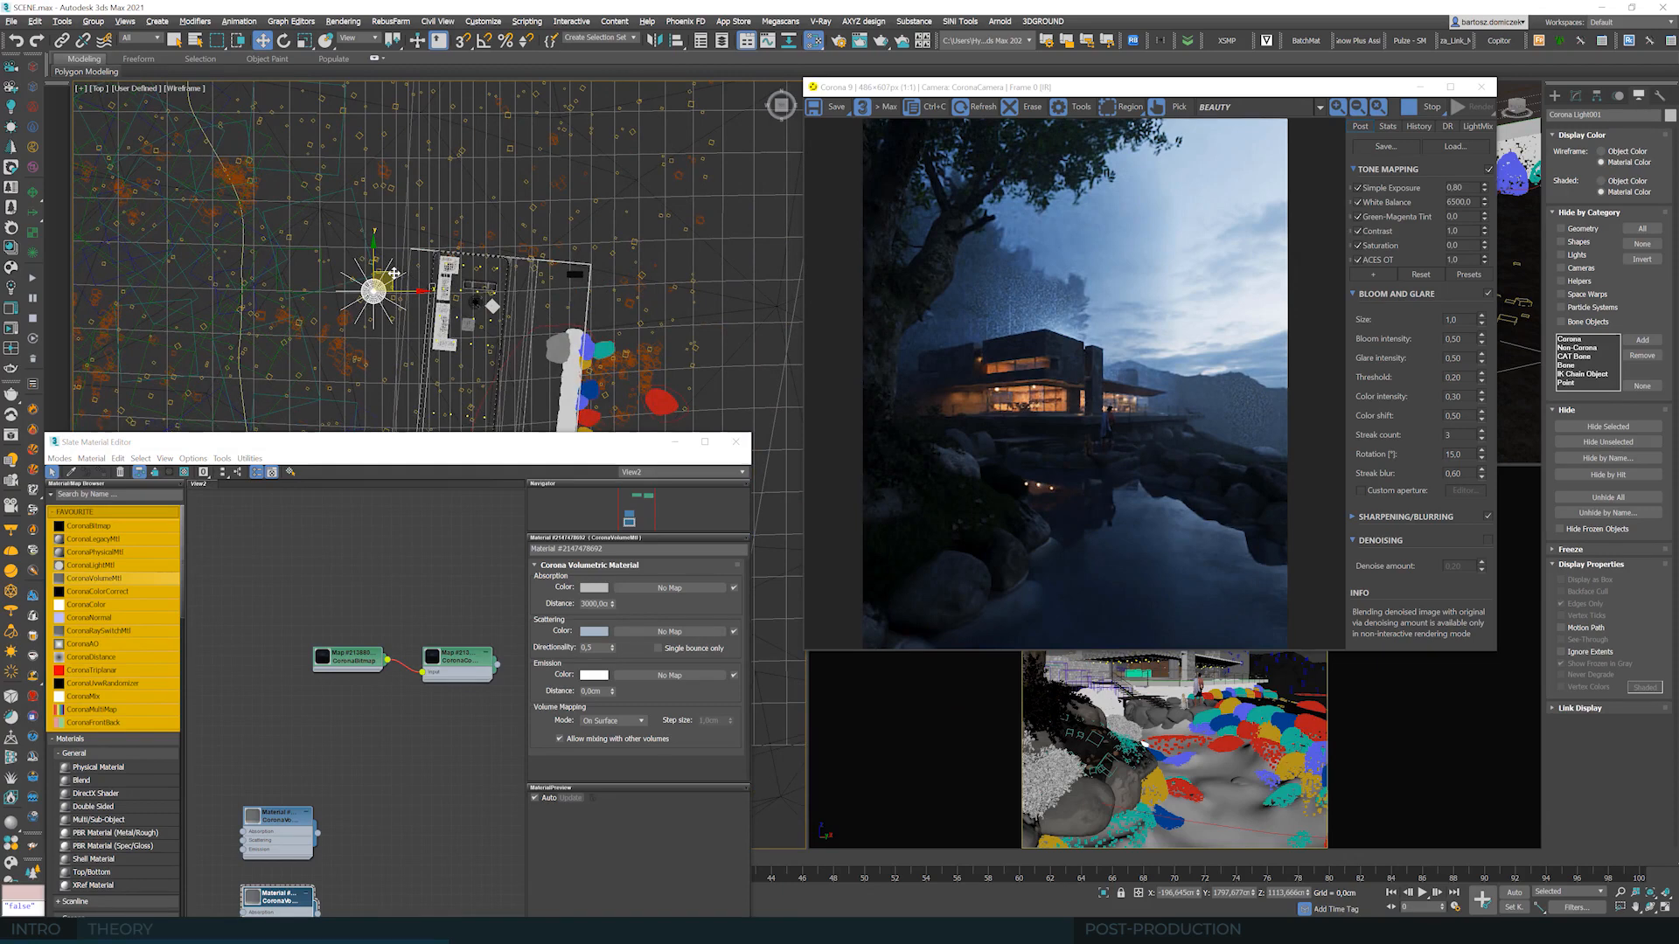
drag(395, 274, 386, 282)
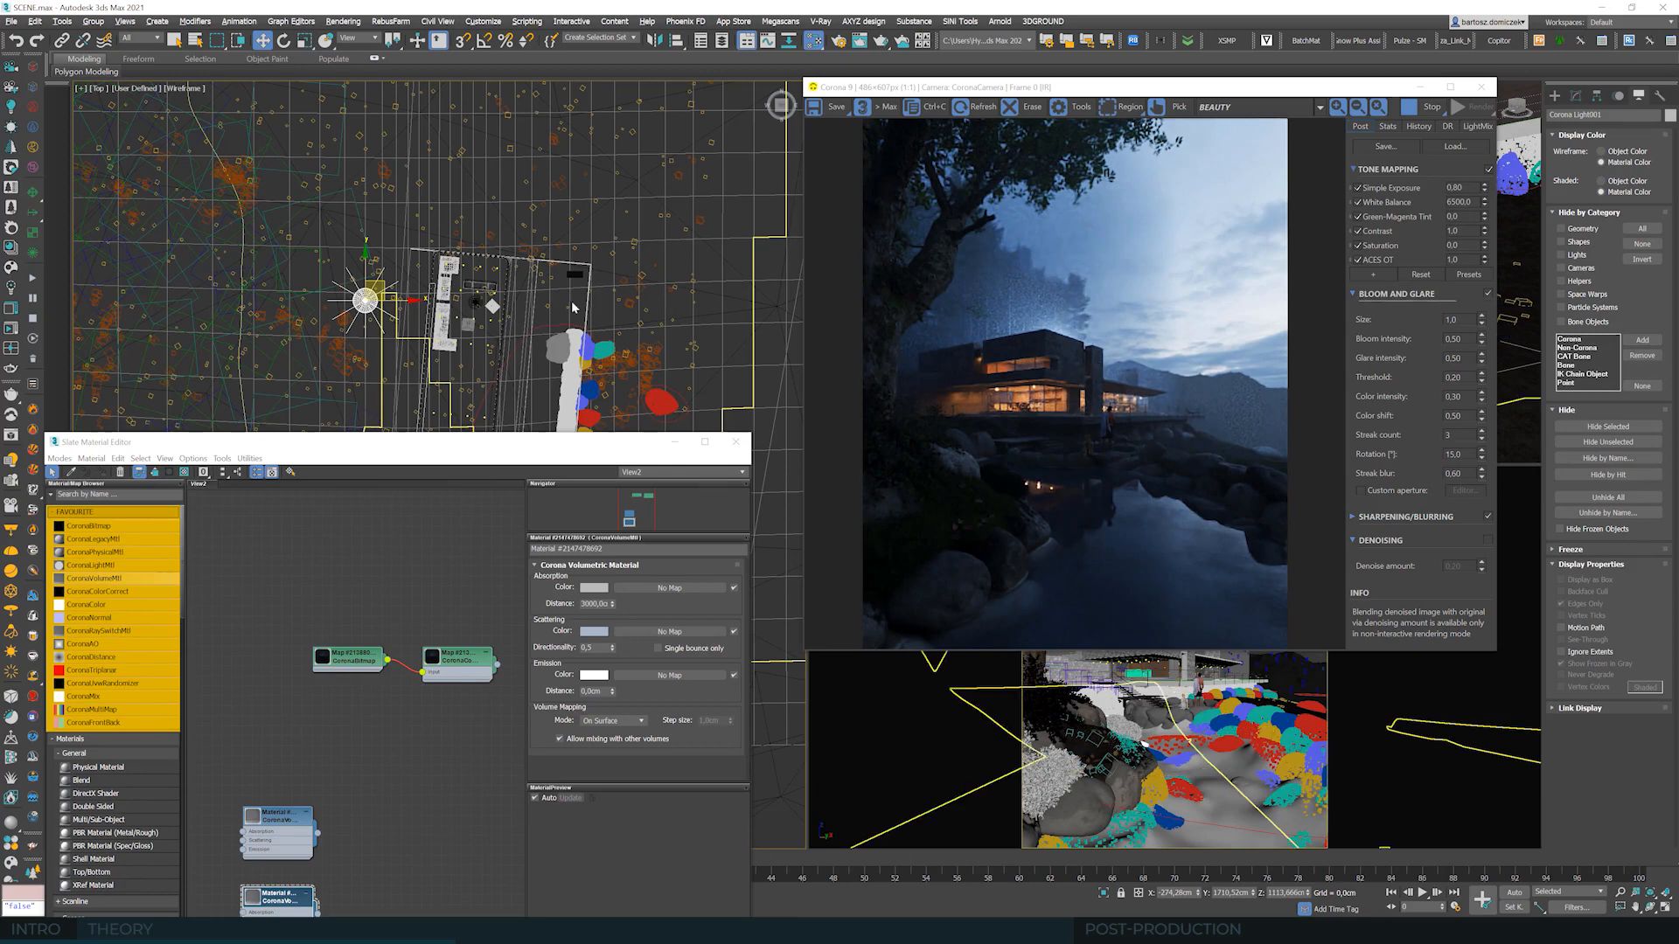
- Uncover the camera view and hide the large fog box around the scene
drag(1220, 90, 807, 100)
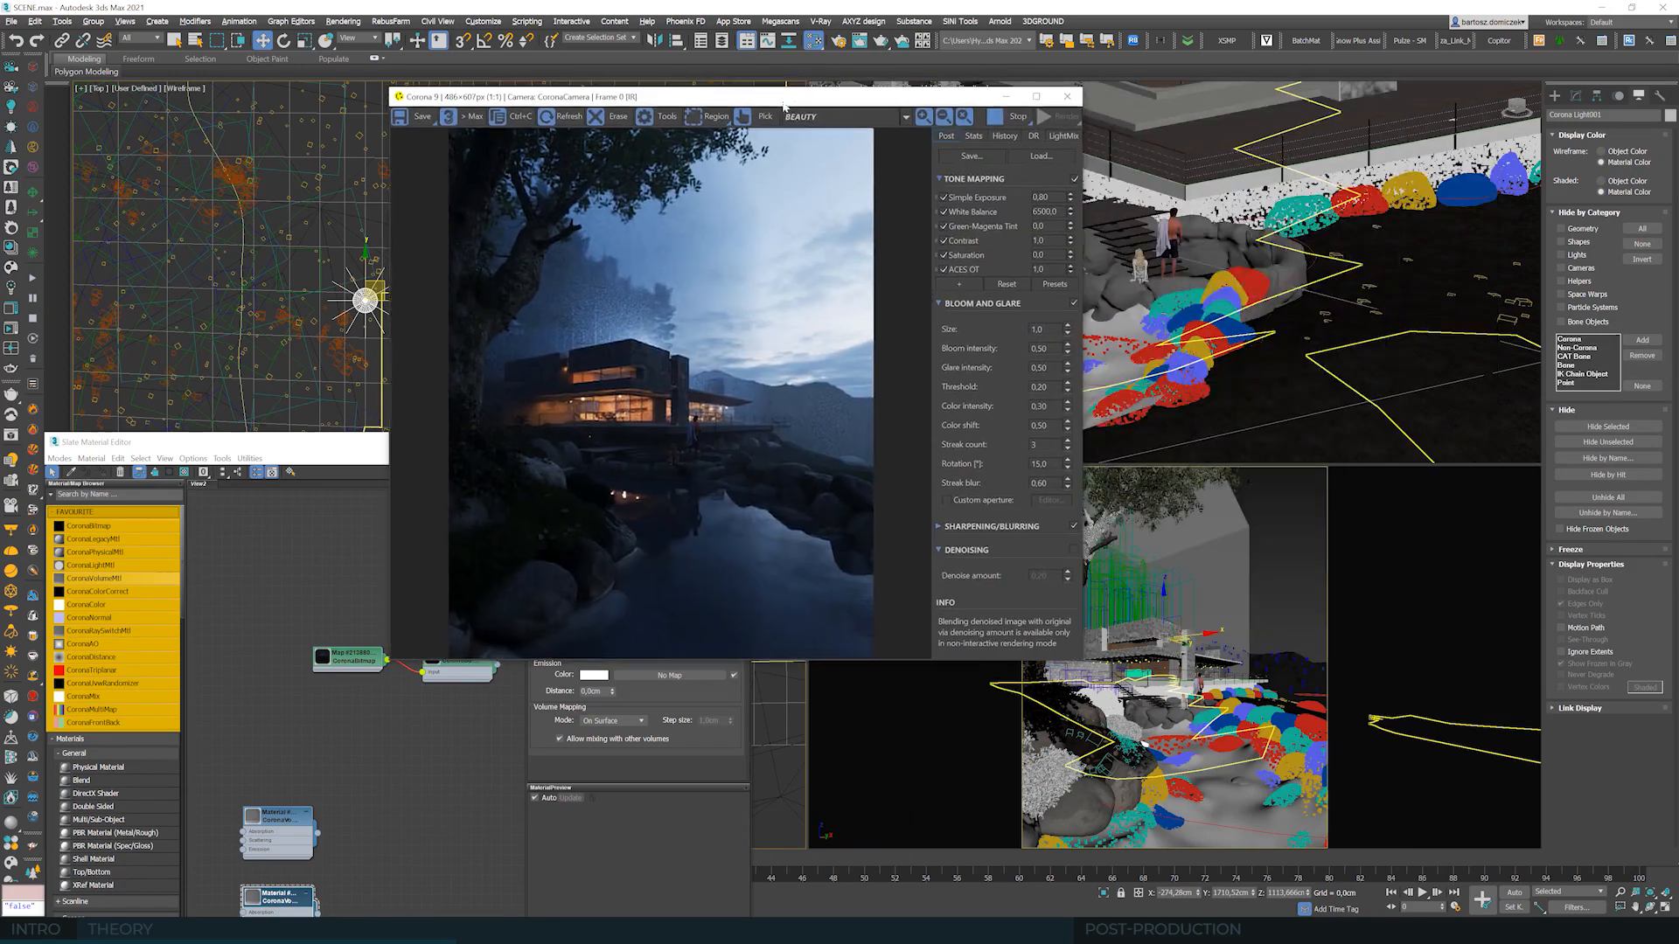
click(1226, 543)
right_click(1225, 544)
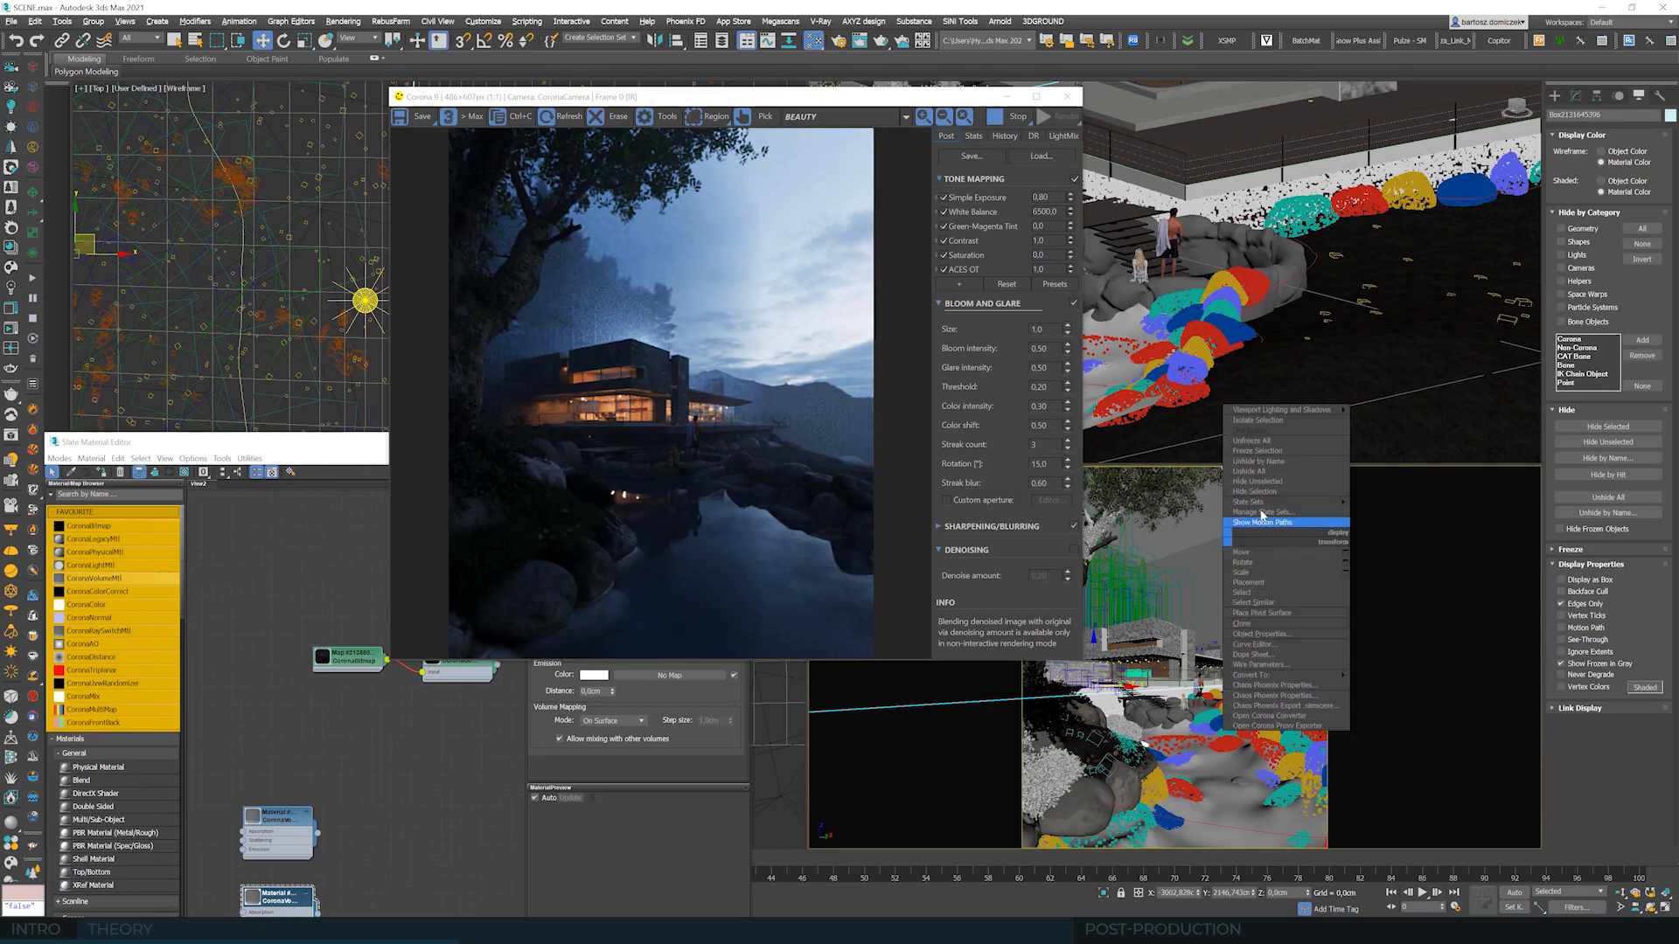
click(1270, 494)
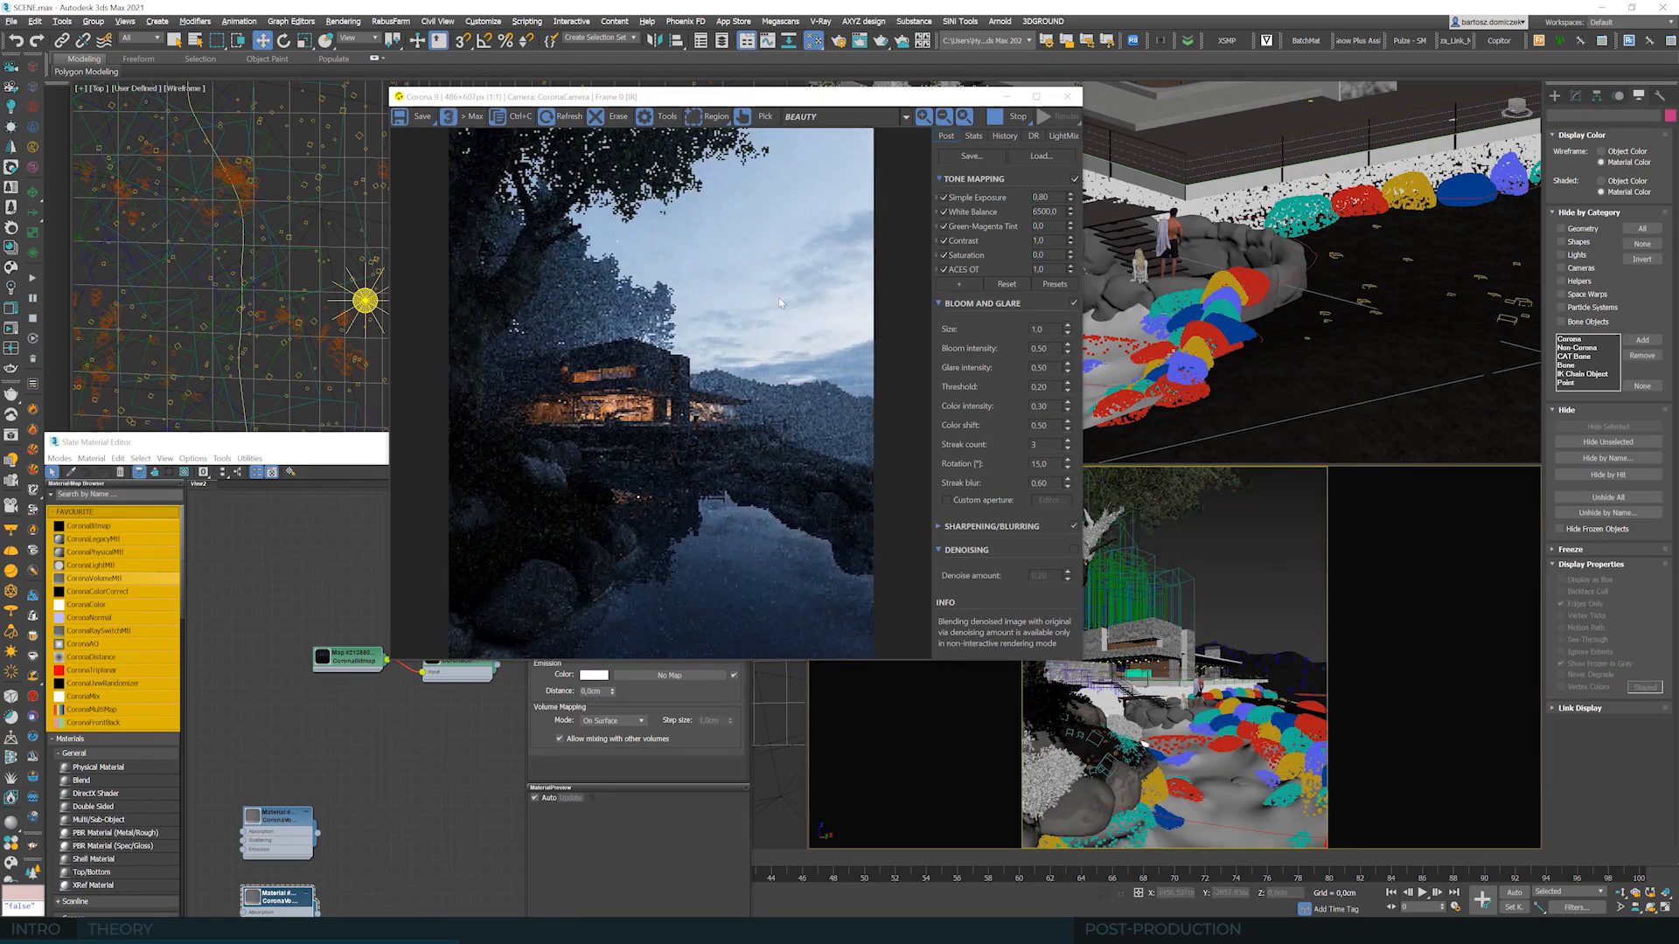
drag(878, 105, 1276, 107)
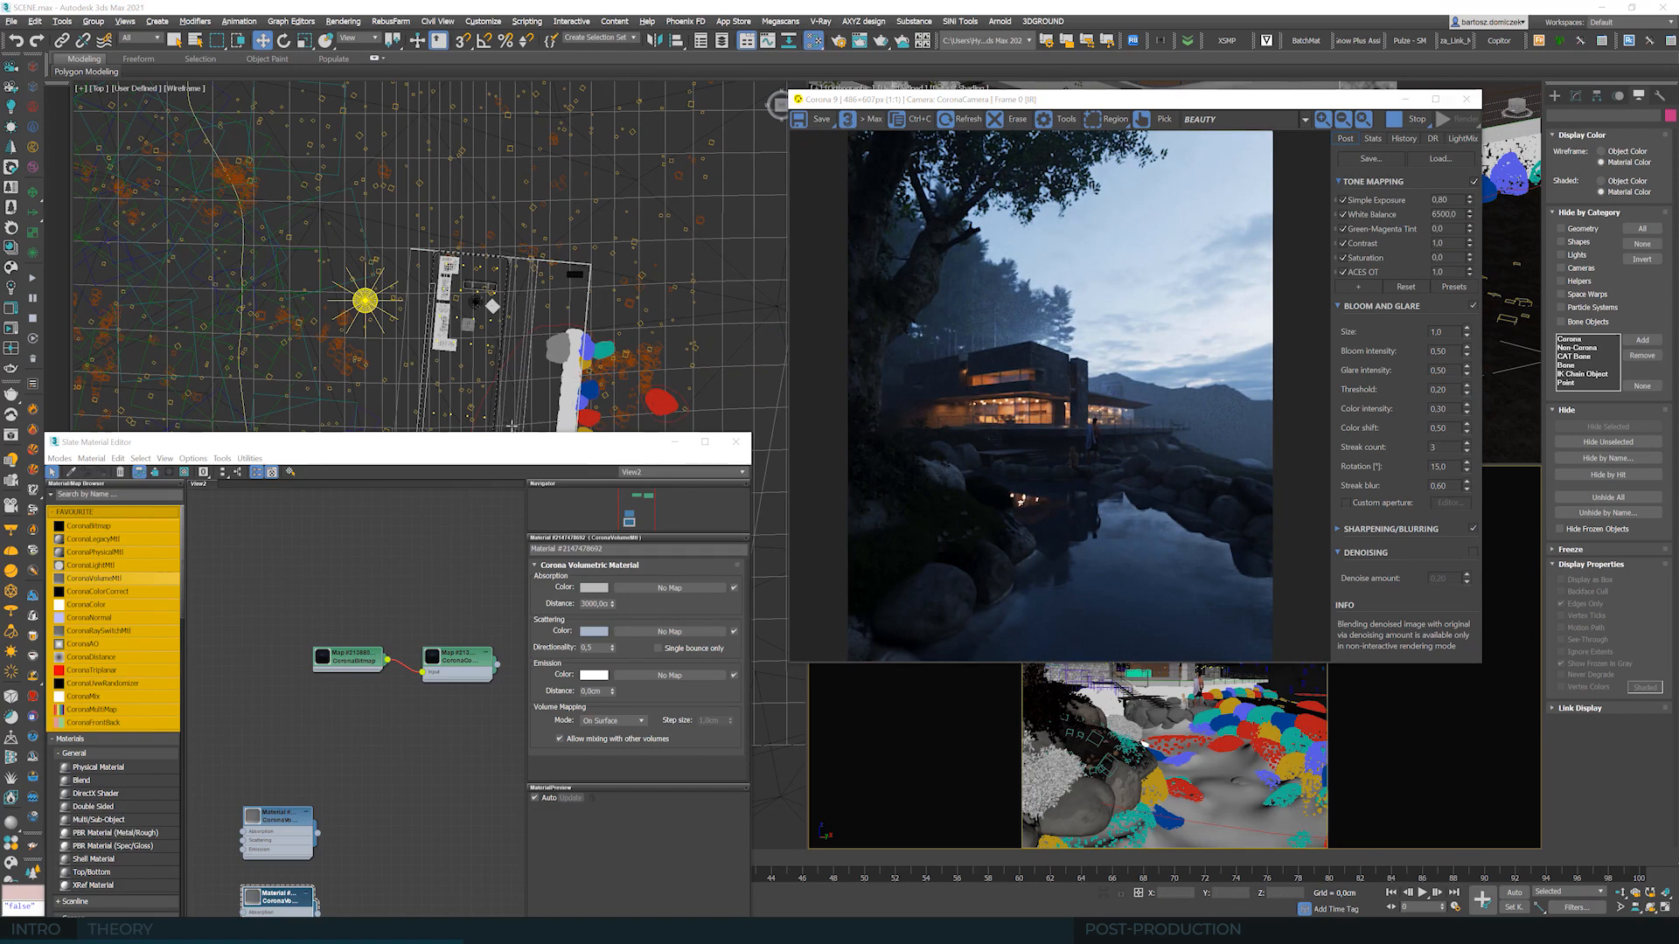
- Create a disk-shaped Corona light with a radius of about 44 cm inside the circular rock ring in the top view
drag(501, 447, 558, 792)
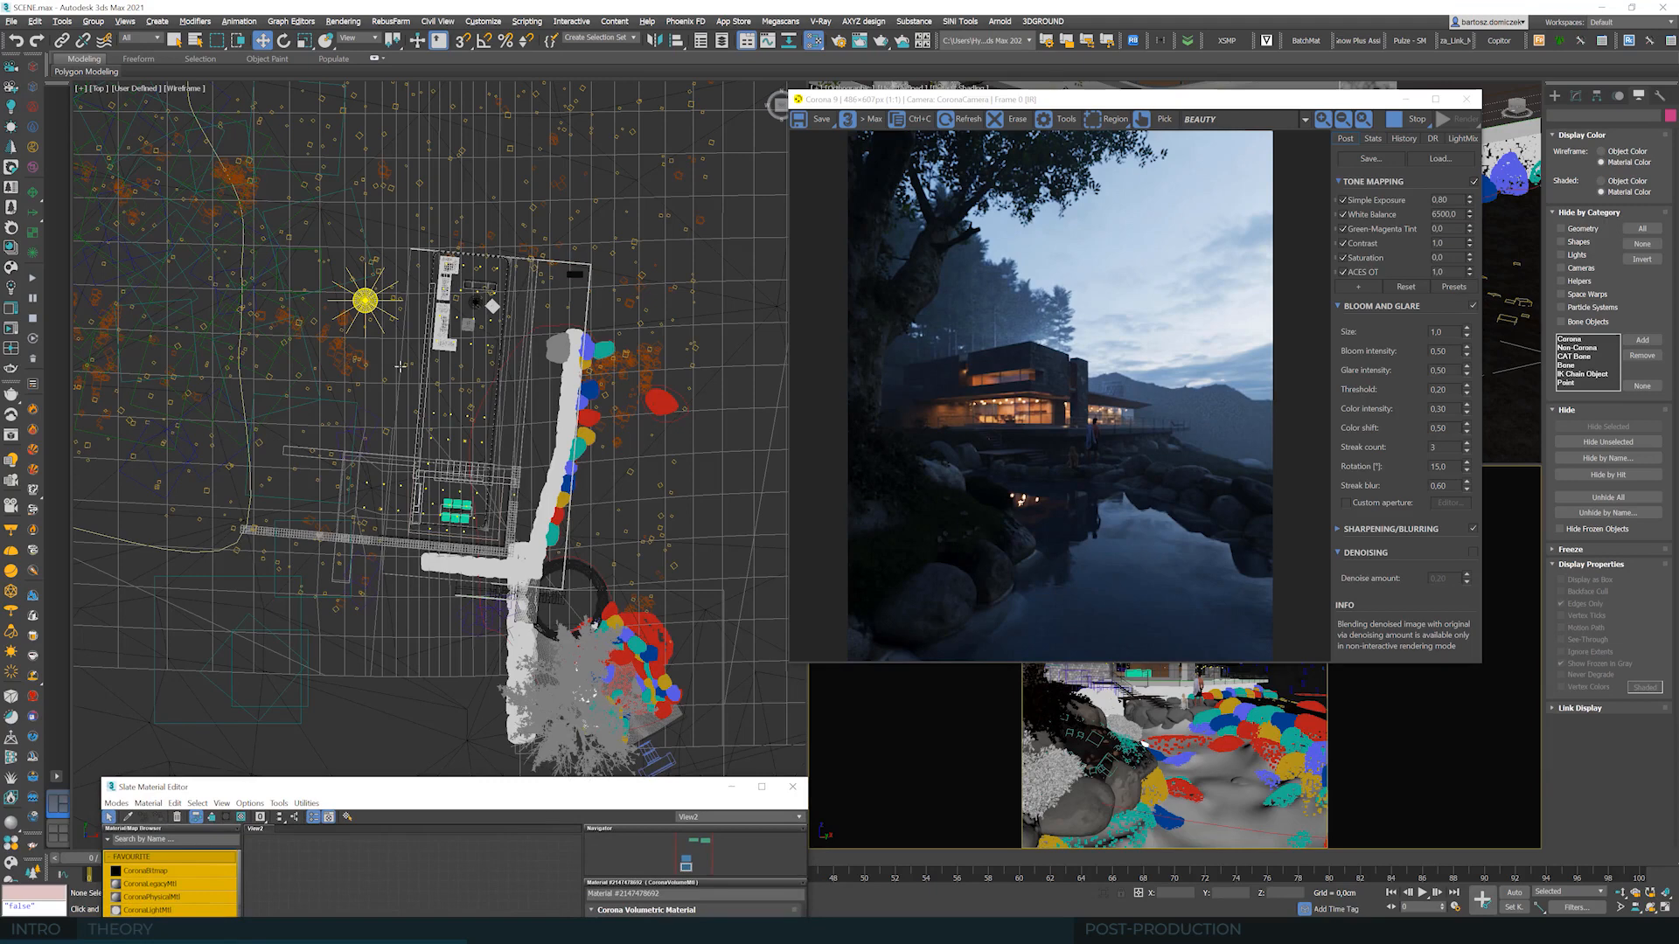
scroll(400, 366, down, 2)
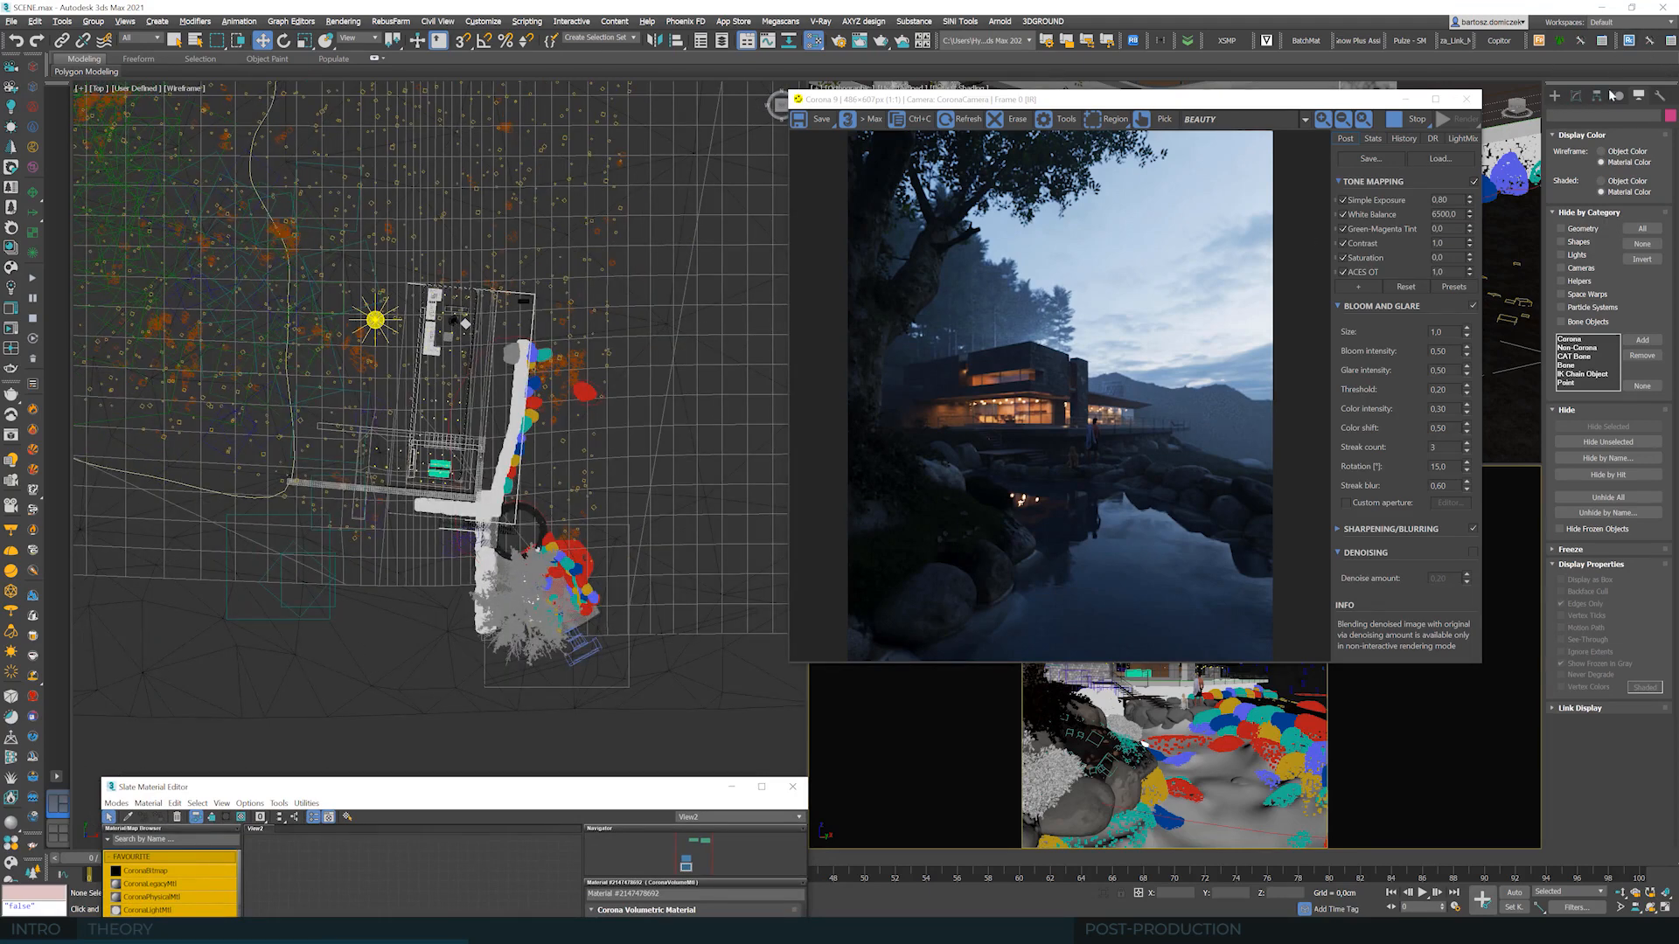
click(1560, 97)
click(1583, 114)
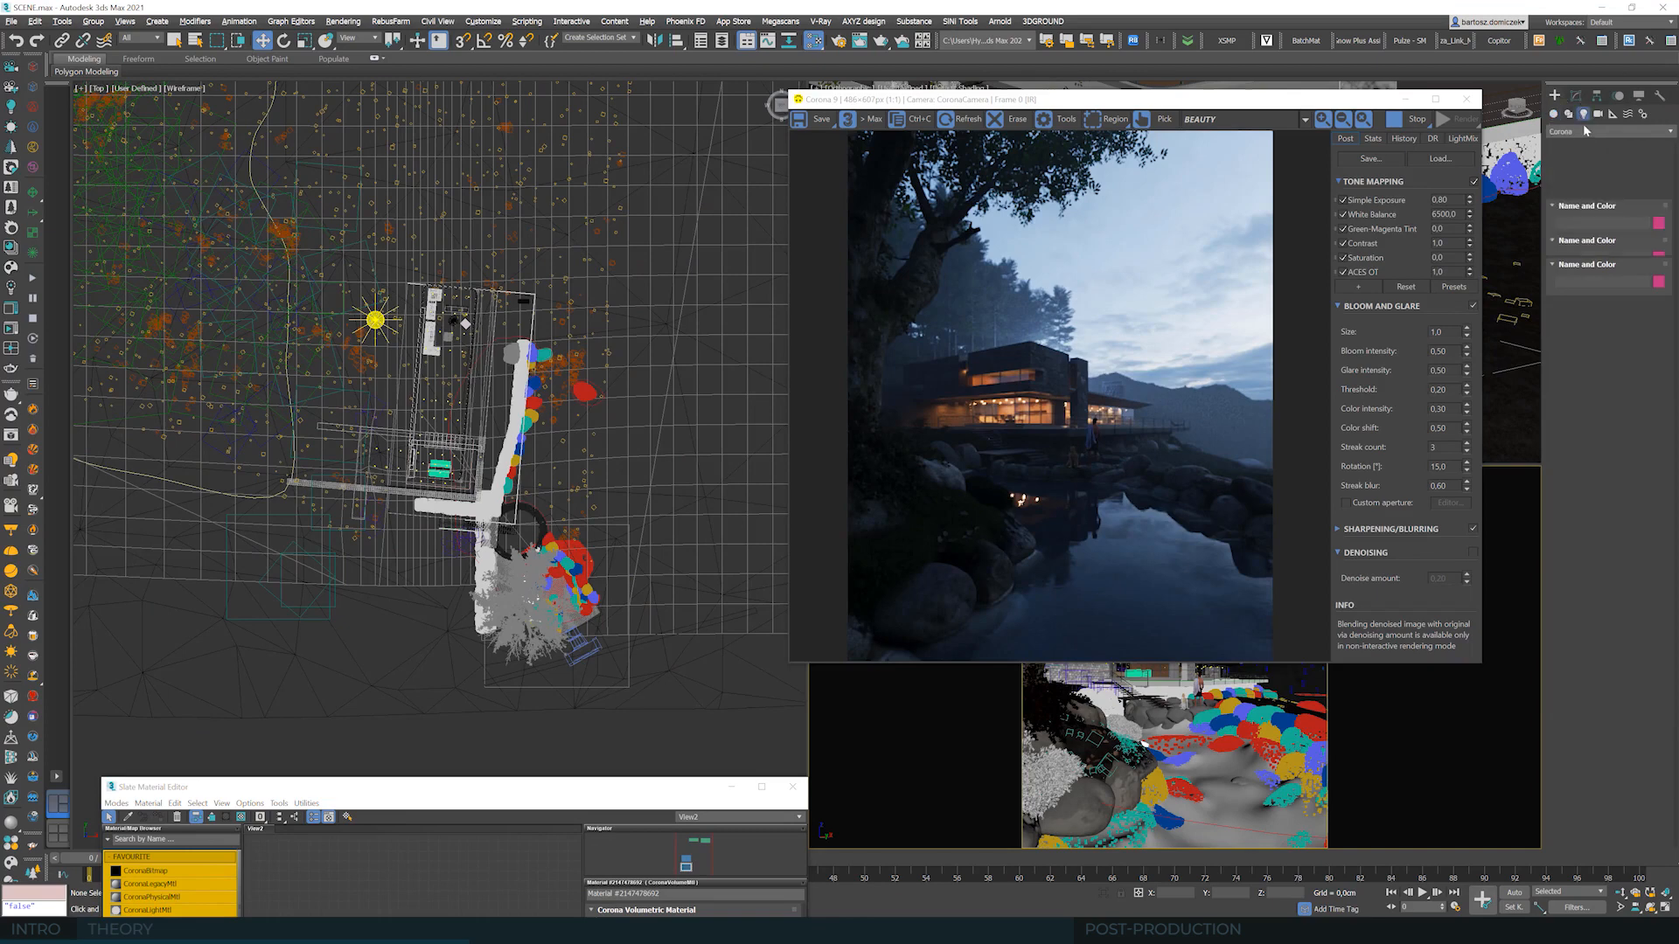
click(1578, 131)
click(1571, 174)
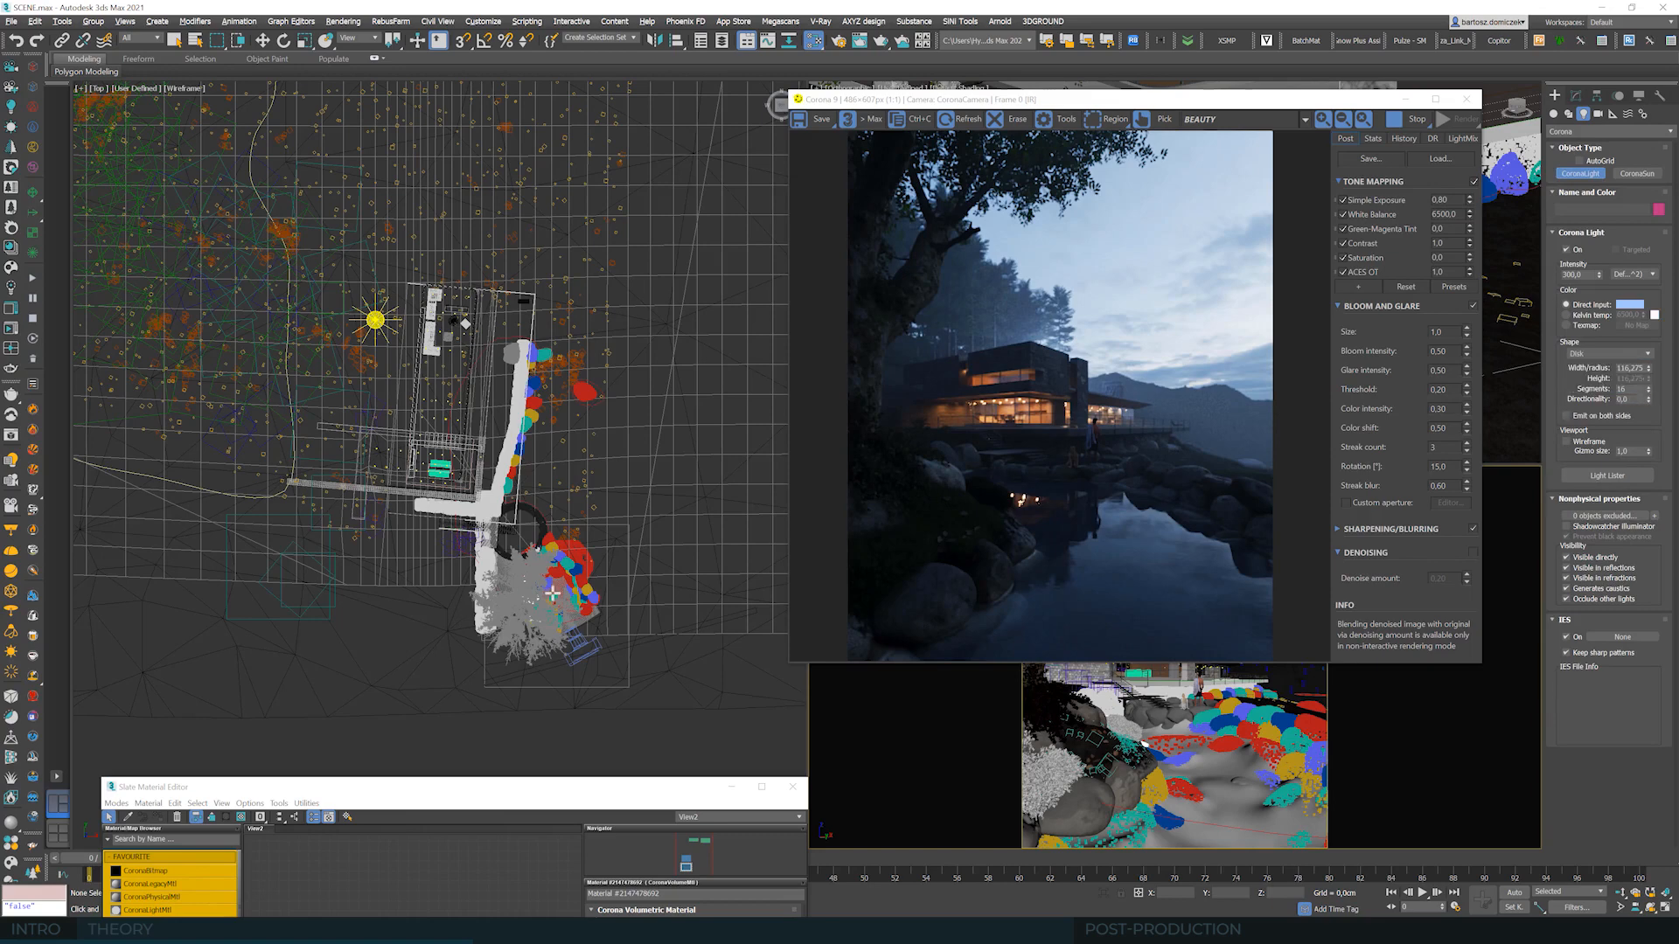
scroll(553, 594, up, 3)
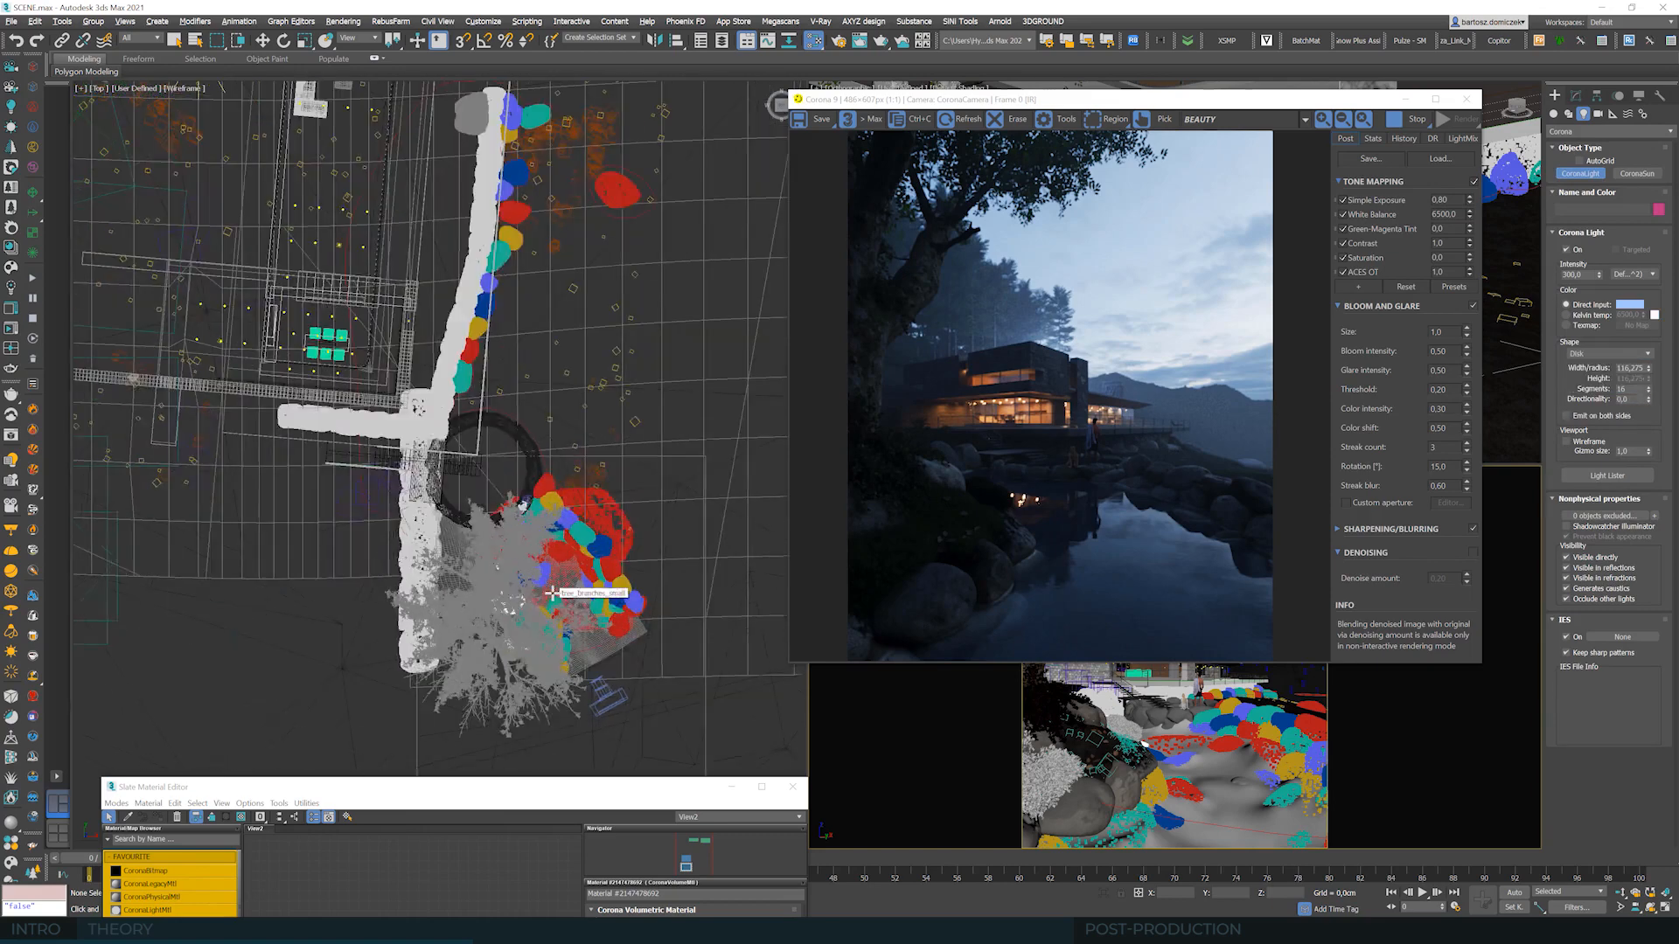
click(464, 487)
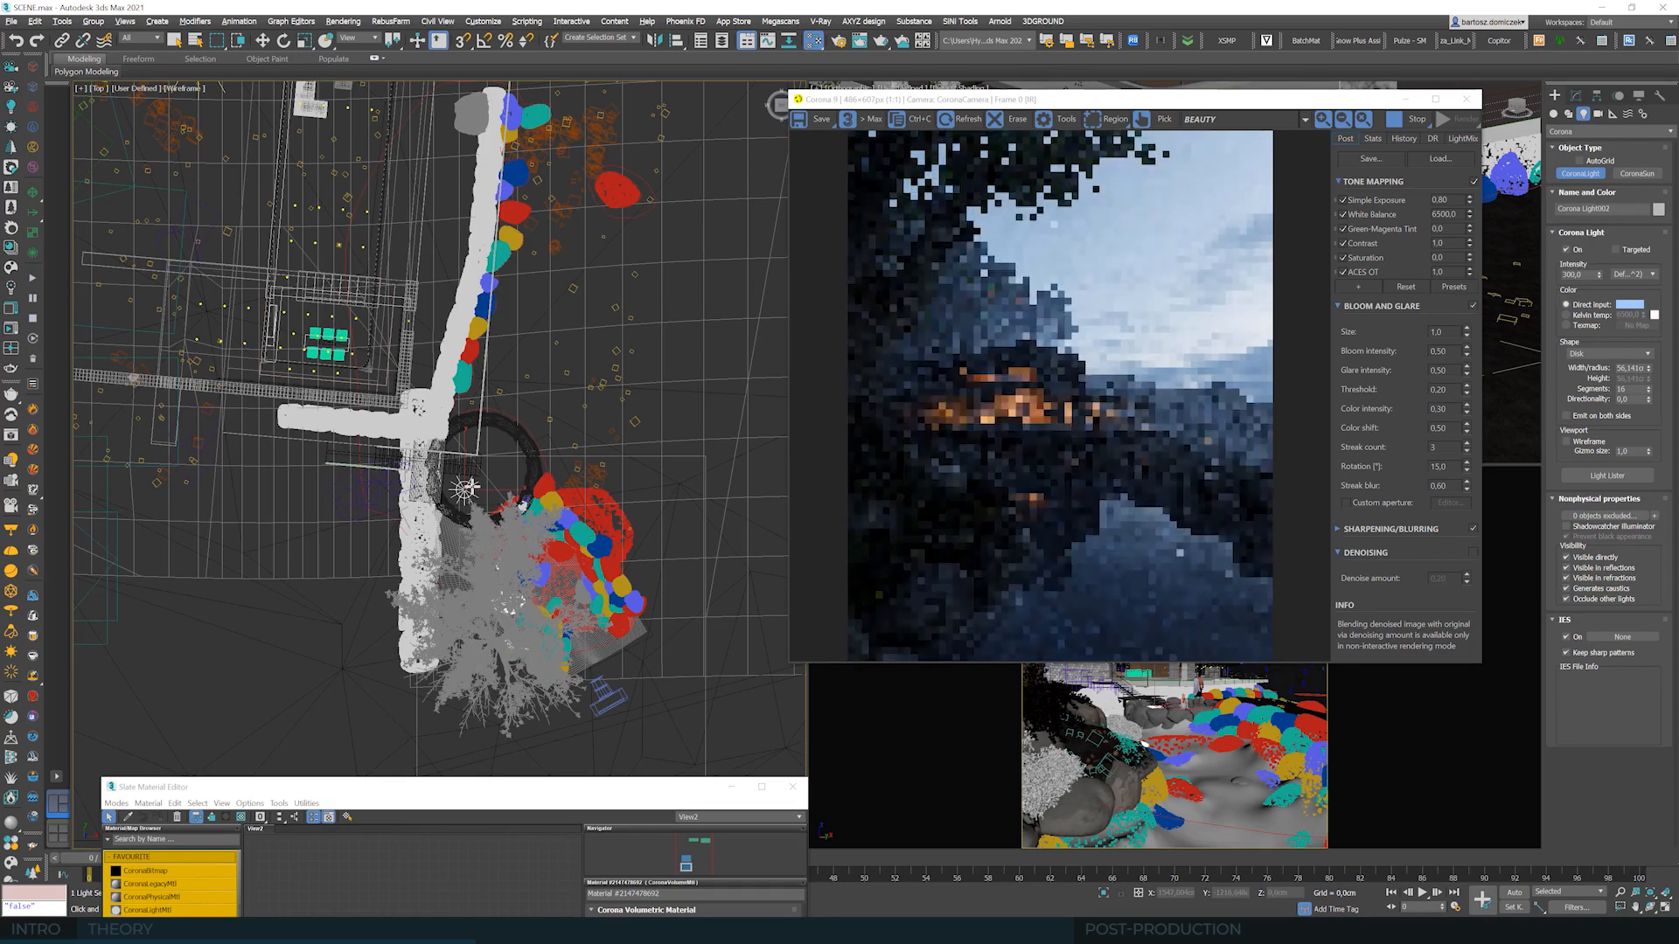
drag(472, 486, 434, 495)
- Turn on angle snapping and rotate the new disk light -90 degrees about the X axis
click(263, 41)
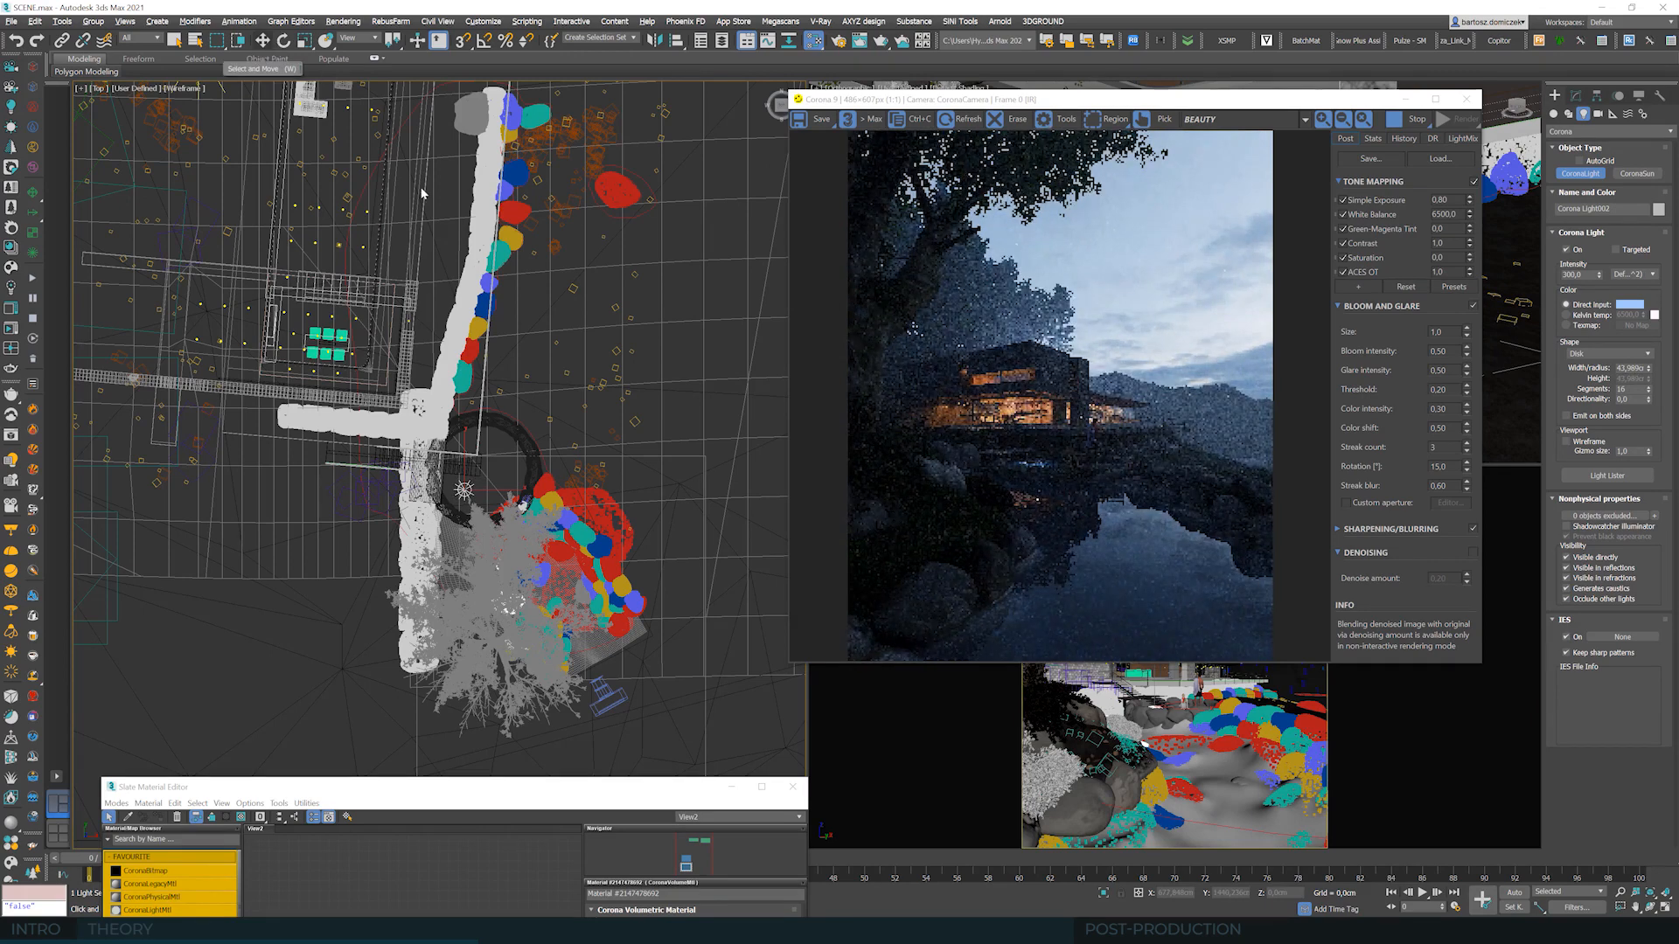
key(e)
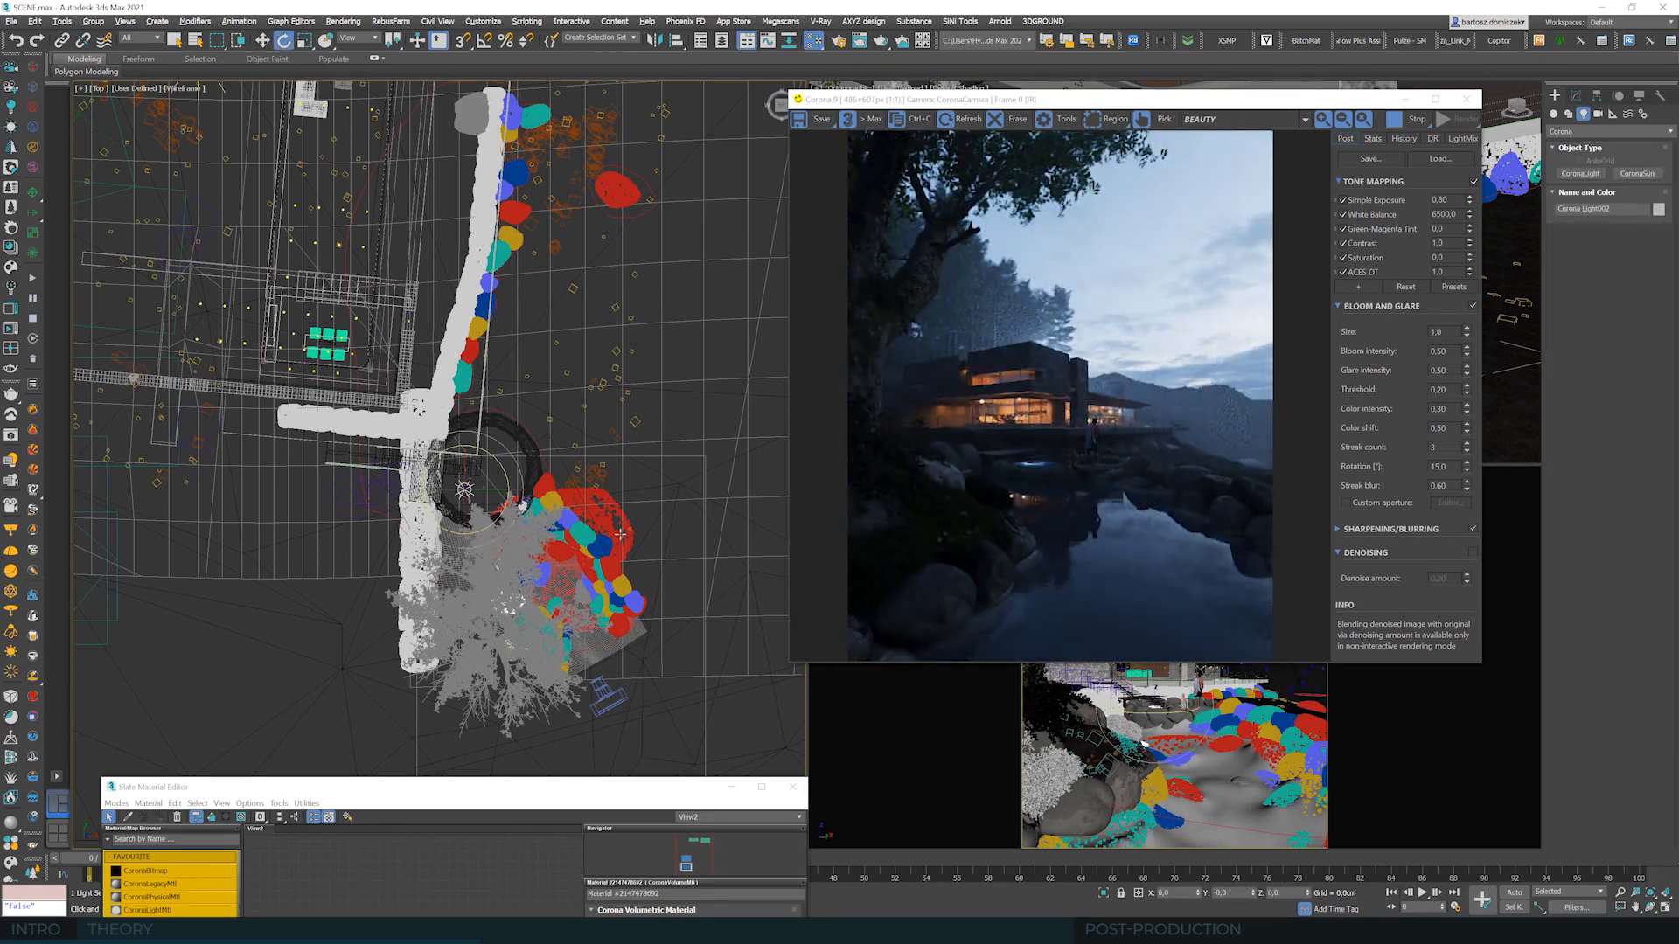
drag(463, 469, 486, 385)
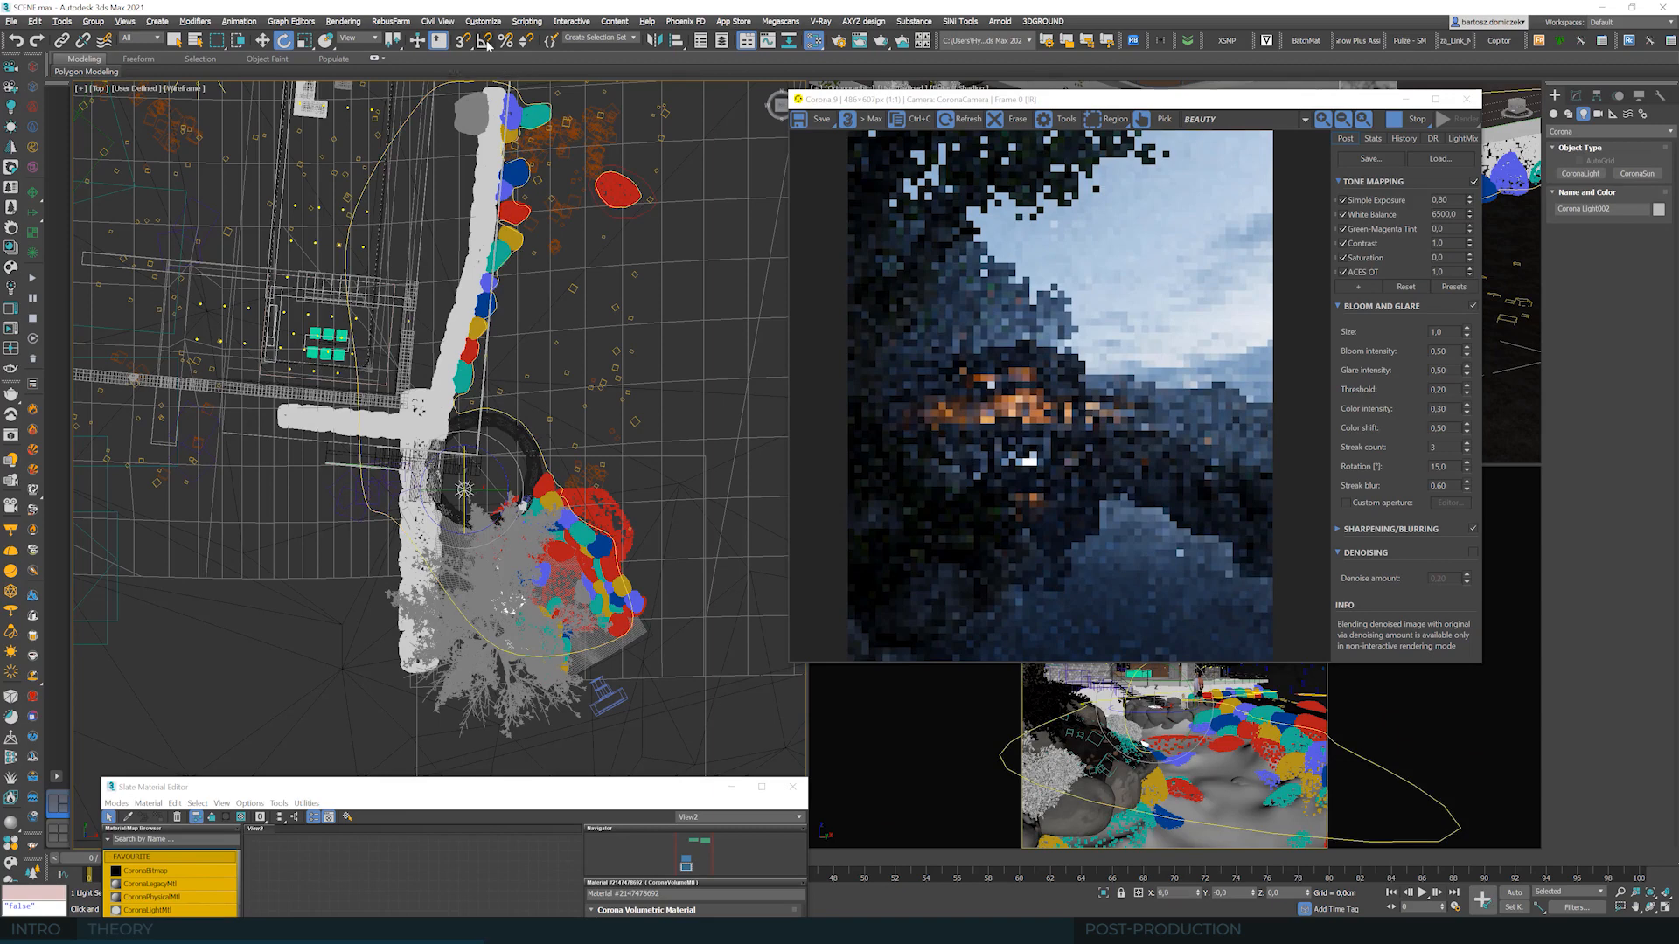
click(483, 40)
drag(463, 479, 468, 426)
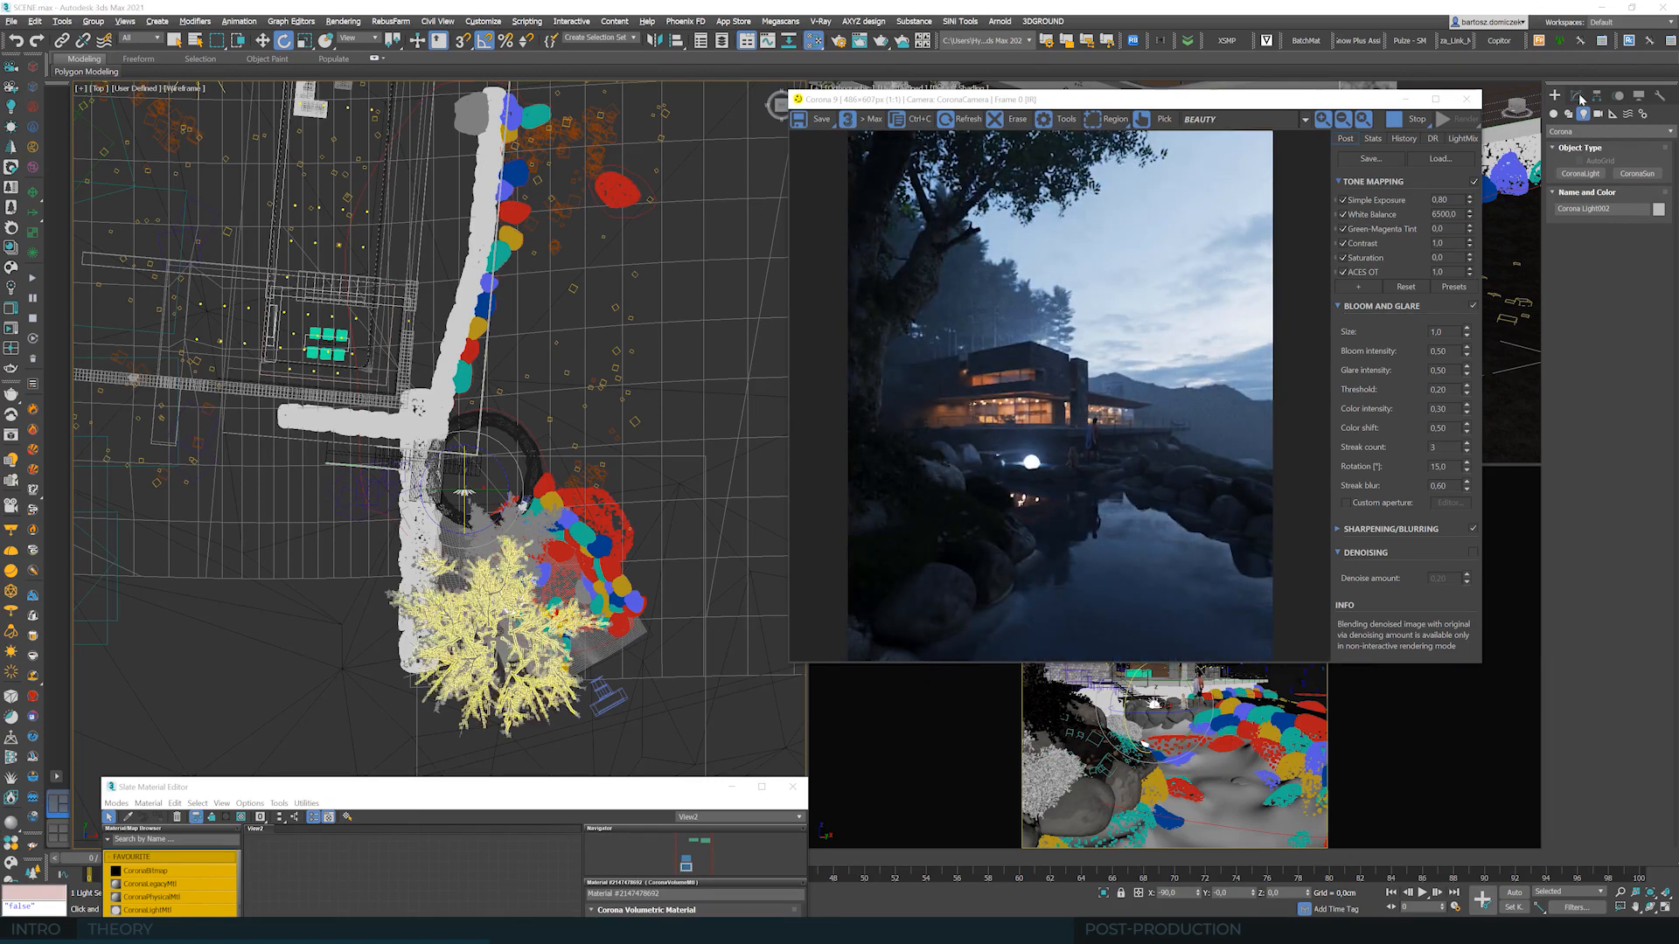
- Set the new disk light's radius to 46 cm
click(1577, 93)
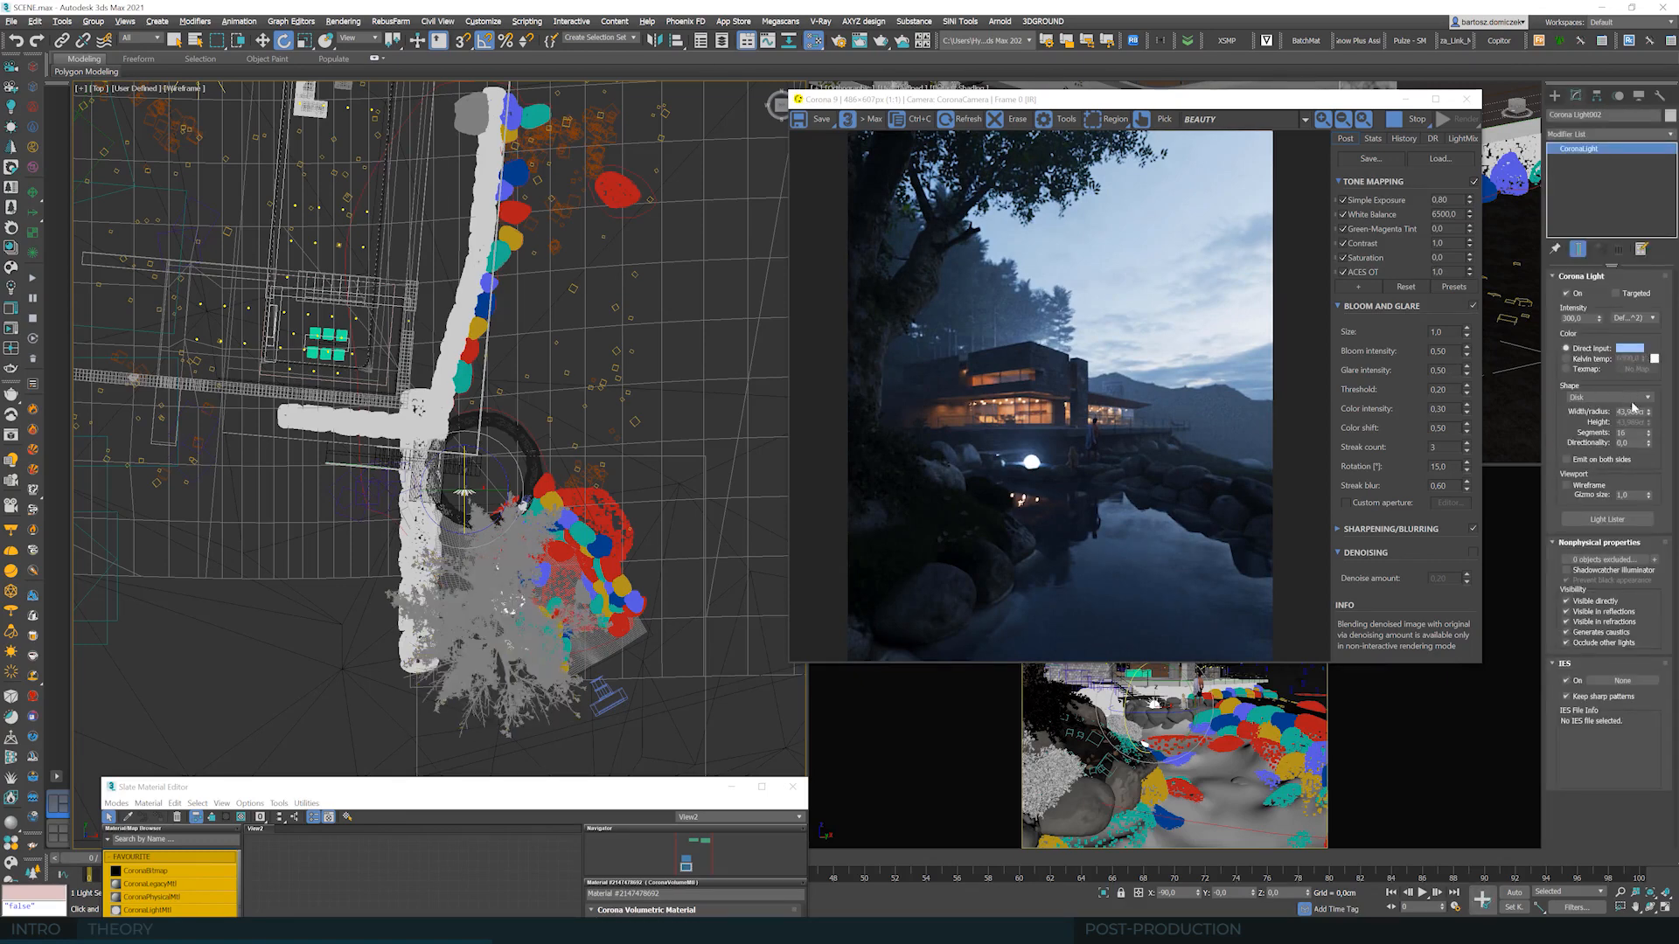
double_click(1630, 411)
text(46)
key(Tab)
- Switch the disk light's colour to a Kelvin temperature of 3500 and set its directionality to 0.4
click(1589, 363)
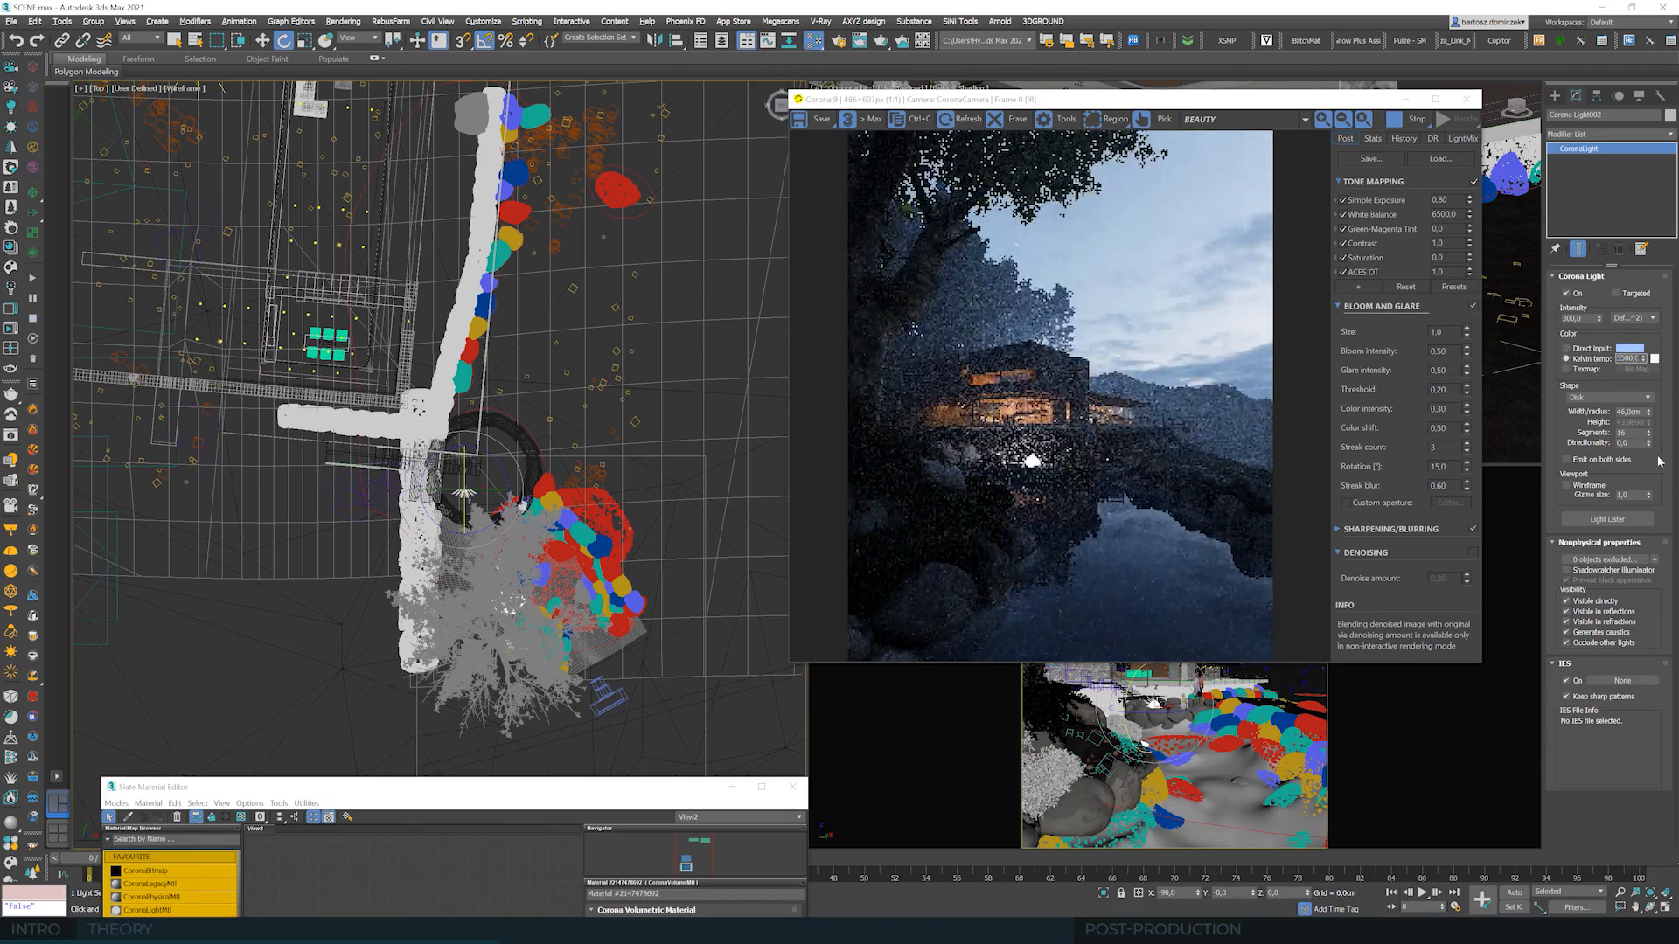
text(3500)
key(Return)
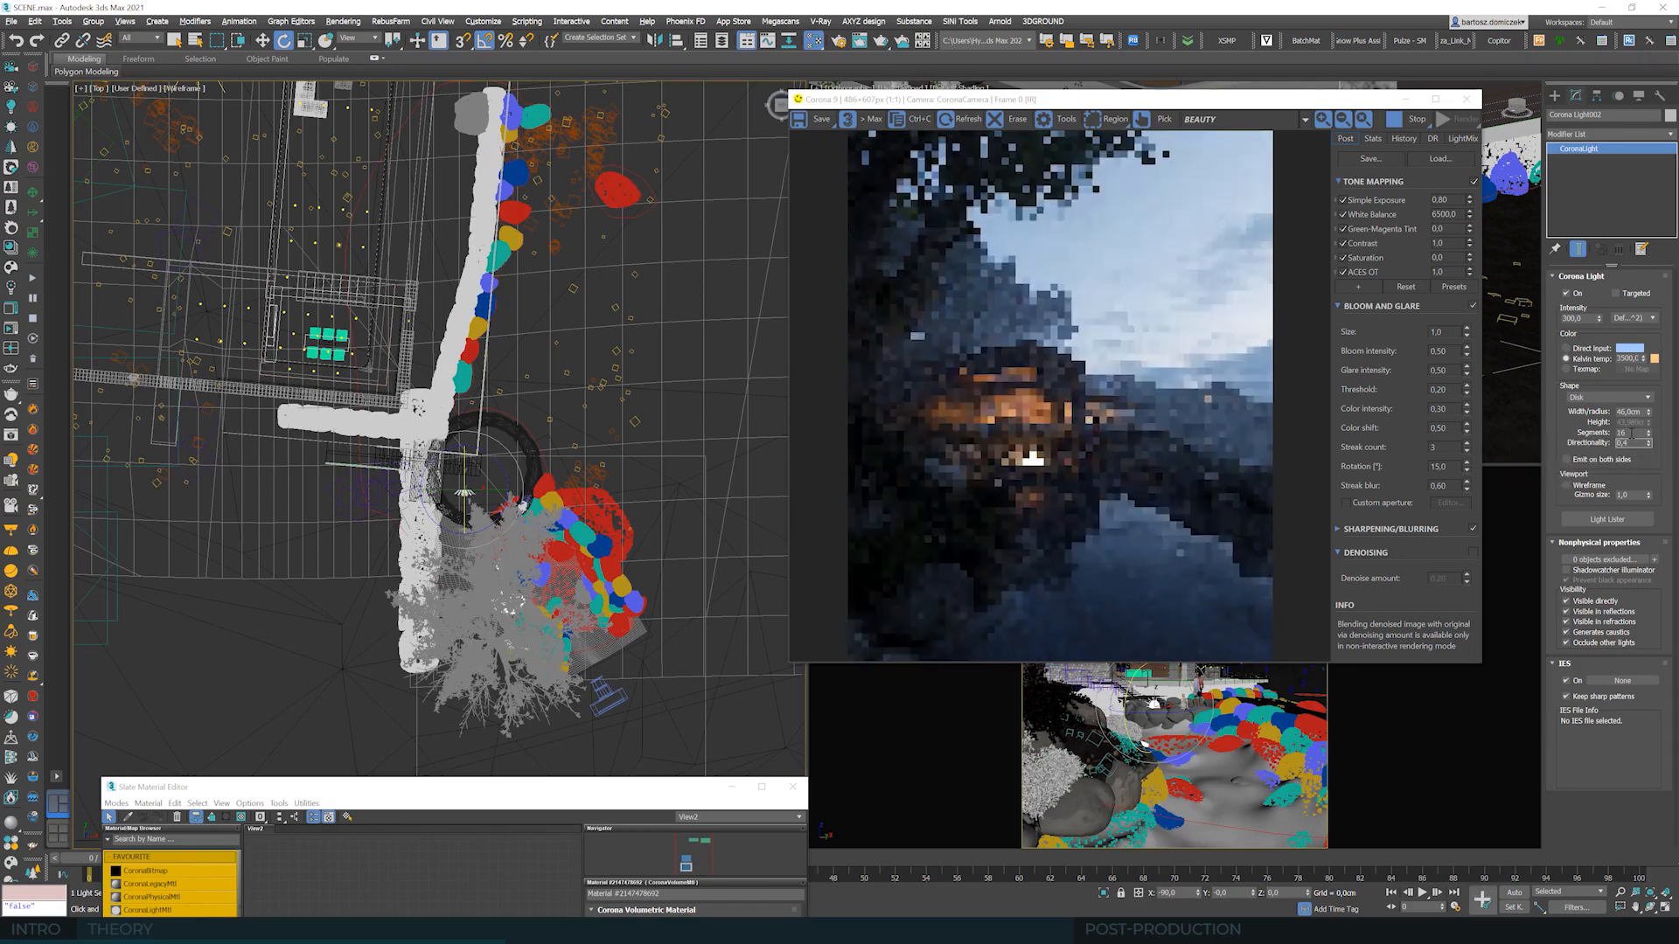
click(1636, 432)
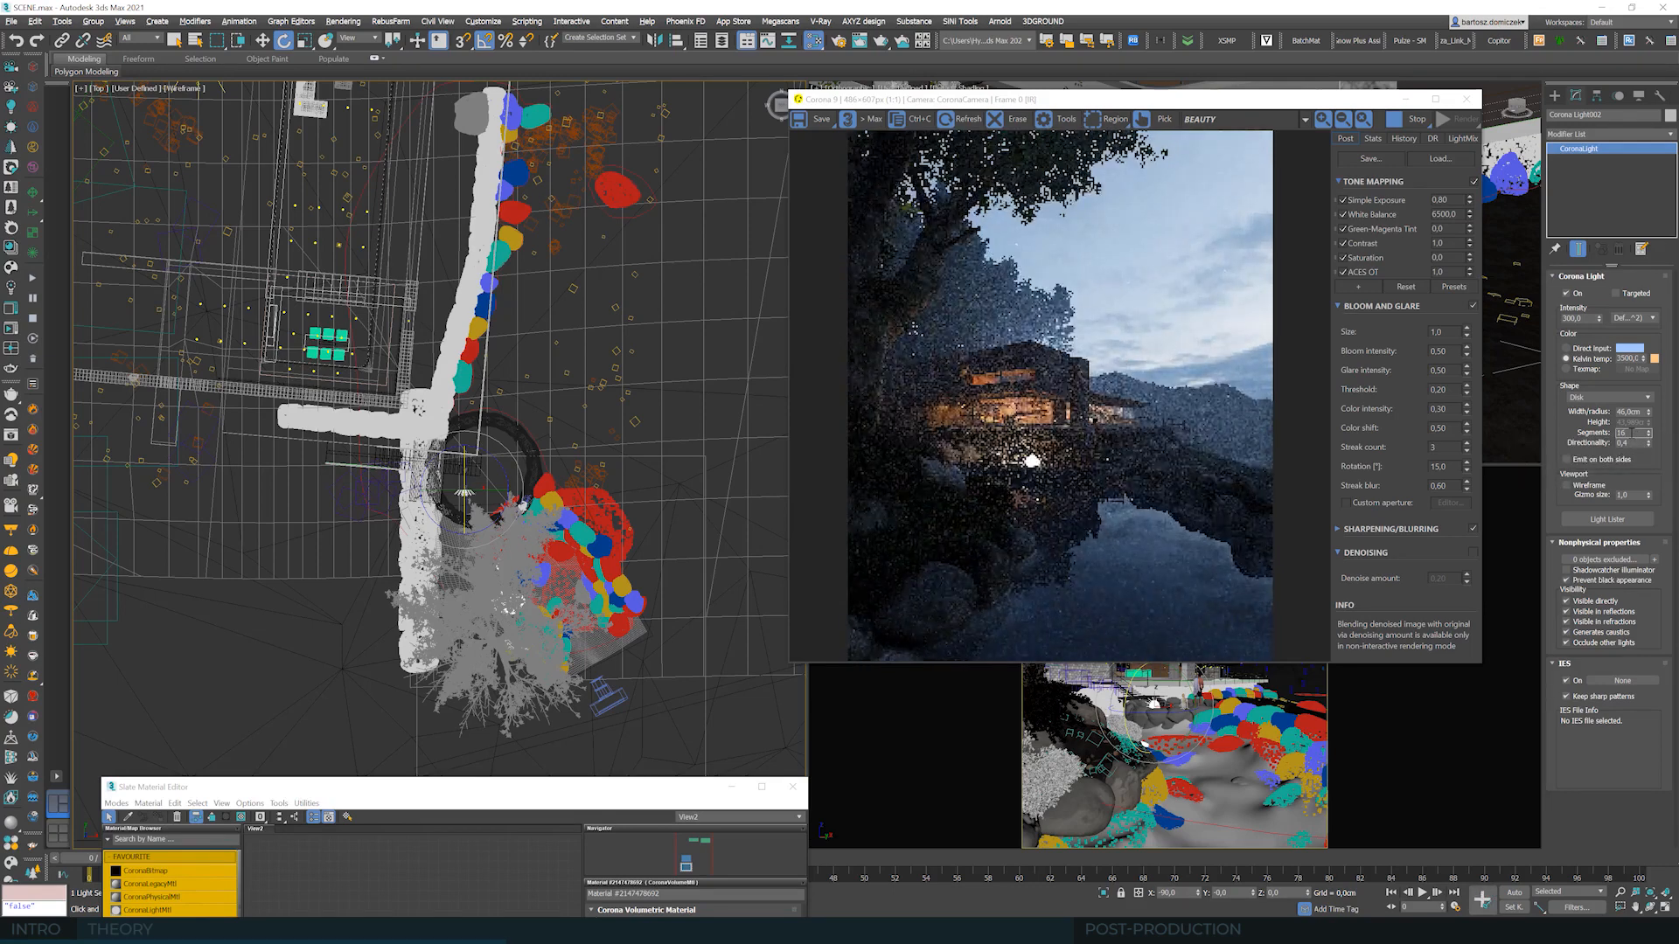
- Raise the disk light about 70 cm above the ground in the camera view
click(262, 40)
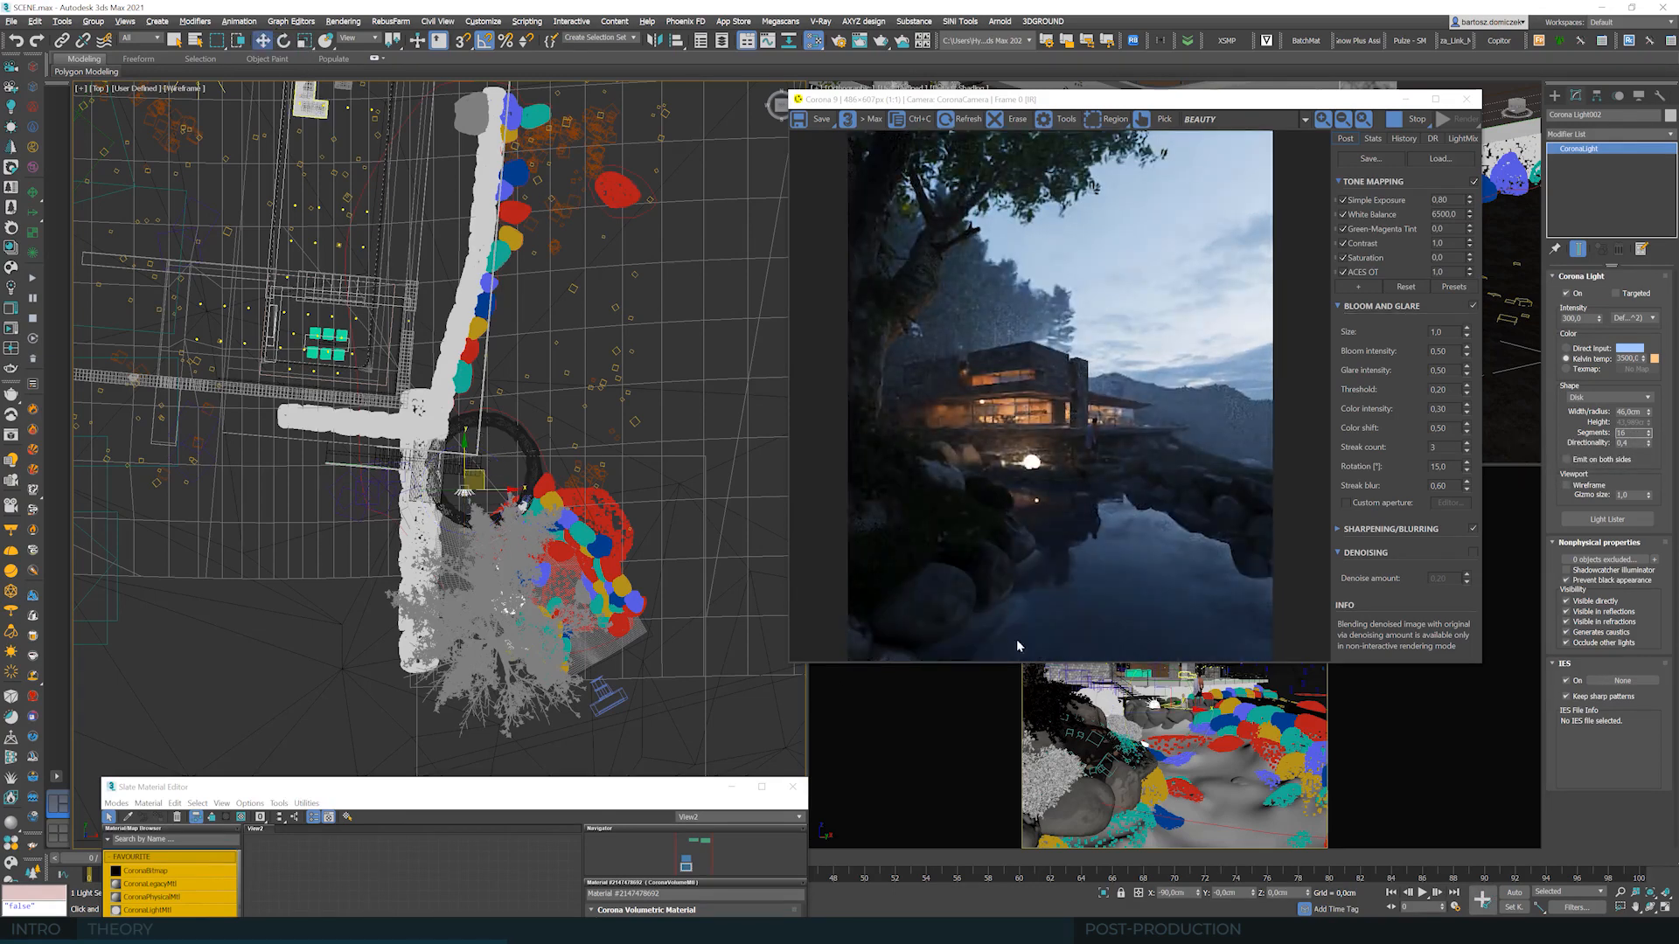
drag(1205, 93, 896, 91)
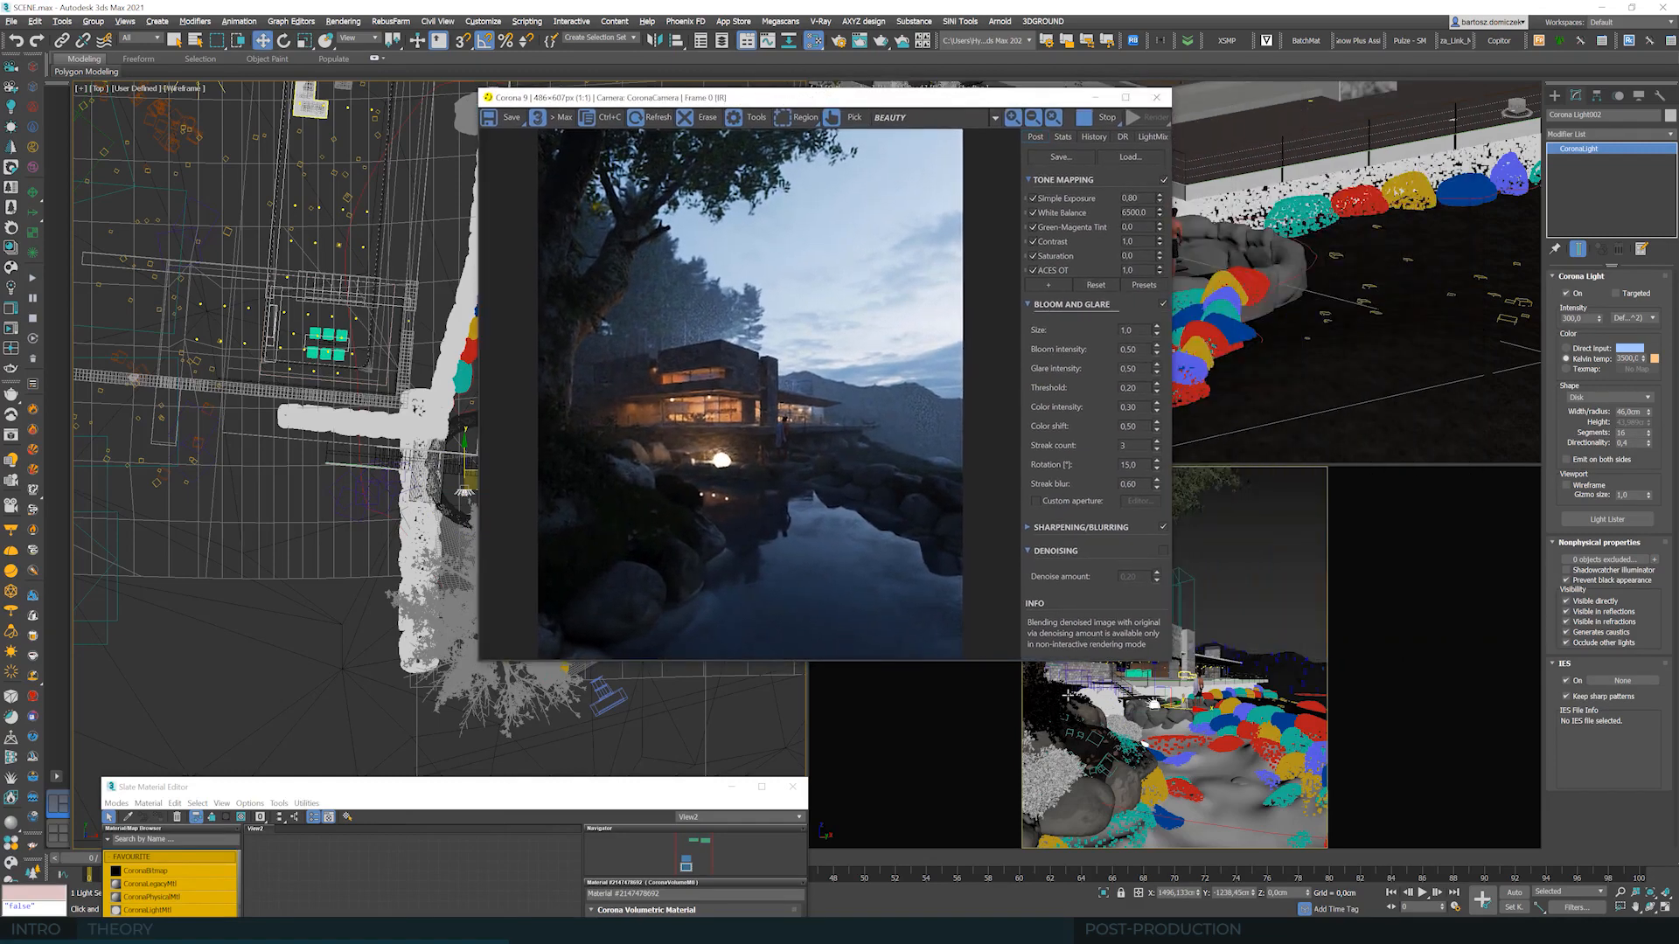
drag(1154, 679, 1156, 667)
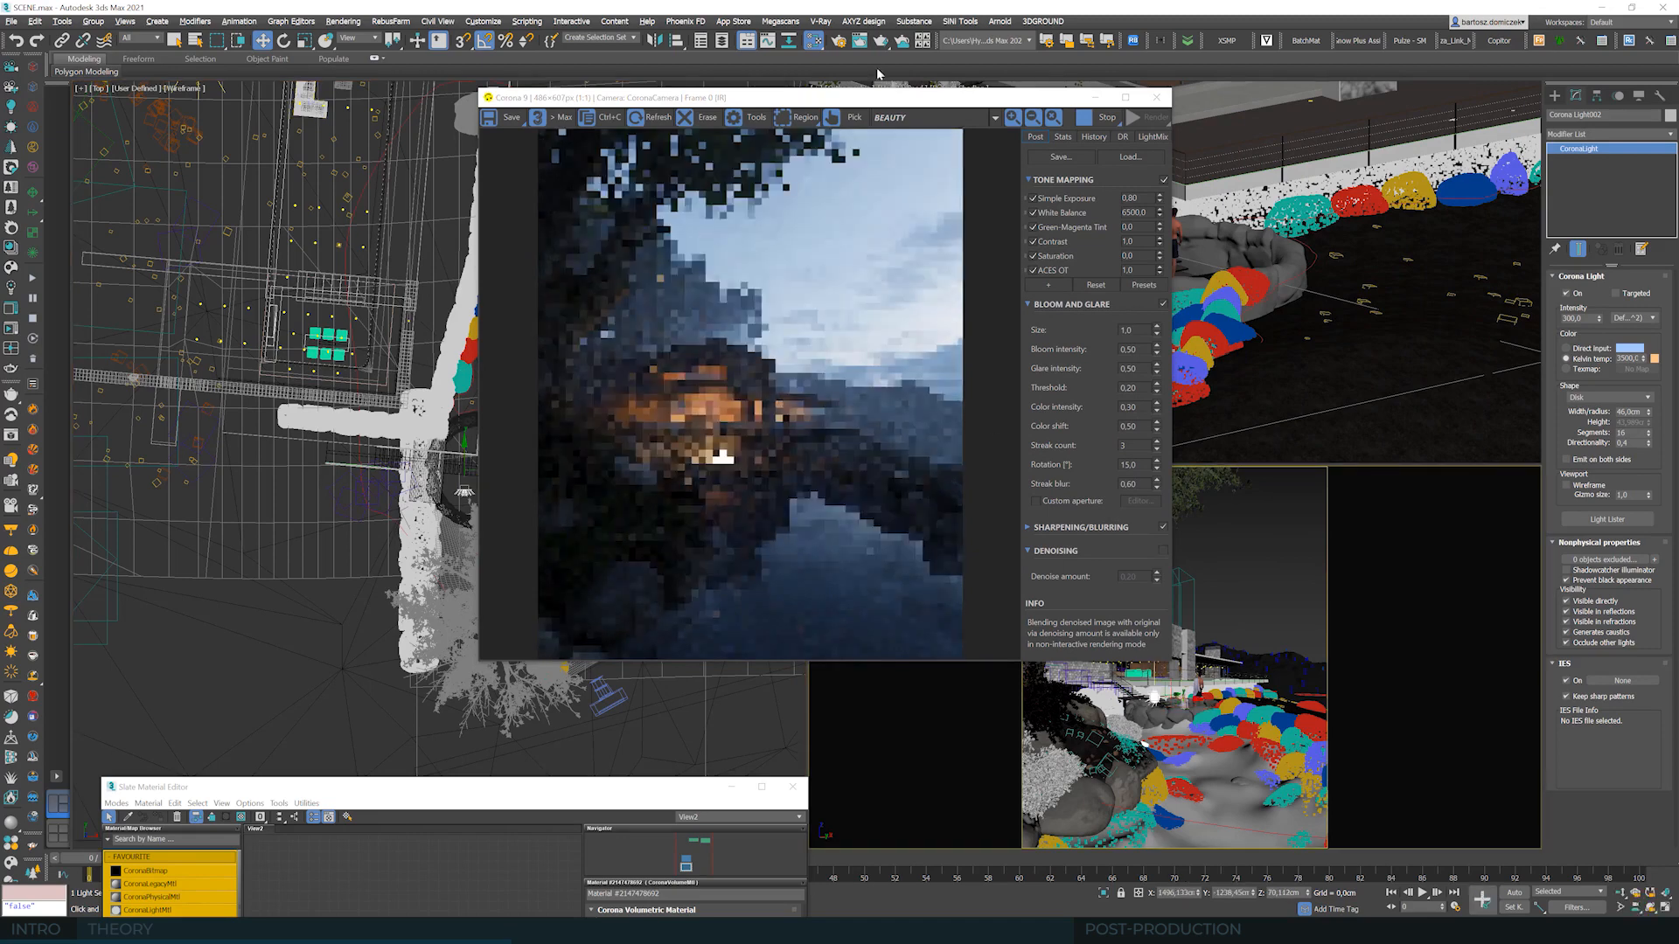
- Move the disk light from the circular ring to beside the large foreground tree in the top view
drag(922, 98, 1319, 104)
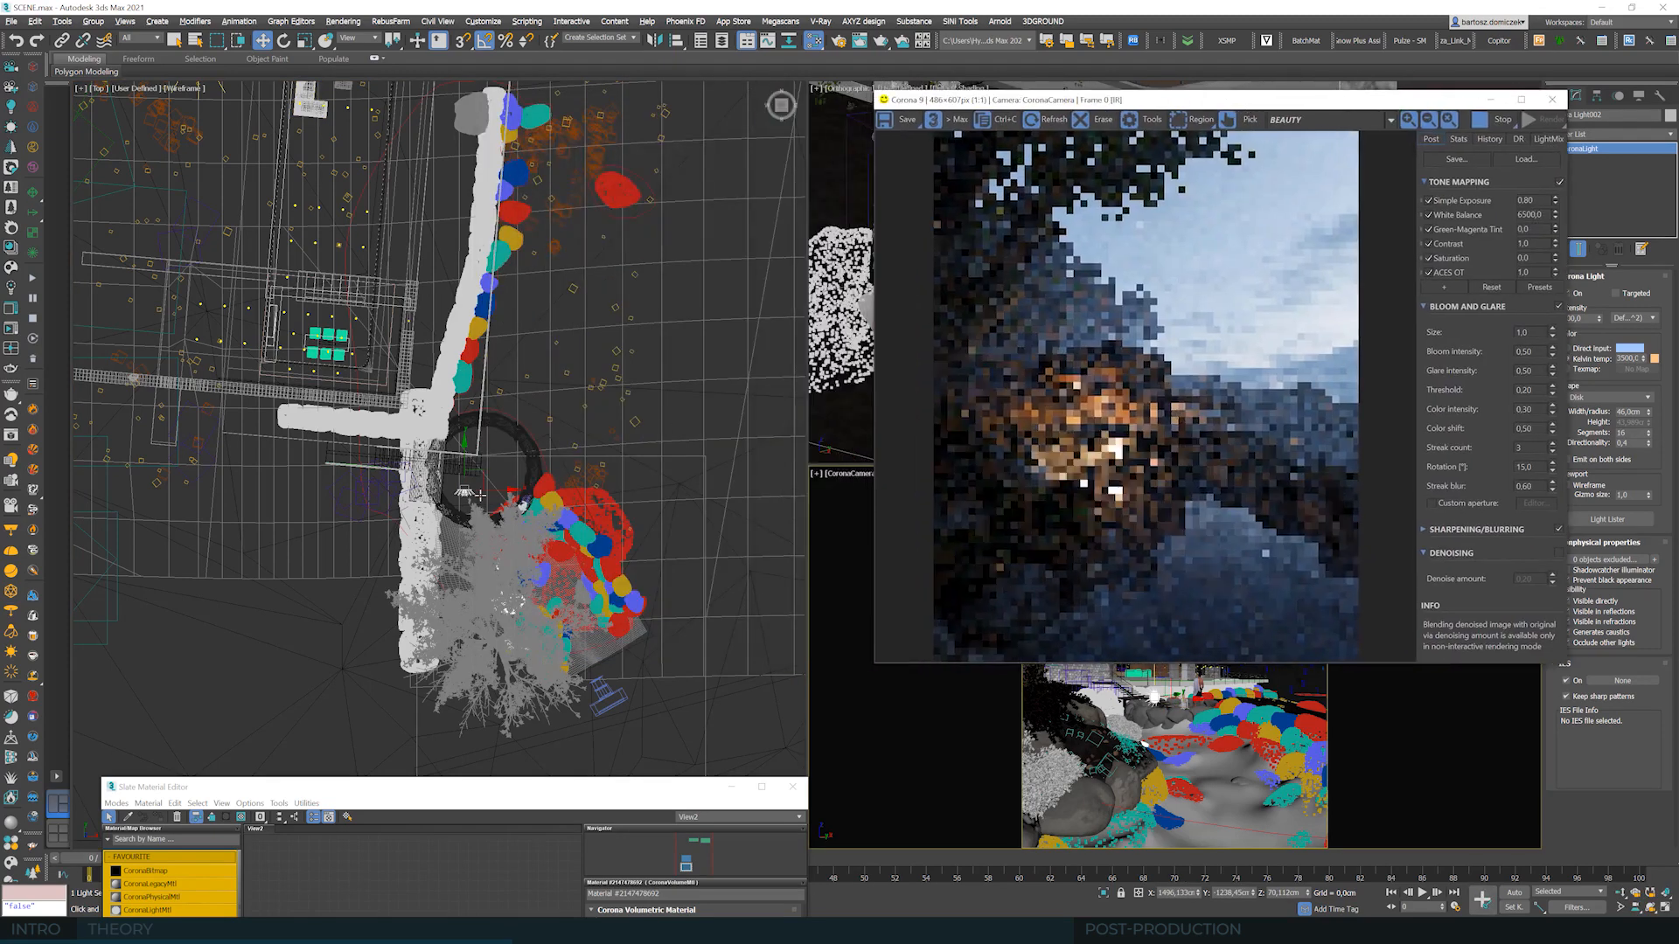
middle_drag(472, 492, 472, 463)
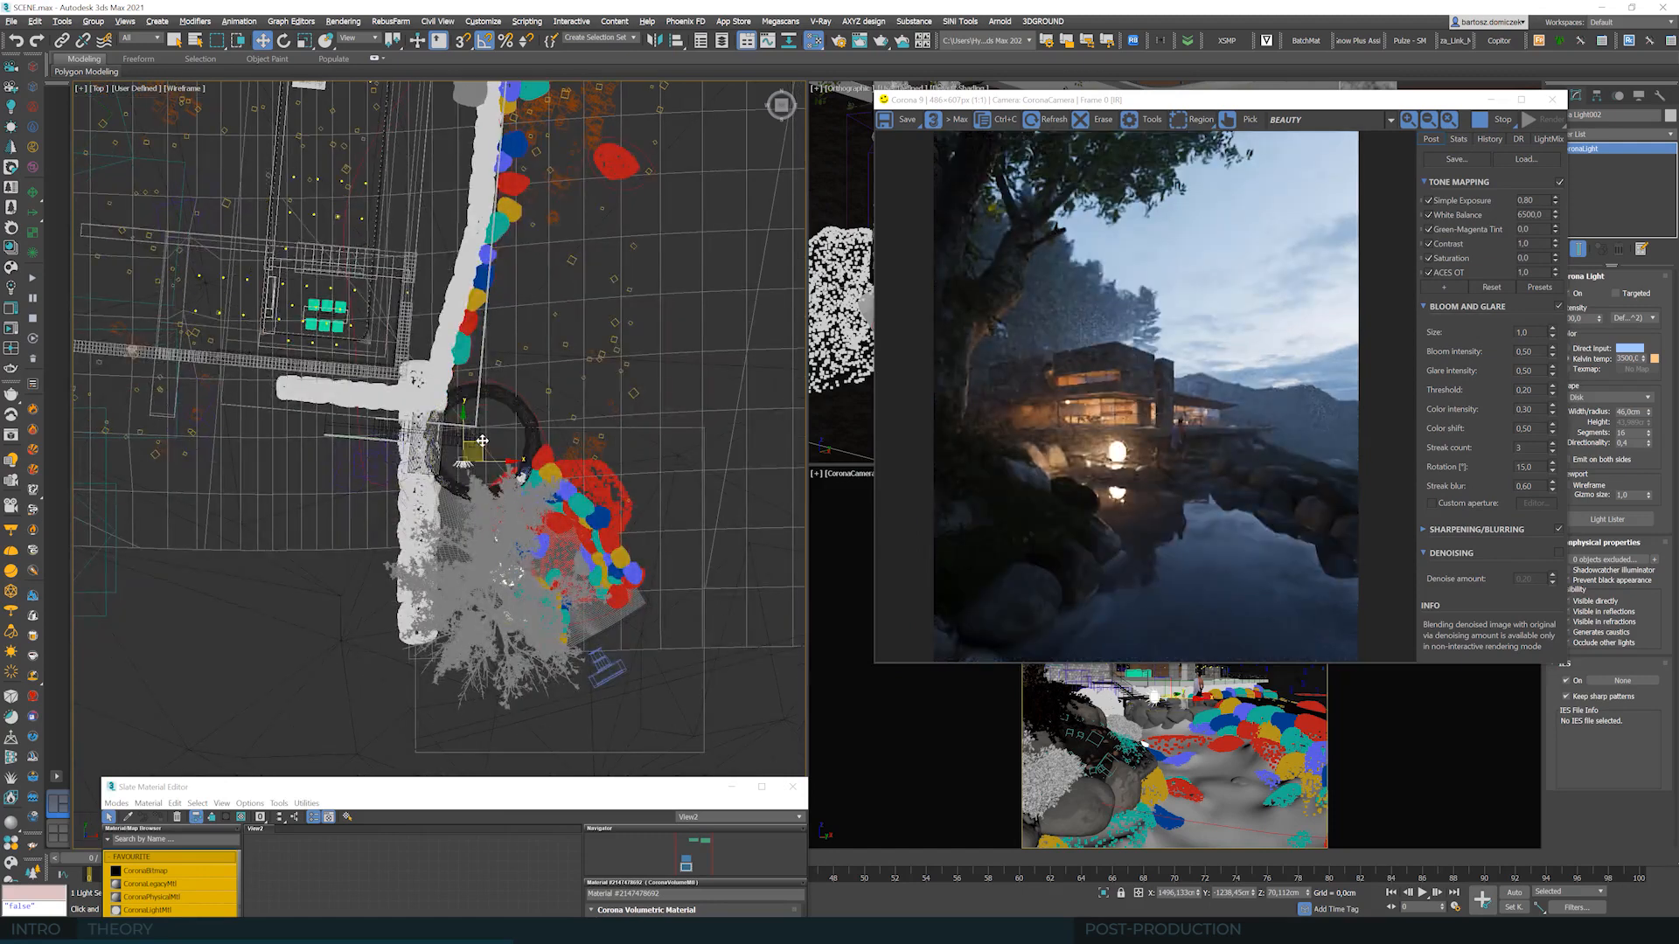
drag(486, 453, 473, 539)
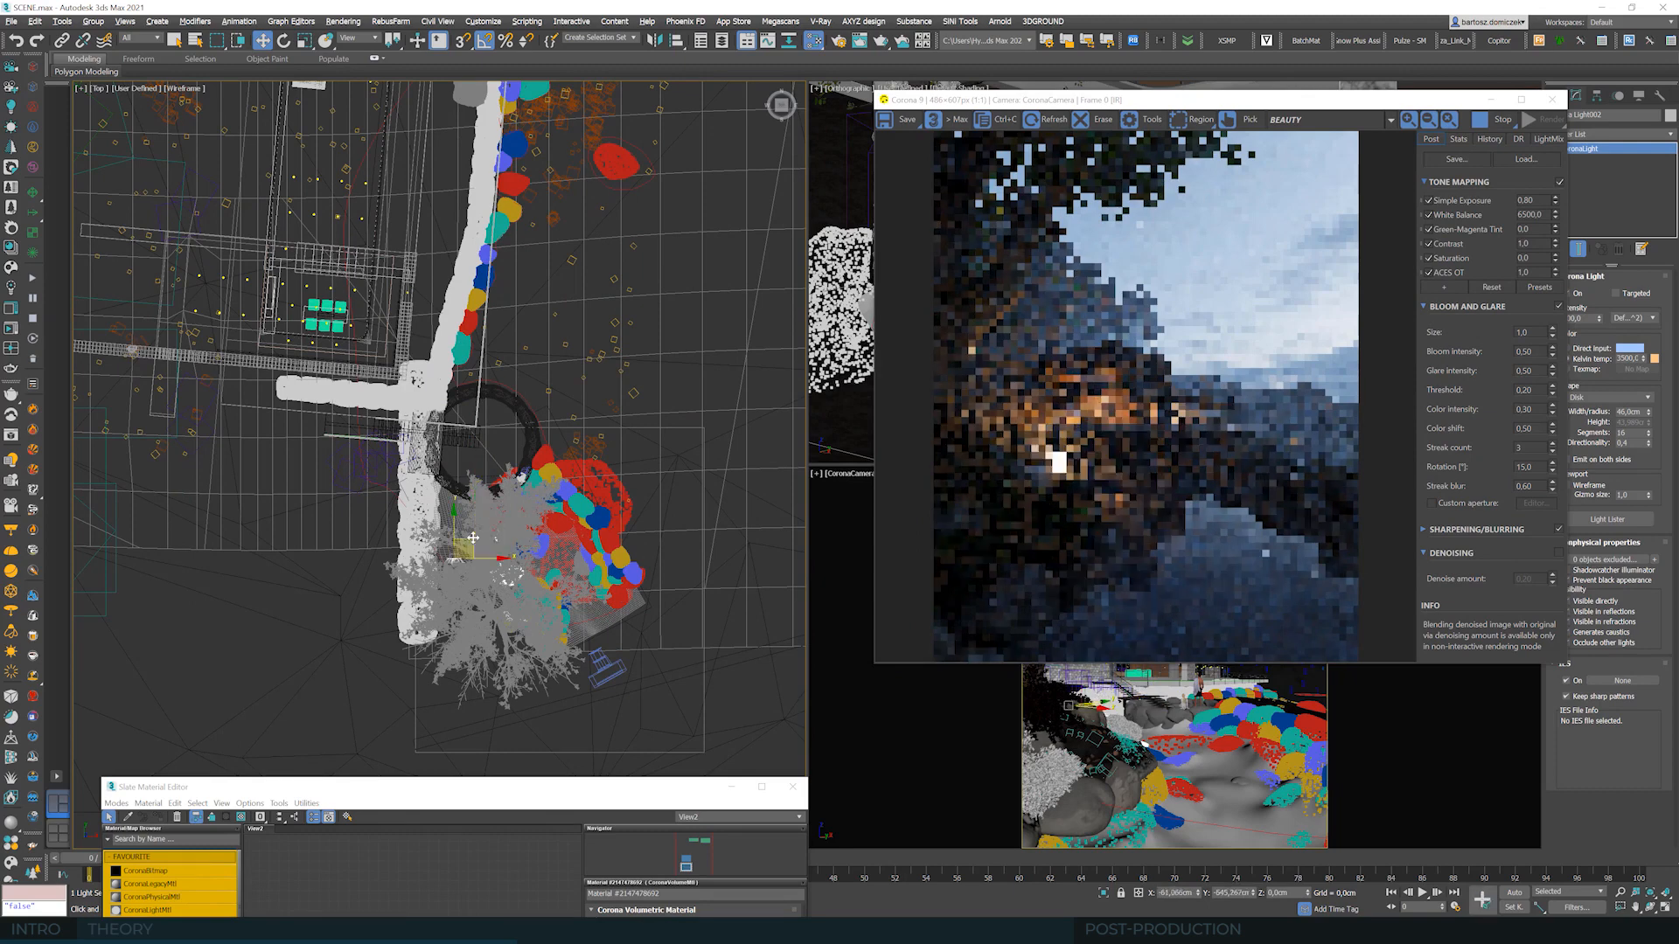
- Make the disk light targeted and restrict object selection to lights
drag(1365, 109, 1151, 138)
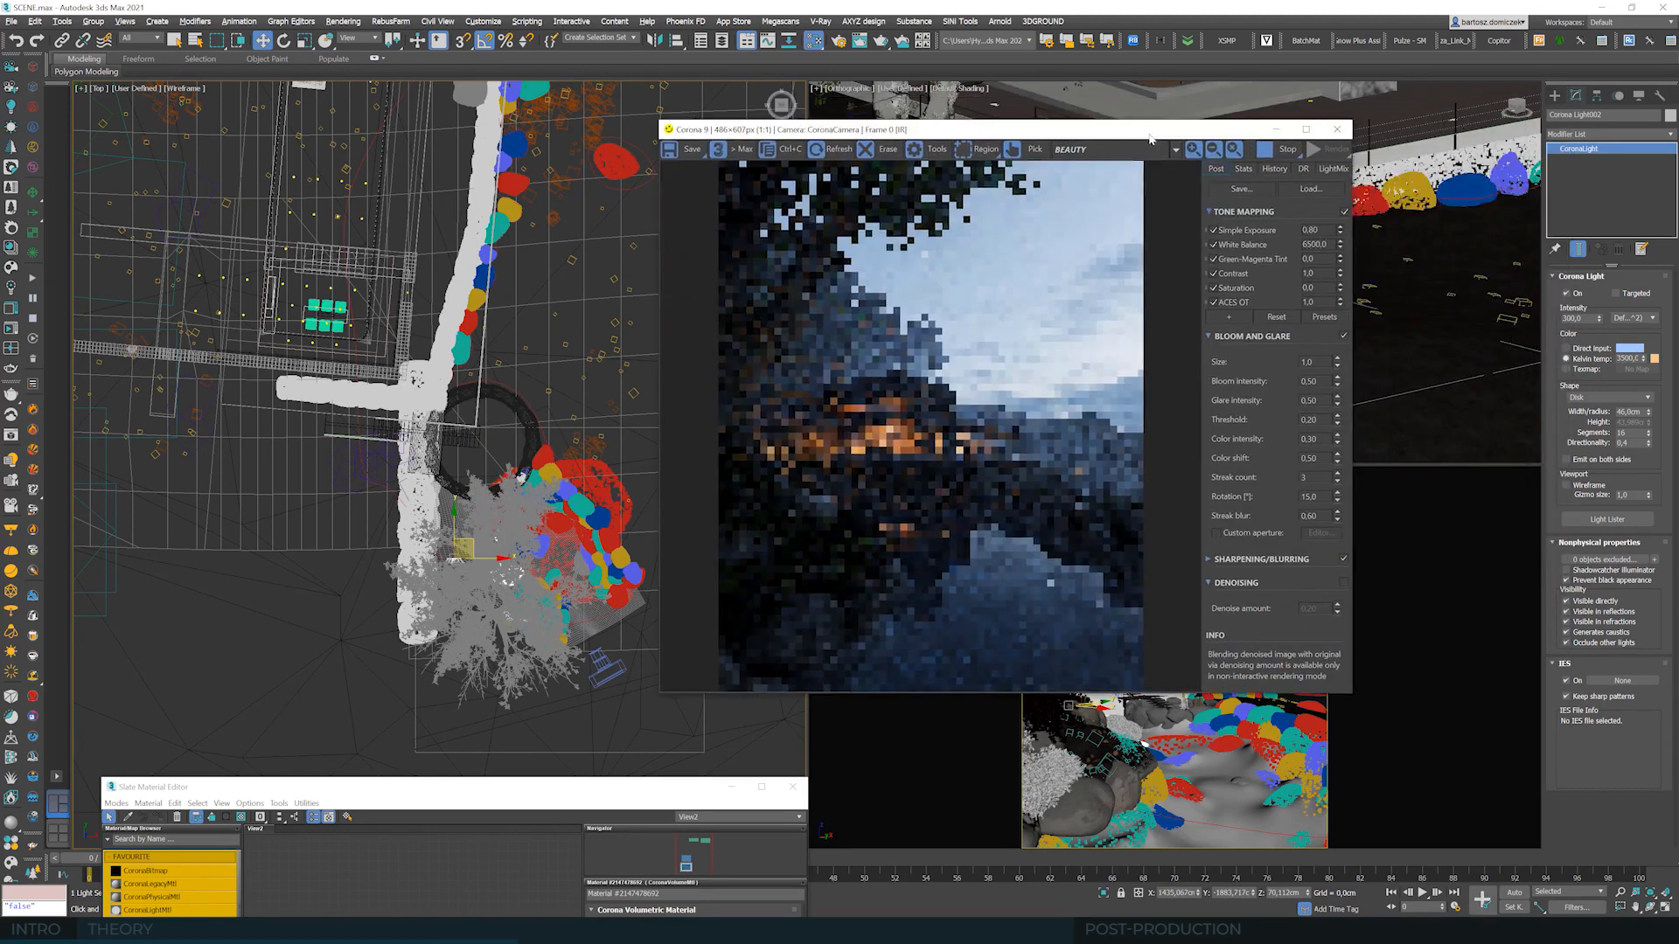
click(1616, 293)
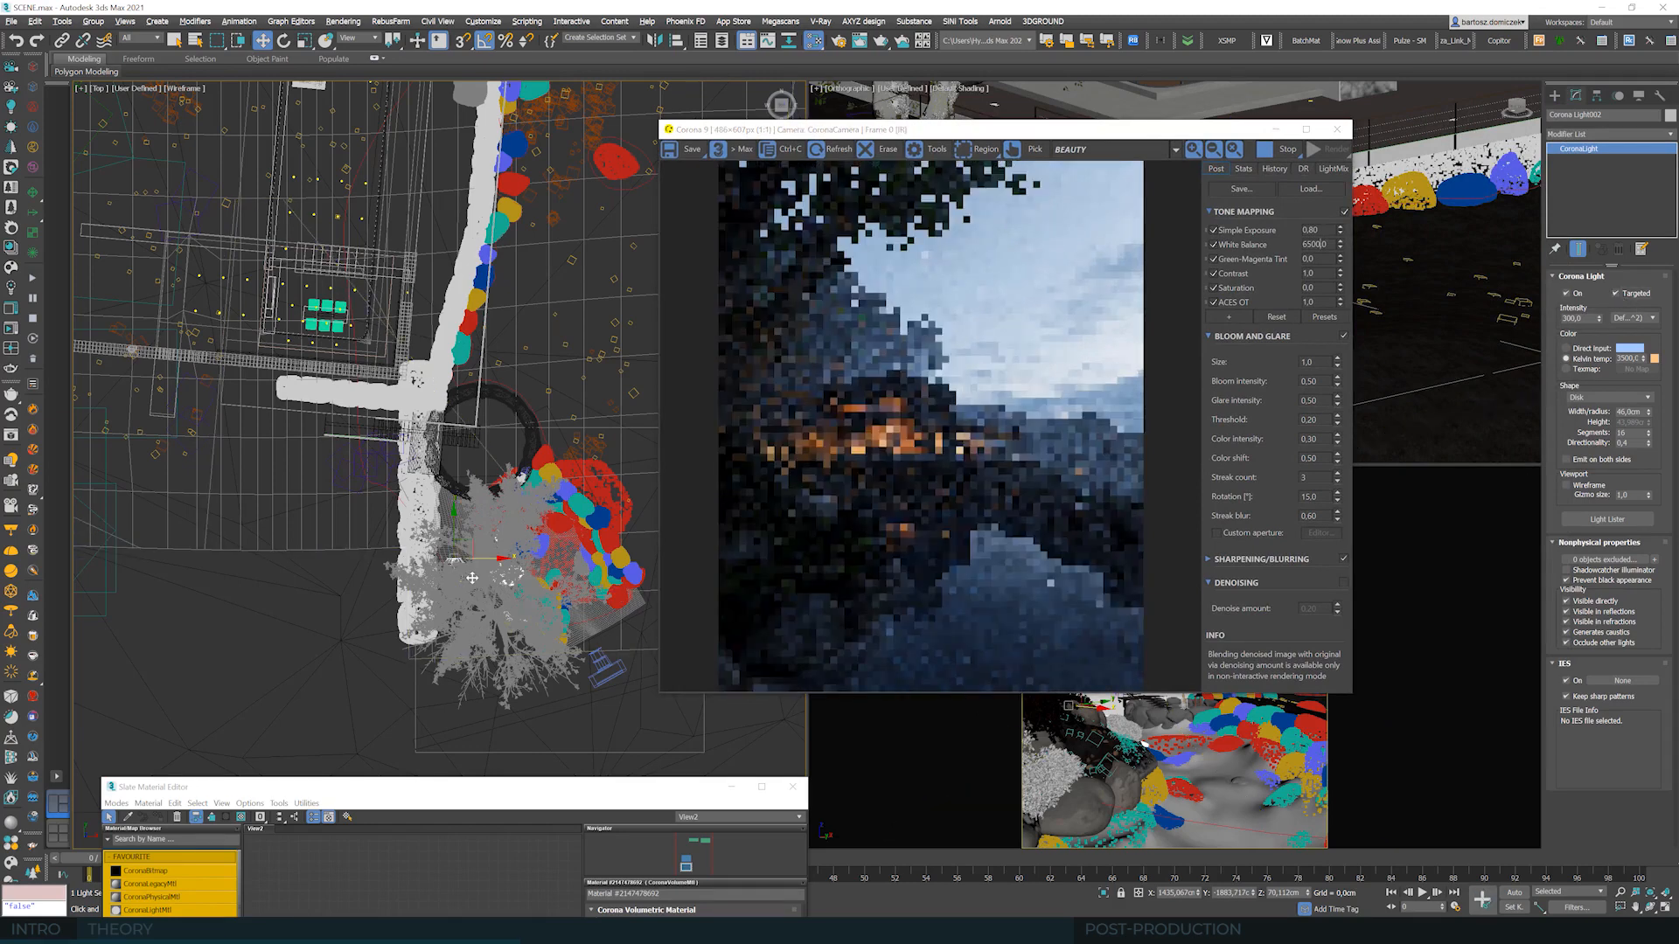
scroll(472, 578, up, 5)
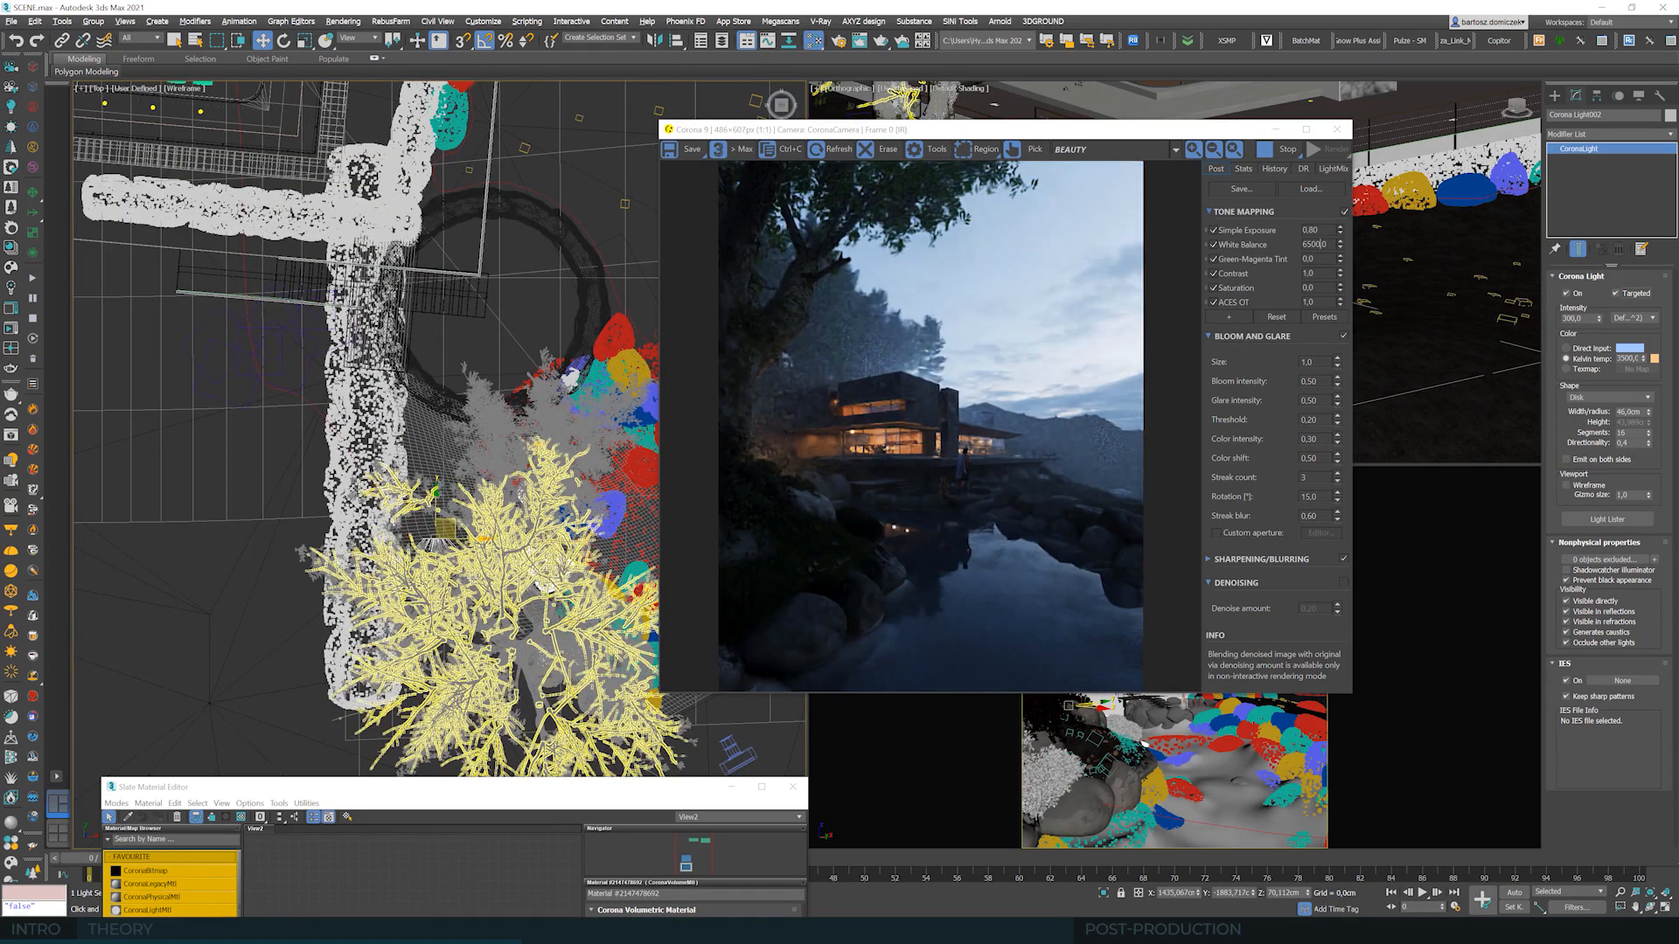
key(F3)
key(F3)
click(142, 39)
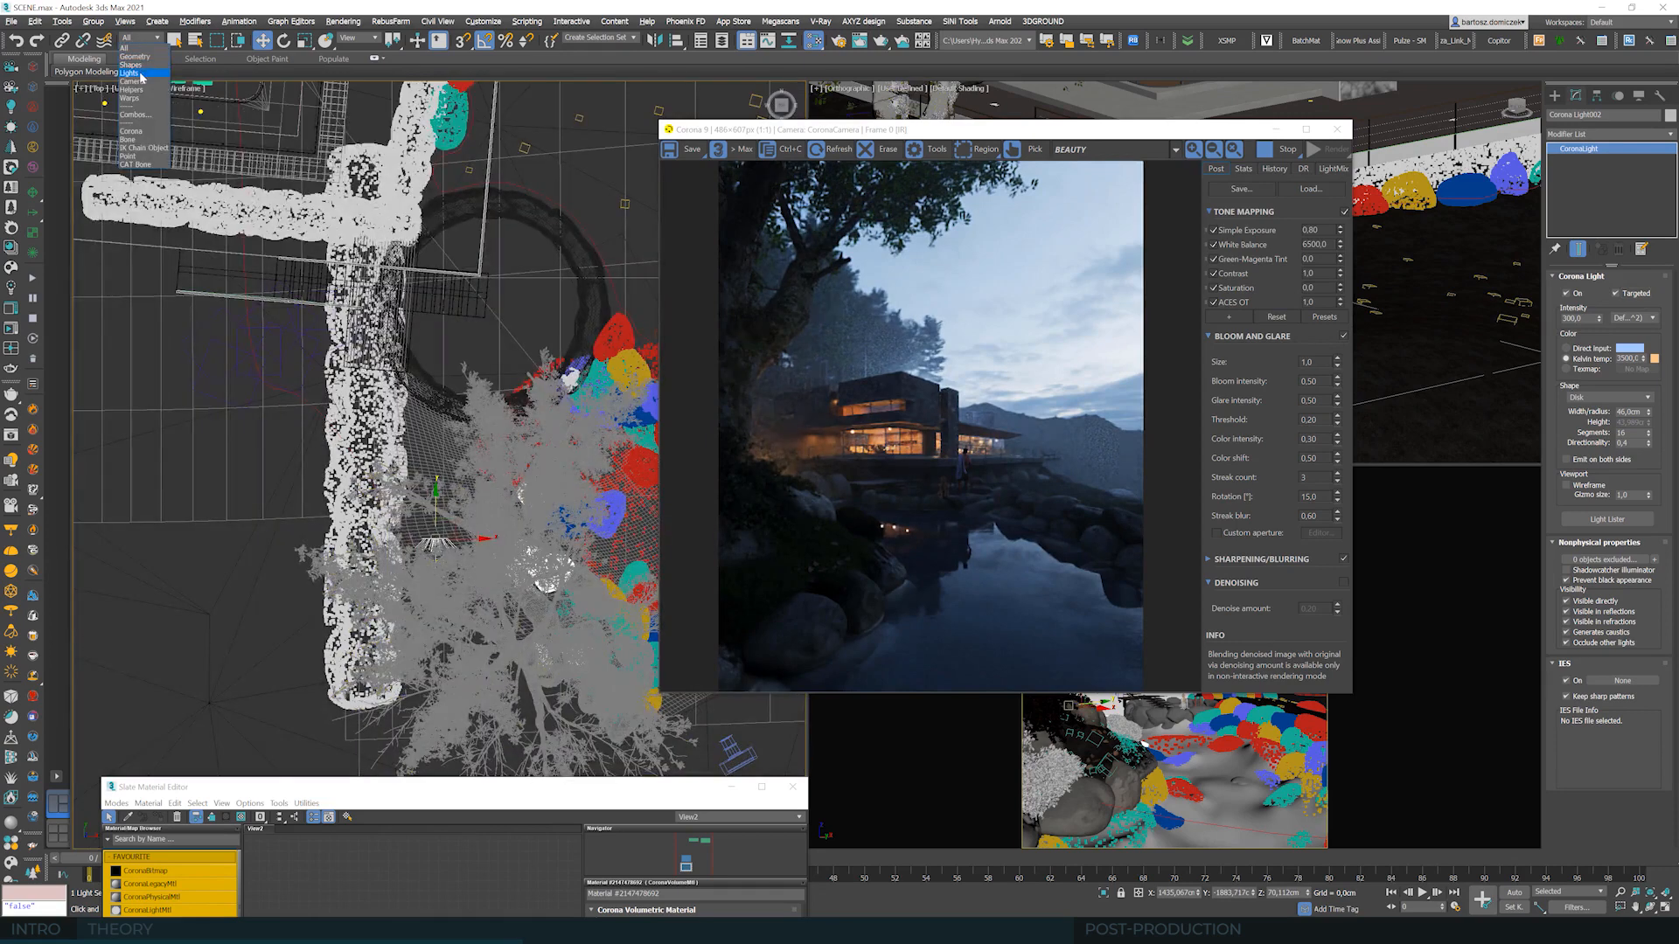
click(138, 79)
- Move the disk light's target near the tree trunk and raise it to a height of about 234 cm
click(418, 612)
click(492, 597)
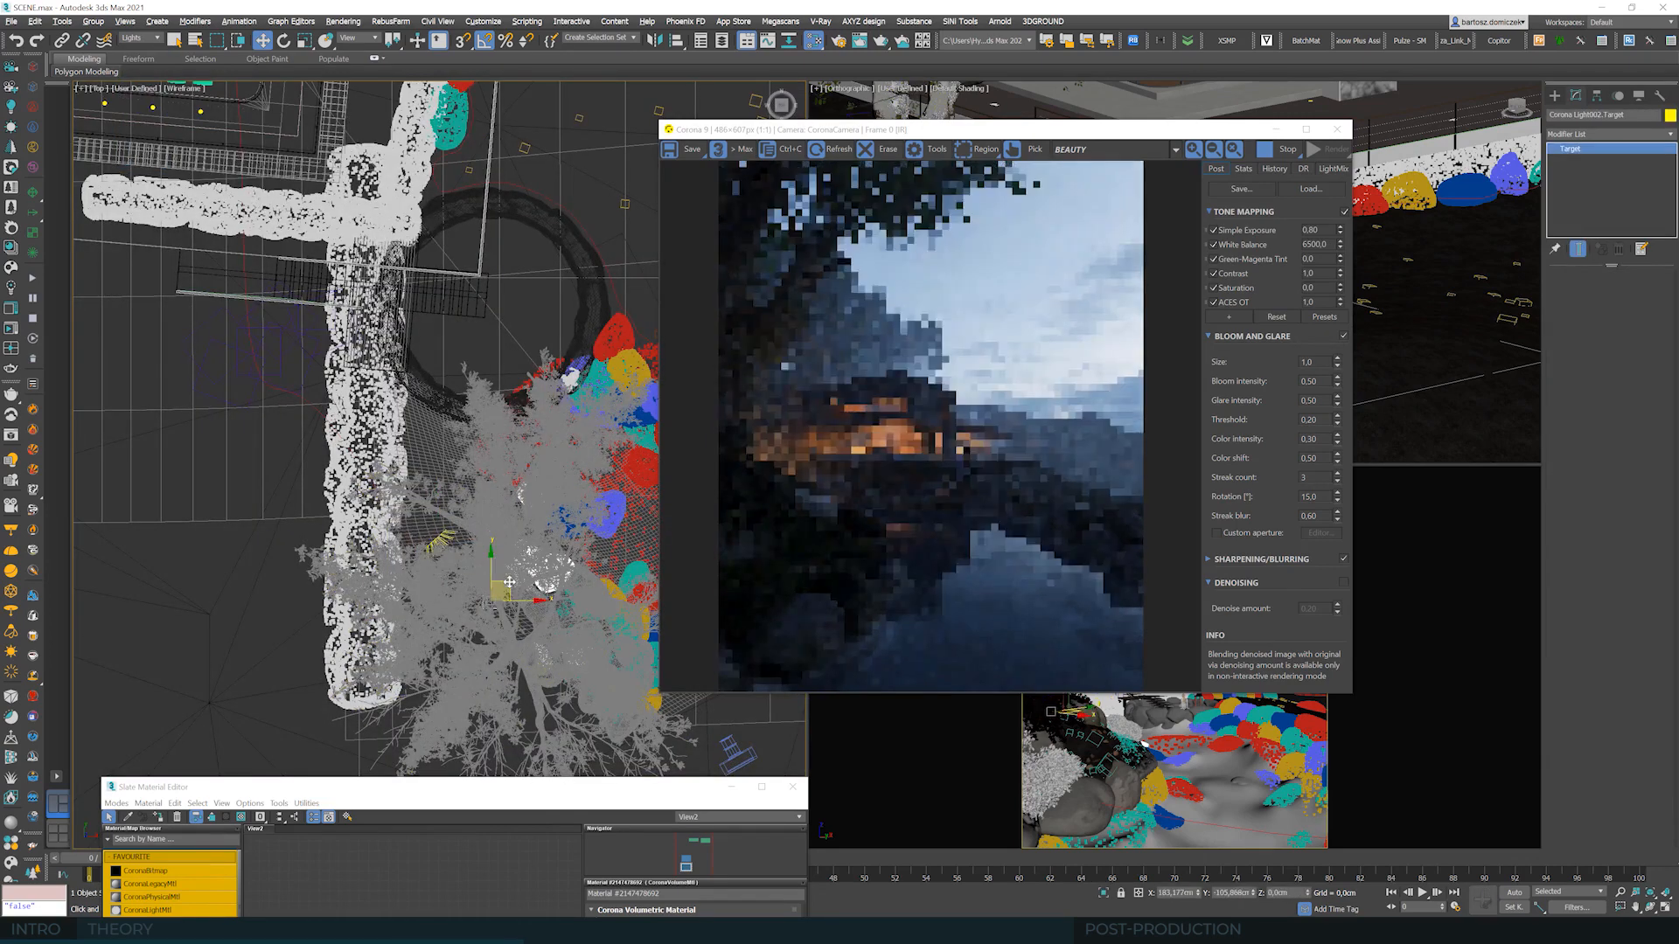
drag(1106, 139, 821, 151)
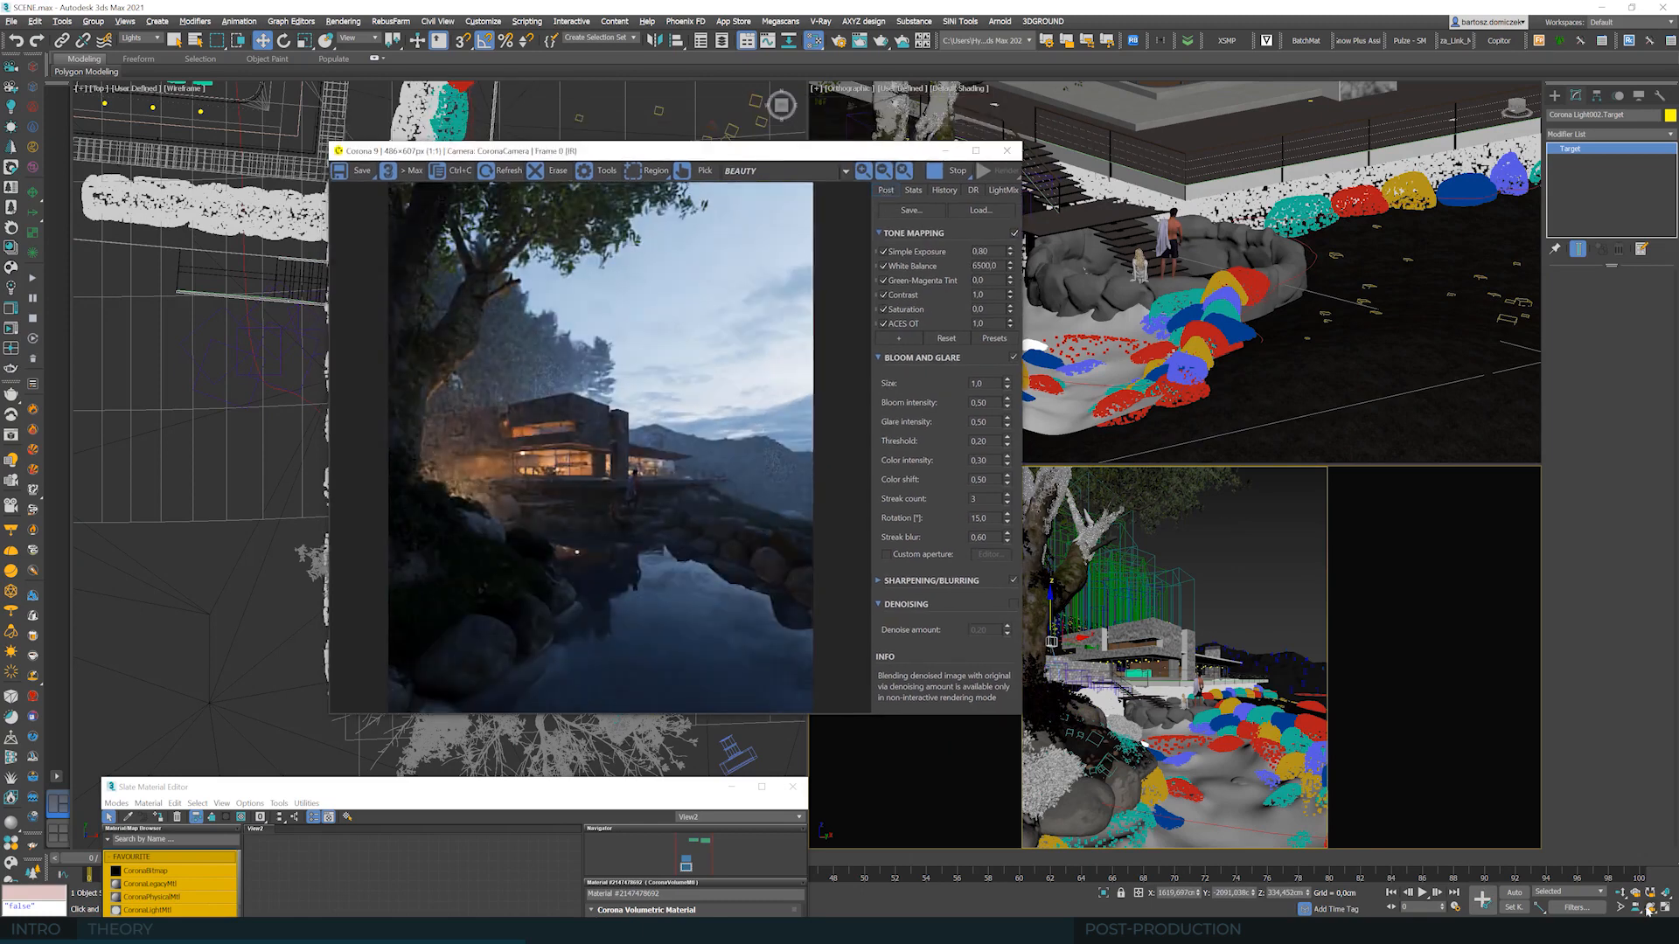
- Shift the disk light's target horizontally in the orthographic view so it sits in front of the large tree's trunk
scroll(1286, 295, down, 3)
alt+middle_drag(1207, 273, 1023, 292)
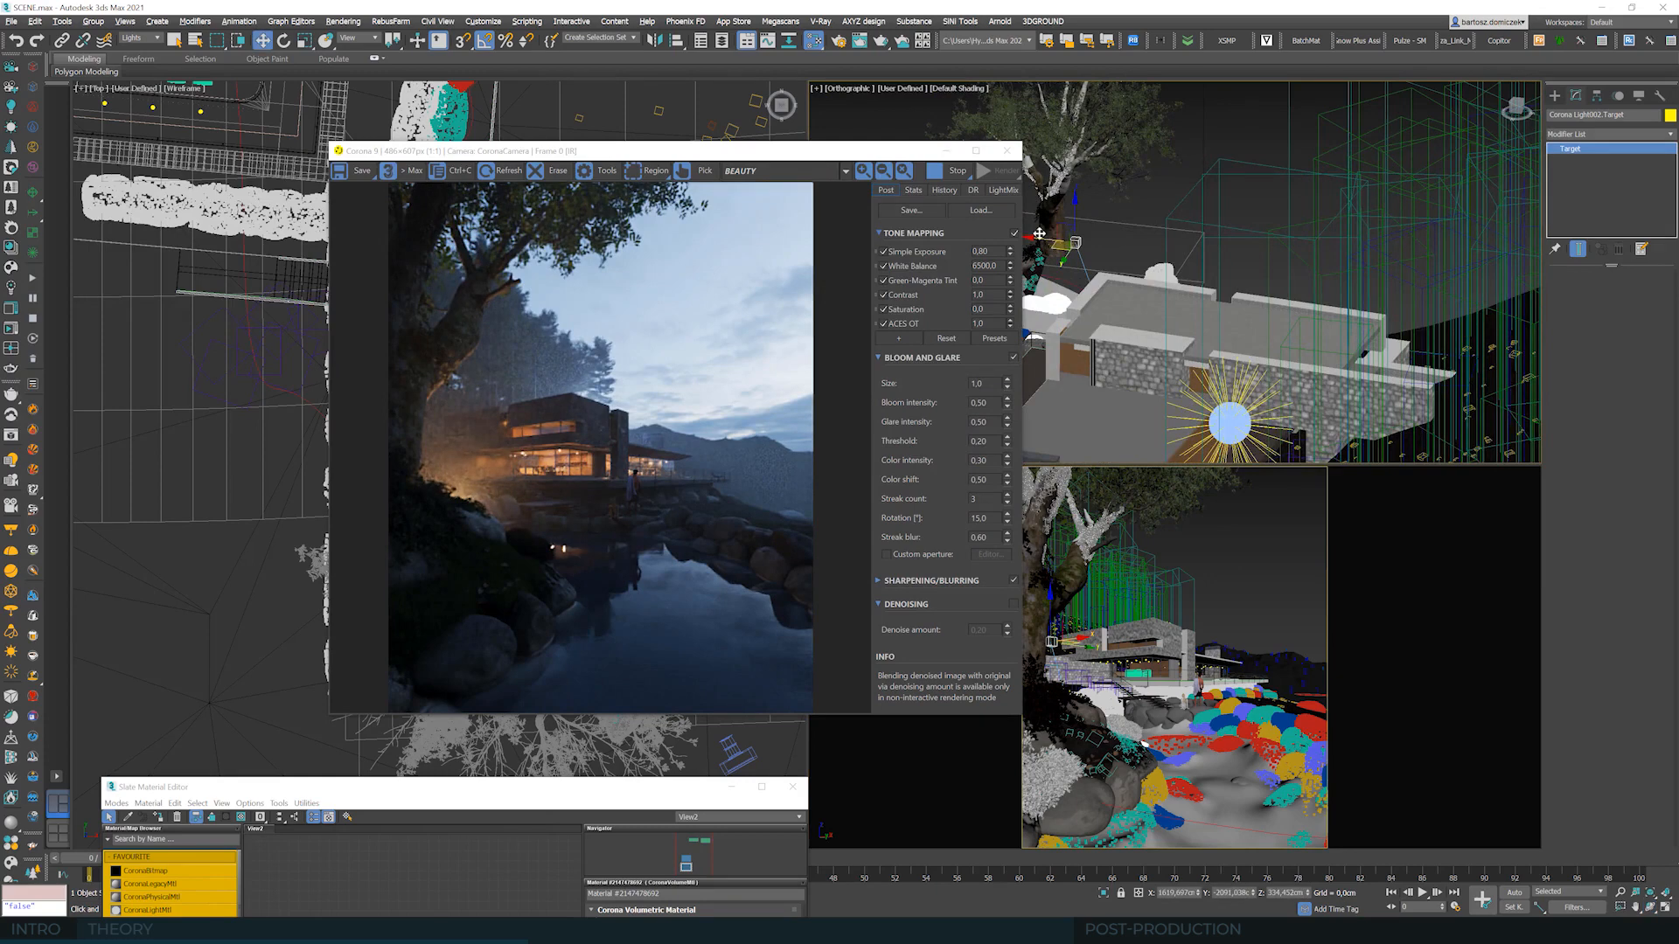
drag(1051, 238, 1058, 228)
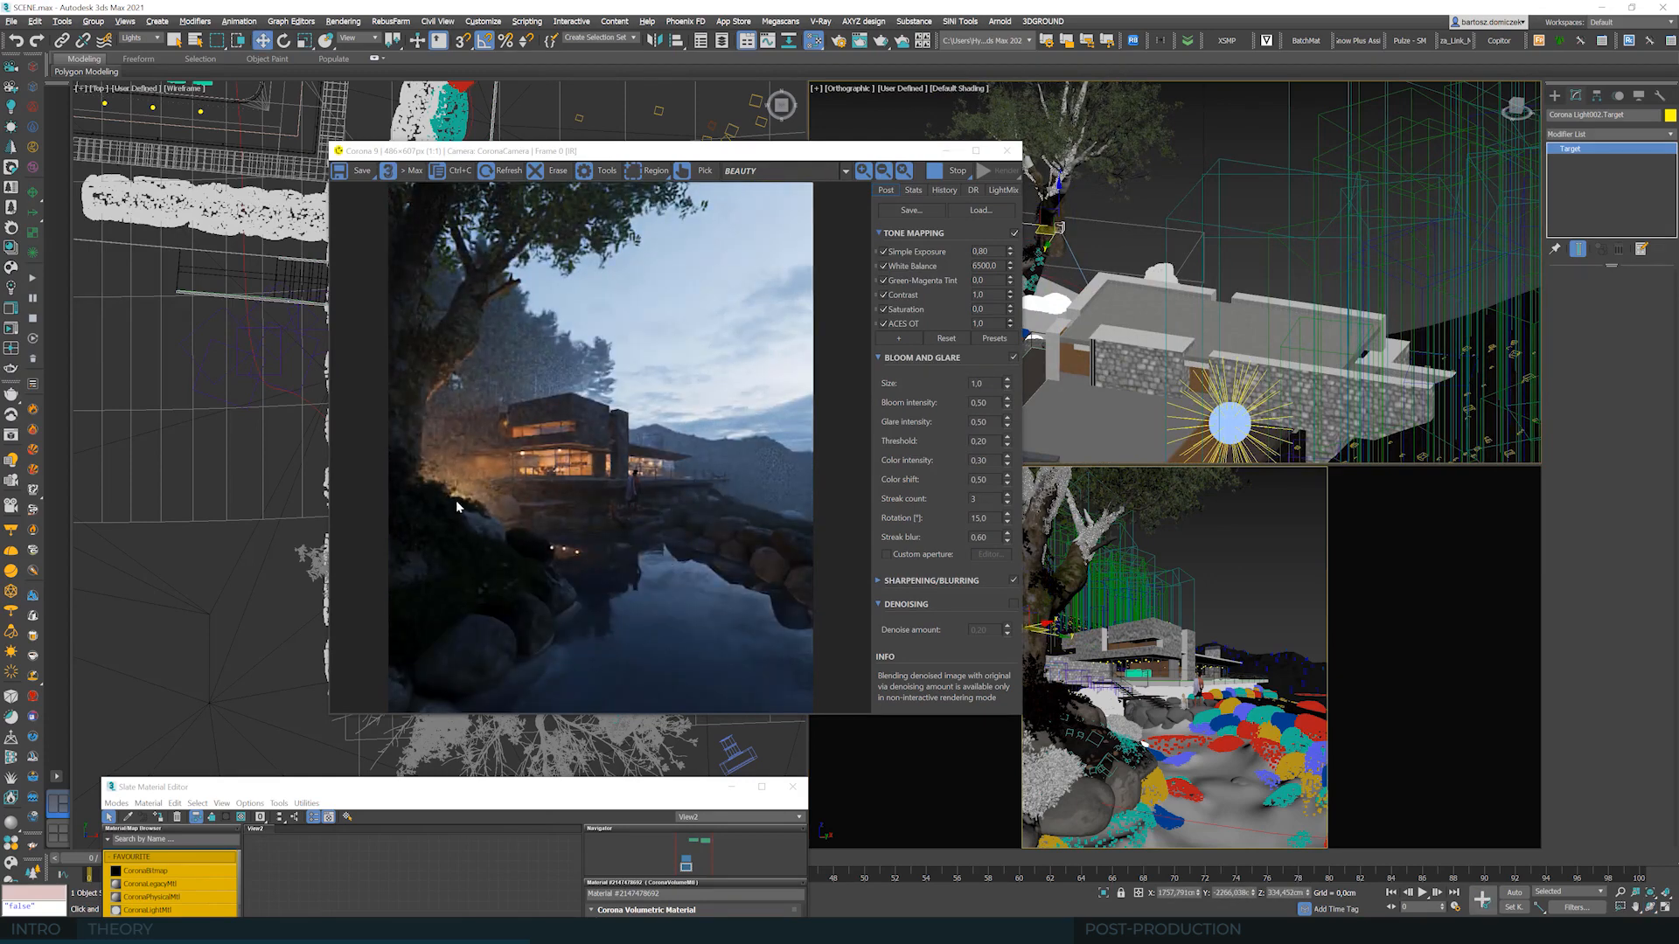
key(ctrl+r)
drag(839, 152, 754, 184)
drag(1224, 253, 1066, 201)
scroll(1067, 201, up, 5)
key(w)
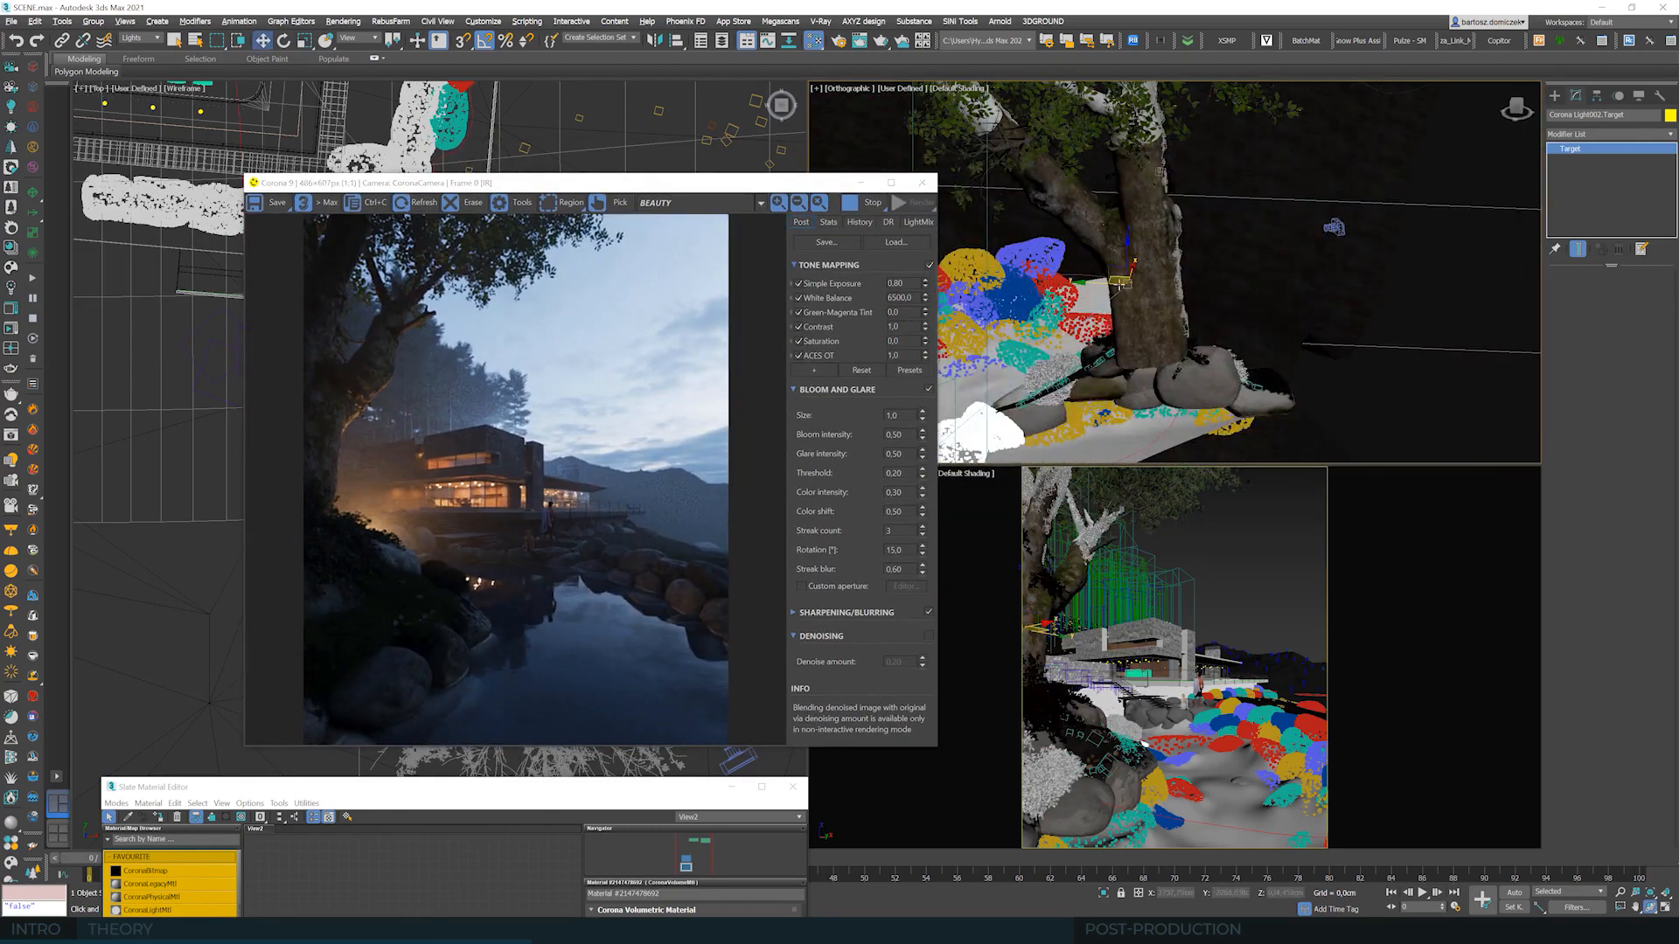
drag(1114, 278, 1091, 274)
drag(755, 183, 1277, 149)
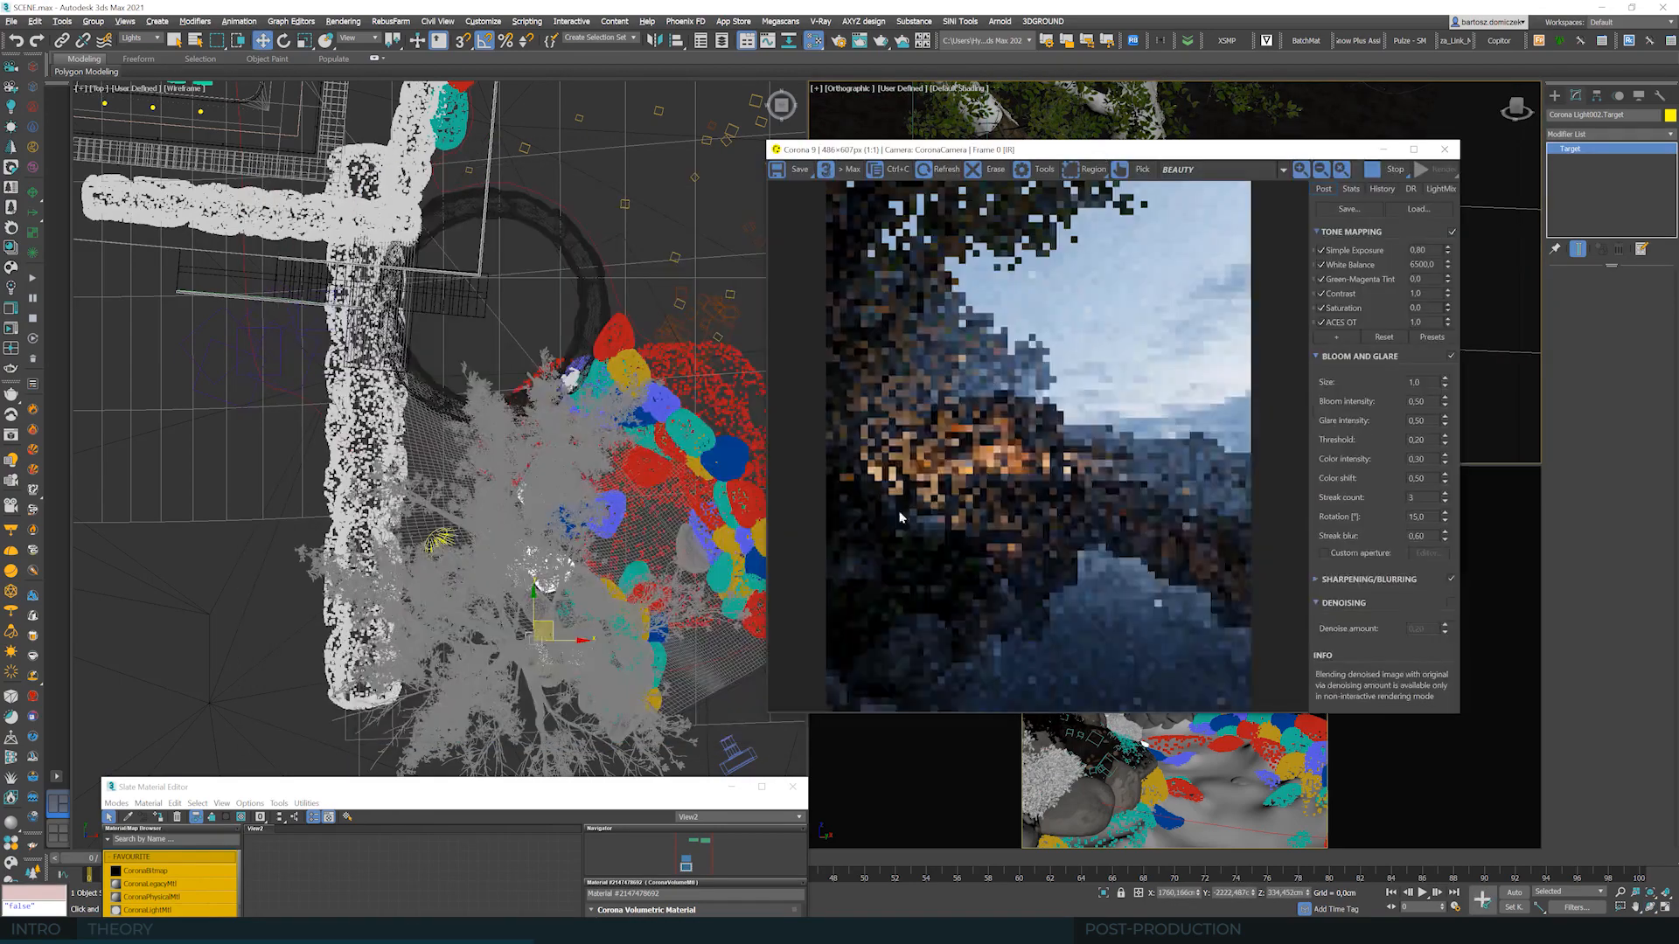
- Select the disk light beside the large tree and lower it to a height of about 14 cm
click(447, 527)
click(445, 530)
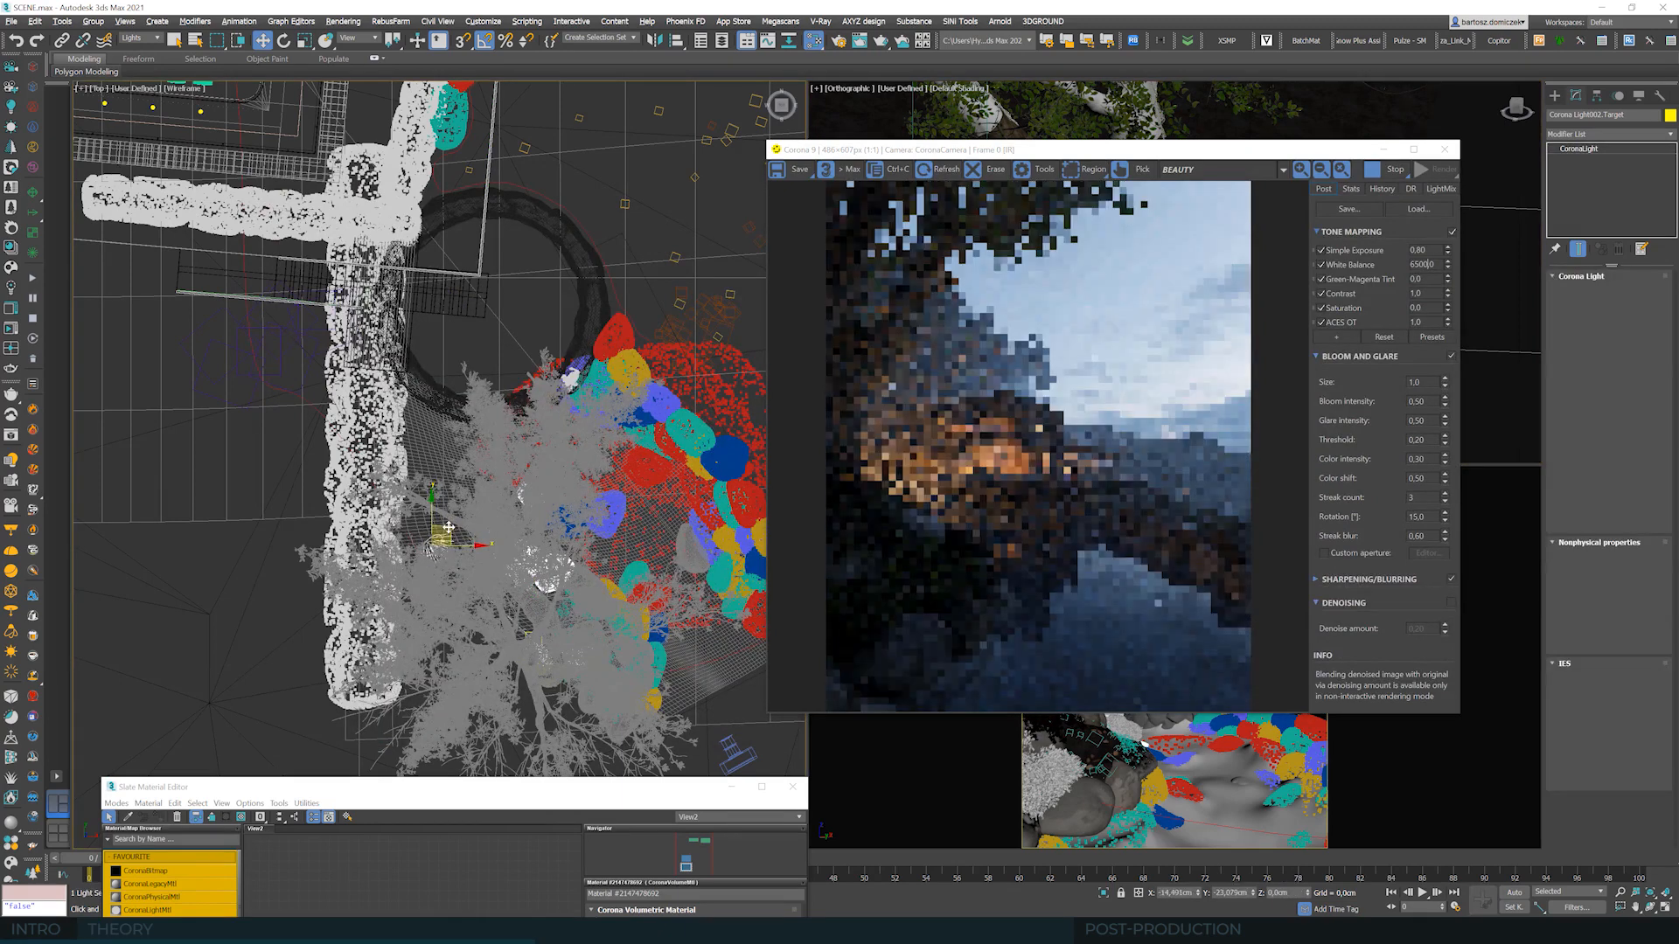
drag(1160, 151, 1006, 48)
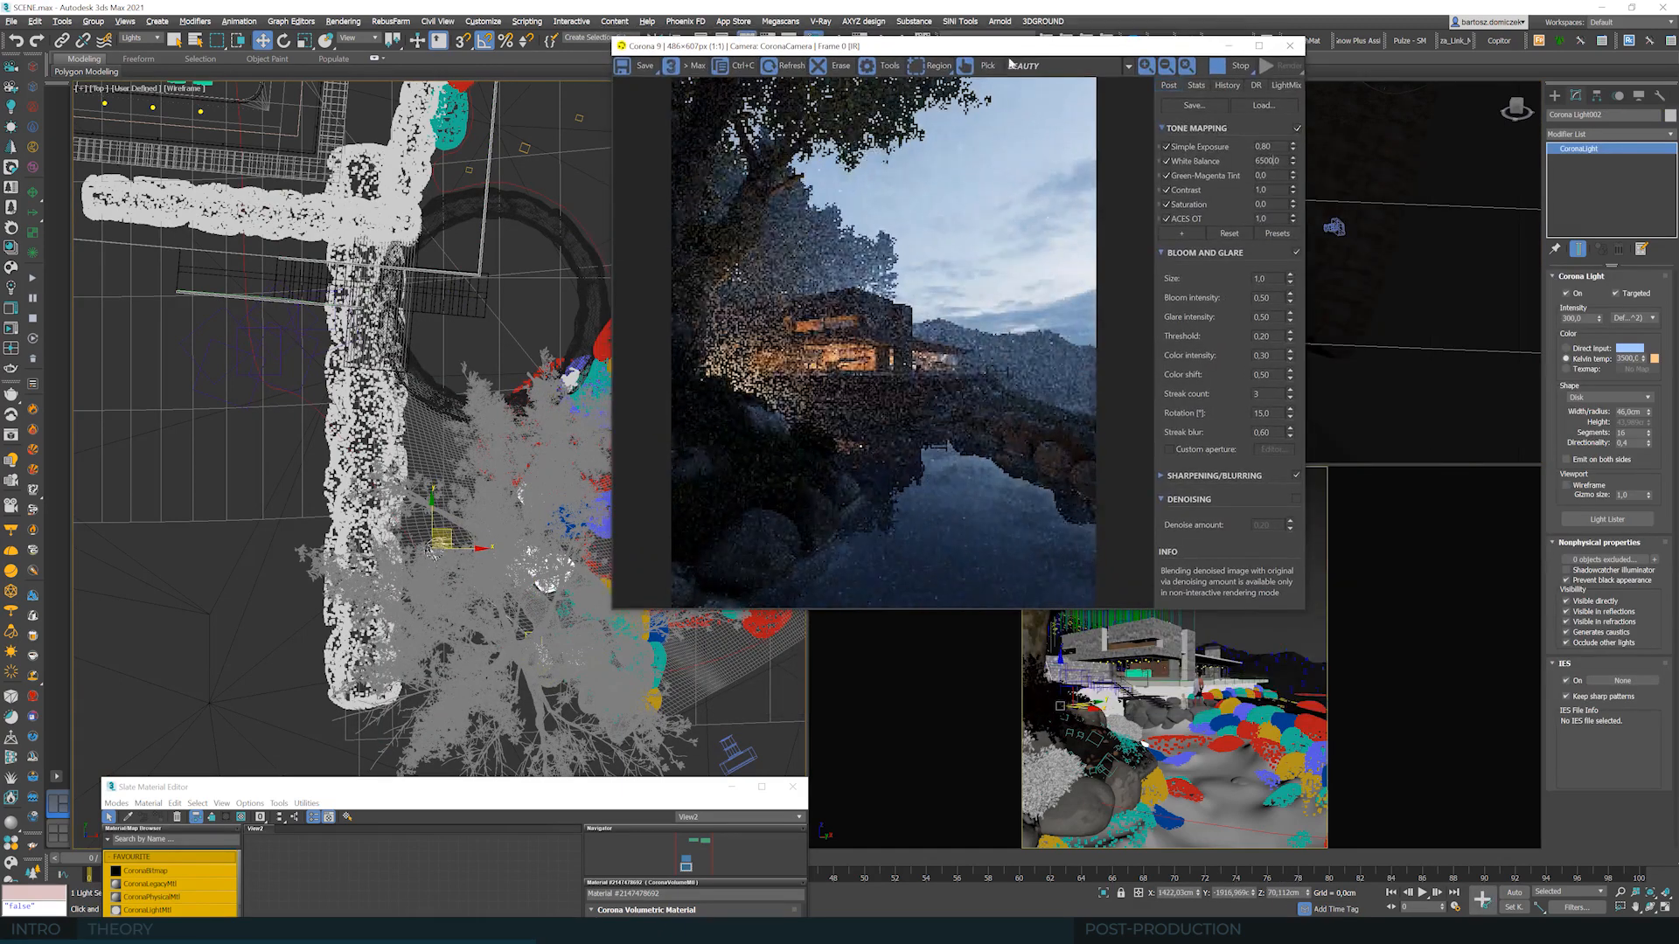
drag(1063, 673, 1061, 680)
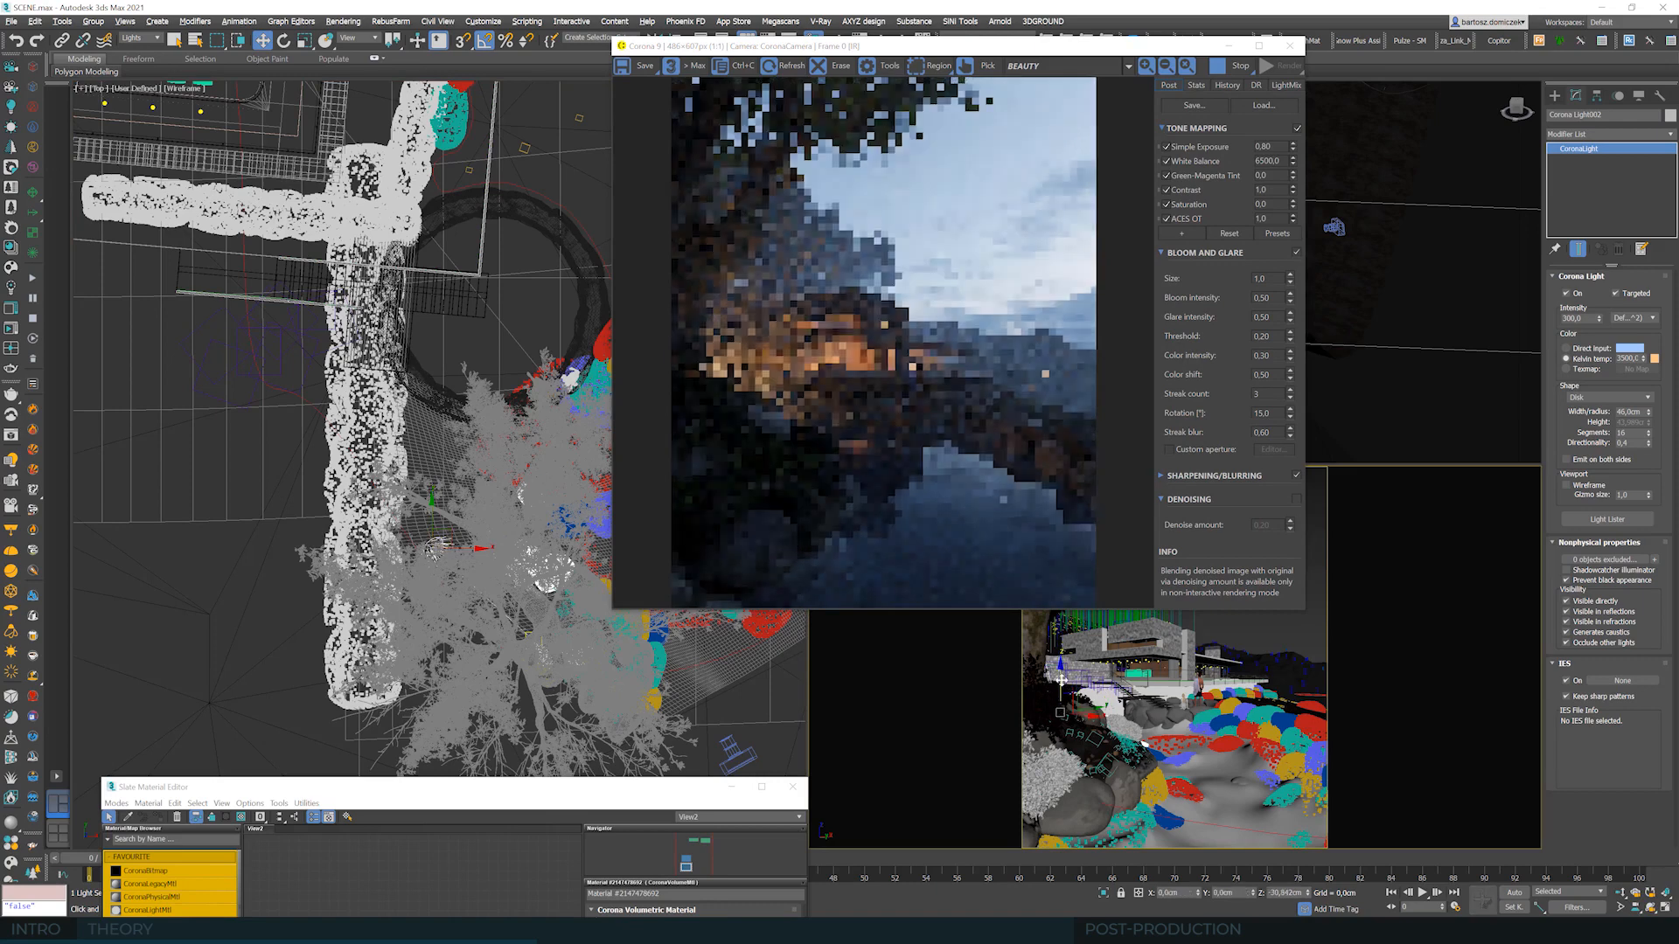
drag(1020, 47, 773, 99)
scroll(1316, 229, down, 5)
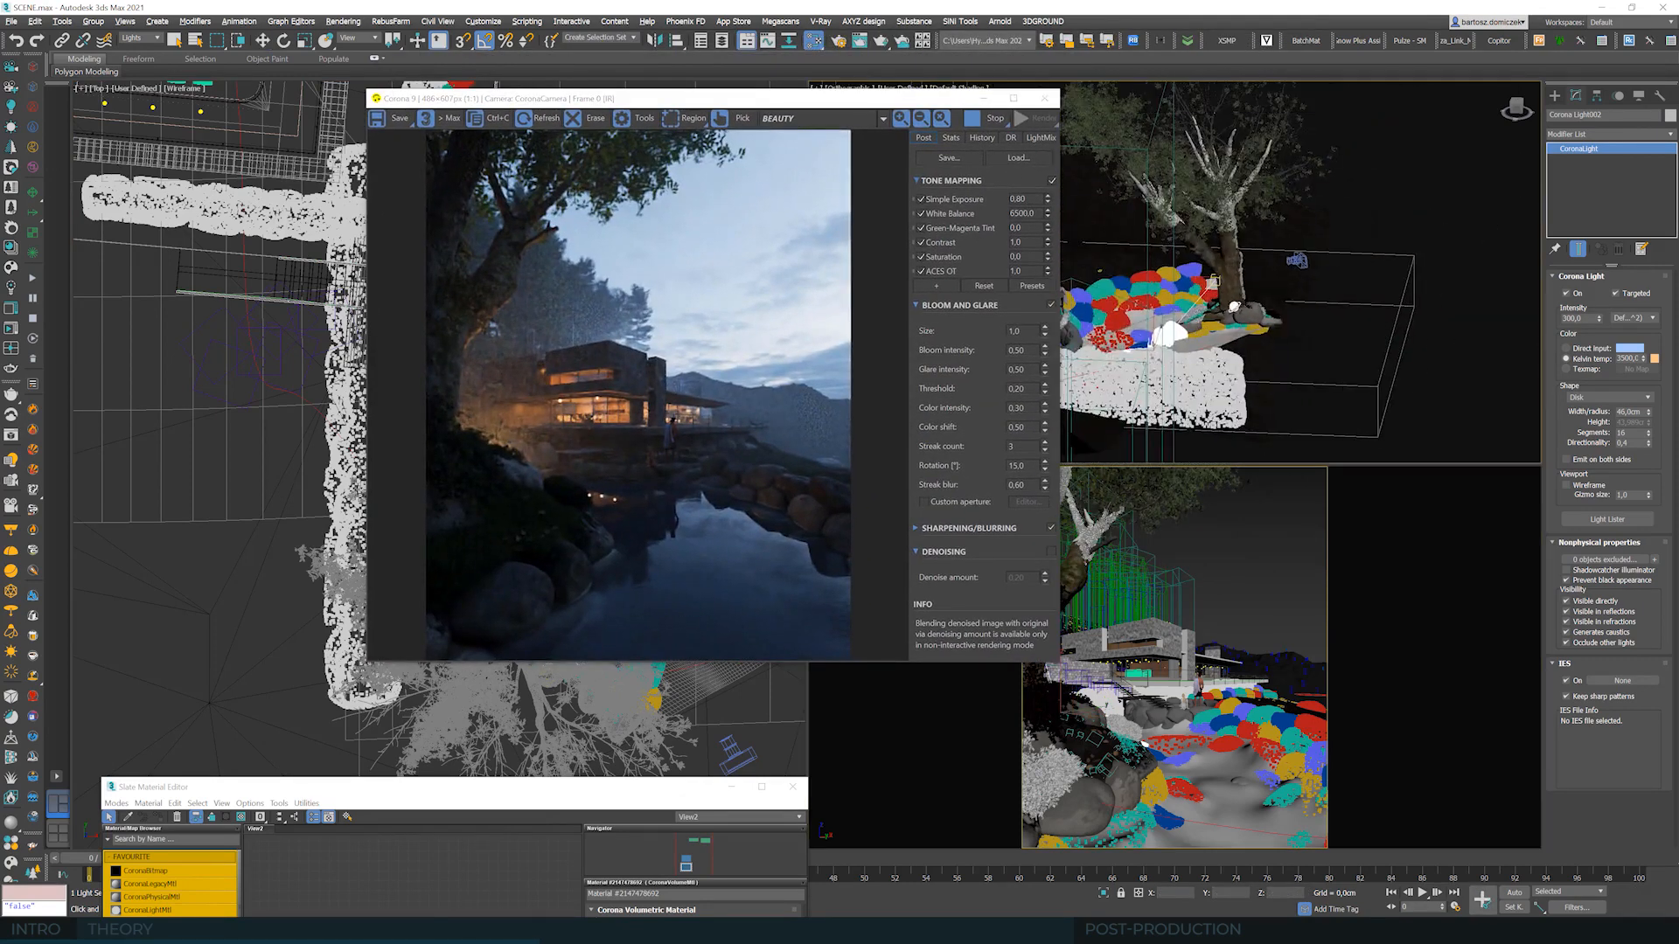
alt+middle_drag(1287, 258, 1345, 273)
key(w)
drag(1345, 273, 1345, 286)
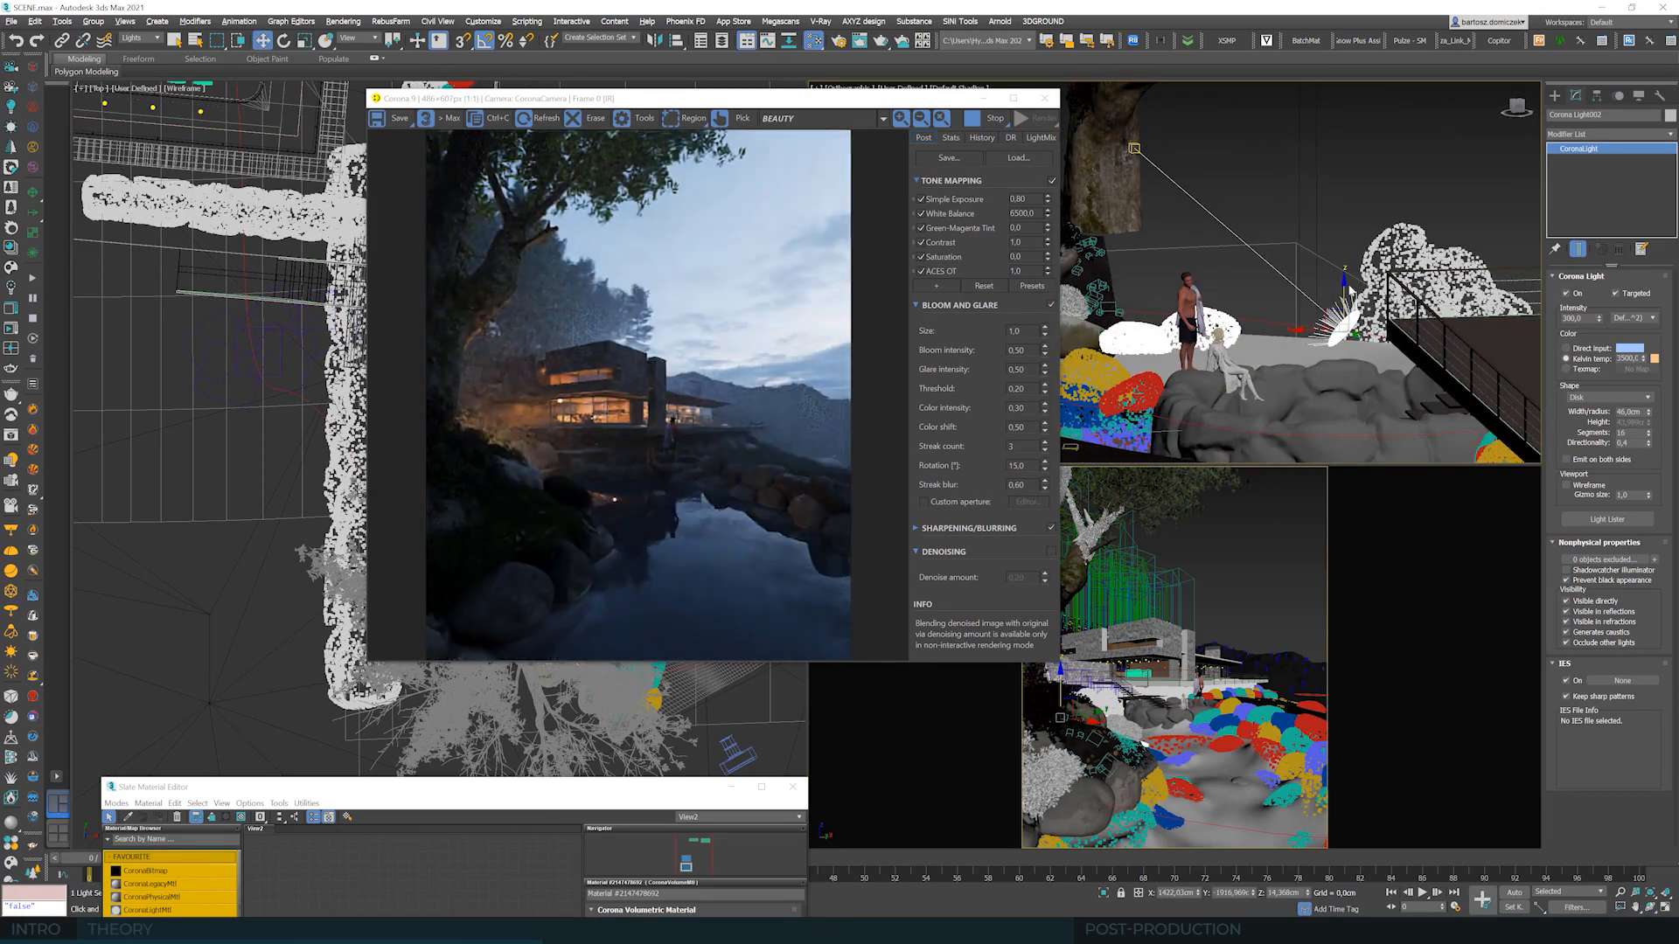
- Try a directionality of 1 for the disk light
double_click(1635, 442)
text(1)
key(Return)
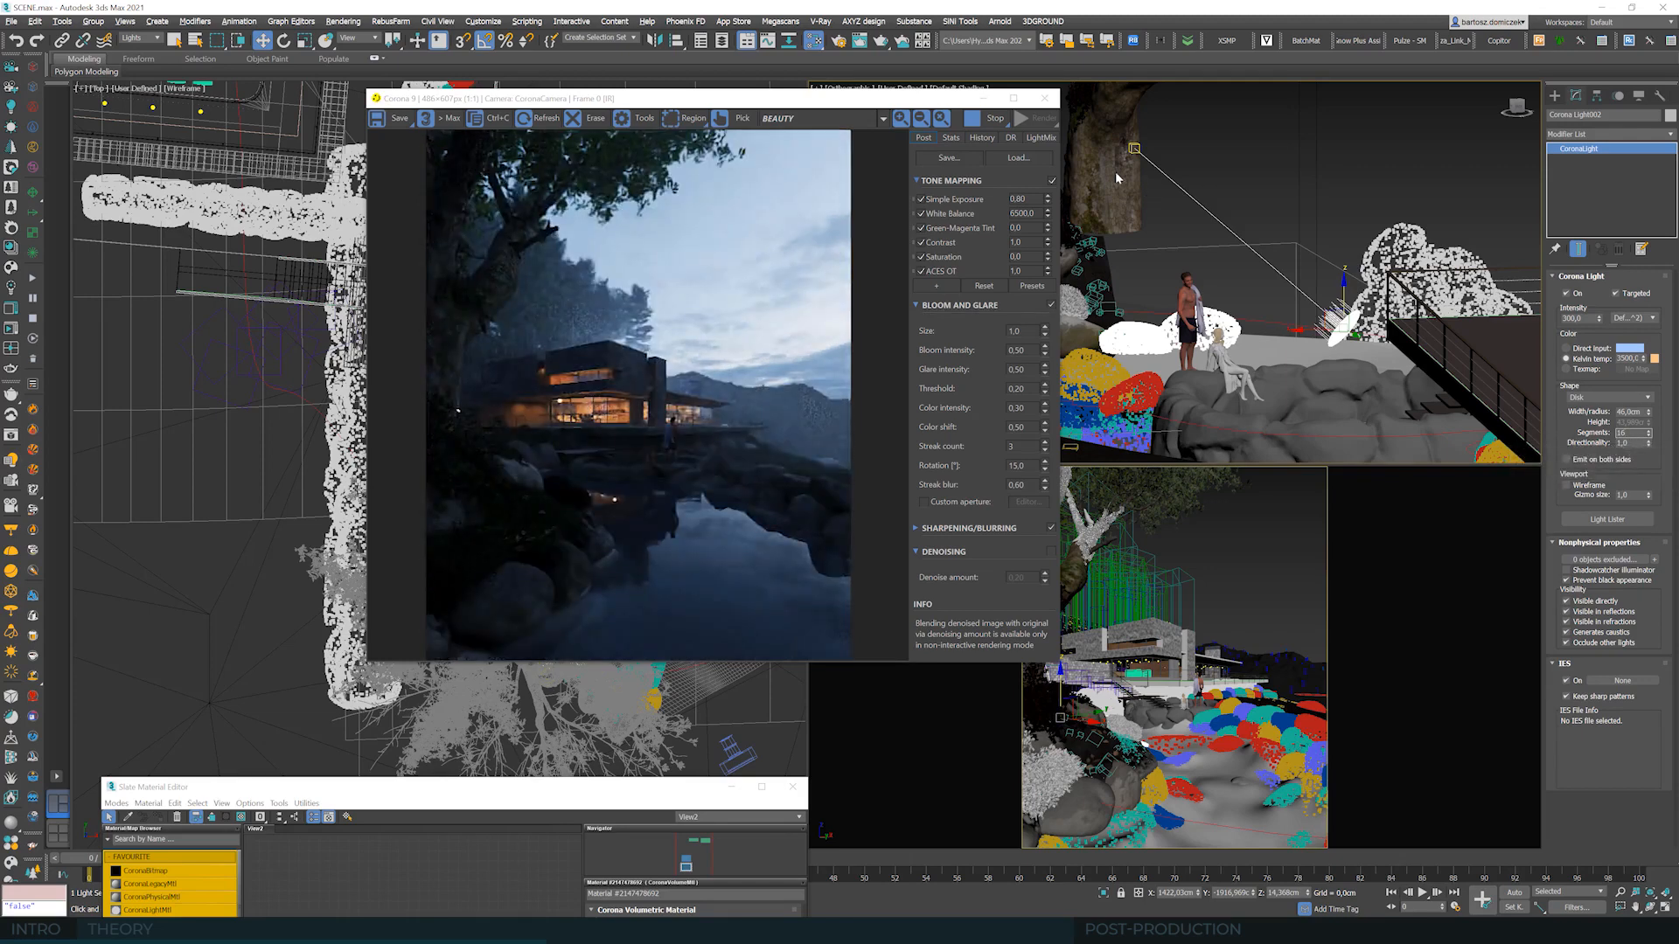
- Select the disk light's target and raise it along the large tree's trunk toward the branches
middle_drag(1167, 213, 1251, 280)
click(1217, 216)
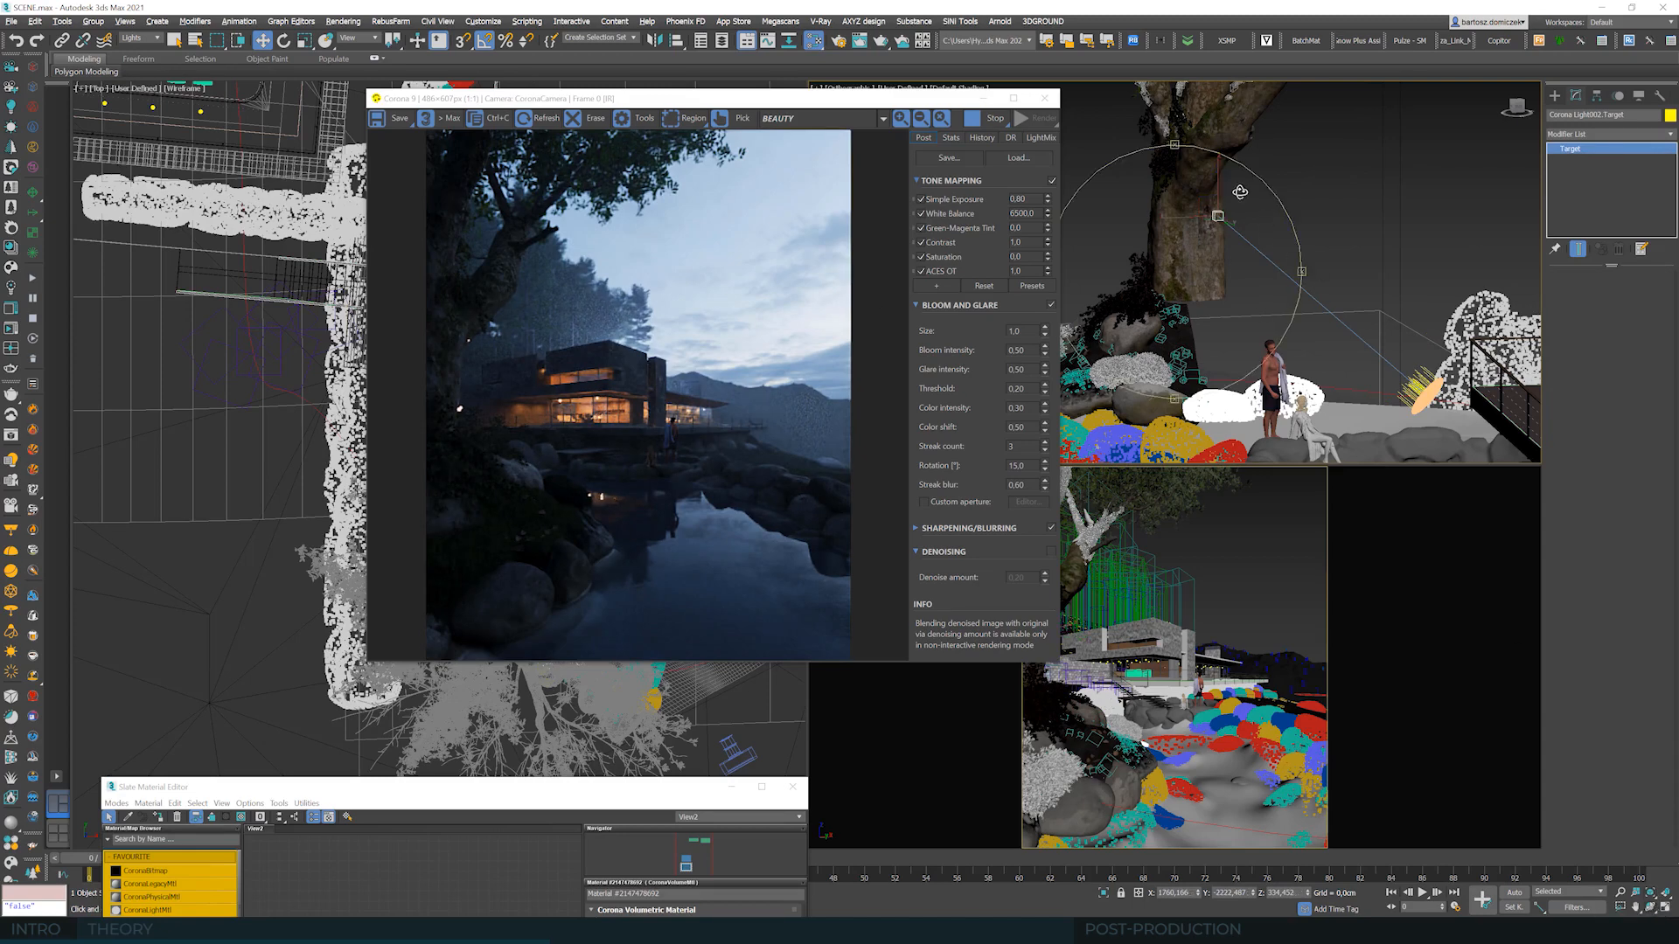
alt+middle_drag(1237, 187, 1016, 231)
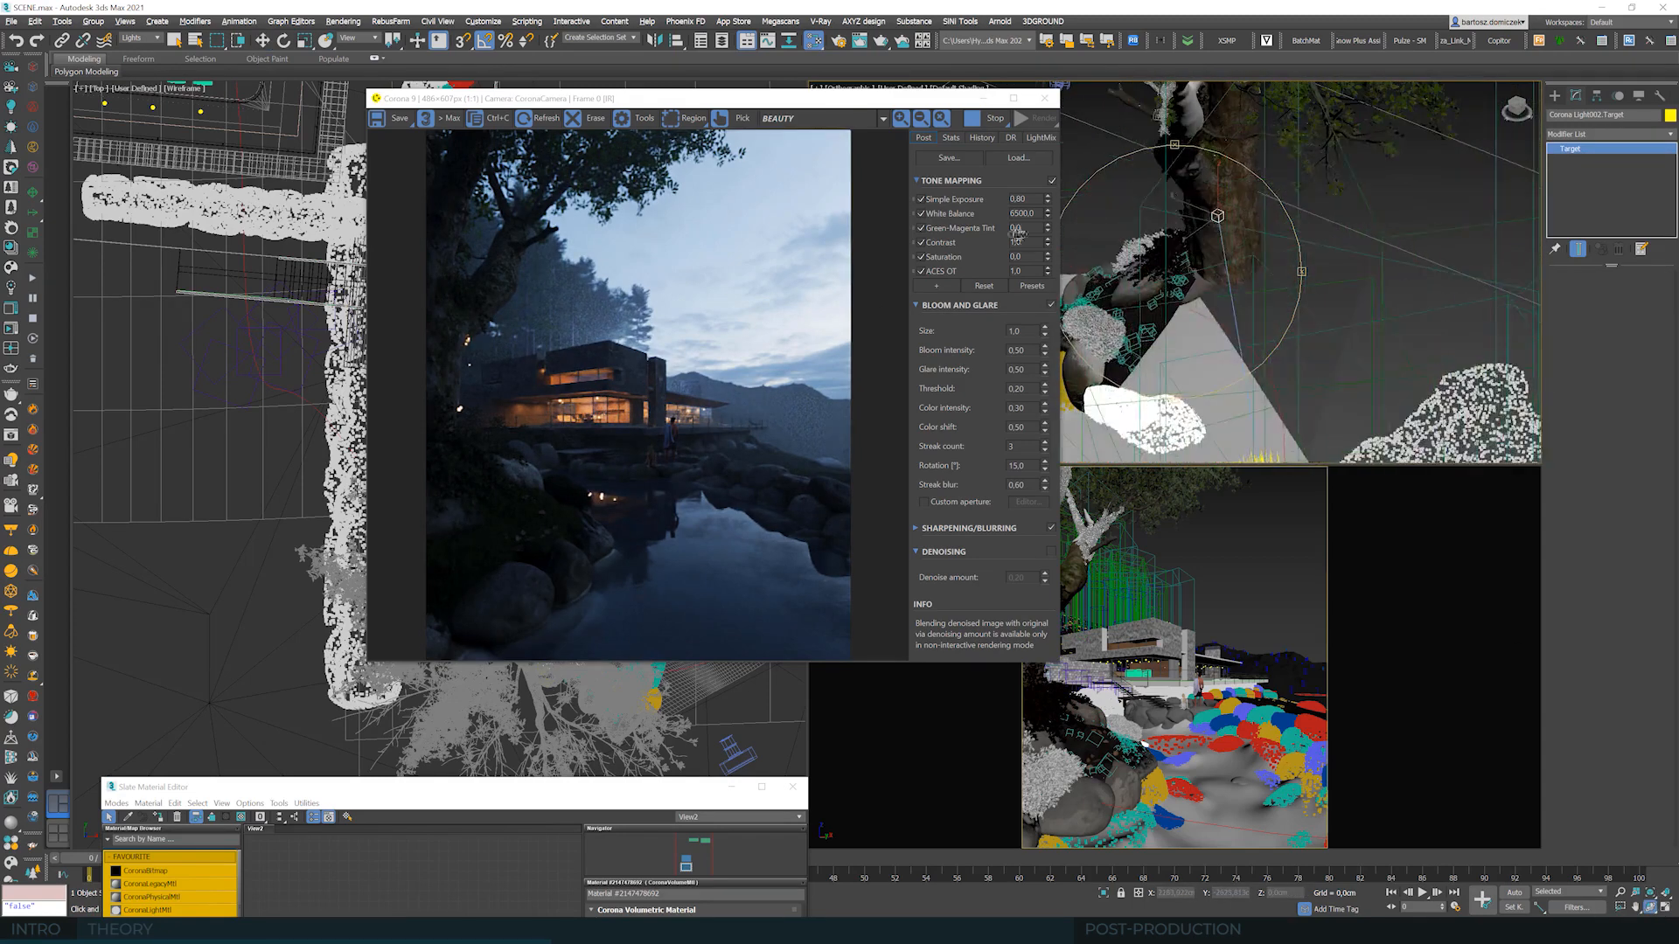
click(262, 40)
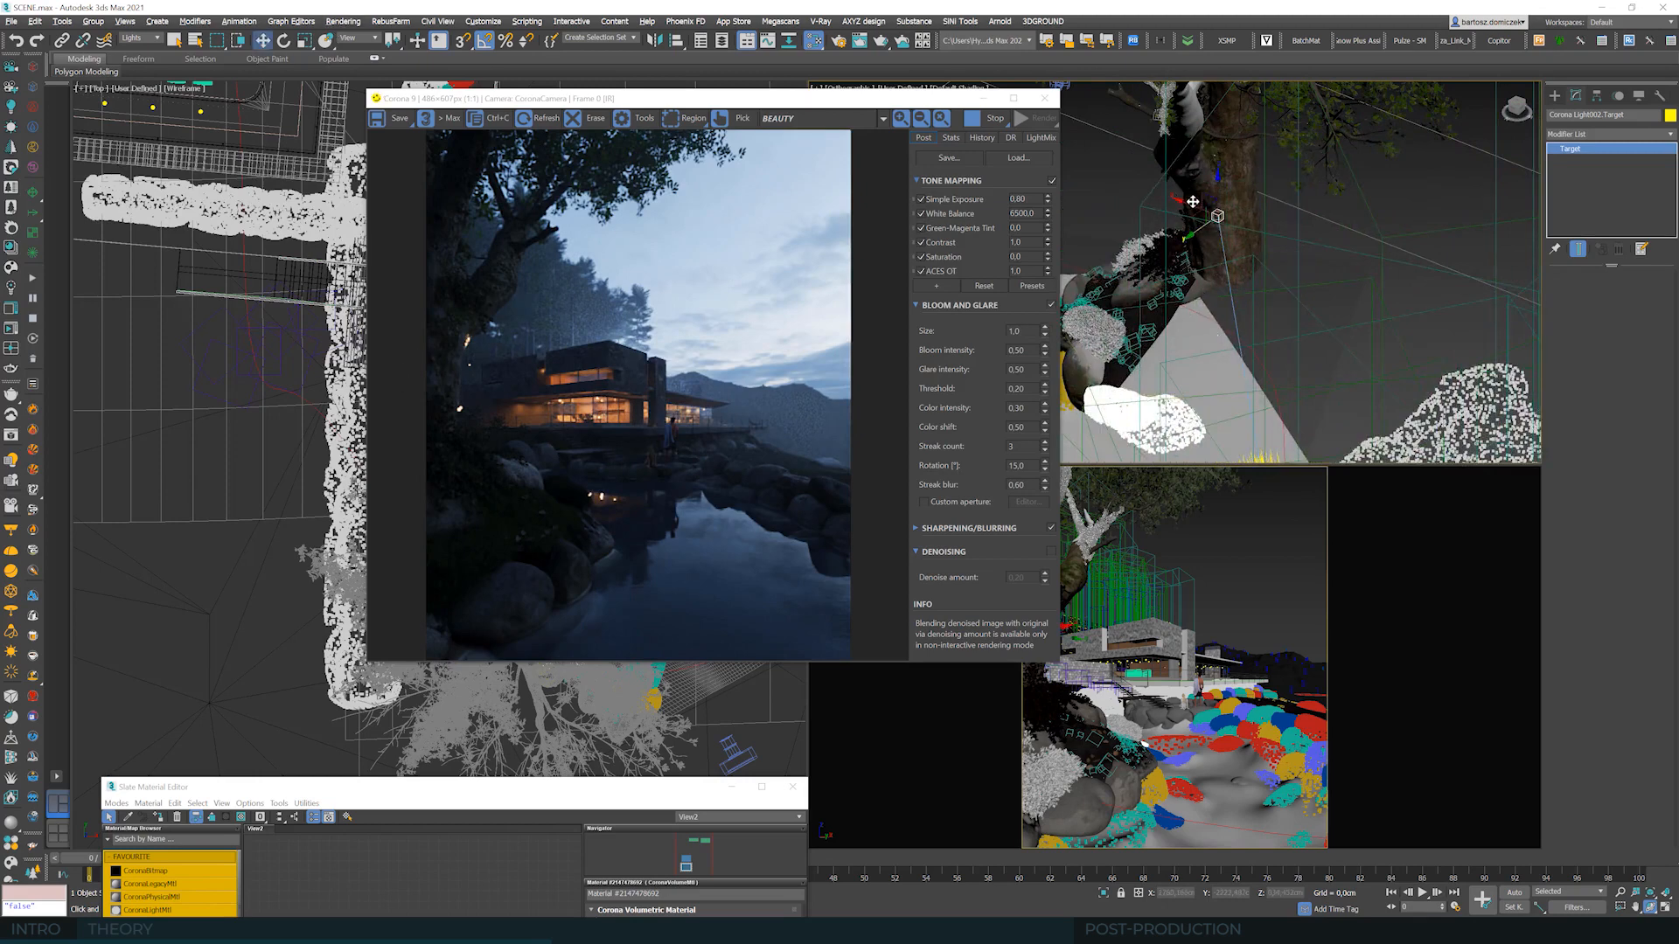
drag(1186, 216, 1201, 168)
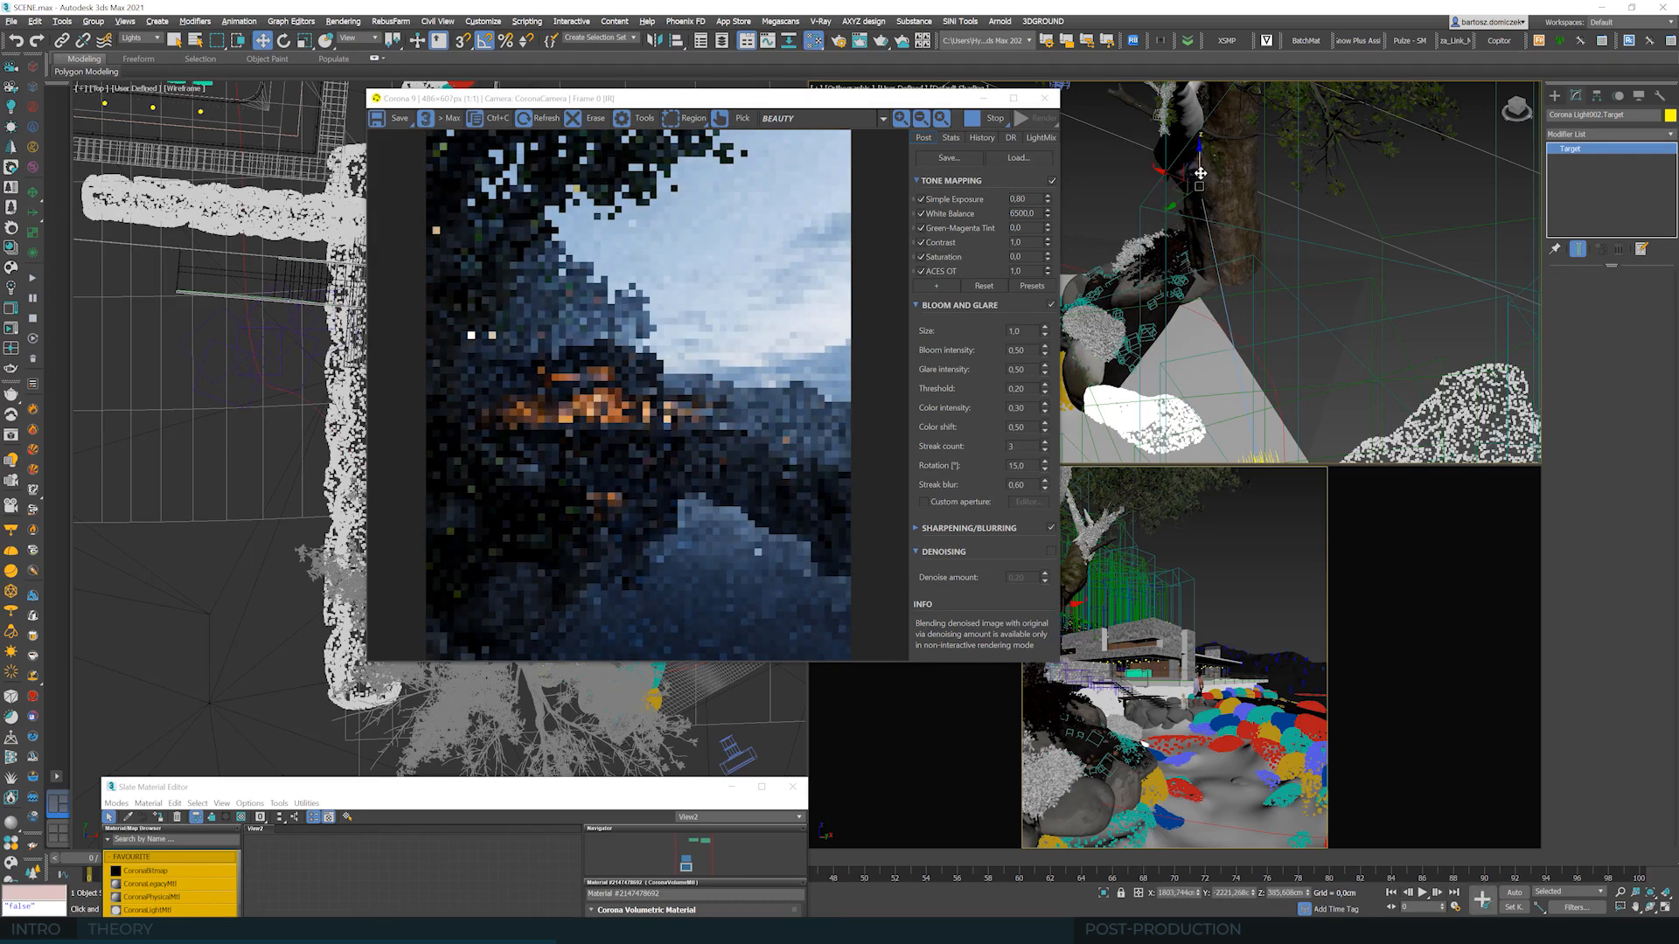
click(1650, 907)
drag(1158, 371, 1283, 328)
click(265, 40)
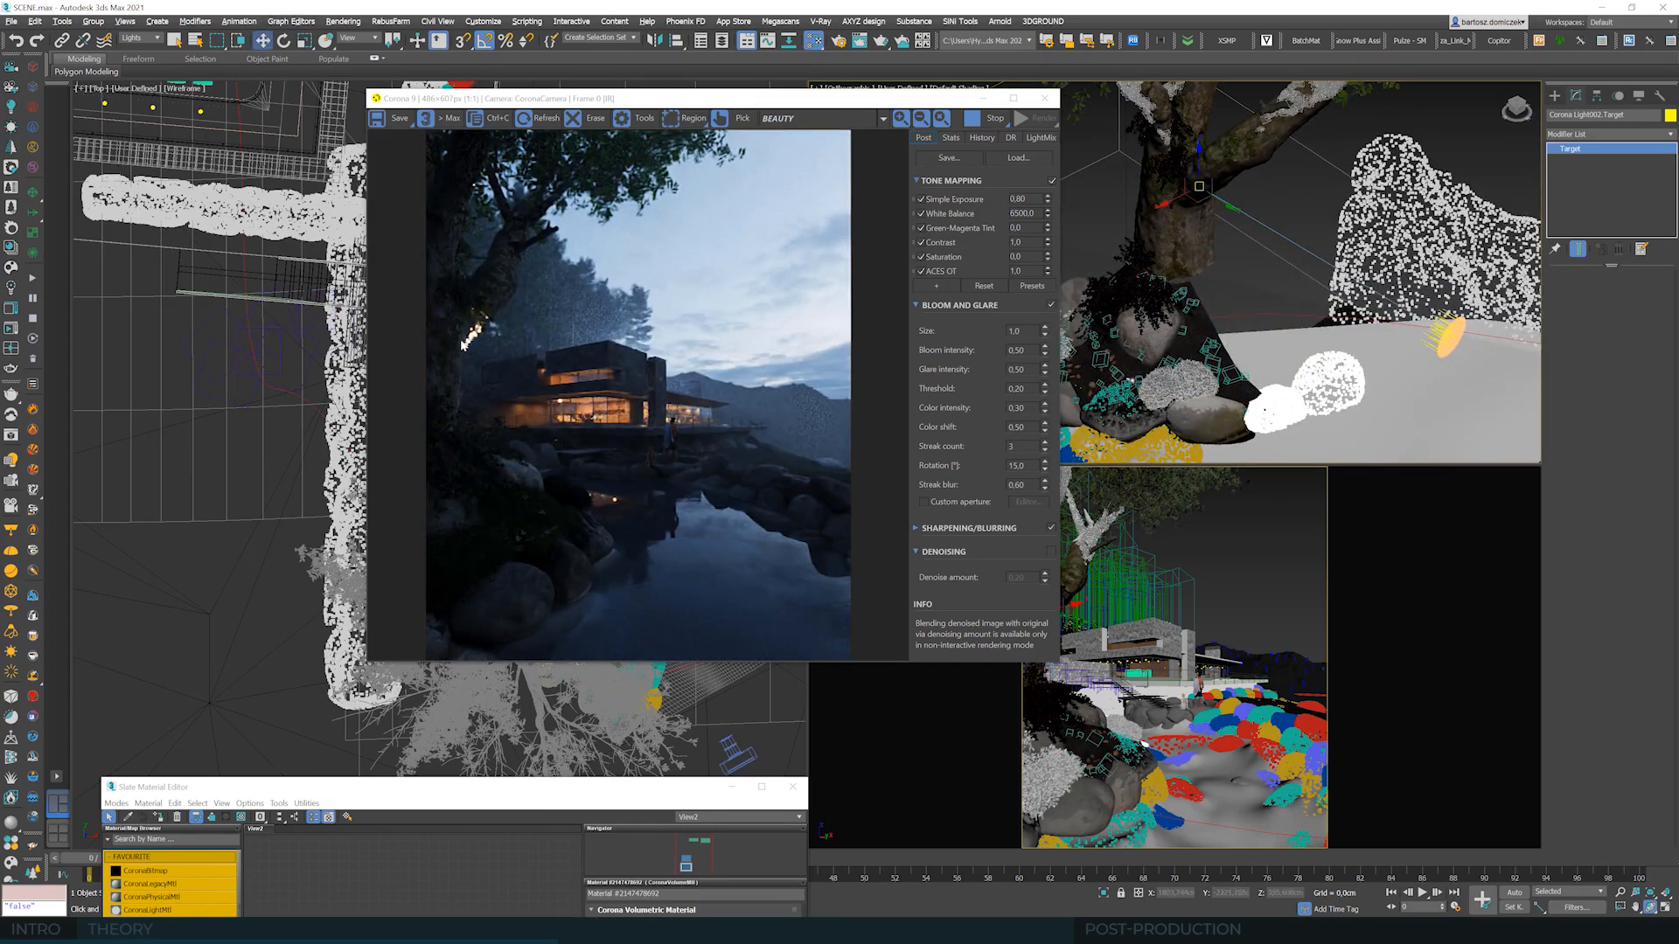
- Select the disk light beside the tree and set its directionality to 0.4
click(1451, 338)
click(1452, 338)
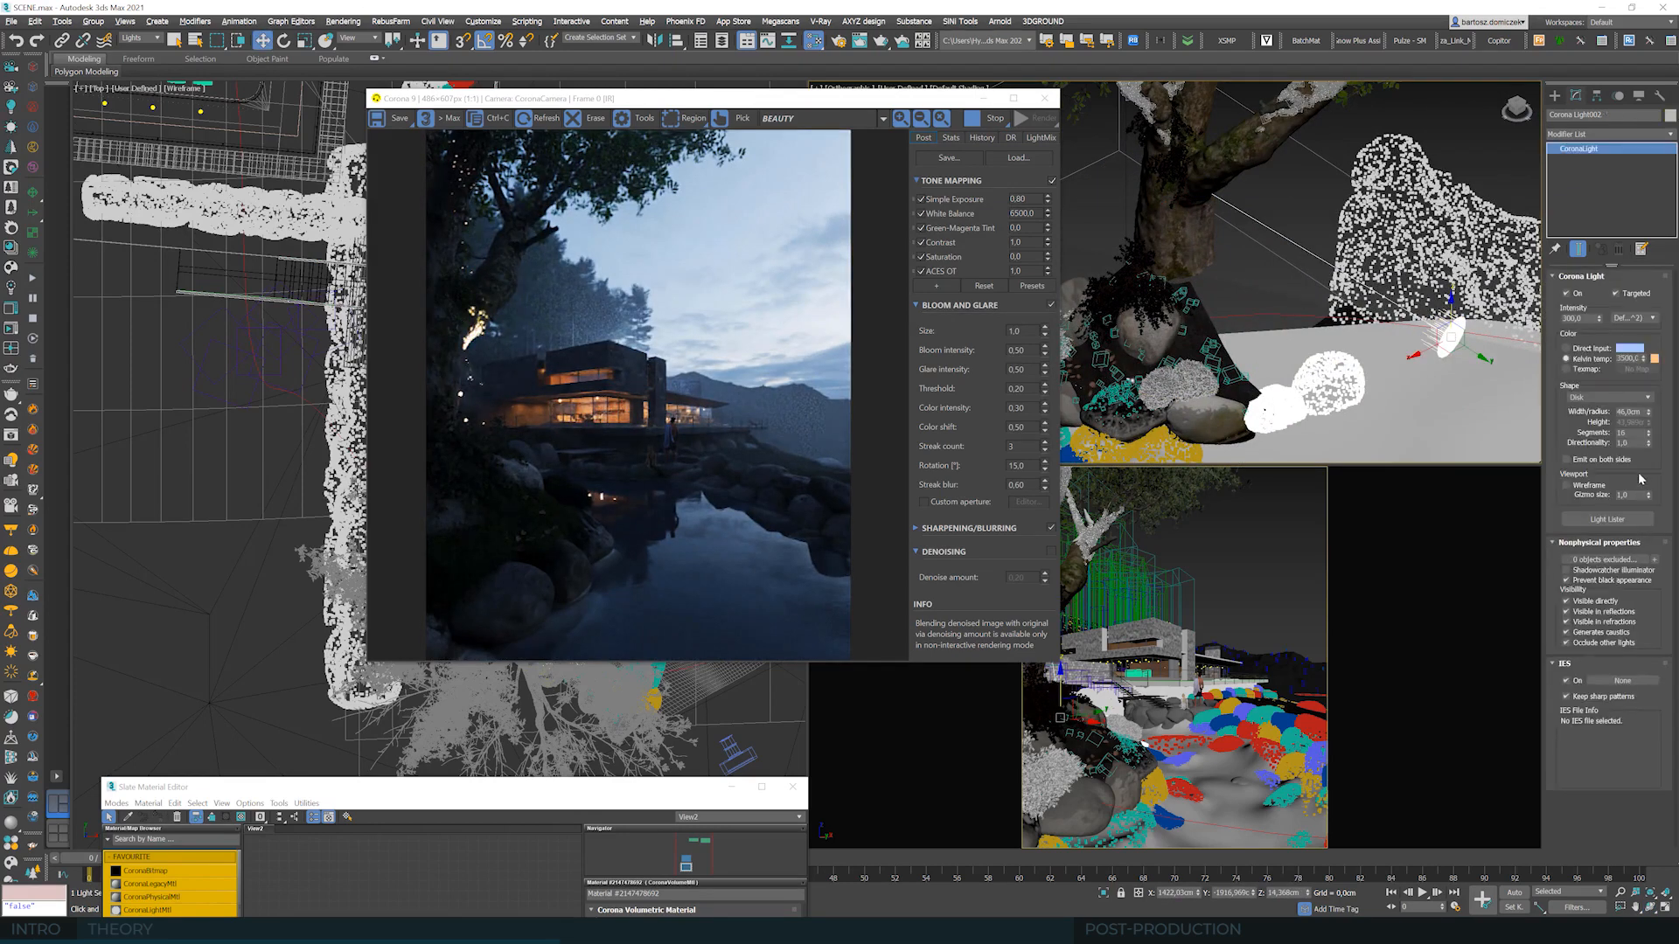
text(0,4)
click(1636, 433)
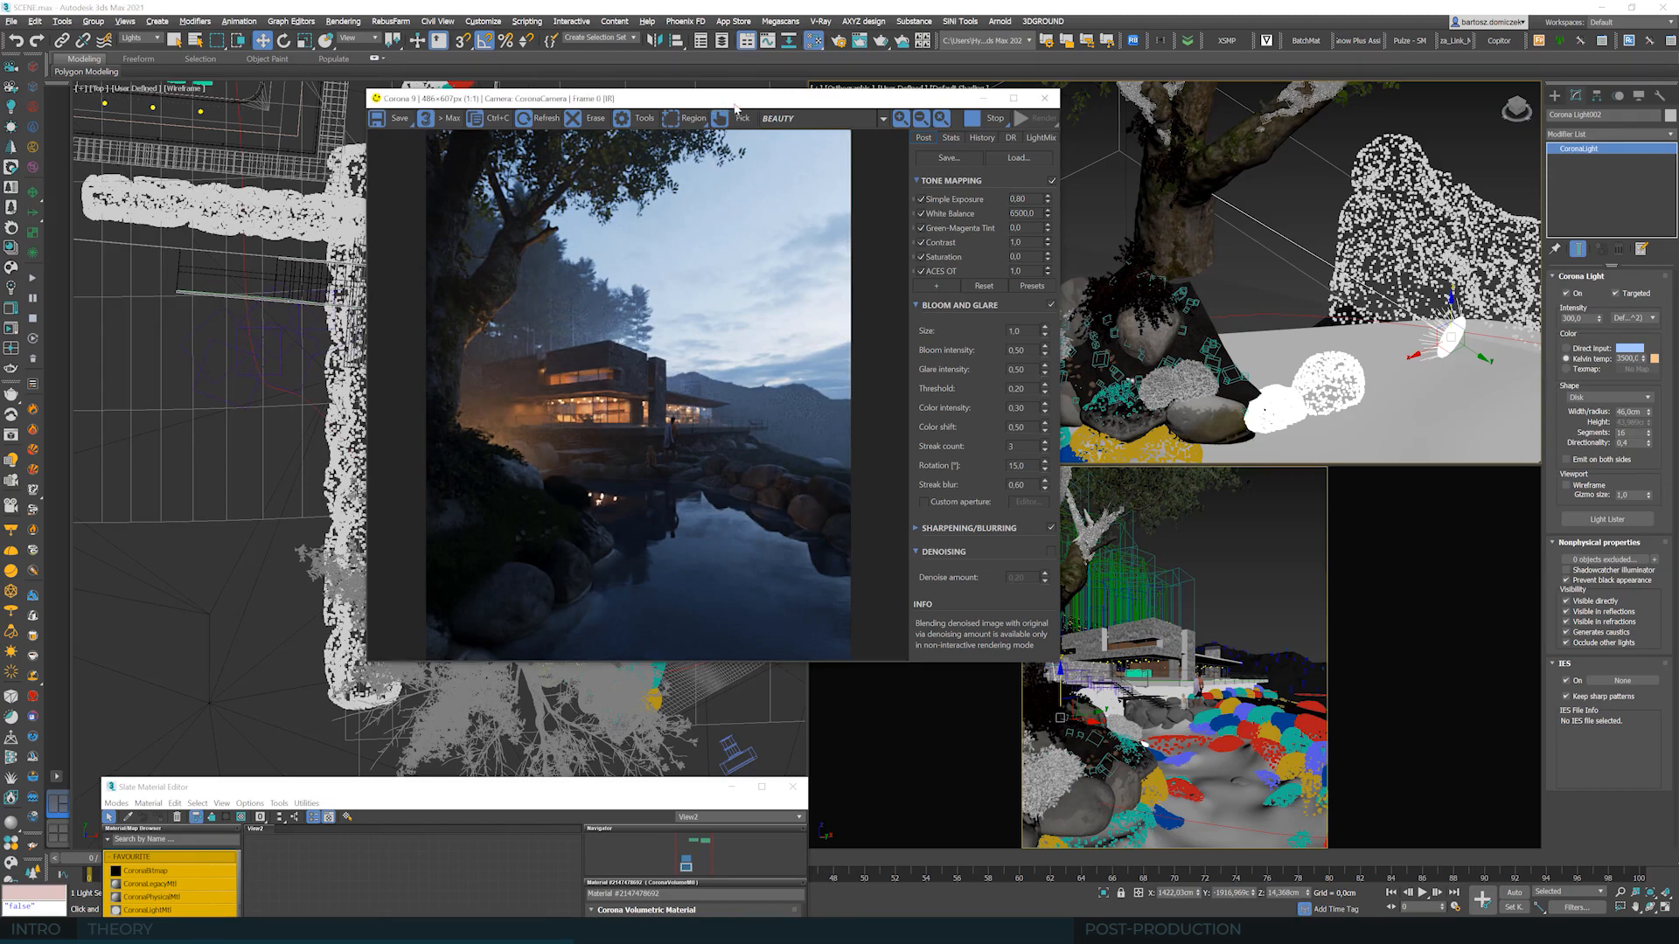
- Create a new Corona disk light in the top view, out on the far side of the poolside rocks from the tree
drag(734, 108, 1214, 353)
click(1553, 96)
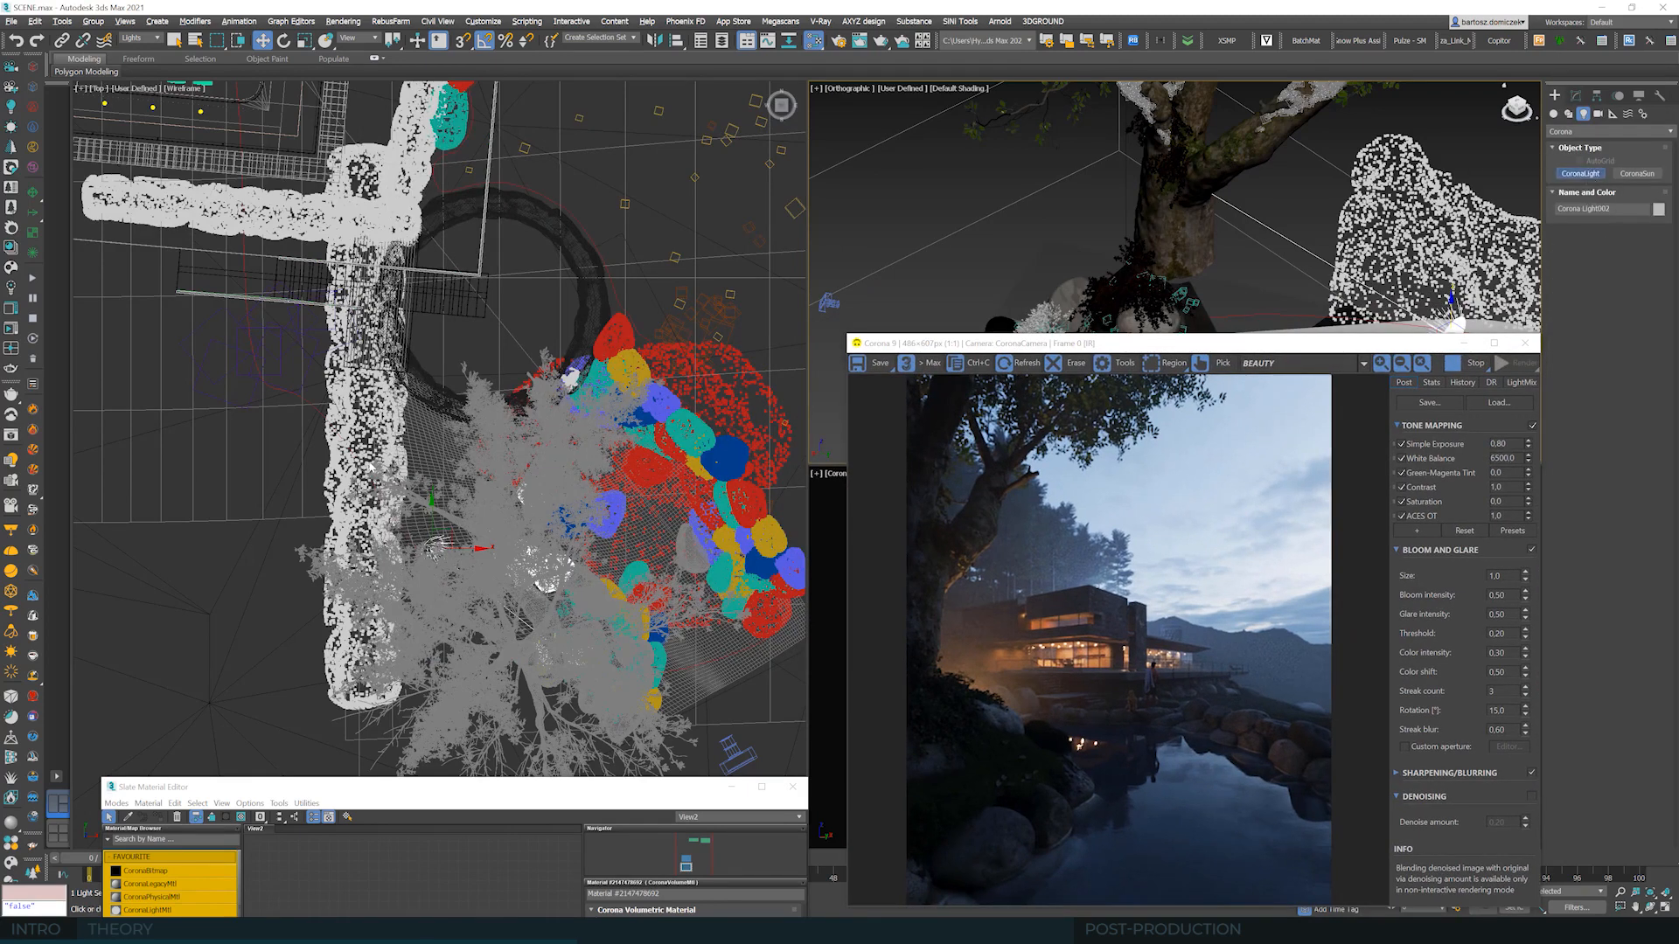
scroll(421, 450, down, 4)
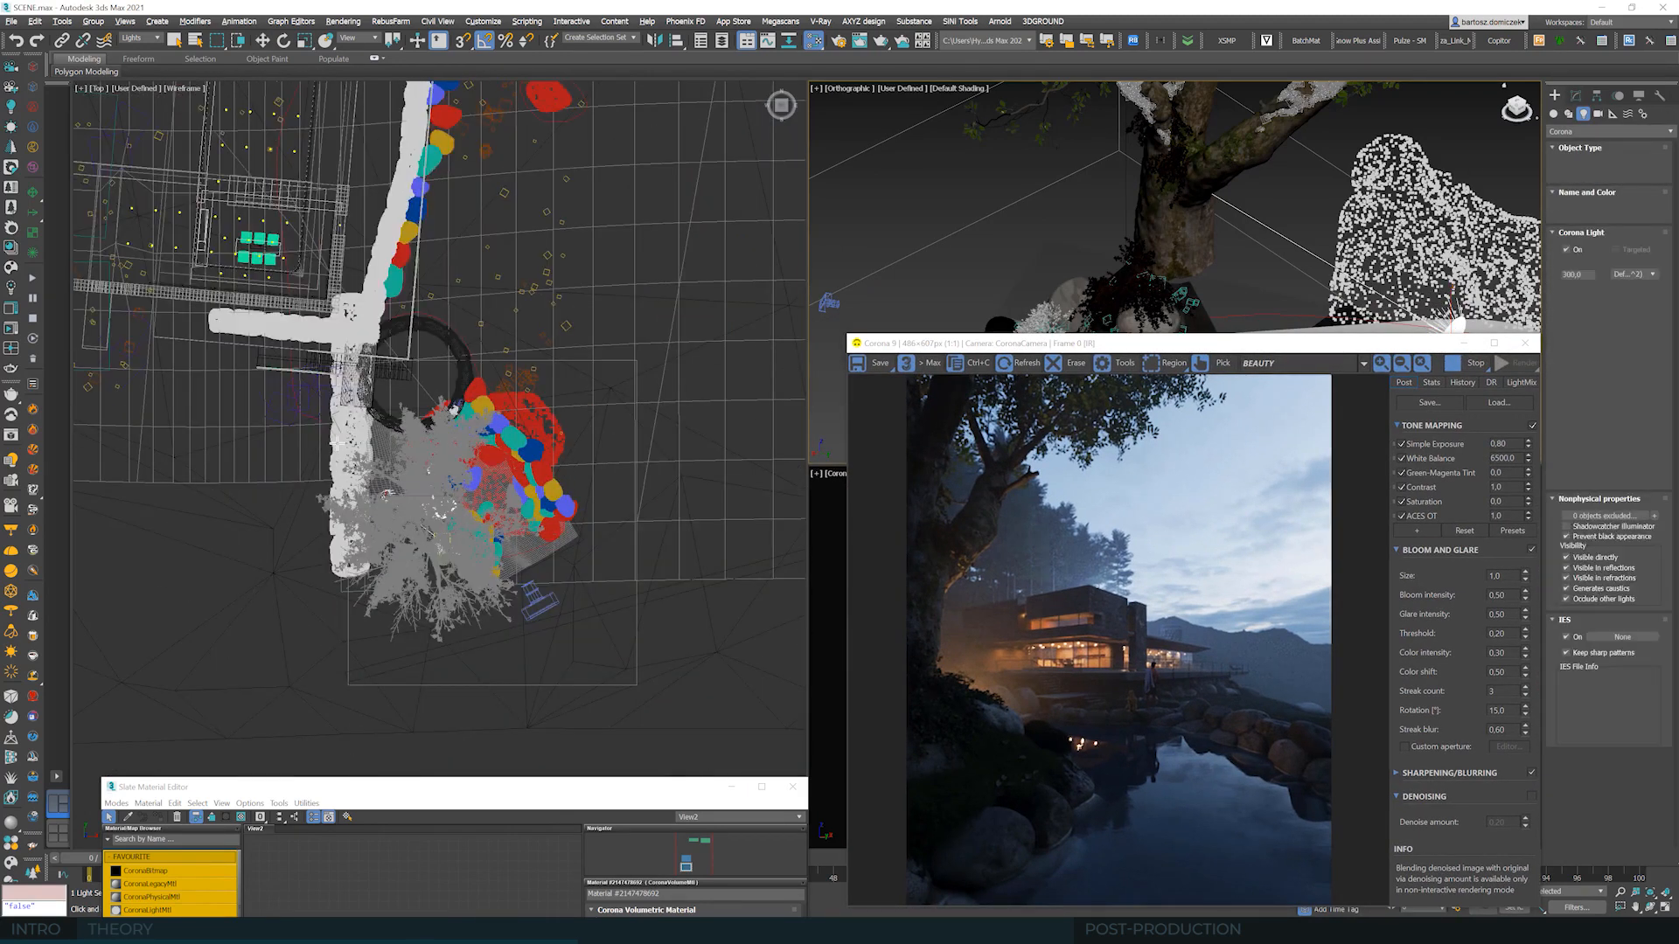
drag(715, 469, 678, 441)
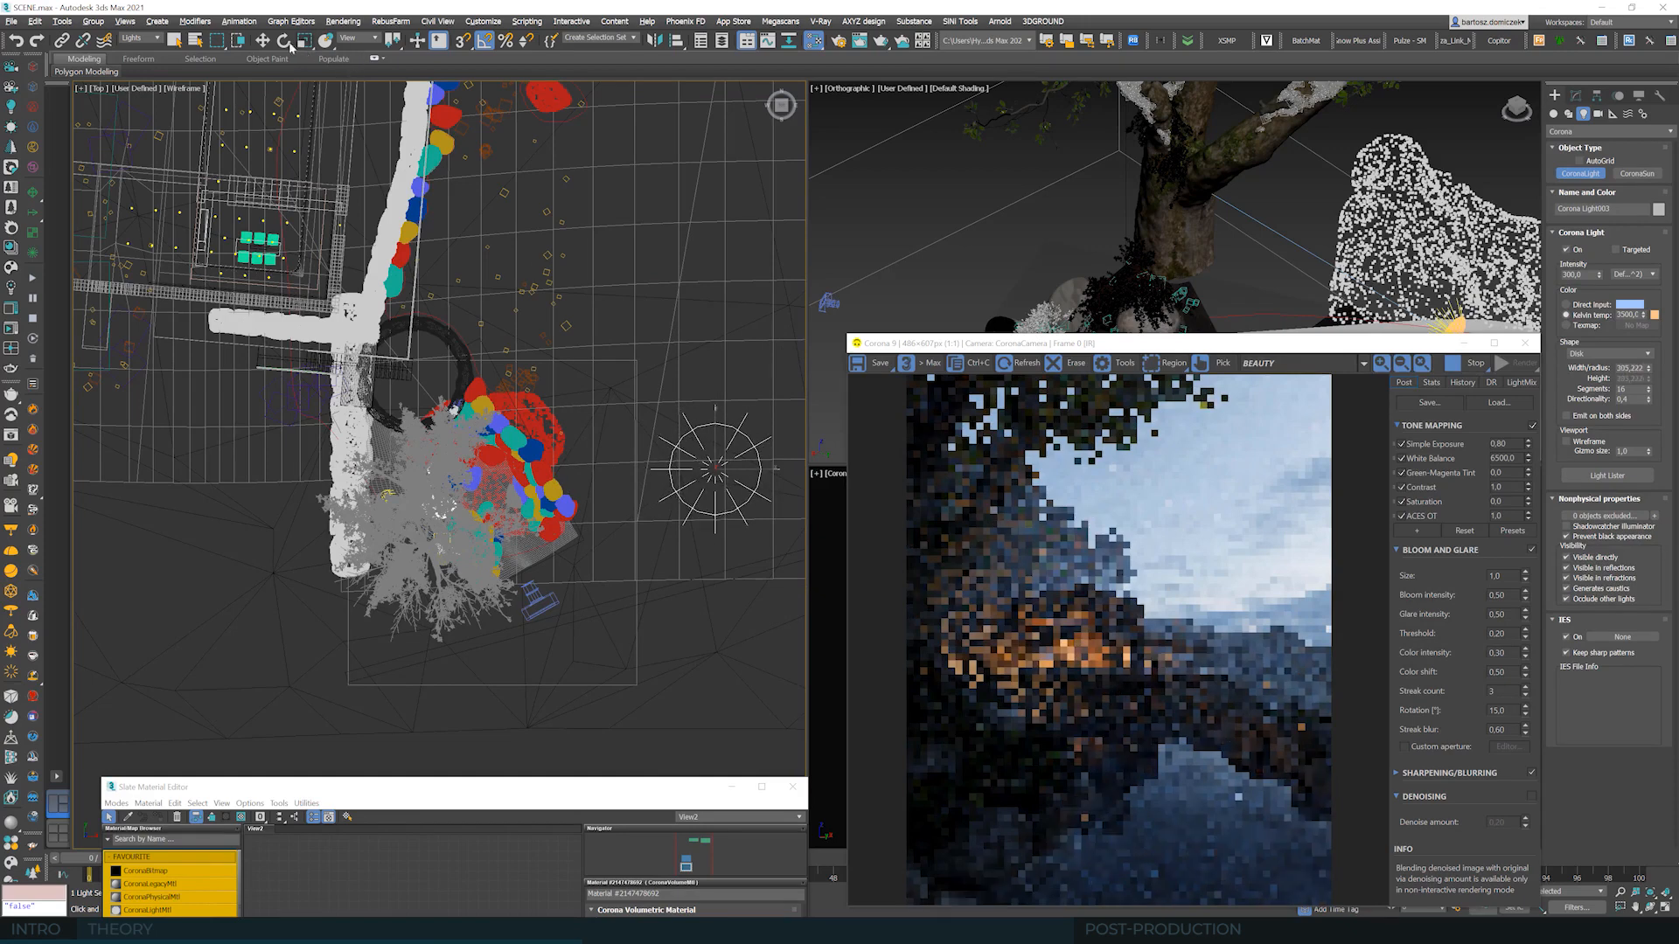
- Set the new disk light's radius to 35.222 cm and rotate the light upright so it faces sideways
click(283, 40)
click(1576, 95)
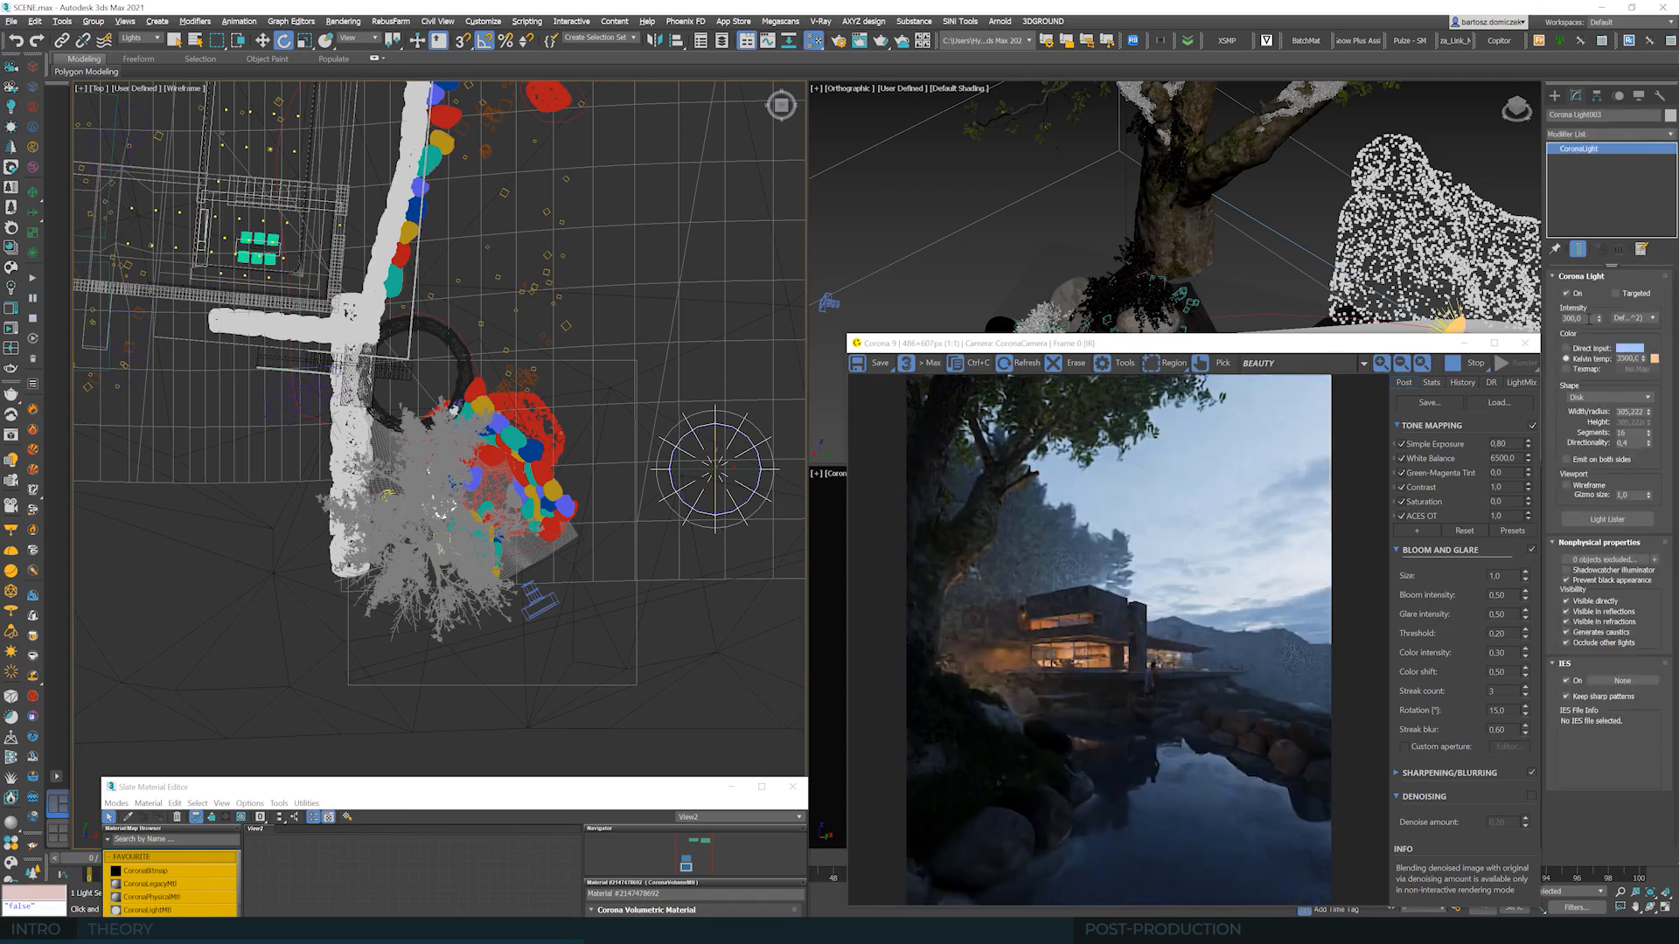
drag(1642, 412, 1294, 387)
key(BackSpace)
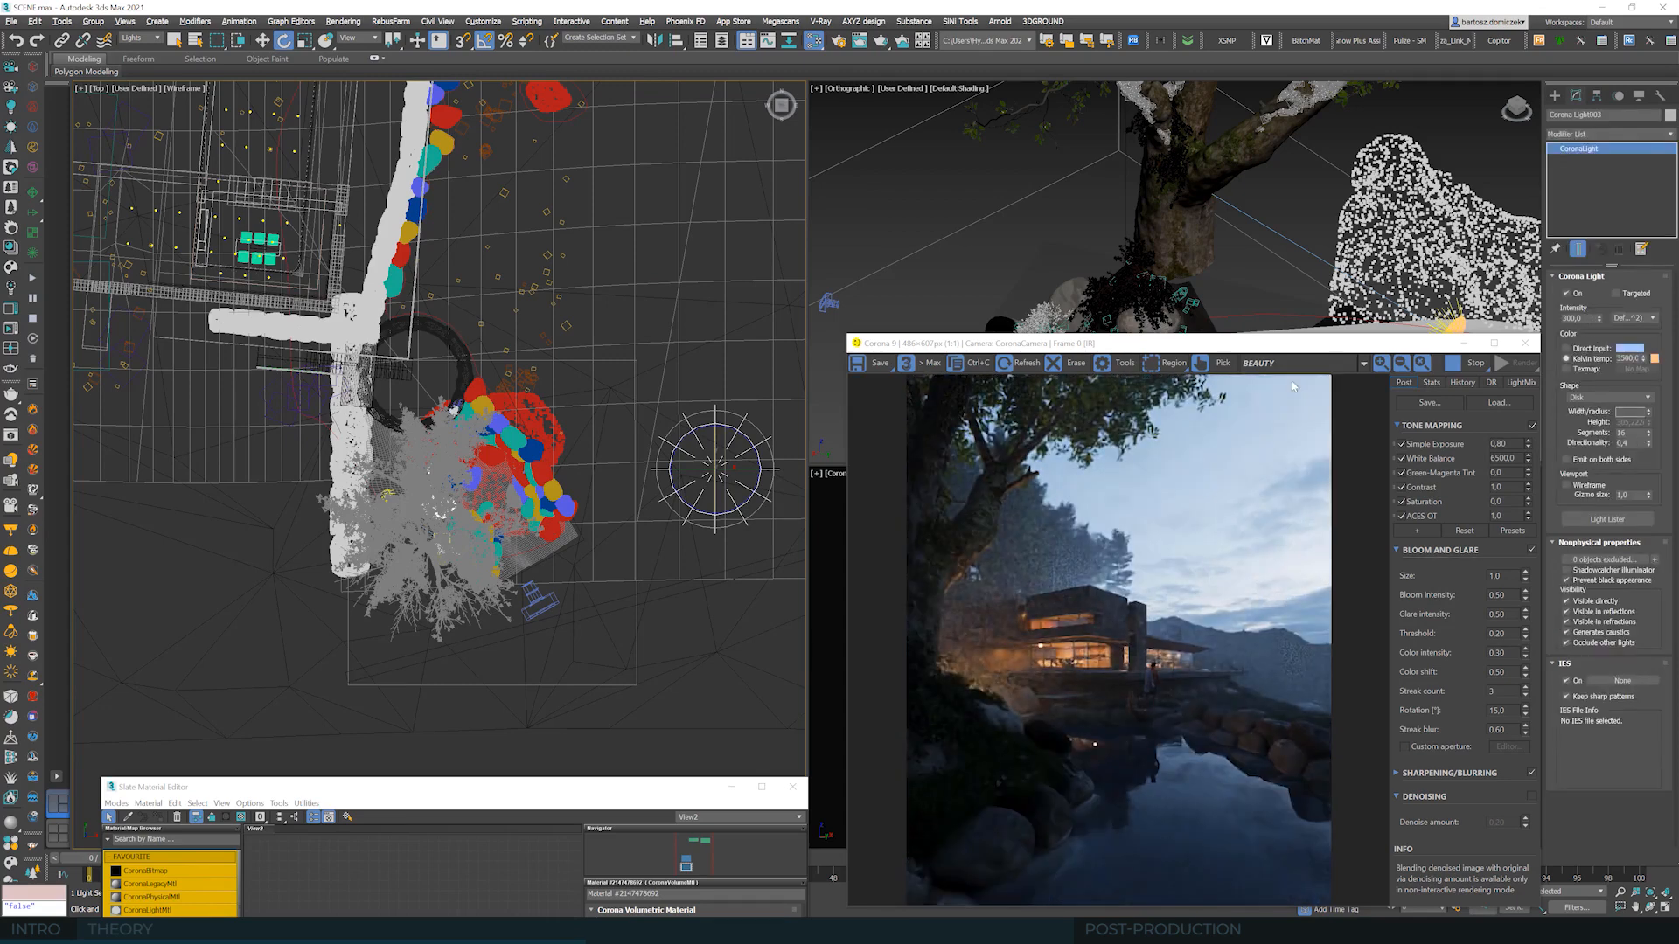
key(Return)
drag(737, 469, 777, 467)
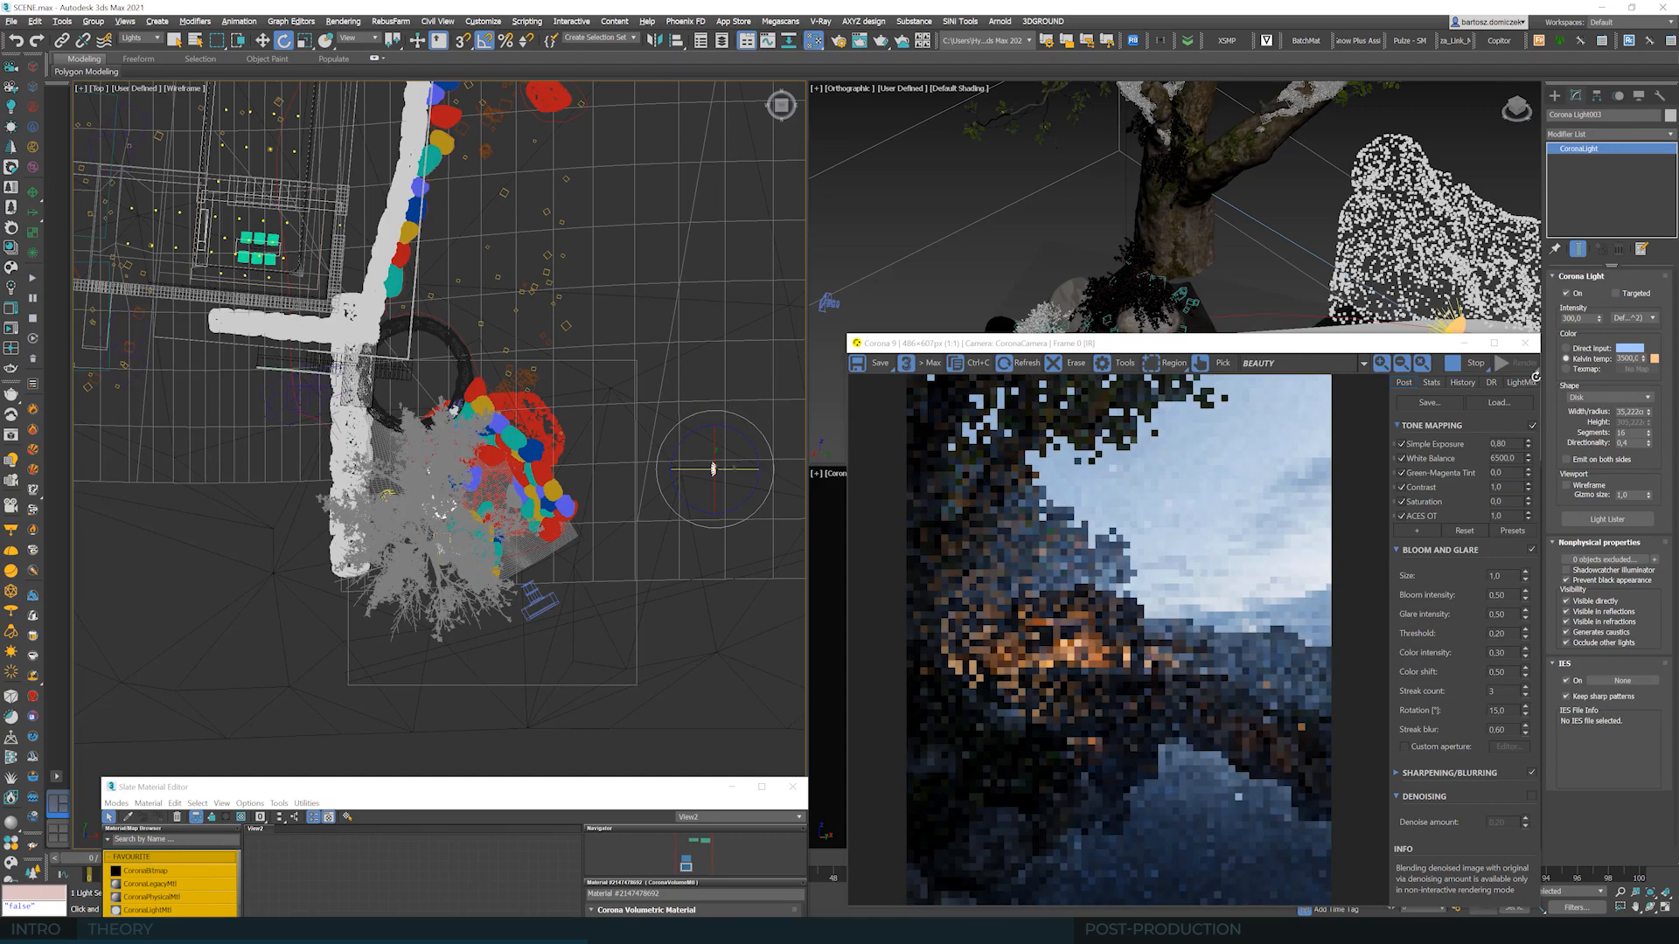
- Make the new disk light targeted and move its target onto the coloured poolside rocks in the top view
click(1616, 293)
key(w)
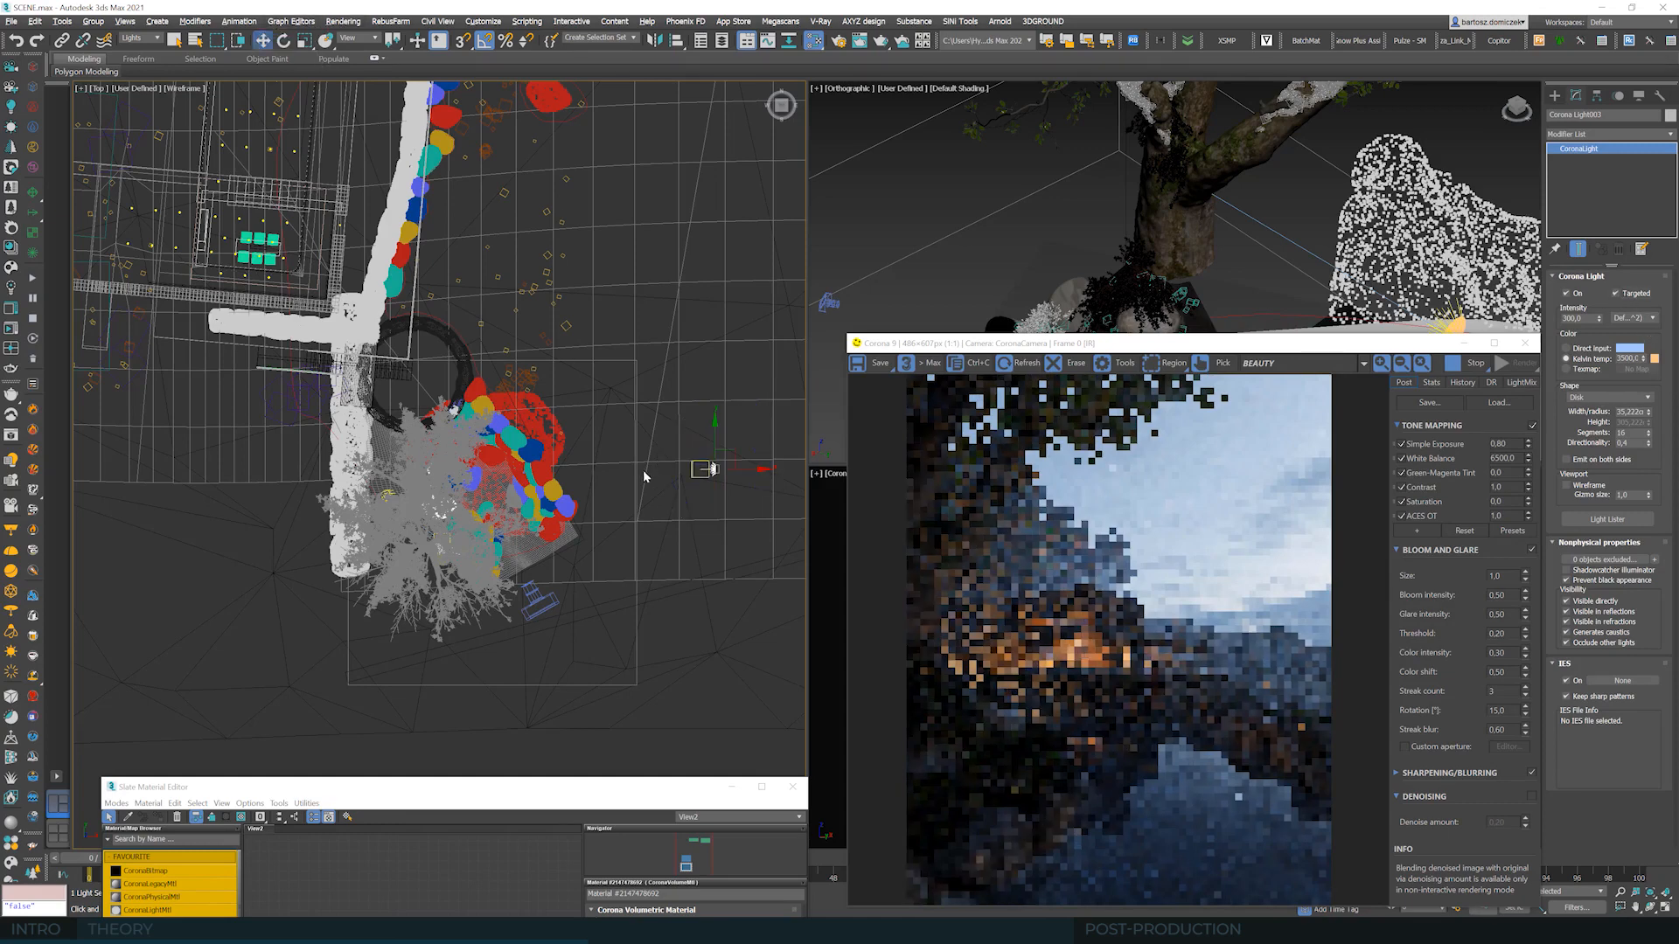
click(696, 470)
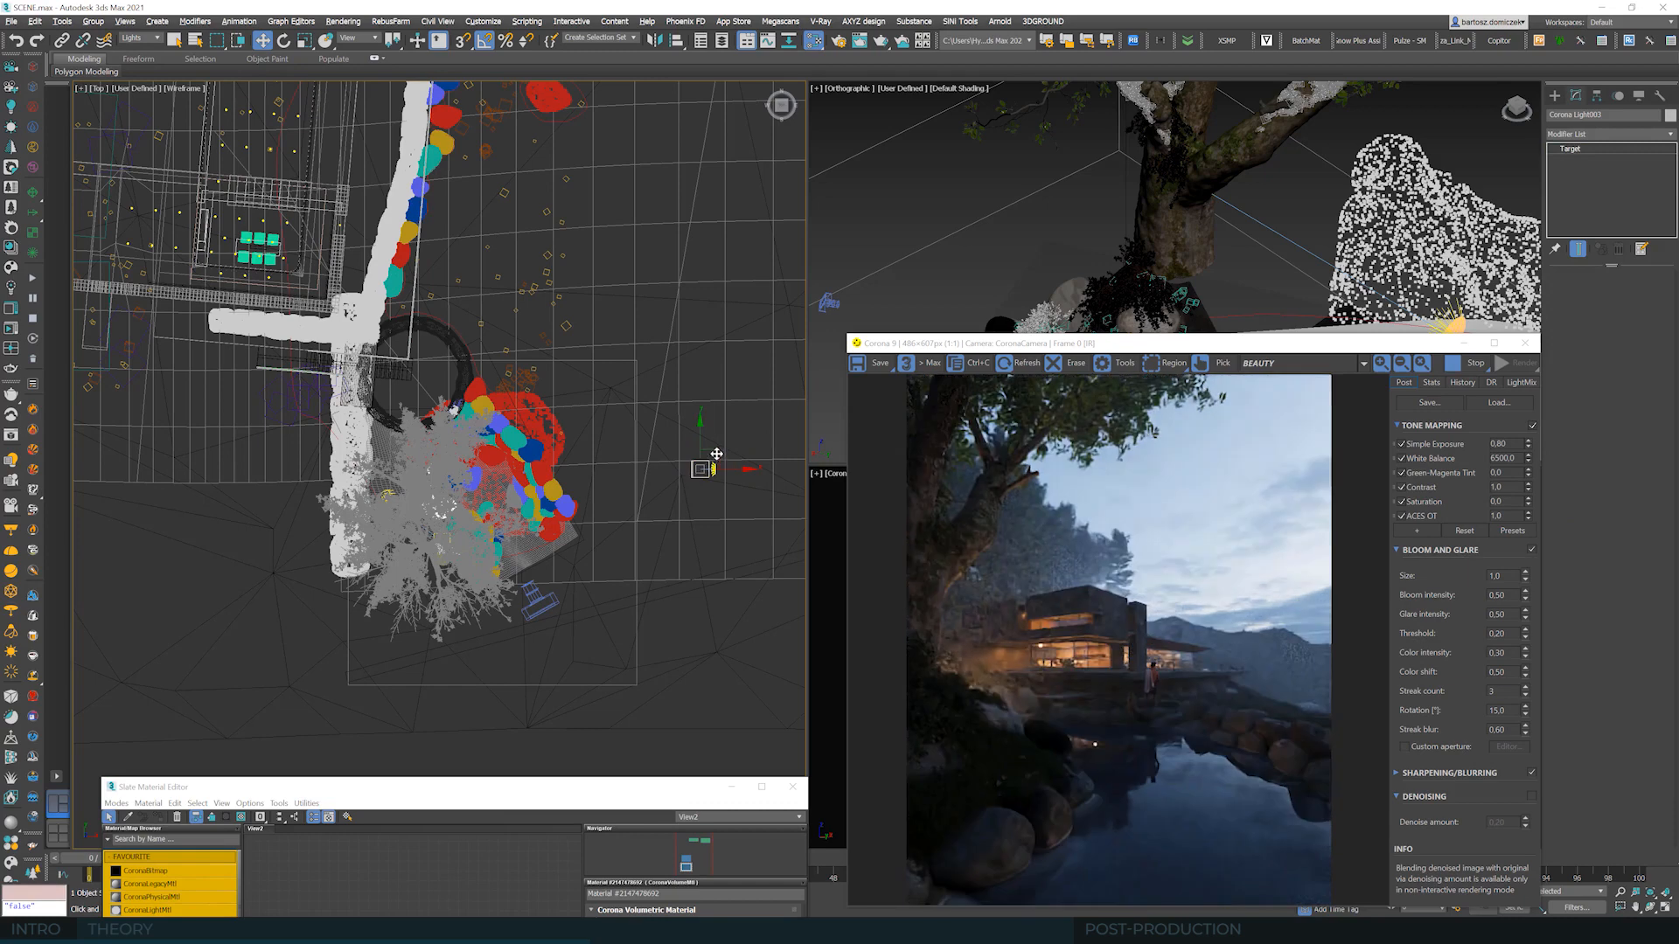
scroll(712, 456, up, 2)
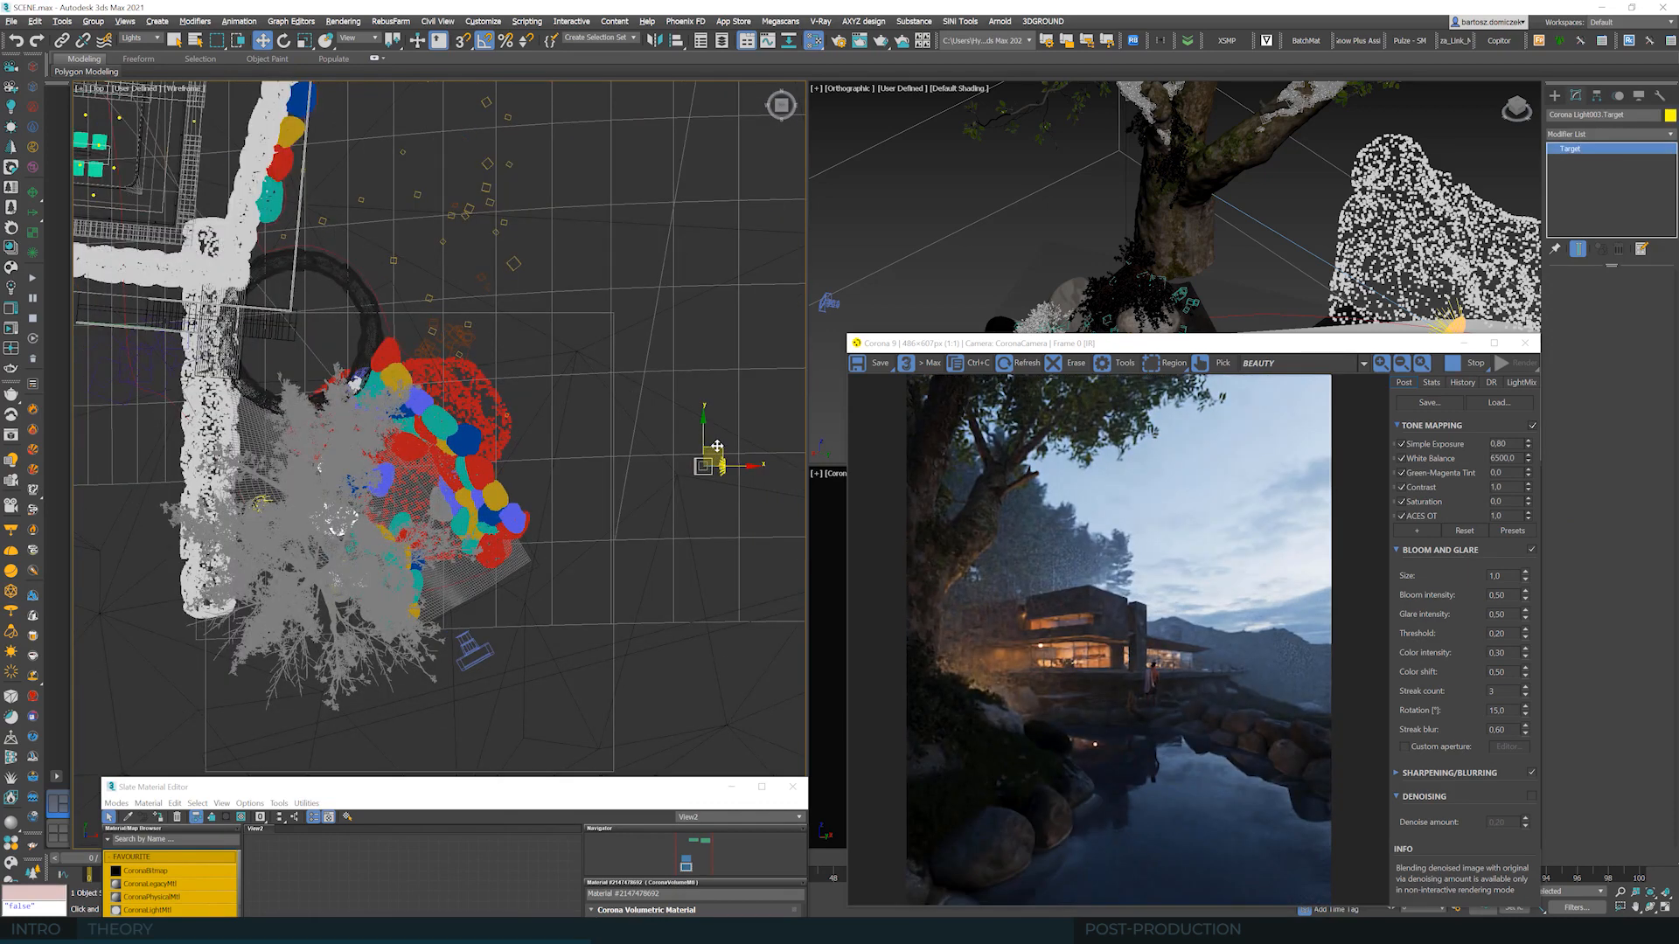
drag(717, 446, 473, 439)
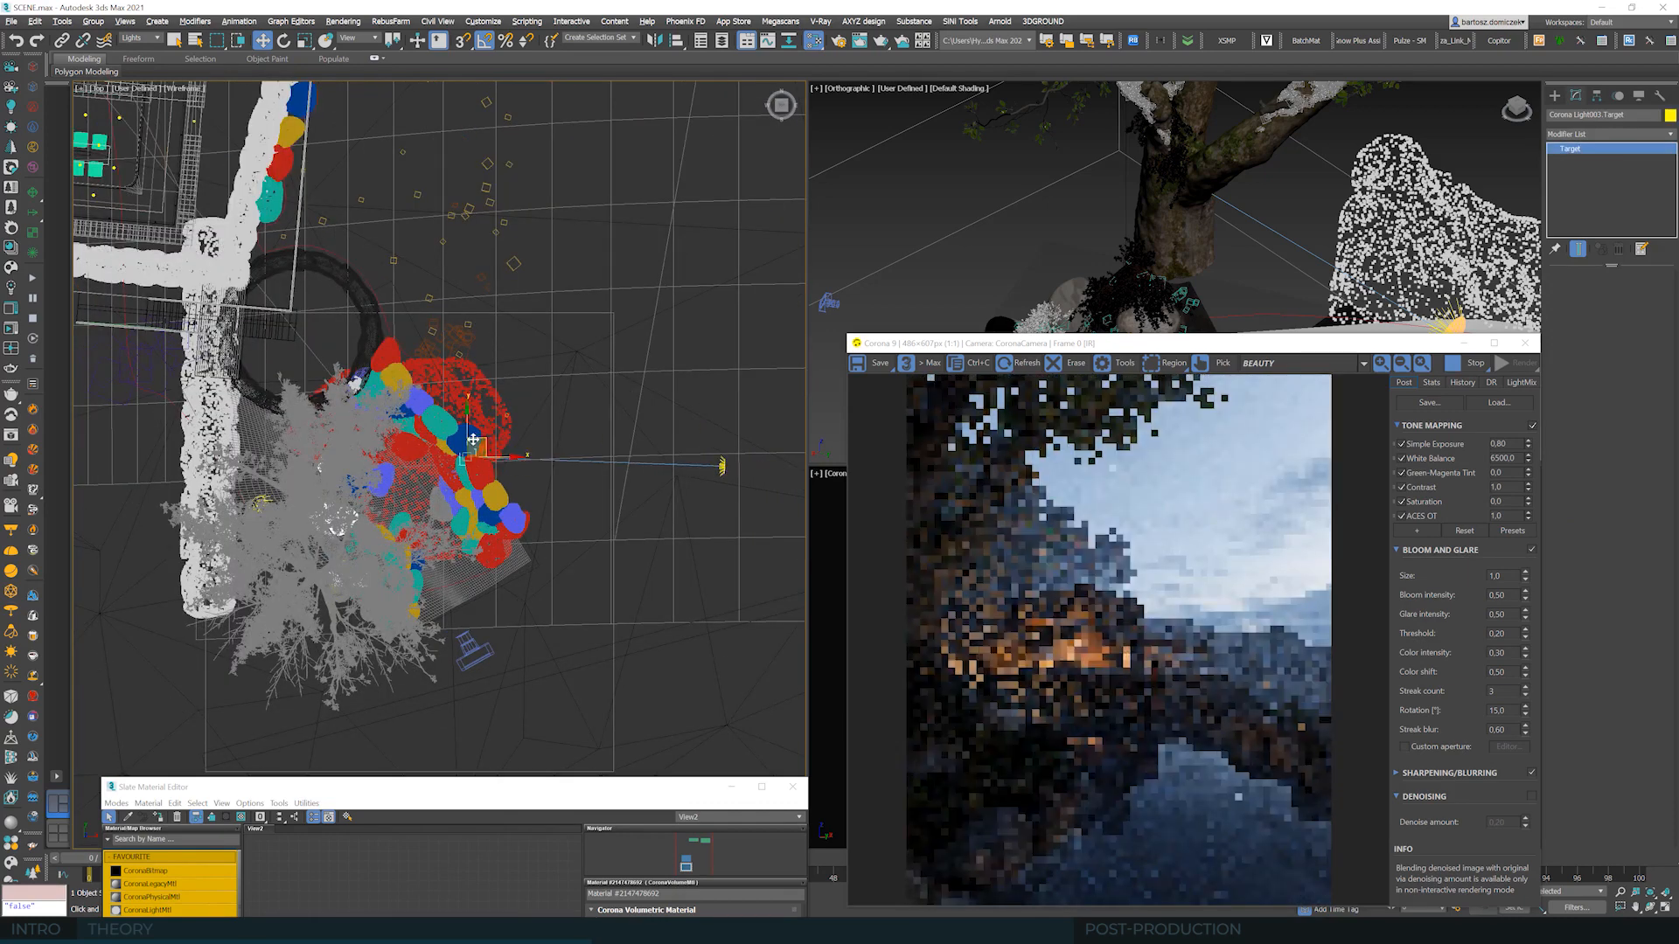
- Shift the new disk light slightly closer to the poolside rocks in the top view
click(725, 466)
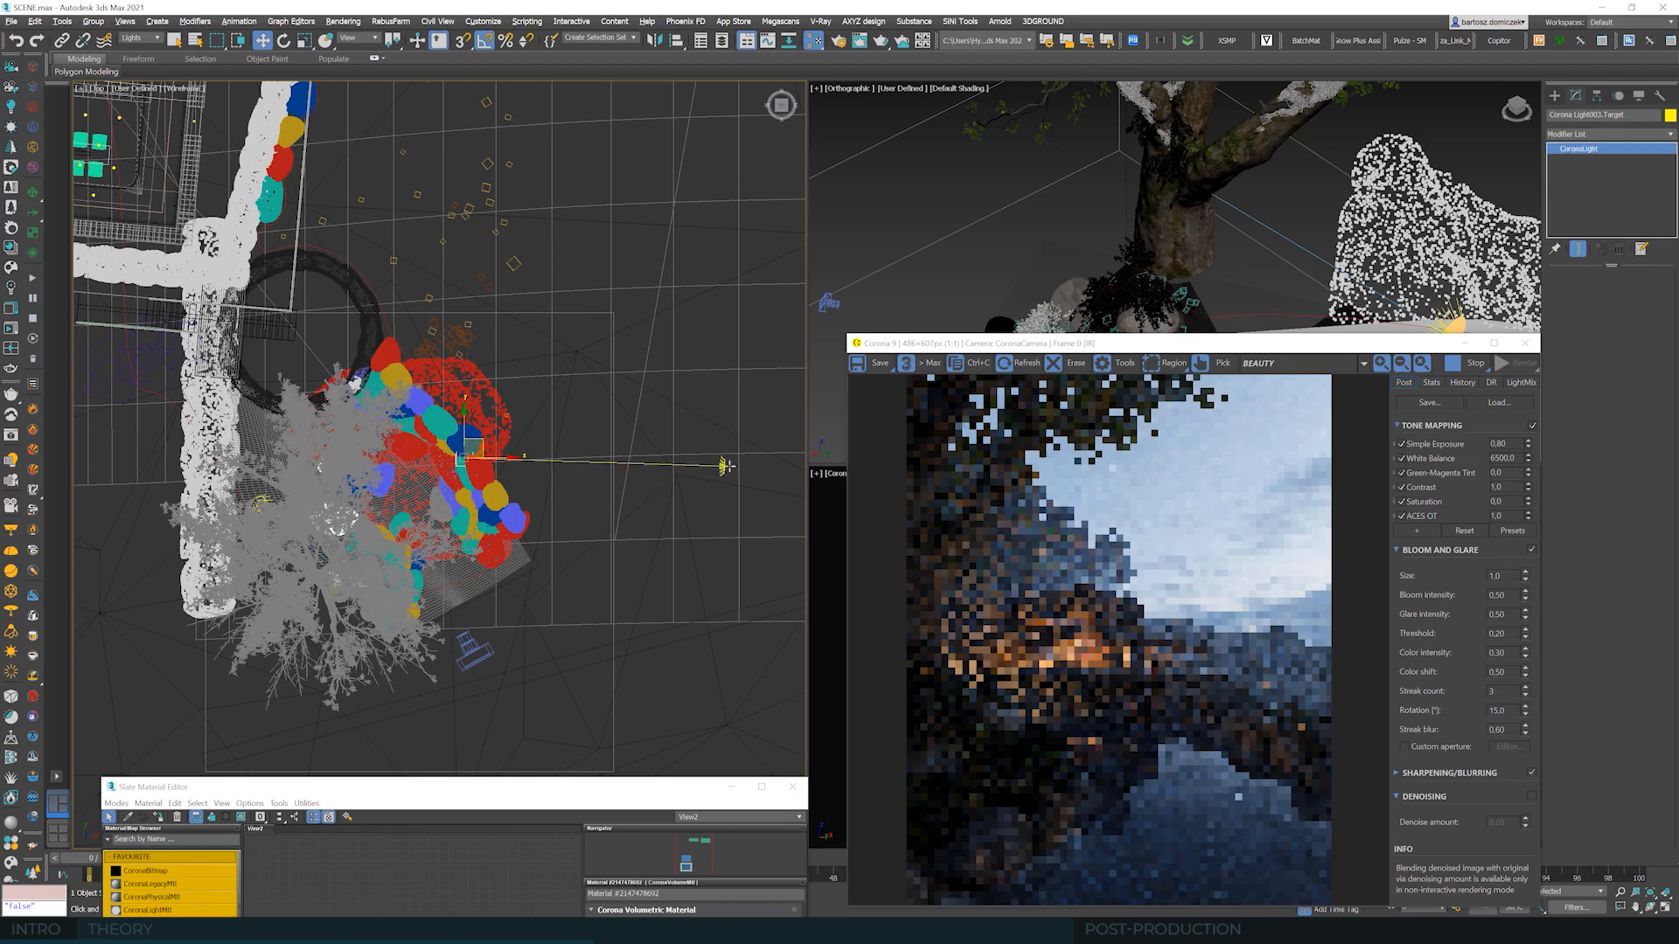
click(725, 466)
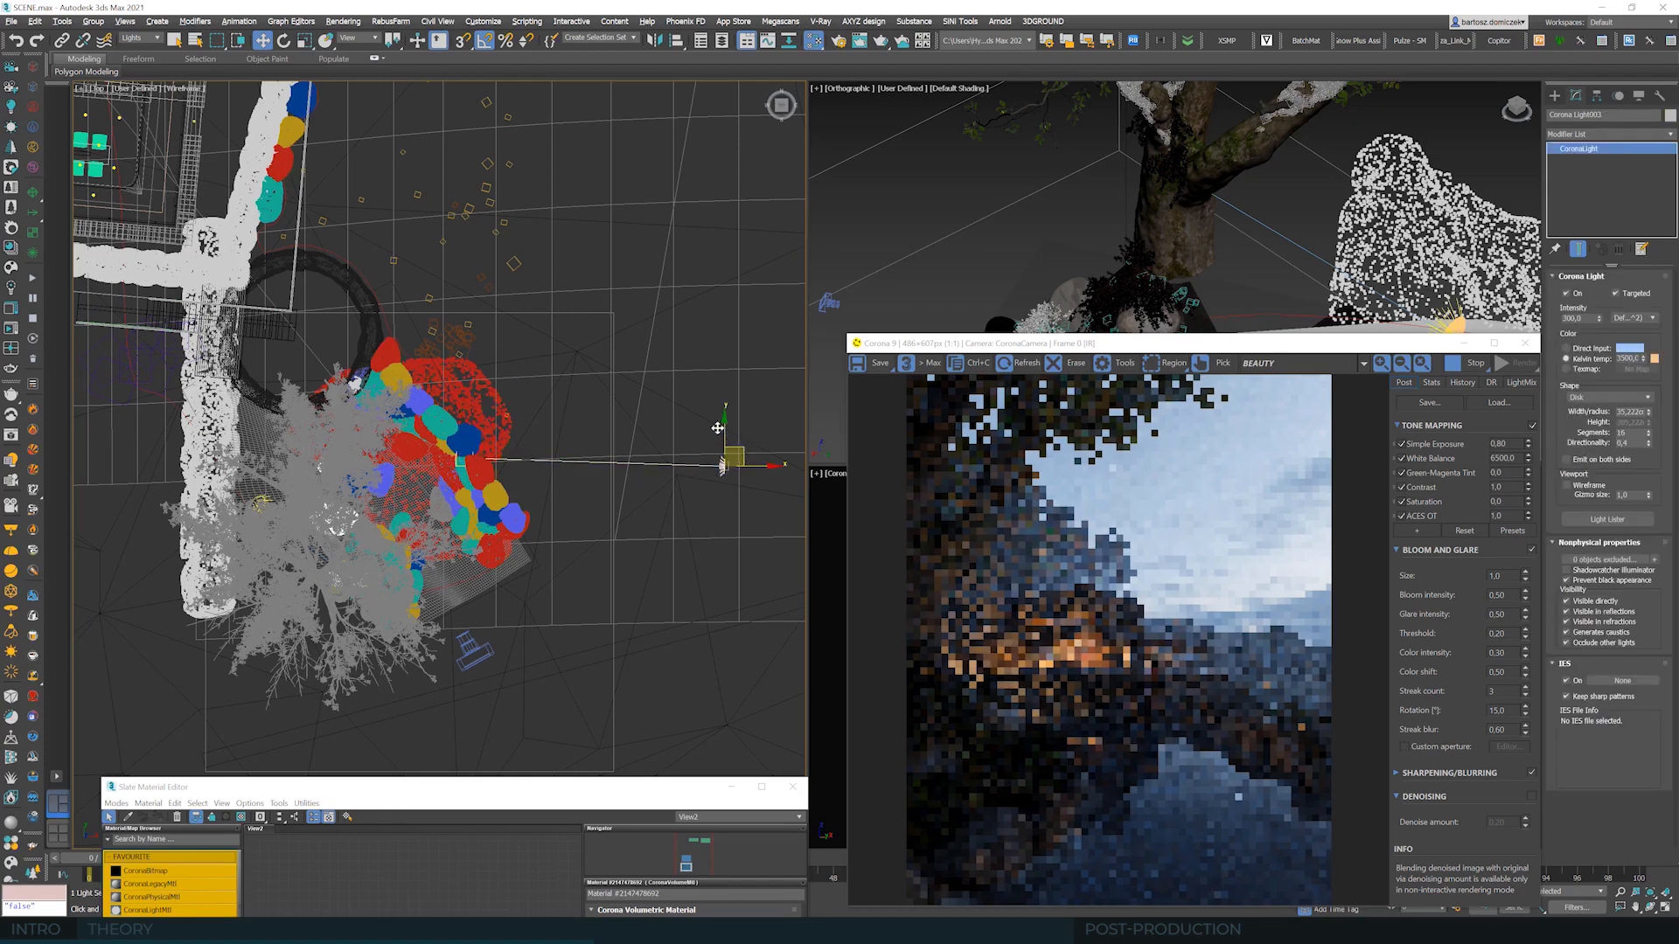
drag(738, 450, 713, 423)
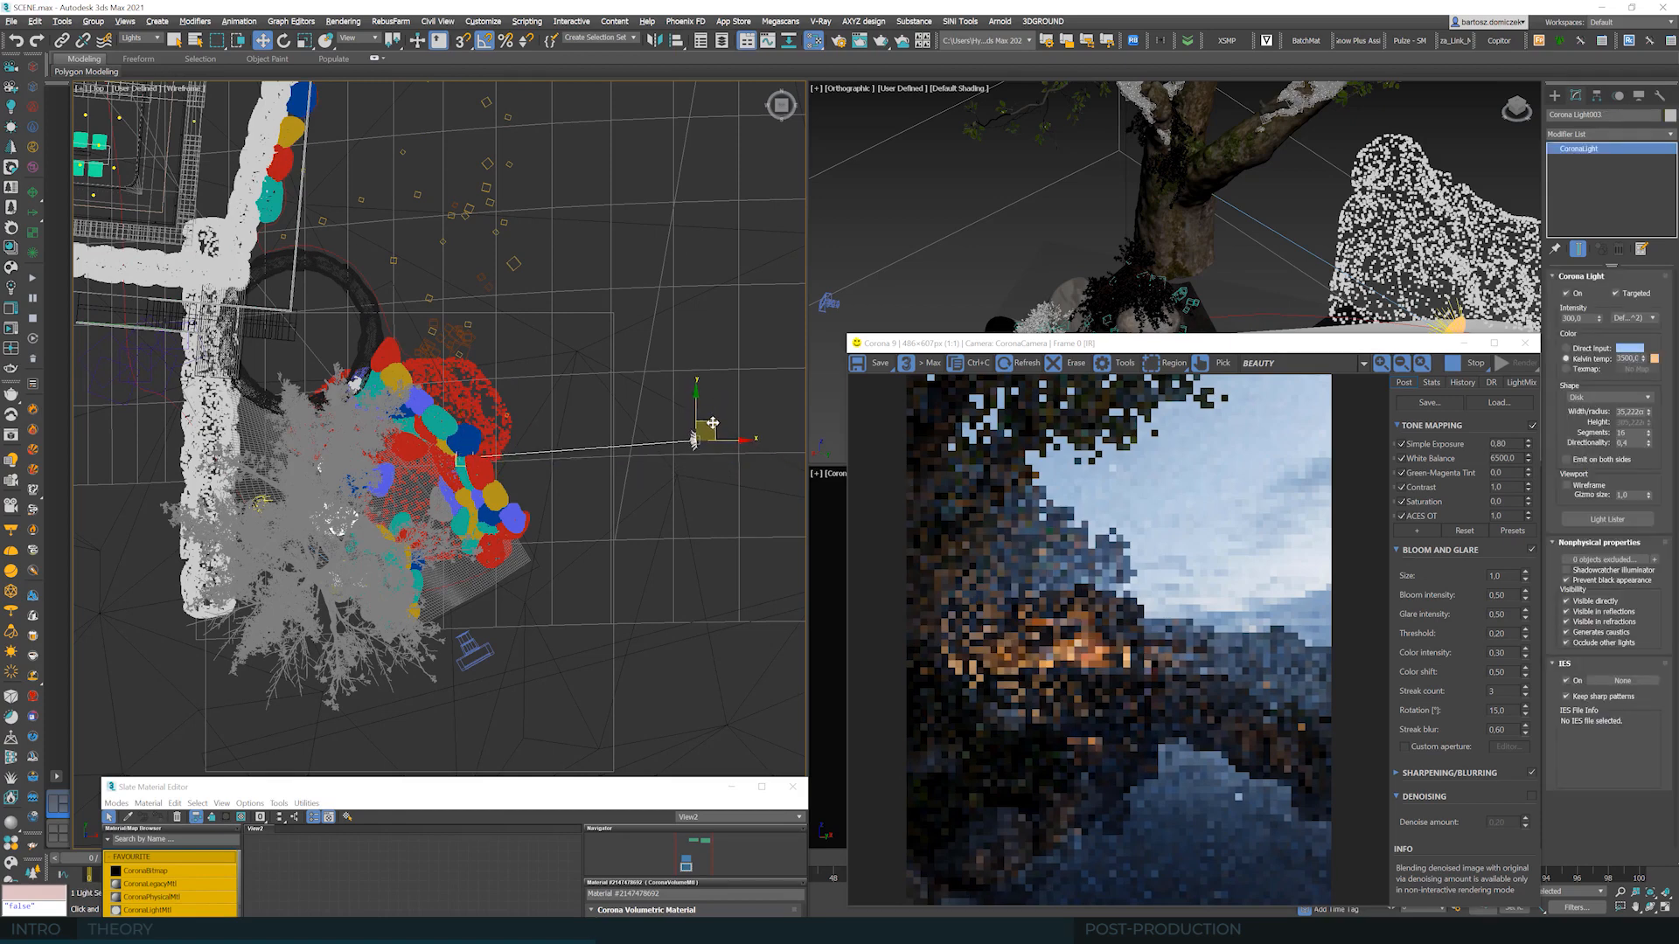
- Raise the new disk light to a height of about 265 cm and set its directionality to 0.6
drag(1214, 352, 494, 103)
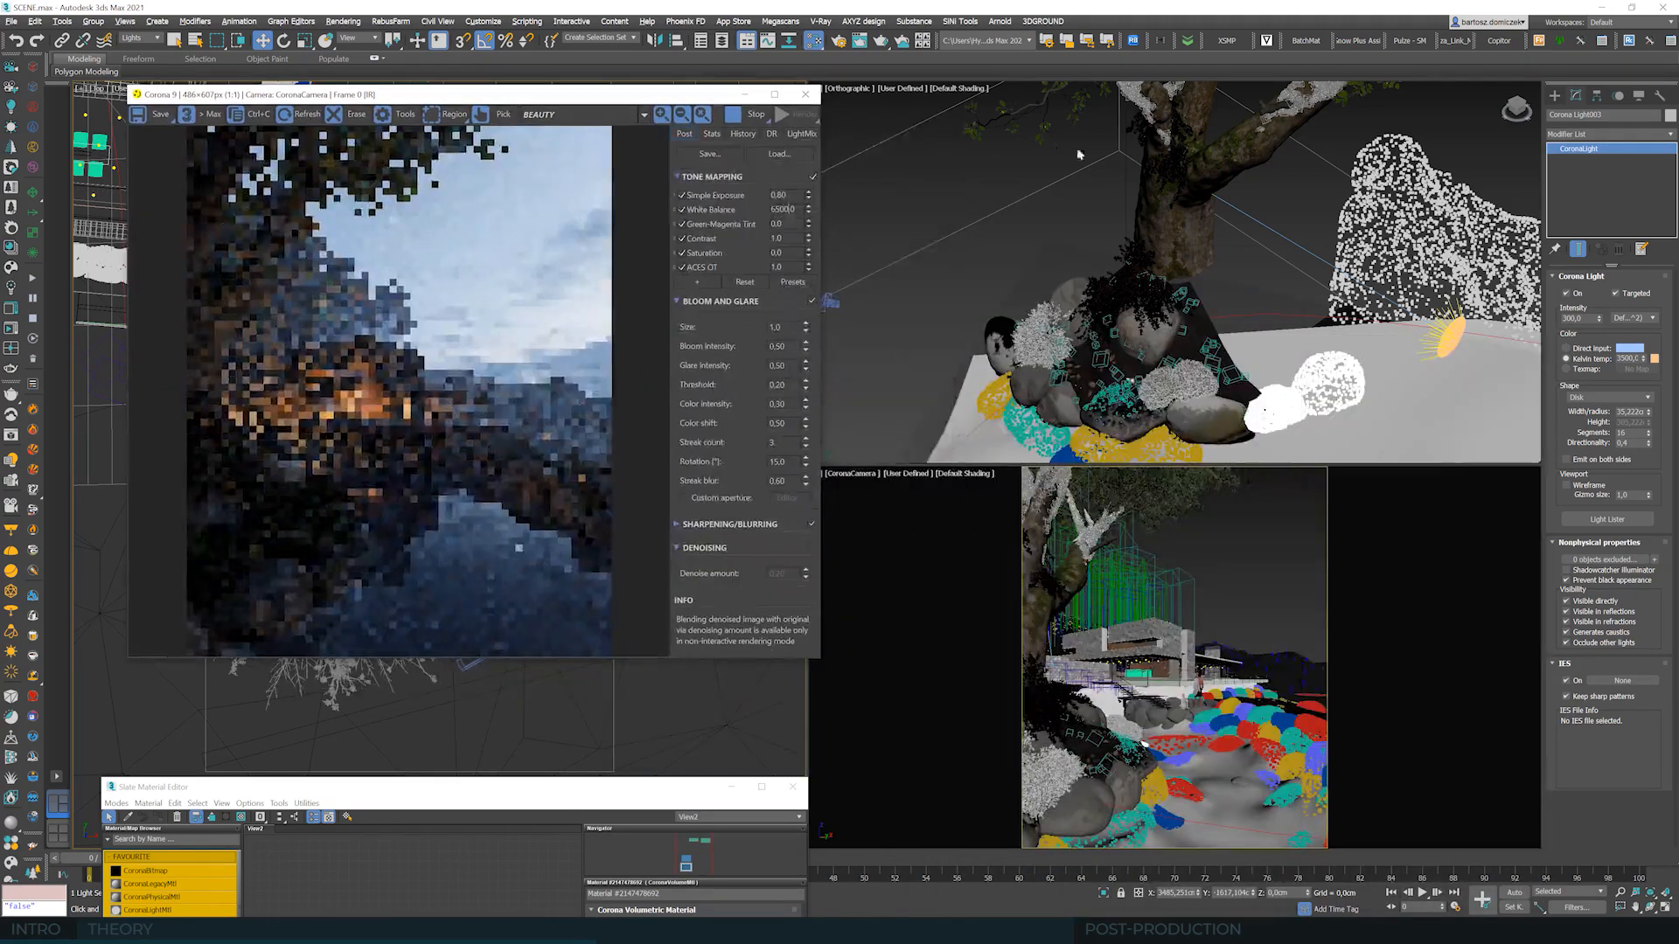
alt+middle_drag(1071, 219, 1101, 322)
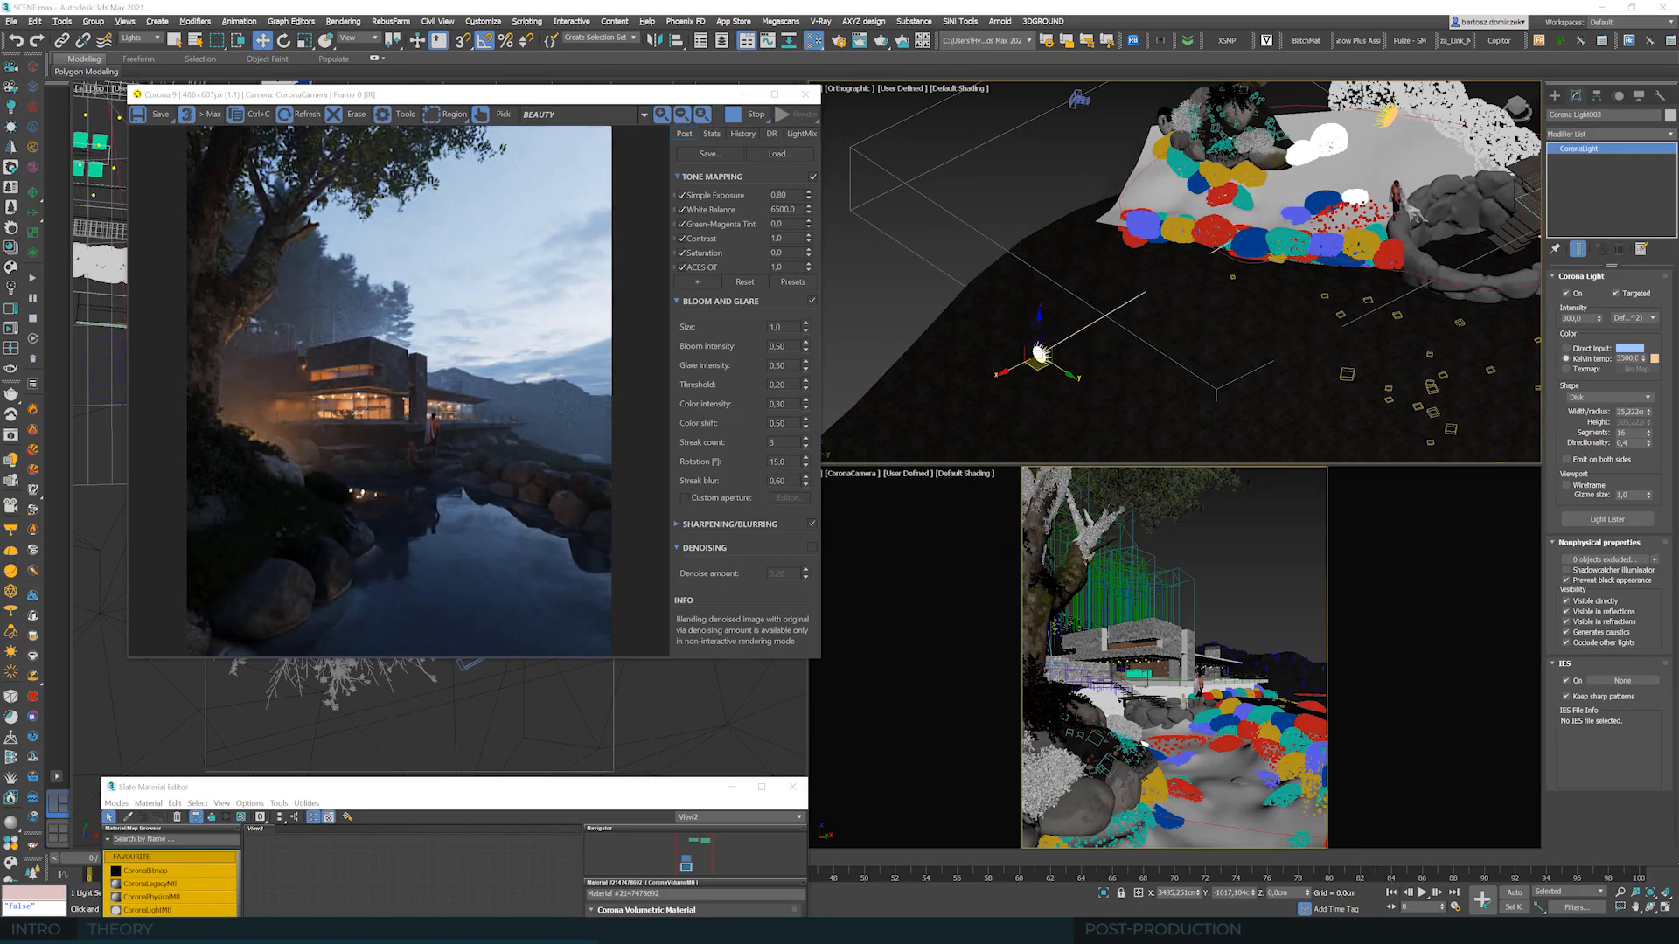
drag(1038, 320, 1050, 285)
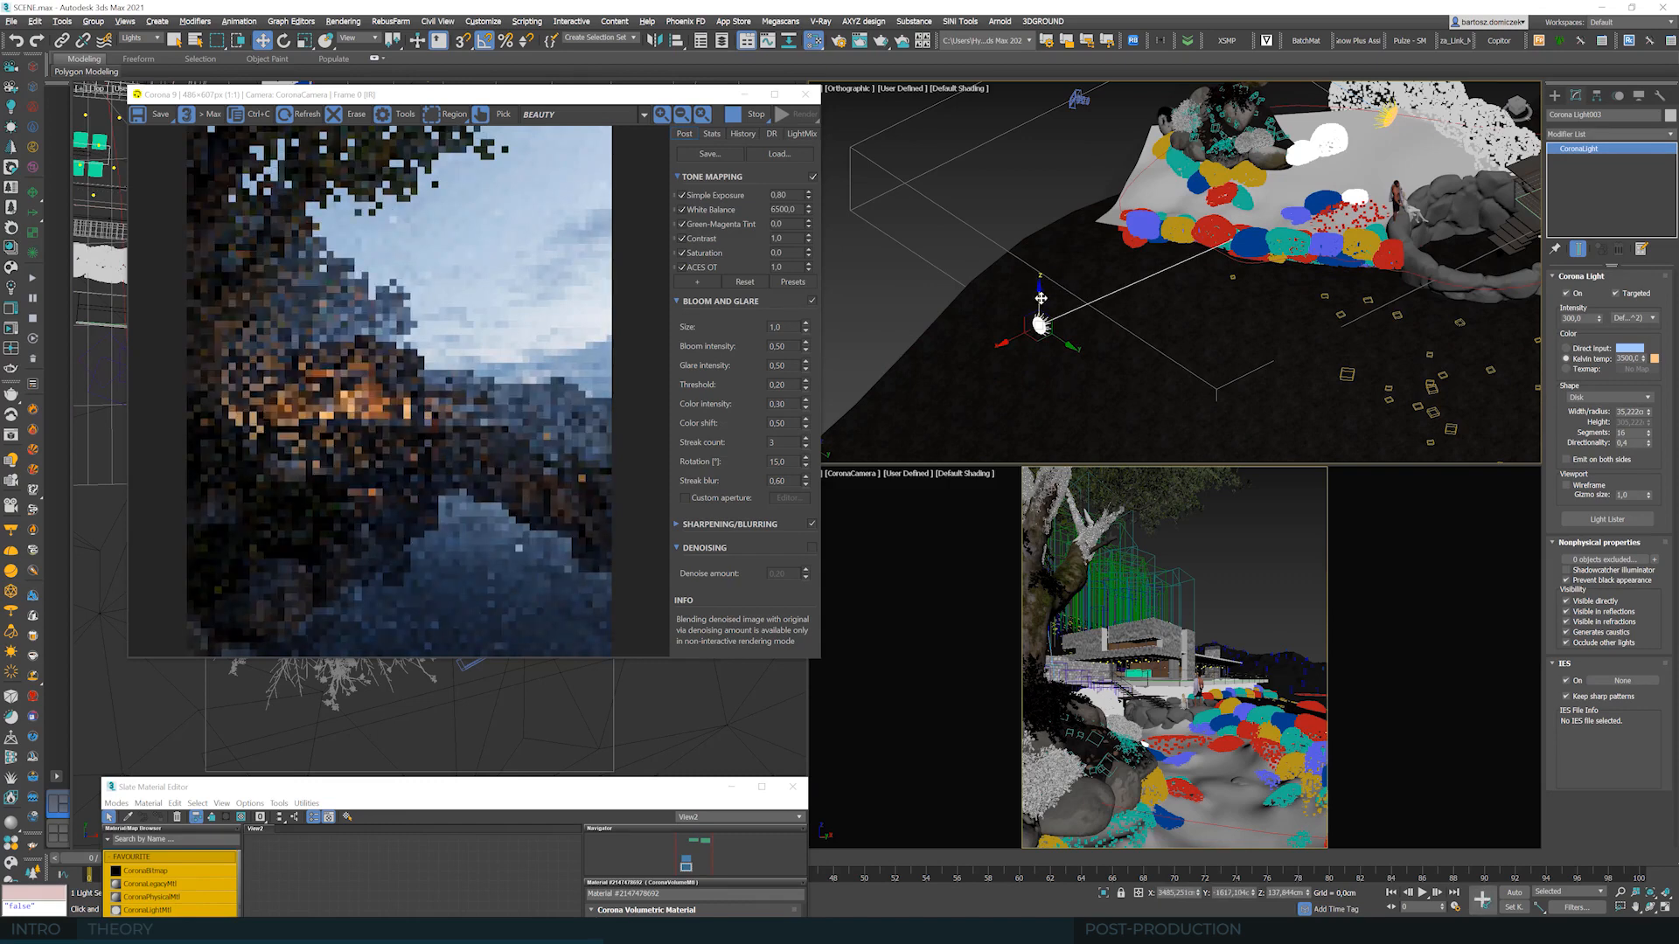
drag(1040, 298, 1042, 271)
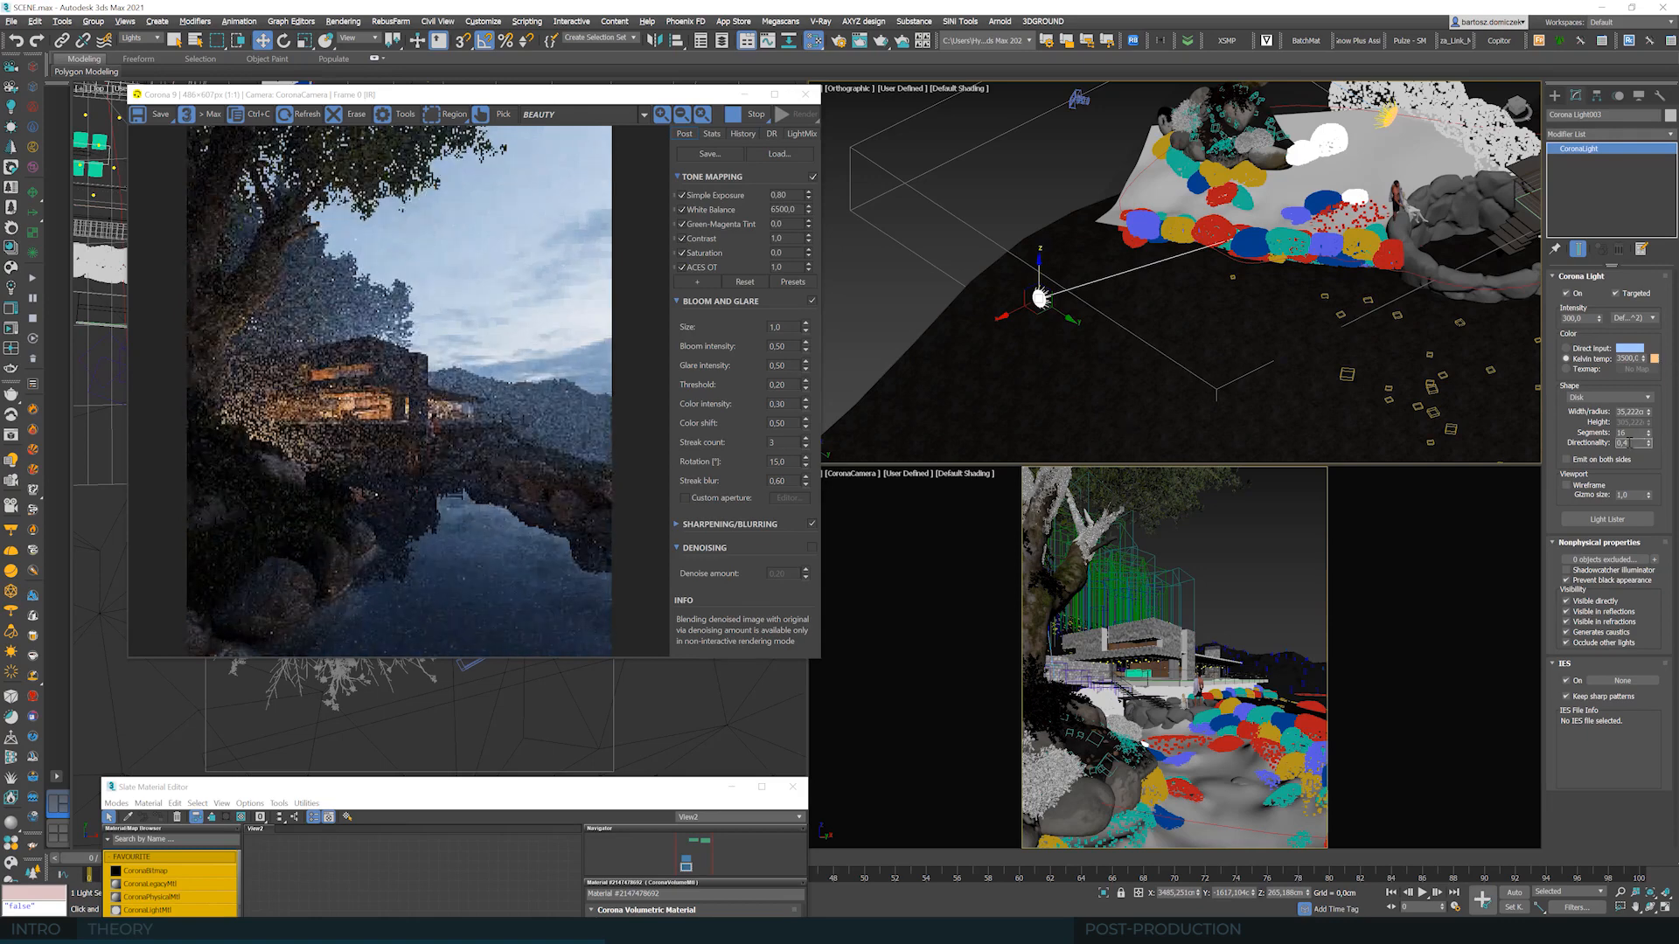
text(6)
key(Return)
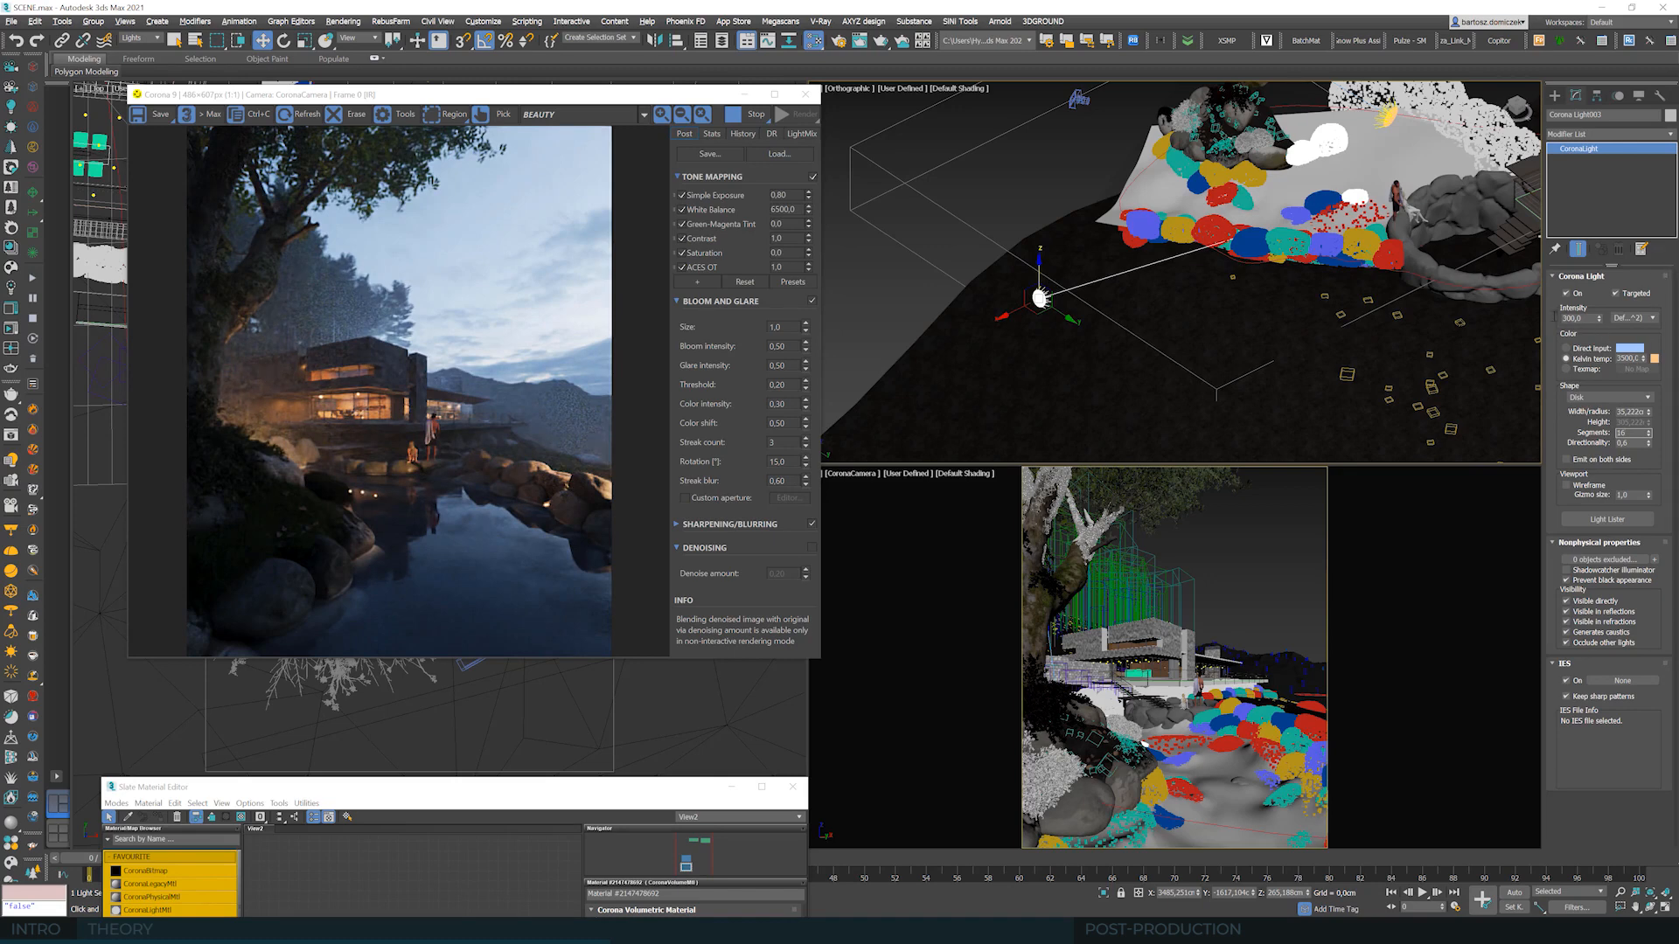
- Set the poolside rock light's intensity to 100 and shift the light slightly along Y in the top view
drag(1586, 318, 1555, 318)
text(100)
click(1631, 410)
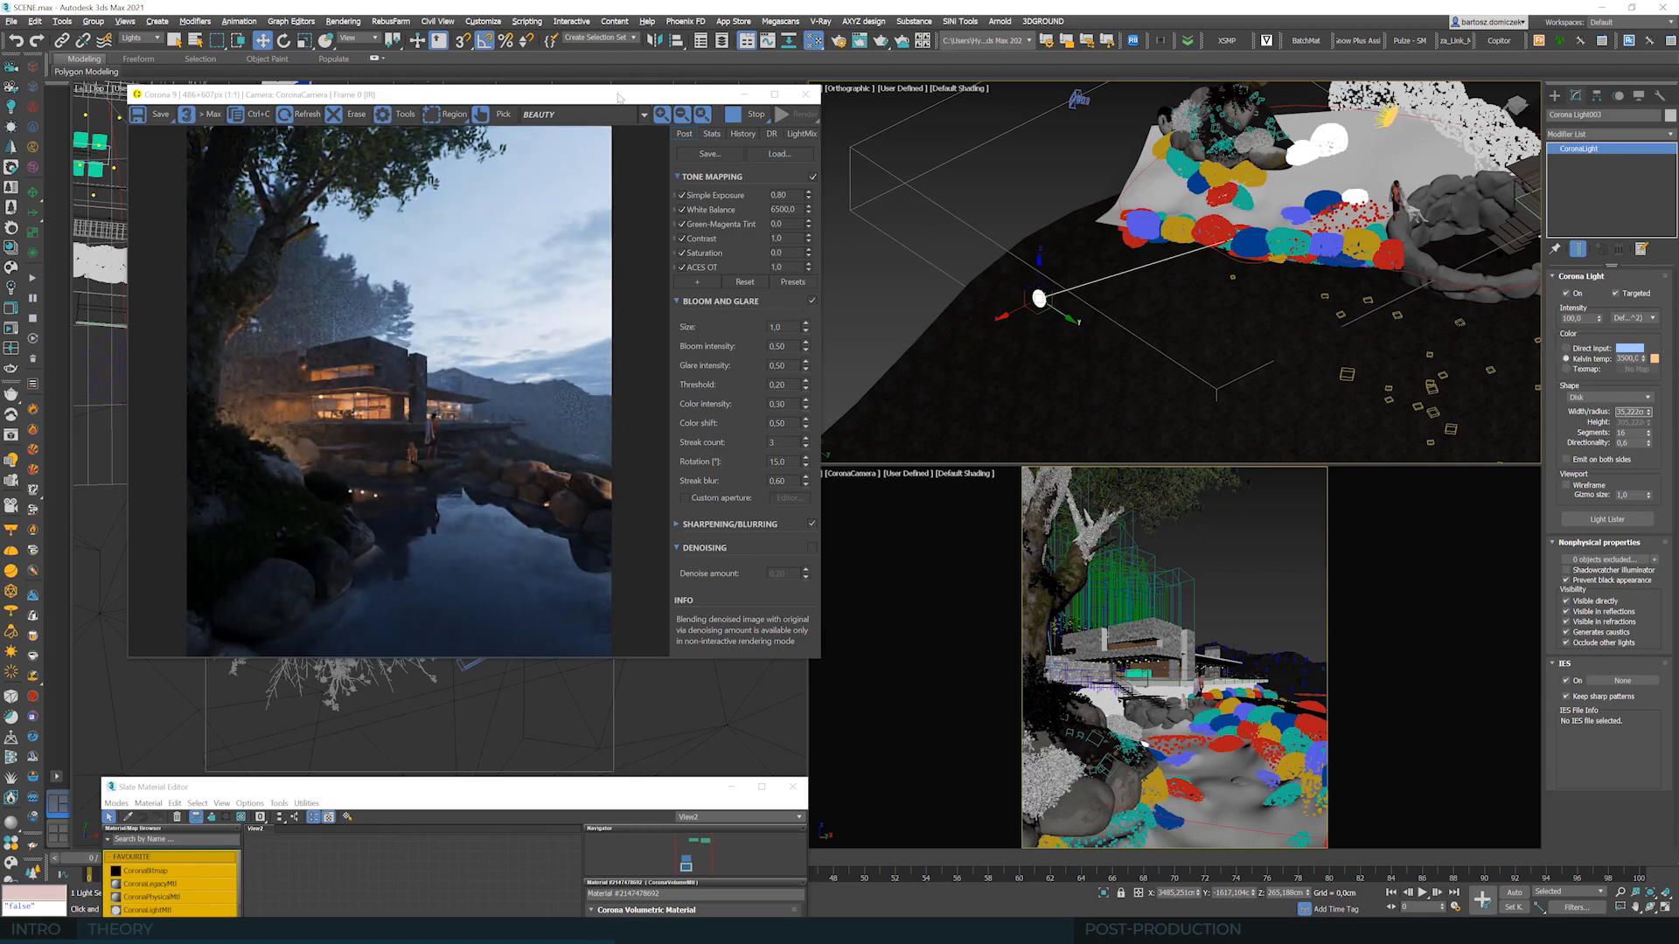
drag(617, 98, 1235, 158)
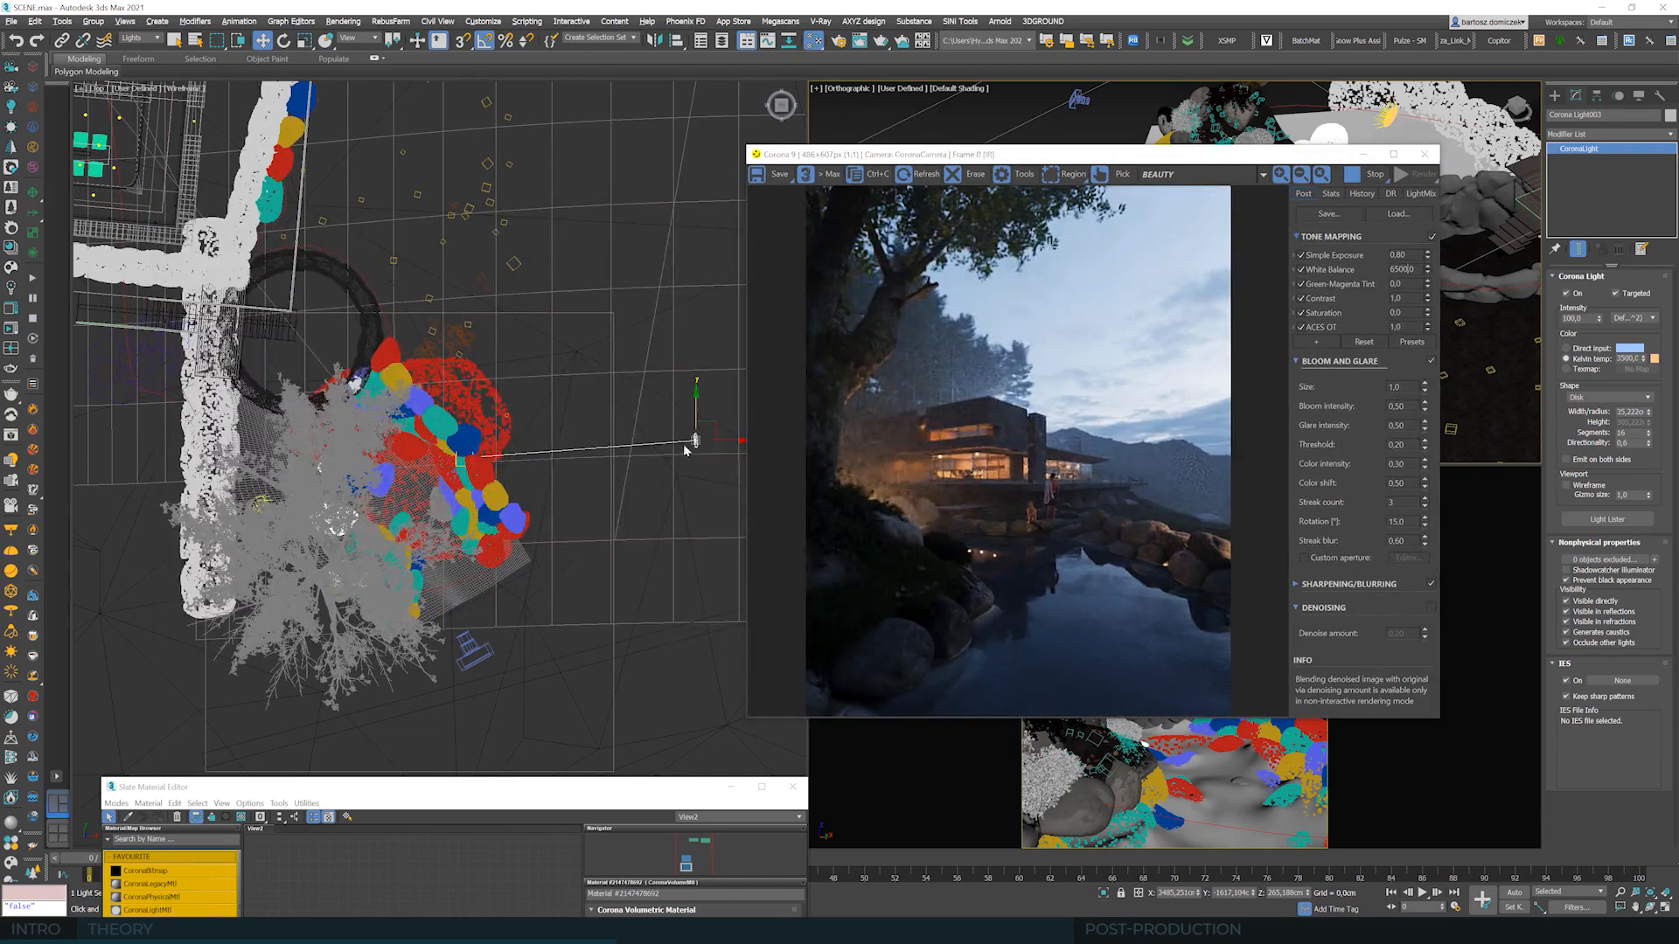
drag(686, 449, 695, 435)
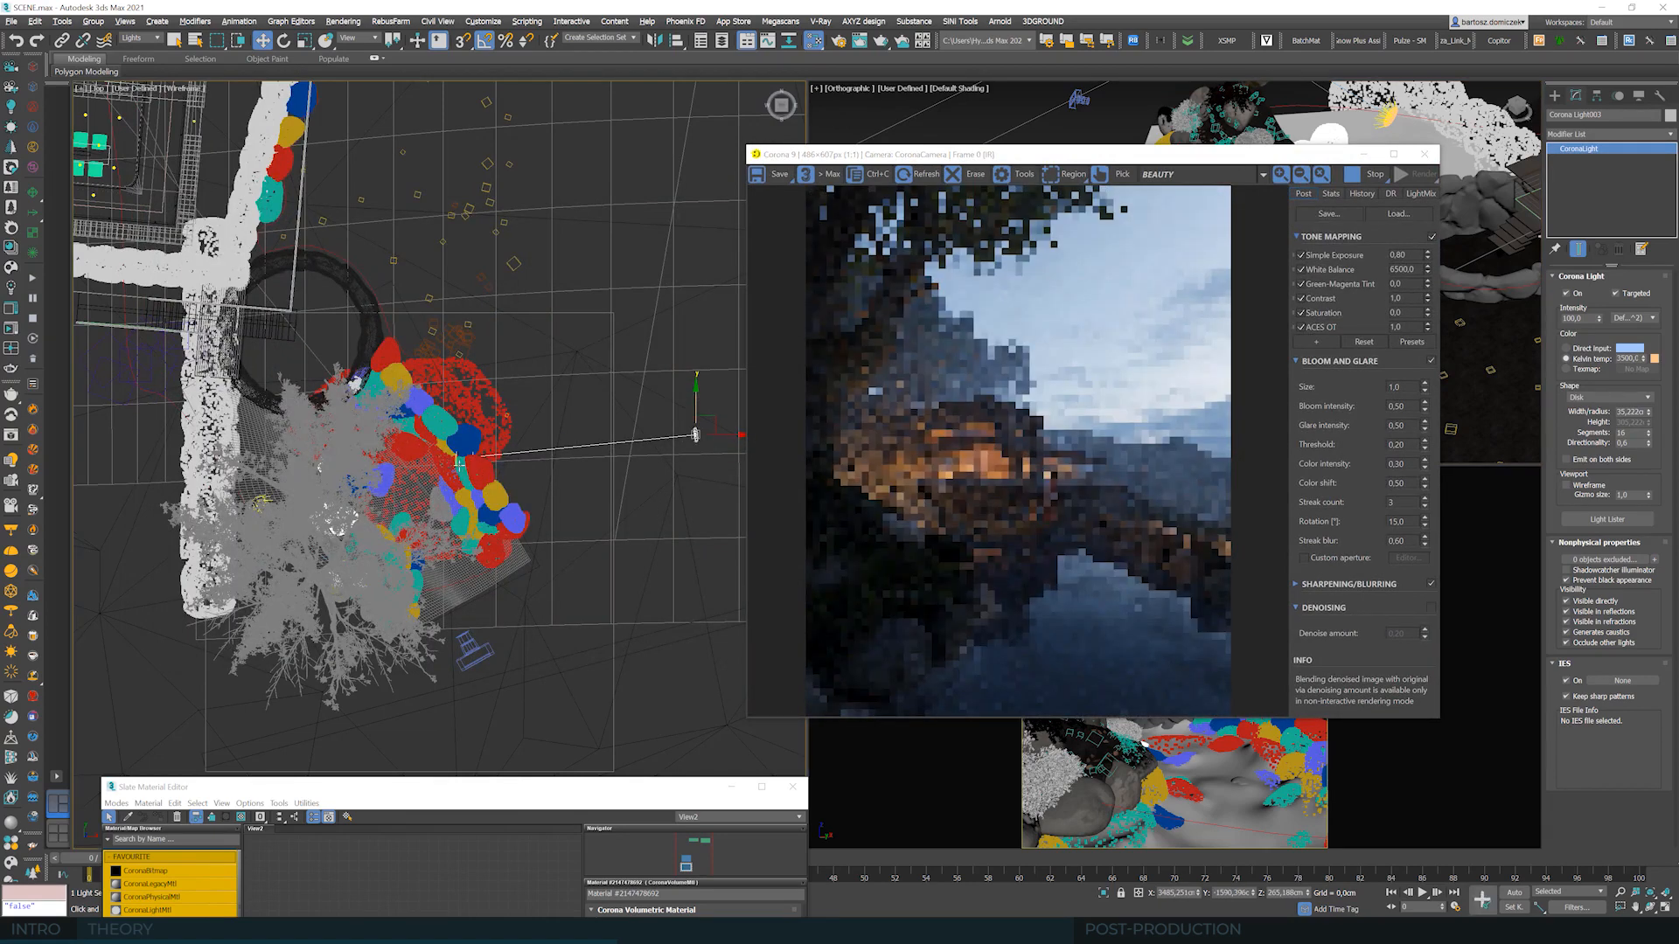
- Adjust the position of the rock light's target on the coloured poolside rocks in the top view
click(462, 456)
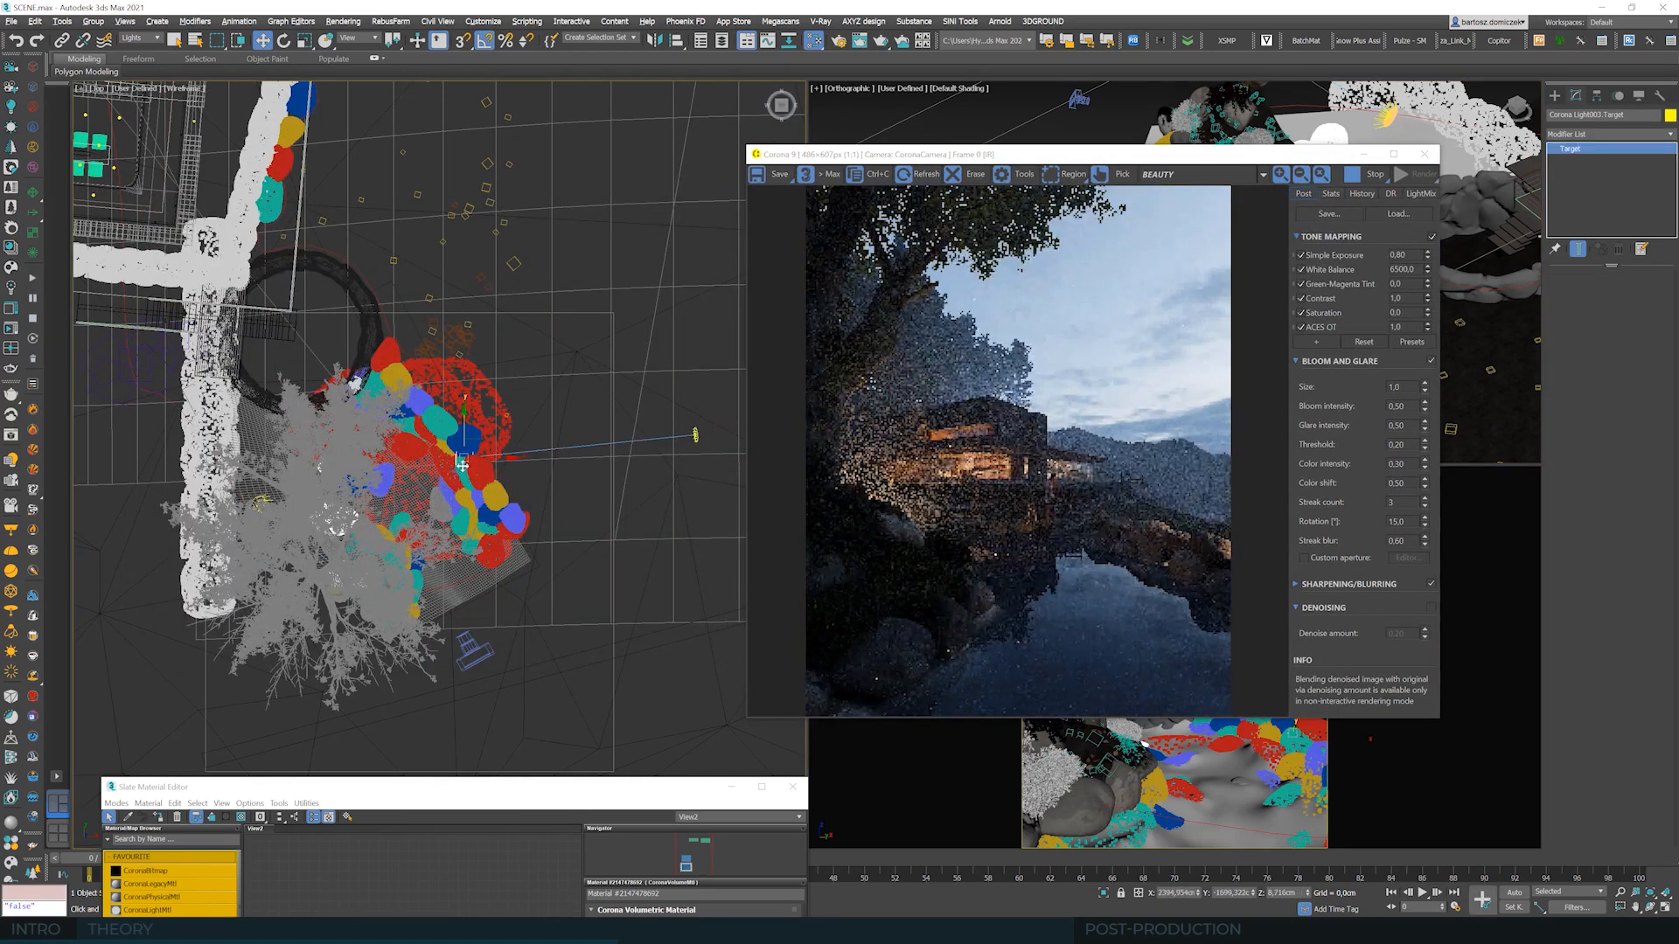
drag(479, 437, 482, 444)
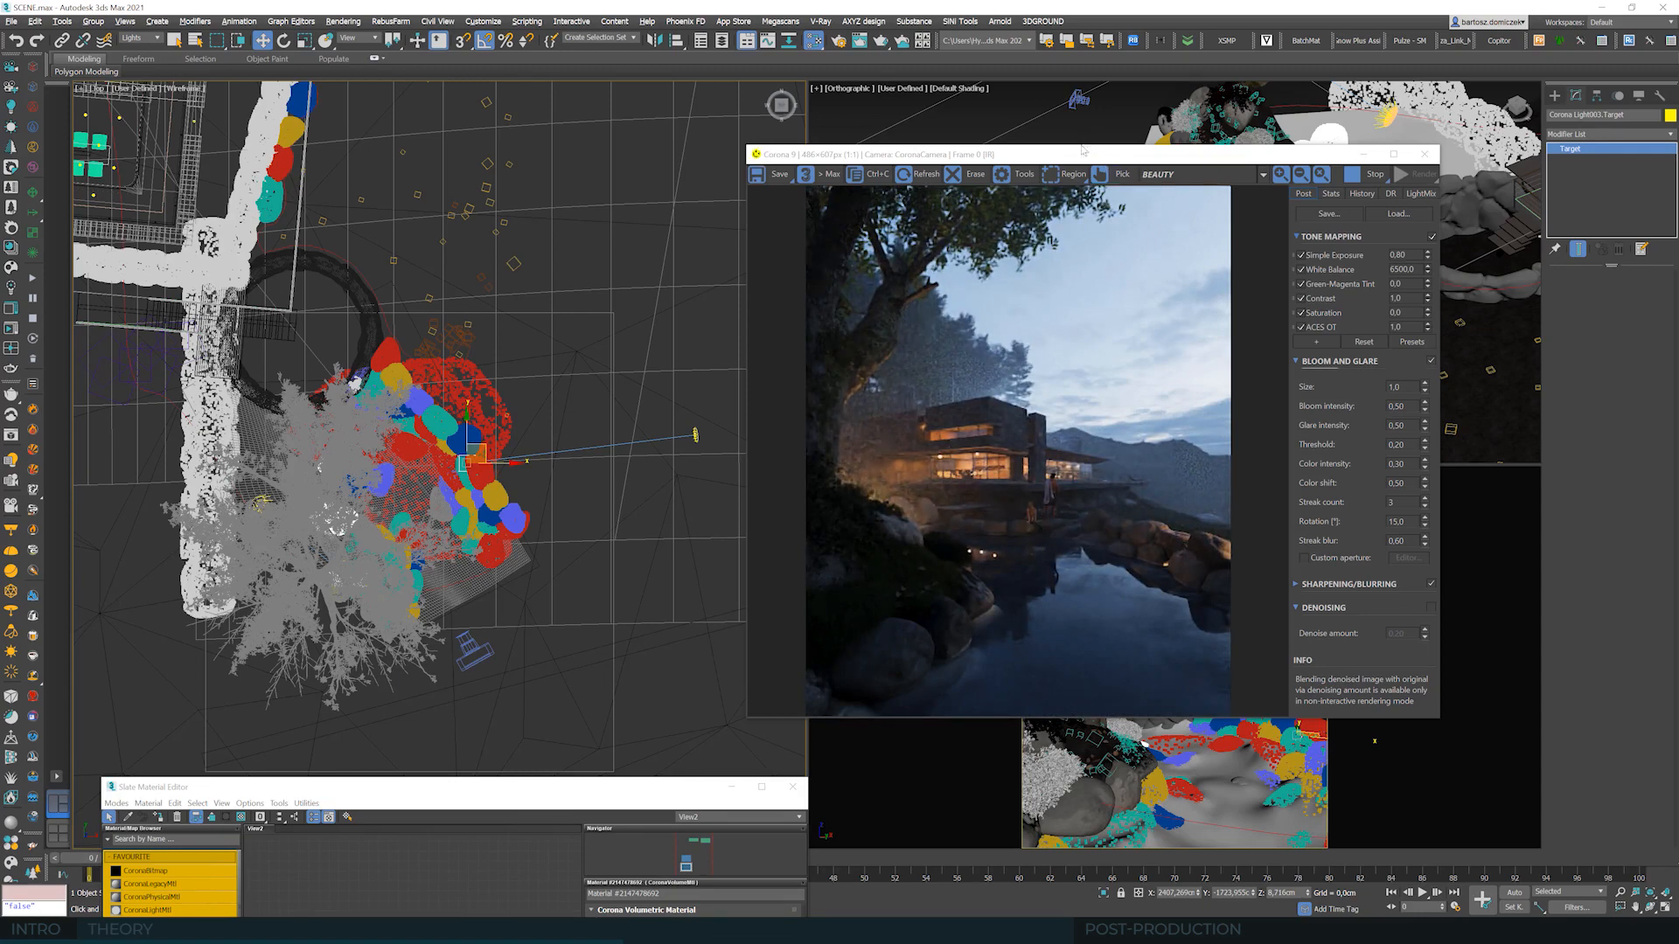
drag(1083, 150, 998, 91)
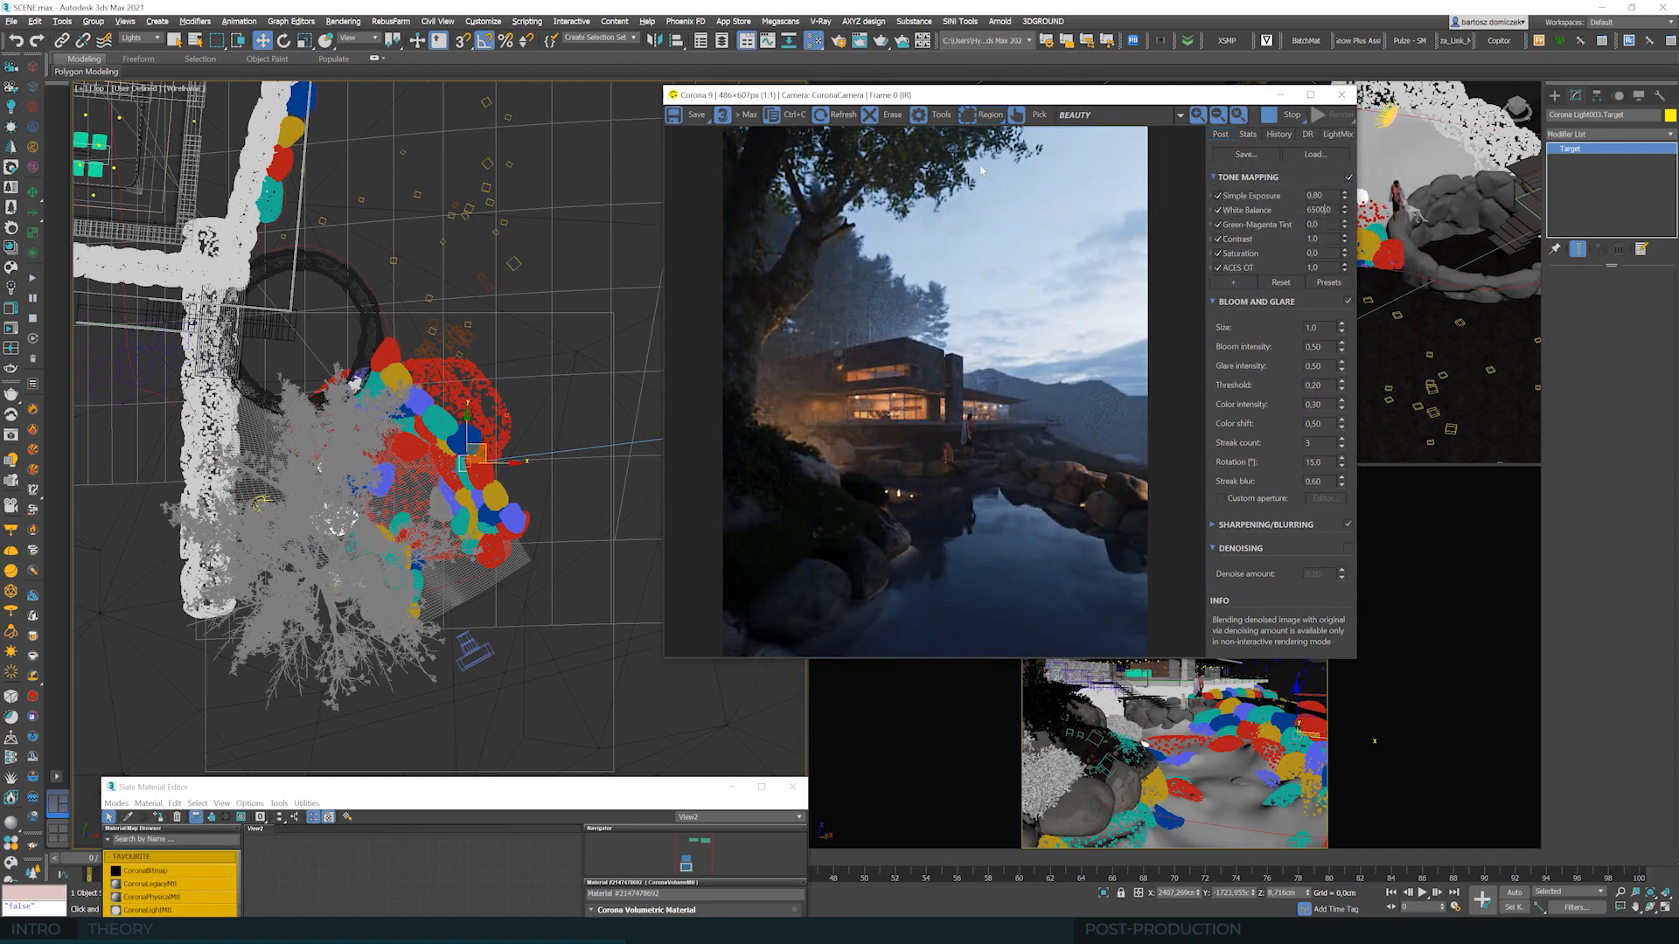
middle_drag(453, 387, 337, 406)
scroll(1083, 519, up, 1)
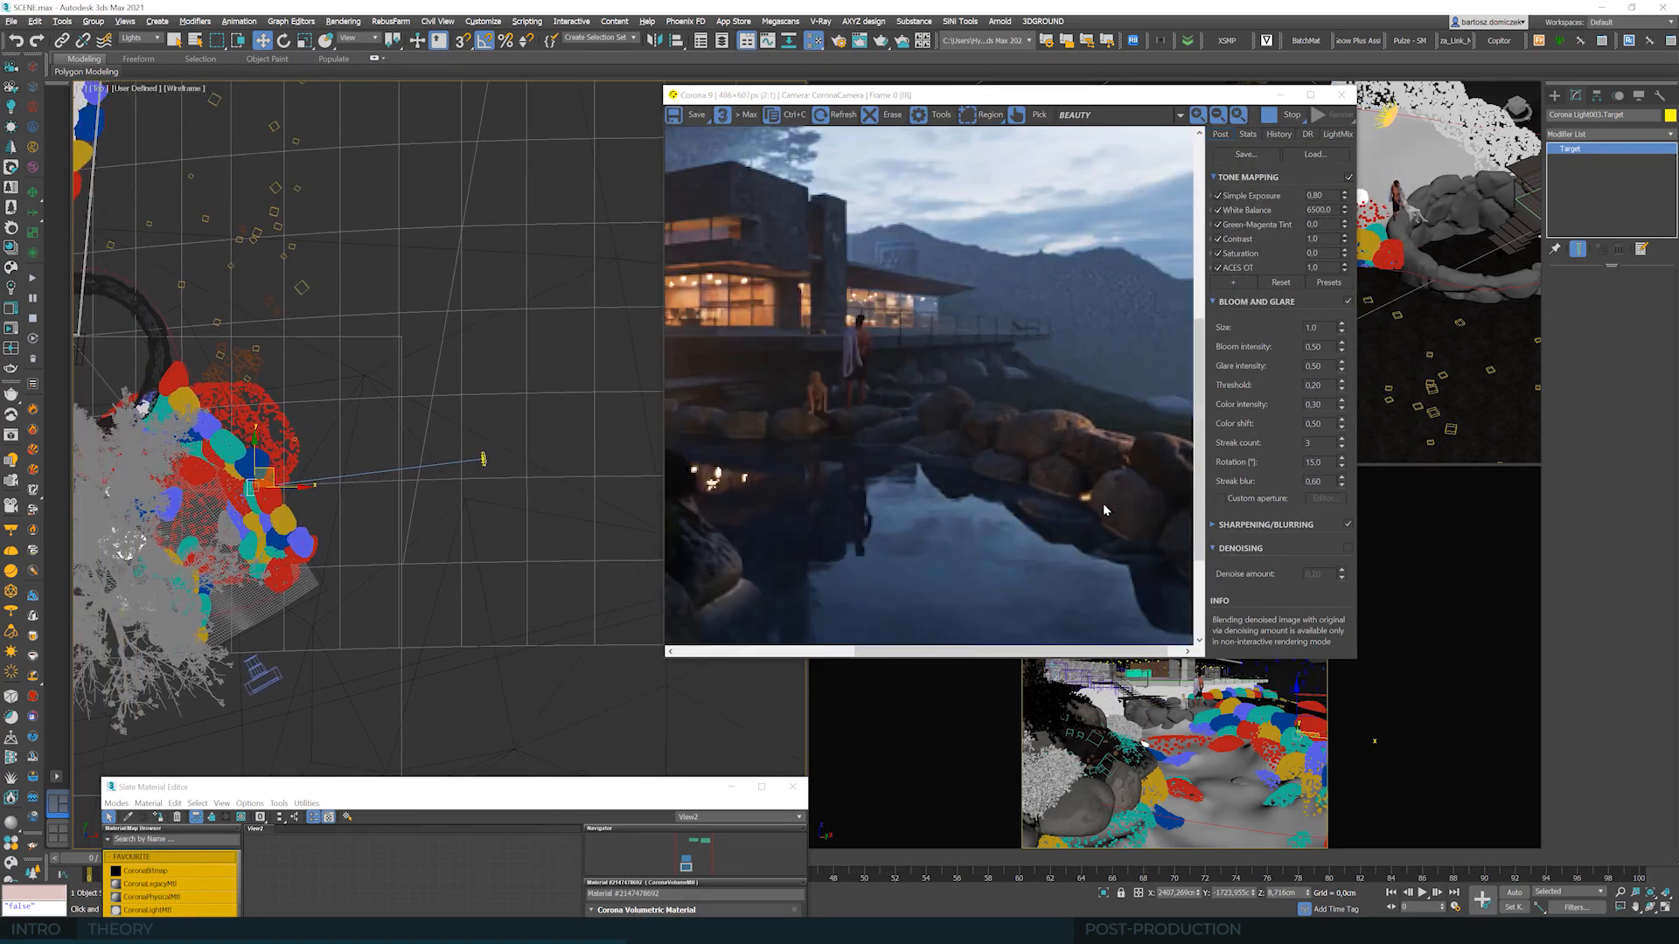
scroll(319, 480, down, 2)
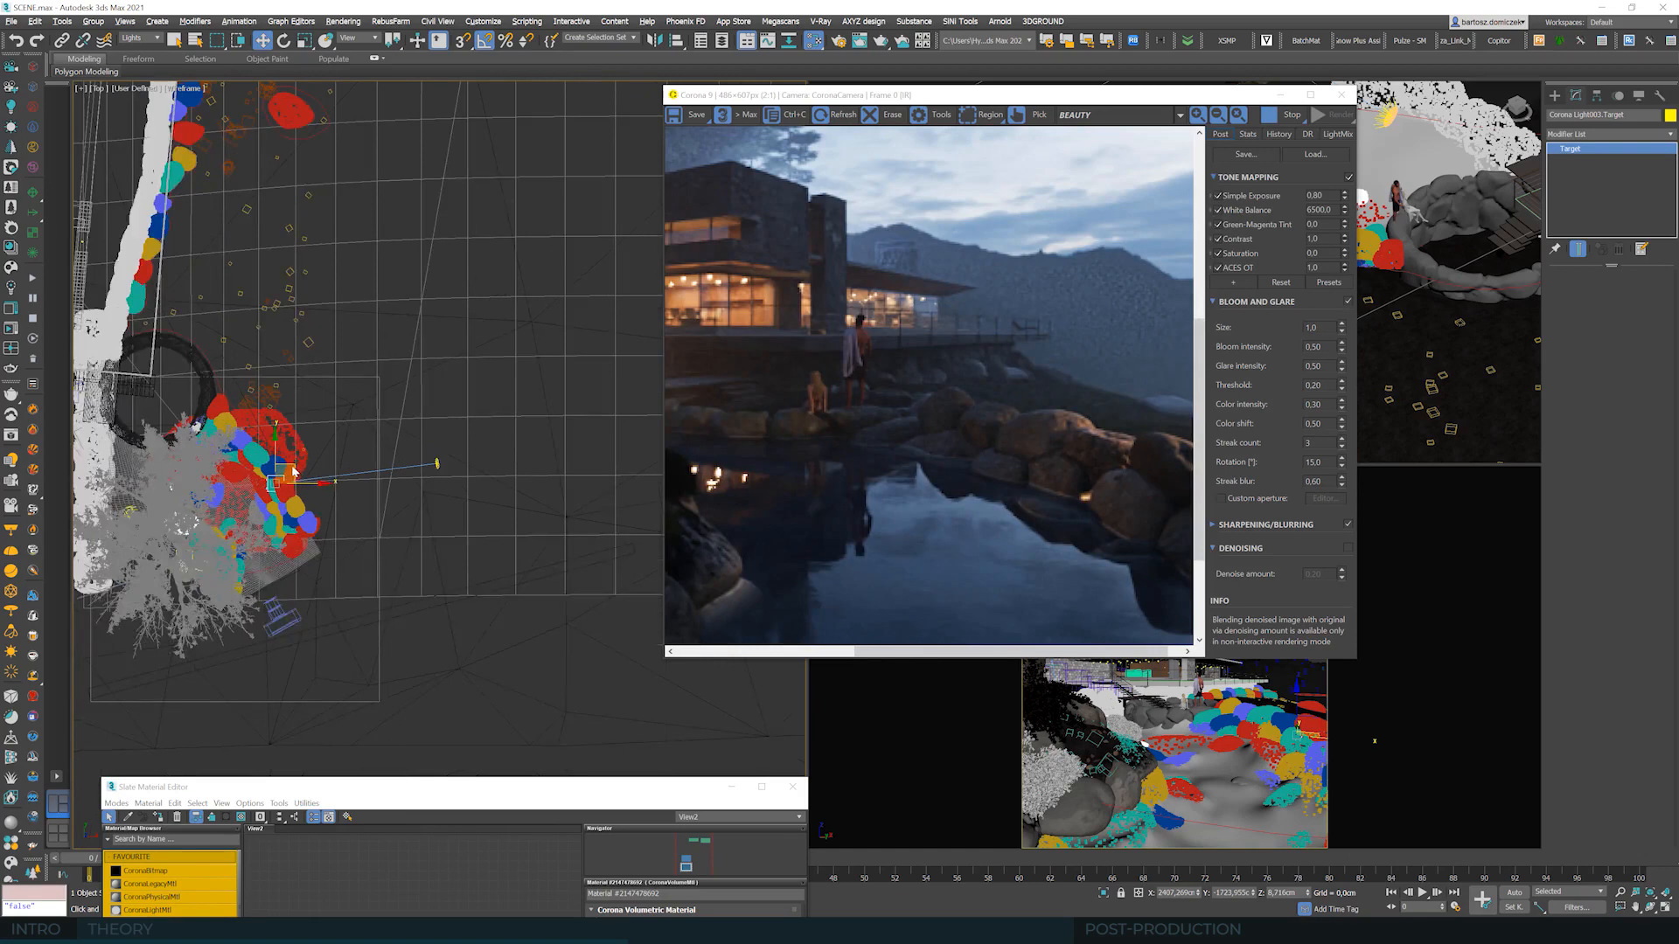
drag(295, 472, 291, 453)
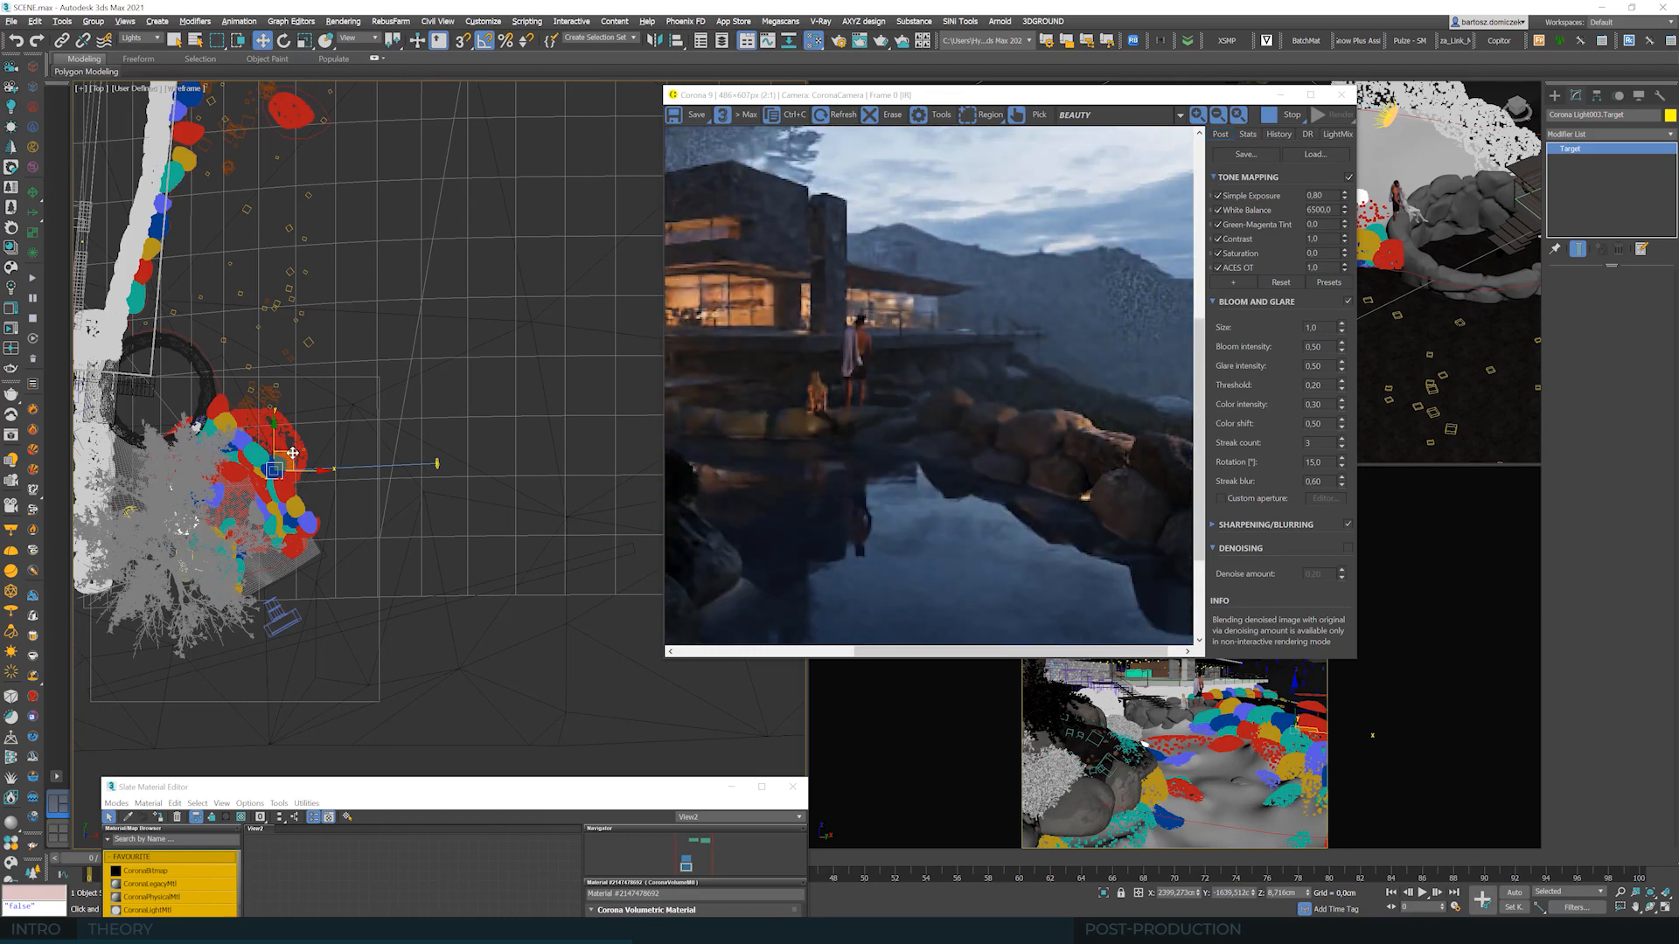
drag(292, 453, 301, 469)
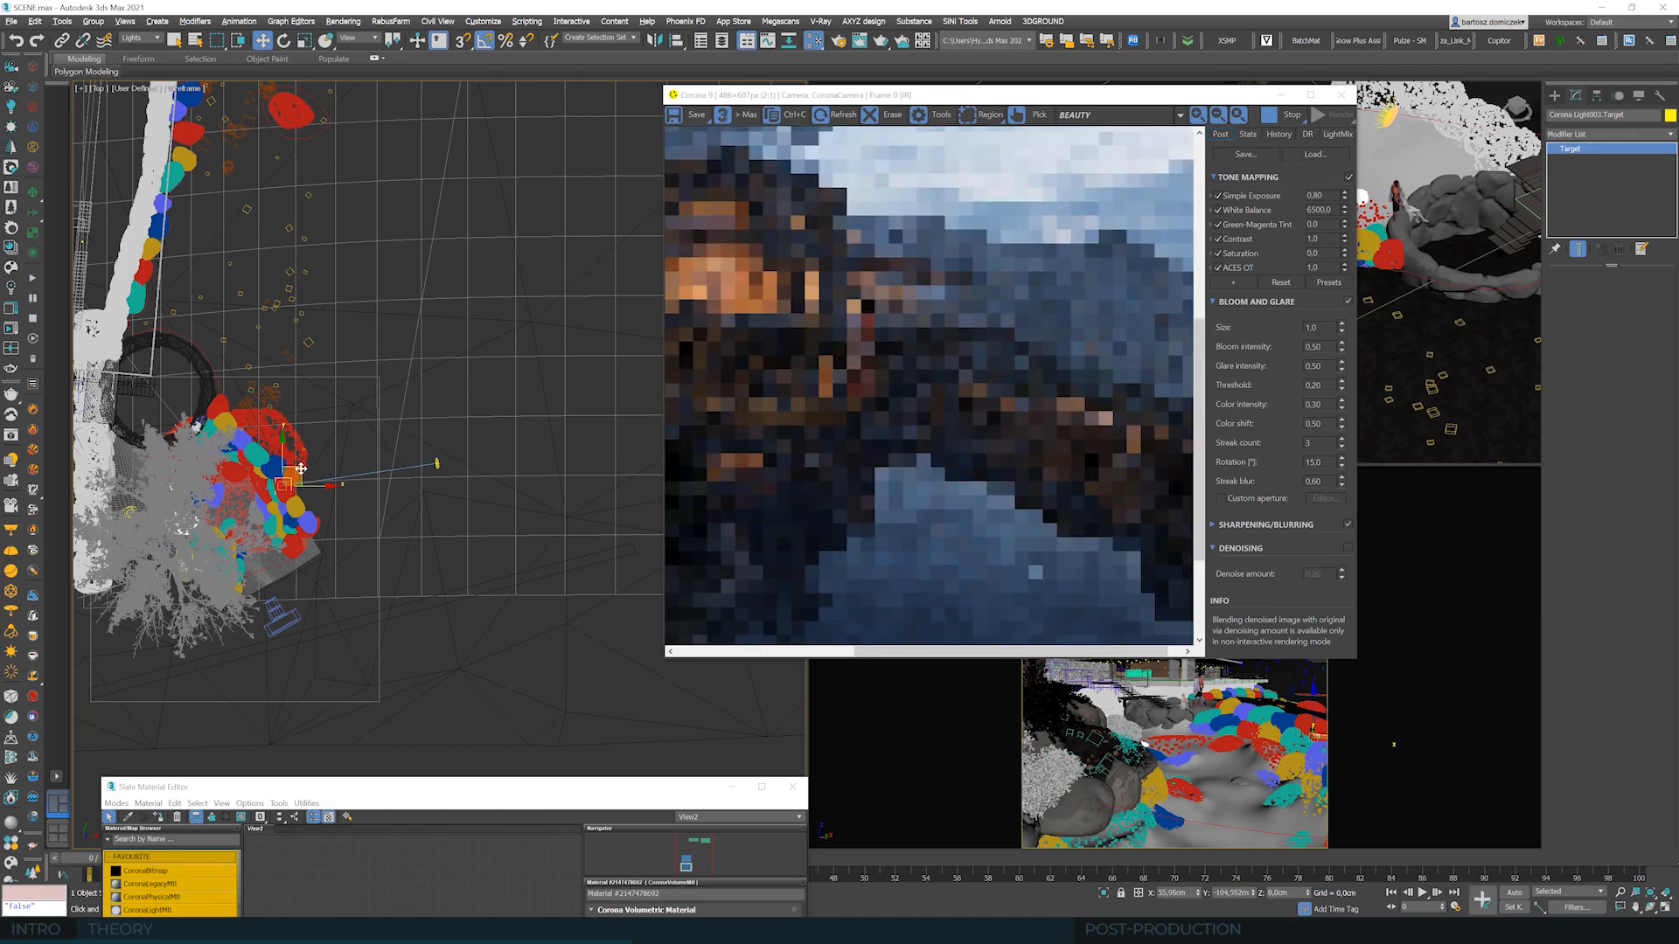
- Set the rock light's radius to 30.222 cm and shift the light slightly toward the camera side in the top view
click(438, 465)
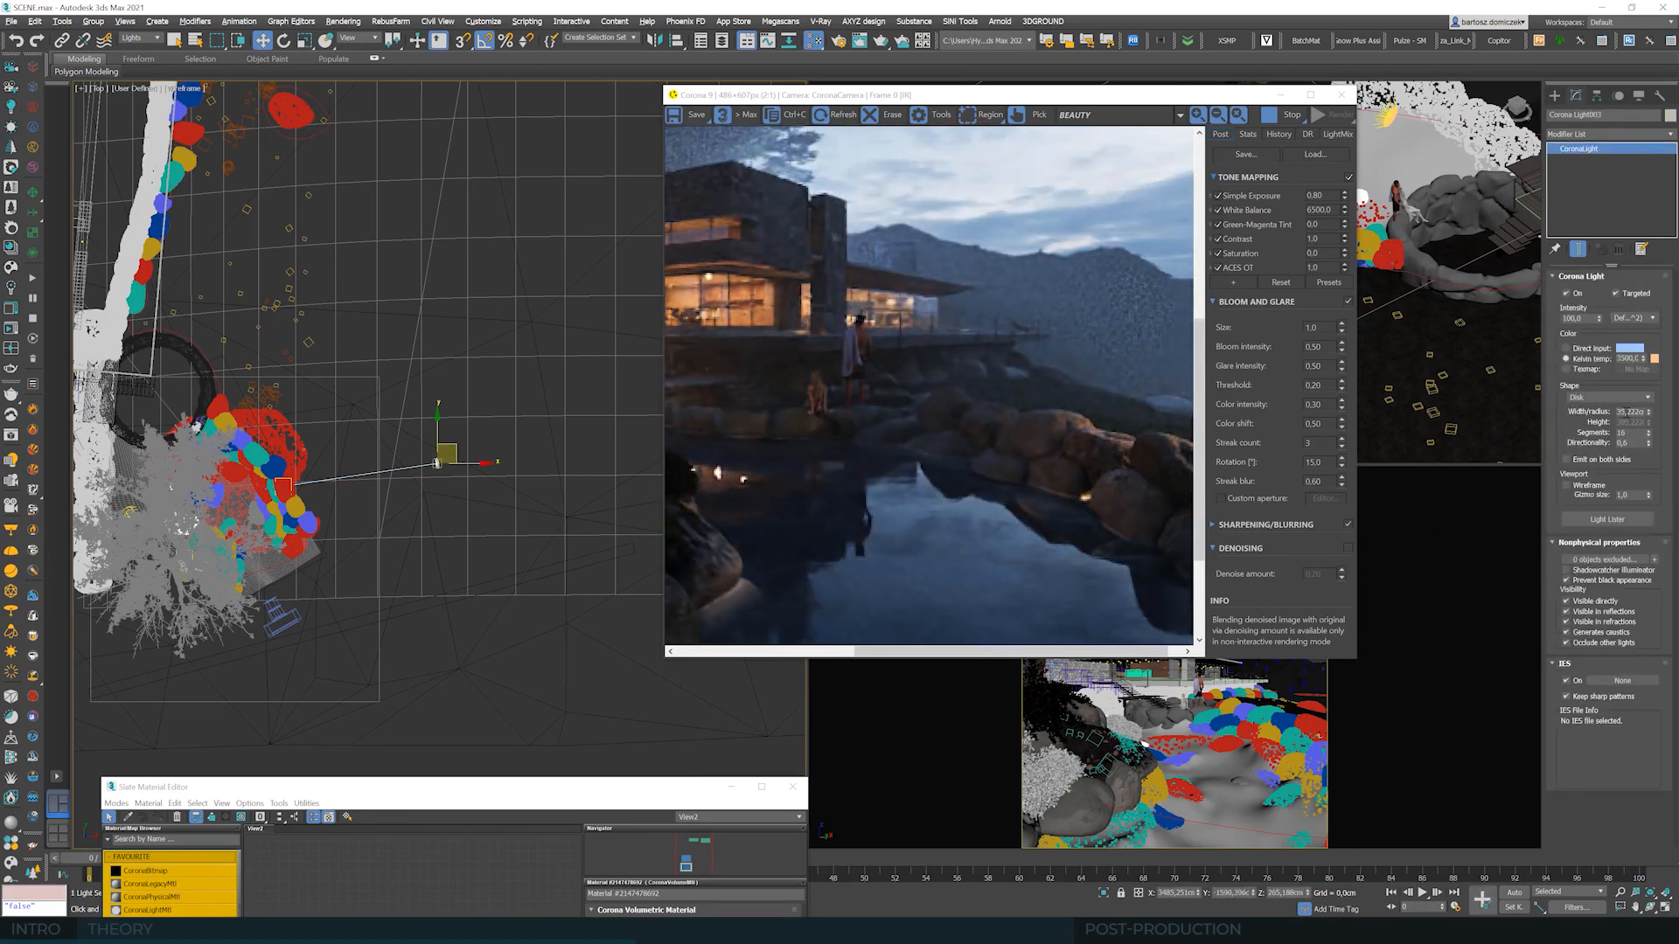
click(1627, 412)
key(BackSpace)
text(0)
key(Return)
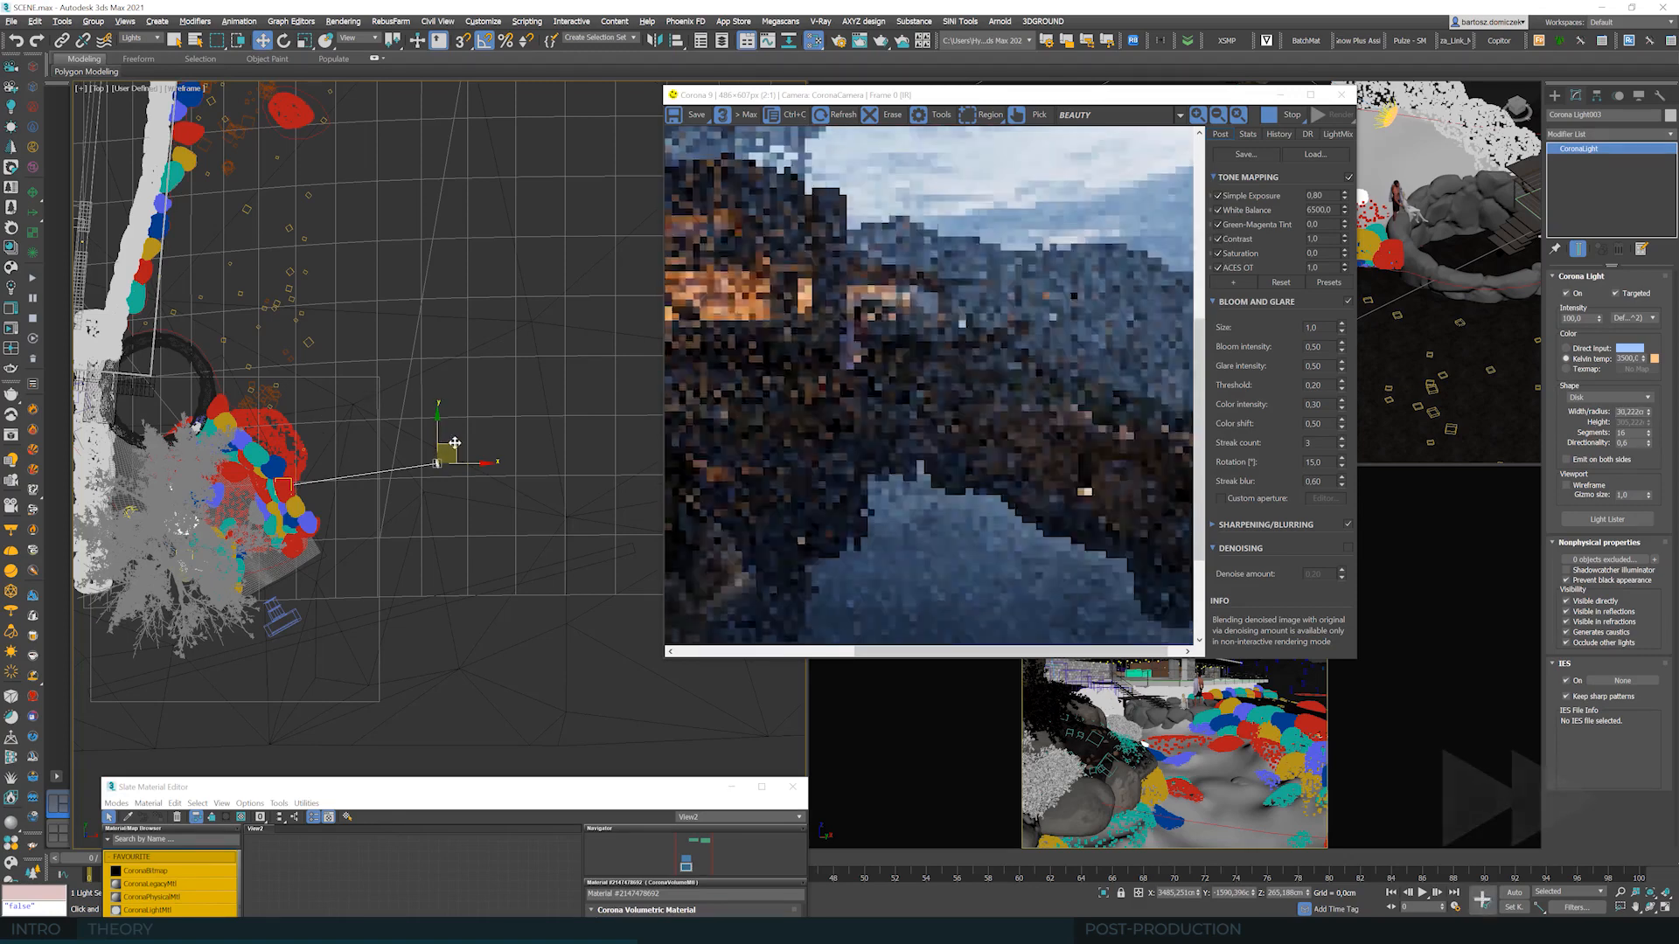
drag(454, 444, 455, 458)
scroll(850, 435, down, 1)
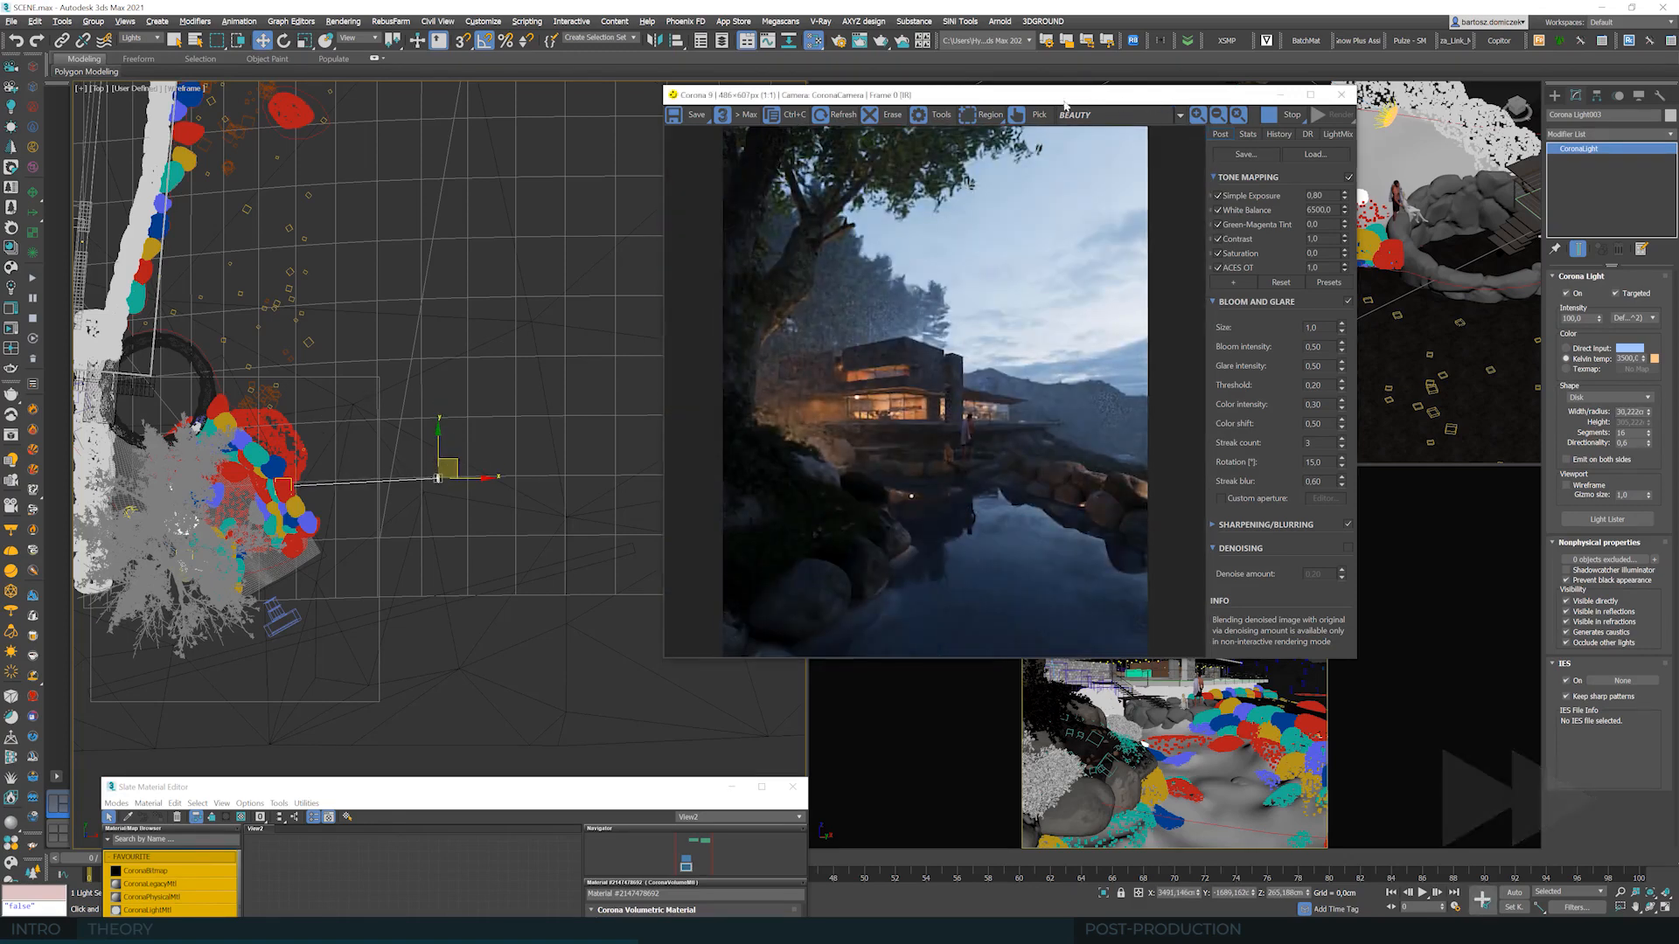
- Raise the rock light together with its target, and lower the light alone to a height of about 219 cm
drag(1063, 97, 1002, 99)
alt+middle_drag(1451, 263, 1482, 302)
ctrl+click(281, 492)
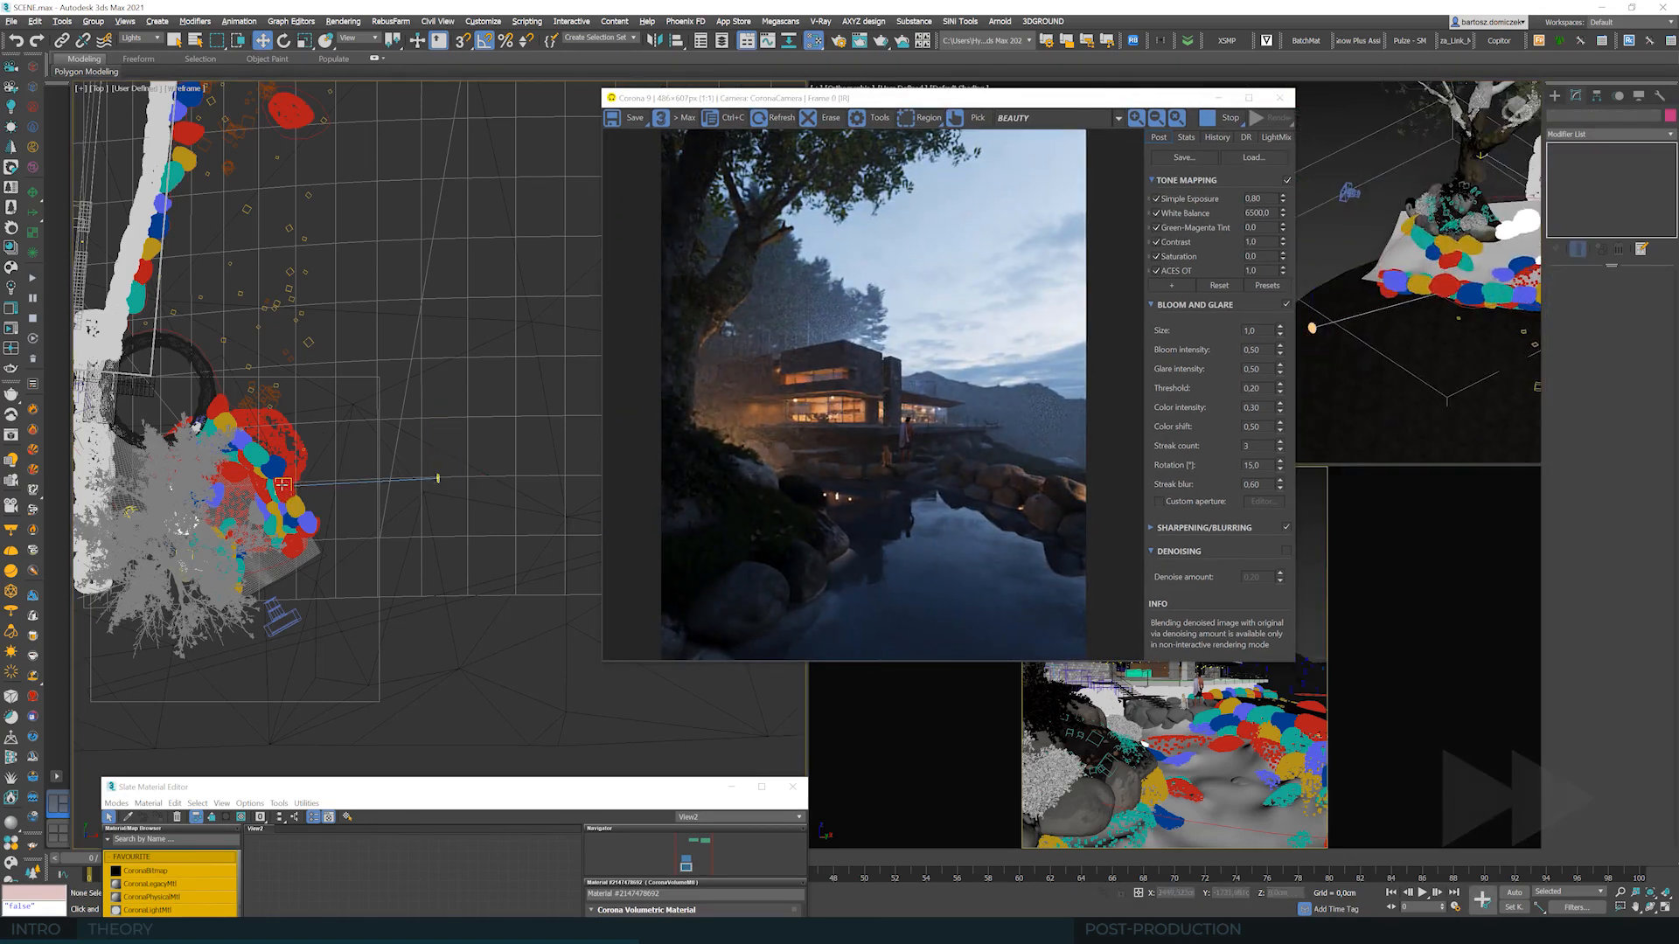
drag(1381, 282, 1381, 277)
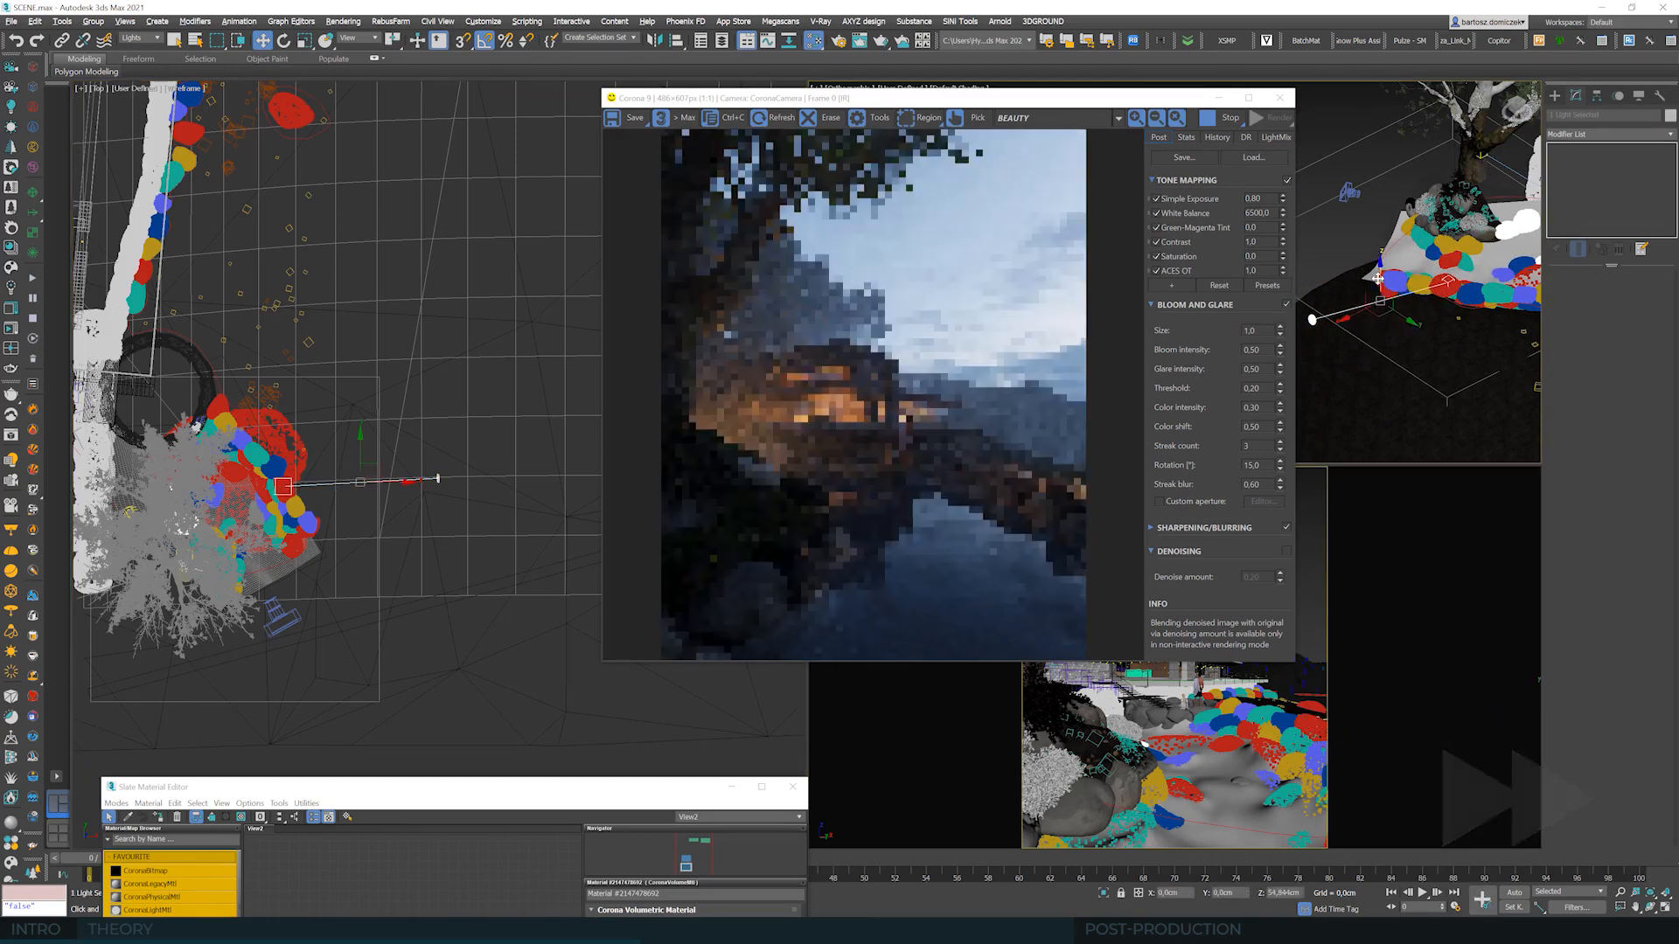
click(1312, 329)
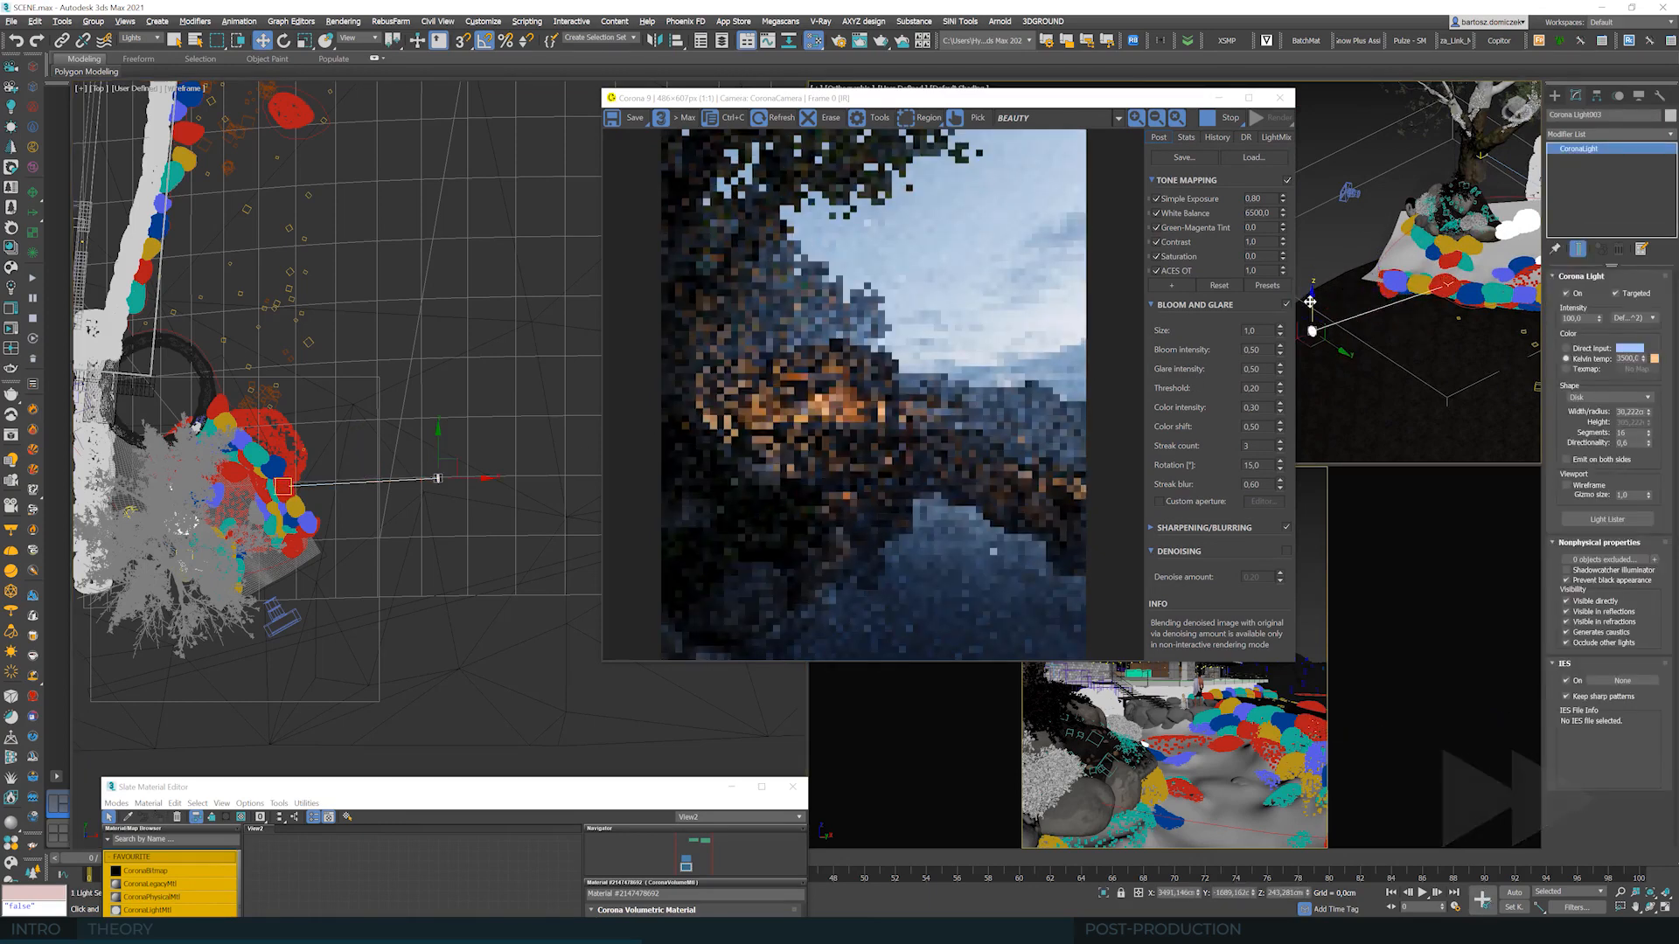
drag(1311, 307, 1312, 309)
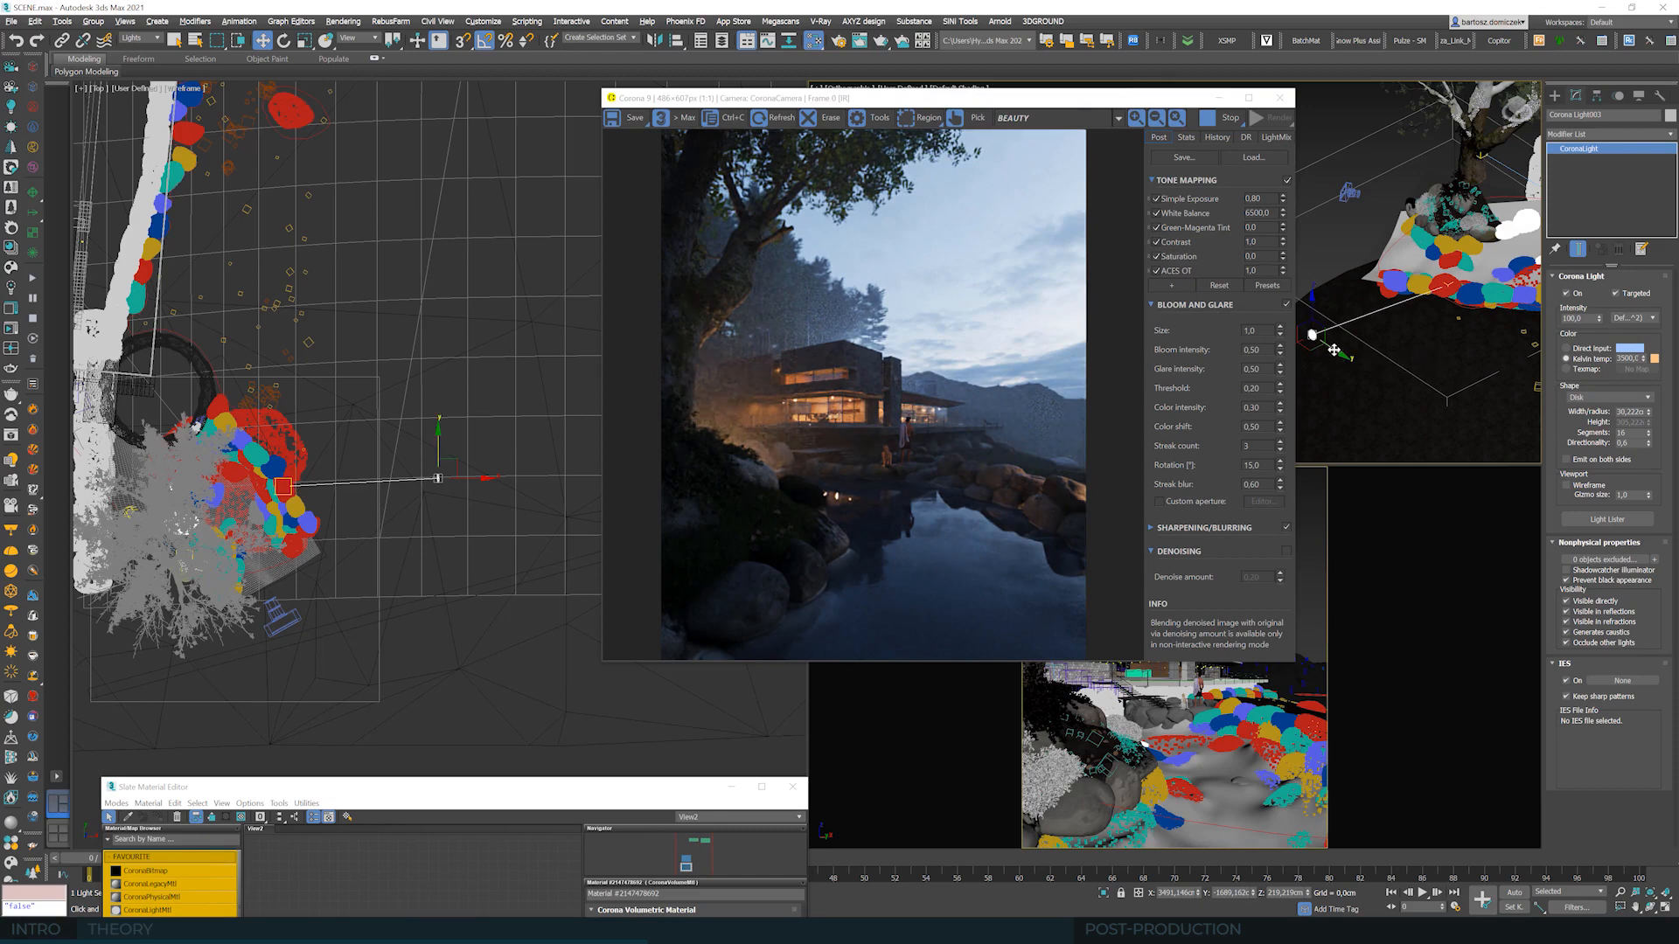
- Shift the rock light away from the camera along Y, and move the light and its target together in the same direction
drag(1333, 350, 1345, 356)
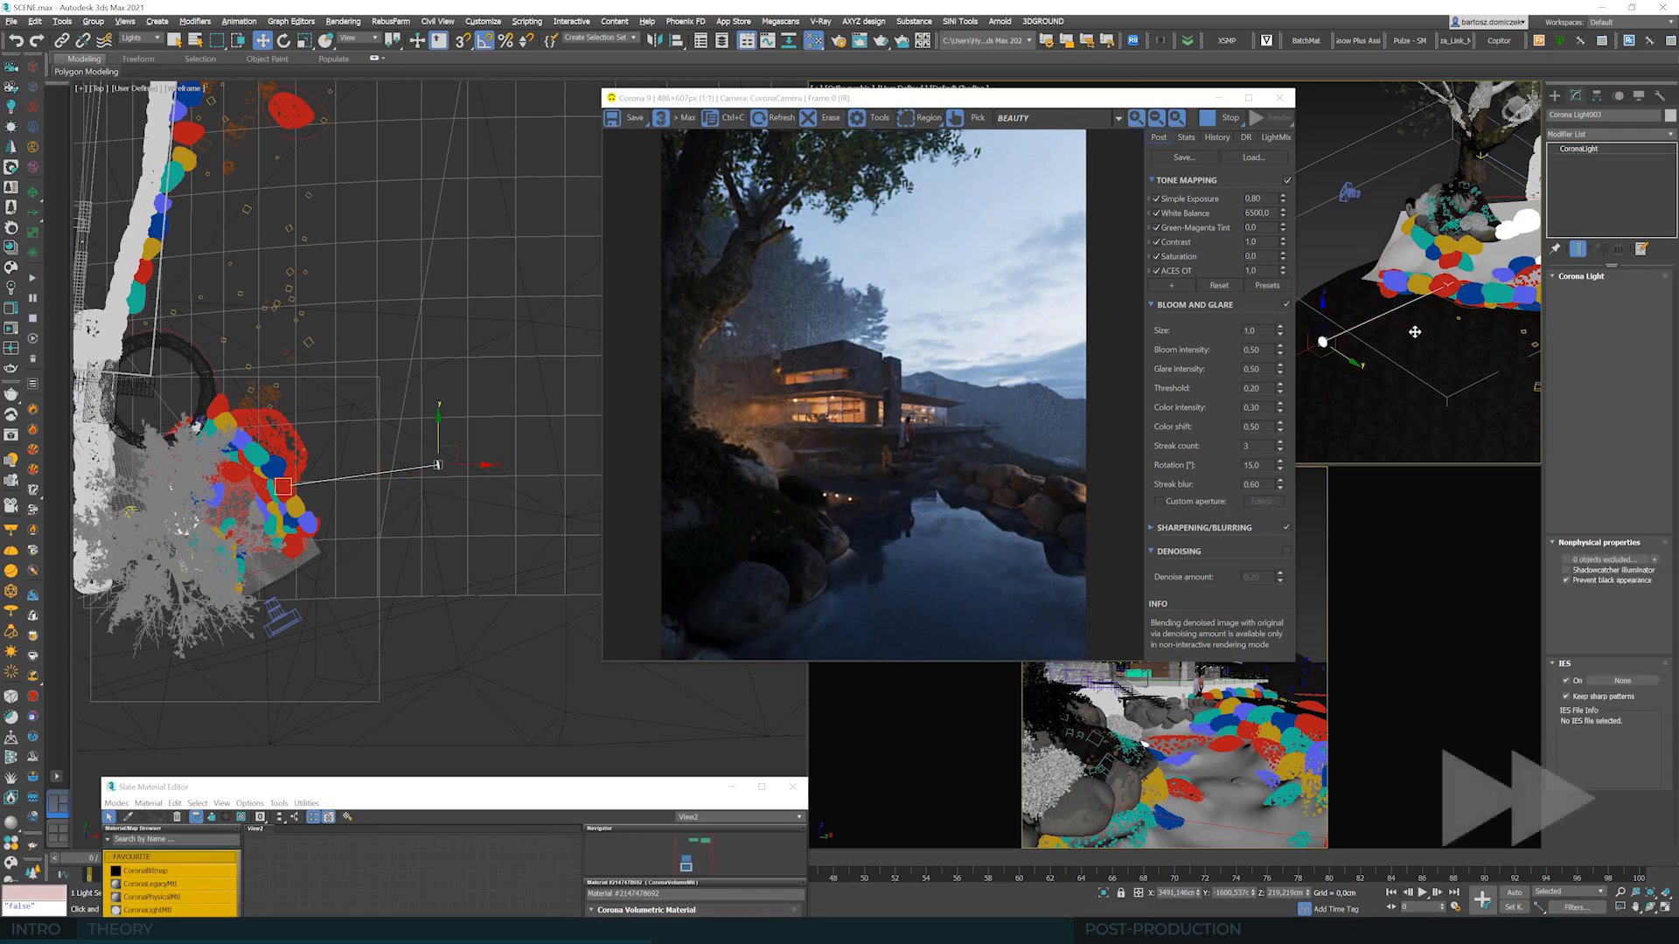
click(334, 474)
click(333, 478)
drag(360, 441, 360, 431)
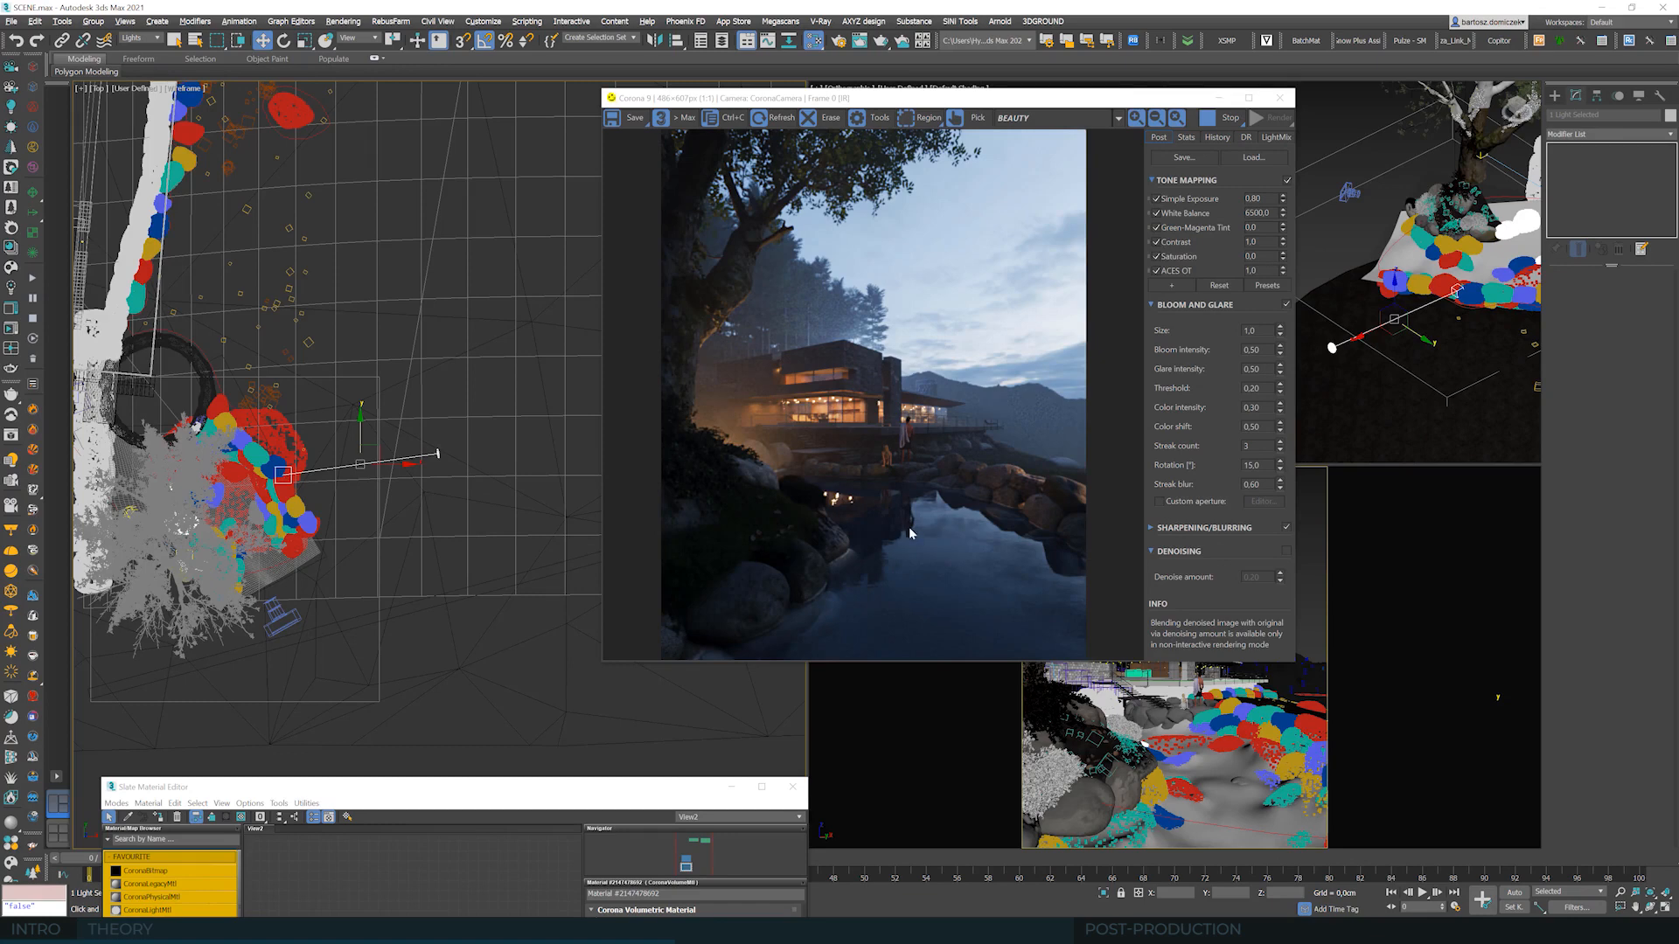
- Create a disk Corona light of about 160 cm radius inside the circular pool in the top view and rotate it 180° to face upward
click(1556, 98)
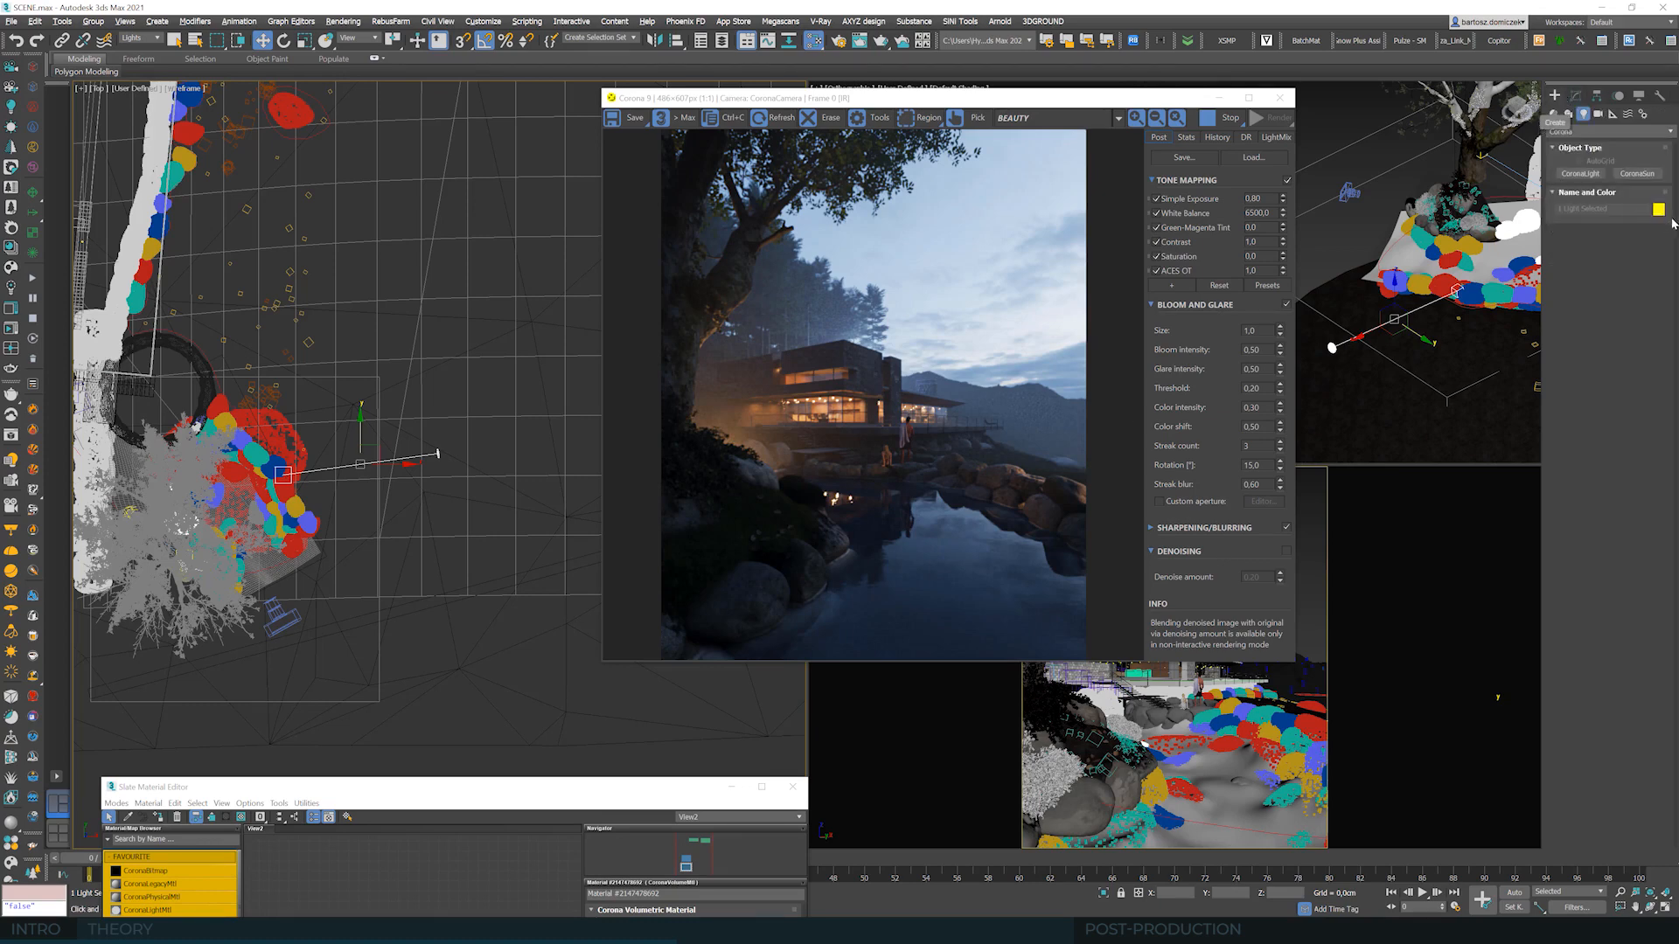
click(1582, 174)
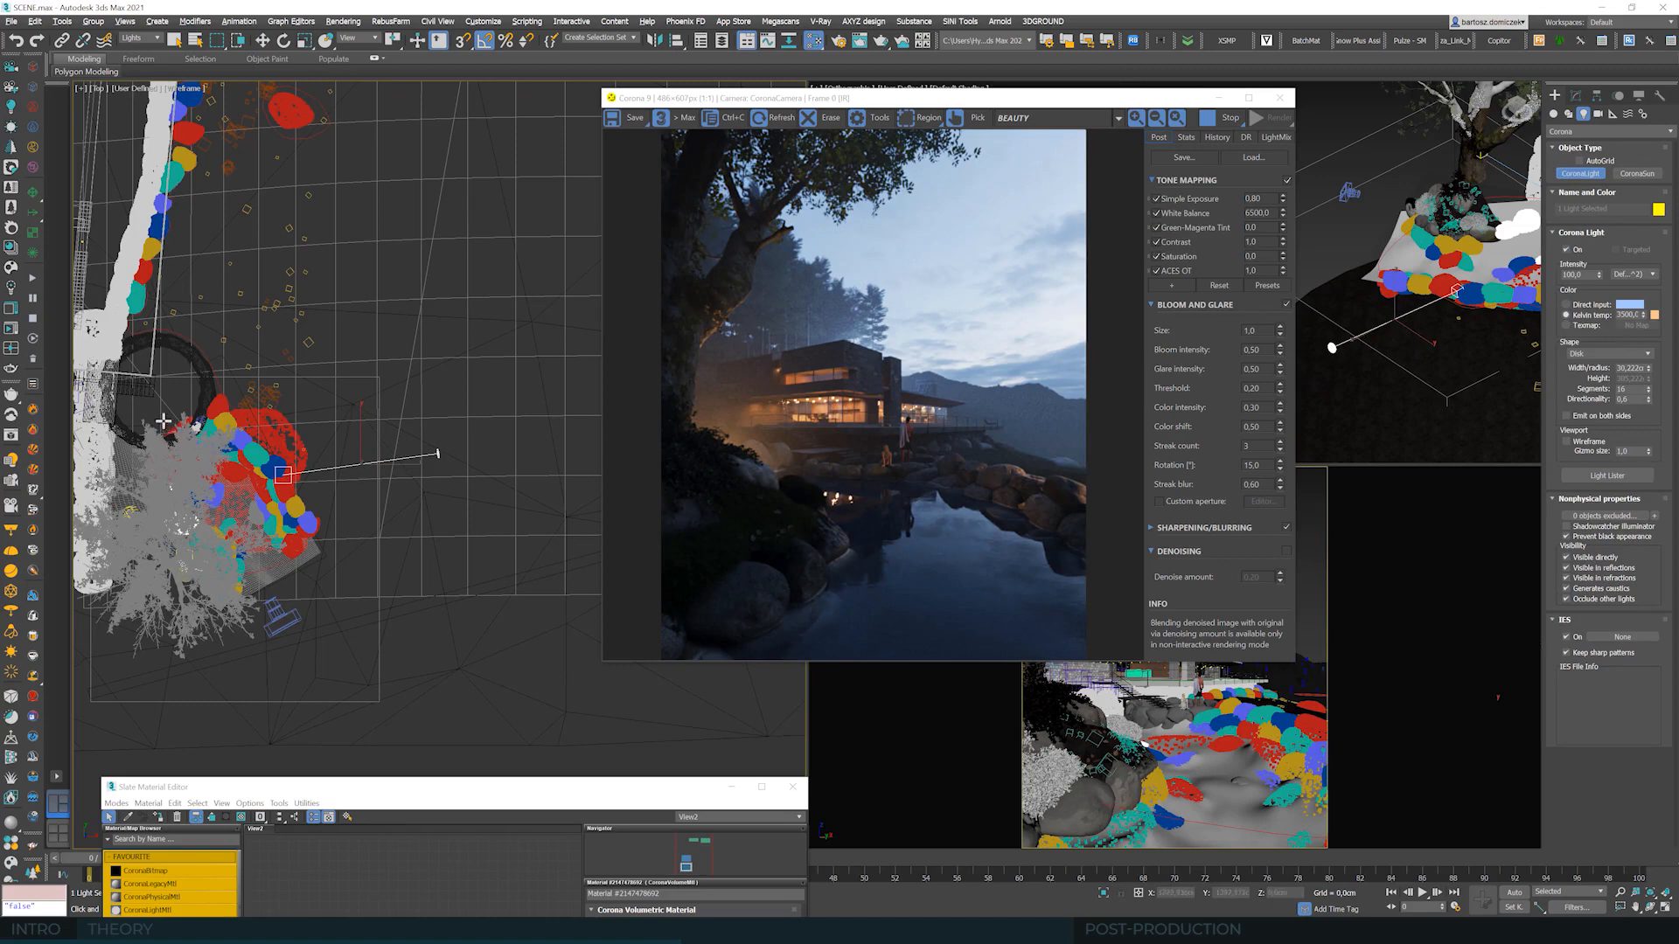
scroll(138, 411, up, 3)
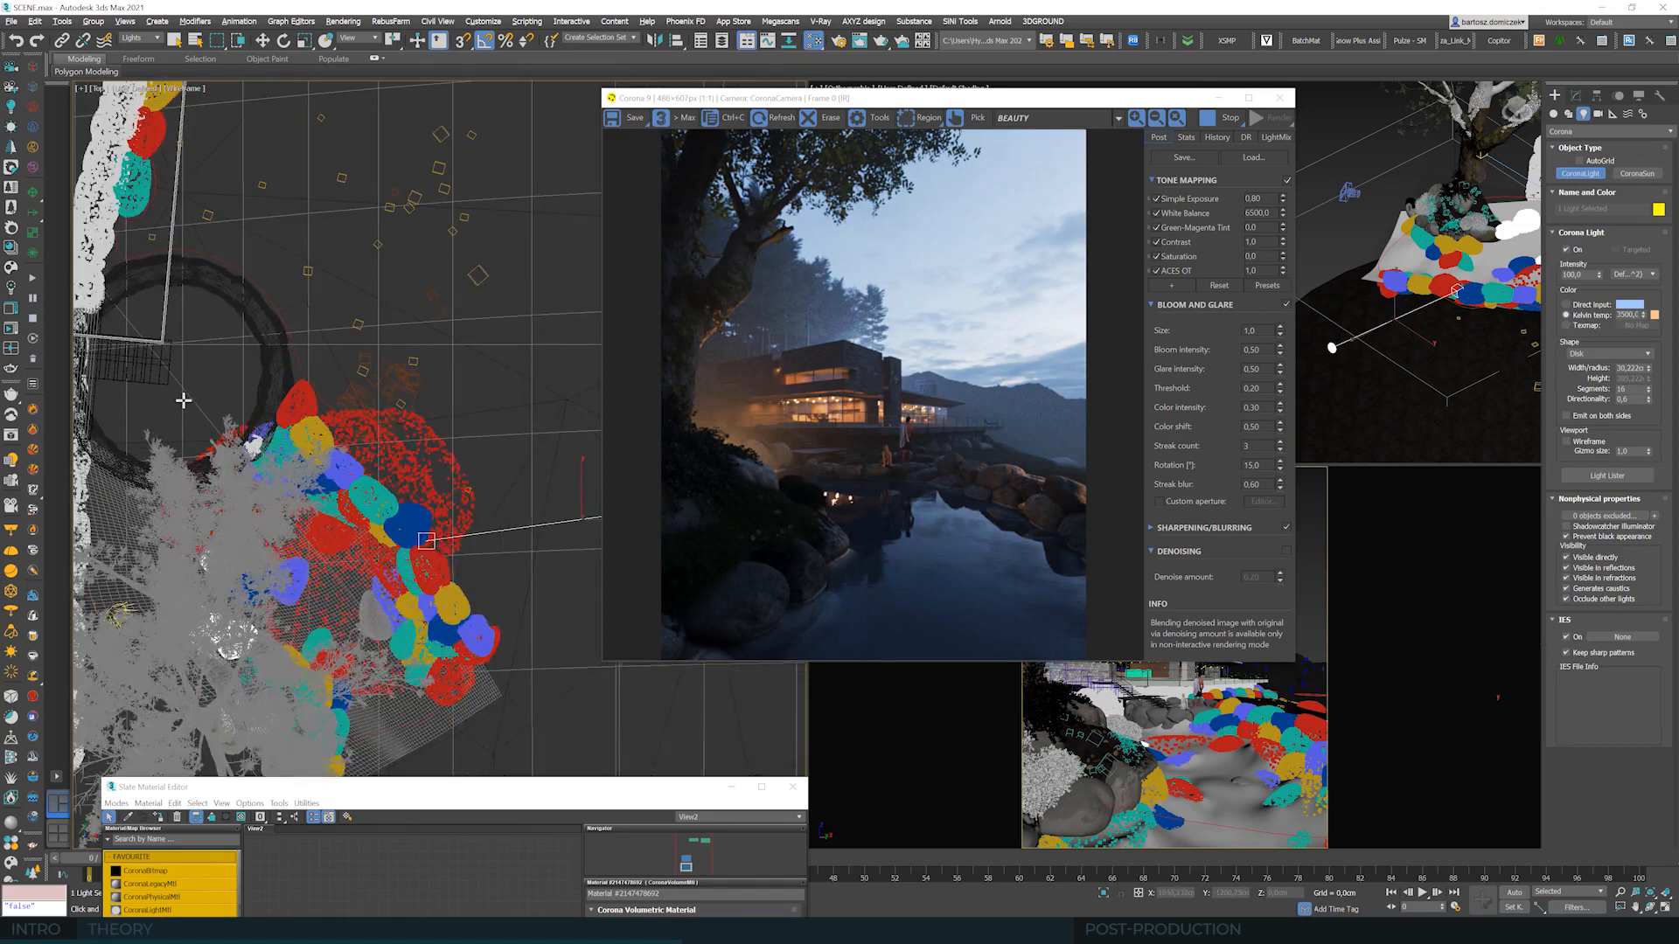
drag(182, 402, 228, 382)
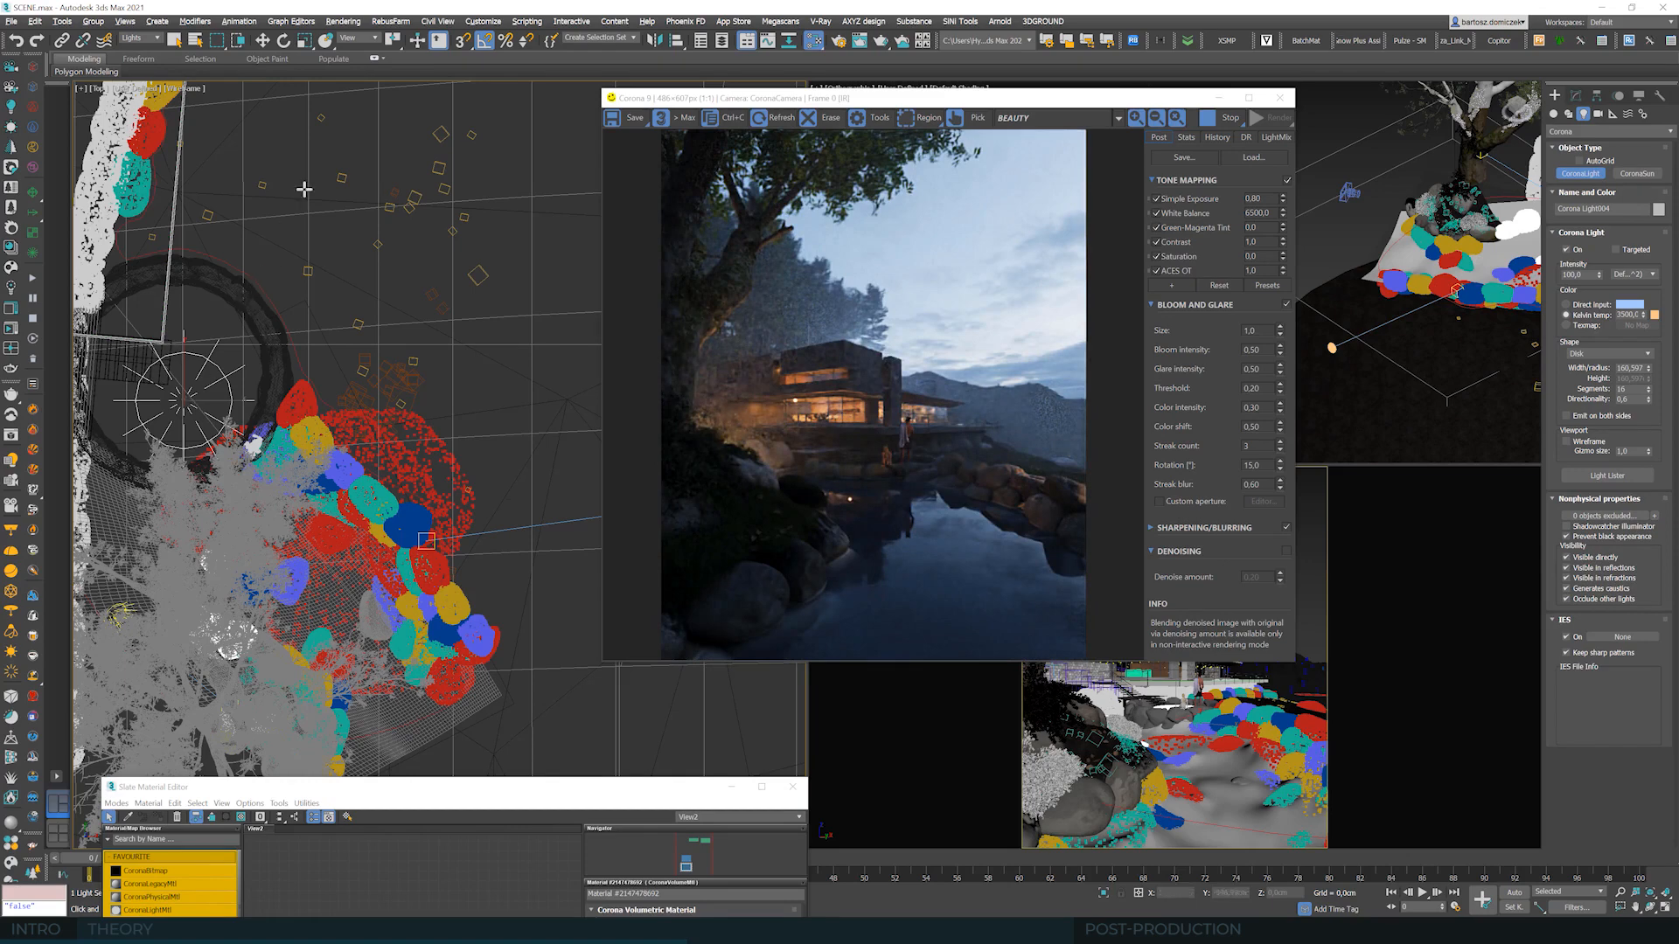
click(283, 40)
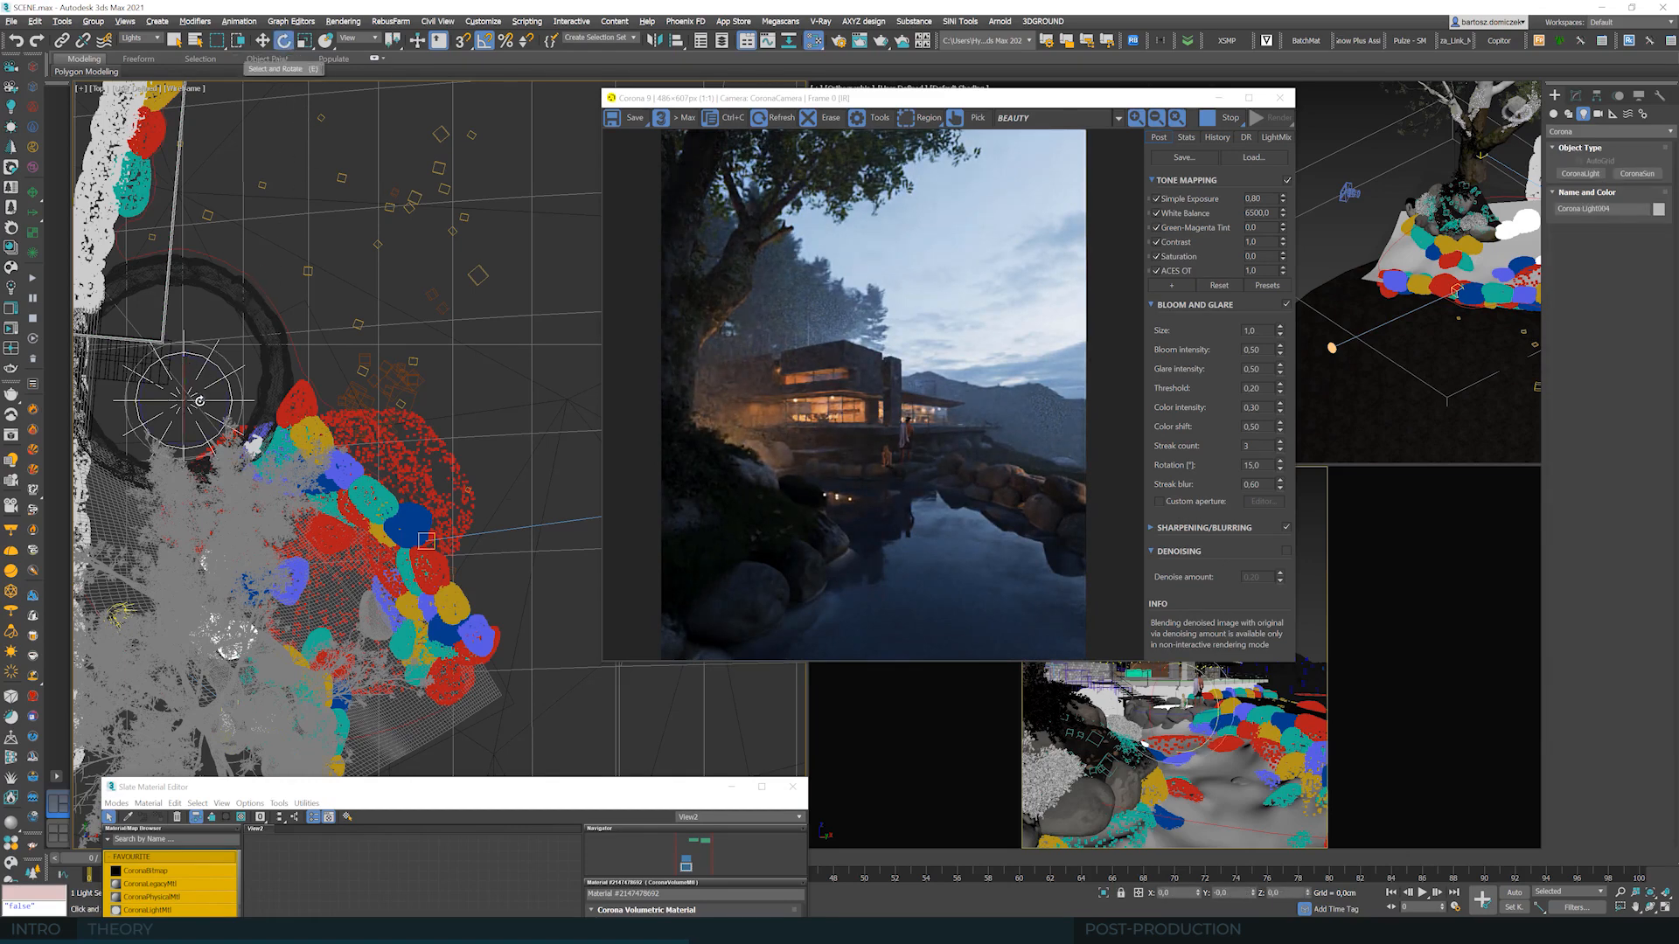
drag(203, 400, 281, 396)
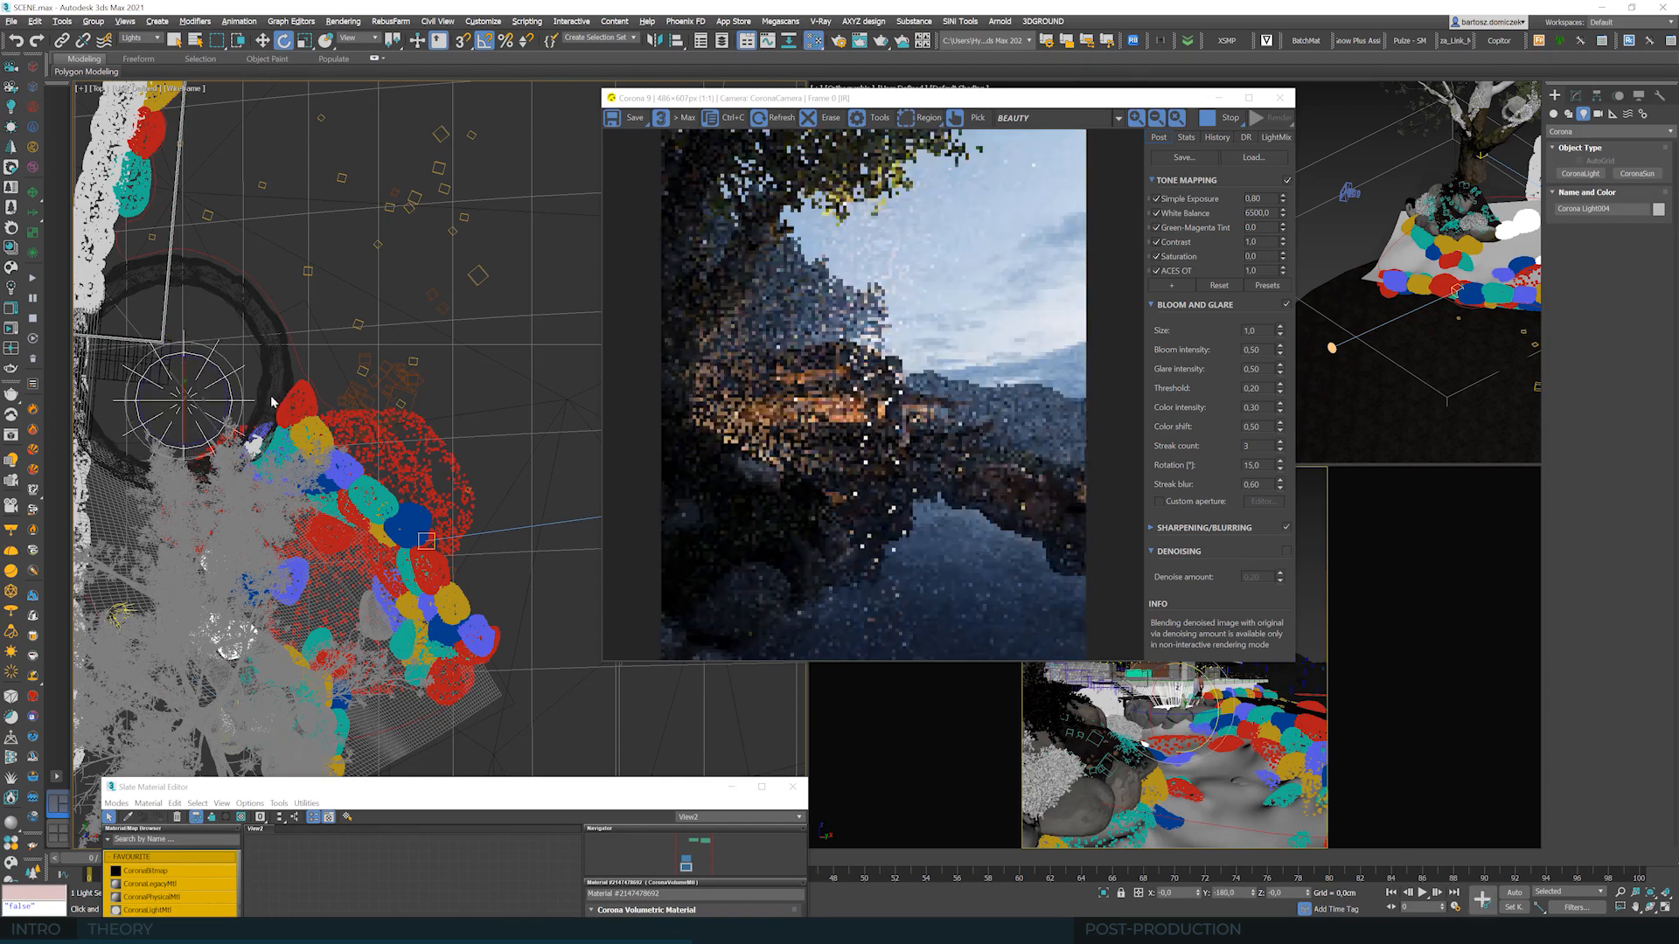
- Set the circular pool light's directionality to 0 and switch its colour to the light-blue direct input
click(1574, 96)
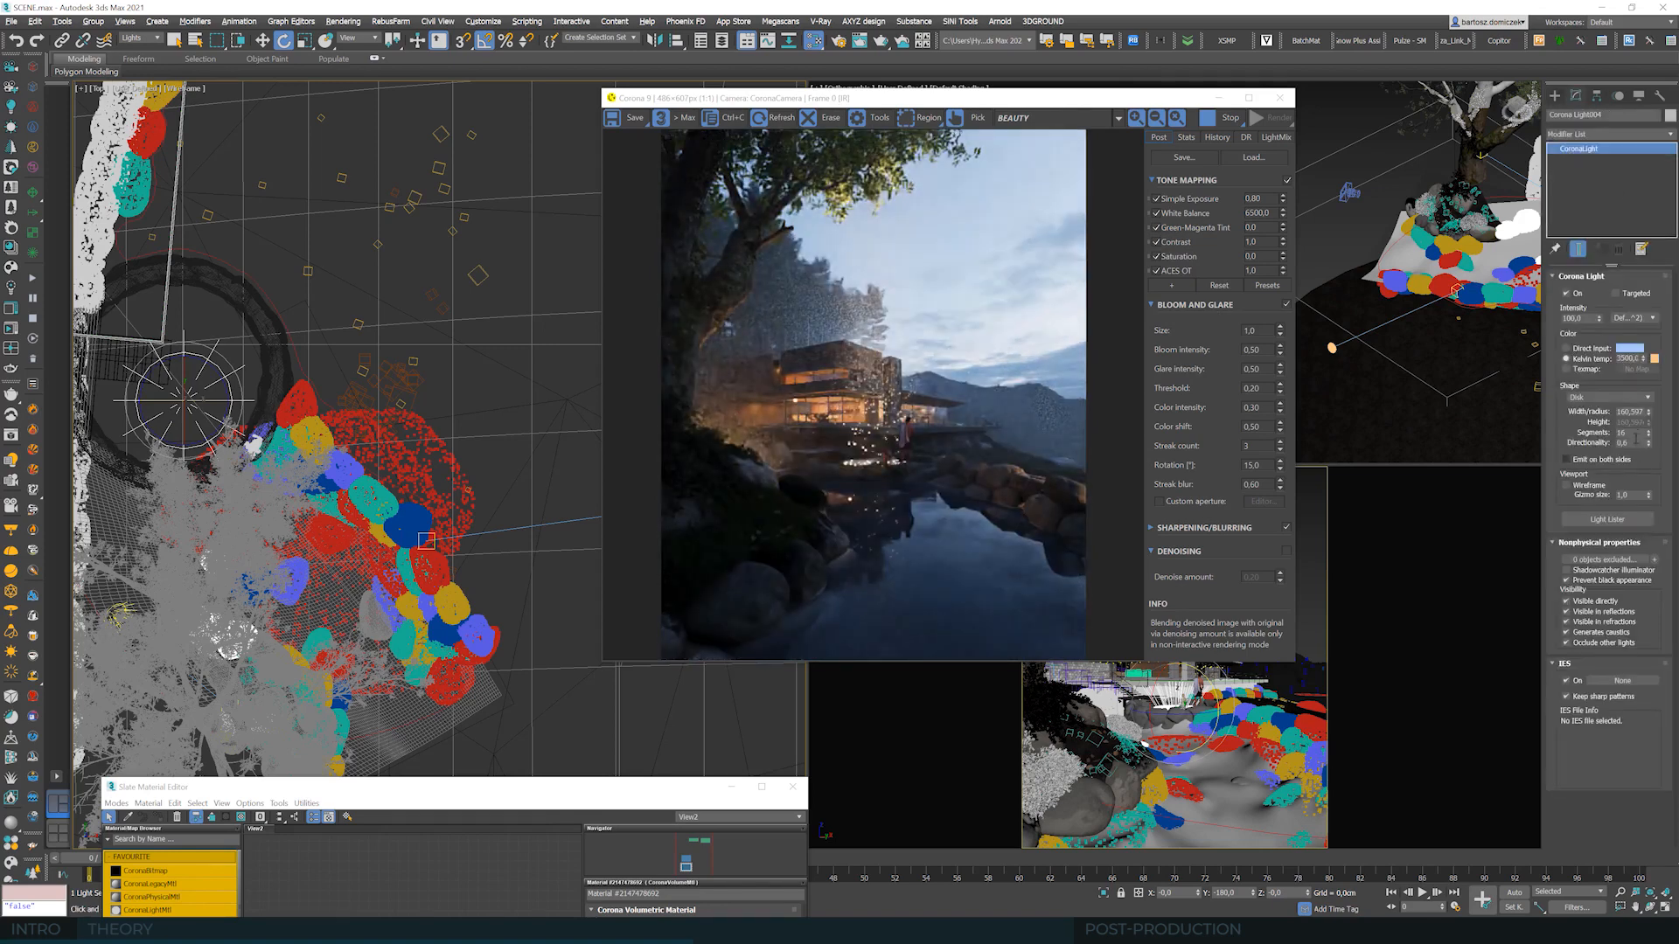
double_click(1636, 443)
text(0)
key(Return)
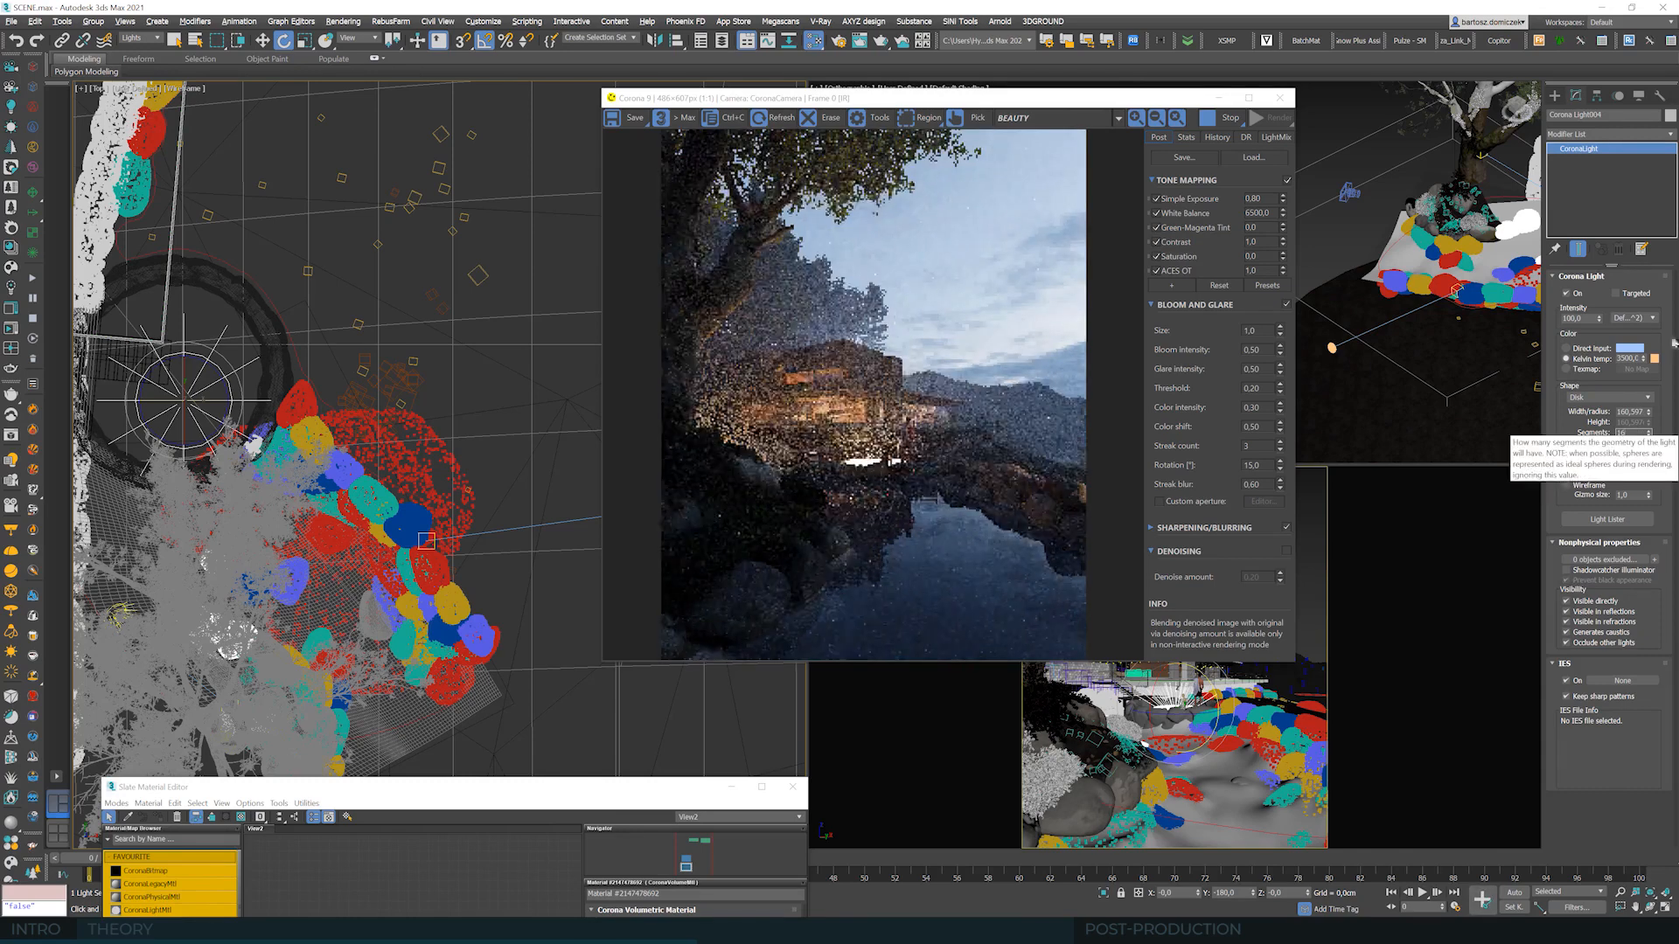
click(1566, 348)
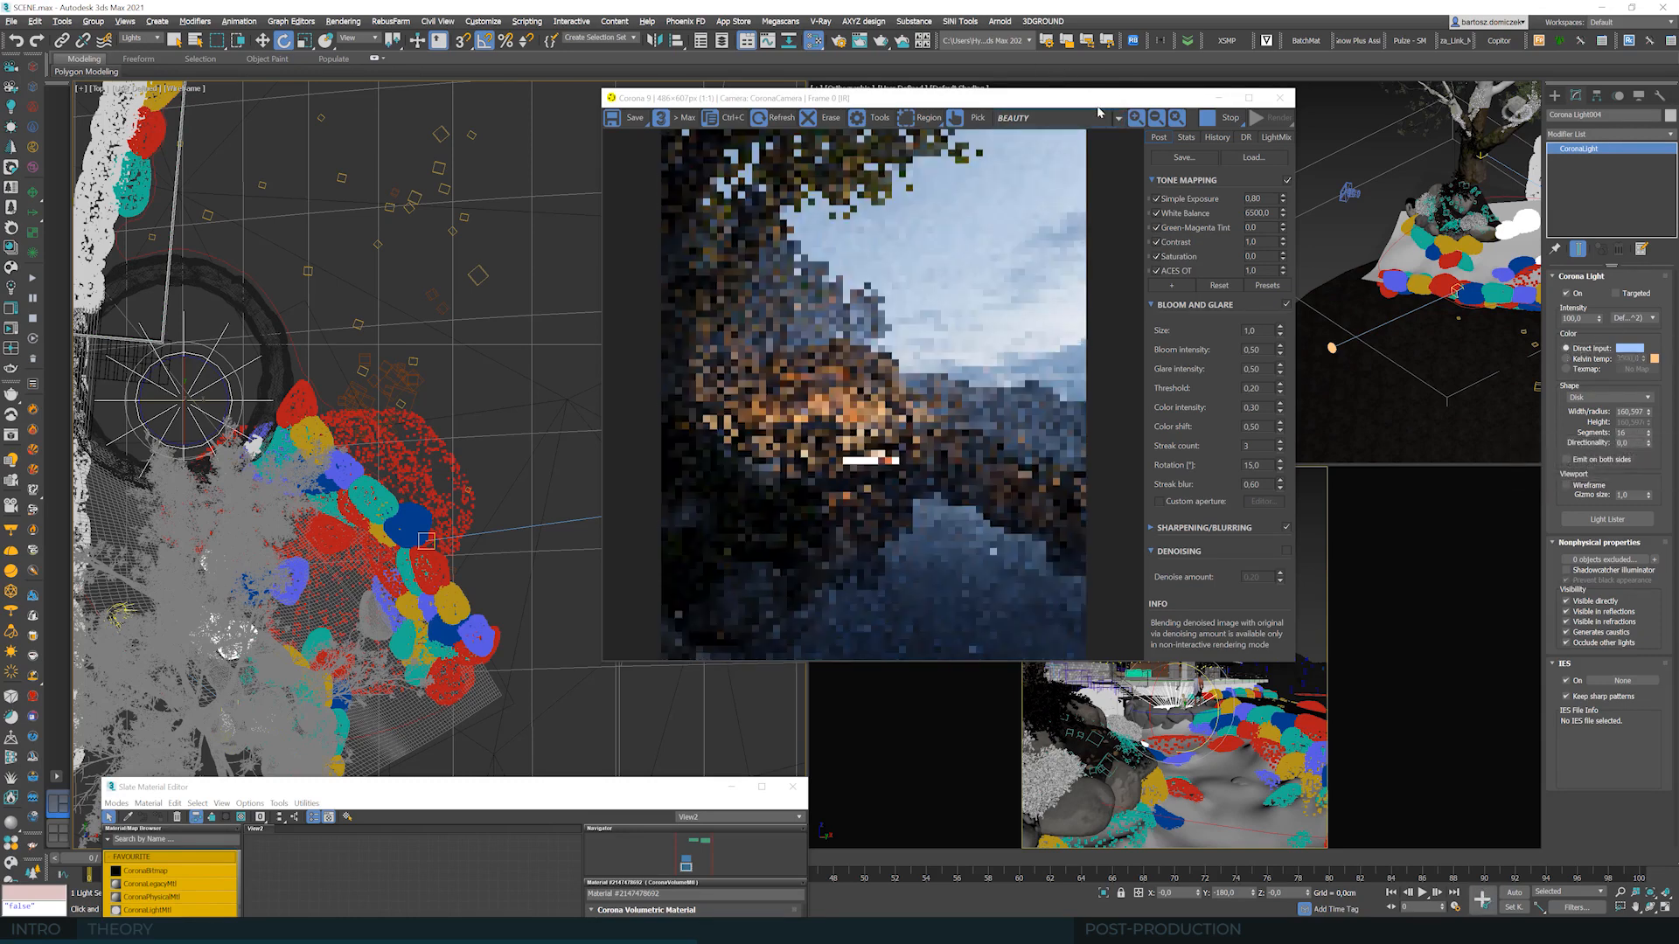
- Reduce the circular pool light's disk radius so it fits inside the rock ring
drag(1099, 112, 849, 130)
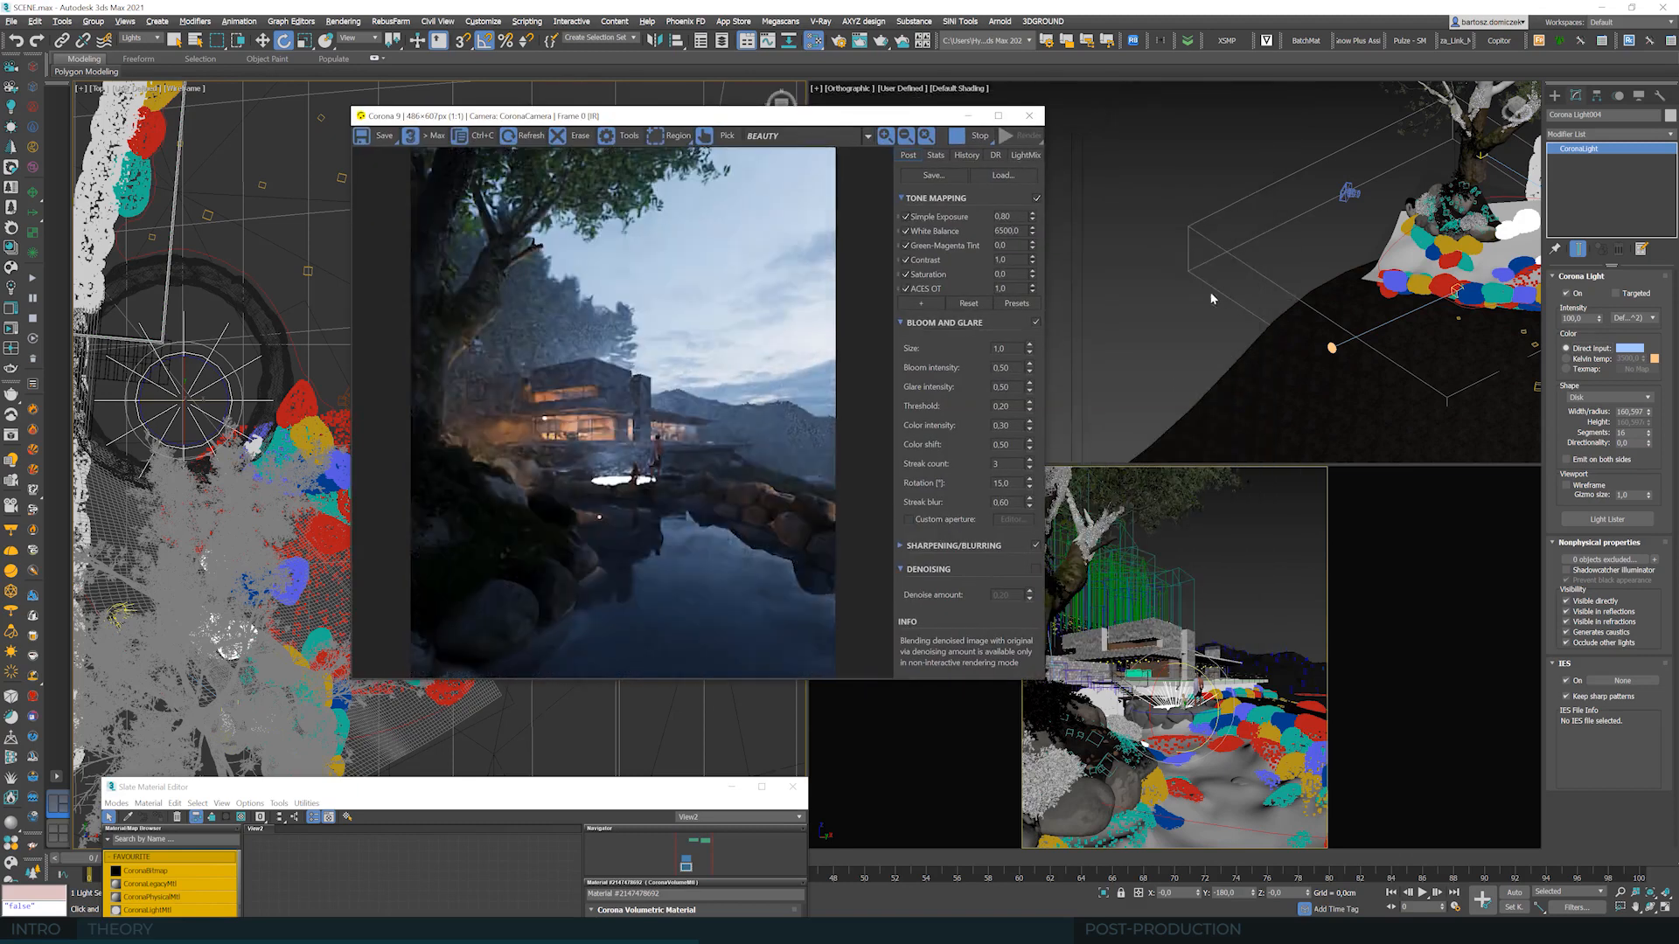
alt+middle_drag(1211, 298, 1456, 290)
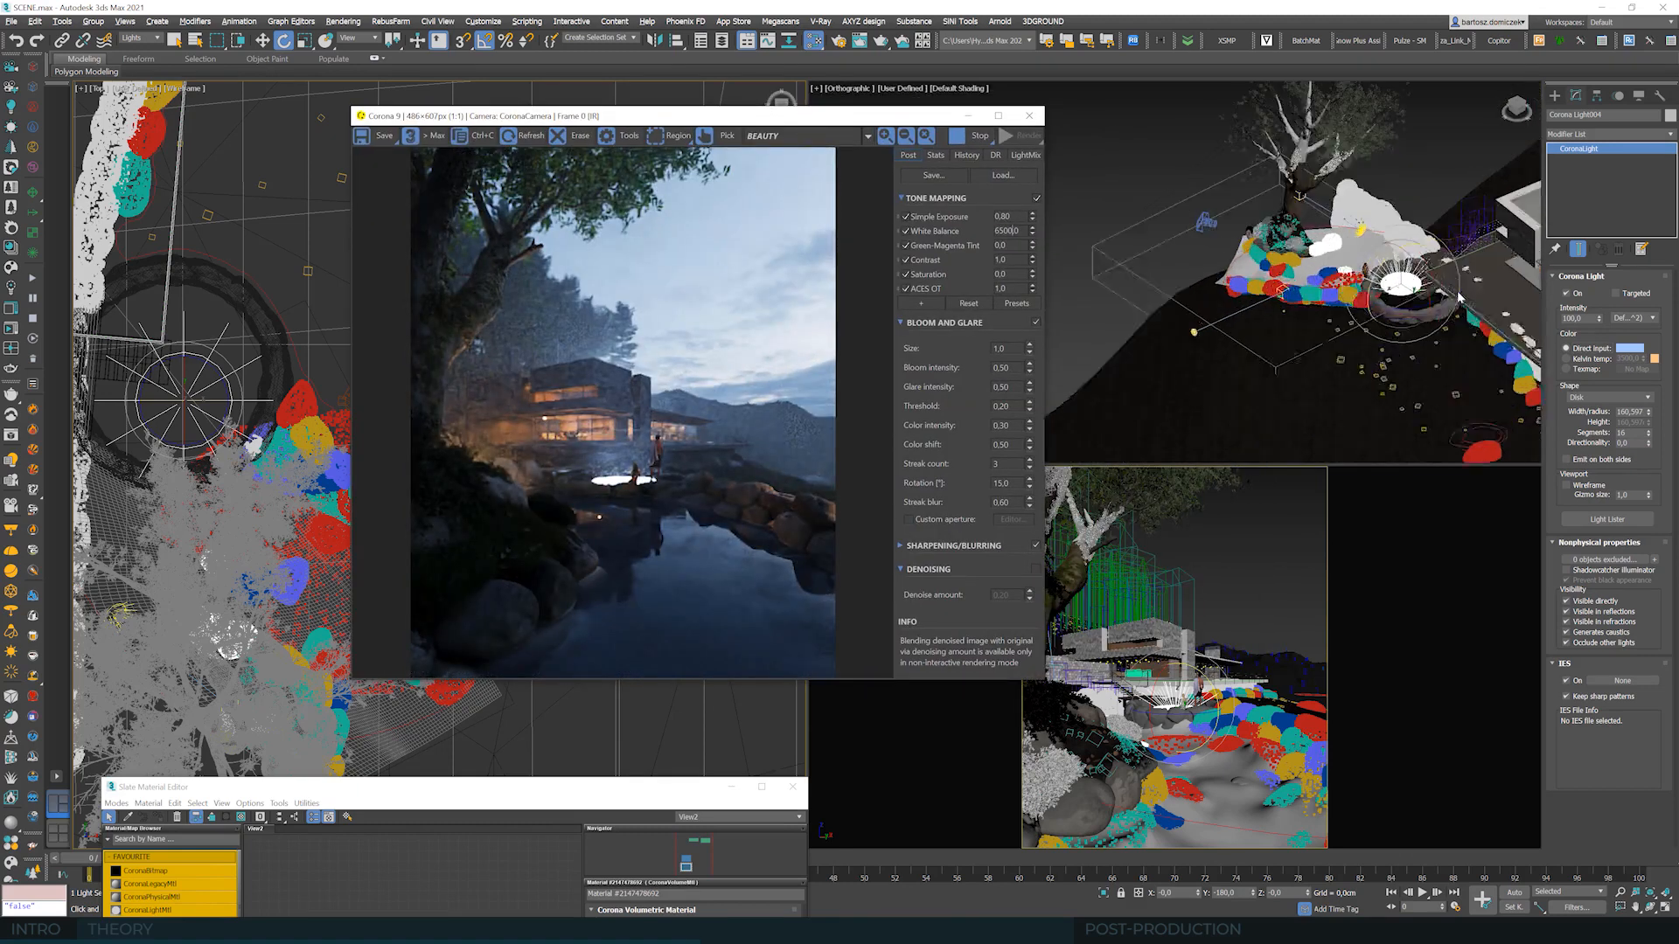
scroll(1457, 294, up, 3)
middle_drag(1313, 308, 1235, 300)
scroll(1270, 313, up, 2)
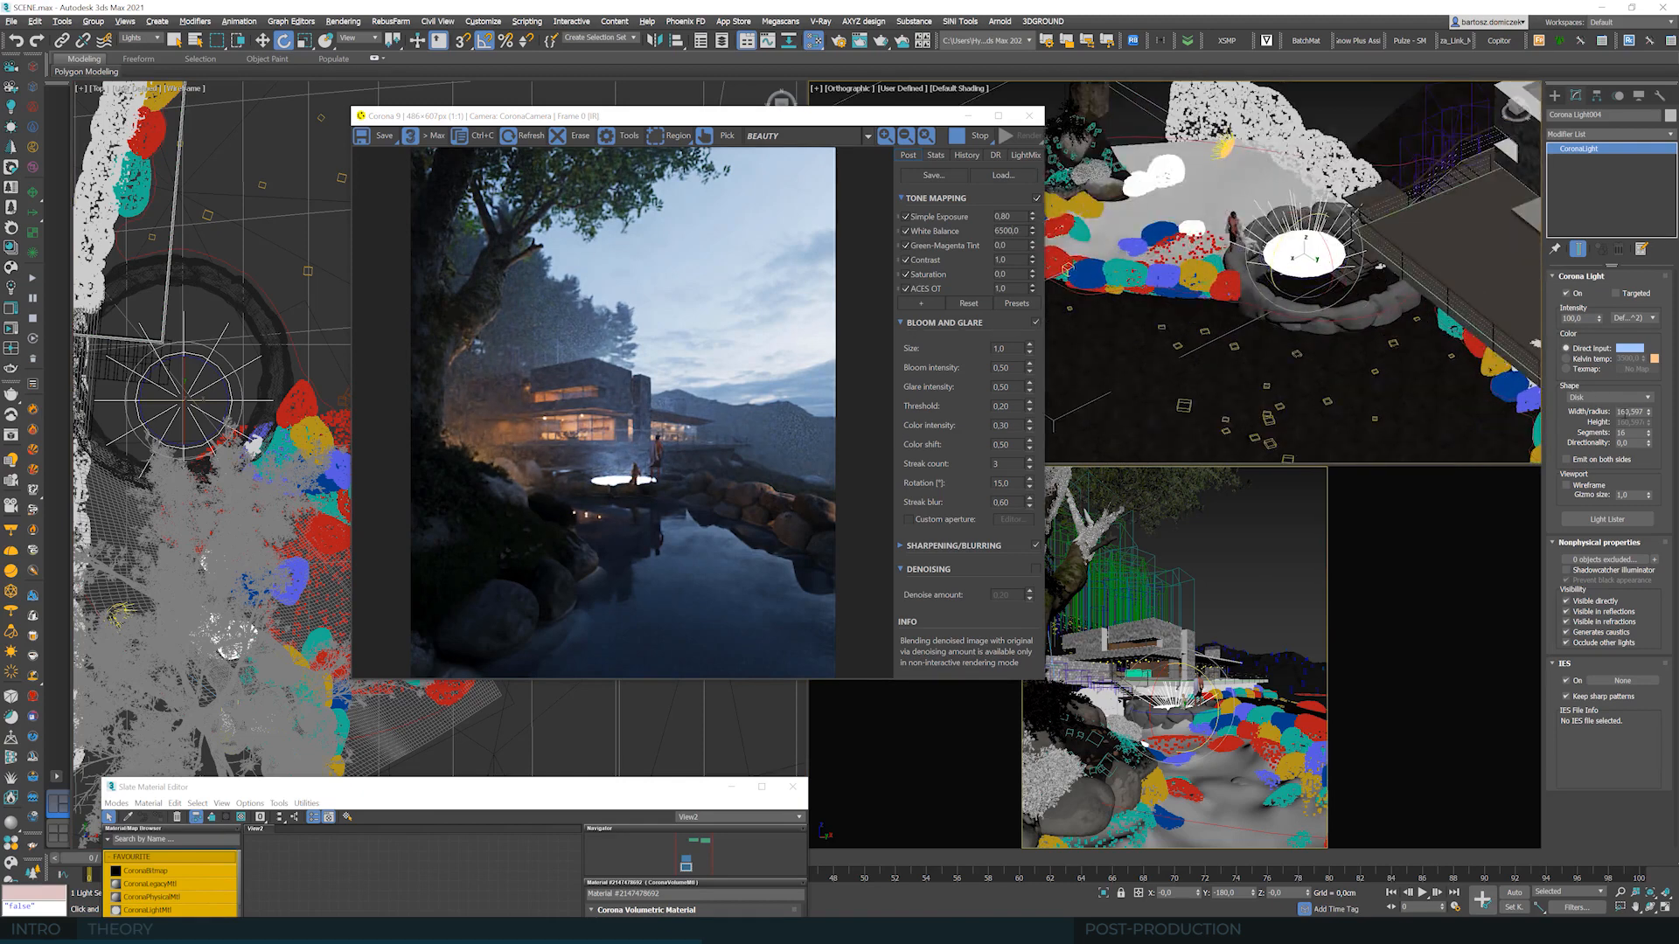
double_click(1621, 412)
click(1632, 433)
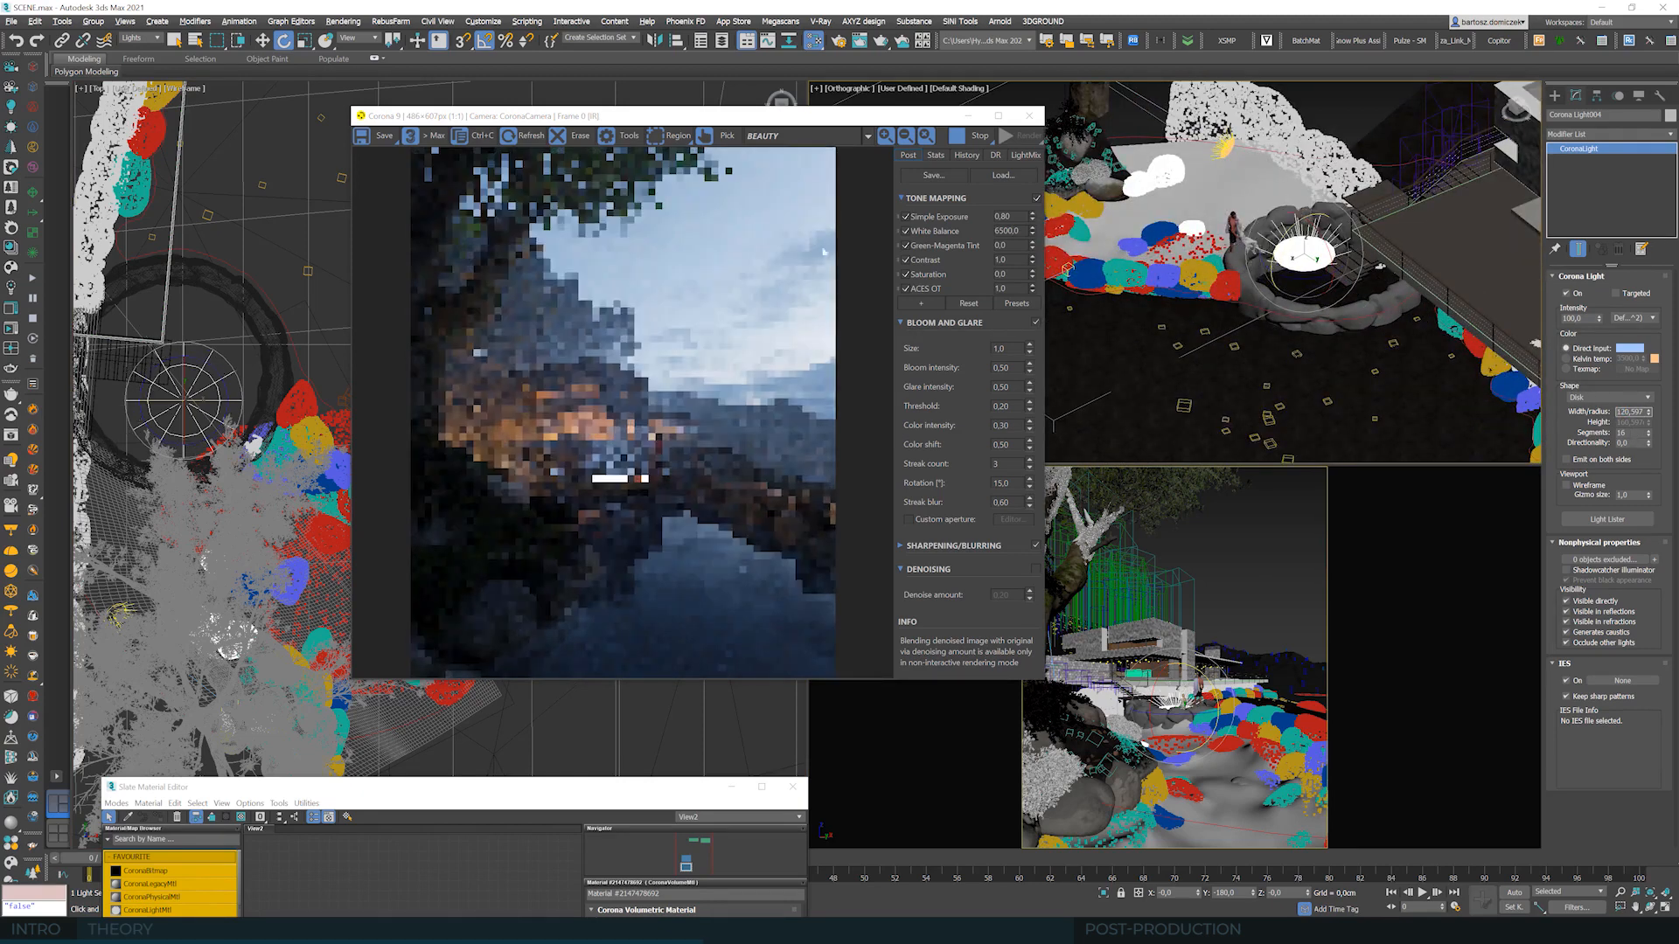
- Lower the disk light into the circular pool to about -137 cm and adjust its horizontal position within the rock ring
click(263, 41)
scroll(1221, 259, up, 2)
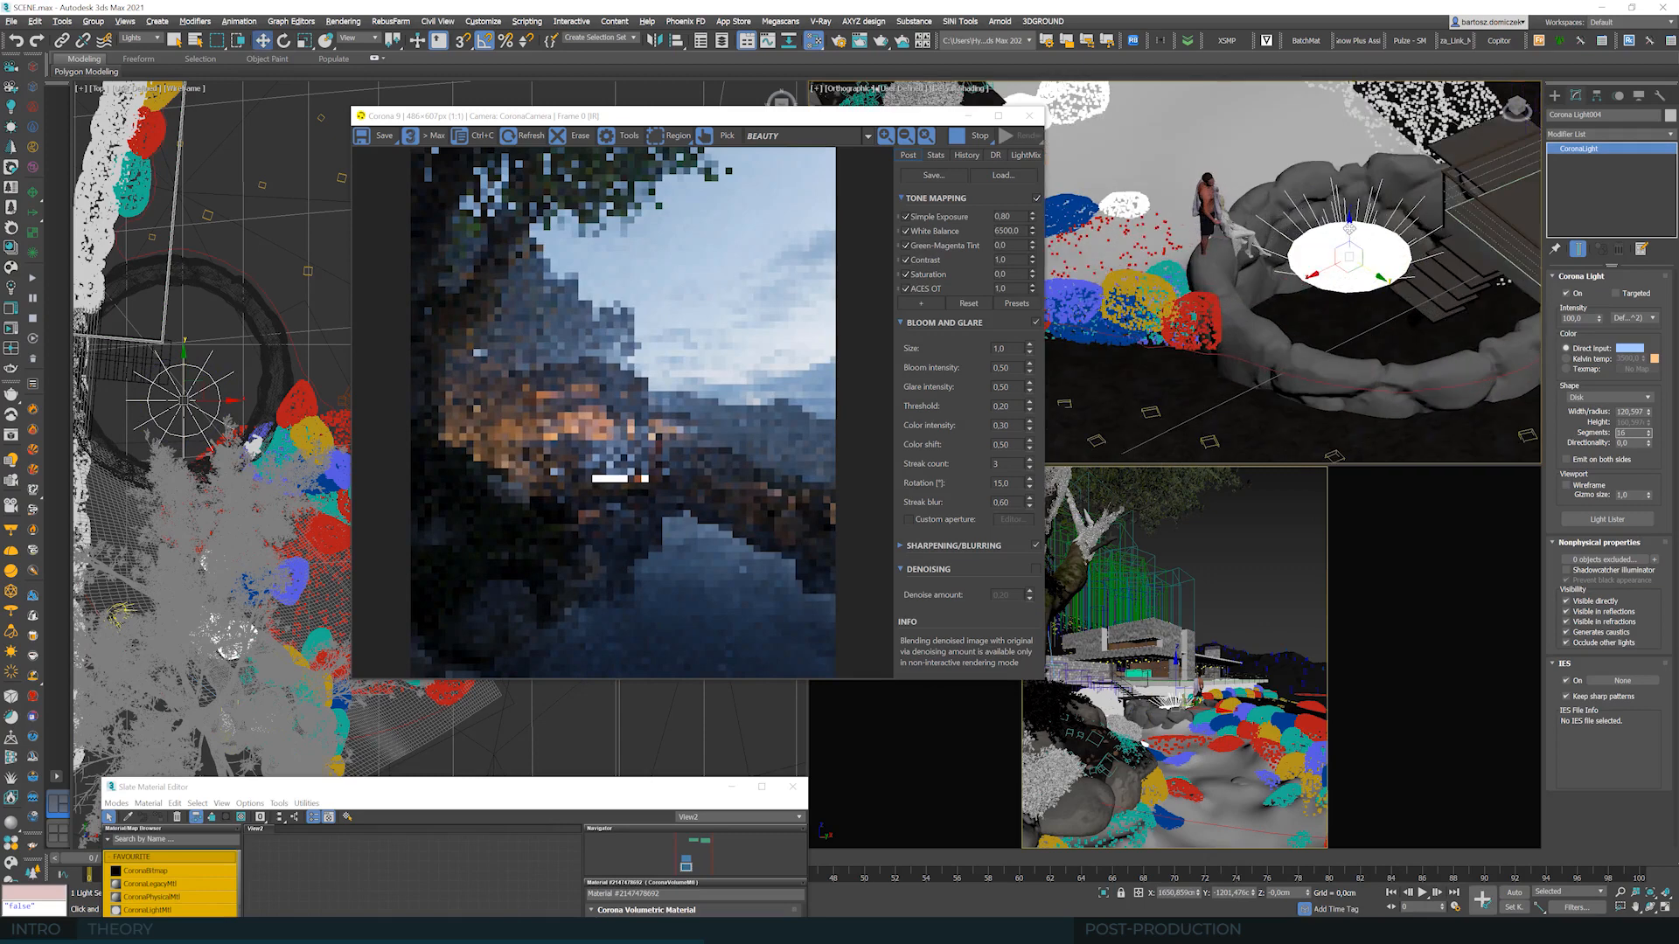
scroll(1331, 284, up, 2)
drag(1331, 284, 1332, 327)
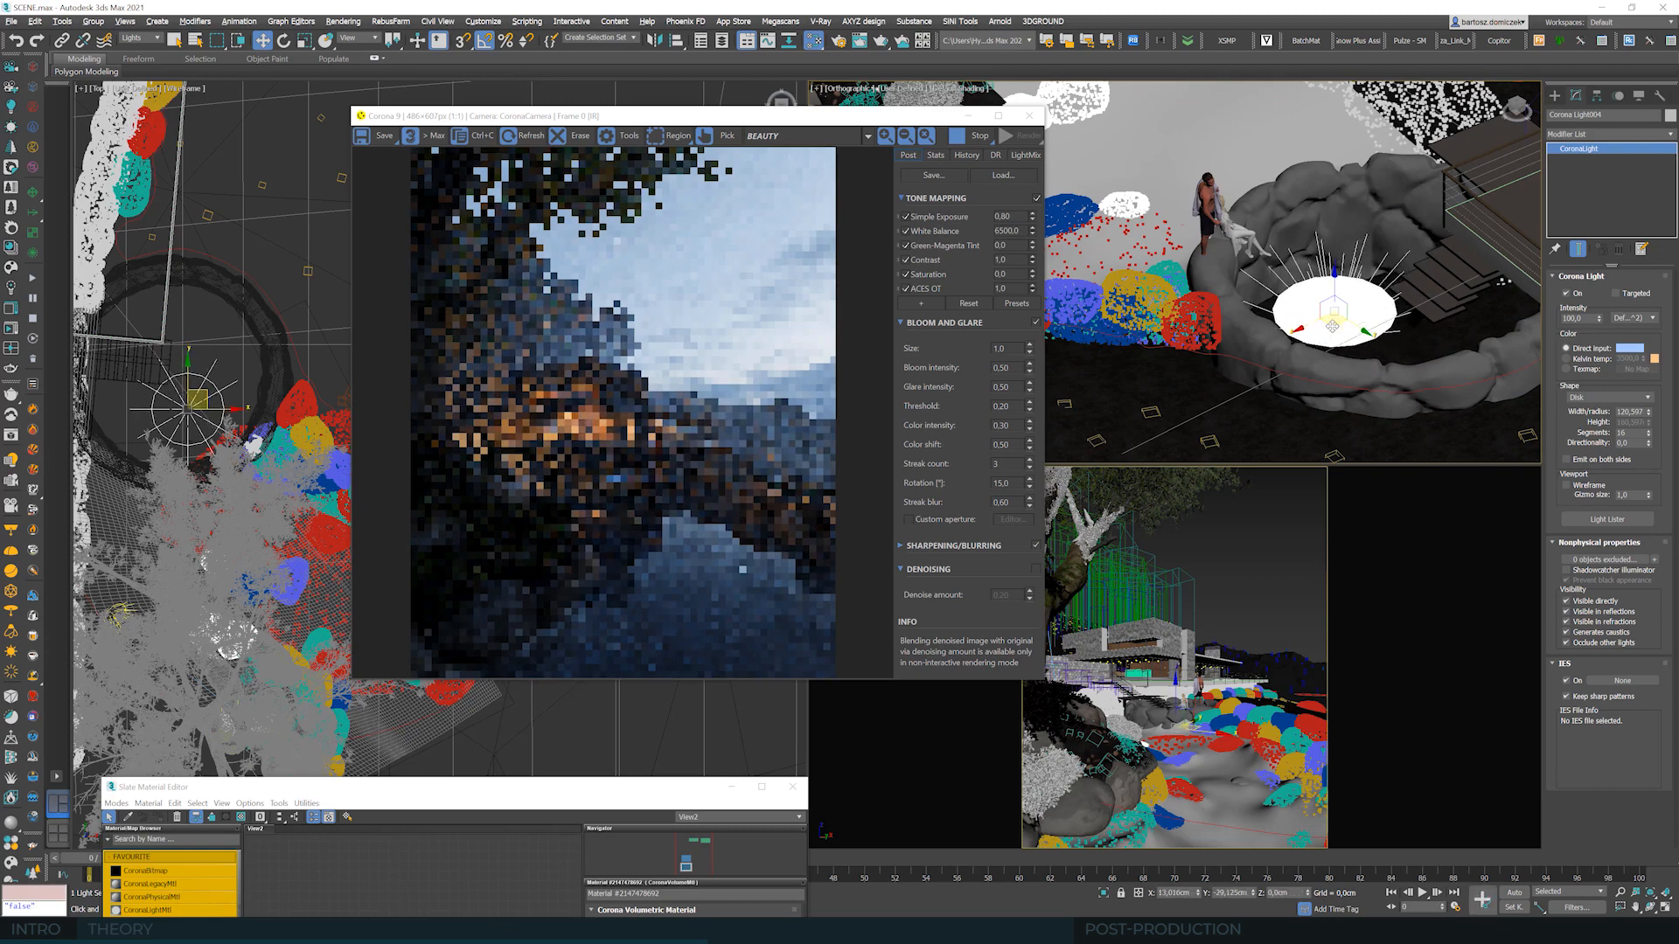
- Set the circular pool light's intensity to 400 and check the pool area in the interactive render
double_click(1566, 318)
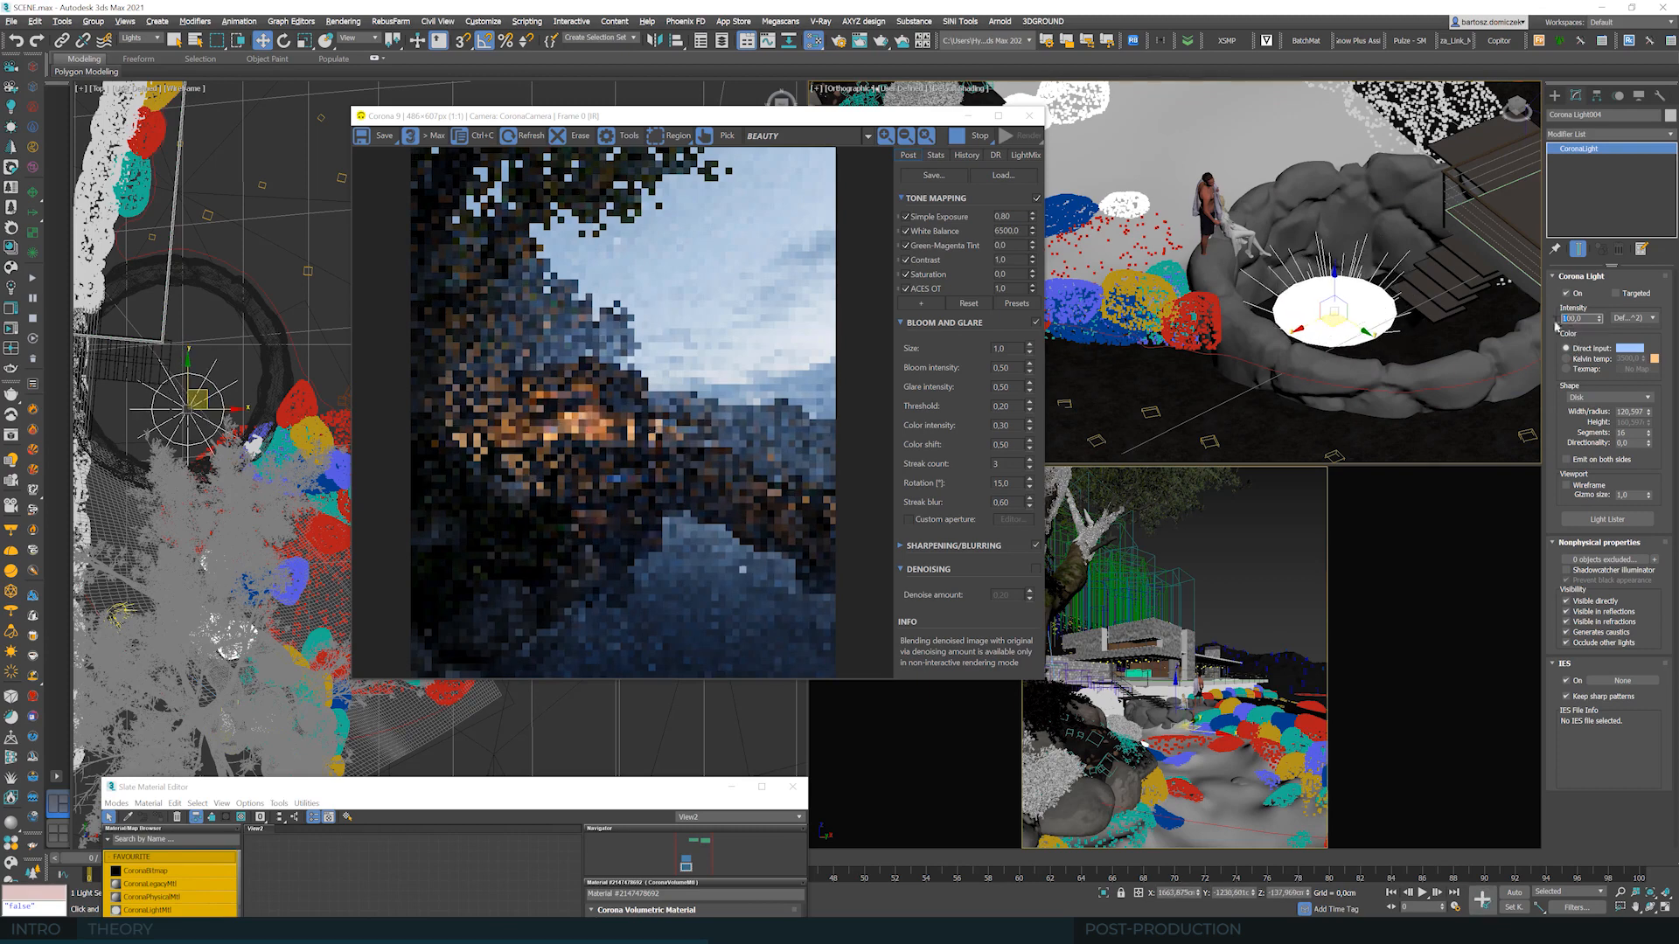
text(400)
key(Tab)
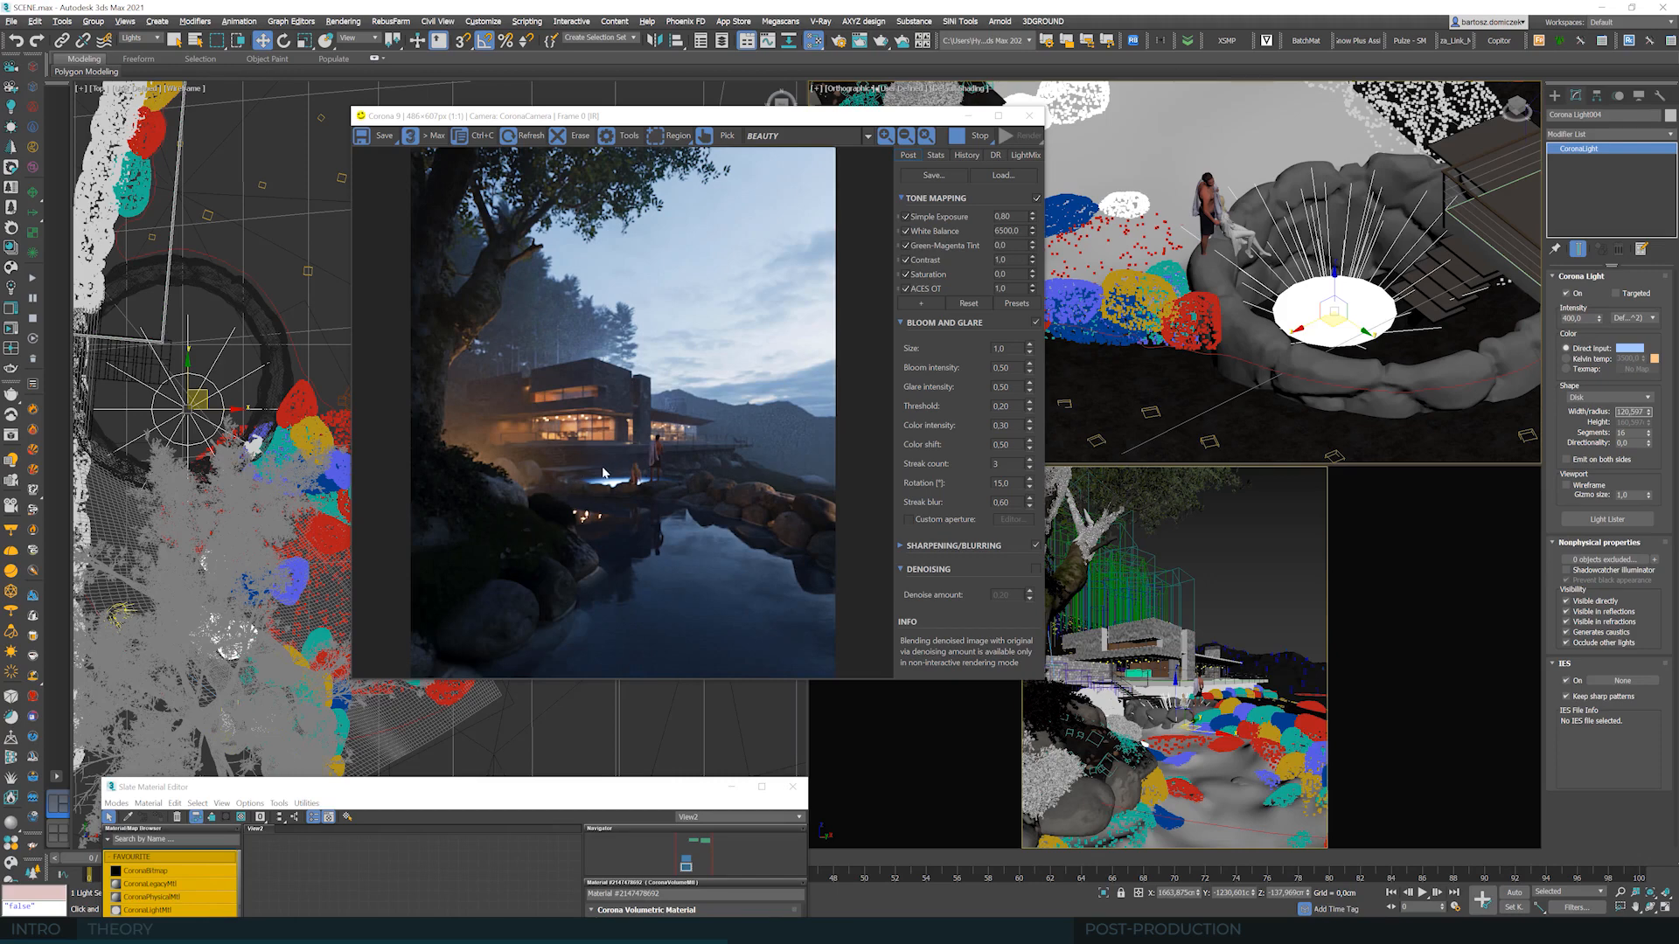
scroll(603, 463, up, 1)
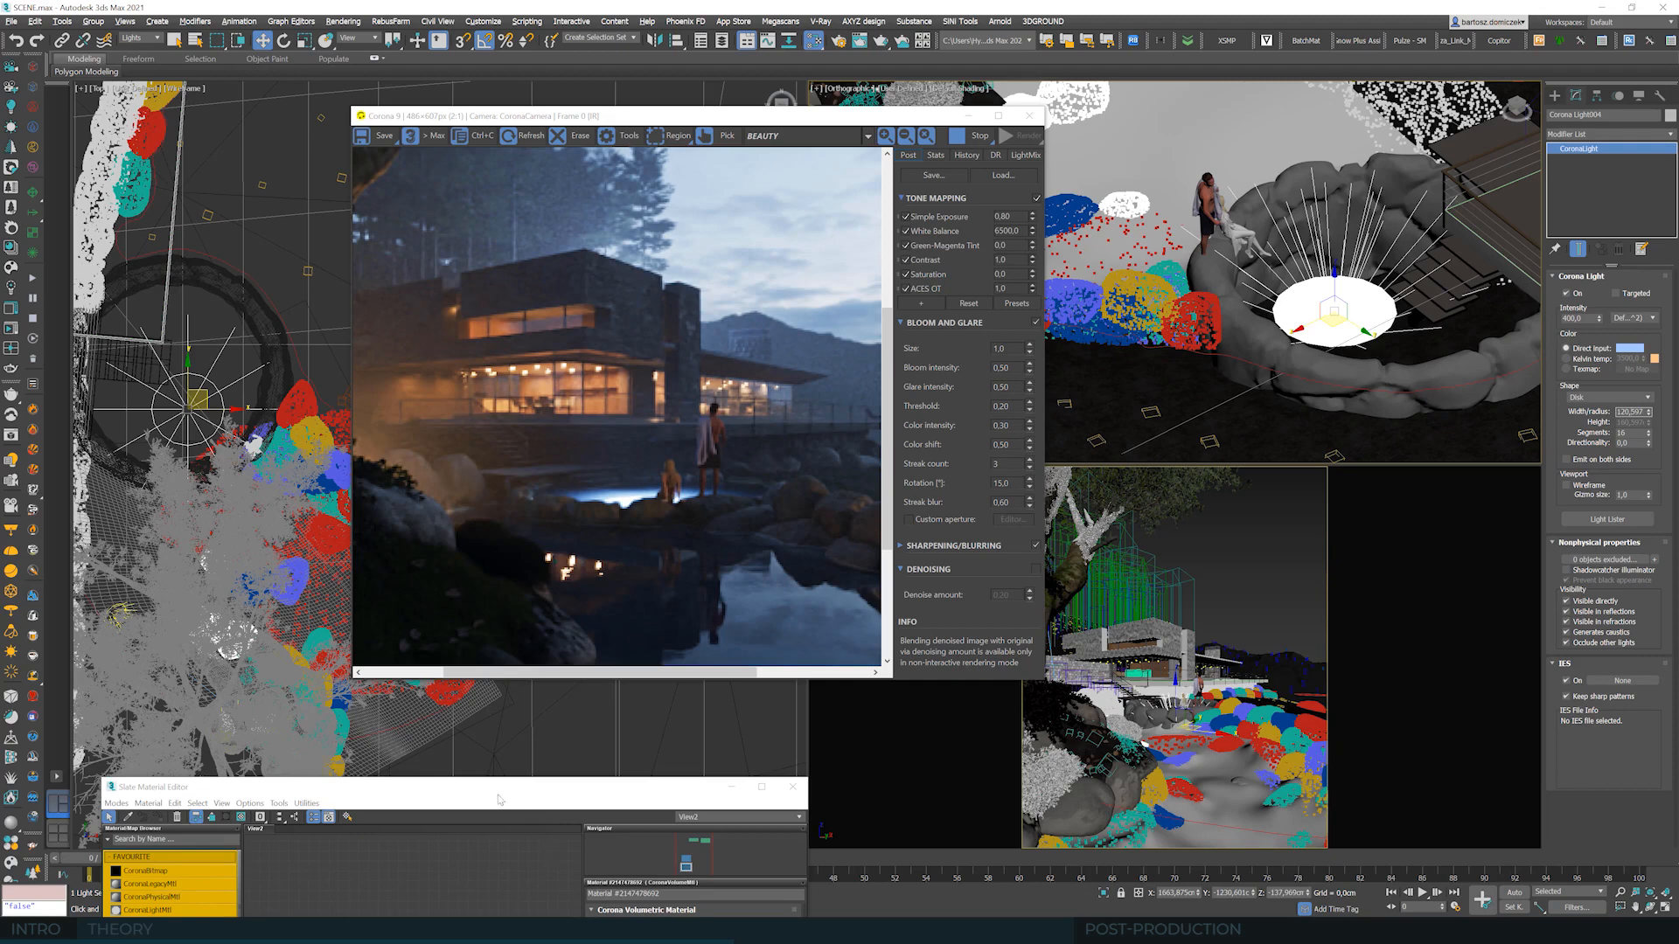
- Set the selection filter to All and sample the circular pool's water material into the Slate material graph
drag(500, 799, 588, 204)
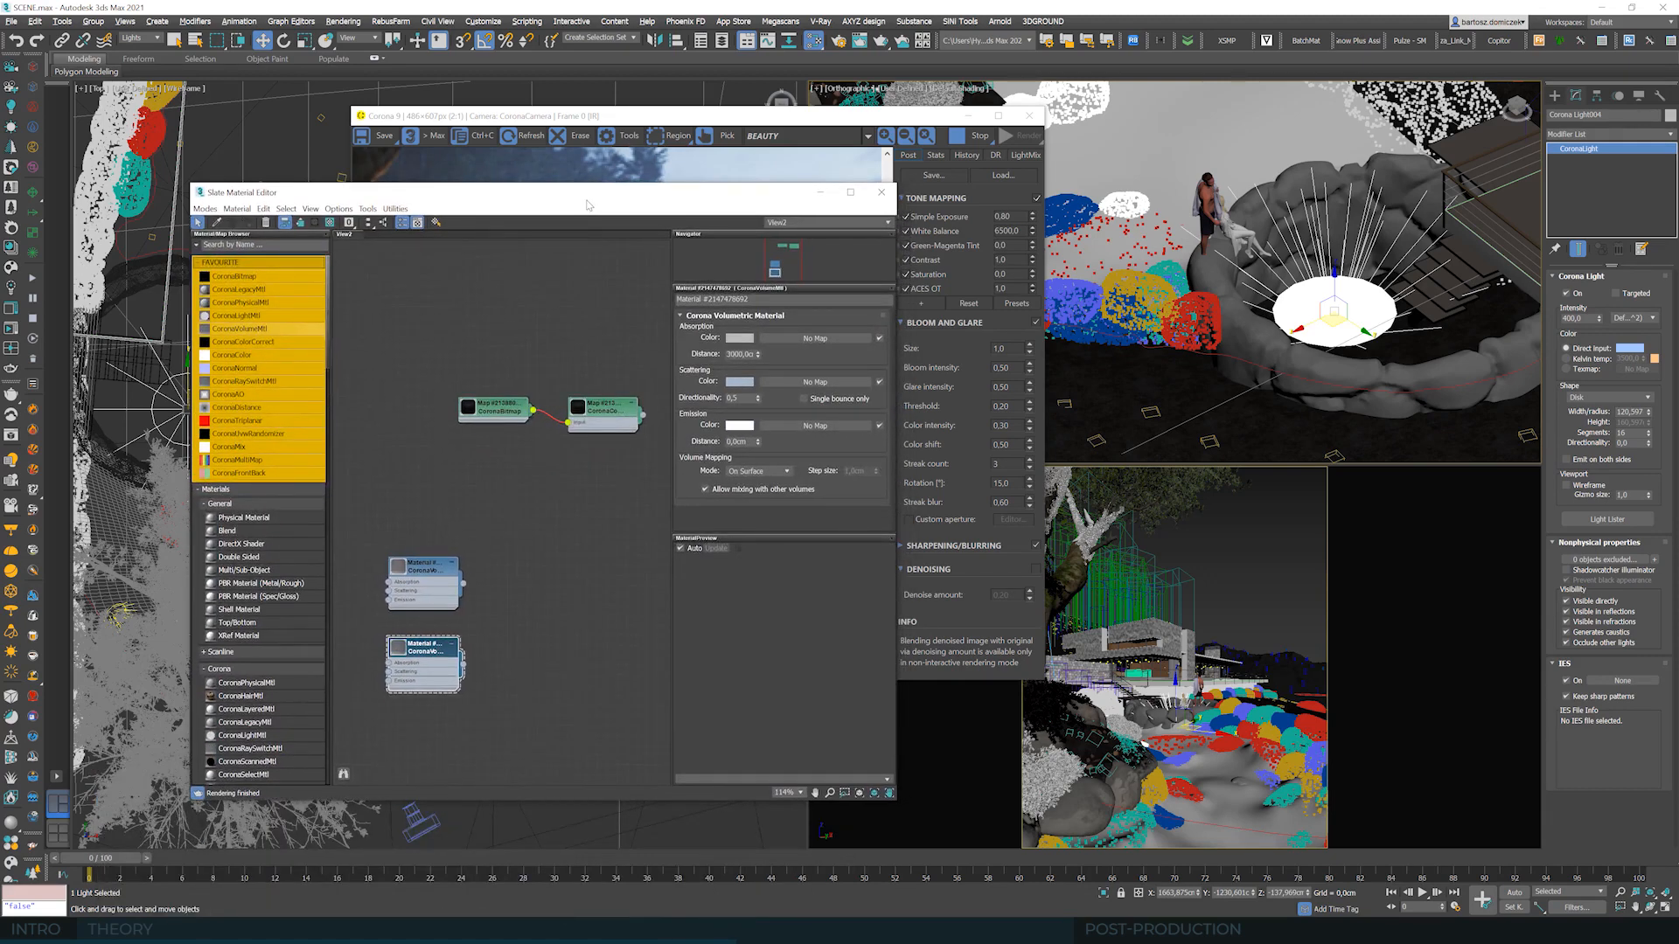
click(219, 223)
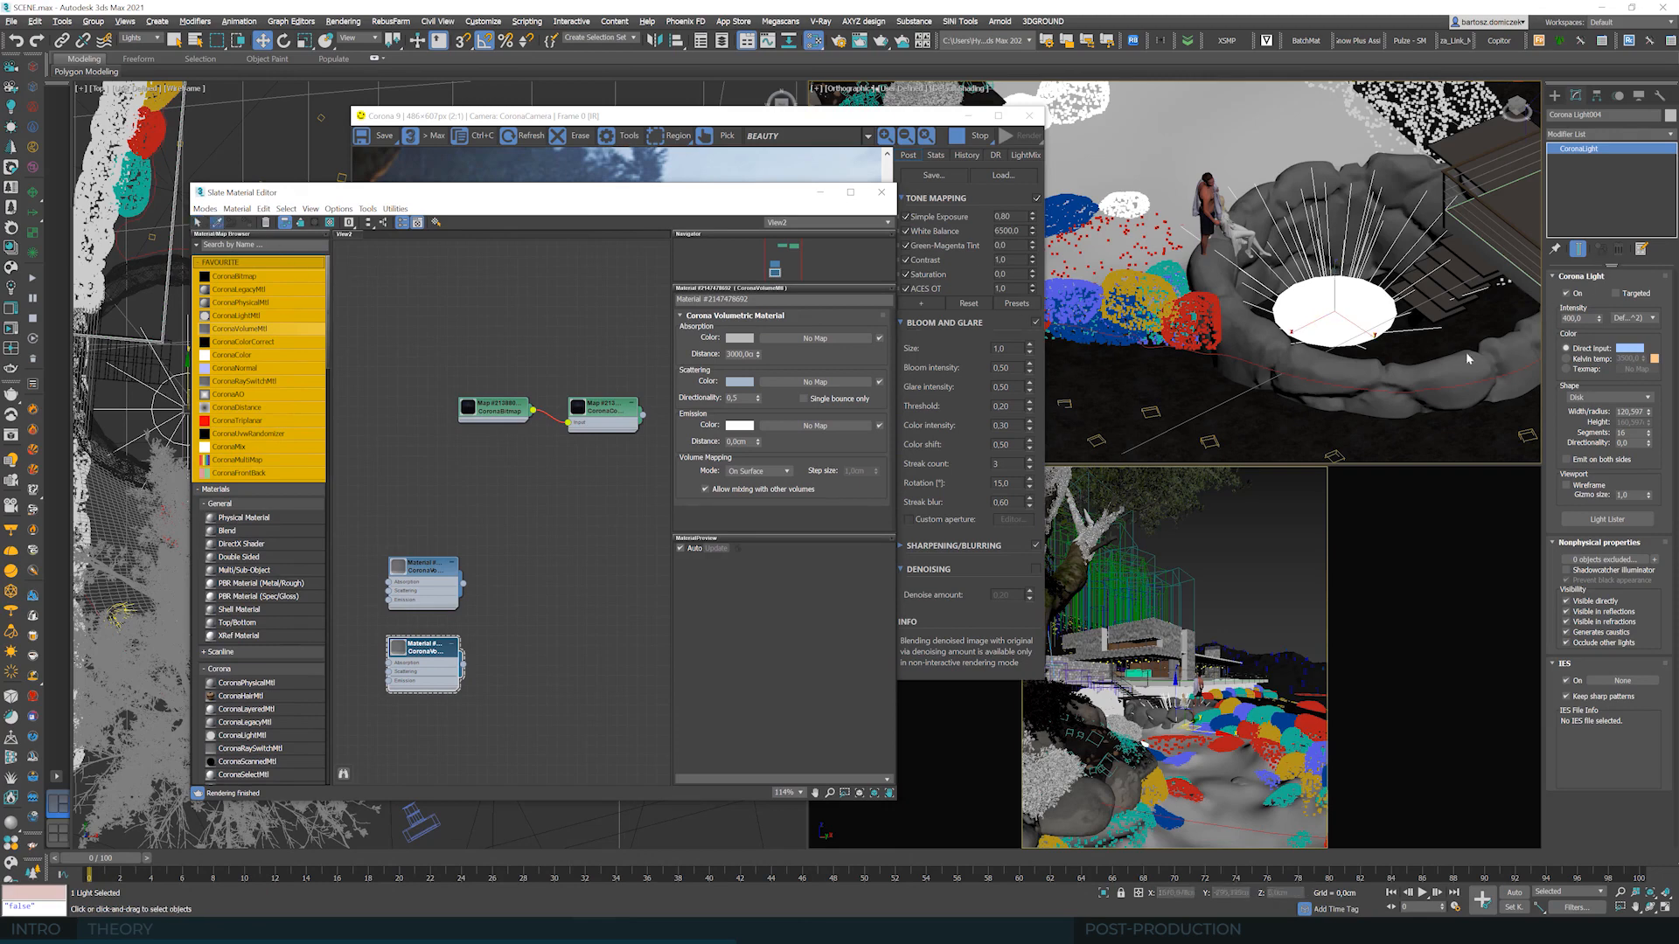
click(147, 41)
click(136, 53)
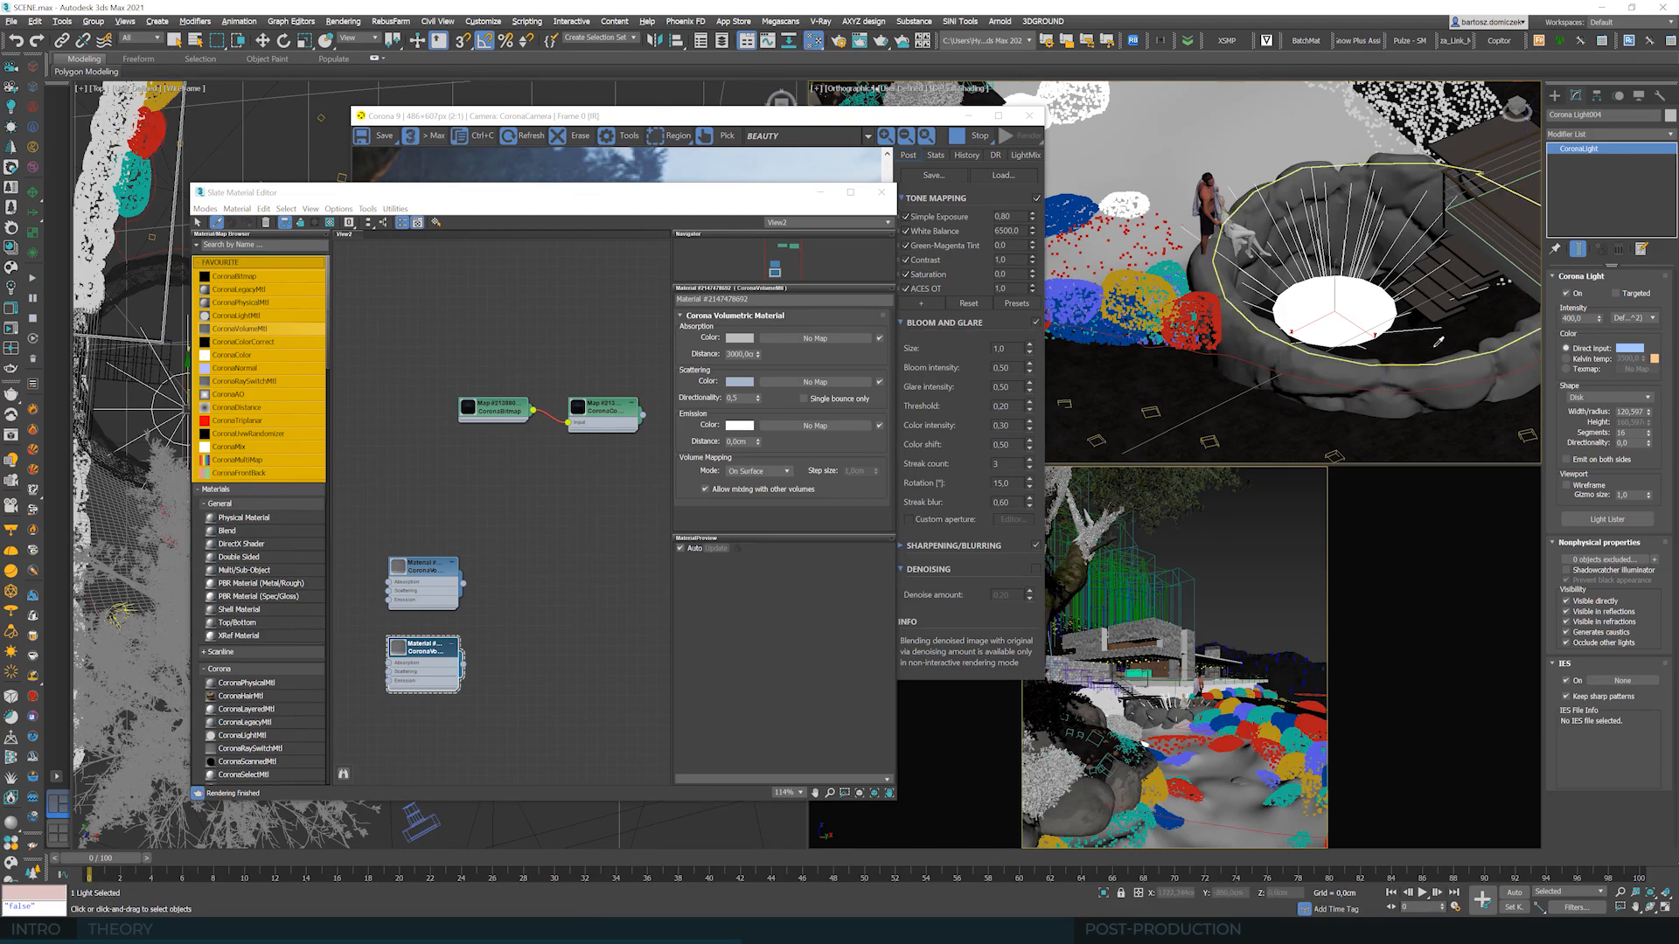
click(1425, 337)
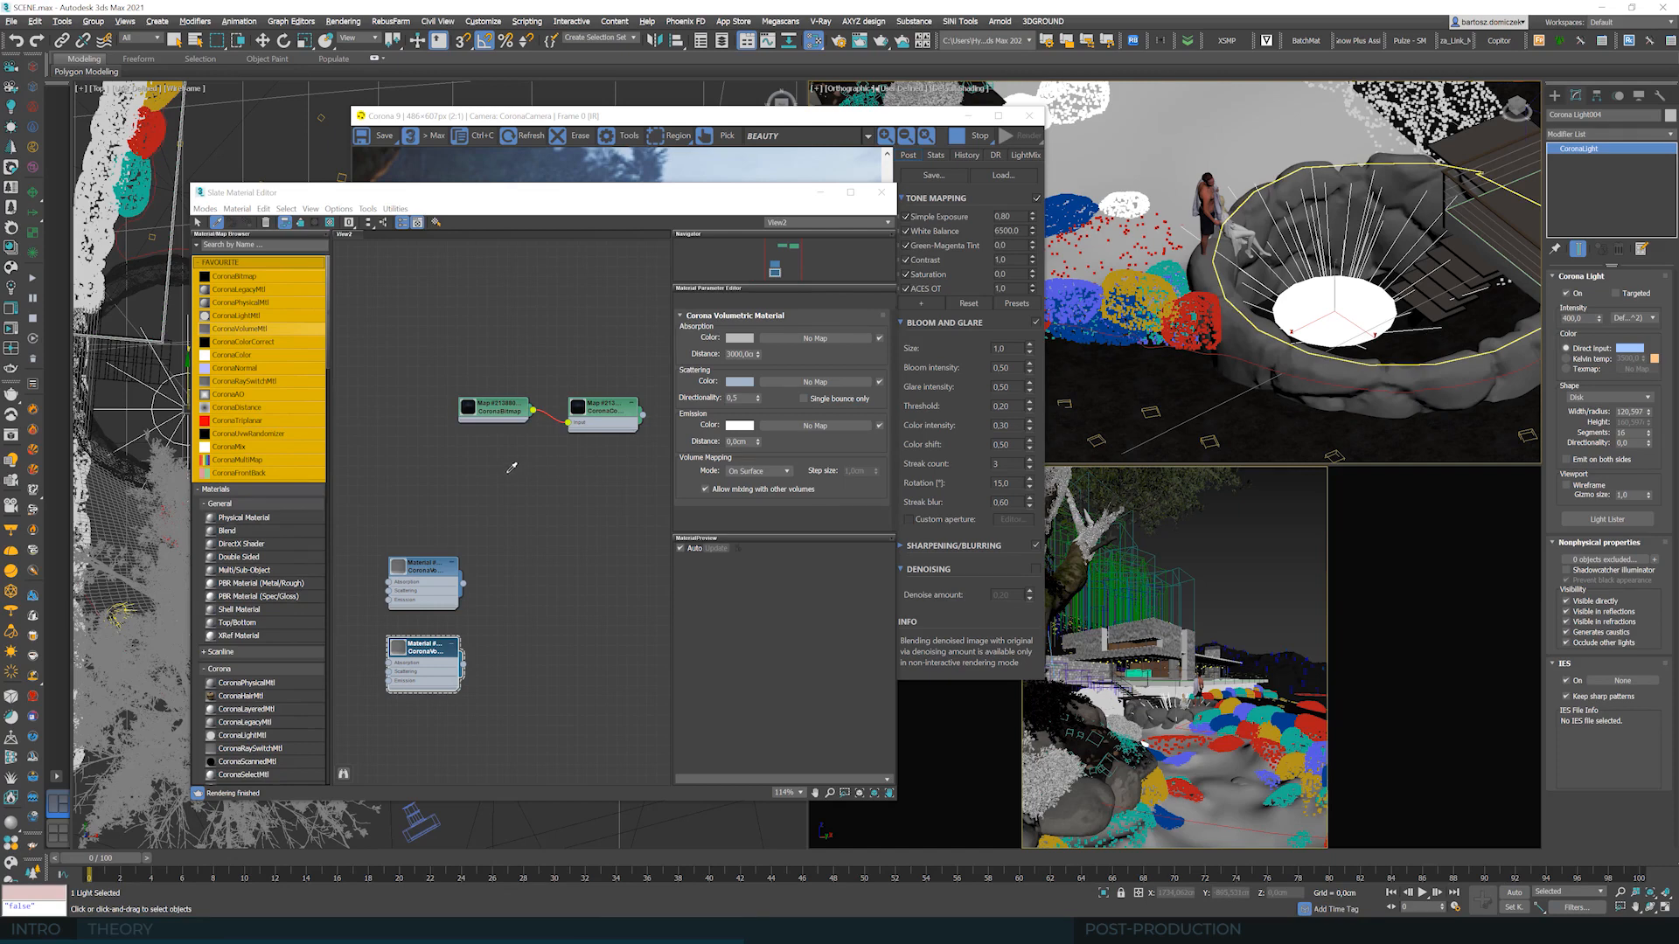
click(453, 403)
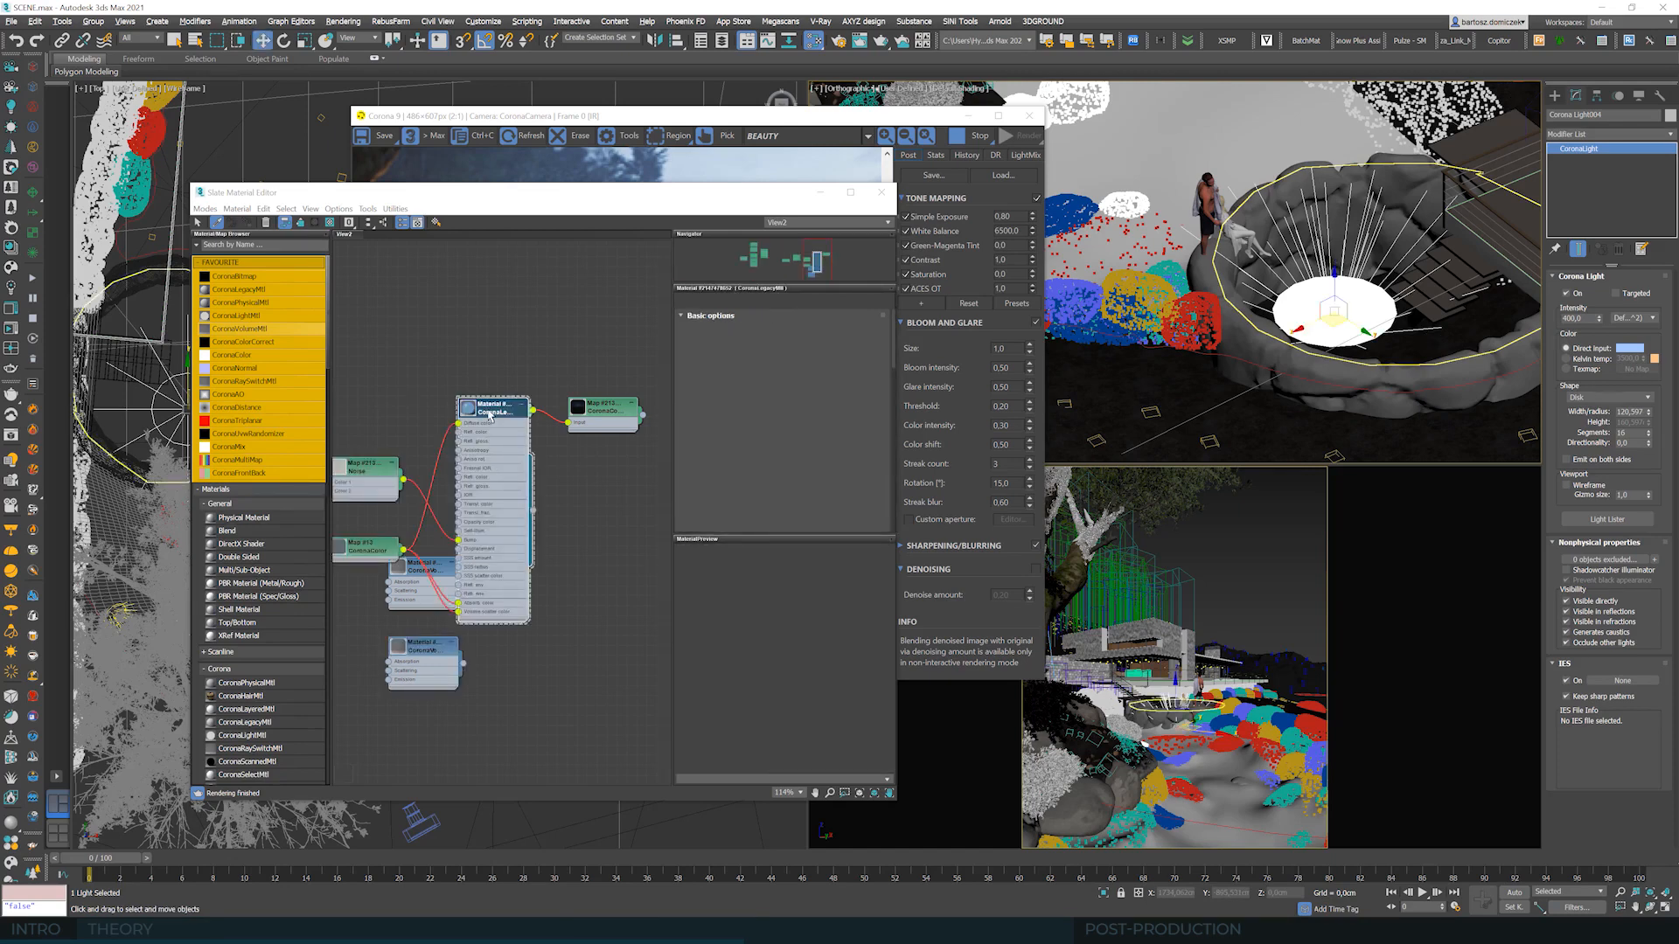
- Open the sampled water material's parameters and move its node network below the two volumetric materials
double_click(490, 408)
scroll(491, 413, down, 2)
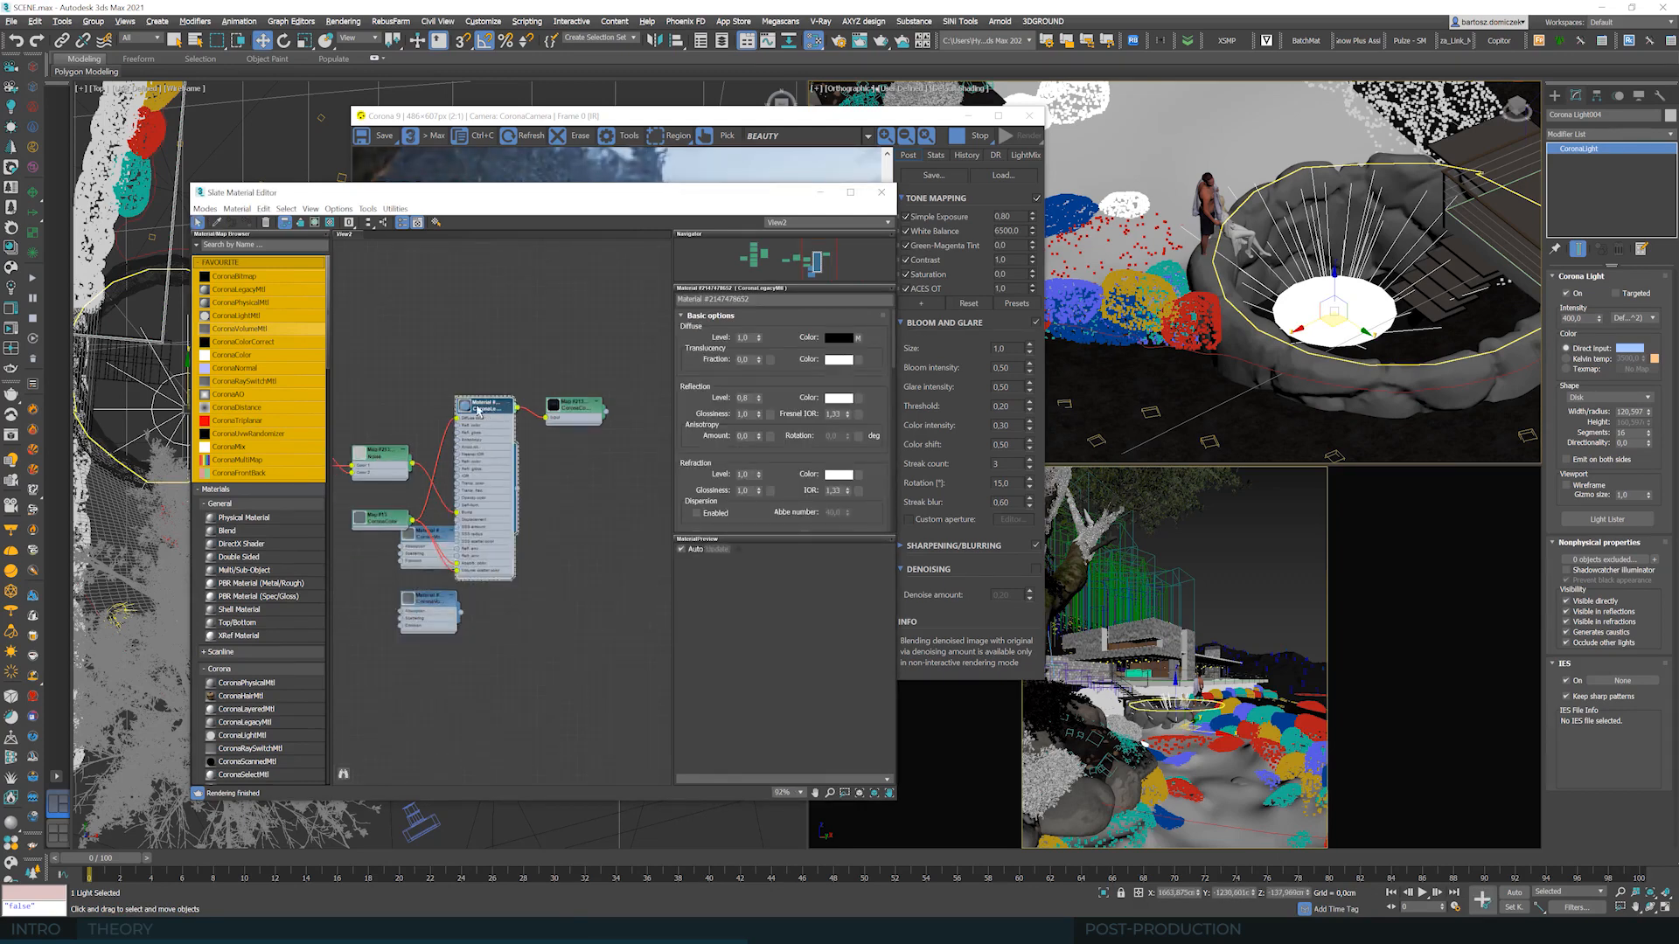
drag(488, 410, 668, 597)
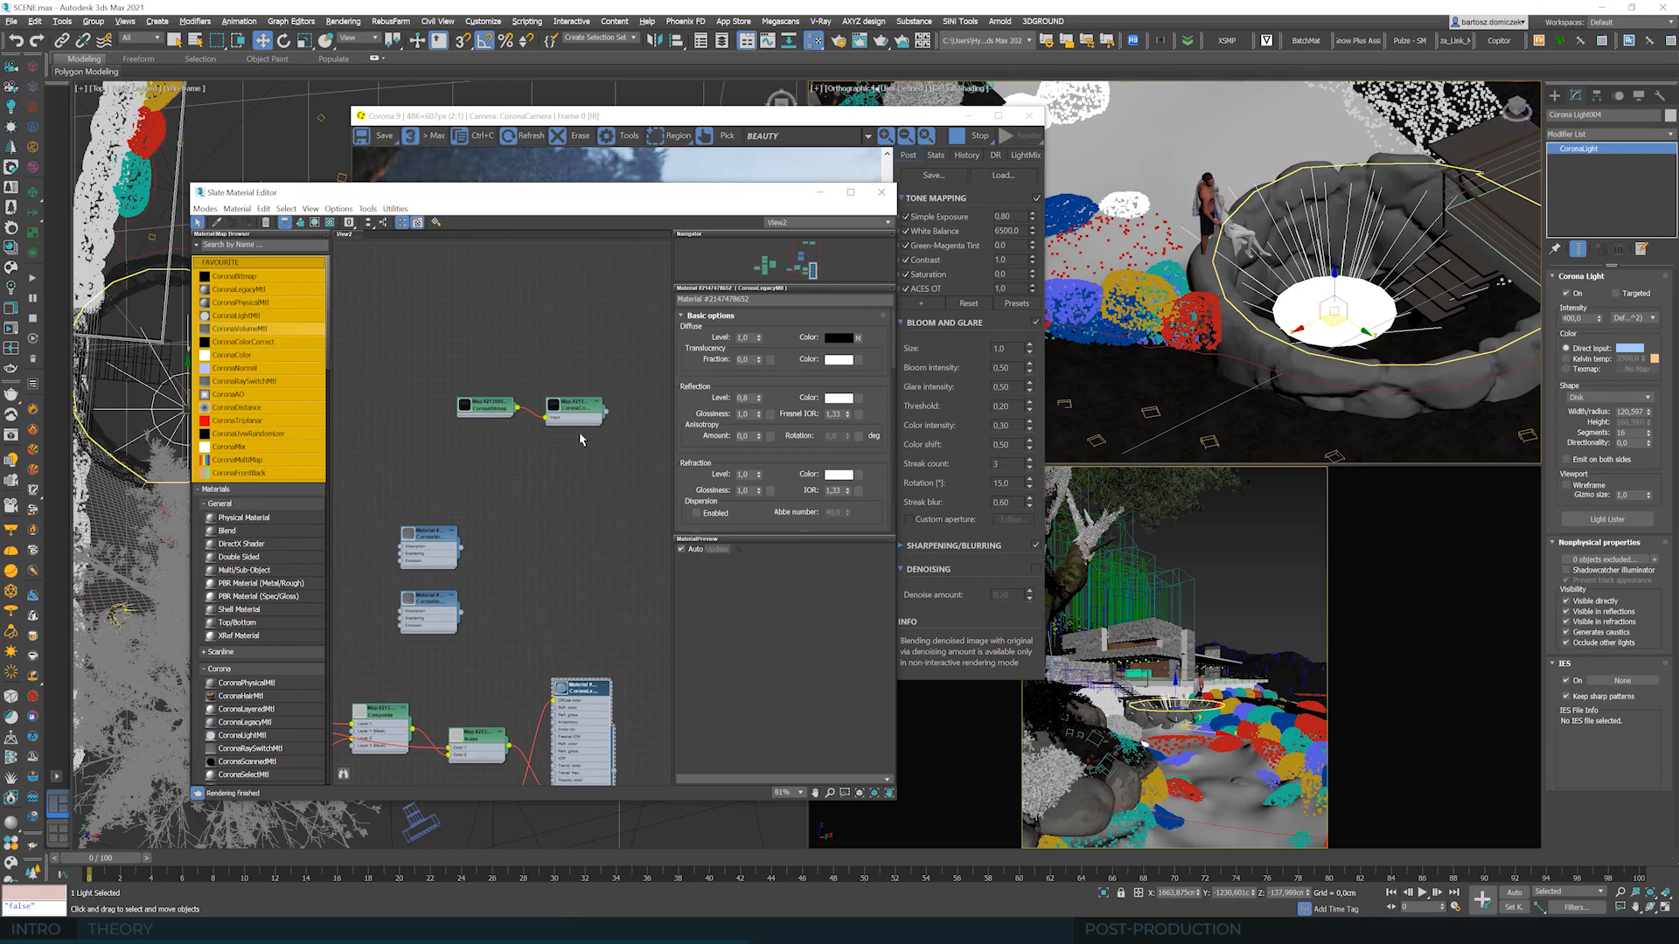
scroll(580, 438, down, 2)
scroll(596, 727, up, 3)
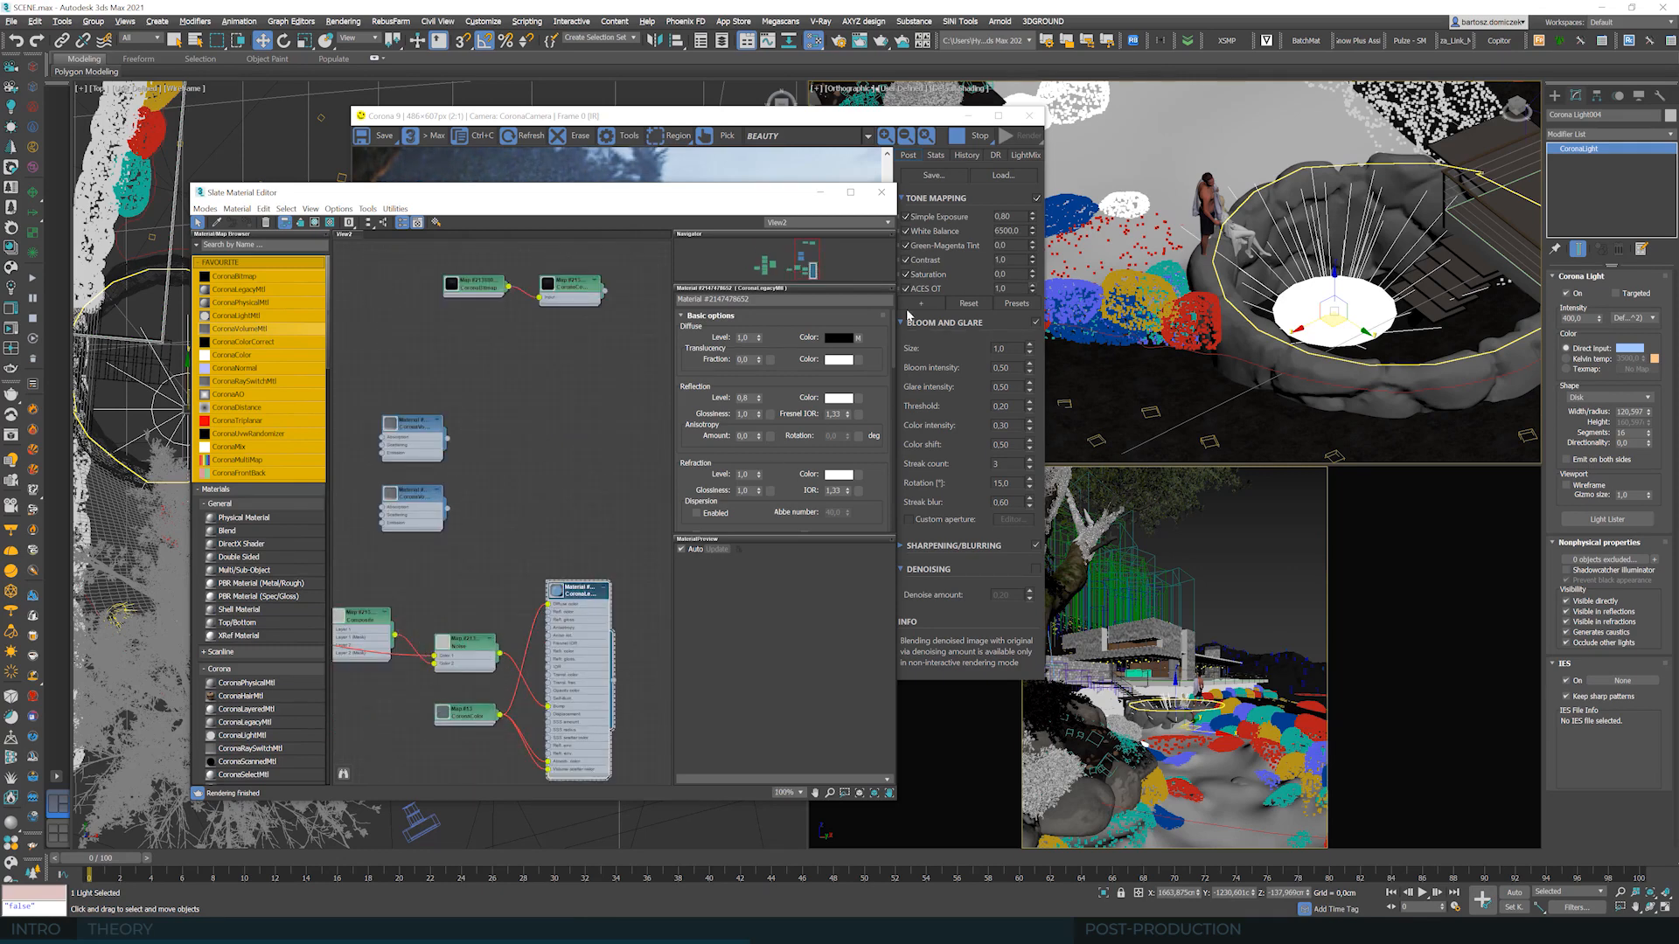
- Set the water material's self-illumination multiplier to 1.0, close the material editor and check the pool's glow in the render
drag(894, 328, 894, 405)
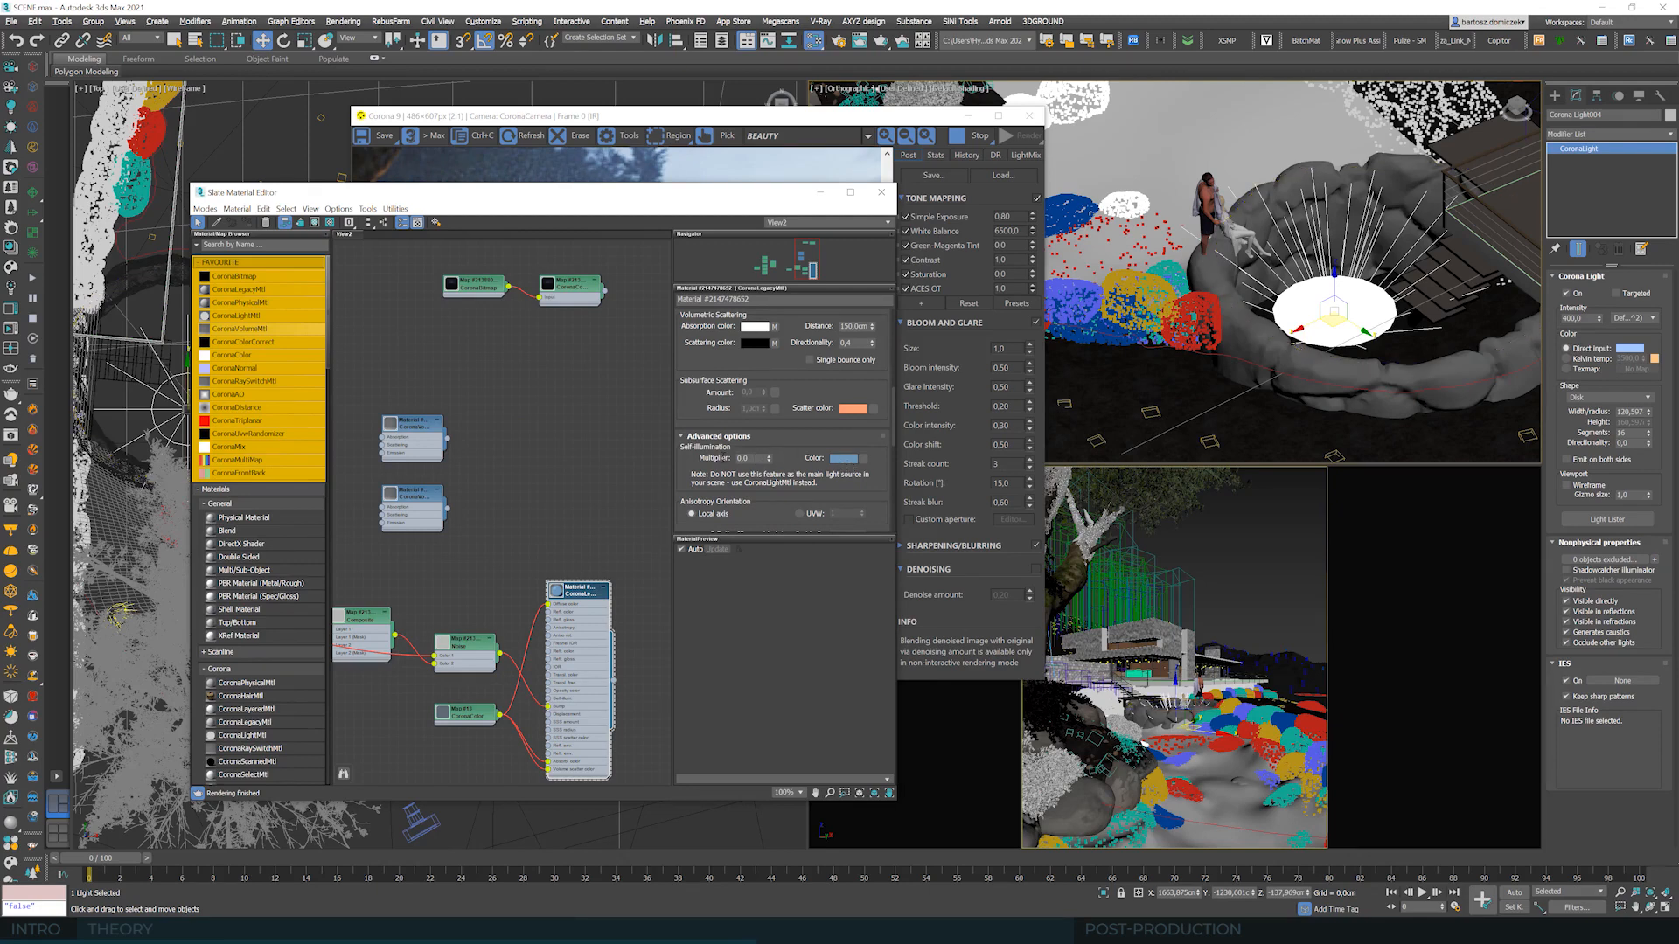
double_click(754, 459)
key(Return)
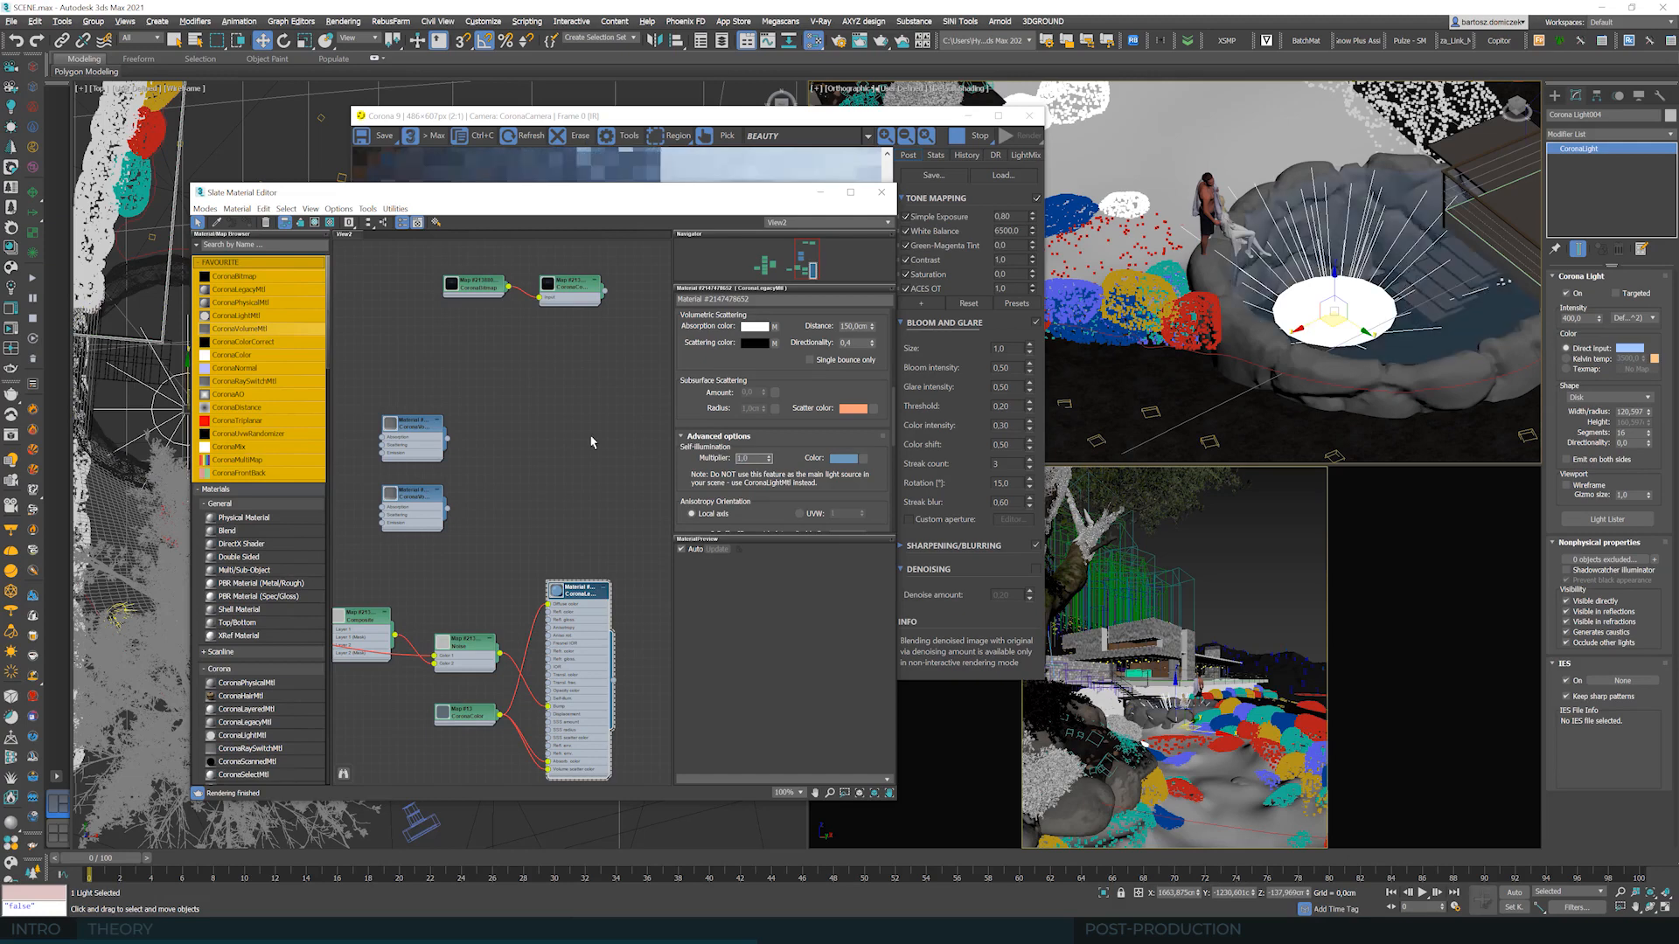
drag(710, 202, 758, 641)
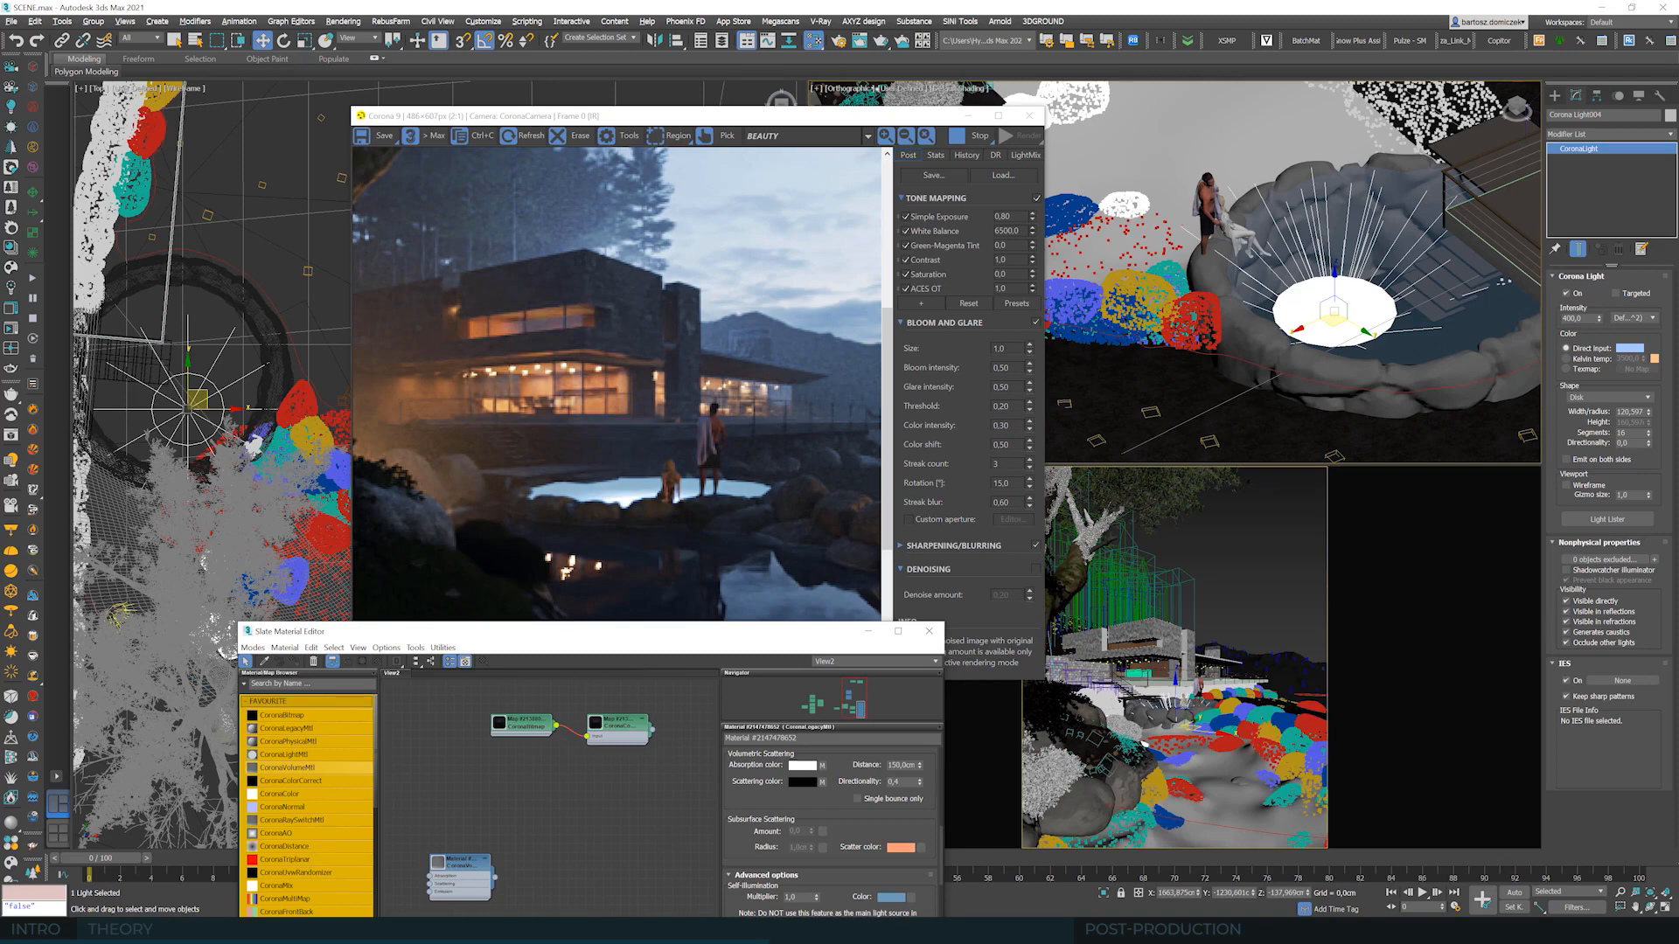
scroll(841, 185, down, 1)
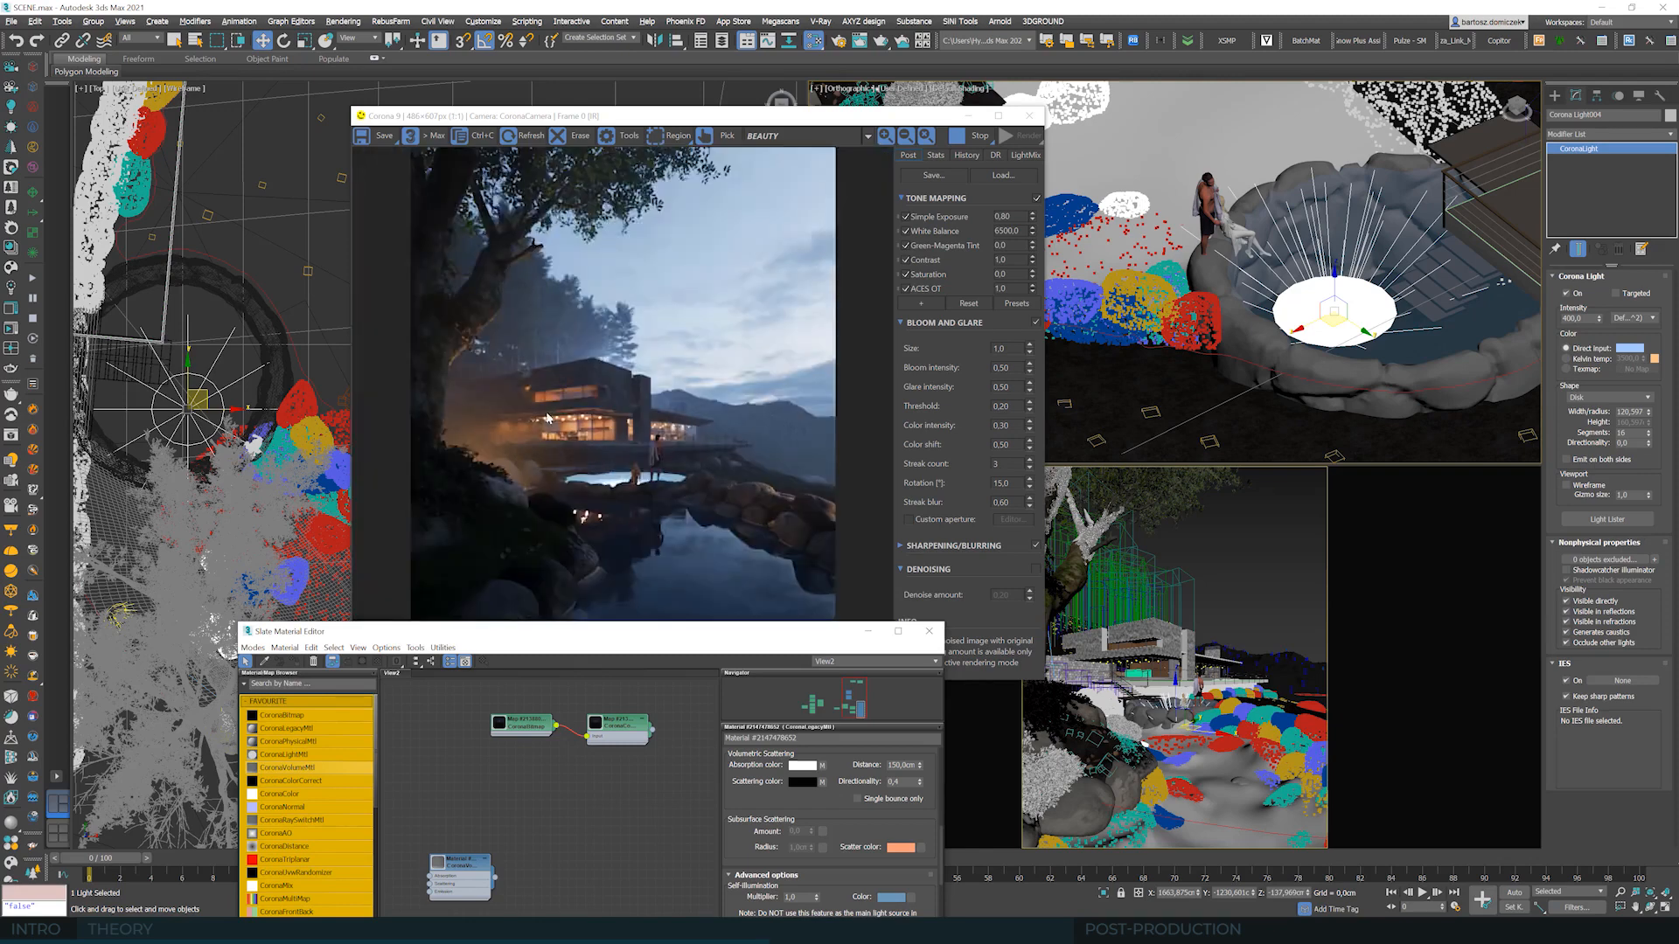
key(m)
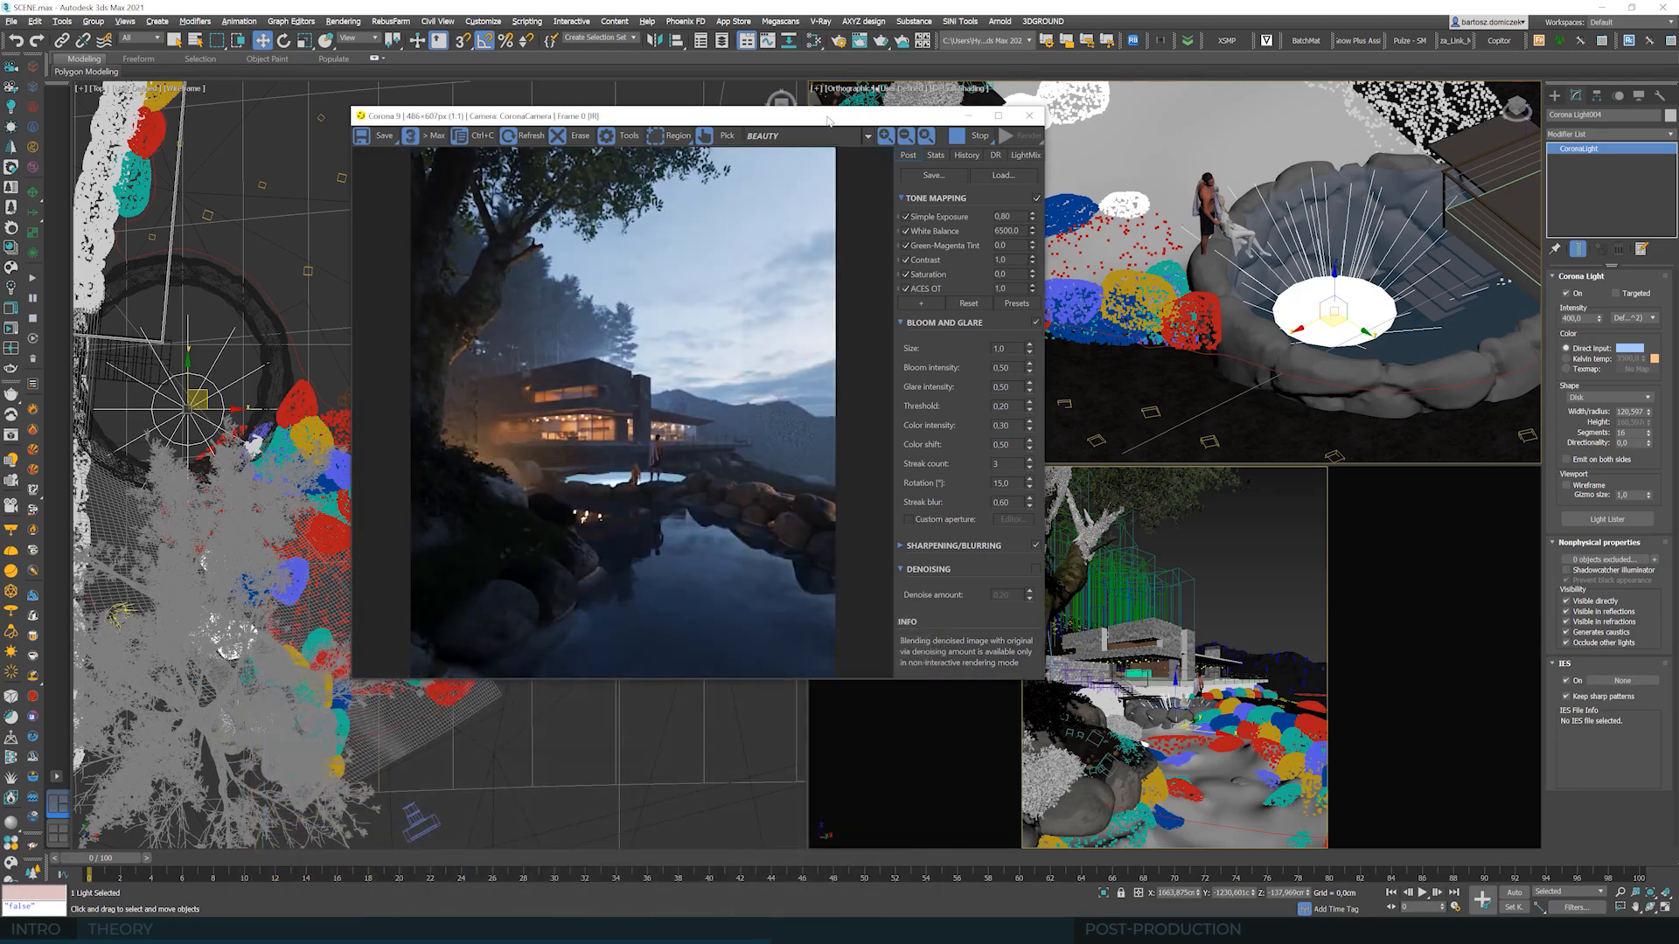
drag(829, 116, 1161, 117)
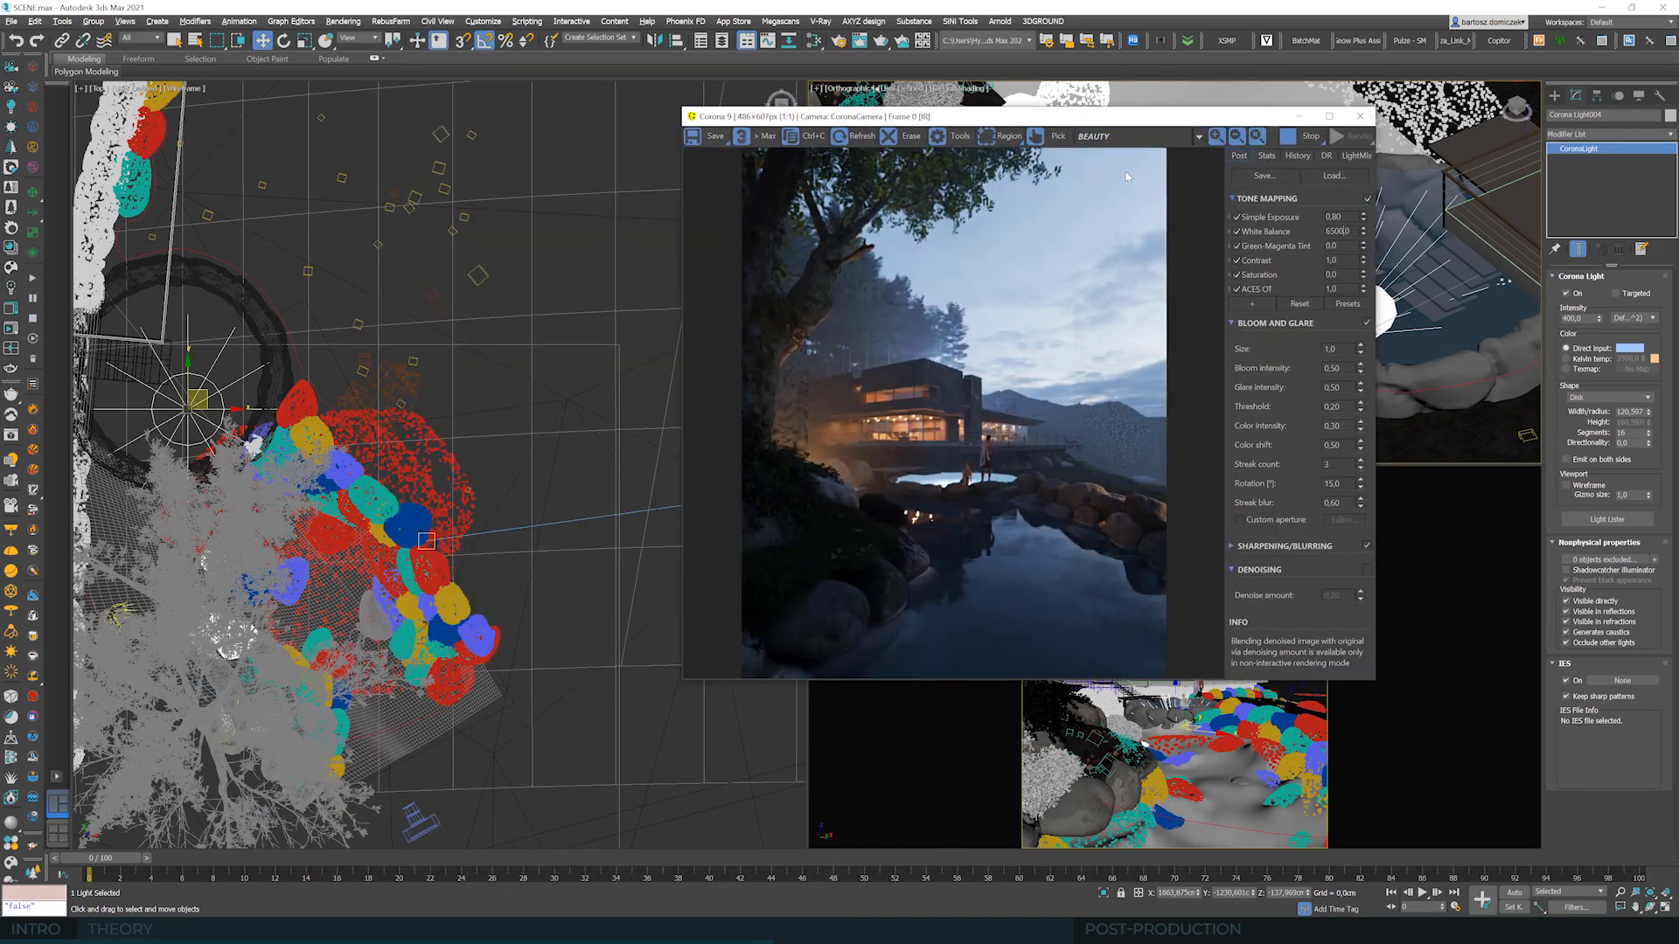
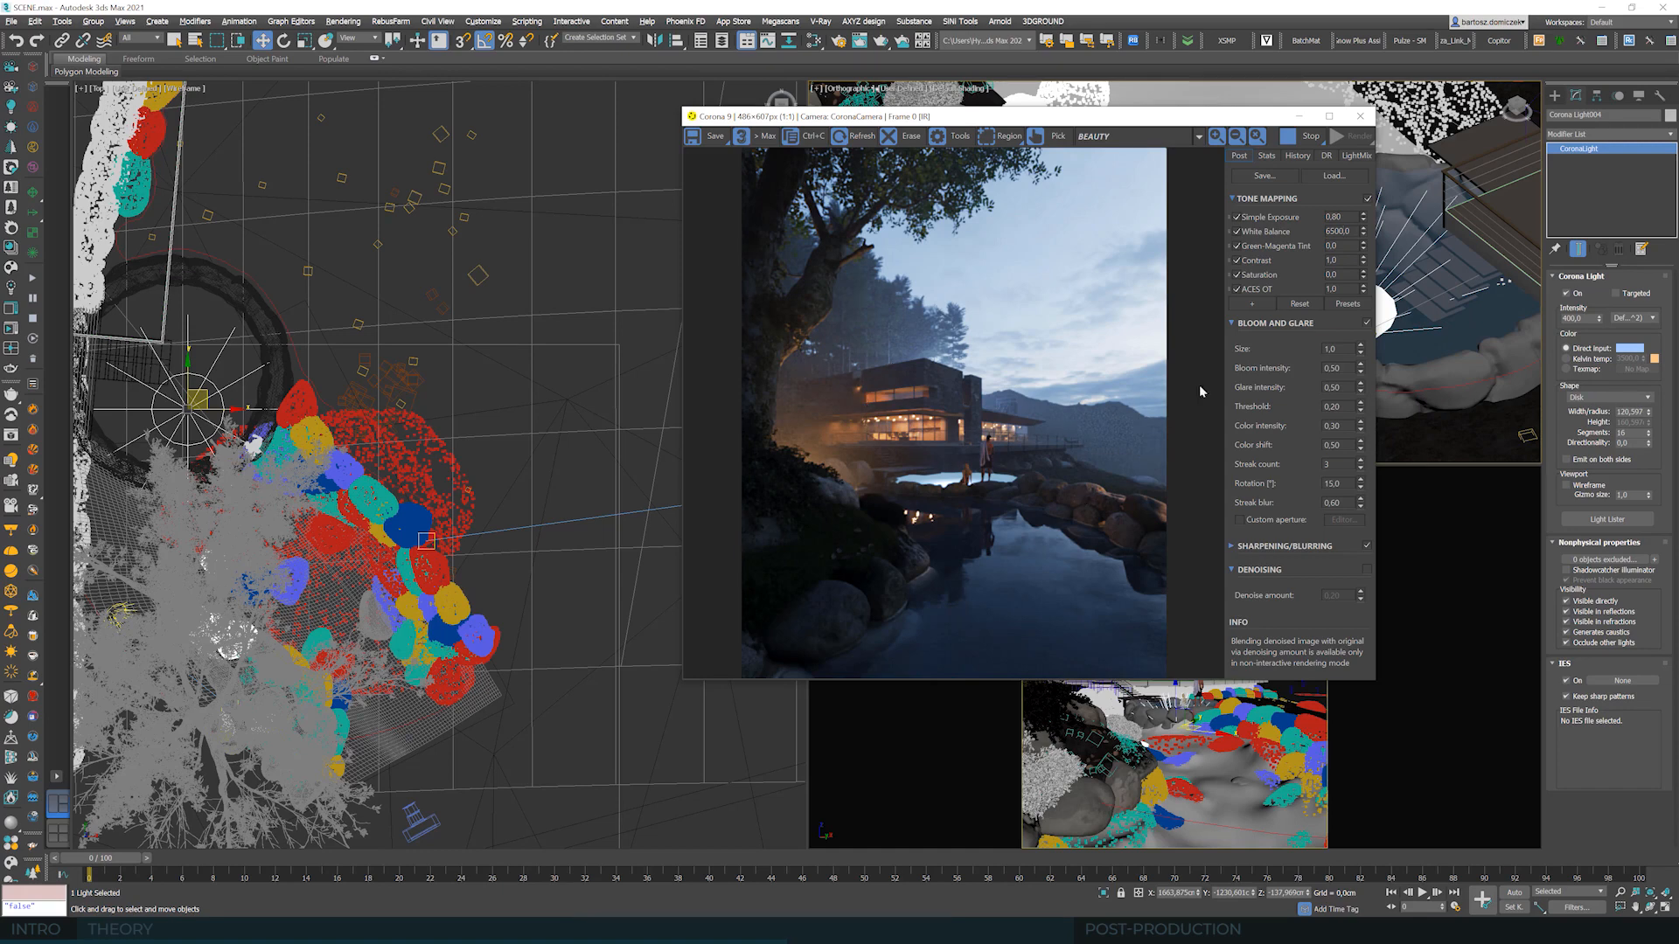
- Create a sphere of about 1310 cm radius centred near the circular pool in the top view
drag(1198, 117, 1168, 165)
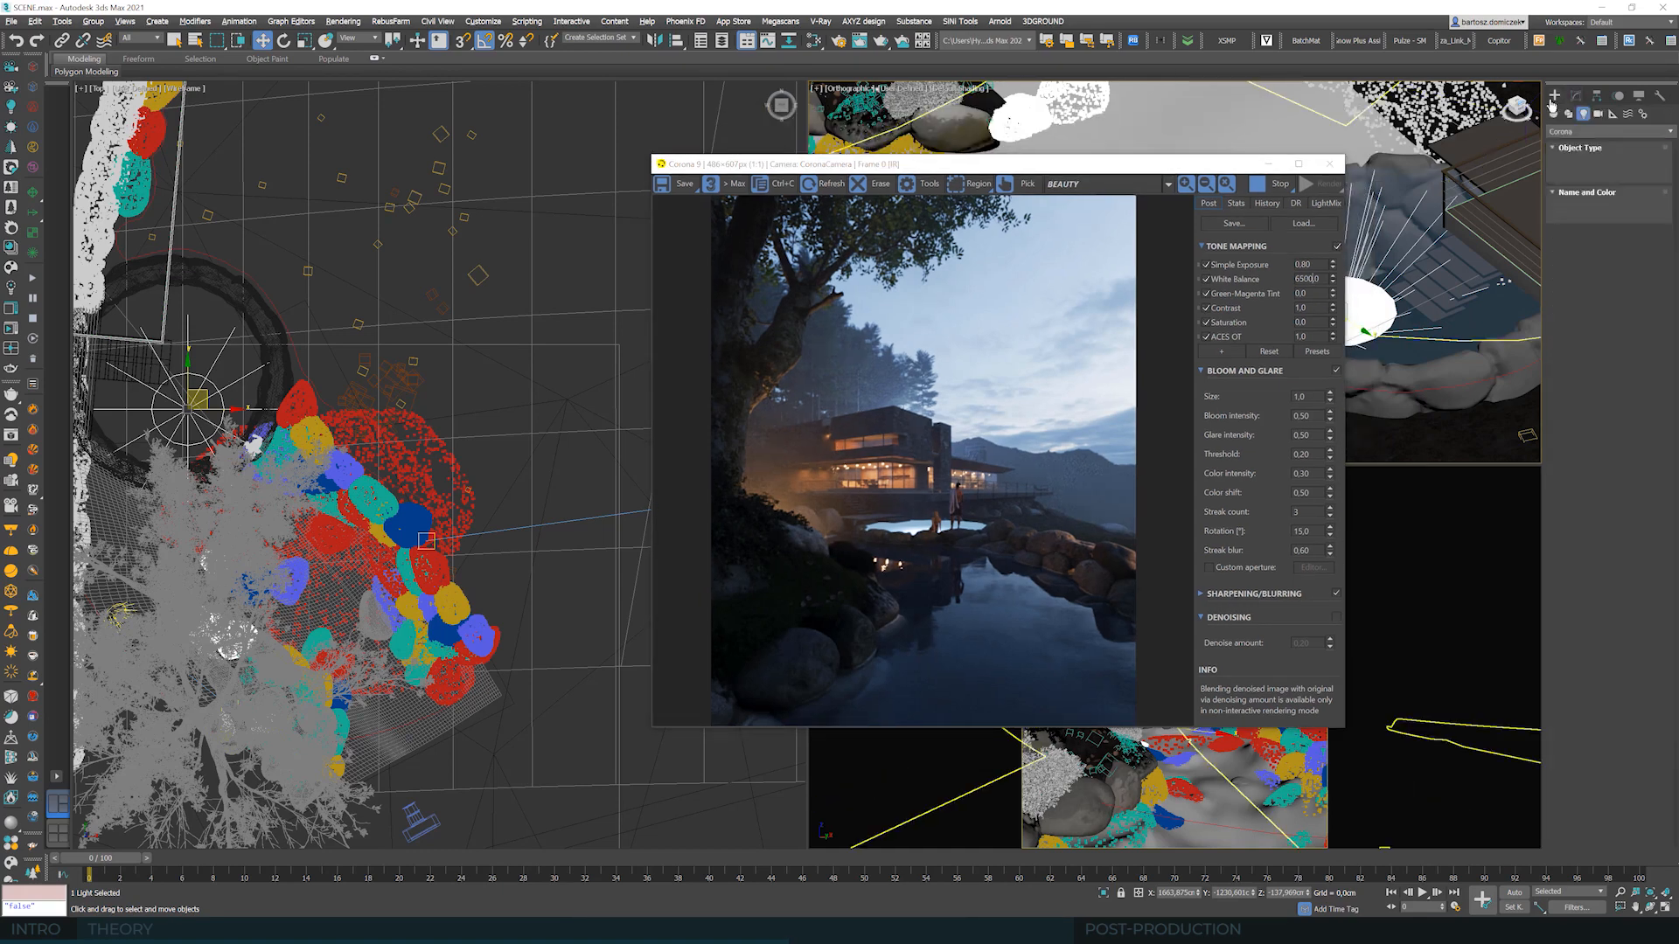
click(1554, 114)
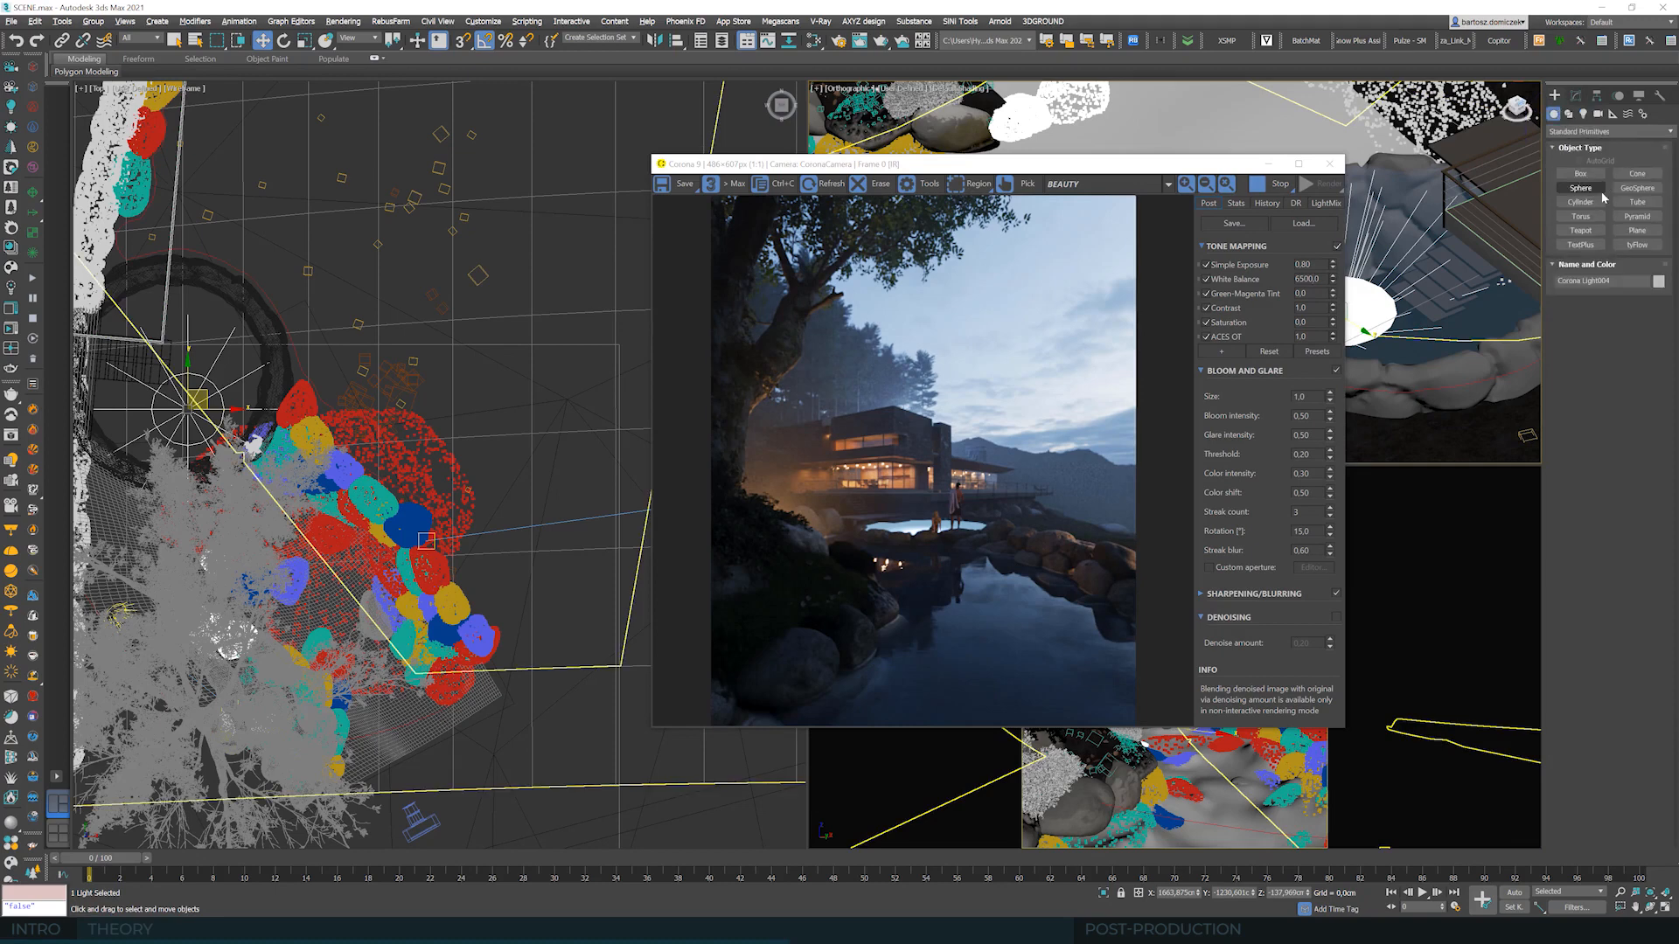
click(1581, 188)
scroll(427, 344, down, 5)
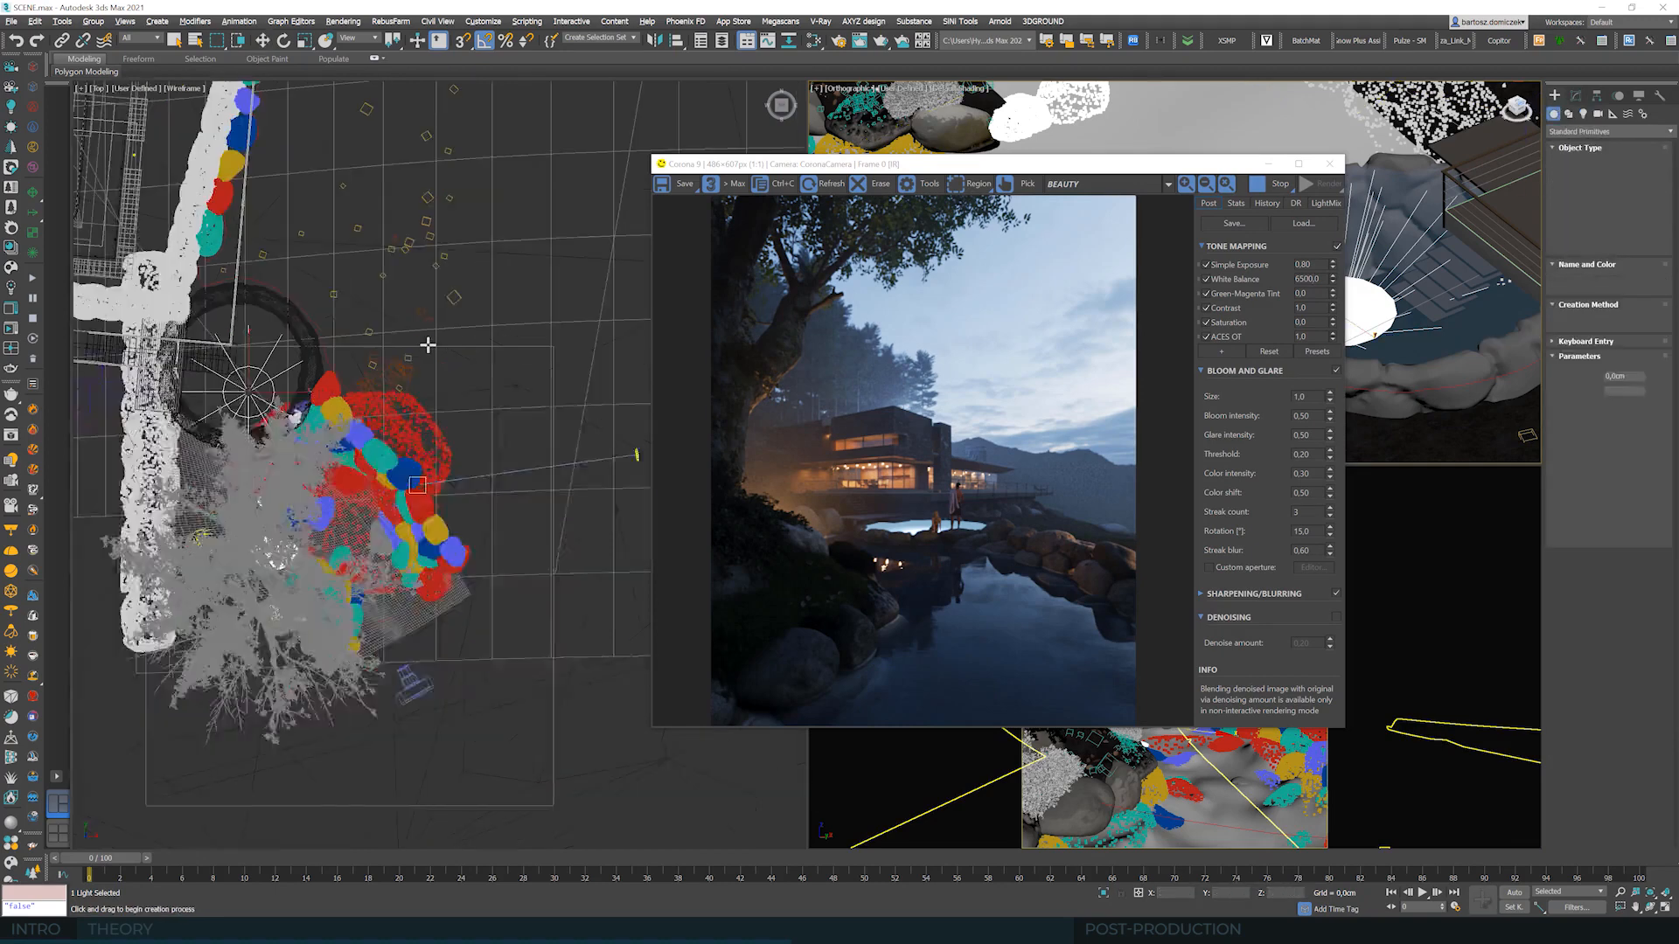
scroll(427, 344, down, 3)
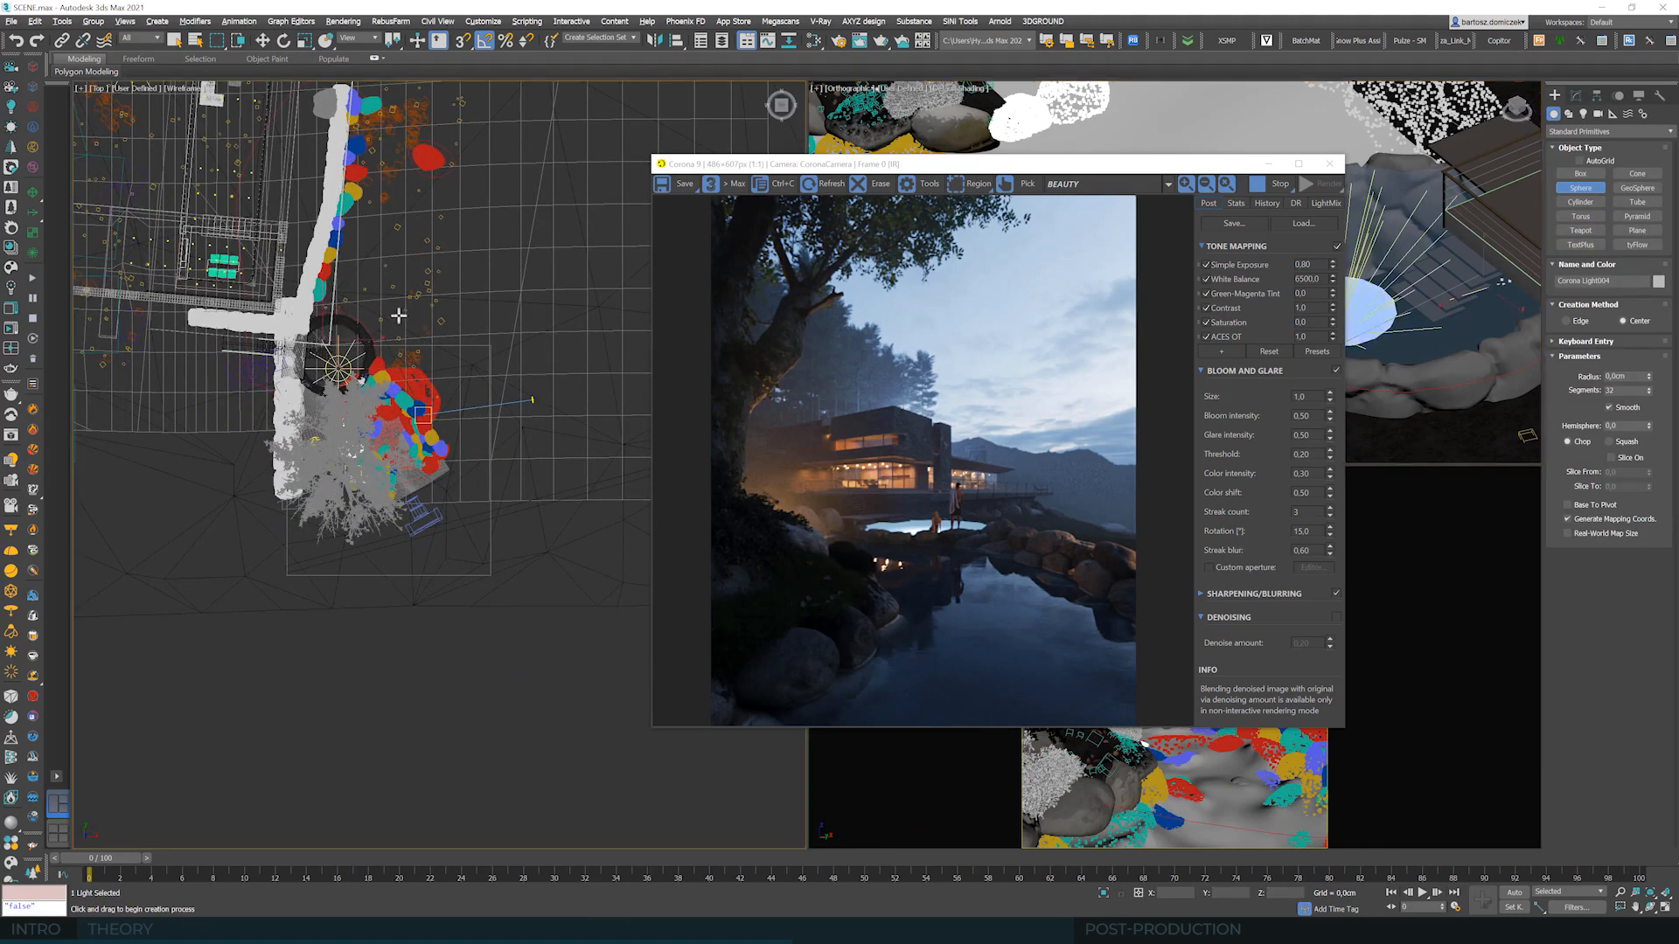
drag(323, 340, 452, 288)
drag(1005, 164, 683, 143)
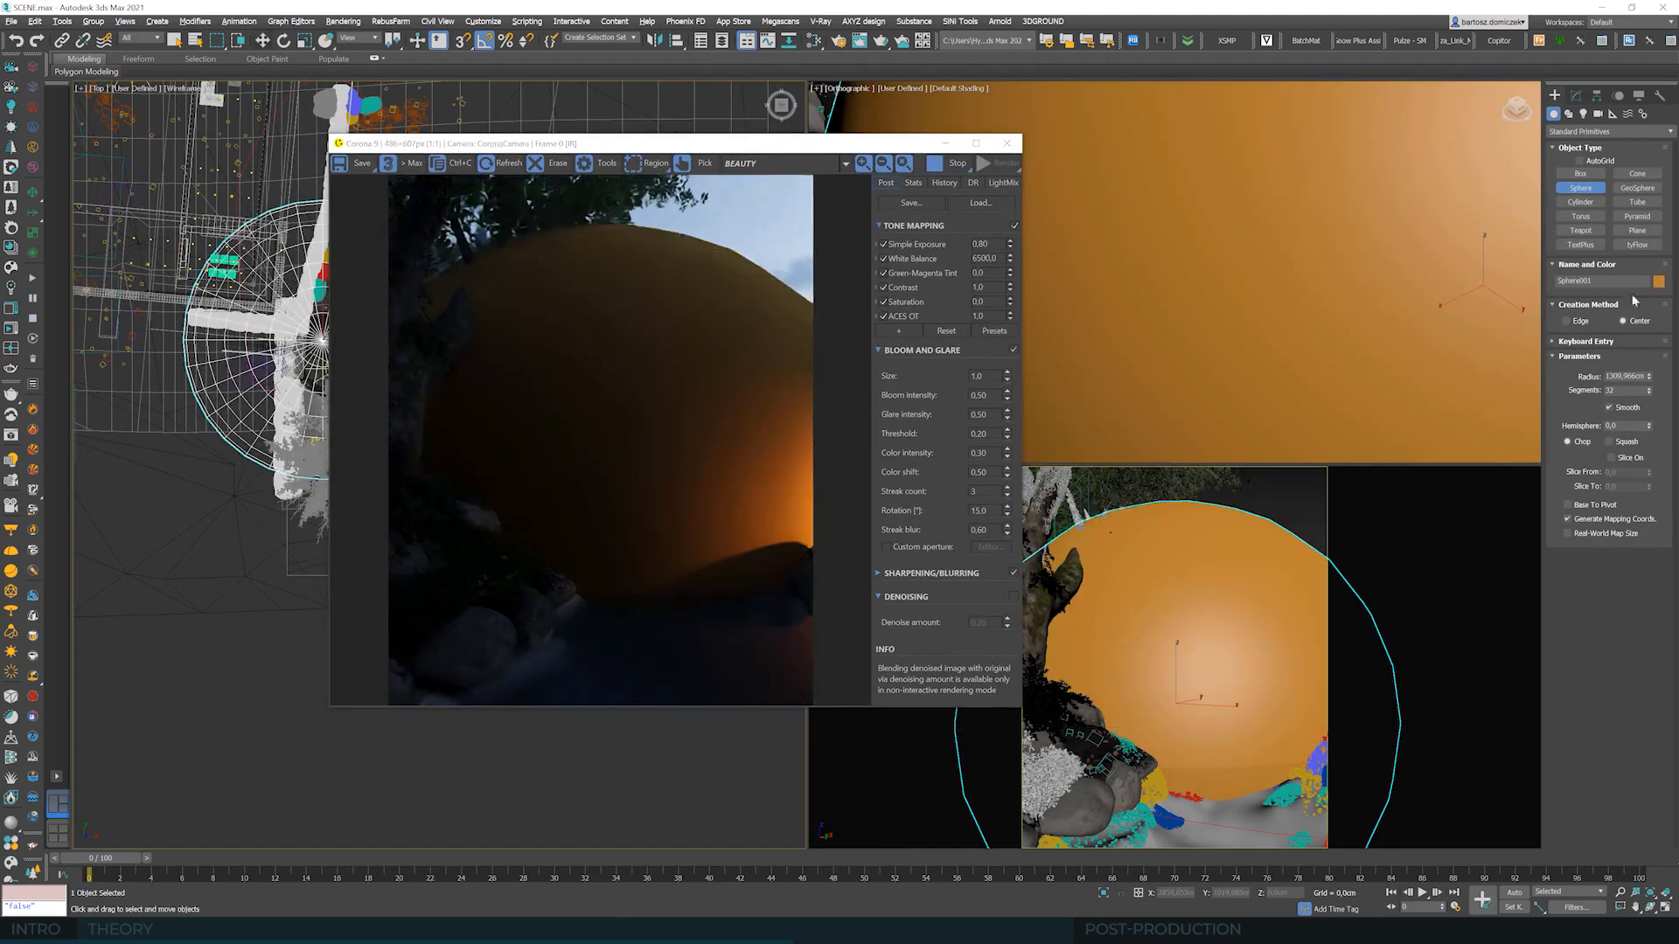
- Raise the sphere above the ground and reduce its radius to about 1096 cm
click(1575, 95)
drag(1649, 298, 1617, 330)
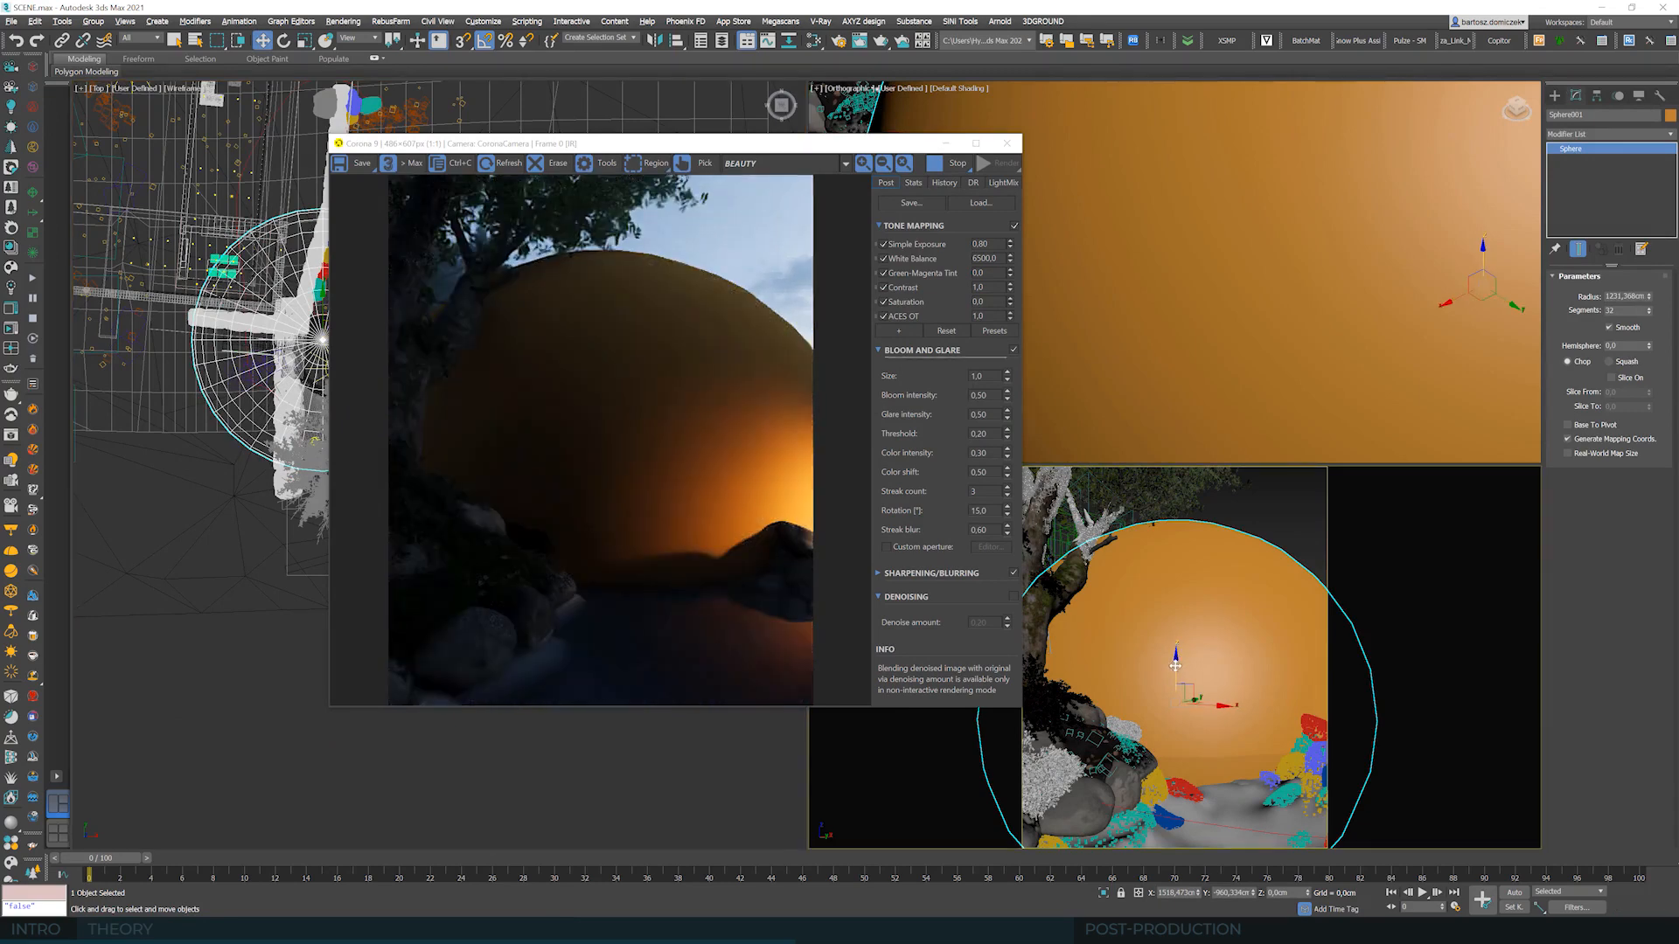
mouse_move(1176, 663)
mouse_down()
mouse_move(1180, 615)
mouse_move(1180, 634)
mouse_up()
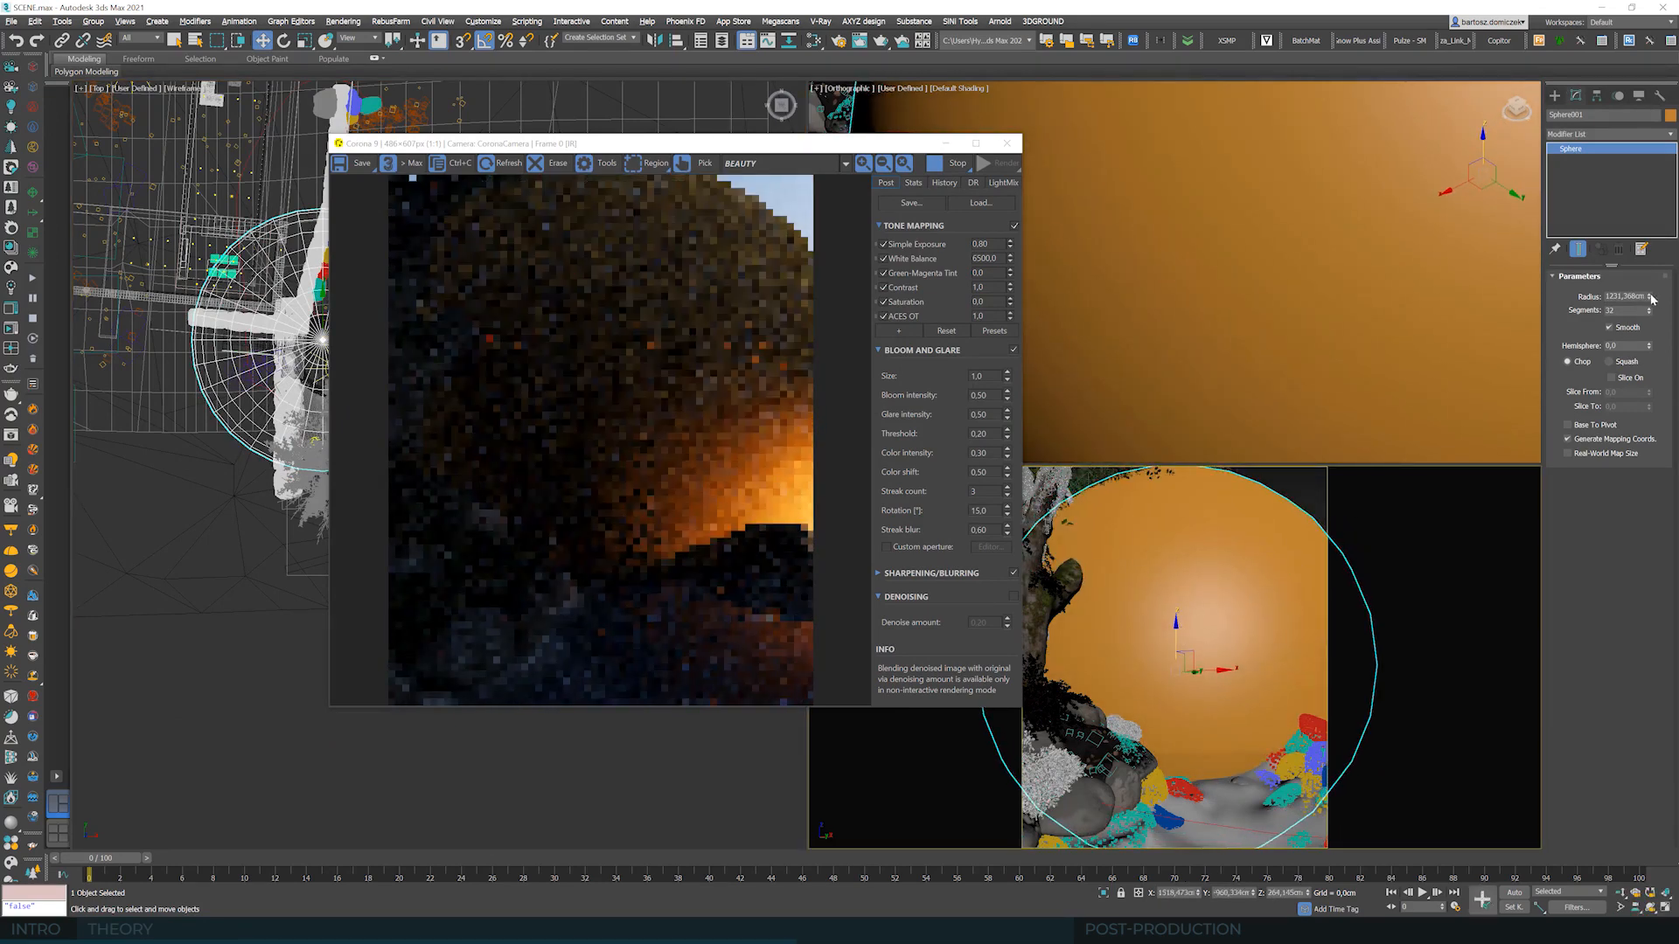
drag(1649, 298, 1649, 297)
drag(612, 143, 840, 127)
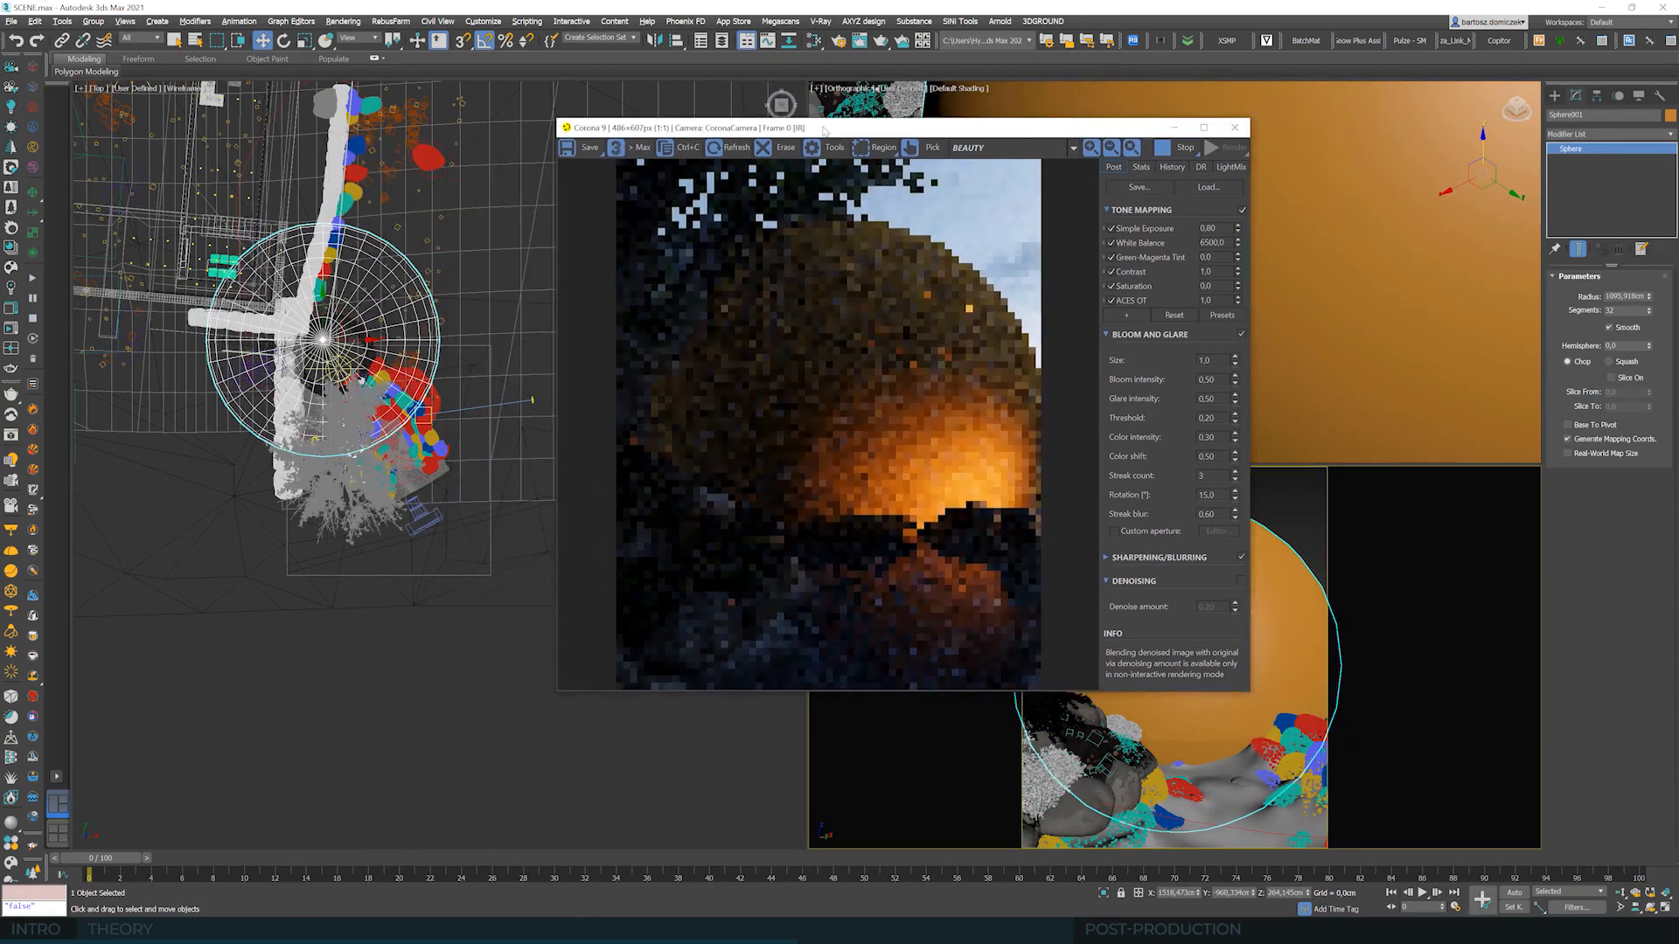
scroll(325, 389, up, 3)
scroll(326, 389, down, 1)
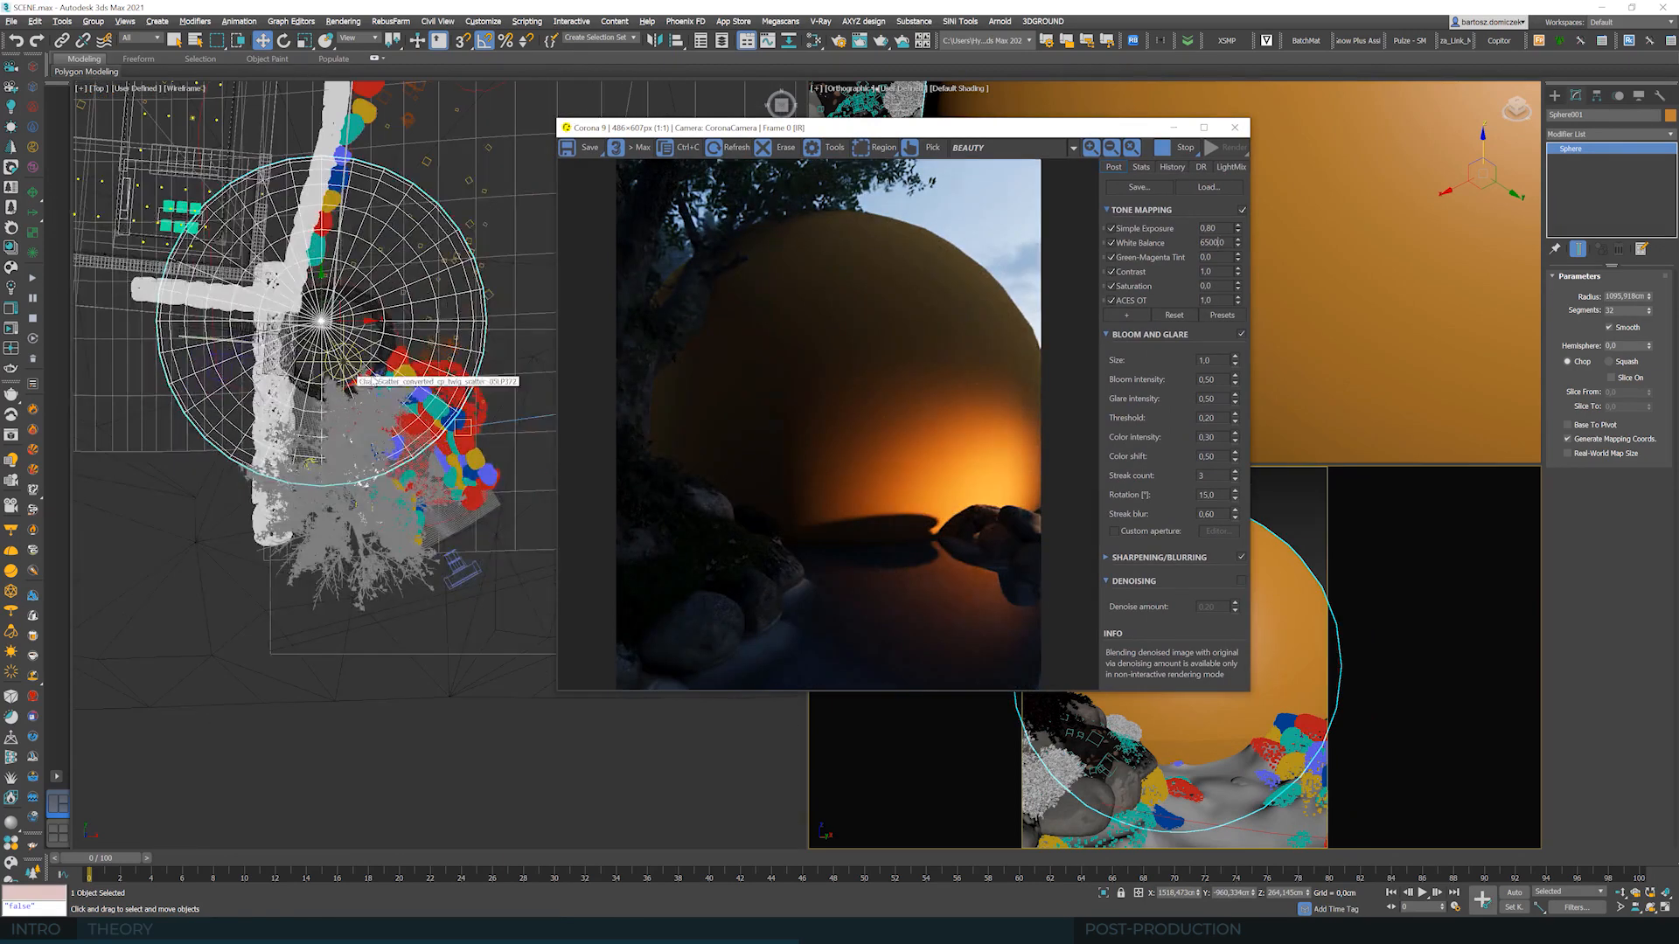
- Inspect the sphere around the tree and rocks in the orthographic view and reduce its radius to about 1063 cm
drag(1025, 131, 689, 235)
scroll(1364, 278, down, 2)
click(1652, 908)
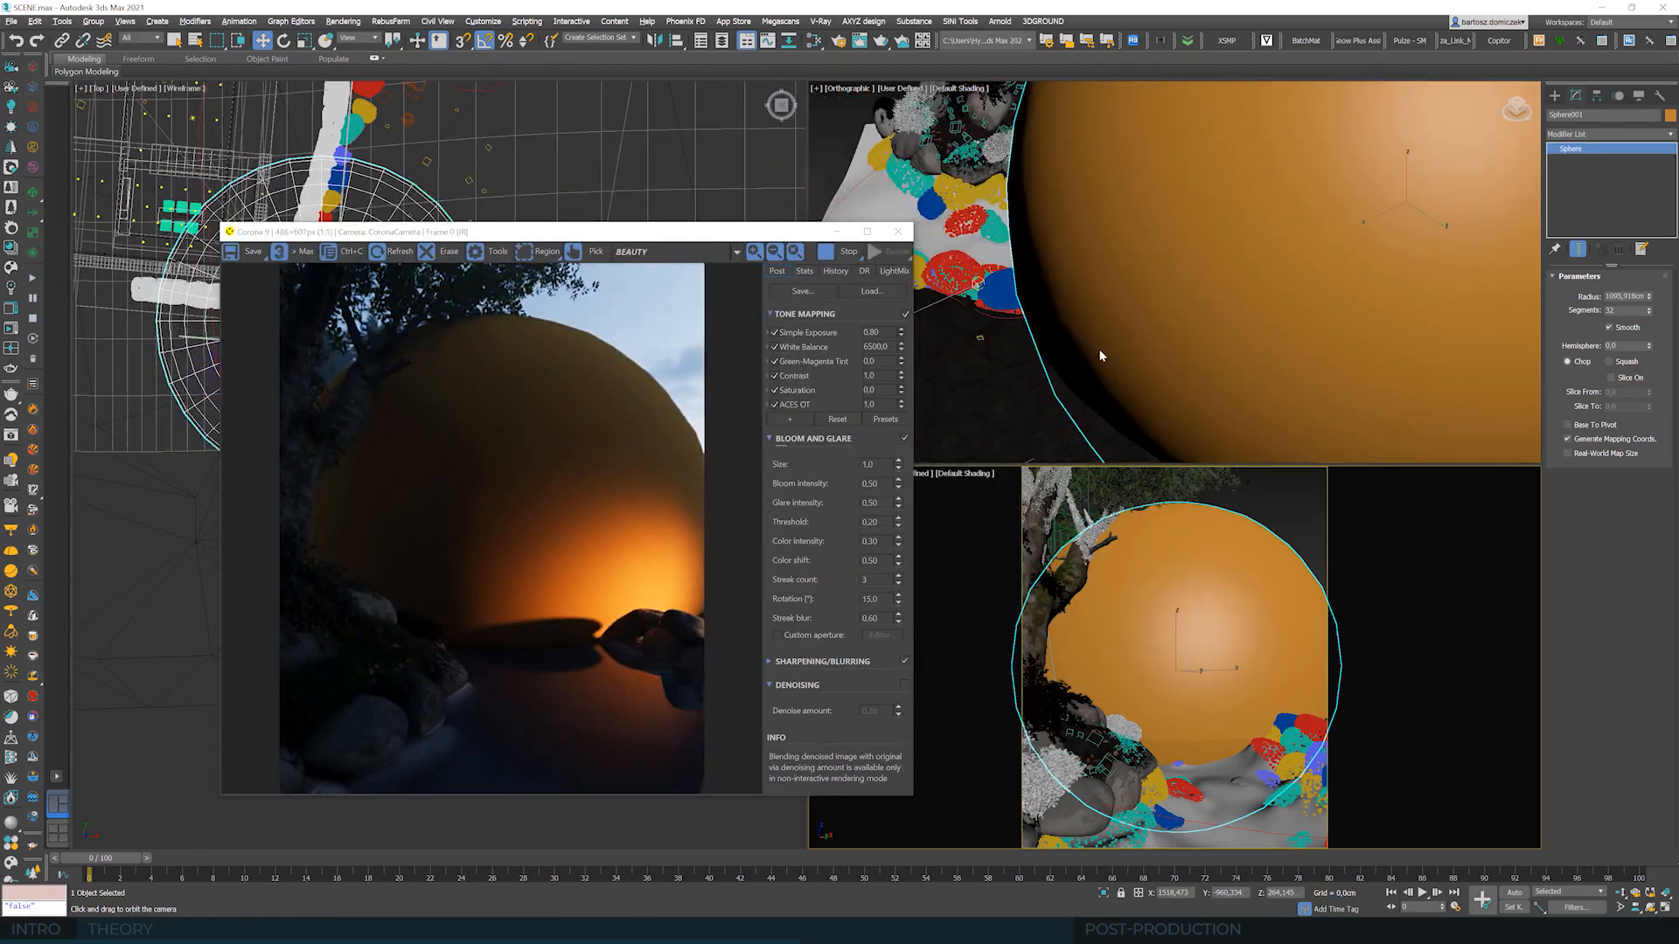
click(1102, 352)
drag(1127, 304, 1141, 341)
key(w)
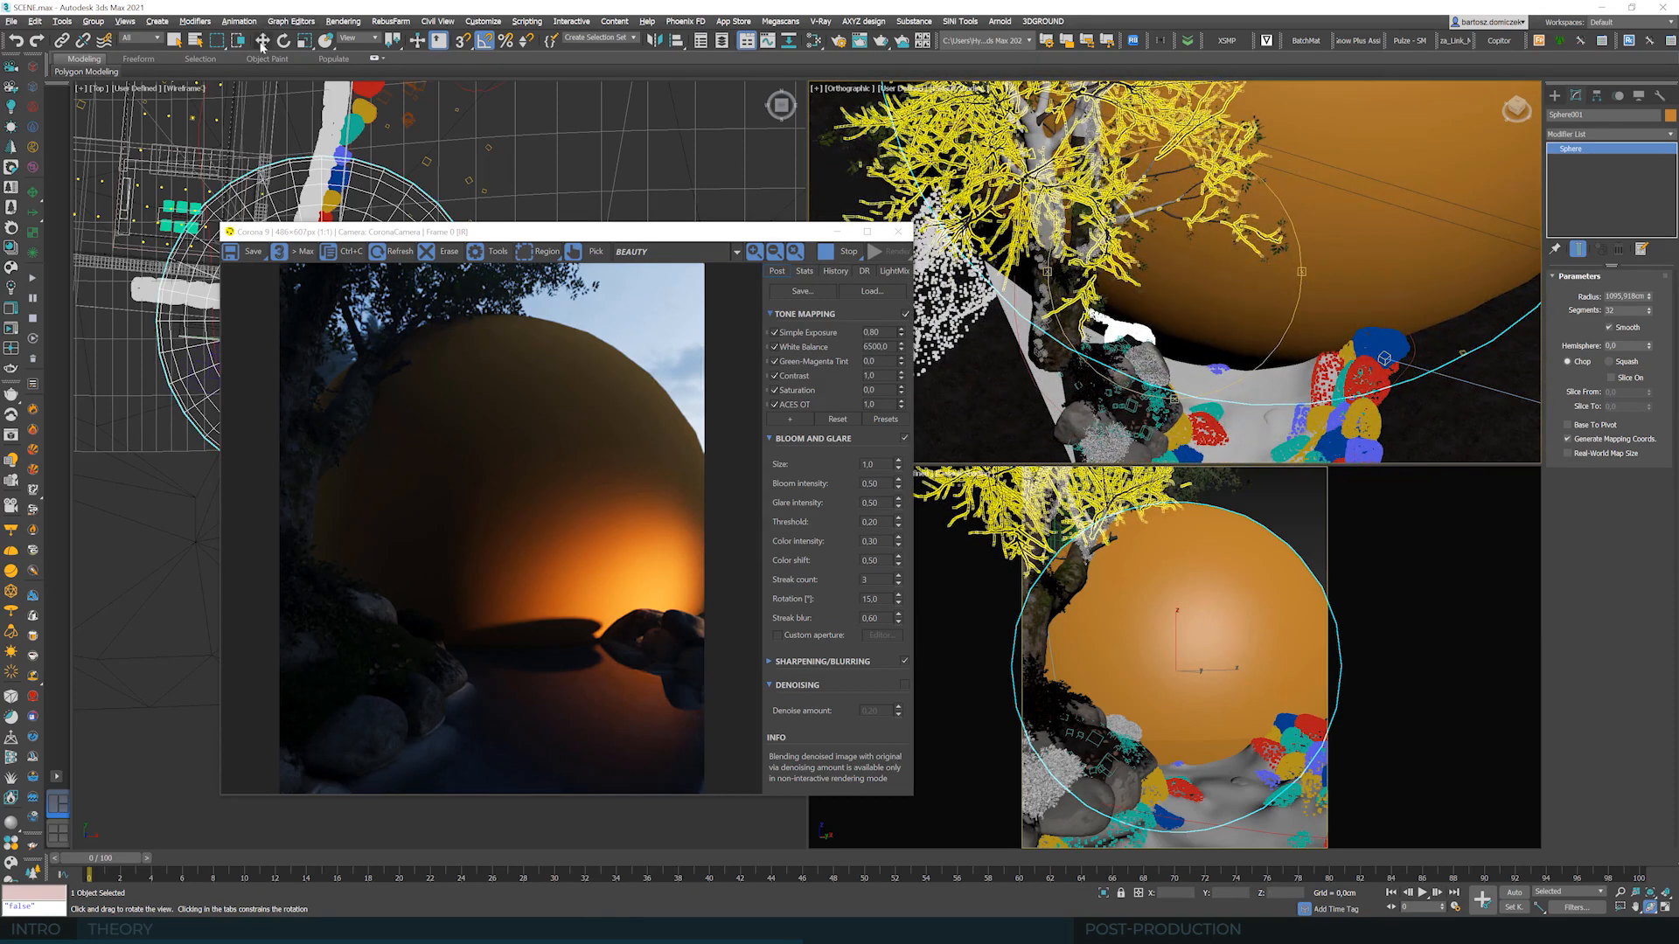
drag(1650, 298, 1651, 305)
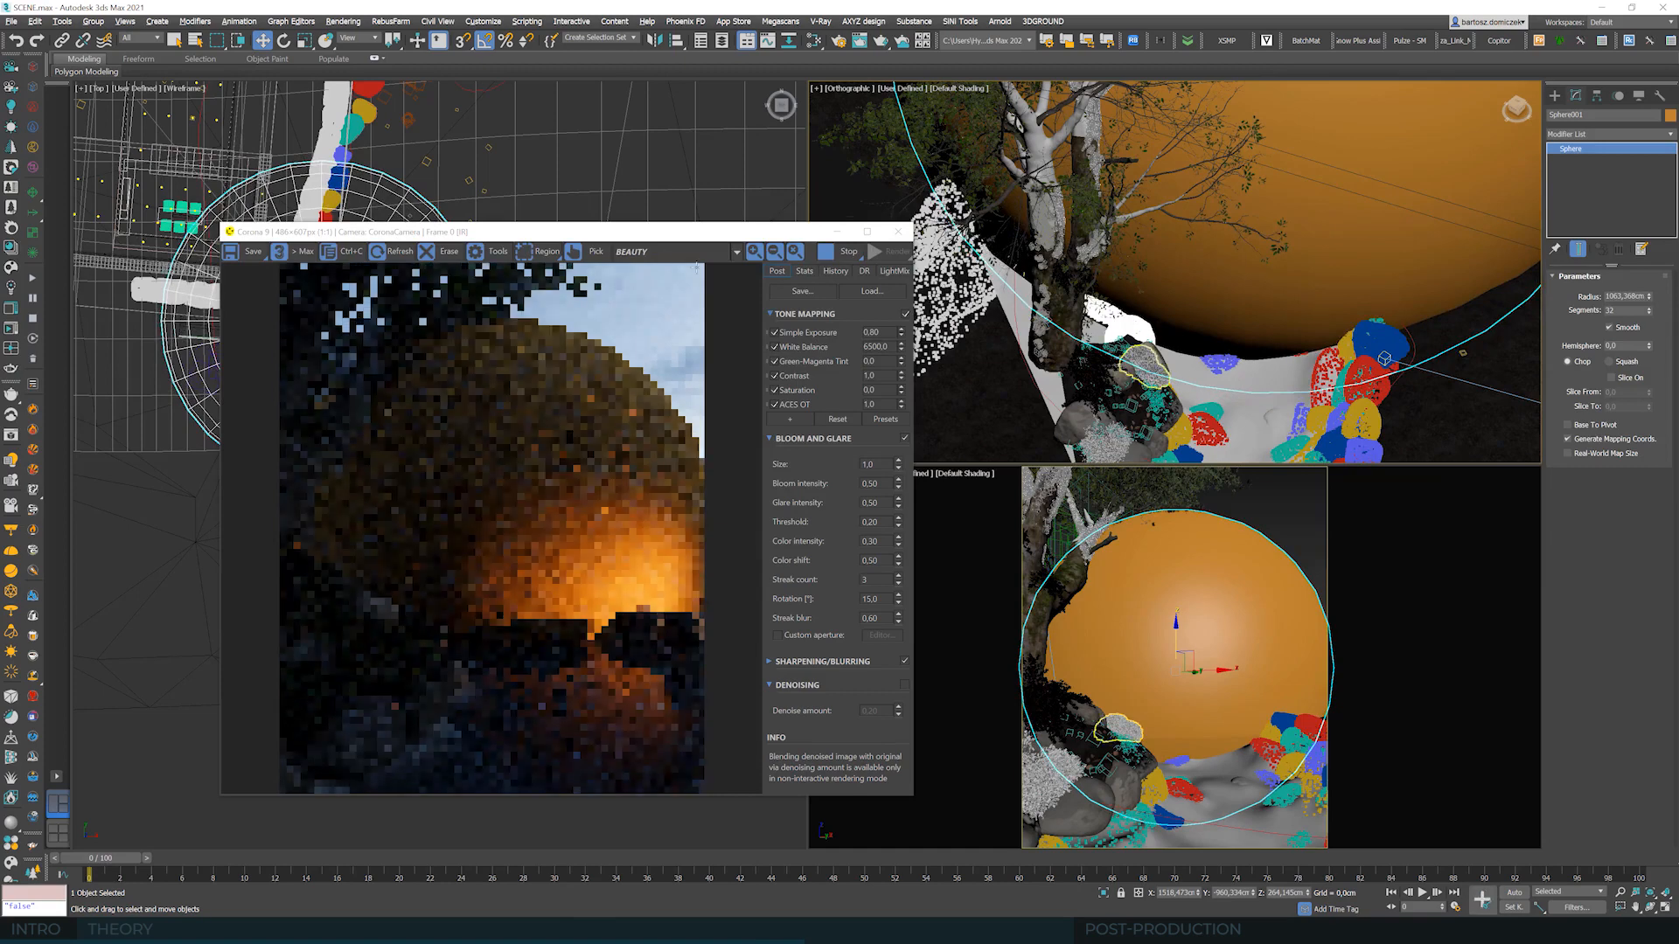
- Duplicate the lower Corona Volumetric material in the Slate Material Editor and open the copy's parameters
drag(601, 236, 1284, 90)
click(813, 41)
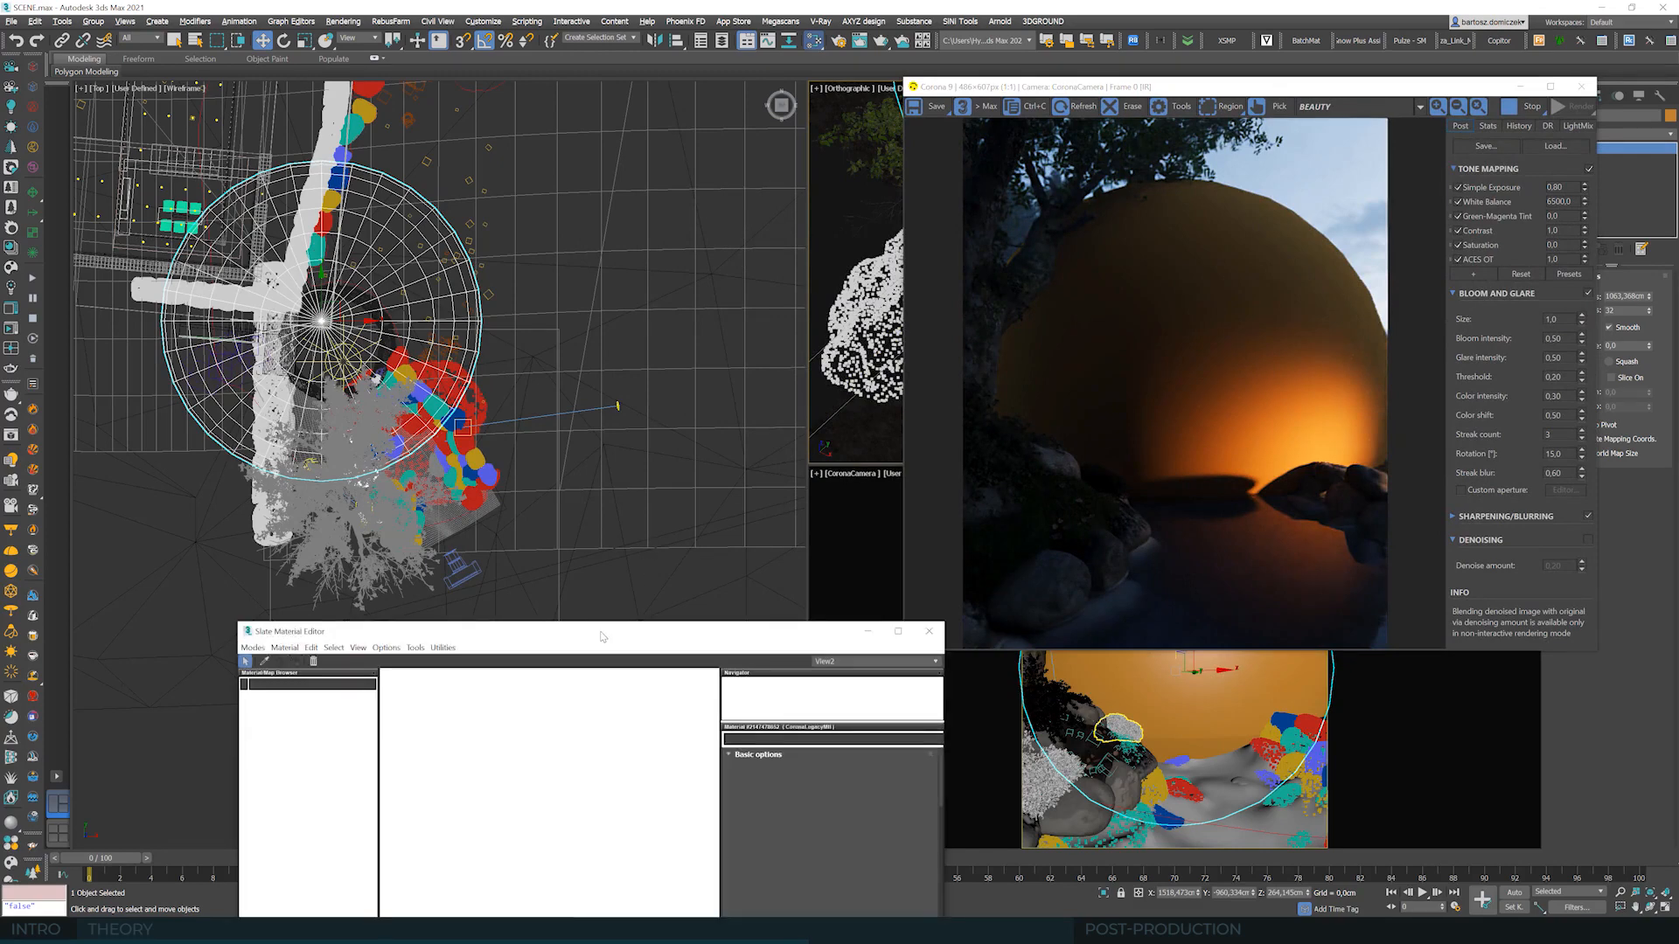
mouse_move(601, 637)
mouse_down()
mouse_move(569, 569)
mouse_move(536, 208)
mouse_move(549, 115)
mouse_up()
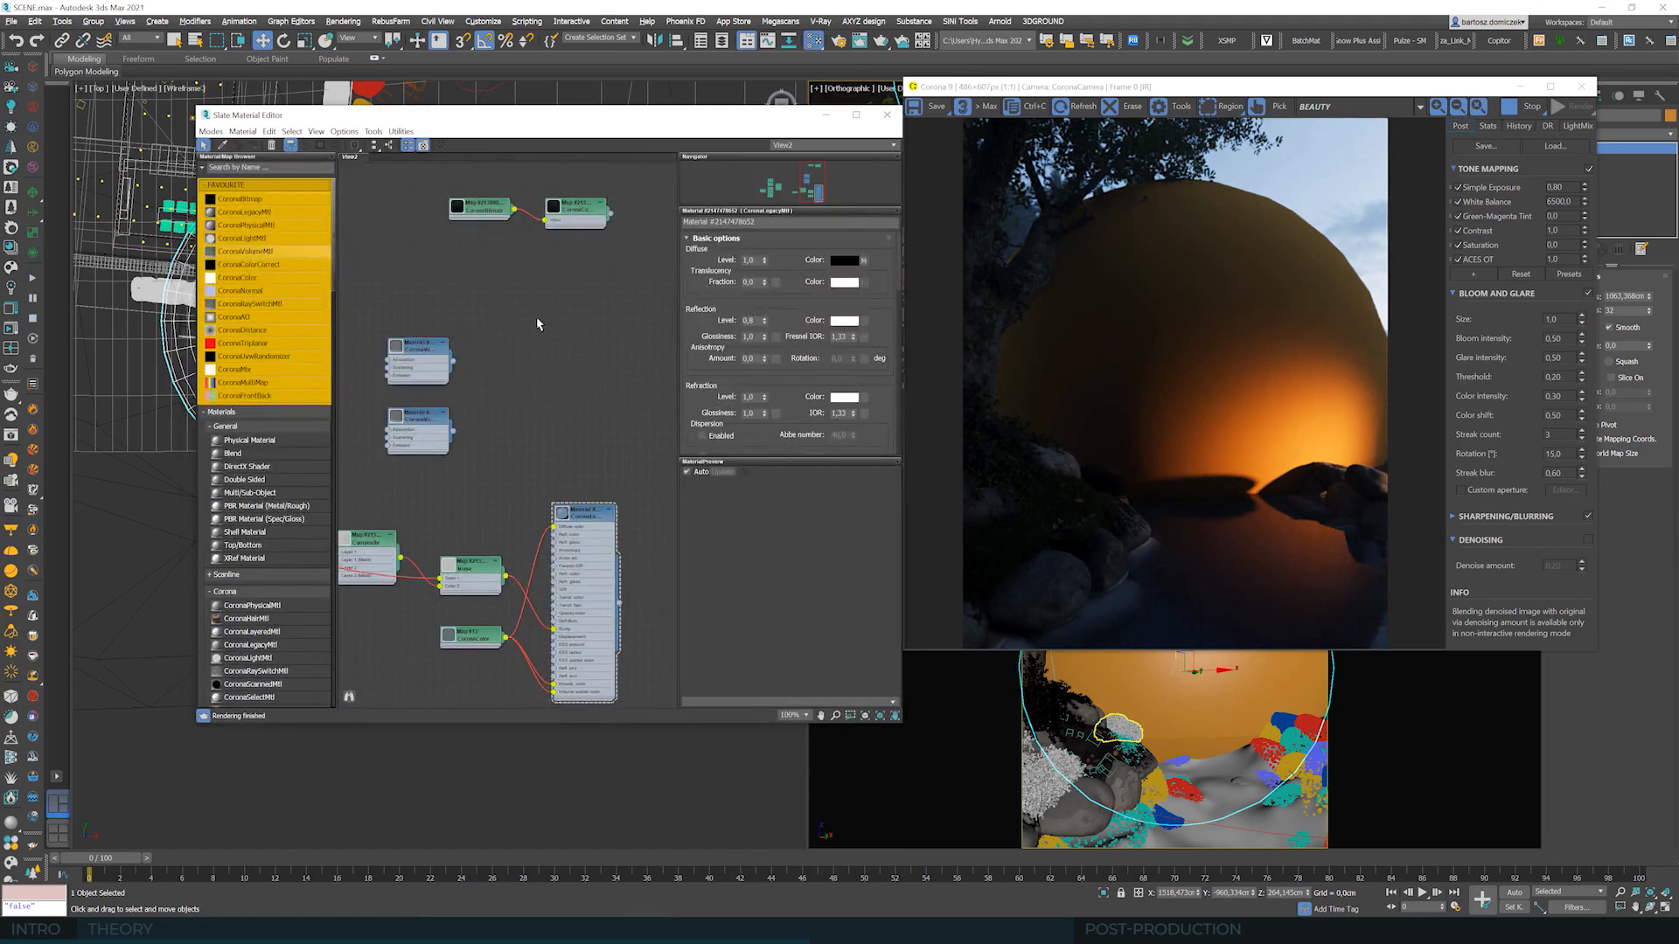
scroll(537, 321, down, 2)
scroll(471, 385, up, 2)
double_click(432, 403)
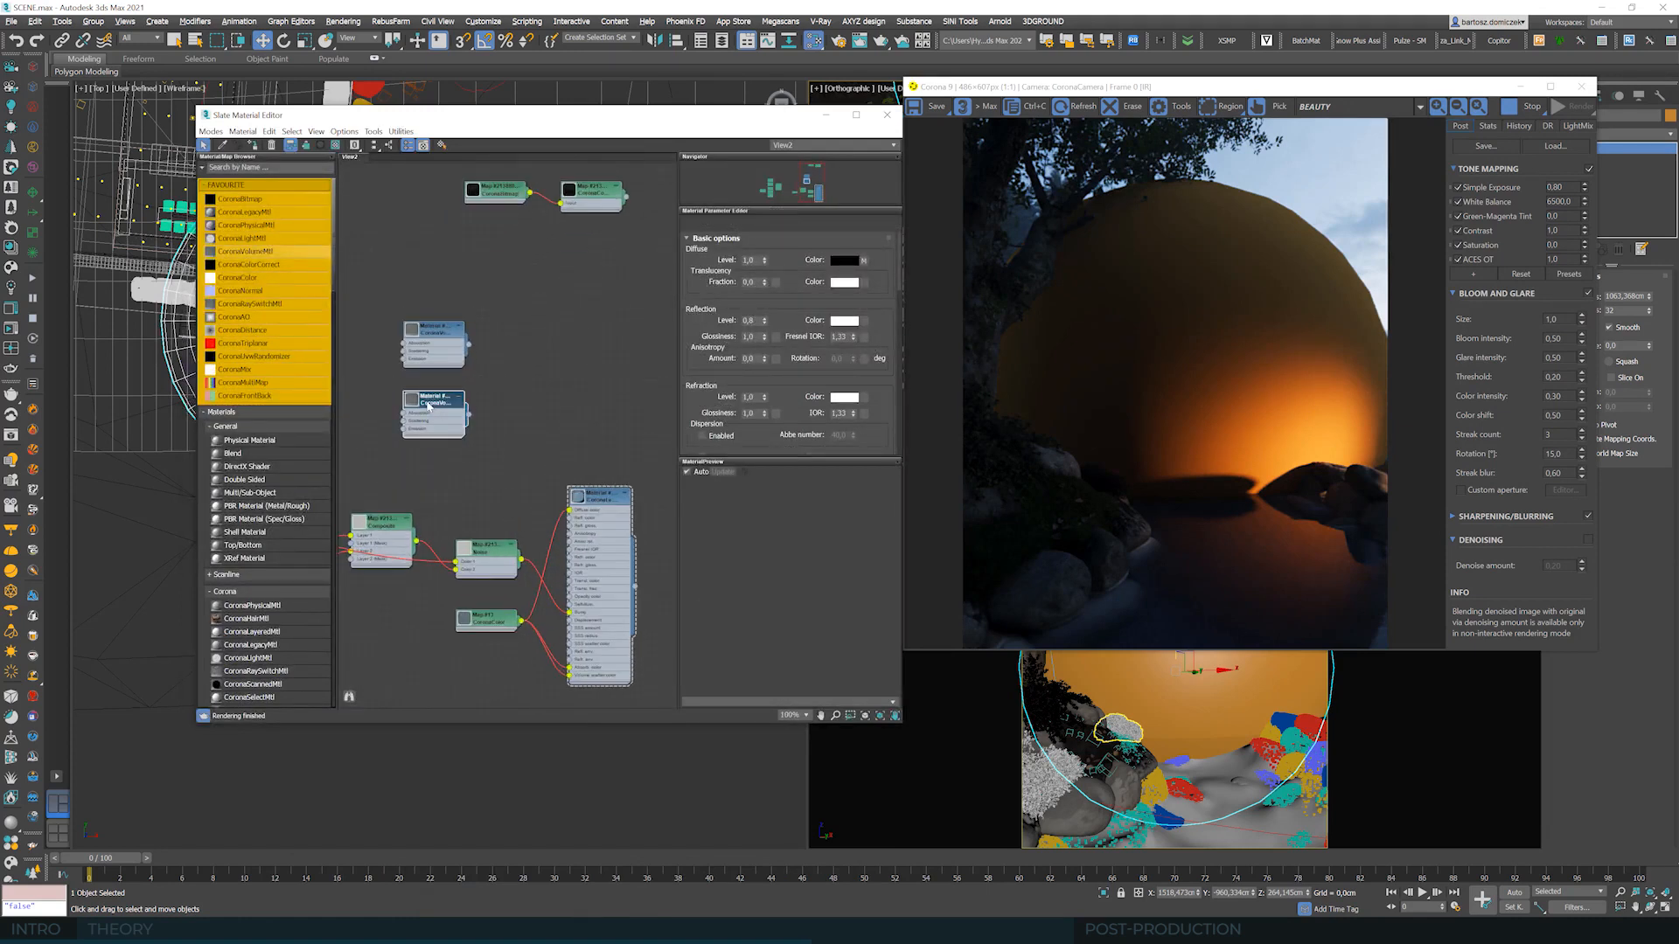
shift+drag(432, 404, 552, 336)
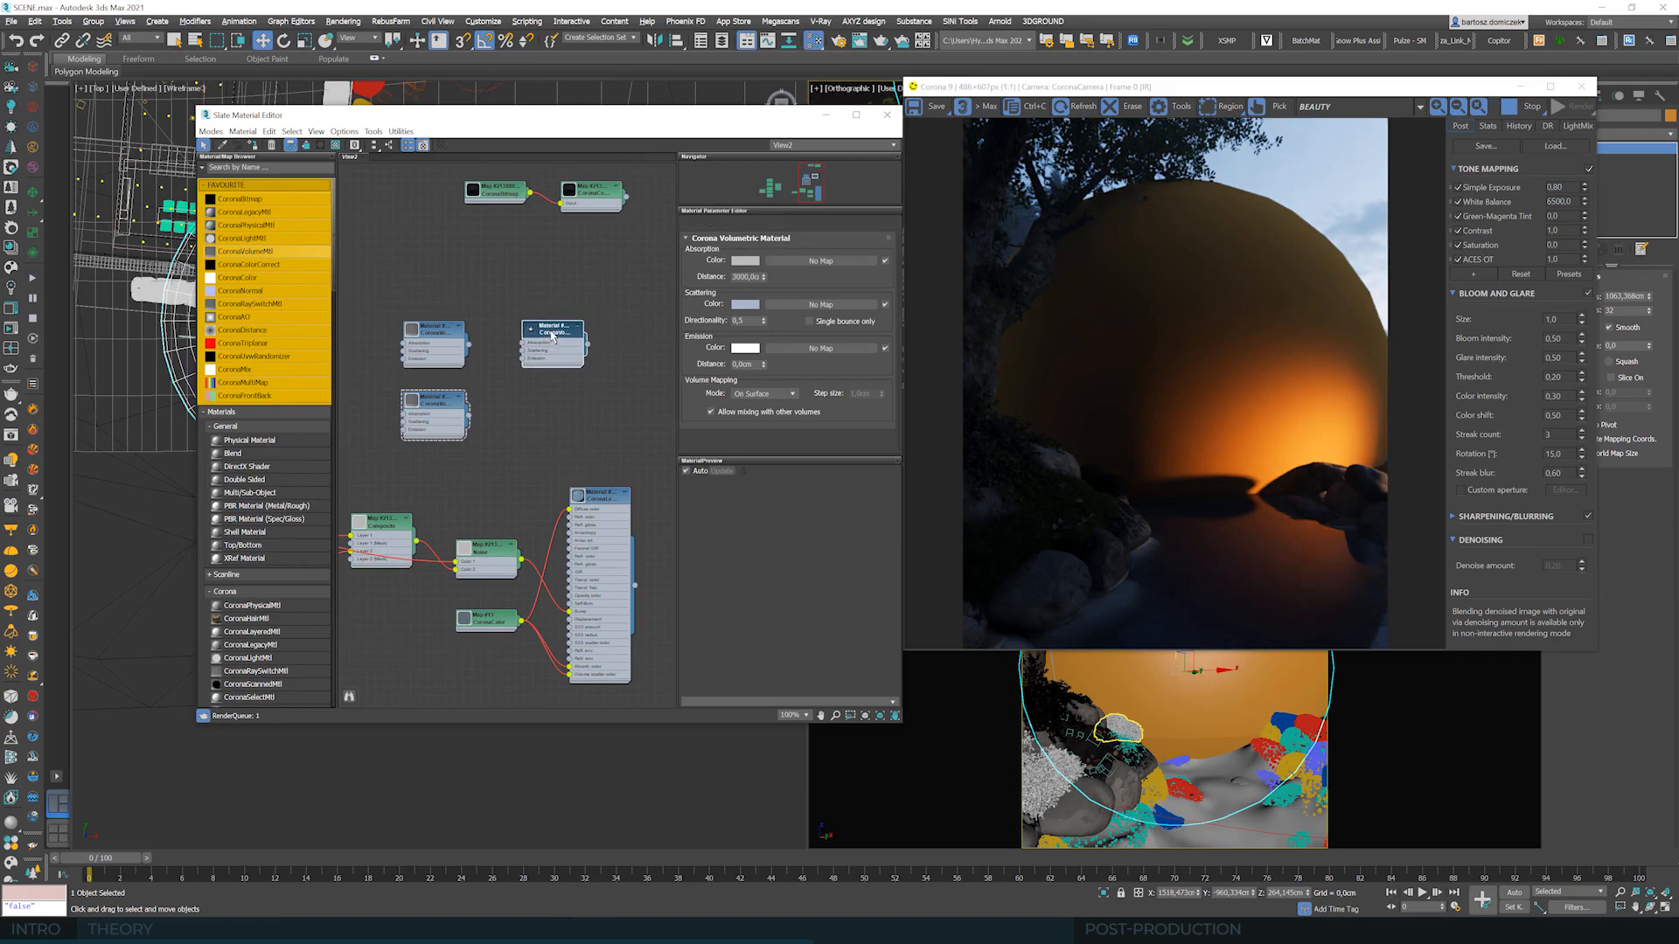
double_click(554, 337)
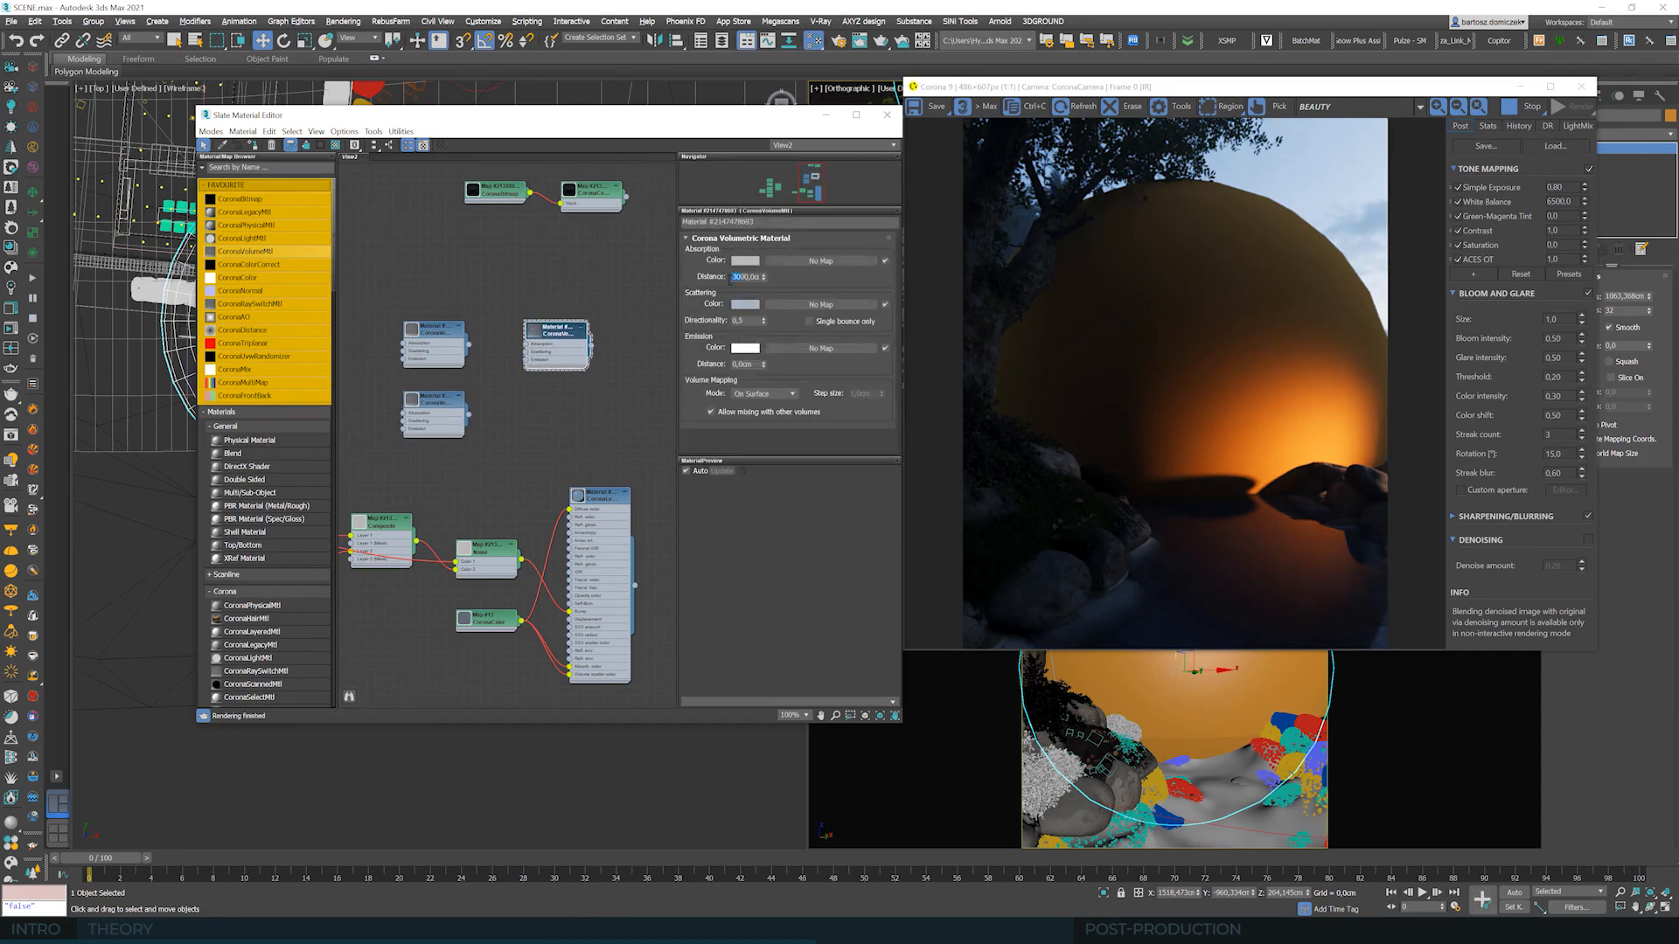
- Set the copied Corona Volumetric material's absorption distance to 1500 cm and copy its absorption colour onto the scattering colour
double_click(743, 277)
text(100)
key(Return)
text(1500)
key(Return)
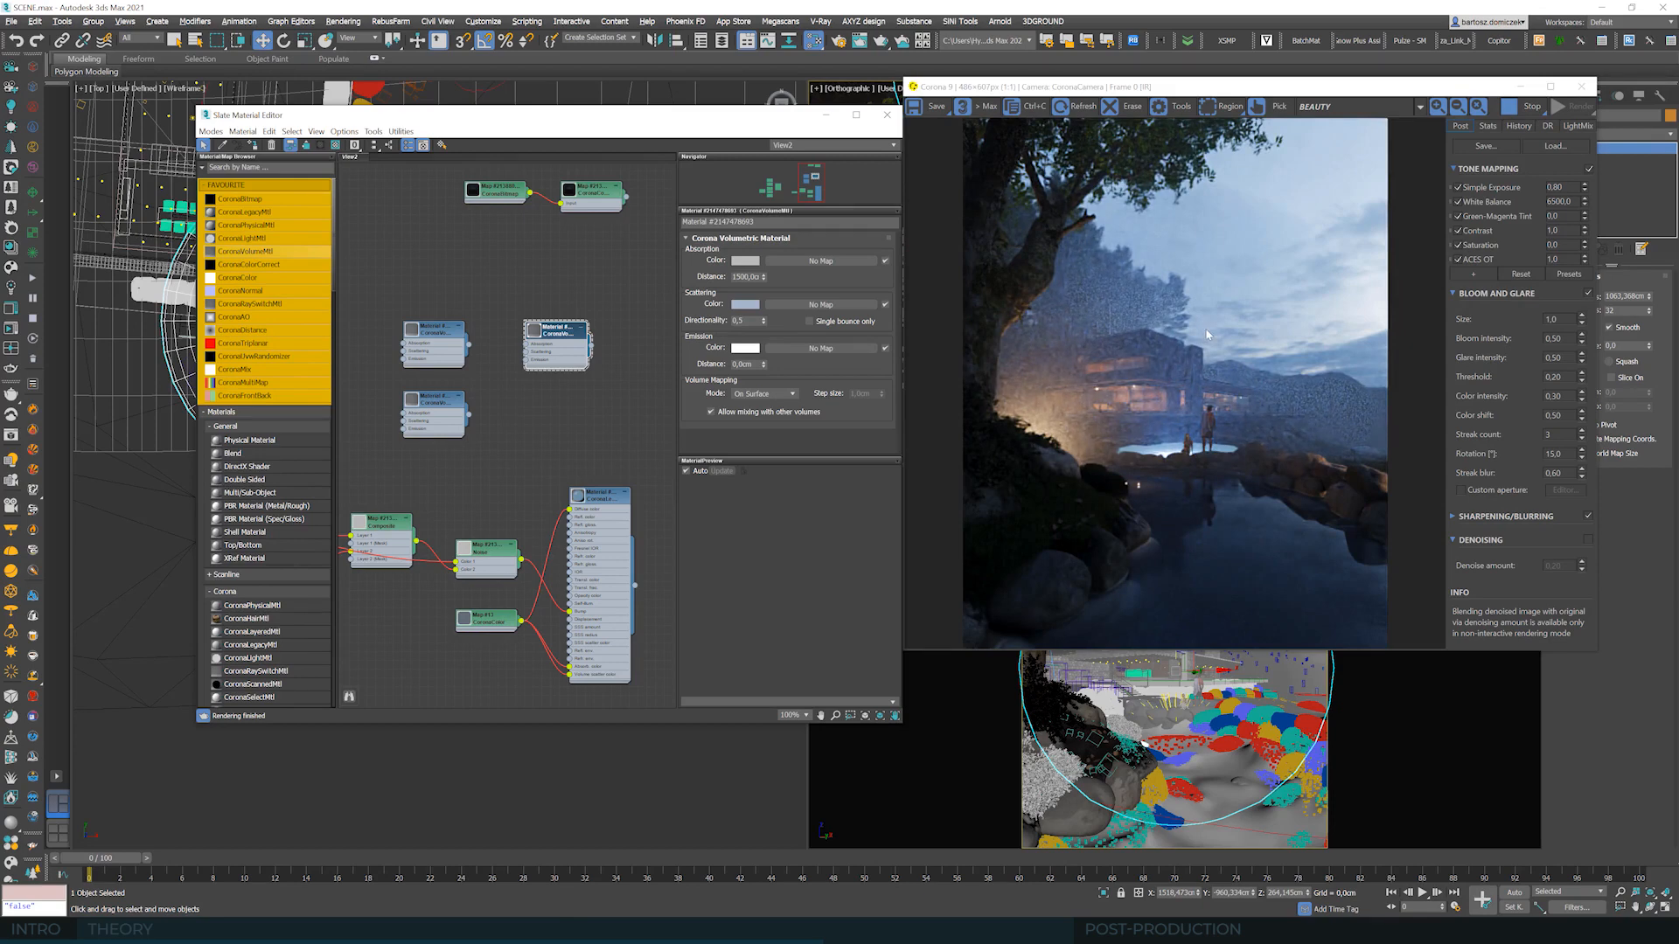
scroll(1102, 435, up, 1)
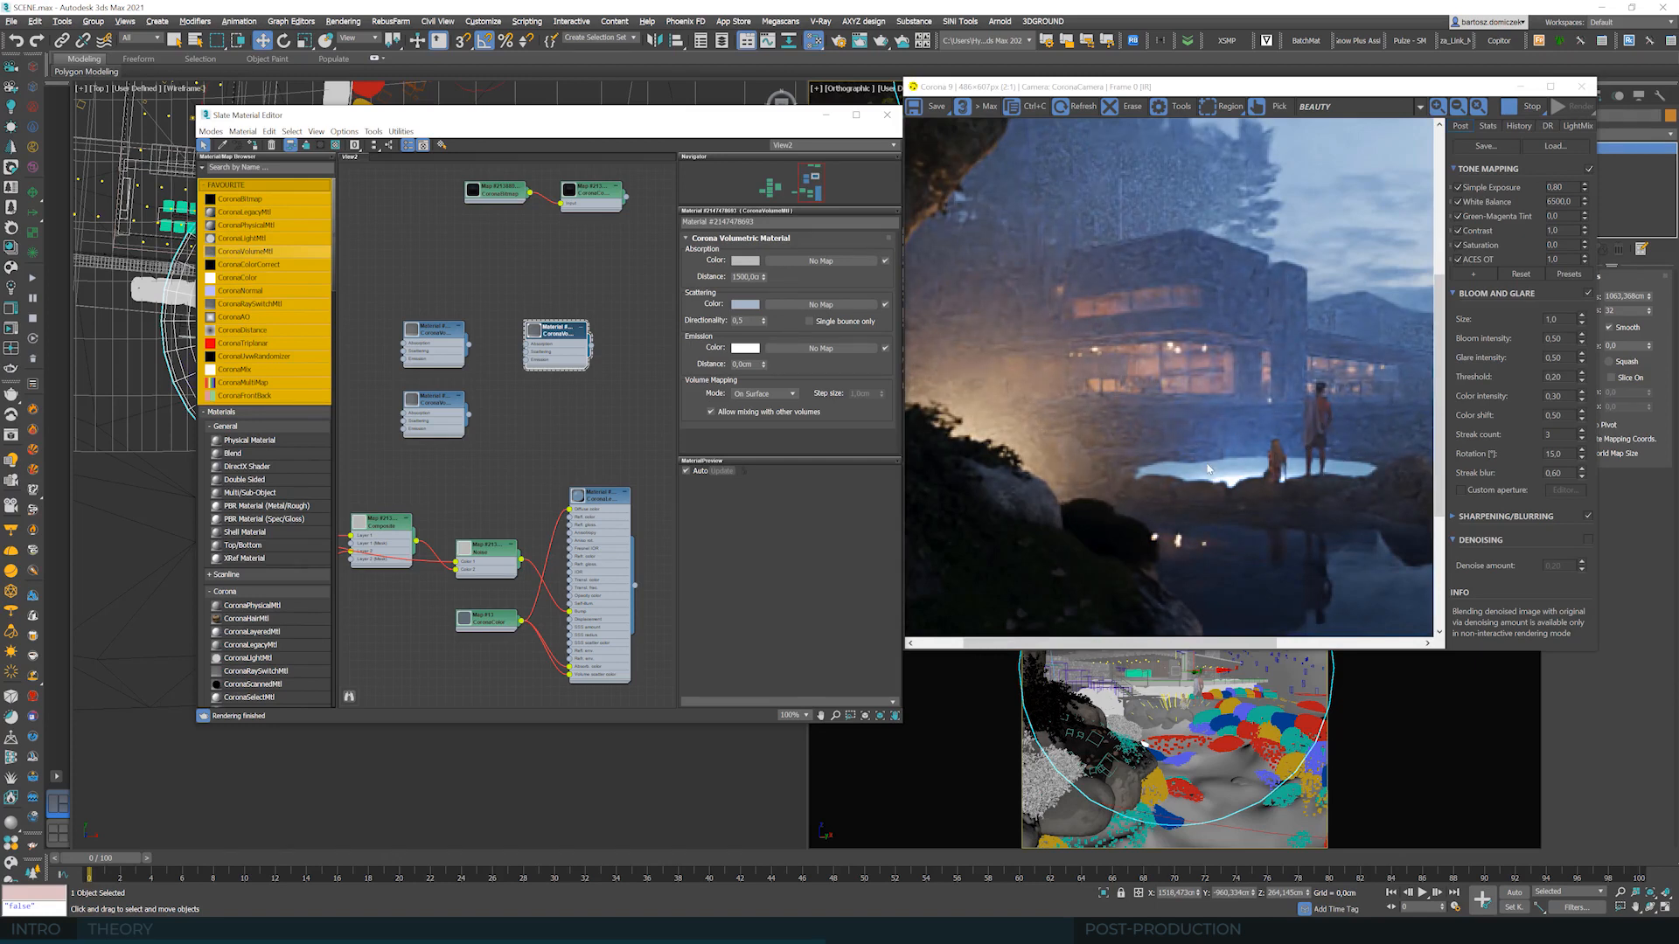
scroll(1202, 472, down, 1)
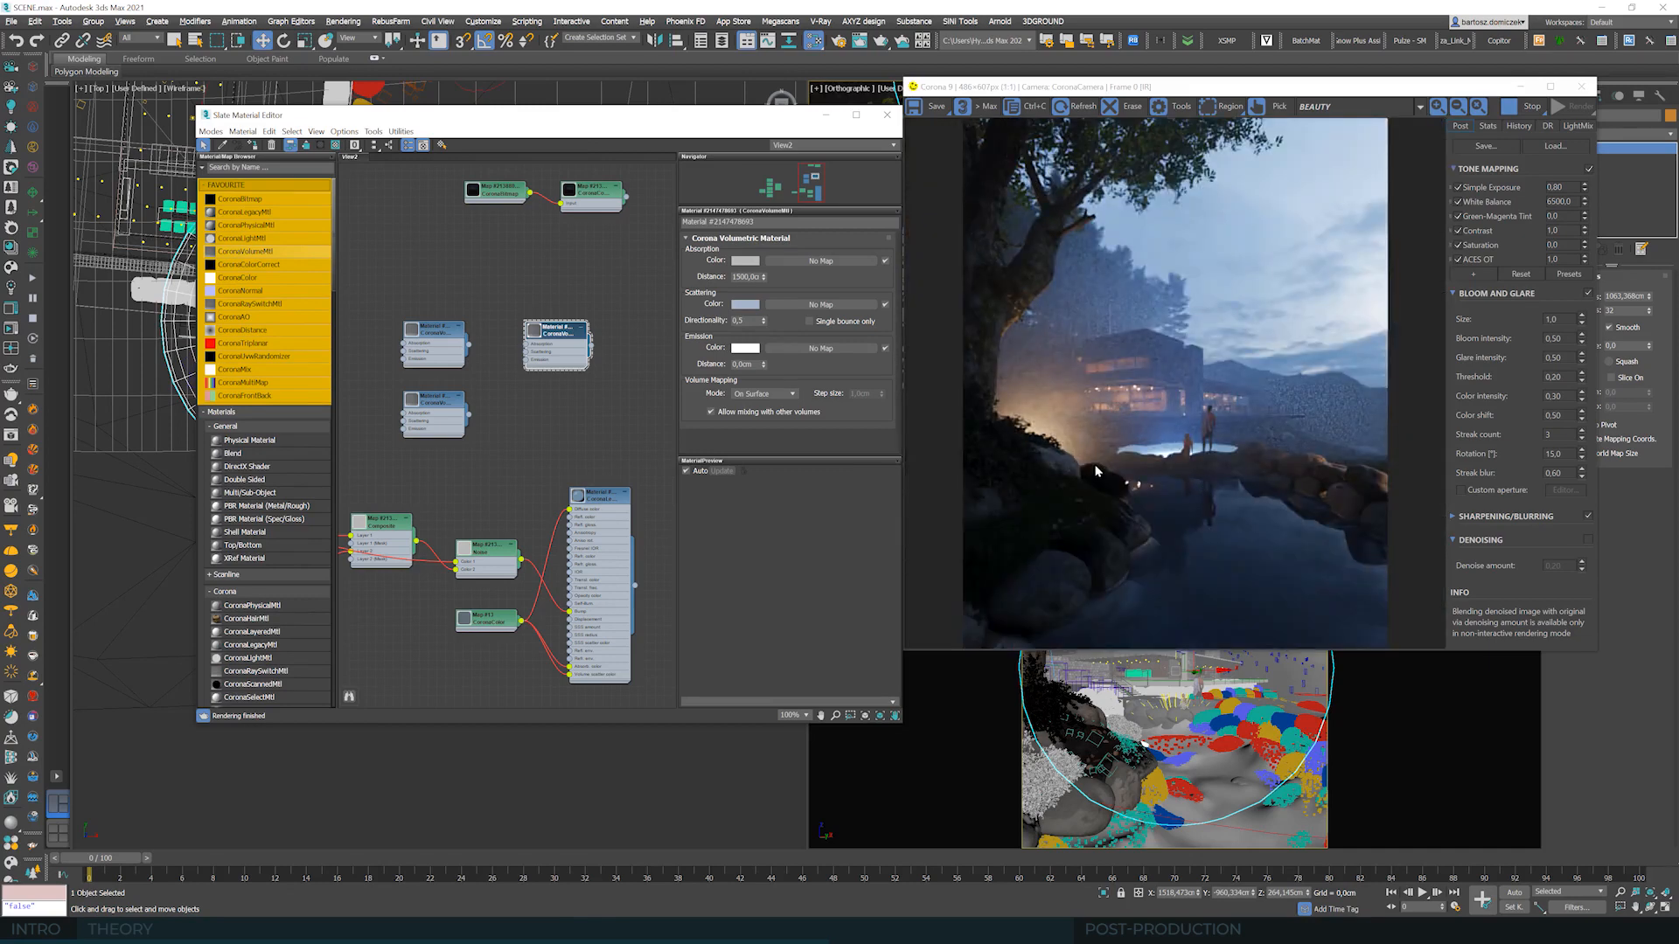
drag(745, 260, 741, 311)
click(542, 423)
- Reduce the fog sphere's radius to about 1001 cm
drag(1364, 101, 1269, 88)
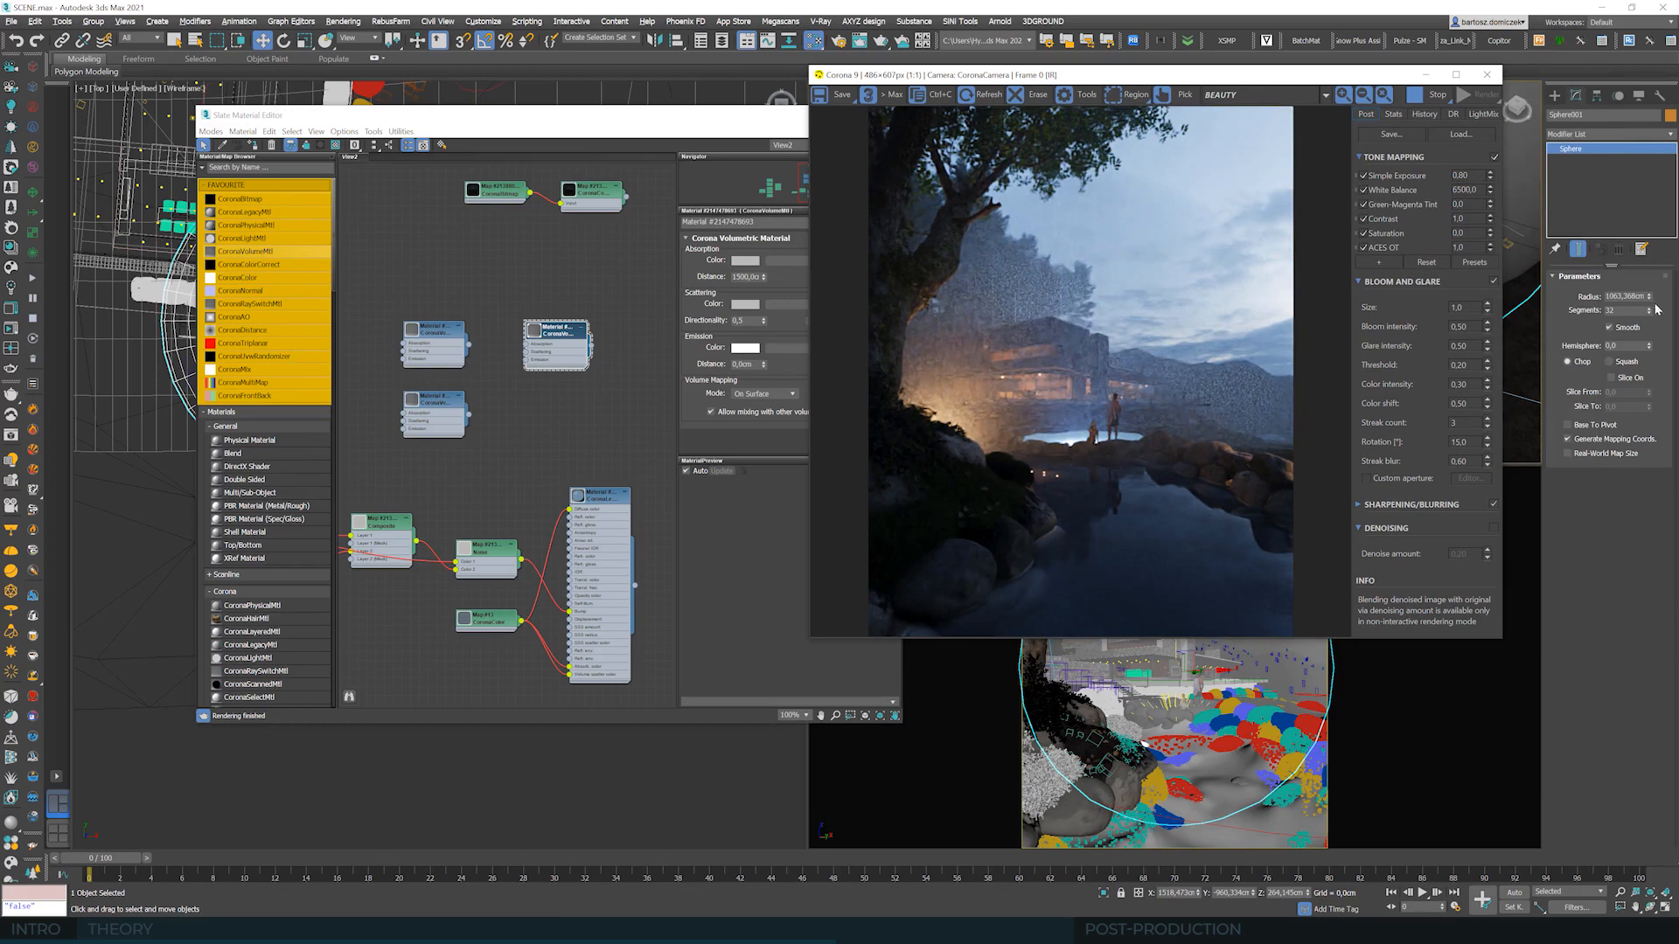
drag(1648, 298, 1650, 304)
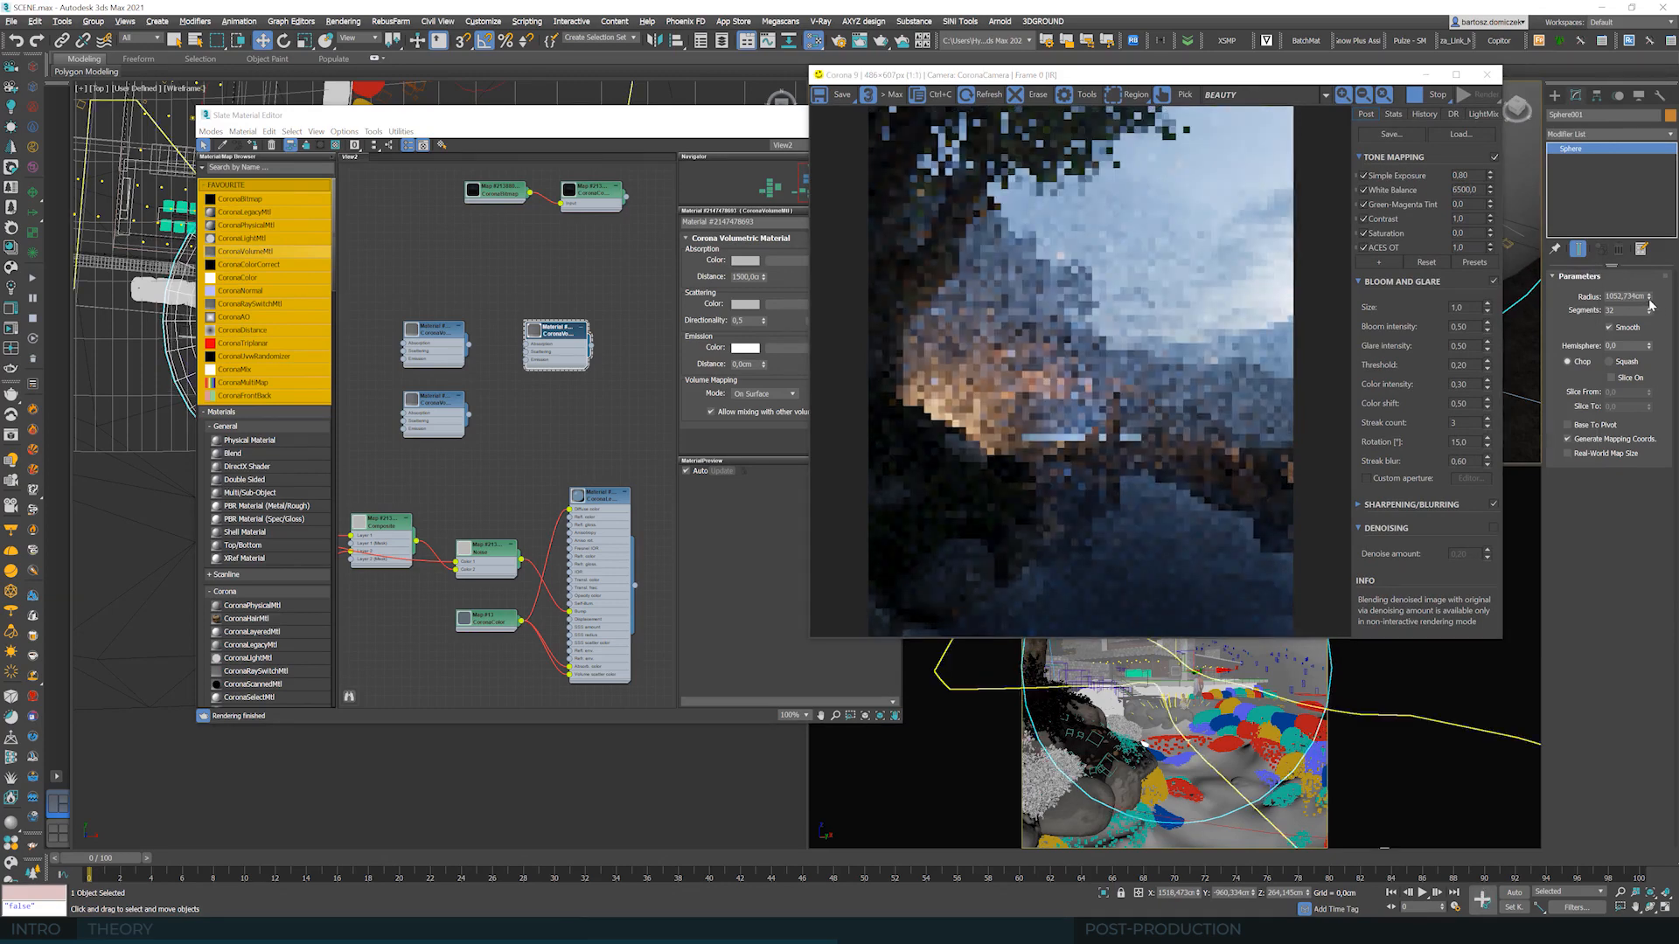
drag(1649, 298, 1650, 305)
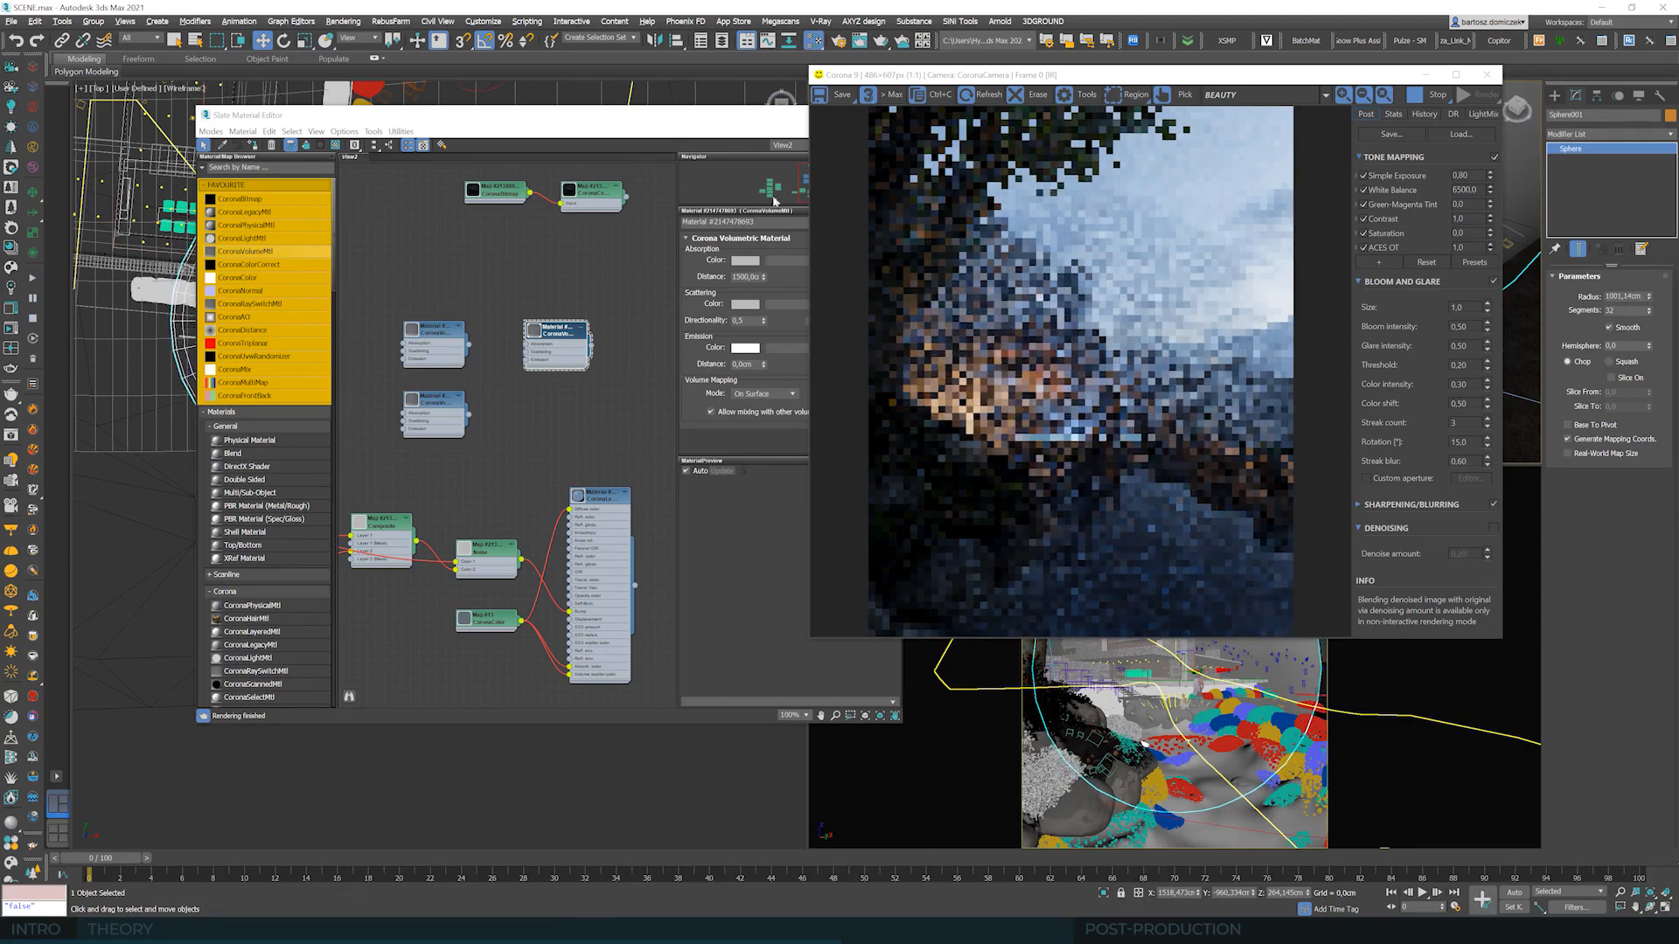
- Shift the fog sphere slightly along the positive Y axis in the top view, away from the camera
drag(675, 125, 647, 653)
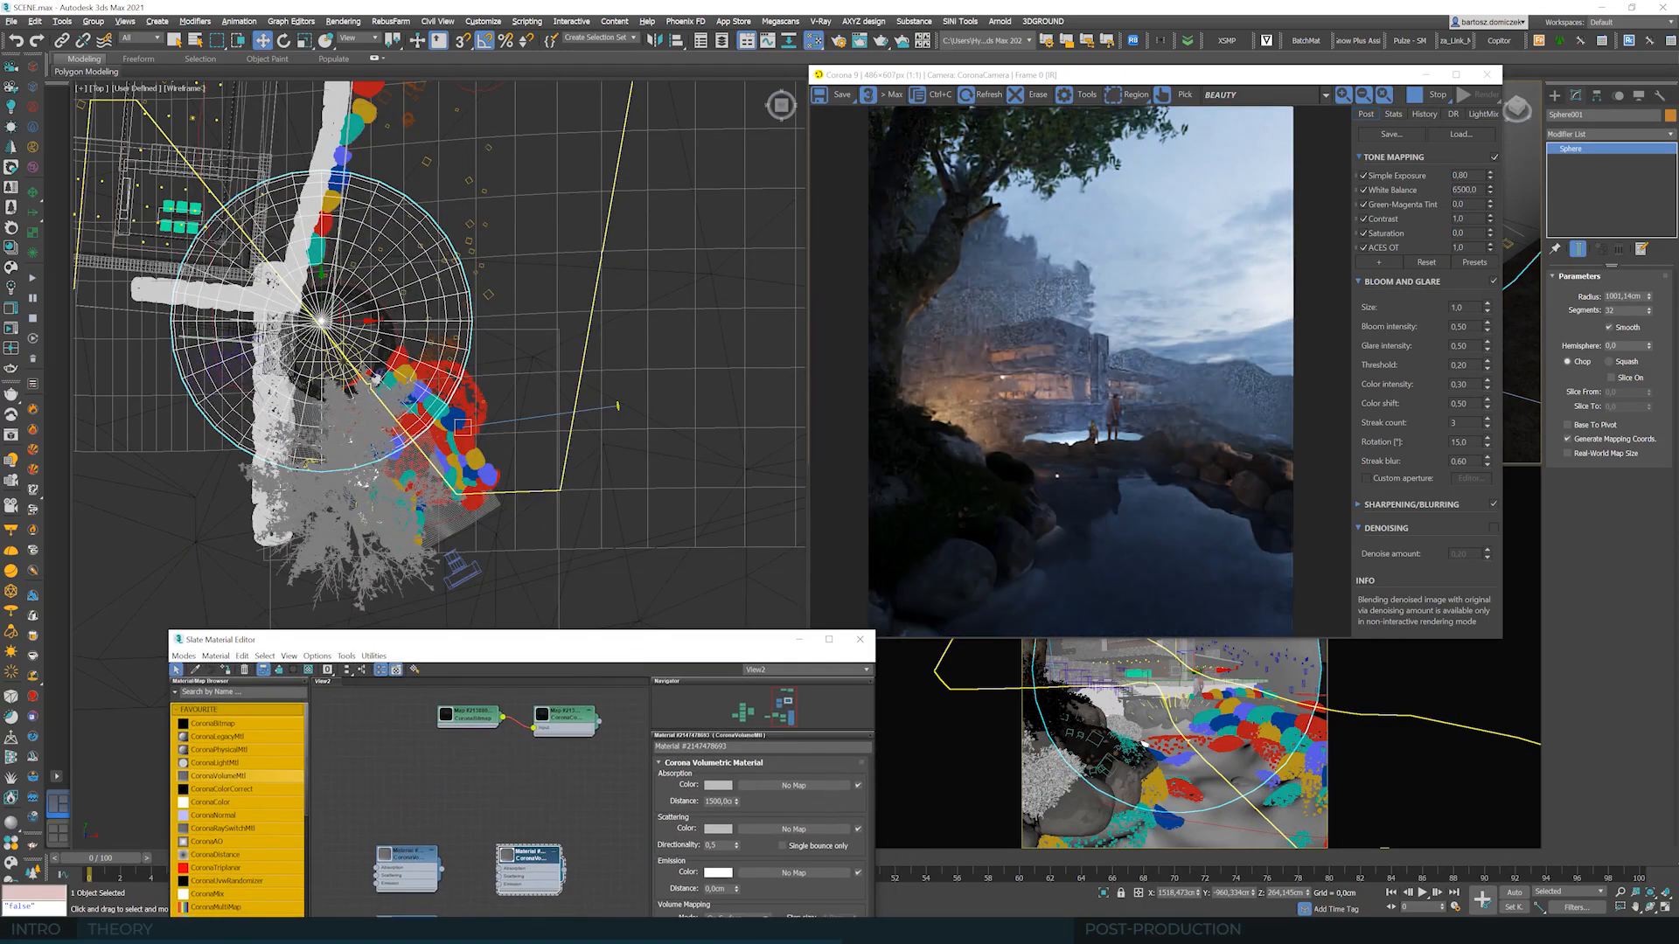
click(335, 298)
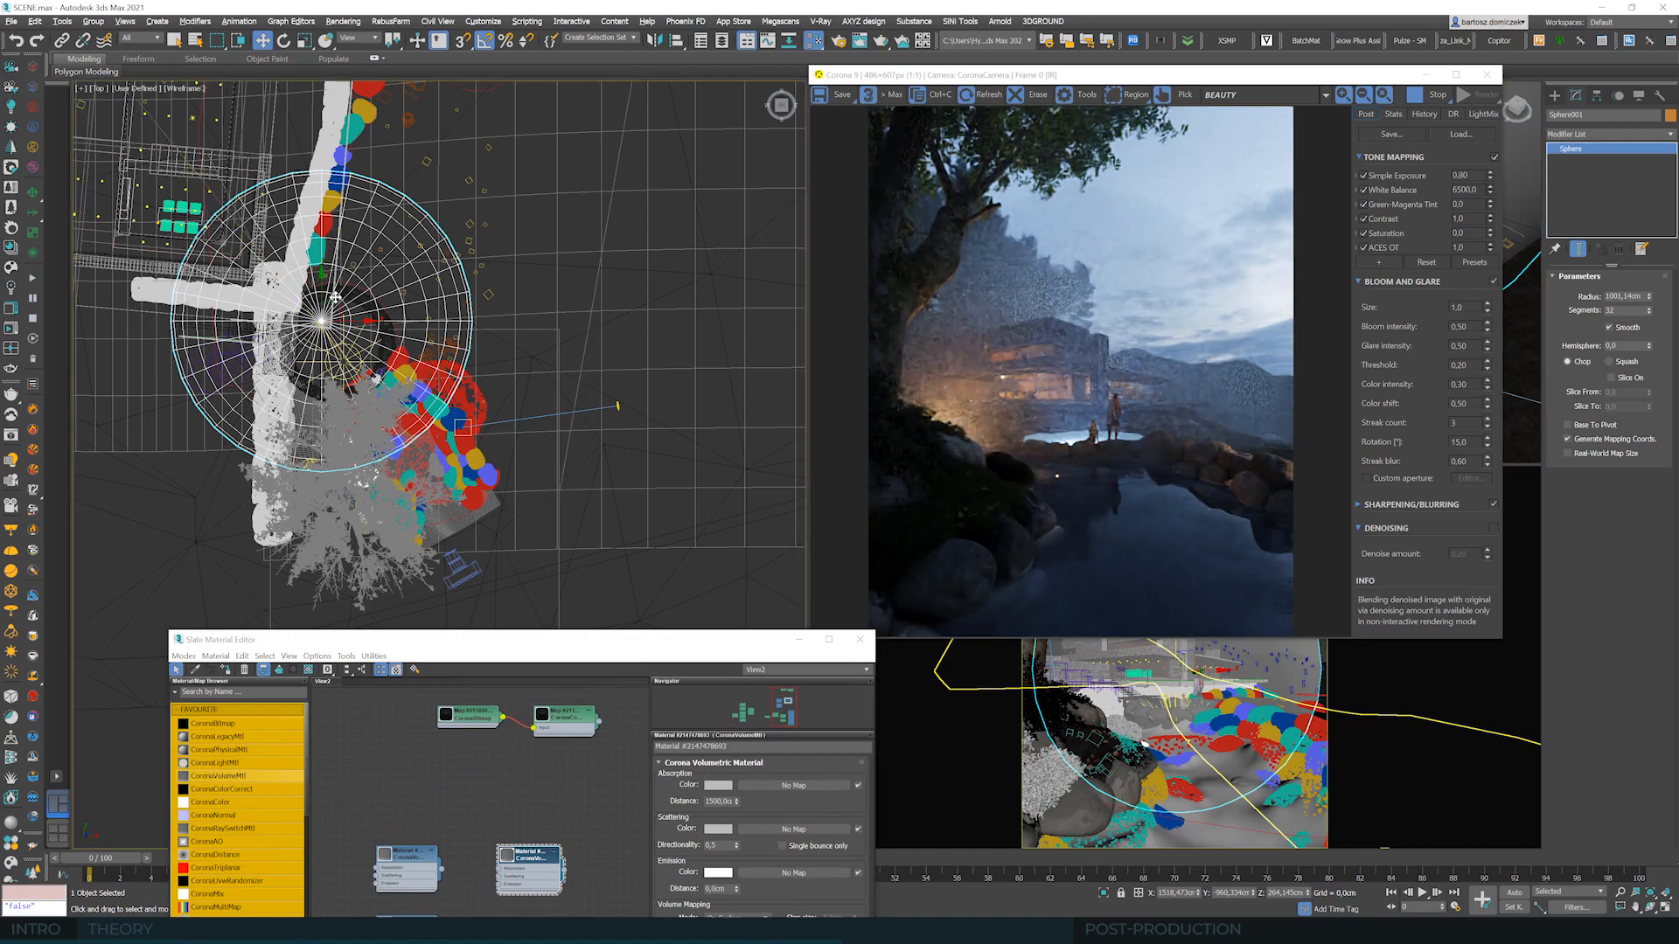
drag(333, 298, 333, 290)
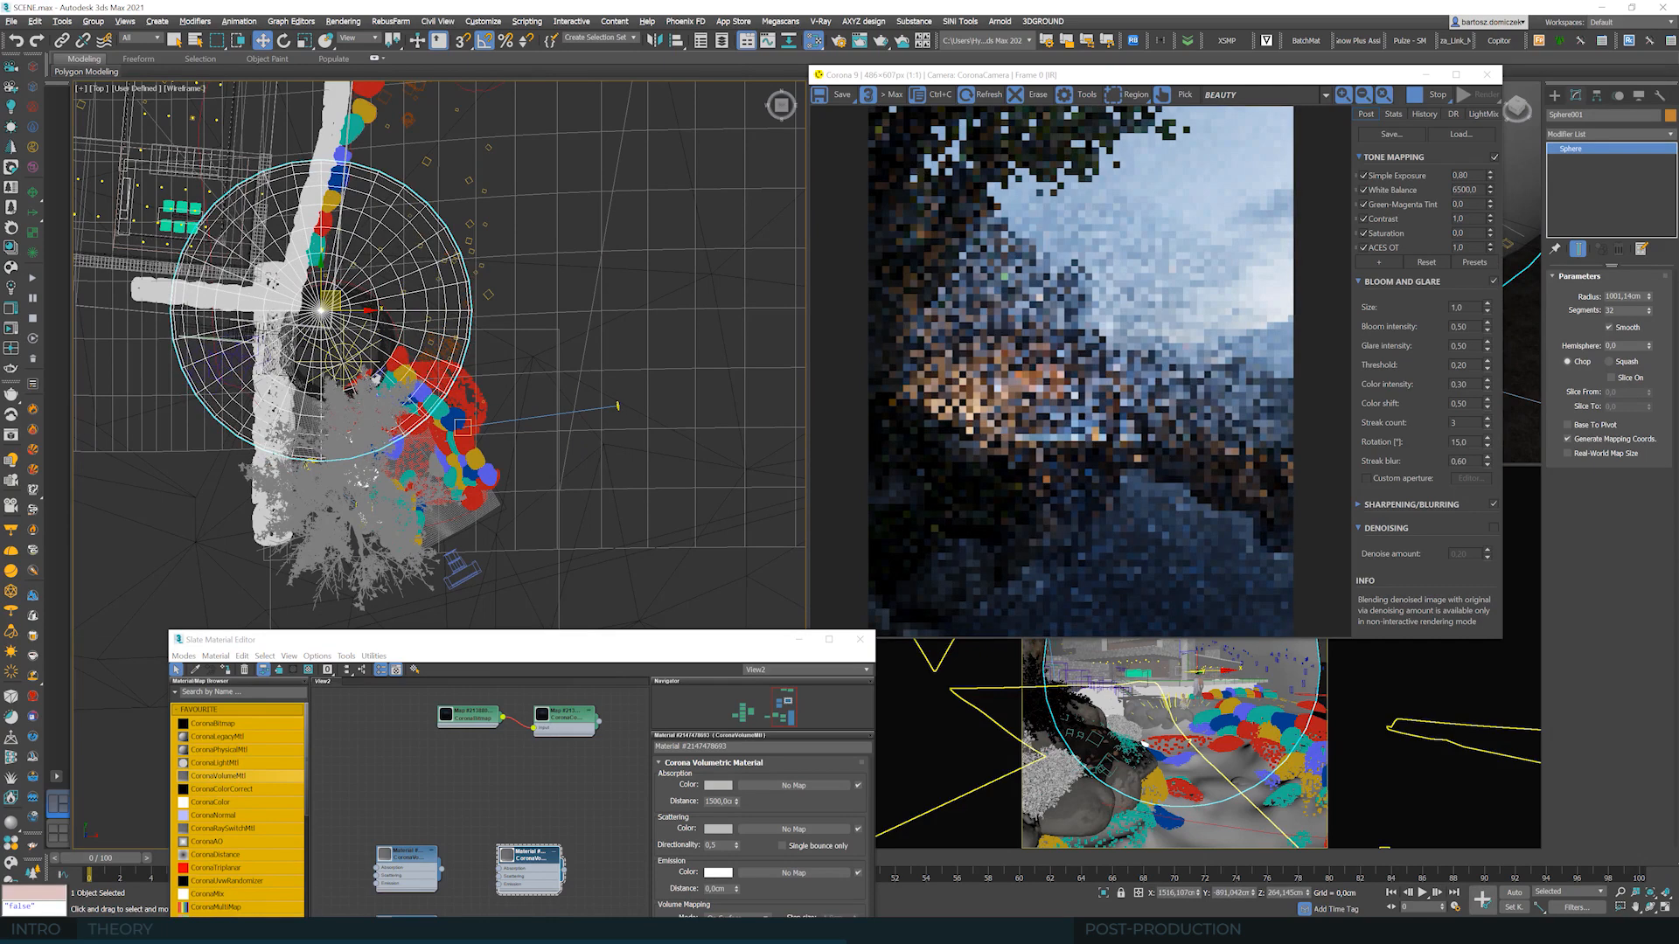
drag(551, 657, 462, 210)
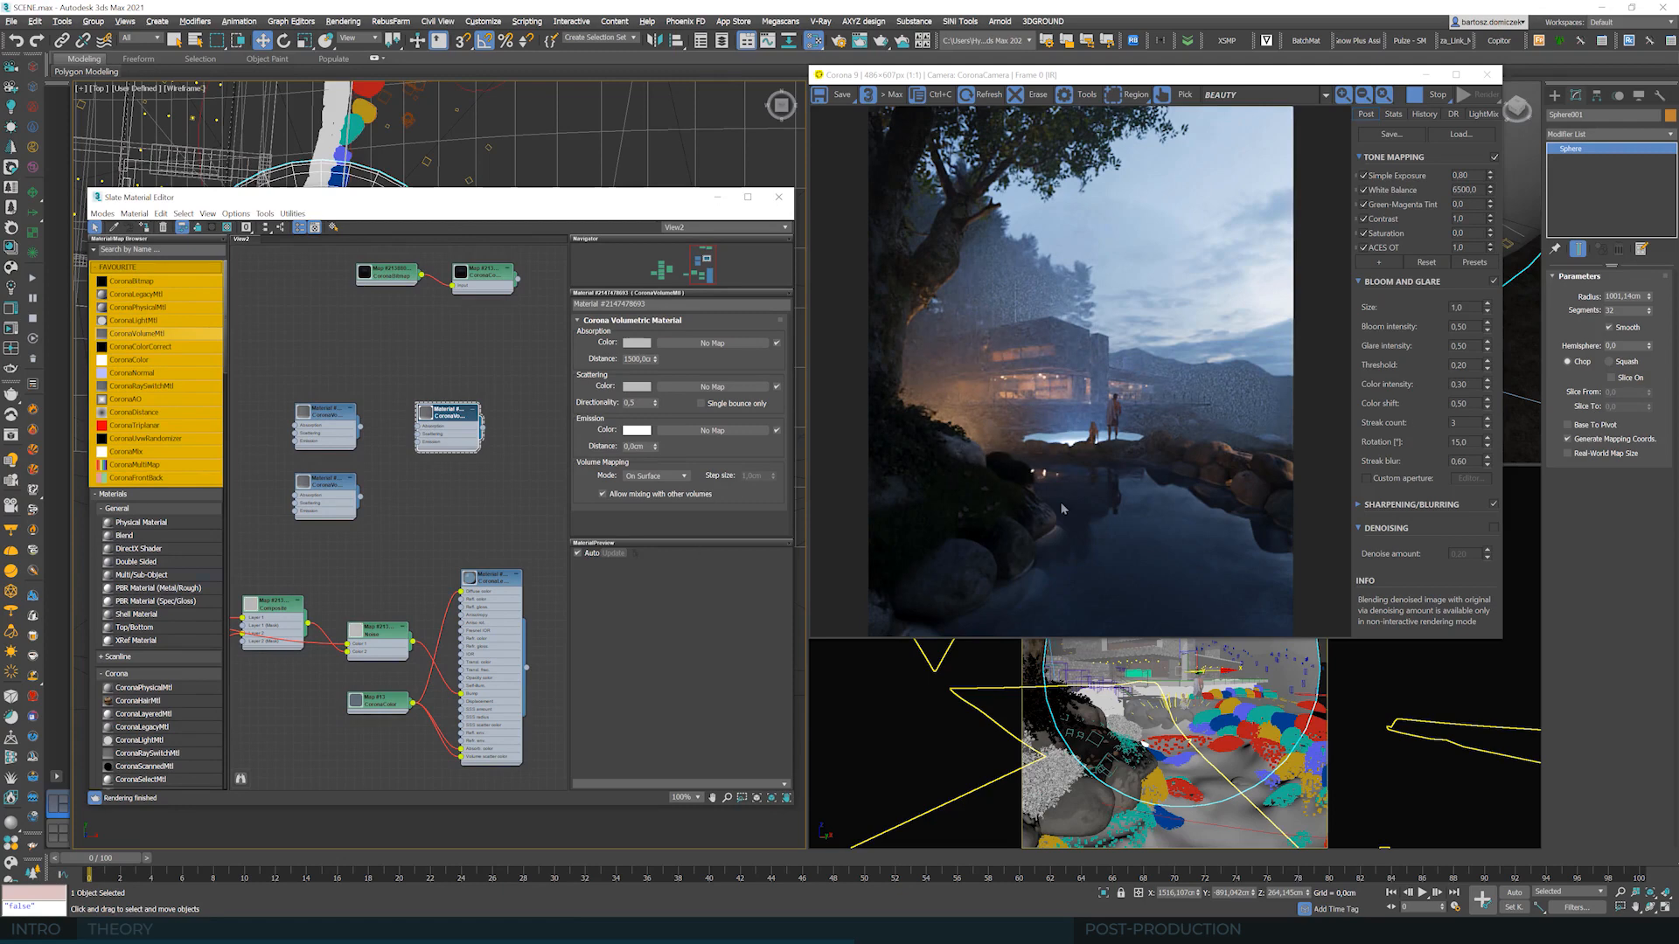
drag(608, 193, 626, 609)
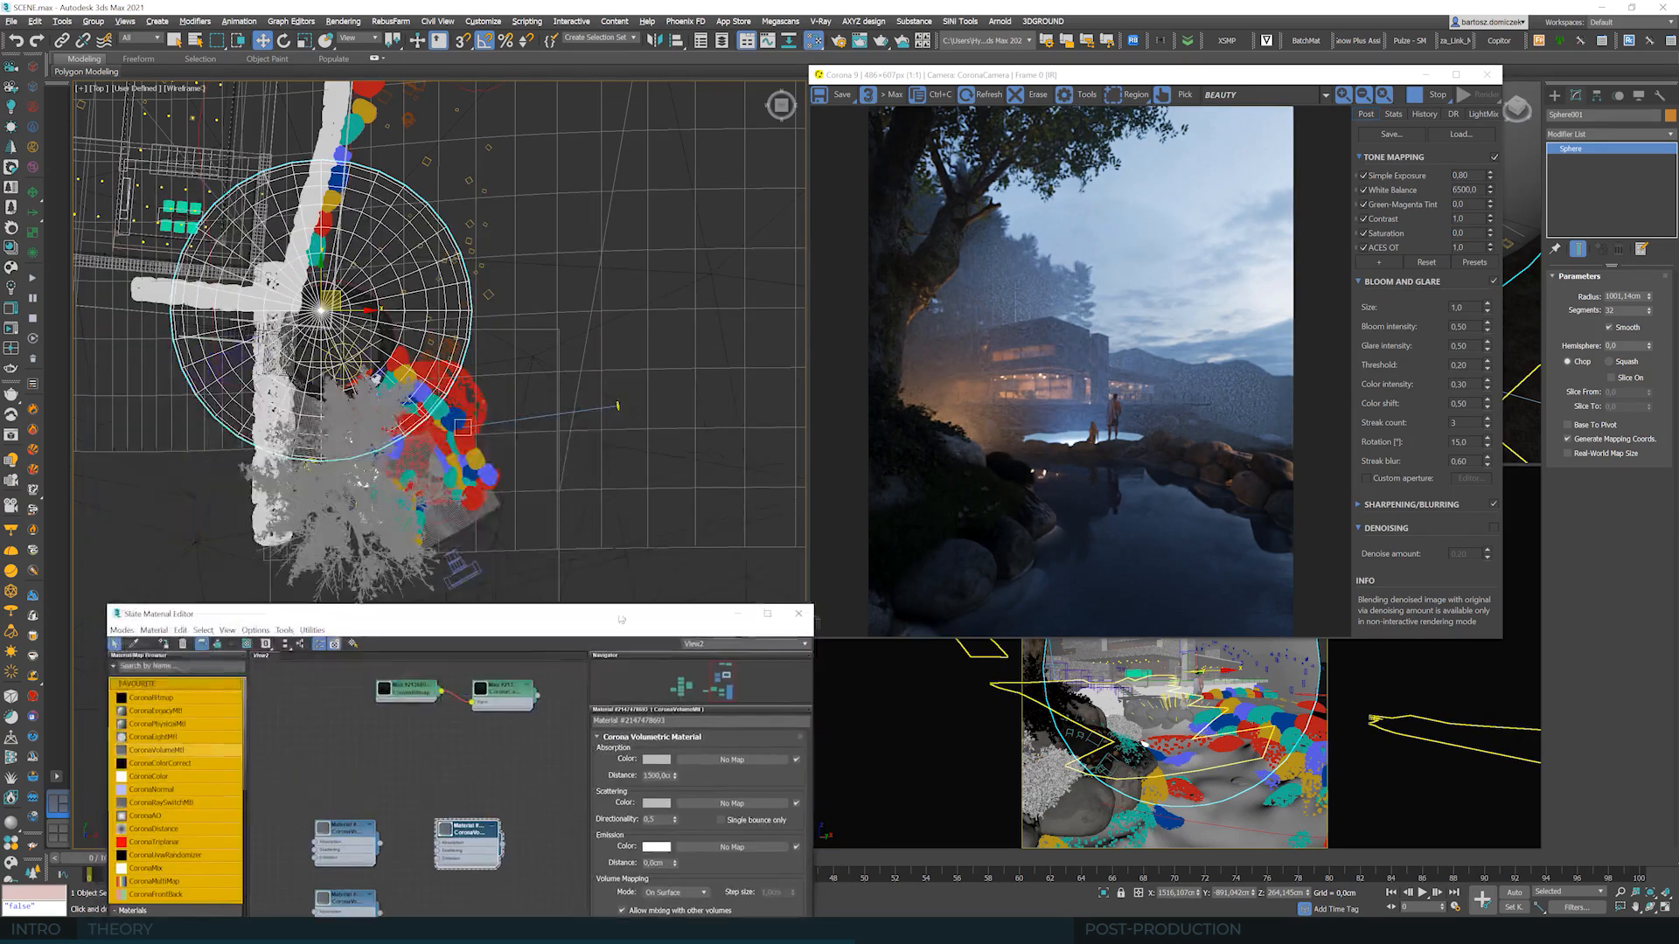
- Select the 3000 K Corona disk light beside the tree using the Lights selection filter and exclude the fog sphere from its illumination
scroll(320, 418, up, 4)
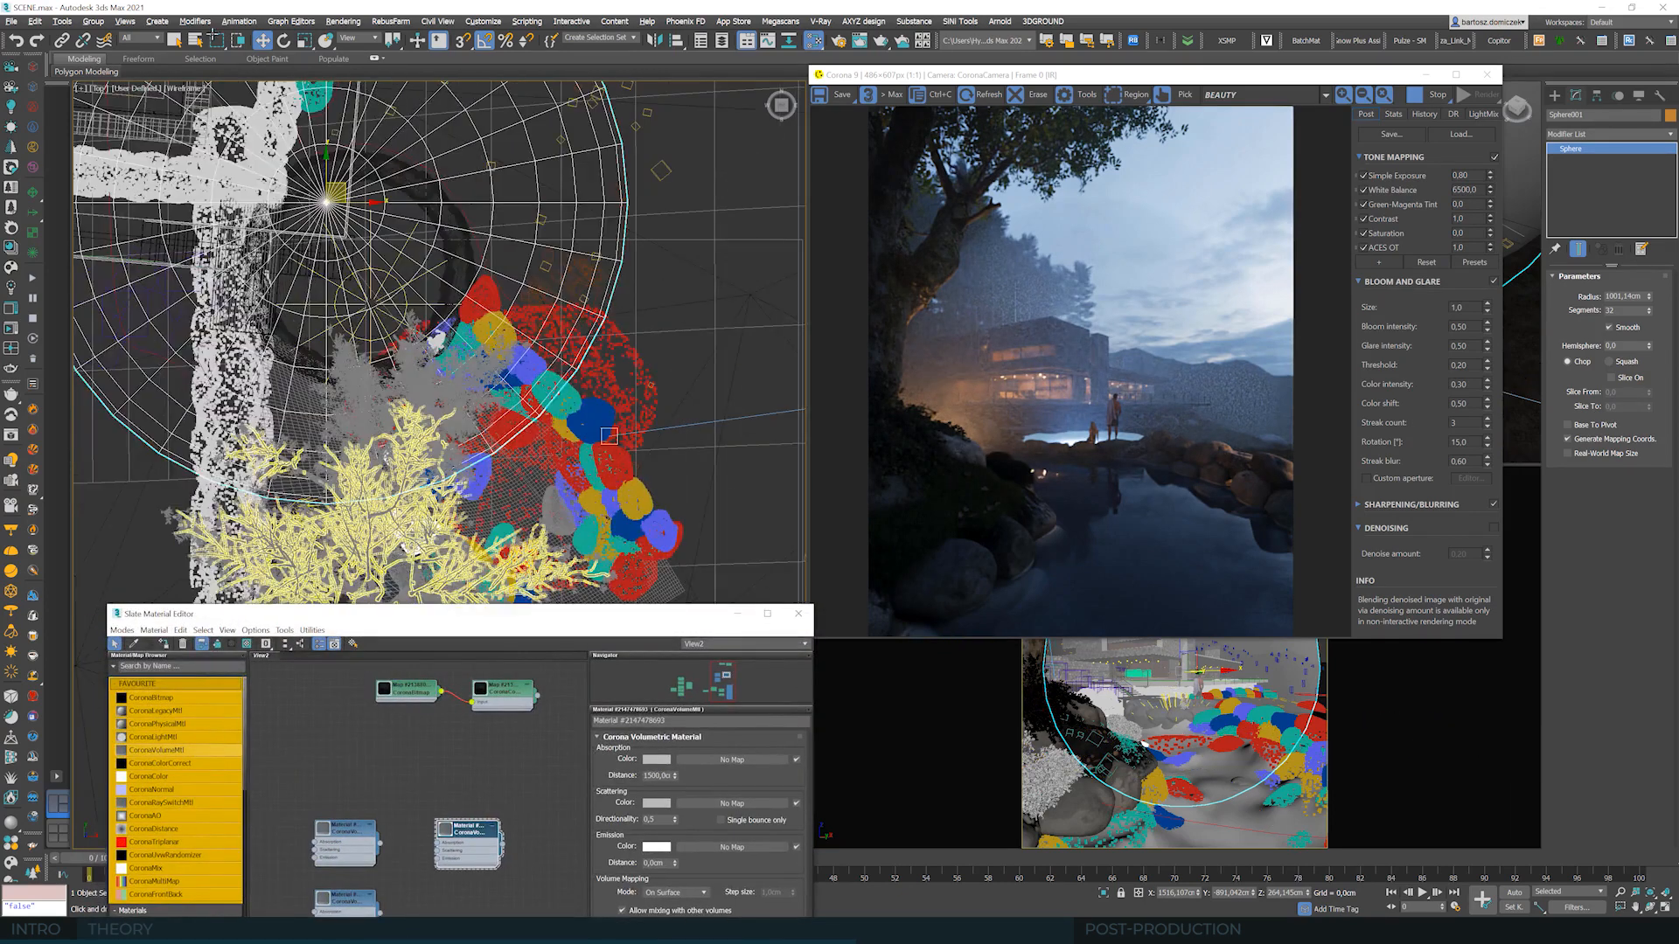
click(140, 37)
click(133, 75)
click(296, 501)
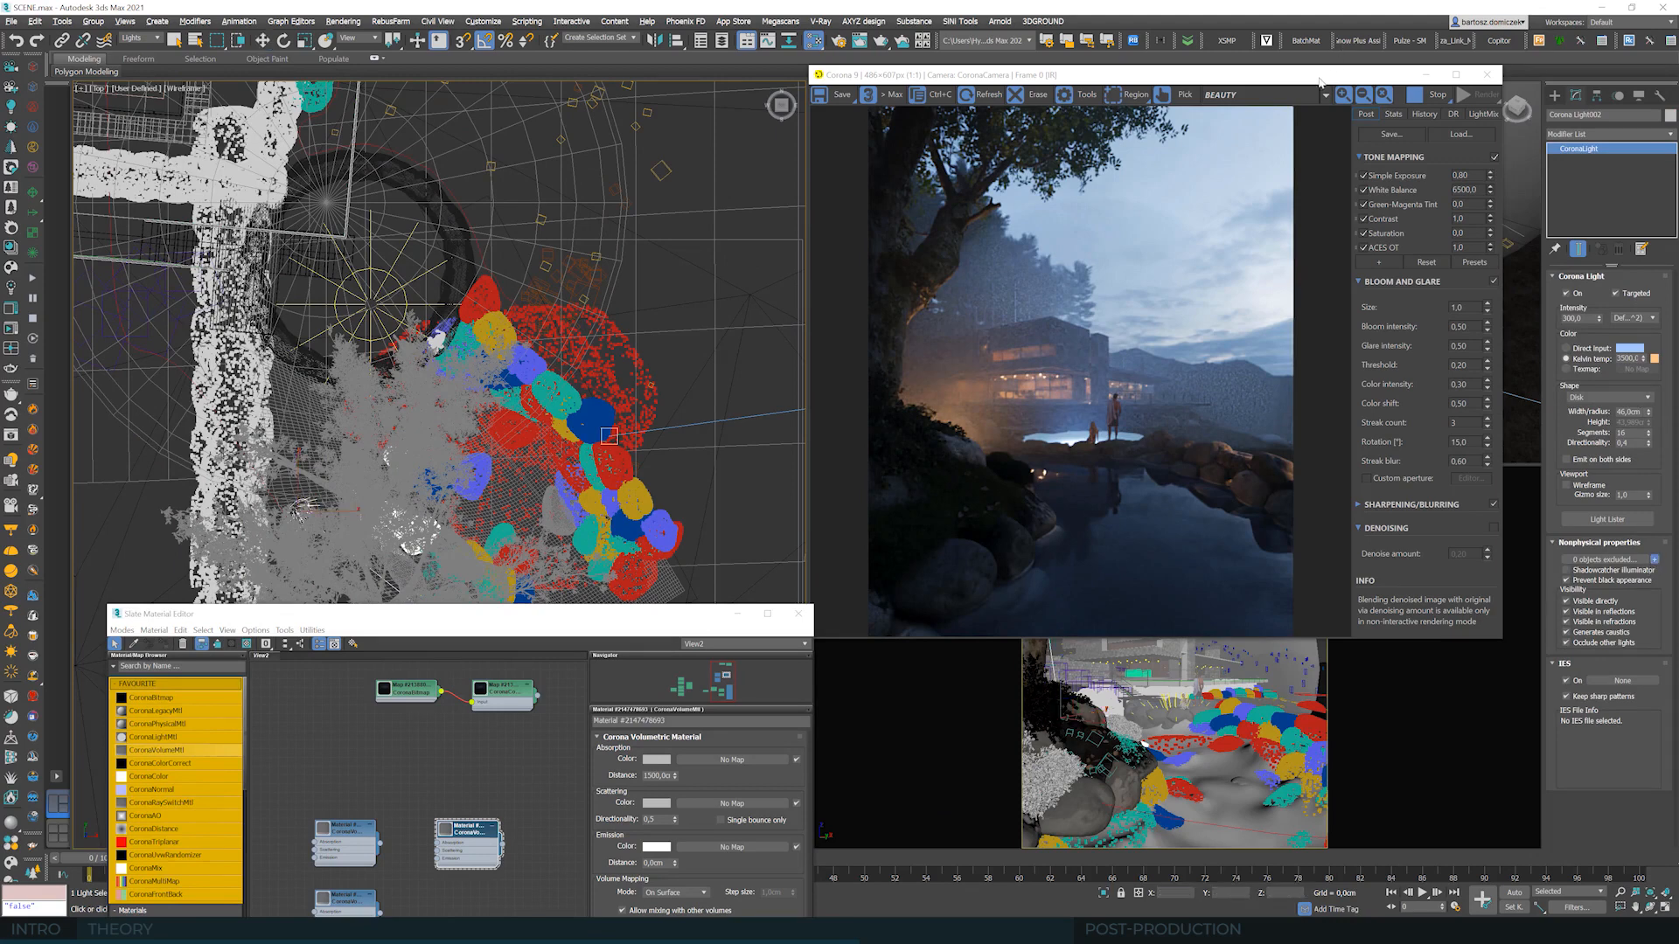
drag(1186, 85, 735, 104)
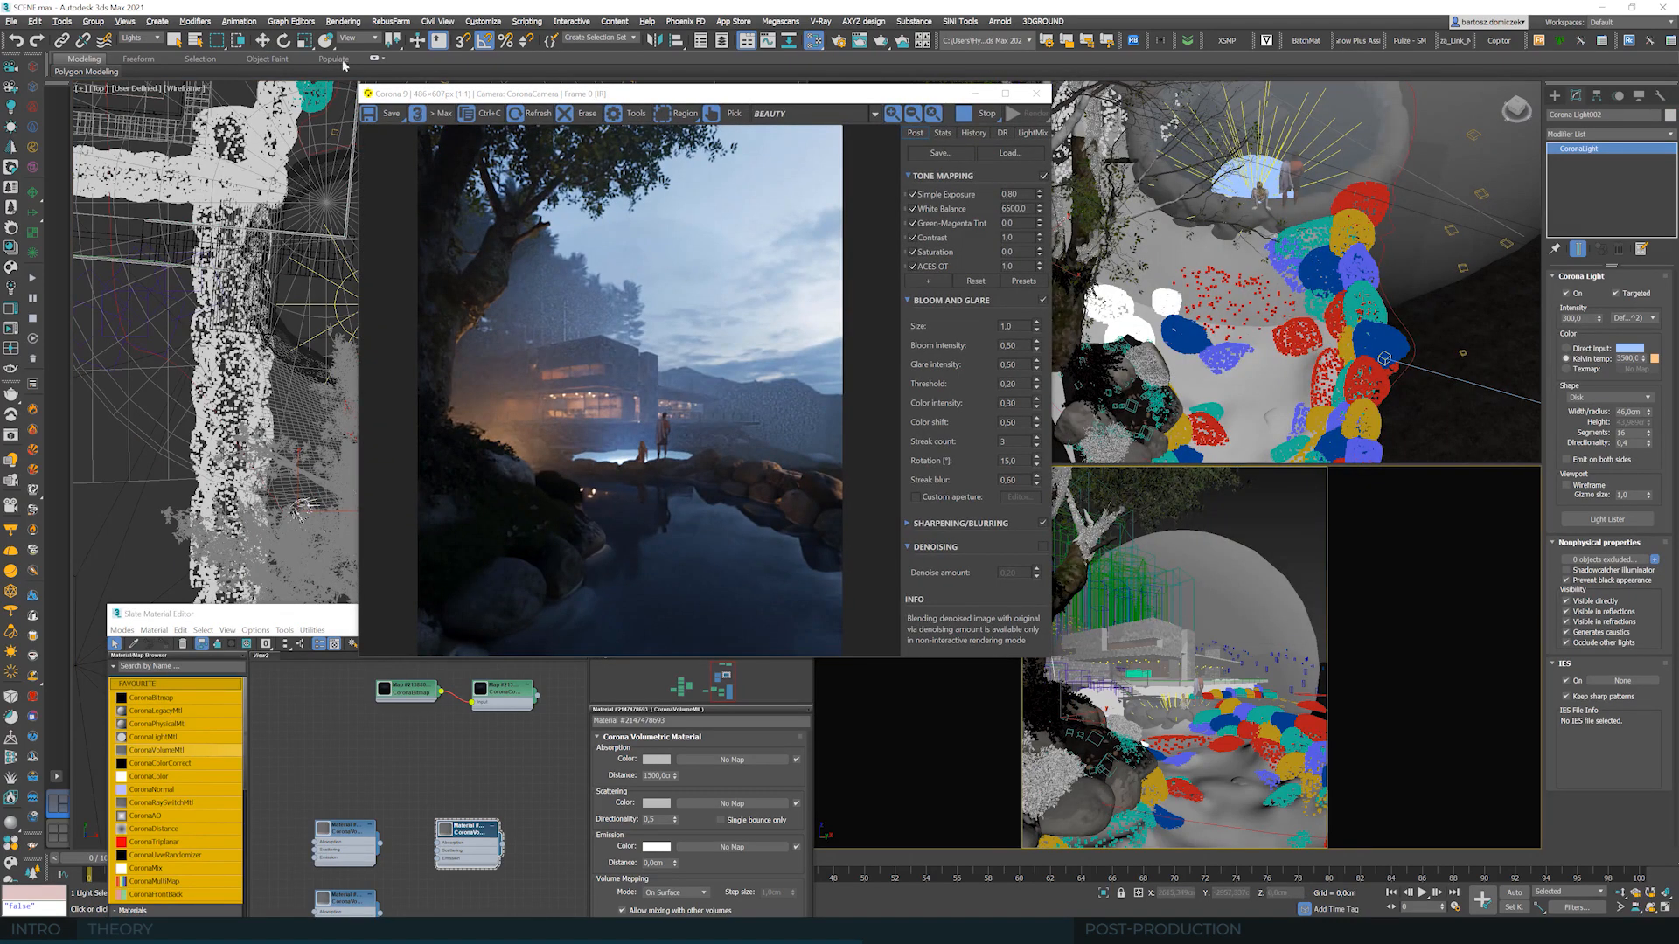
click(151, 40)
click(138, 51)
key(w)
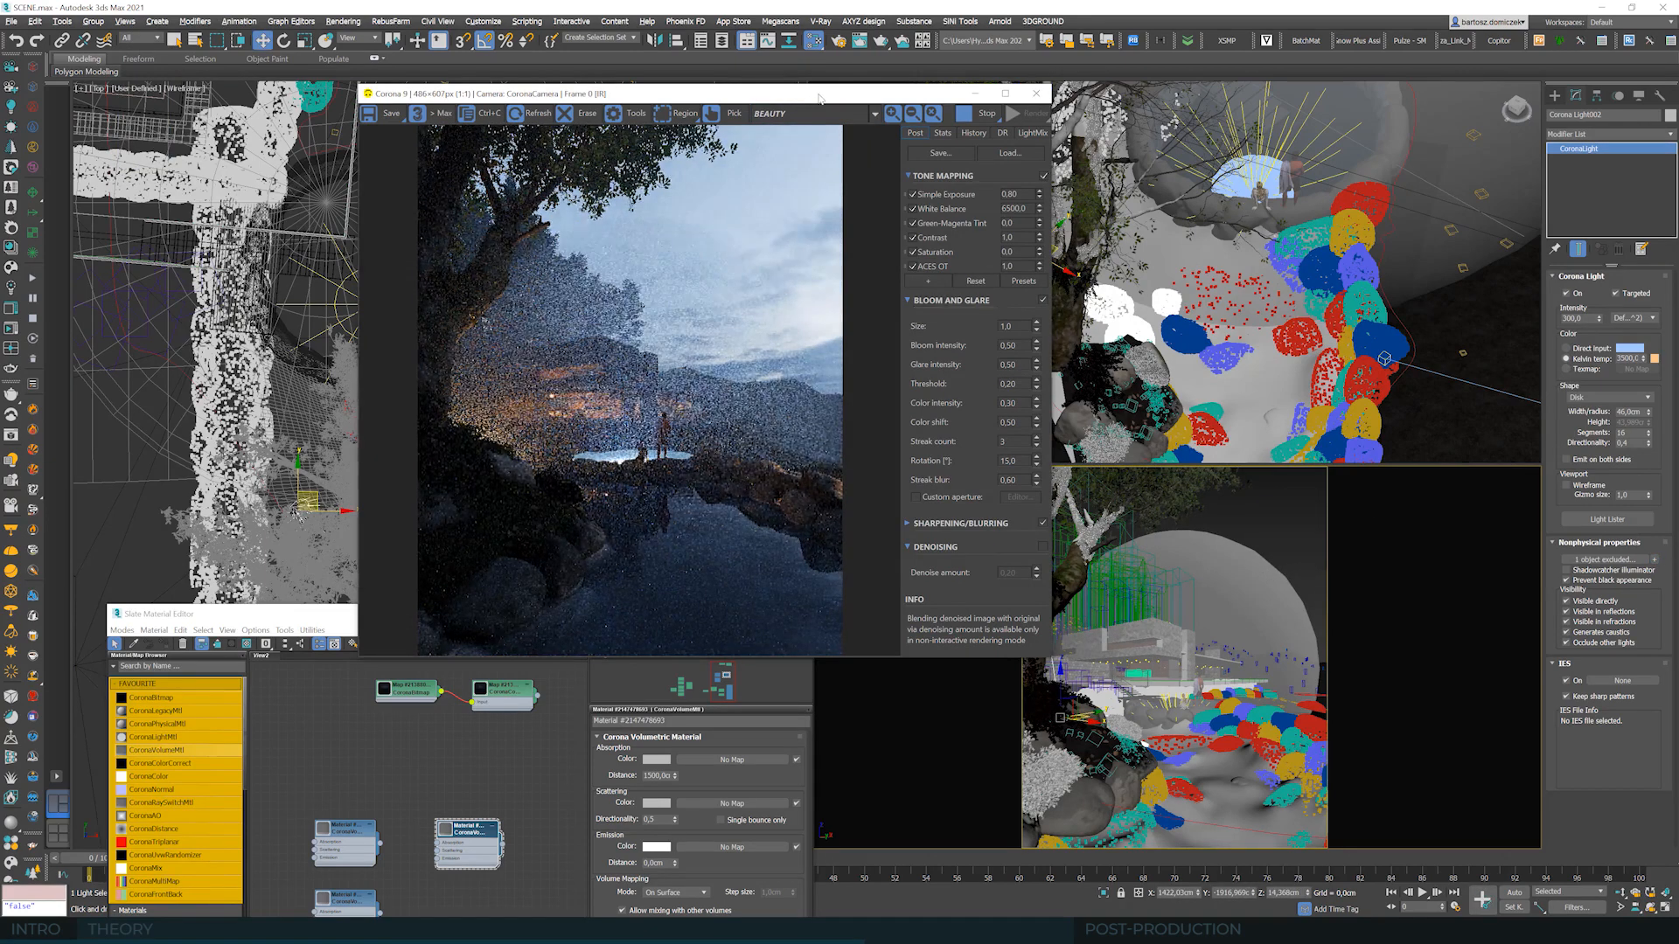
- Select the fog sphere in the top view and enlarge its radius to about 1041 cm
drag(825, 98, 1179, 89)
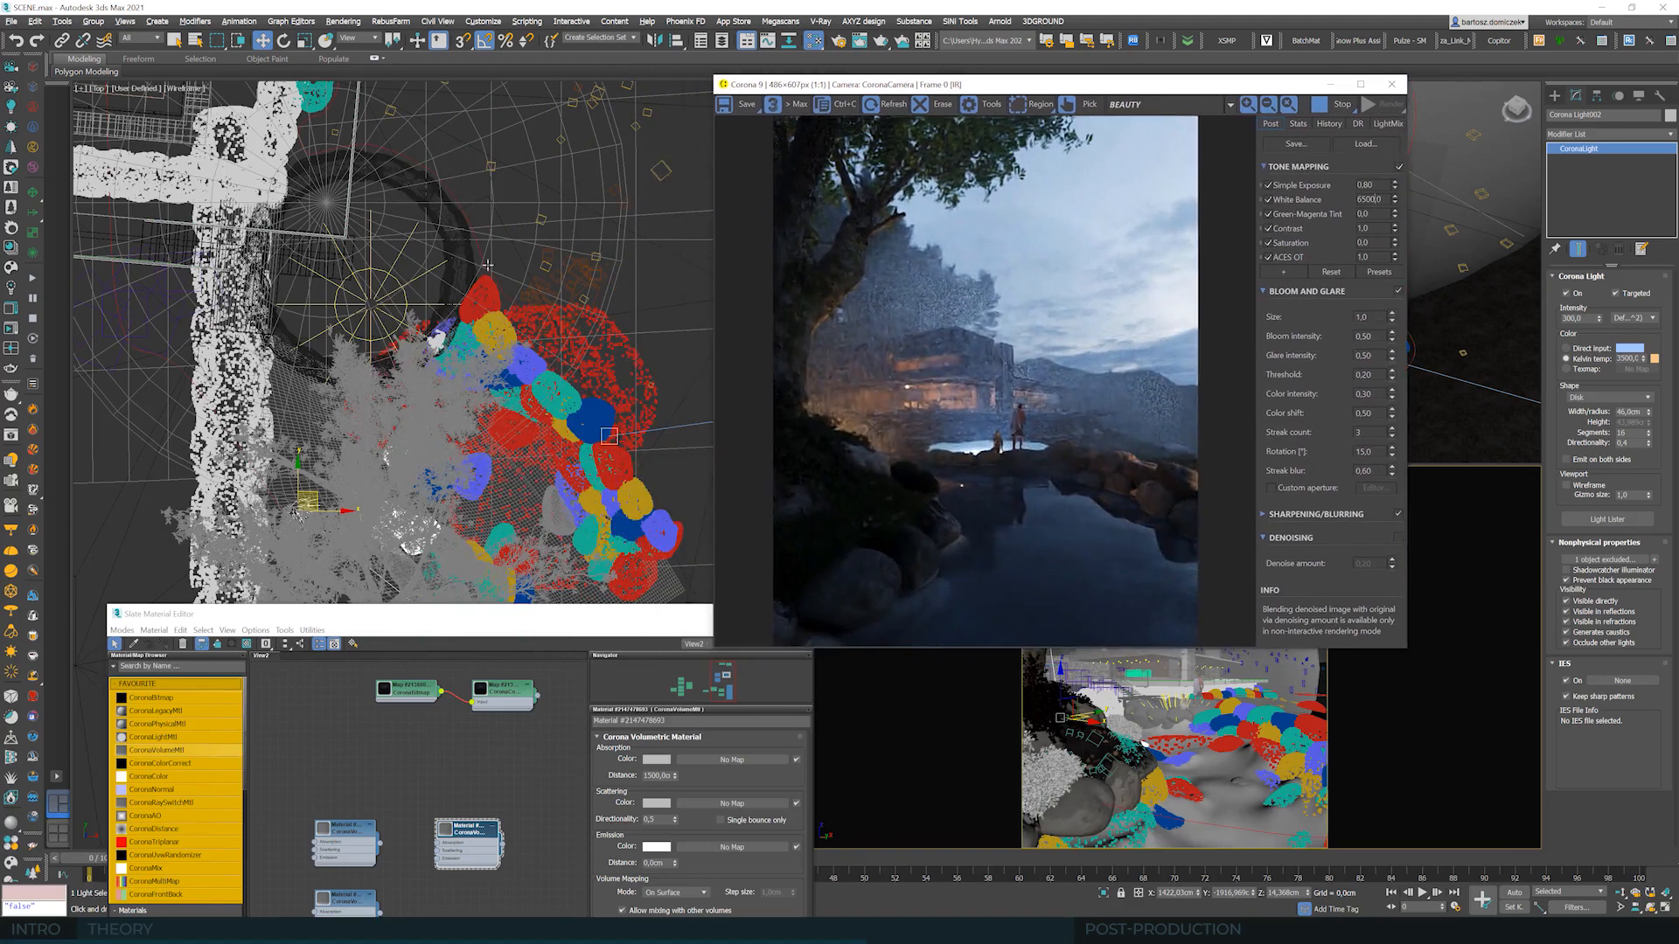
click(539, 199)
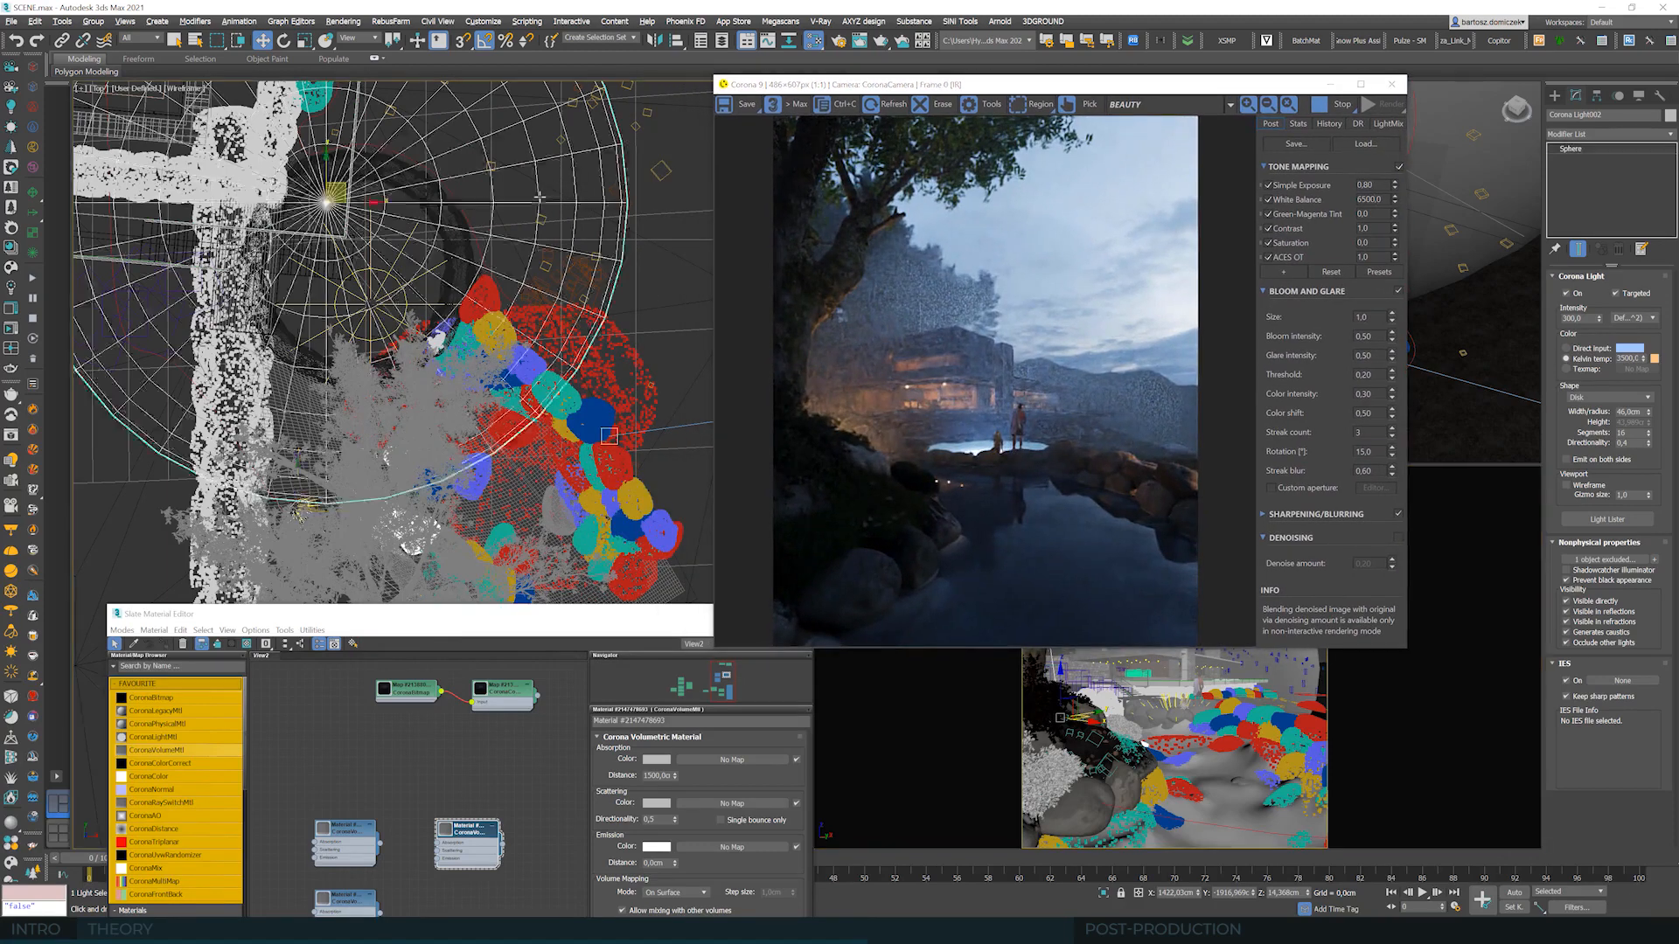
drag(1649, 300, 1650, 296)
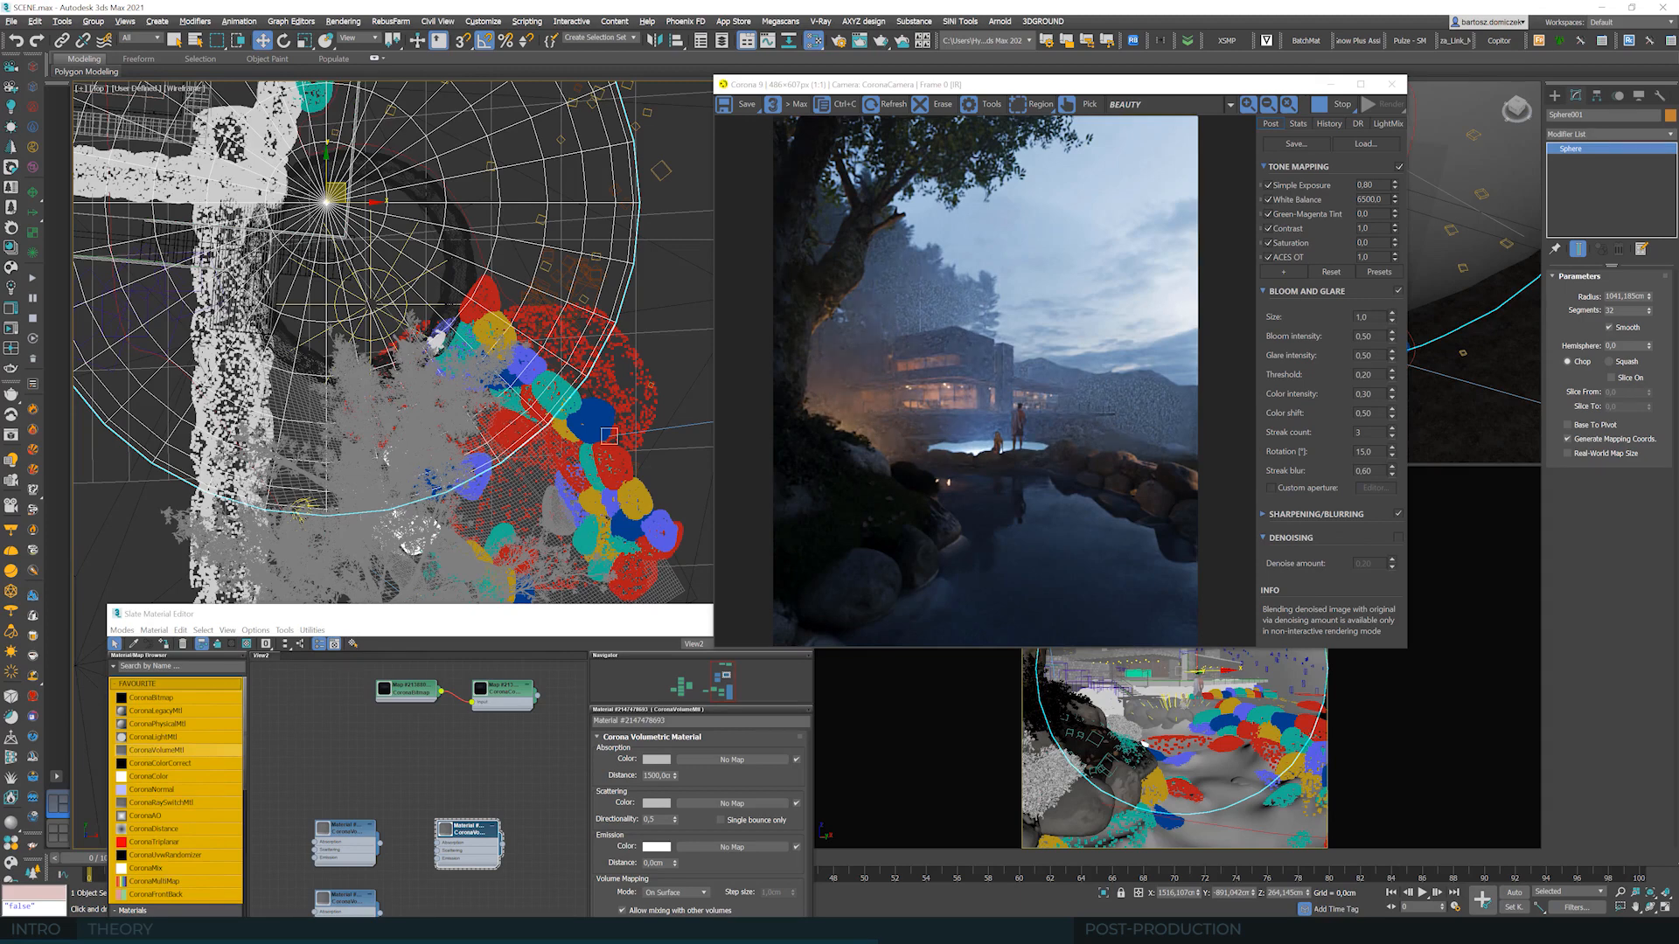
- Clone the fog sphere in place
key(ctrl+v)
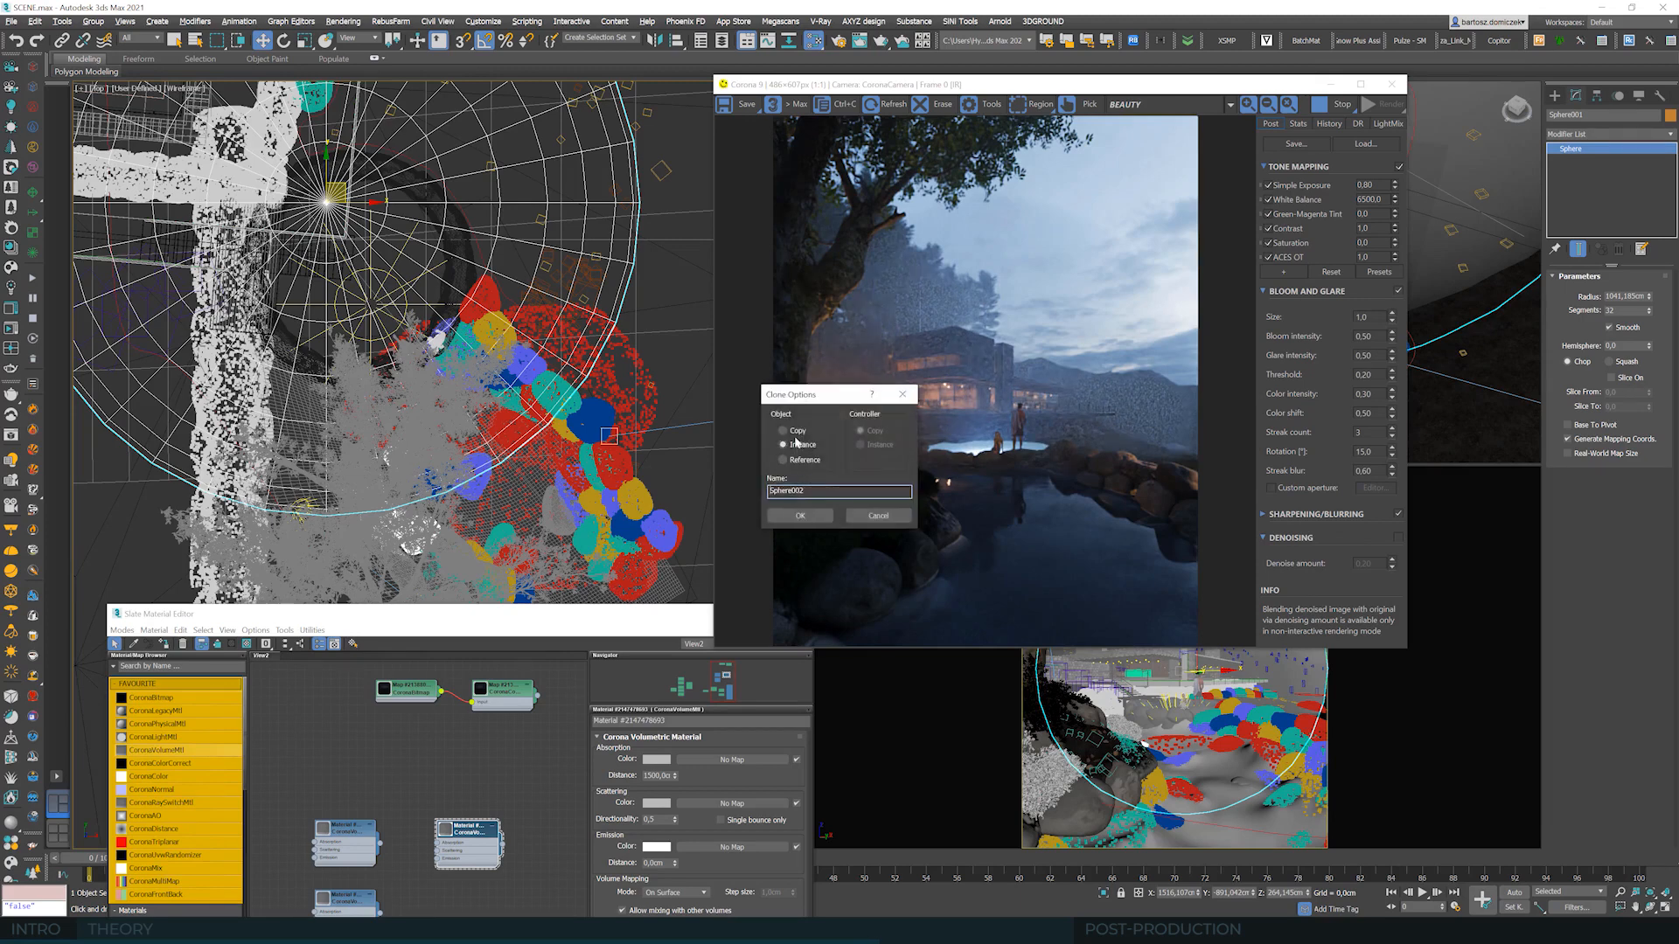
- Clone the large volume sphere as an independent copy, hide the duplicate, and reselect the original sphere
click(800, 515)
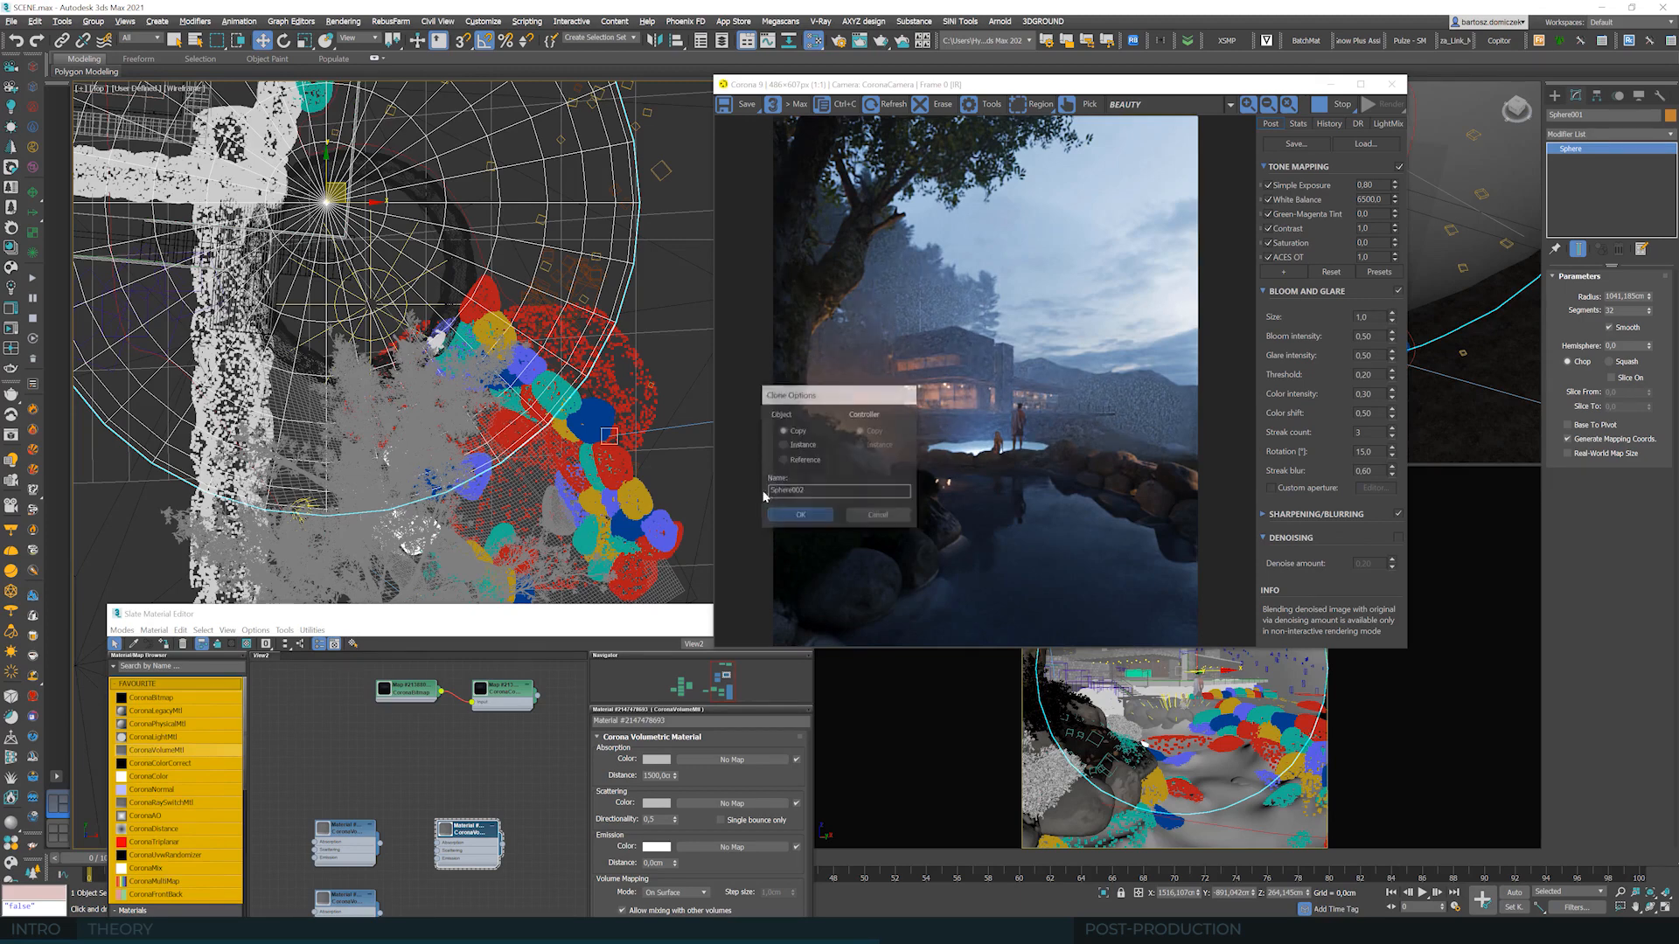
right_click(540, 310)
click(612, 272)
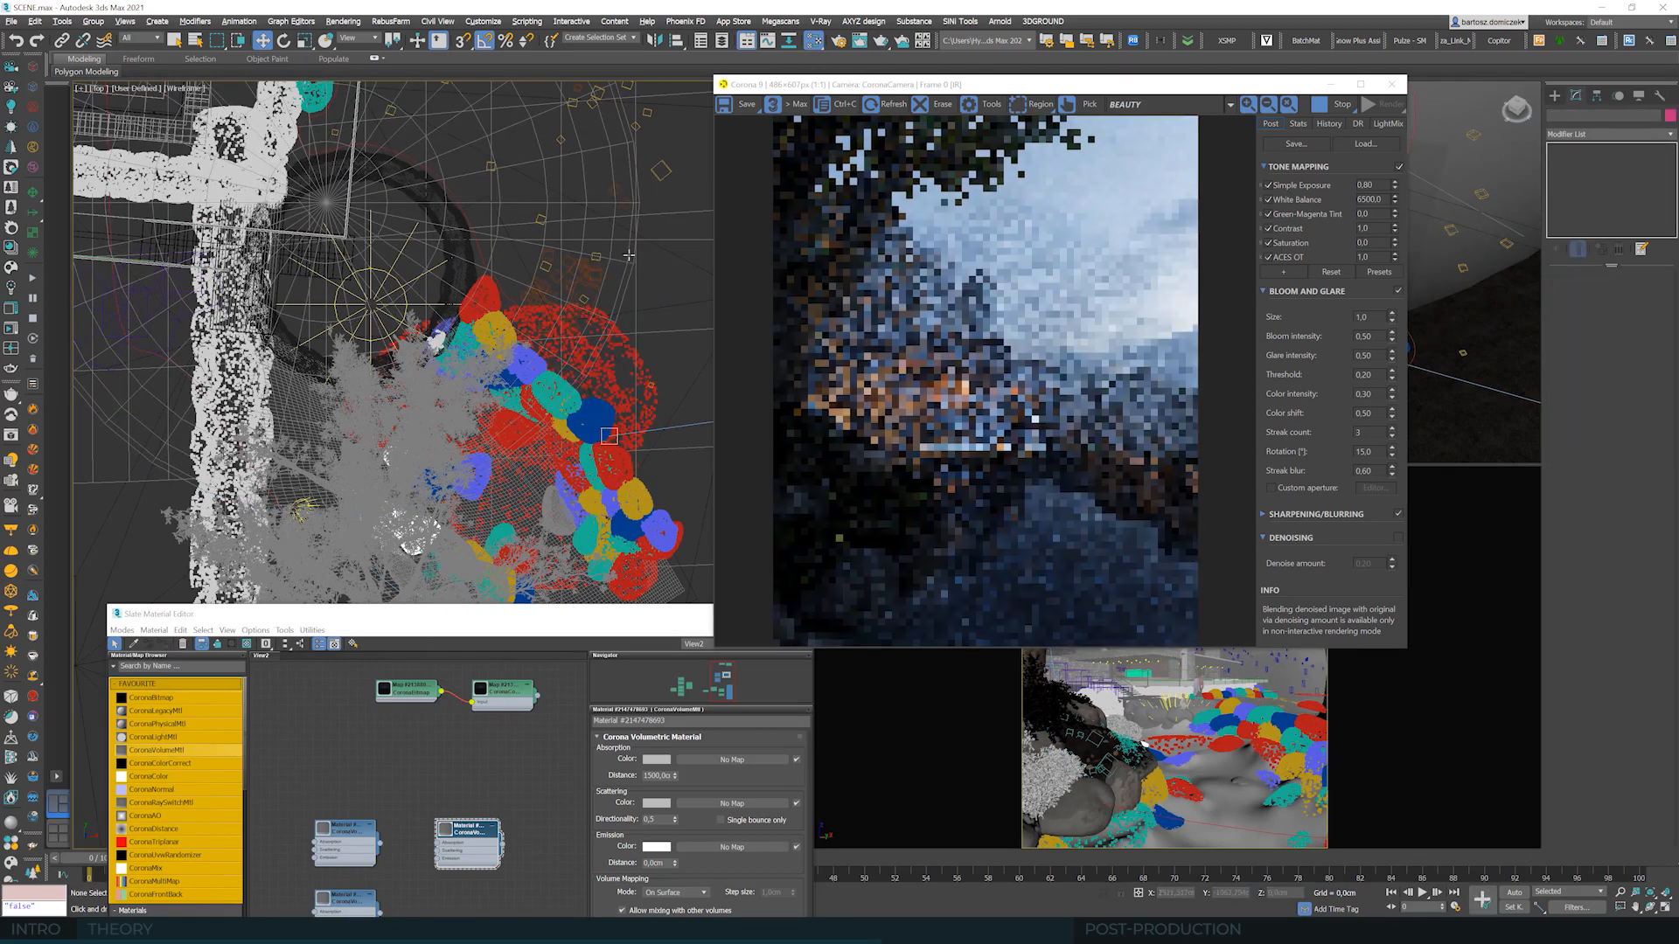
click(629, 261)
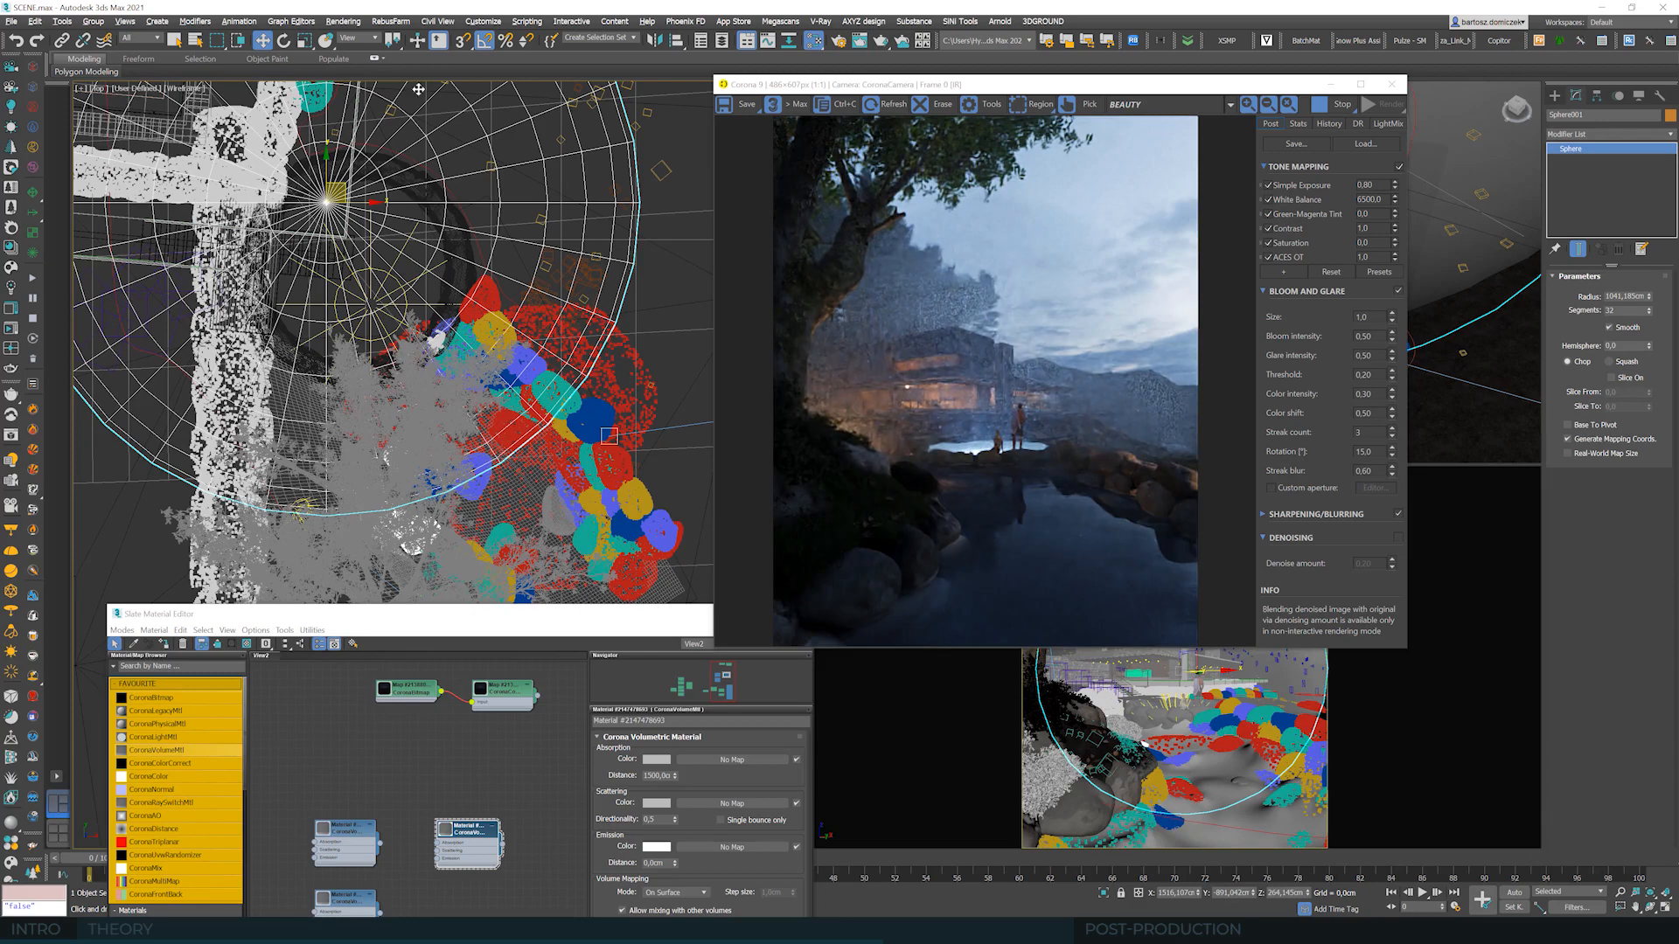
- Scale the original sphere down to about 66% in X and Y in the top view
click(304, 41)
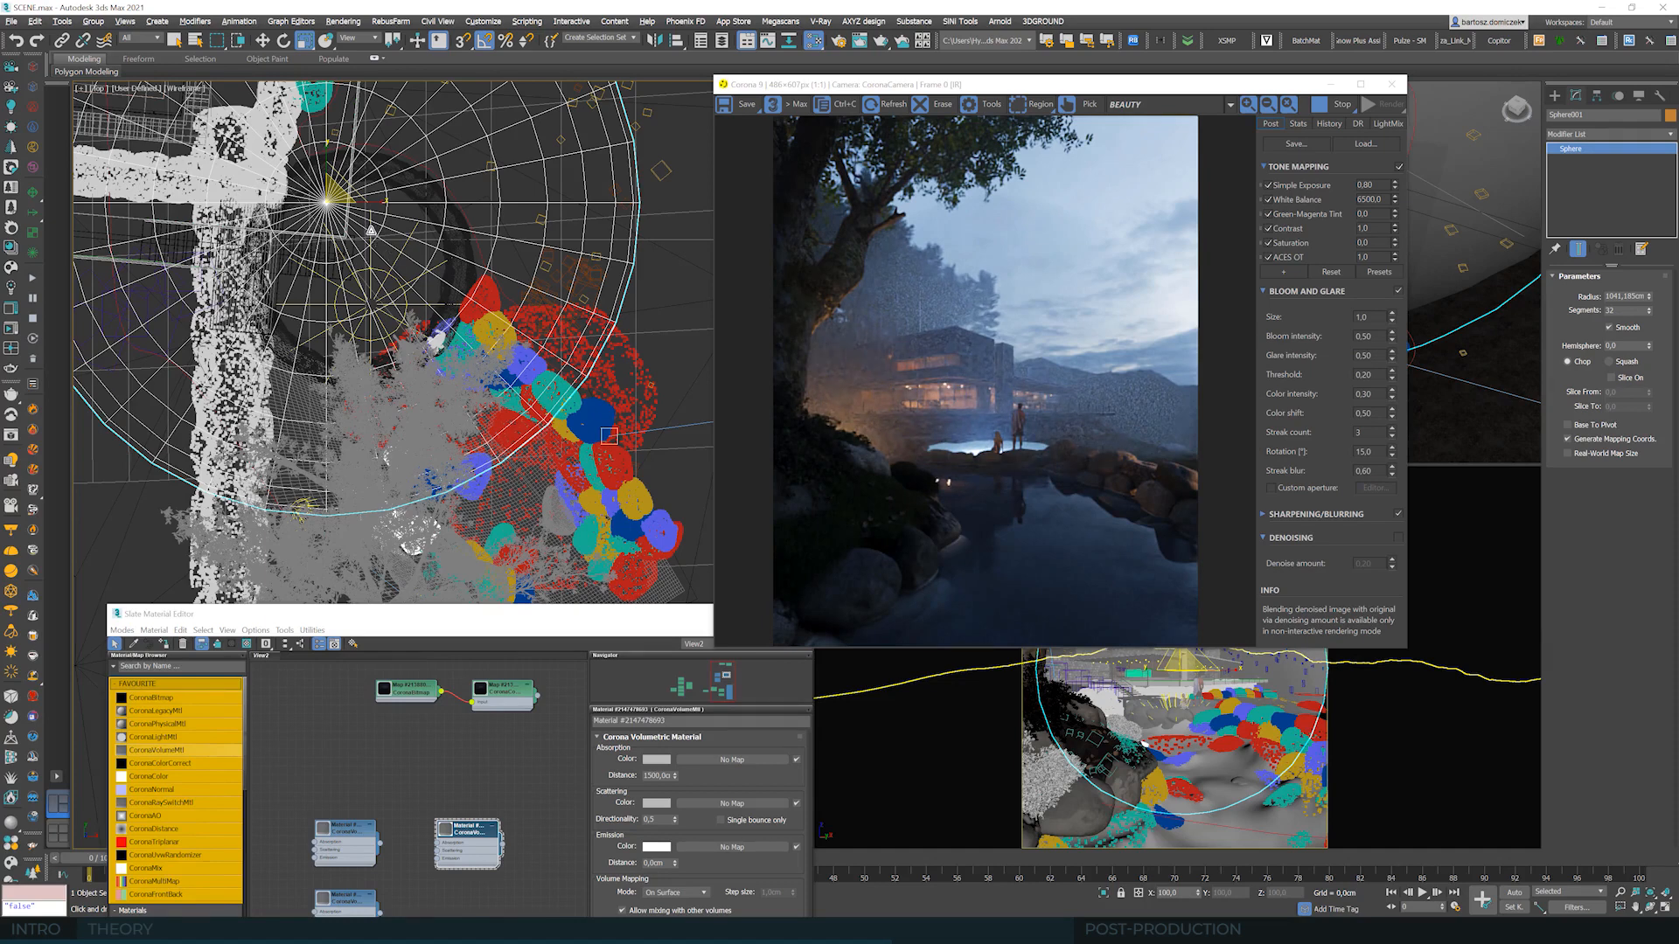
click(519, 324)
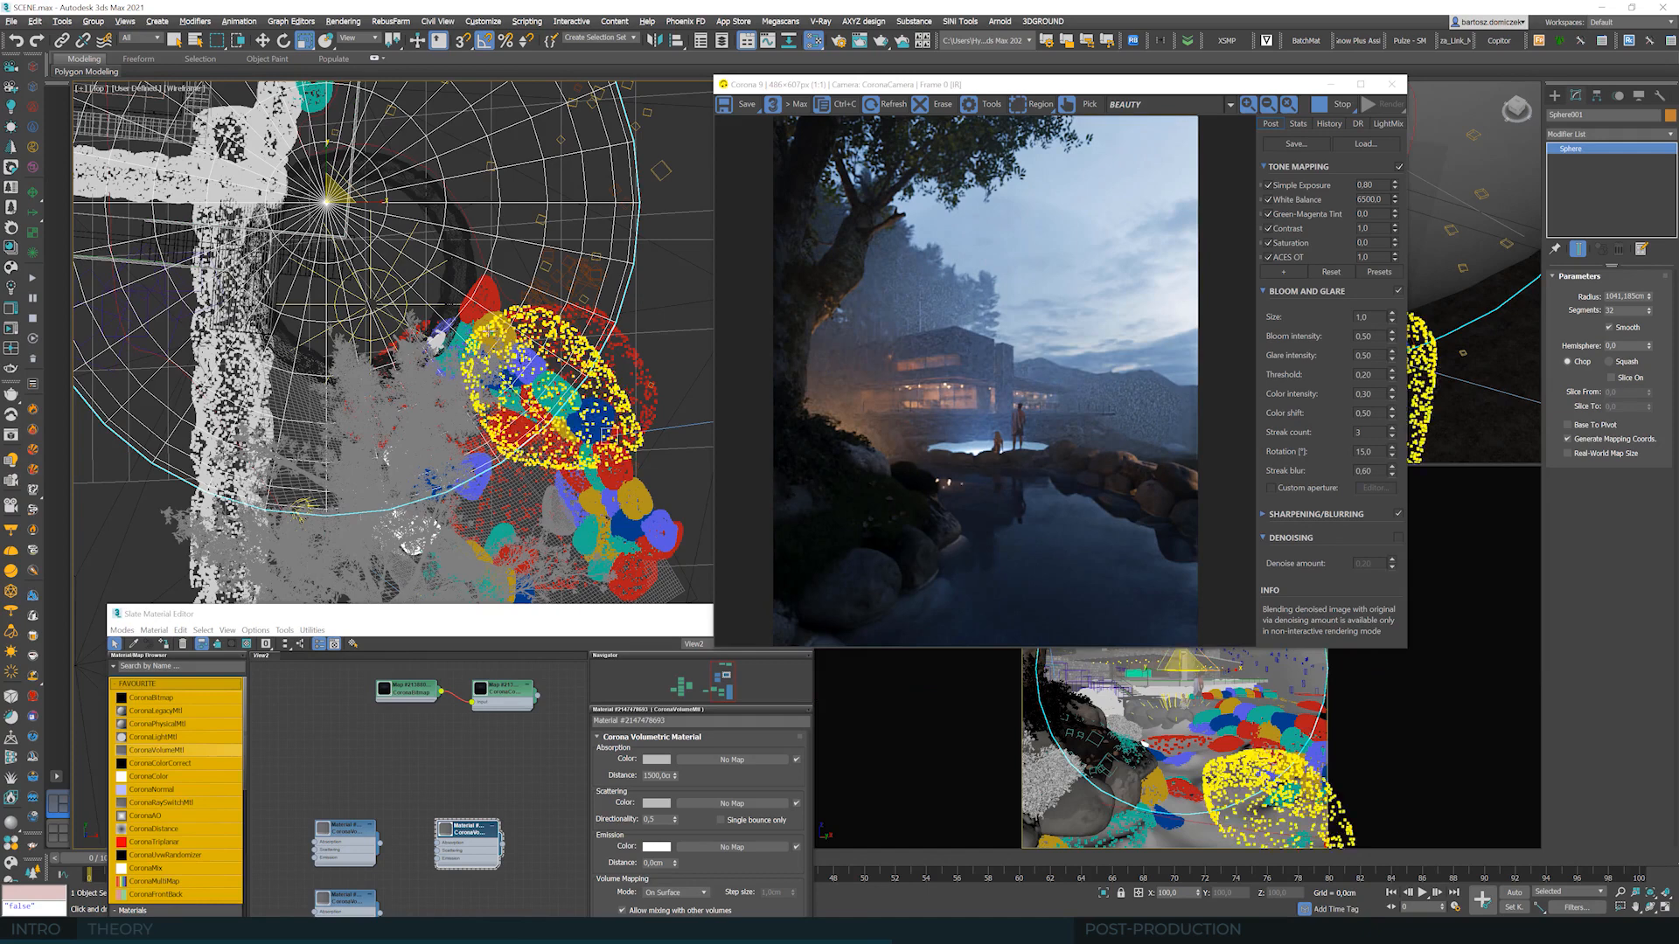
click(365, 183)
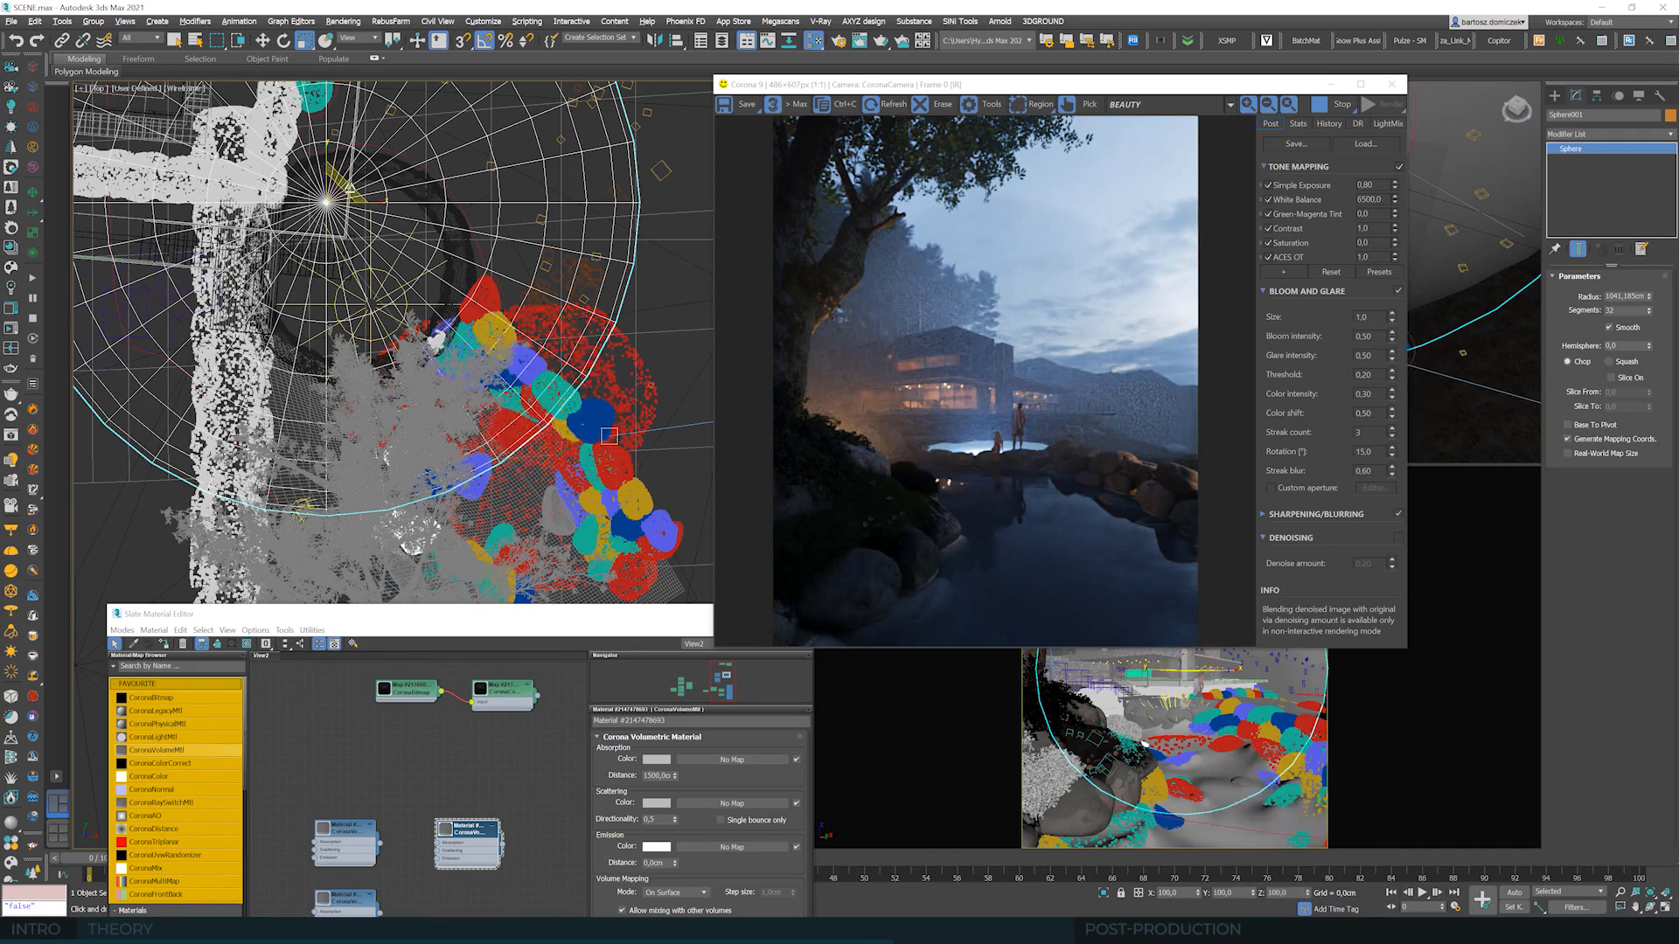
drag(348, 189, 341, 214)
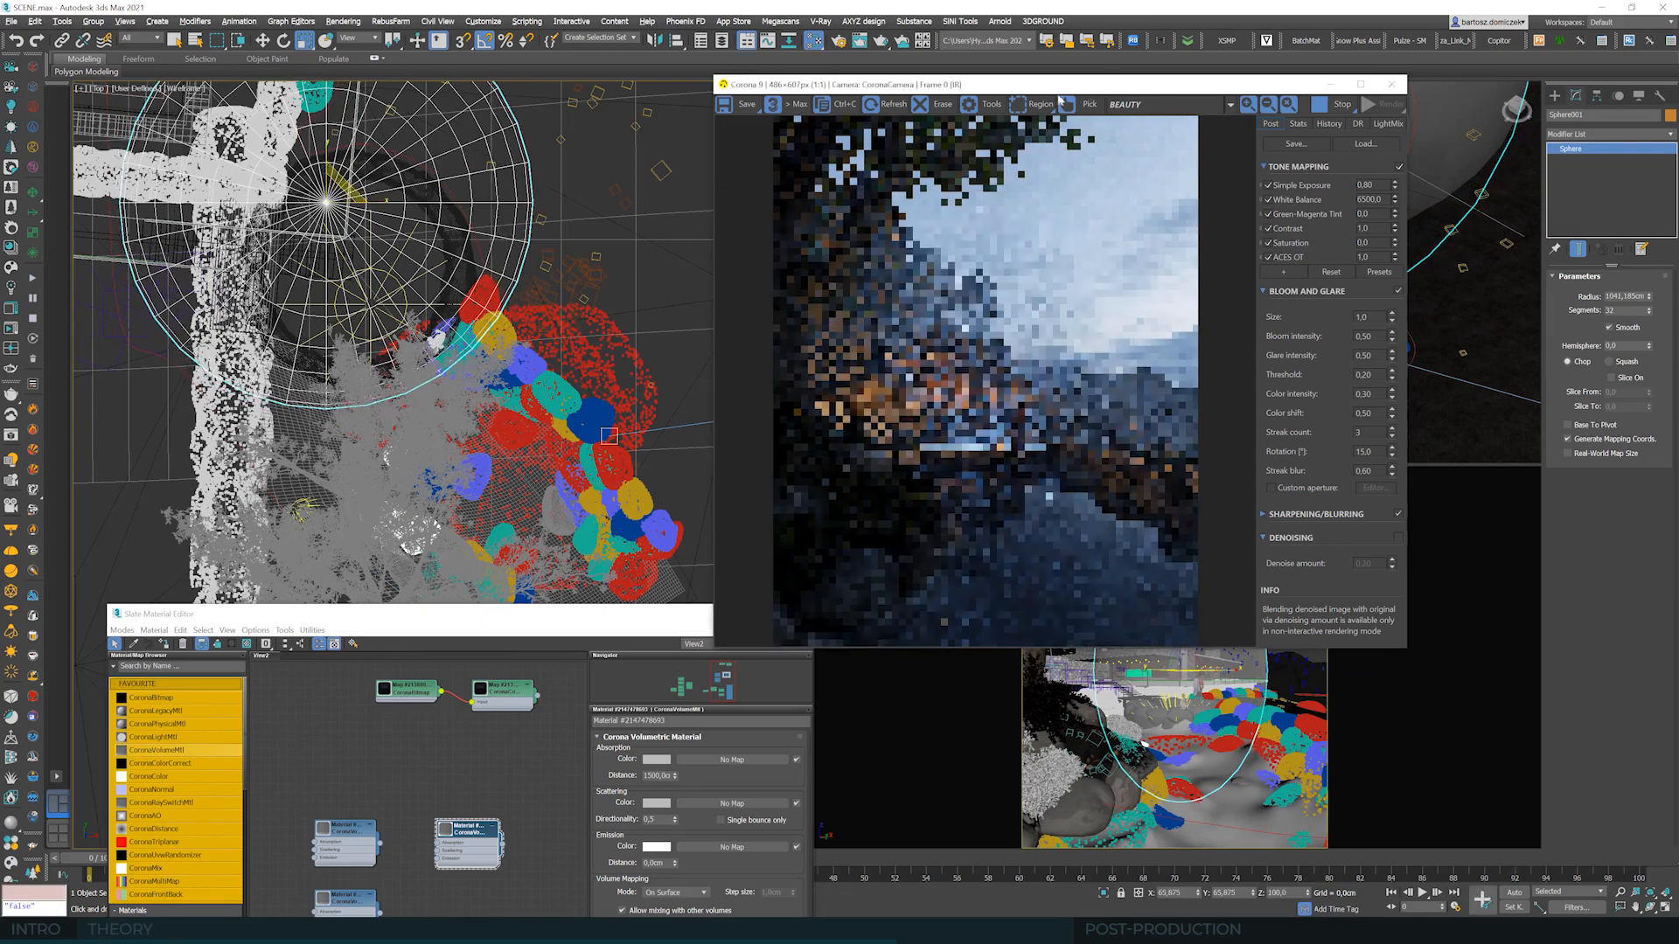
drag(1059, 97, 986, 107)
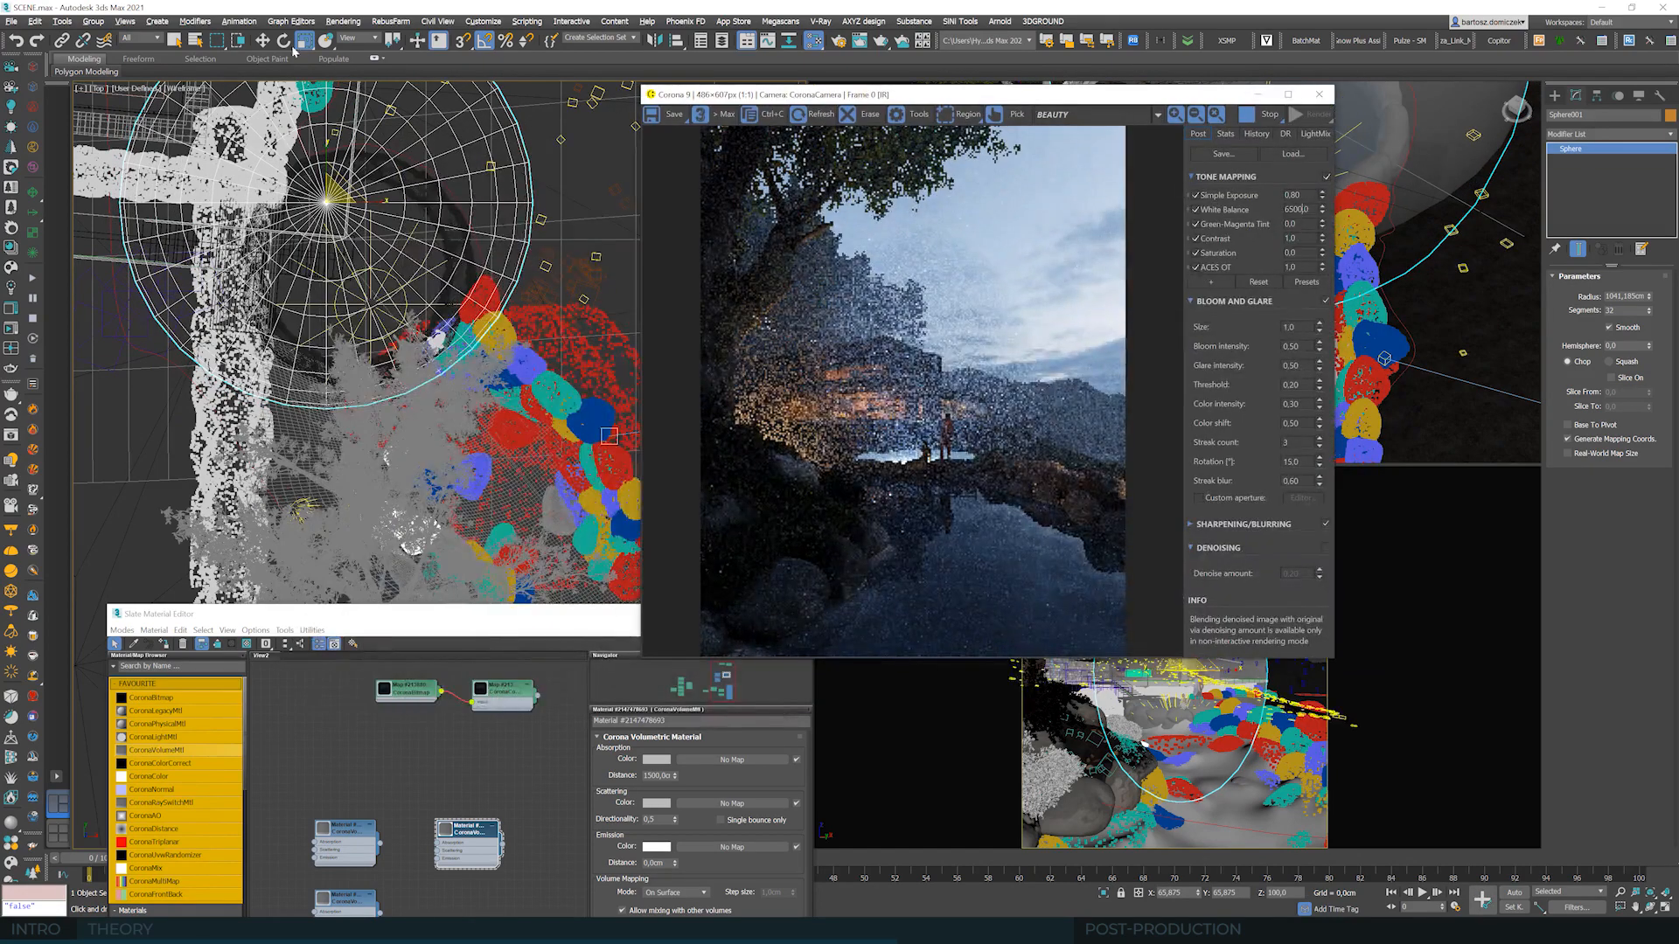
- Center the sphere over the round pool in the top view and scale it down to about 52% in X and Y
click(262, 40)
drag(347, 202, 383, 269)
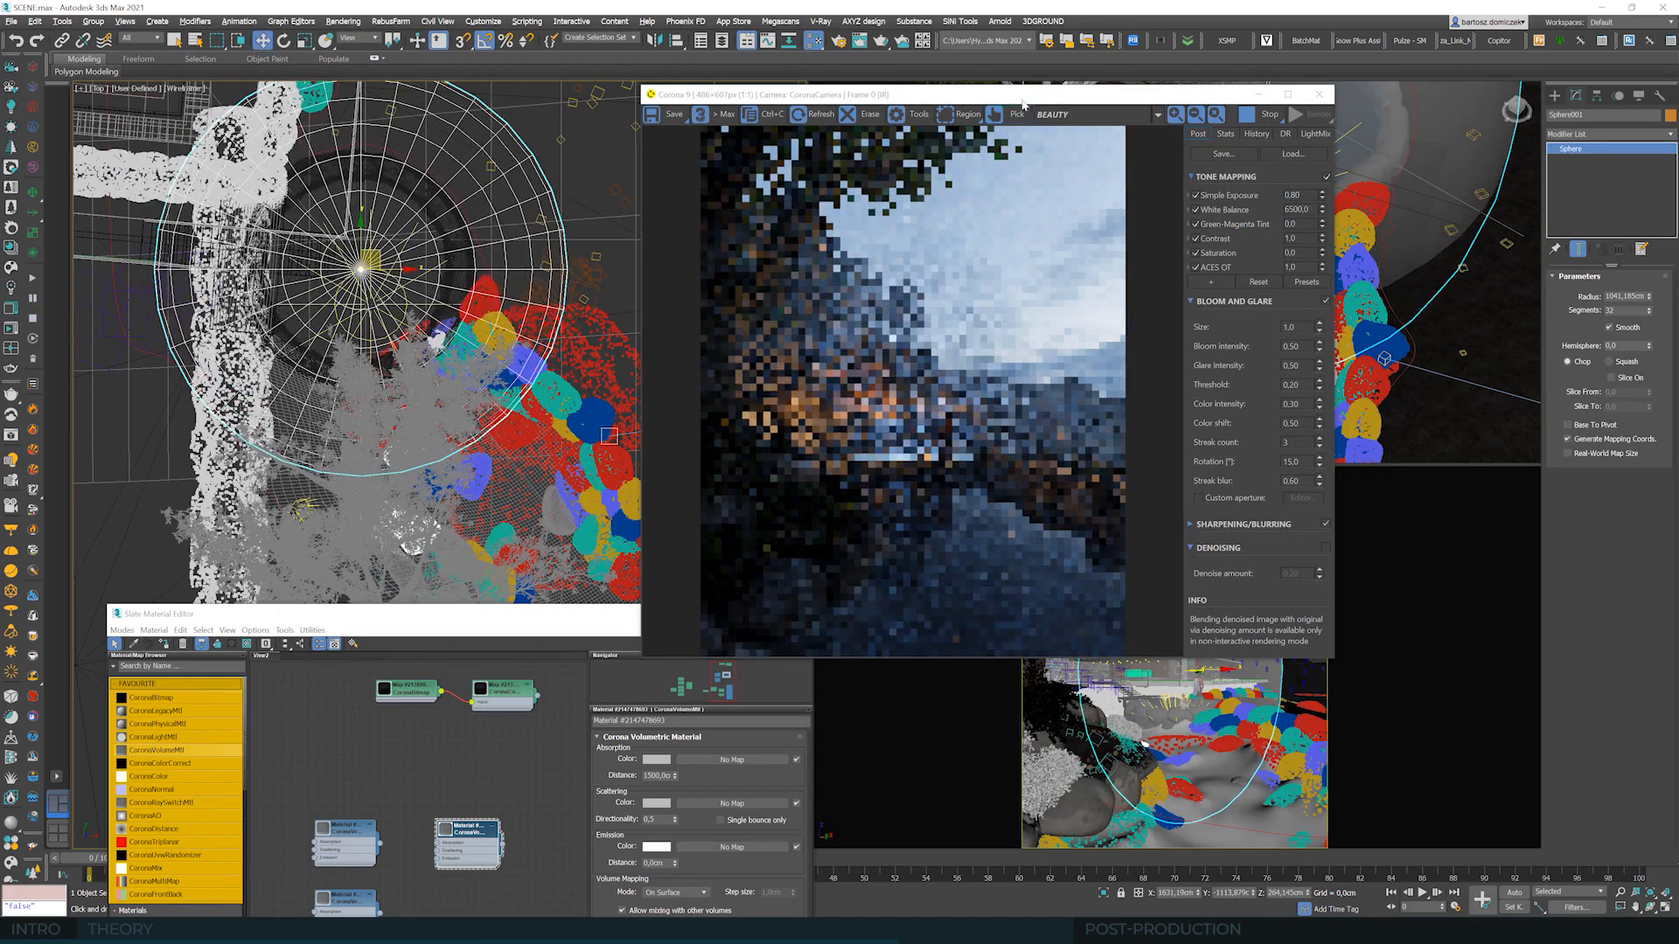
drag(1023, 103, 918, 100)
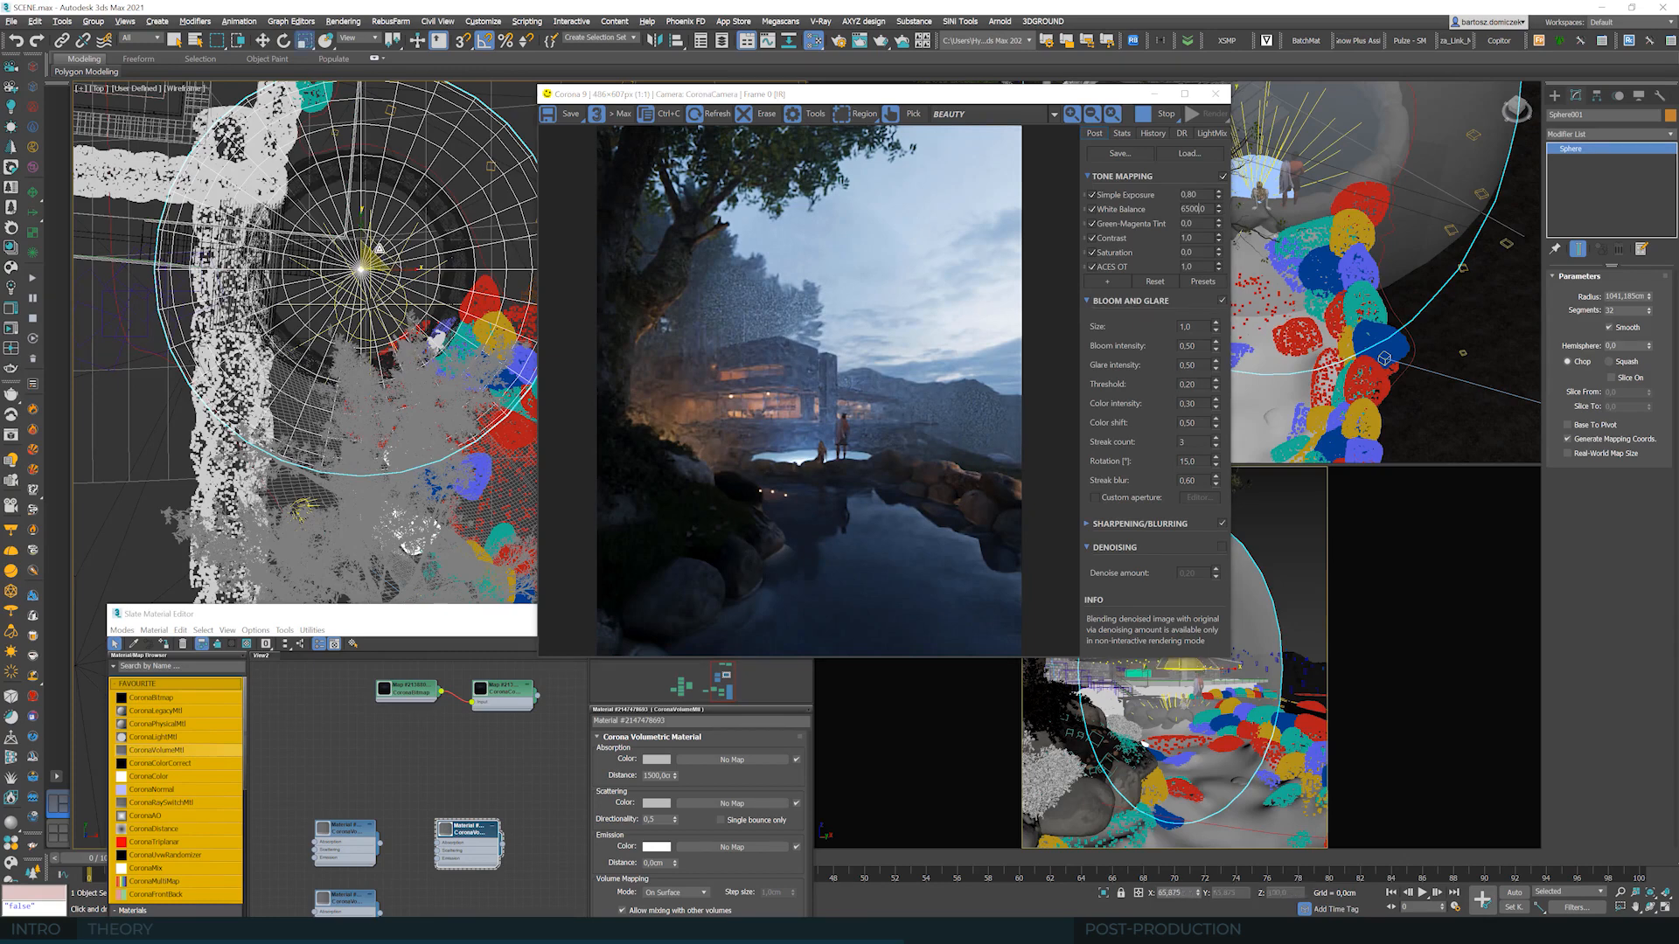
key(r)
drag(371, 248, 375, 251)
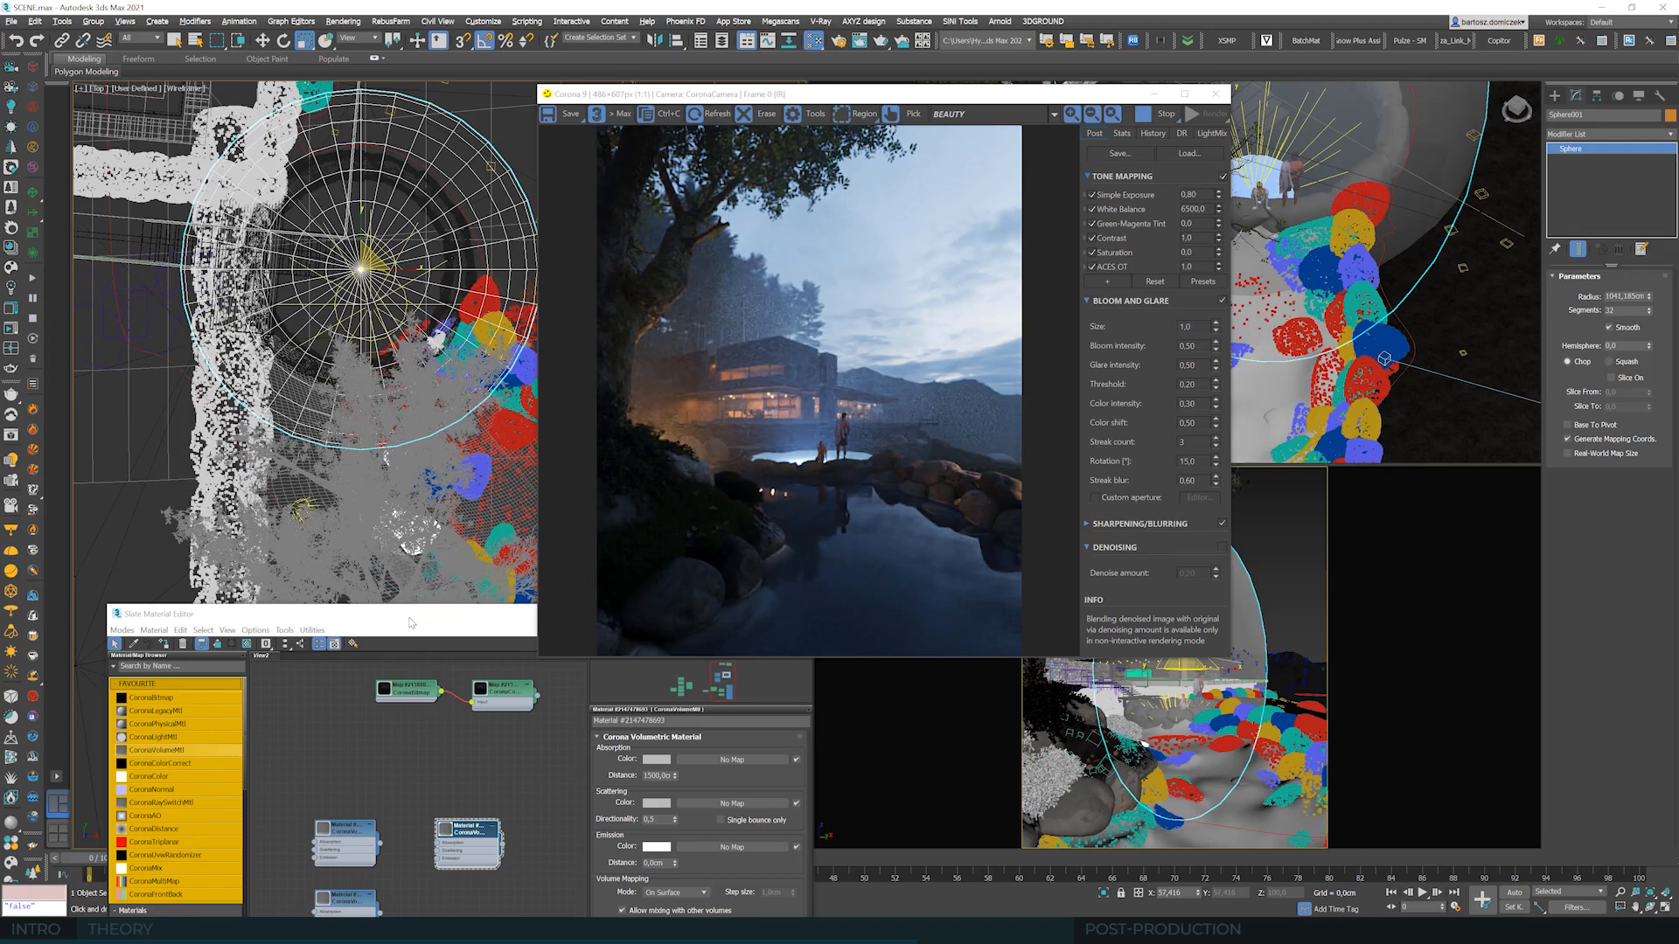
- Duplicate the sphere's Corona volumetric material in the Slate Material Editor and open the copy's parameters
drag(411, 620, 454, 280)
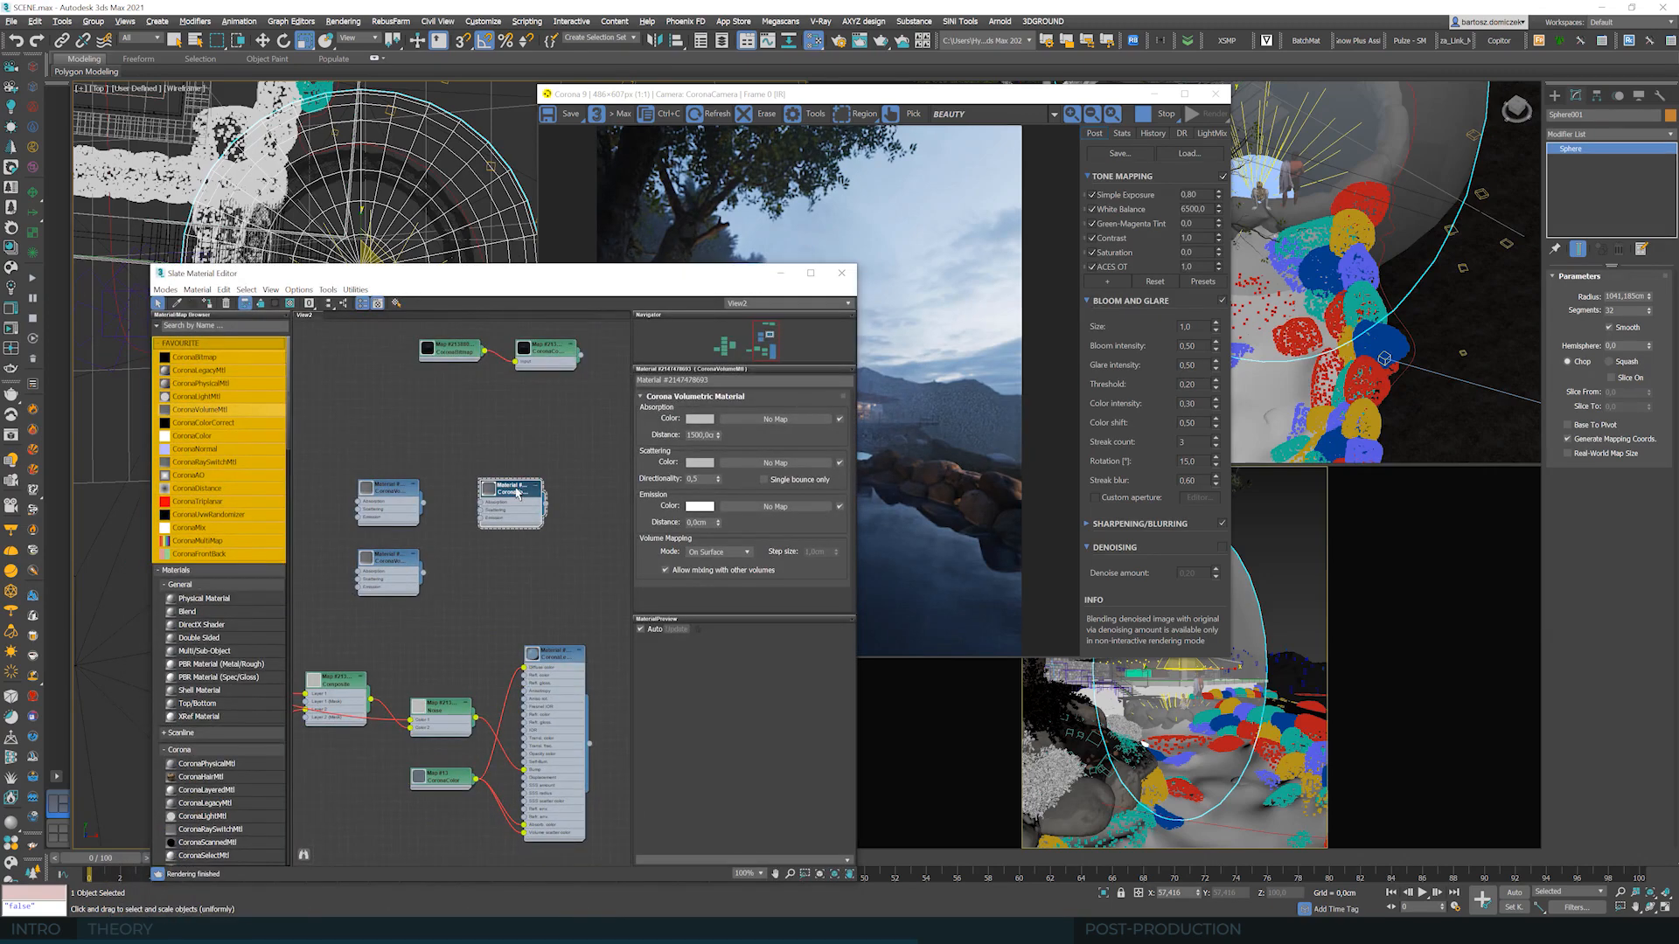
shift+drag(517, 492, 514, 574)
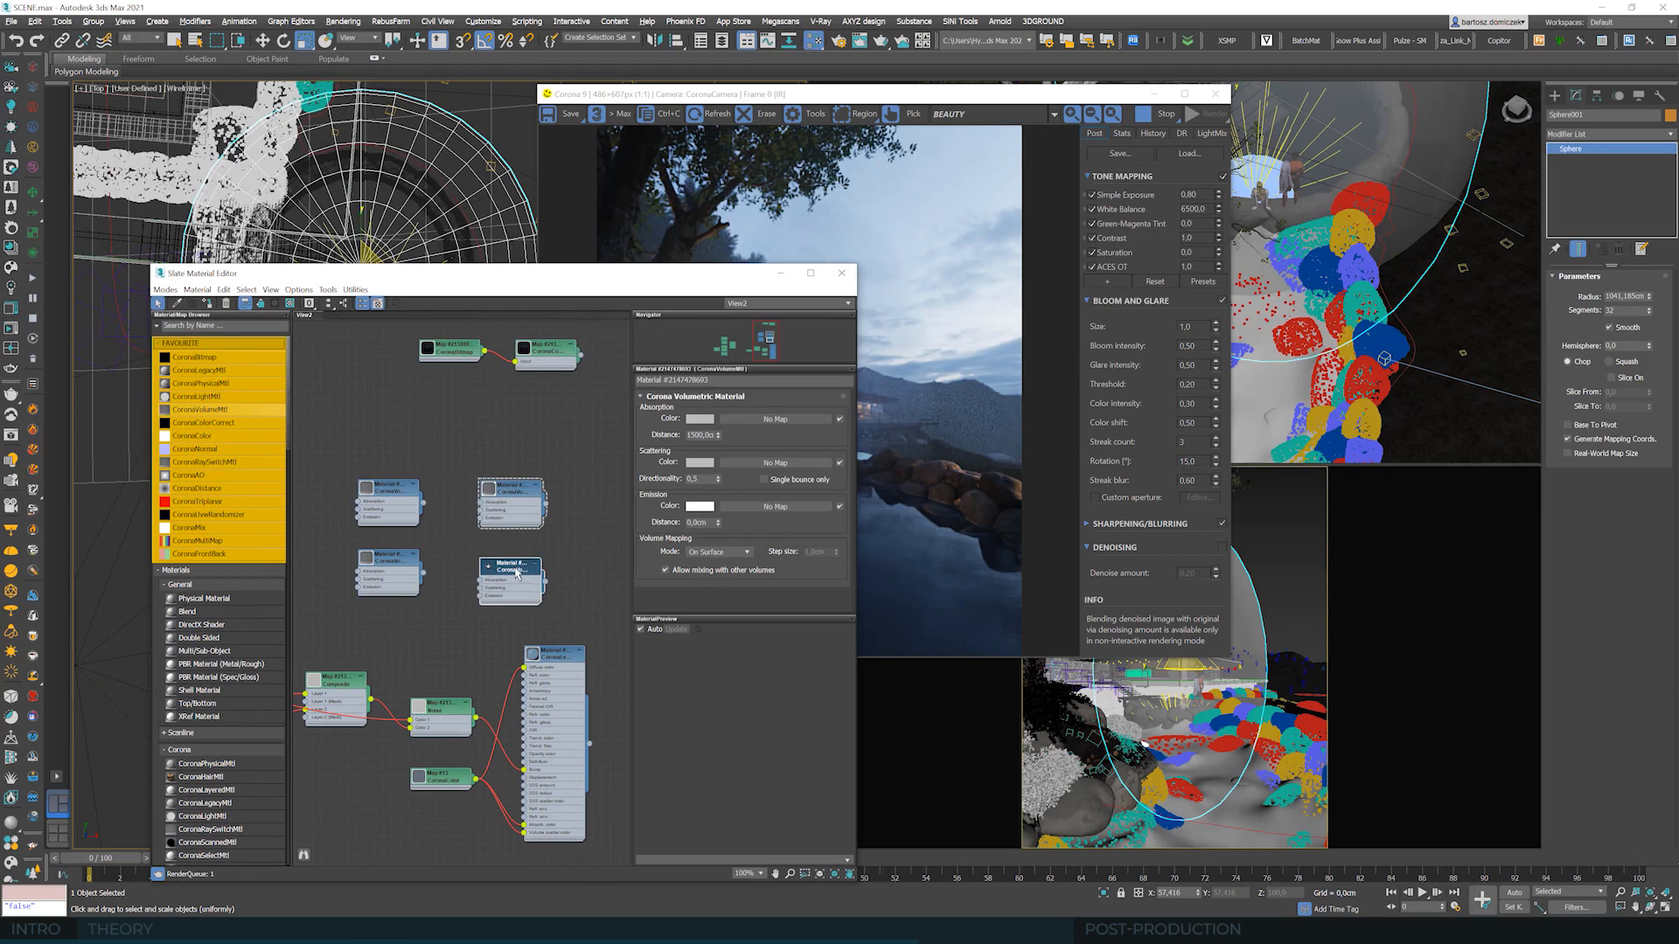
double_click(513, 564)
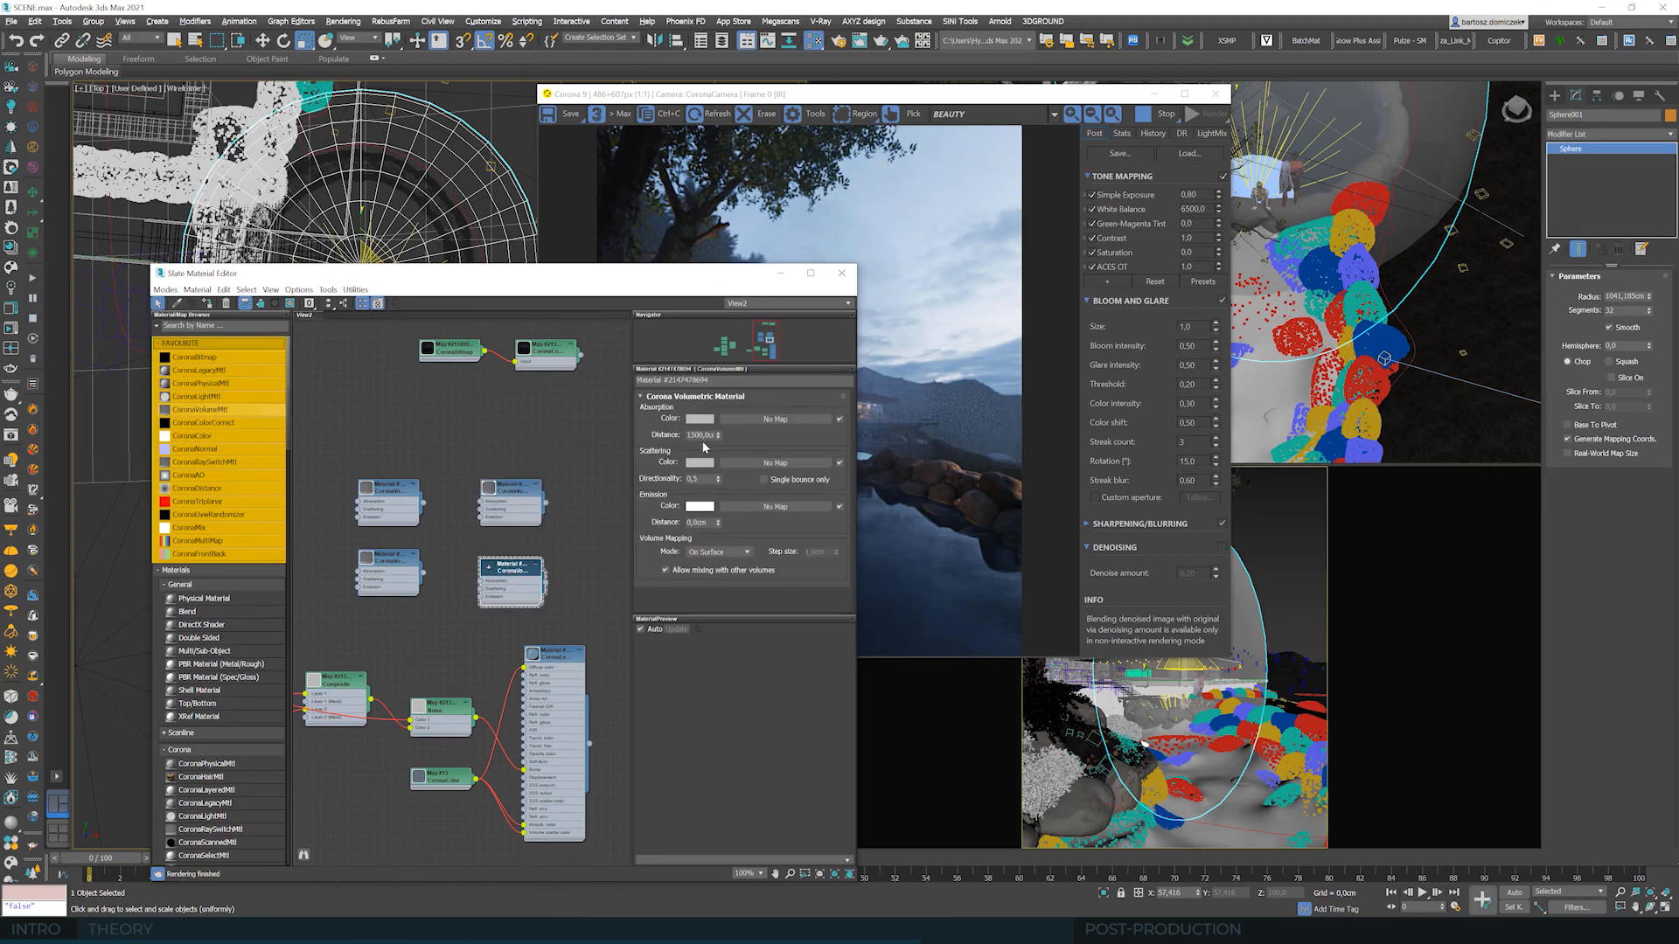
- Set the copied material's absorption distance to 150 cm and assign it to the selected sphere
double_click(703, 435)
right_click(704, 482)
double_click(703, 478)
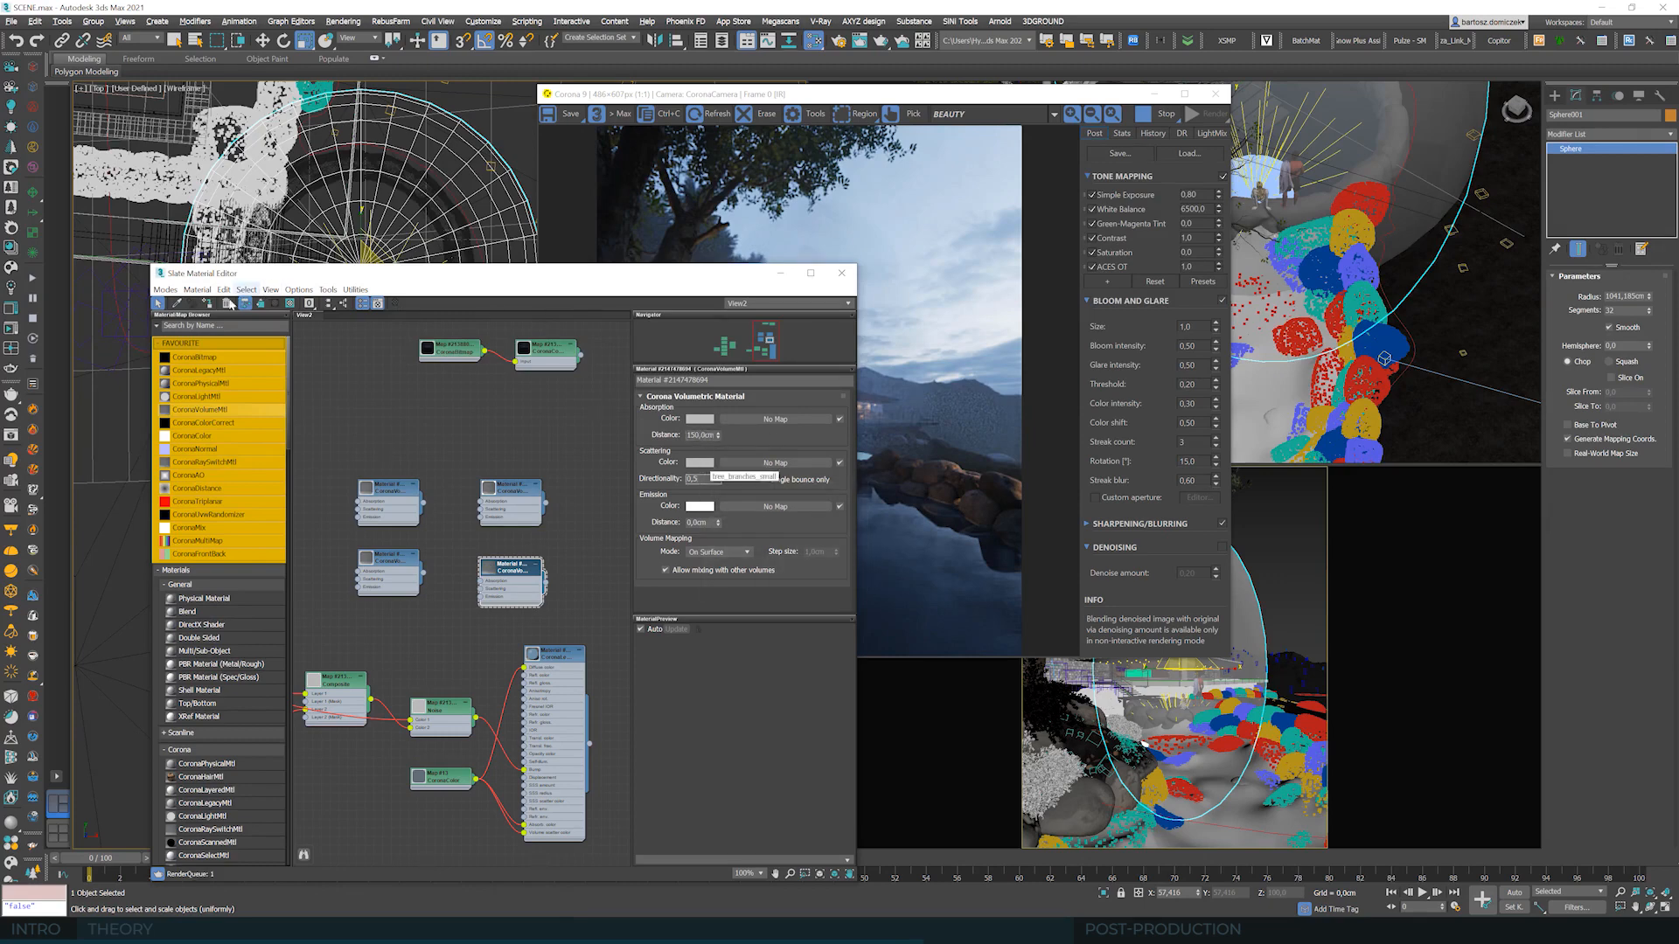
drag(638, 276, 542, 499)
drag(1090, 102, 1375, 110)
drag(568, 495, 609, 207)
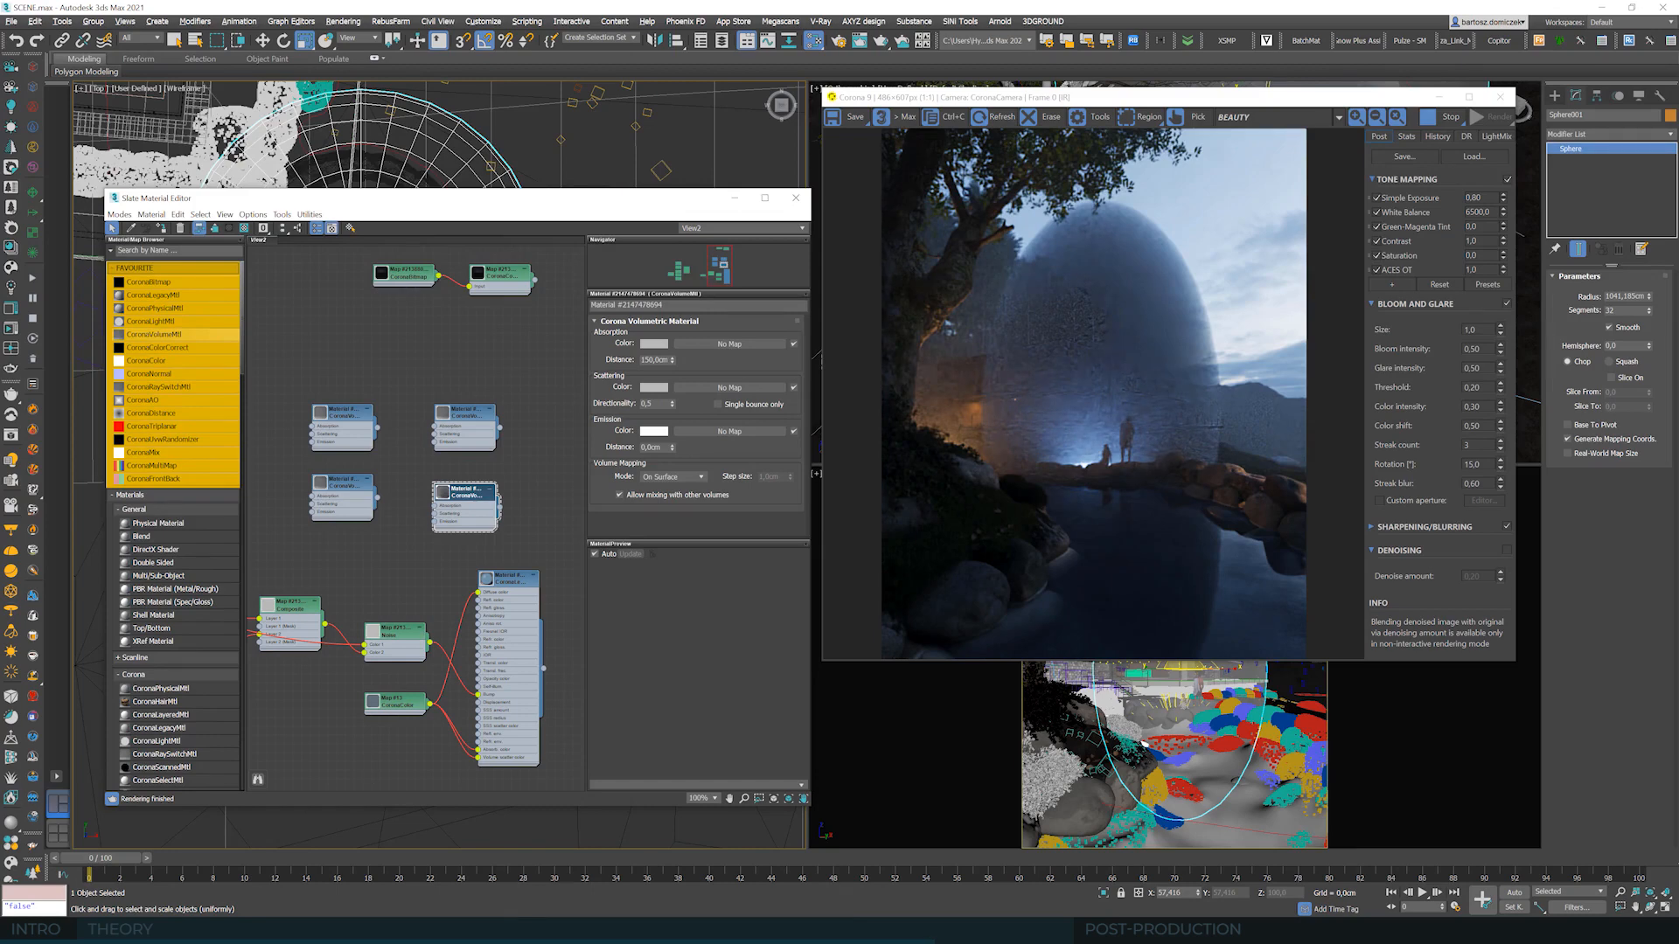
- Scale the fog sphere down further to about 47% in X and Y
drag(500, 204, 536, 395)
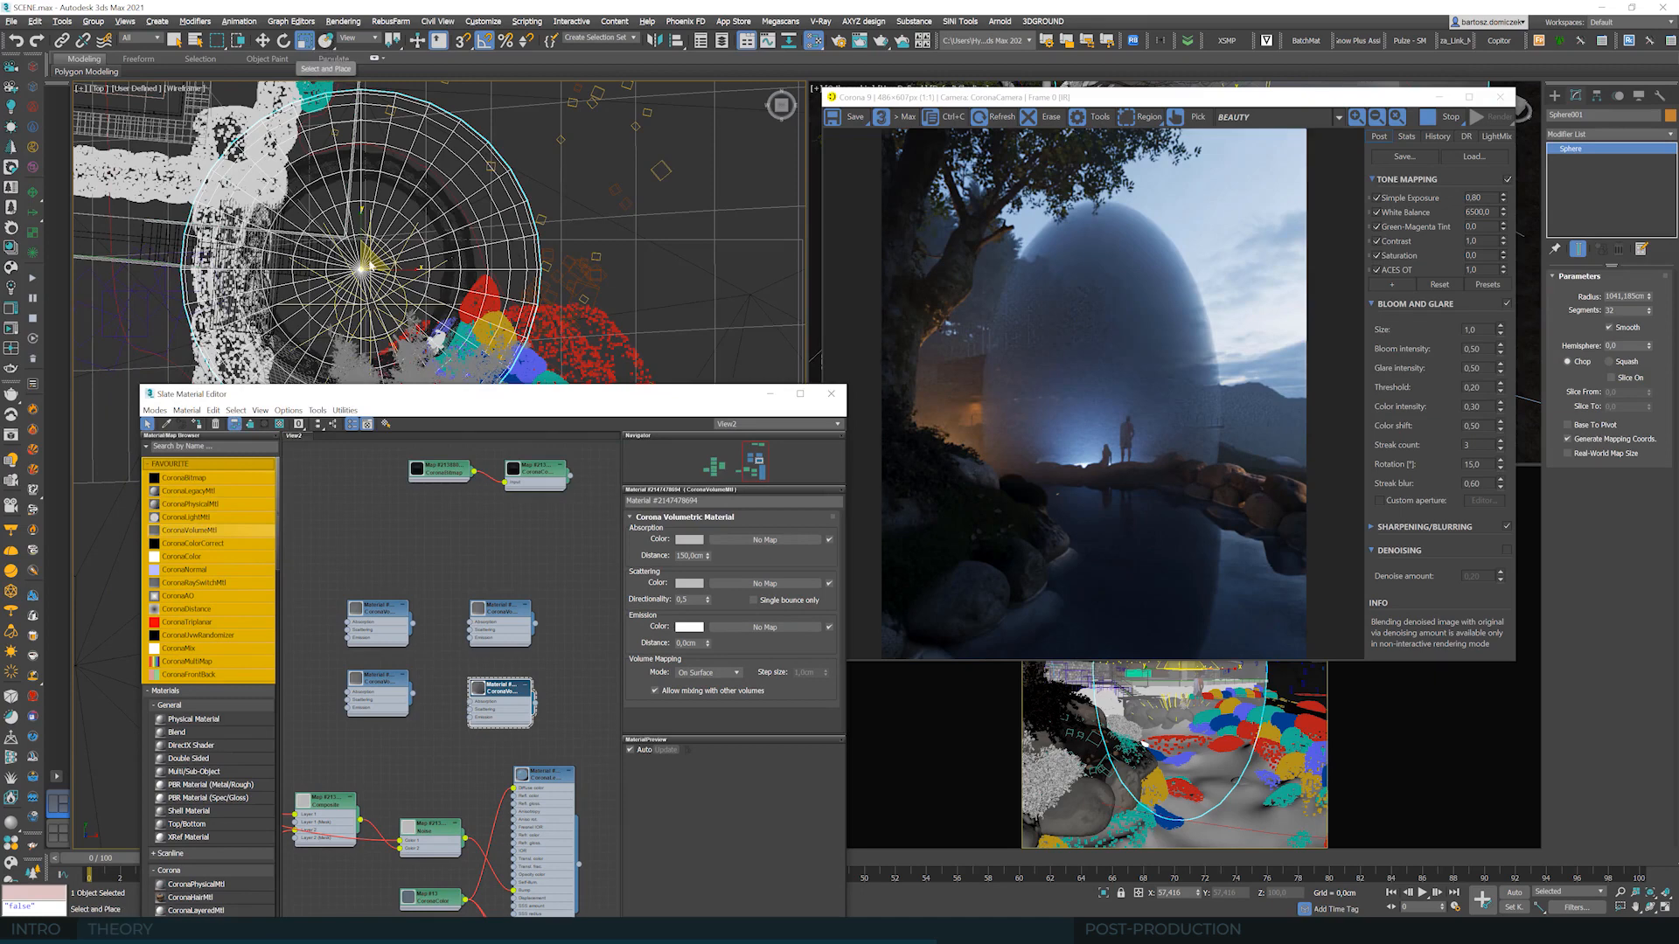
drag(368, 262, 361, 267)
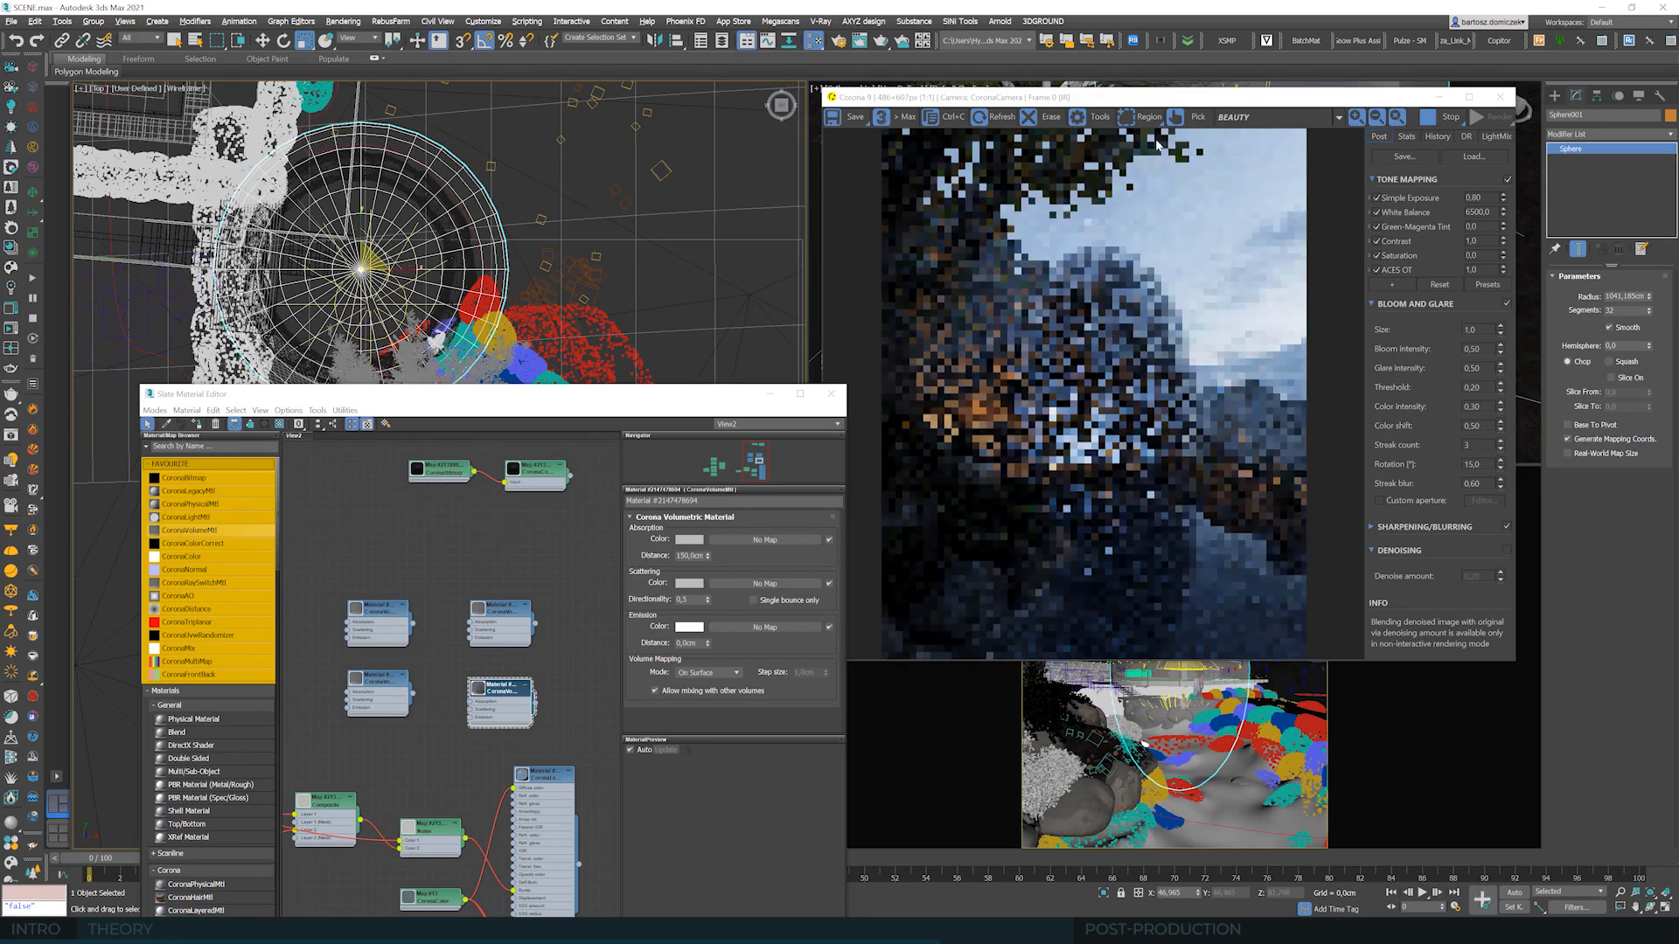
drag(1138, 107, 1130, 92)
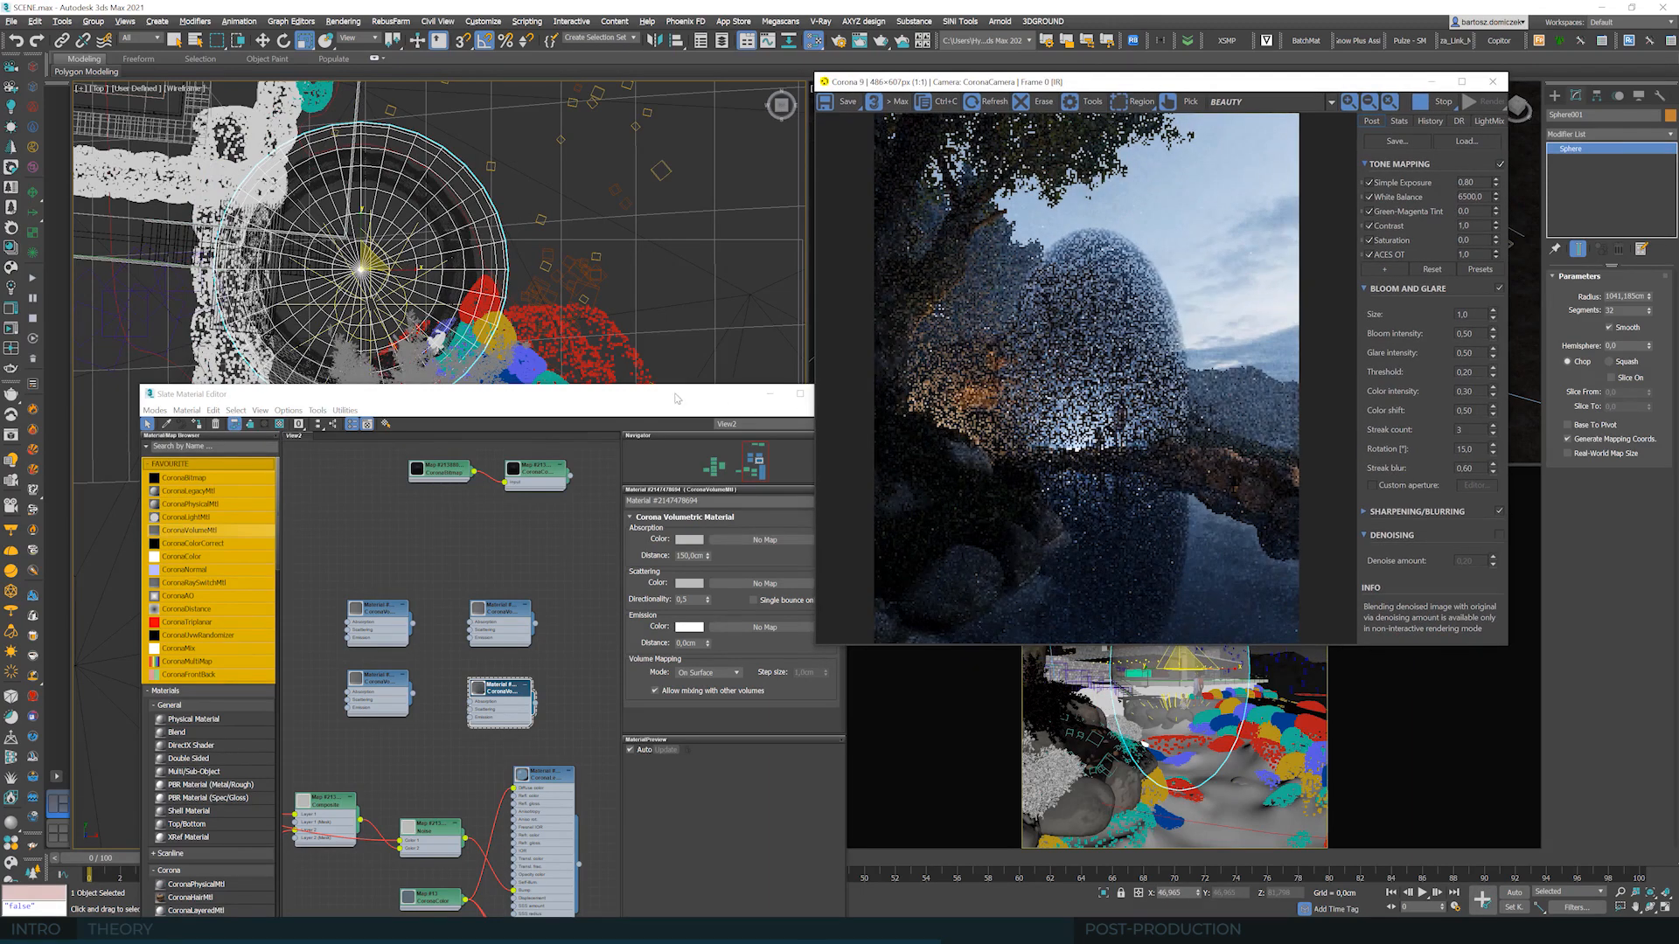
drag(631, 390, 585, 354)
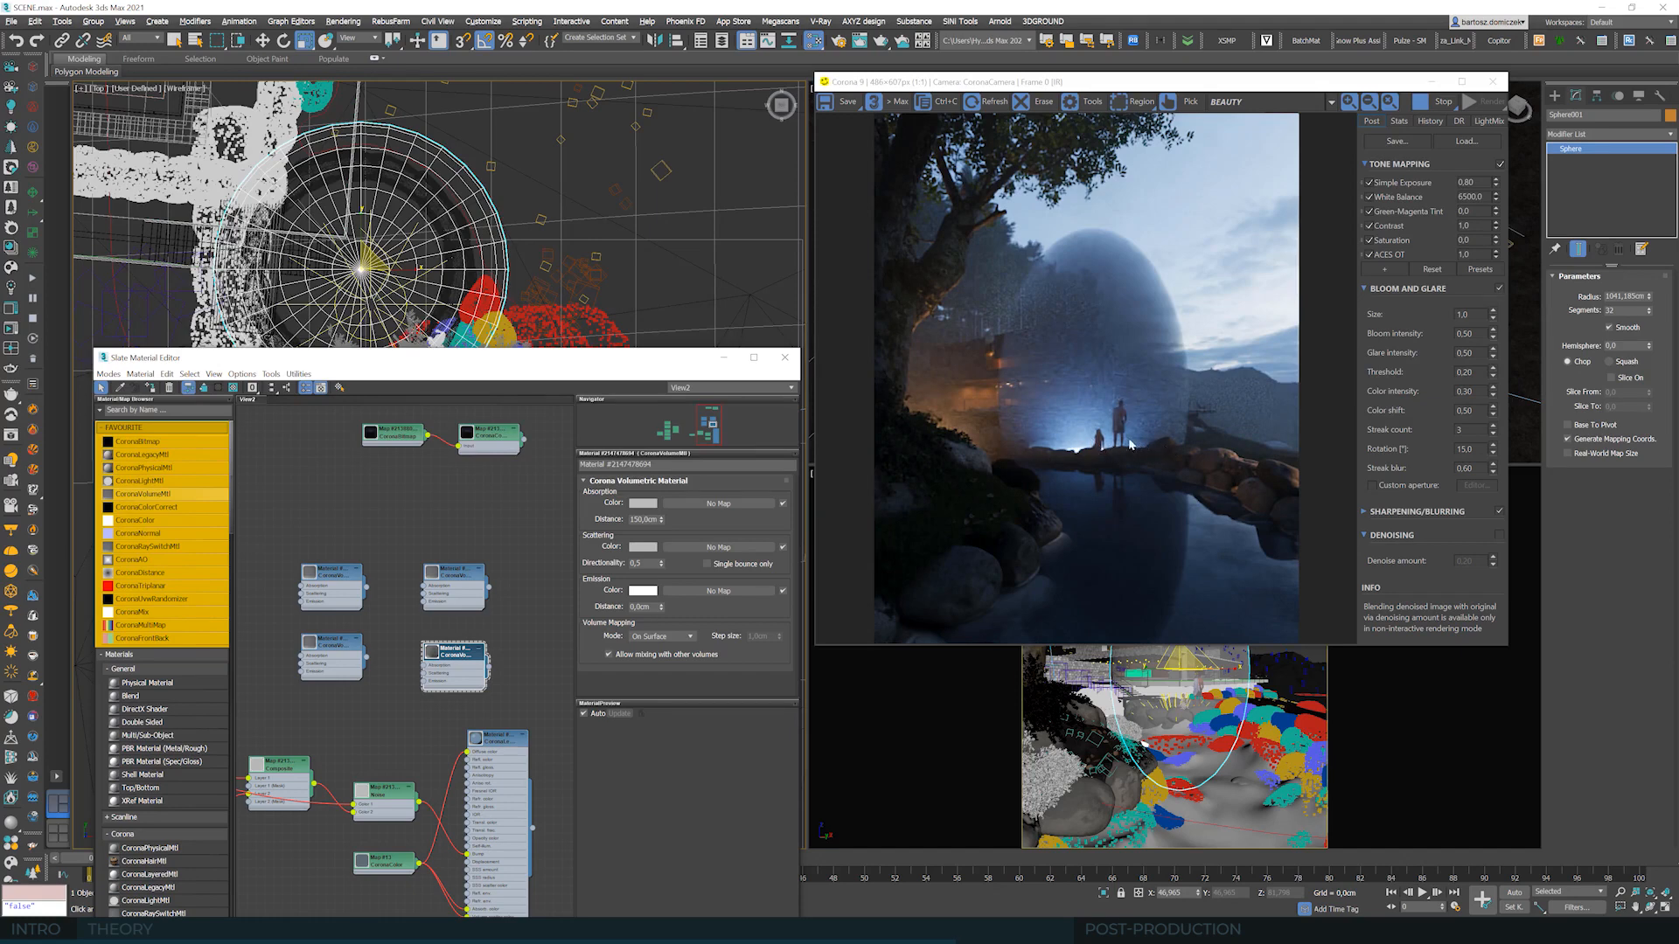
- Try an absorption distance of 200 cm on the sphere's volumetric material and inspect the fog around the figures in the render
click(650, 520)
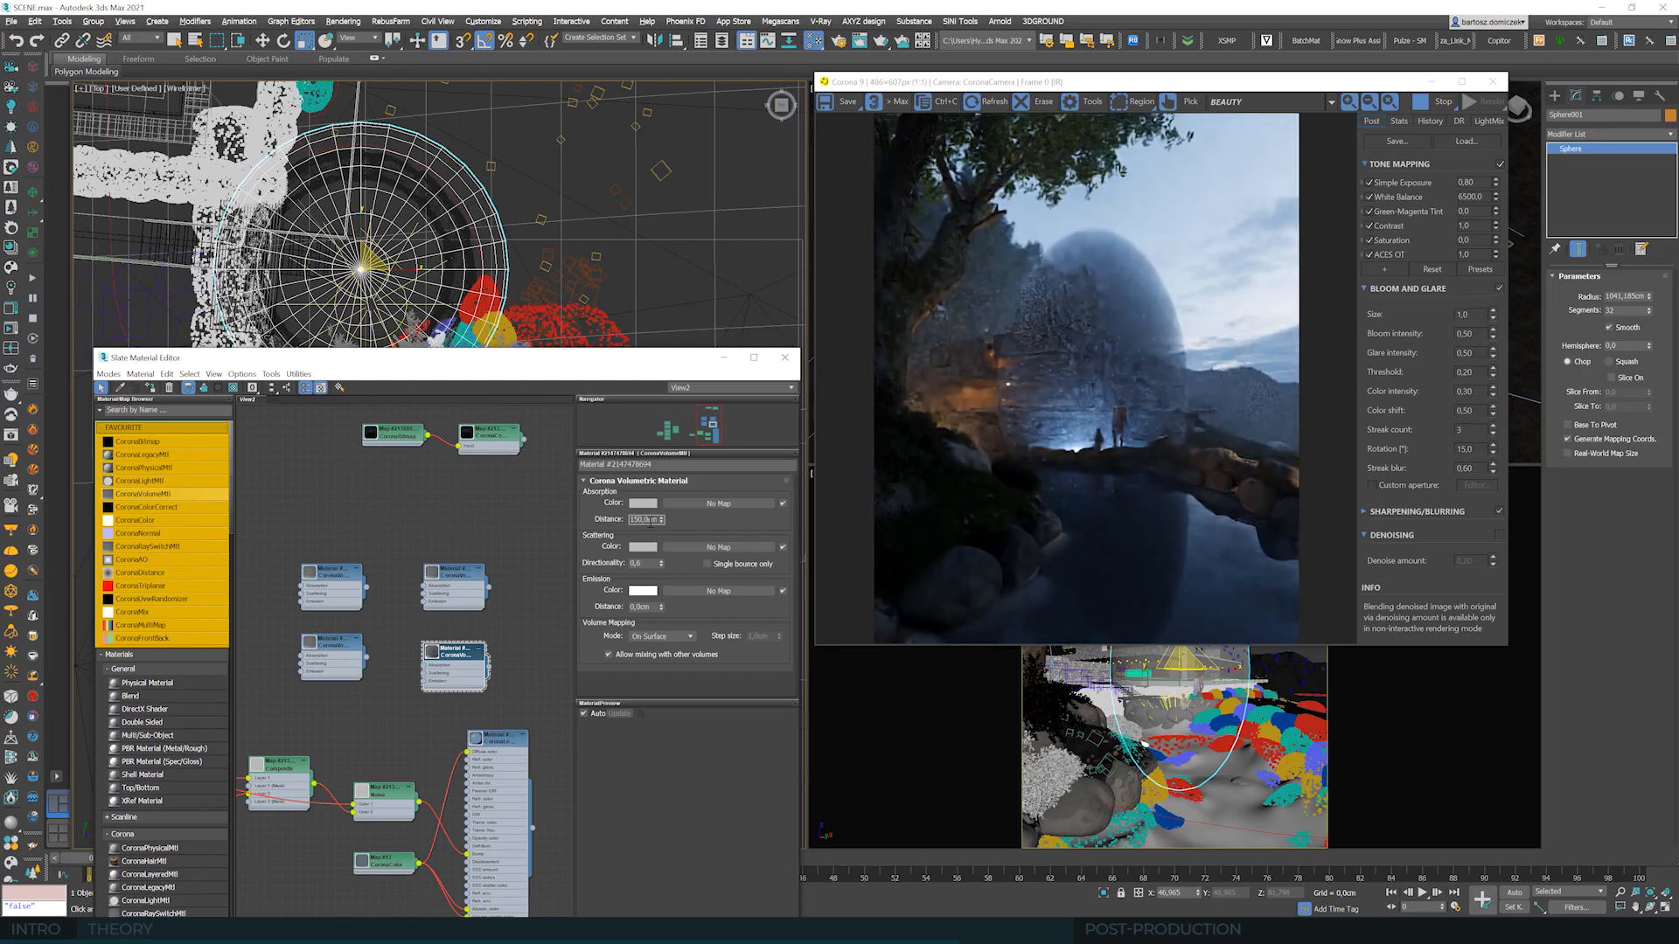
click(643, 564)
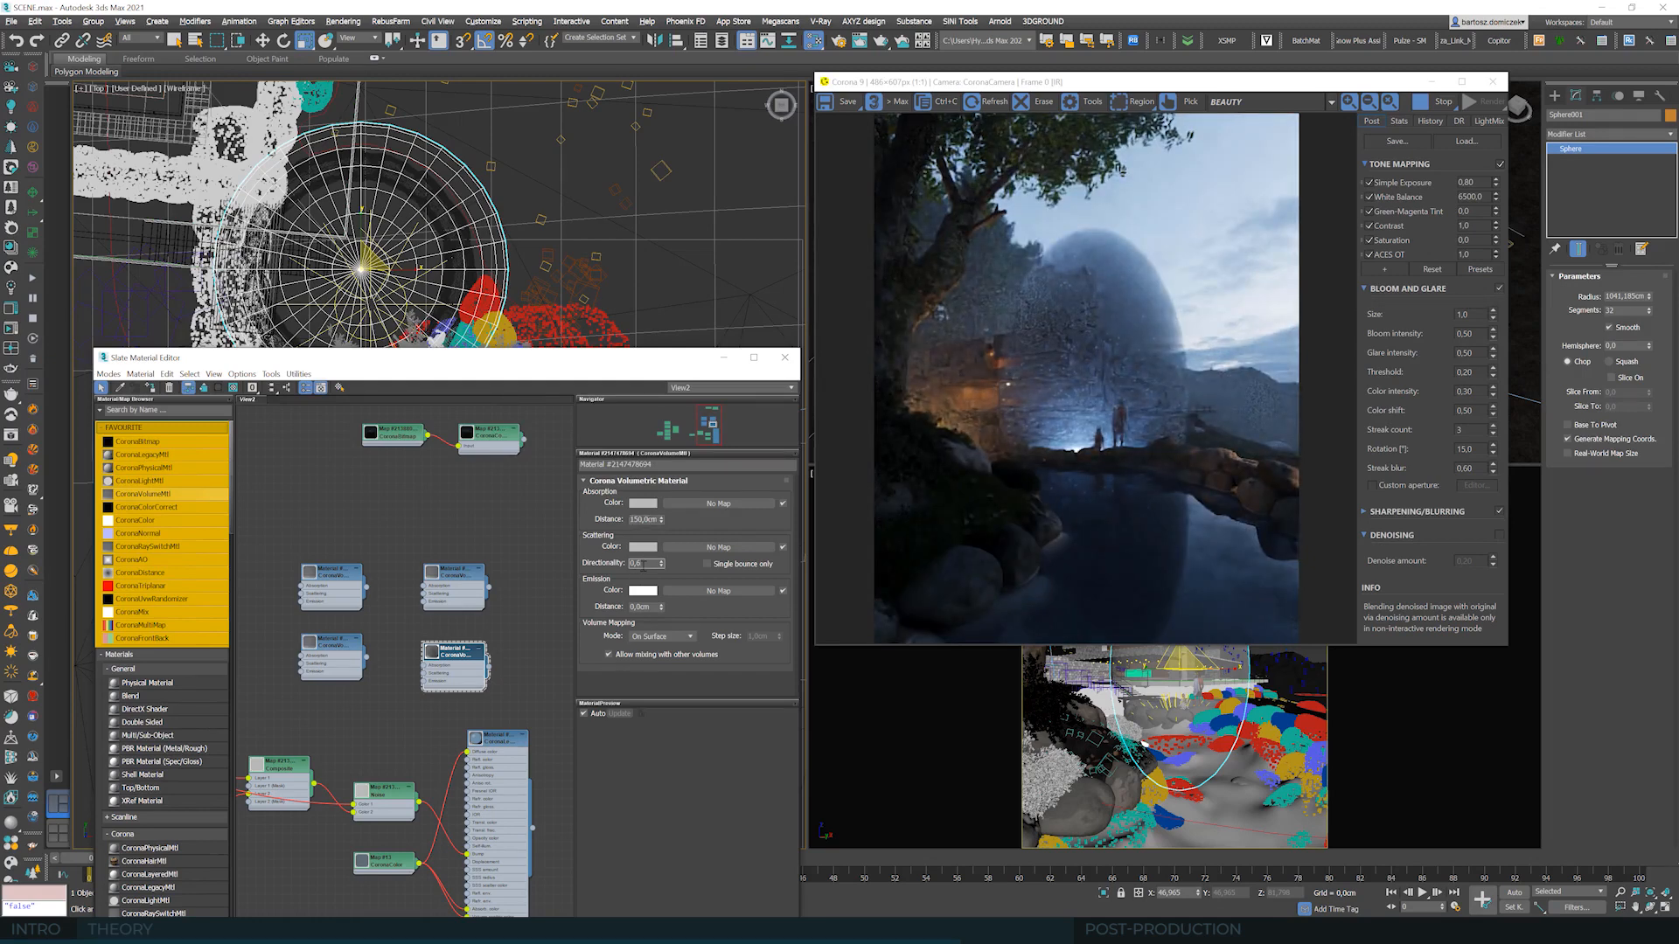
click(643, 520)
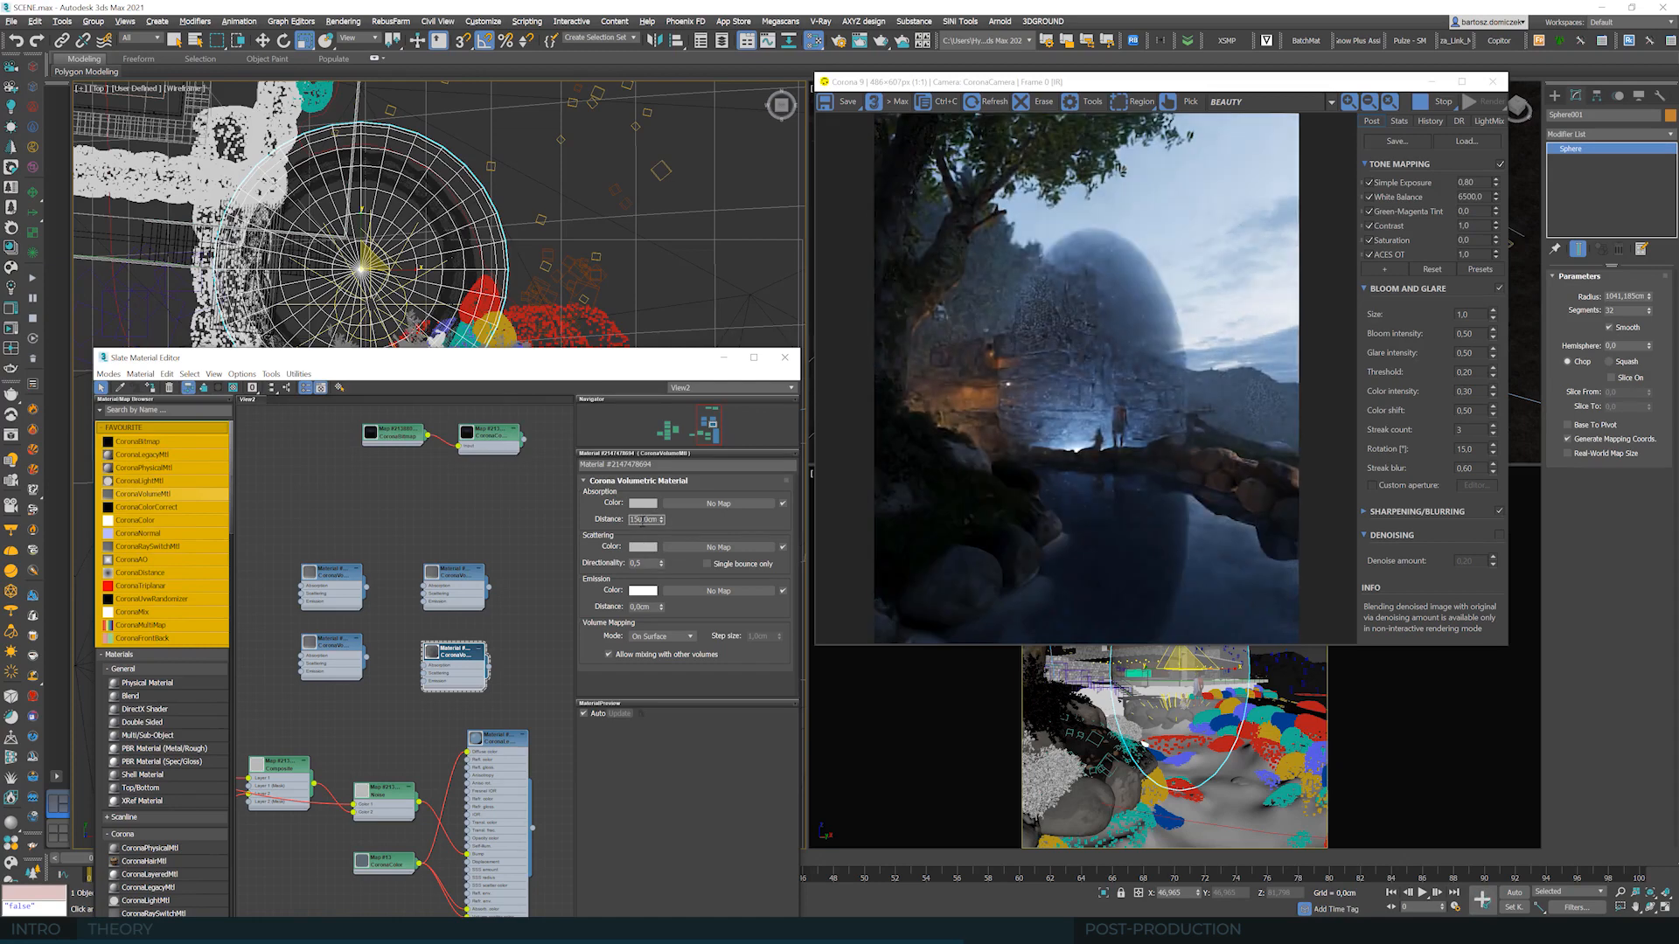
text(200)
key(Return)
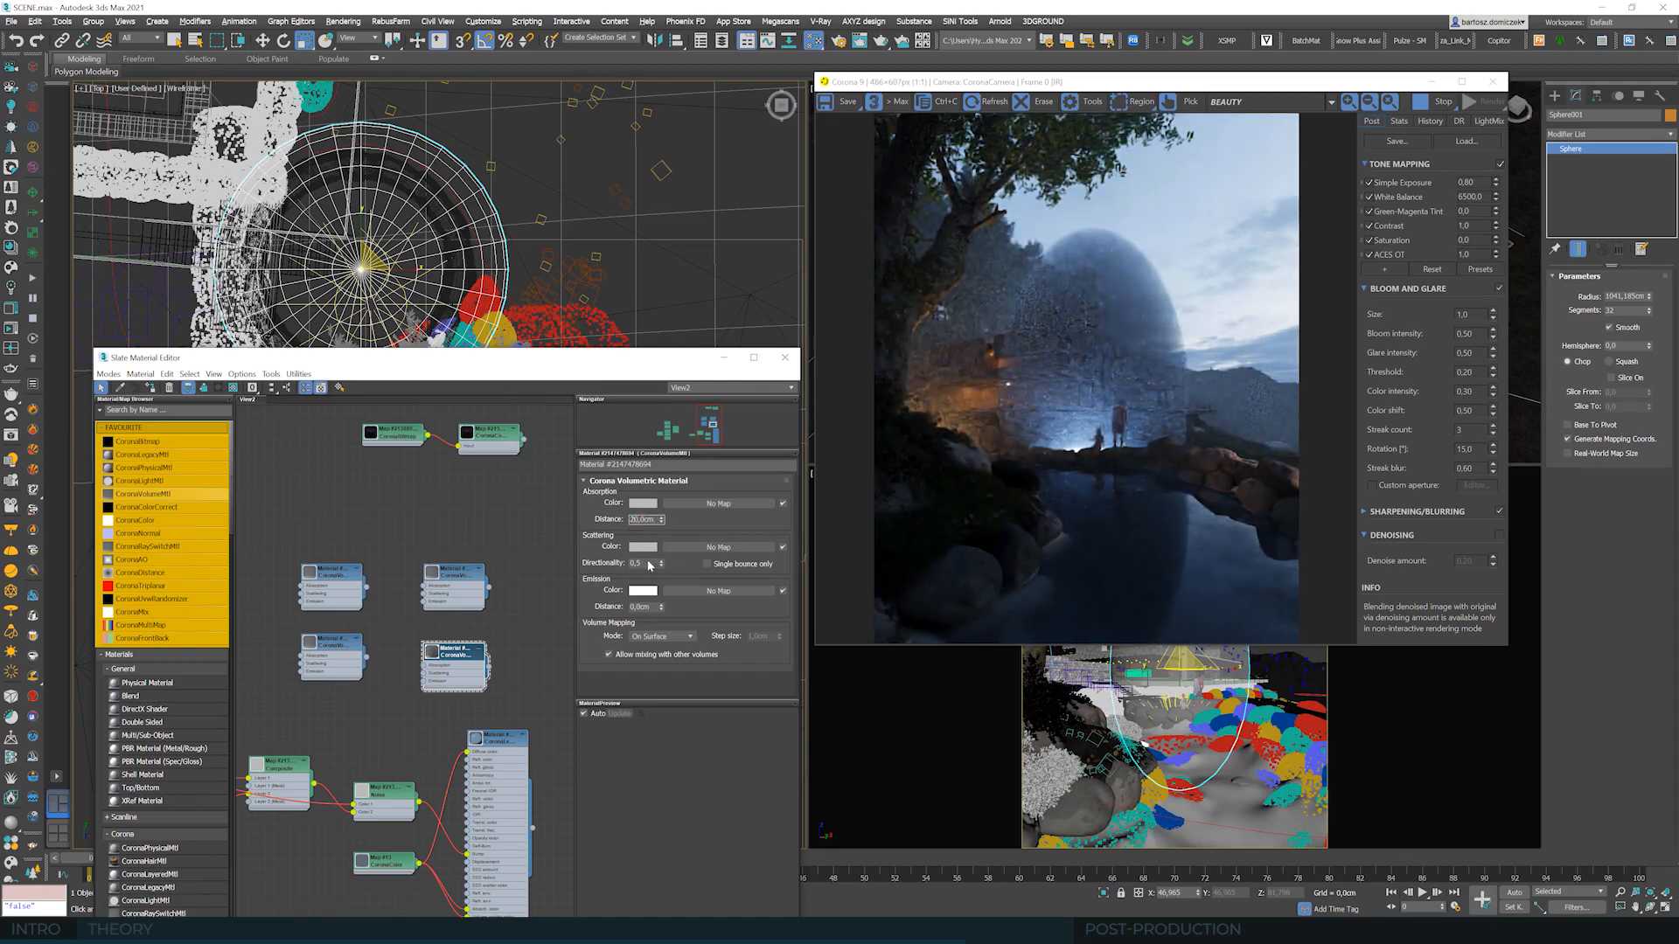
click(644, 564)
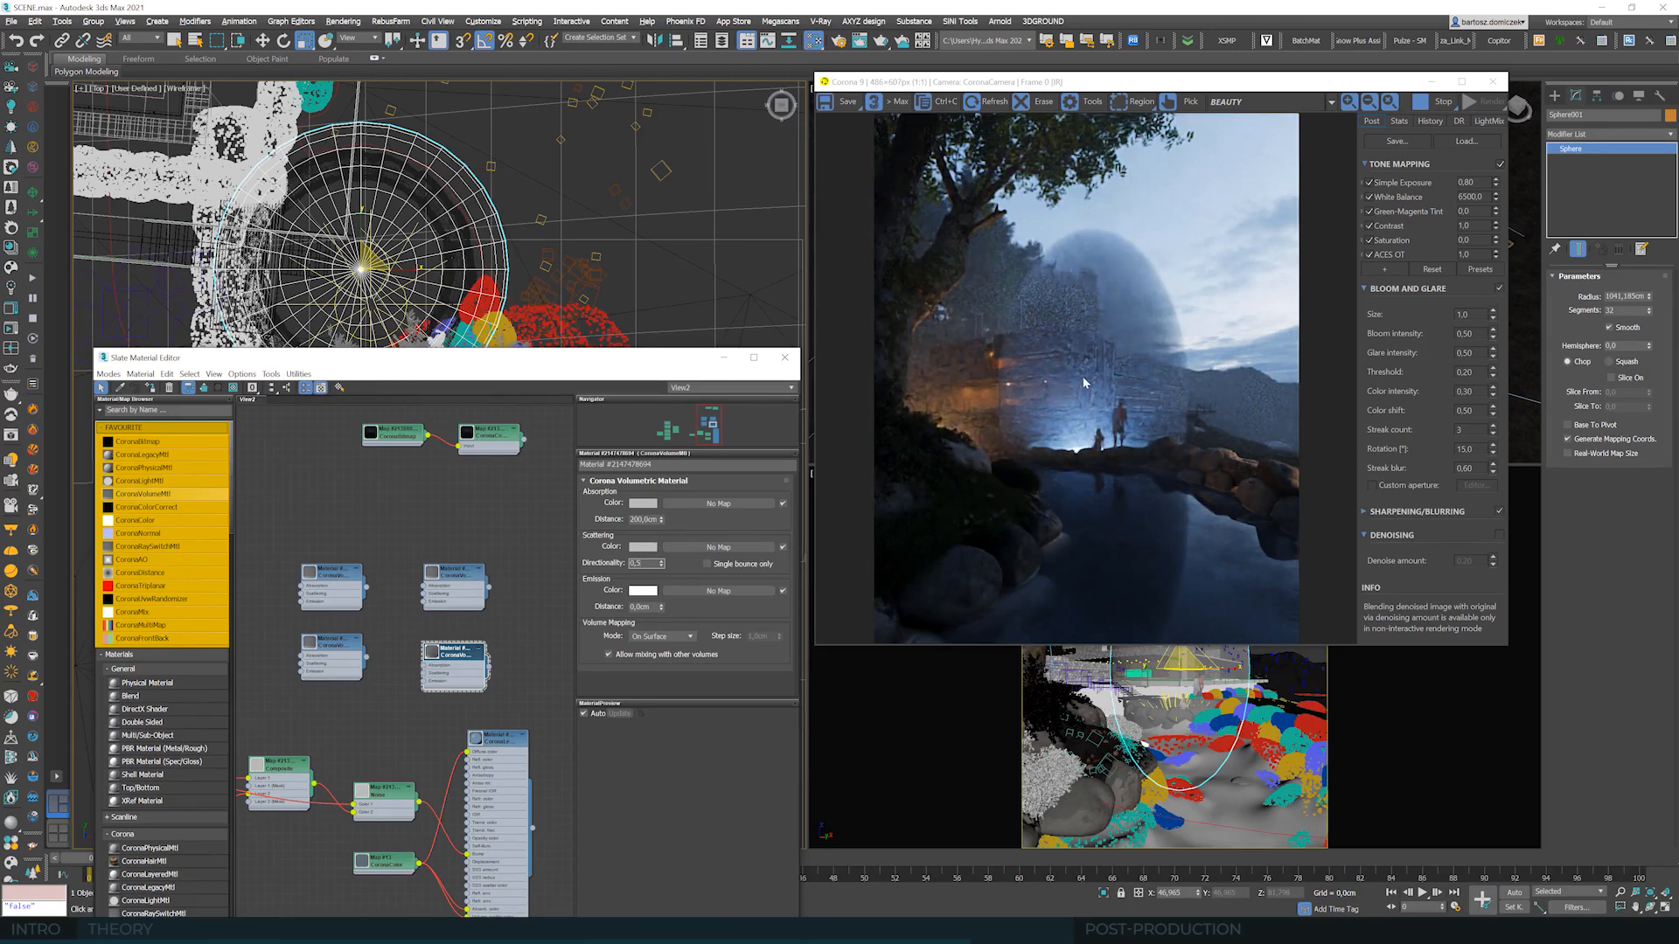
scroll(1078, 390, up, 1)
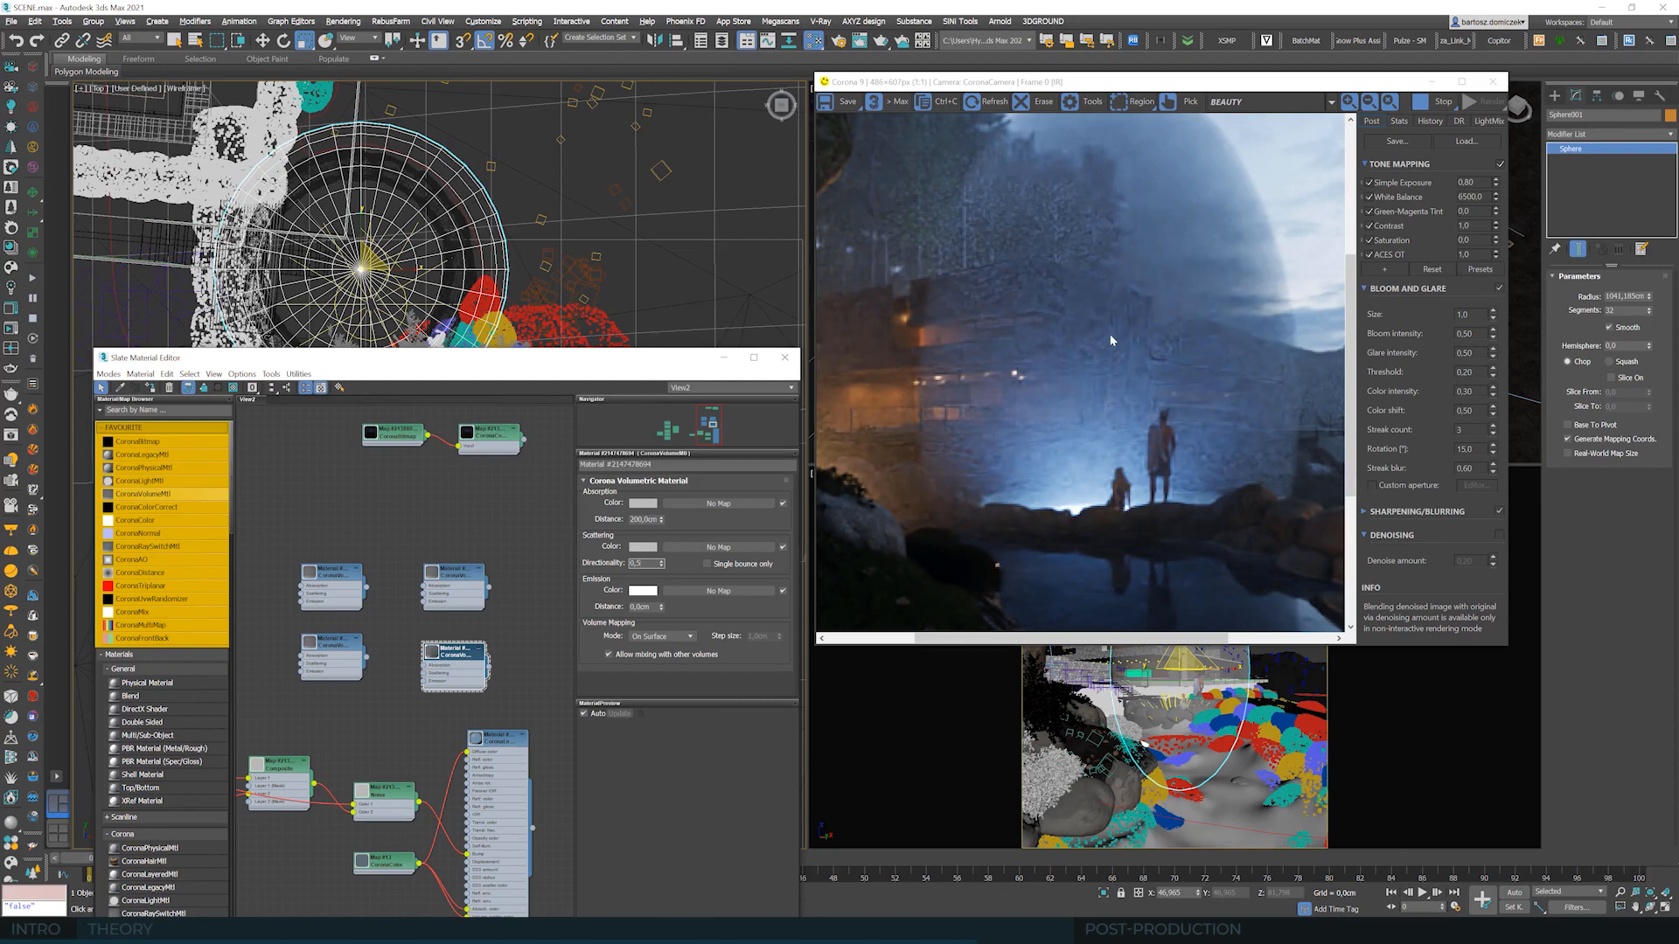
scroll(1111, 340, down, 2)
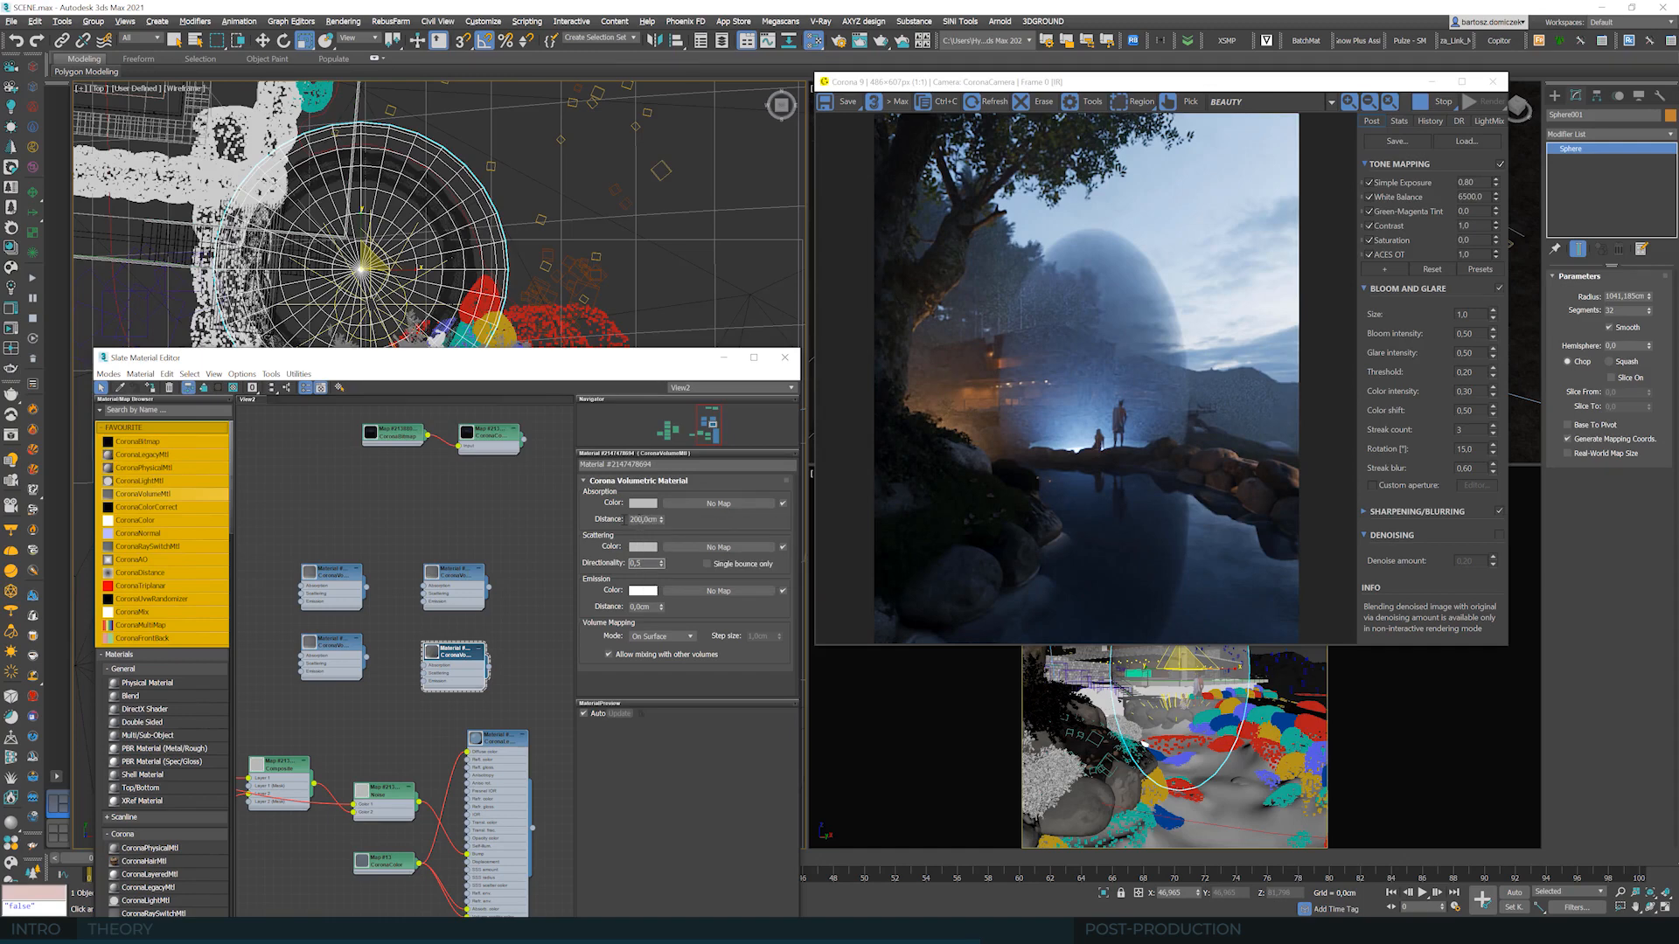
- Set the volumetric material's absorption distance to 150 cm
drag(629, 521, 639, 520)
text(15)
click(644, 568)
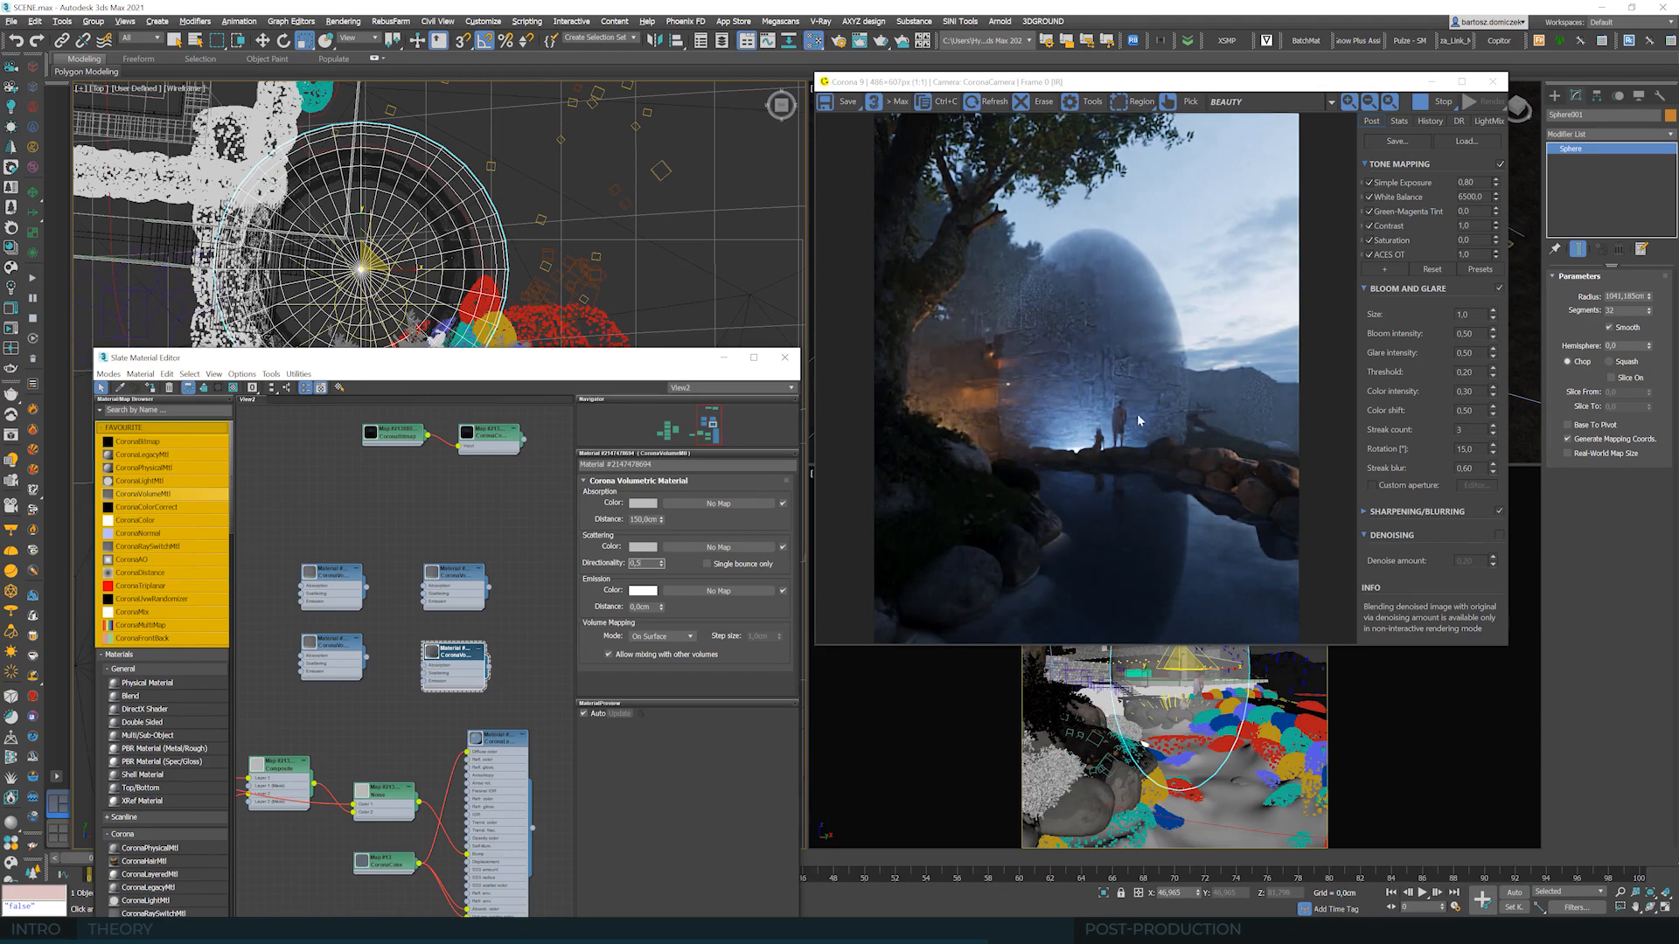
- Move the fog sphere slightly toward the house in the top view
key(w)
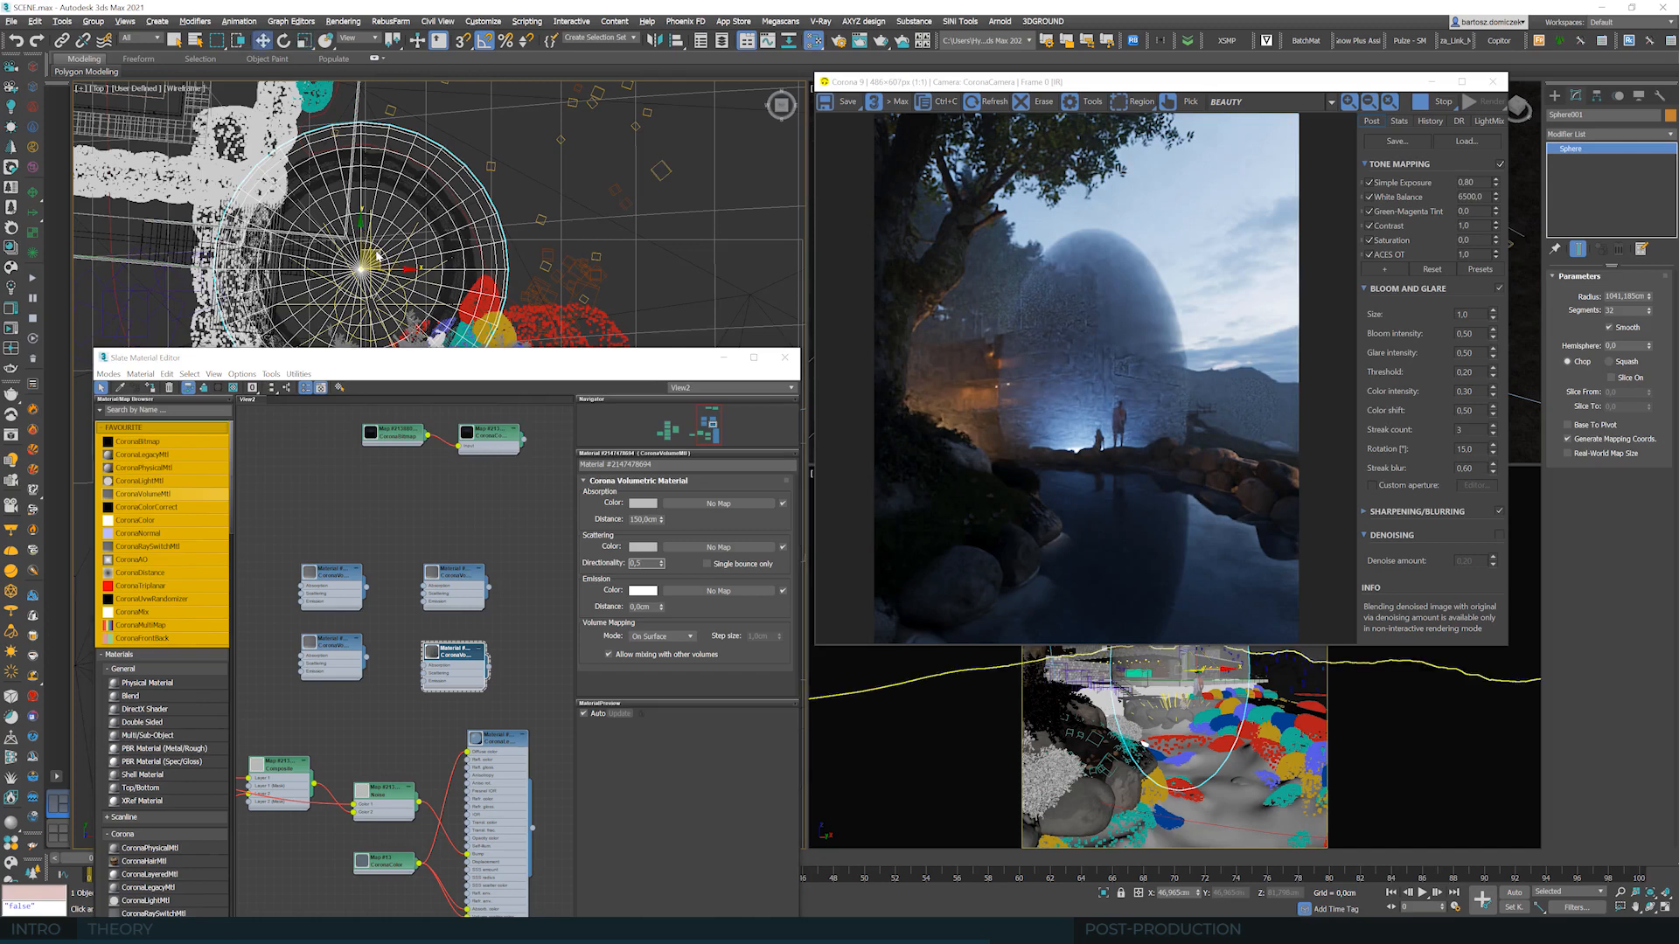
drag(375, 253, 369, 243)
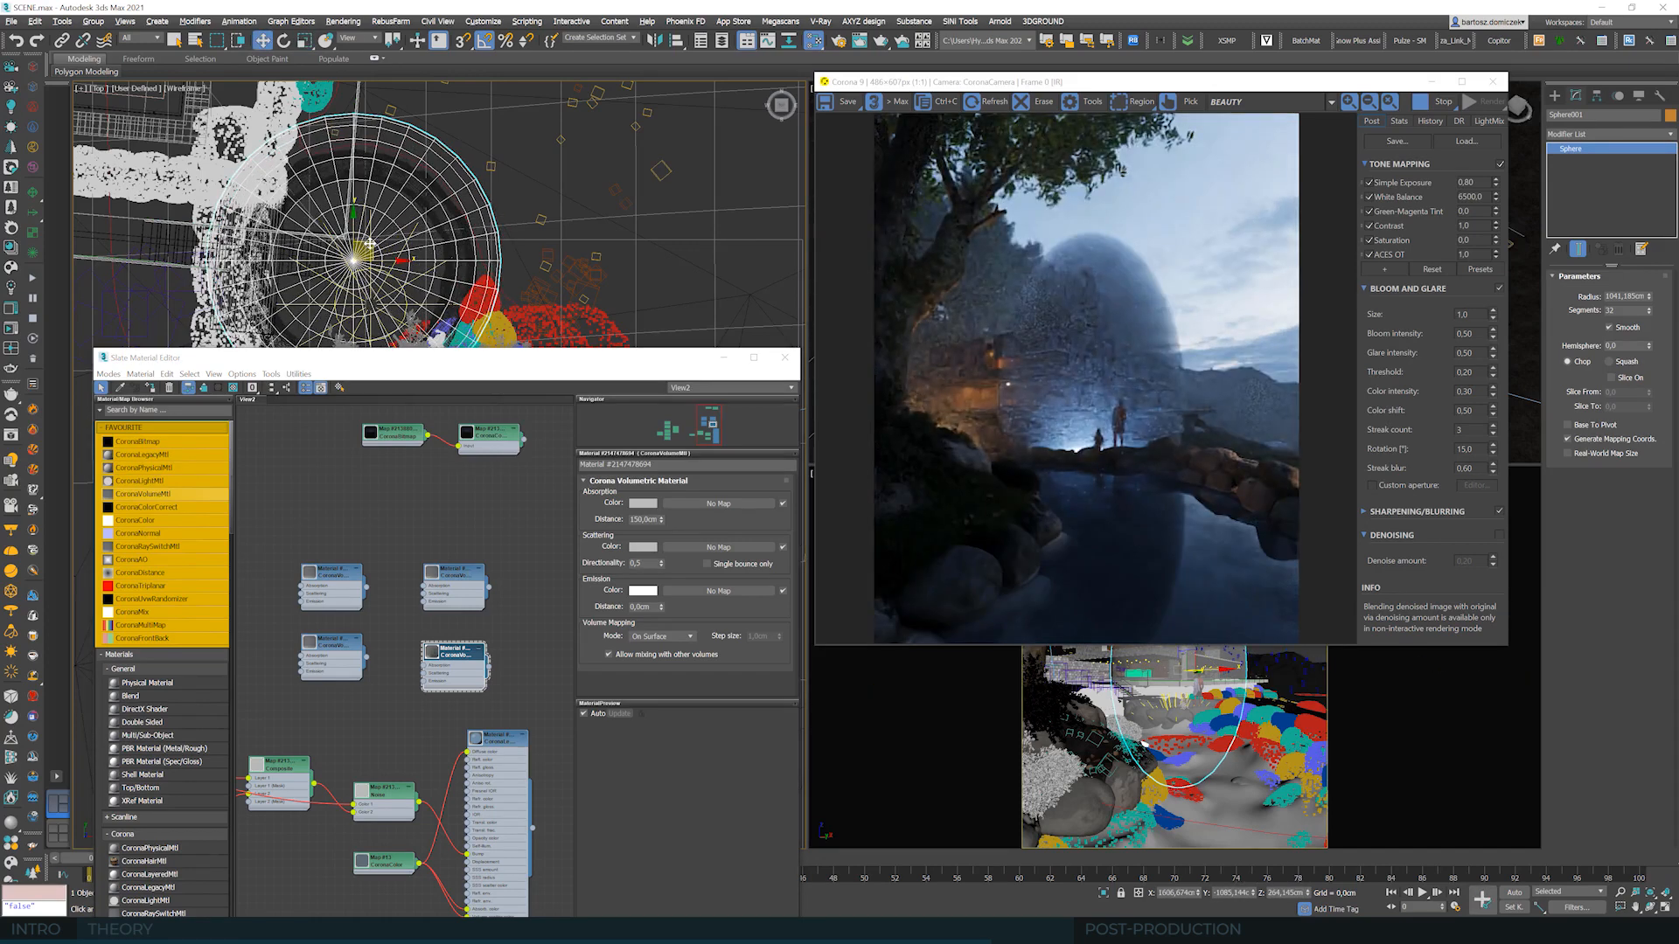
drag(373, 246, 369, 248)
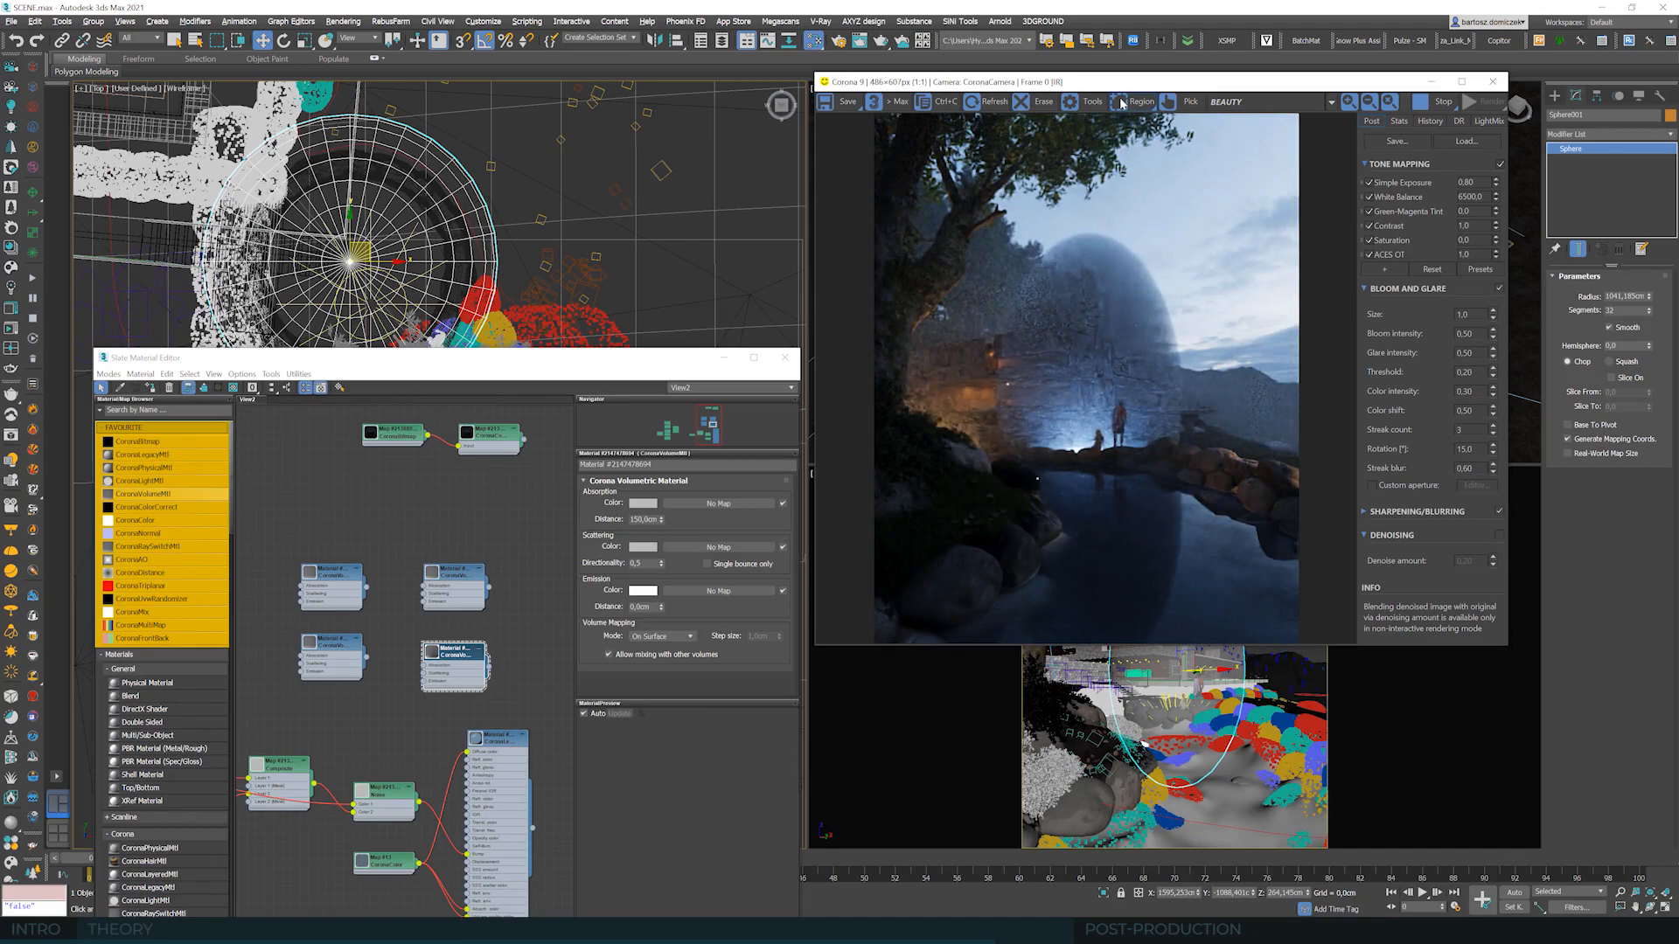
- Raise the fog sphere slightly in the camera view, then close the render window
drag(1122, 81, 566, 92)
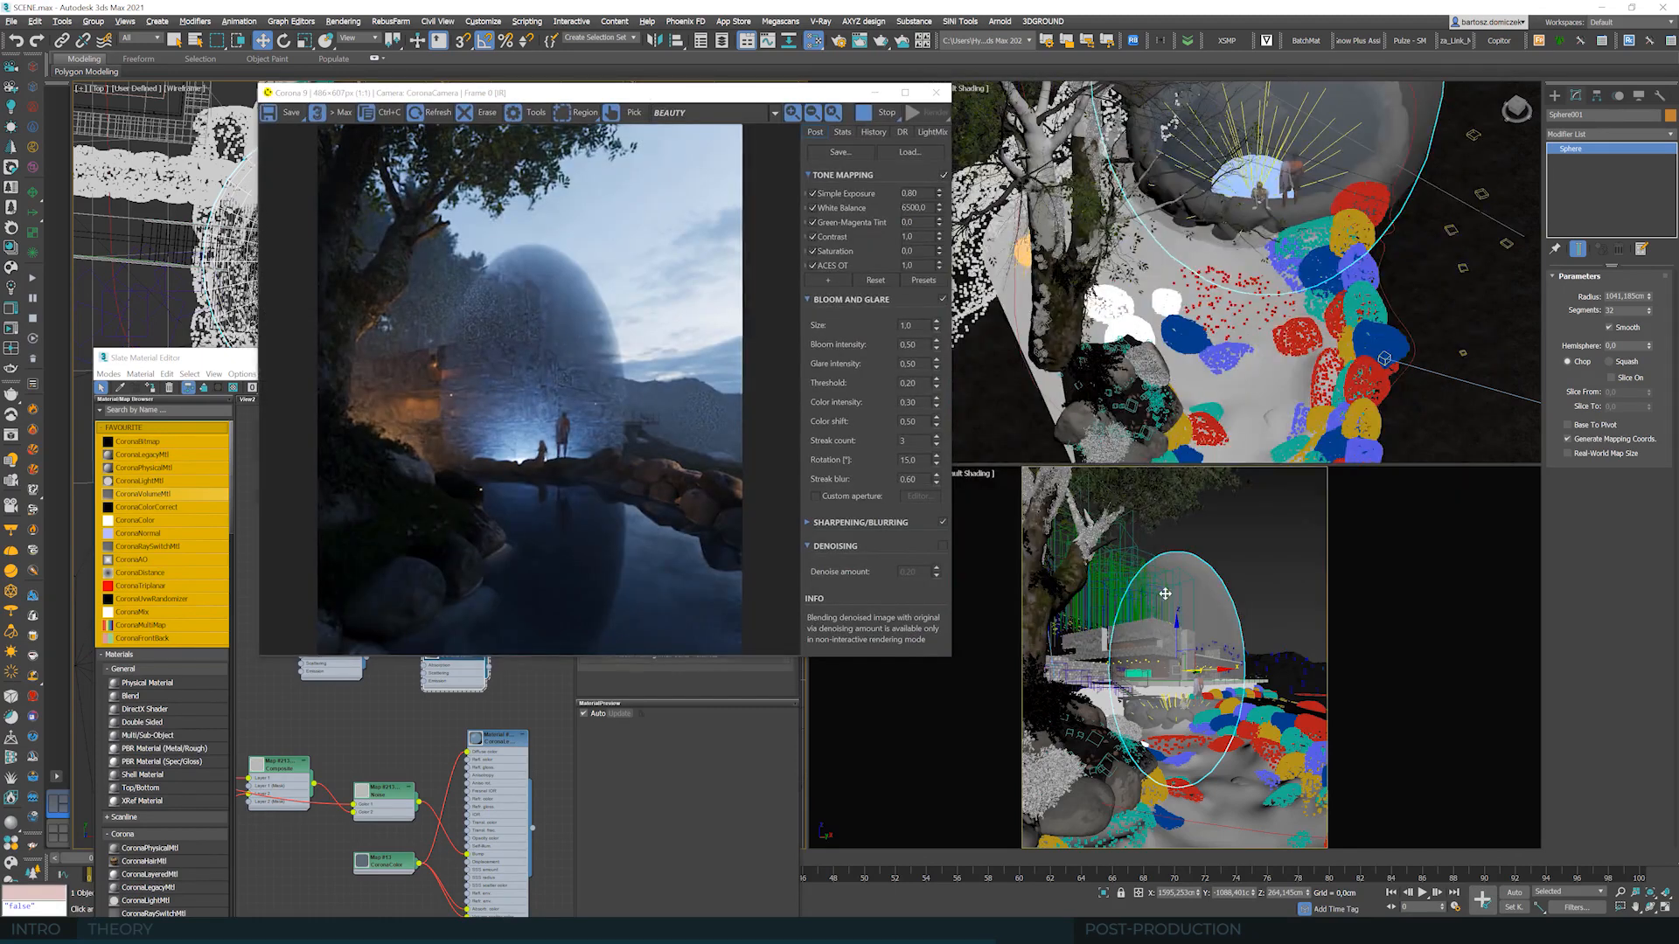
drag(1165, 594, 1173, 628)
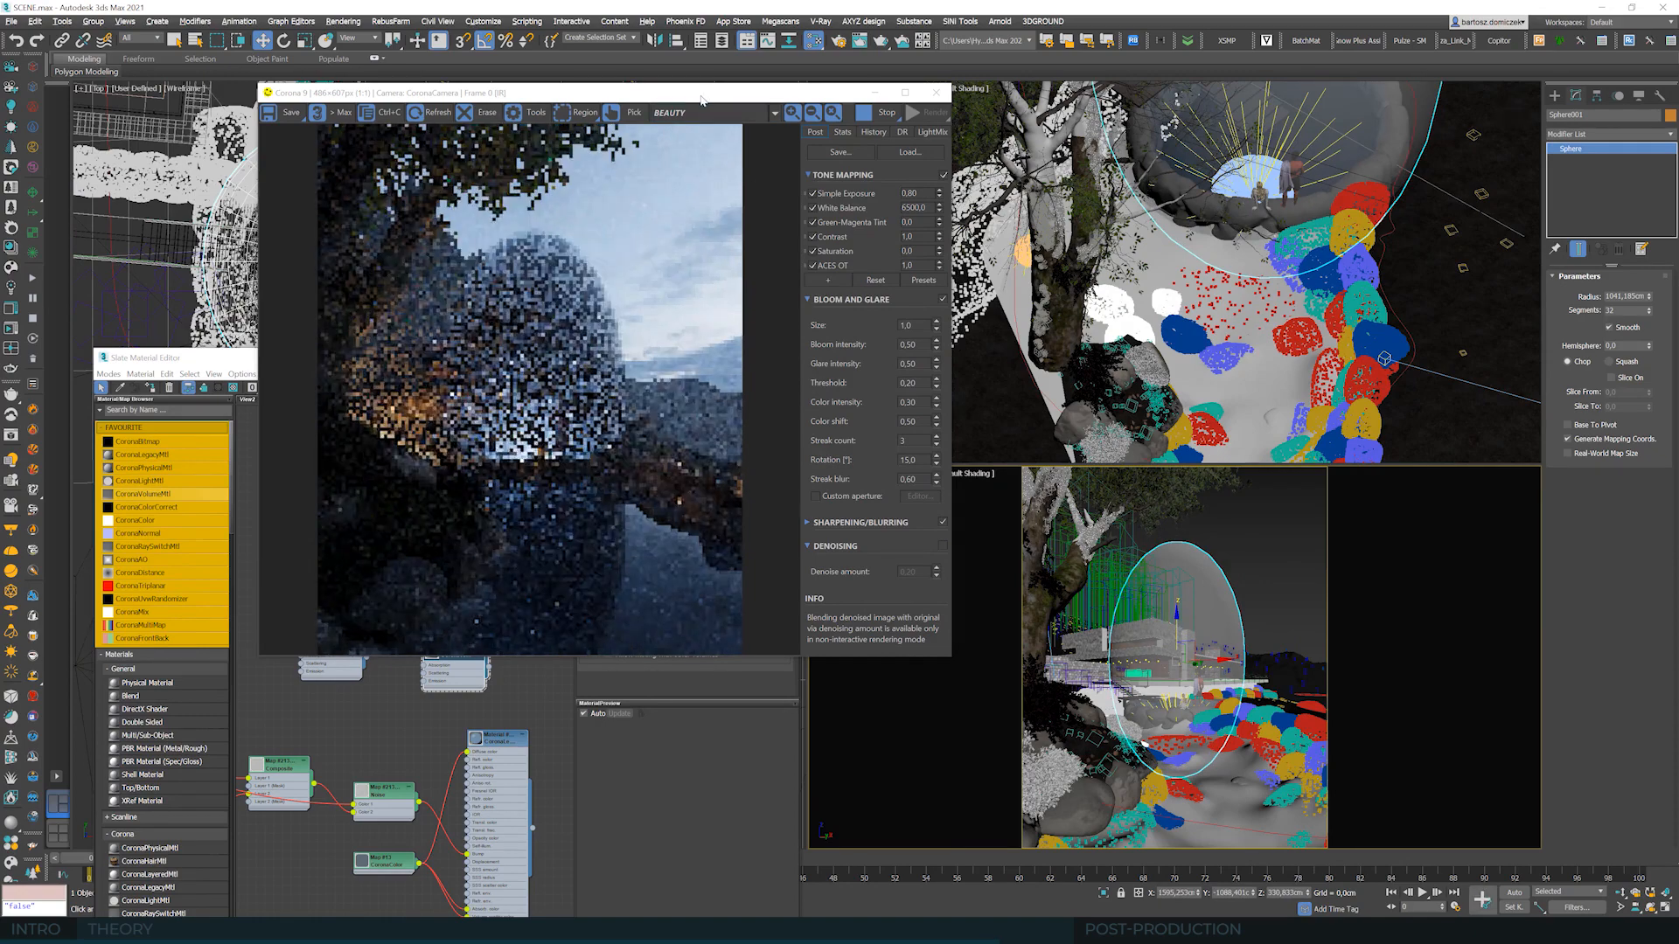
drag(702, 100, 1180, 109)
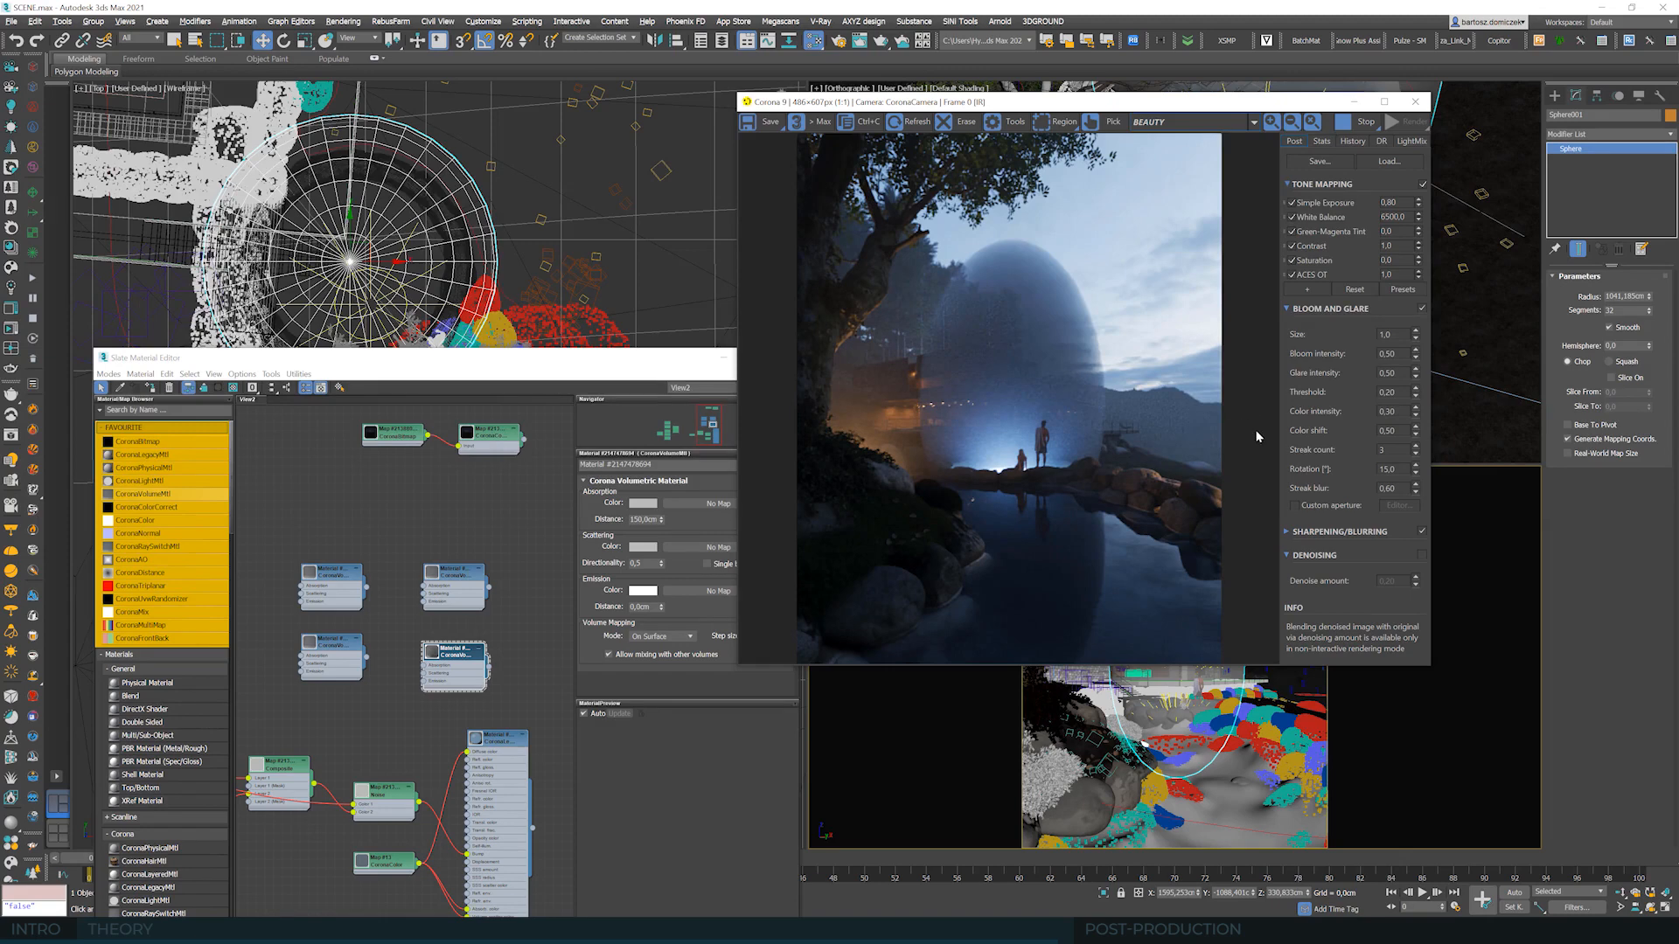
click(1416, 102)
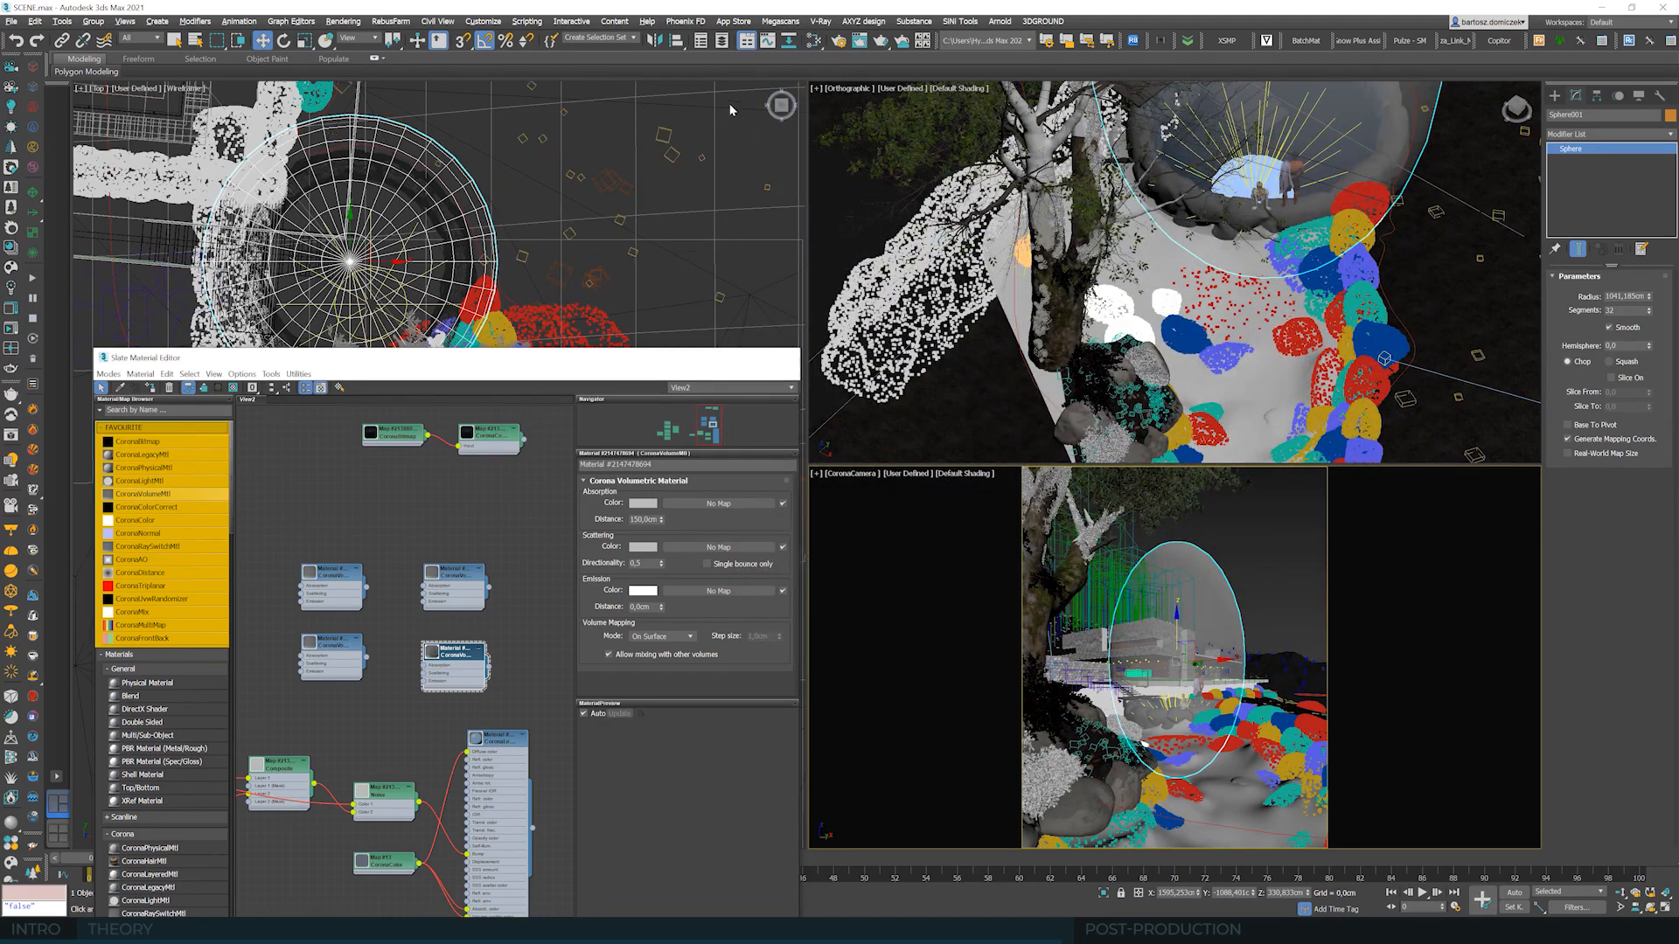
- Hide the Assets_LowPoly layer and show the Assets_HighPoly layer in the scene's layer explorer
click(784, 357)
click(722, 41)
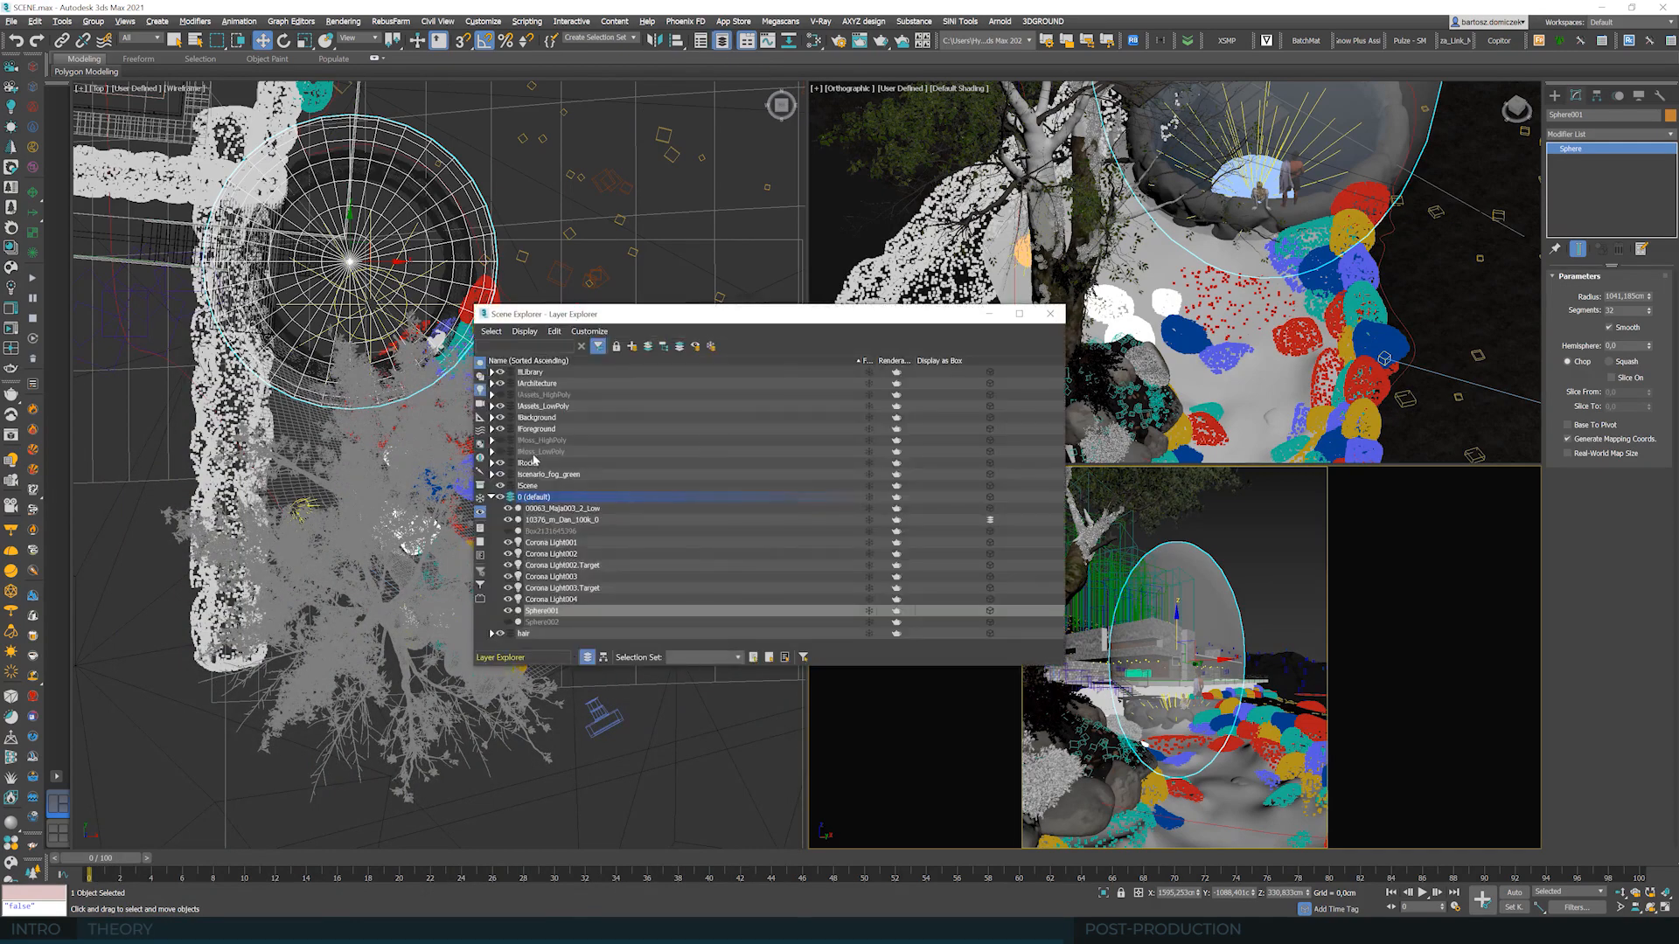
click(501, 406)
click(501, 394)
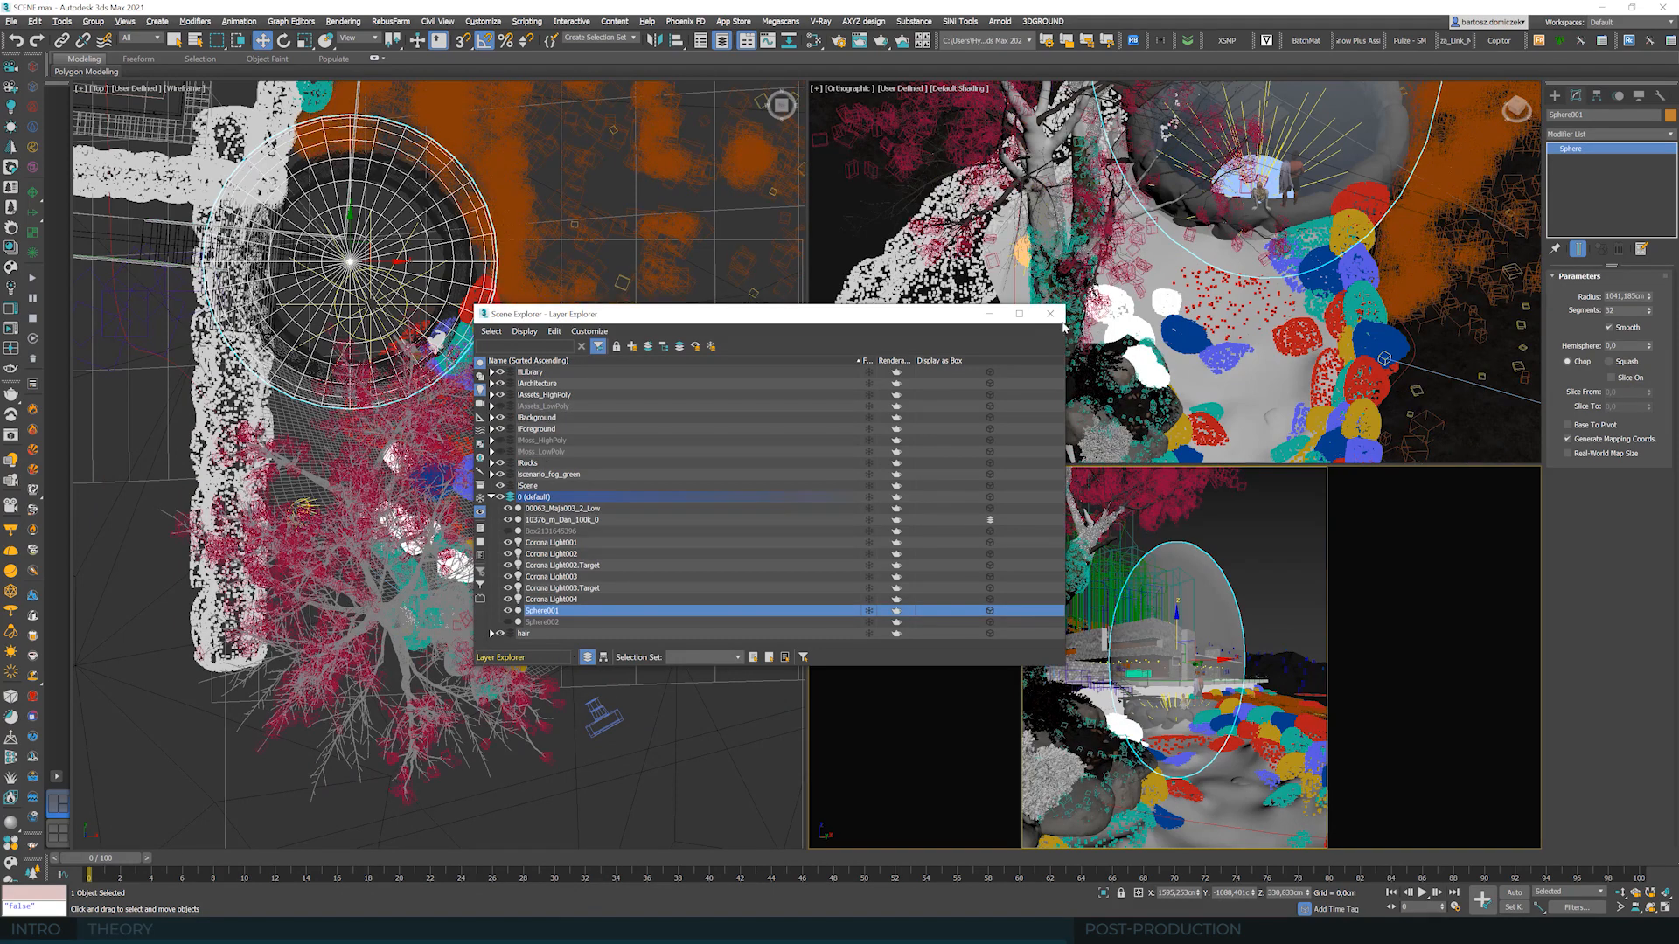
click(1054, 320)
- Render the CoronaCamera view
click(1284, 535)
click(343, 21)
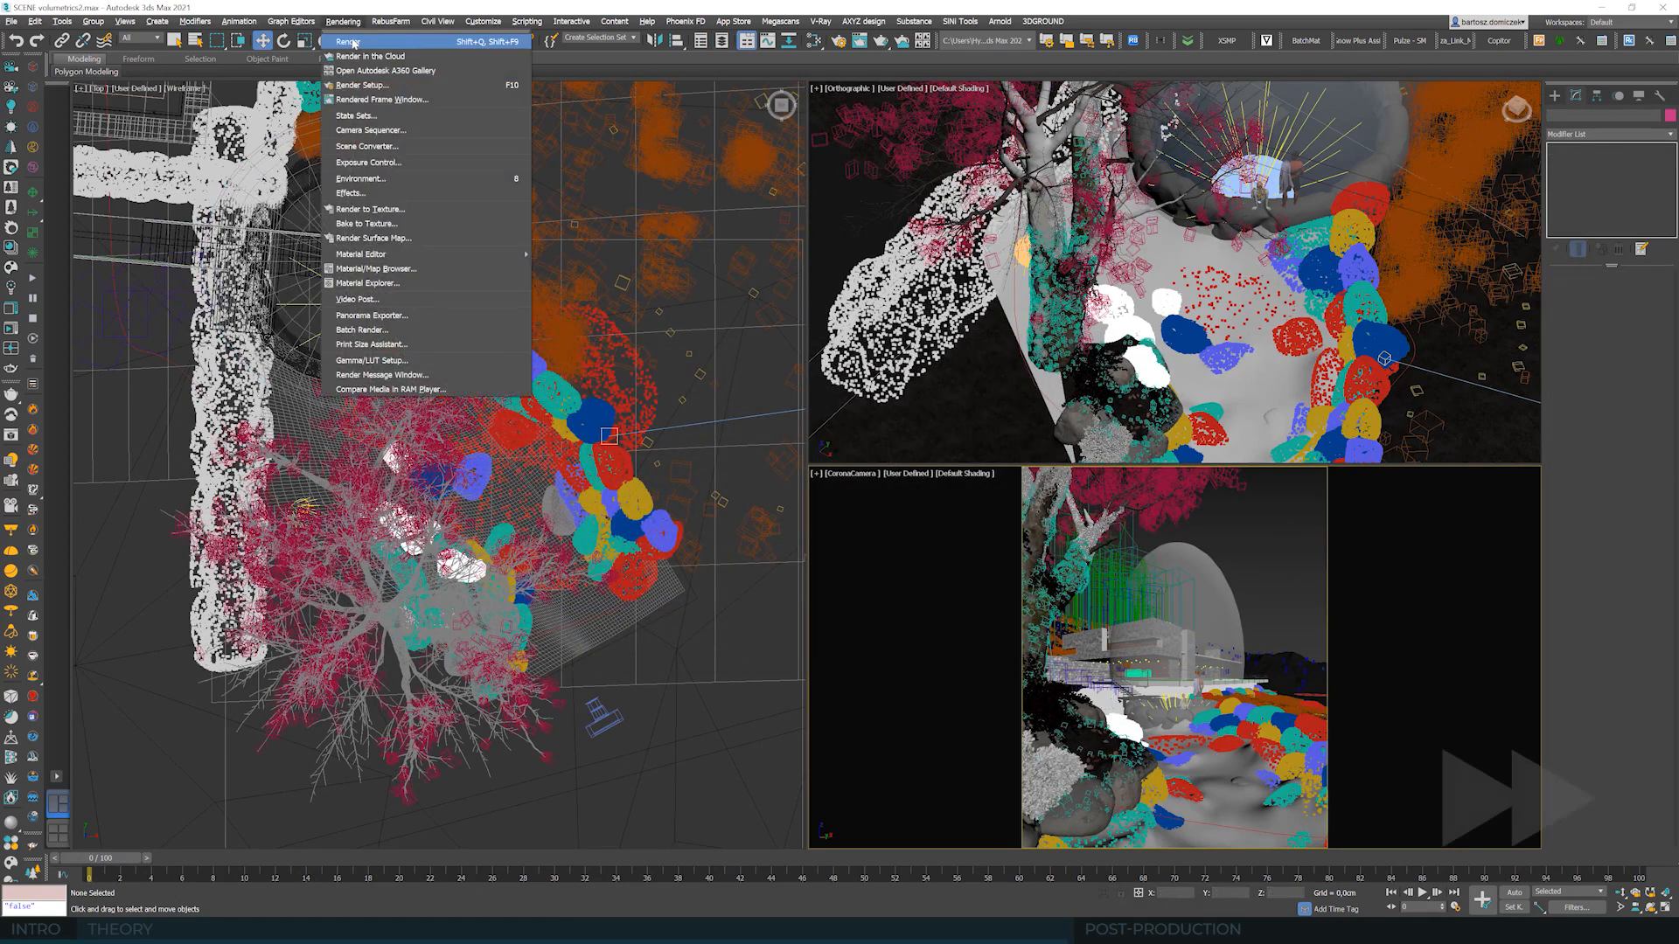
click(385, 41)
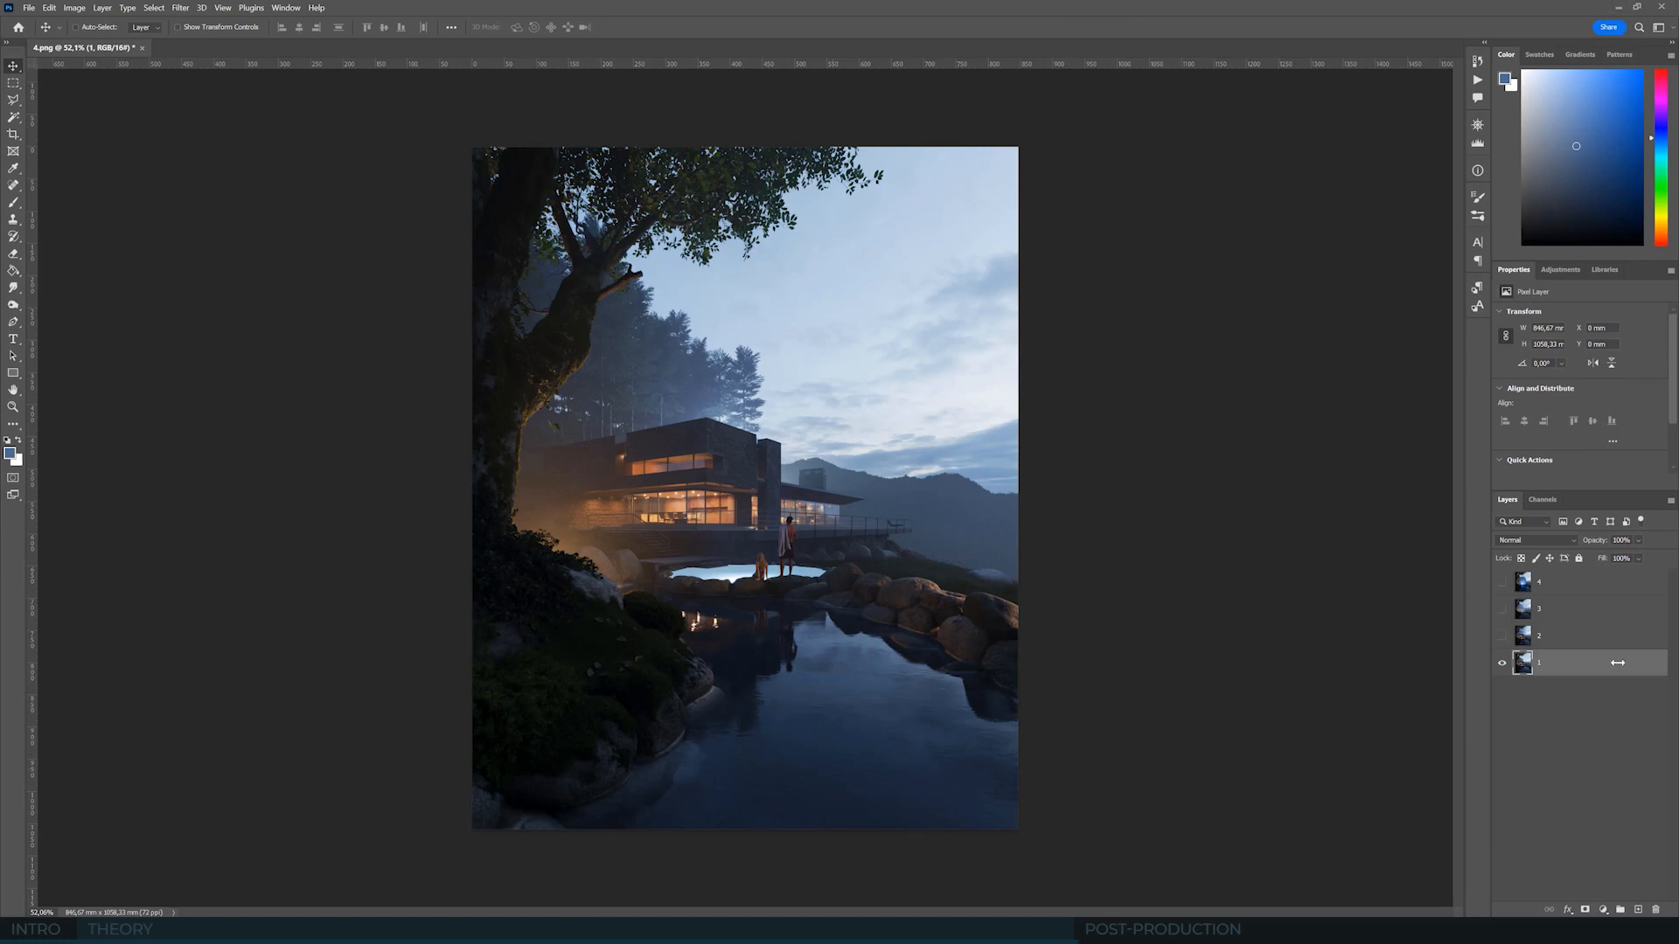
- Switch to Photoshop and compare the stacked renders by showing layers 2, 3 and 4 one after another, then hiding them again
click(1503, 636)
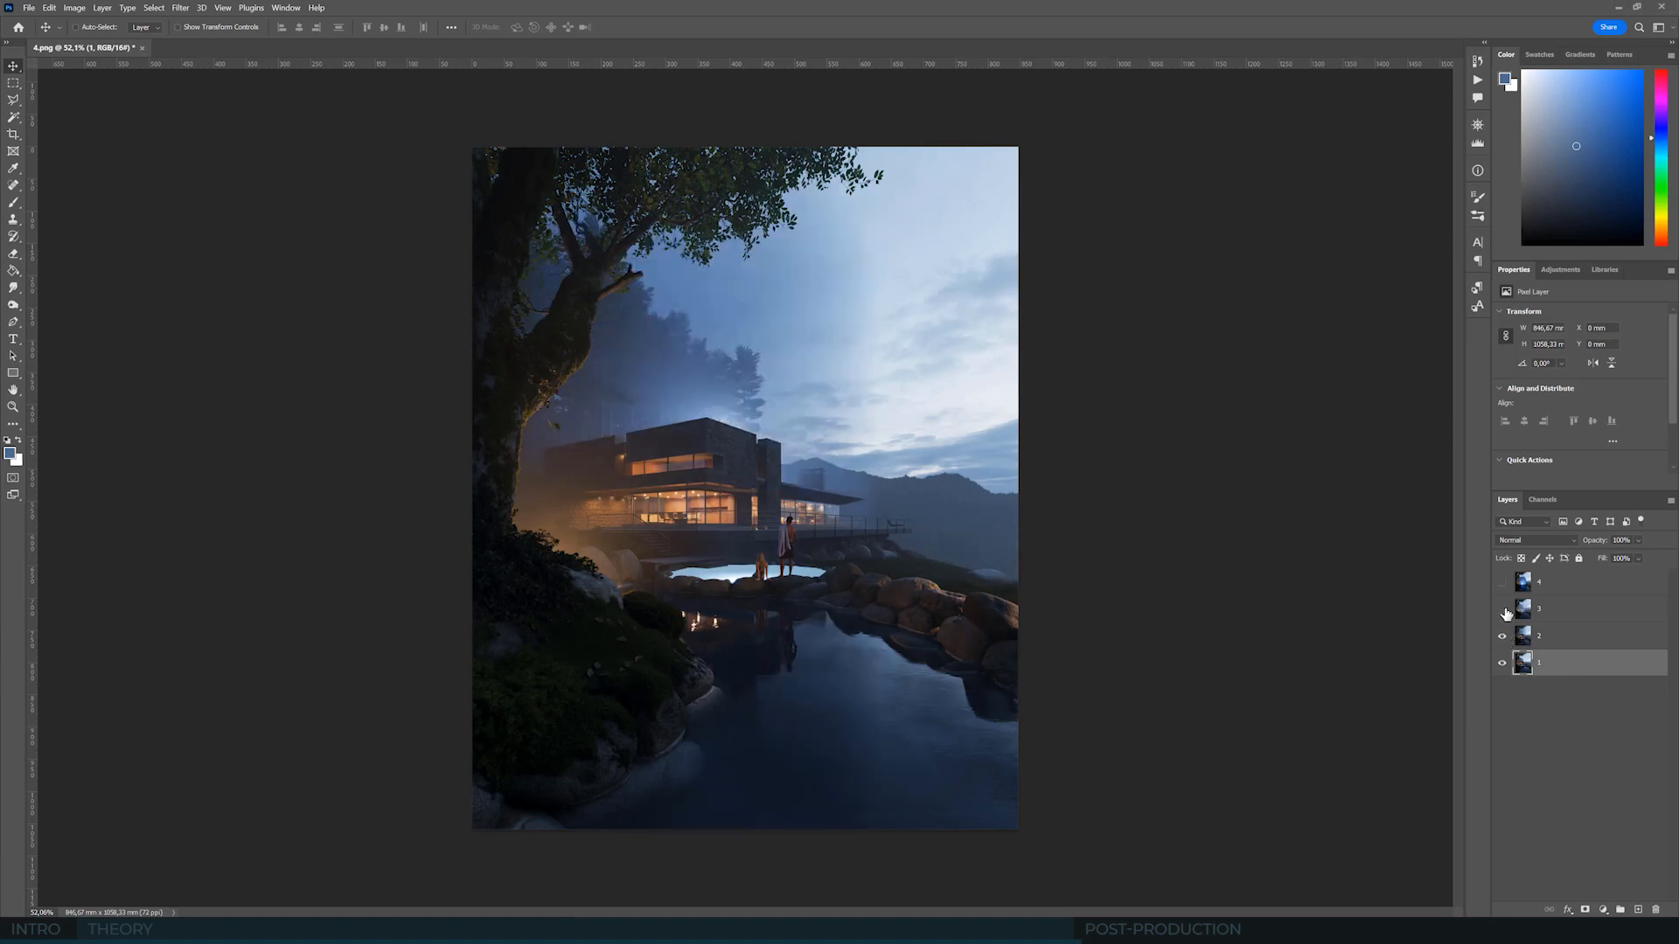
click(1503, 610)
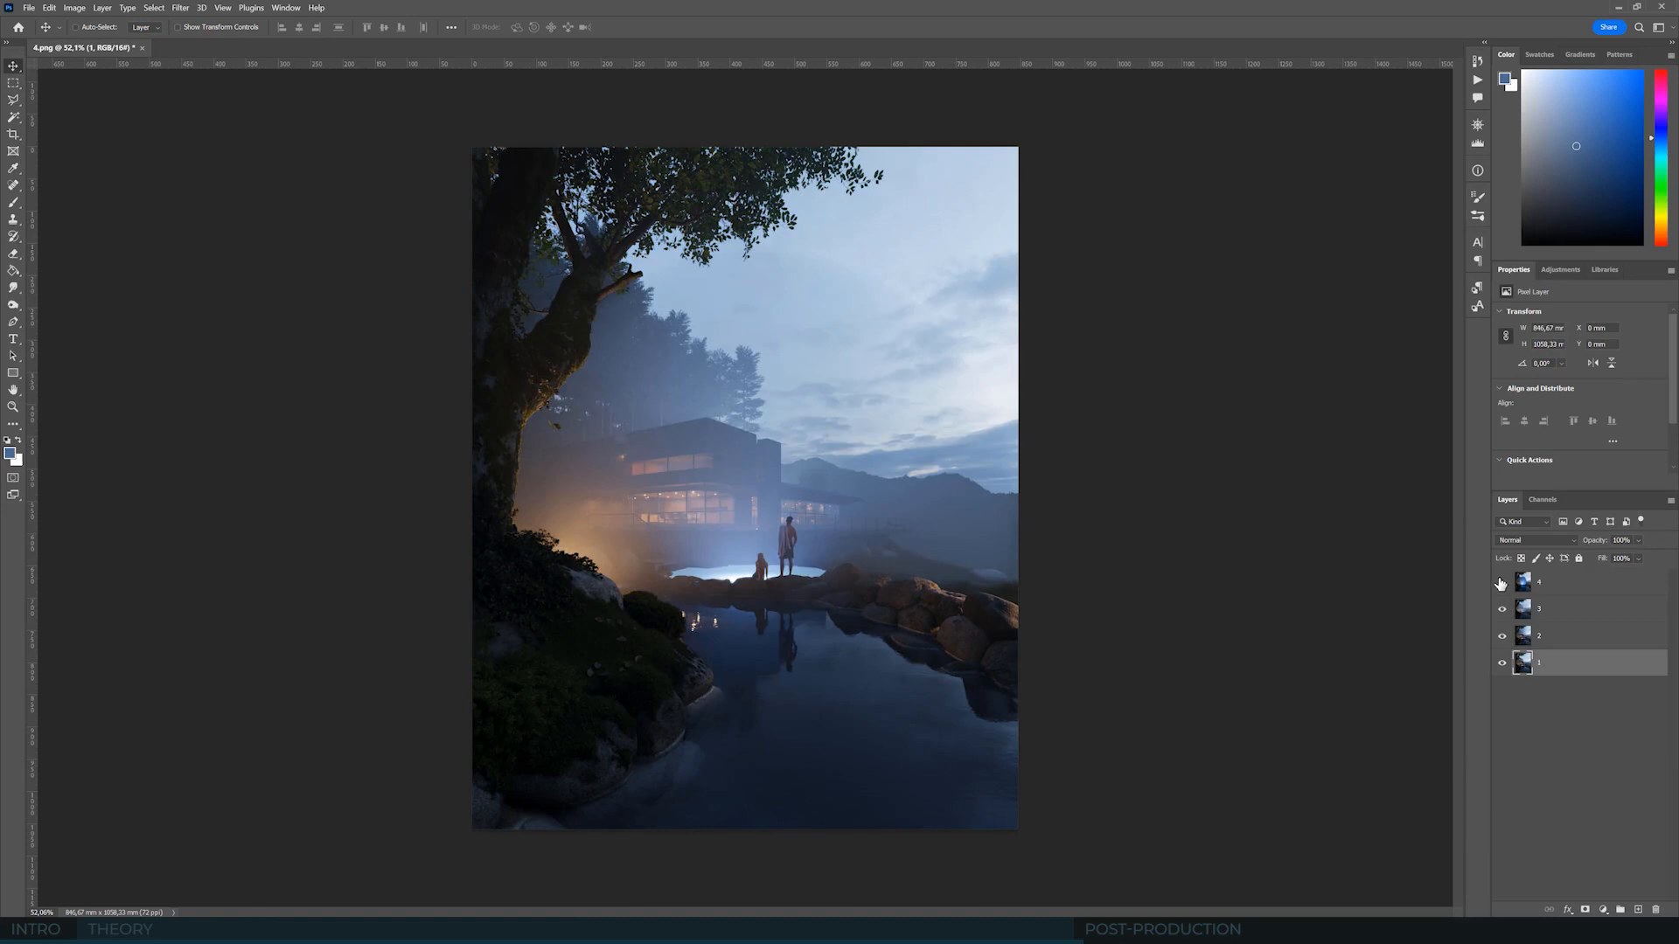
click(1501, 583)
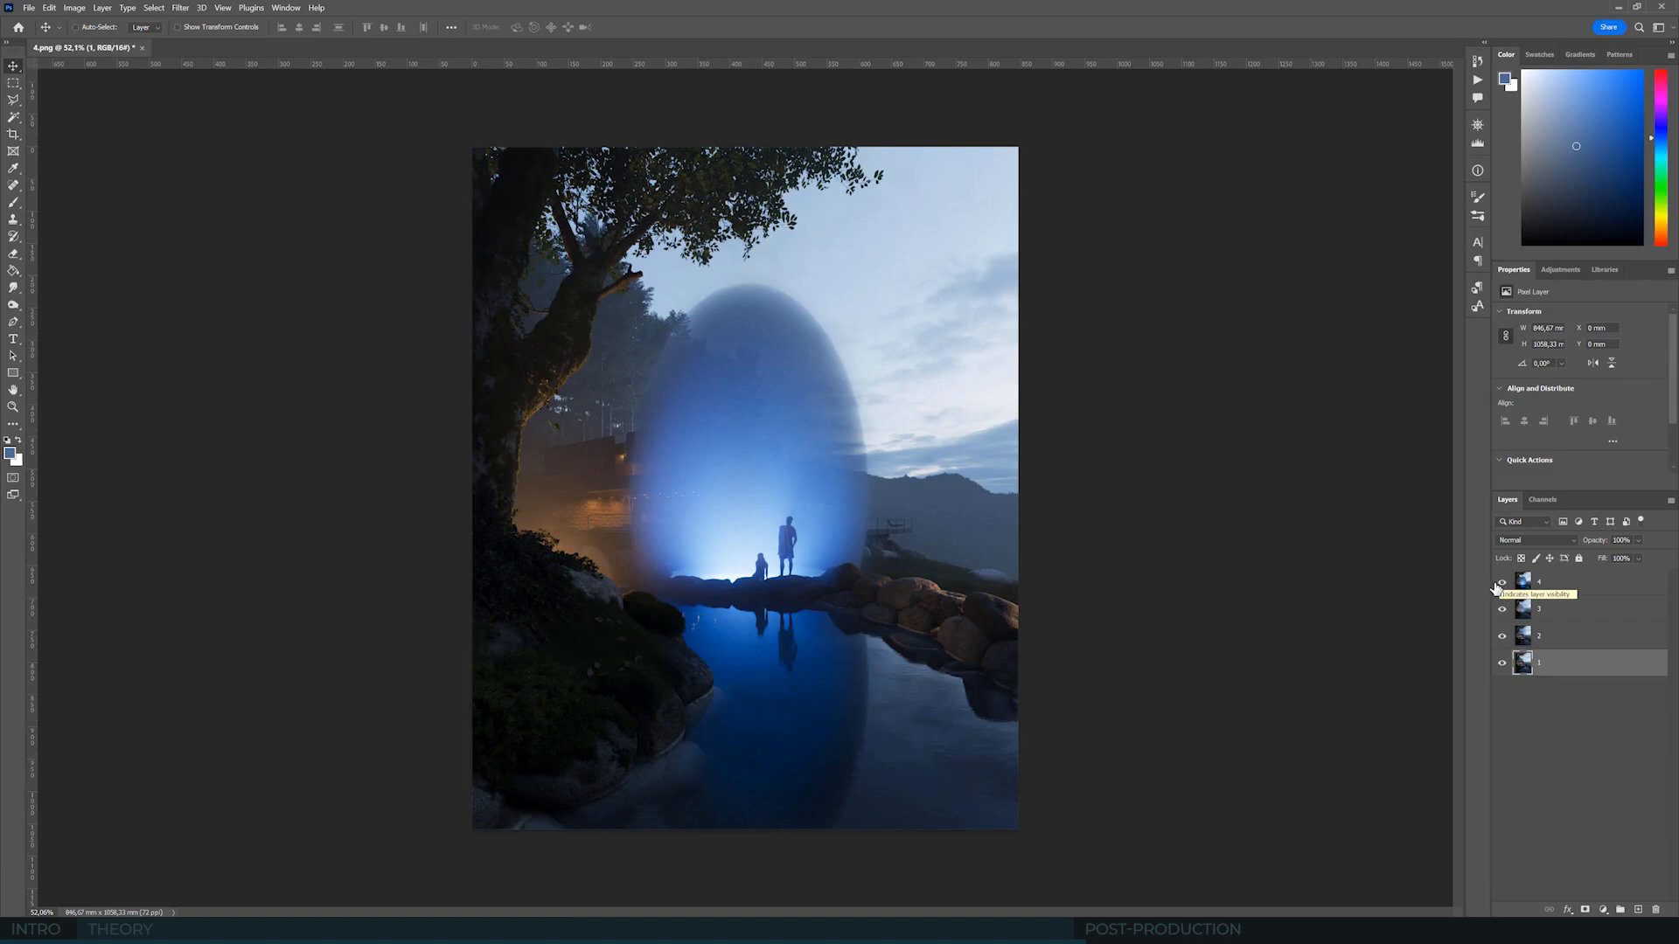
click(1501, 583)
click(1502, 611)
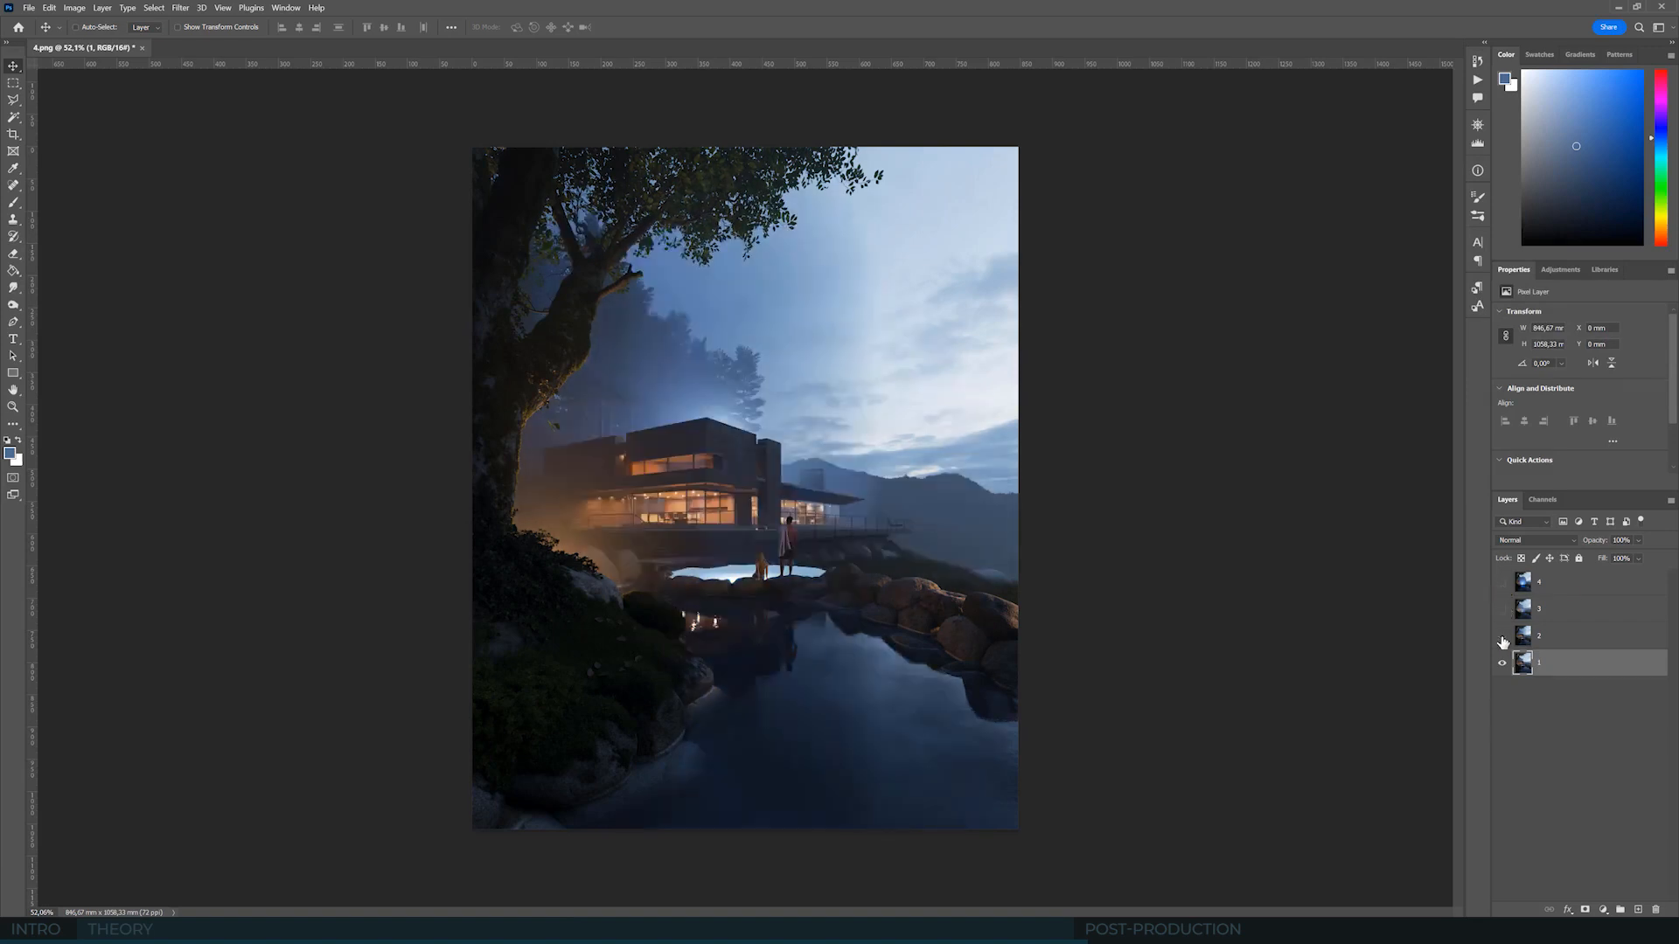
click(1502, 638)
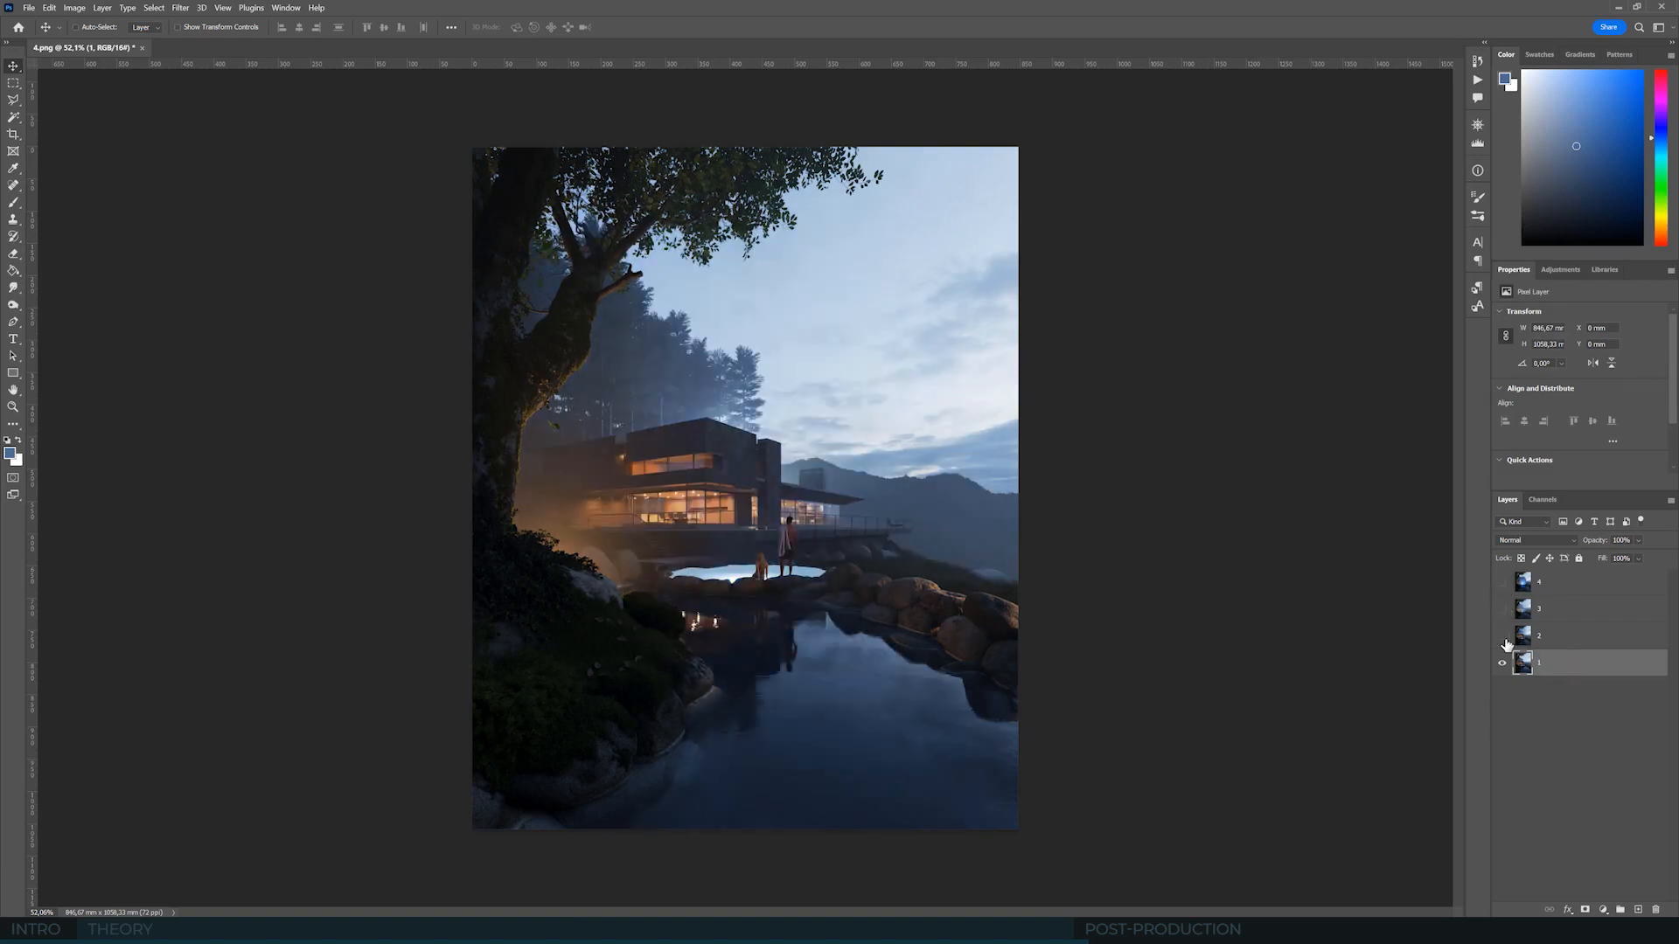
- Show layer 2, add a layer mask to it and fill the mask with black
click(1502, 637)
click(1567, 634)
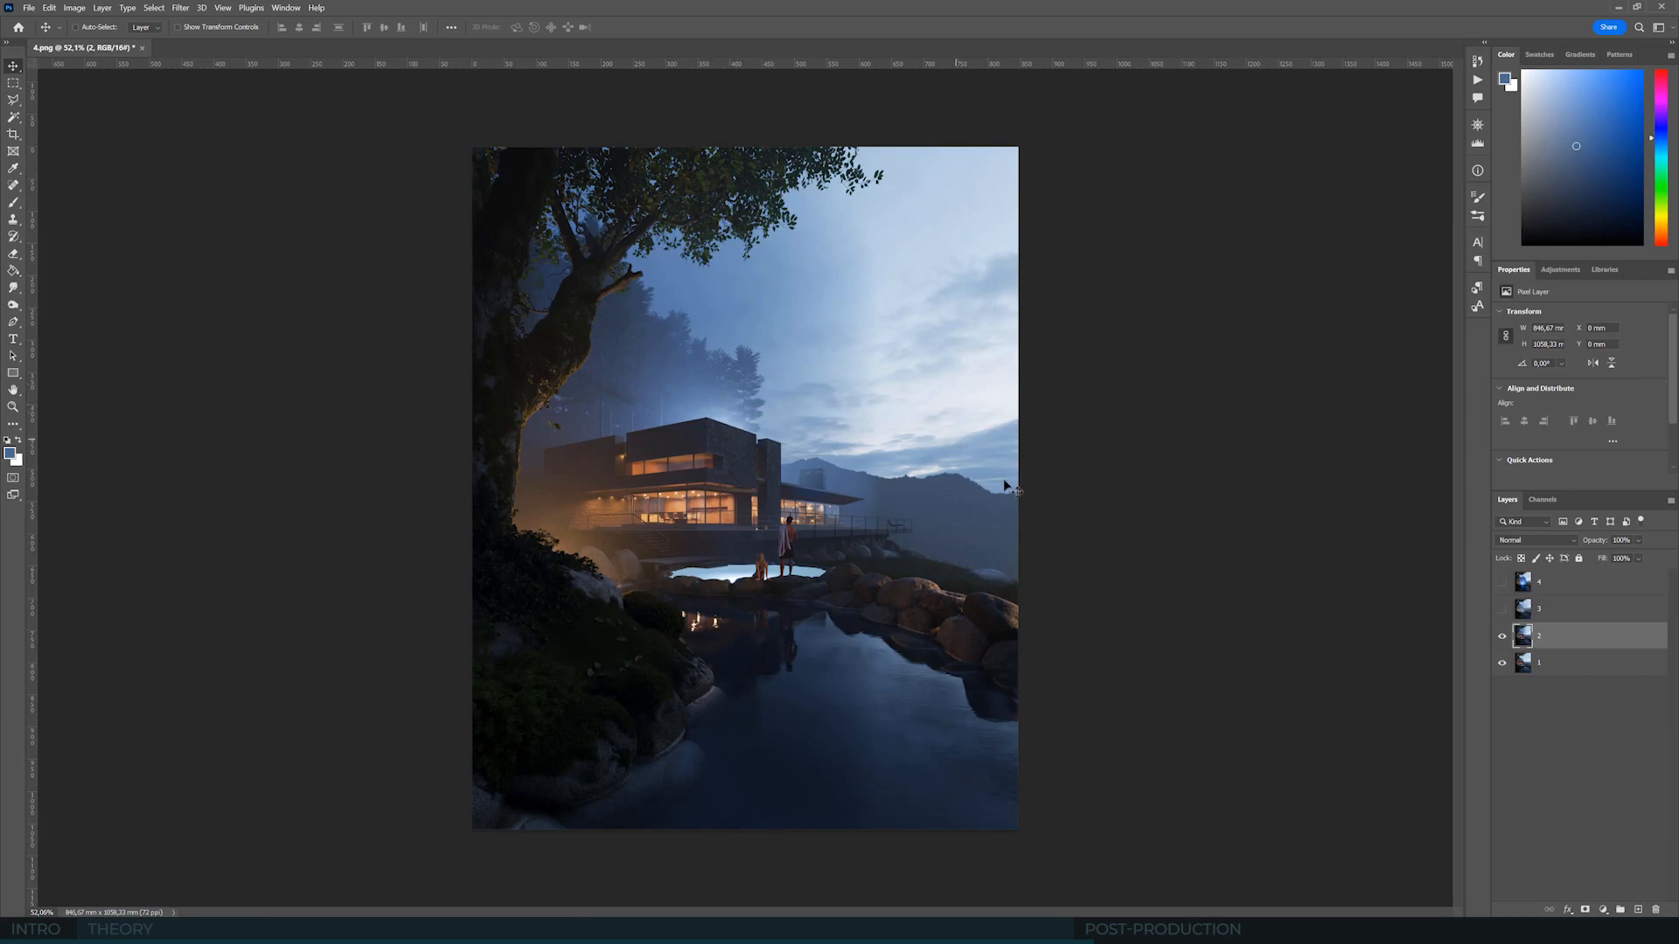
click(1584, 910)
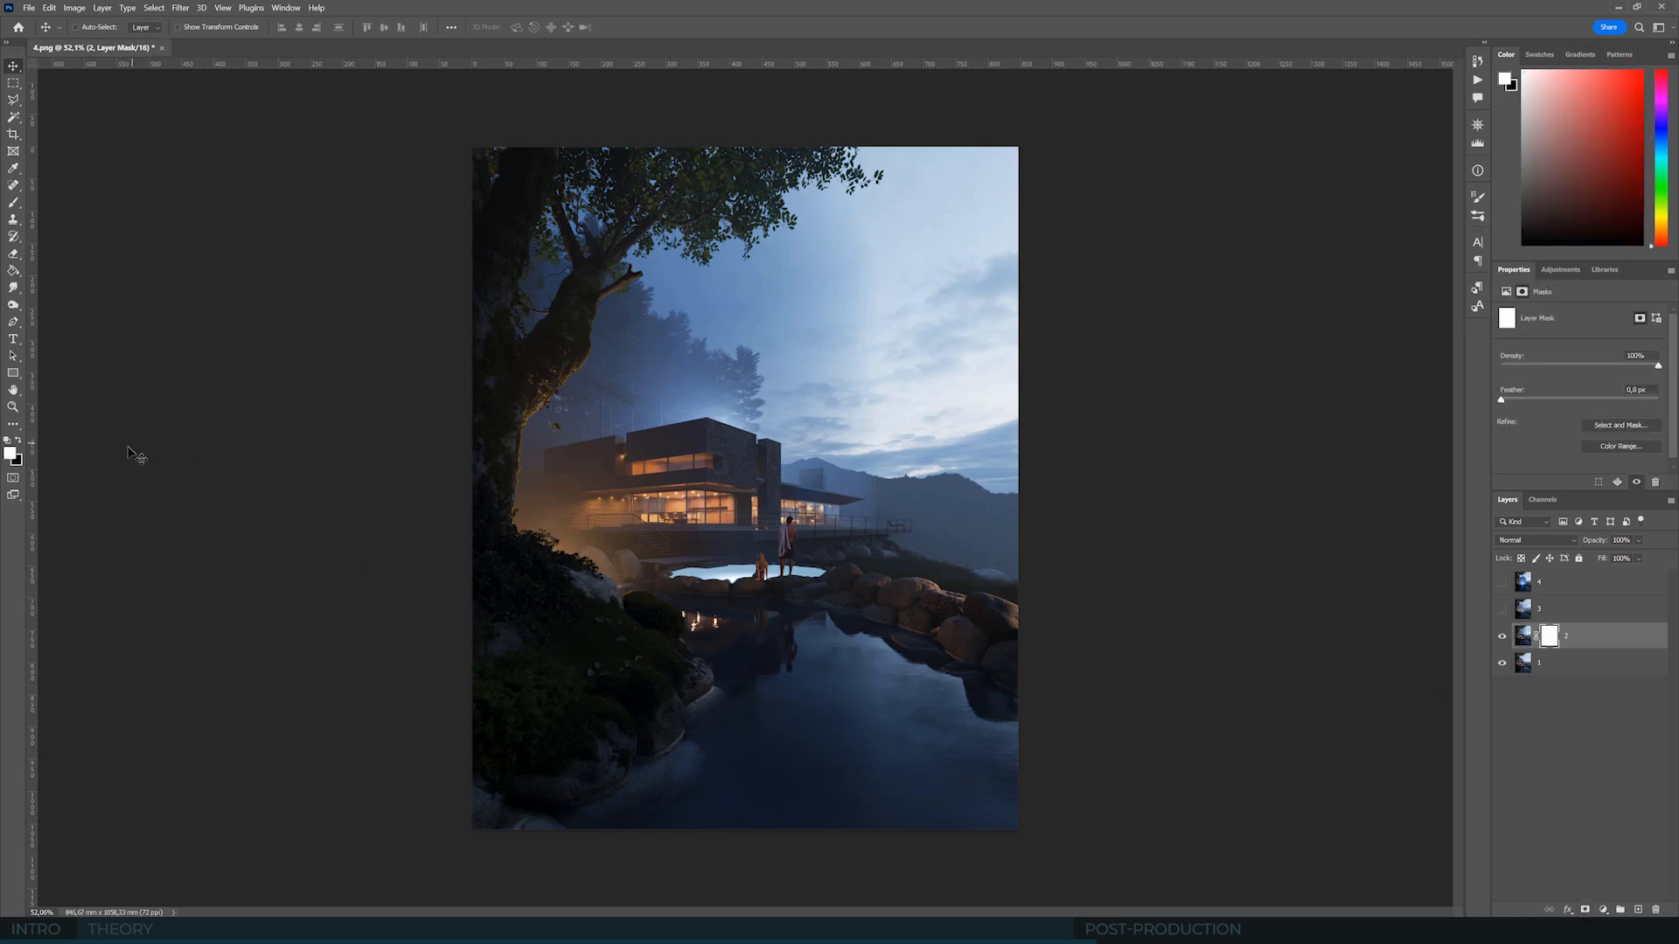
click(14, 271)
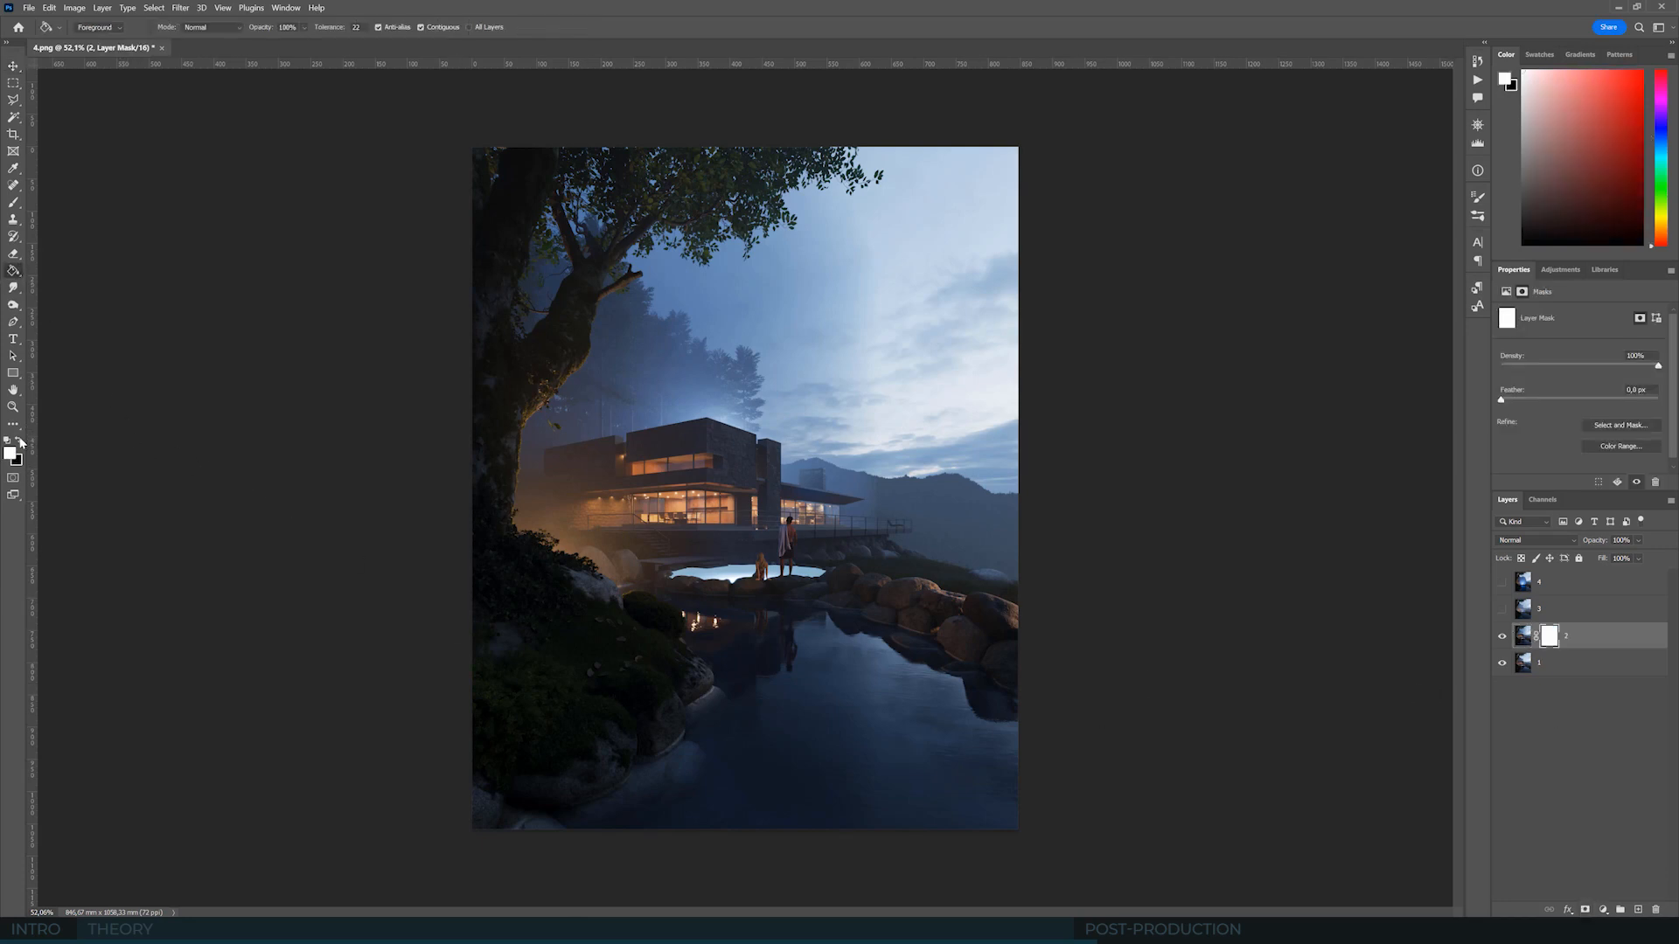
click(19, 441)
click(887, 626)
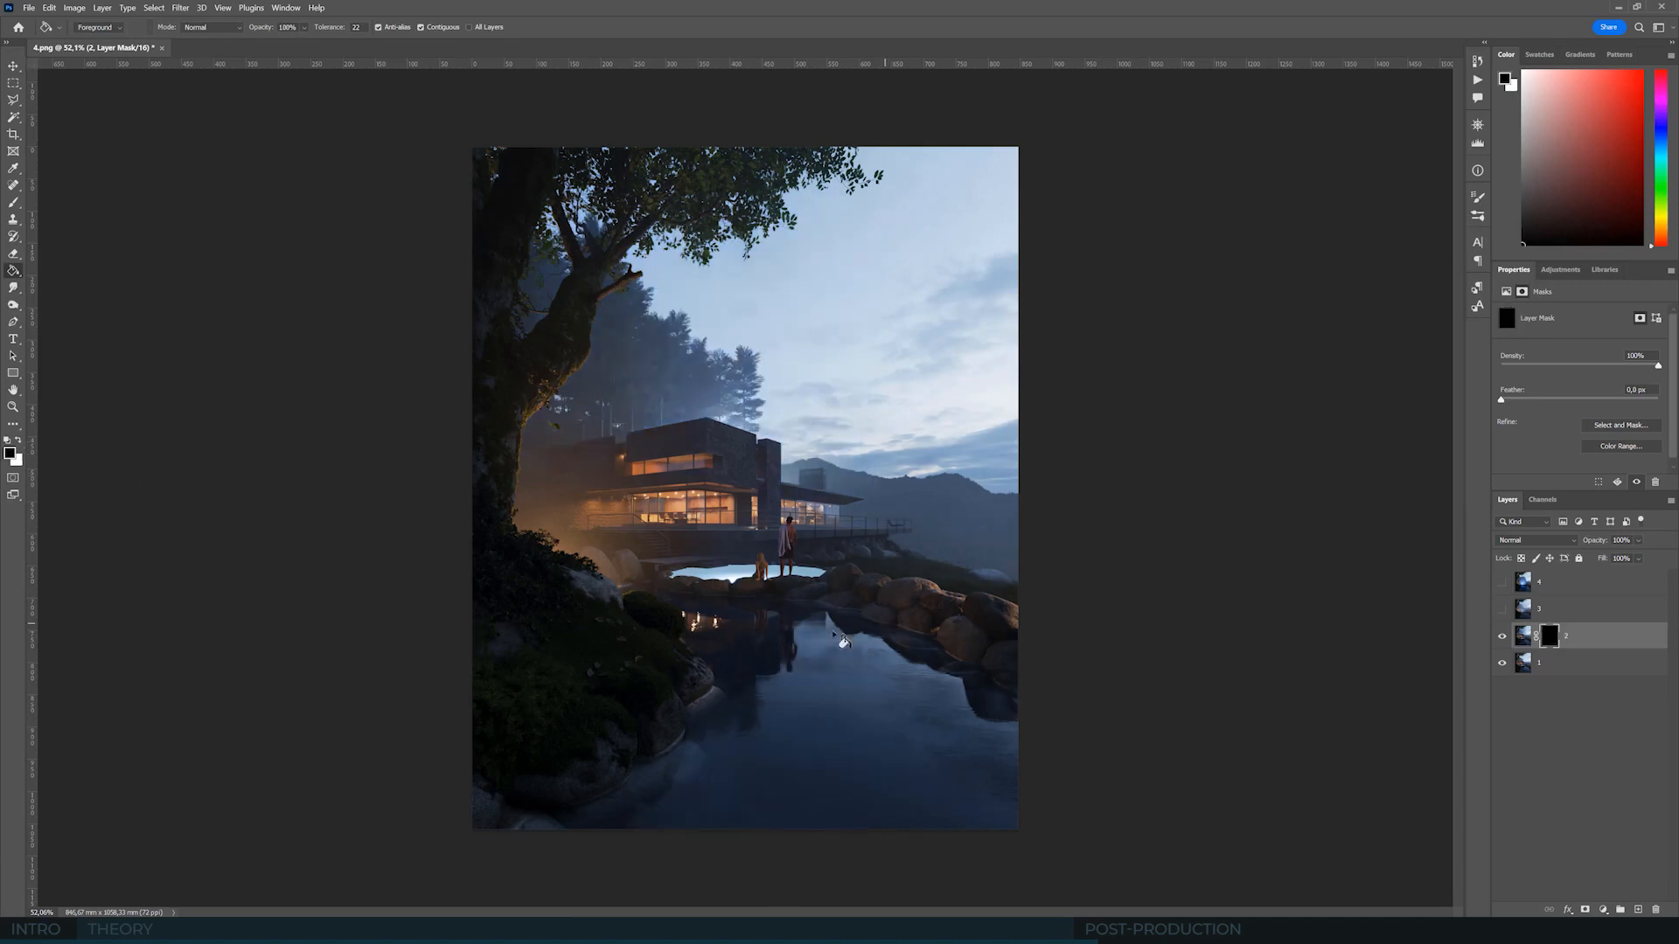
- Set up a soft white brush with 0% hardness and 22% opacity for painting on layer 2's mask
click(19, 442)
click(13, 202)
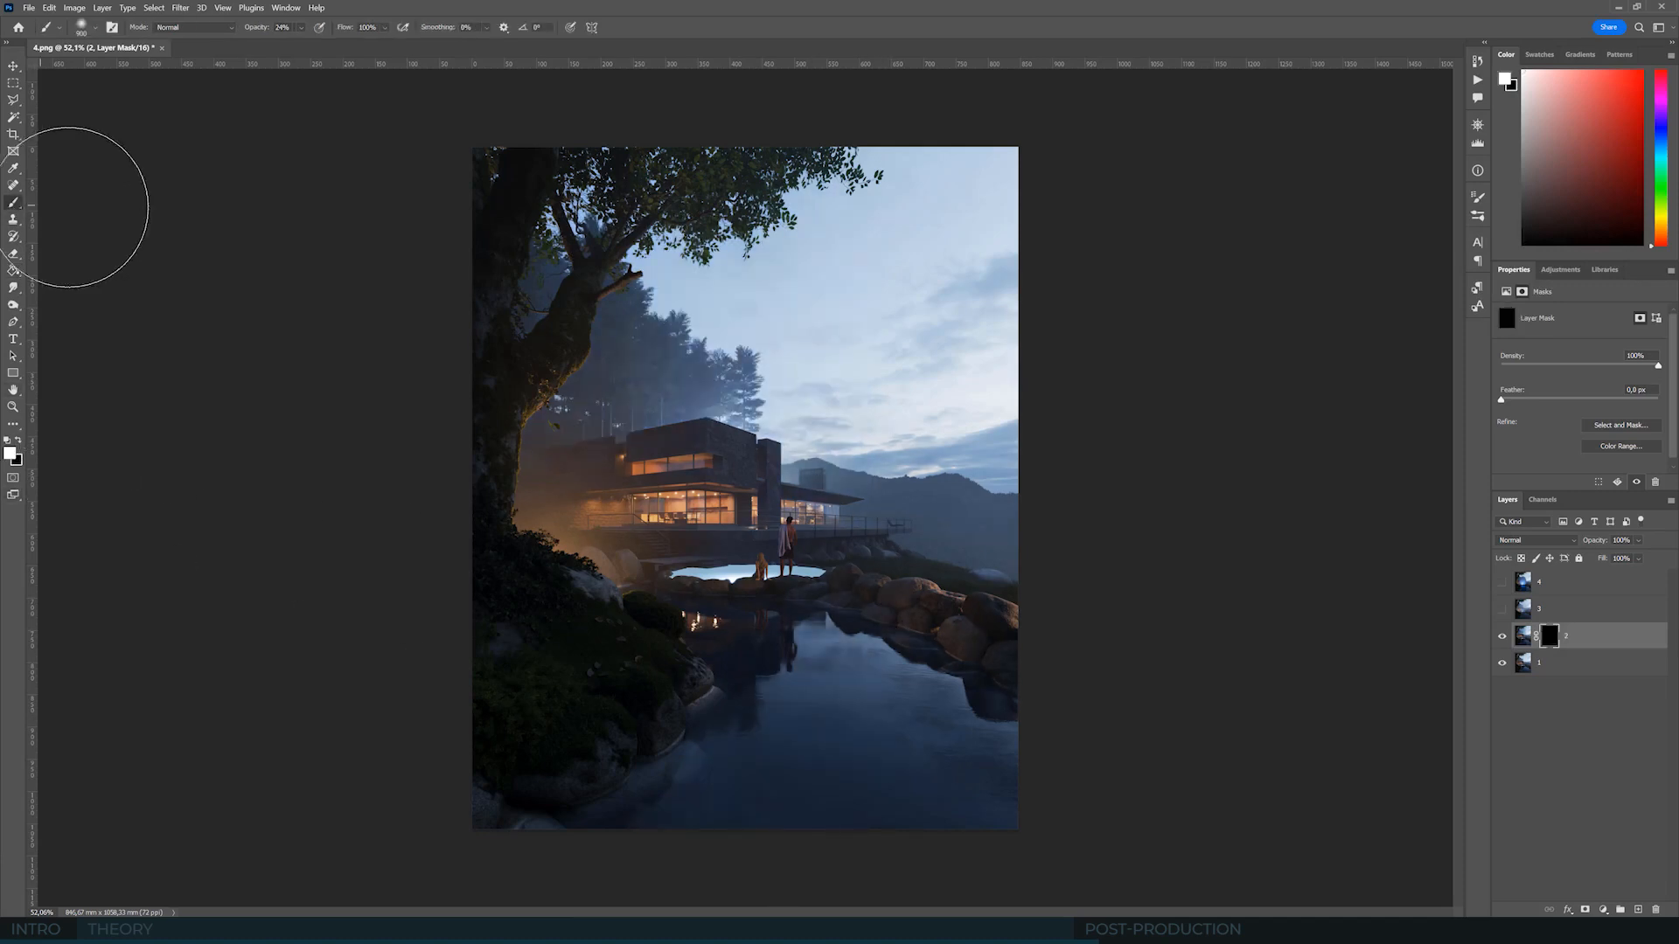
click(96, 28)
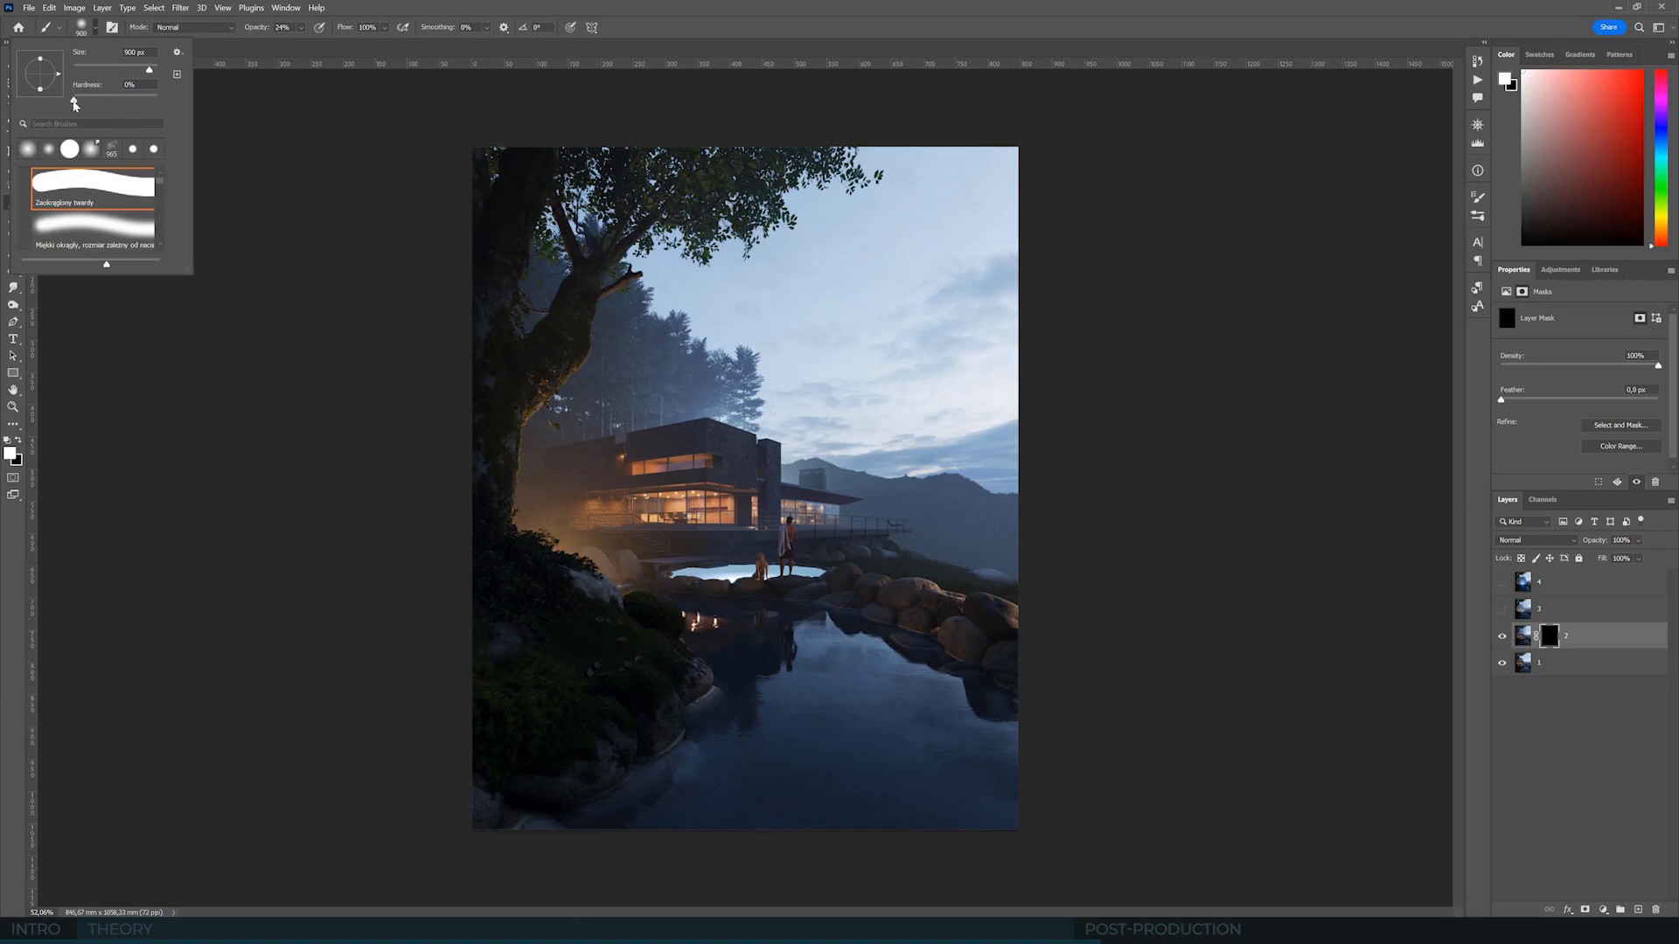
drag(136, 70, 136, 70)
click(409, 5)
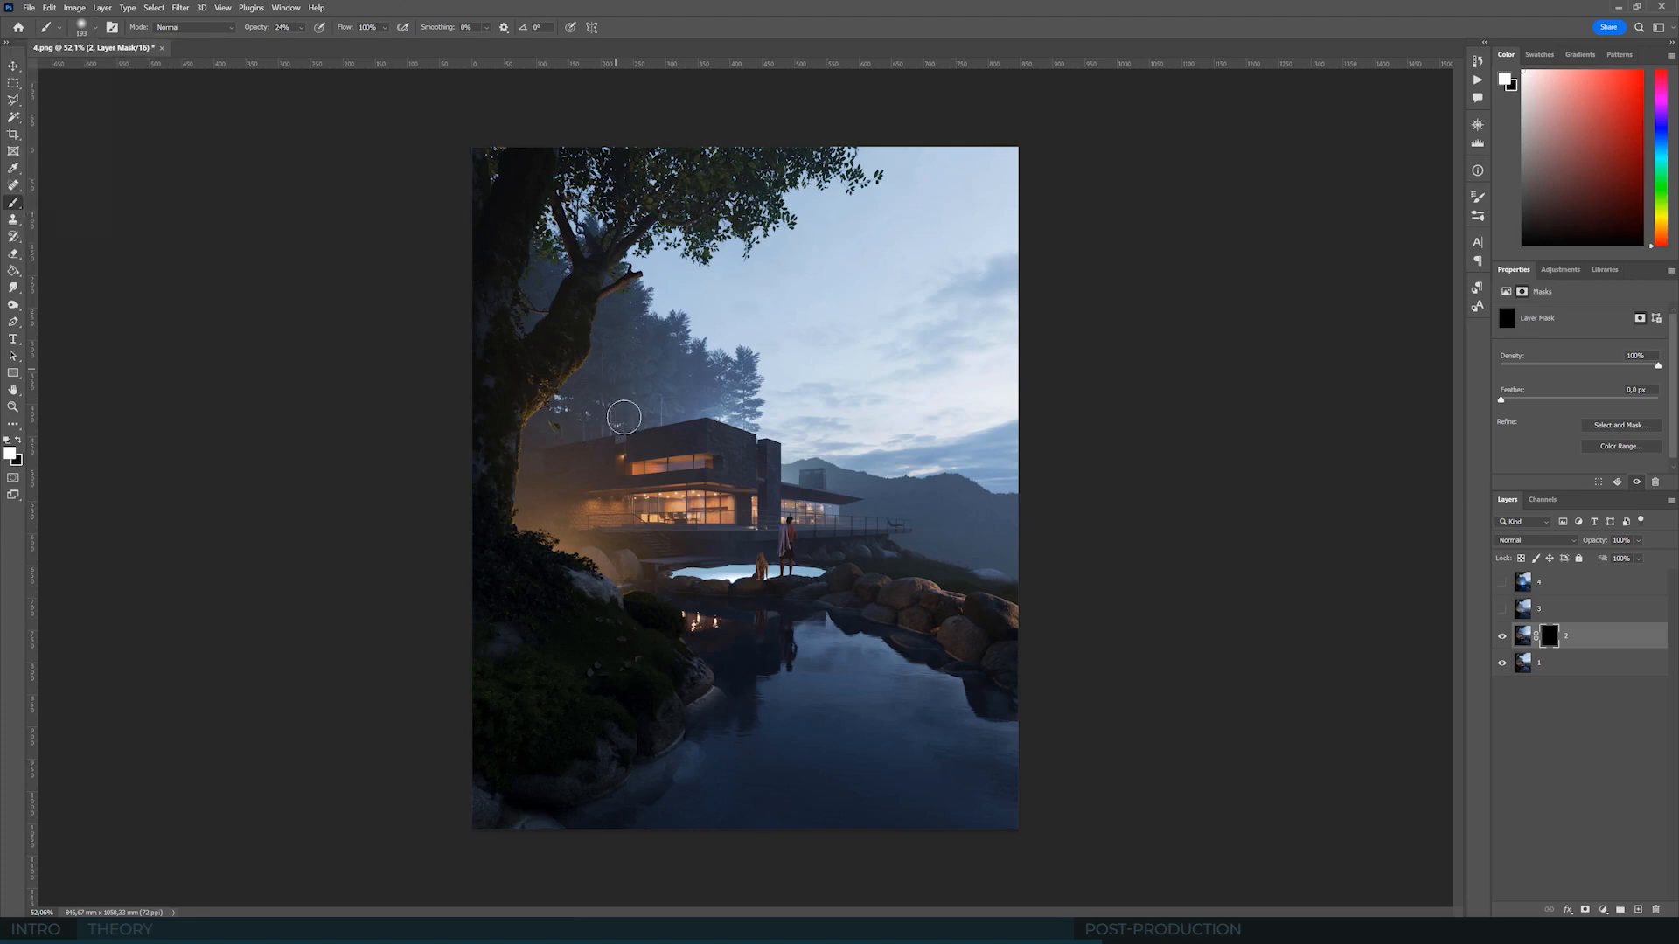
key(bracketright)
key(bracketright)
click(301, 29)
- Paint white on layer 2's mask to reveal the fog around the trees behind the house
key(bracketright)
key(bracketright)
mouse_move(566, 497)
mouse_down()
mouse_move(649, 515)
mouse_move(562, 442)
mouse_move(592, 405)
mouse_move(614, 421)
mouse_up()
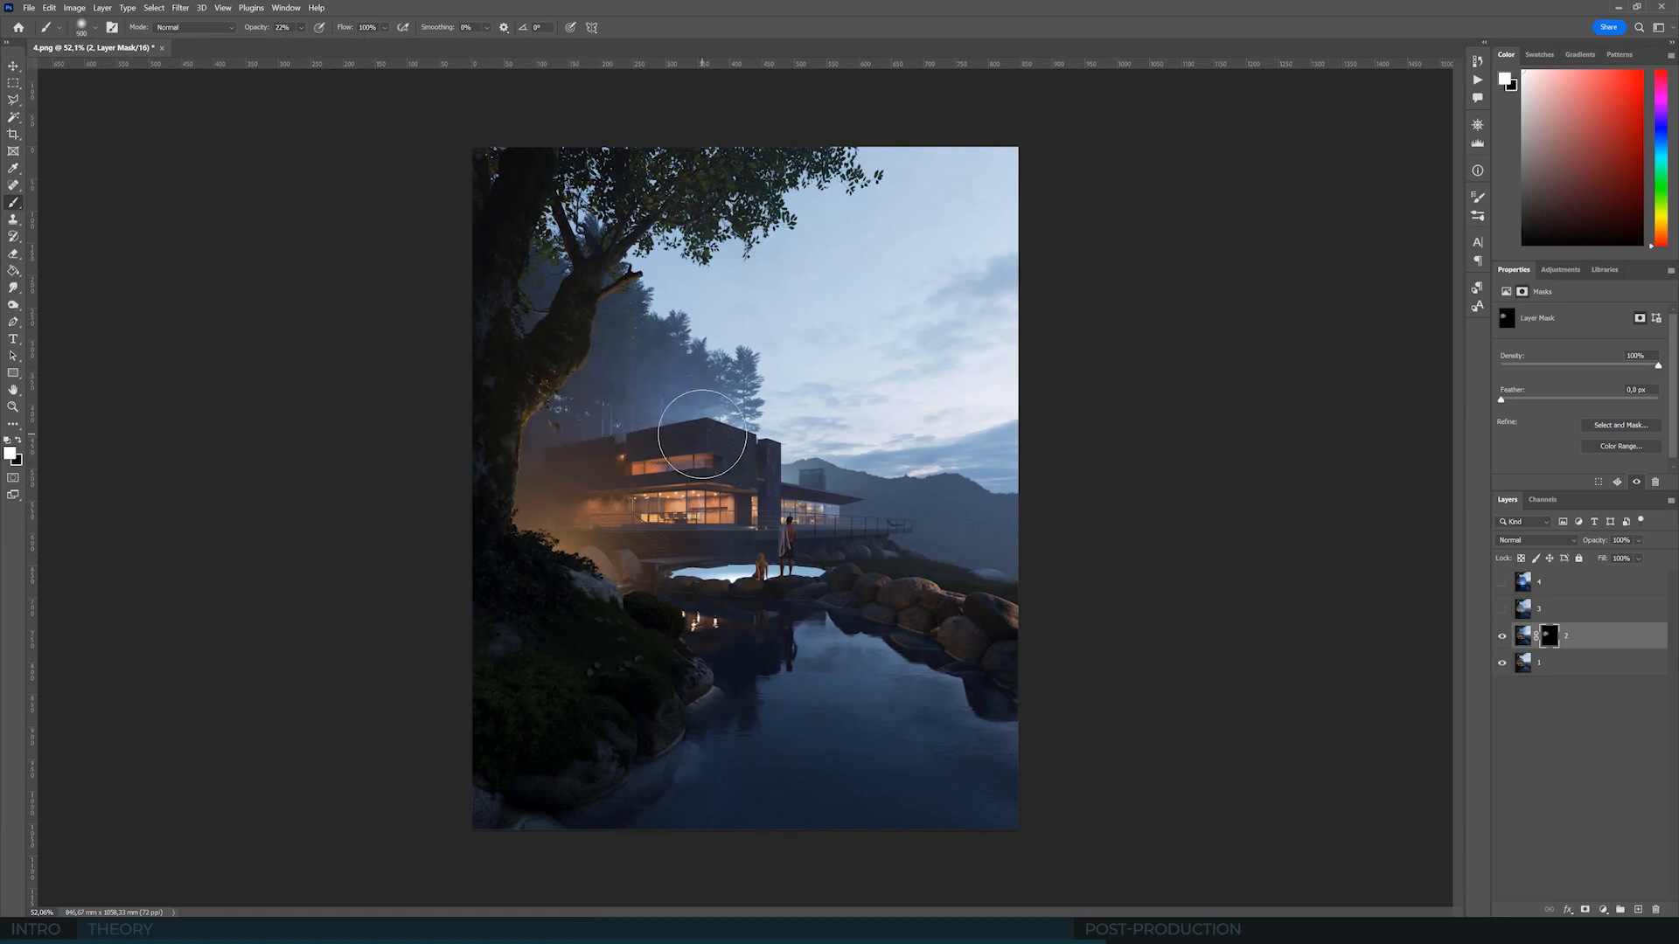
key(bracketright)
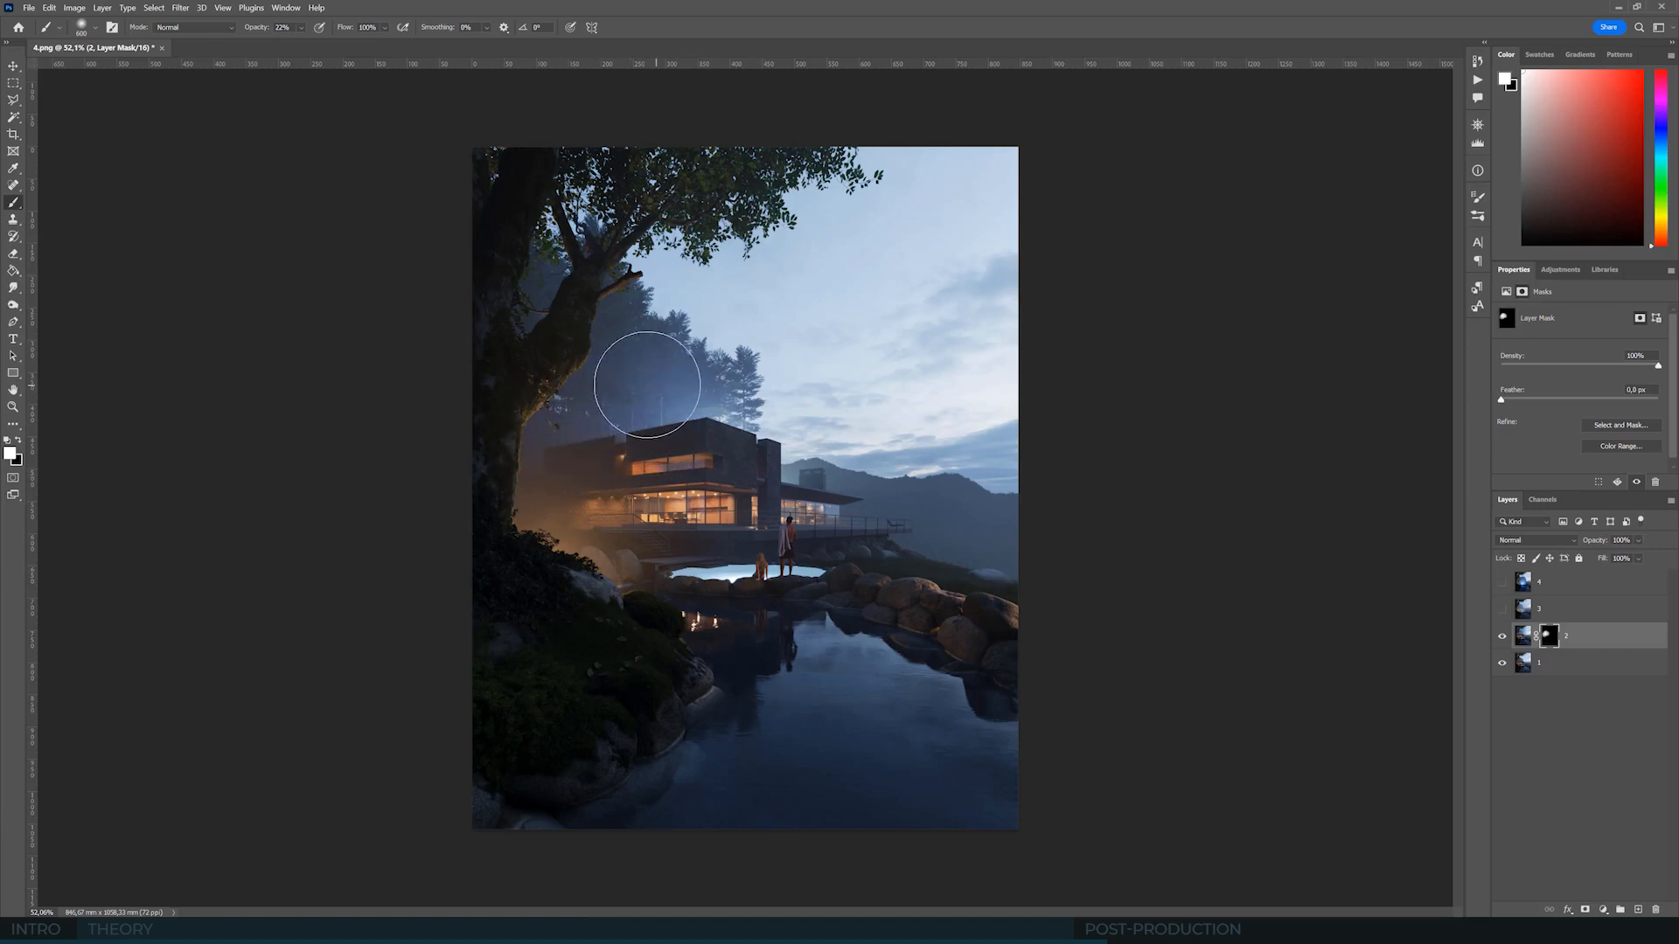
key(bracketright)
key(bracketleft)
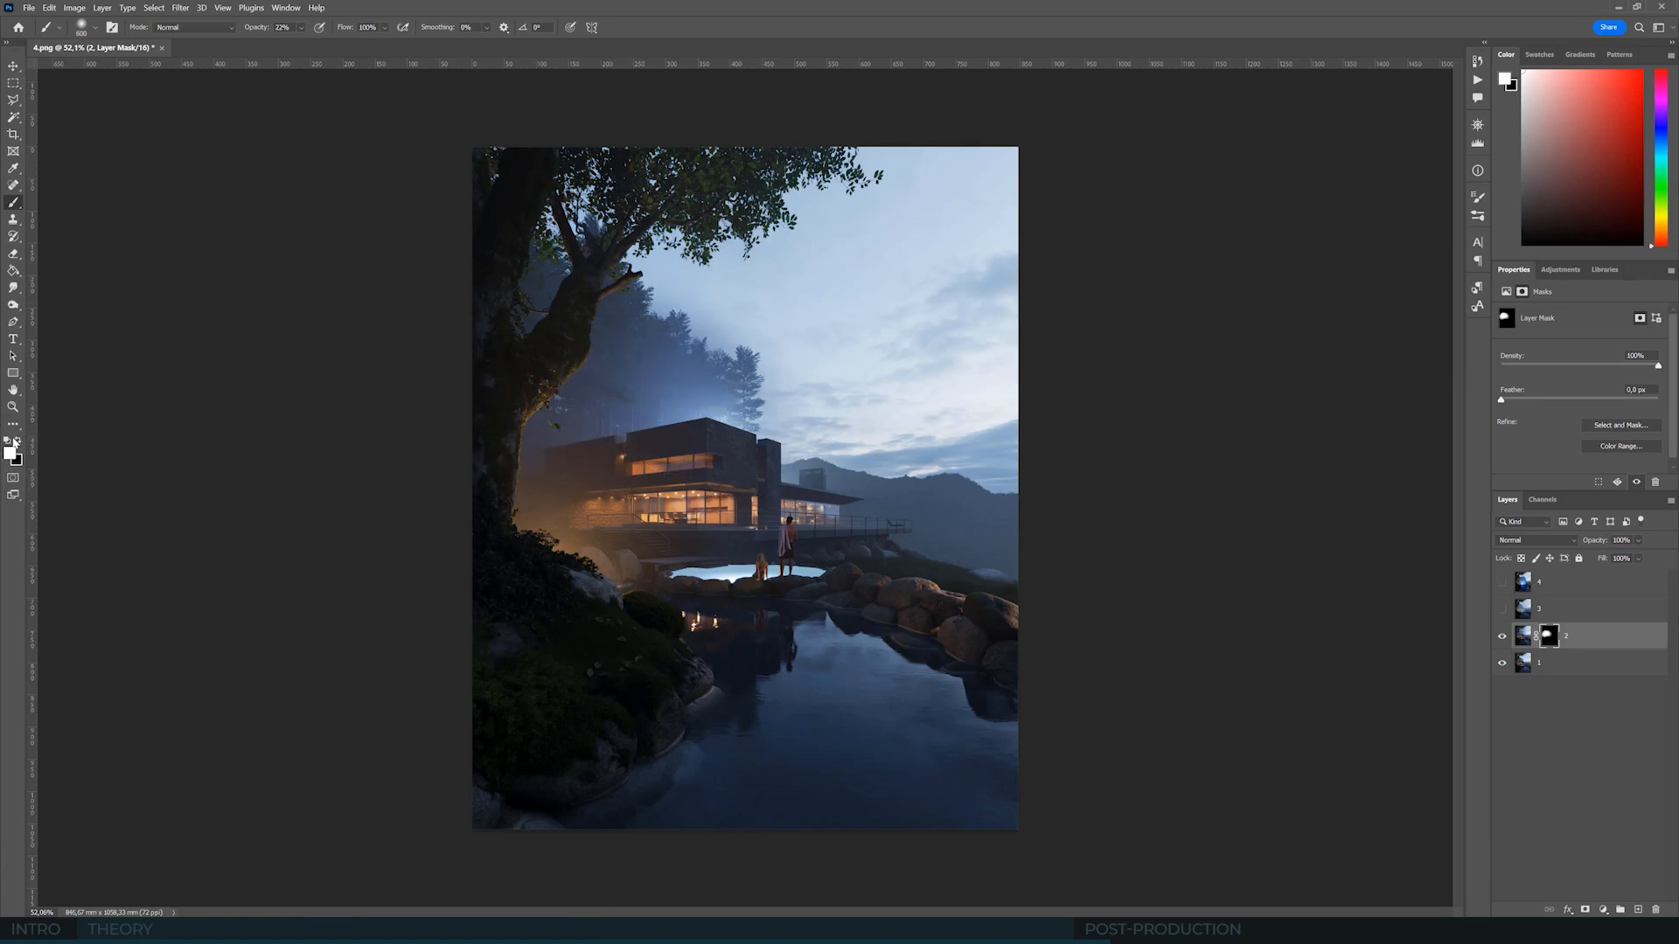
- Paint black on layer 2's mask to reduce the fog over the trees above the house roof
click(21, 441)
key(bracketleft)
key(bracketleft)
key(bracketleft)
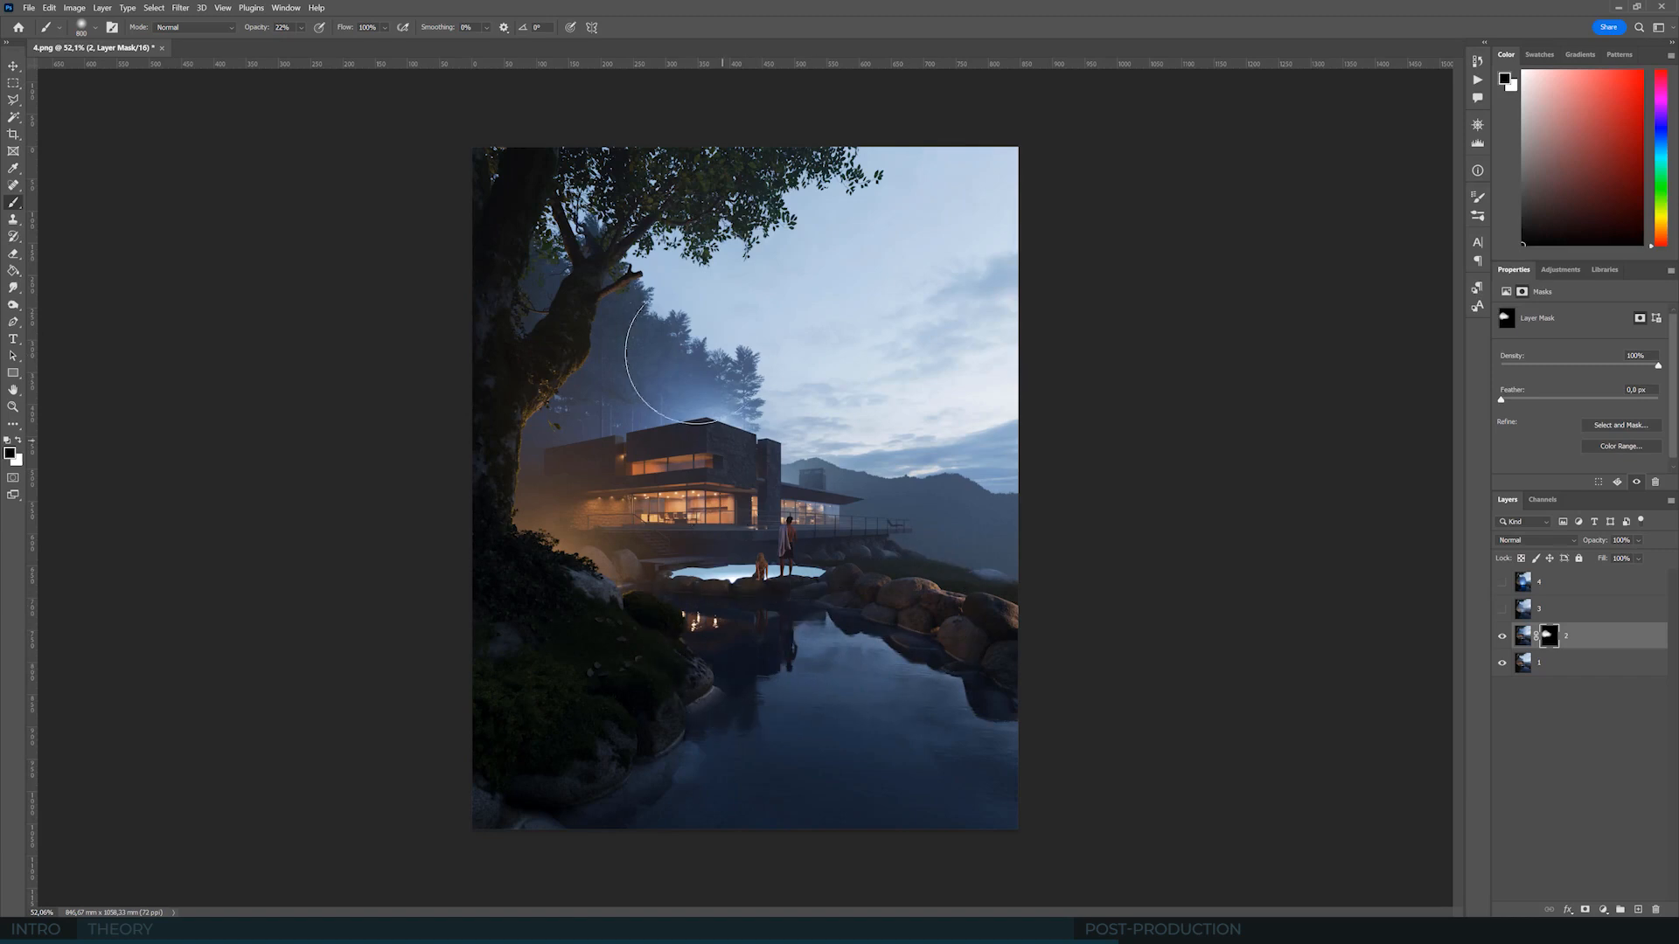
mouse_move(699, 354)
mouse_down()
mouse_move(618, 378)
mouse_move(628, 392)
mouse_up()
- Show layer 3 and add a layer mask to it
click(1504, 610)
click(1560, 616)
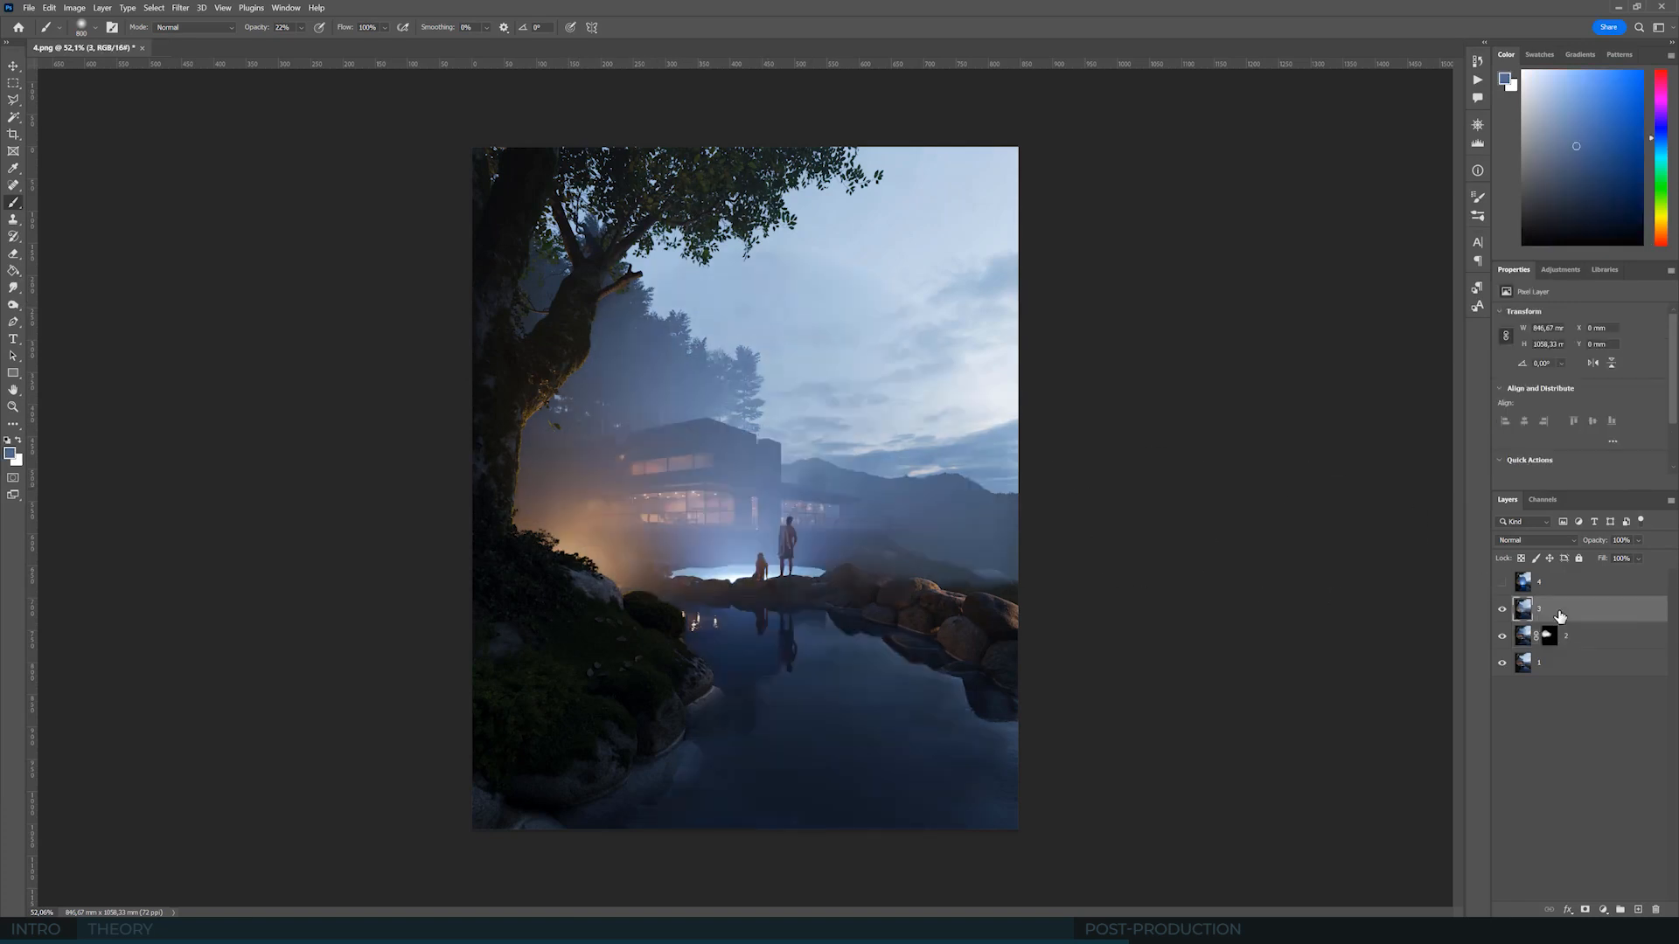
click(1585, 911)
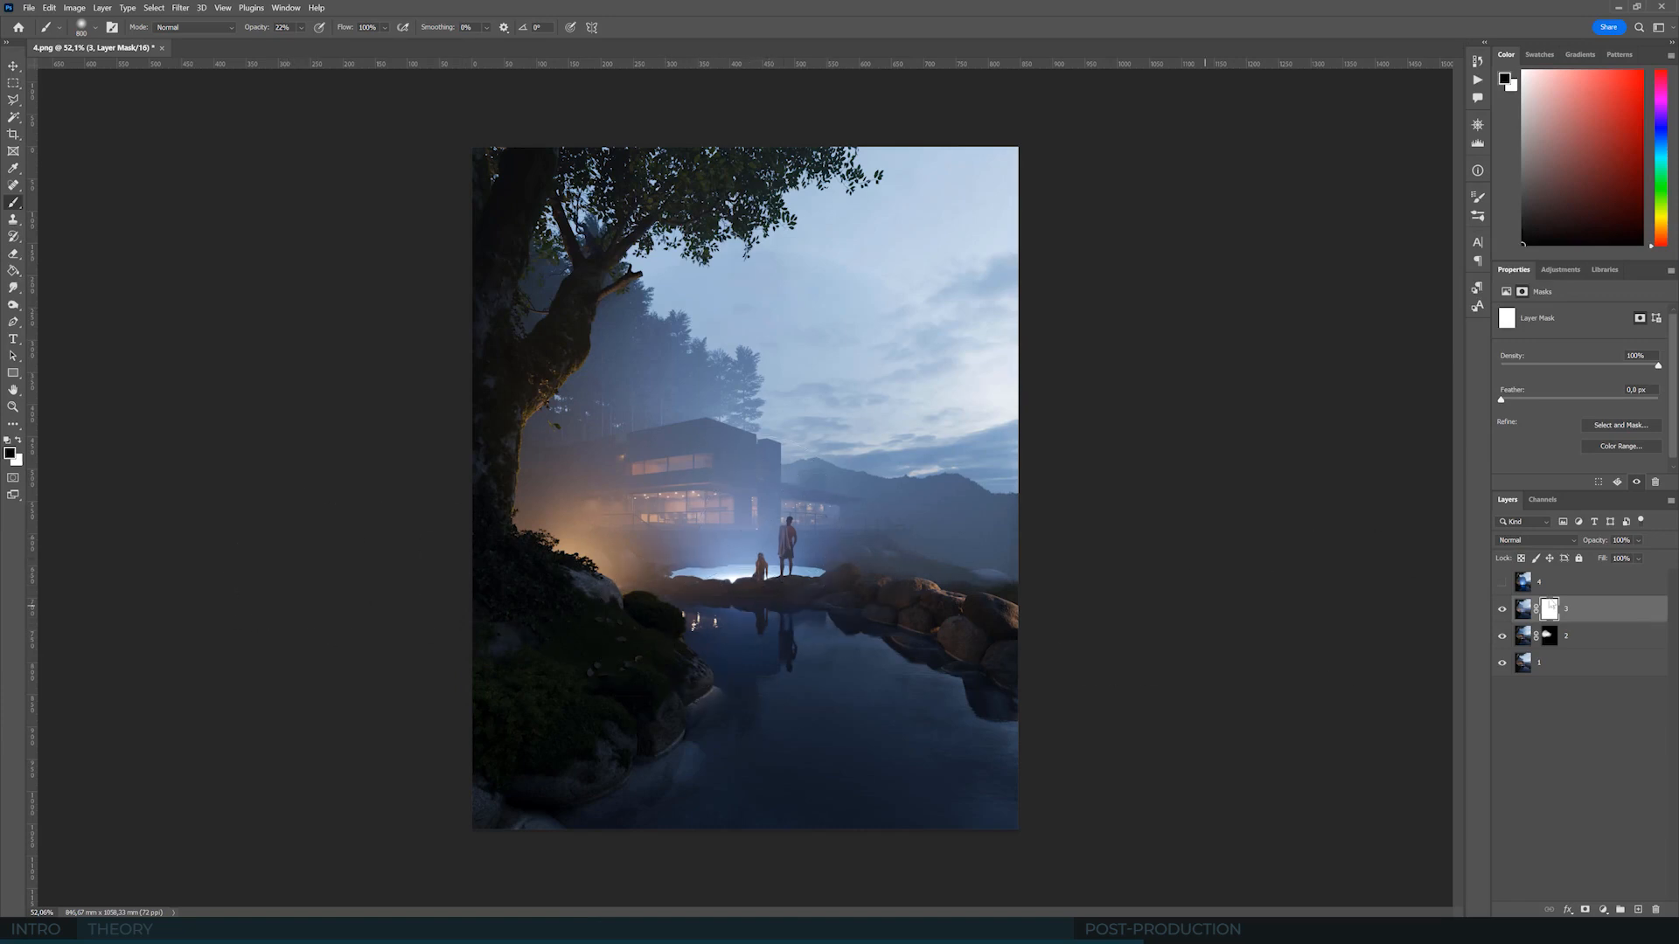
- Fade layer 3's mask to black toward the sky, the right-hand shore and the lower water with the Gradient tool, redoing unsatisfactory gradients
click(14, 271)
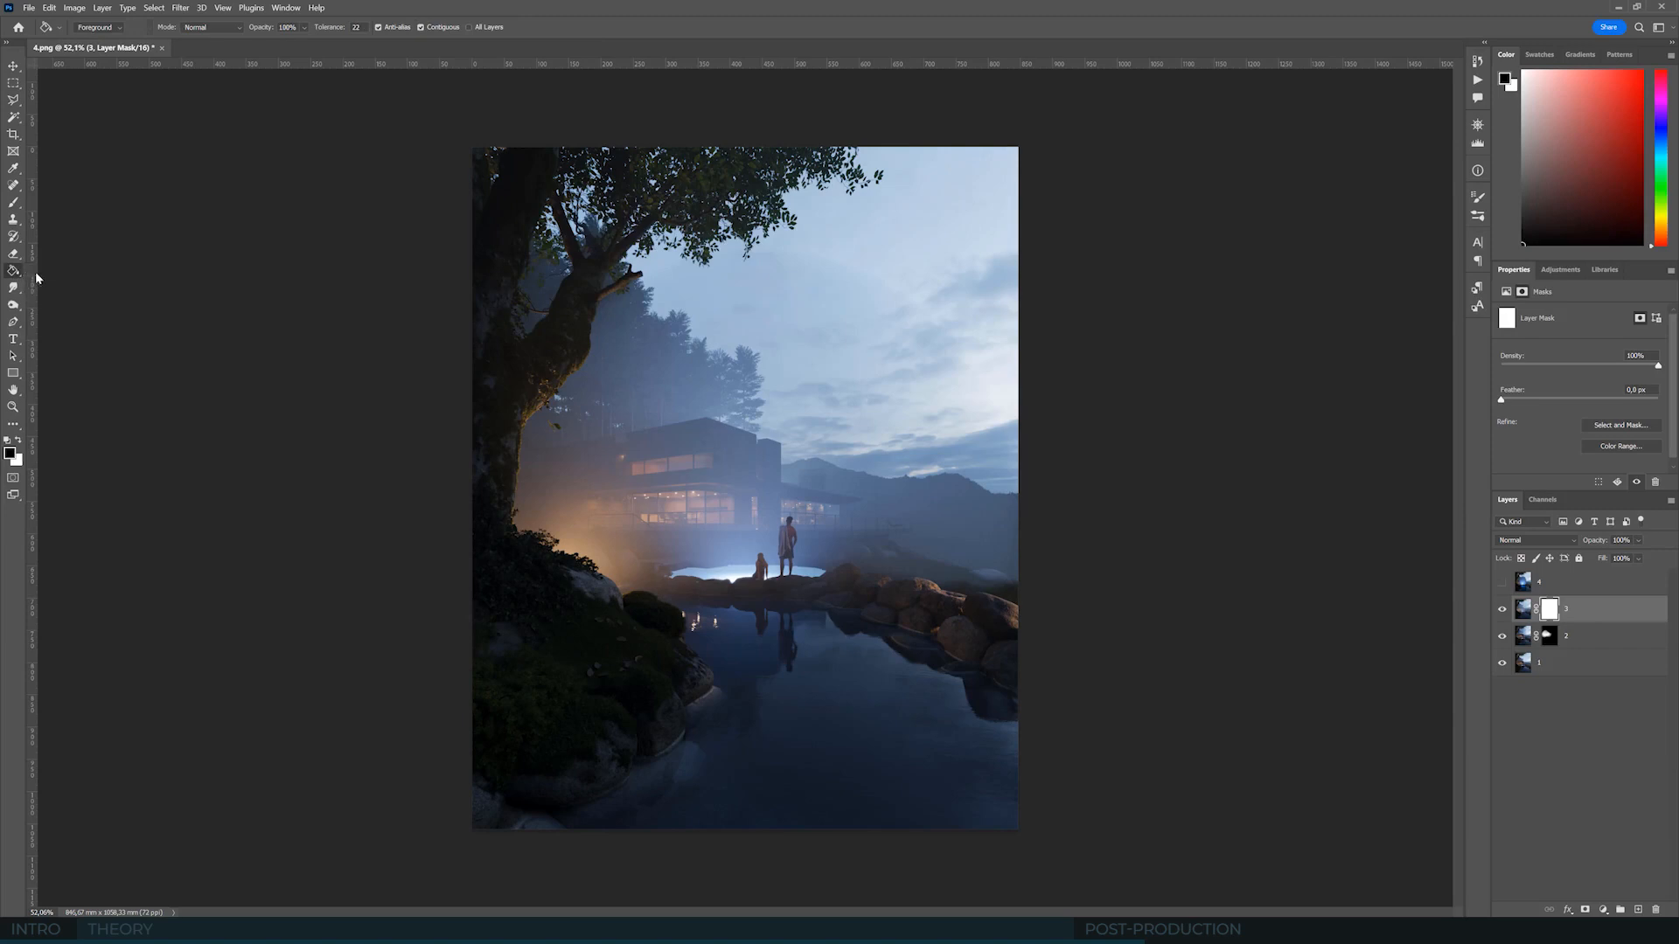
drag(618, 496, 617, 501)
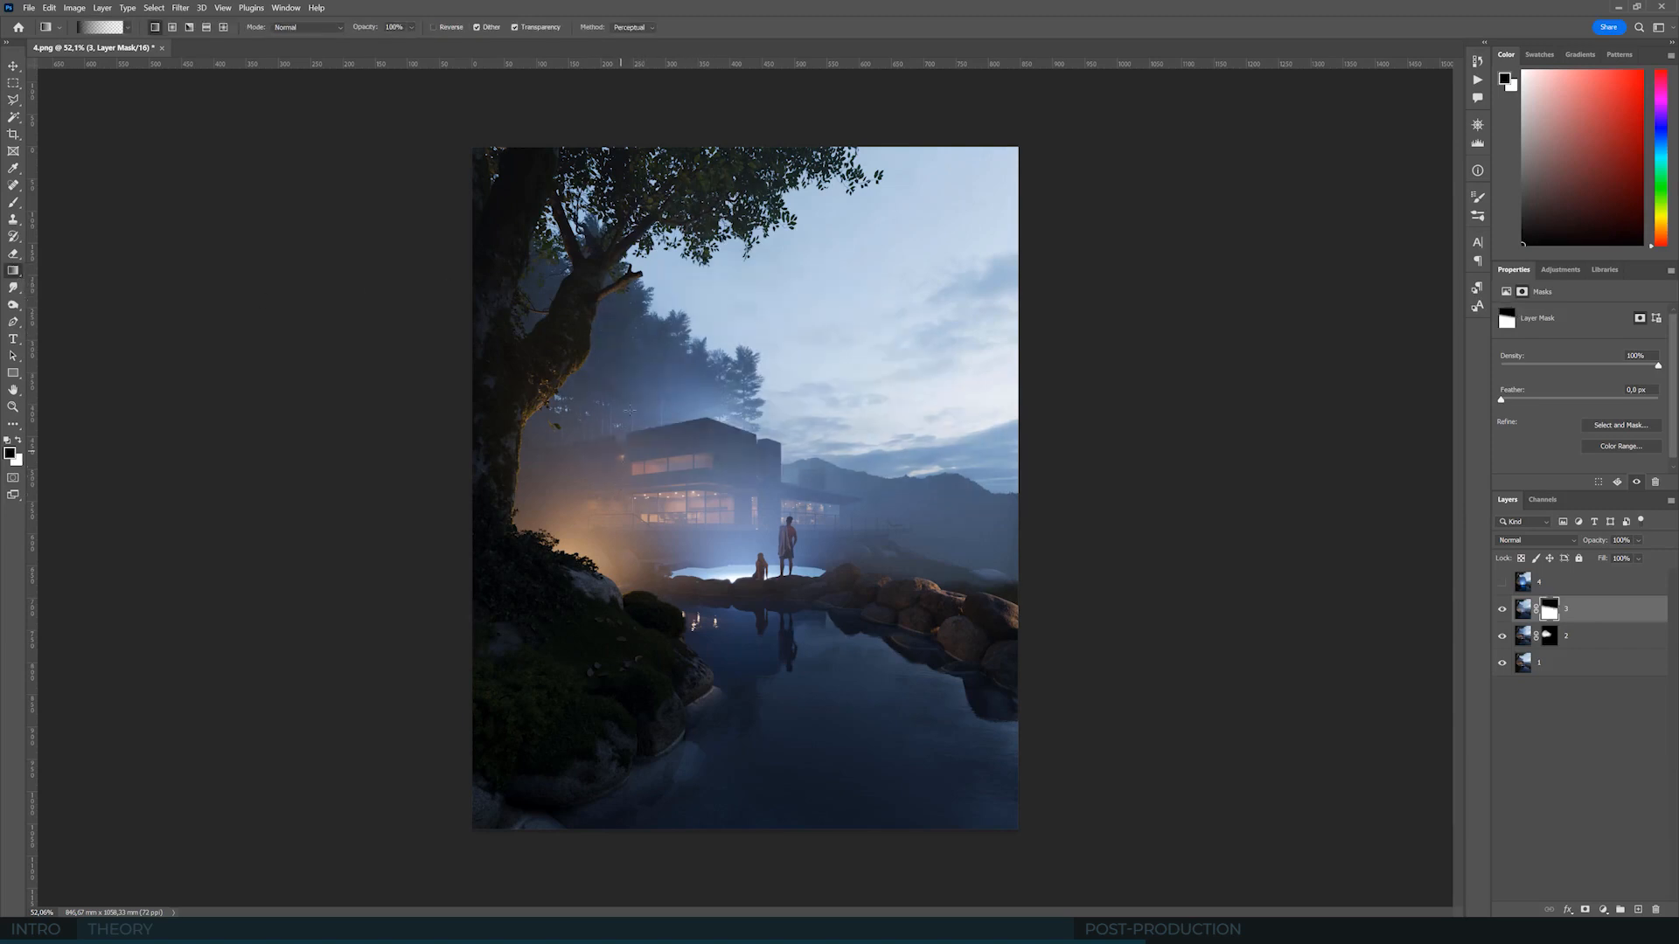
key(ctrl+z)
drag(701, 304, 622, 397)
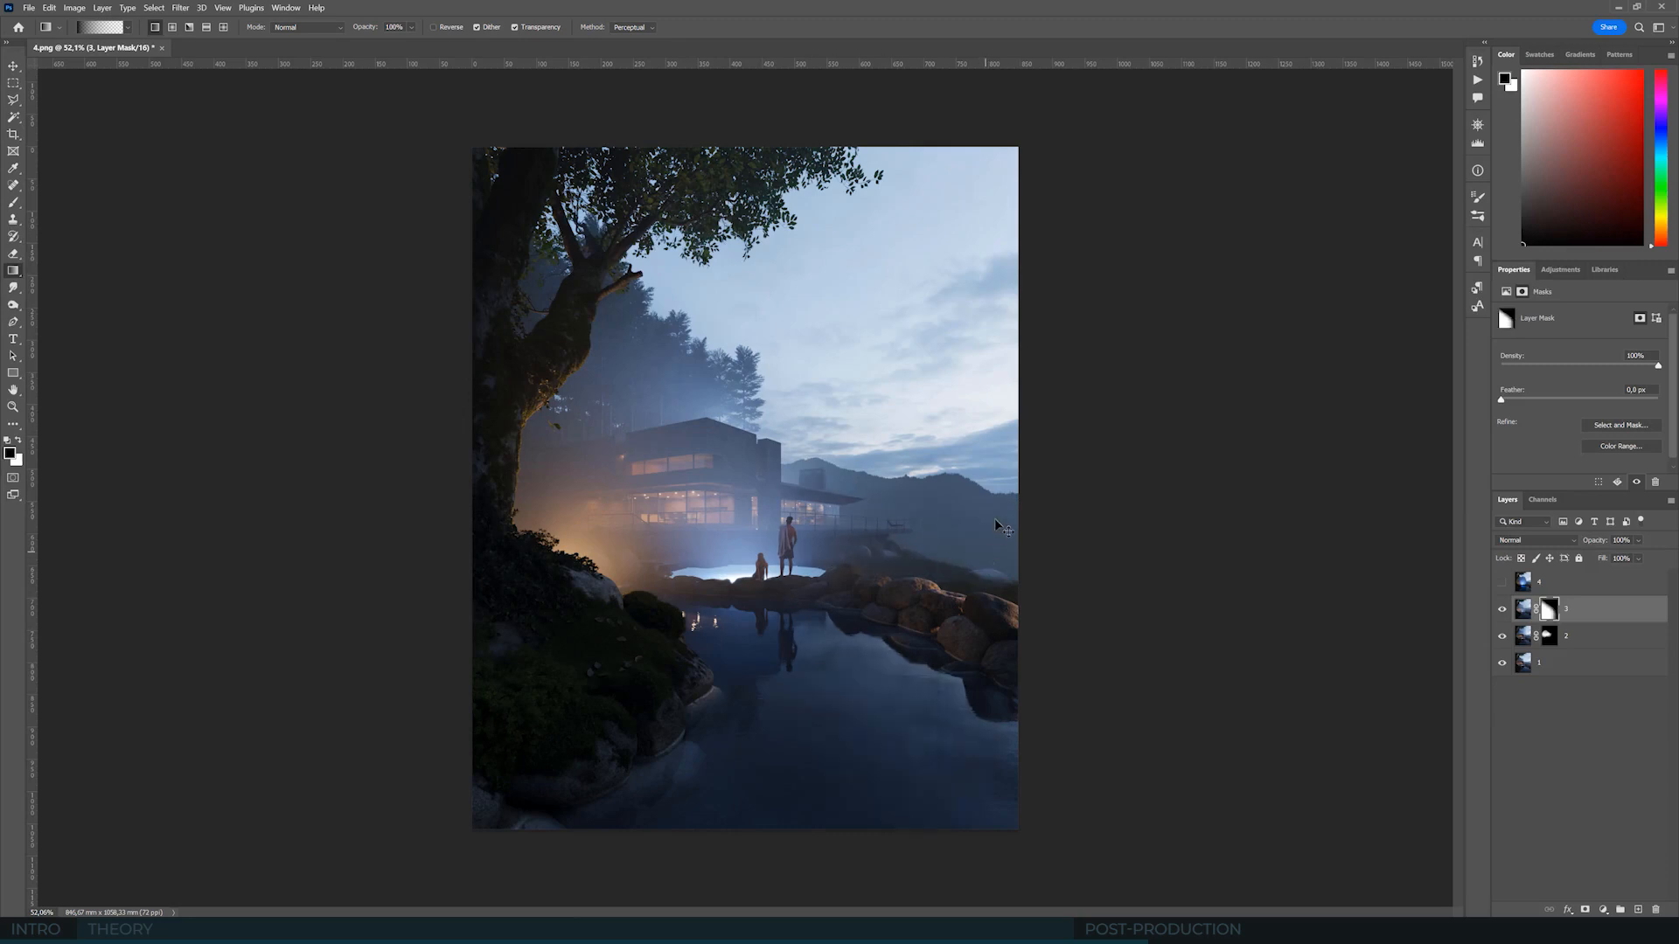
key(ctrl+z)
drag(987, 515, 862, 513)
drag(791, 748, 808, 605)
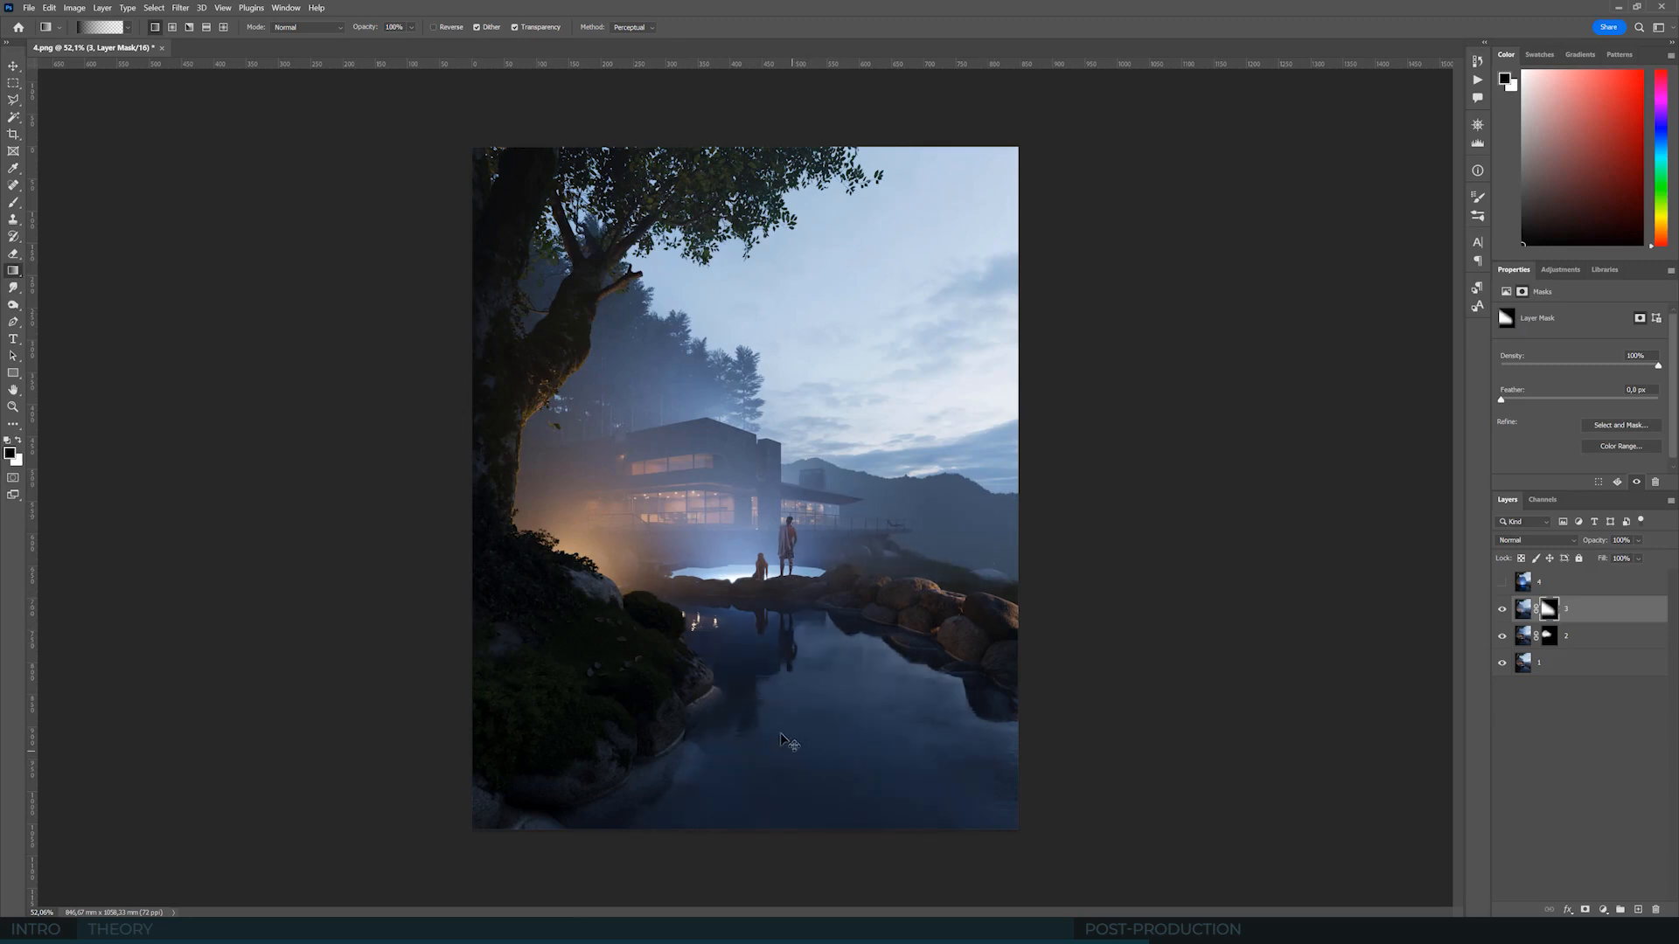
key(ctrl+z)
drag(771, 743, 773, 600)
- Paint black with a large 22% opacity brush on layer 3's mask near the house and trees, then compare with layer 3 hidden and shown
click(14, 204)
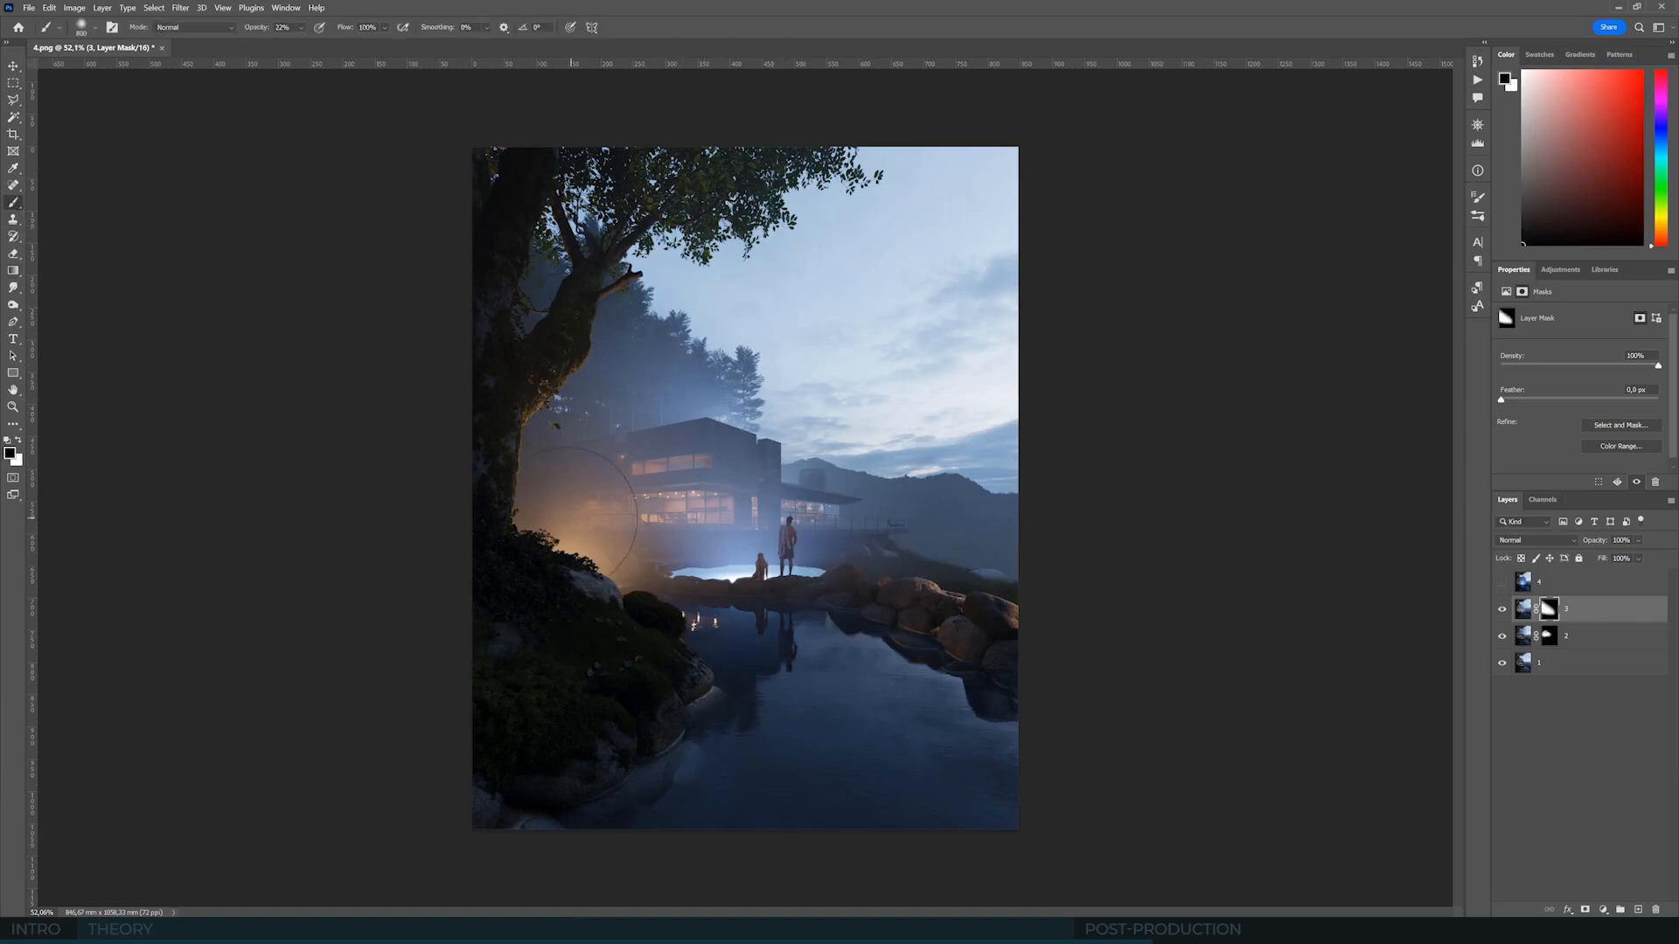
key(bracketright)
key(bracketright)
mouse_move(570, 420)
mouse_down()
mouse_move(691, 398)
mouse_move(706, 411)
mouse_move(615, 418)
mouse_up()
key(bracketright)
key(bracketright)
key(bracketright)
click(1502, 609)
click(1502, 609)
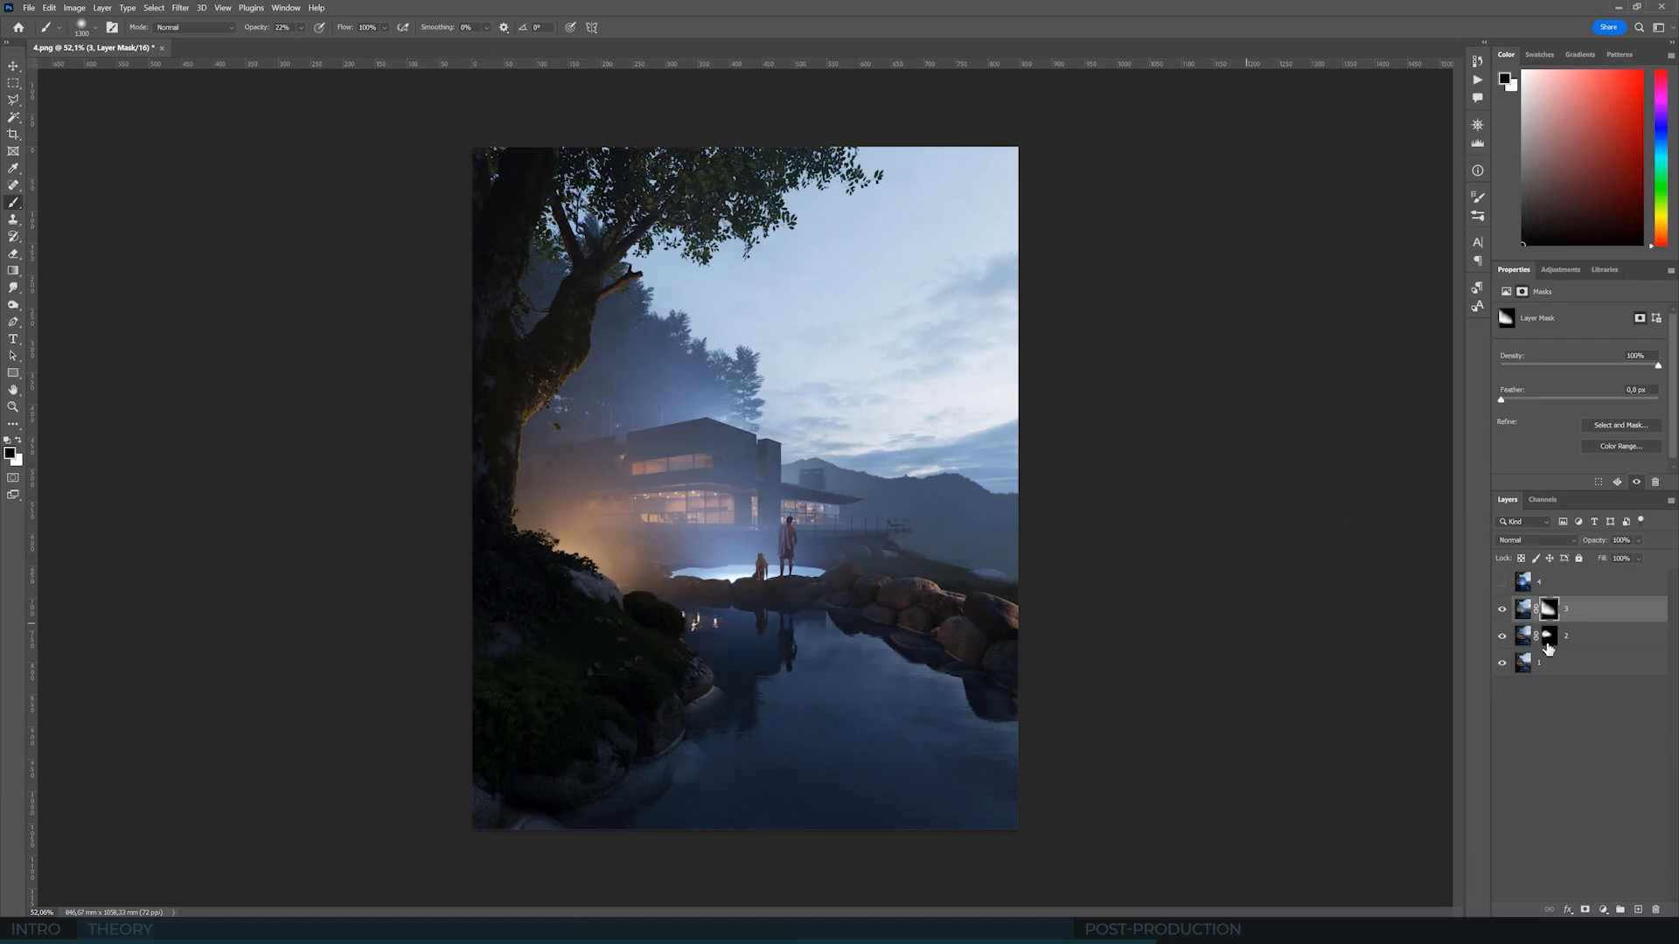
click(1503, 610)
click(1503, 609)
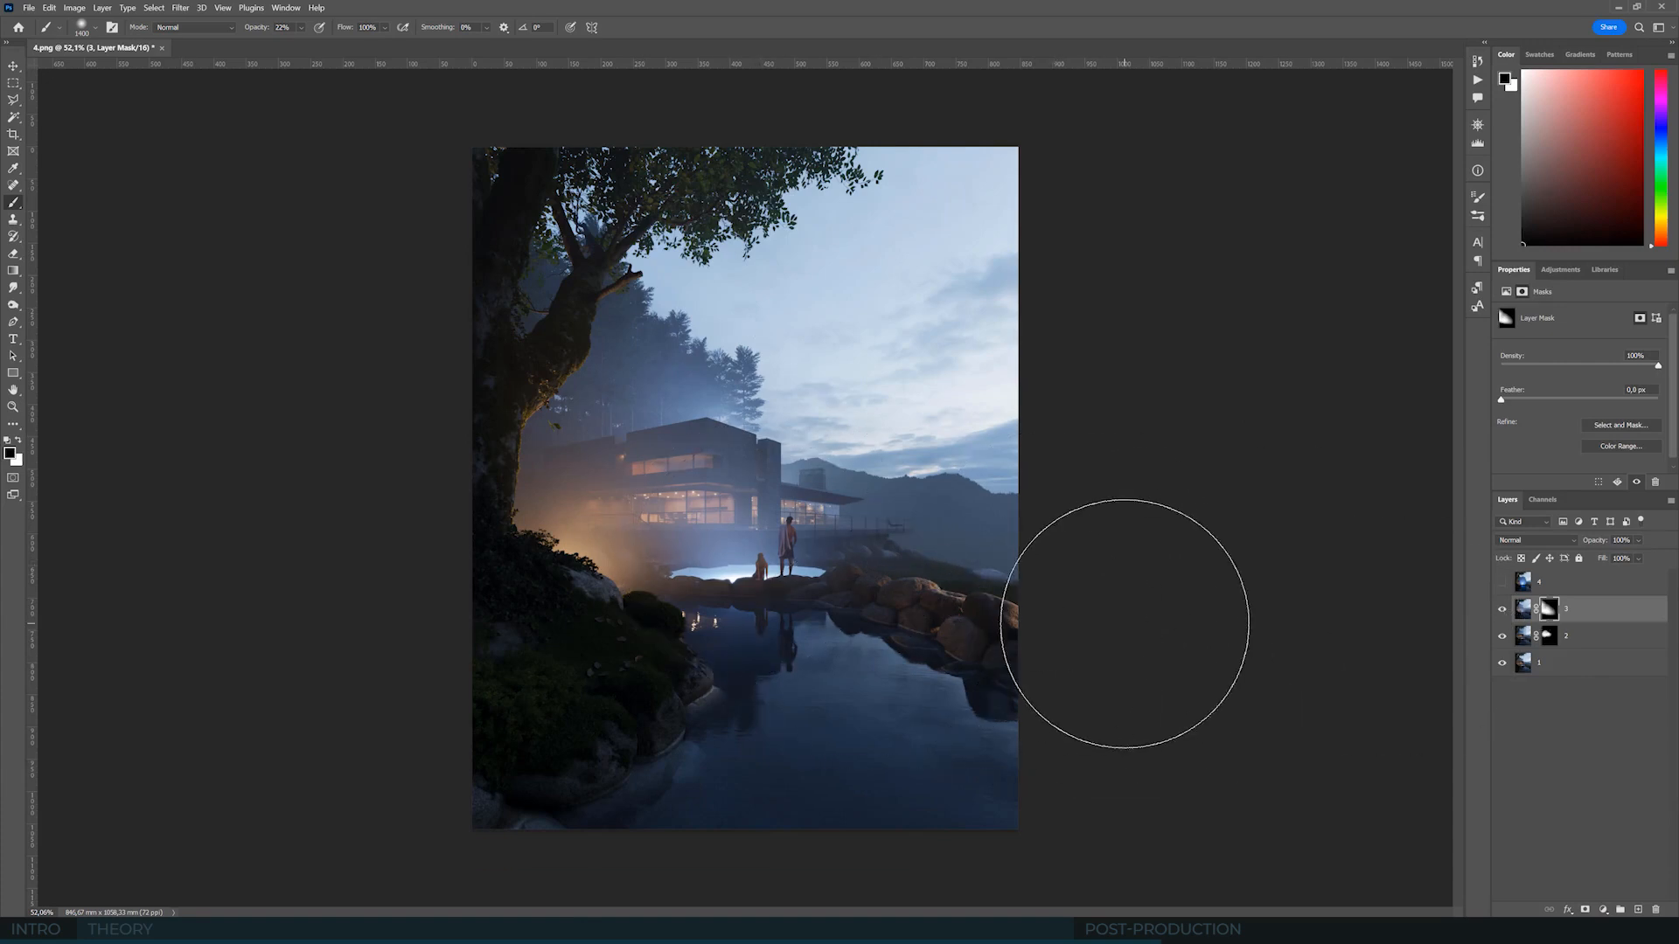
- Show layer 4, duplicate it as "4 copy", hide the copy and select the original layer 4
click(1501, 582)
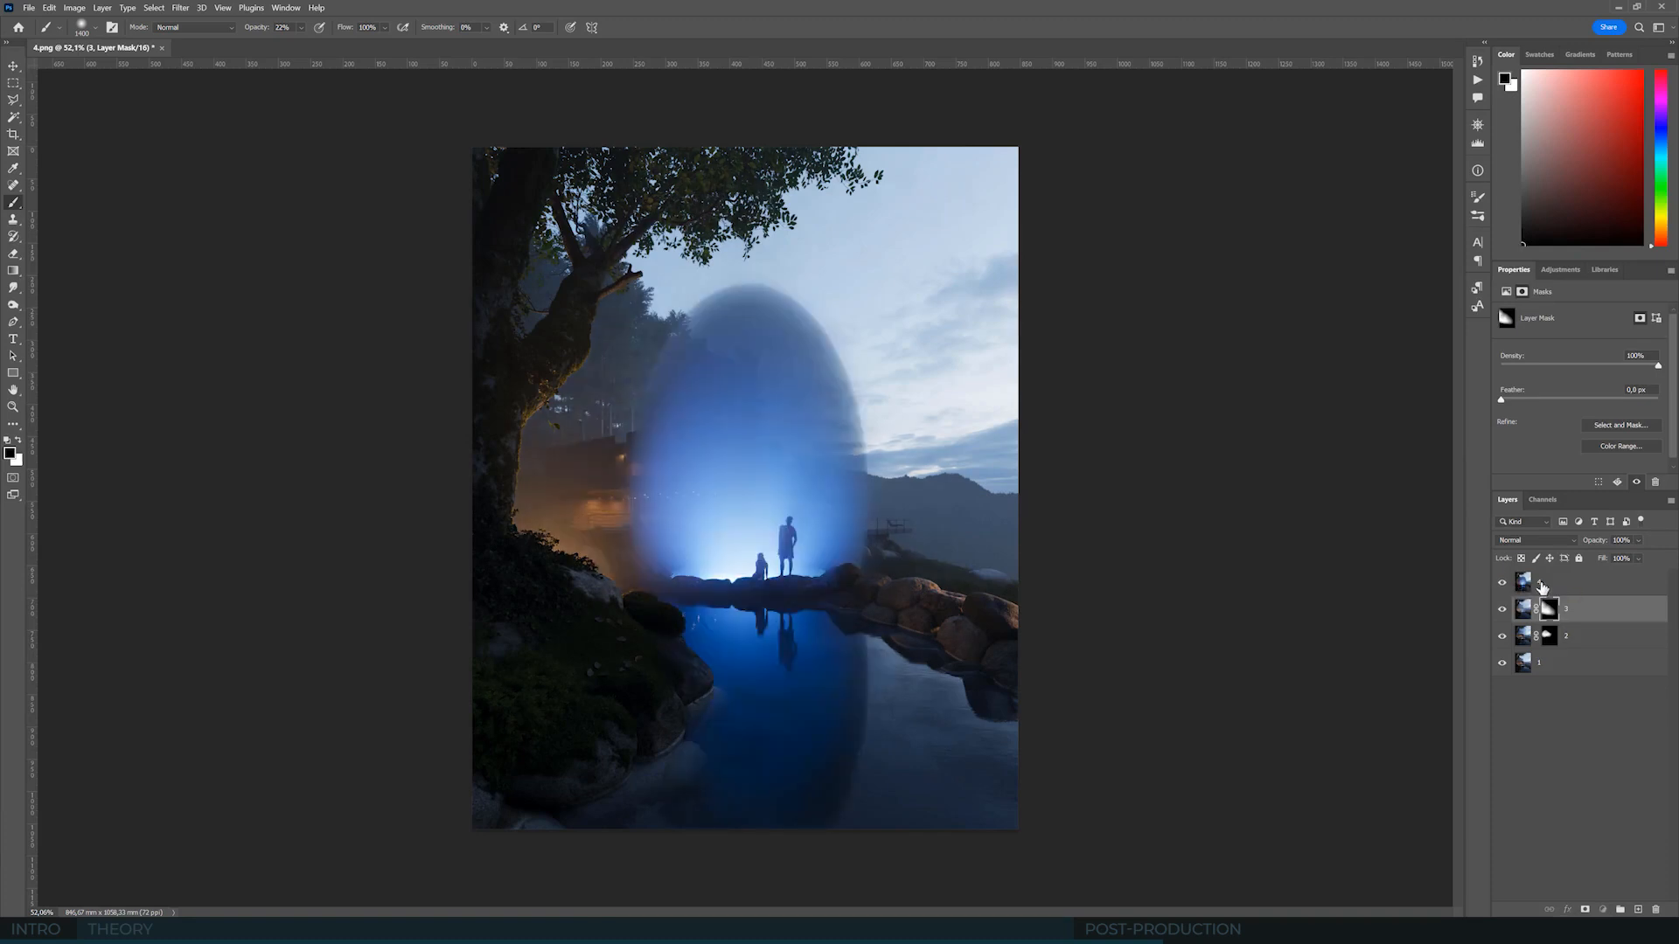
click(1531, 582)
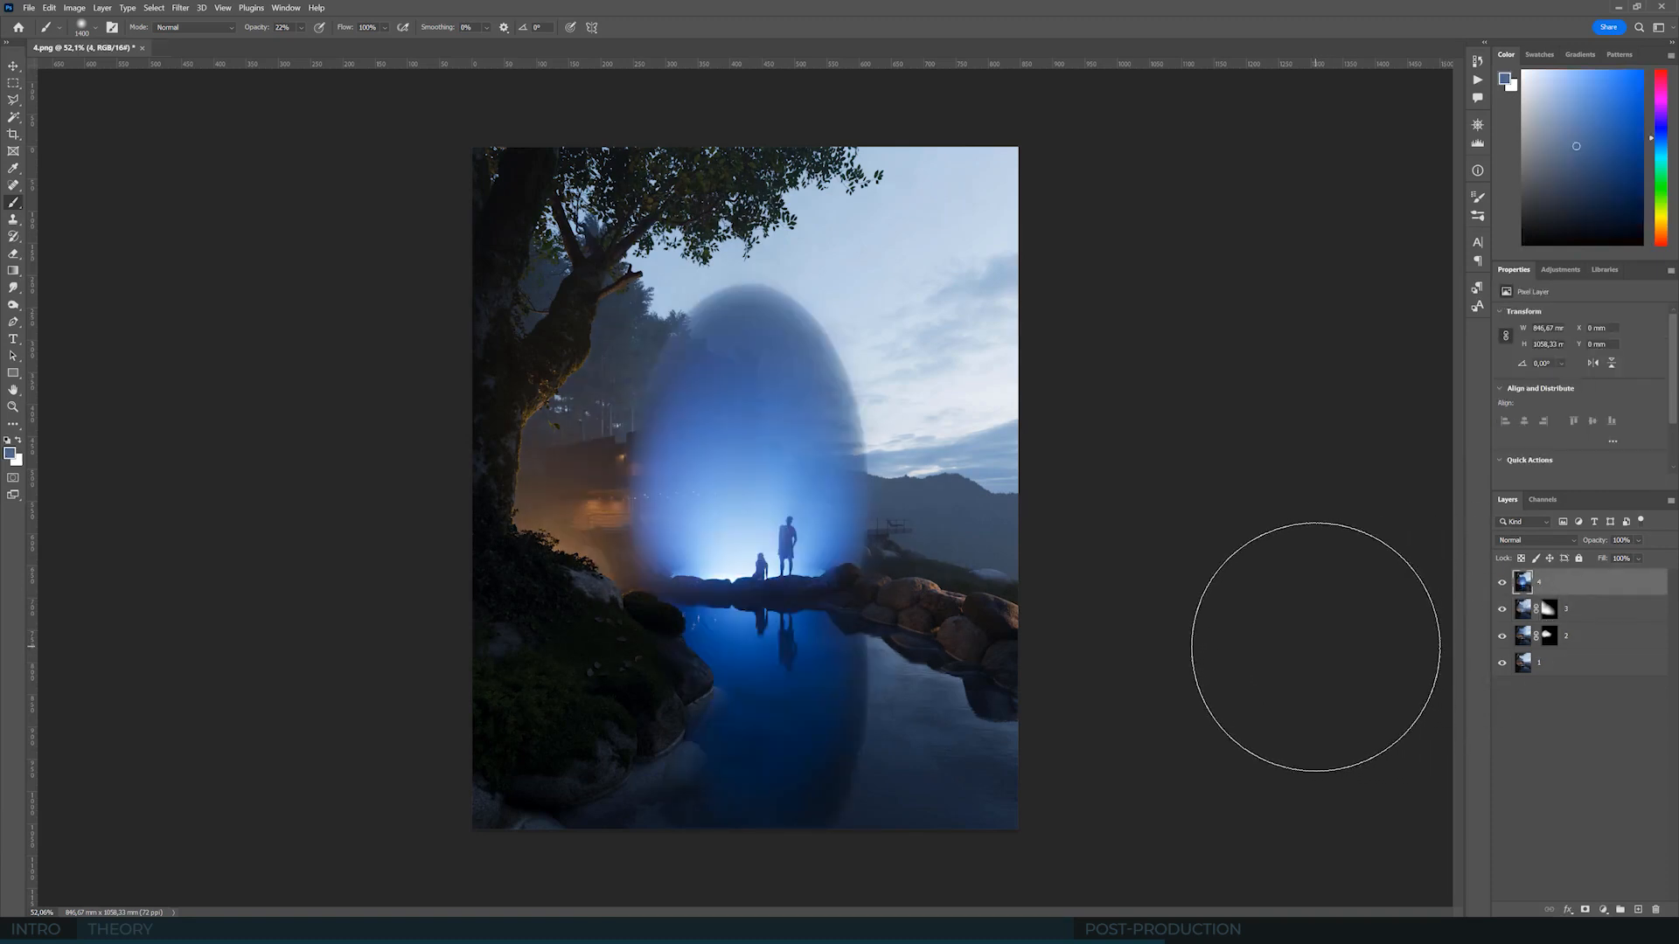
key(ctrl+j)
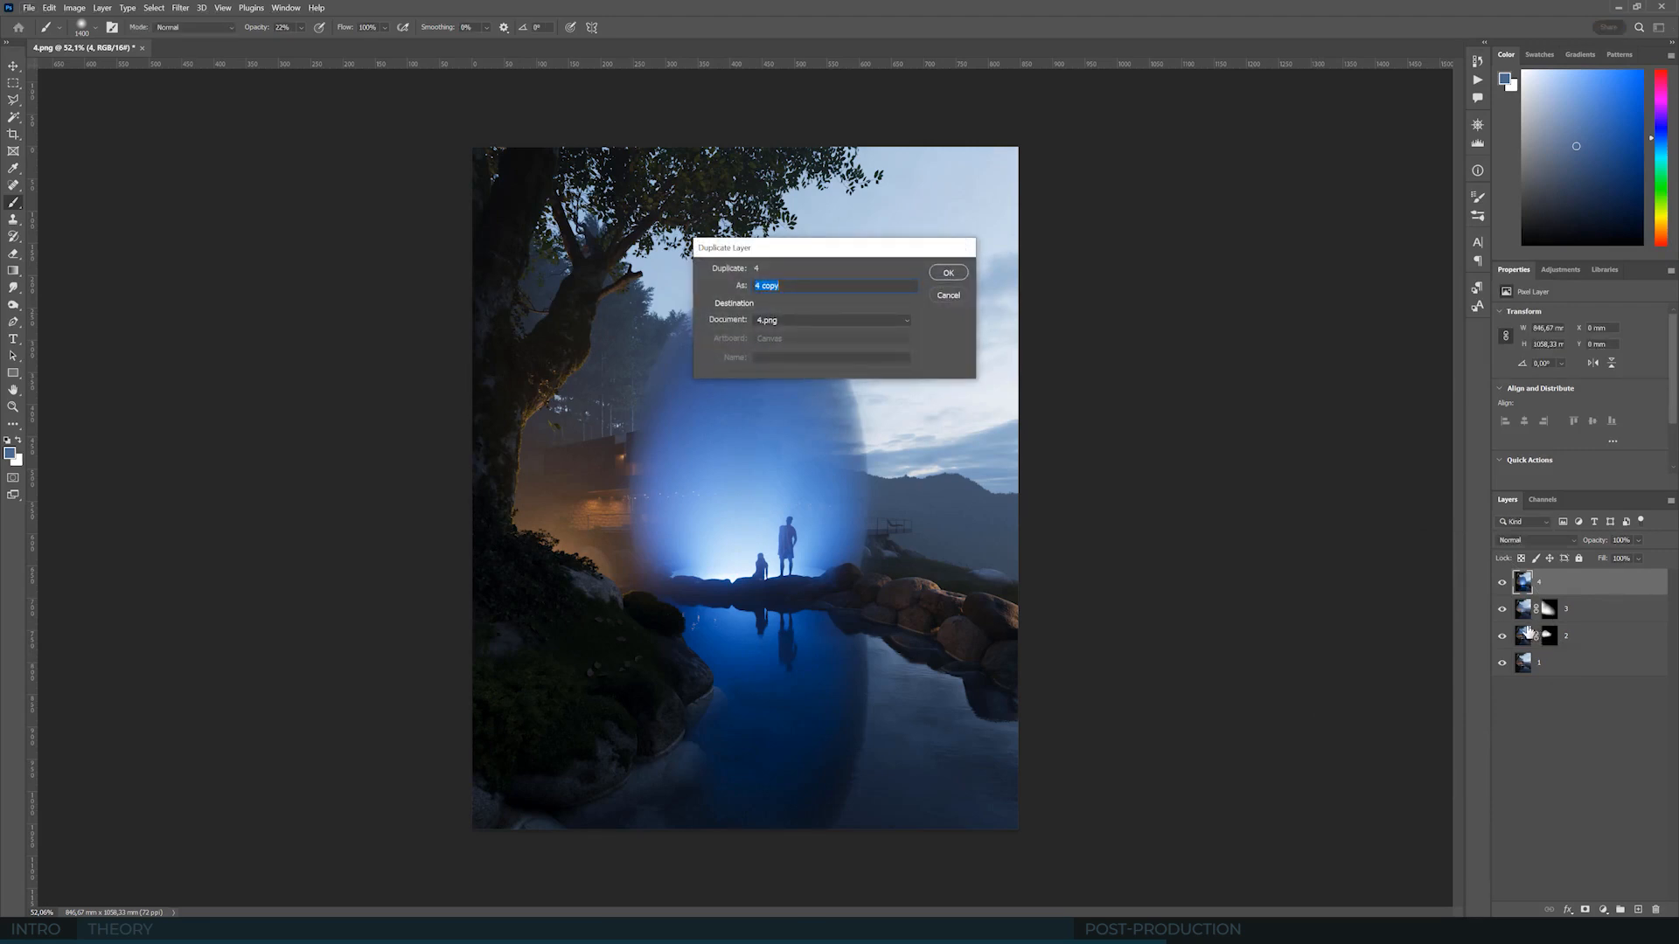
key(Return)
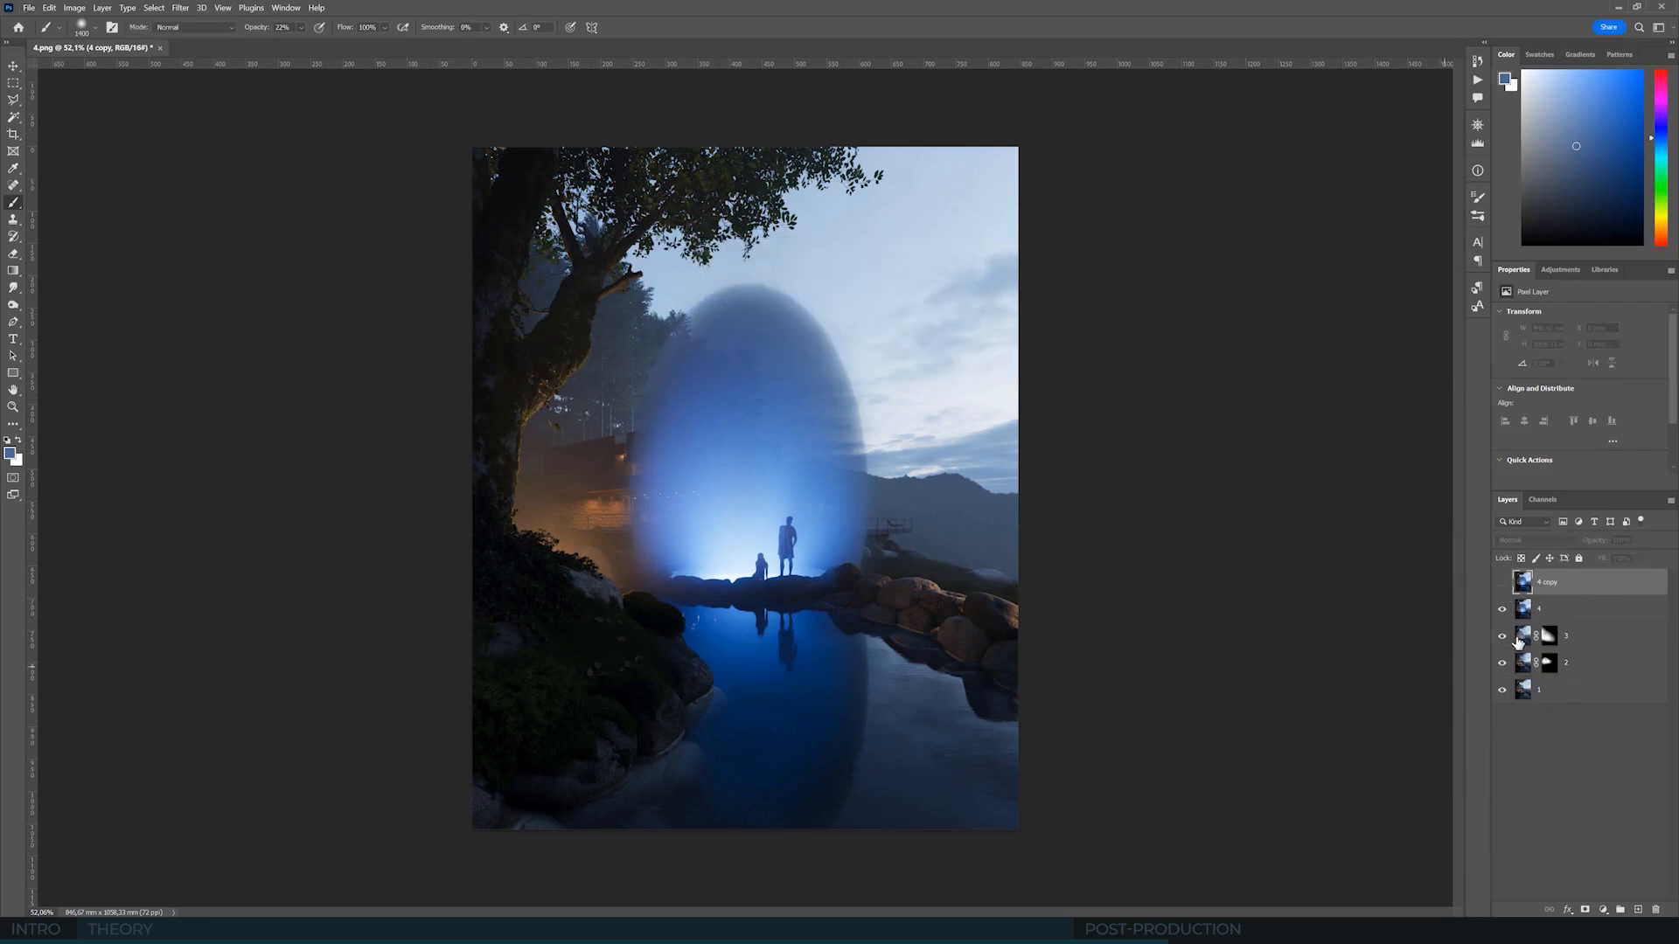
click(1560, 612)
alt+scroll(1218, 731, up, 2)
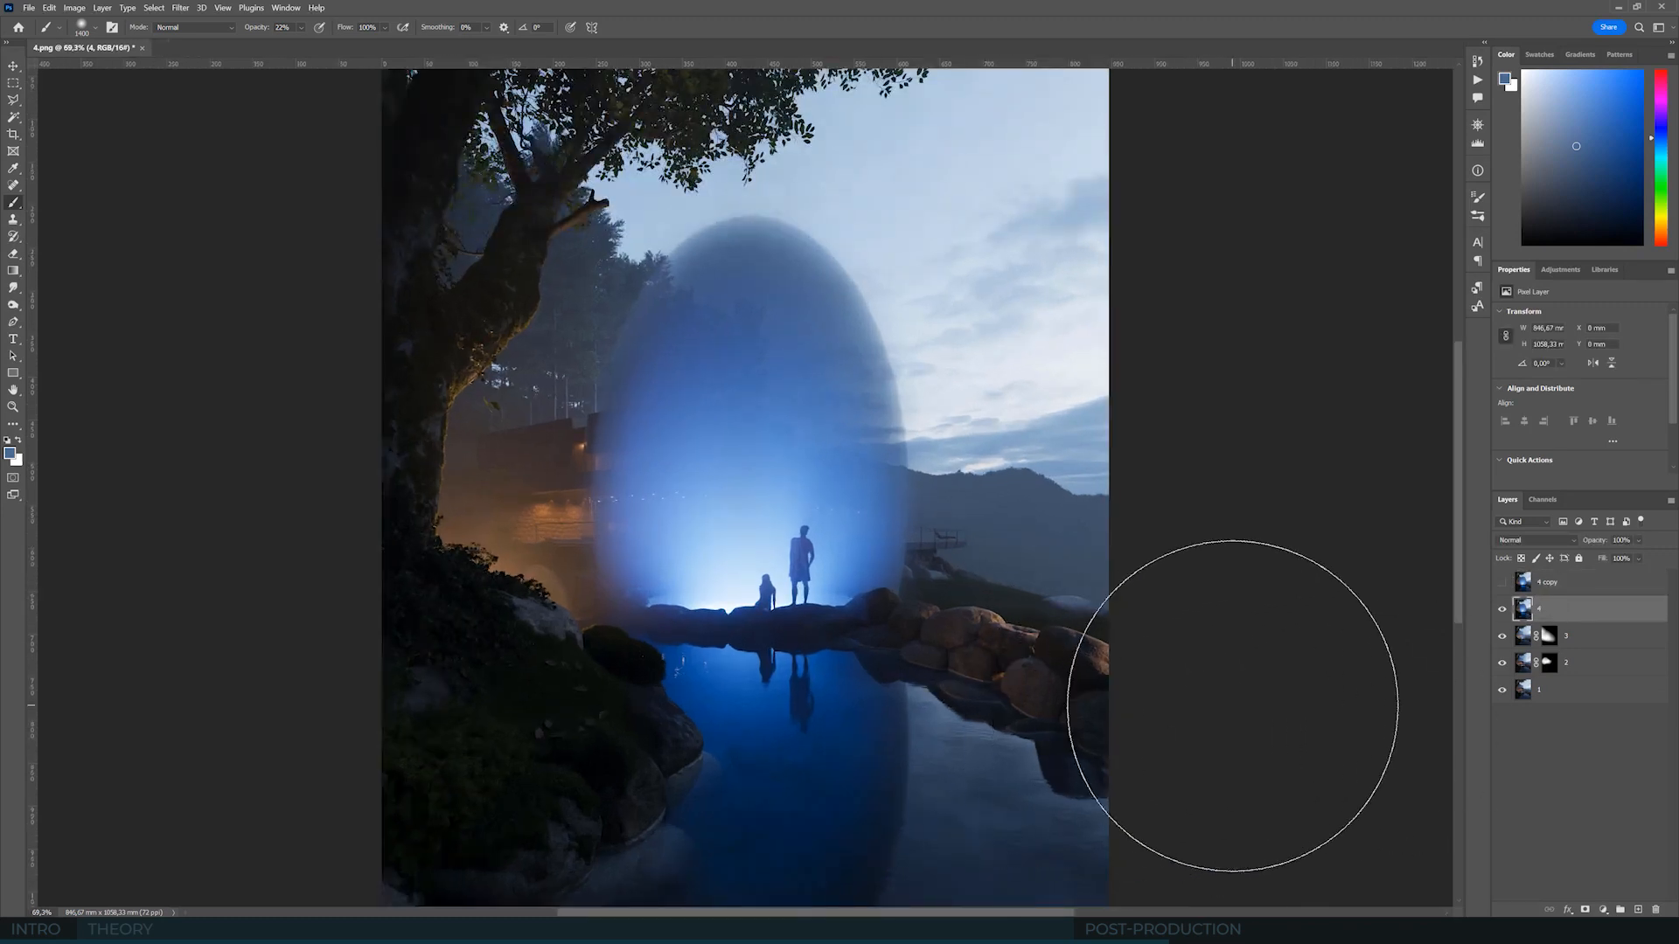
scroll(1236, 723, down, 1)
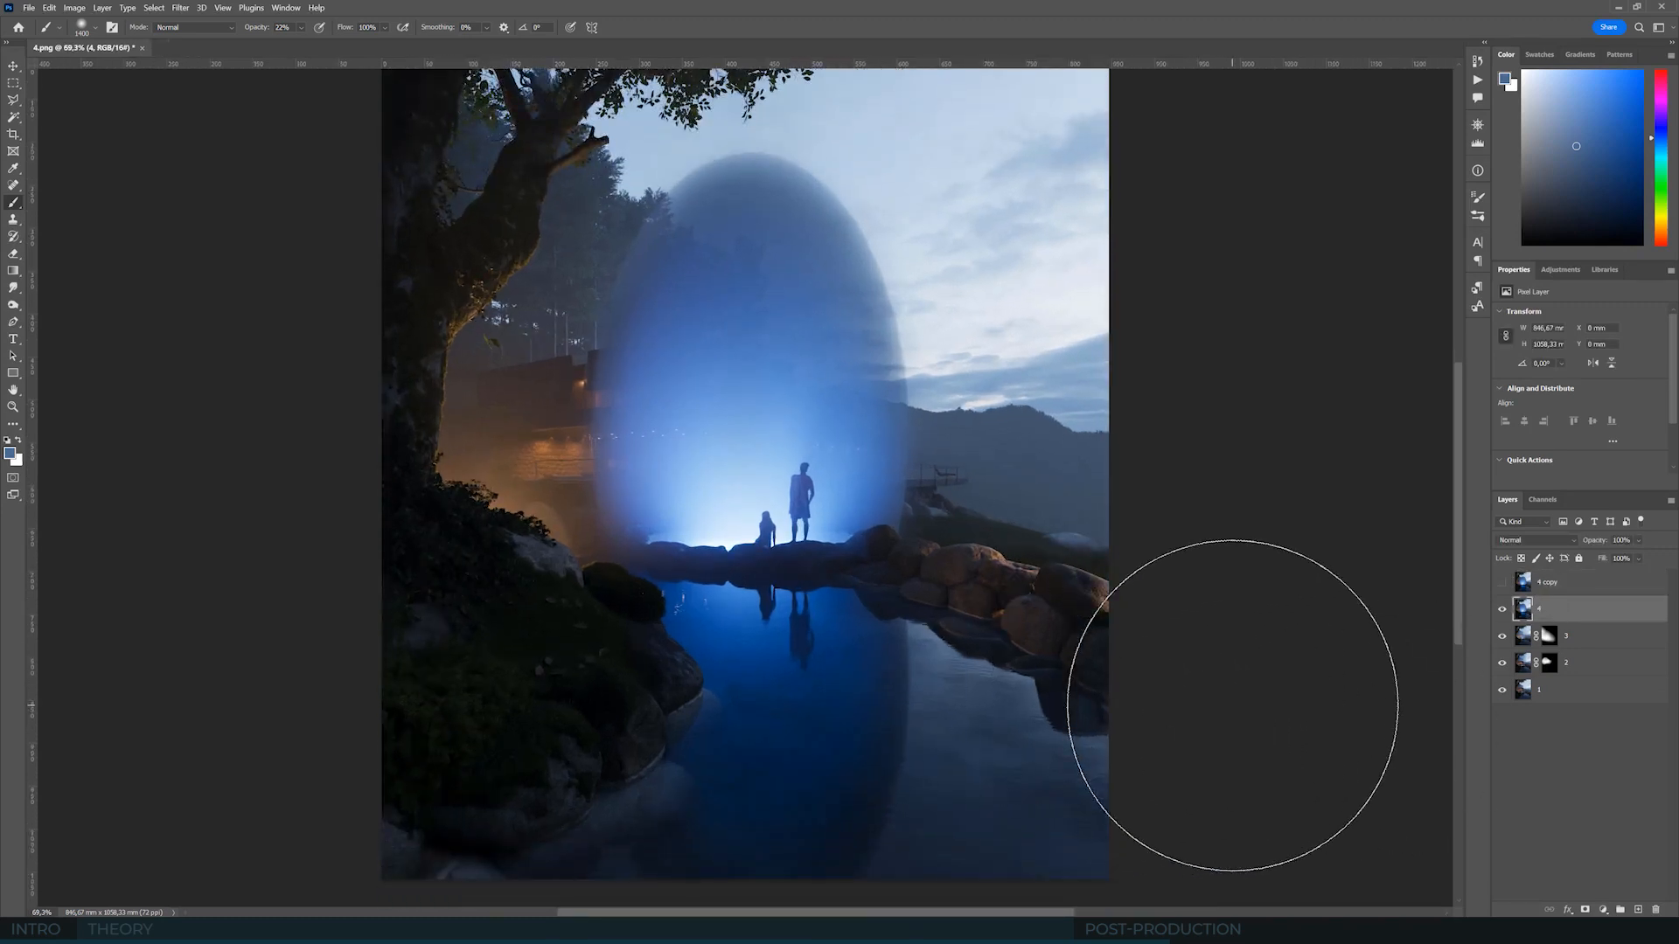
- Add a layer mask to layer 4 and fill it with black using the Paint Bucket tool
click(1585, 912)
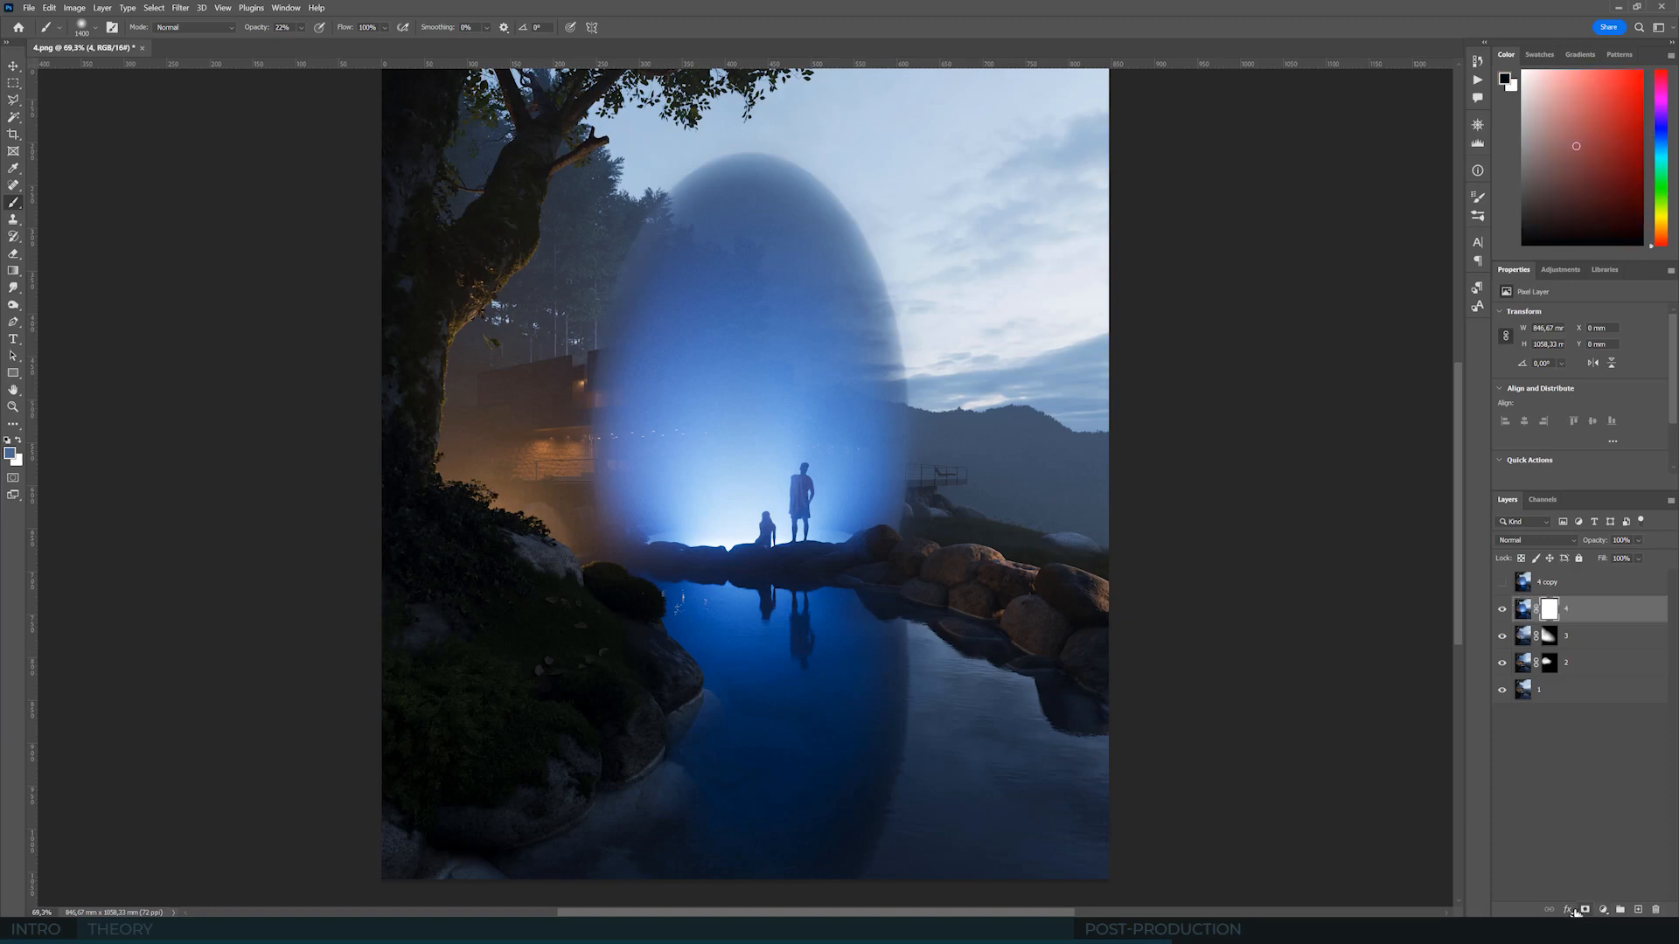
click(13, 270)
click(70, 282)
click(787, 375)
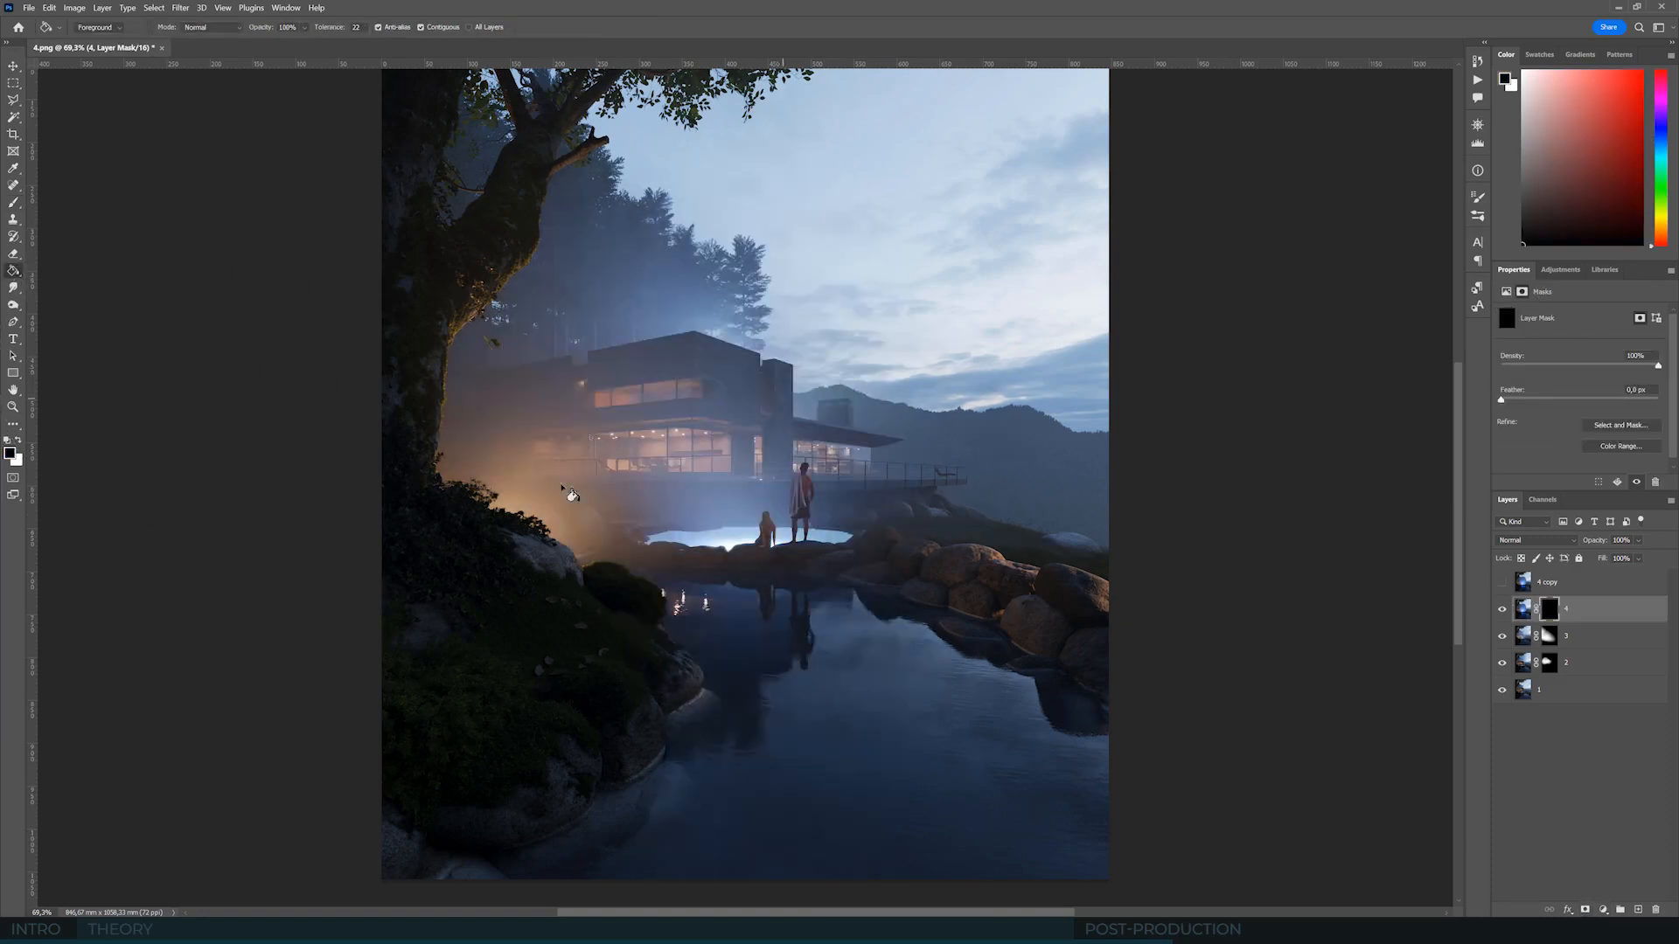
- Paint white with a soft 22% opacity brush on layer 4's mask to reveal the glowing fog around the pool and the two figures
click(18, 440)
click(13, 204)
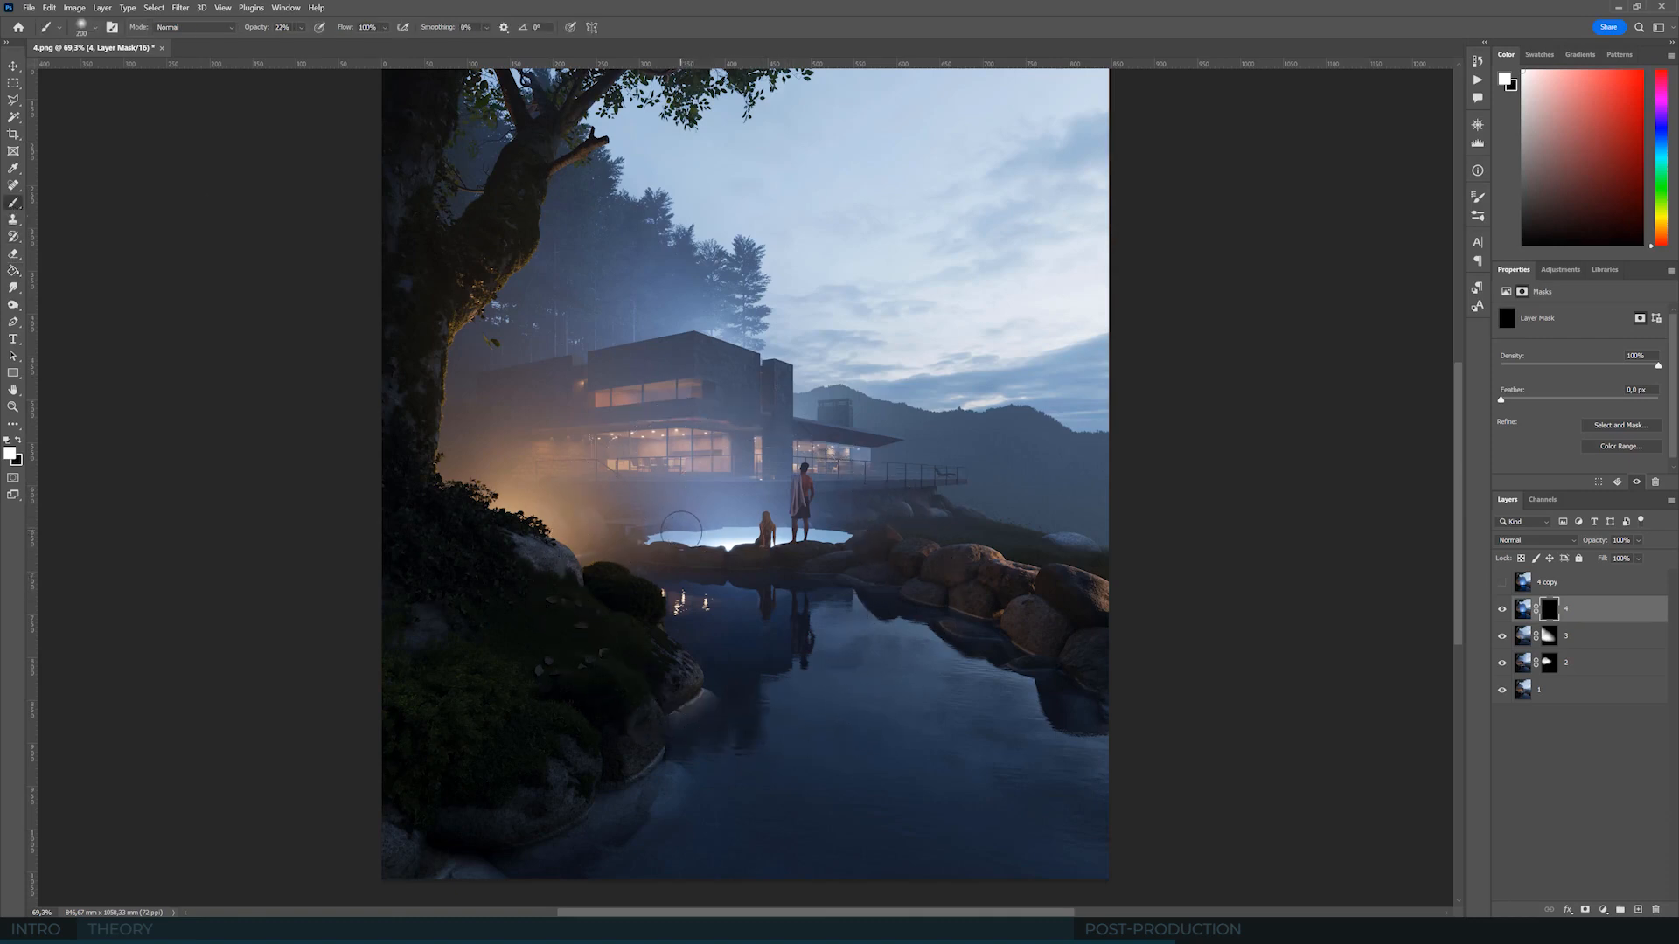
key(bracketright)
key(bracketleft)
mouse_move(690, 535)
mouse_down()
mouse_move(704, 527)
mouse_move(665, 523)
mouse_move(832, 519)
mouse_up()
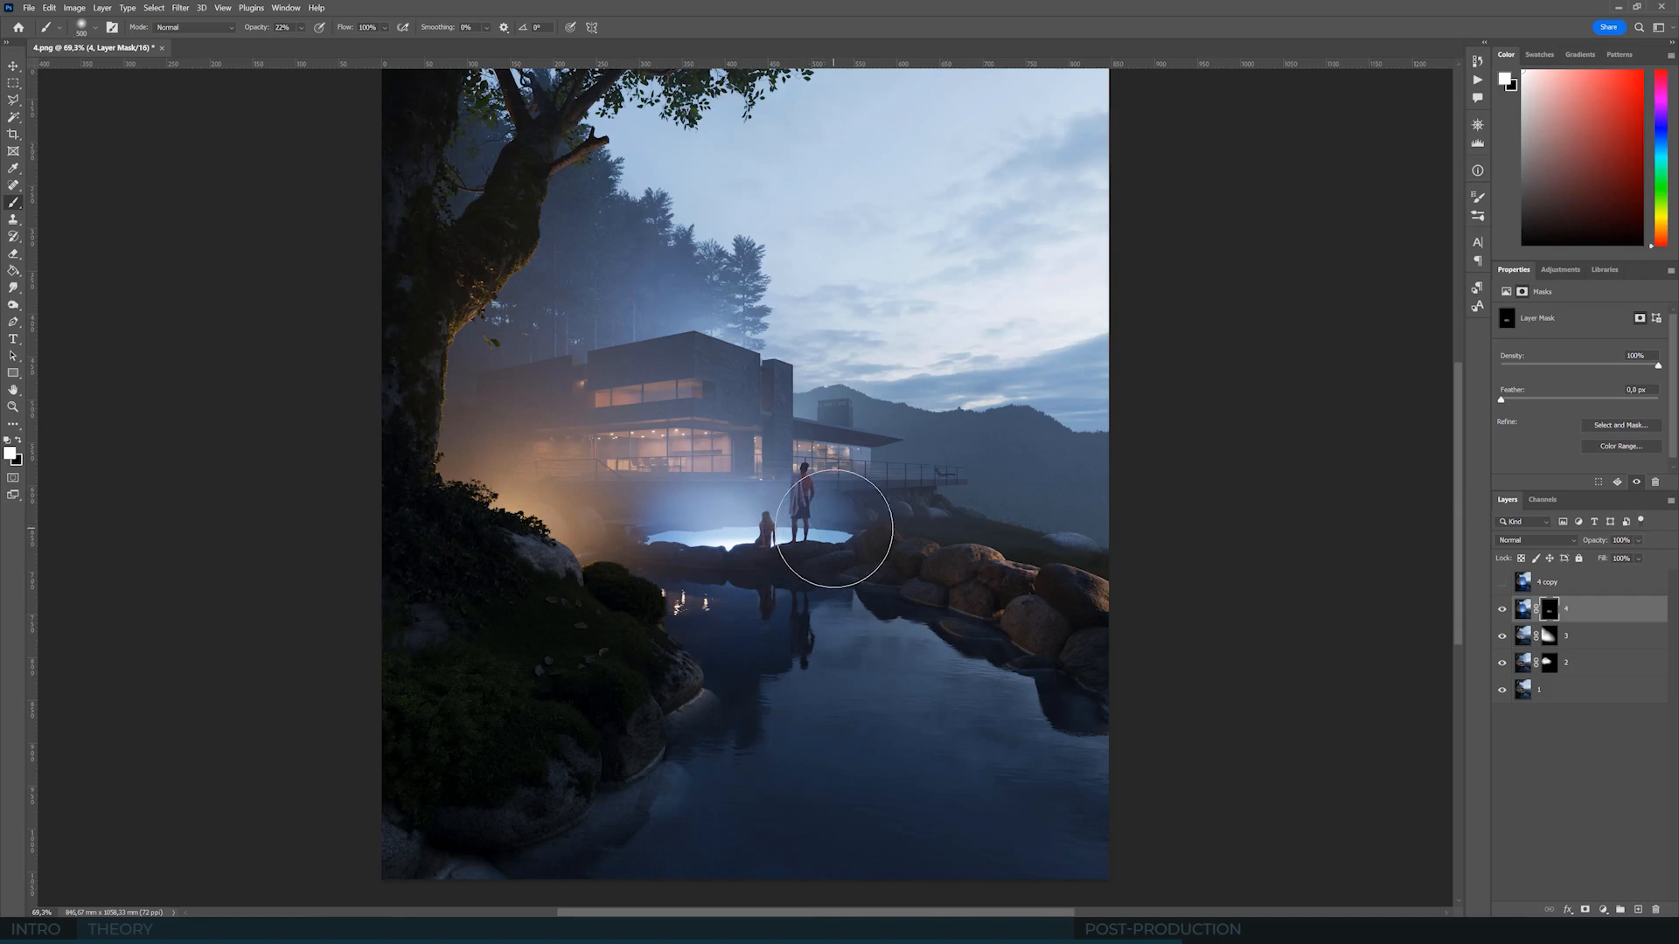
key(bracketleft)
mouse_move(714, 522)
mouse_down()
mouse_move(690, 525)
mouse_move(813, 520)
mouse_move(707, 533)
mouse_move(795, 500)
mouse_move(735, 524)
mouse_move(805, 516)
mouse_move(736, 519)
mouse_move(795, 487)
mouse_move(770, 489)
mouse_up()
key(bracketright)
key(bracketright)
key(bracketright)
key(bracketright)
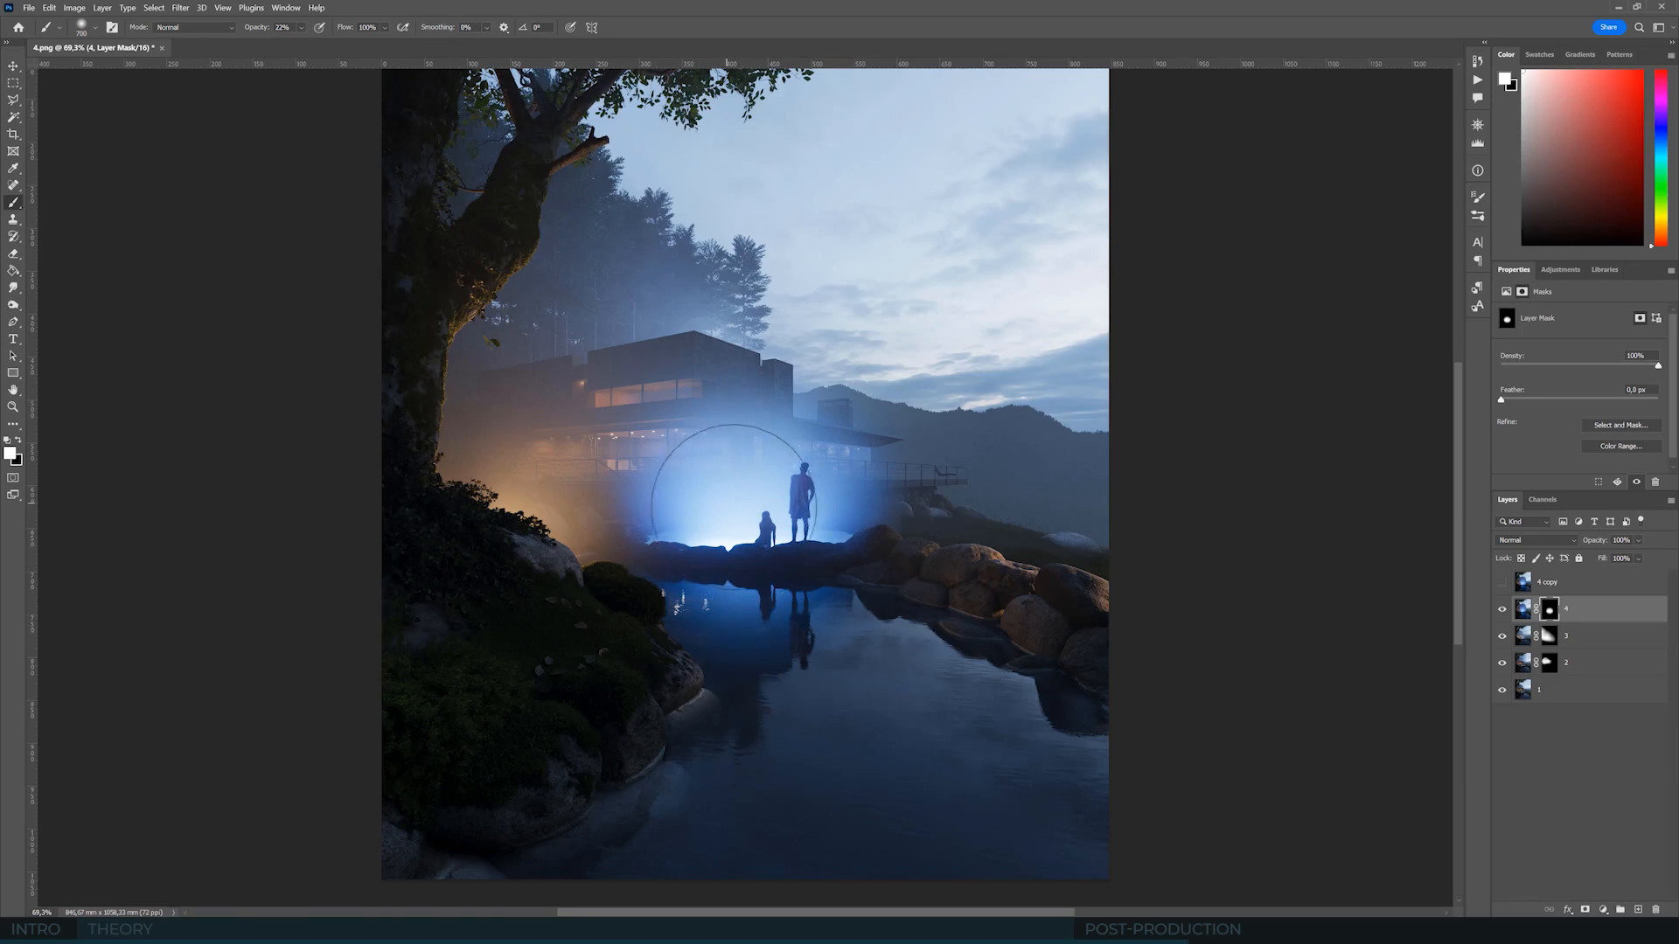
- Show layer "4 copy", add a layer mask to it and fill the mask with black using the Paint Bucket tool
scroll(825, 492, down, 1)
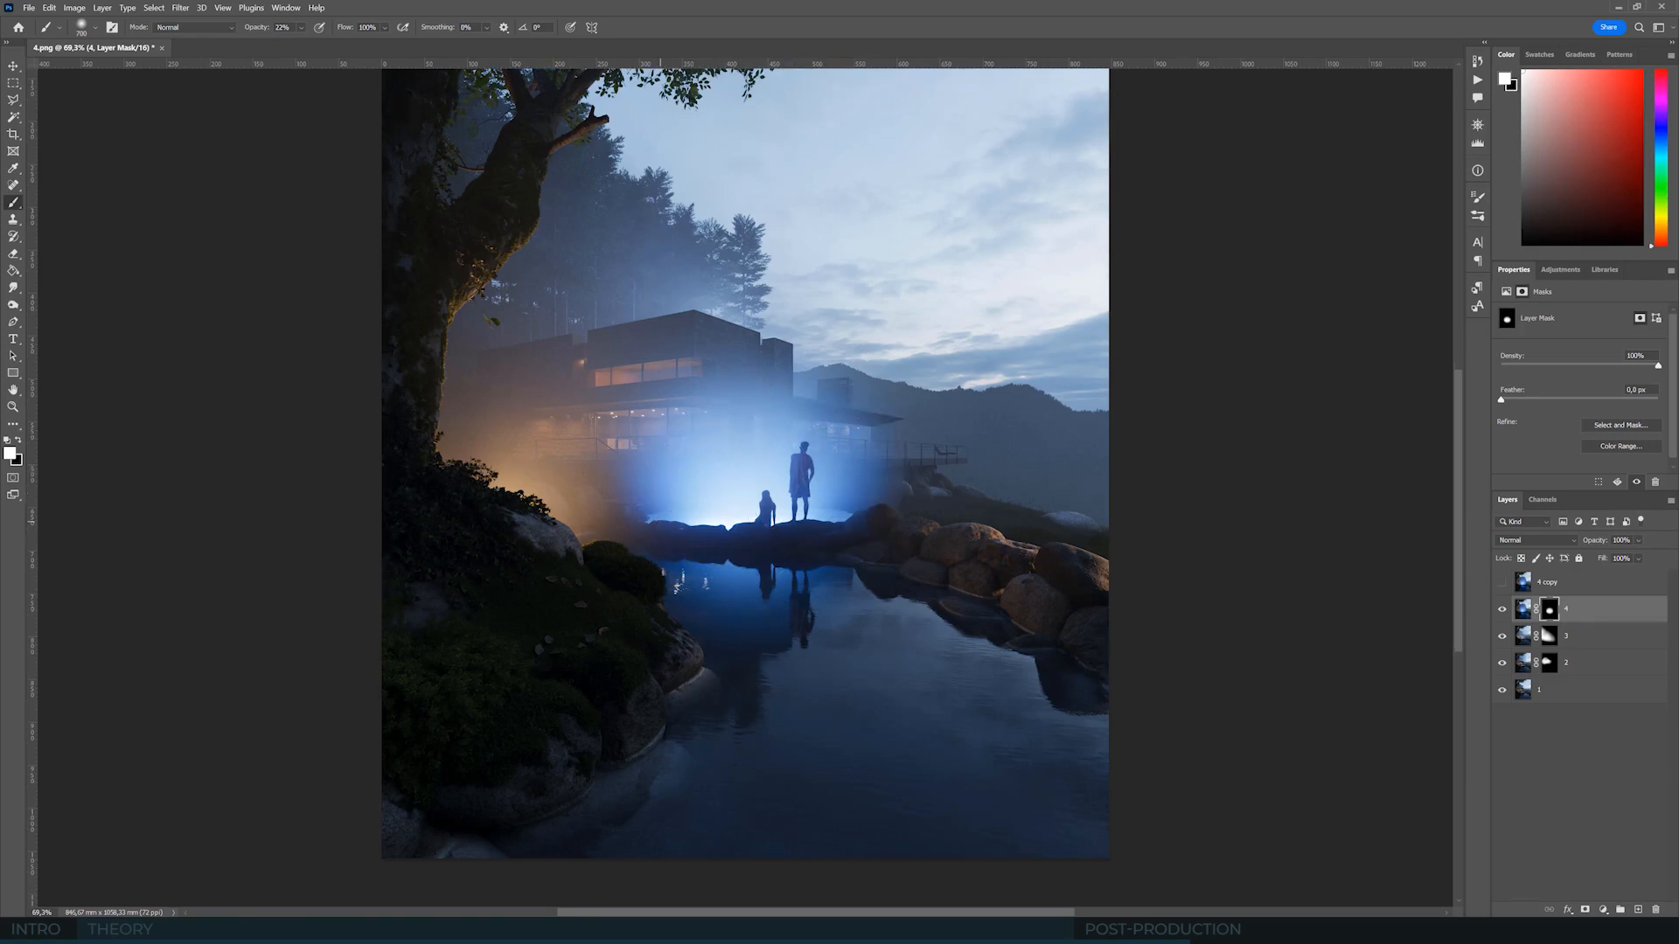
click(1503, 583)
click(1555, 583)
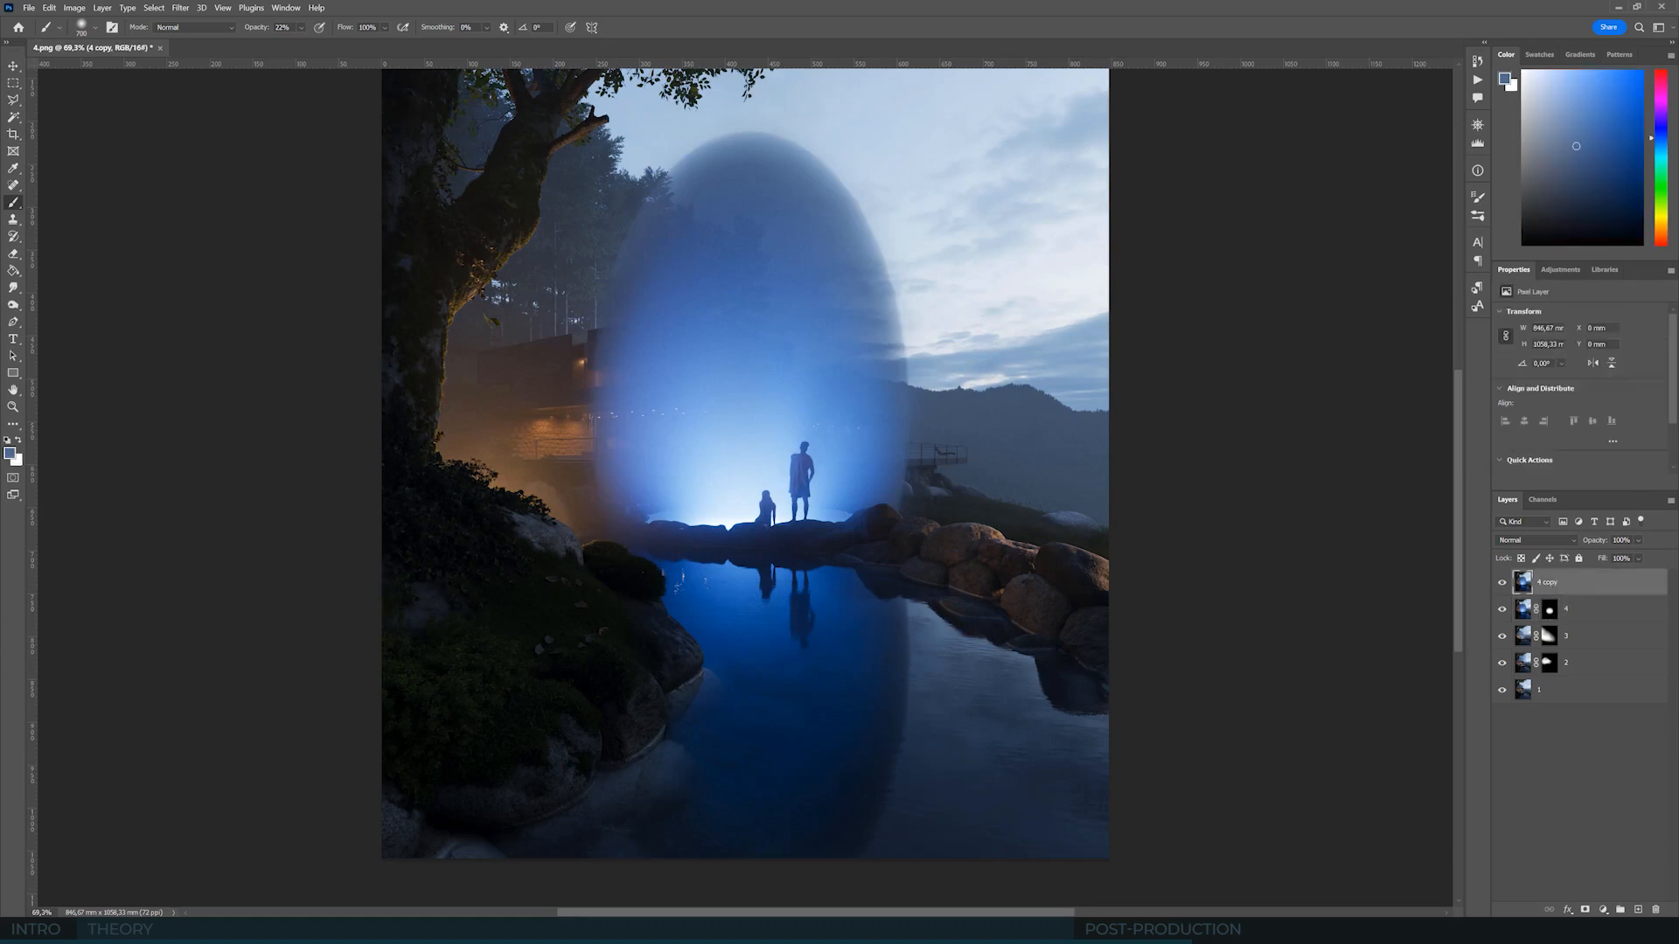
click(1586, 910)
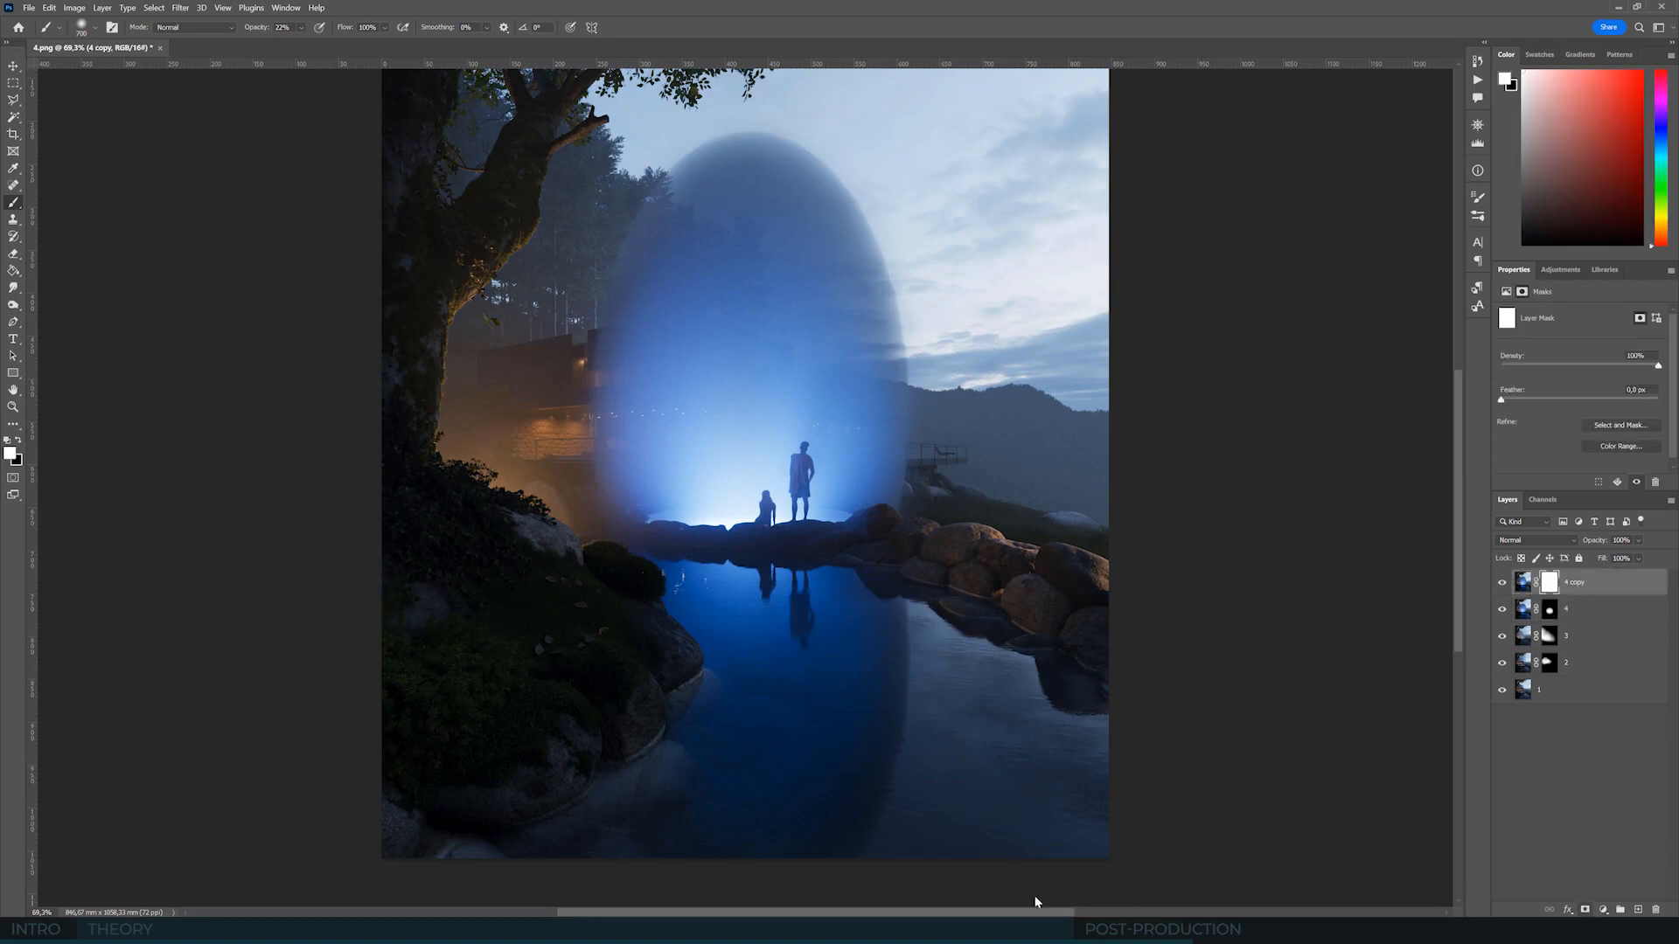
click(13, 270)
click(20, 439)
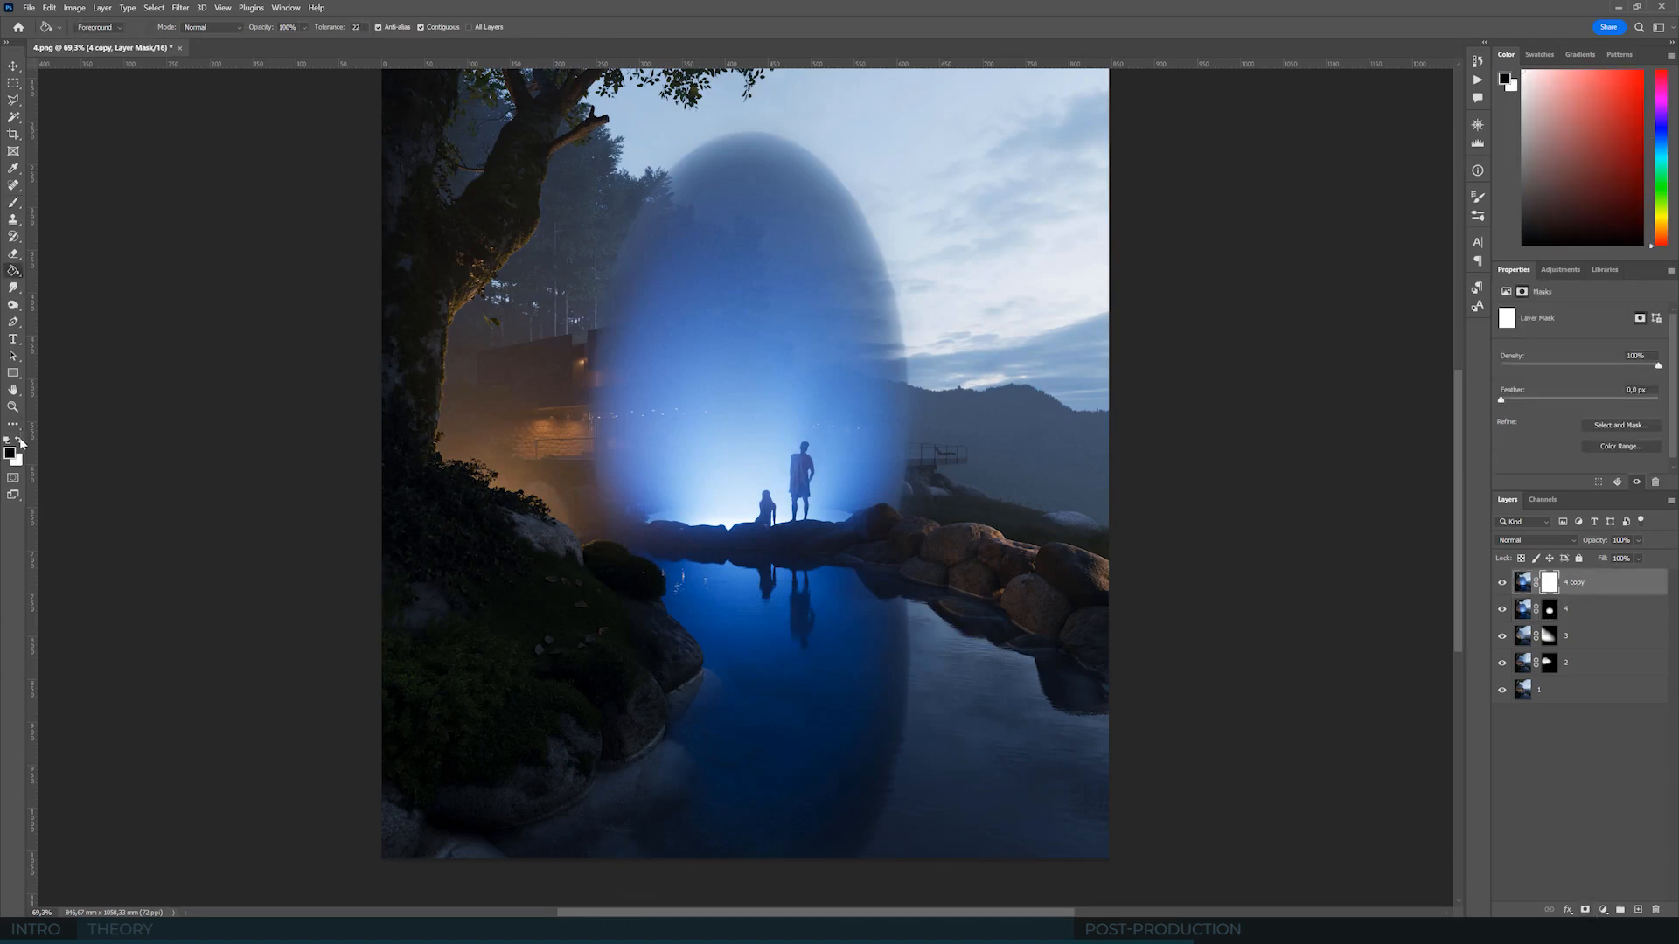
click(690, 417)
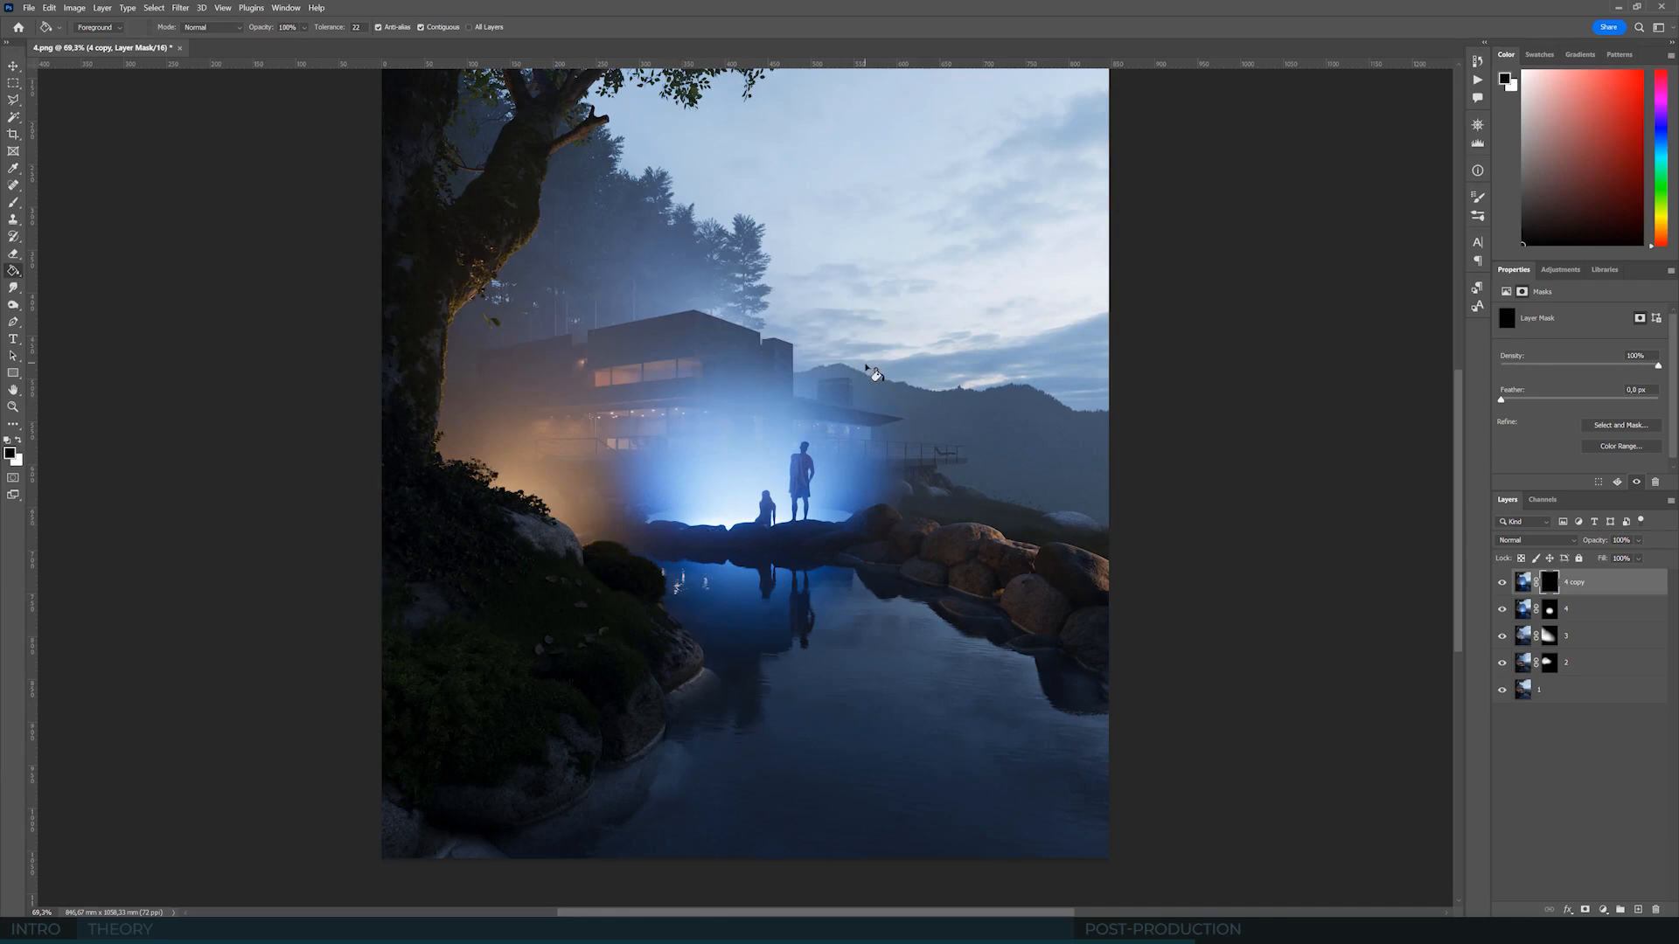
- Choose the Fog Brush from the FAVOURITE brush group for the Brush tool and view its Shape Dynamics settings
click(14, 203)
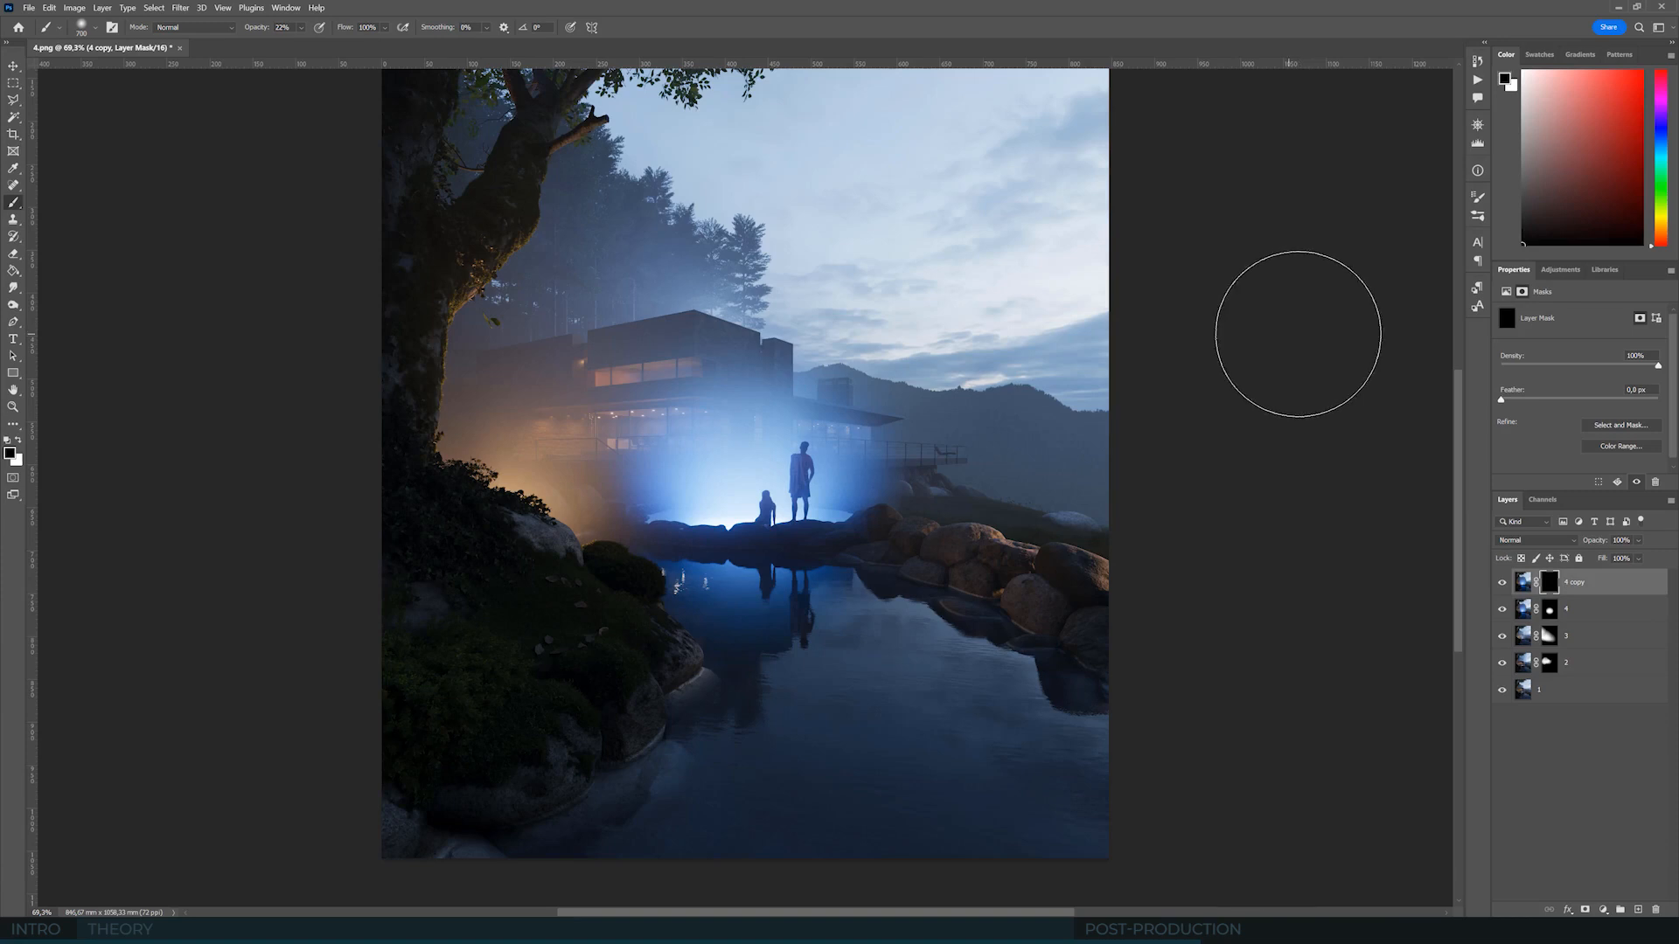
click(1478, 216)
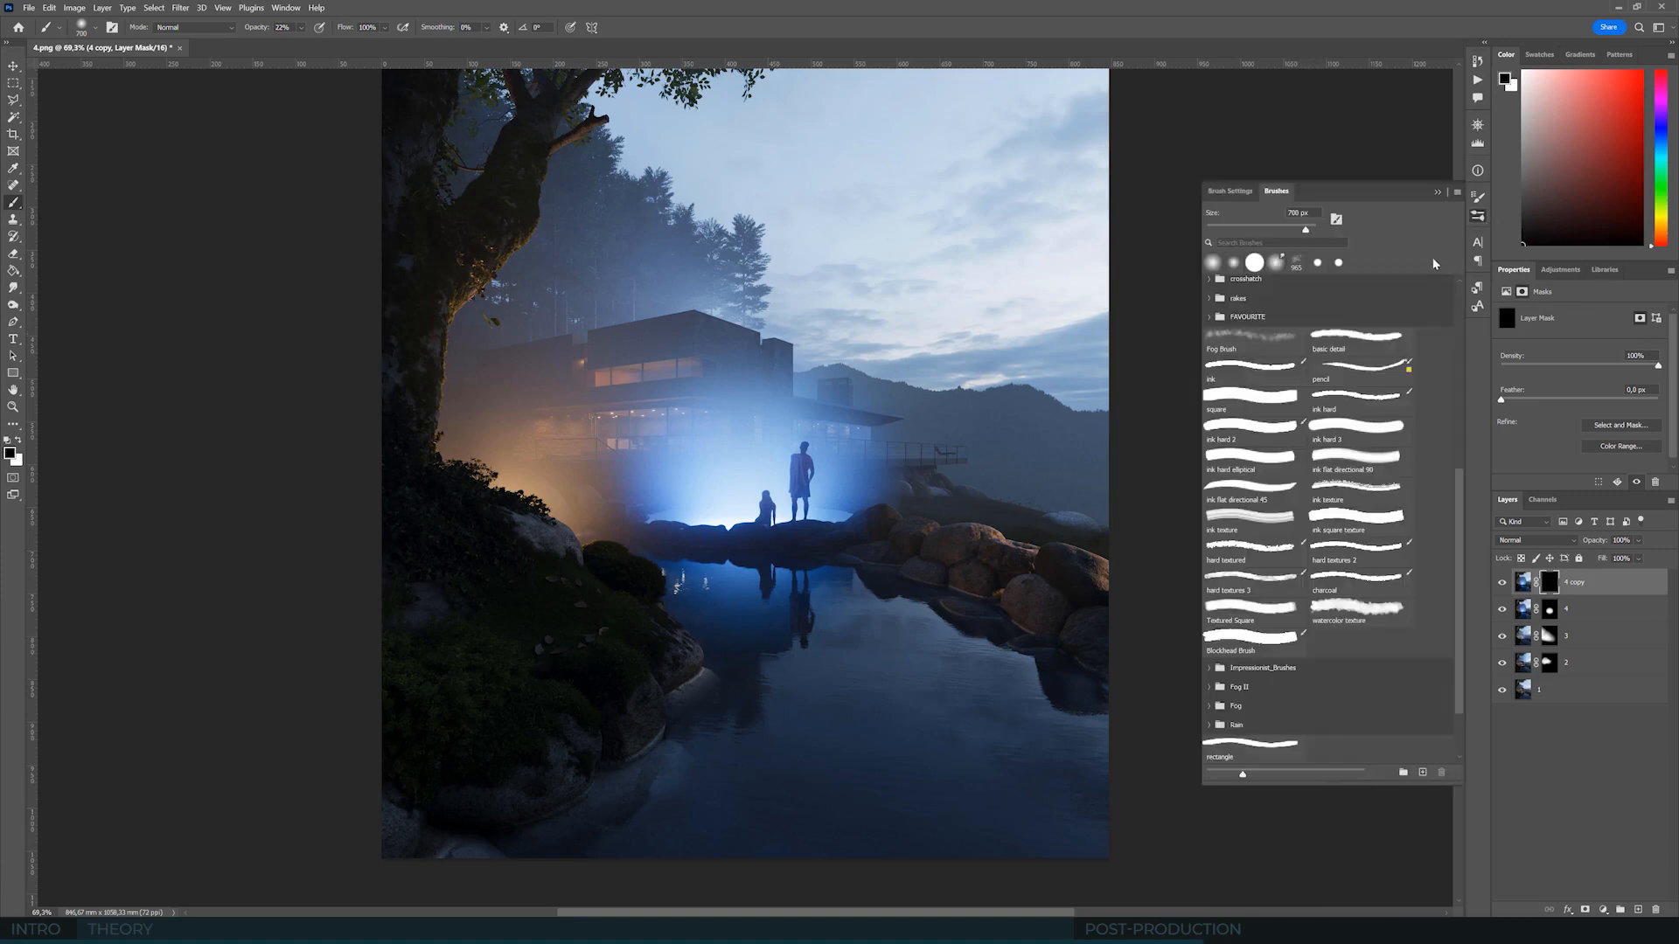
click(1268, 343)
scroll(1364, 363, up, 2)
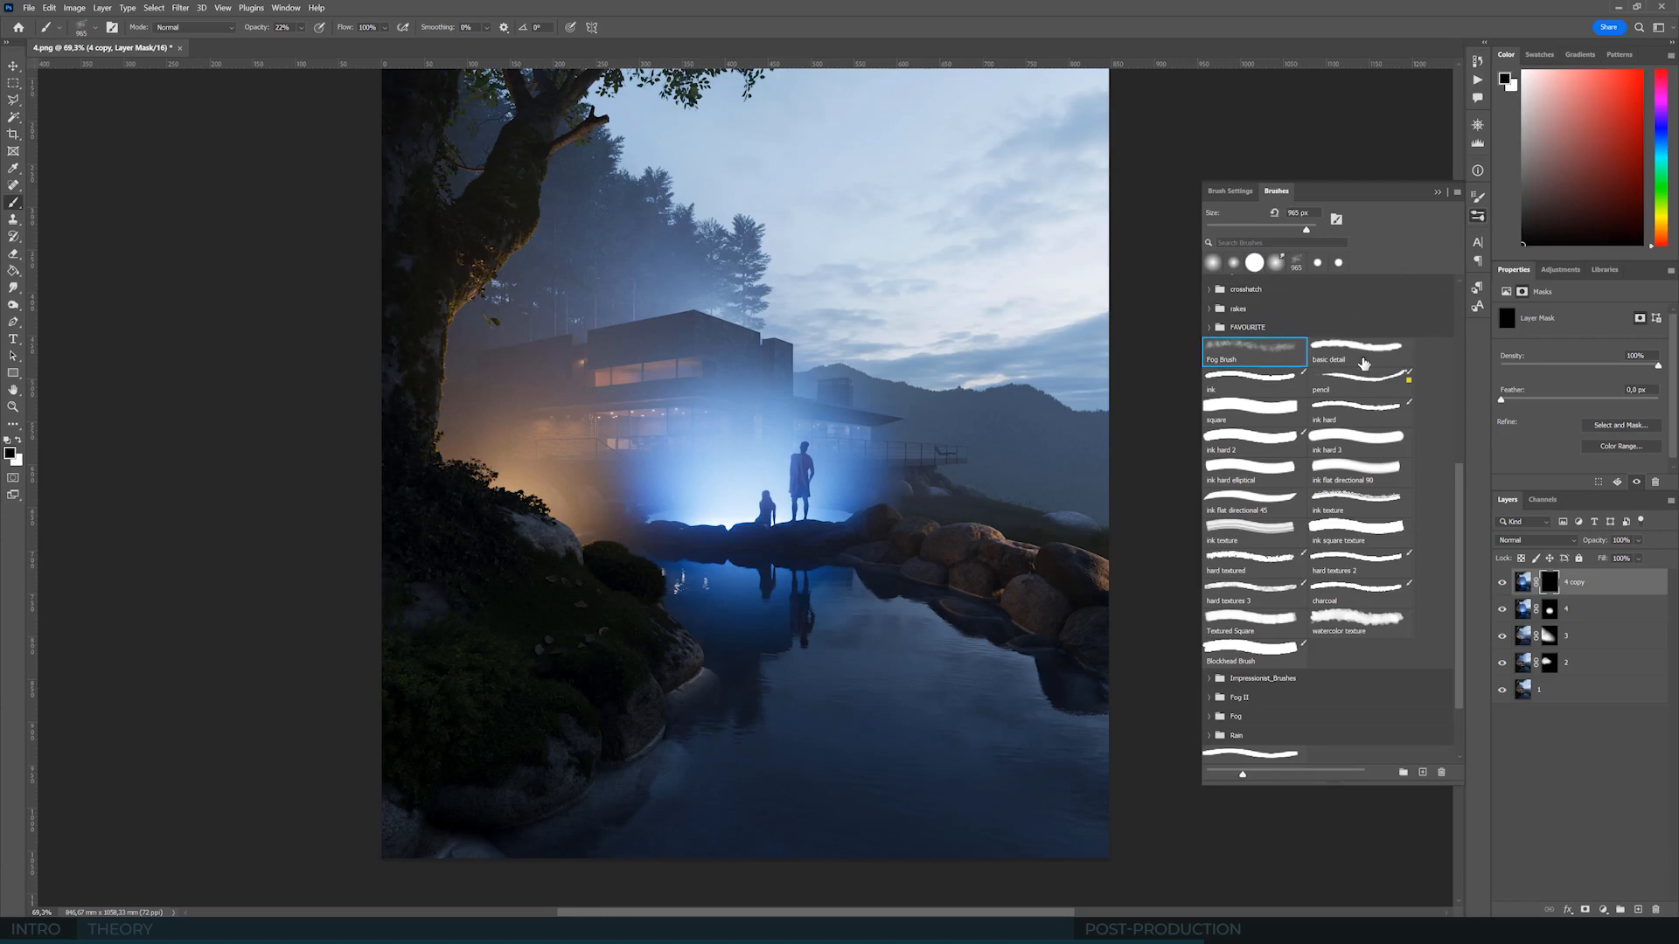
click(1437, 192)
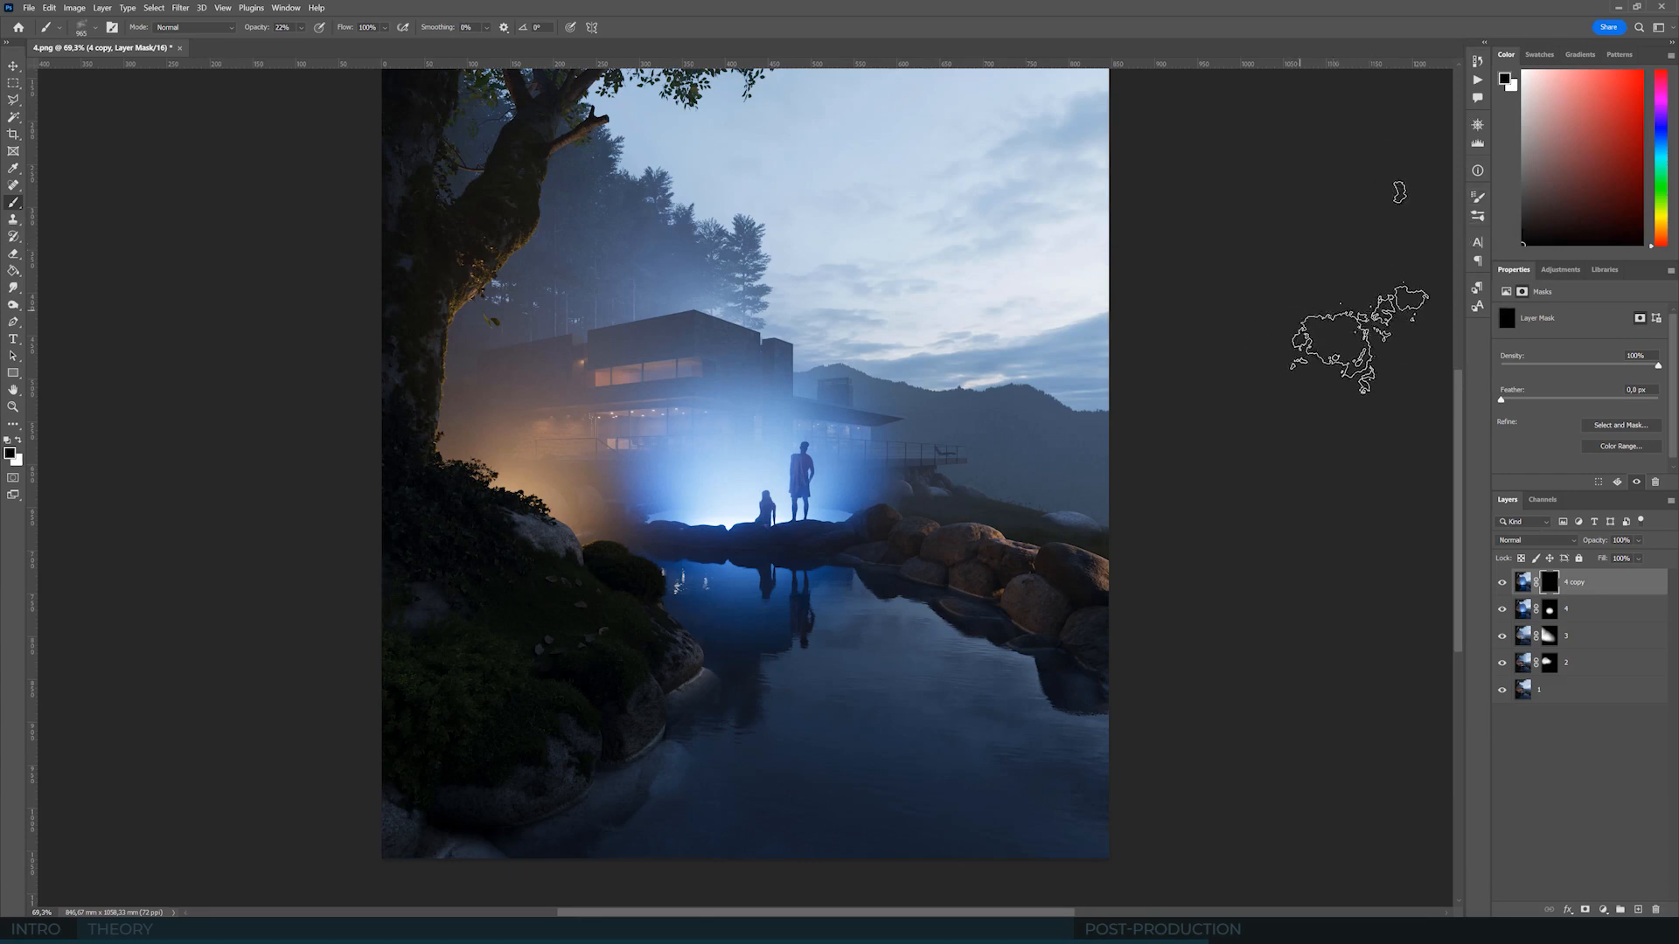
click(1477, 196)
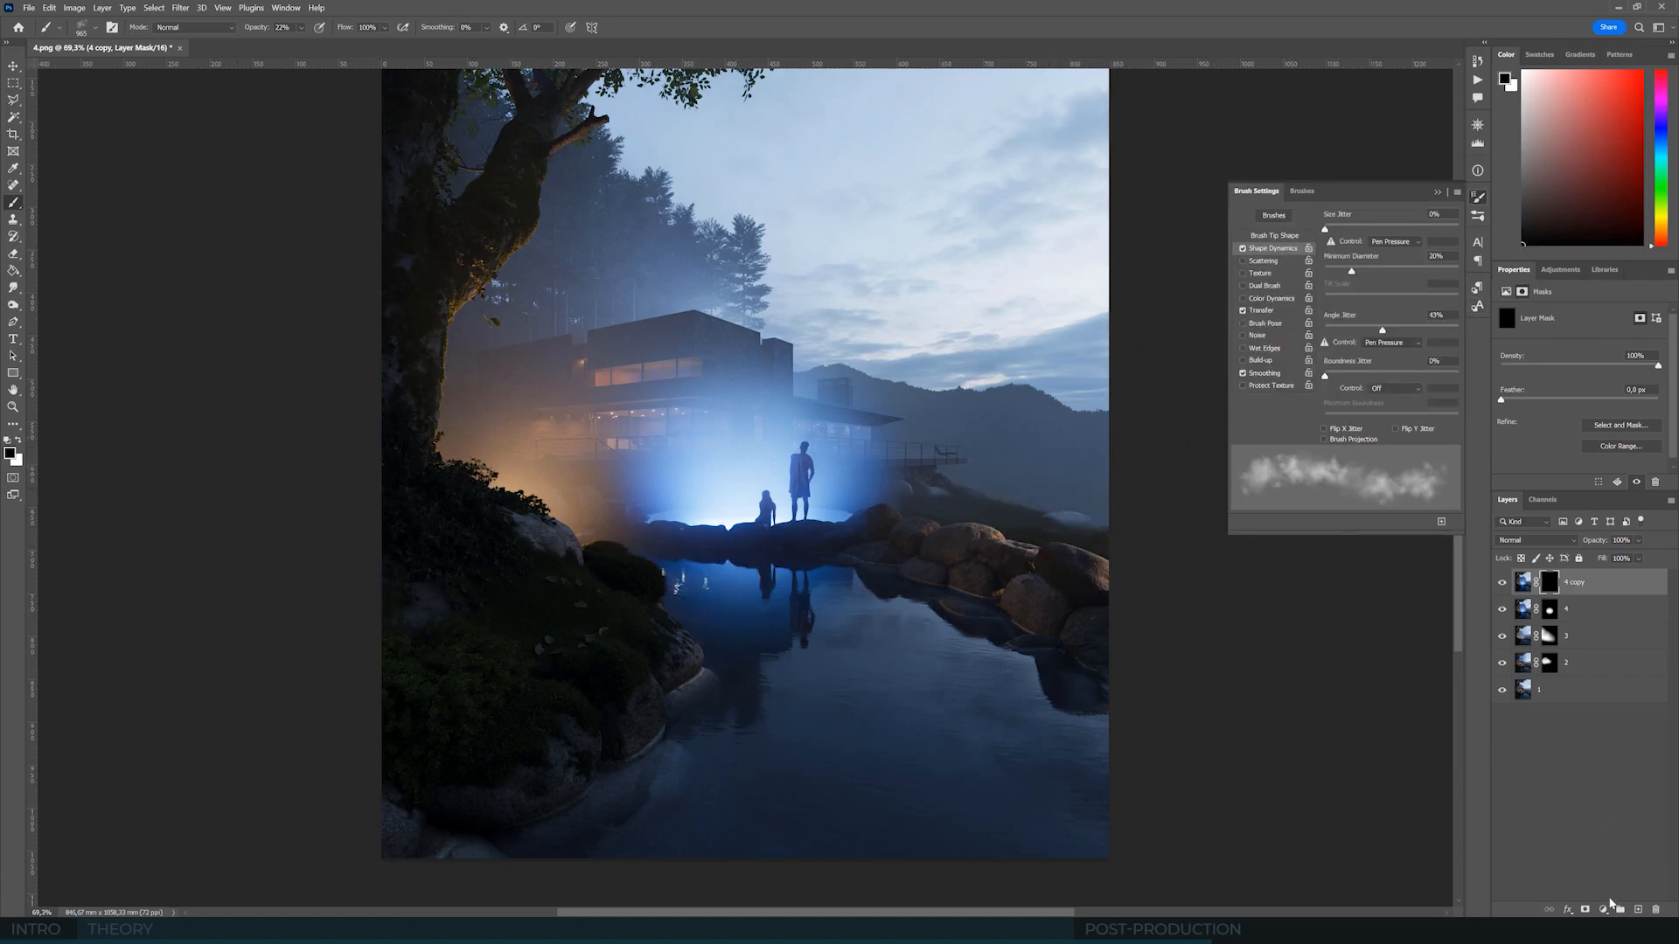
- Test the Fog Brush in black at 100% opacity over the sky on a new layer, and delete that layer
click(1635, 910)
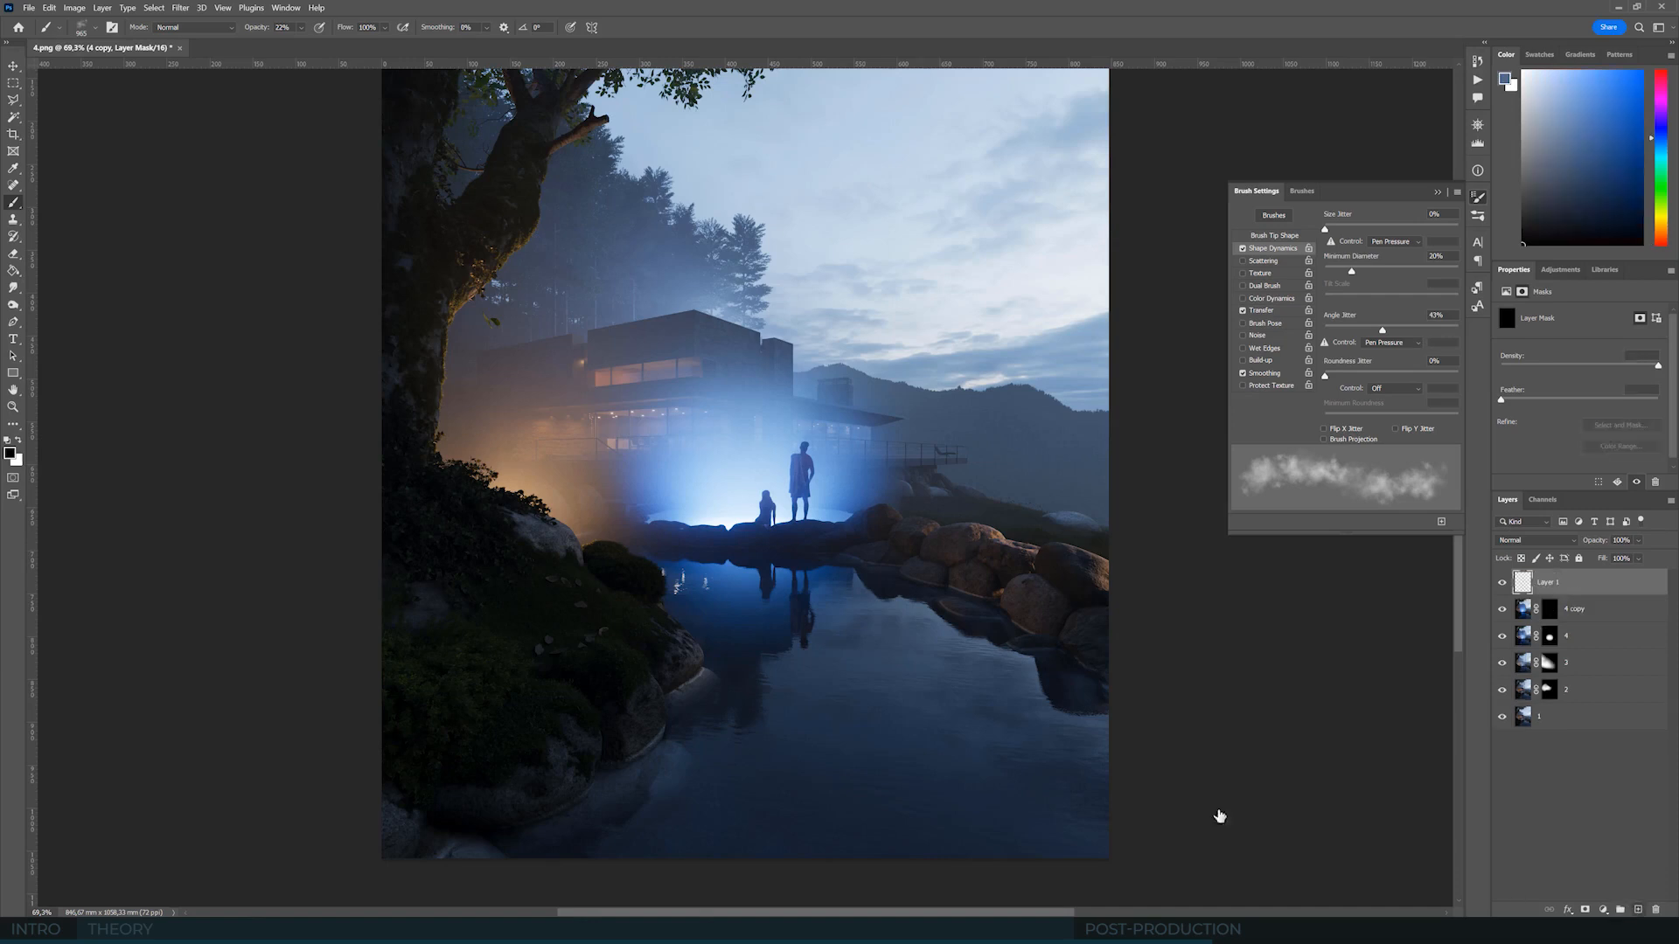
click(301, 27)
drag(324, 46, 361, 44)
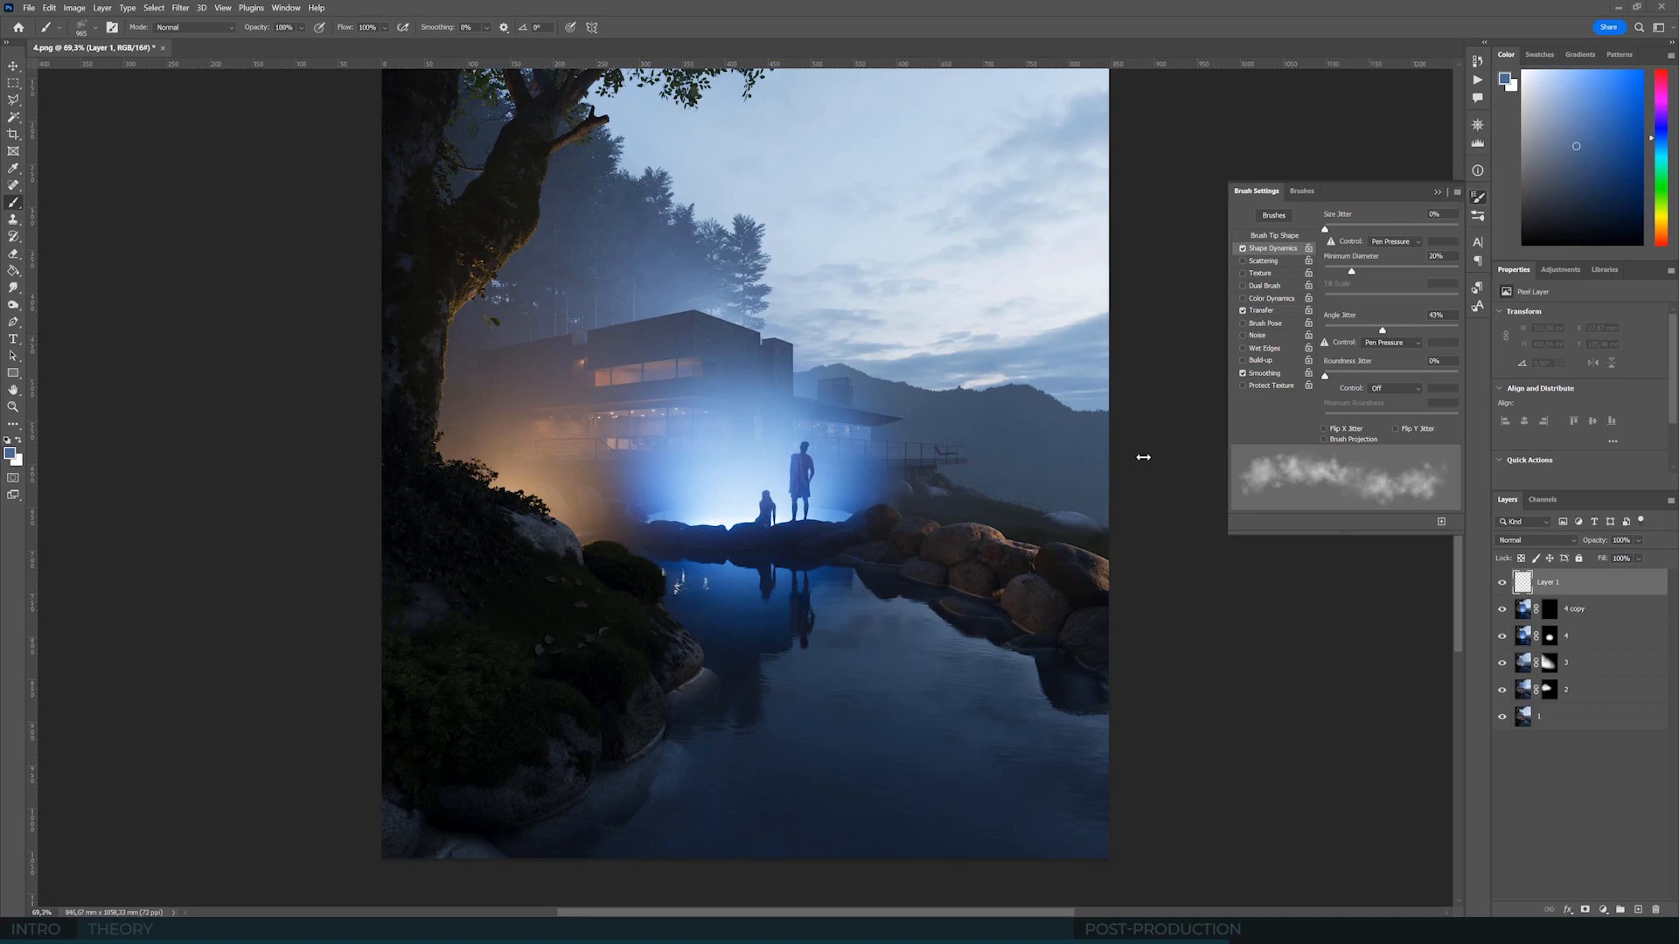
click(1438, 193)
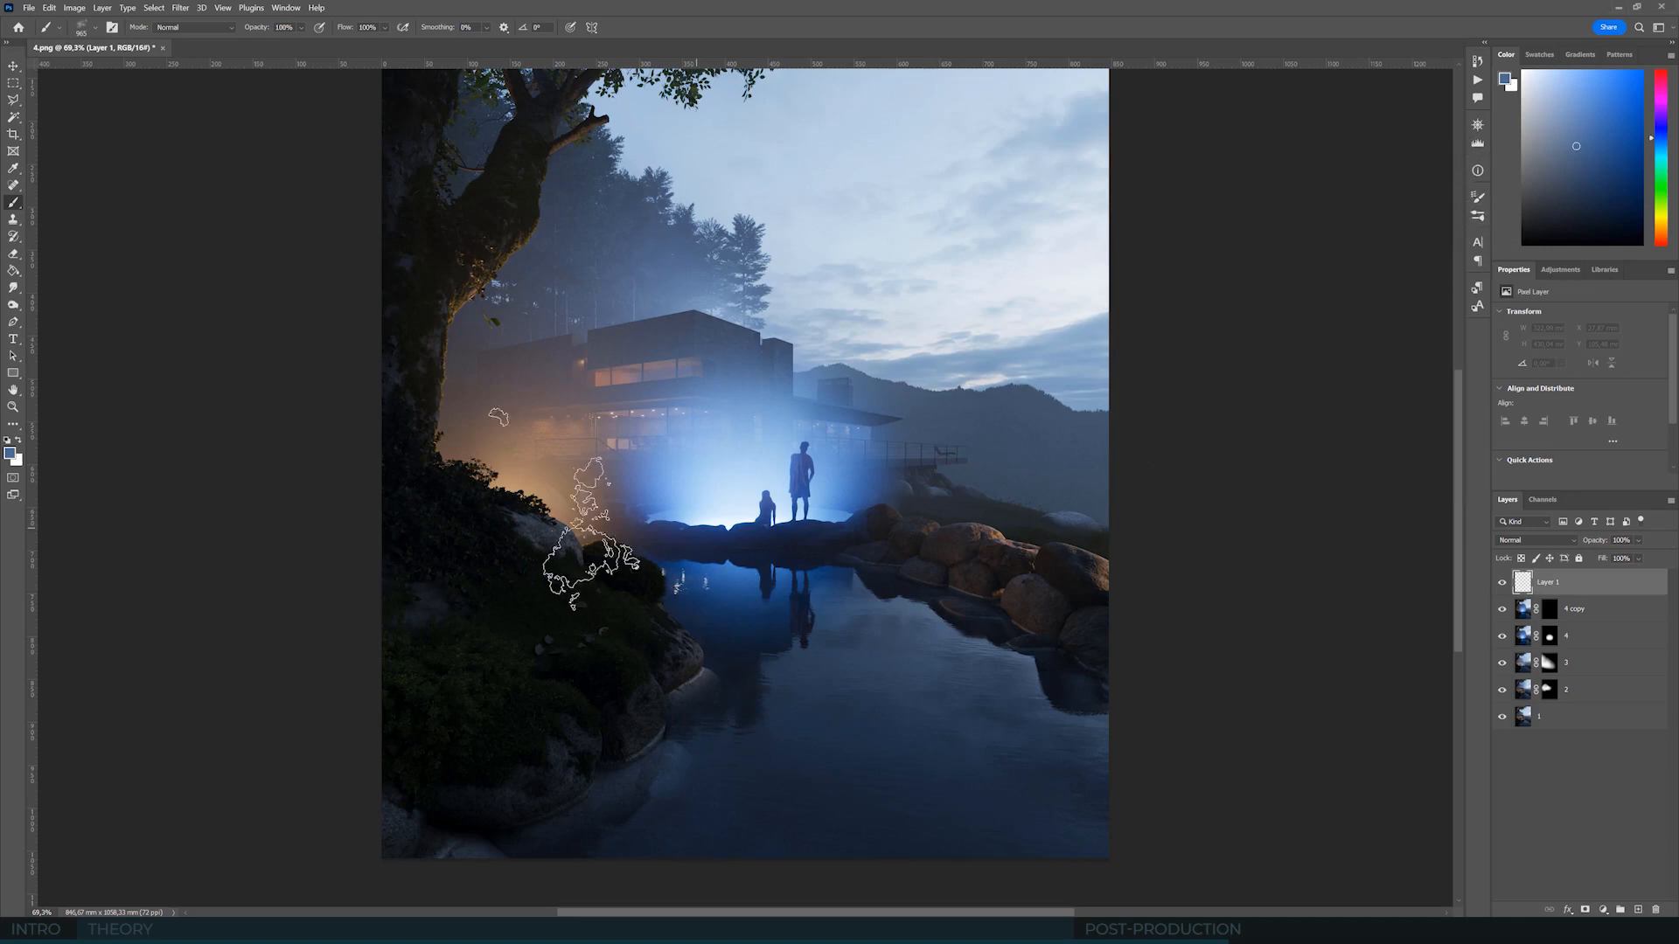
click(7, 440)
mouse_move(815, 230)
mouse_down()
mouse_move(875, 232)
mouse_move(839, 201)
mouse_move(883, 166)
mouse_move(851, 175)
mouse_move(839, 210)
mouse_move(927, 223)
mouse_move(877, 270)
mouse_move(918, 228)
mouse_move(854, 225)
mouse_move(844, 262)
mouse_up()
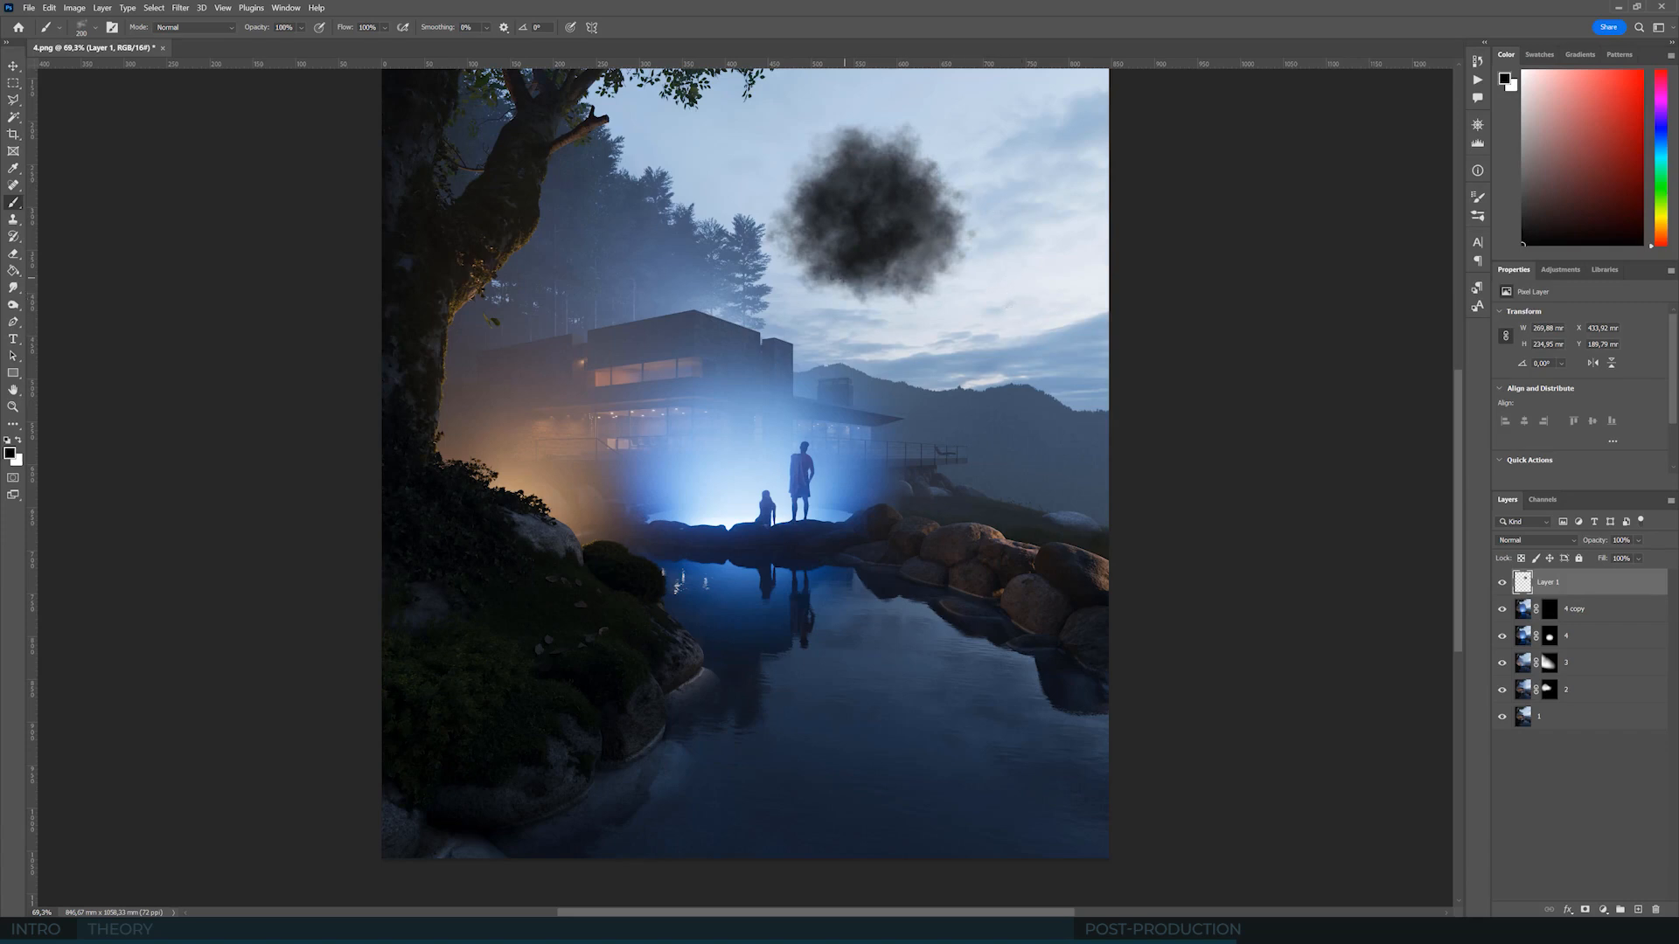
click(1656, 911)
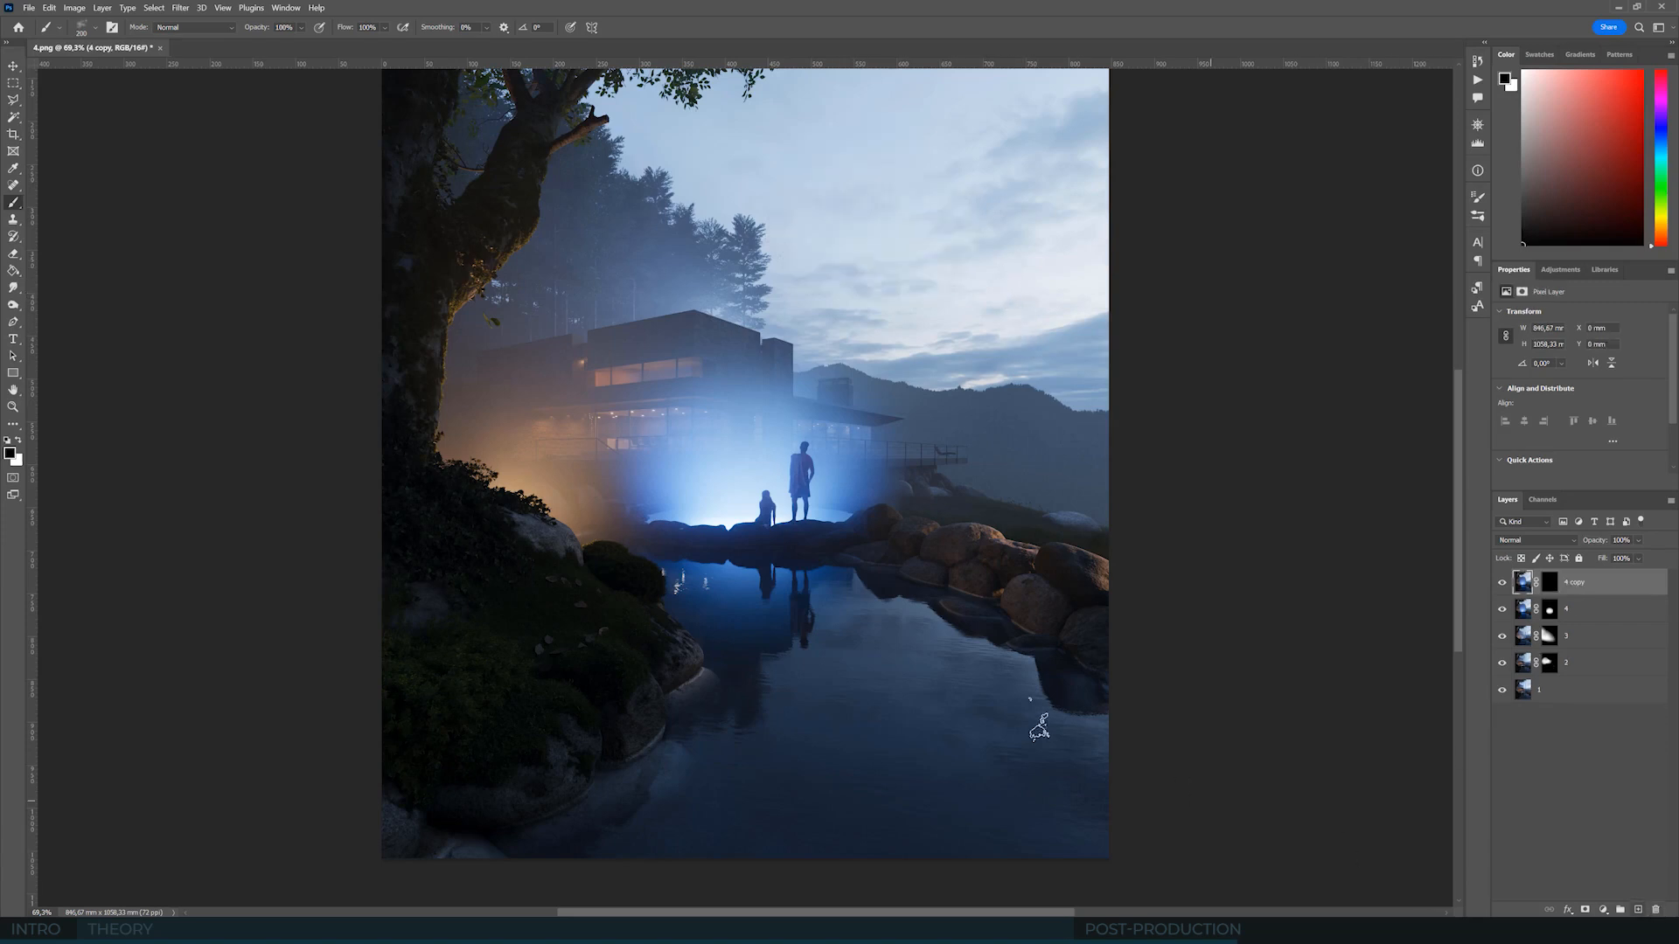
- Paint white wisps on the mask of "4 copy" over the fog above the pool with a small Fog Brush, starting at 50% opacity
click(1550, 584)
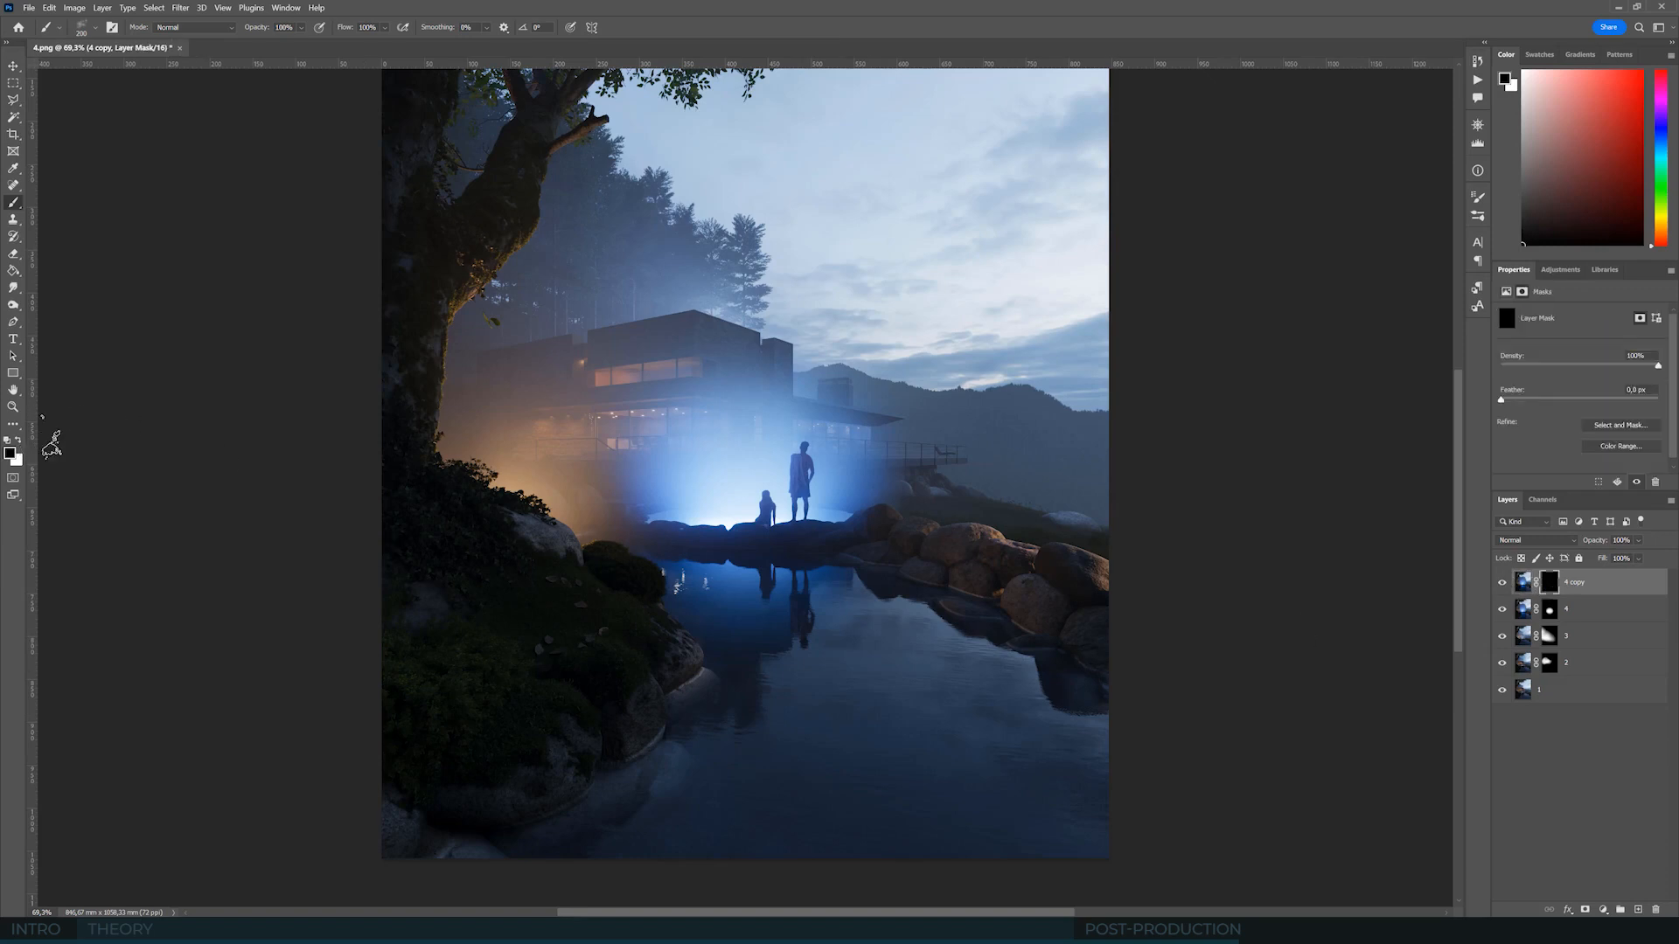
click(16, 443)
alt+scroll(586, 439, up, 3)
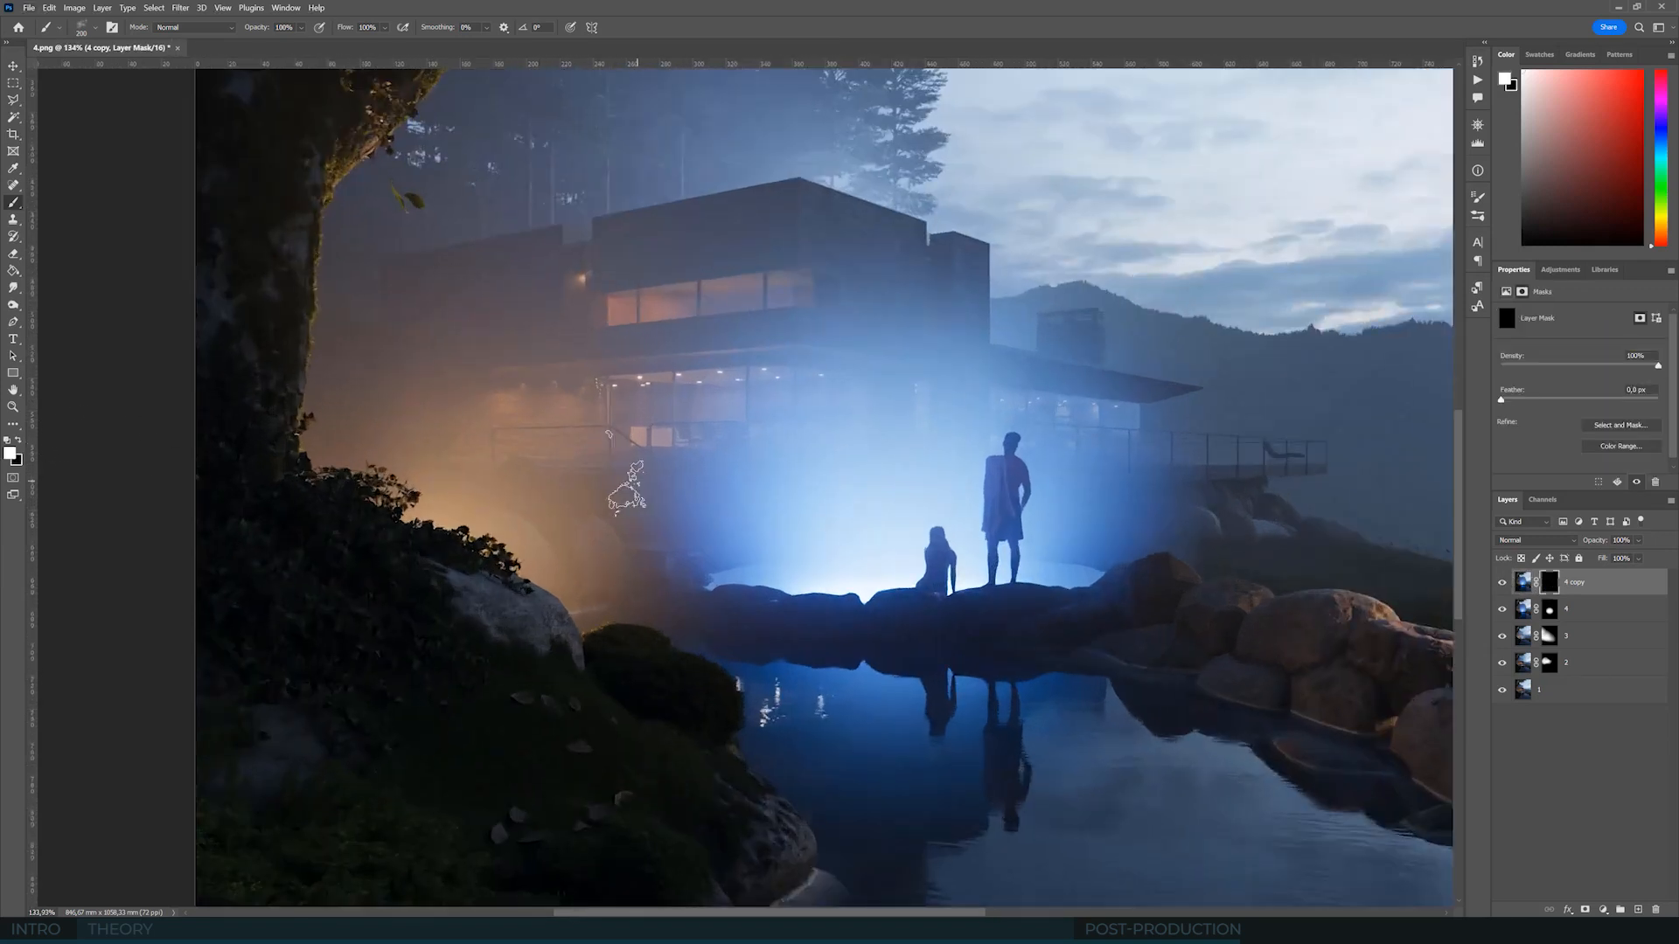
key(bracketleft)
key(bracketleft)
key(bracketleft)
key(bracketleft)
drag(301, 29, 288, 45)
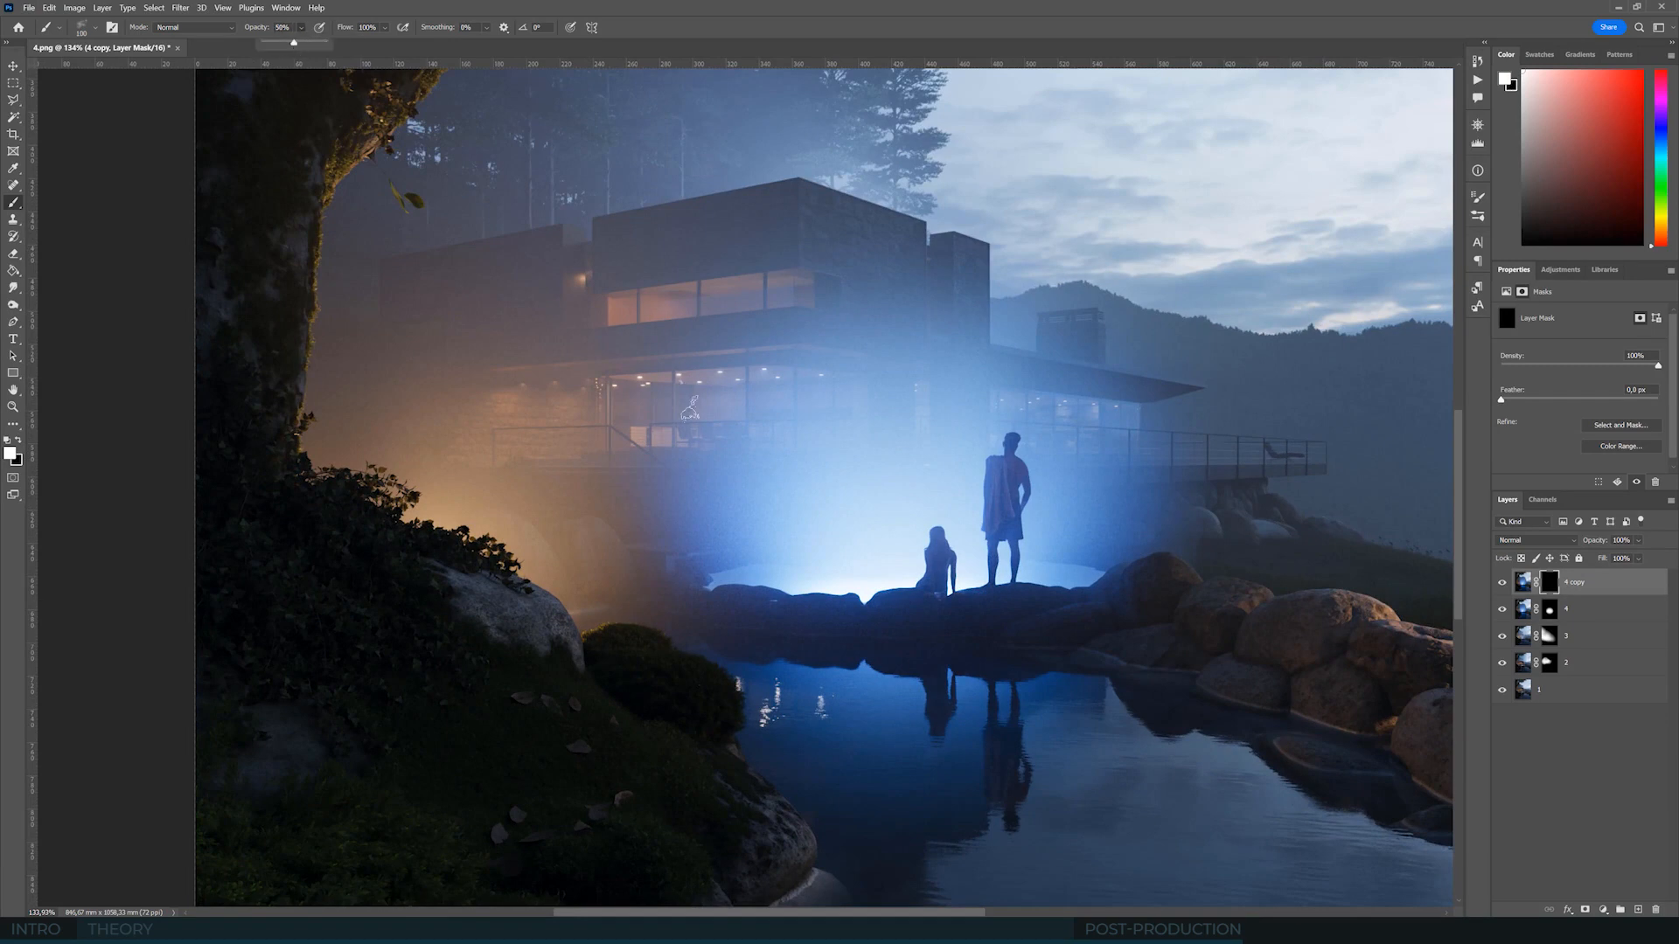
alt+scroll(837, 446, up, 1)
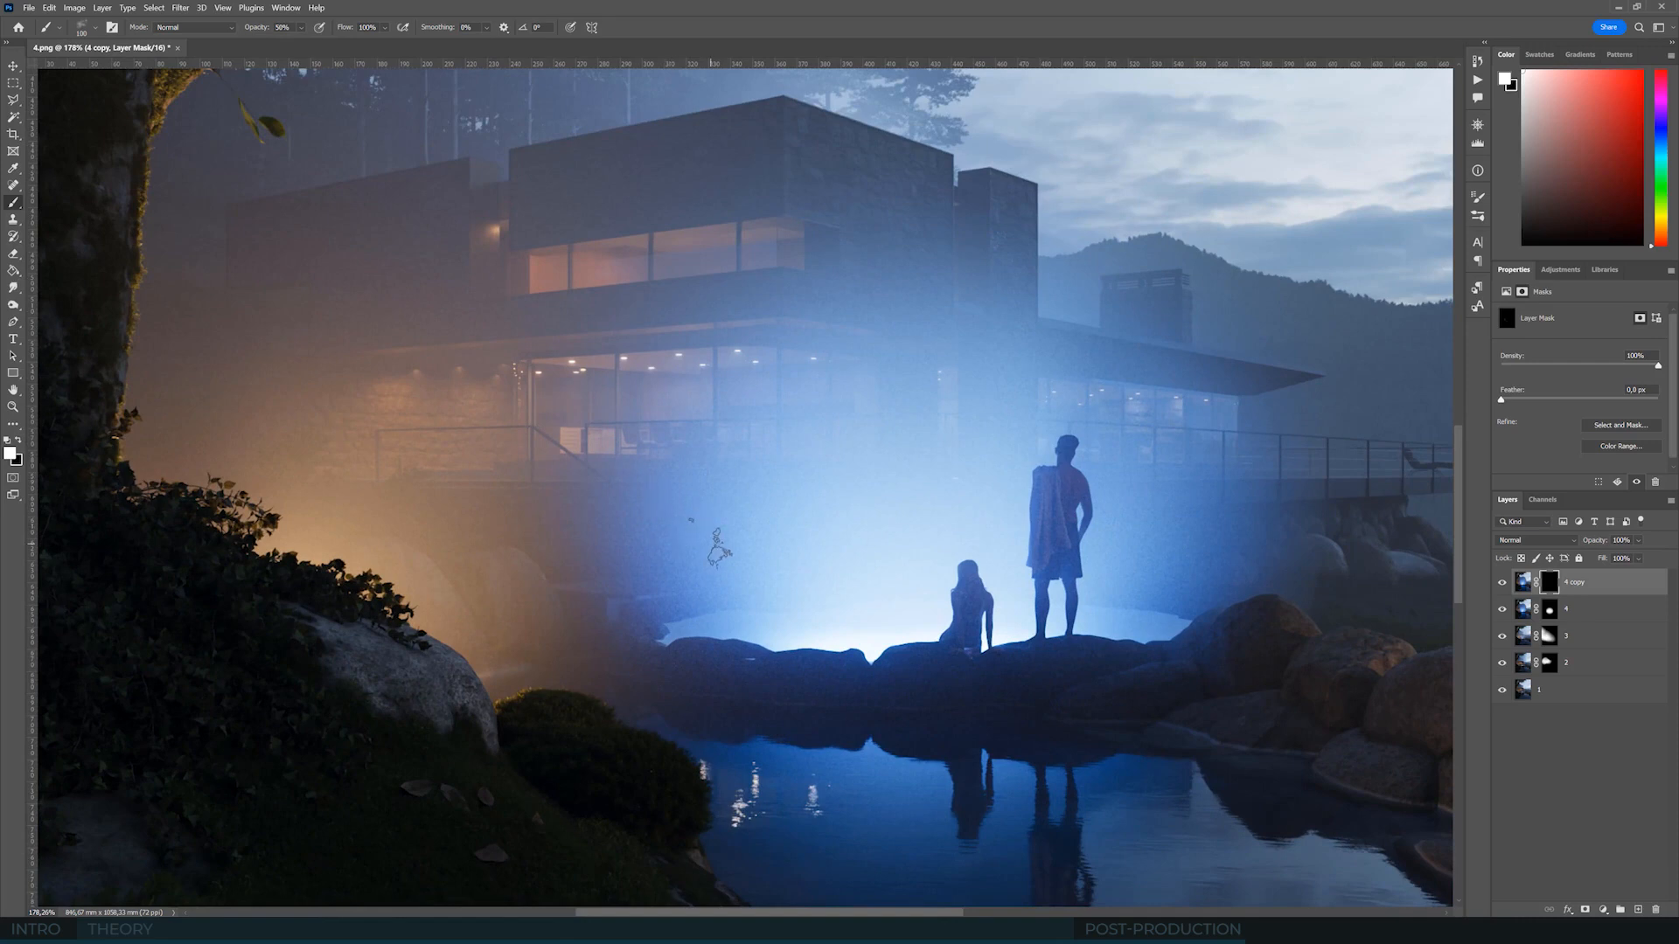
key(bracketright)
click(717, 545)
key(bracketright)
key(bracketright)
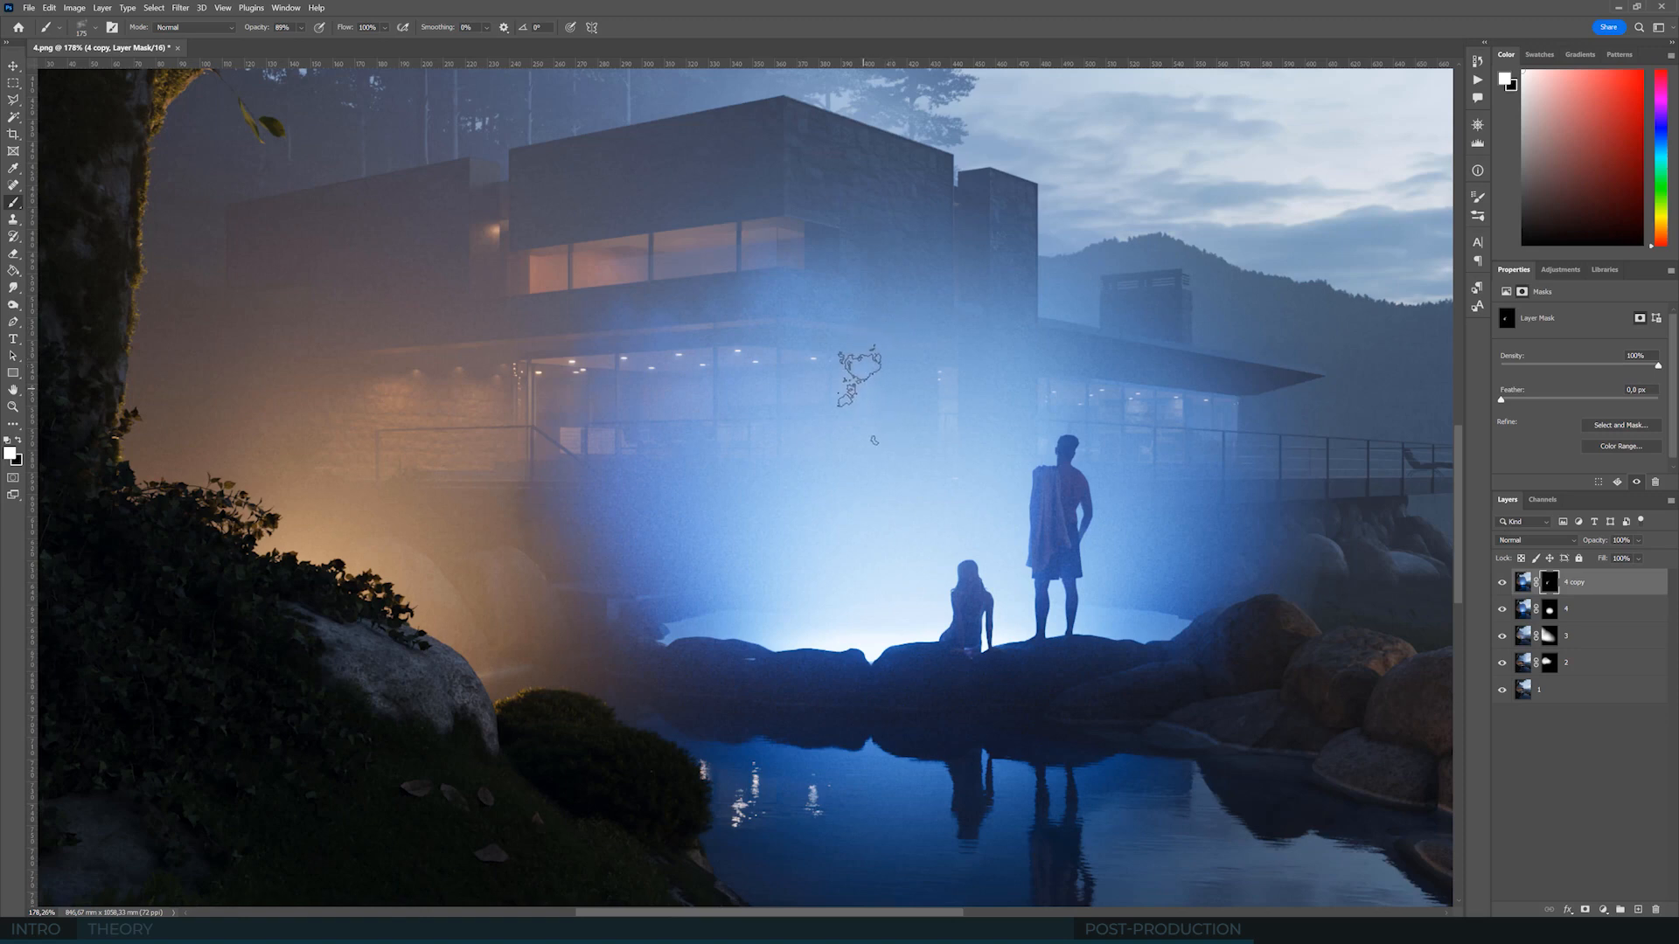
key(bracketleft)
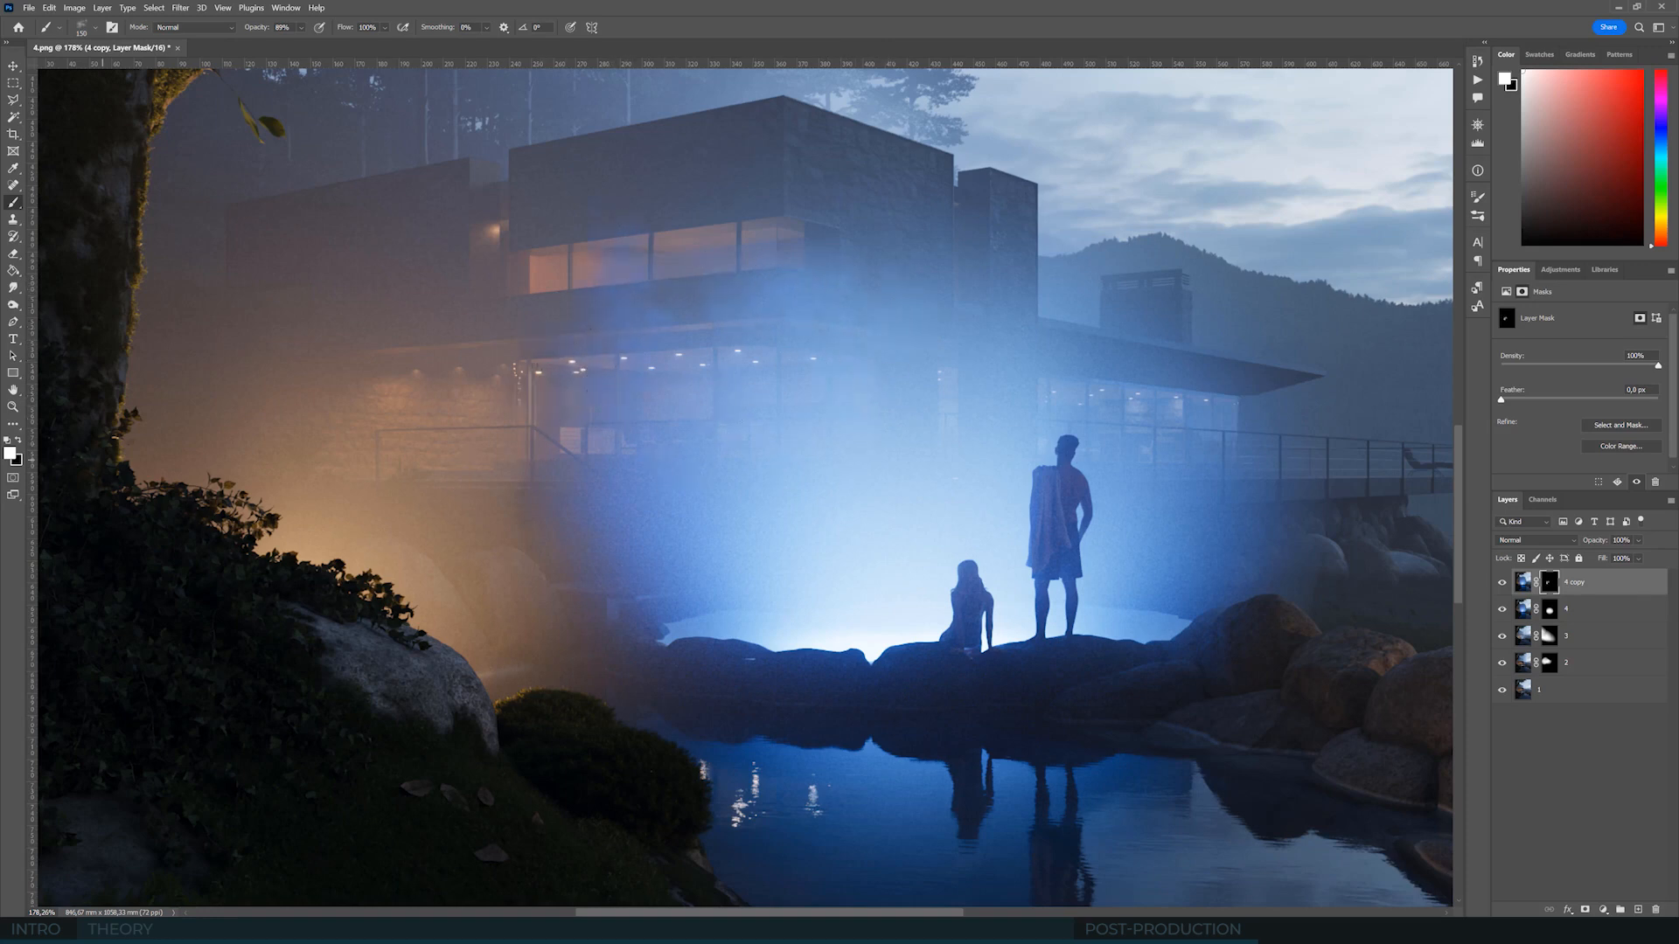
- Switch the Fog Brush to black at 33% opacity with a larger tip, and reduce layer 4's opacity to 60%
click(21, 441)
key(bracketright)
key(bracketright)
key(3)
key(3)
click(1595, 609)
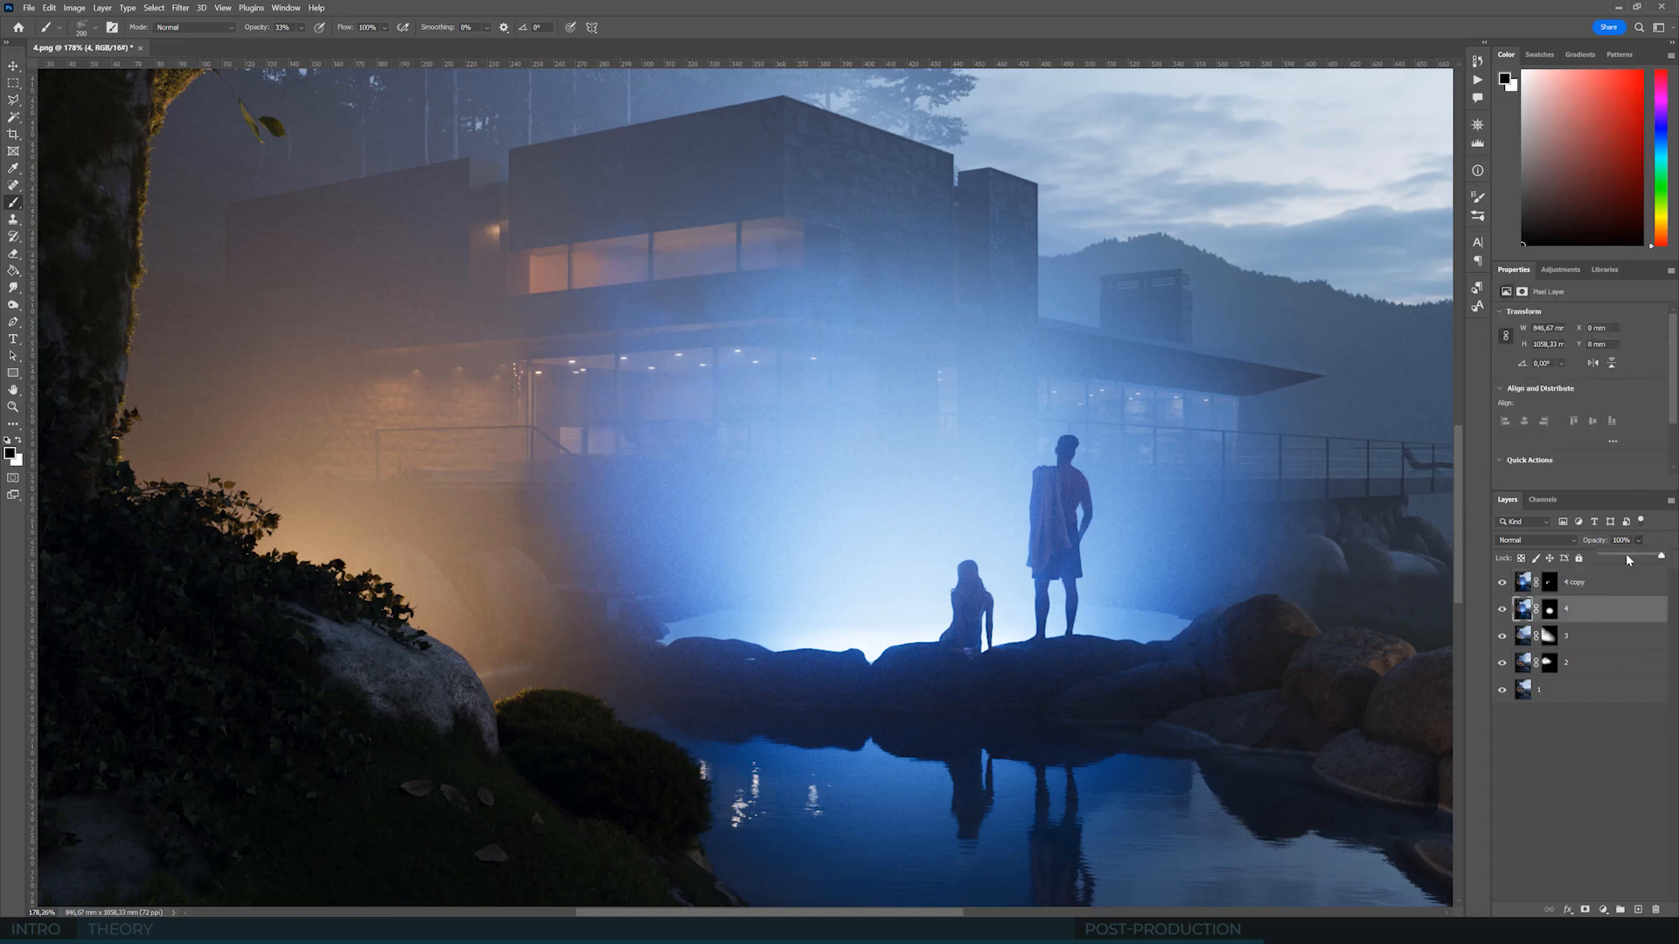
drag(1626, 557, 1635, 560)
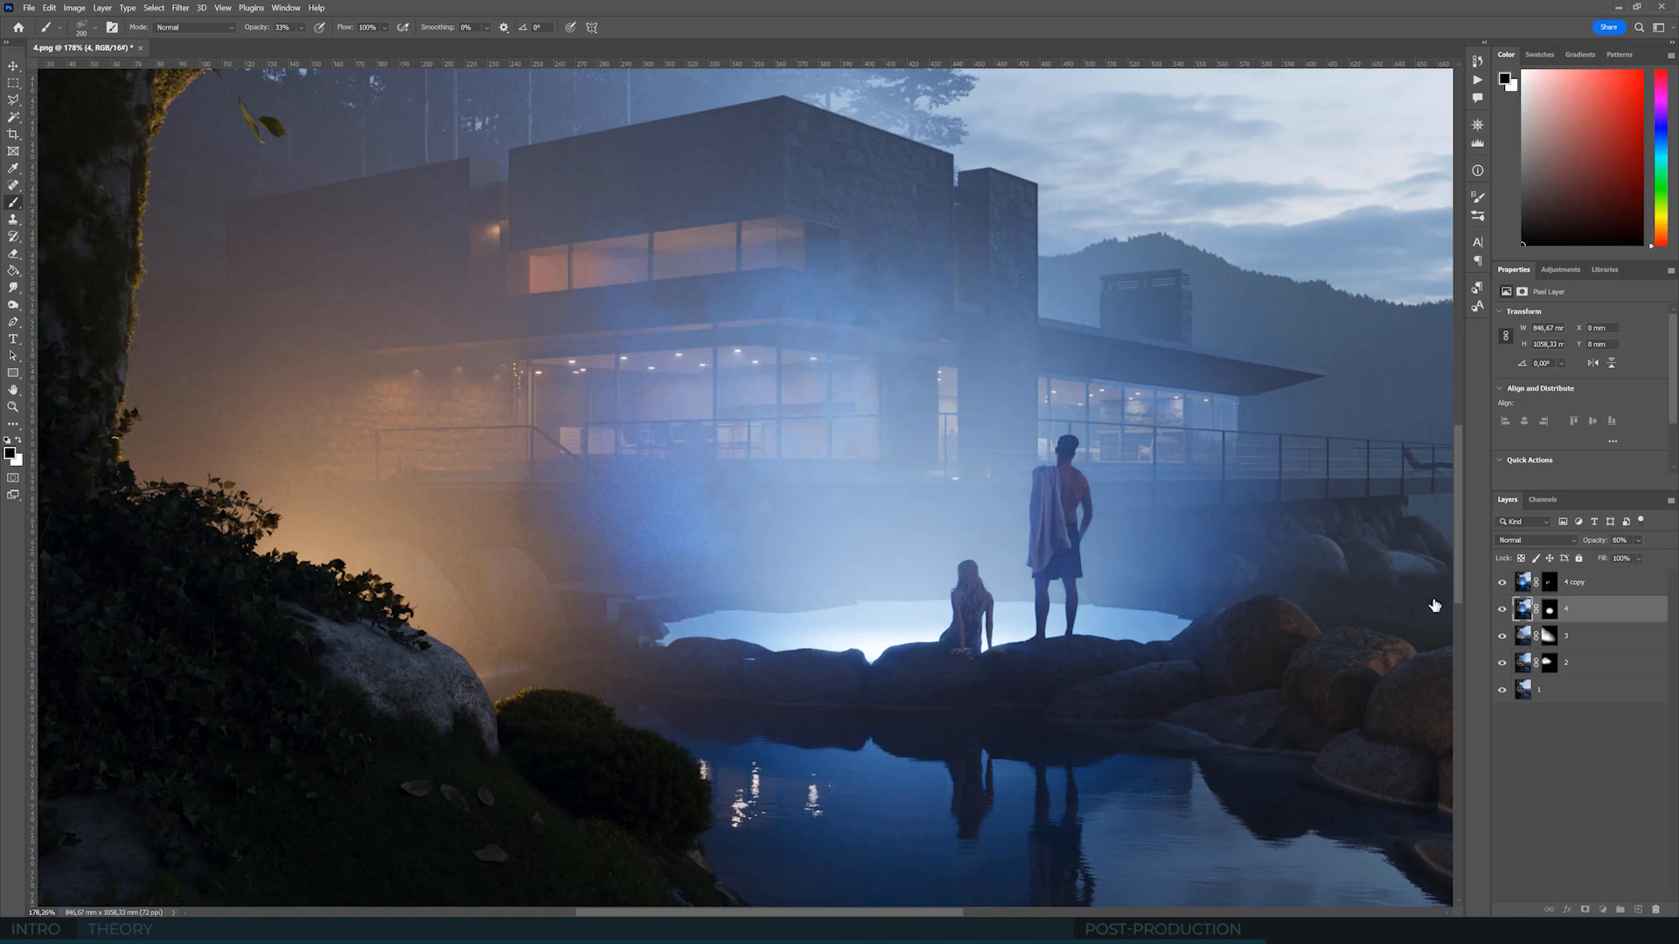
- Paint white fog on the mask of "4 copy" along the pool's edge behind the figures with a small Fog Brush at 100% opacity
click(1549, 582)
key(x)
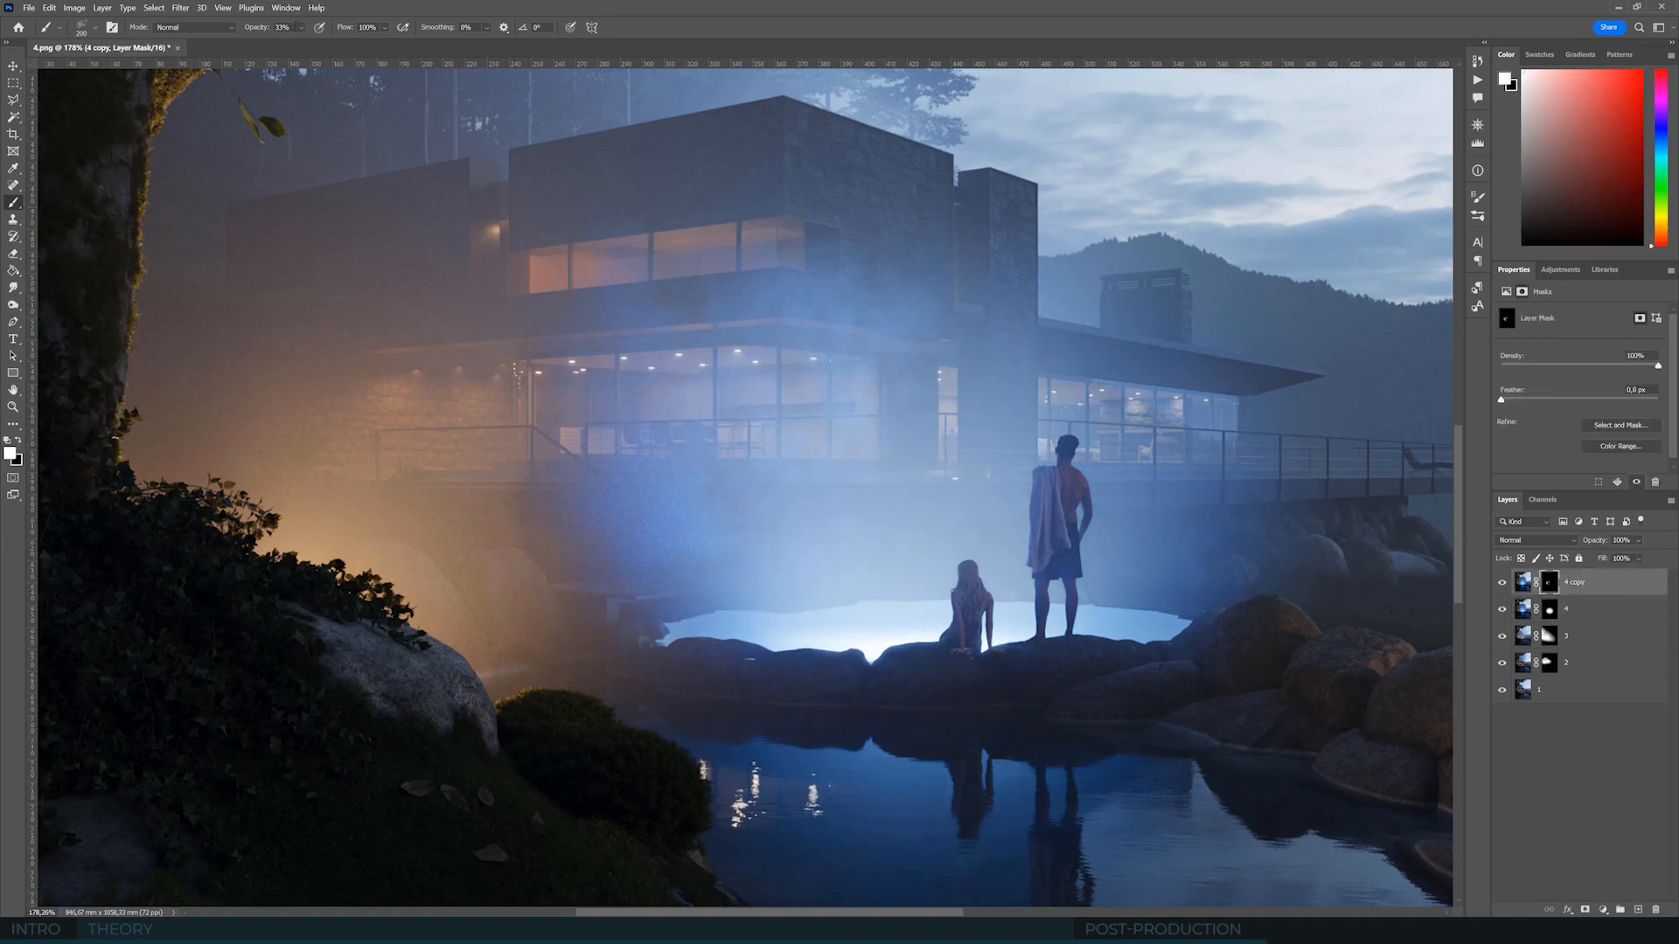
click(301, 28)
click(353, 43)
key(bracketleft)
key(bracketleft)
key(bracketleft)
drag(707, 619, 1140, 617)
key(bracketright)
key(bracketright)
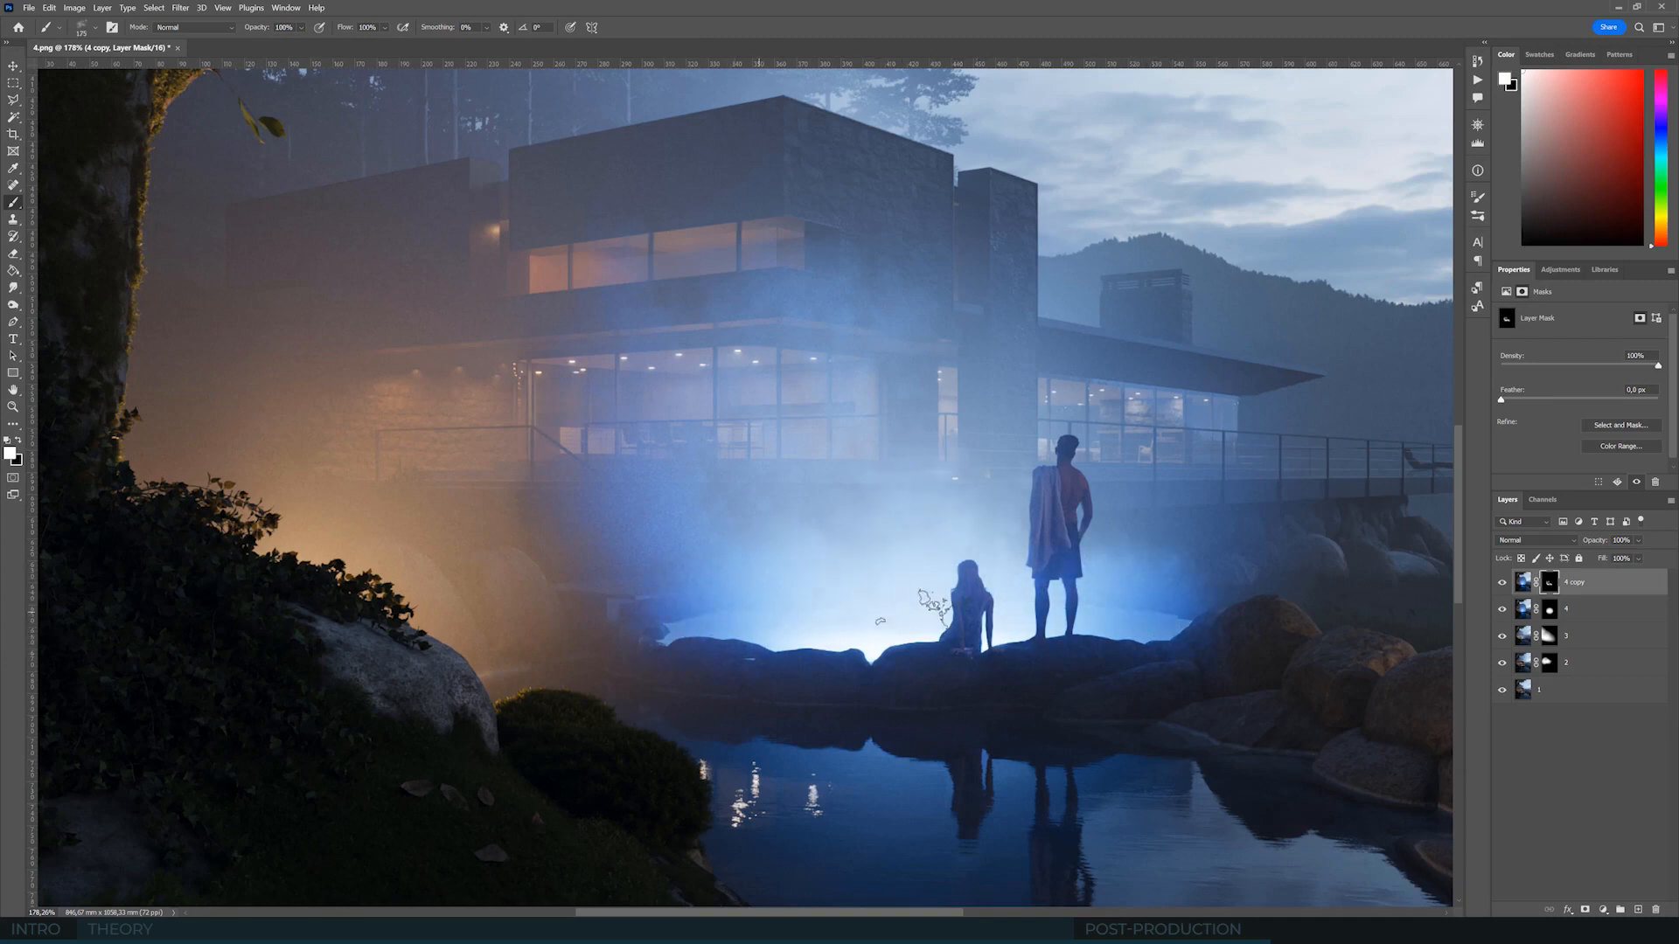
- Add broader white fog patches on the mask of "4 copy" above the pool toward the house's lower windows with a larger Fog Brush
key(bracketright)
key(bracketright)
key(bracketright)
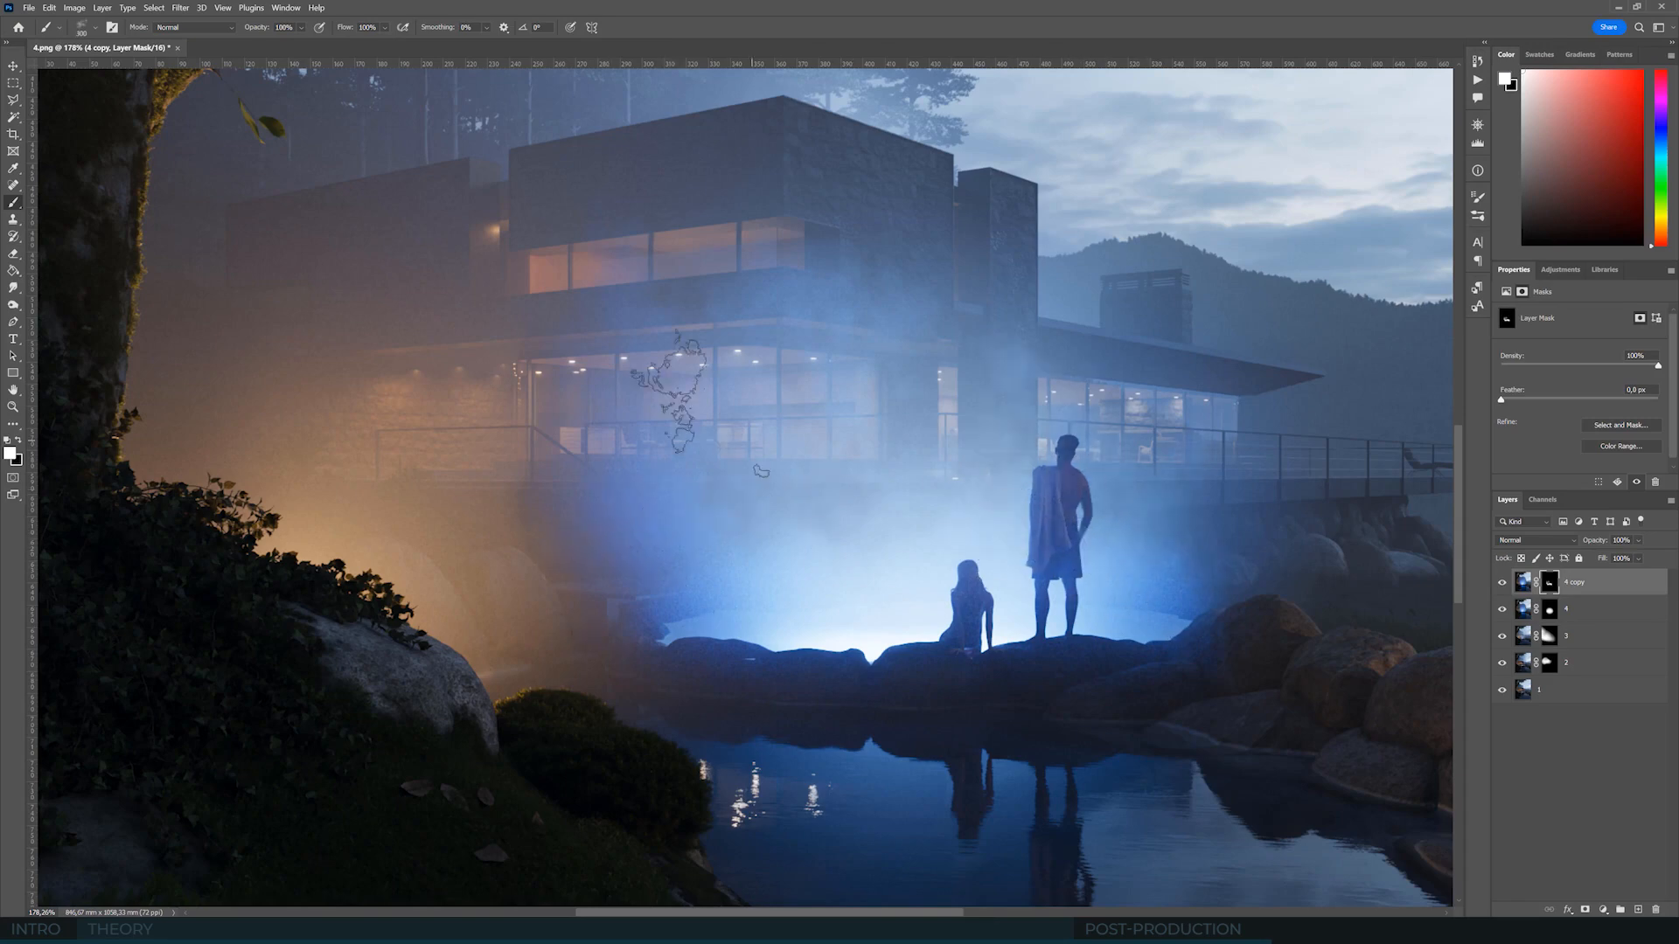
alt+scroll(712, 411, down, 3)
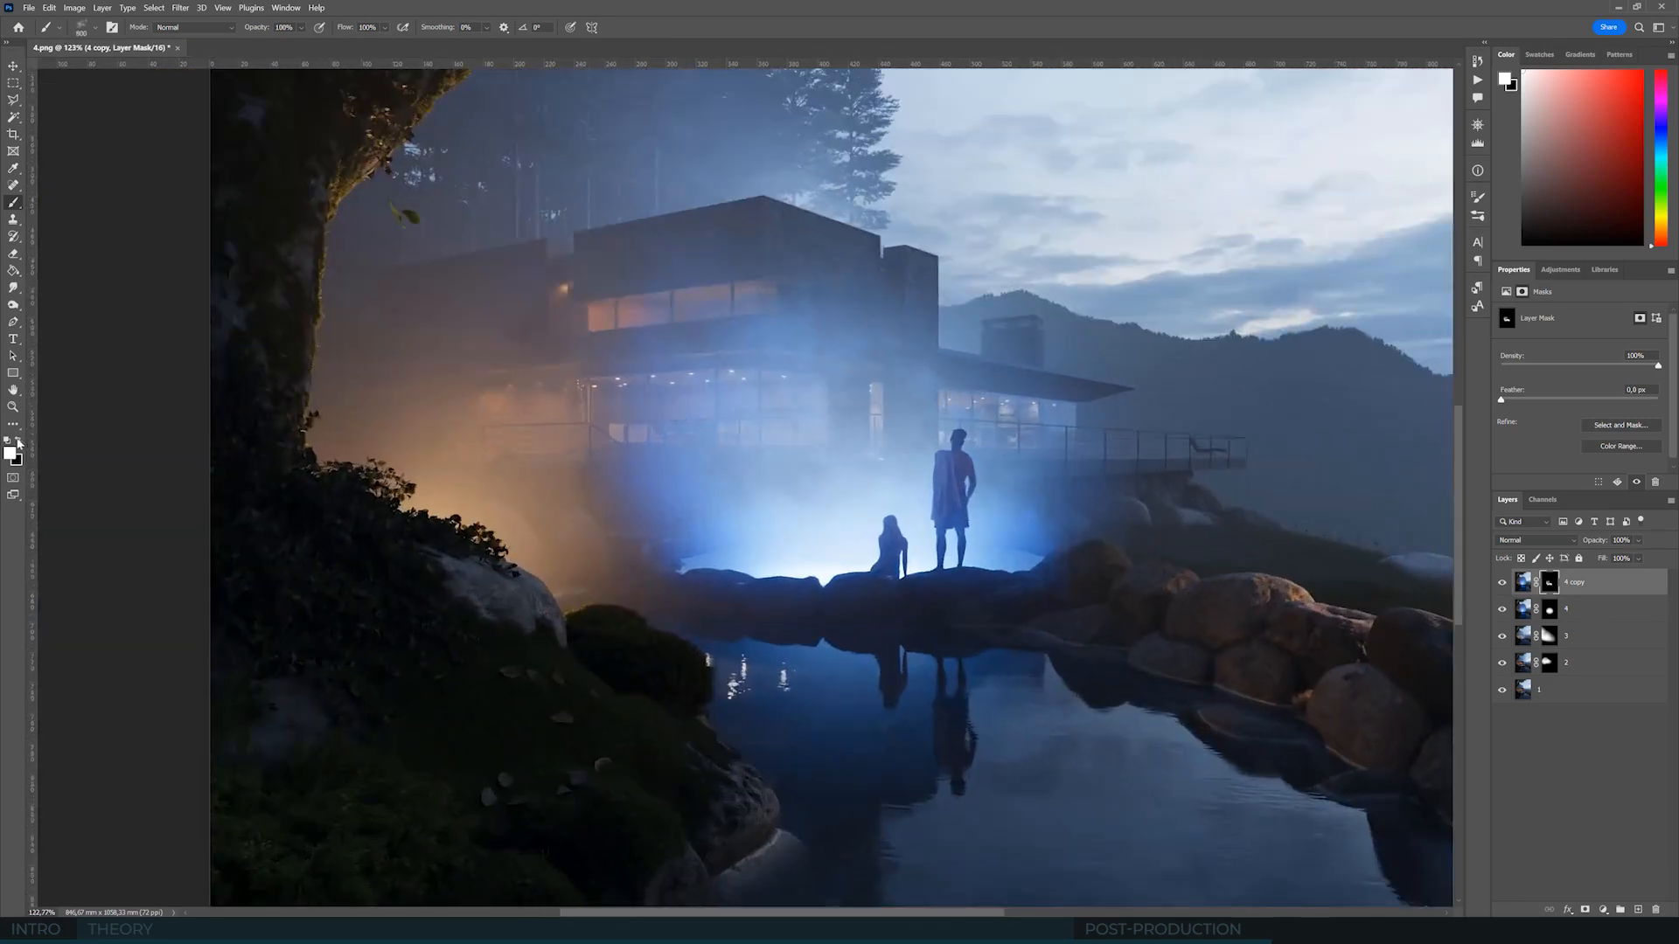
- Raise layer 4's opacity to 100% for comparison and set it back to 60%
key(x)
alt+scroll(634, 616, down, 4)
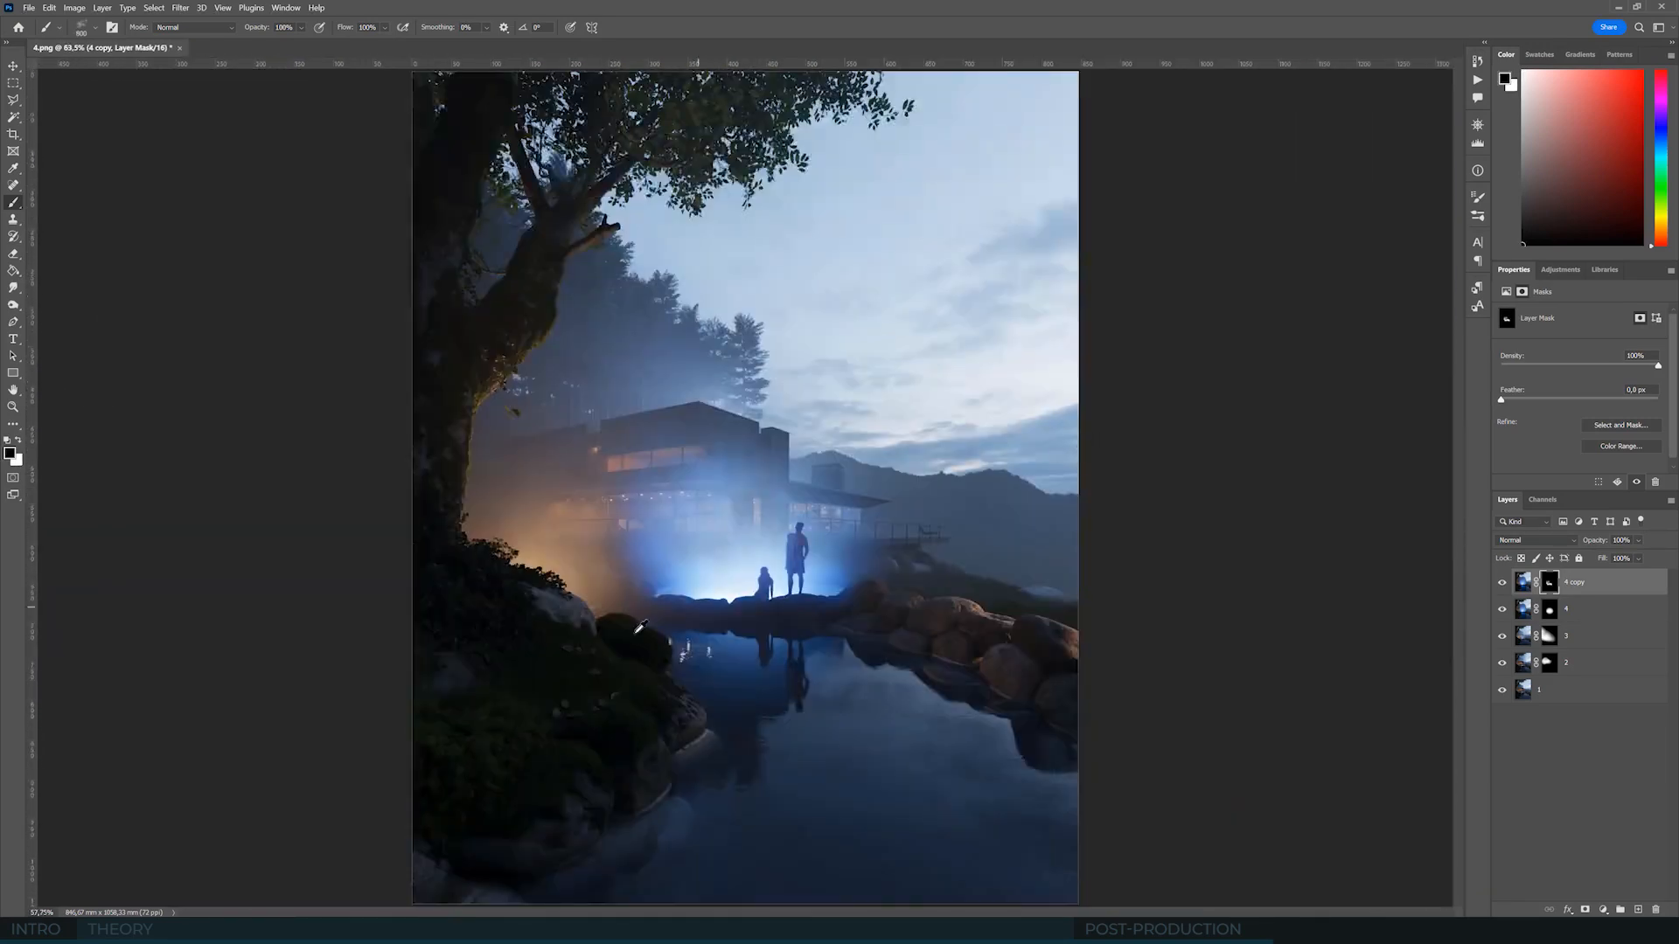
alt+scroll(639, 626, up, 4)
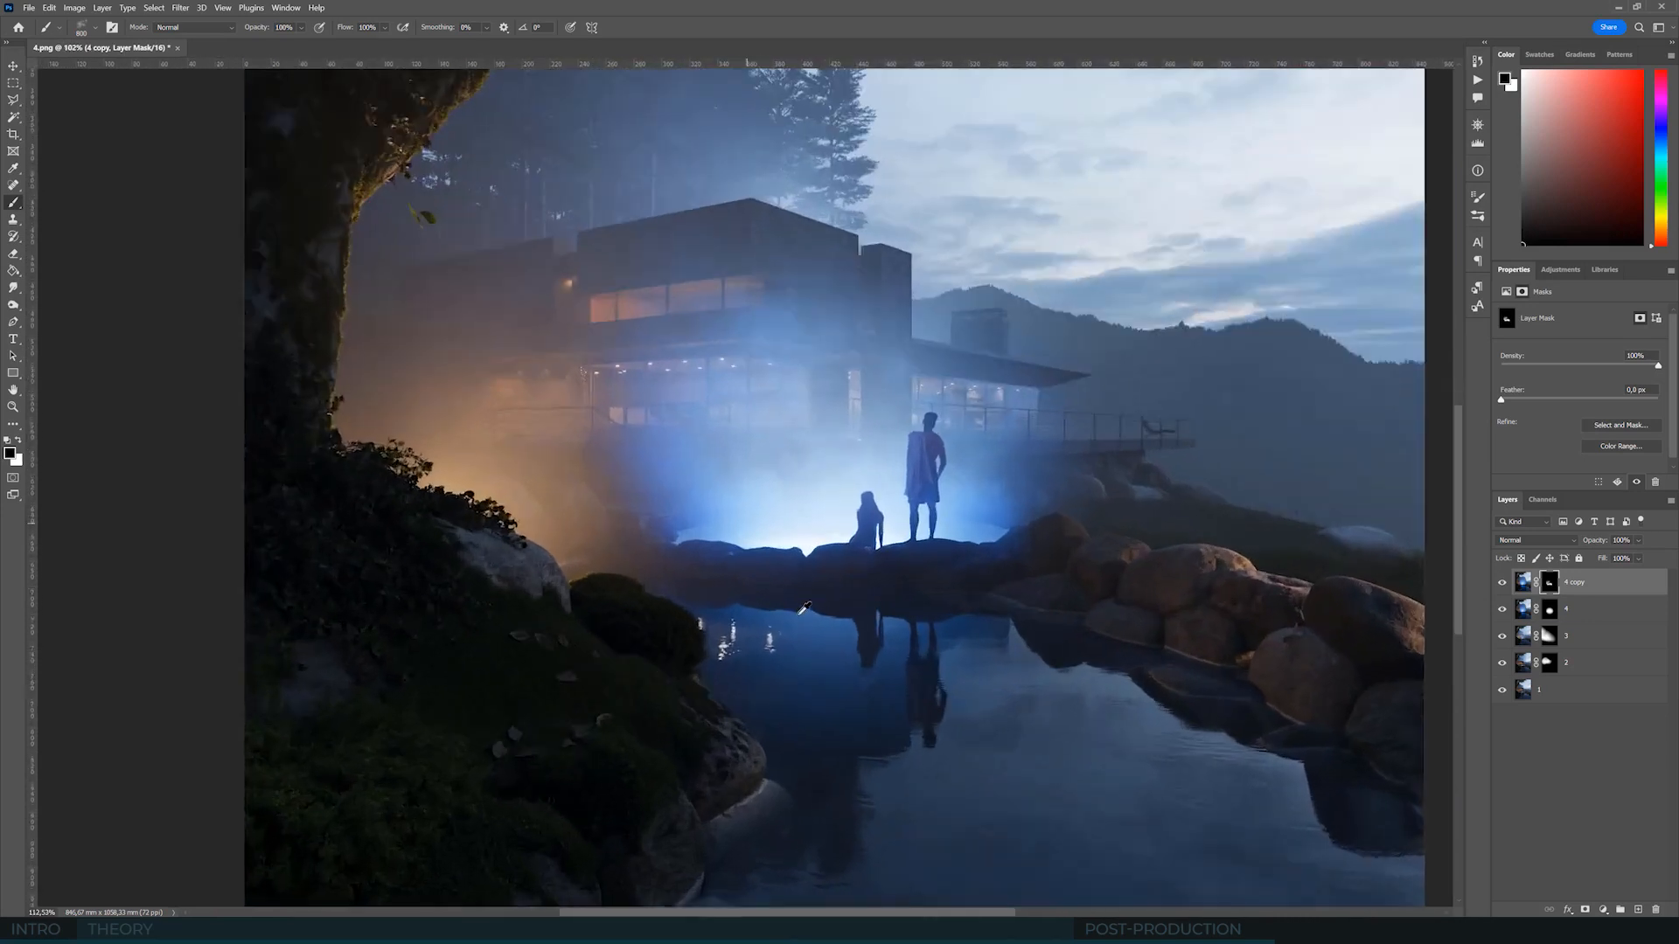
alt+scroll(804, 606, up, 1)
click(1603, 608)
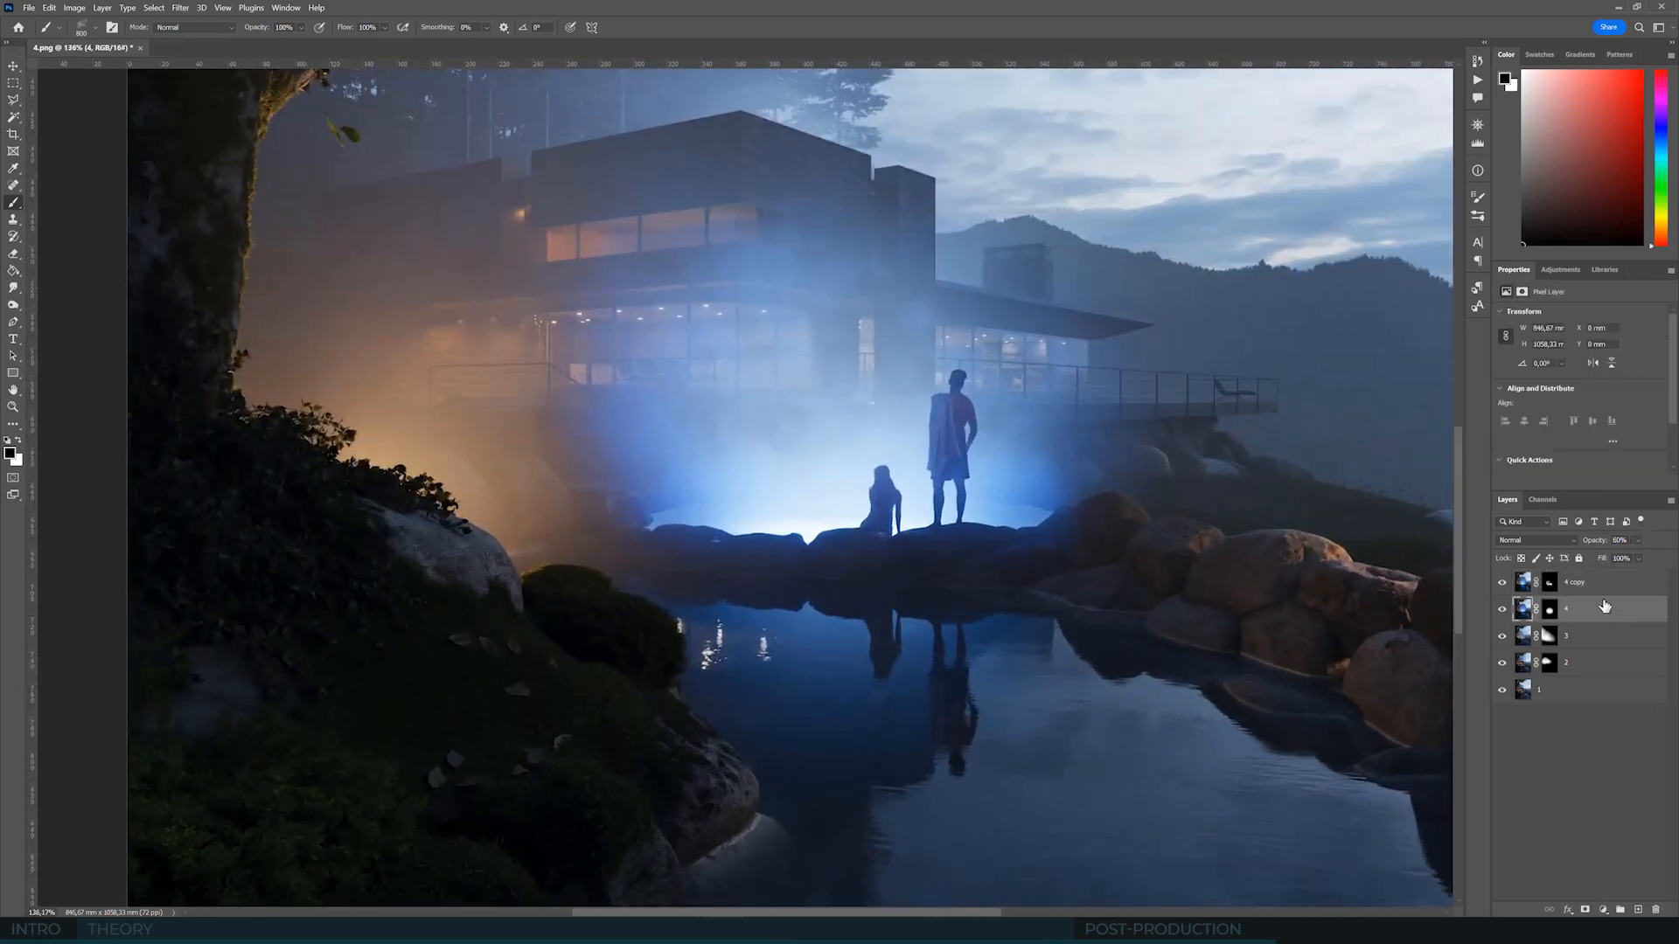
drag(1649, 557, 1605, 543)
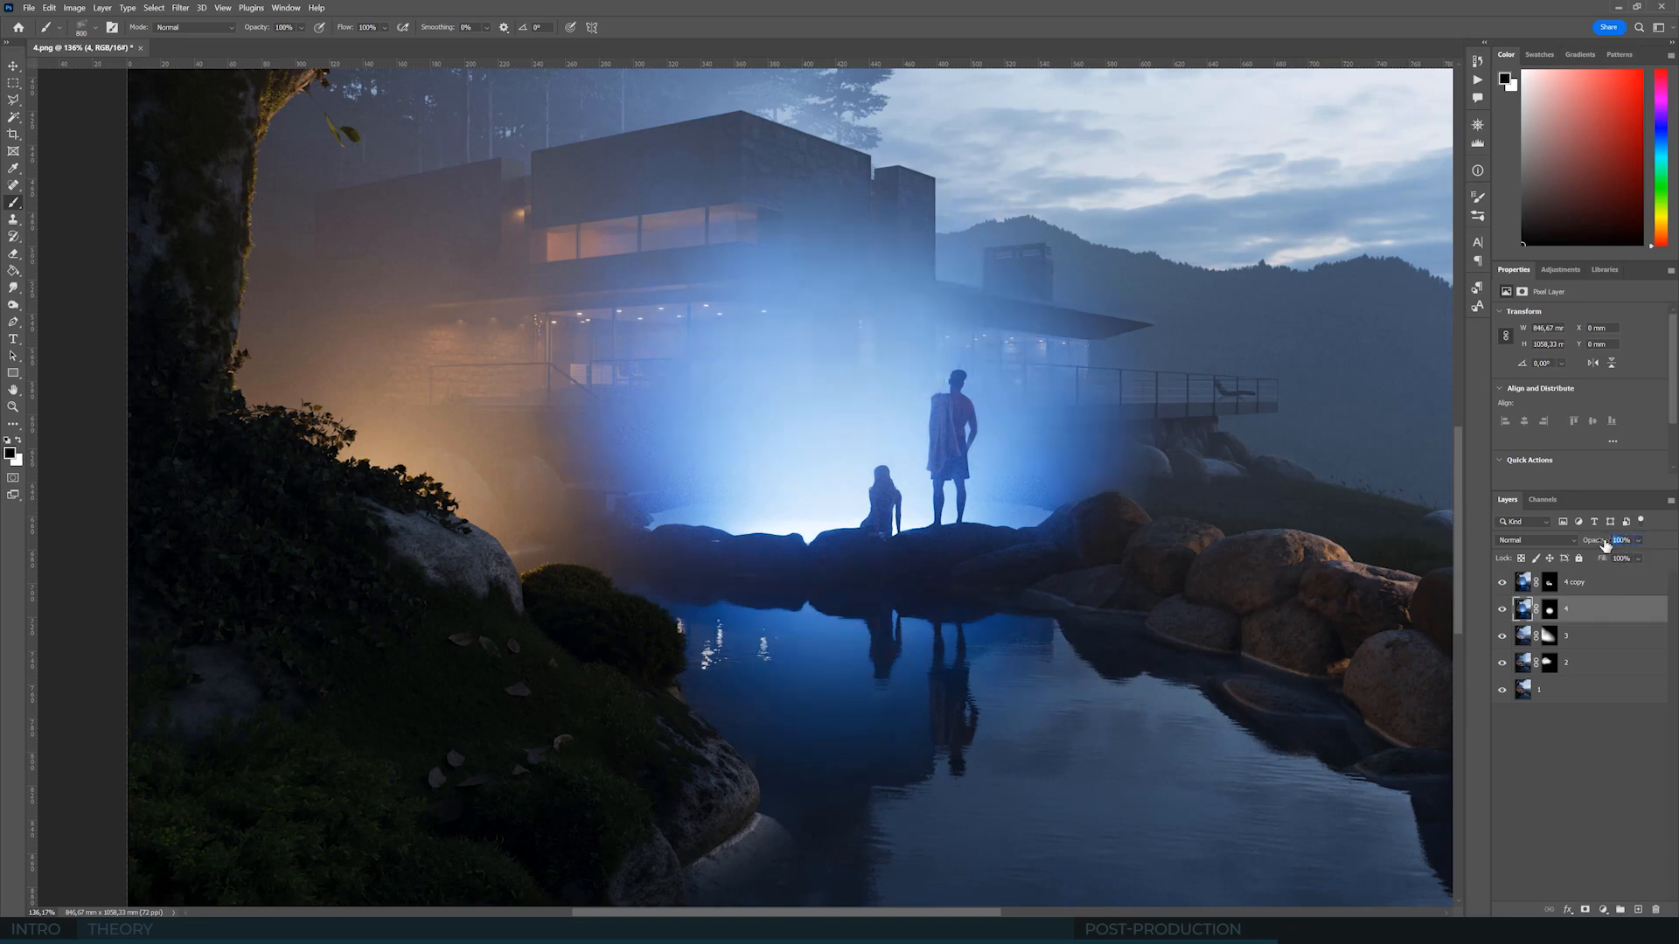
text(60)
click(1605, 745)
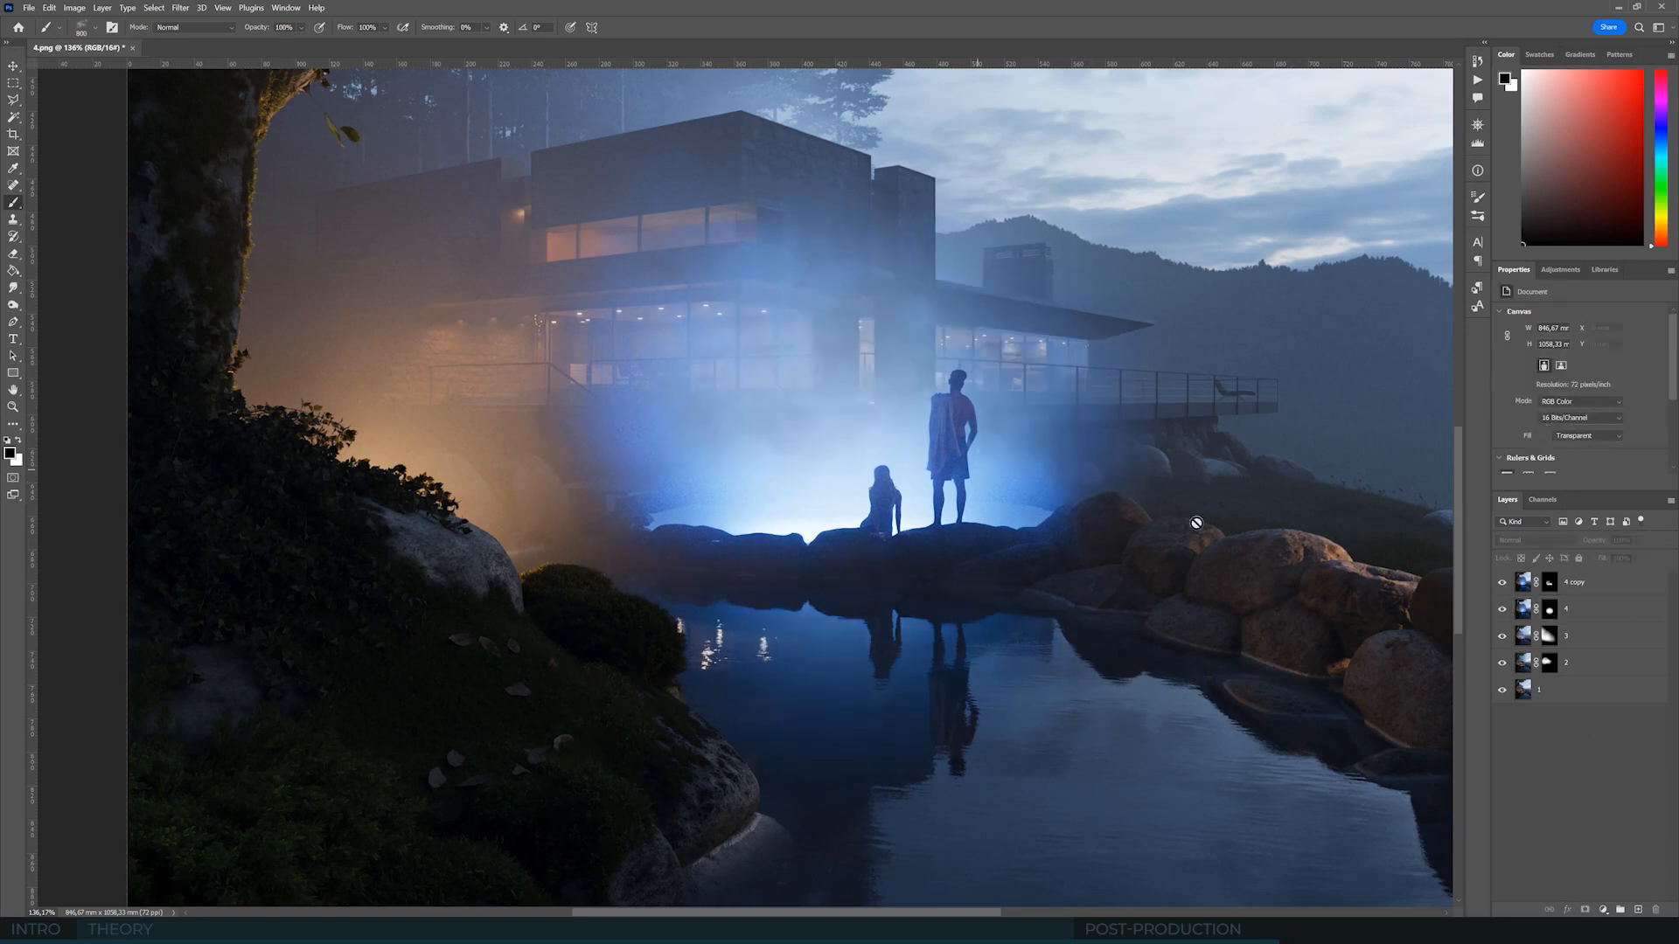
- Paint white on the mask of "4 copy" over the pool water beside the grassy bank with a Fog Brush reduced to about 250 px
click(1590, 589)
alt+scroll(951, 431, down, 1)
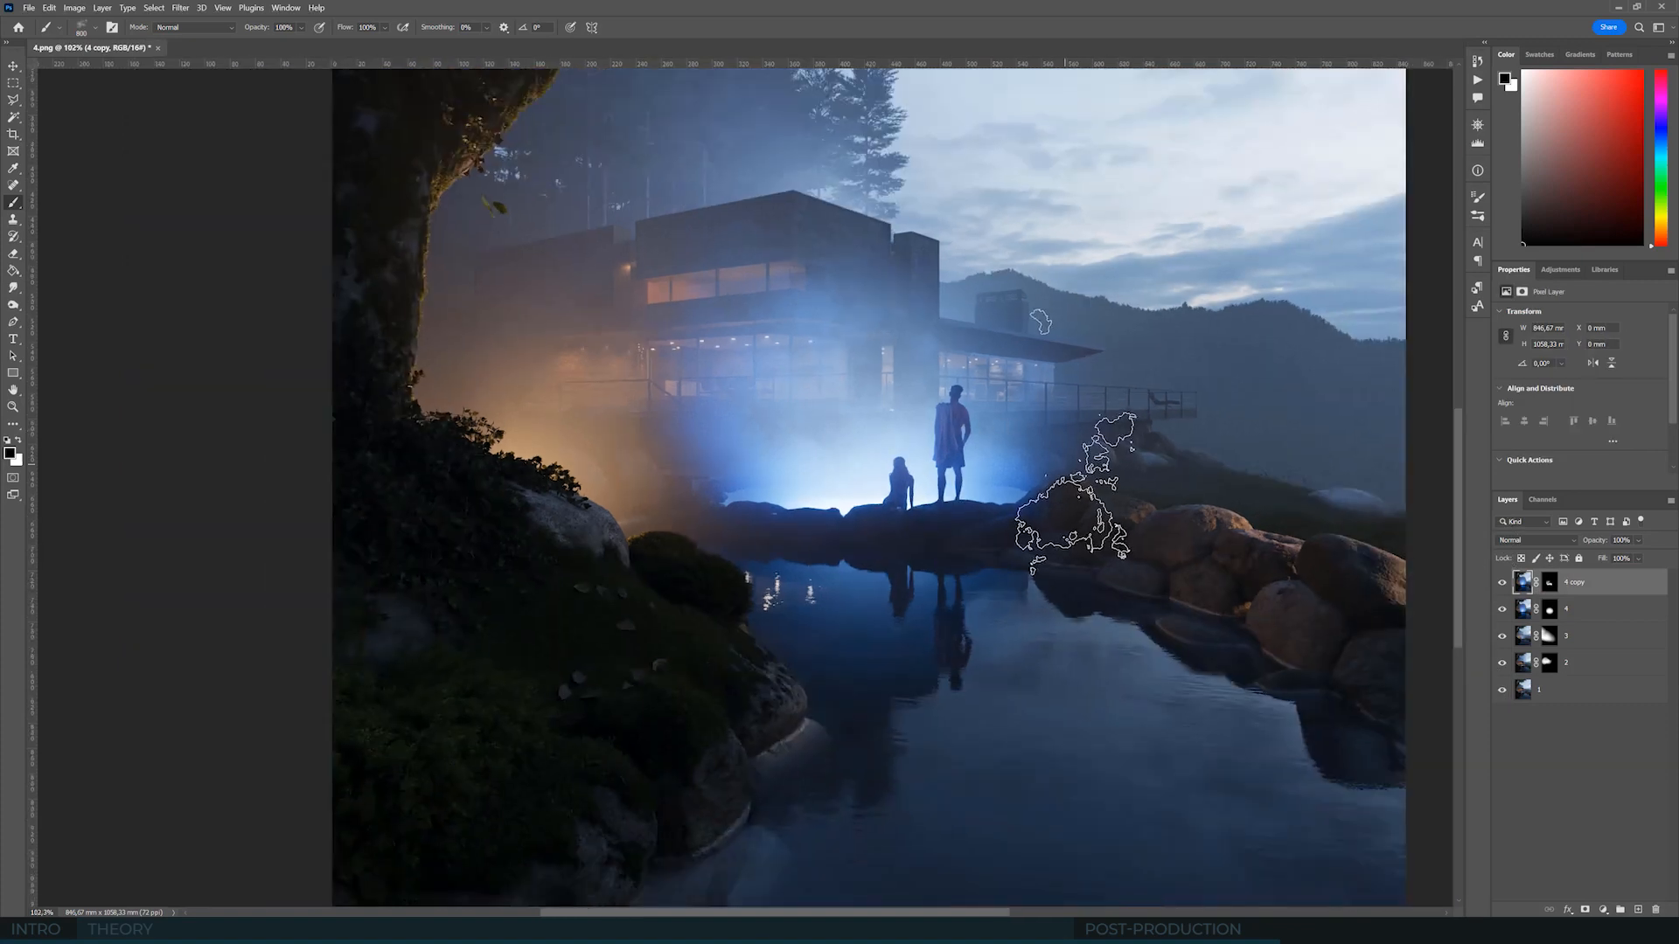
scroll(1137, 494, down, 1)
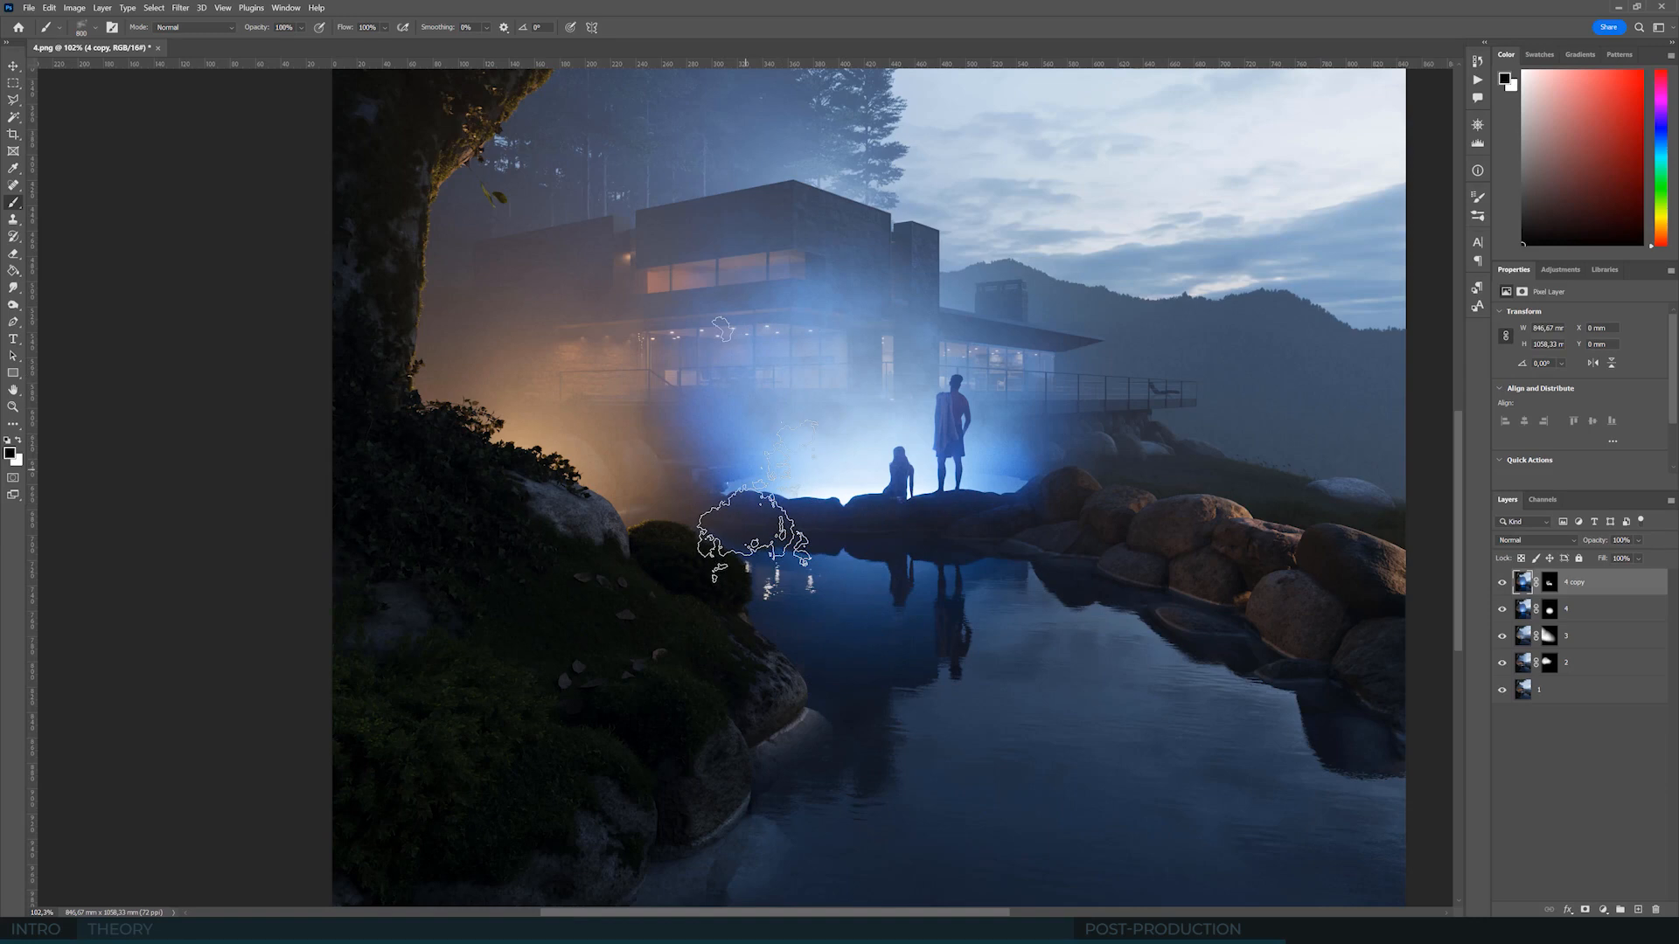
alt+scroll(723, 306, up, 3)
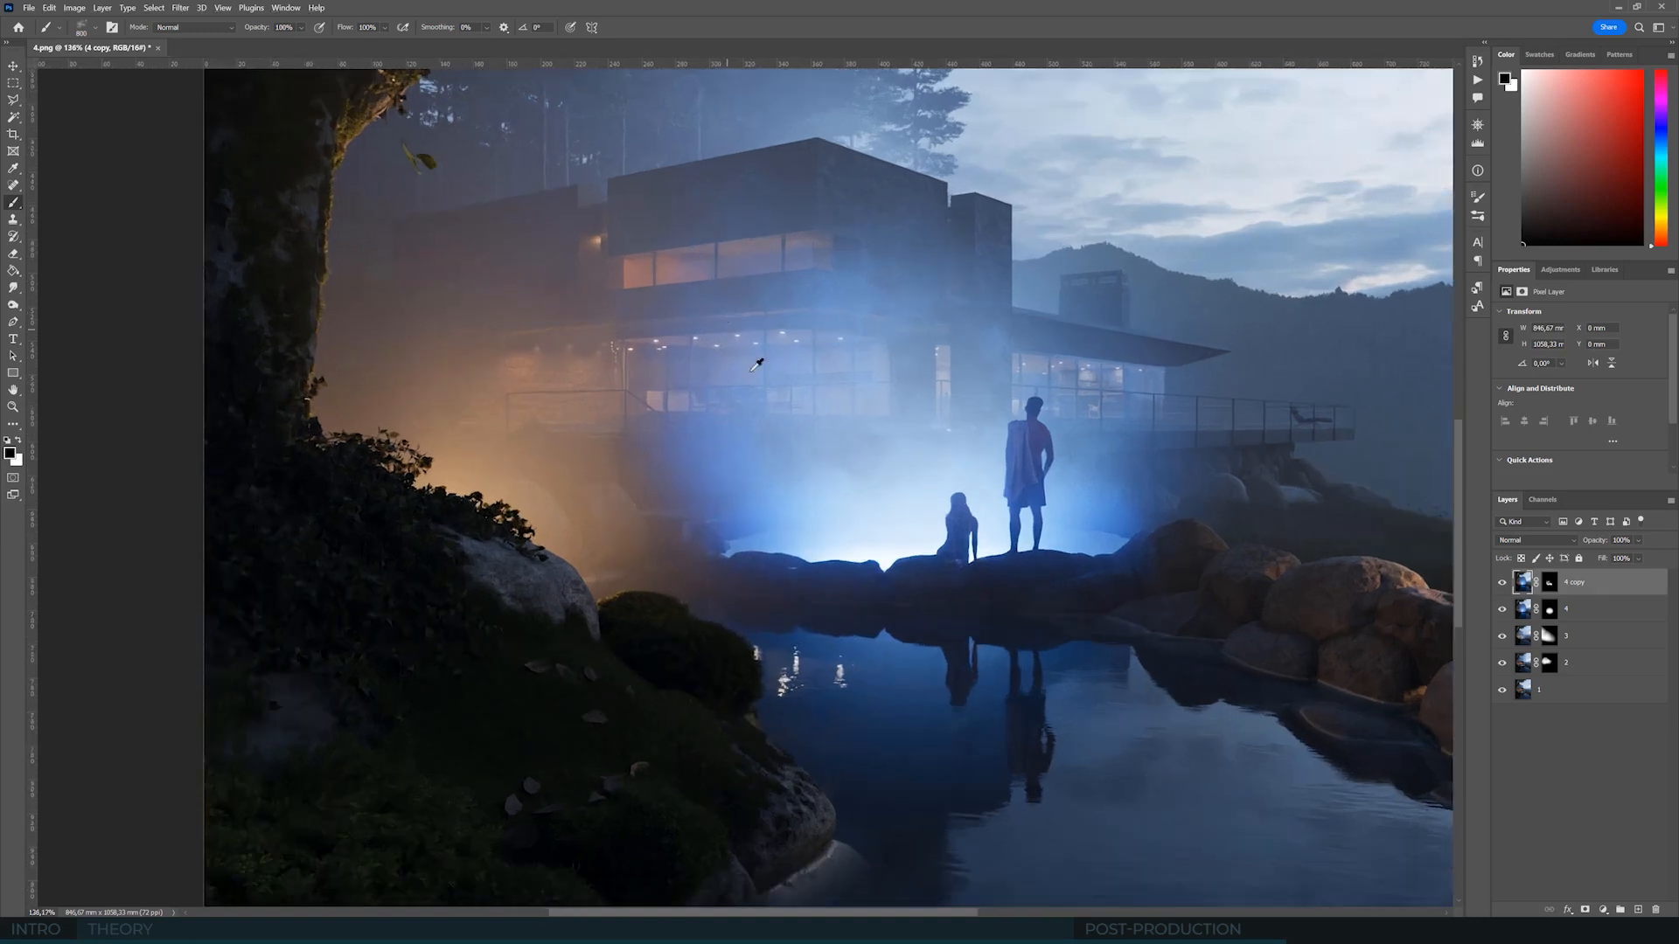
alt+scroll(779, 393, down, 4)
alt+scroll(948, 665, up, 2)
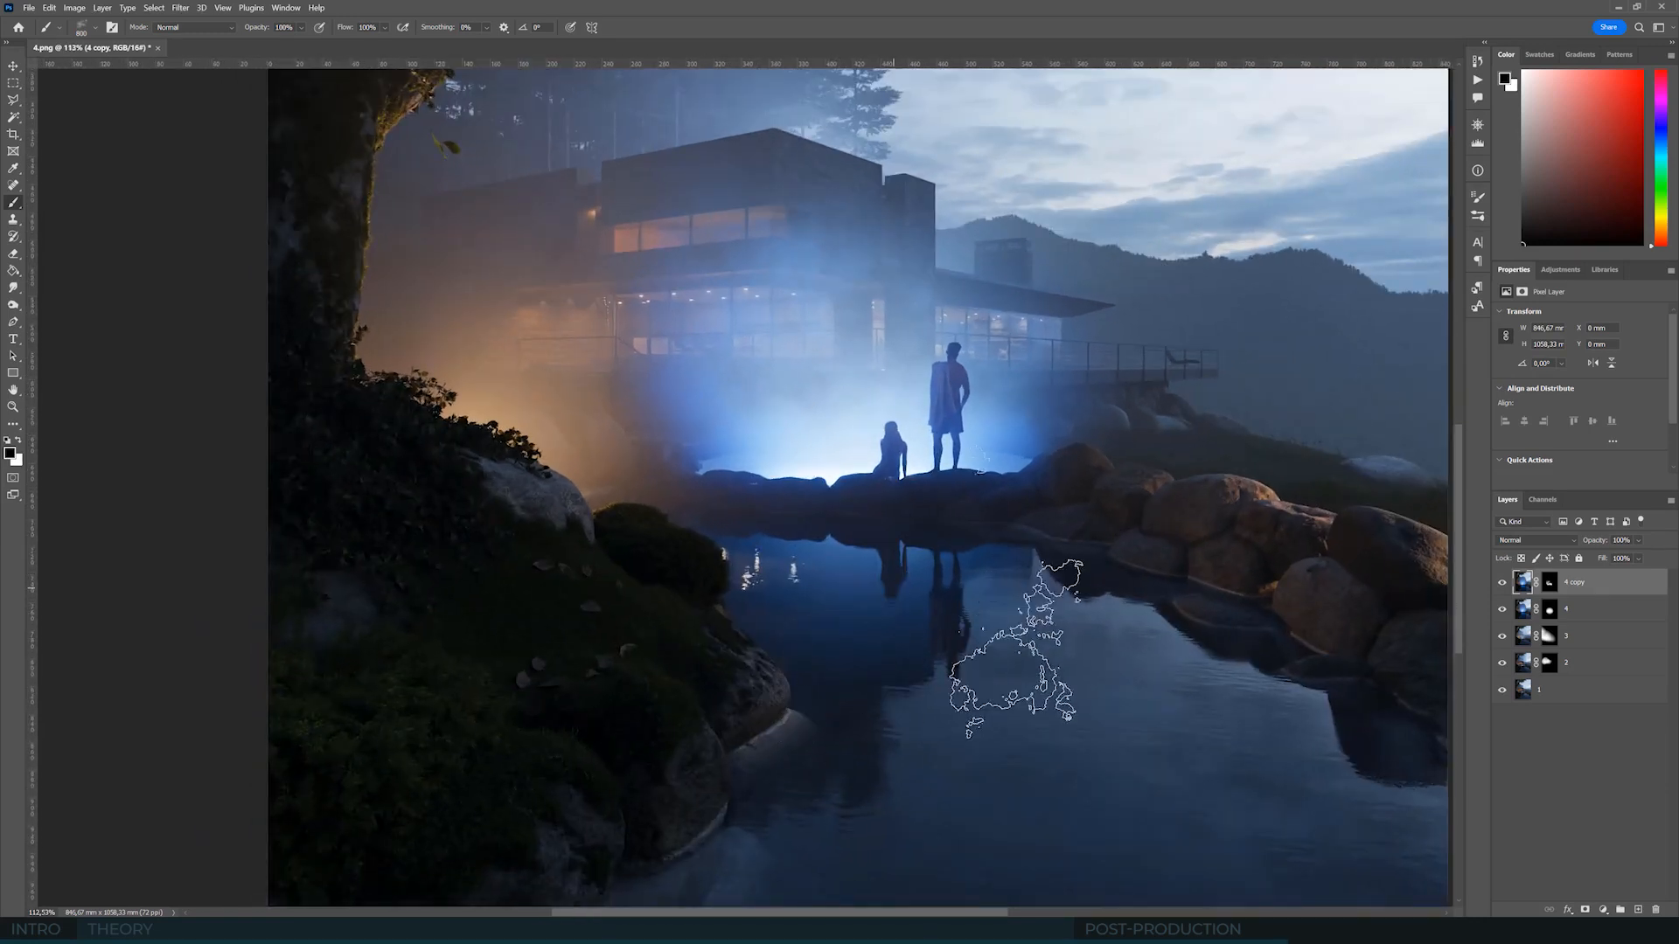
click(1552, 584)
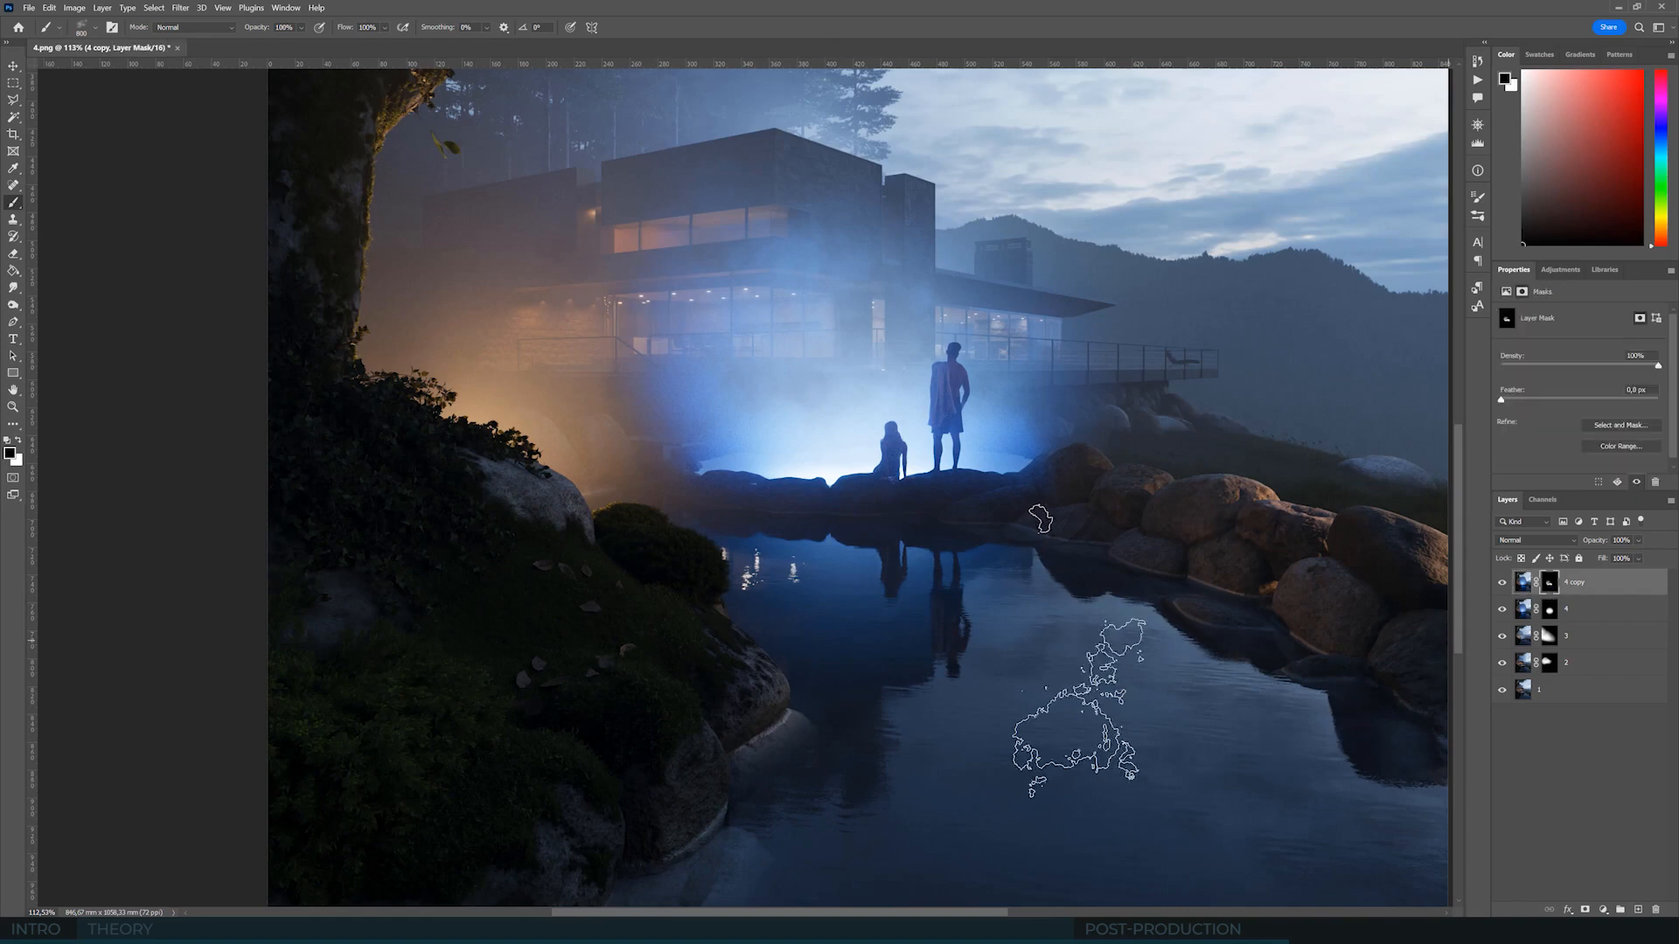
key(bracketleft)
key(bracketleft)
key(bracketleft)
key(bracketleft)
key(bracketleft)
key(bracketleft)
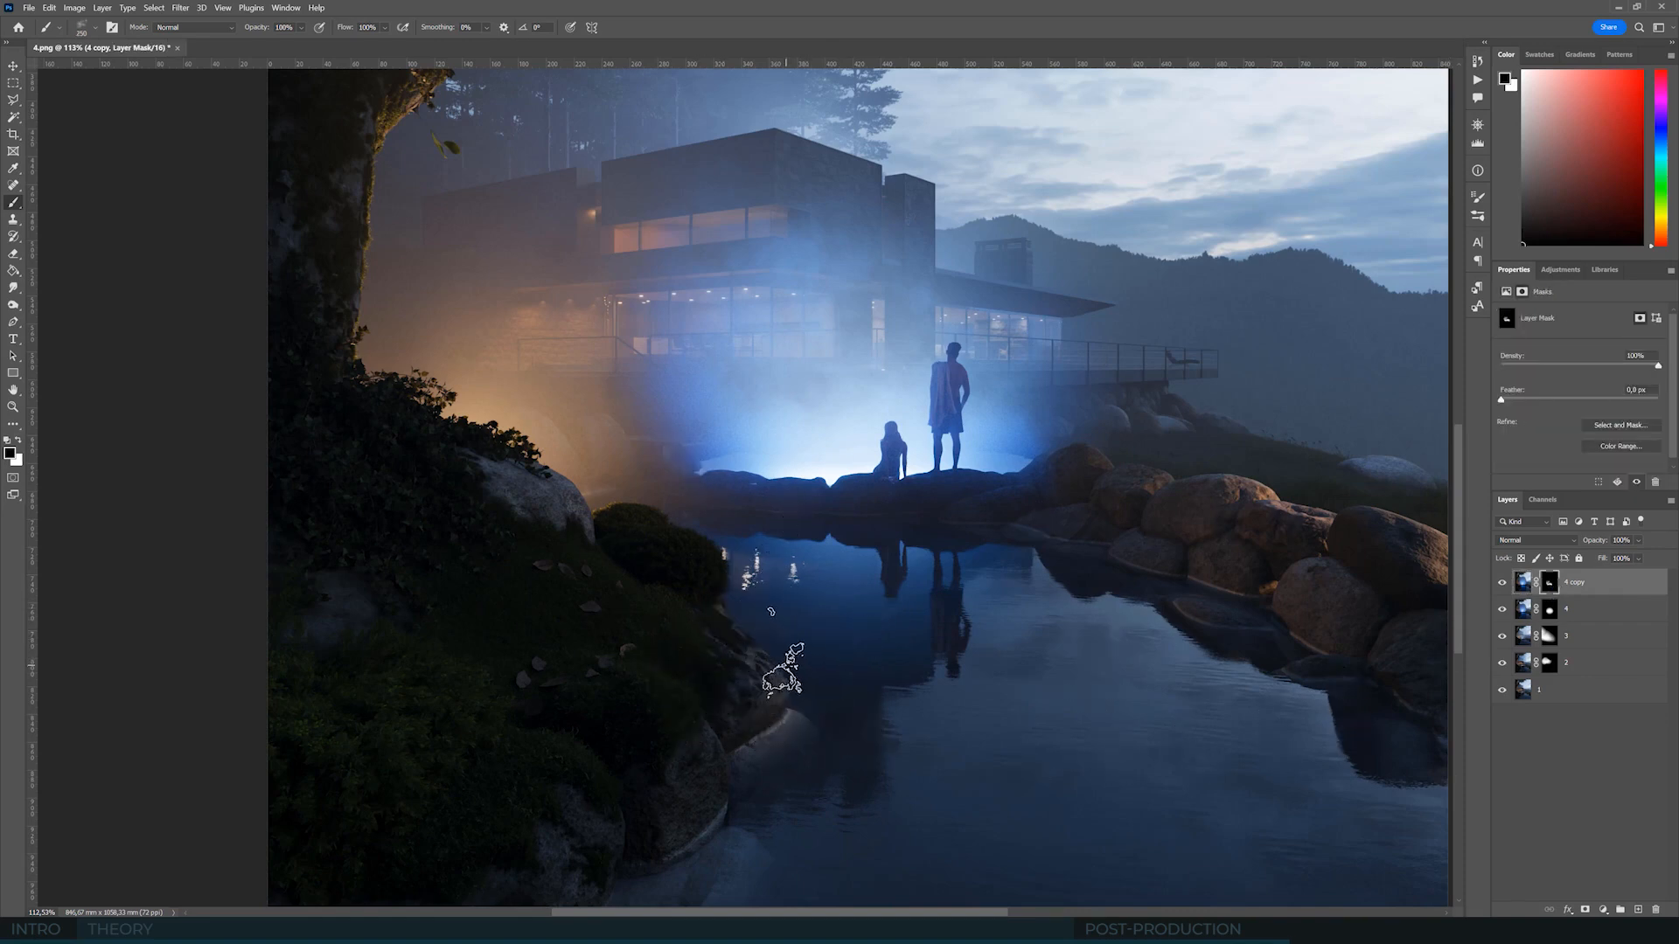
key(x)
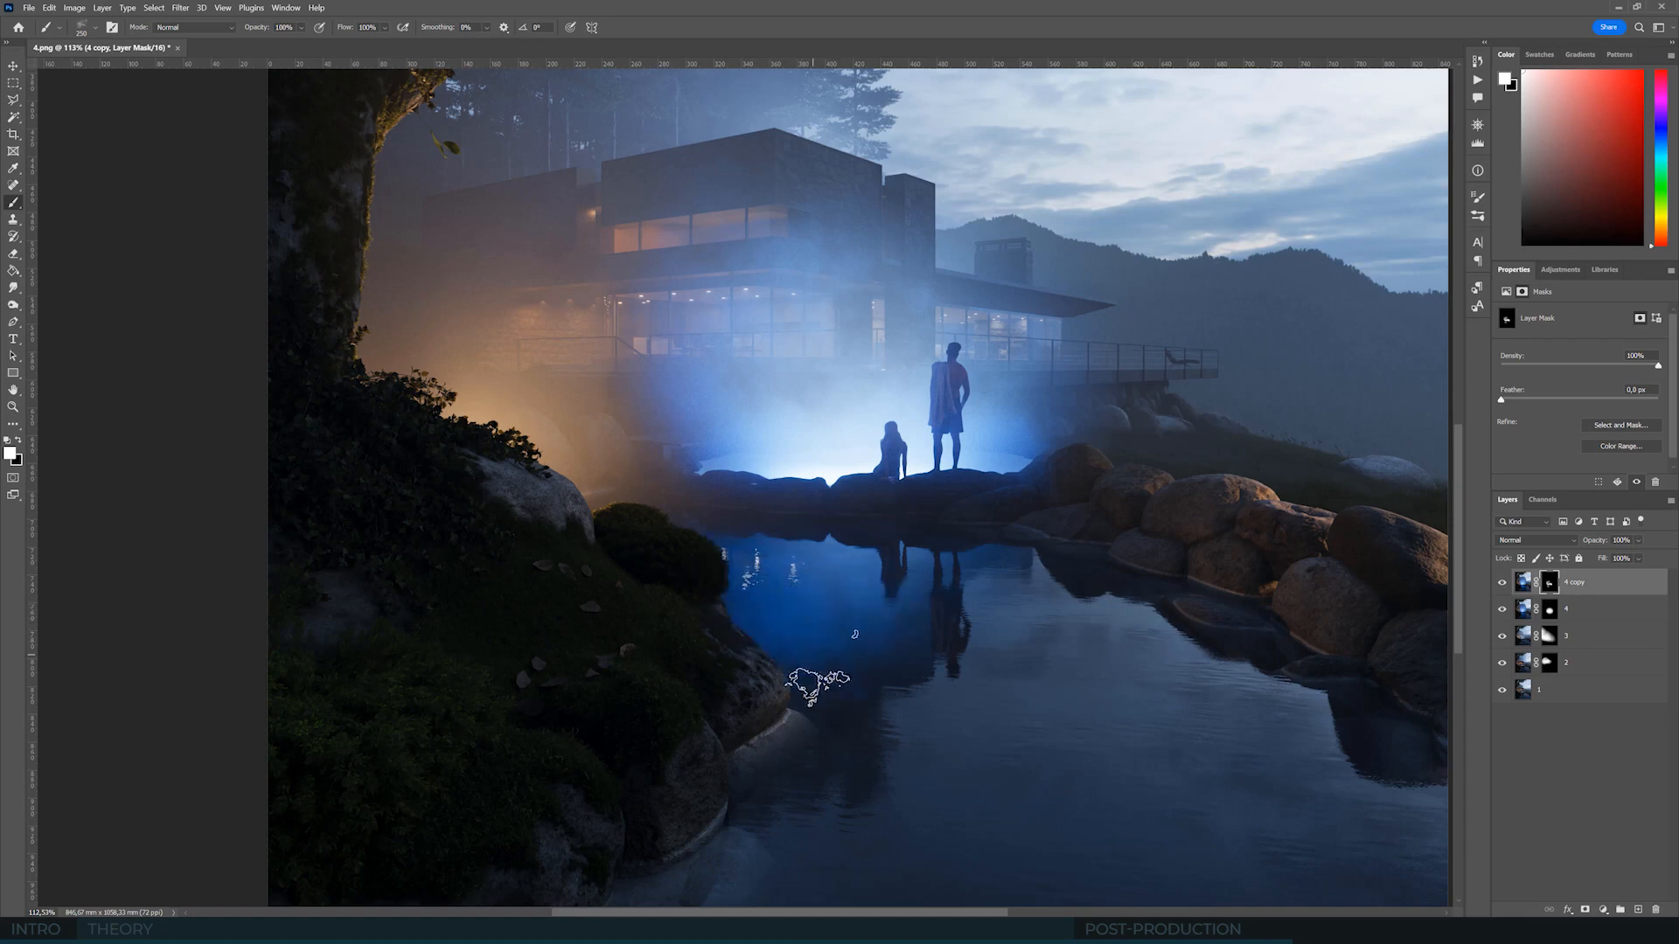
- Extend the blue glow on the mask of "4 copy" across the water around the figures' reflections with a white Fog Brush enlarged to 600 px
key(bracketright)
key(bracketright)
key(bracketright)
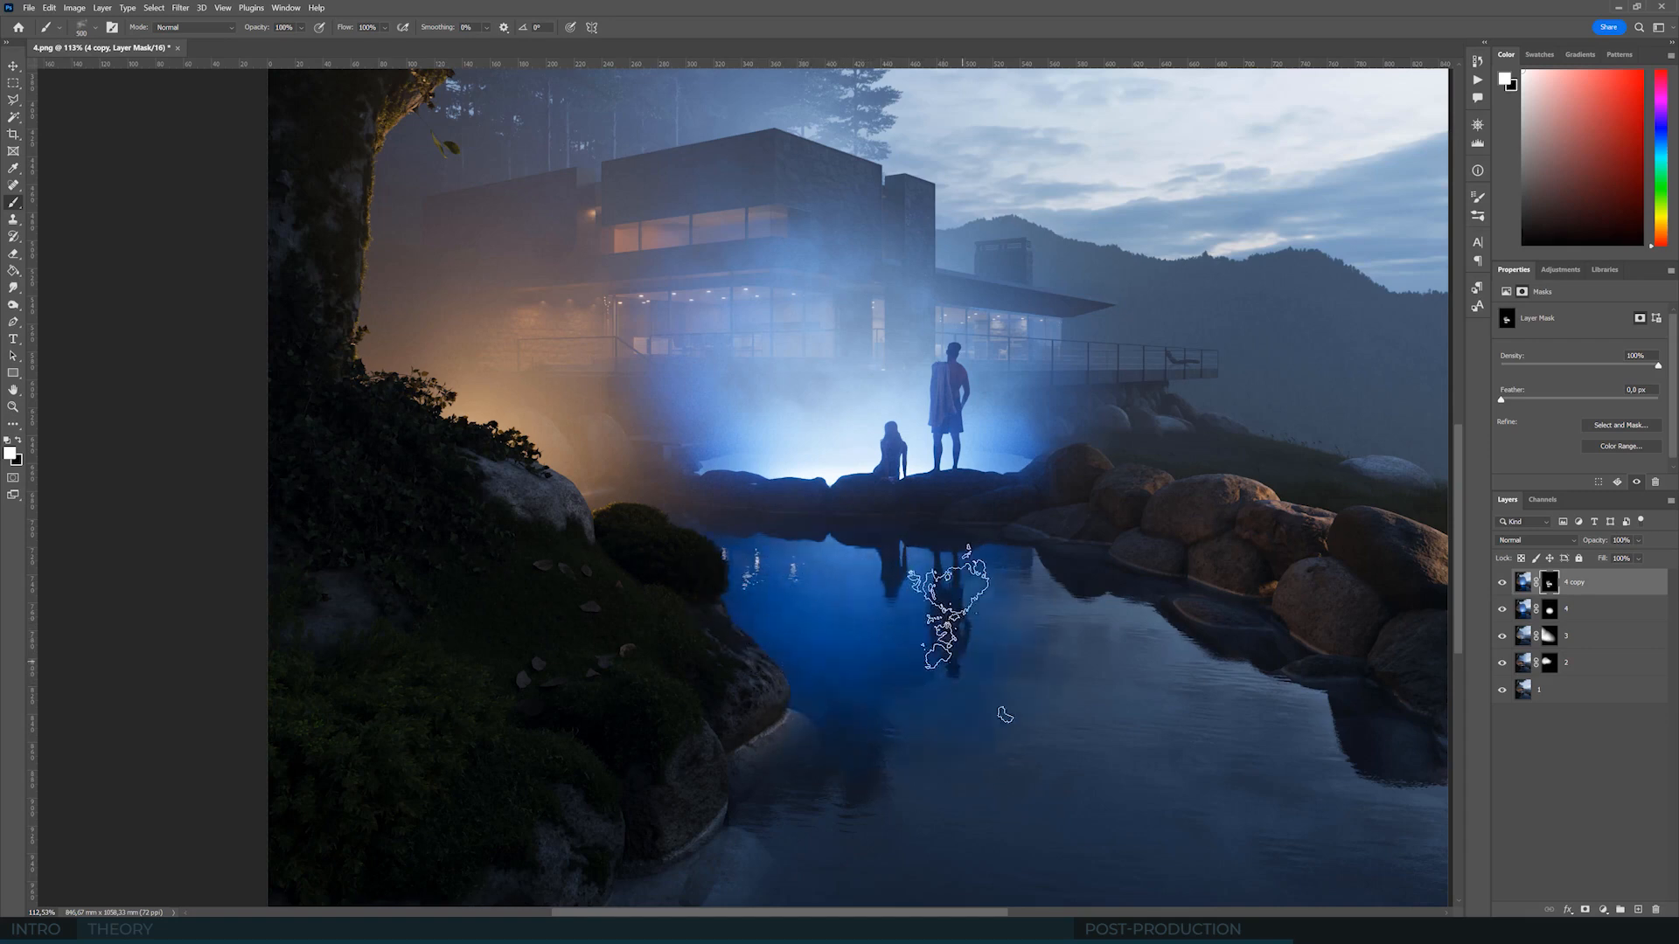
scroll(906, 624, down, 2)
key(bracketright)
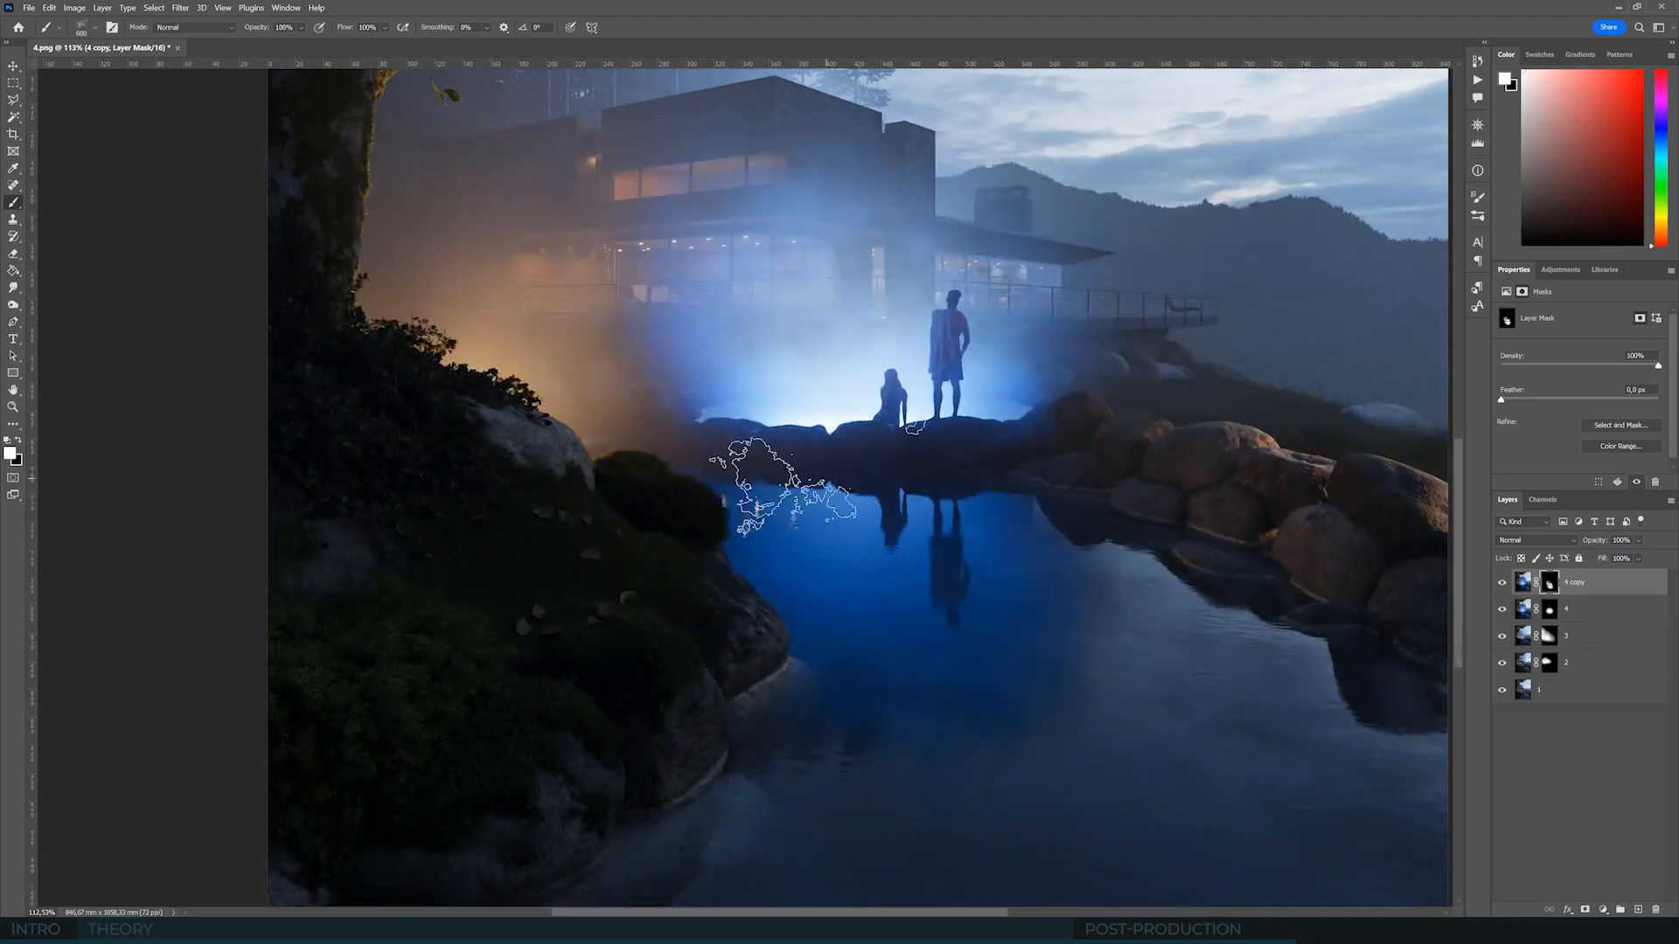
alt+scroll(804, 542, down, 3)
alt+scroll(738, 682, up, 2)
alt+scroll(699, 649, down, 1)
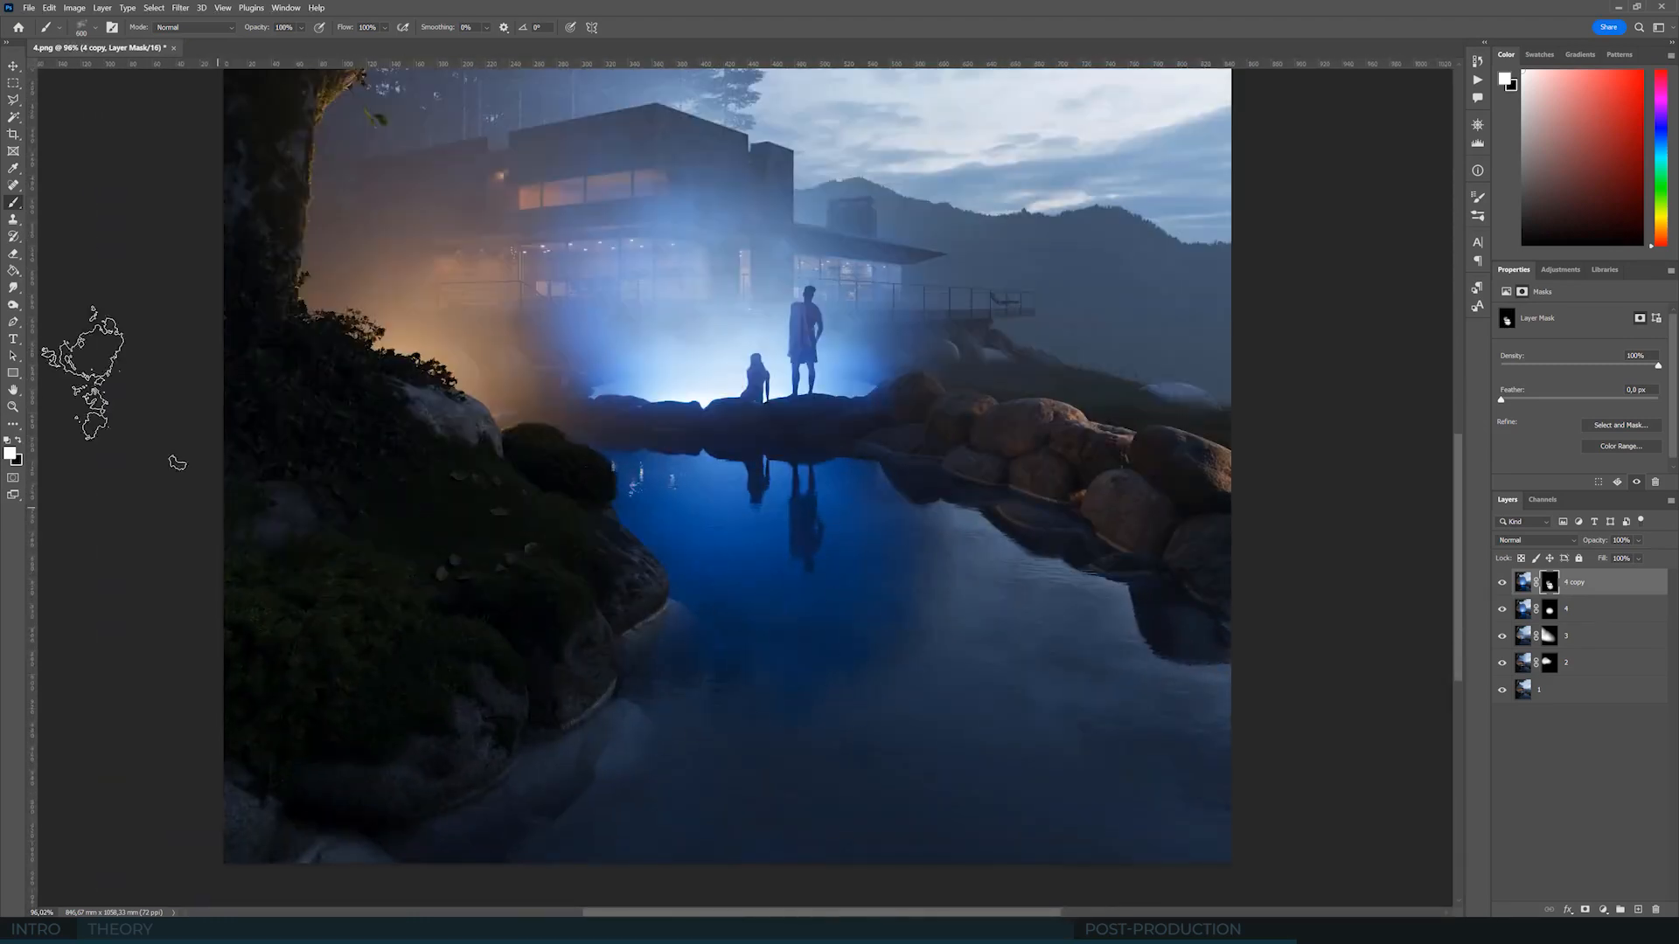
- Fade the lower edge of the pool's blue glow on the "4 copy" mask with a soft round black brush, 1200 px at 40% opacity
click(95, 27)
scroll(100, 214, up, 4)
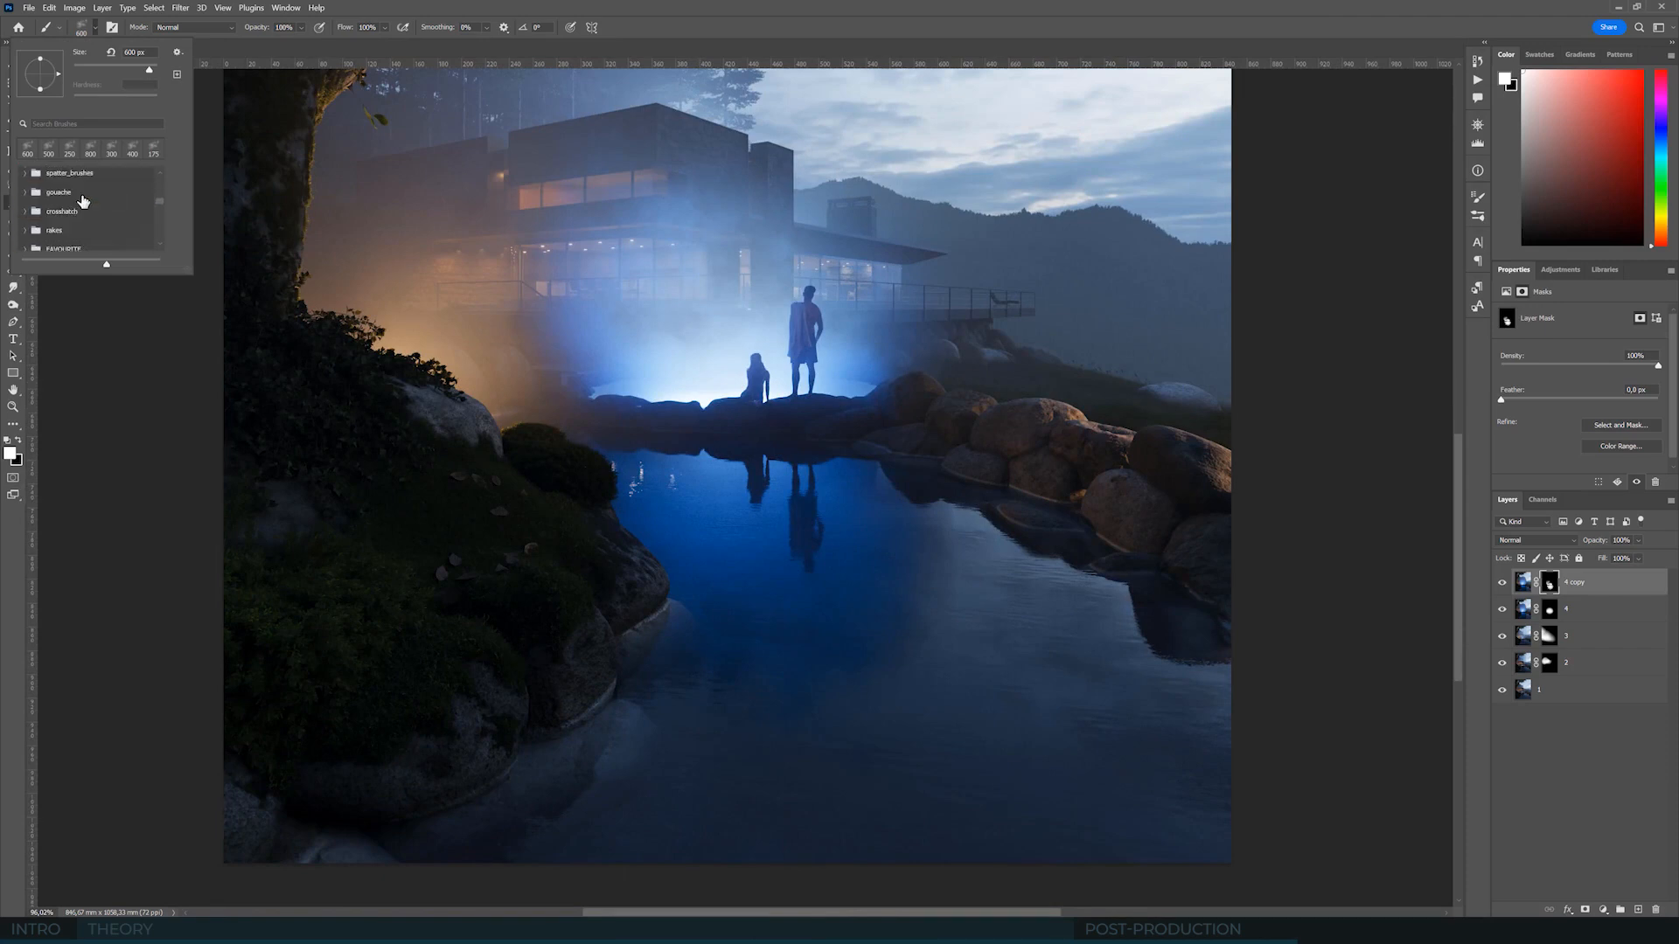
click(899, 754)
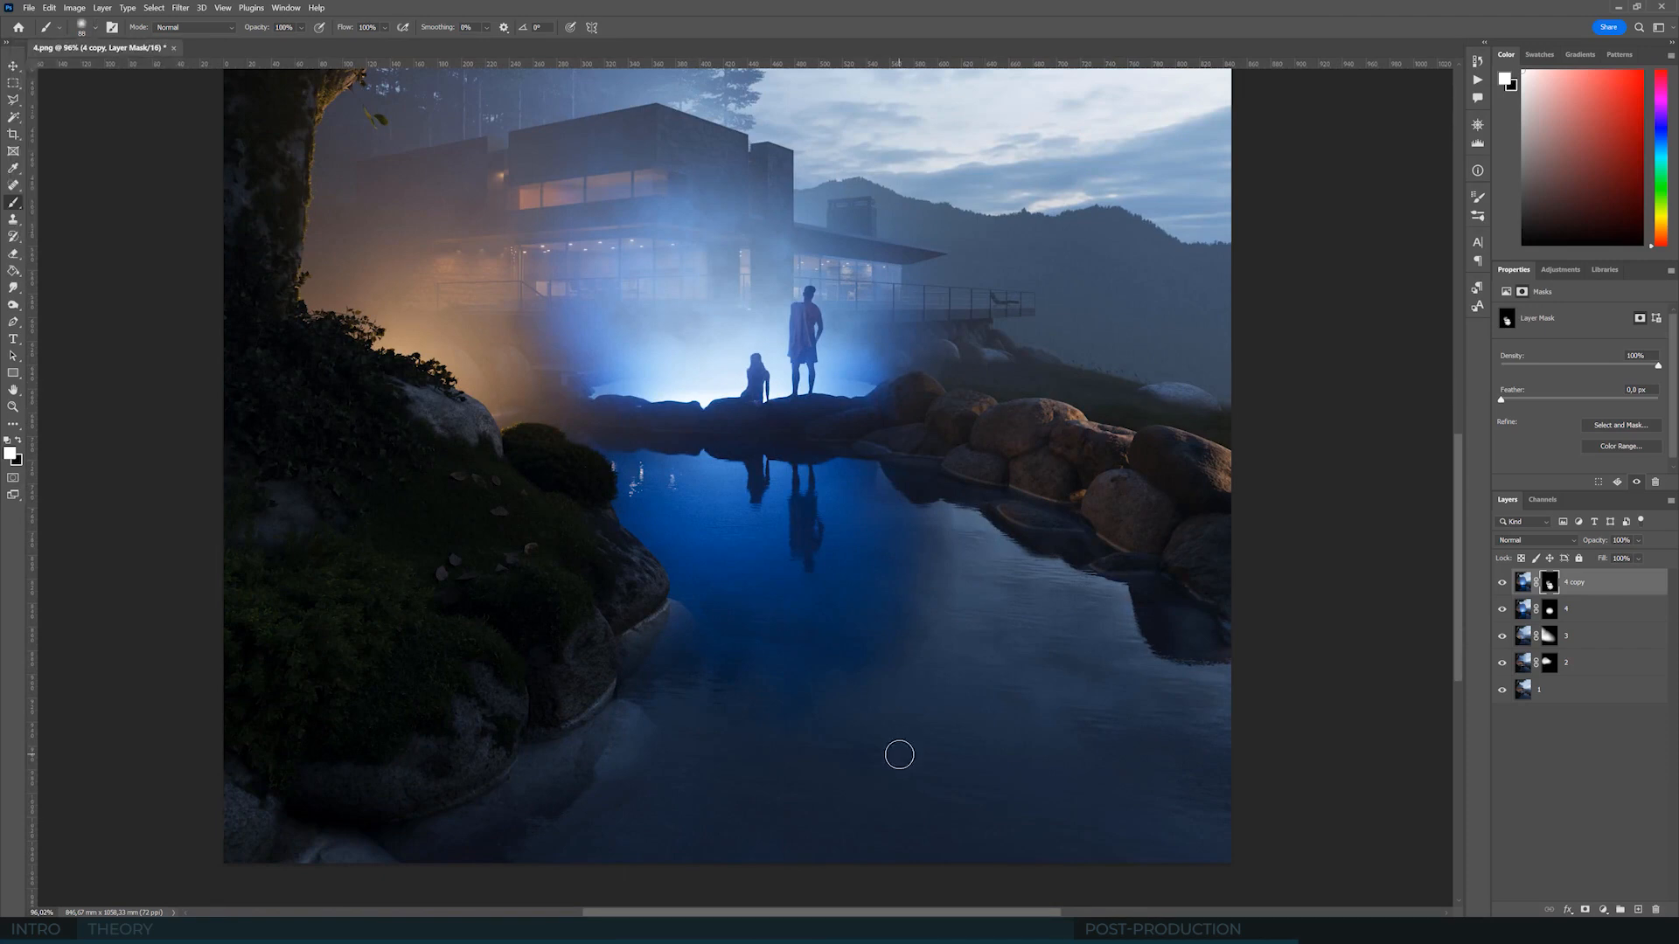
key(bracketright)
key(bracketright)
key(bracketright)
key(bracketright)
key(bracketright)
key(bracketright)
key(bracketright)
key(bracketright)
key(bracketright)
click(19, 439)
key(4)
key(bracketright)
key(bracketright)
key(bracketright)
key(bracketright)
key(bracketright)
key(bracketright)
key(bracketright)
key(bracketright)
mouse_move(791, 710)
mouse_down()
mouse_move(1030, 780)
mouse_move(918, 750)
mouse_up()
- Examine the whole image and compare it with layer "4 copy" hidden and shown
alt+scroll(924, 690, down, 6)
alt+scroll(768, 731, up, 8)
alt+scroll(775, 723, down, 5)
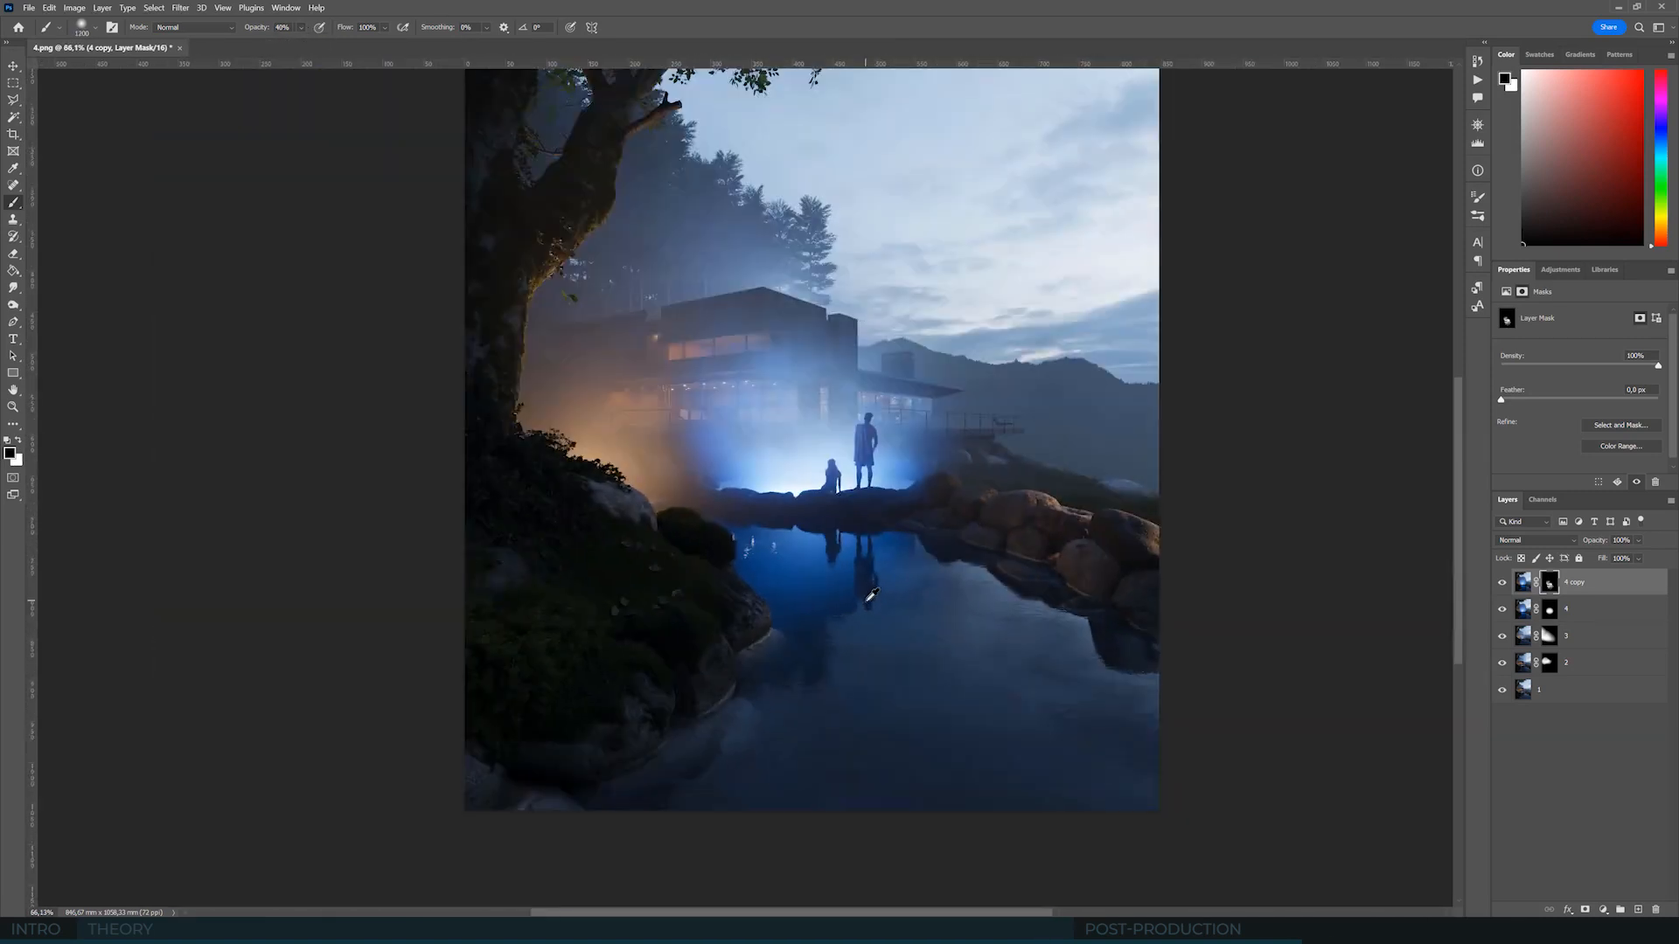
alt+scroll(426, 479, down, 2)
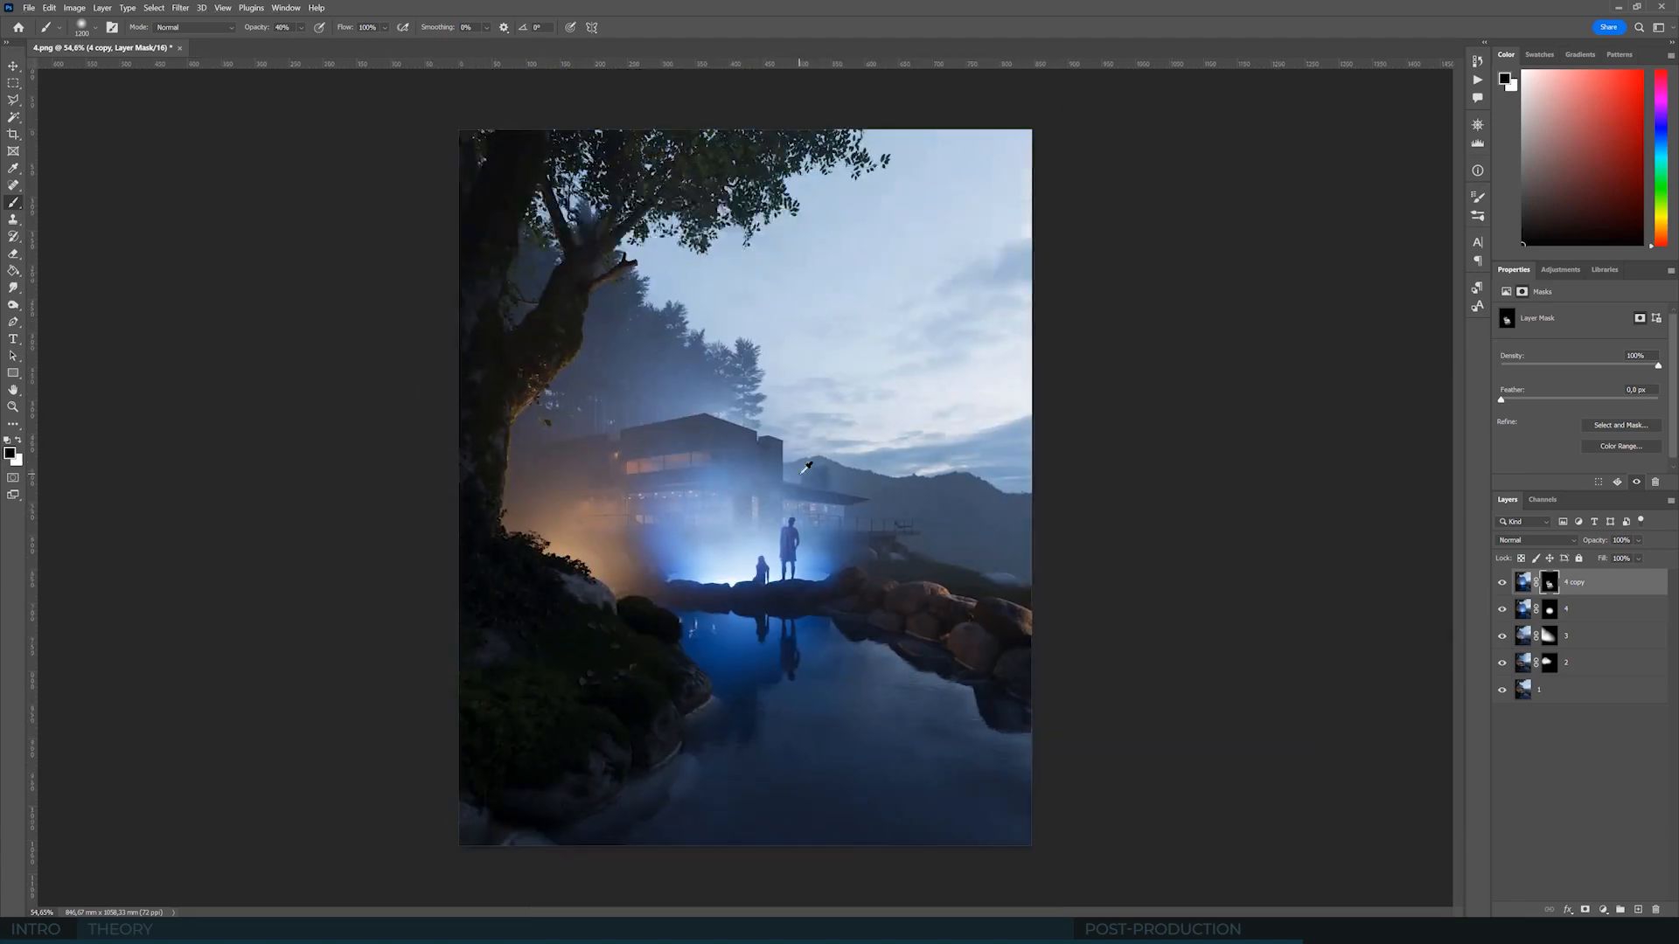
alt+scroll(725, 437, up, 4)
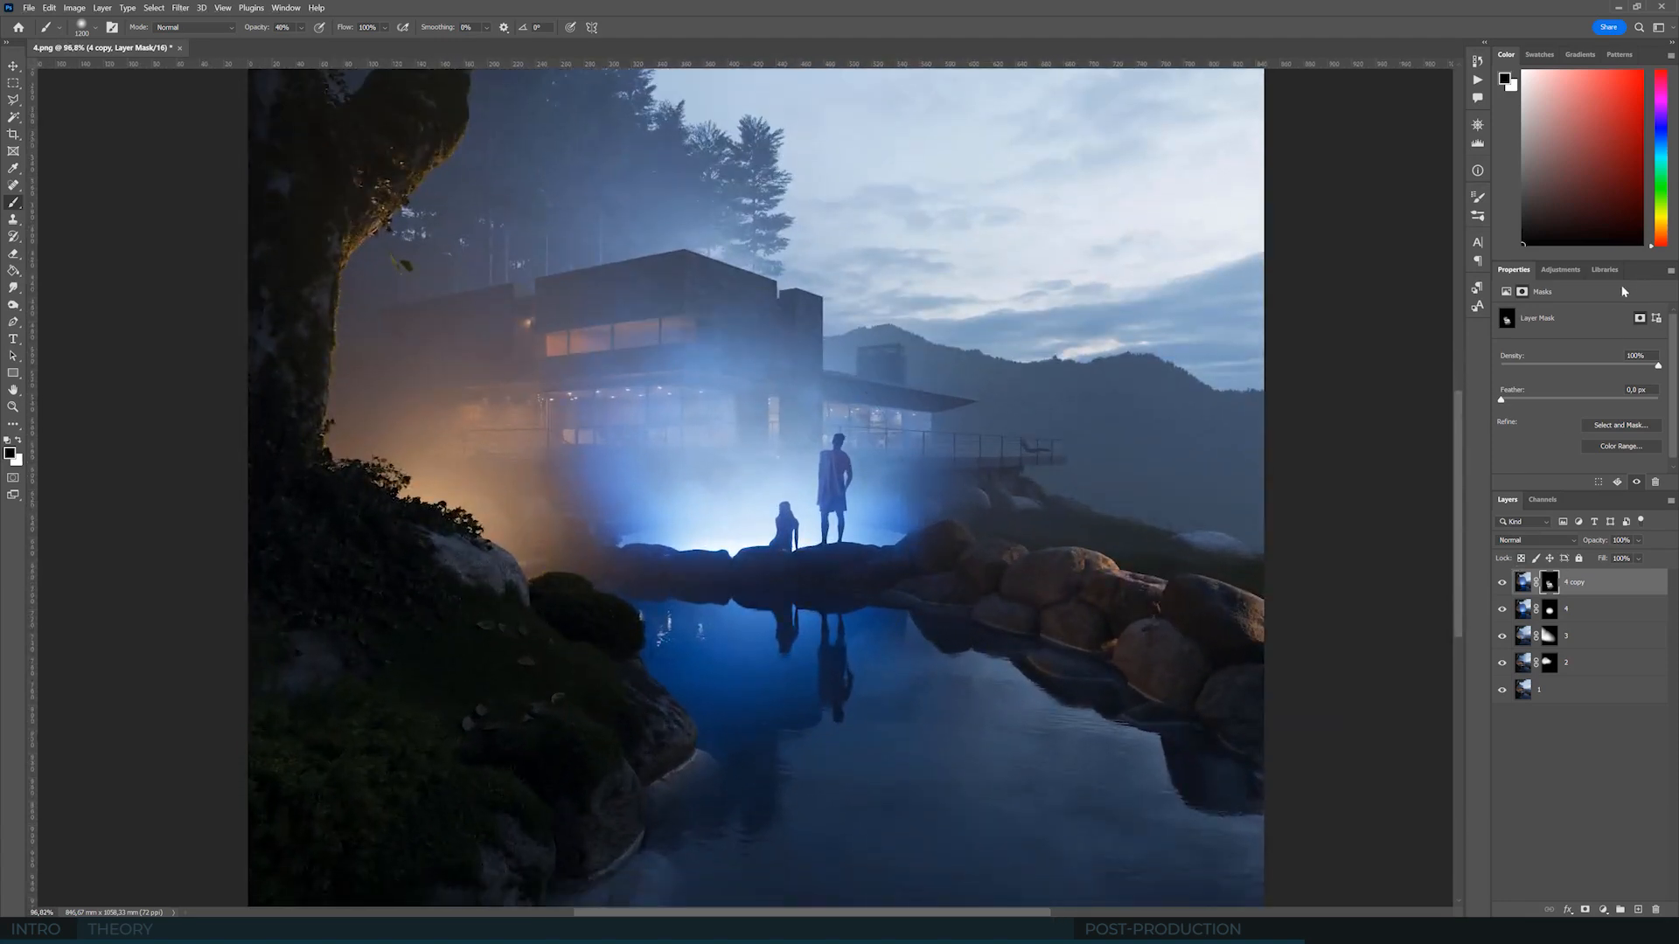
click(1502, 582)
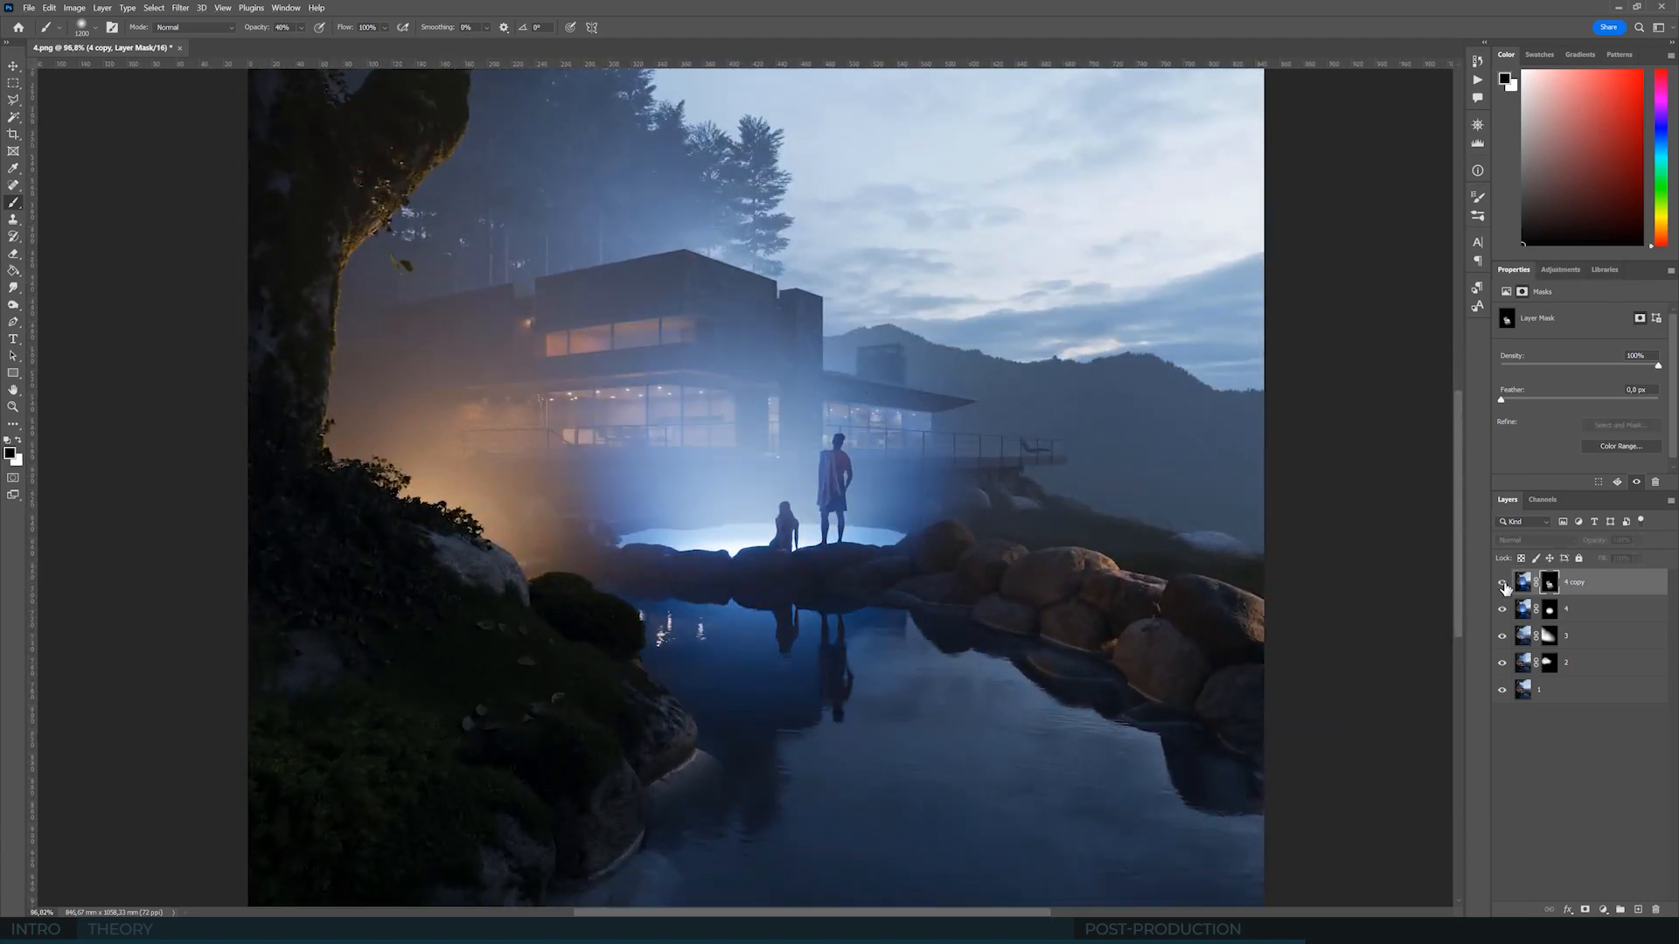
click(1502, 582)
alt+scroll(1312, 455, down, 2)
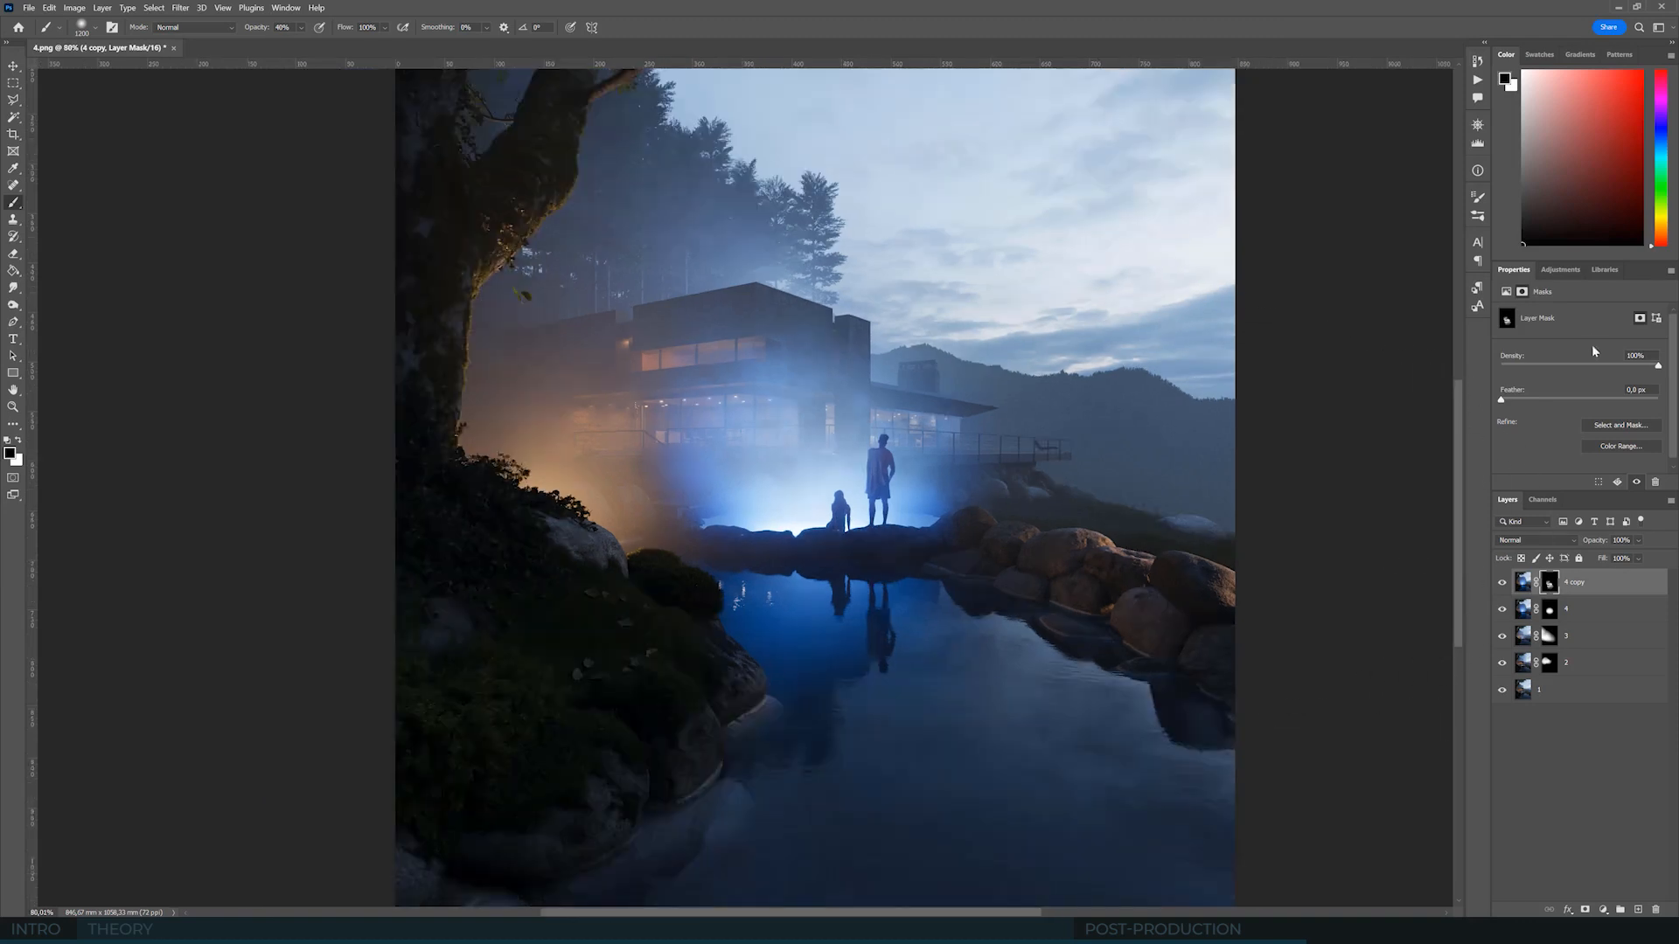
- Add a Curves adjustment clipped to "4 copy" and raise the curve's midpoint slightly to brighten the blue glow
click(1560, 270)
click(1560, 301)
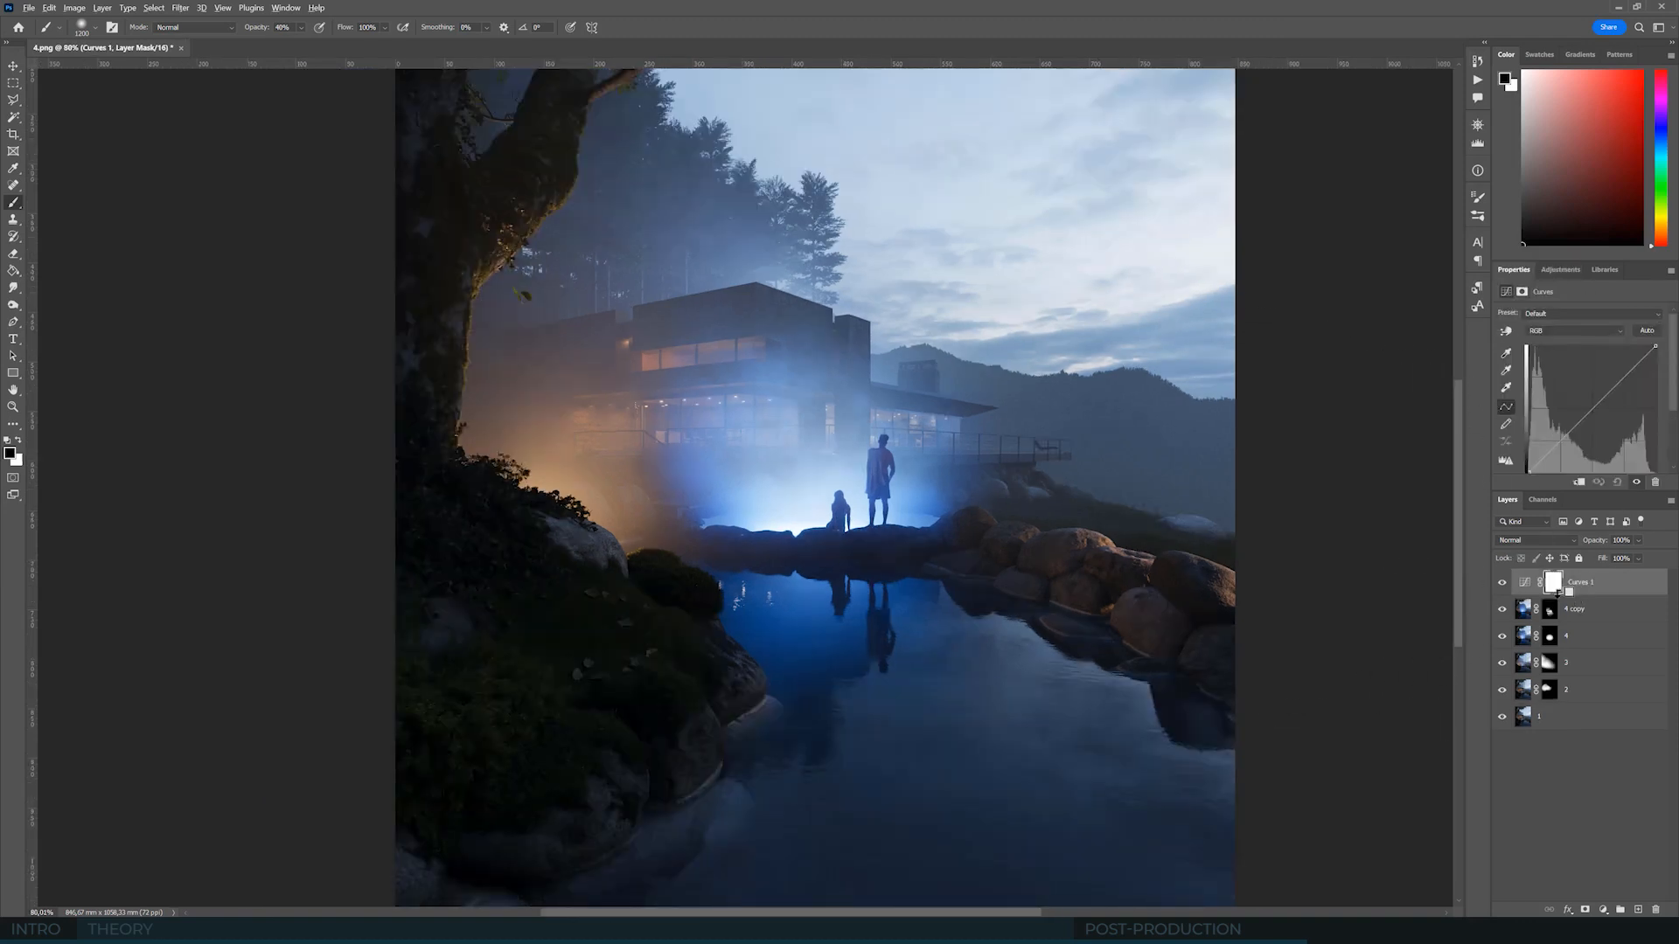
alt+click(1537, 593)
click(1597, 392)
drag(1597, 392, 1598, 394)
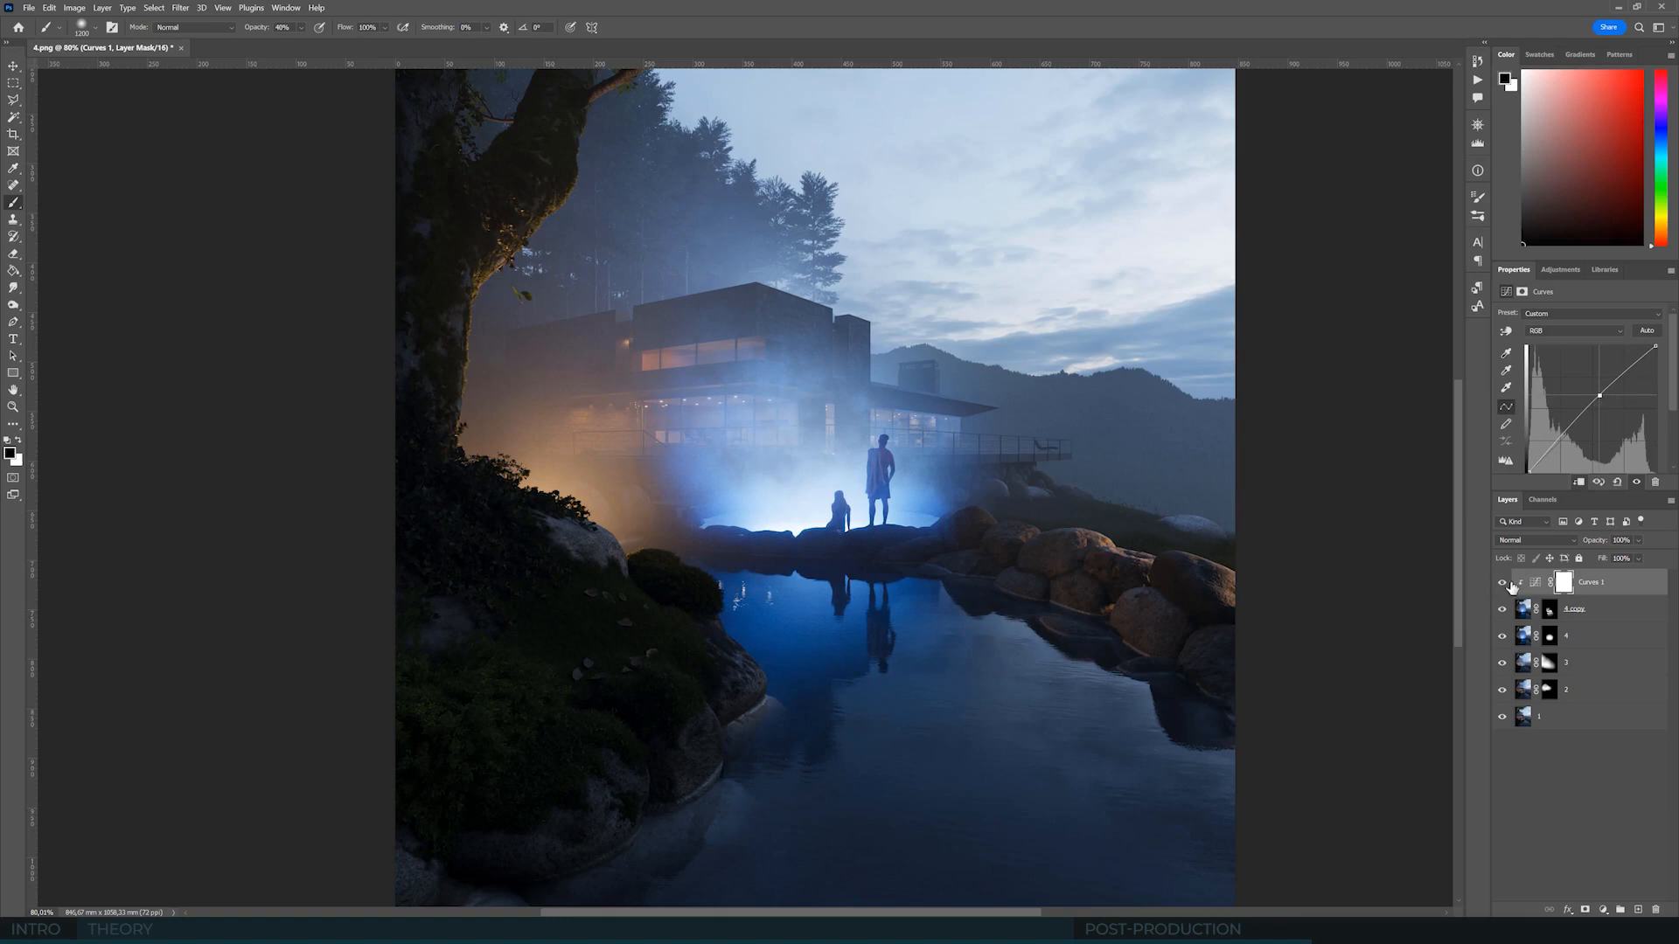
- Compare the brightened glow with layer "4 copy" hidden and shown, and inspect the fog around the house and pool
click(1501, 609)
click(1501, 609)
alt+scroll(1250, 486, down, 3)
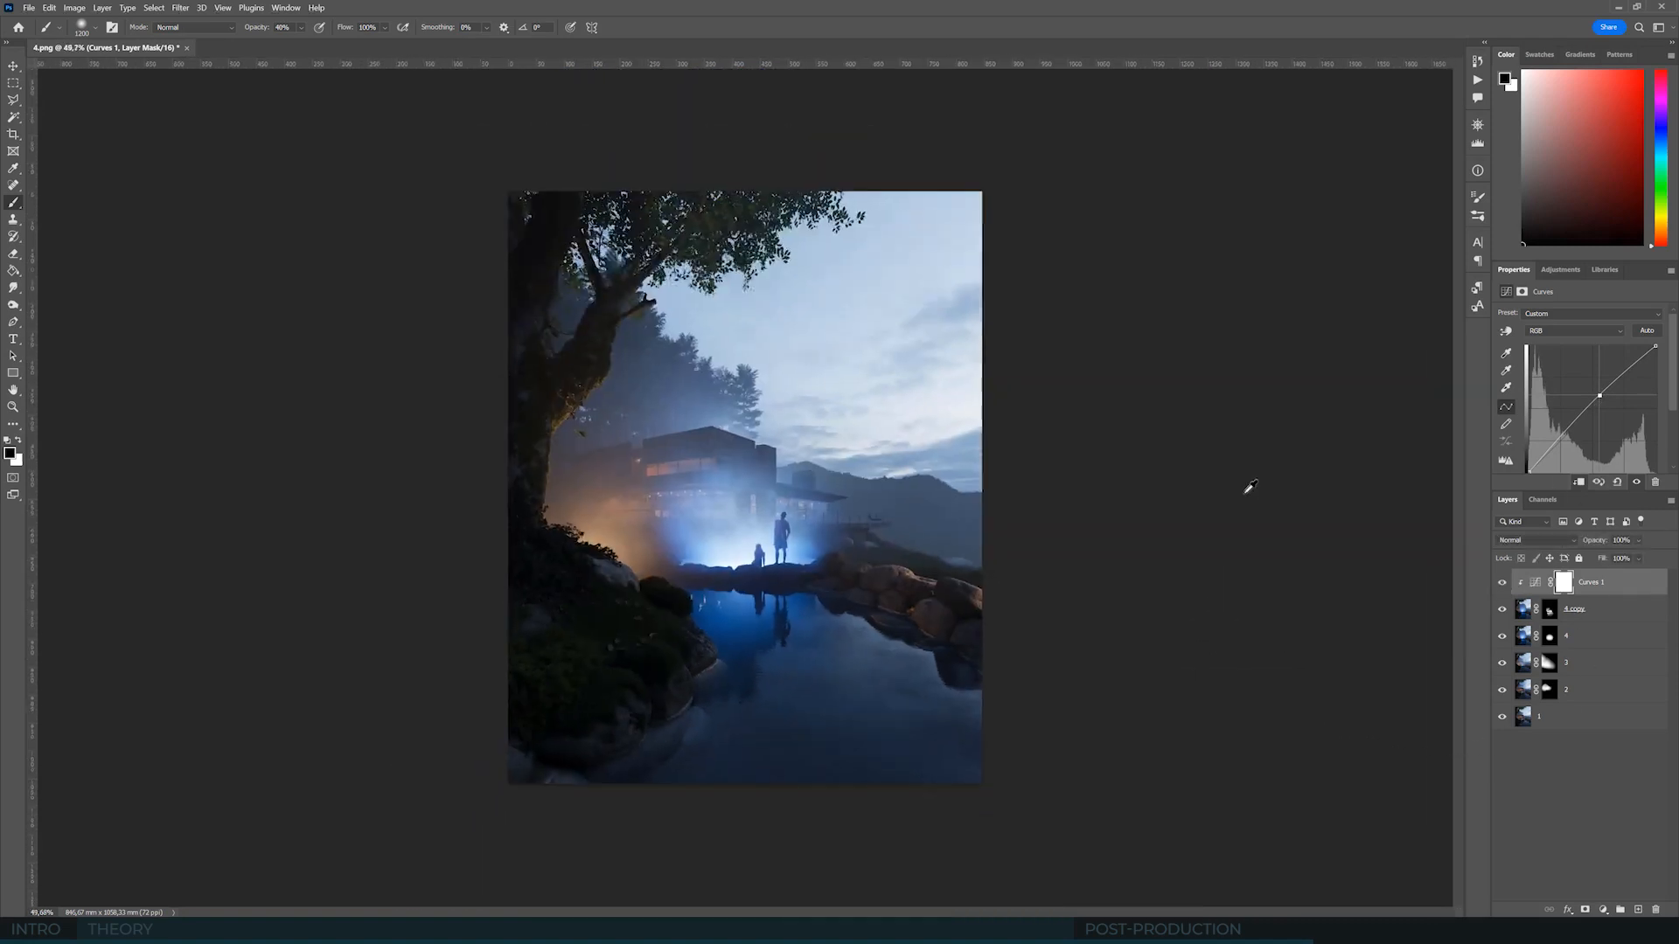
alt+scroll(896, 707, up, 5)
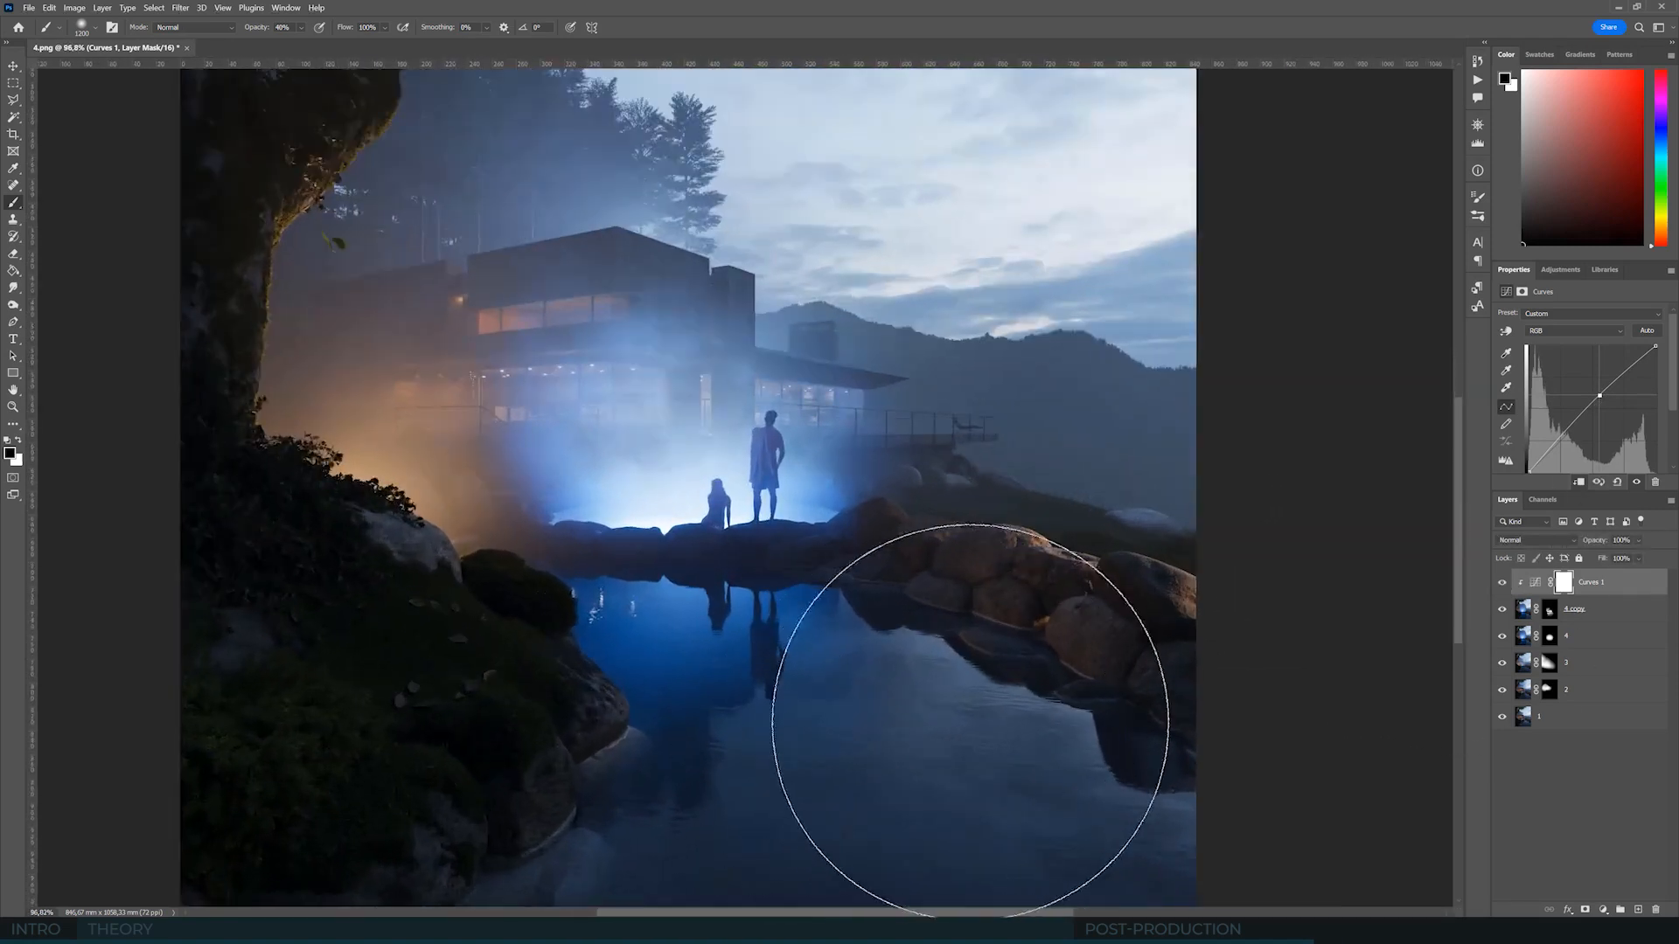
alt+scroll(319, 503, up, 3)
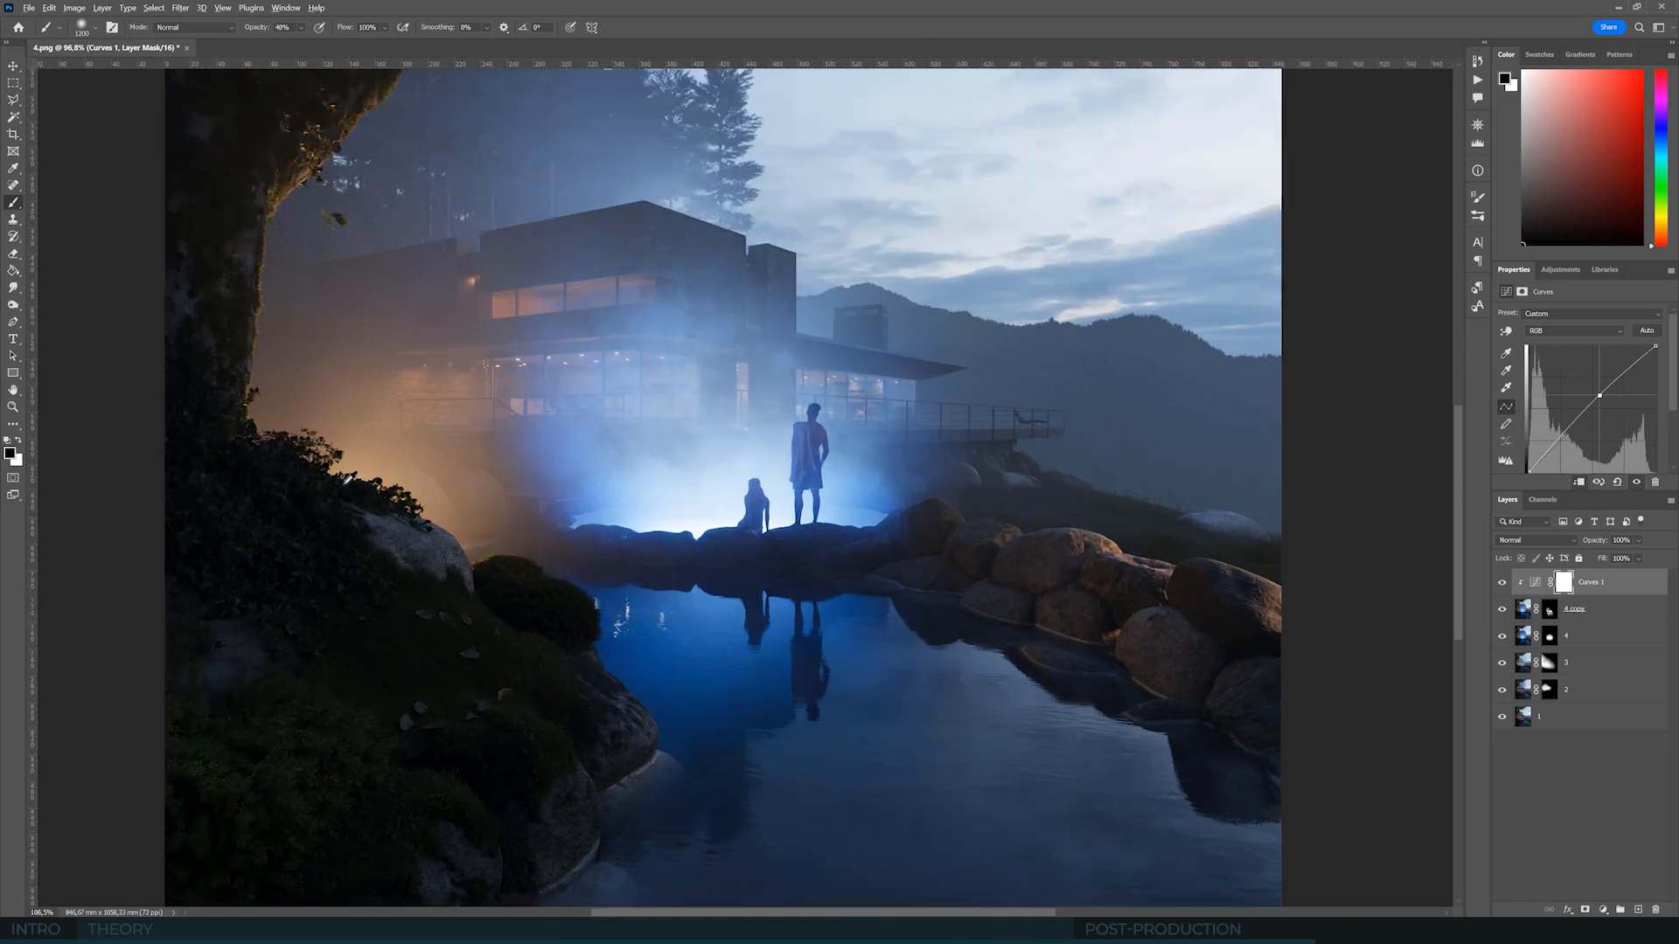
alt+scroll(711, 558, down, 1)
alt+scroll(604, 415, up, 2)
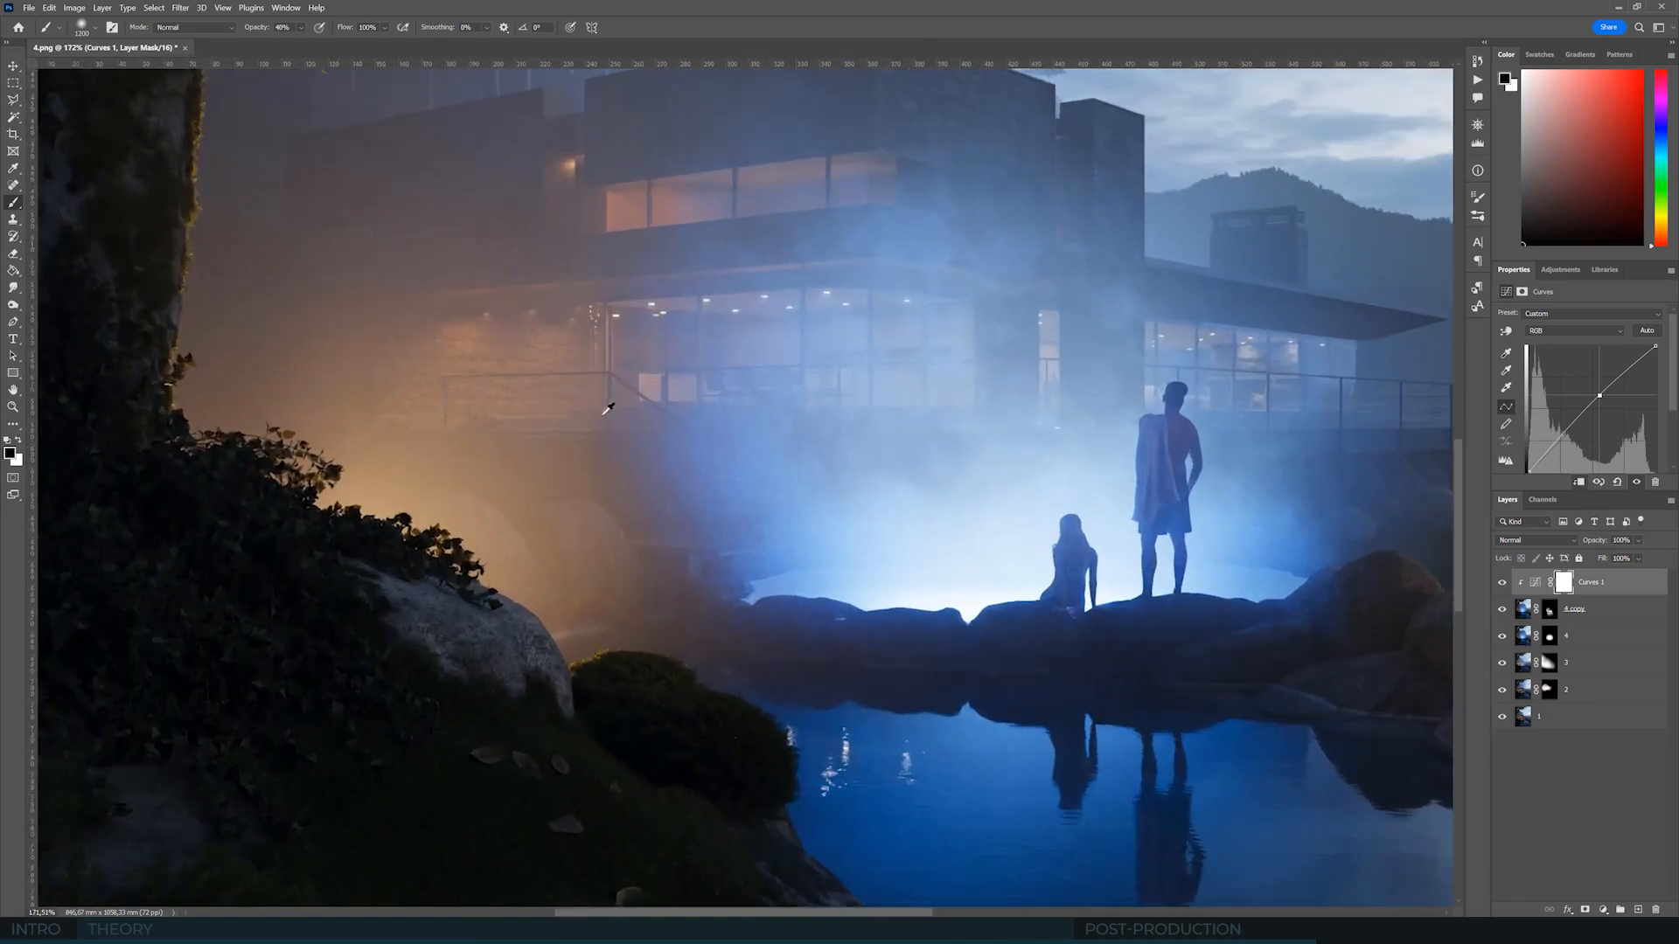
- Try painting white on the "4 copy" mask over the orange fog beside the pool with a soft 175 px brush at 100% opacity, and undo it
click(1550, 610)
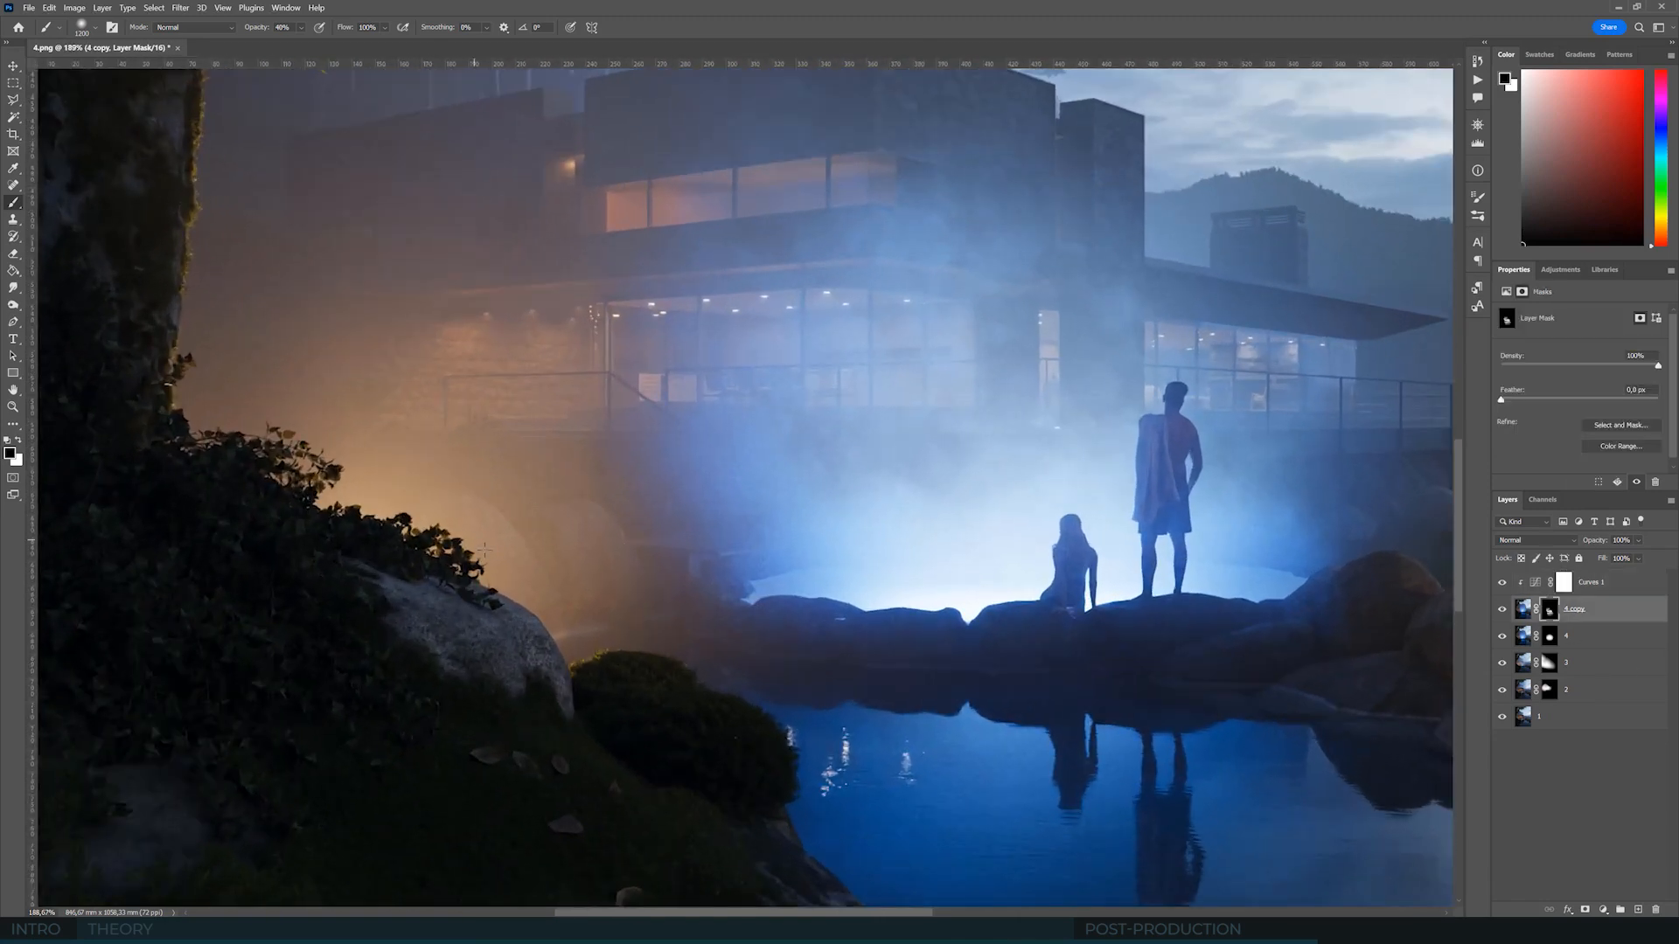
click(16, 444)
key(bracketleft)
key(bracketleft)
key(bracketleft)
key(bracketleft)
key(bracketleft)
key(bracketleft)
key(bracketleft)
key(bracketleft)
key(bracketleft)
key(bracketleft)
key(bracketleft)
key(bracketleft)
key(bracketleft)
key(bracketleft)
key(bracketright)
key(bracketright)
click(301, 27)
drag(483, 472, 653, 518)
key(ctrl+z)
alt+scroll(678, 560, down, 13)
alt+scroll(643, 549, up, 15)
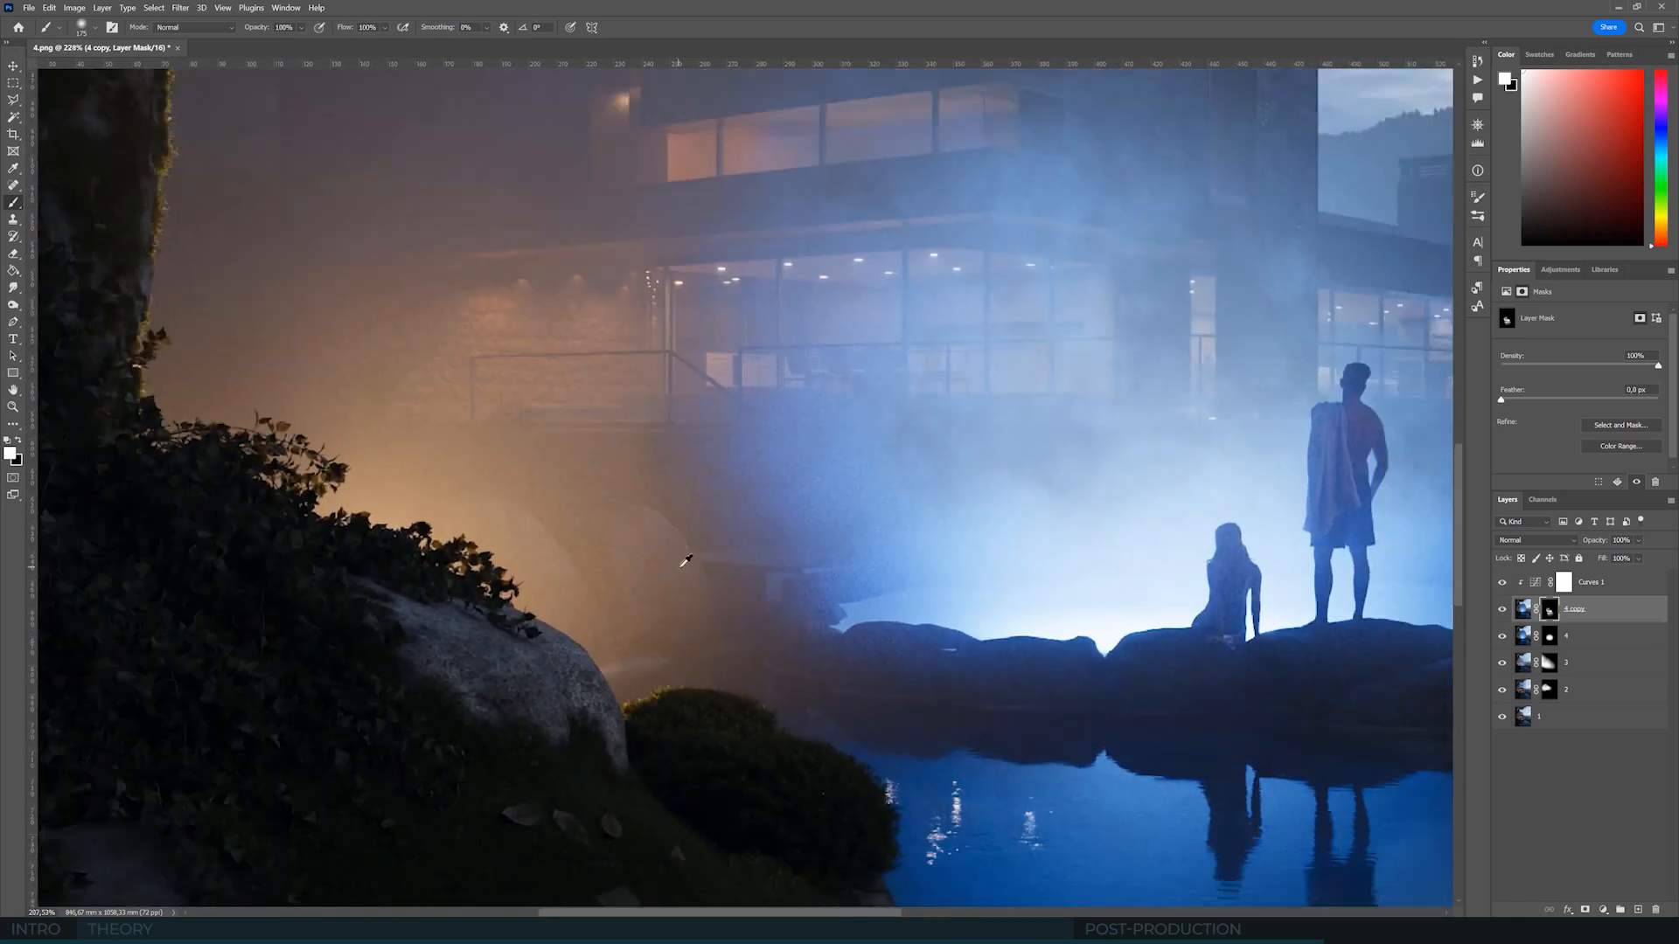
alt+scroll(684, 562, down, 5)
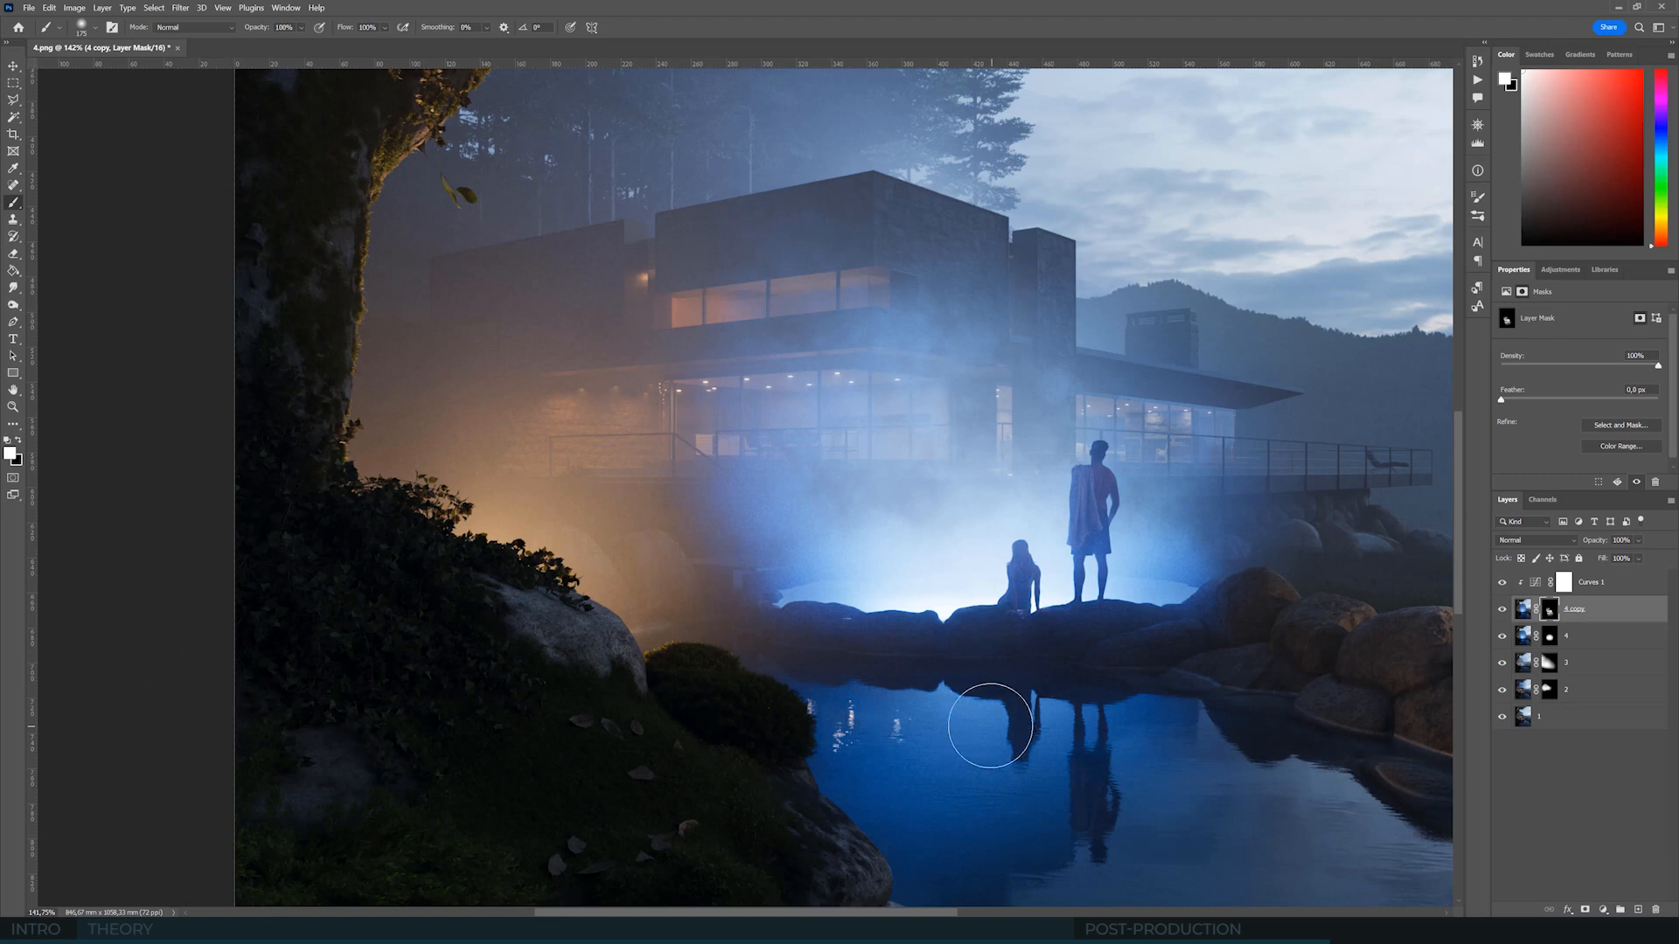
- Add a new empty layer above the Curves 1 adjustment and swap the foreground and background colours
click(1597, 593)
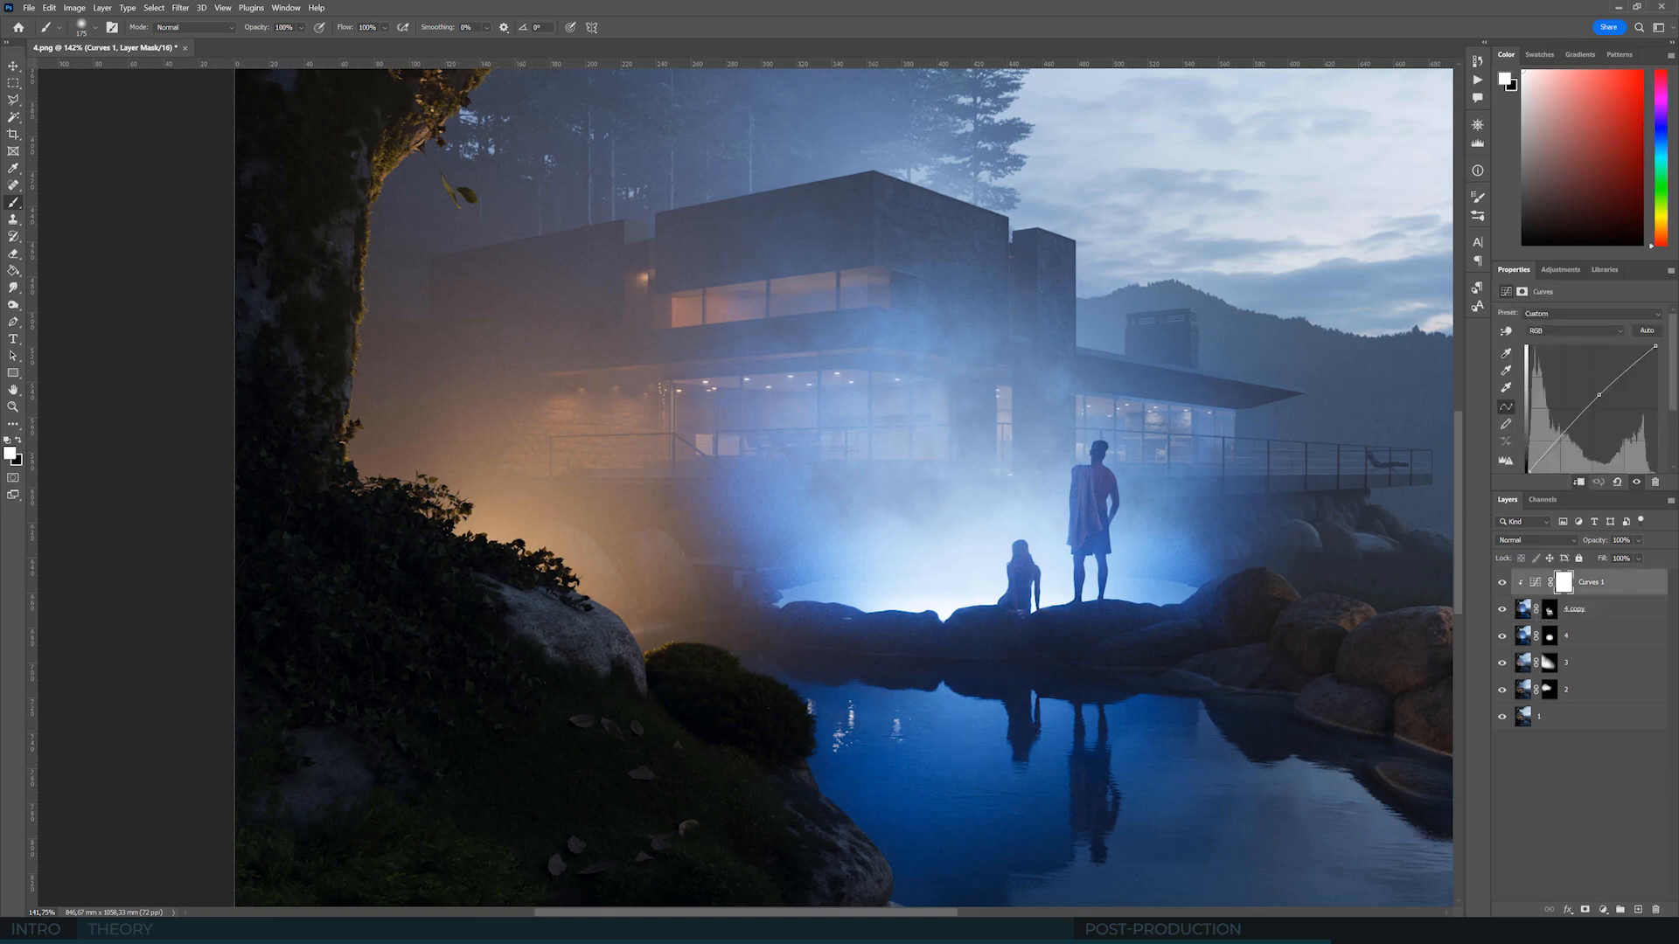
click(1639, 910)
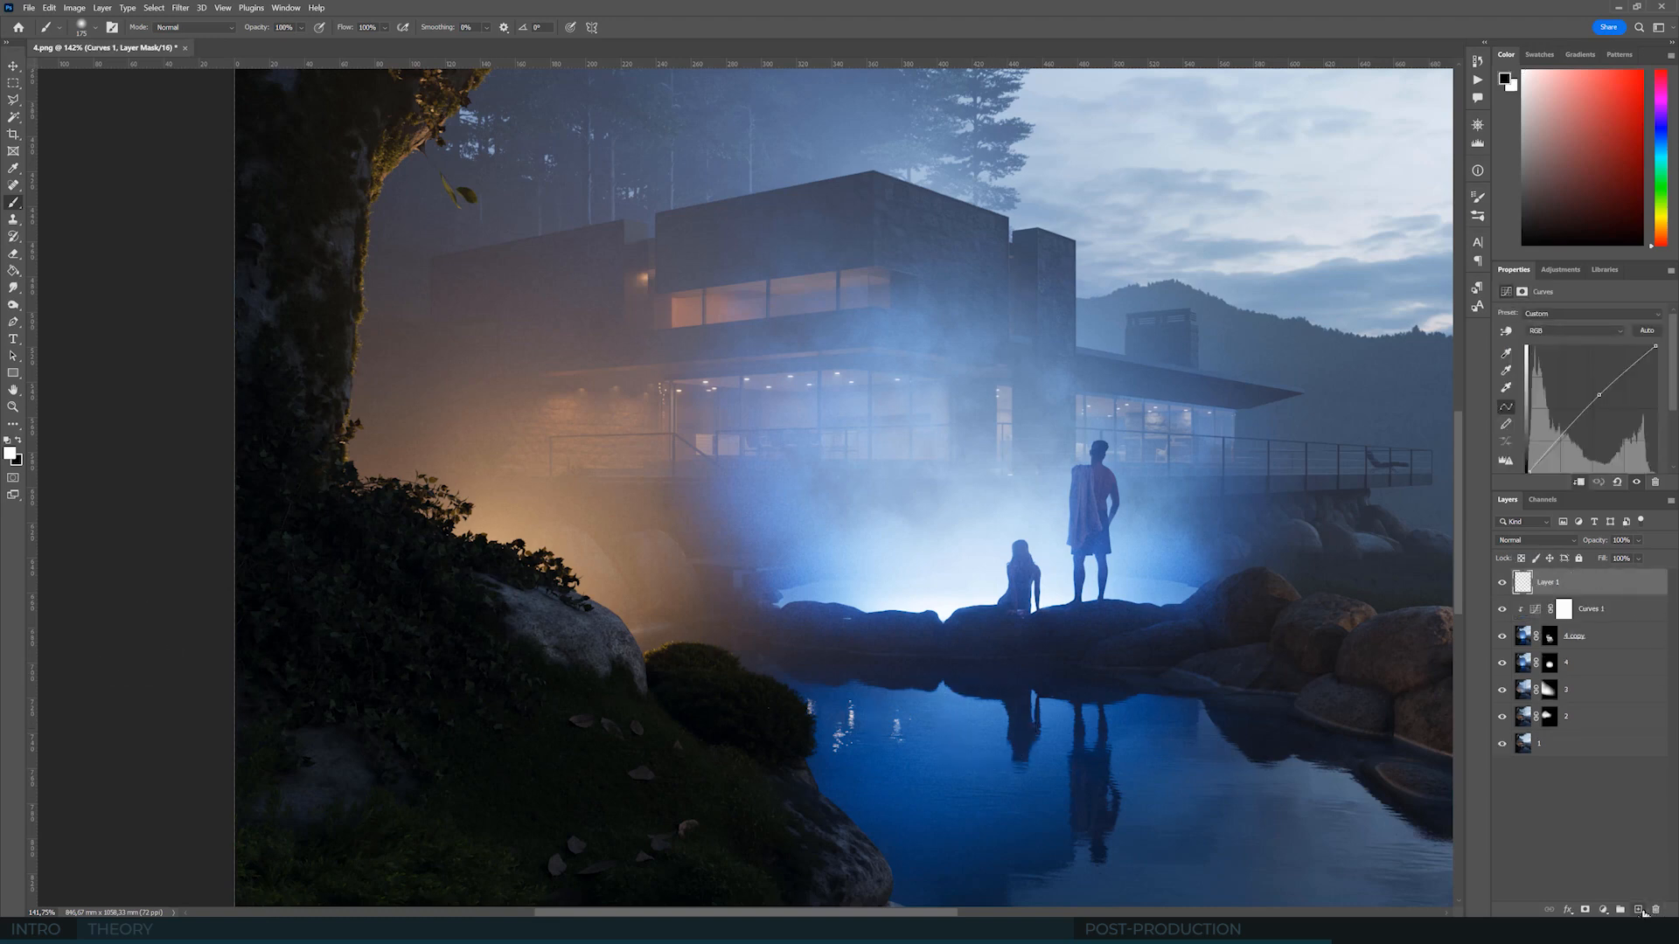
key(x)
- Set the Eyedropper sample size to 3 by 3 Average and sample the orange fog in front of the rocks as the brush colour
alt+scroll(631, 643, up, 3)
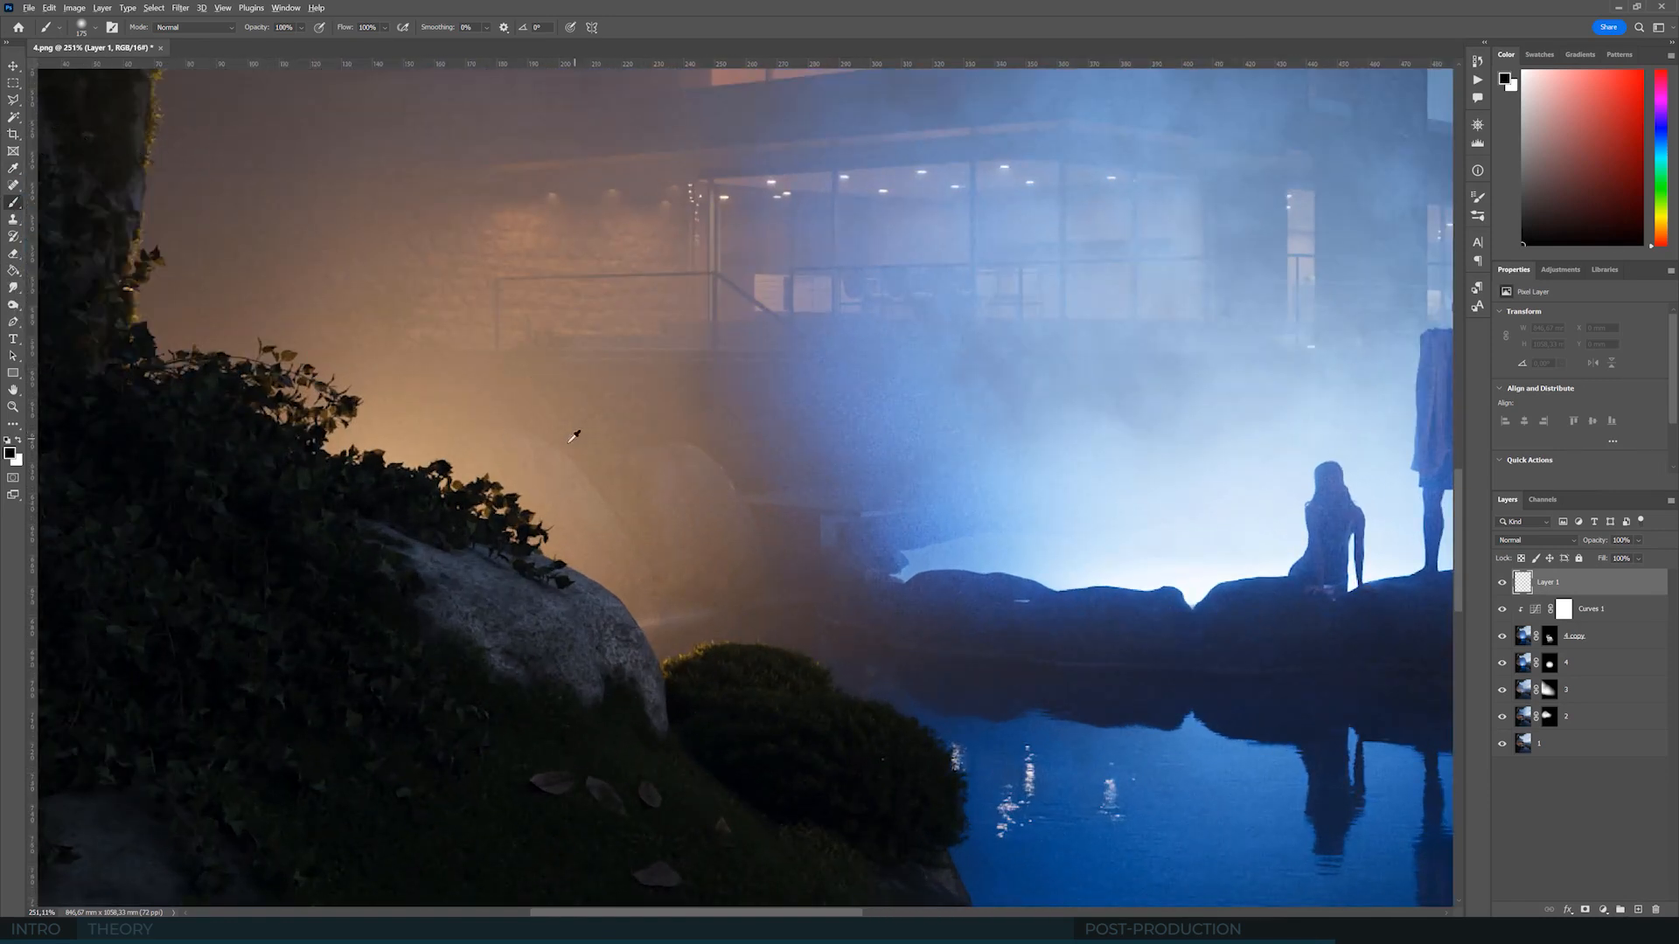
click(13, 168)
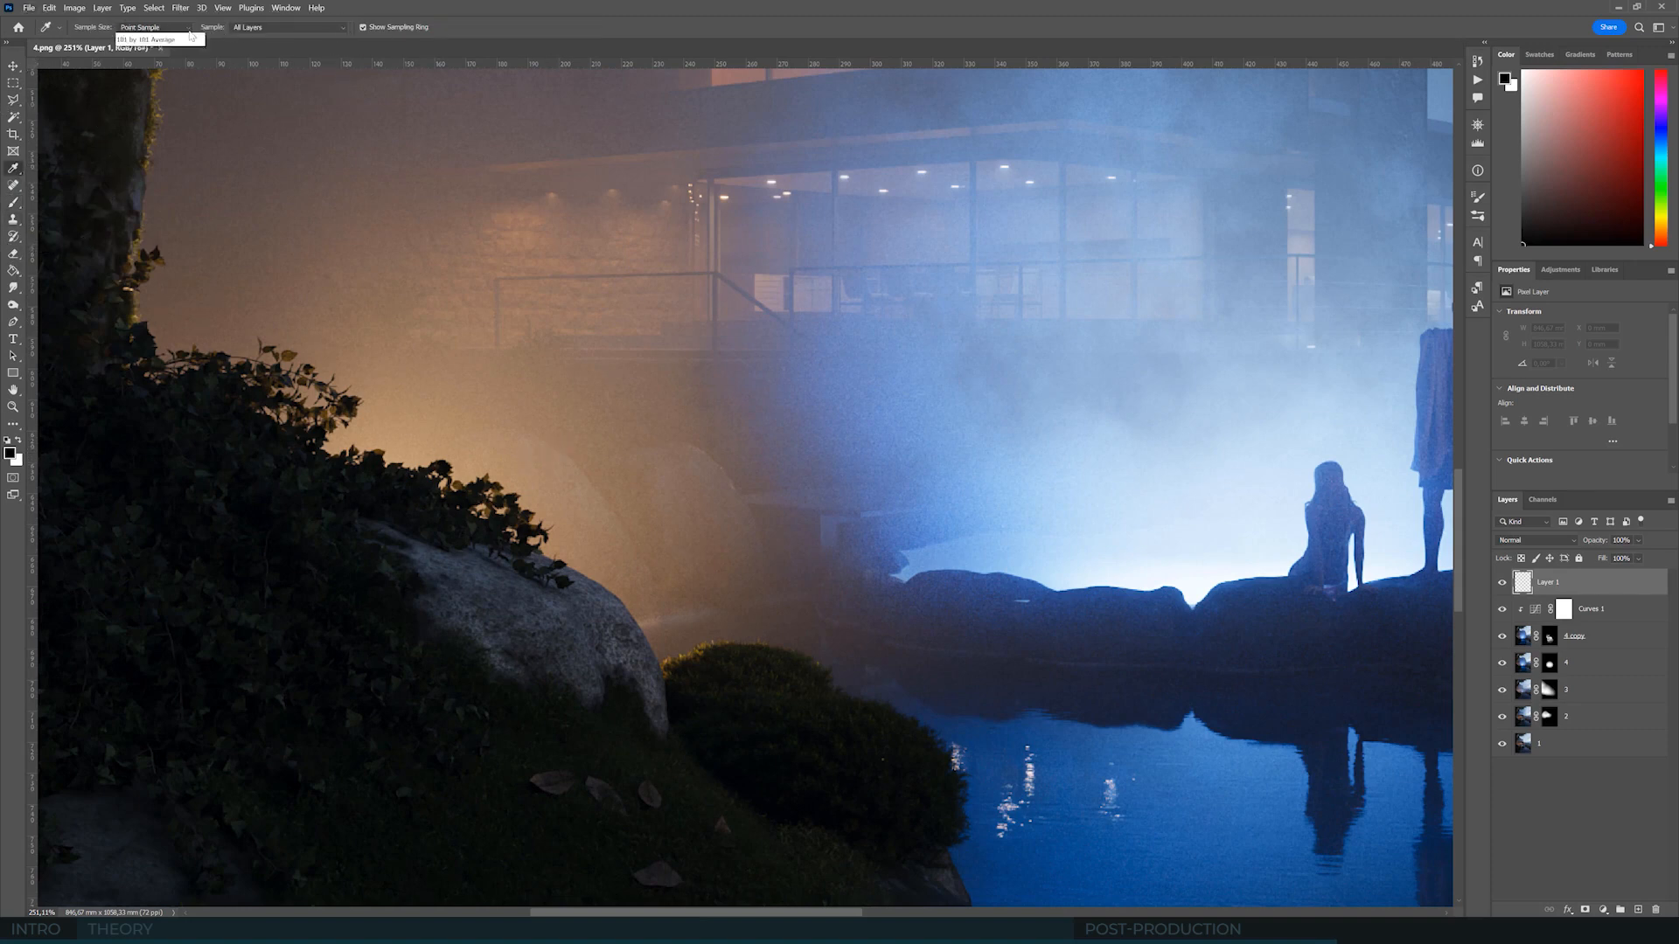
click(153, 27)
click(144, 39)
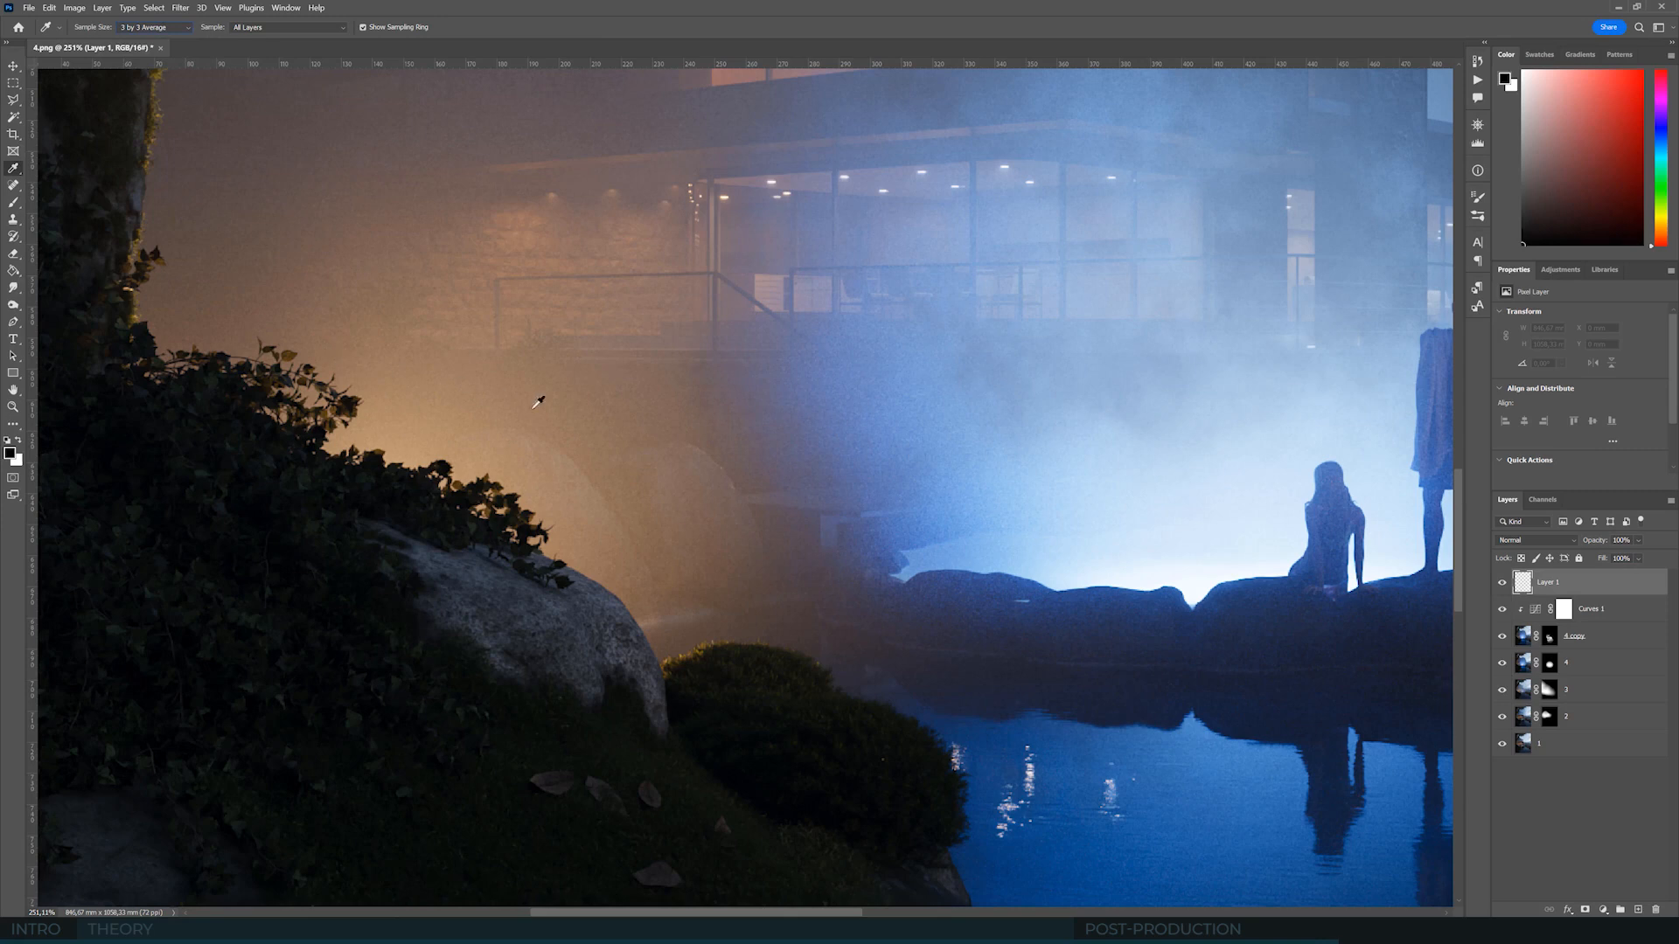
click(13, 202)
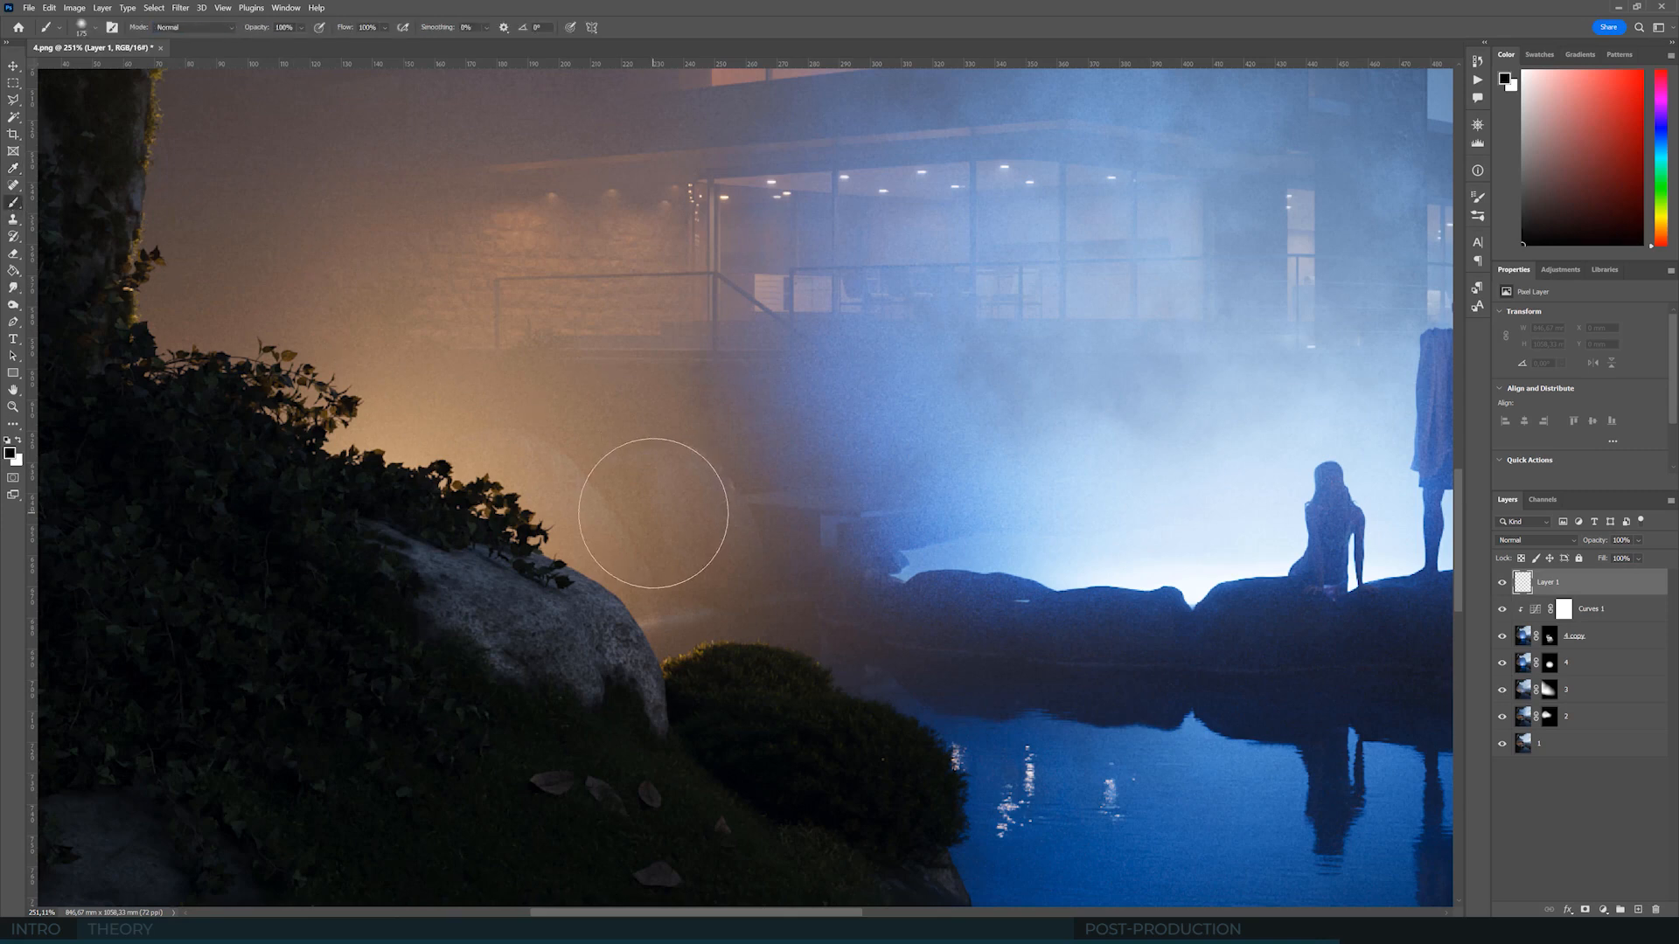
alt+click(598, 497)
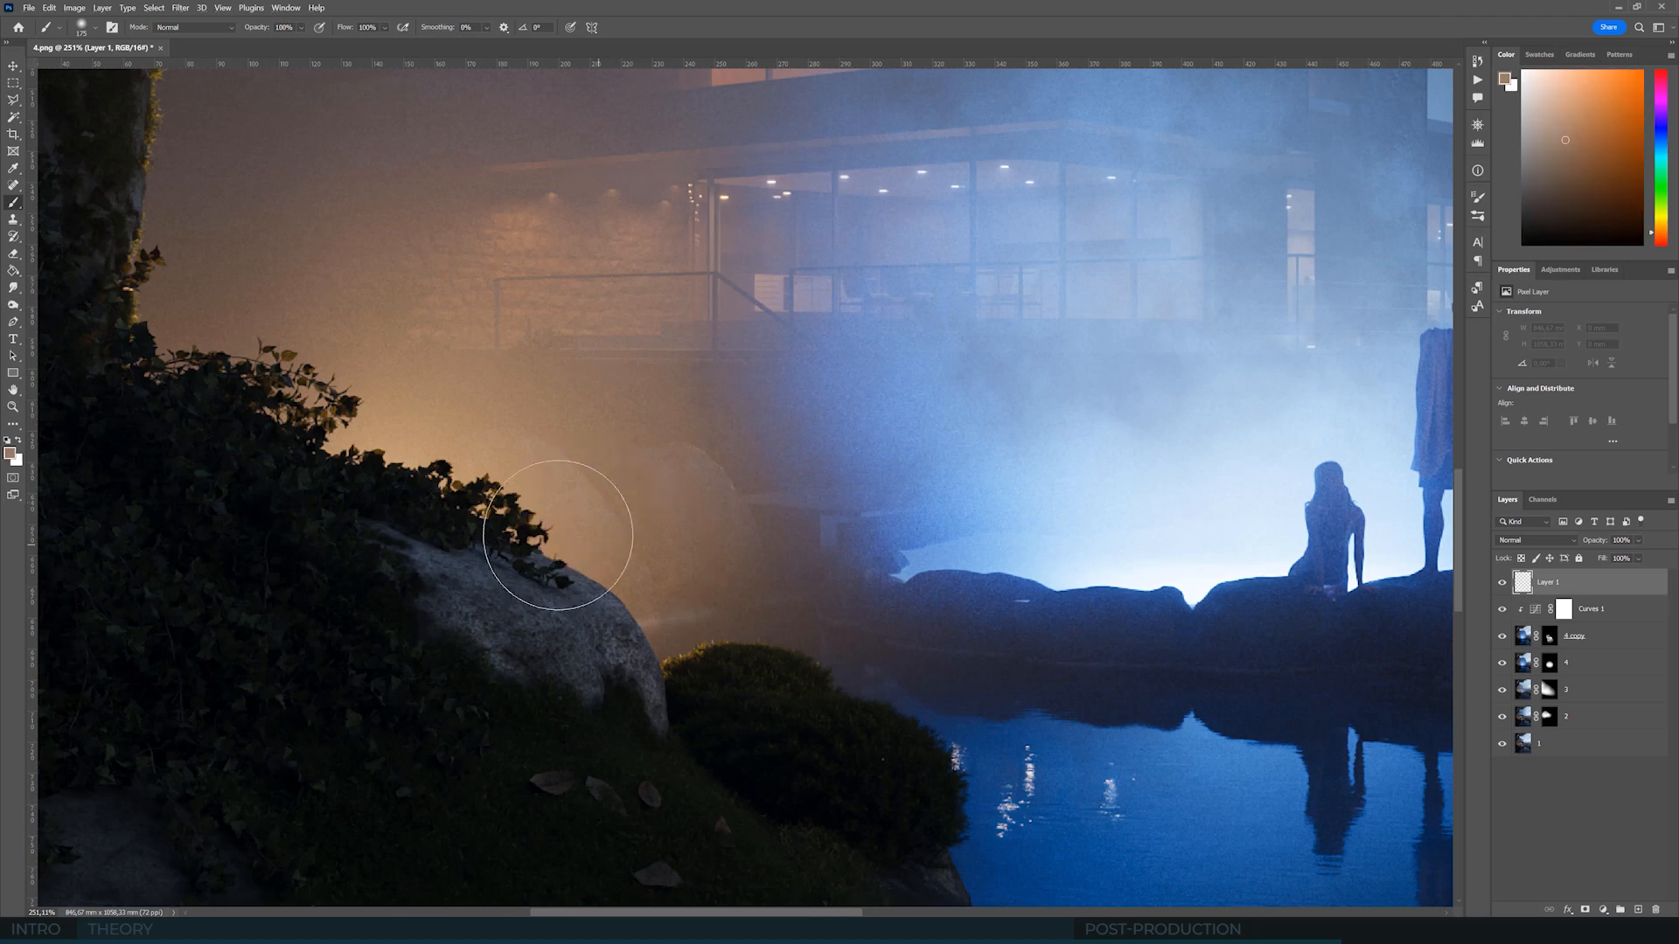
- Replace the soft round brush with the first recently used fog brush and set its opacity to 25%
key(bracketleft)
key(bracketleft)
key(bracketleft)
key(bracketleft)
click(97, 27)
scroll(112, 233, up, 2)
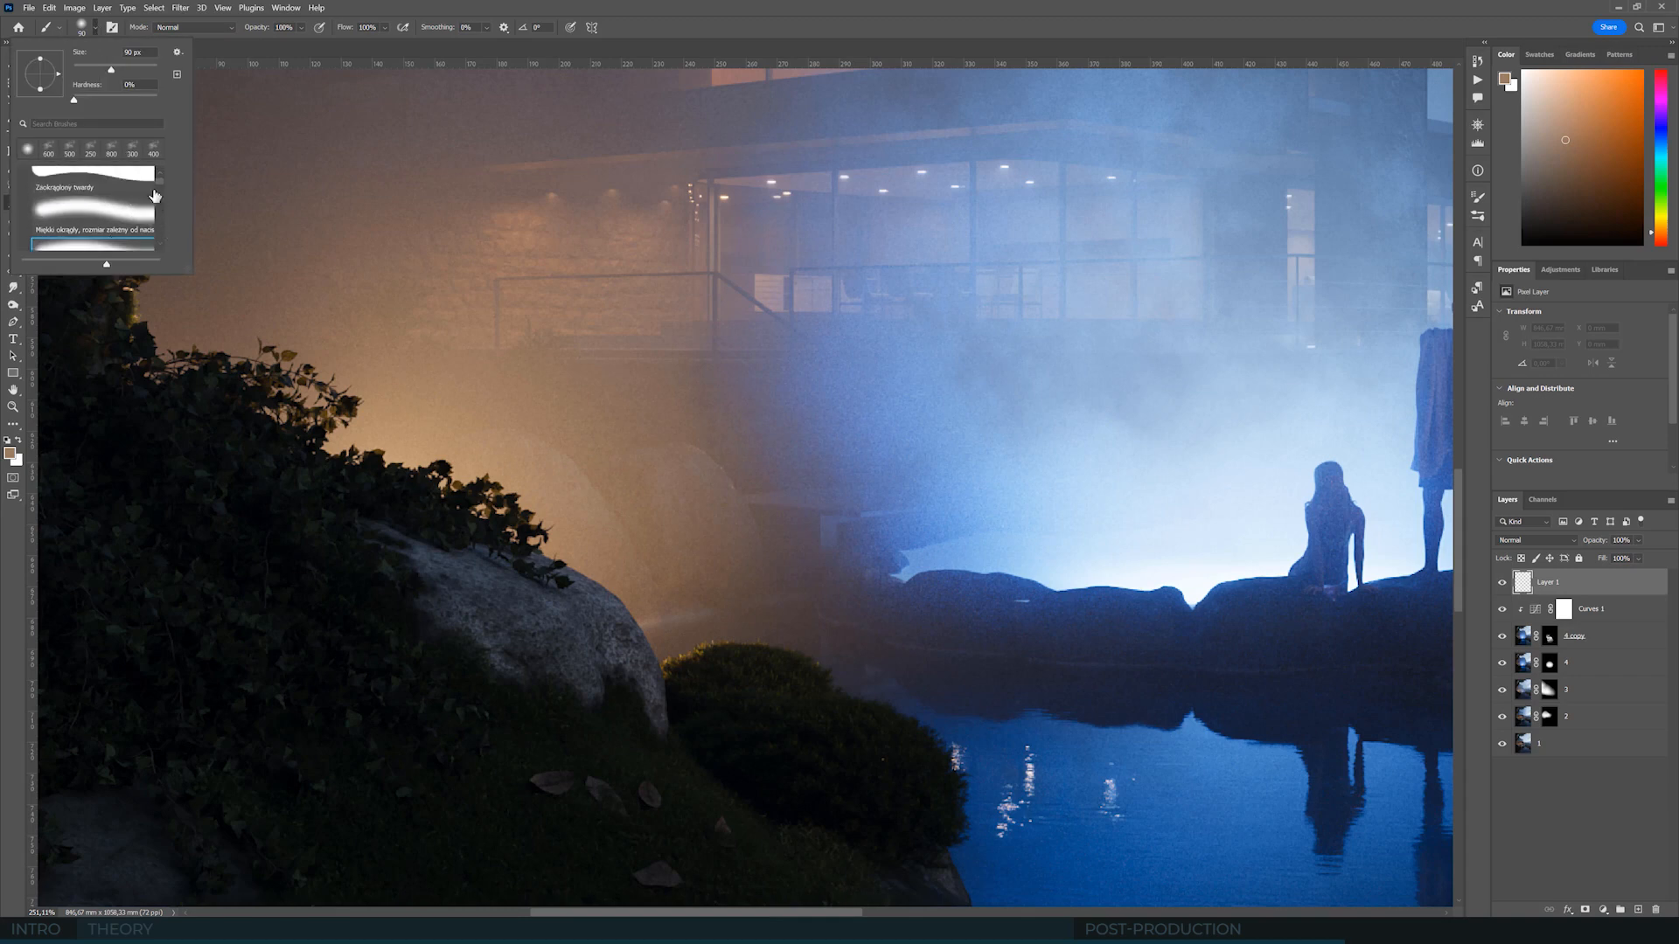
click(48, 149)
click(386, 3)
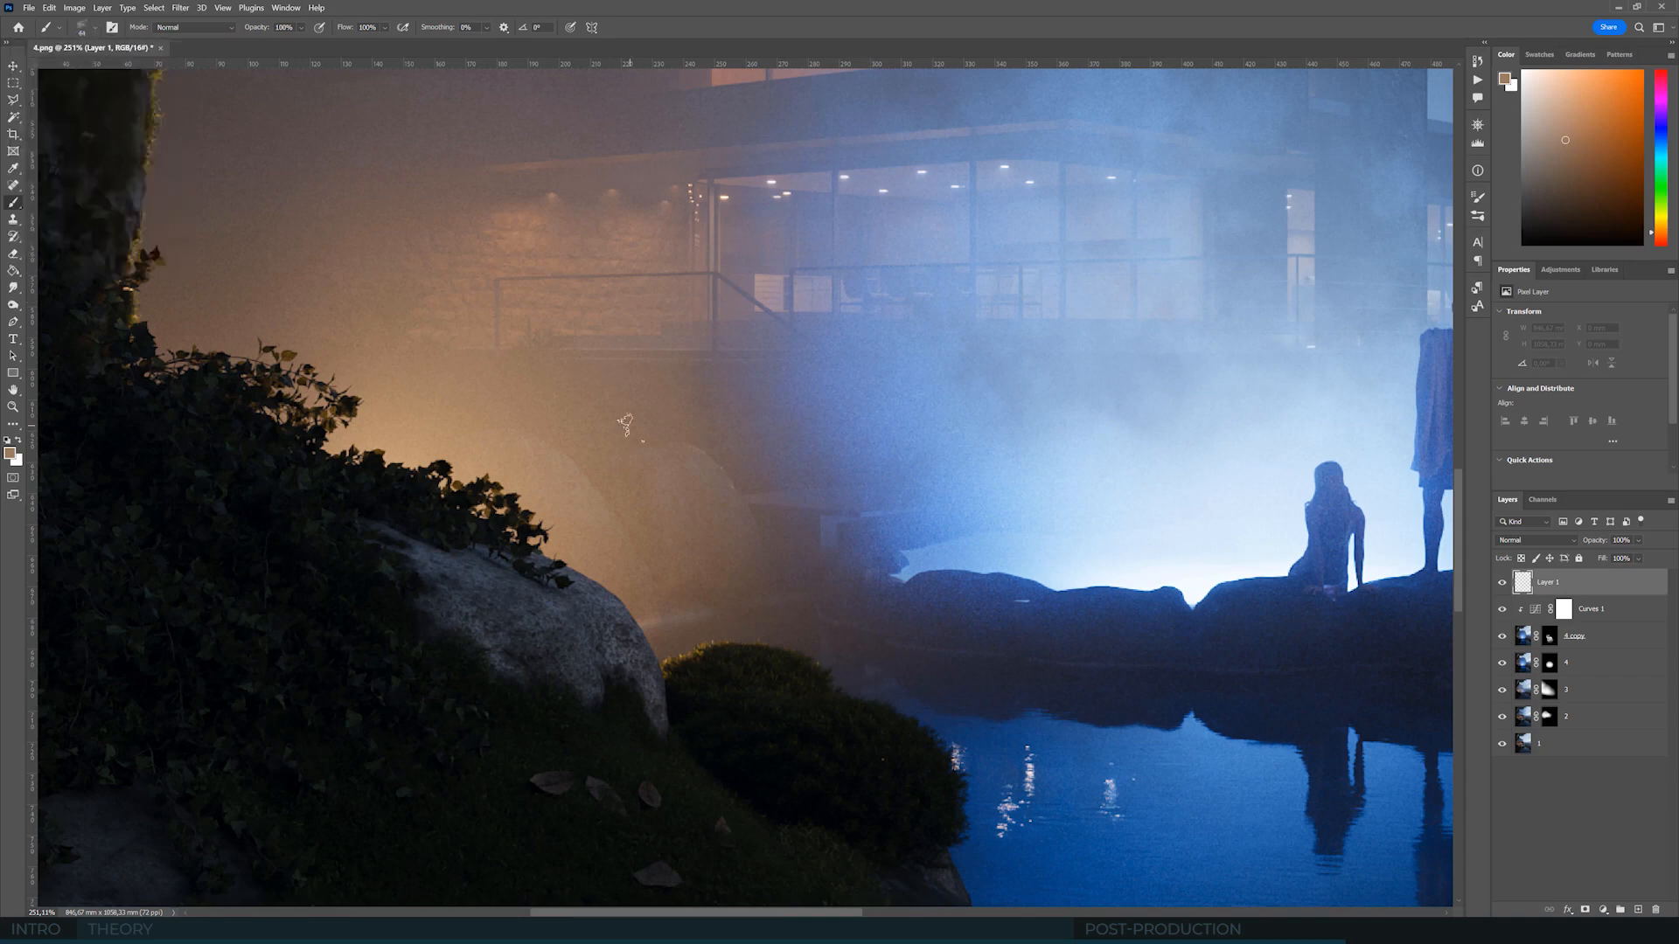
click(303, 29)
click(277, 41)
- Enlarge the fog brush and paint sampled orange fog tones over the rock shapes between the boulder and the pool
click(618, 516)
key(bracketright)
key(bracketright)
key(bracketright)
mouse_move(618, 514)
mouse_down()
mouse_move(558, 431)
mouse_move(620, 516)
mouse_move(630, 491)
mouse_move(649, 525)
mouse_up()
key(bracketright)
key(bracketright)
alt+click(564, 449)
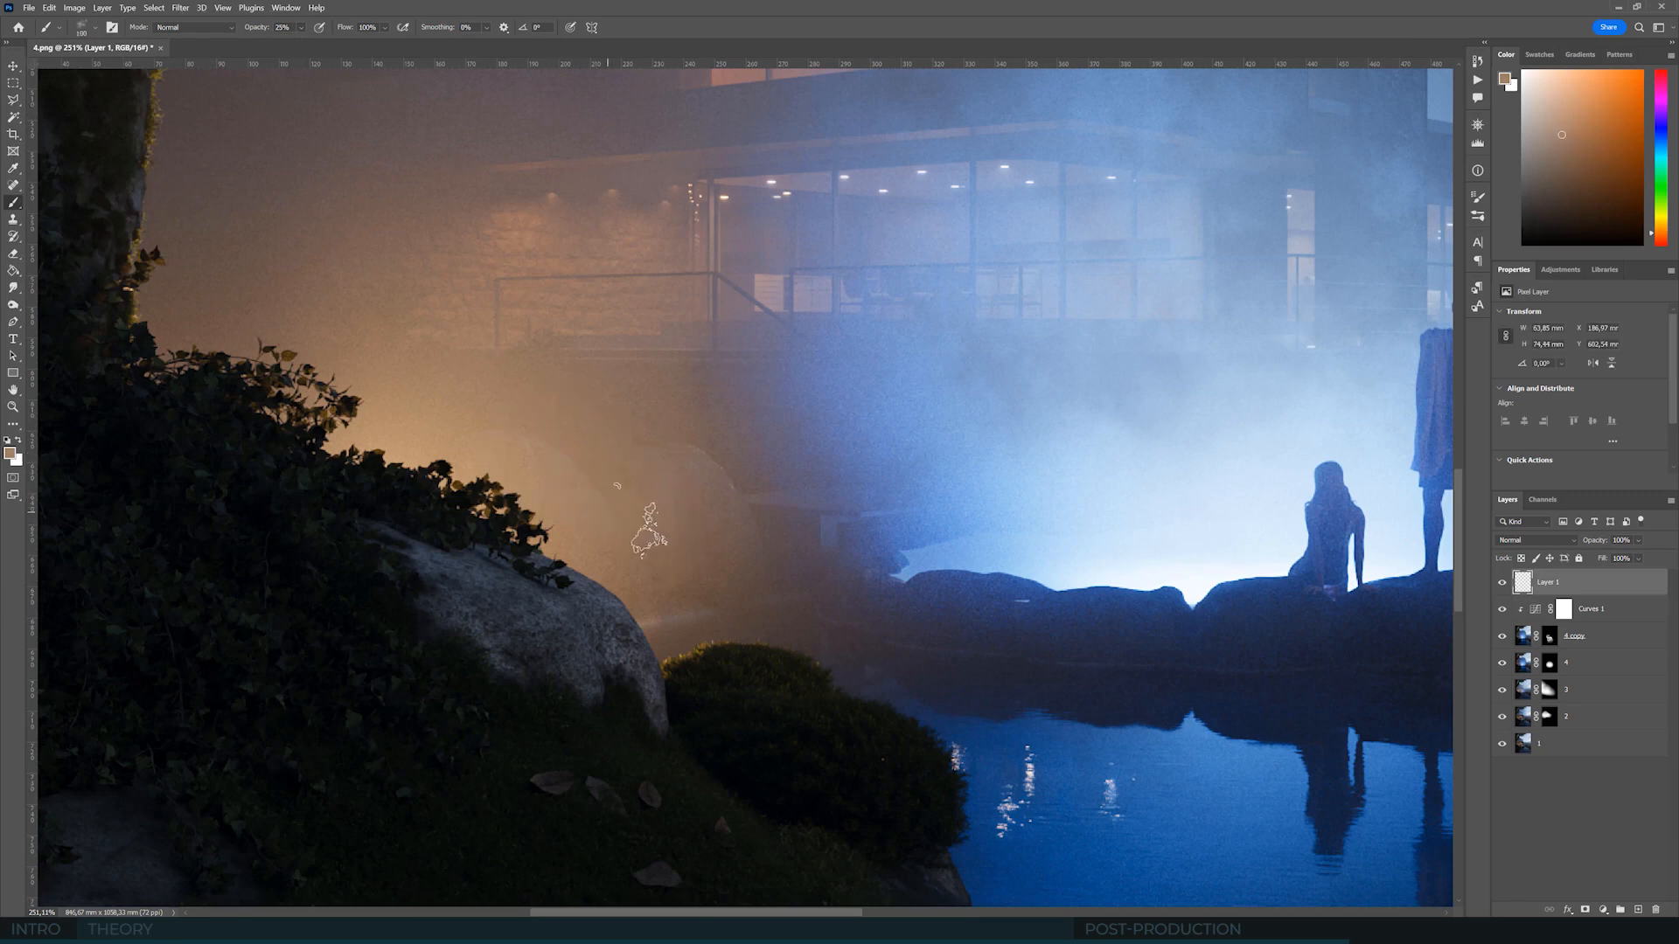
alt+click(547, 469)
alt+click(682, 480)
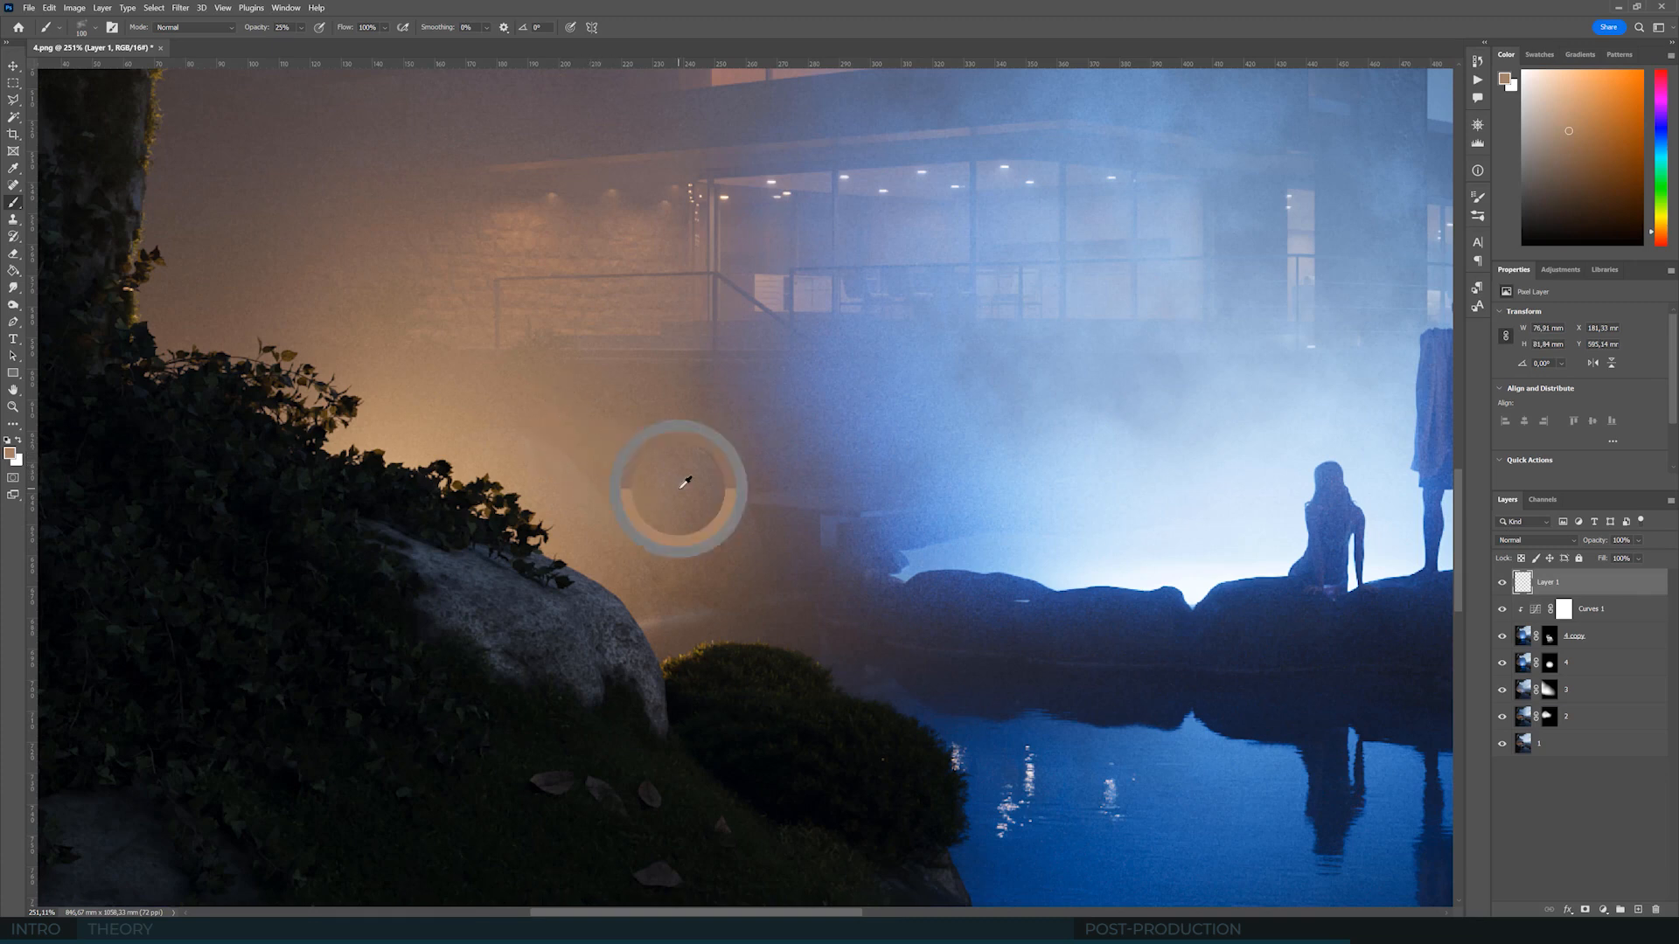
alt+click(724, 547)
click(734, 531)
- Raise the brush opacity to 48% and paint resampled tones over the rocks where orange fog meets blue
click(301, 27)
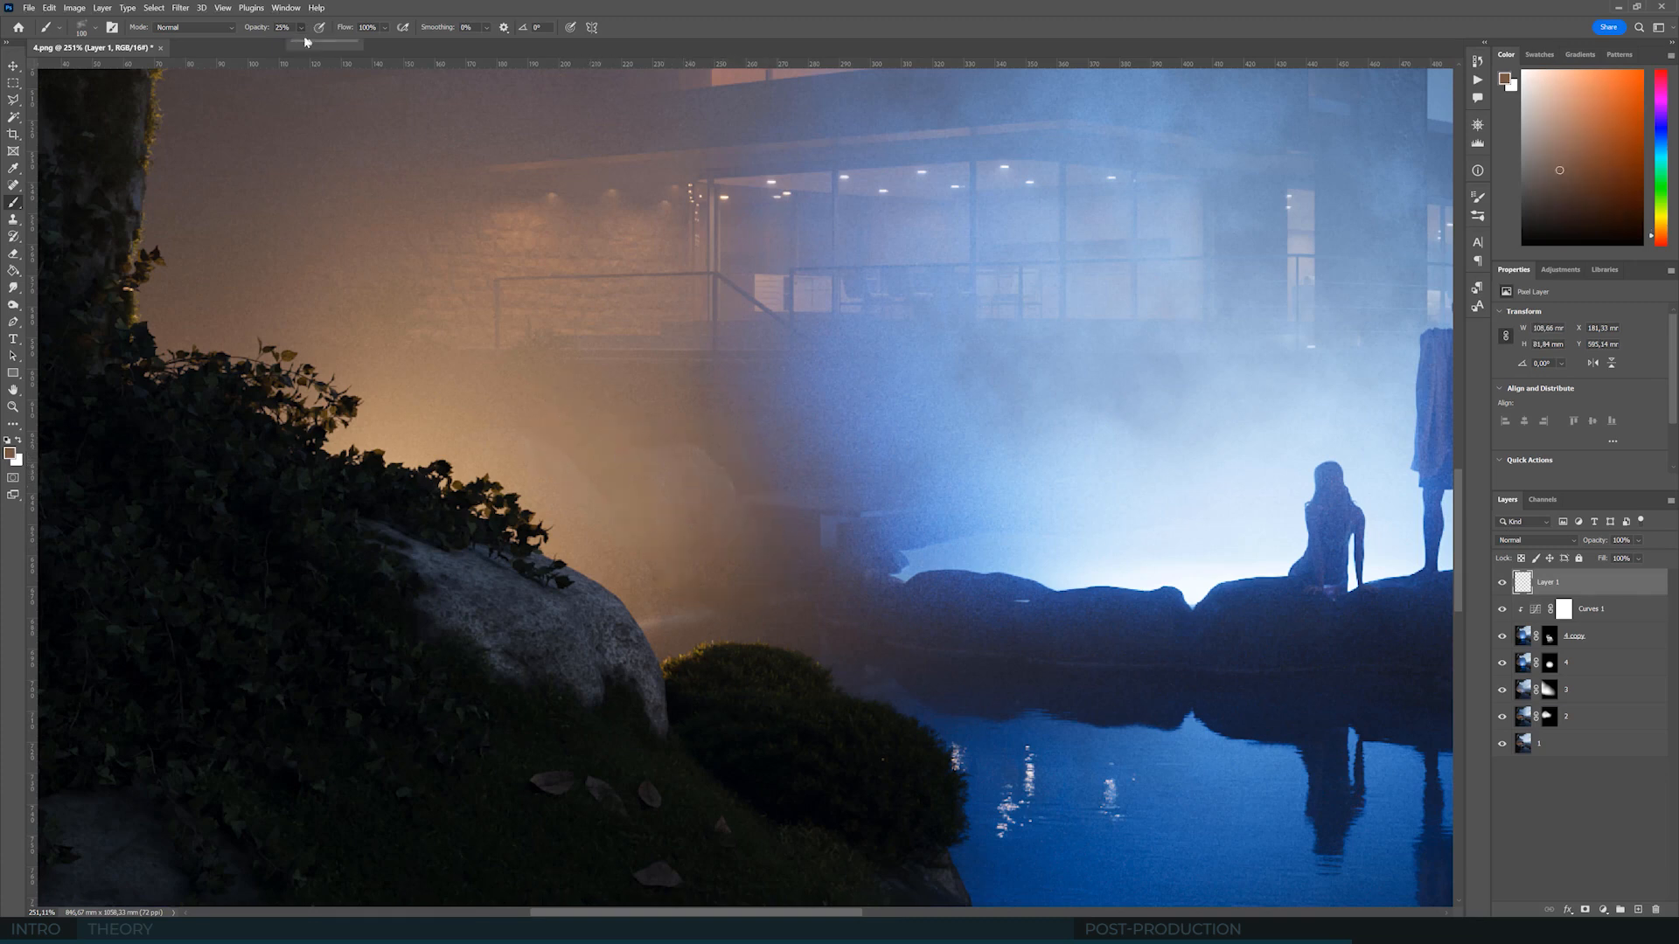
drag(307, 43, 322, 44)
click(741, 538)
alt+click(758, 513)
alt+click(800, 517)
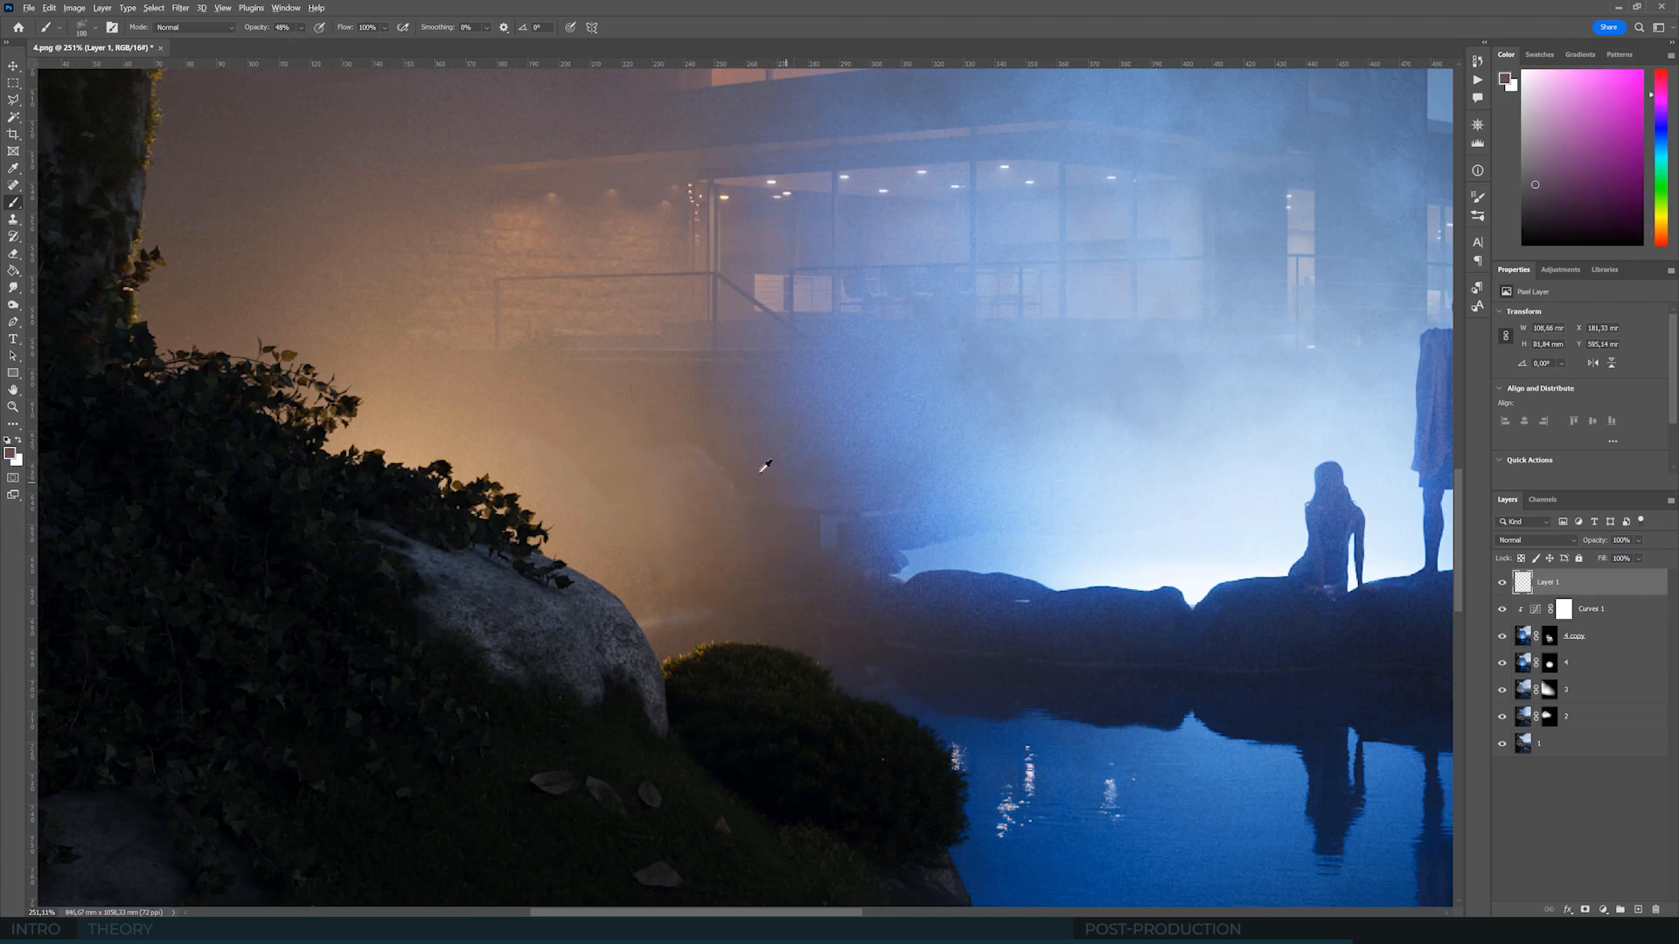
alt+click(759, 473)
alt+click(669, 423)
alt+click(723, 493)
mouse_move(663, 504)
mouse_down()
mouse_move(774, 484)
mouse_move(725, 517)
mouse_up()
alt+click(772, 416)
alt+click(813, 475)
- Raise the brush opacity to 61% and paint sampled fog colours across the upper orange fog below the terrace
click(302, 27)
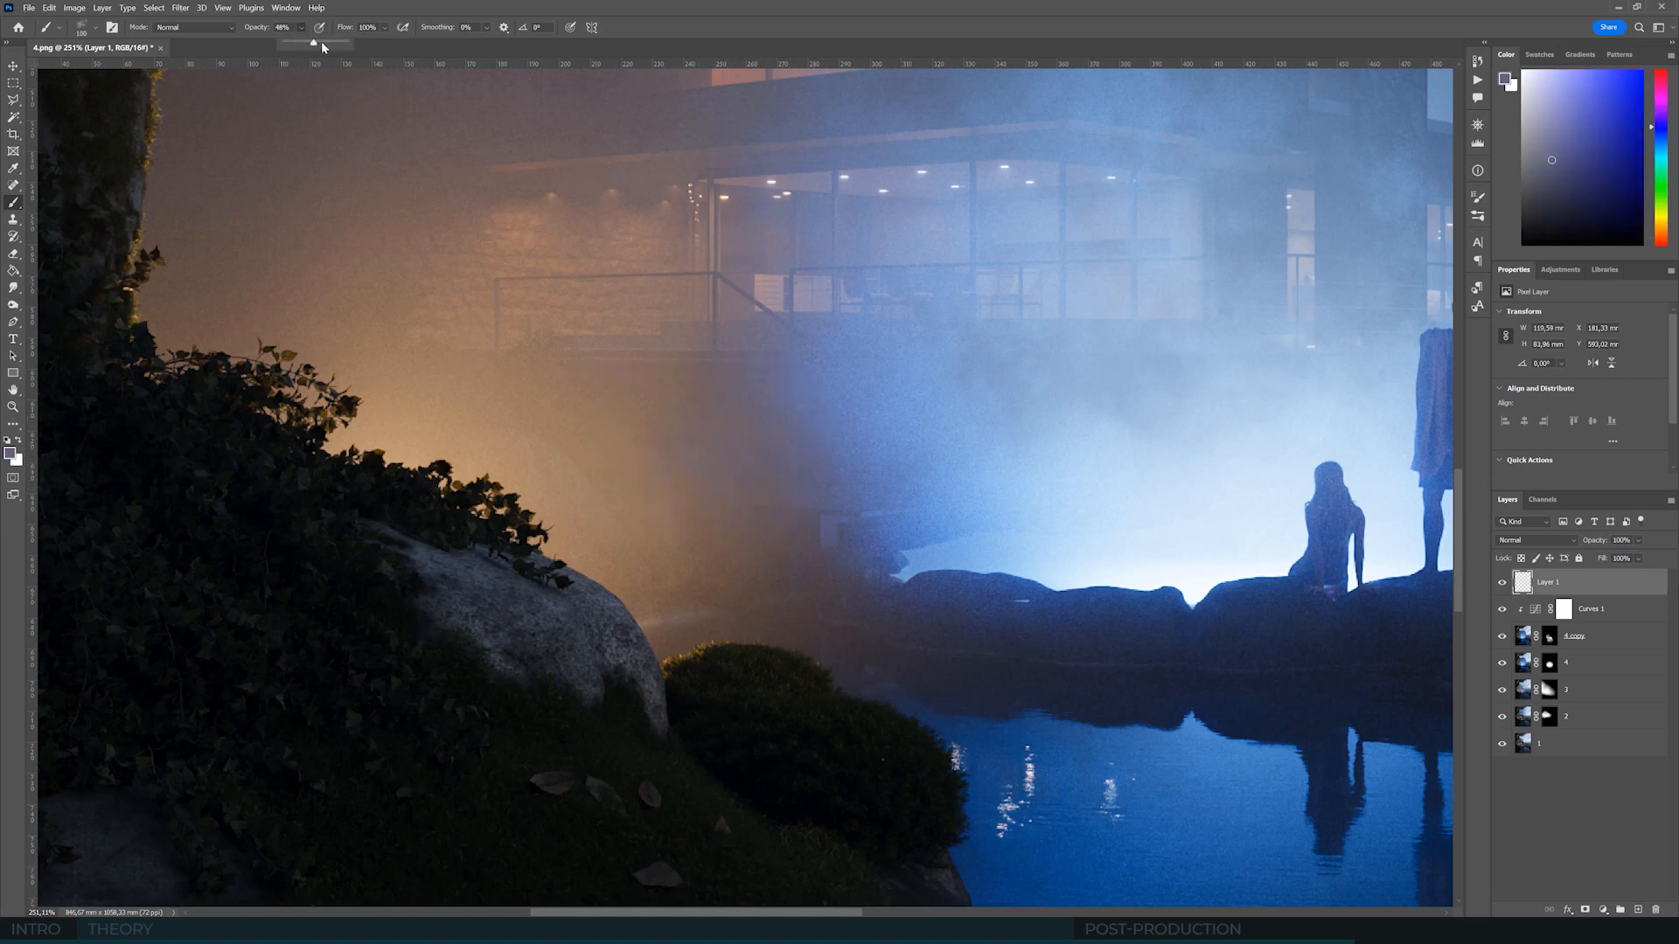
drag(321, 44, 329, 44)
alt+click(723, 407)
drag(717, 415, 624, 407)
alt+click(651, 414)
mouse_move(614, 469)
mouse_down()
mouse_move(712, 492)
mouse_move(551, 408)
mouse_up()
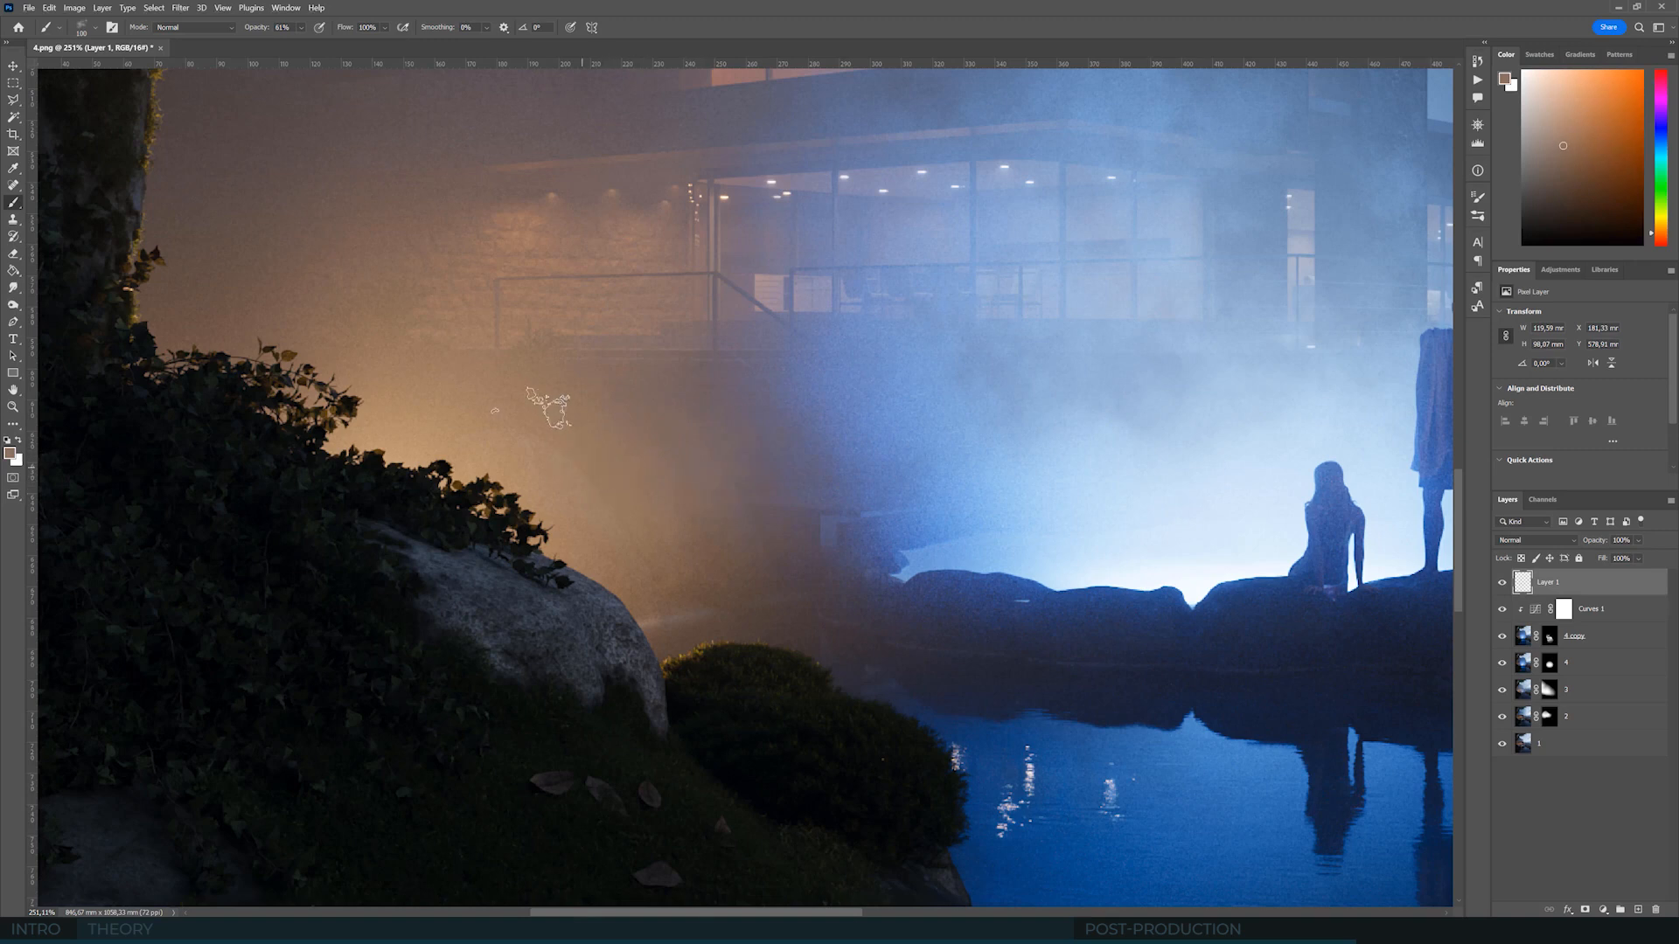
- Lower the brush opacity to 29% and blend resampled tones over the orange fog from the pool edge up to the terrace
click(302, 28)
click(299, 45)
drag(298, 45, 297, 45)
alt+click(756, 547)
drag(719, 557, 533, 397)
alt+click(615, 469)
mouse_move(704, 525)
mouse_down()
mouse_move(748, 435)
mouse_move(596, 360)
mouse_up()
alt+click(829, 558)
mouse_move(761, 570)
mouse_down()
mouse_move(689, 551)
mouse_move(746, 576)
mouse_up()
alt+click(702, 586)
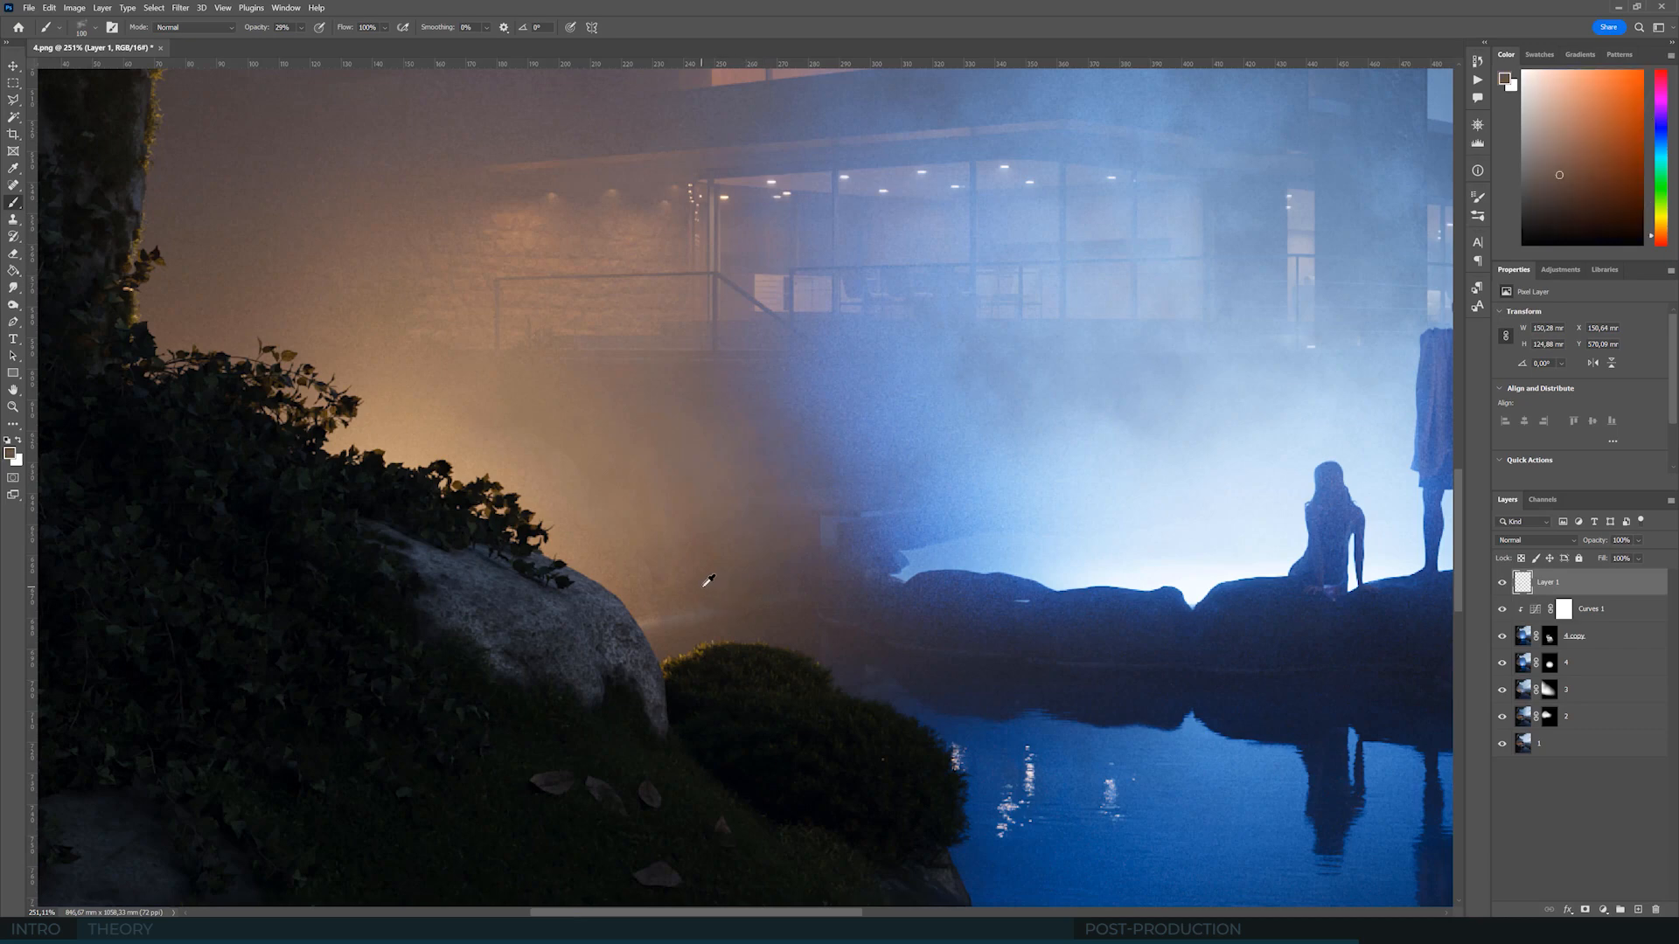
alt+click(706, 488)
- Examine the painted fog transition both close up and in the whole image
alt+scroll(723, 457, down, 3)
alt+scroll(723, 456, up, 4)
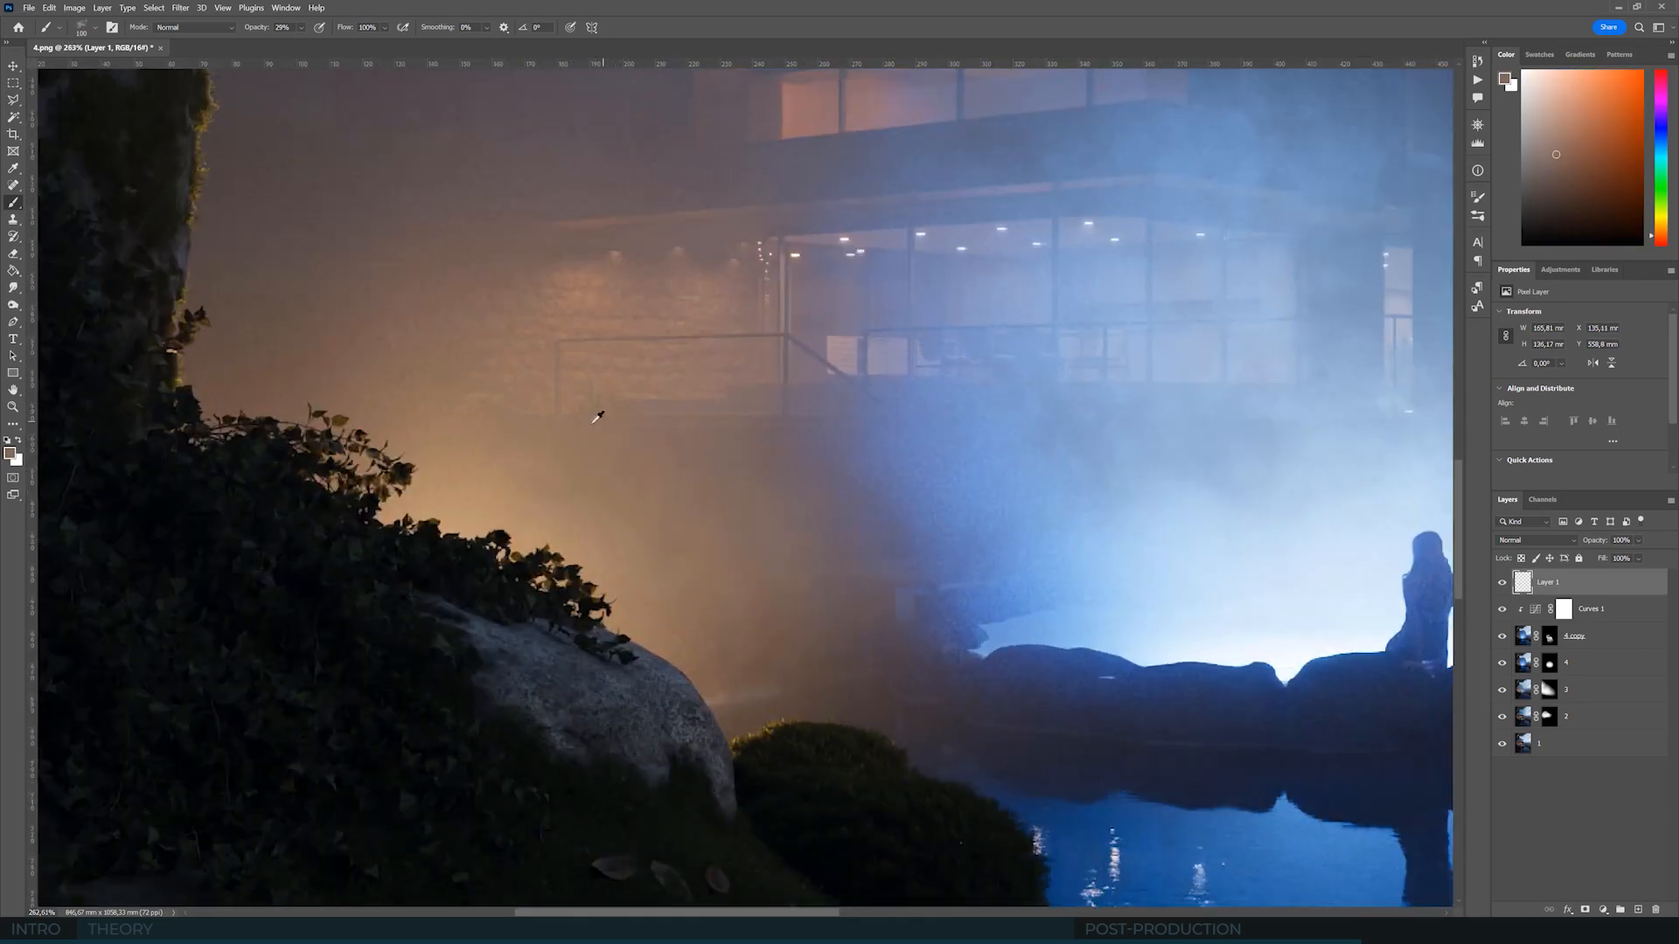
alt+scroll(600, 412, down, 8)
alt+scroll(713, 545, up, 8)
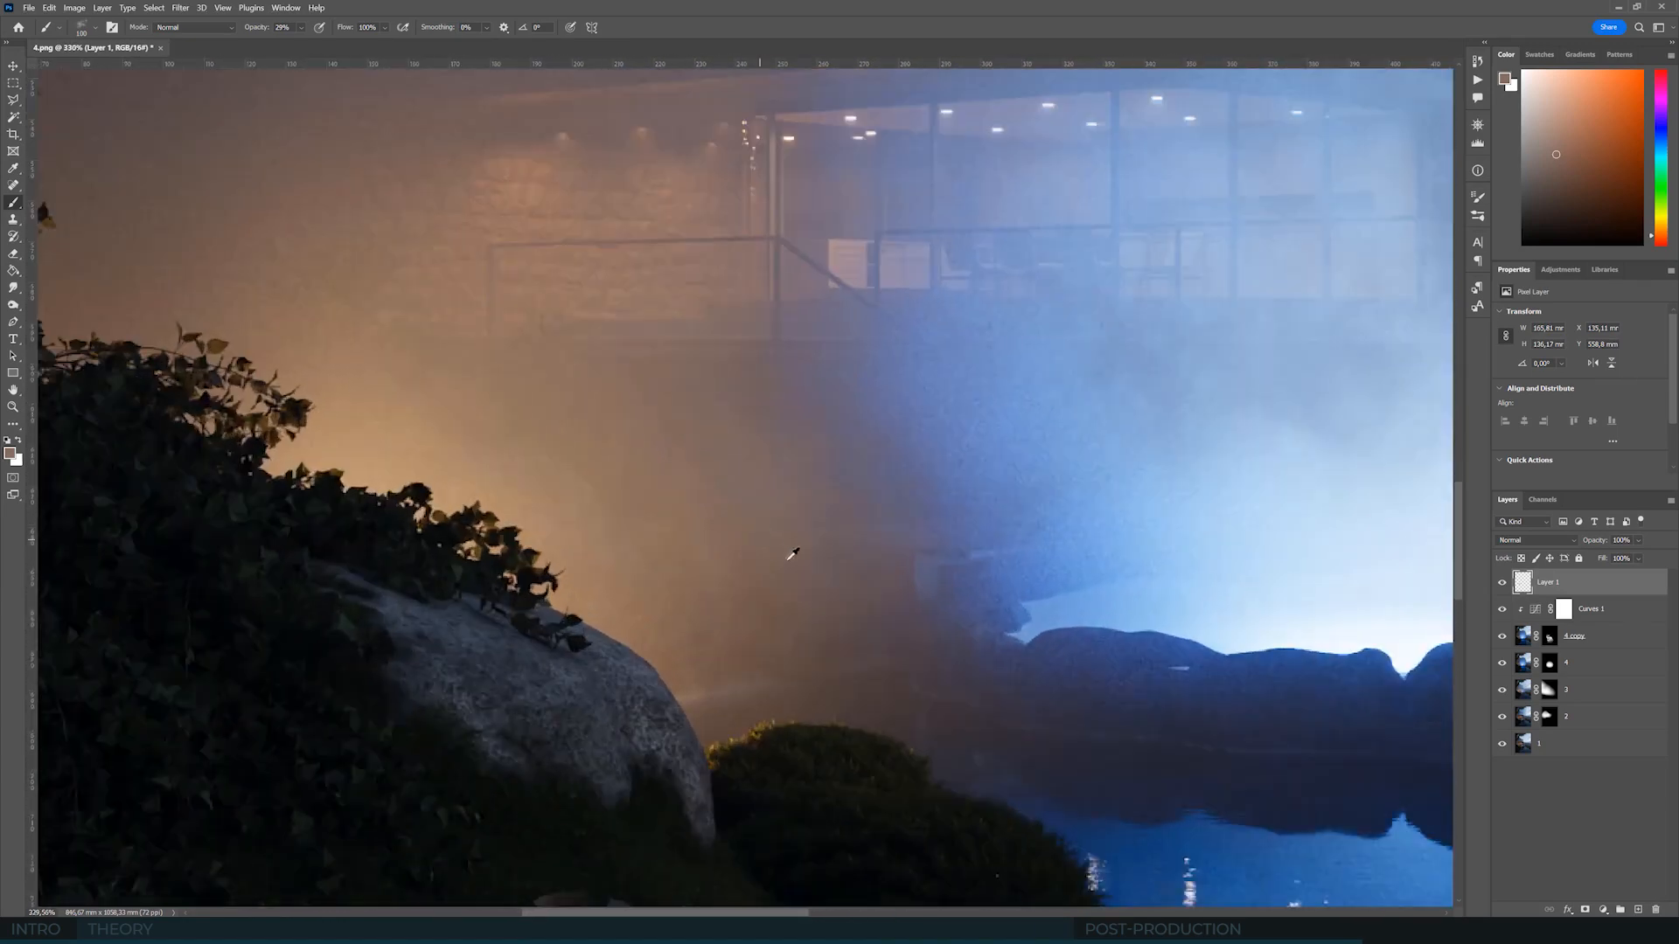
alt+scroll(813, 560, down, 9)
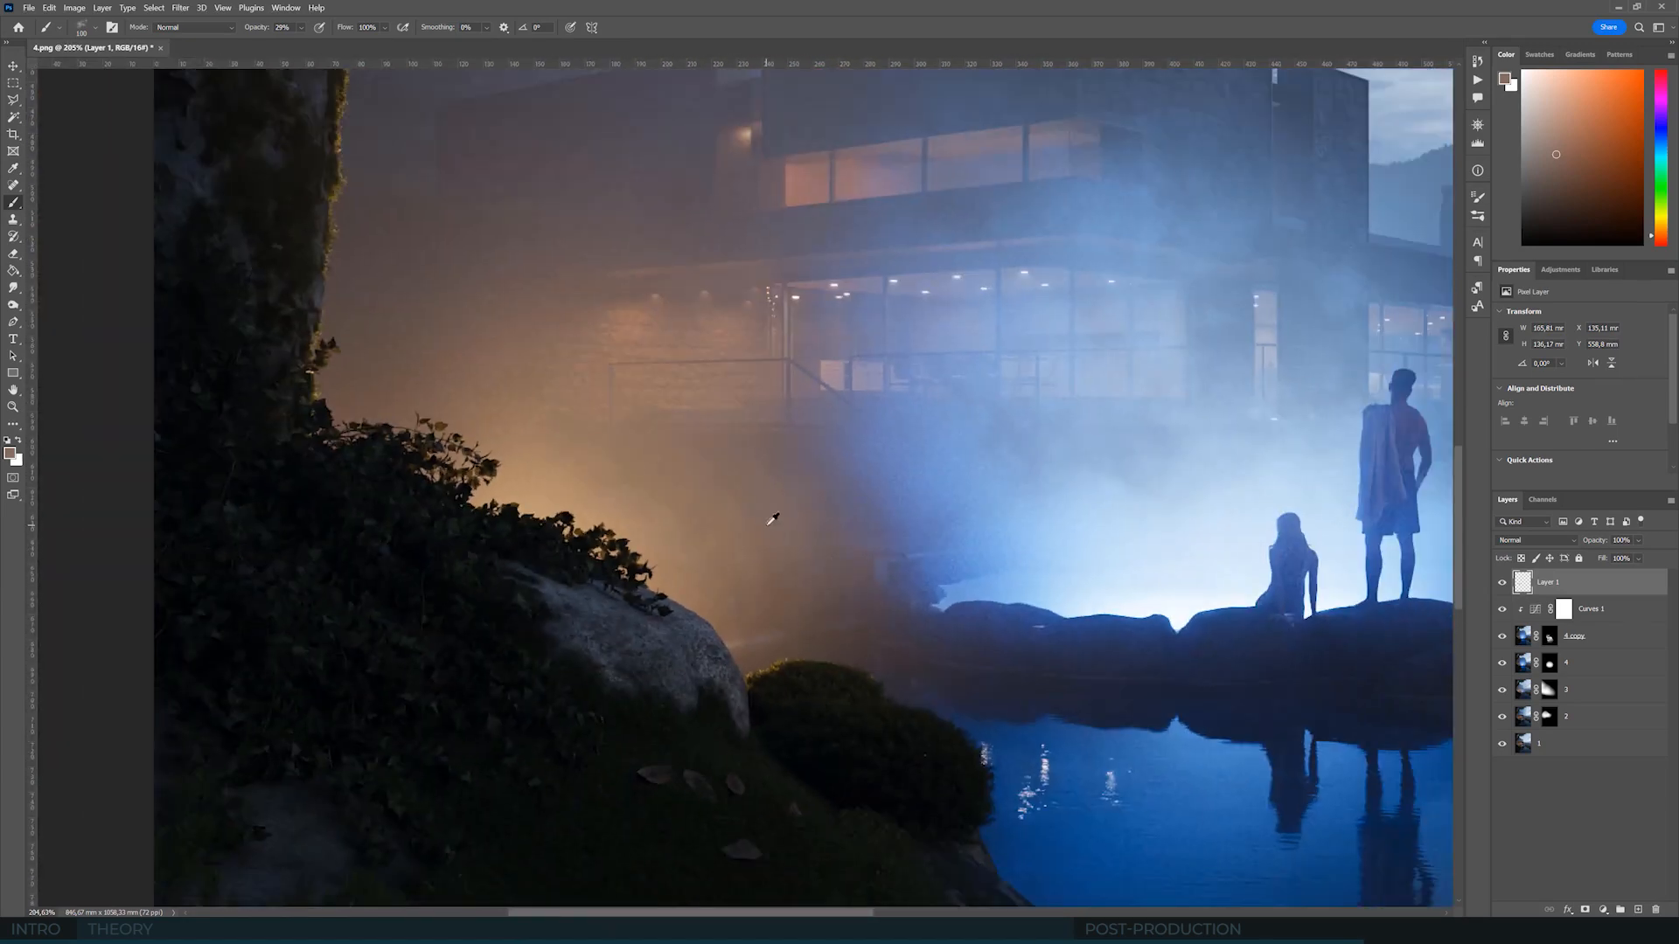
alt+scroll(774, 533, down, 1)
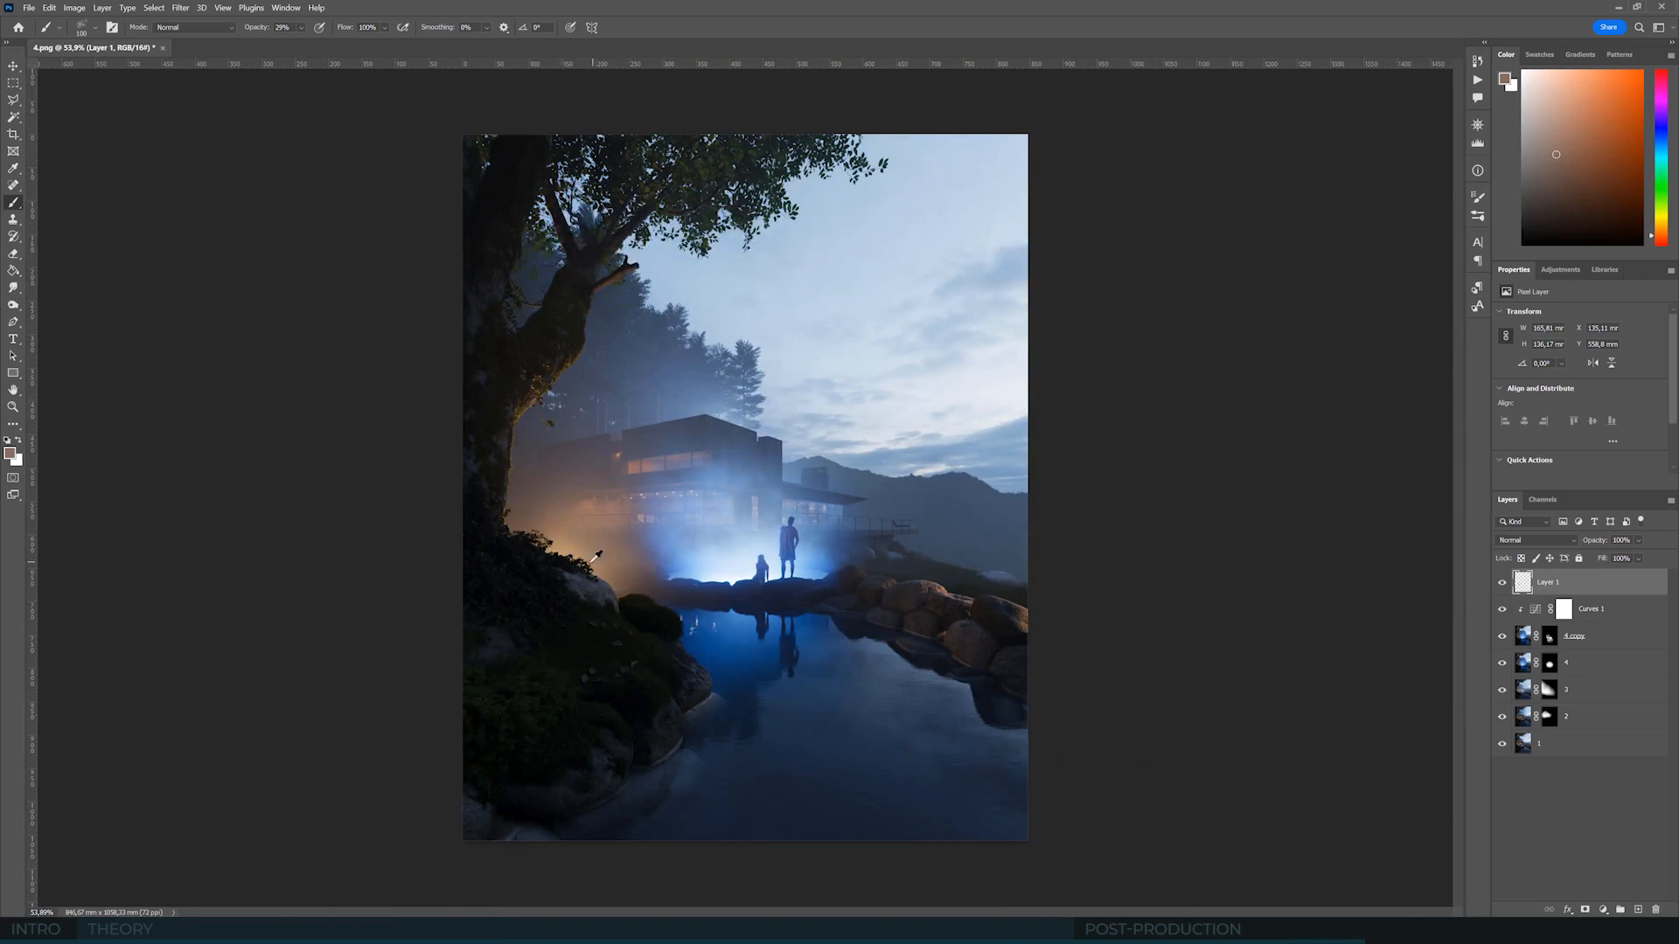
alt+scroll(597, 555, up, 7)
alt+scroll(575, 584, up, 1)
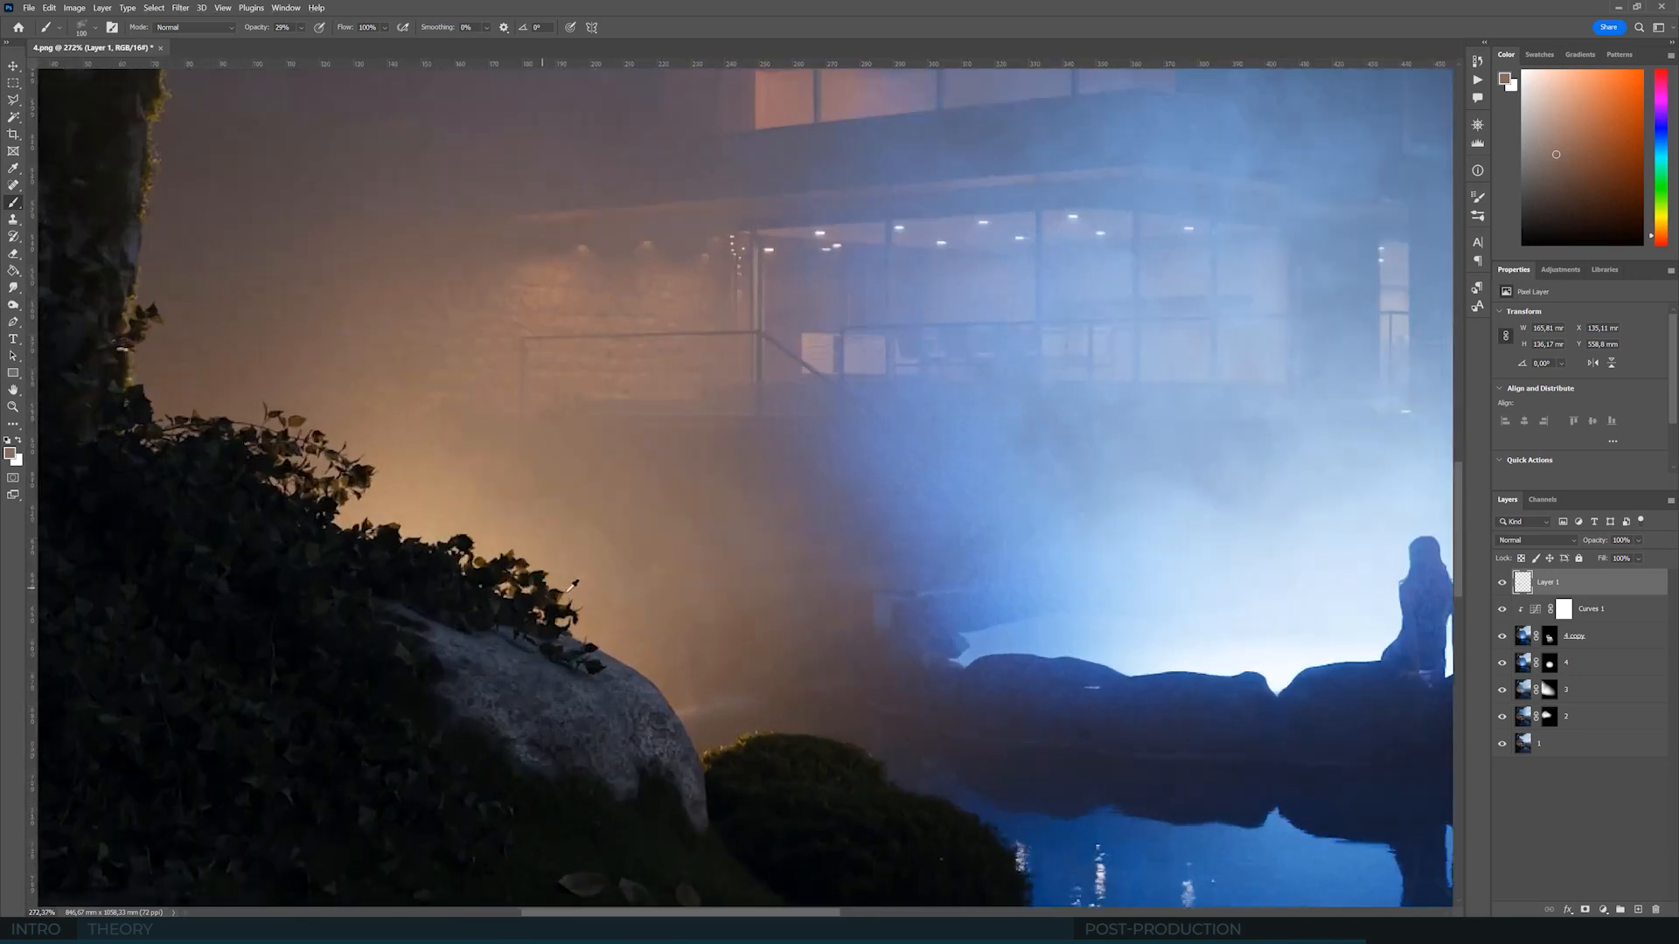
- Shrink the fog brush and paint sampled fog colour over the bright streak between the boulder and the round bush
alt+scroll(712, 680, up, 2)
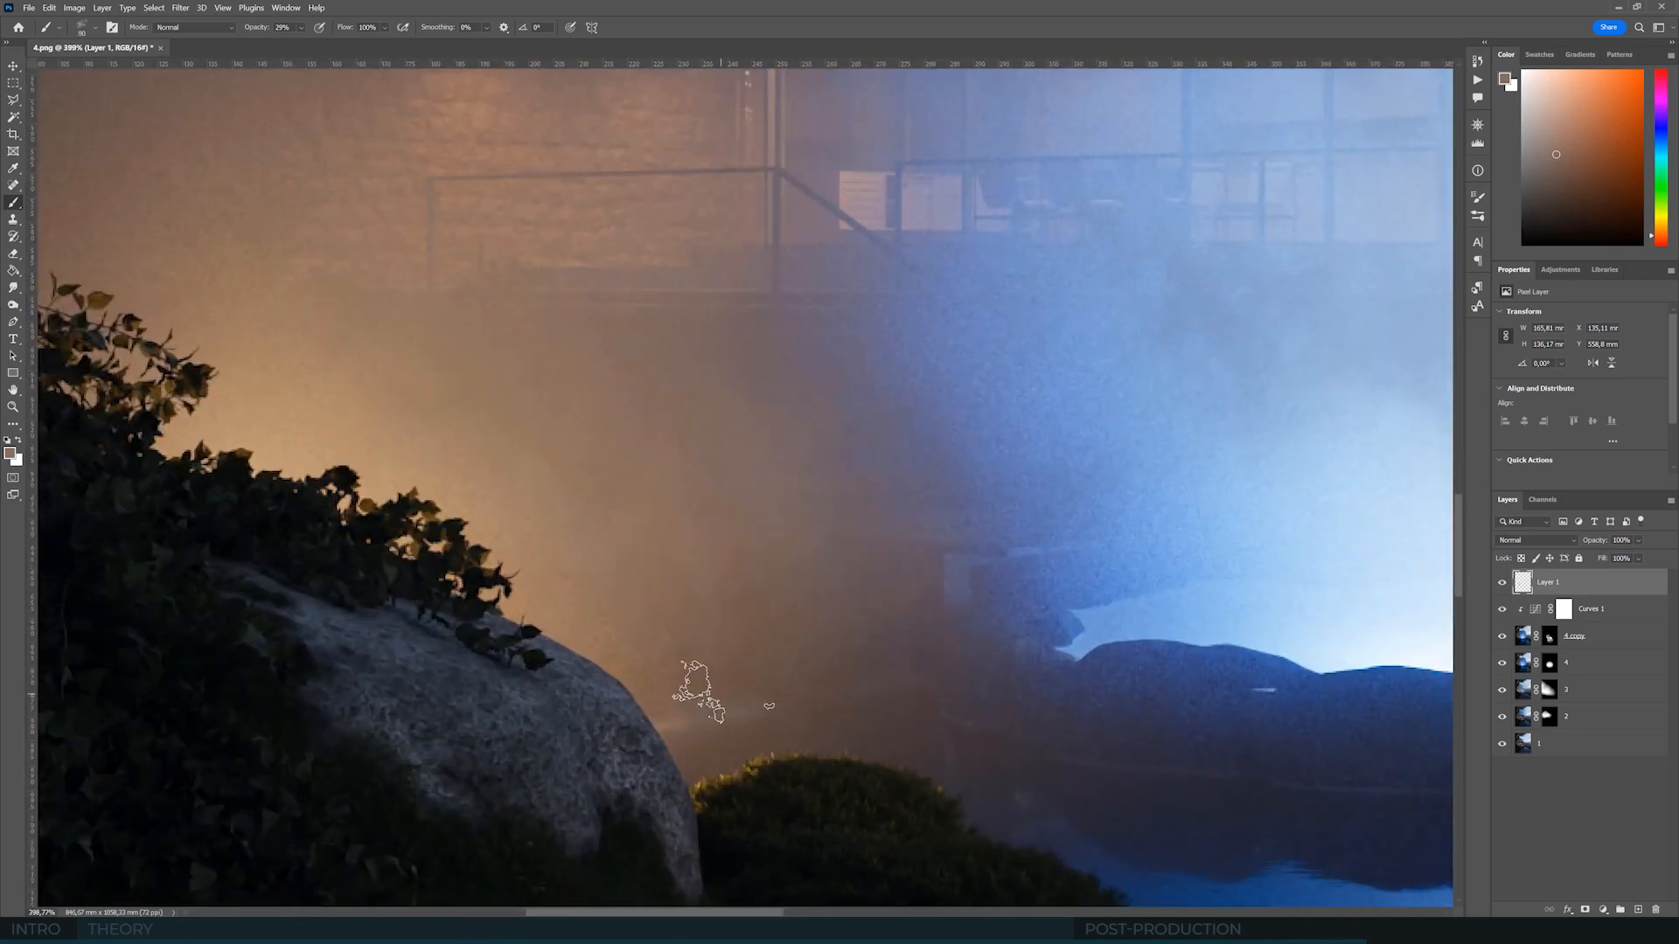
key(bracketleft)
key(bracketleft)
key(bracketleft)
key(bracketleft)
key(bracketleft)
alt+click(758, 628)
drag(816, 719, 758, 693)
alt+click(882, 691)
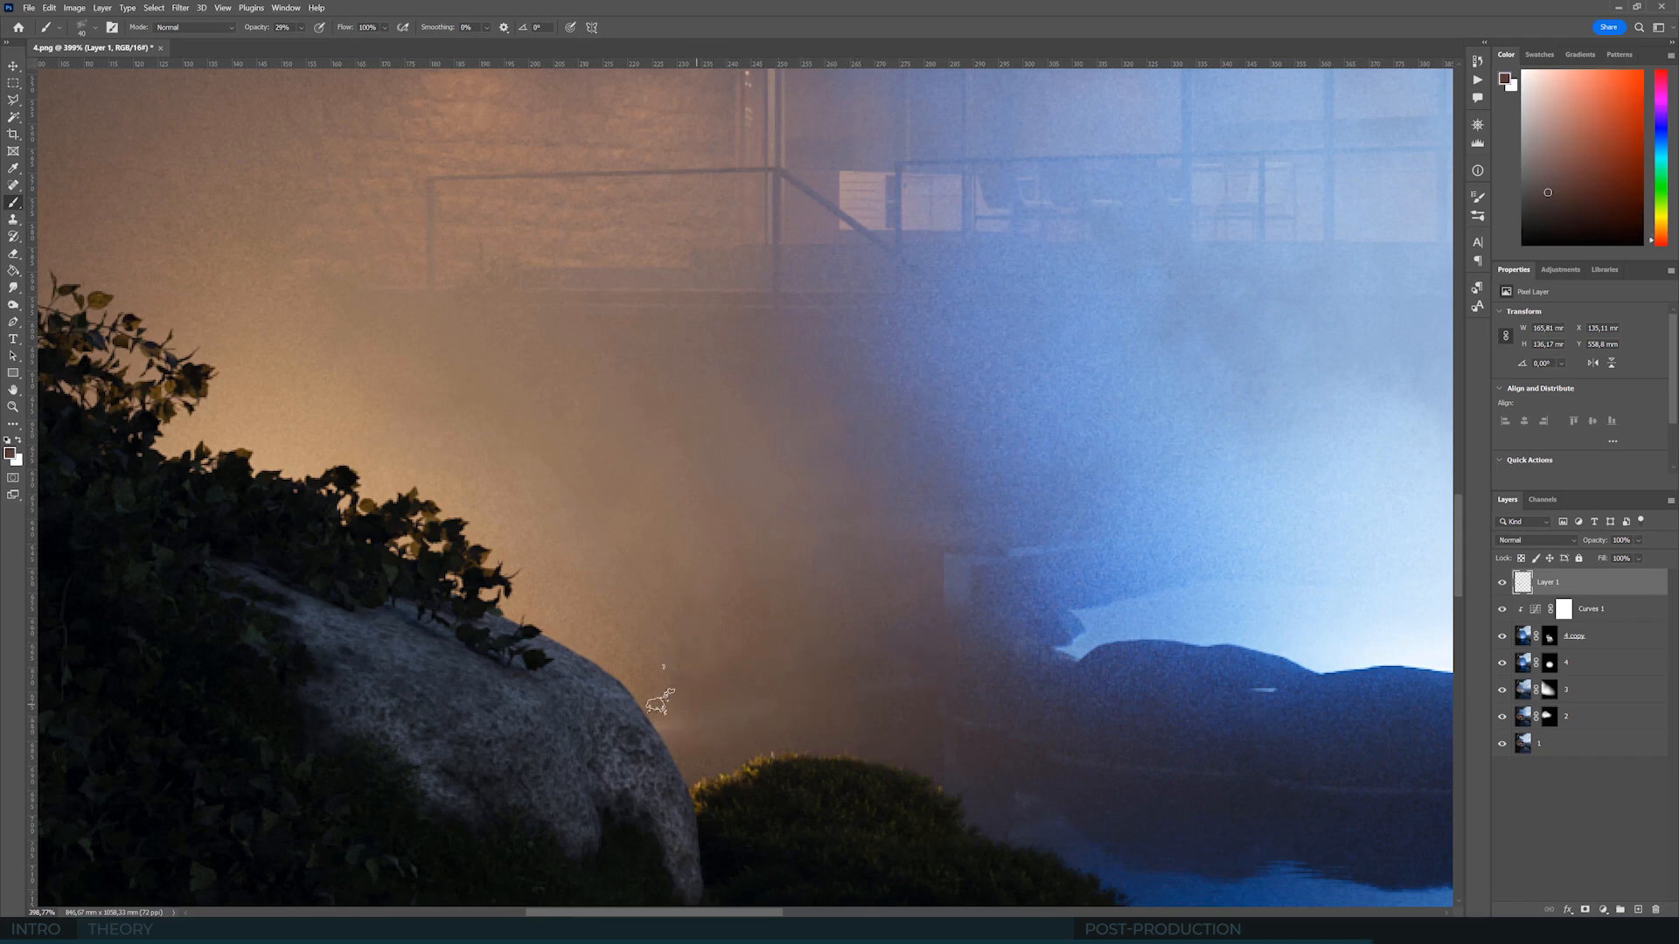
- Blend the remaining streak and the boulder's edge above the bush with brown and orange tones resampled from the nearby fog
alt+click(769, 633)
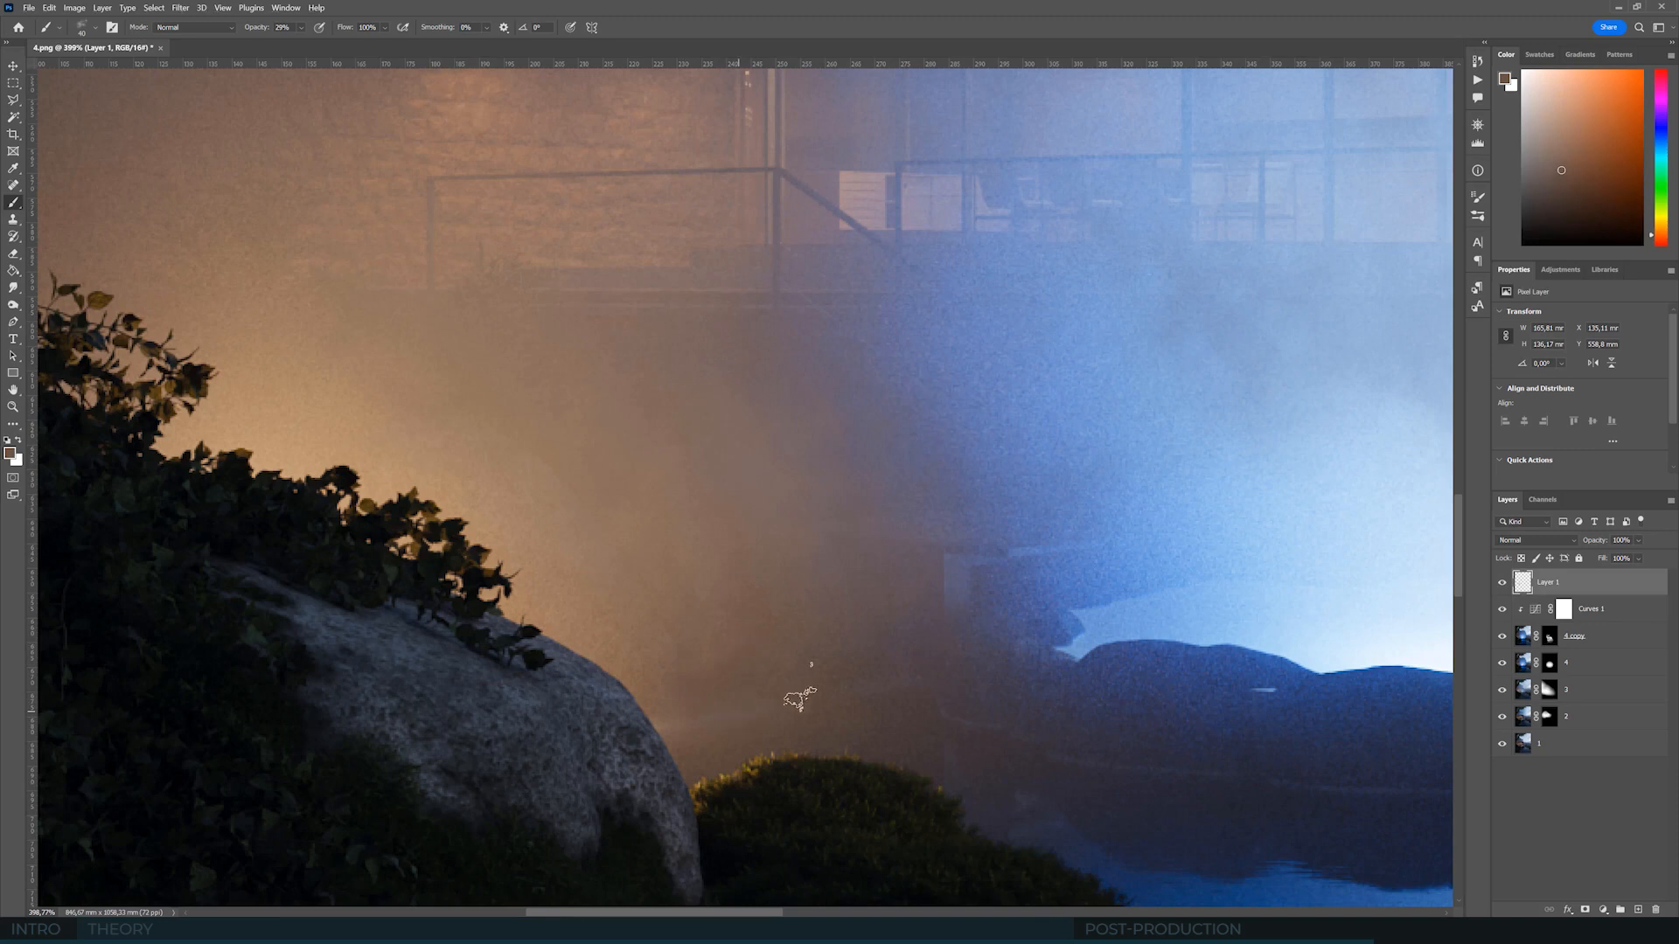
alt+click(848, 709)
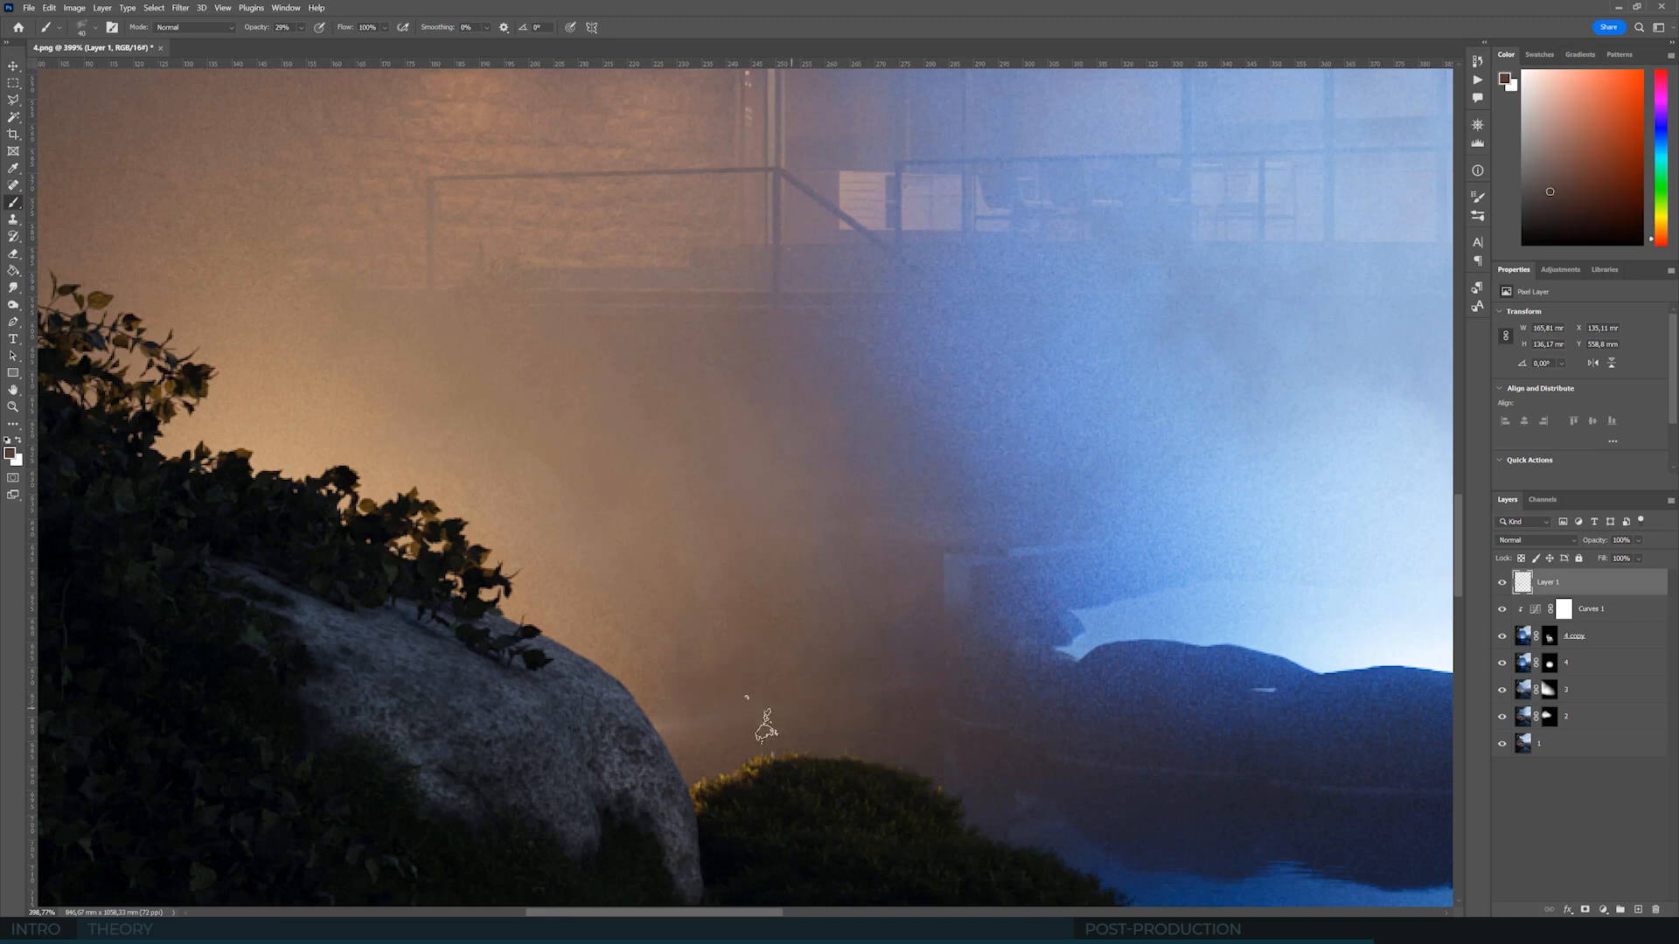
alt+click(625, 601)
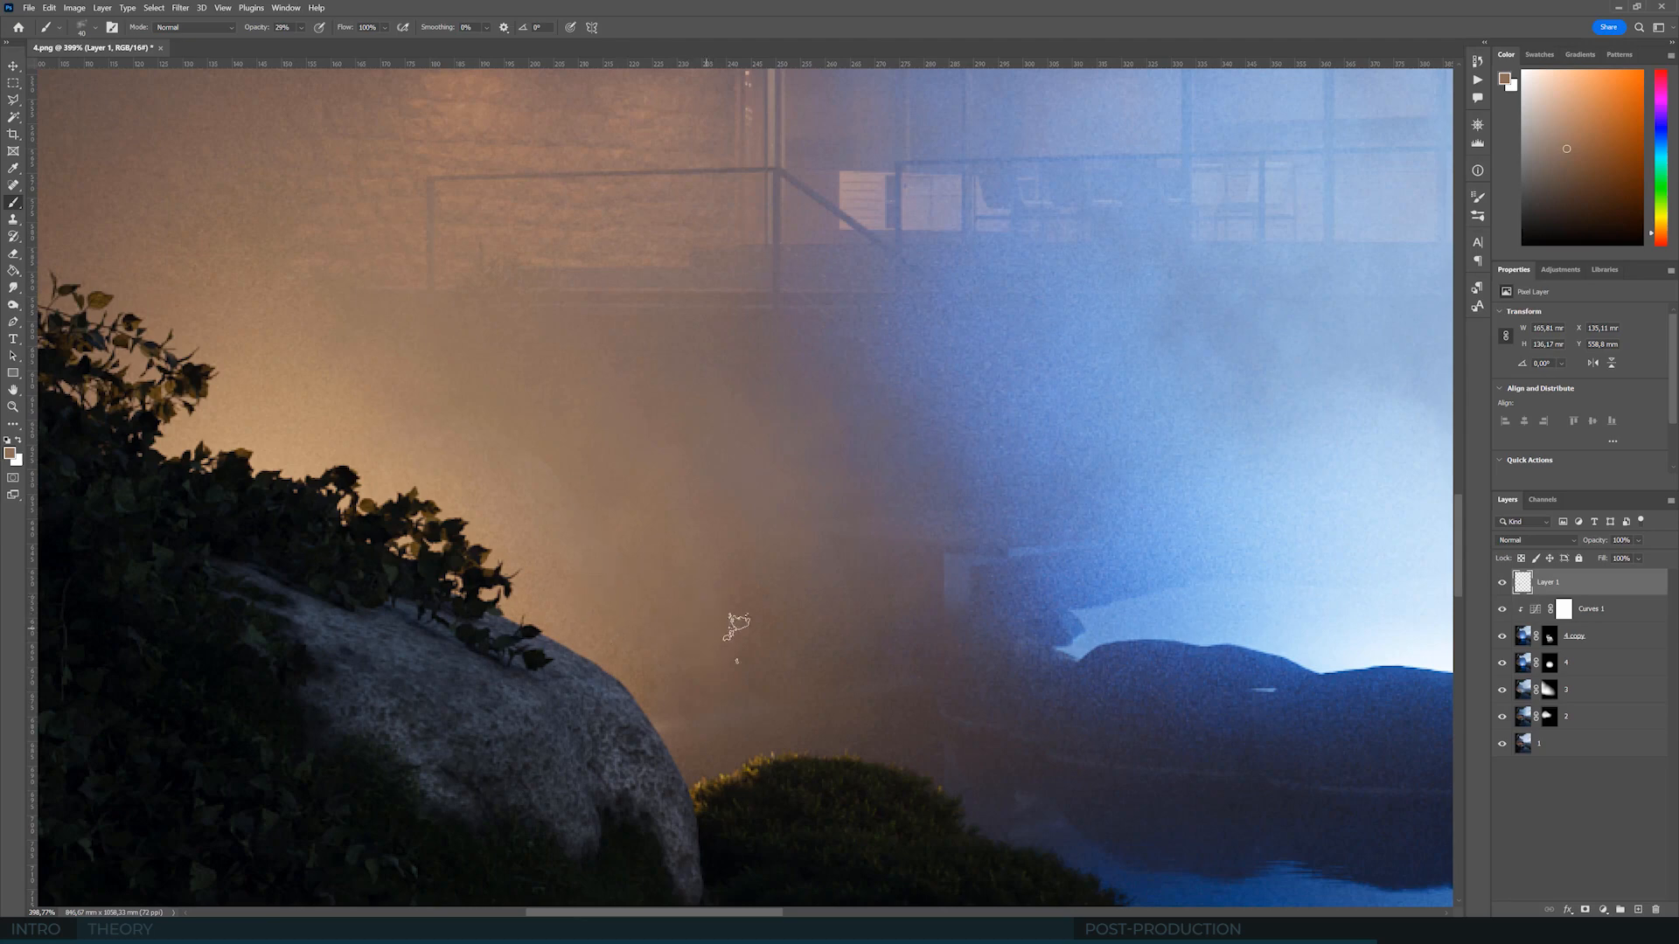
alt+scroll(824, 646, down, 5)
alt+scroll(797, 624, up, 6)
alt+click(791, 642)
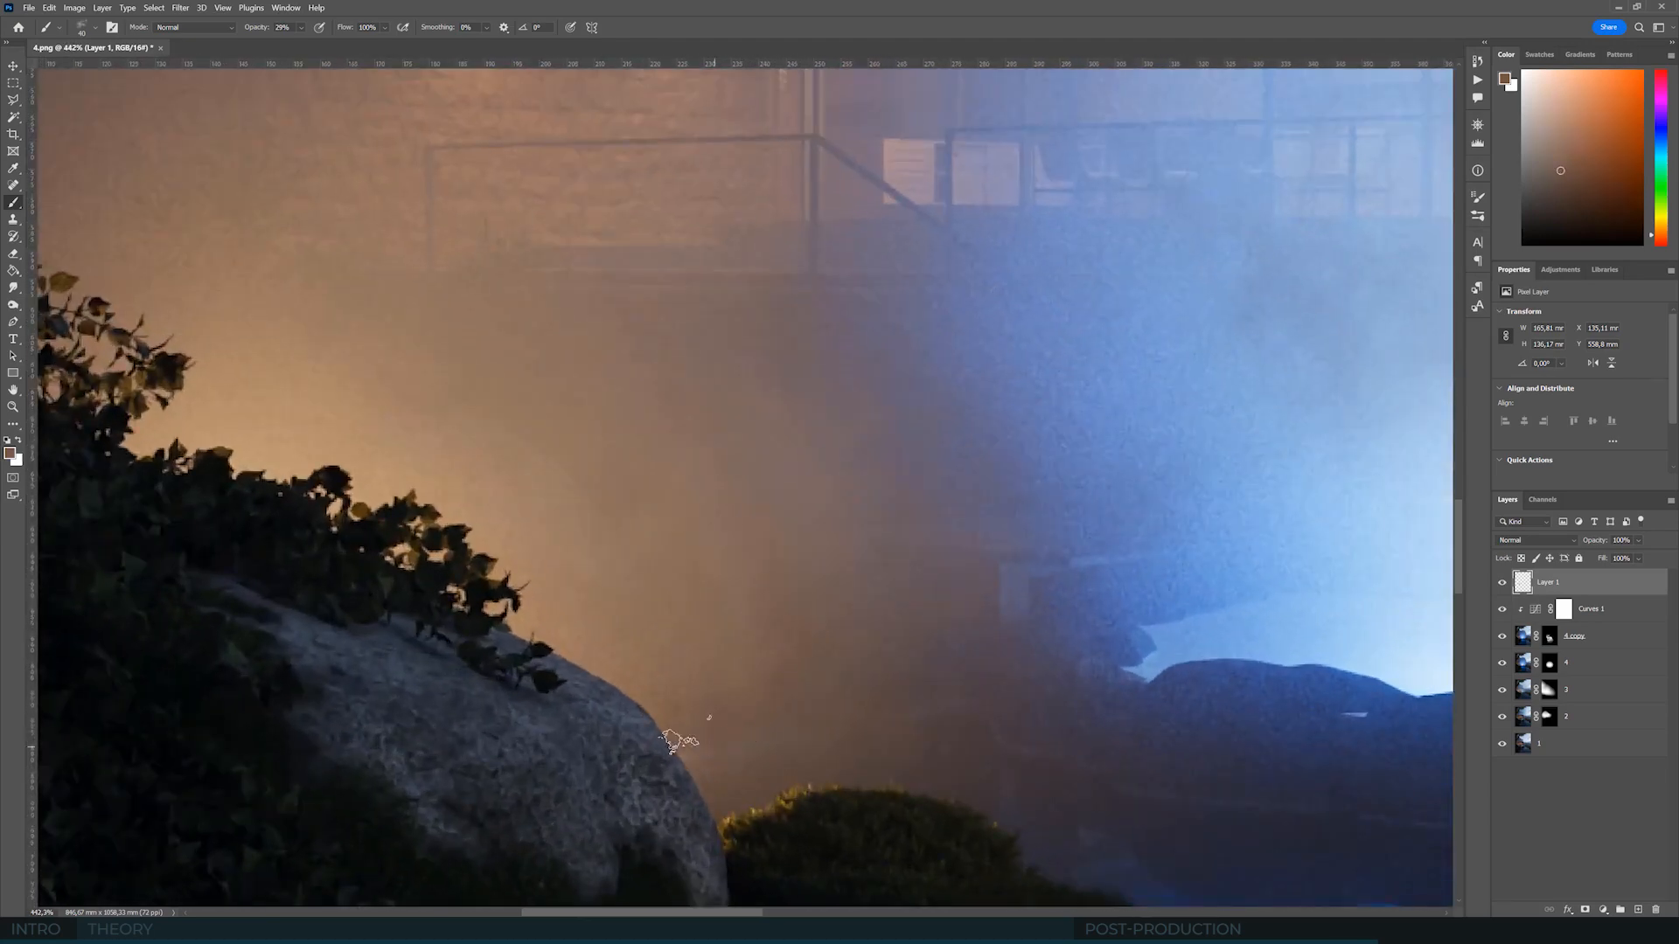
- Inspect the fog around the house, the rocks and the blue glow at several magnifications, comparing the painted area's grain
alt+scroll(678, 741, down, 5)
alt+scroll(807, 543, up, 4)
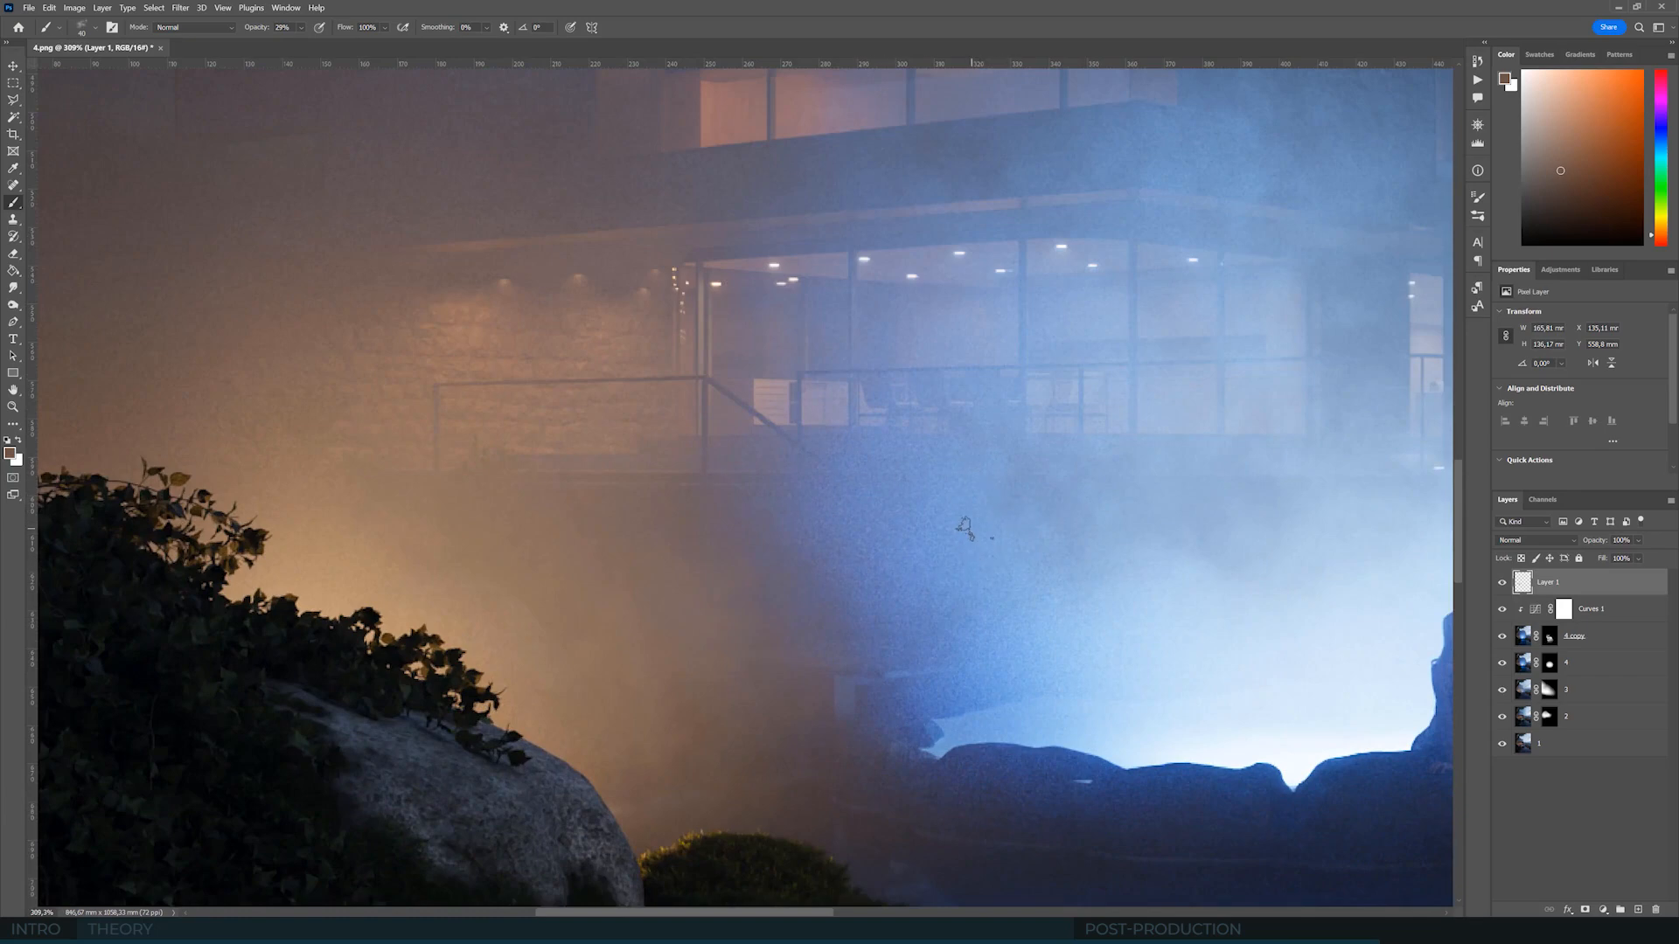
alt+scroll(965, 529, down, 4)
alt+scroll(723, 251, up, 2)
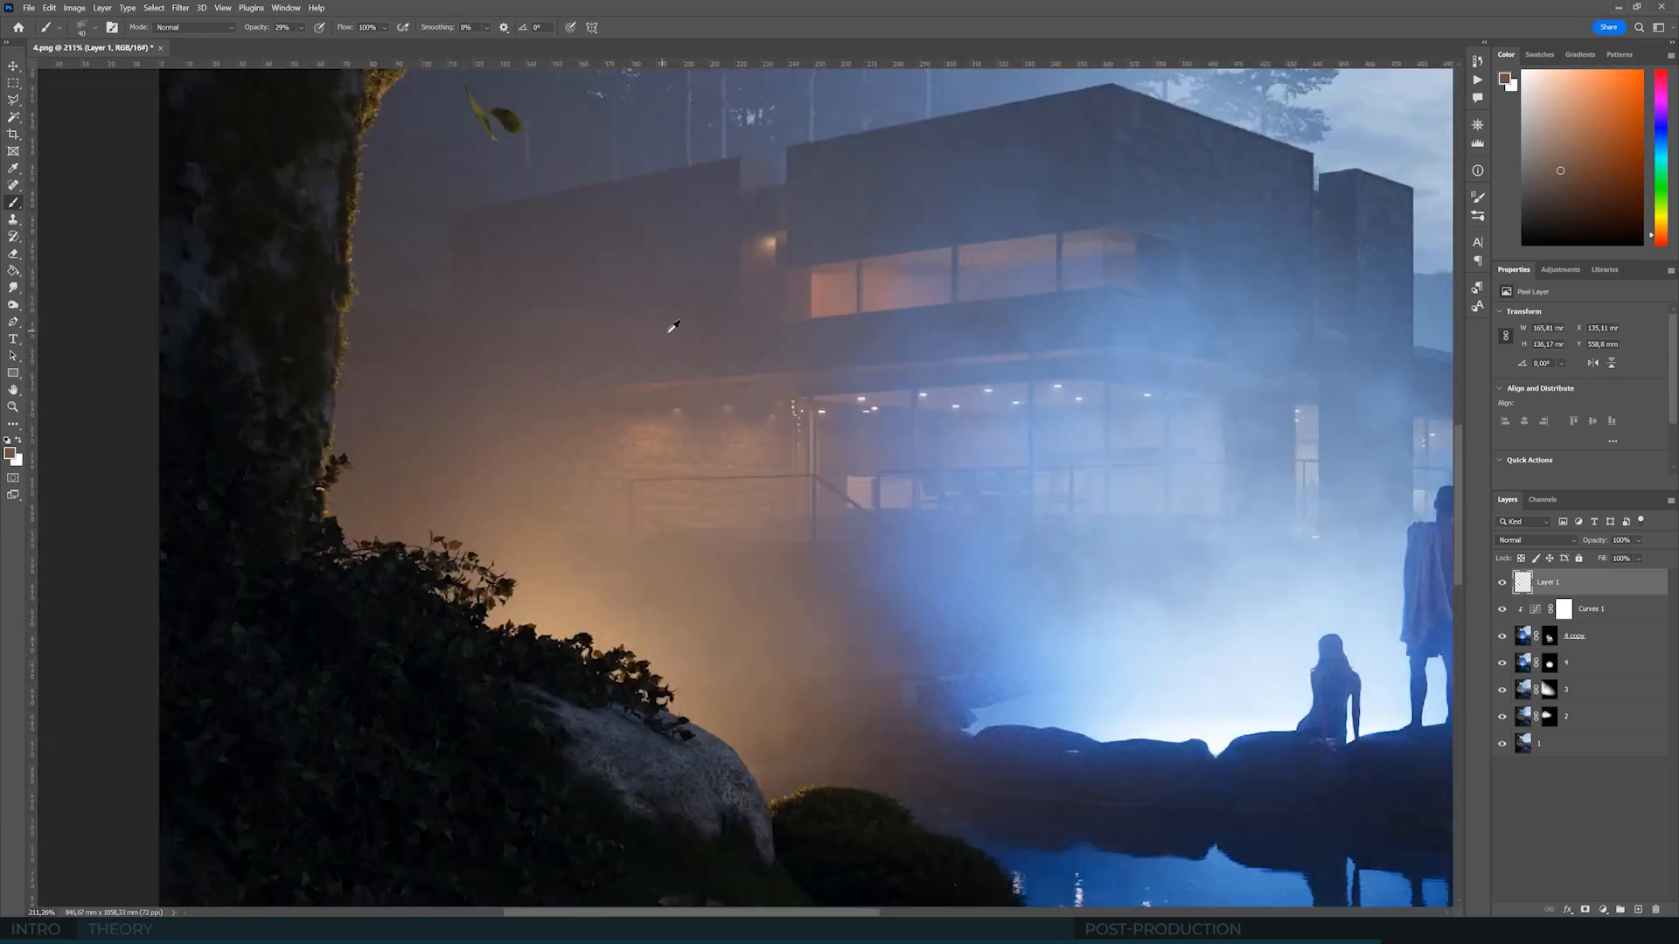
alt+scroll(888, 536, up, 2)
alt+scroll(824, 667, down, 2)
alt+scroll(773, 714, up, 1)
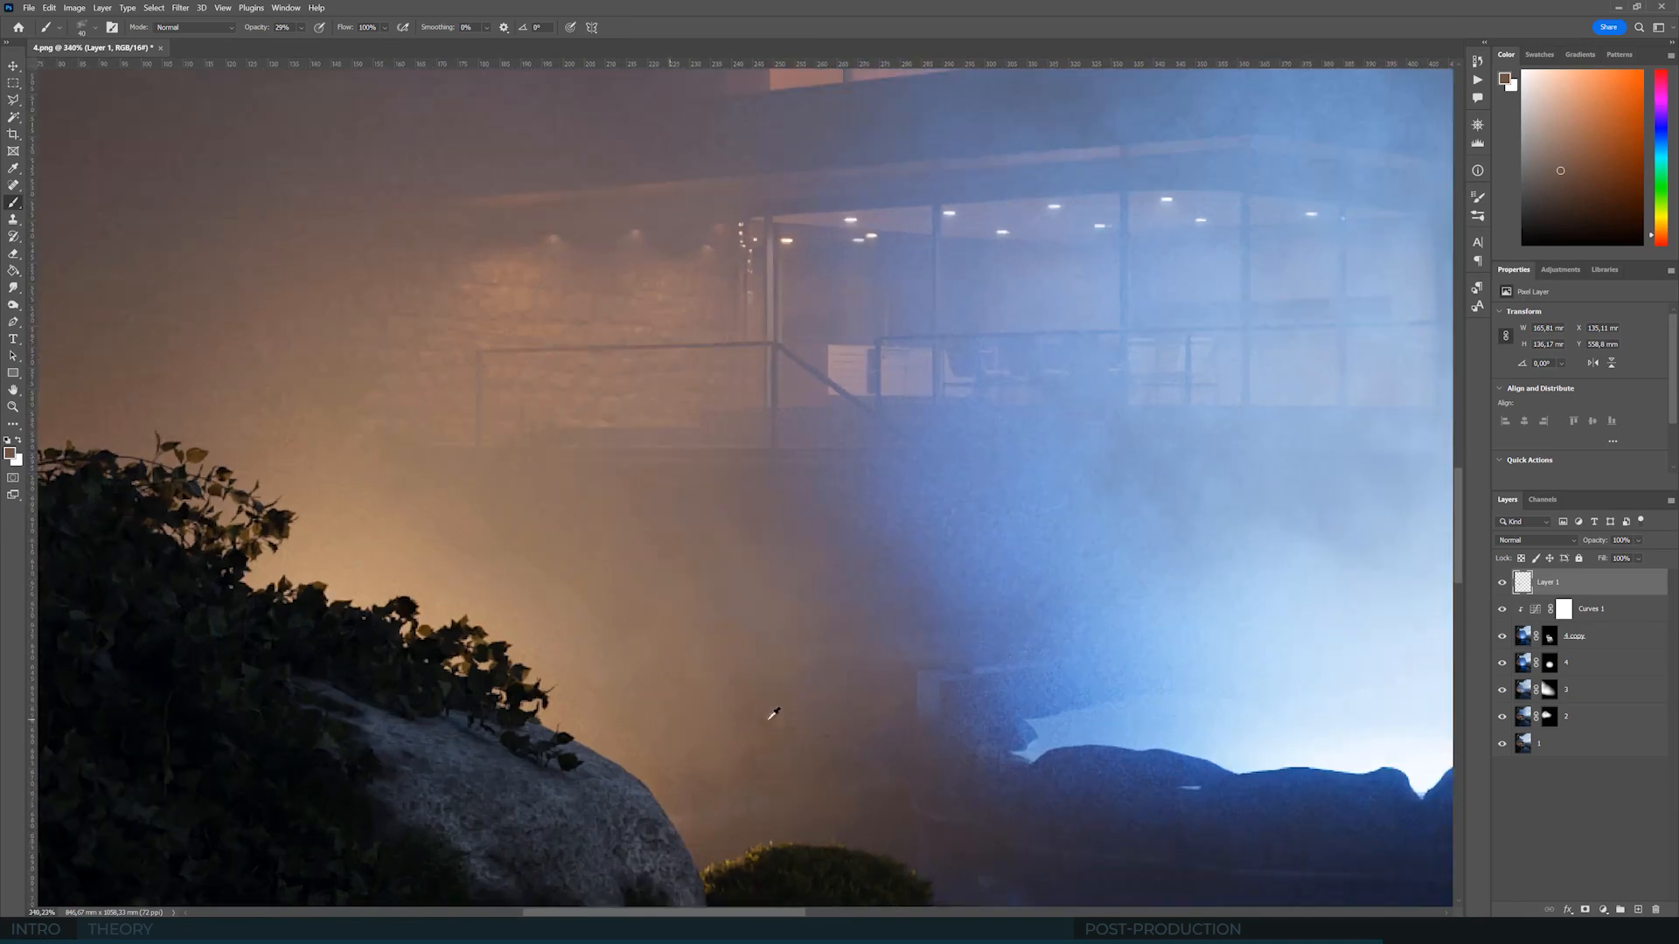
alt+scroll(649, 453, down, 3)
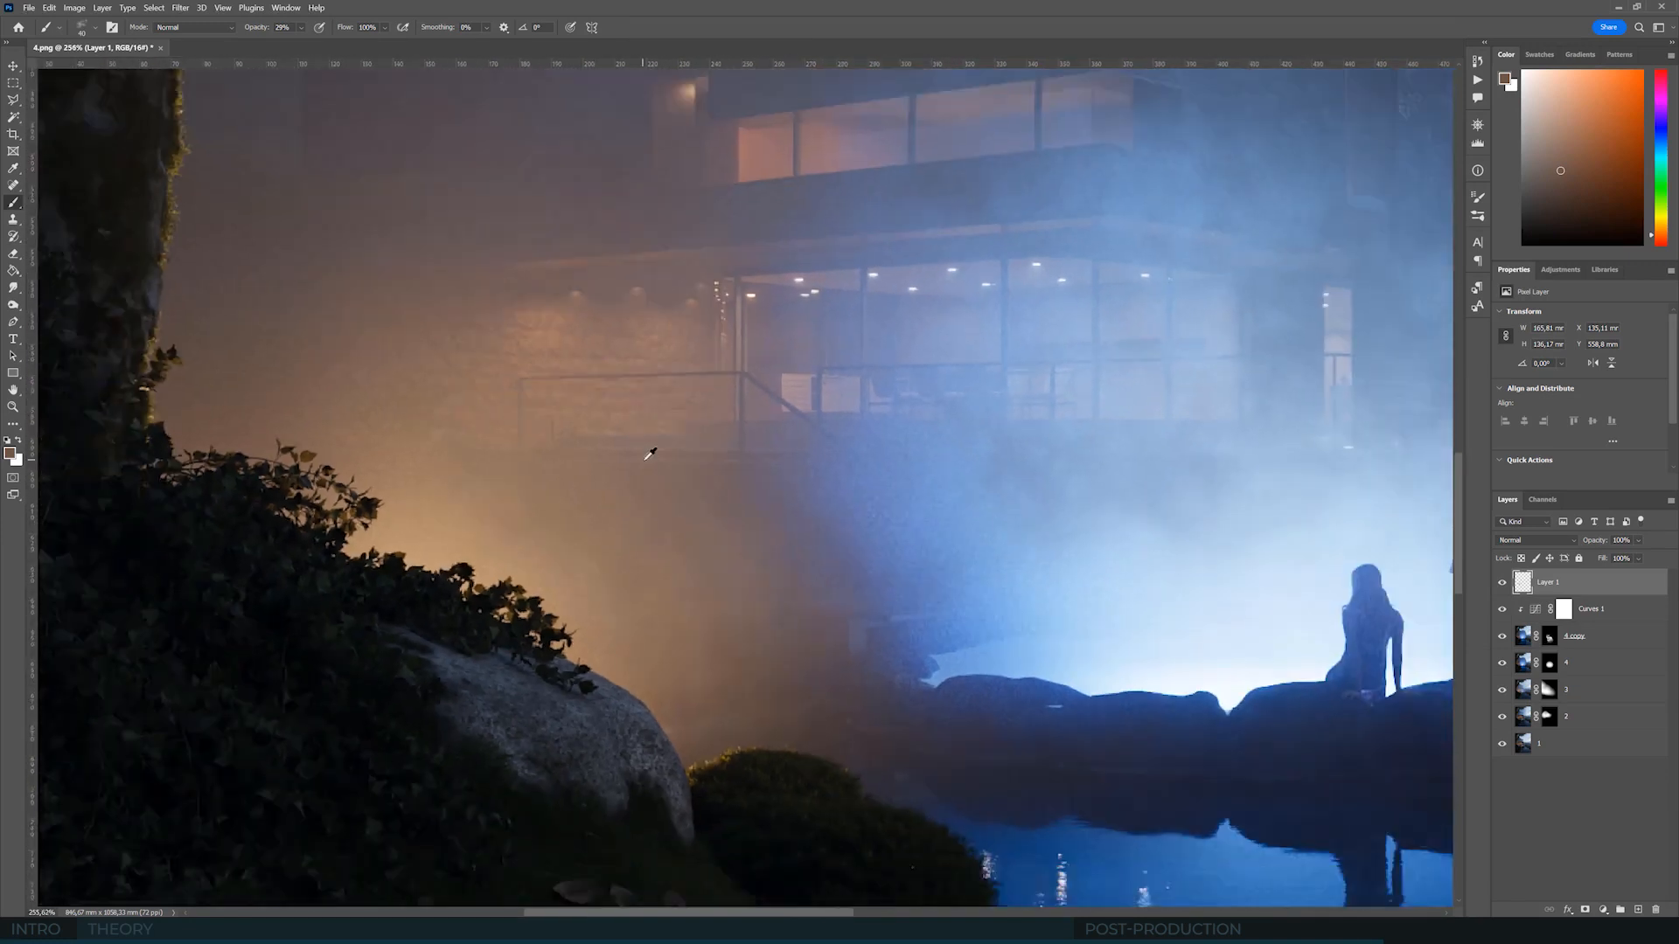
alt+scroll(393, 229, up, 3)
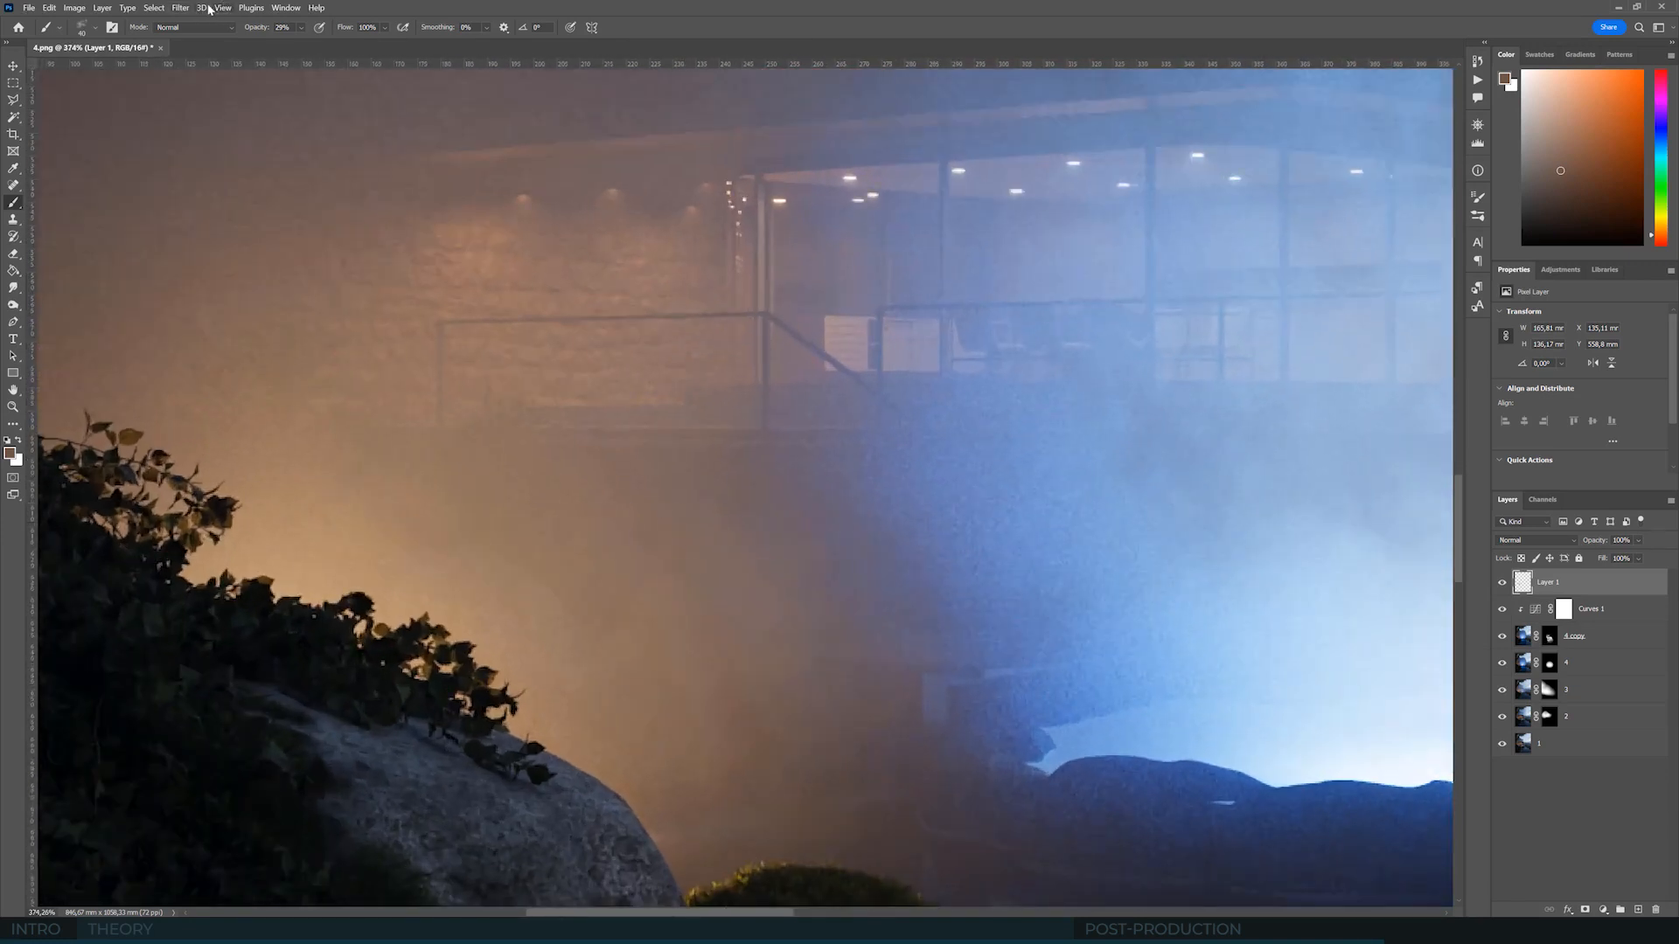
- Apply an Add Noise filter to the painted layer with 2% amount, Gaussian distribution and Monochromatic on
click(181, 8)
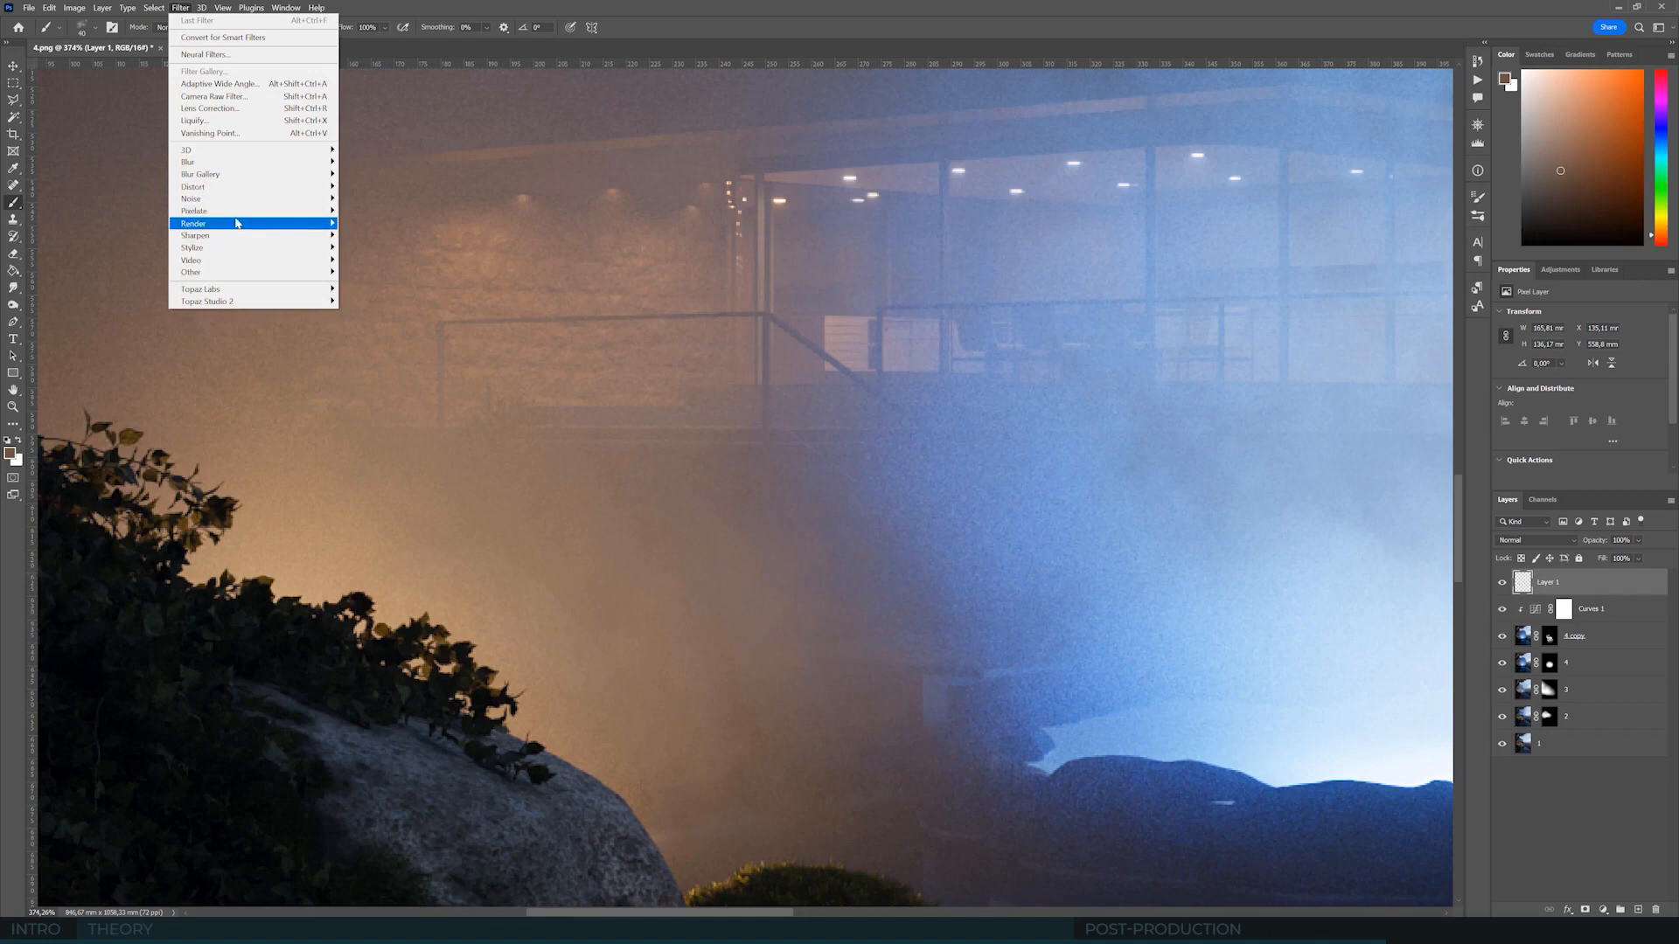
mouse_move(288, 199)
click(397, 202)
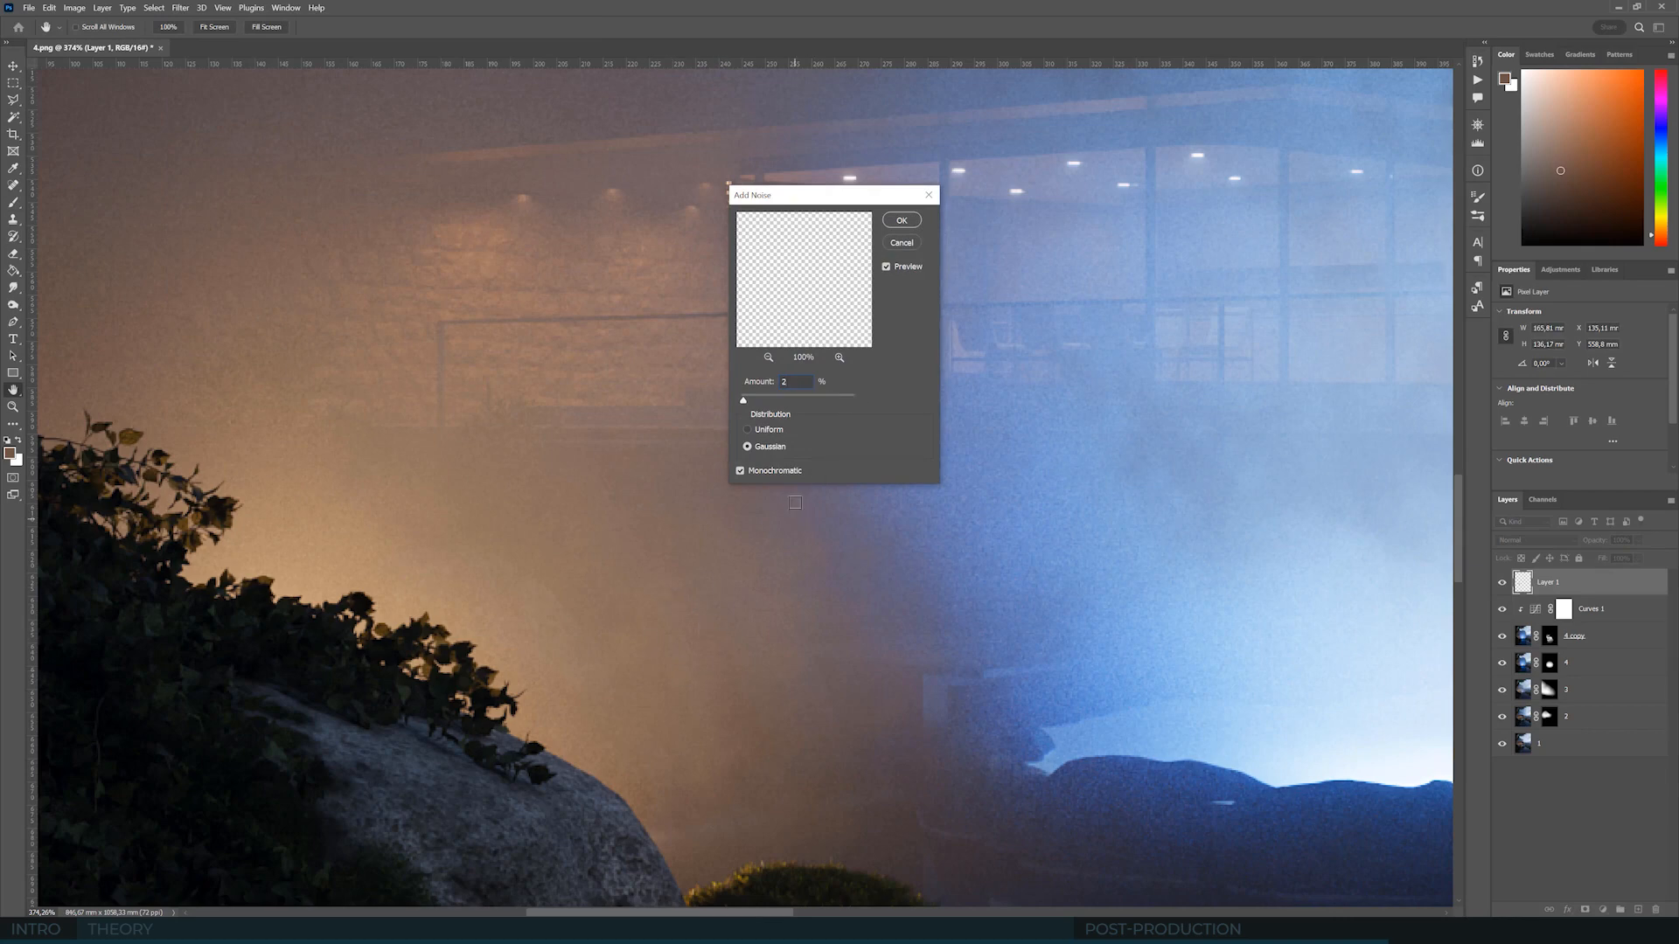
click(899, 223)
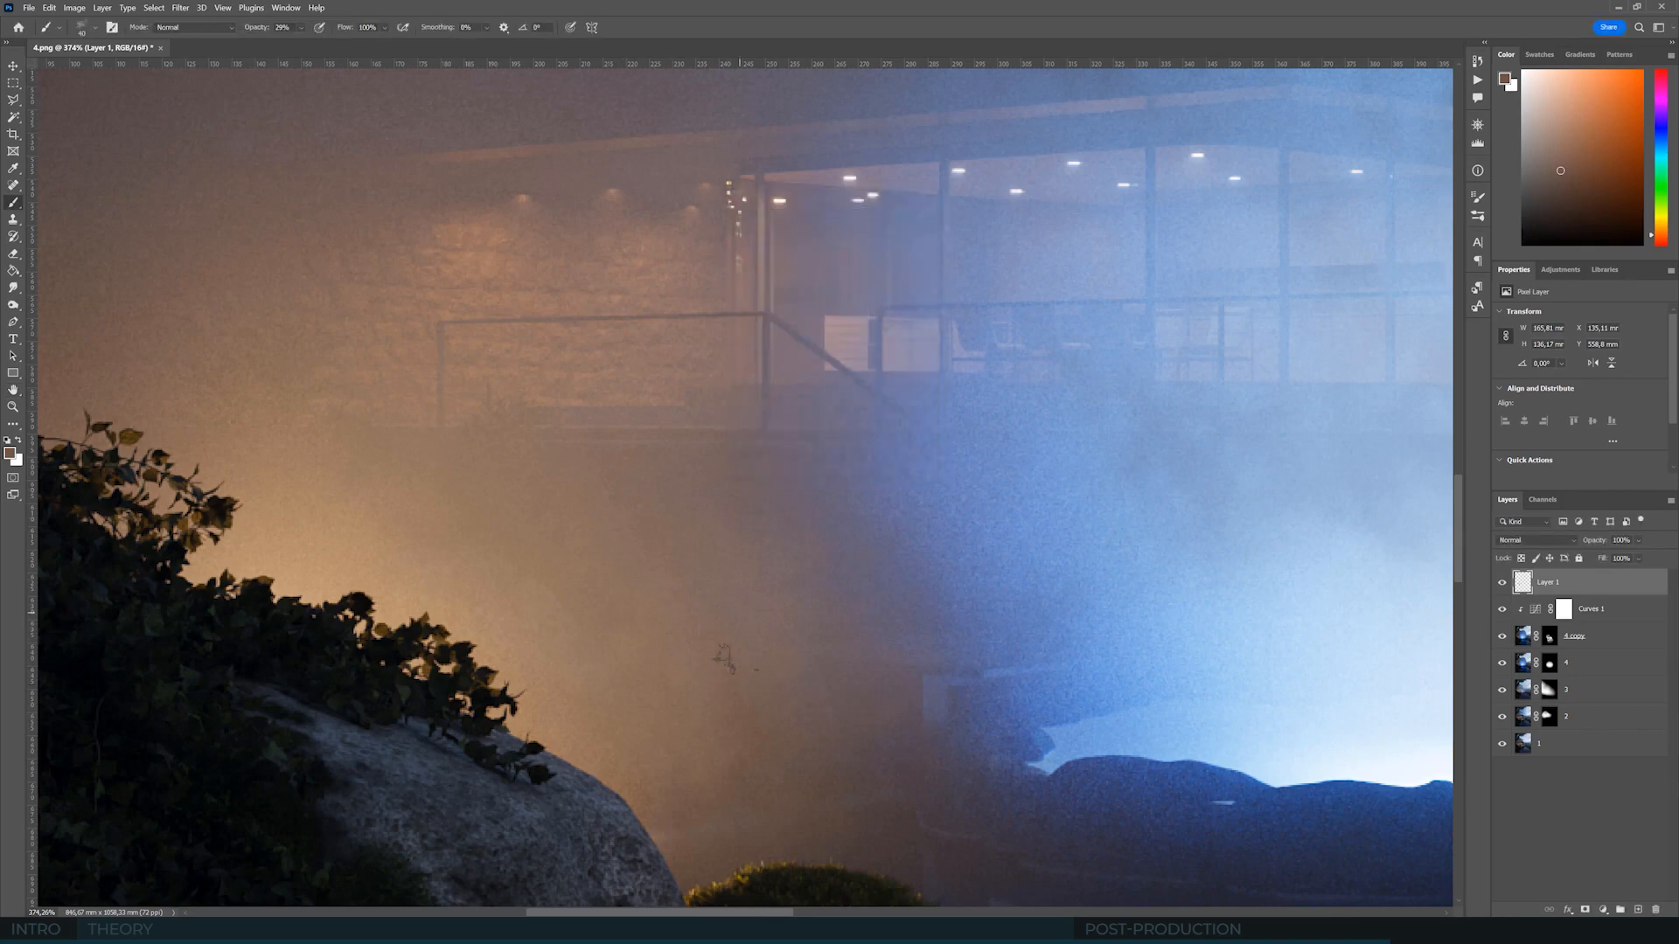
- Inspect the blended fog around the house, boulder and pool at several magnifications and in the full image
alt+scroll(645, 559, down, 6)
alt+scroll(673, 588, up, 6)
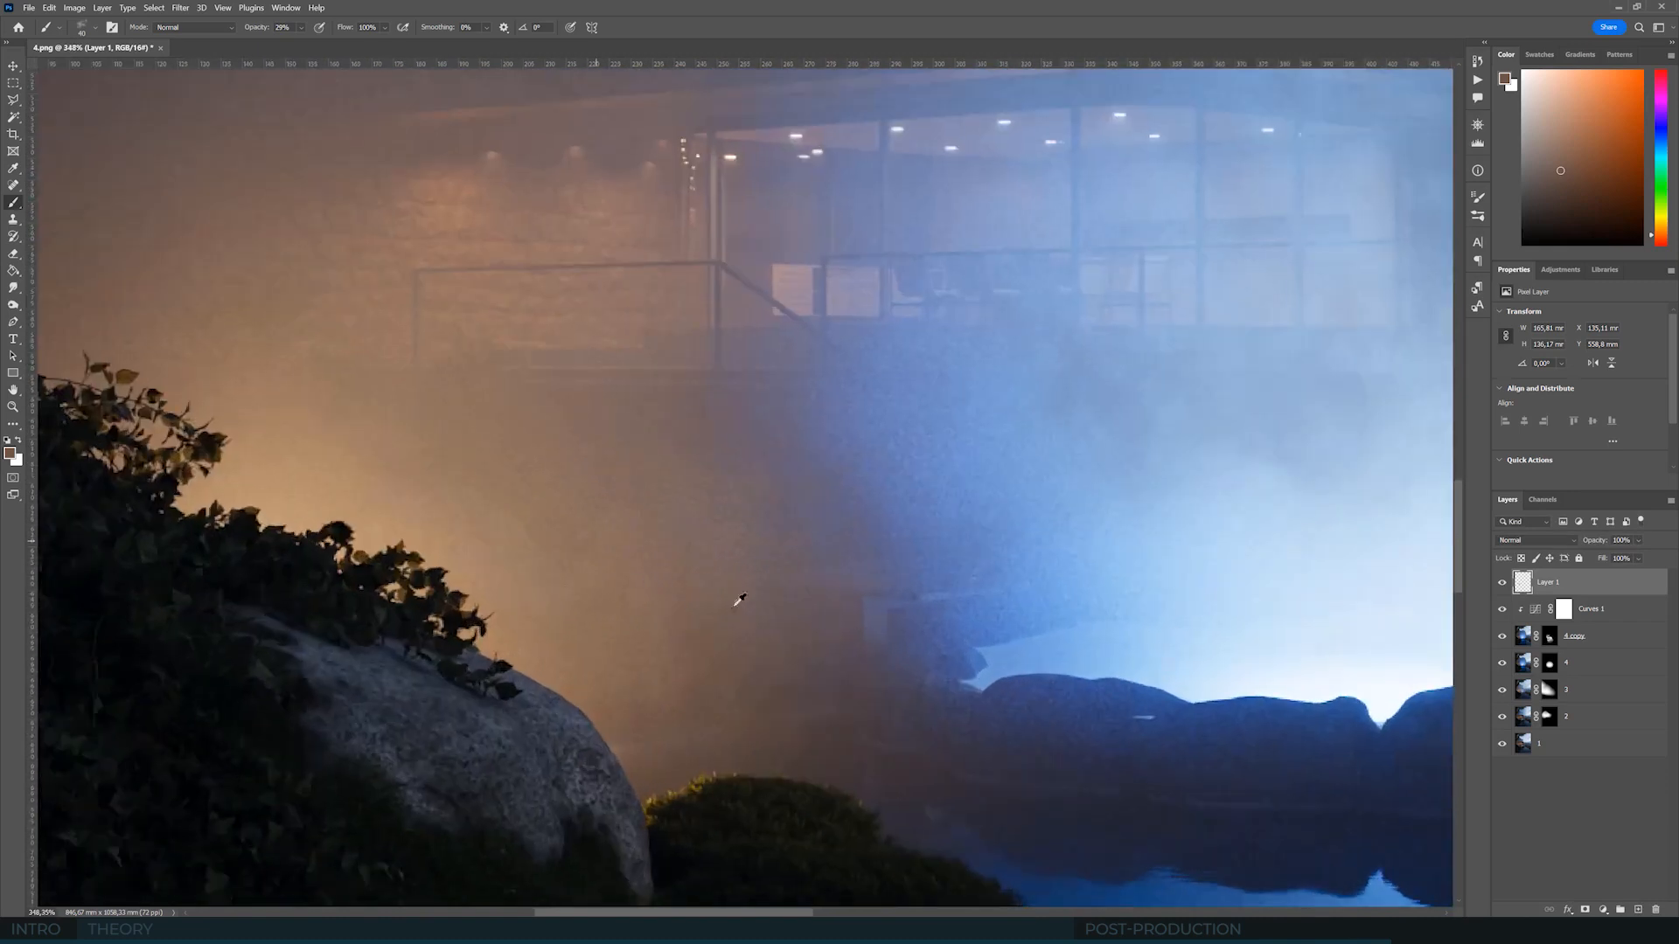
alt+scroll(646, 584, down, 5)
alt+scroll(672, 569, up, 1)
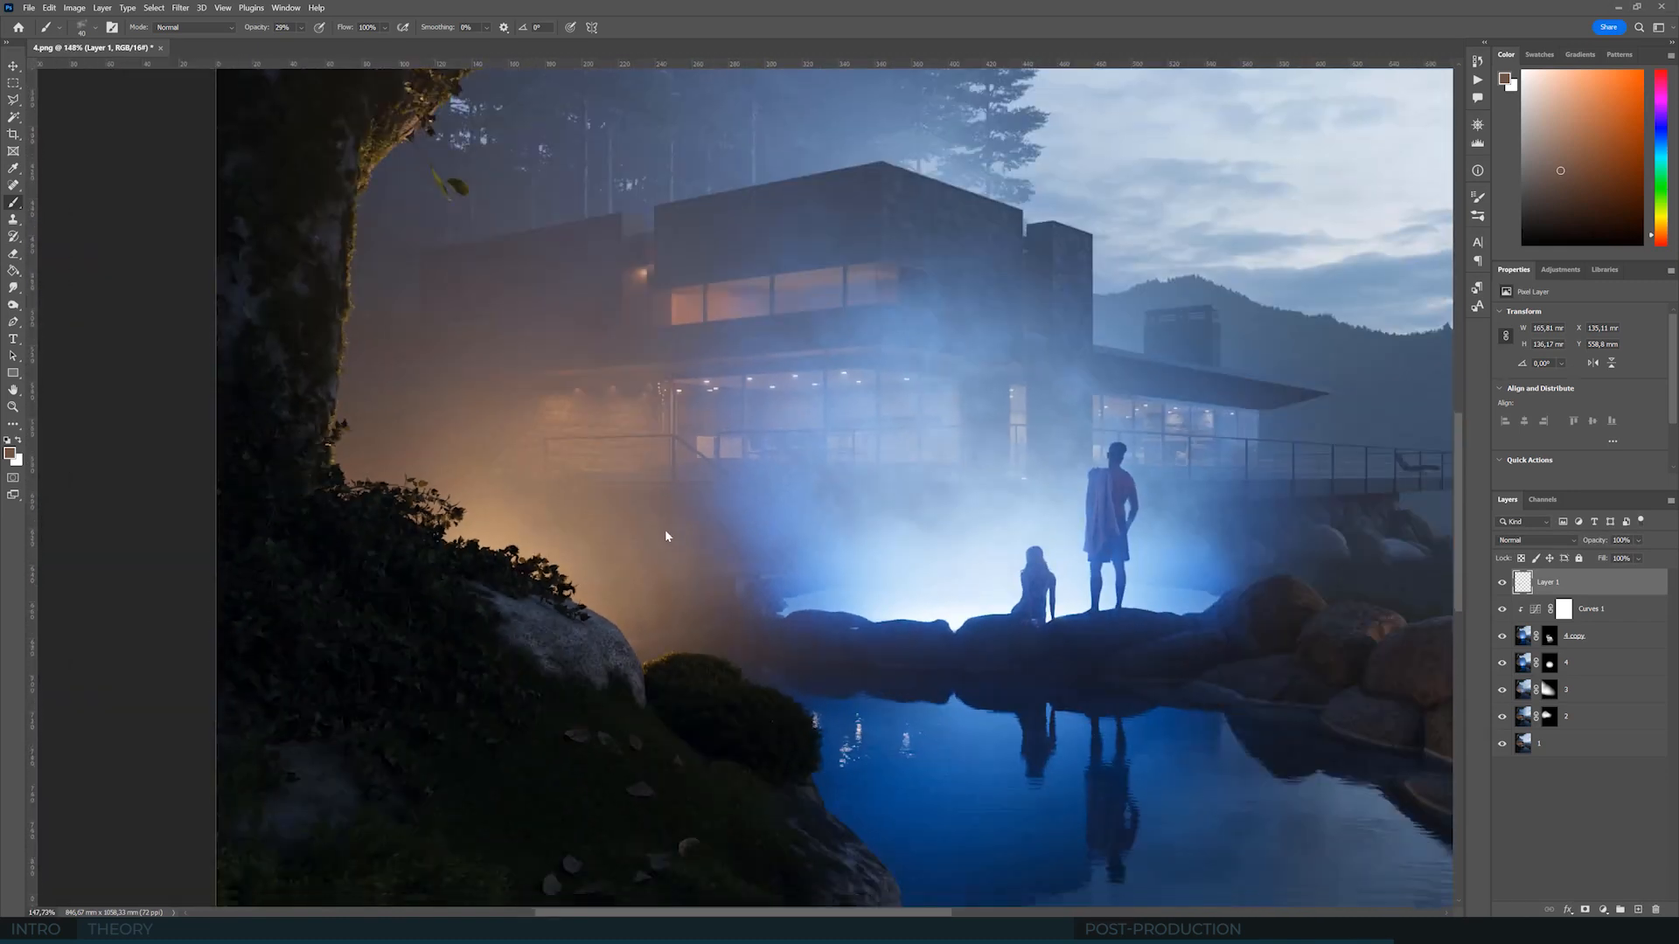
scroll(826, 715, down, 3)
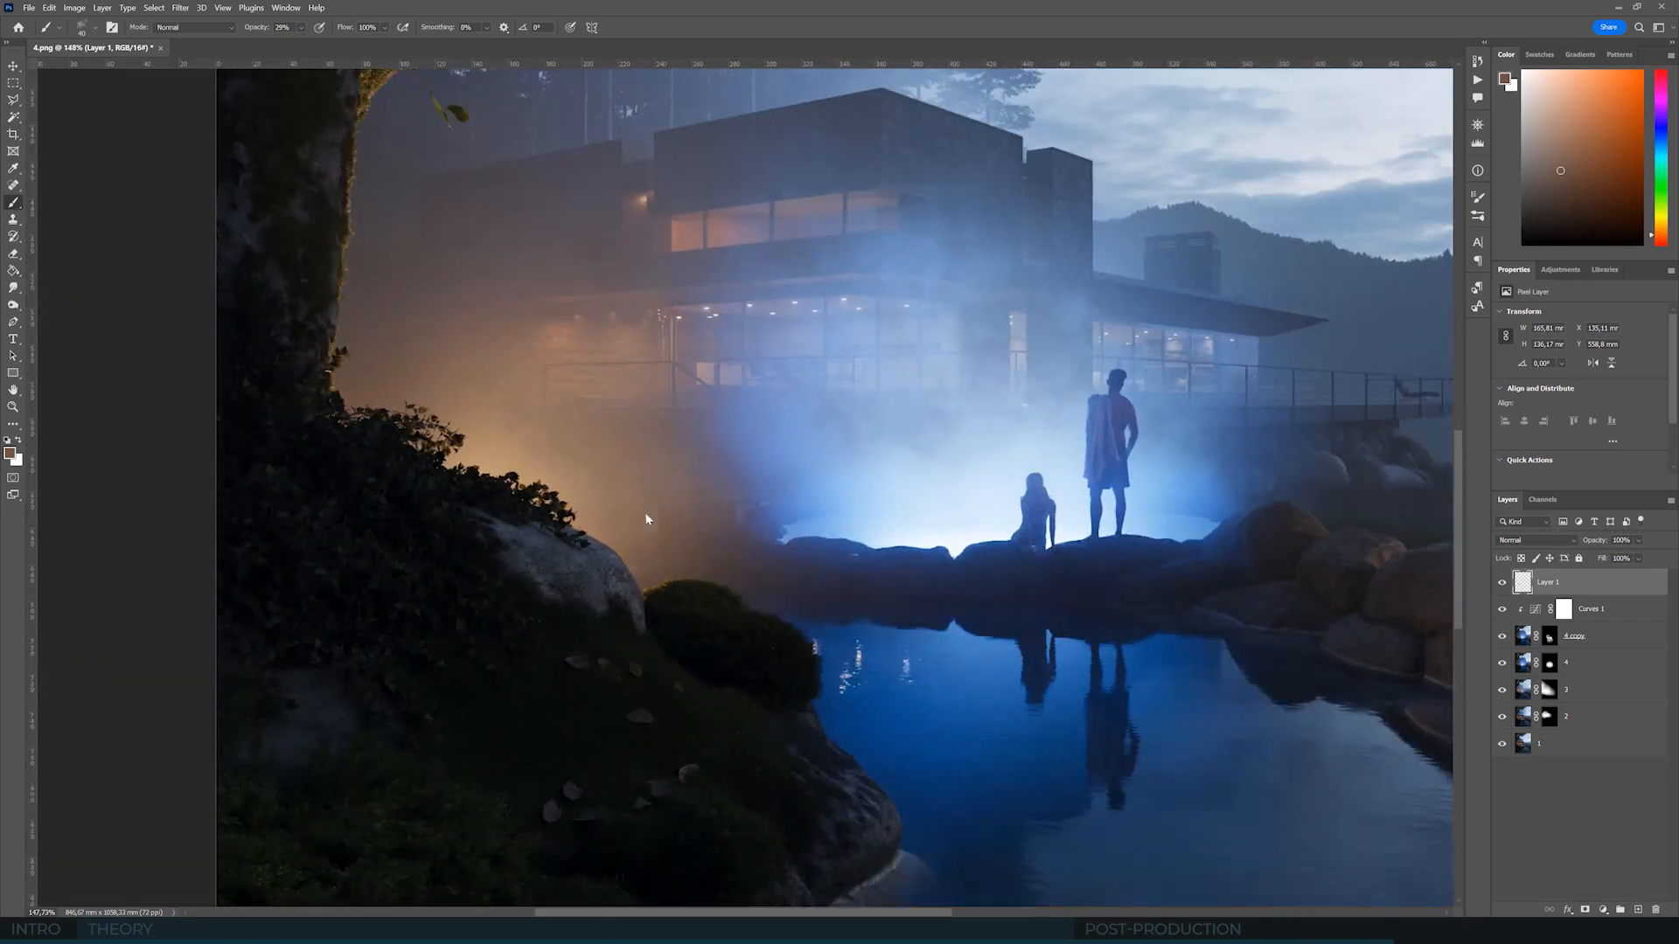
click(1601, 646)
alt+scroll(669, 486, down, 4)
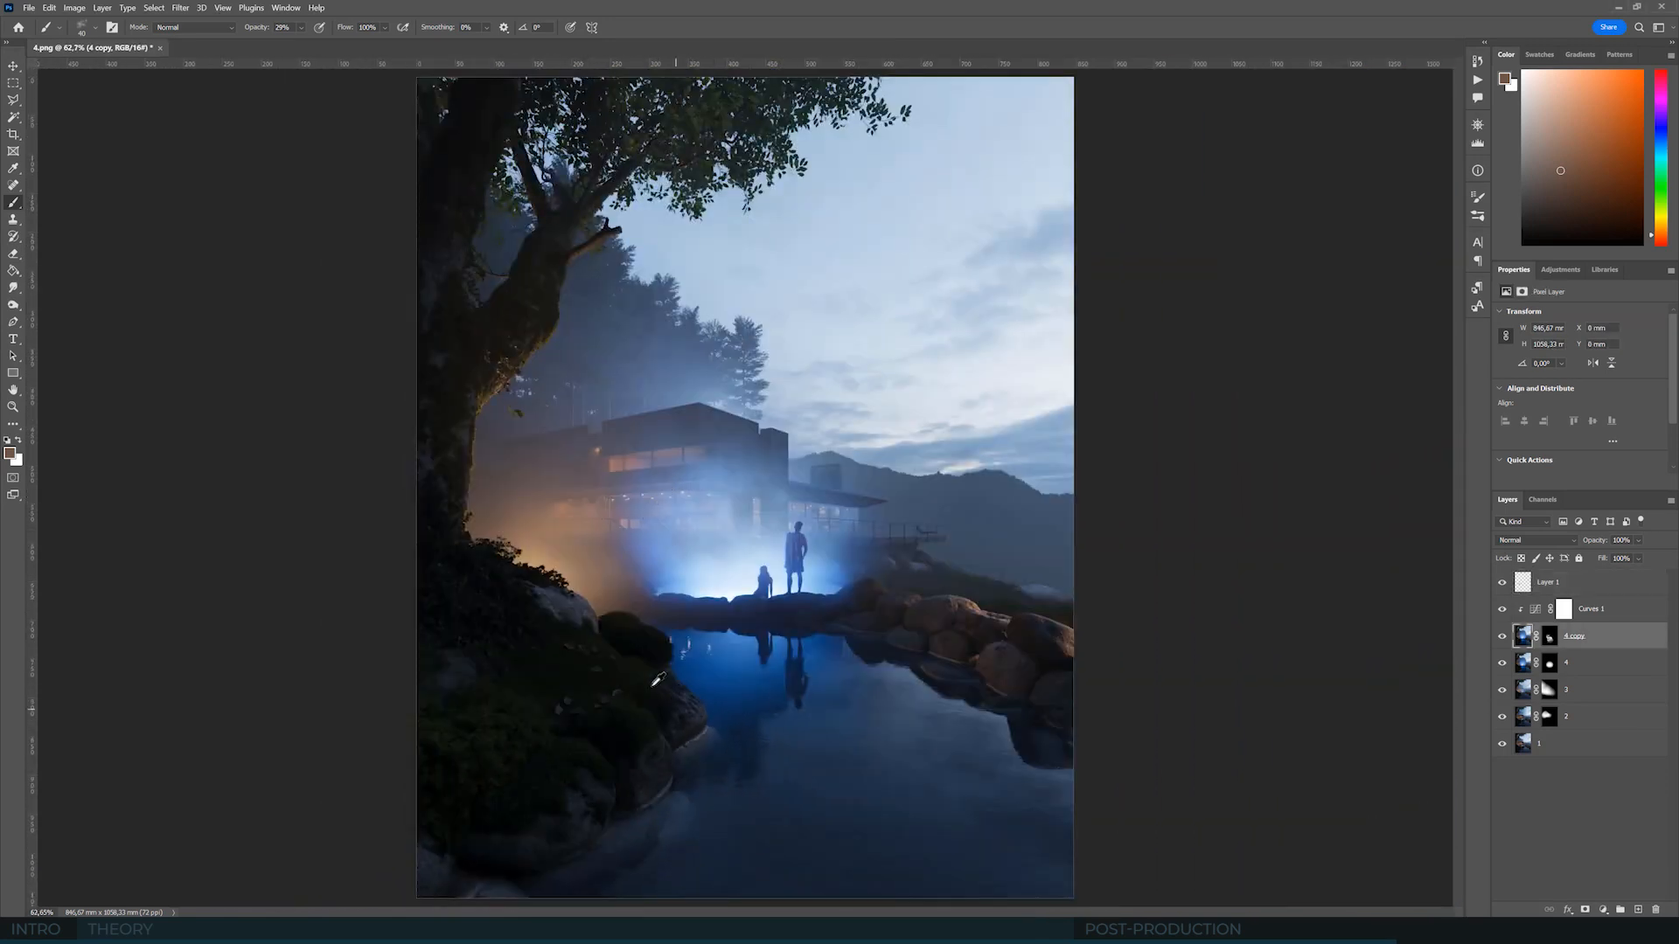
alt+scroll(658, 679, up, 3)
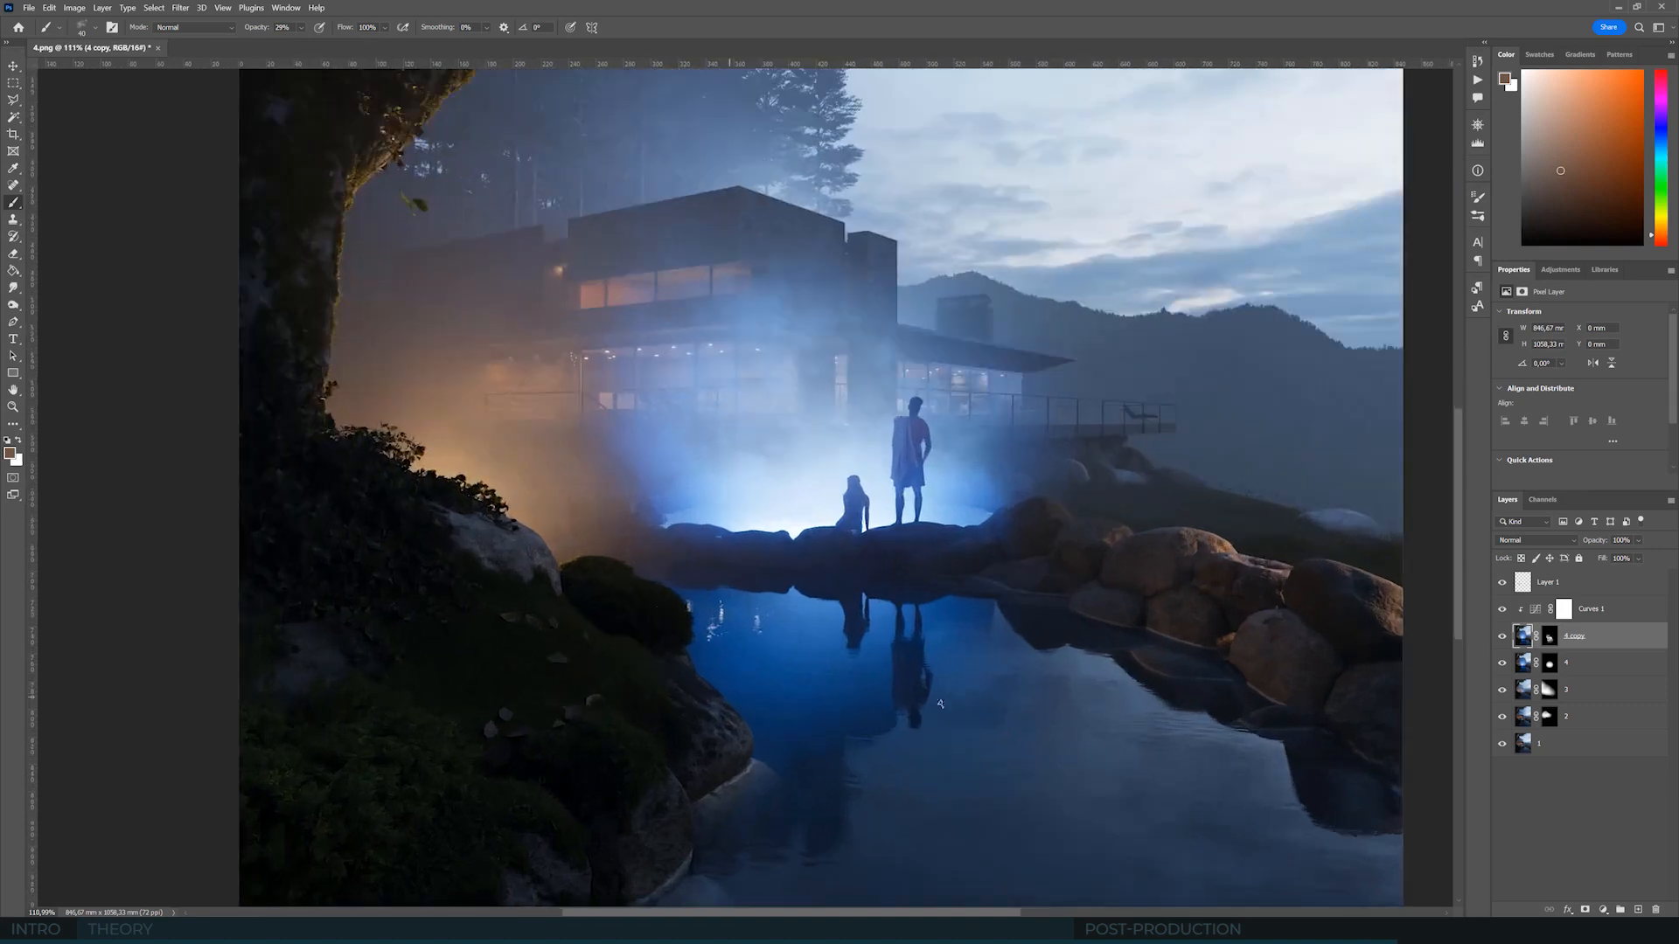
- Add a new layer above the painted fog layer and set the Clone Stamp to sample All Layers
click(1593, 587)
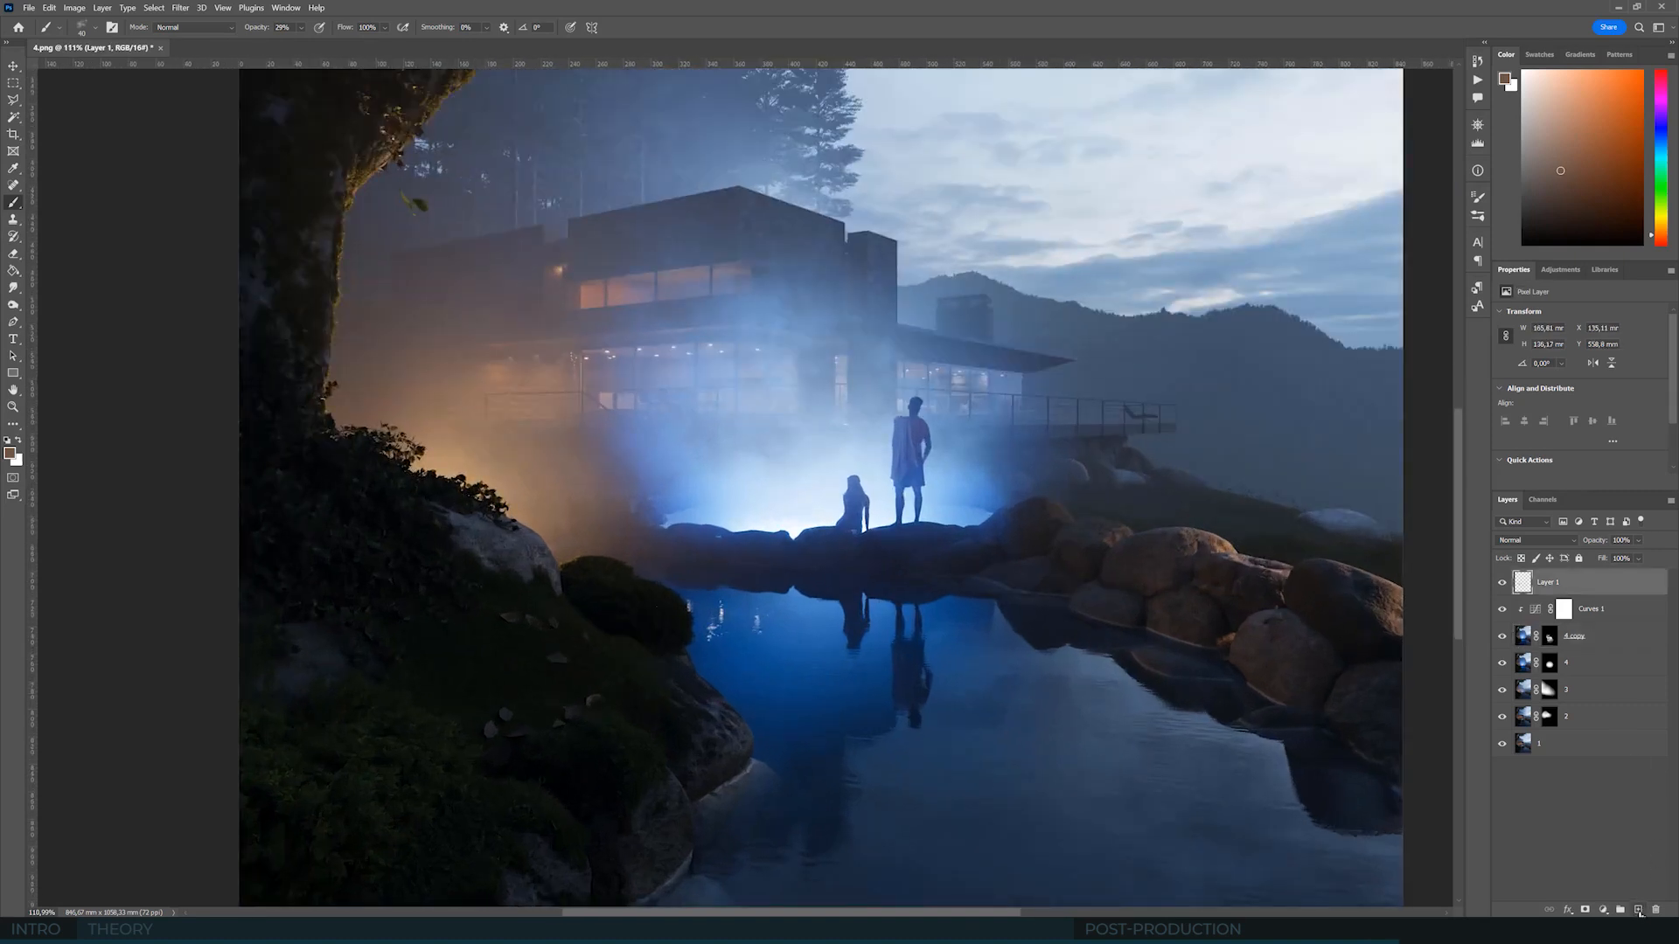
click(1638, 910)
alt+scroll(774, 655, up, 4)
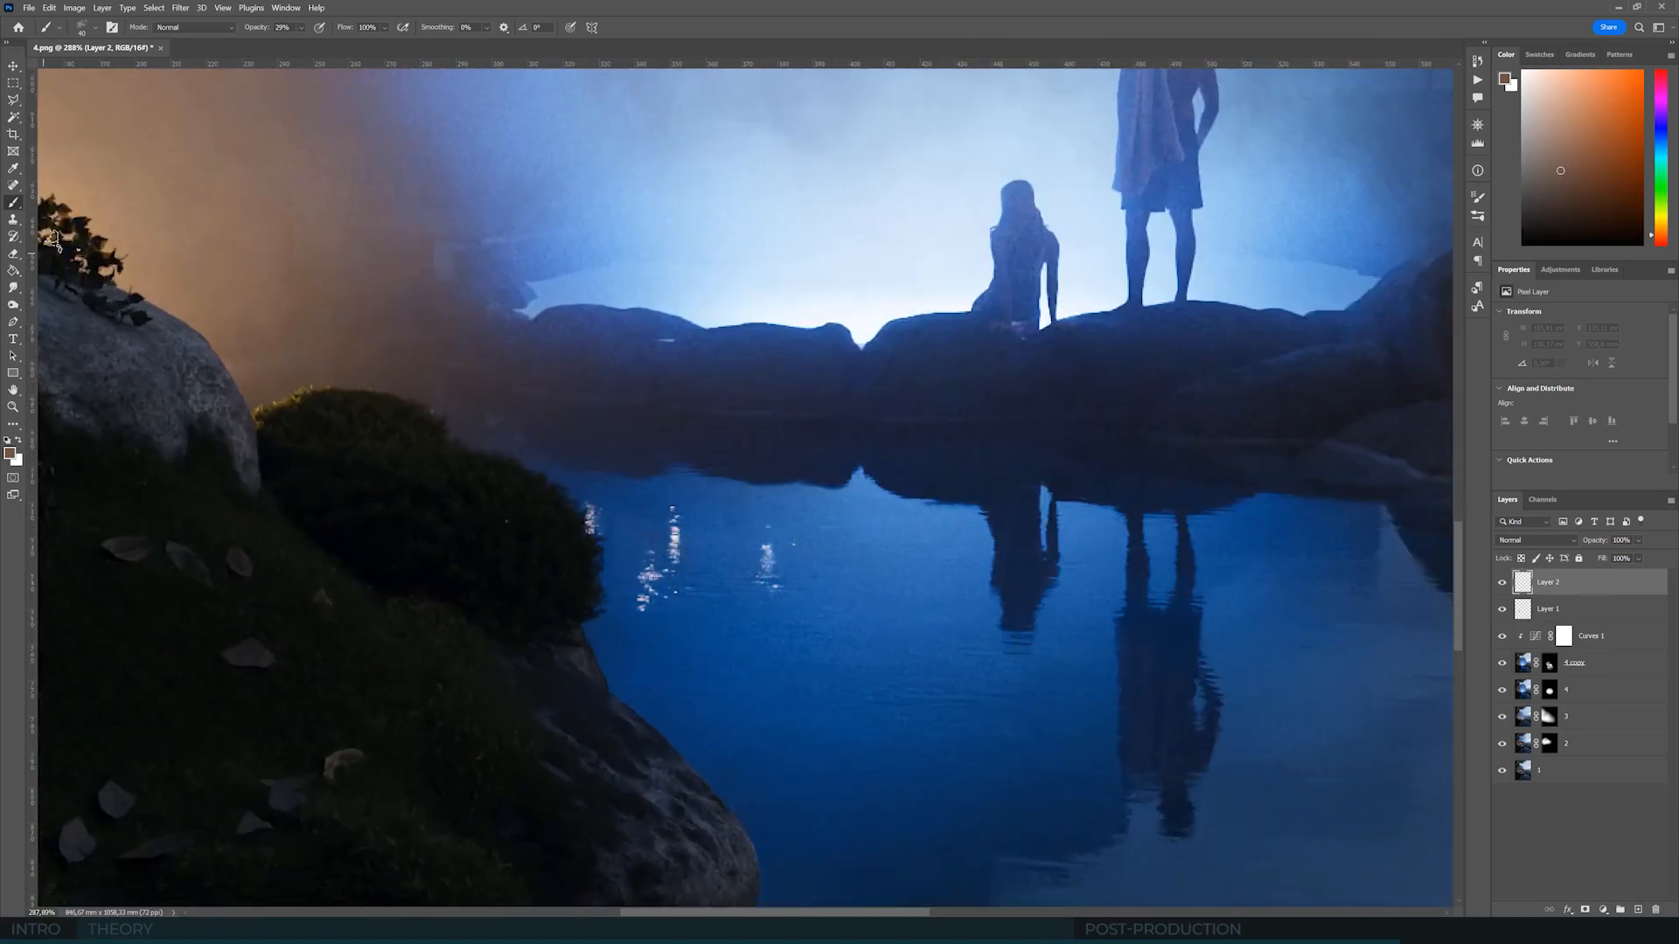
click(13, 185)
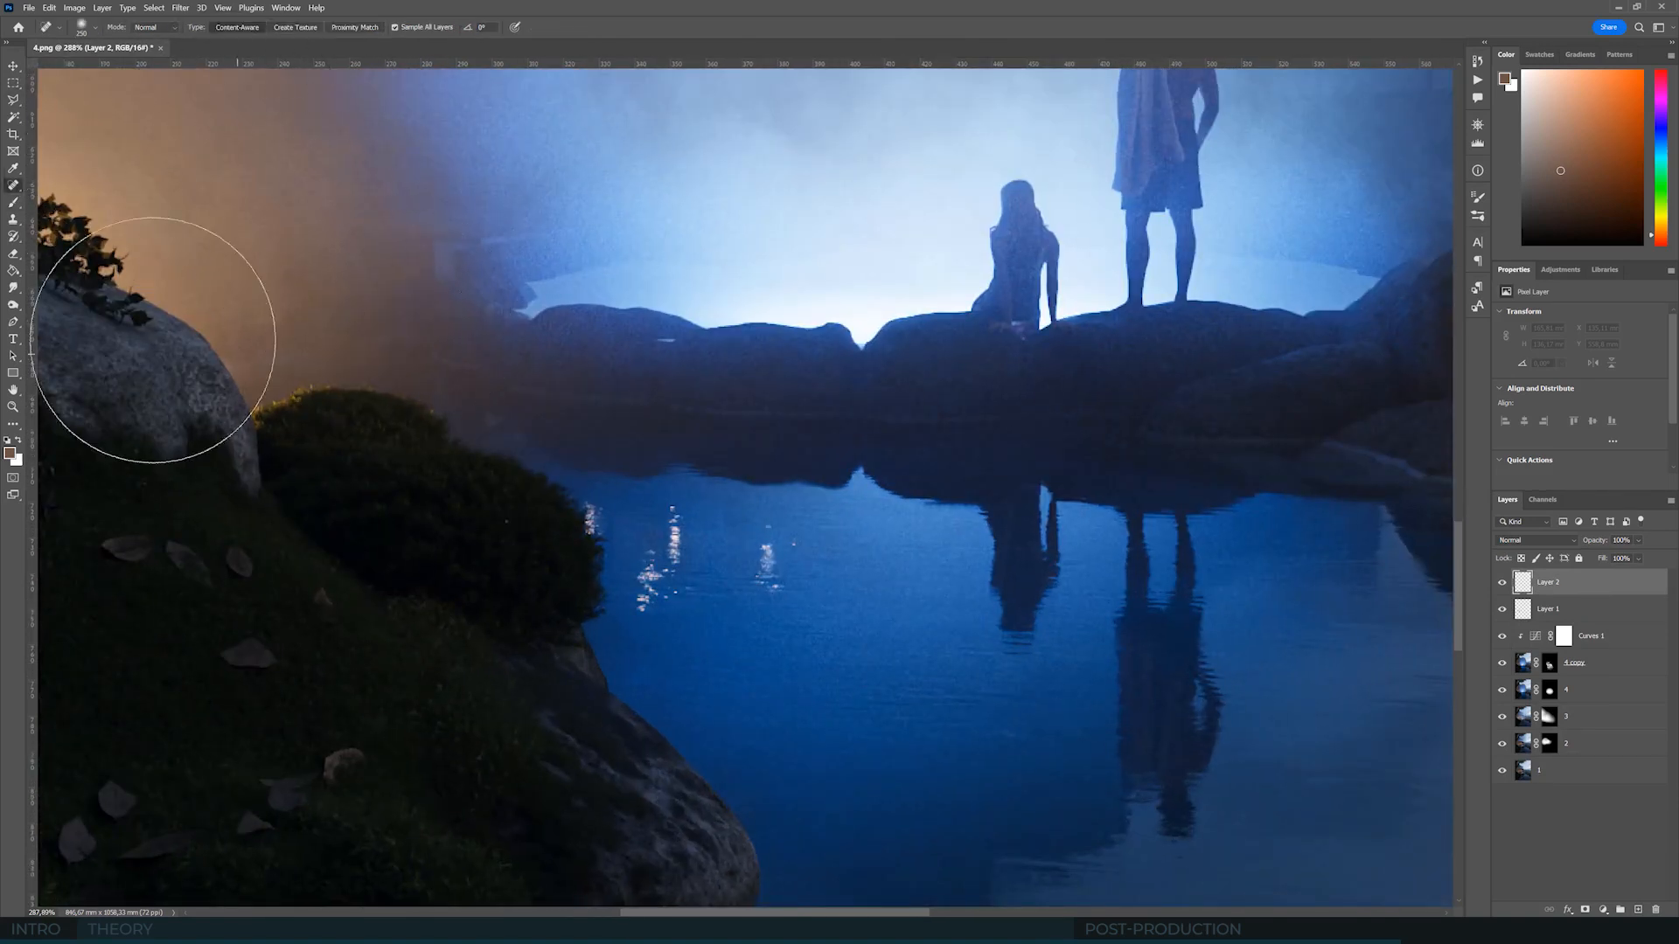
click(13, 218)
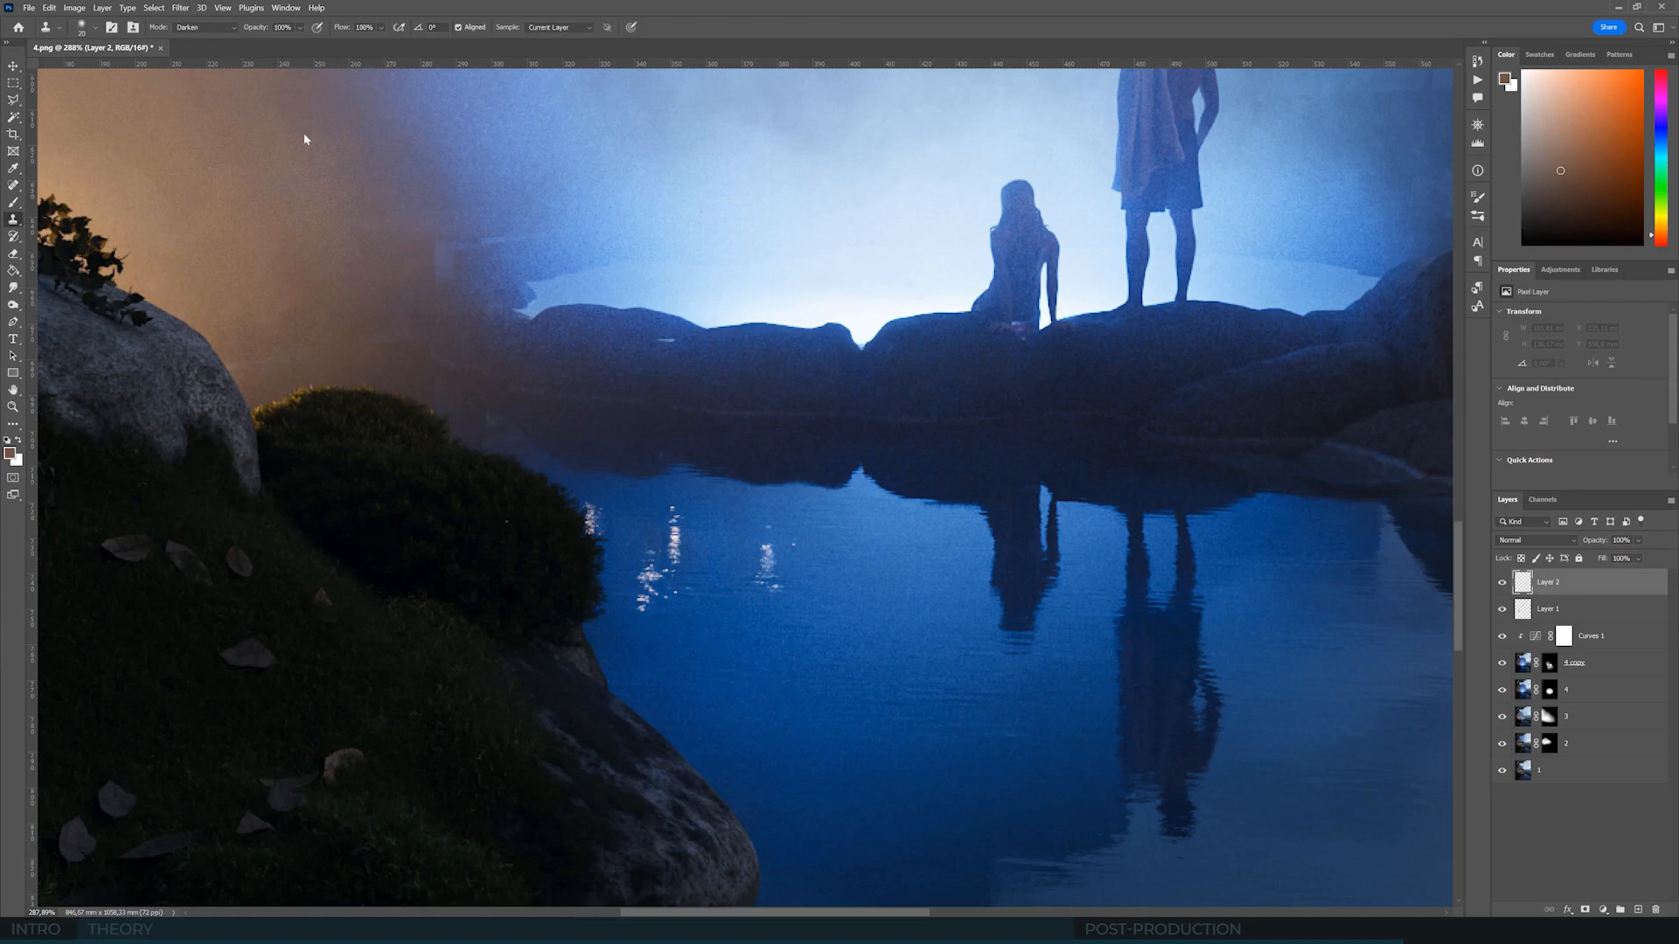
alt+scroll(745, 545, up, 3)
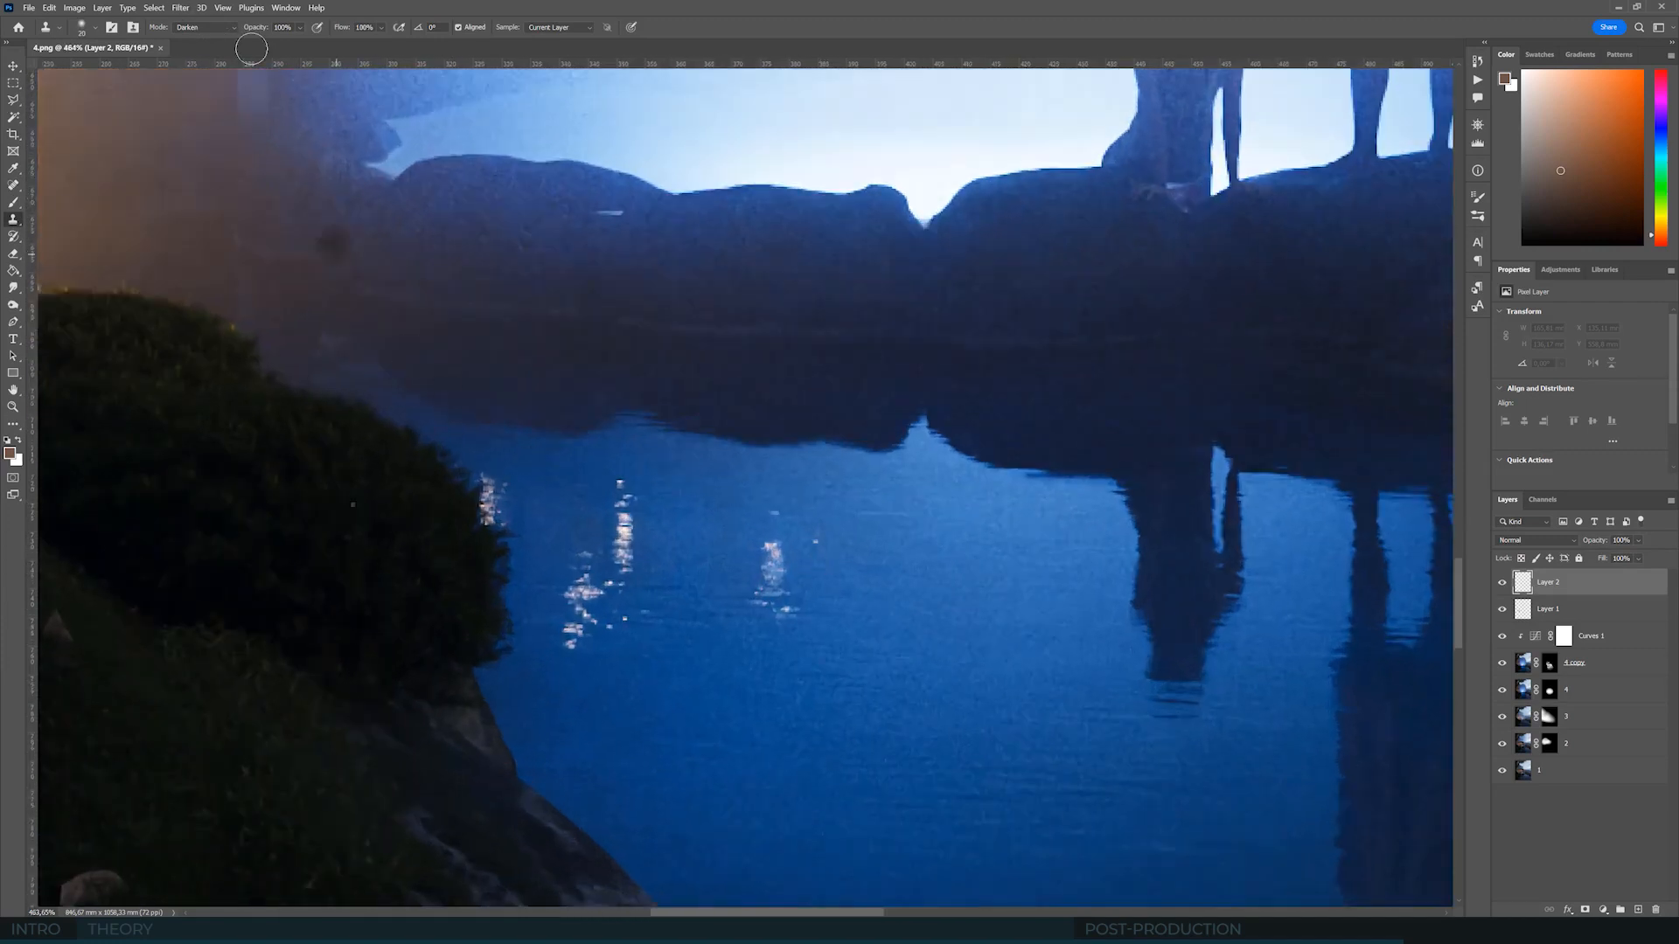
click(584, 29)
click(559, 58)
- Lower the Clone Stamp's opacity to 42% and clone water over the light reflection farthest from the round bush
click(816, 537)
mouse_move(773, 514)
mouse_down()
mouse_move(766, 613)
mouse_move(784, 551)
mouse_up()
key(ctrl+z)
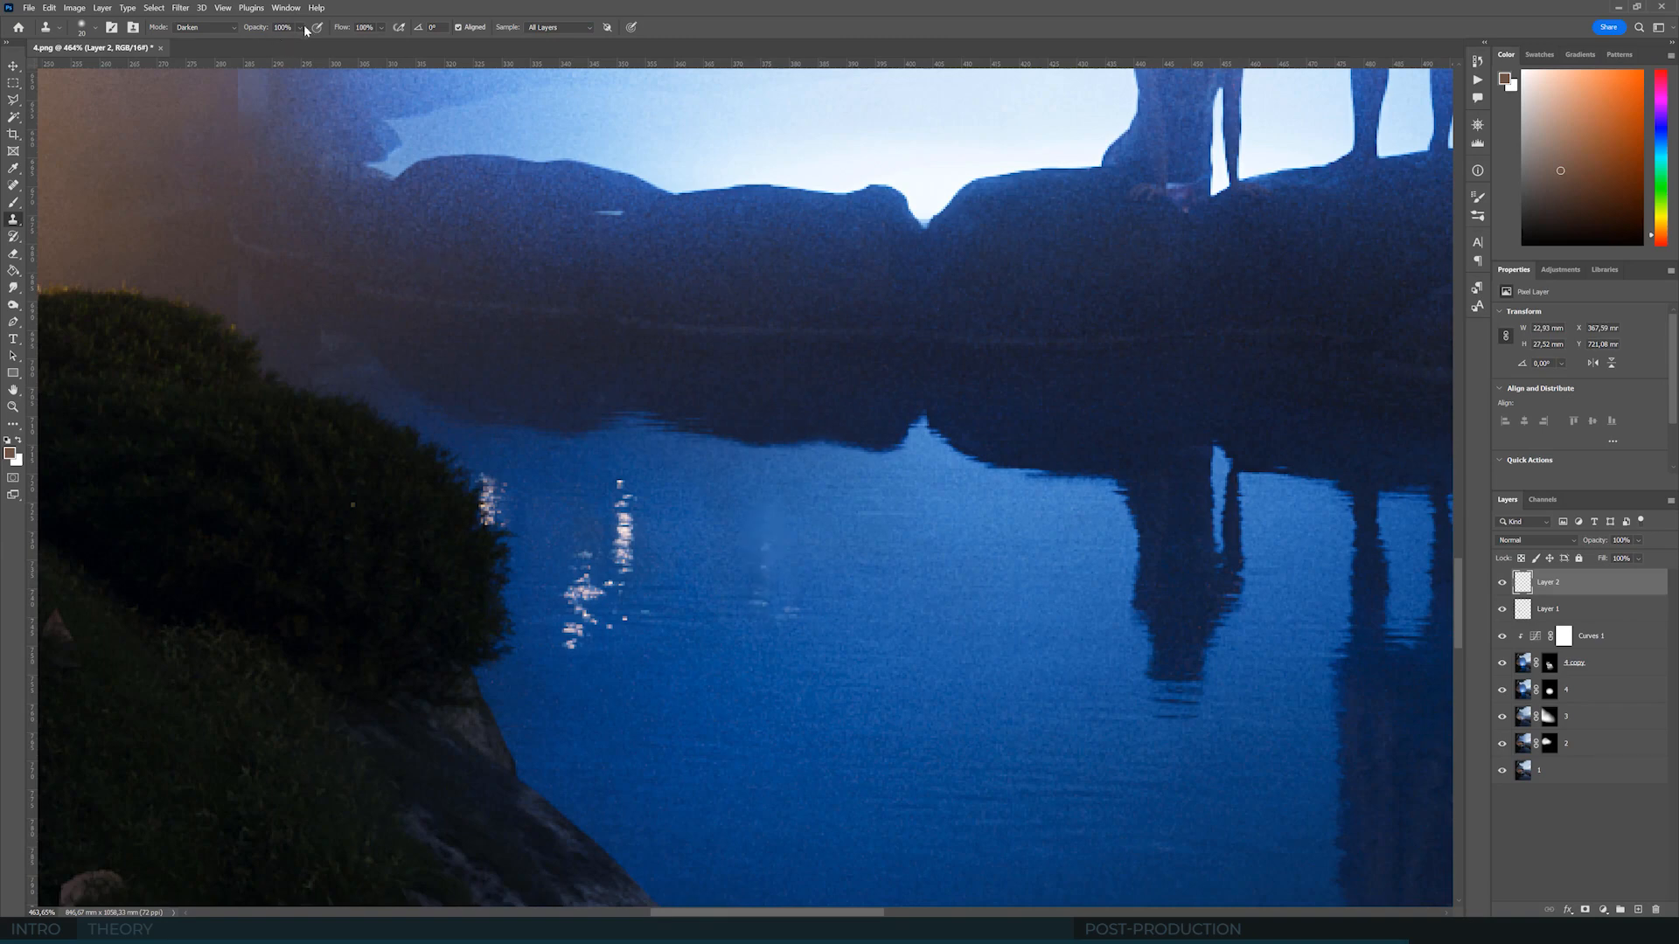
drag(300, 27, 288, 43)
mouse_move(752, 603)
mouse_down()
mouse_move(772, 592)
mouse_move(743, 618)
mouse_move(799, 622)
mouse_move(784, 490)
mouse_up()
alt+scroll(780, 516, down, 6)
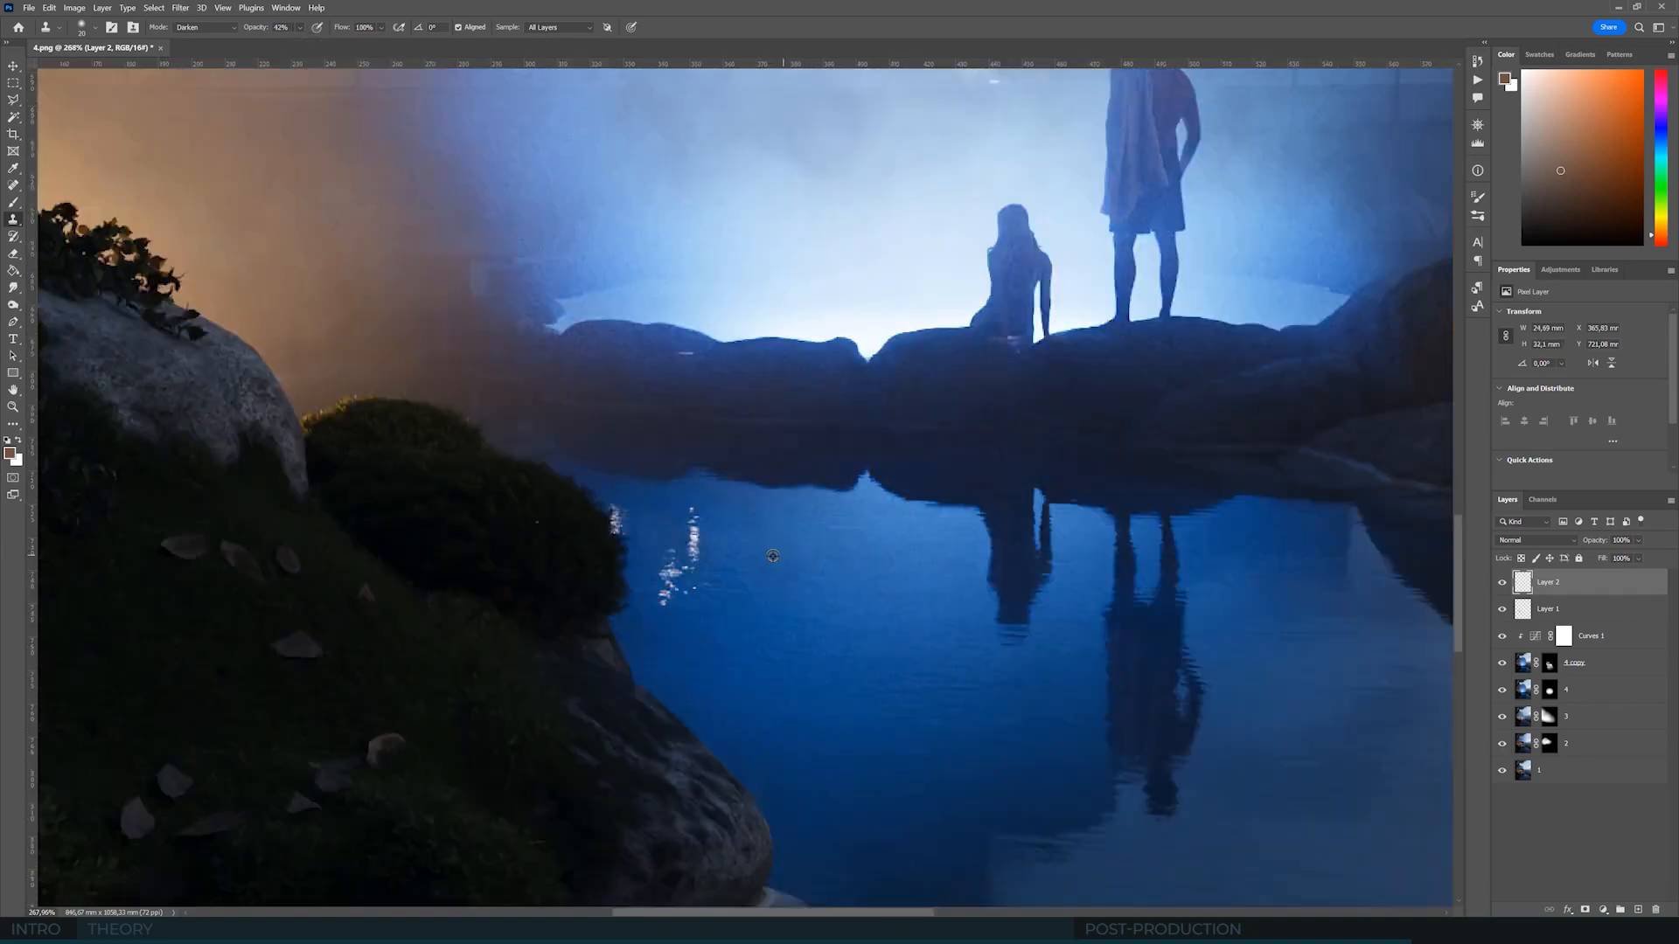
- Clone resampled water over the upper part of the tall light reflection and the sparkle at the bush's edge
alt+scroll(726, 549, up, 5)
mouse_move(714, 543)
mouse_down()
mouse_move(704, 564)
mouse_move(700, 499)
mouse_move(707, 564)
mouse_up()
alt+click(657, 528)
alt+click(630, 510)
mouse_move(584, 511)
mouse_down()
mouse_move(577, 528)
mouse_move(588, 490)
mouse_move(573, 490)
mouse_up()
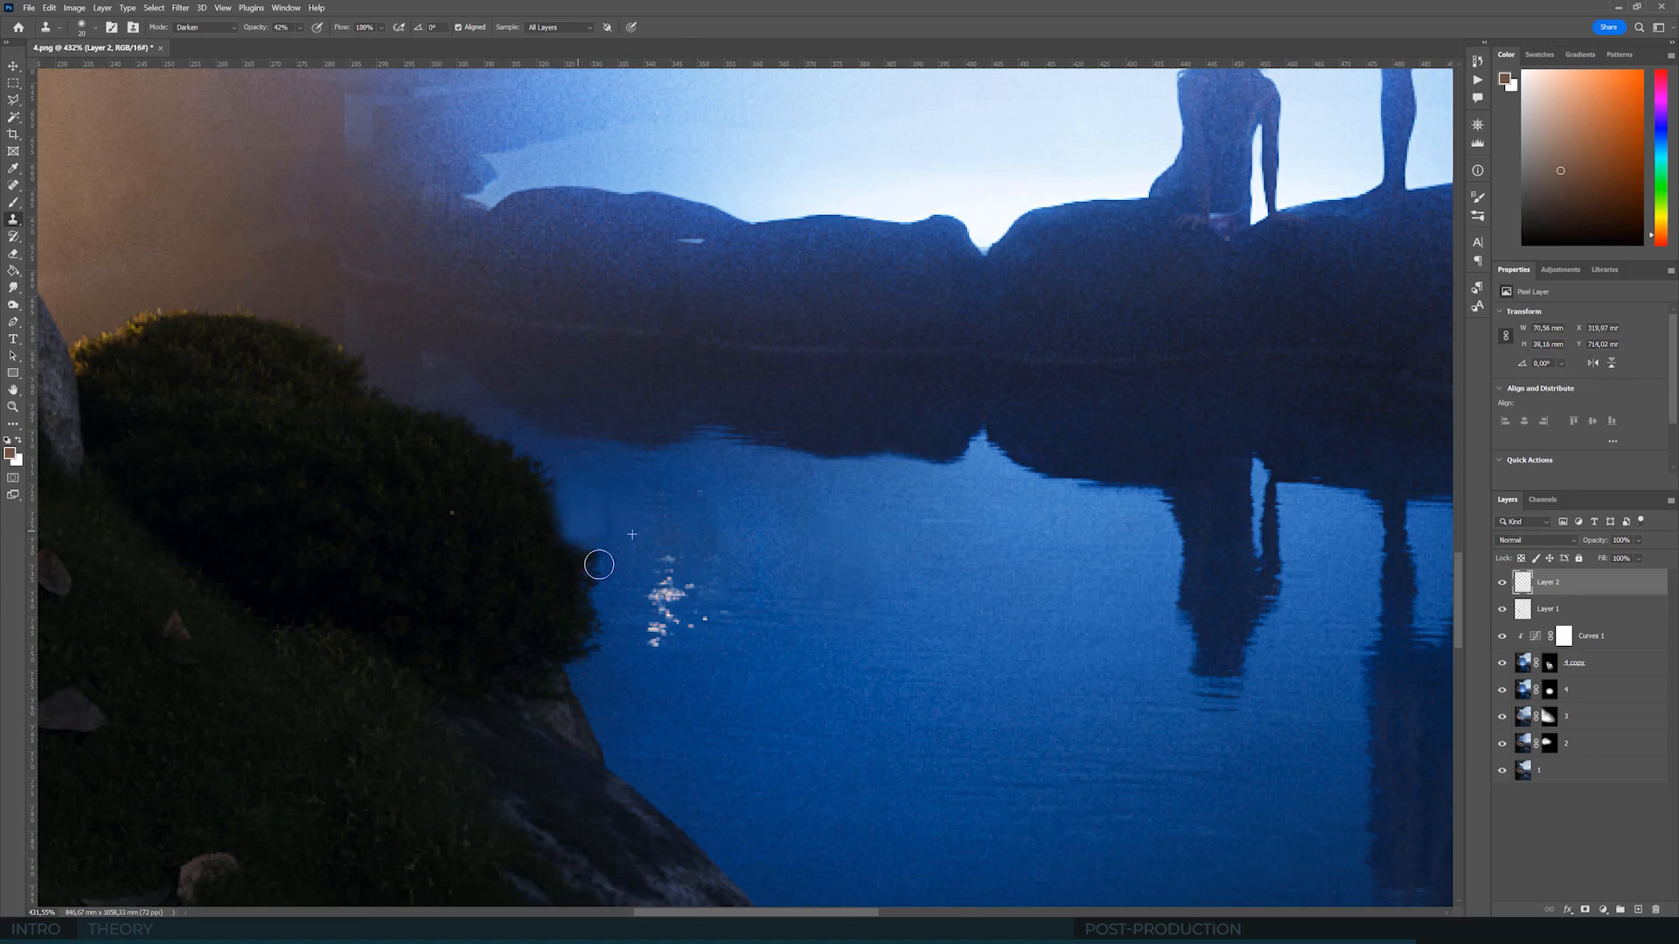
- Set the retouching layer's blend mode to Darken and clone water over the remaining sparkles beside the bush
click(1526, 541)
click(1522, 561)
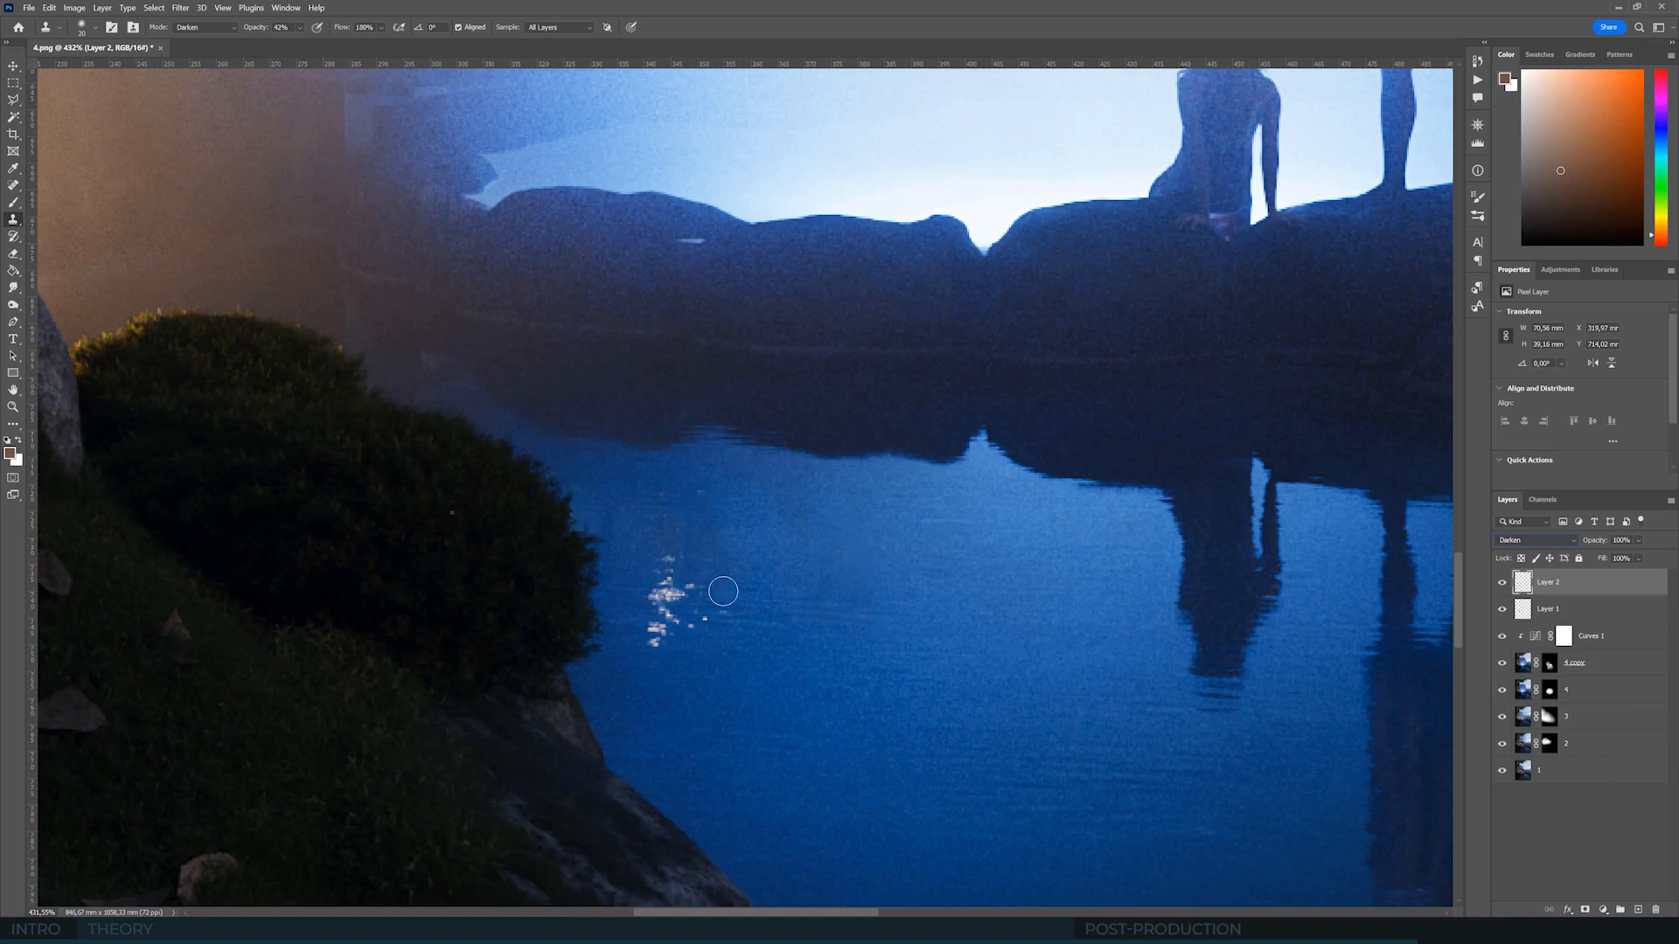
alt+click(627, 641)
mouse_move(647, 641)
mouse_down()
mouse_move(655, 591)
mouse_move(709, 612)
mouse_move(672, 646)
mouse_move(668, 549)
mouse_move(700, 618)
mouse_move(694, 550)
mouse_move(674, 619)
mouse_move(722, 585)
mouse_up()
alt+click(715, 645)
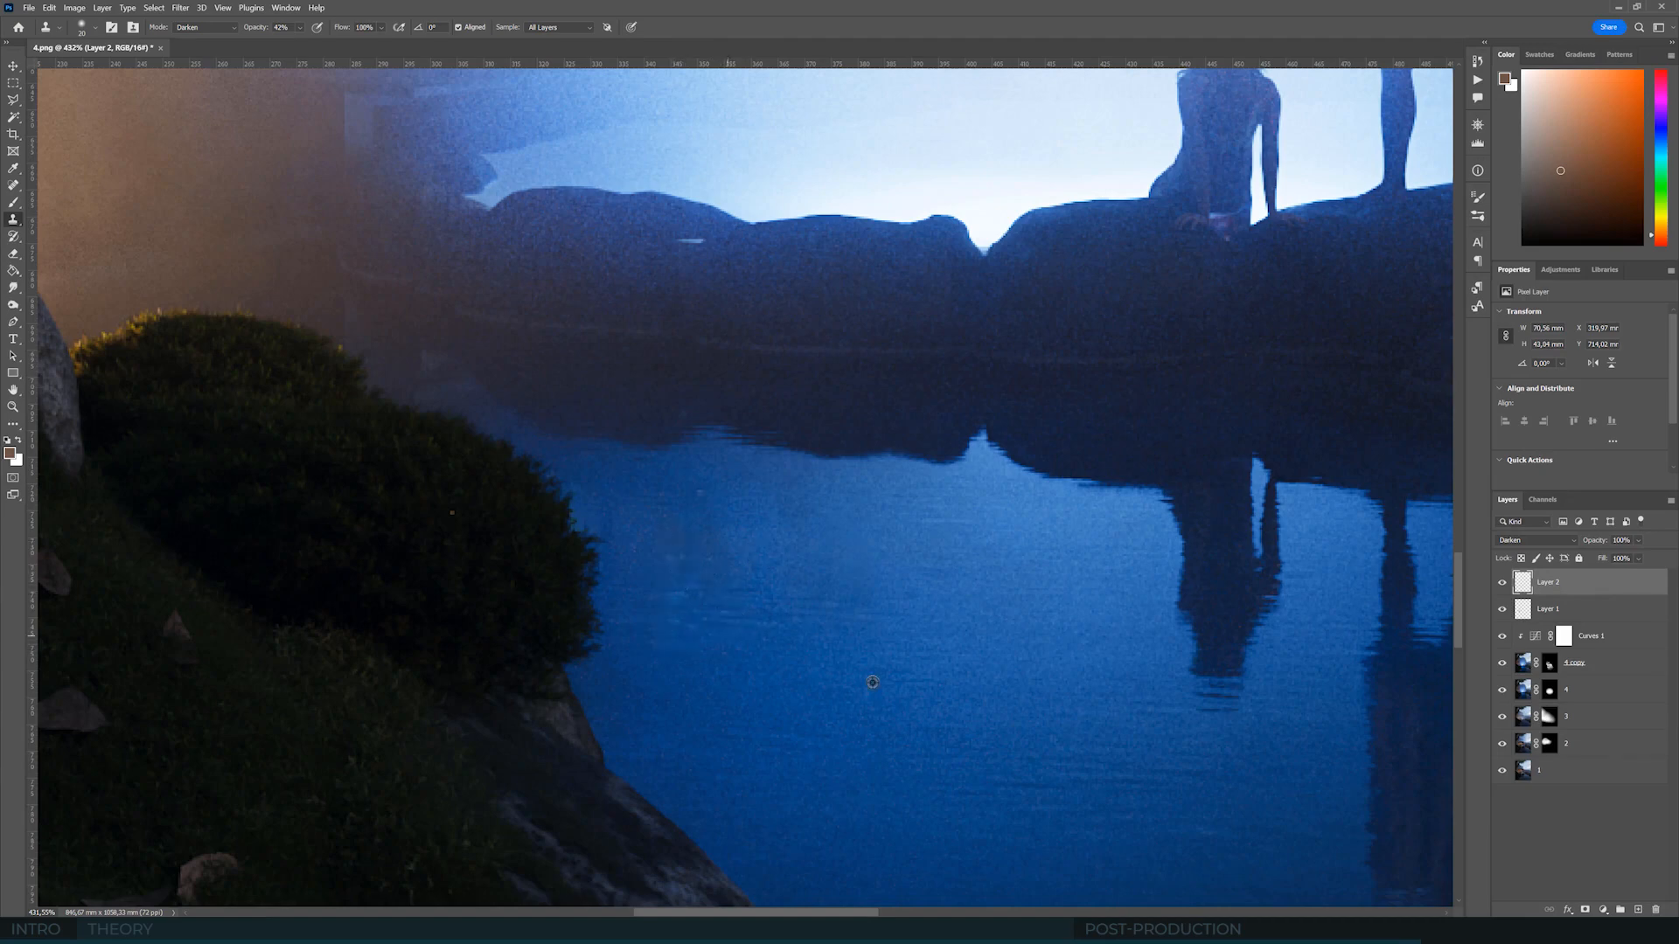
- Clone nearby wall texture over the small wall lamp's glow beside the house's upper windows
alt+scroll(865, 682, down, 10)
alt+scroll(677, 282, up, 10)
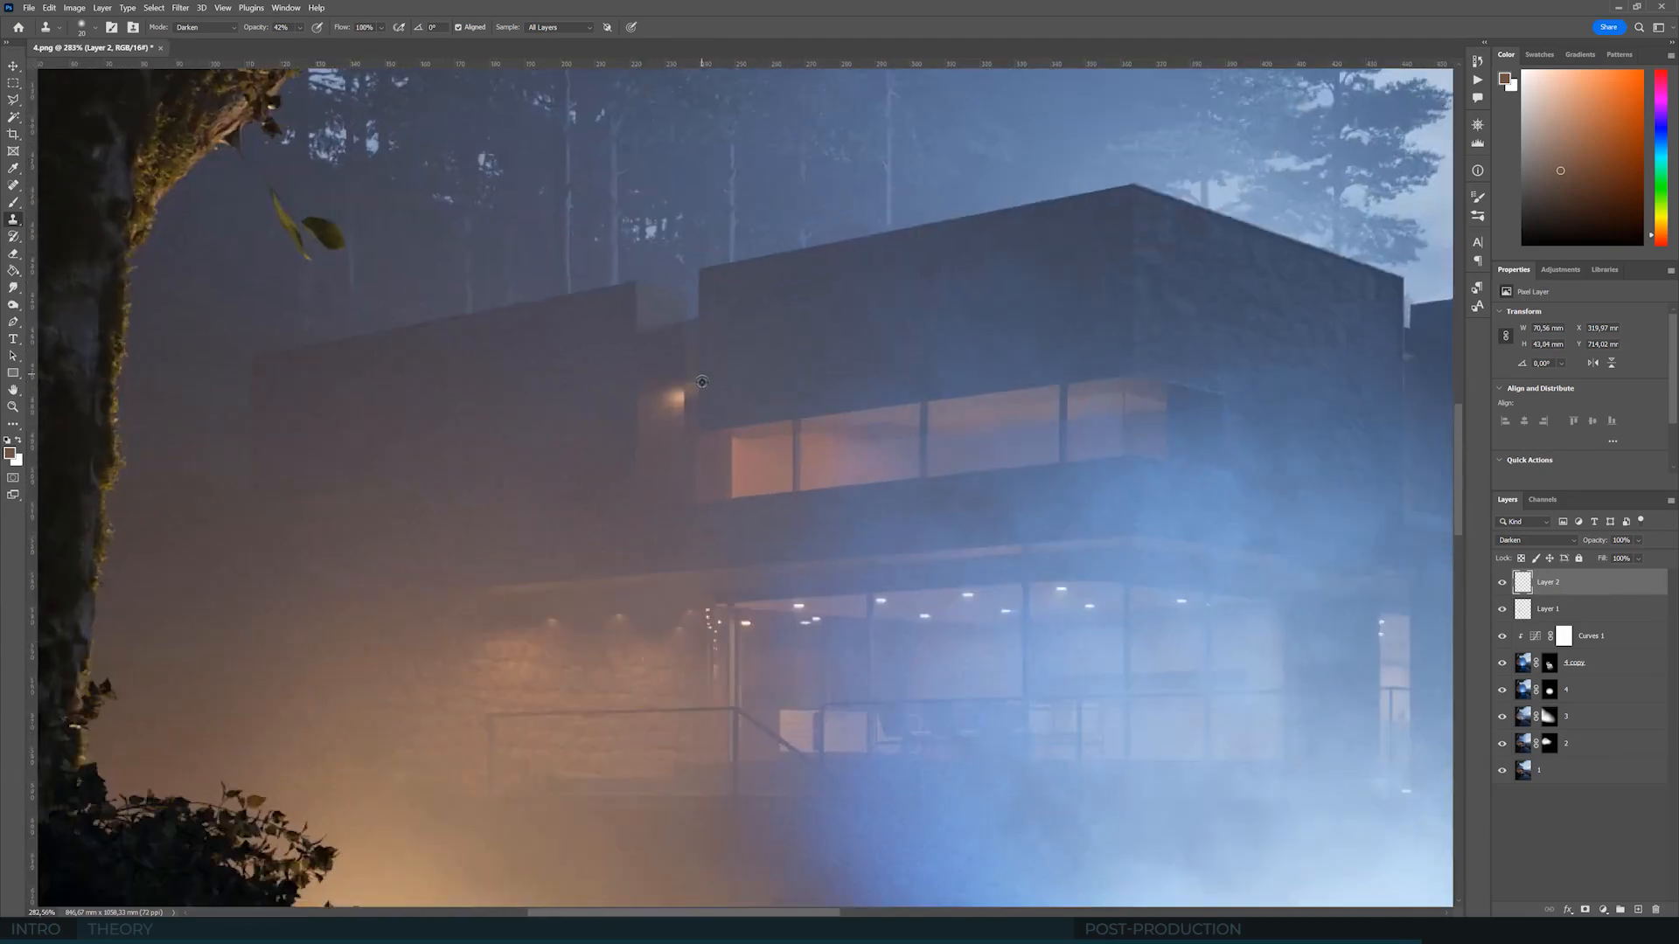
alt+click(688, 460)
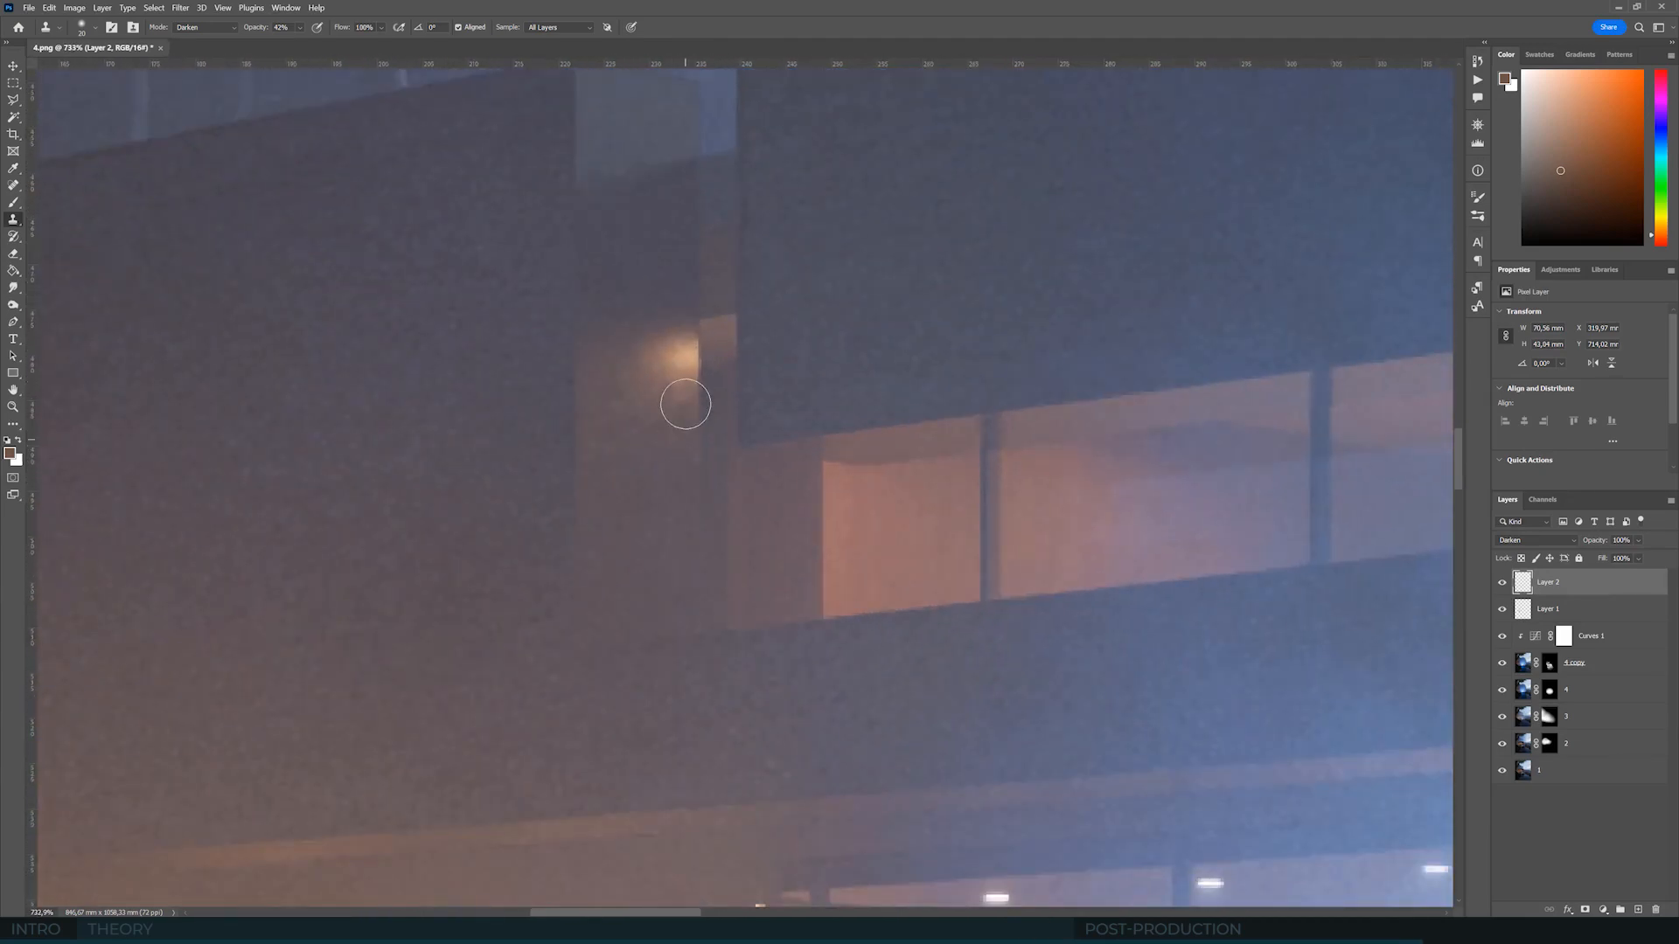
mouse_move(682, 401)
mouse_down()
mouse_move(655, 326)
mouse_move(678, 405)
mouse_move(640, 371)
mouse_up()
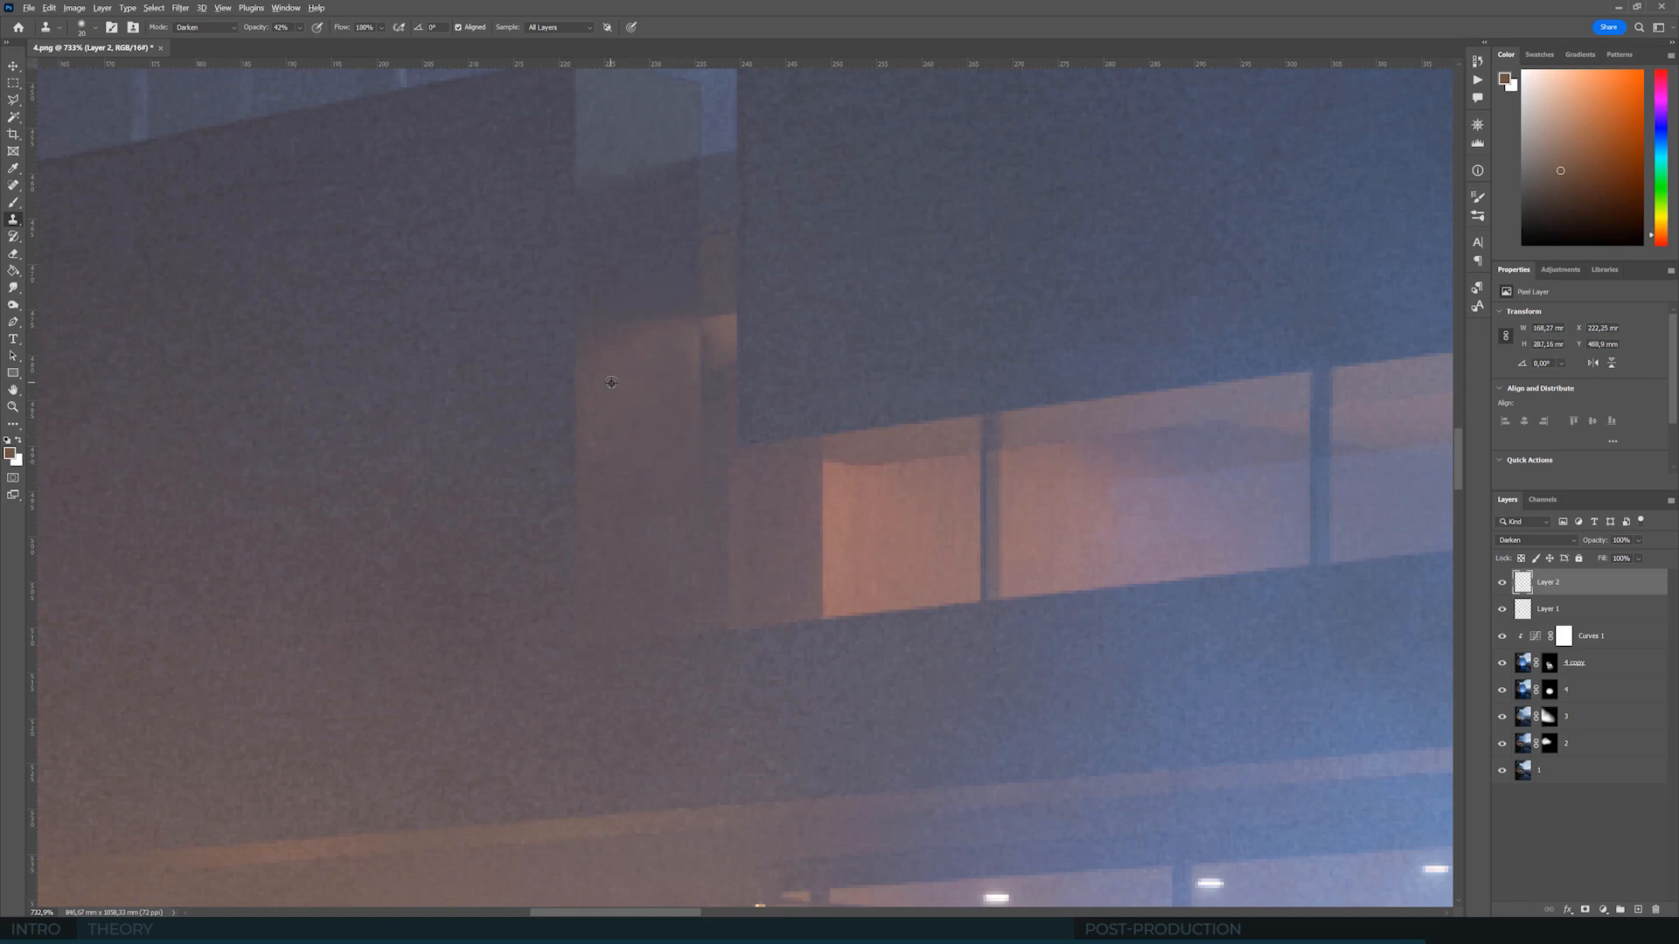
alt+scroll(618, 376, down, 10)
alt+scroll(621, 383, up, 8)
alt+scroll(621, 383, down, 6)
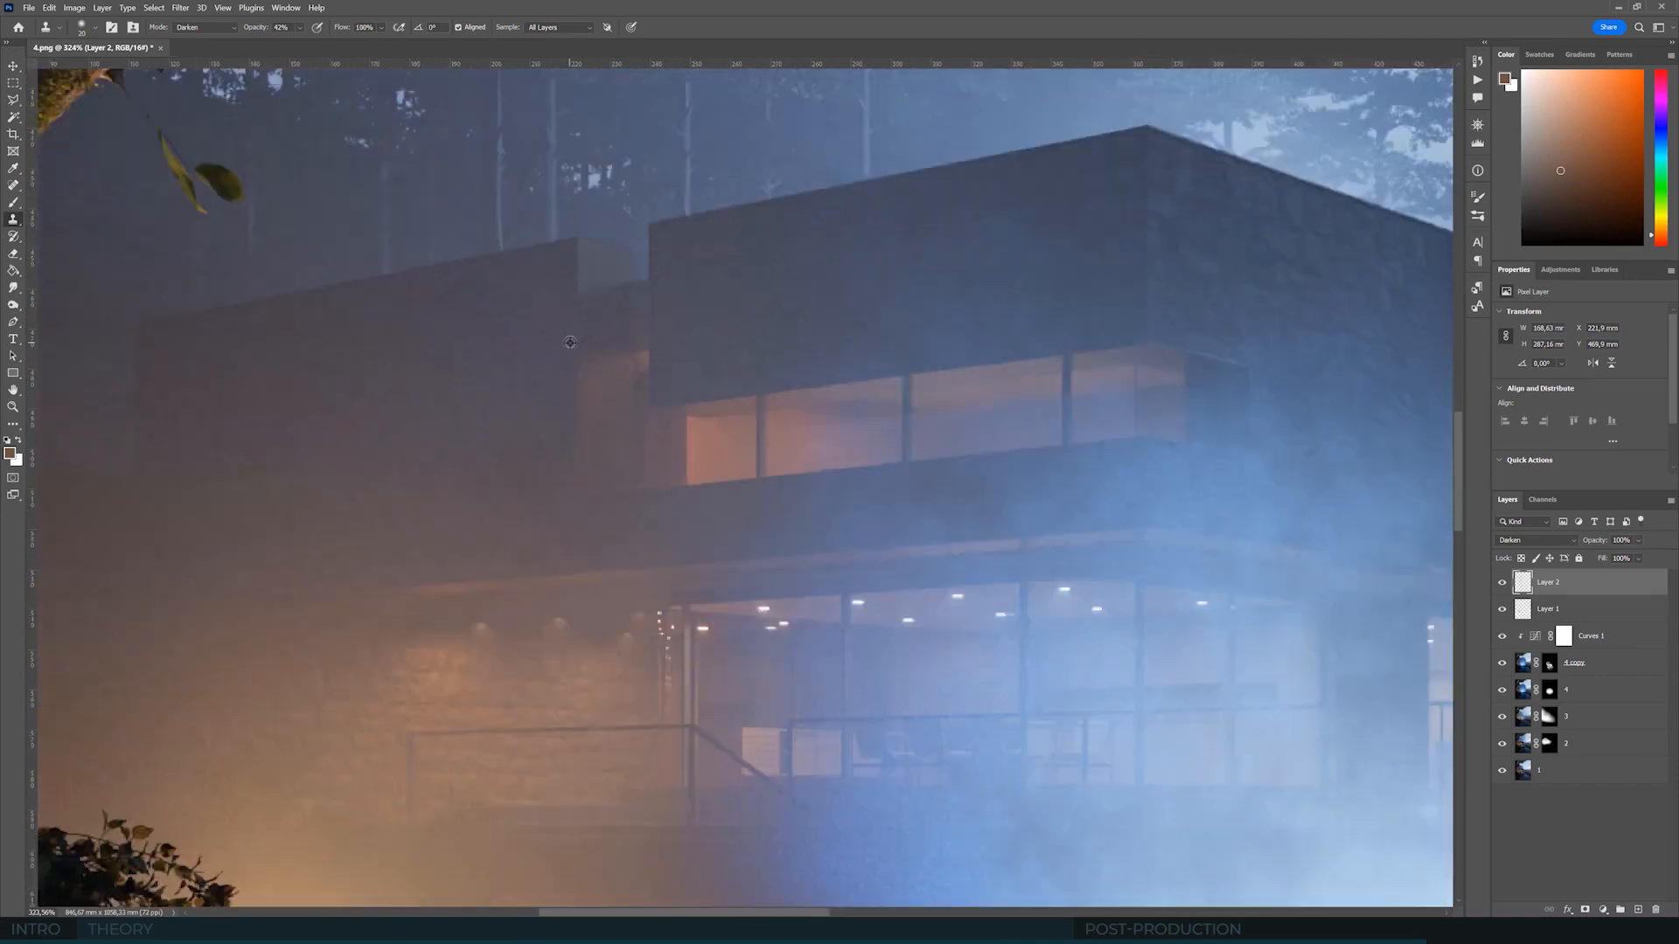
alt+scroll(564, 336, up, 2)
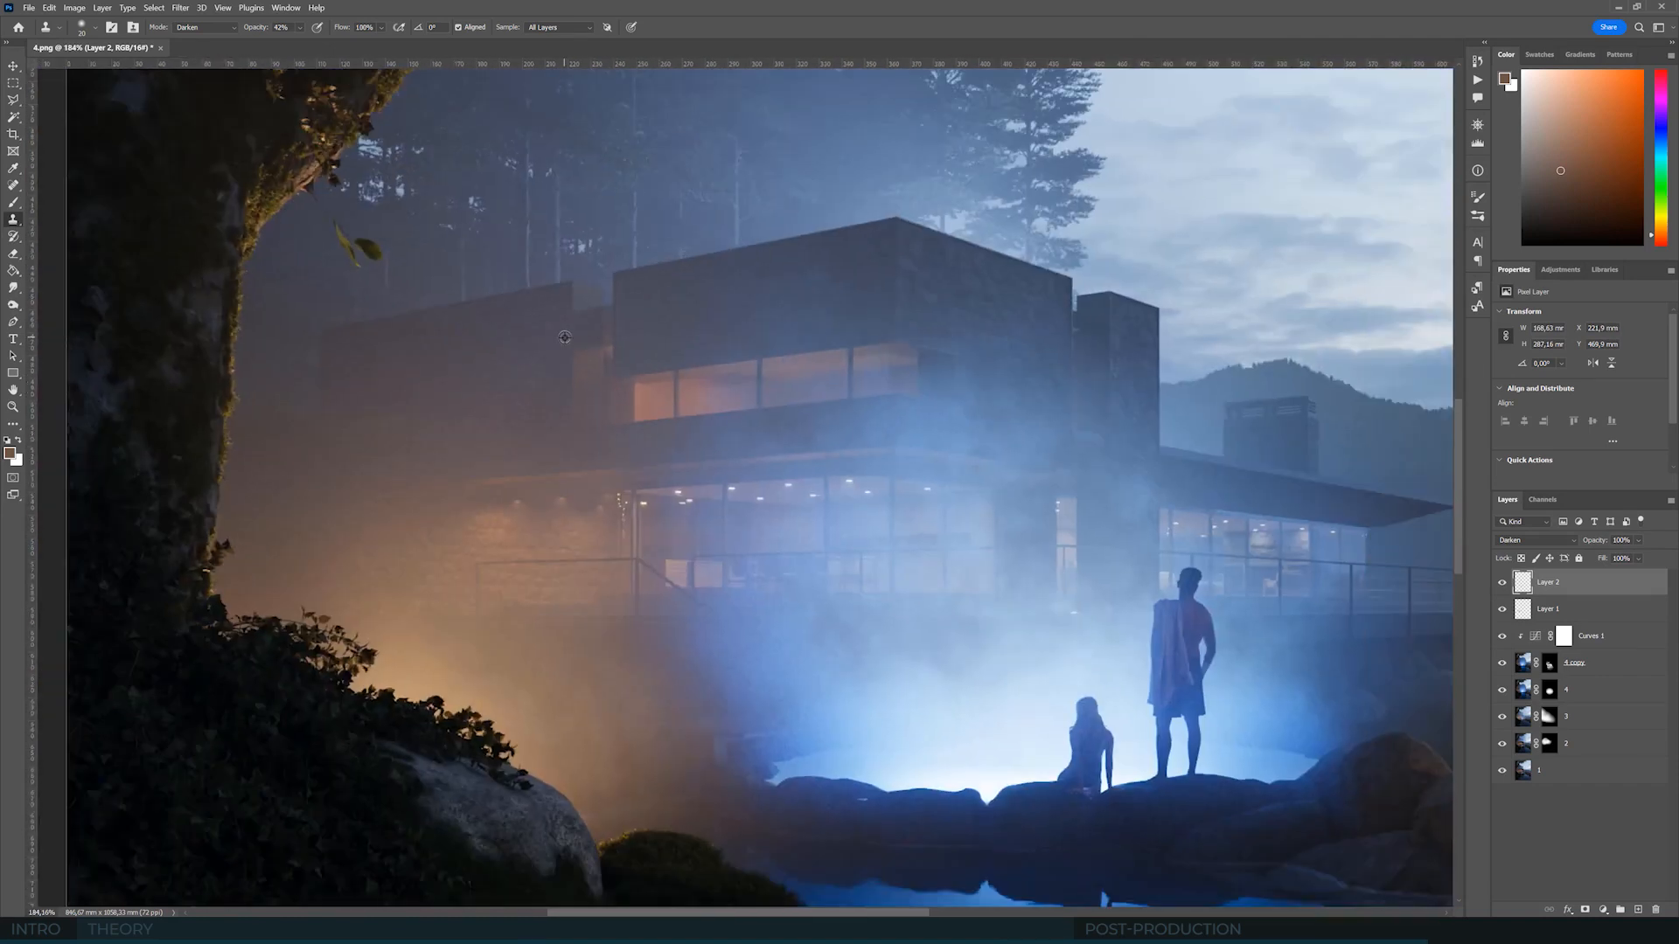
- Clone resampled rock texture over the small white highlight on the dark rocks behind the pond and blend the patch
alt+scroll(564, 337, down, 4)
alt+scroll(645, 428, up, 1)
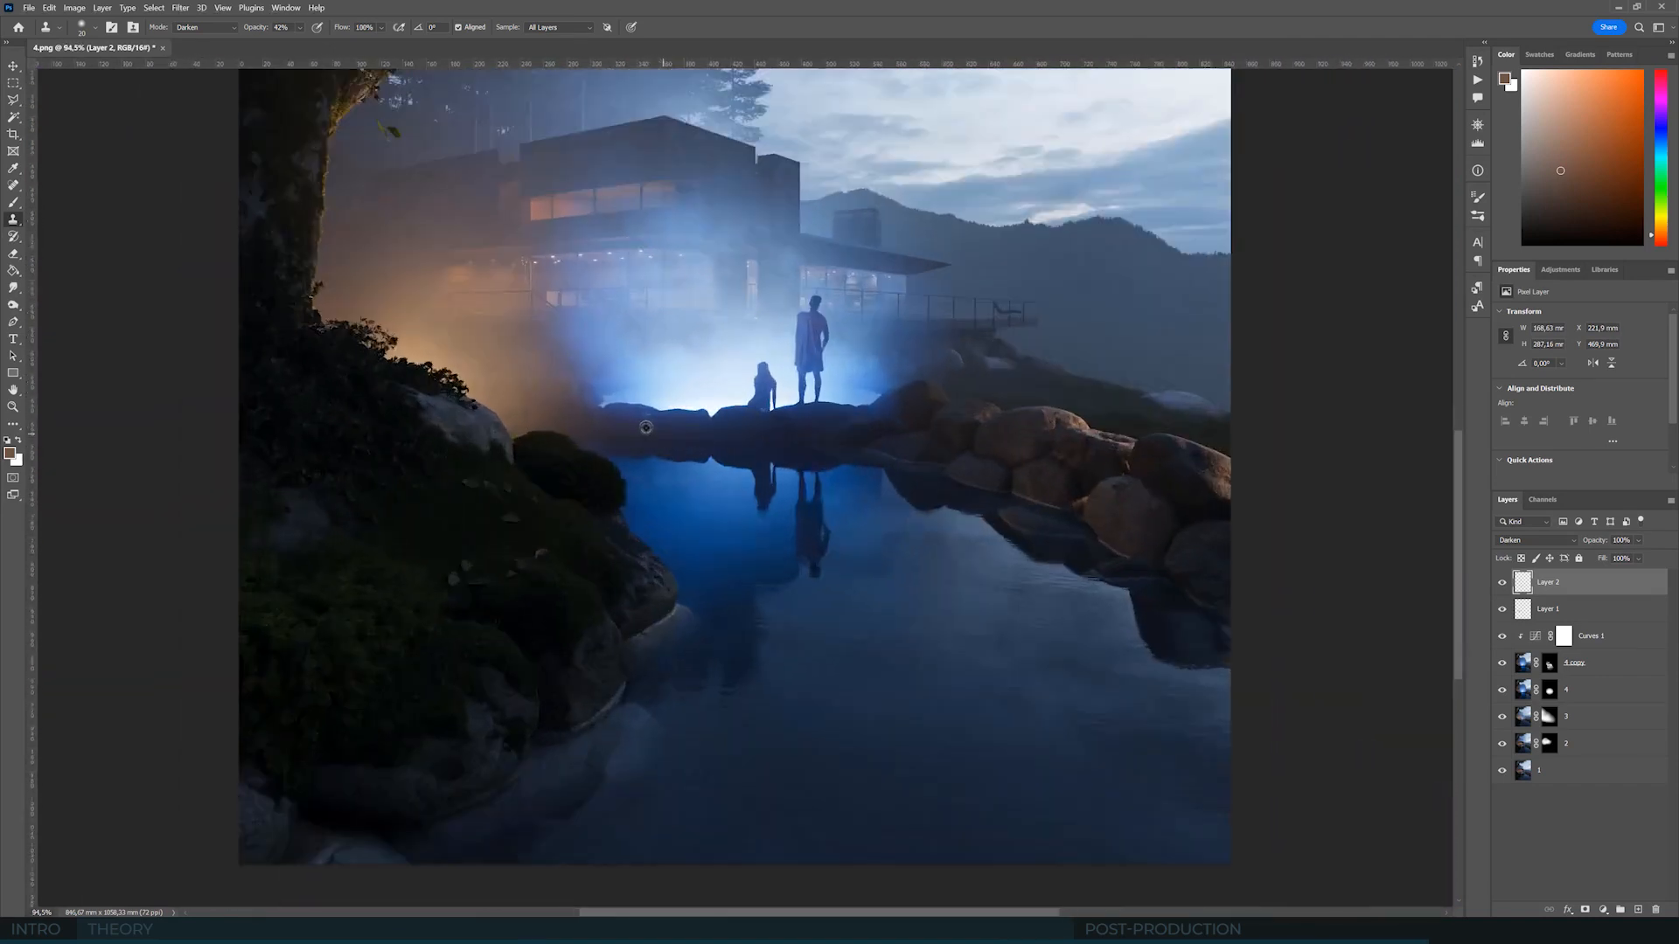
alt+scroll(645, 428, up, 8)
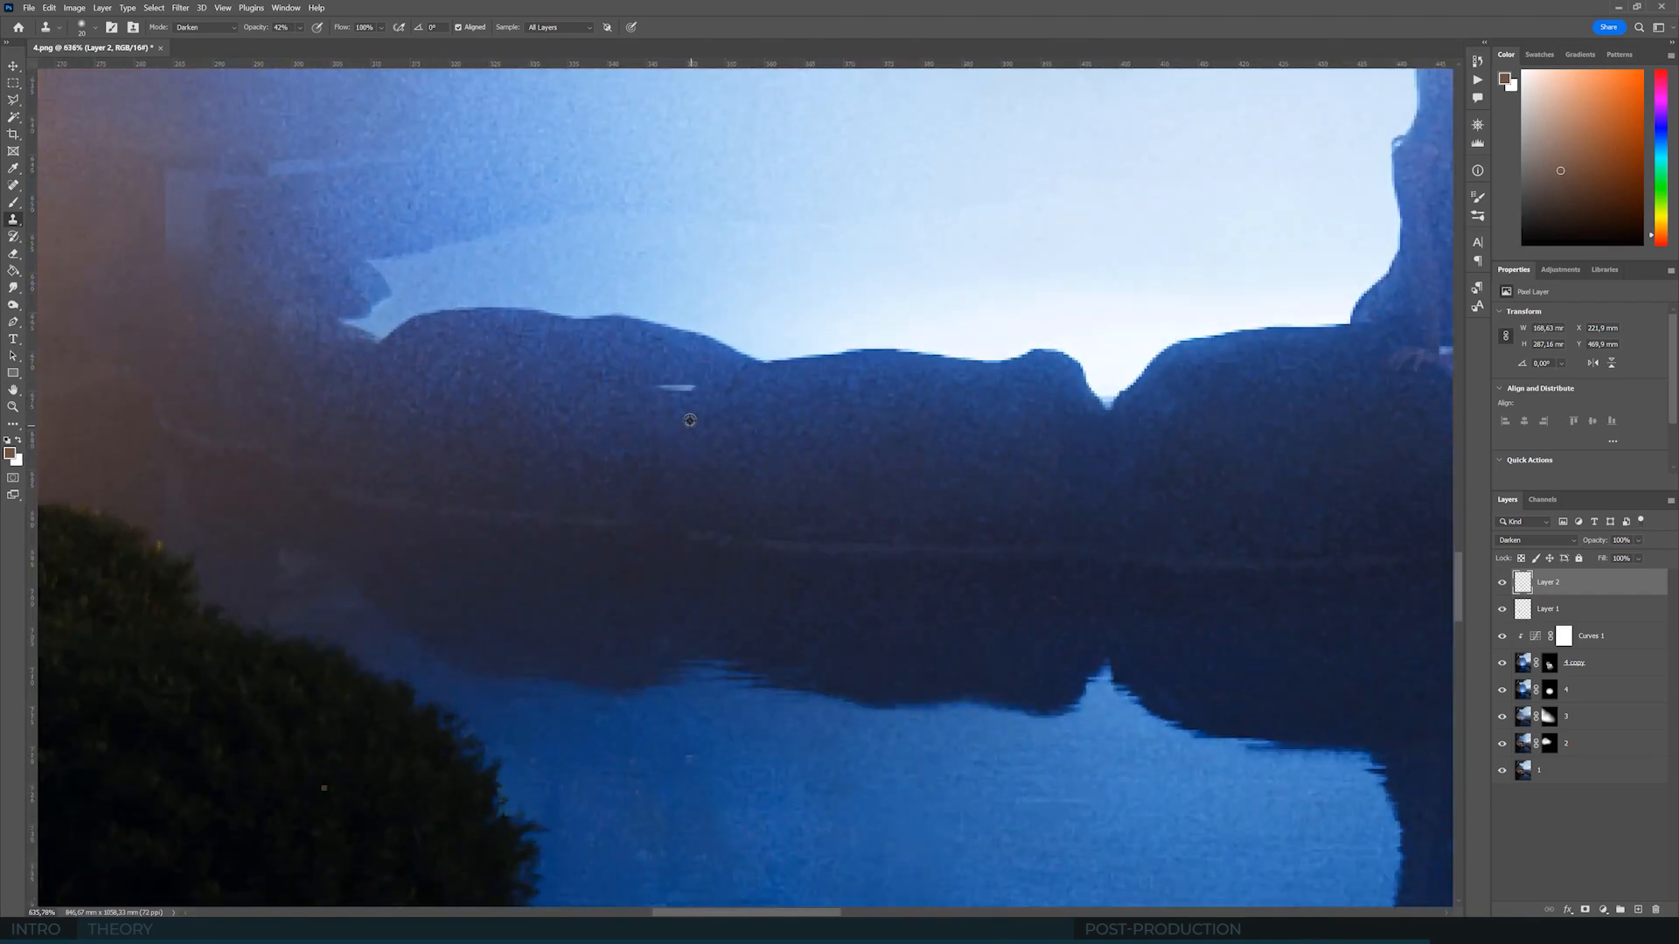
alt+click(689, 420)
mouse_move(678, 389)
mouse_down()
mouse_move(659, 390)
mouse_move(693, 389)
mouse_move(679, 391)
mouse_up()
alt+click(741, 396)
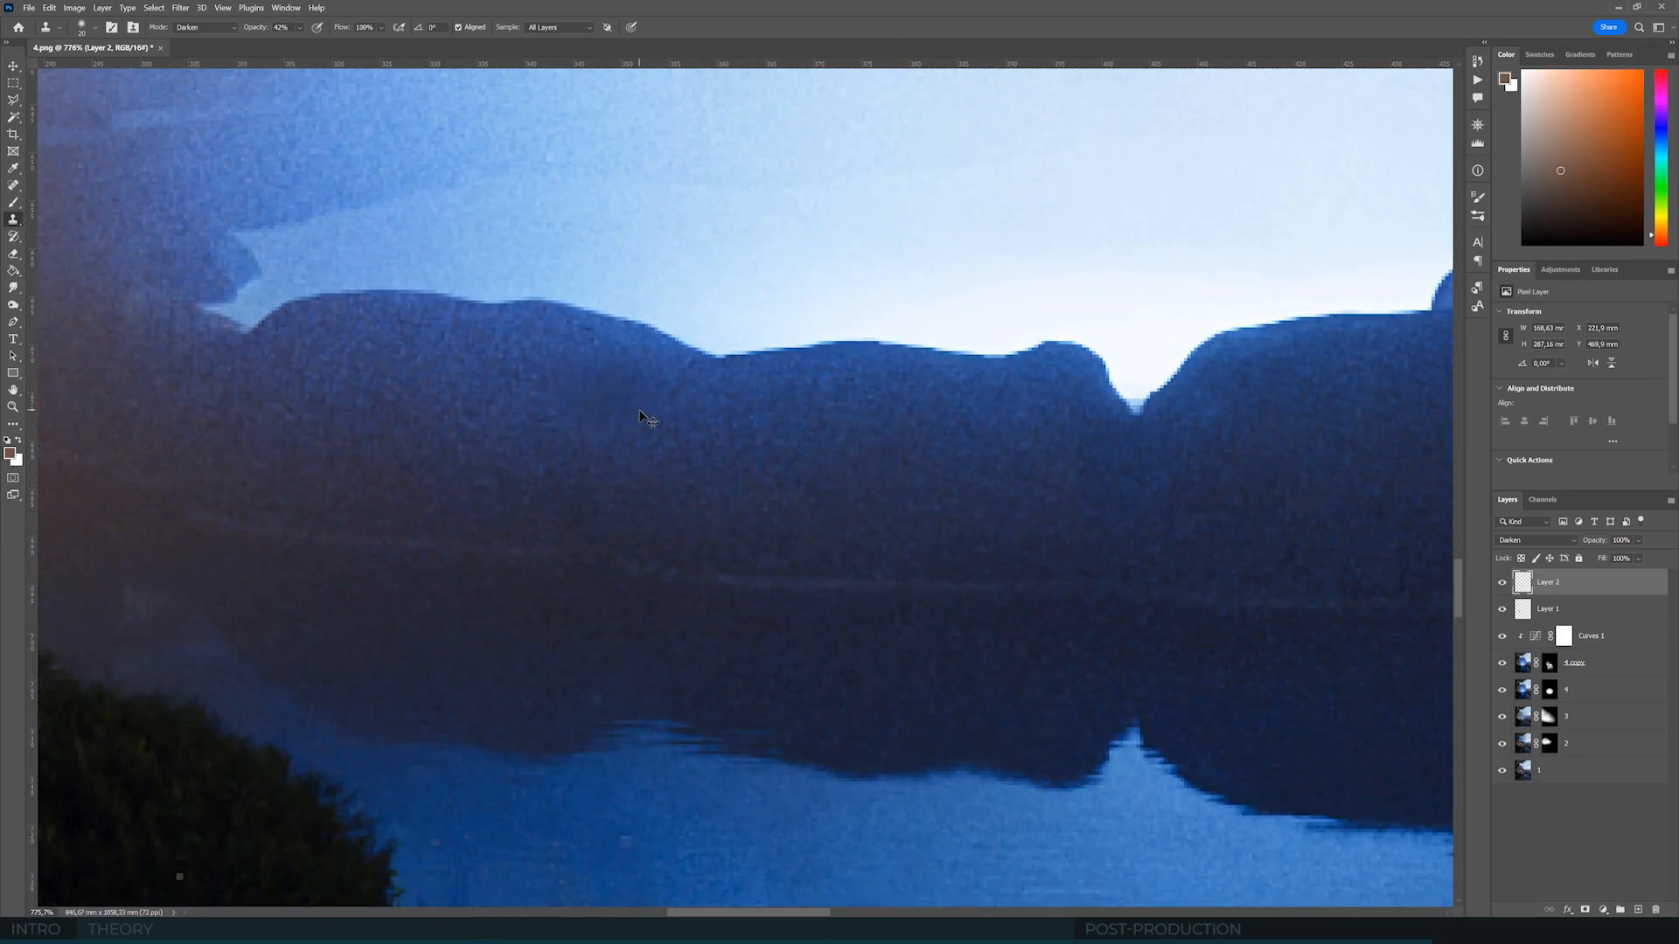
alt+click(656, 425)
alt+click(512, 344)
click(612, 379)
alt+scroll(556, 476, down, 3)
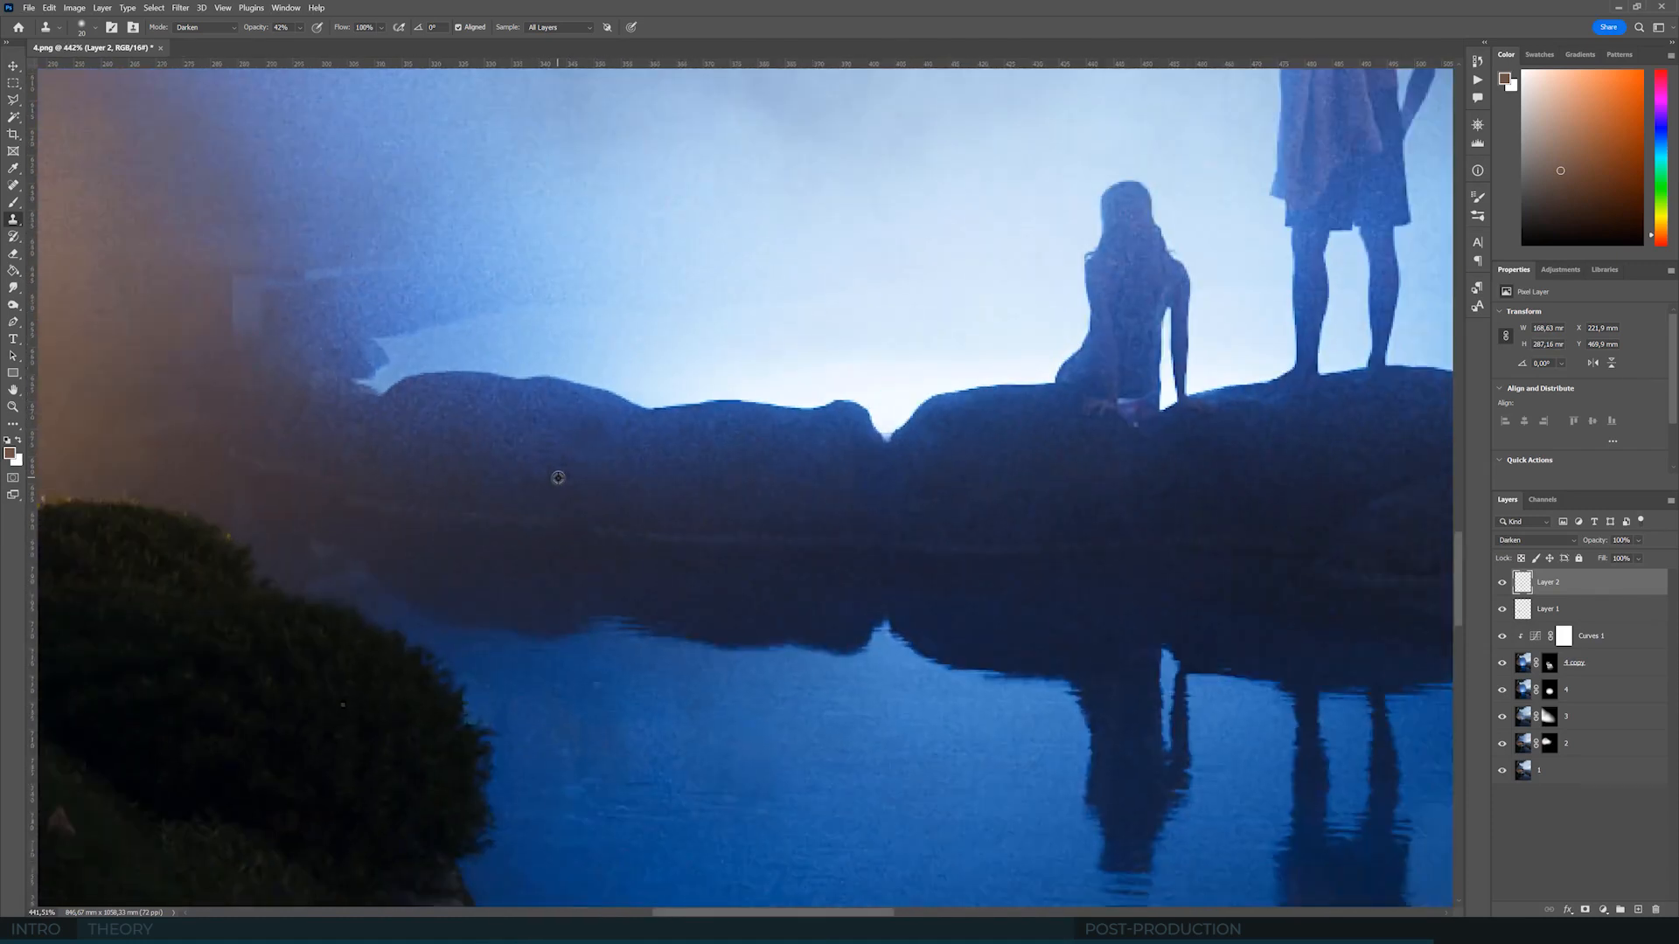
- Set the Clone Stamp's mode to Normal and bring the whole image into view
click(195, 27)
click(192, 40)
alt+scroll(477, 459, down, 2)
alt+scroll(725, 568, down, 10)
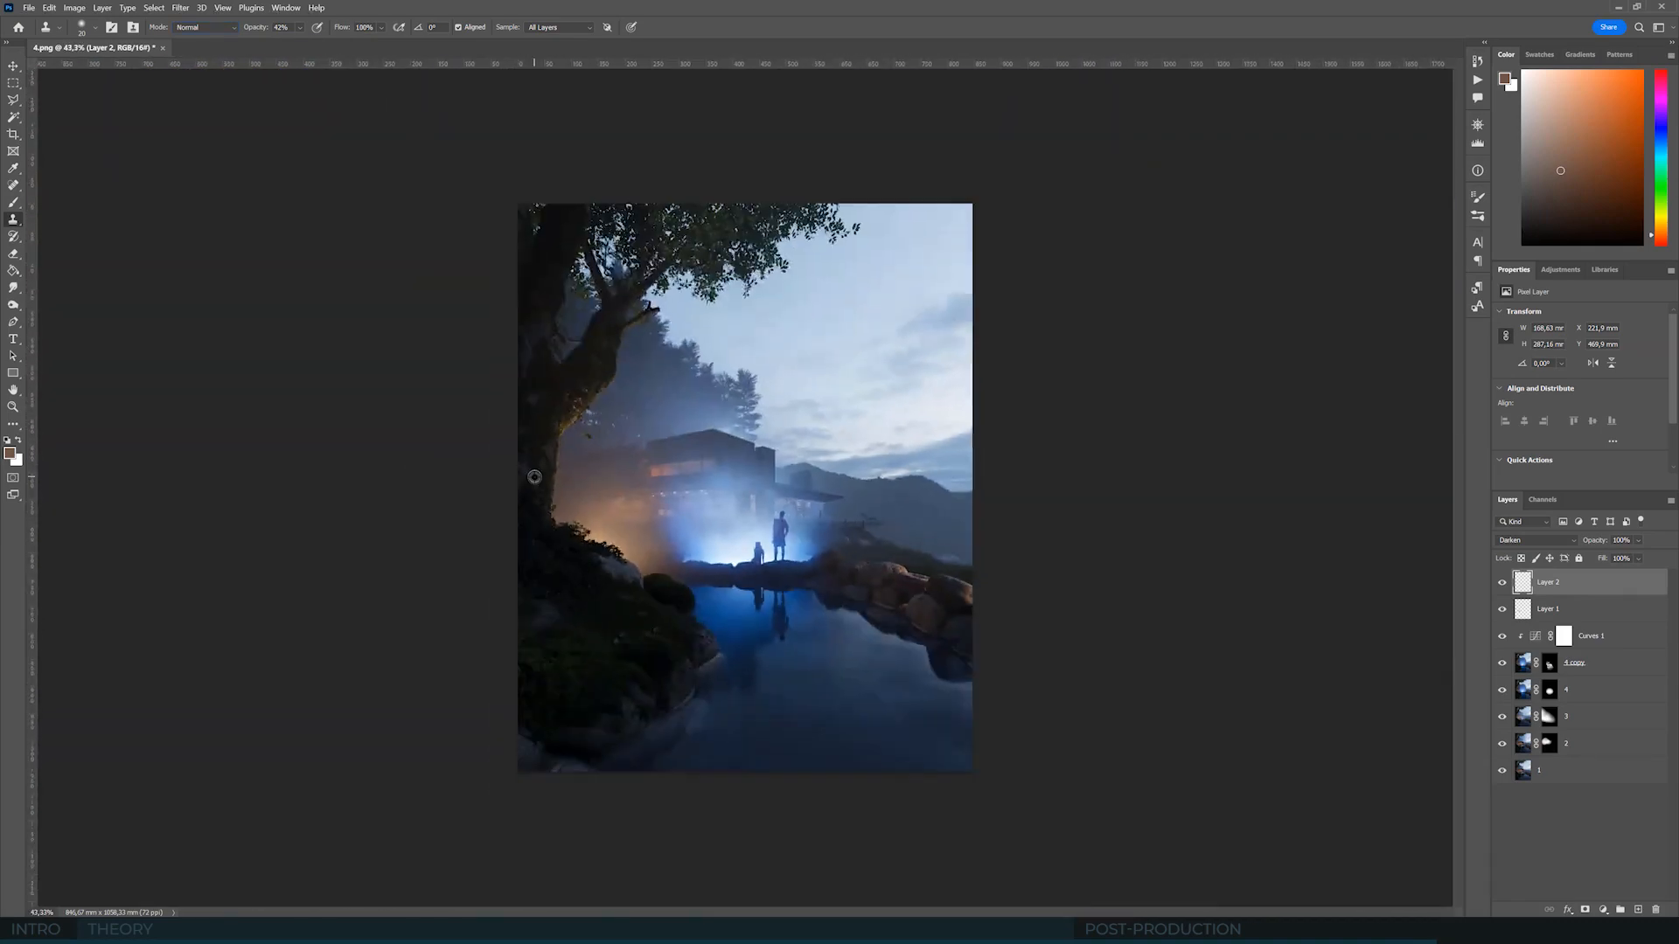
- On a new layer, draw black fading gradients inward from all four image edges to form a vignette
click(1639, 910)
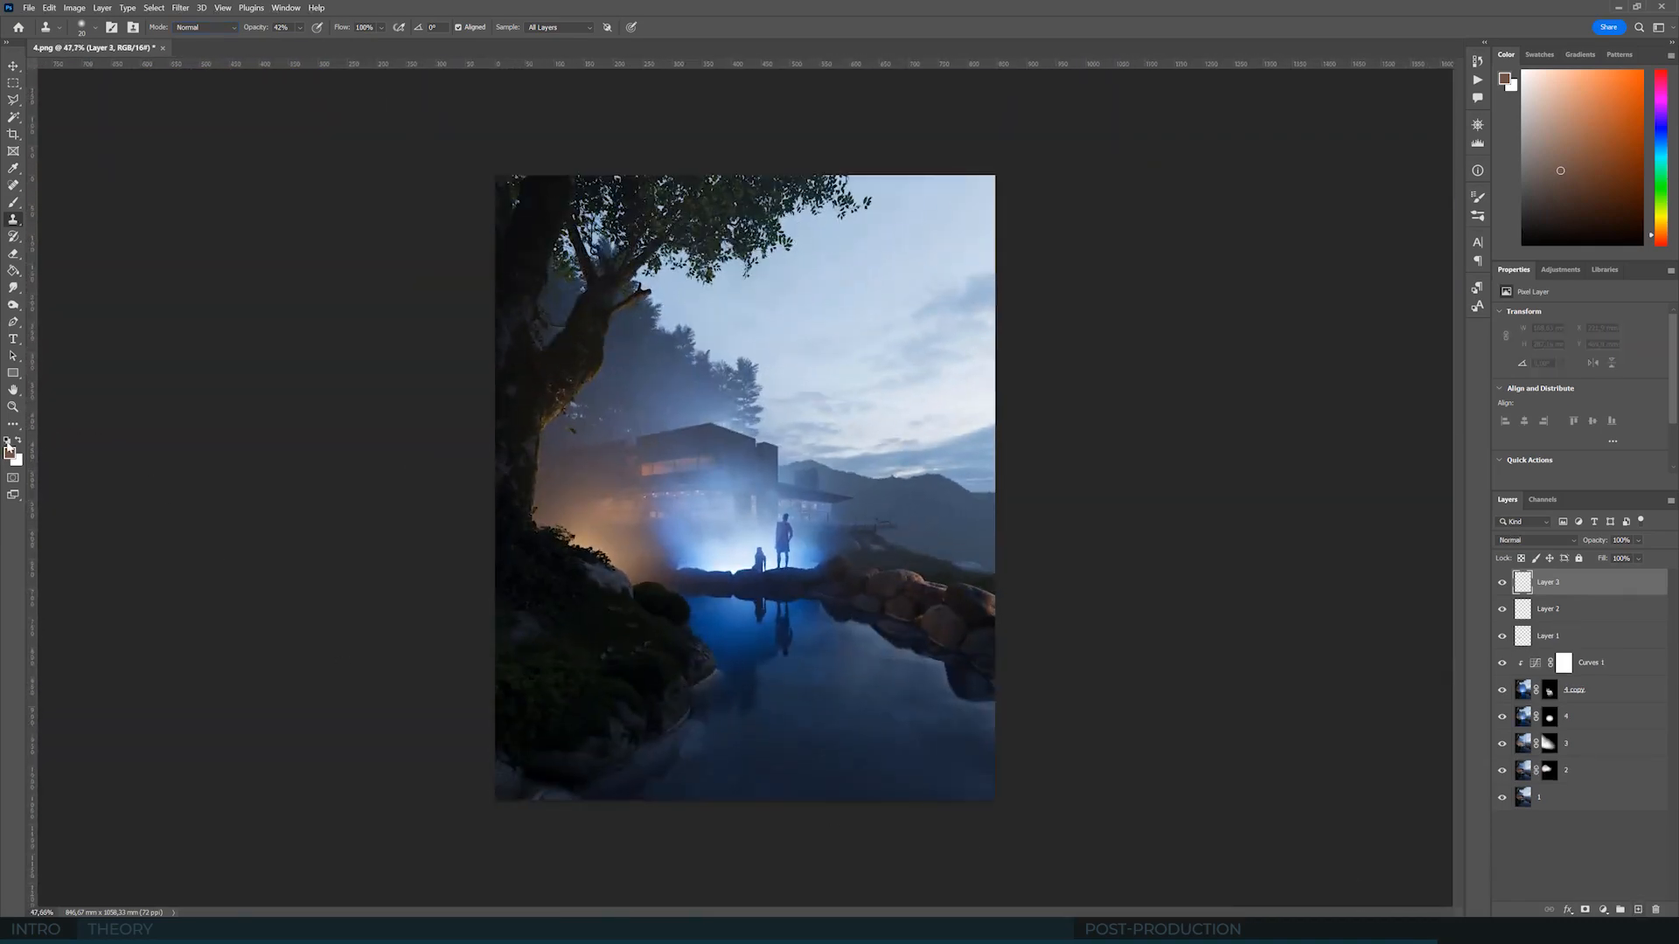
key(d)
click(21, 271)
right_click(21, 270)
click(38, 271)
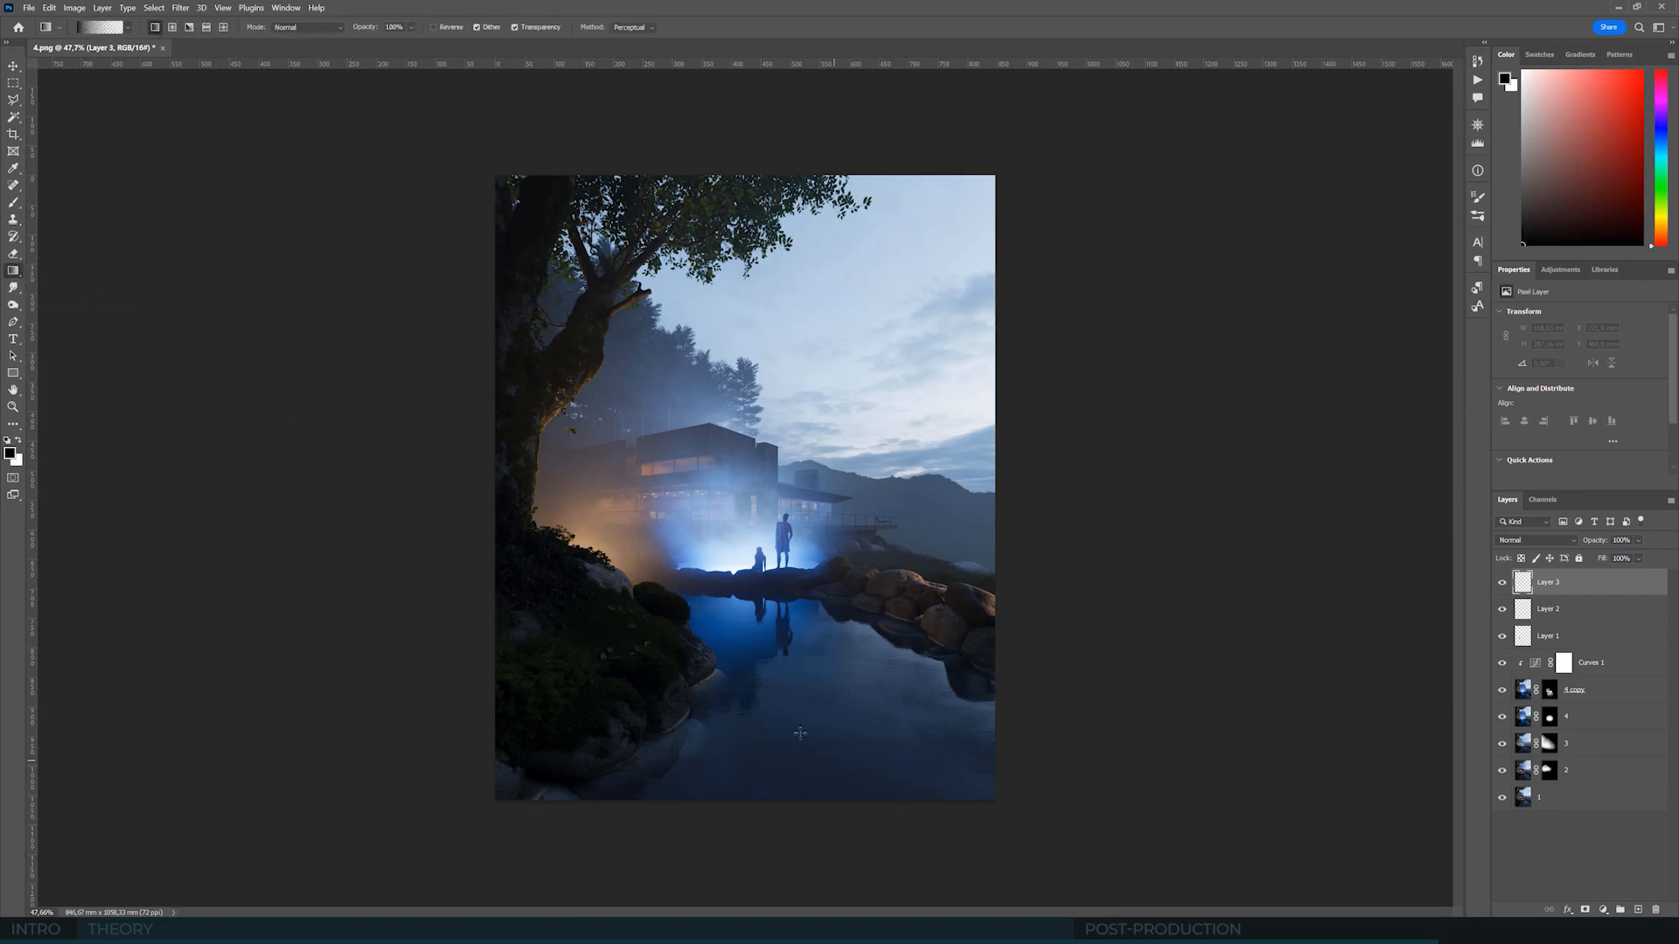
drag(790, 748, 770, 497)
drag(435, 765, 661, 603)
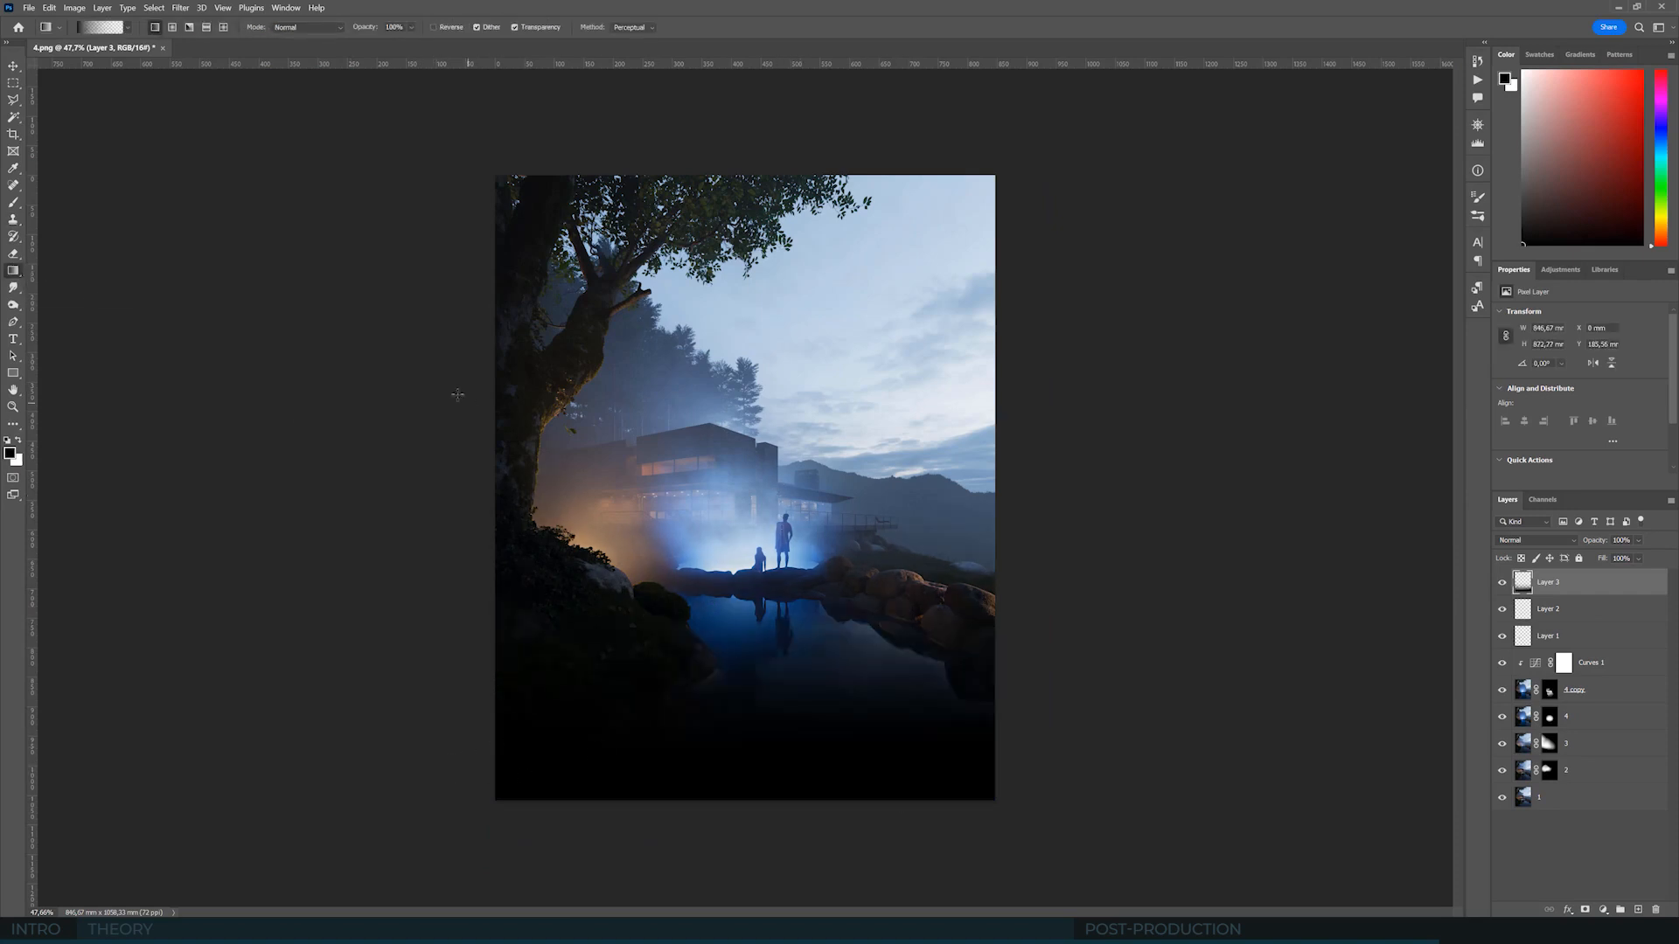
drag(1168, 592, 810, 578)
drag(723, 131, 727, 323)
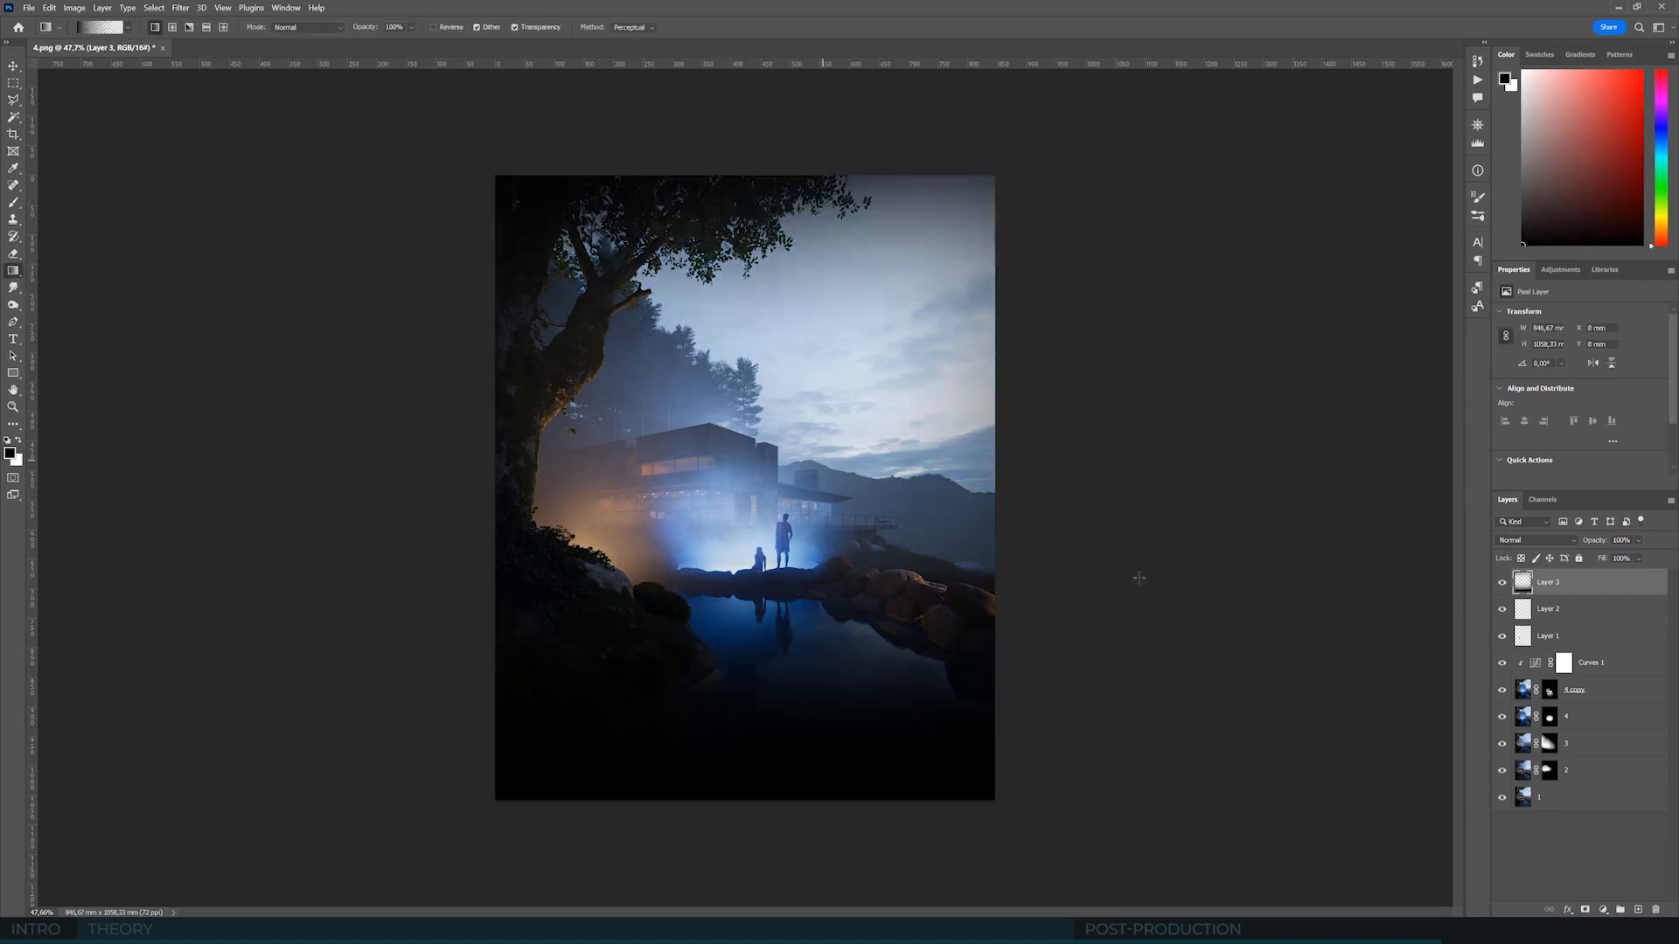
- Set the vignette layer's blend mode to Soft Light and reduce its opacity to about half
click(1535, 540)
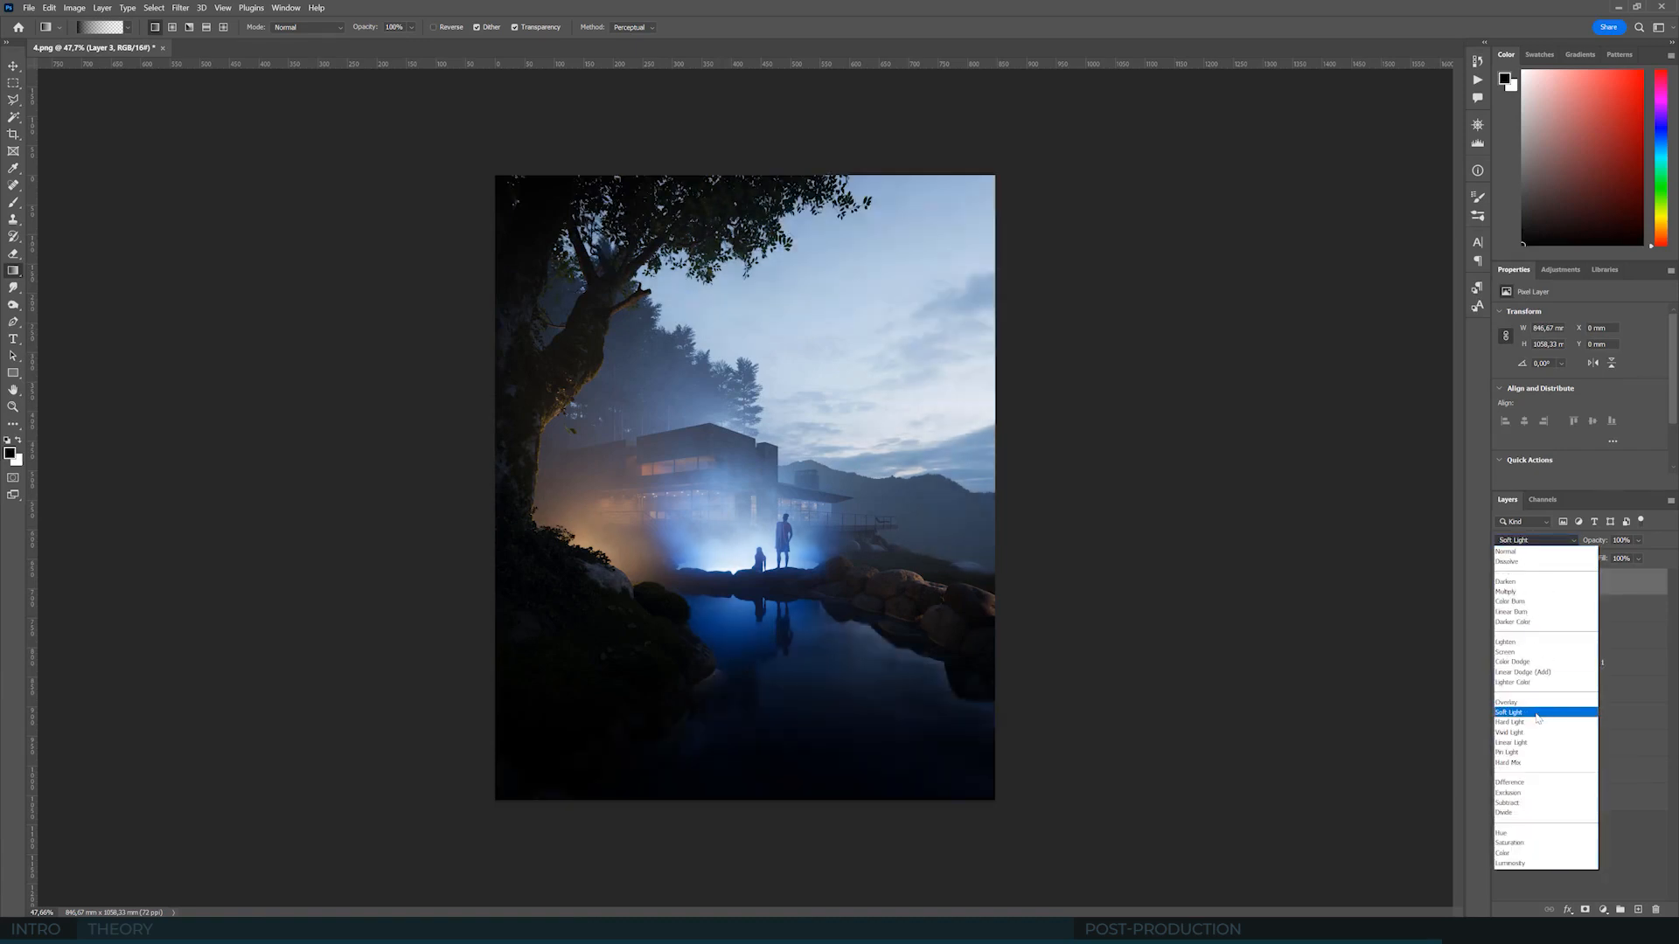
click(1536, 713)
click(13, 66)
key(4)
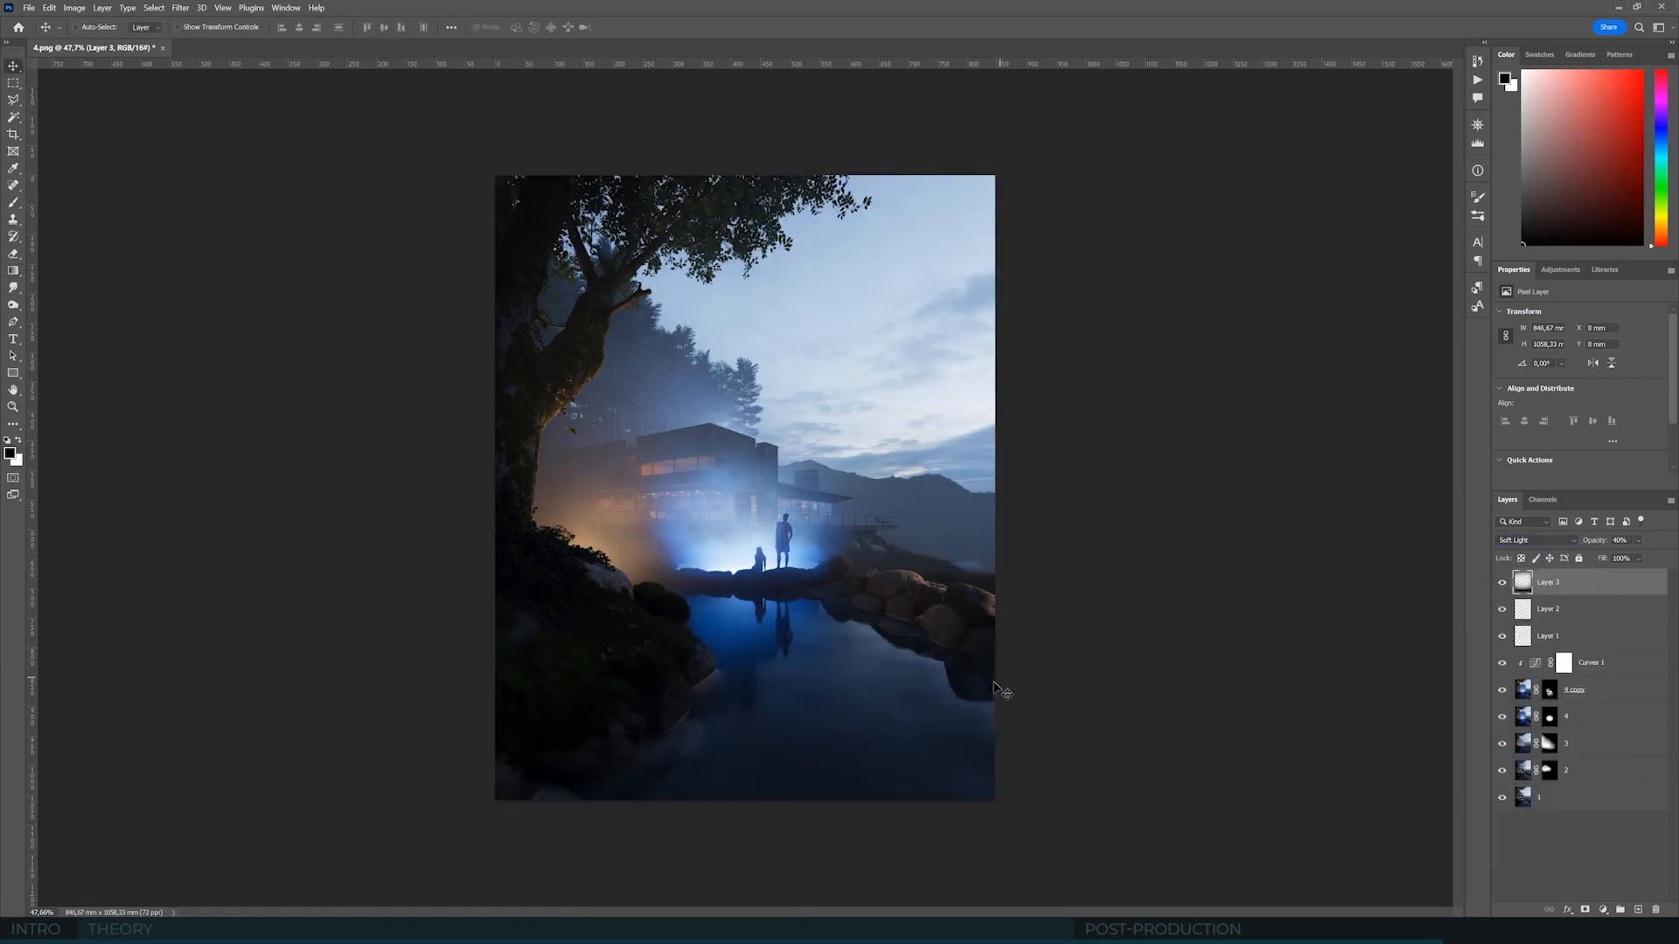
key(5)
key(5)
- On another new layer, darken the image's lower-left corner with a black gradient
click(1638, 910)
click(13, 271)
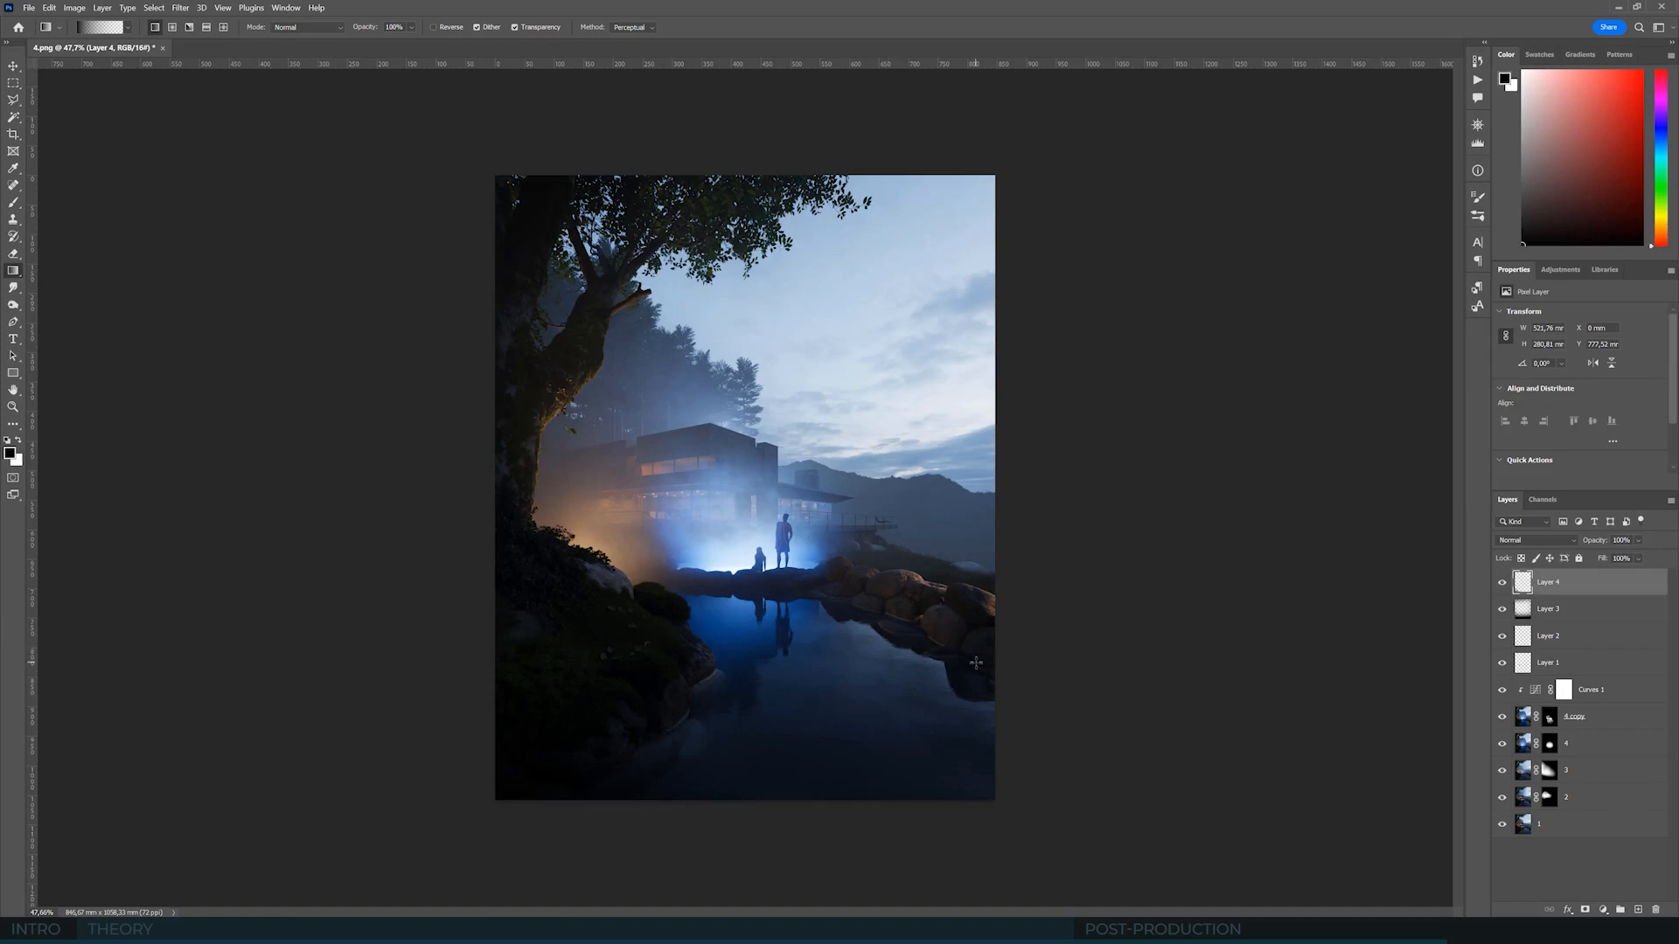
alt+scroll(862, 731, up, 3)
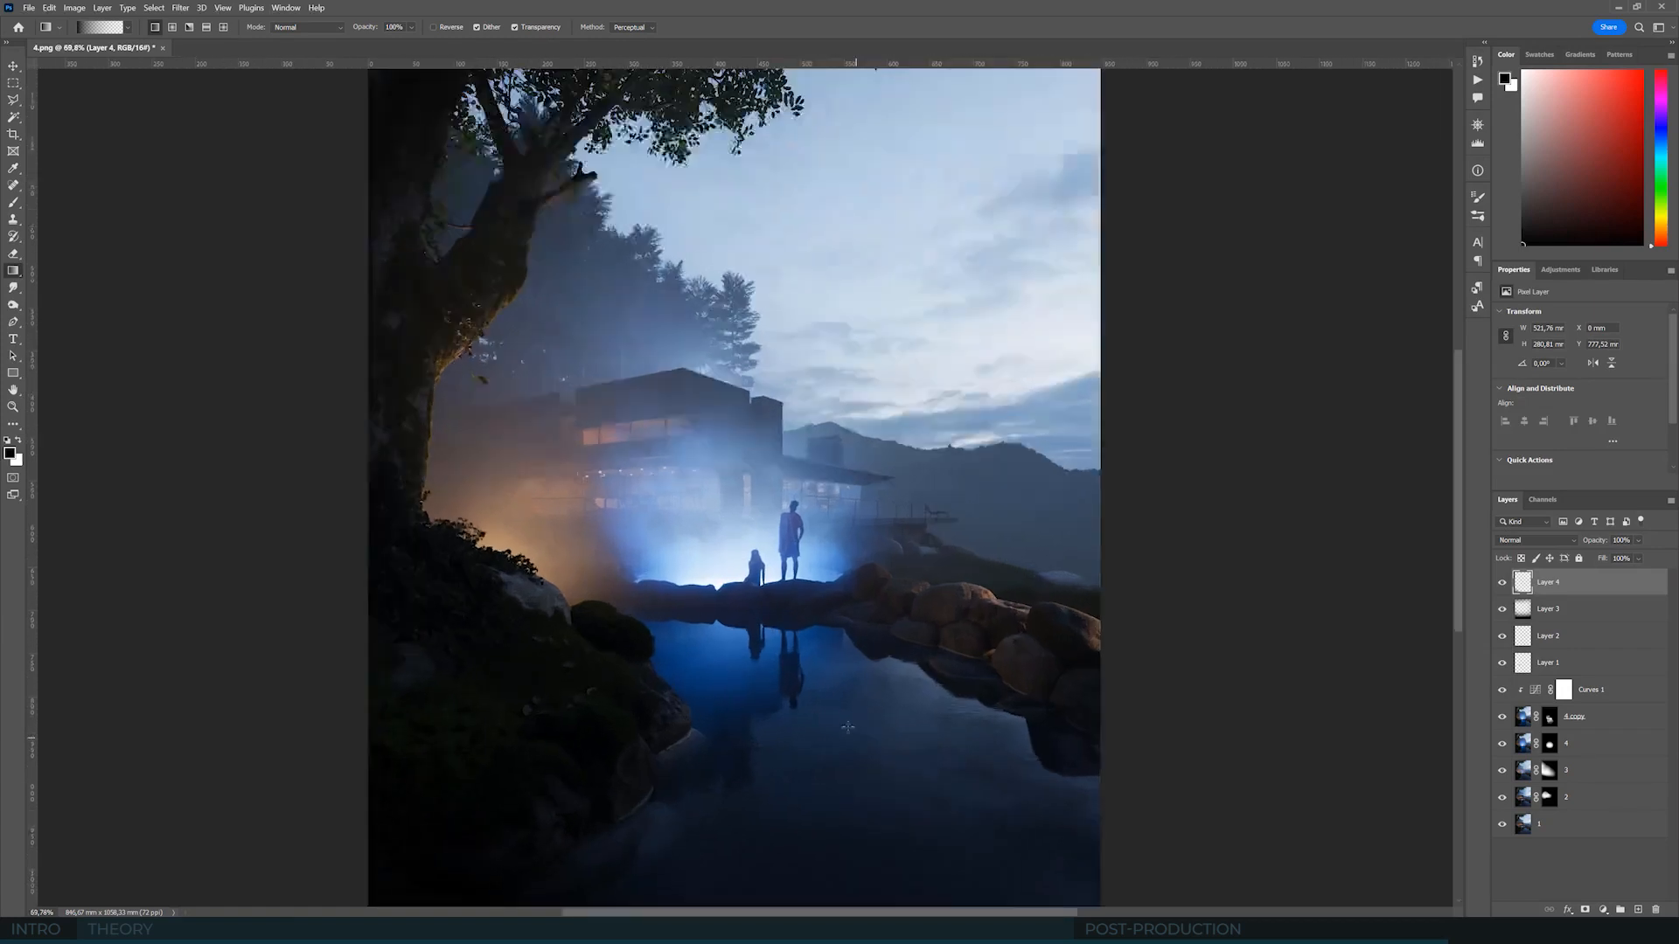
scroll(814, 688, down, 1)
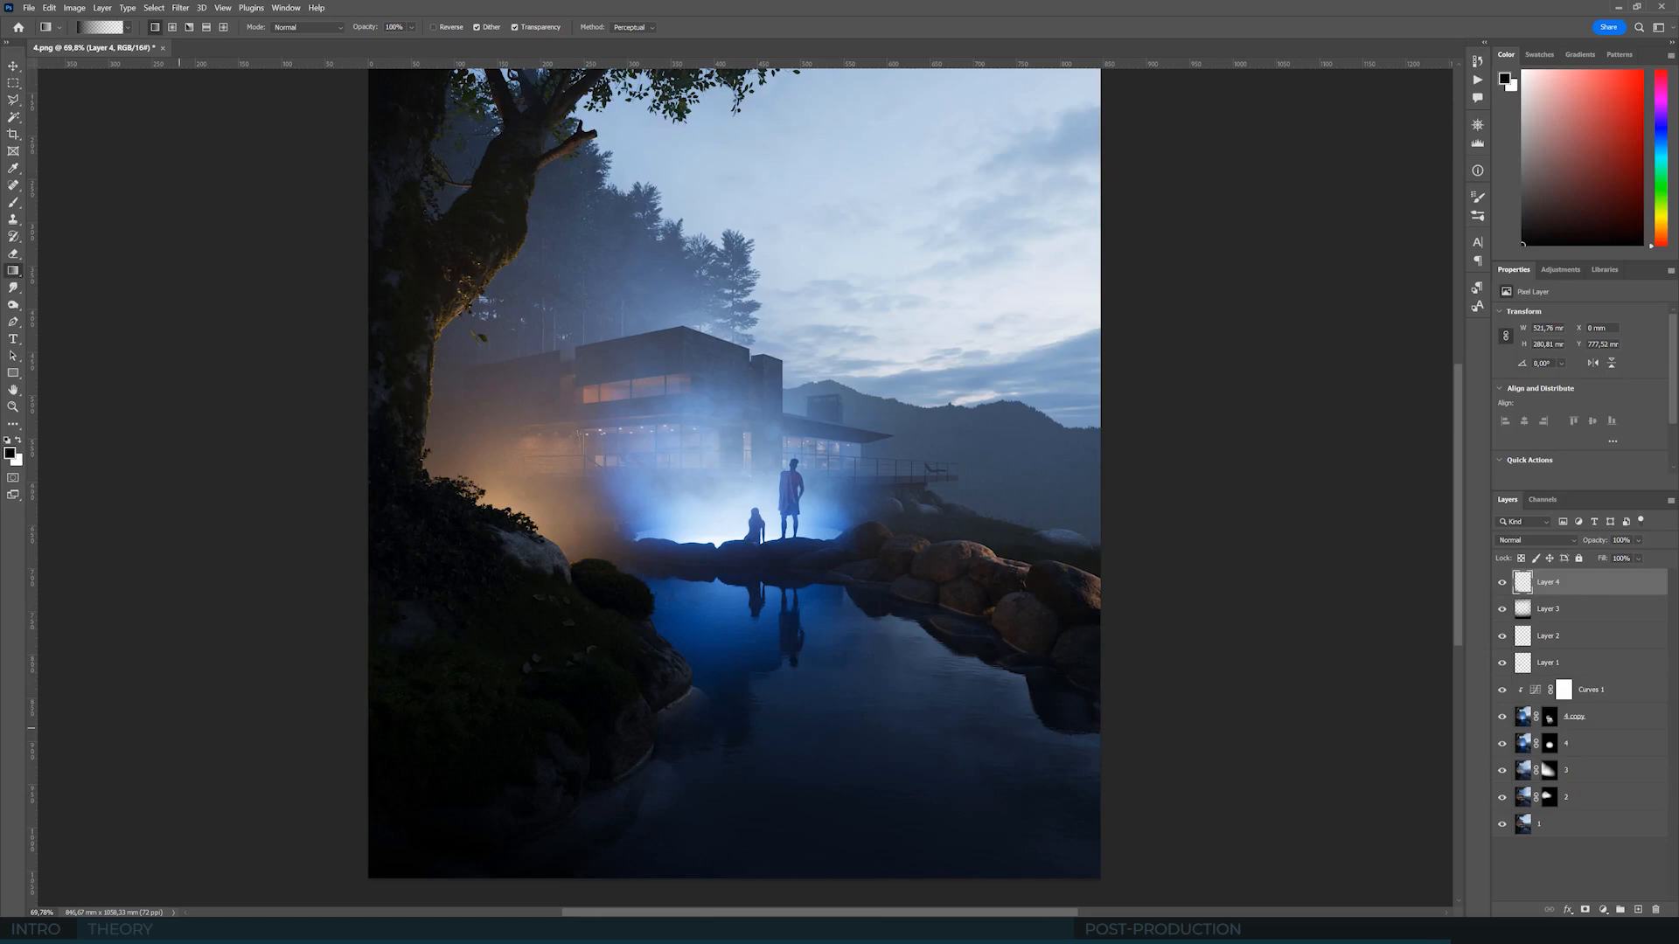
- Add a Selective Color adjustment layer above Layer 4 and fine-tune the cyan and magenta amounts of the Reds
click(1561, 269)
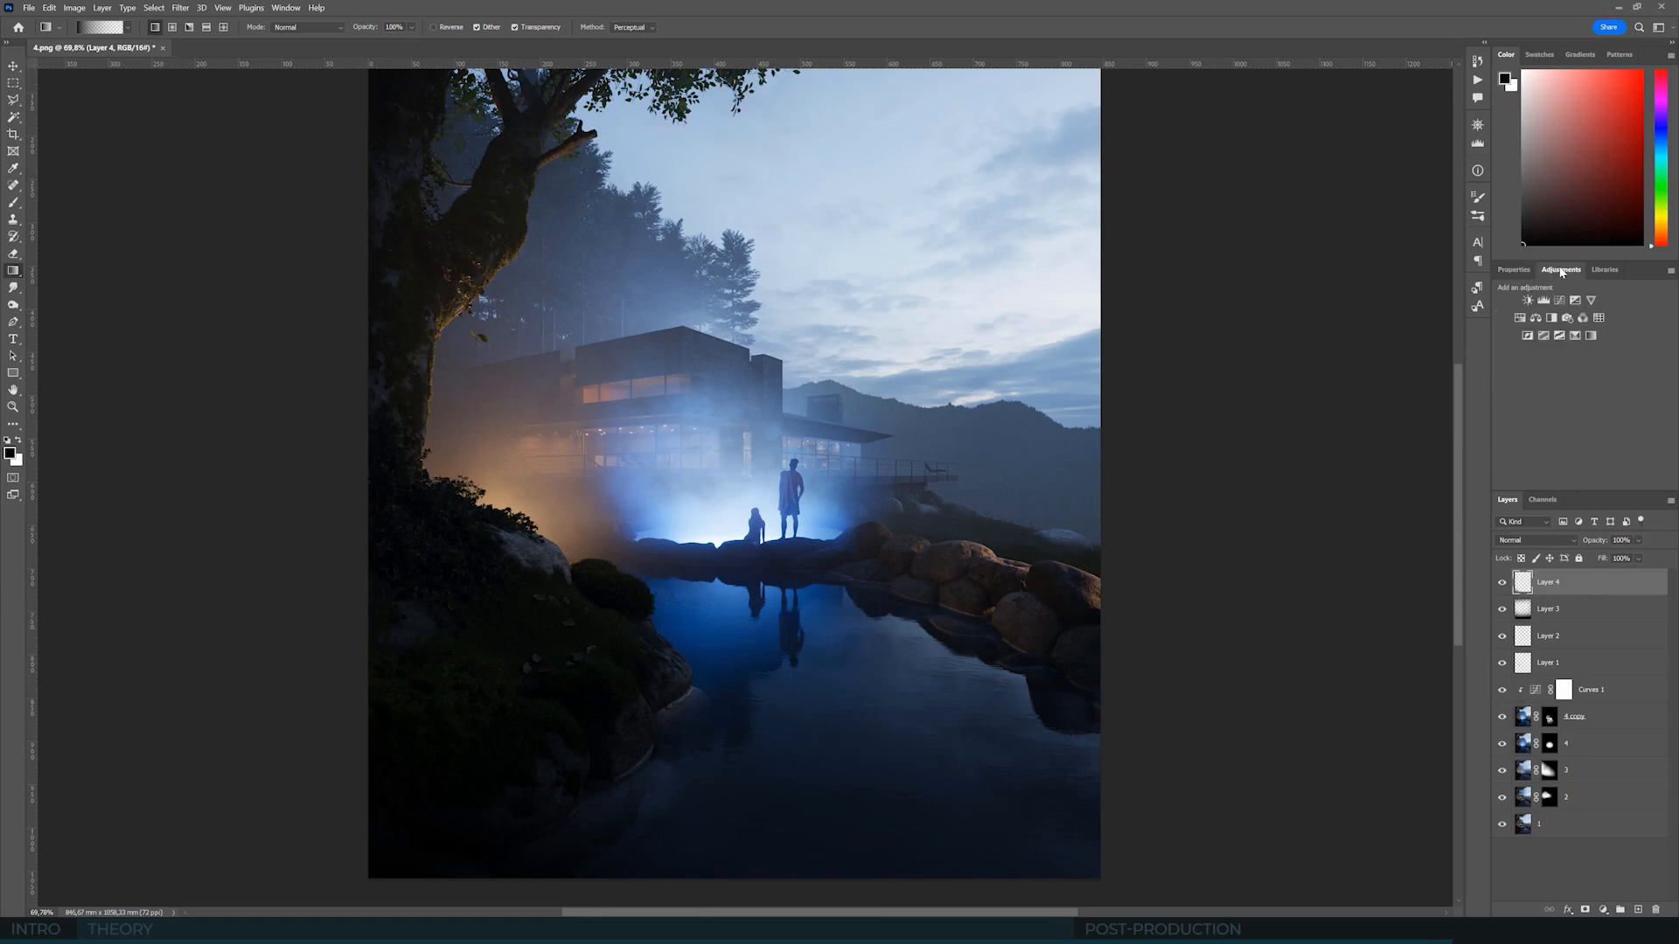
click(1575, 337)
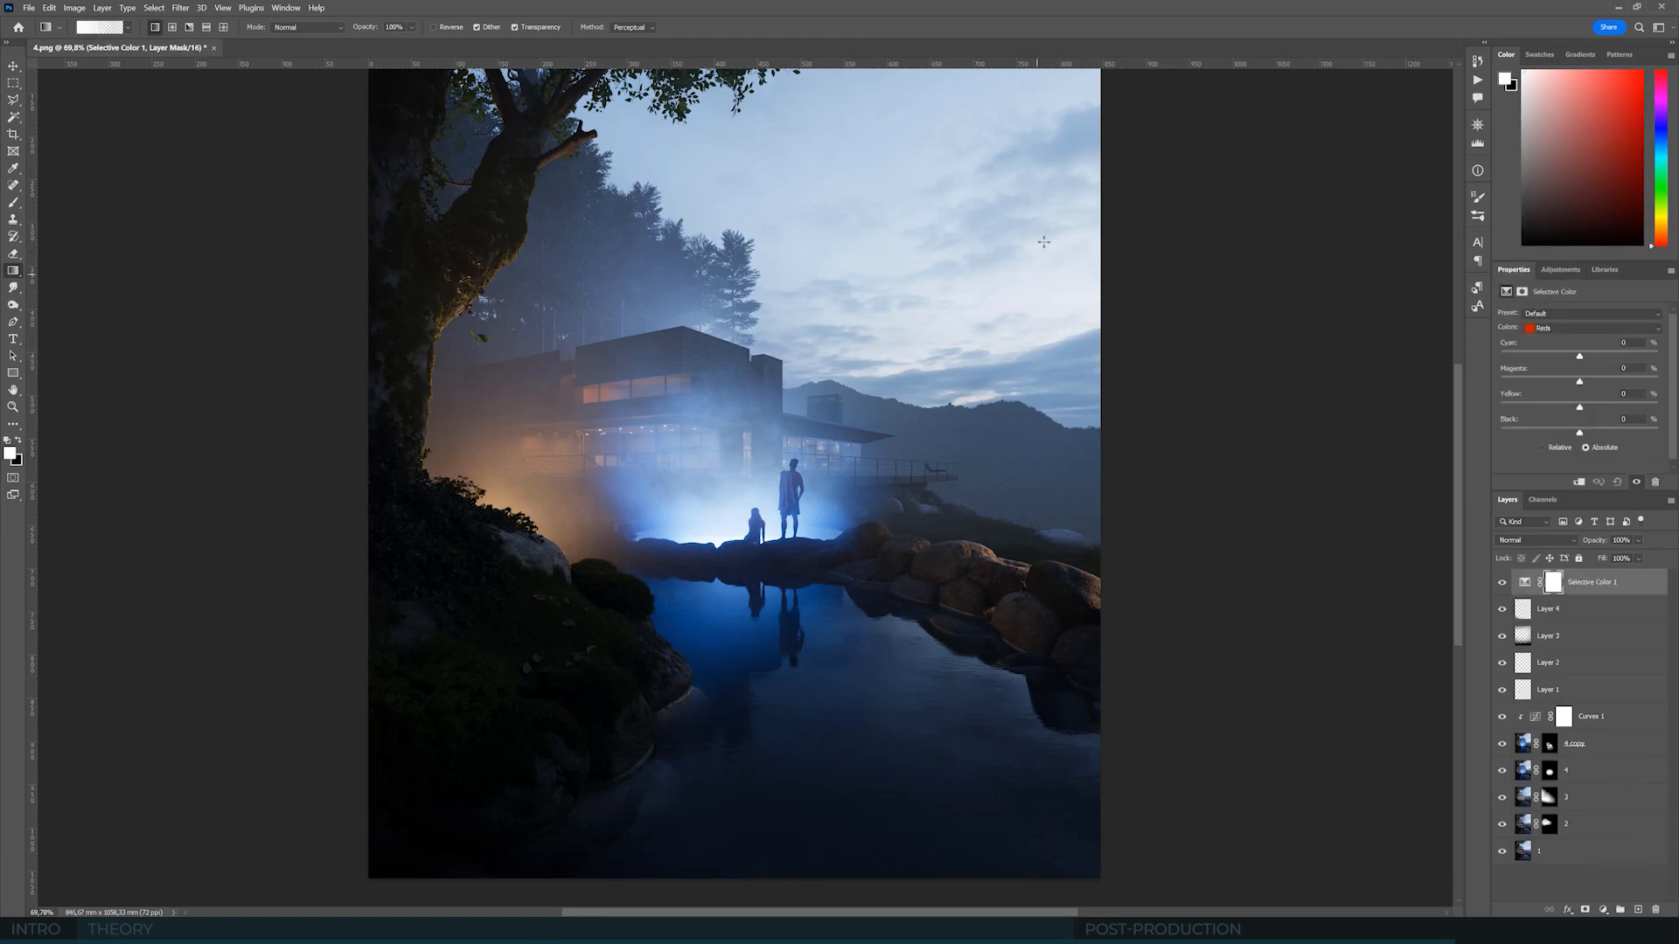
click(1569, 325)
click(1568, 325)
drag(1575, 359, 1570, 362)
drag(1581, 381, 1578, 382)
drag(1586, 385, 1588, 387)
click(1503, 584)
click(1503, 583)
- In the Yellows range, lower cyan slightly, fine-tune magenta, raise yellow clearly and raise black slightly
click(1540, 328)
click(1557, 352)
drag(1571, 382, 1567, 383)
drag(1581, 404, 1587, 408)
drag(1585, 383, 1589, 385)
drag(1593, 408, 1612, 409)
drag(1579, 359, 1571, 365)
drag(1609, 432, 1586, 433)
- In the Cyans range, set cyan to about +82, yellow to +18 and black to +39
click(1574, 327)
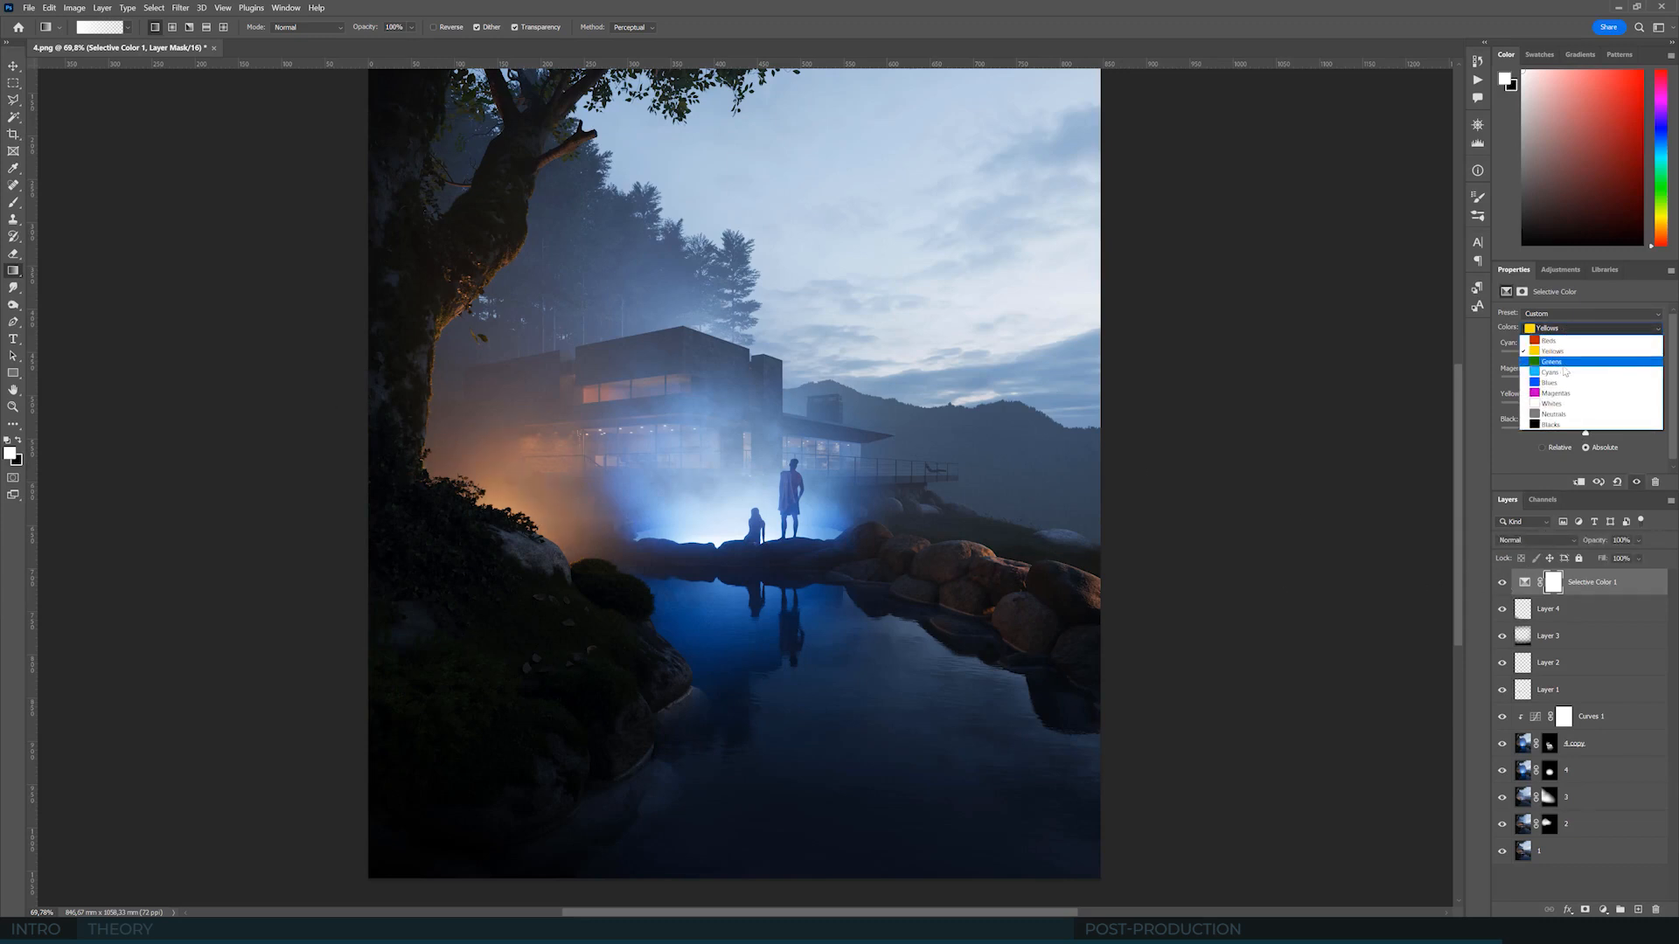
click(1560, 371)
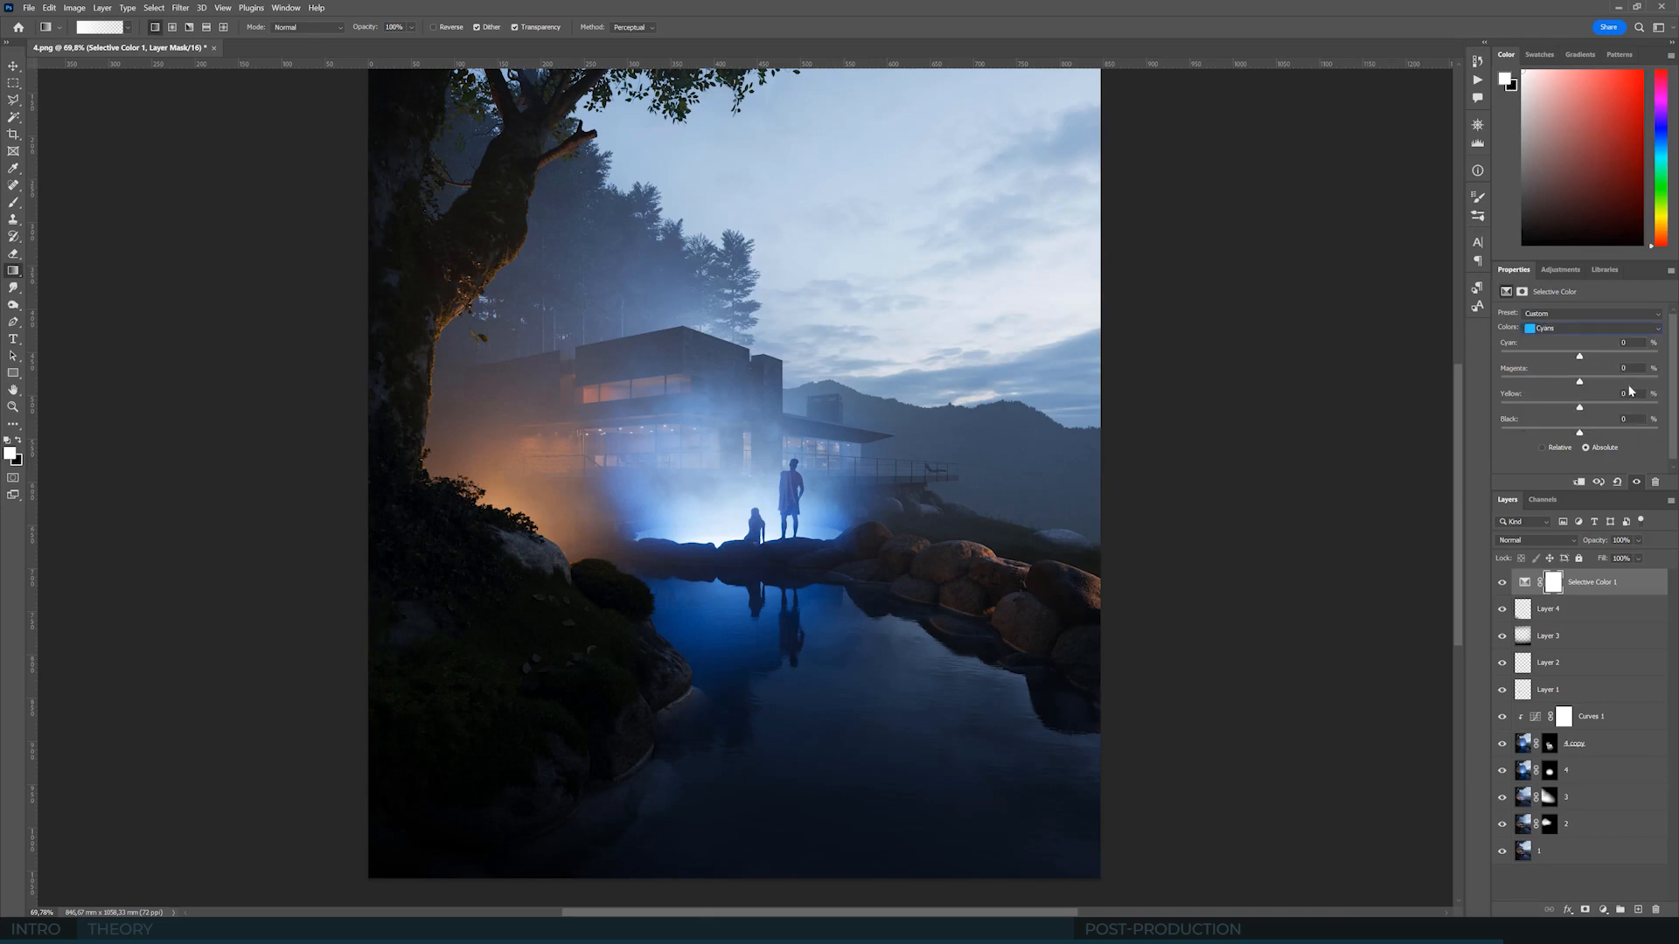
drag(1631, 356, 1647, 358)
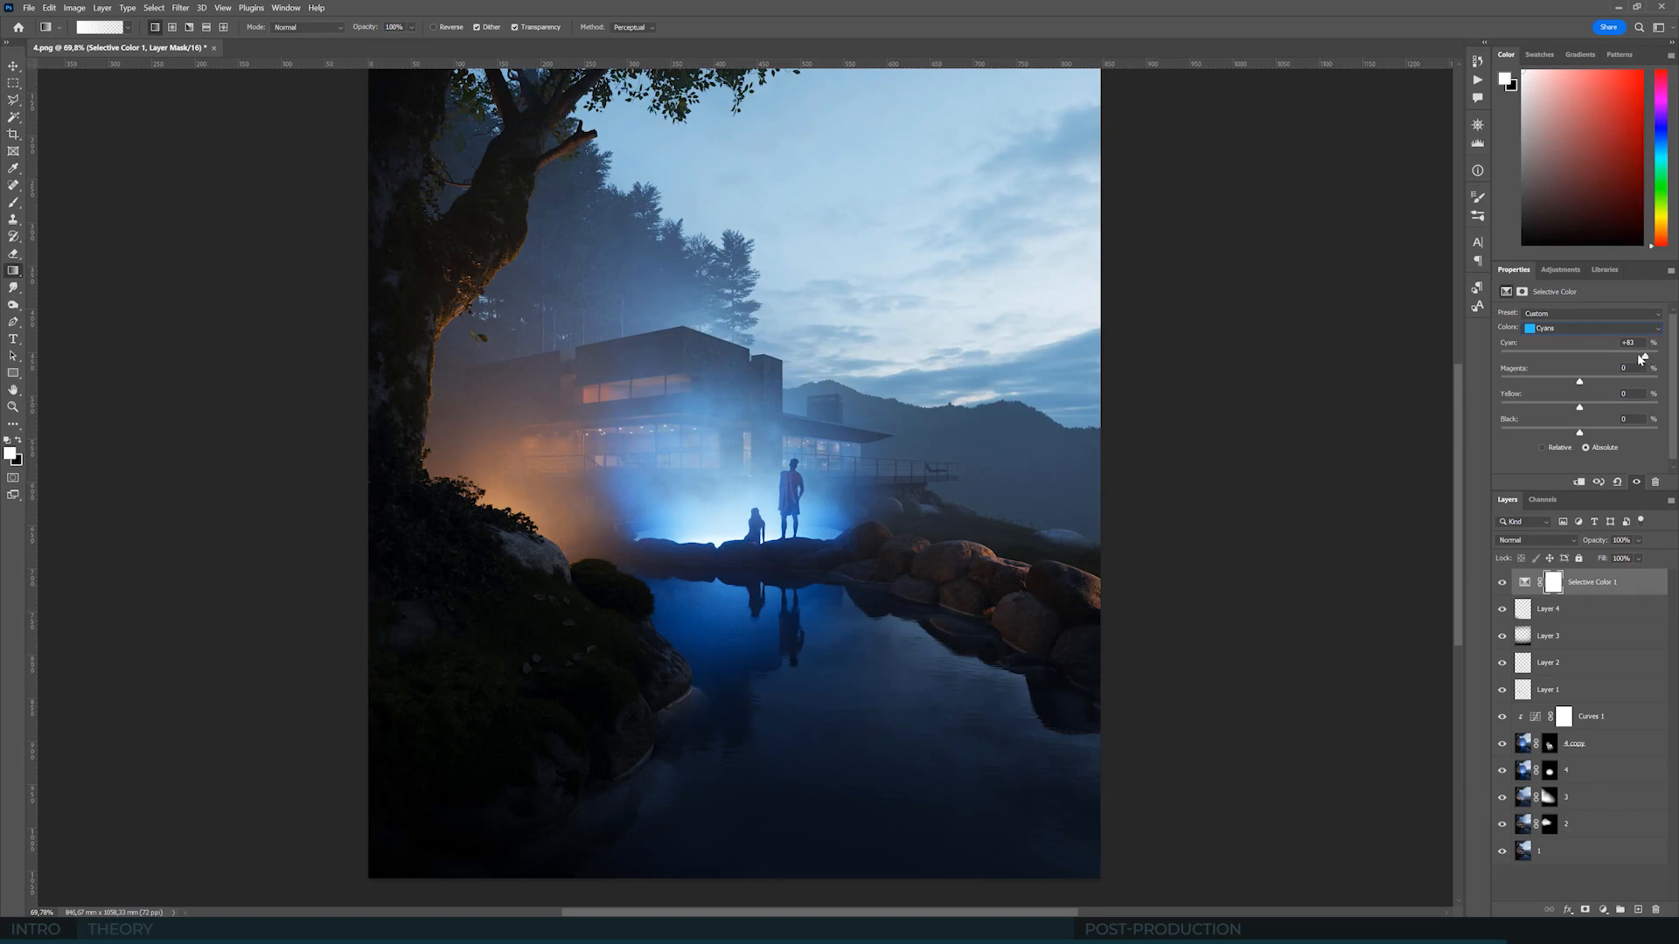
drag(1580, 407, 1594, 411)
drag(1598, 435, 1610, 435)
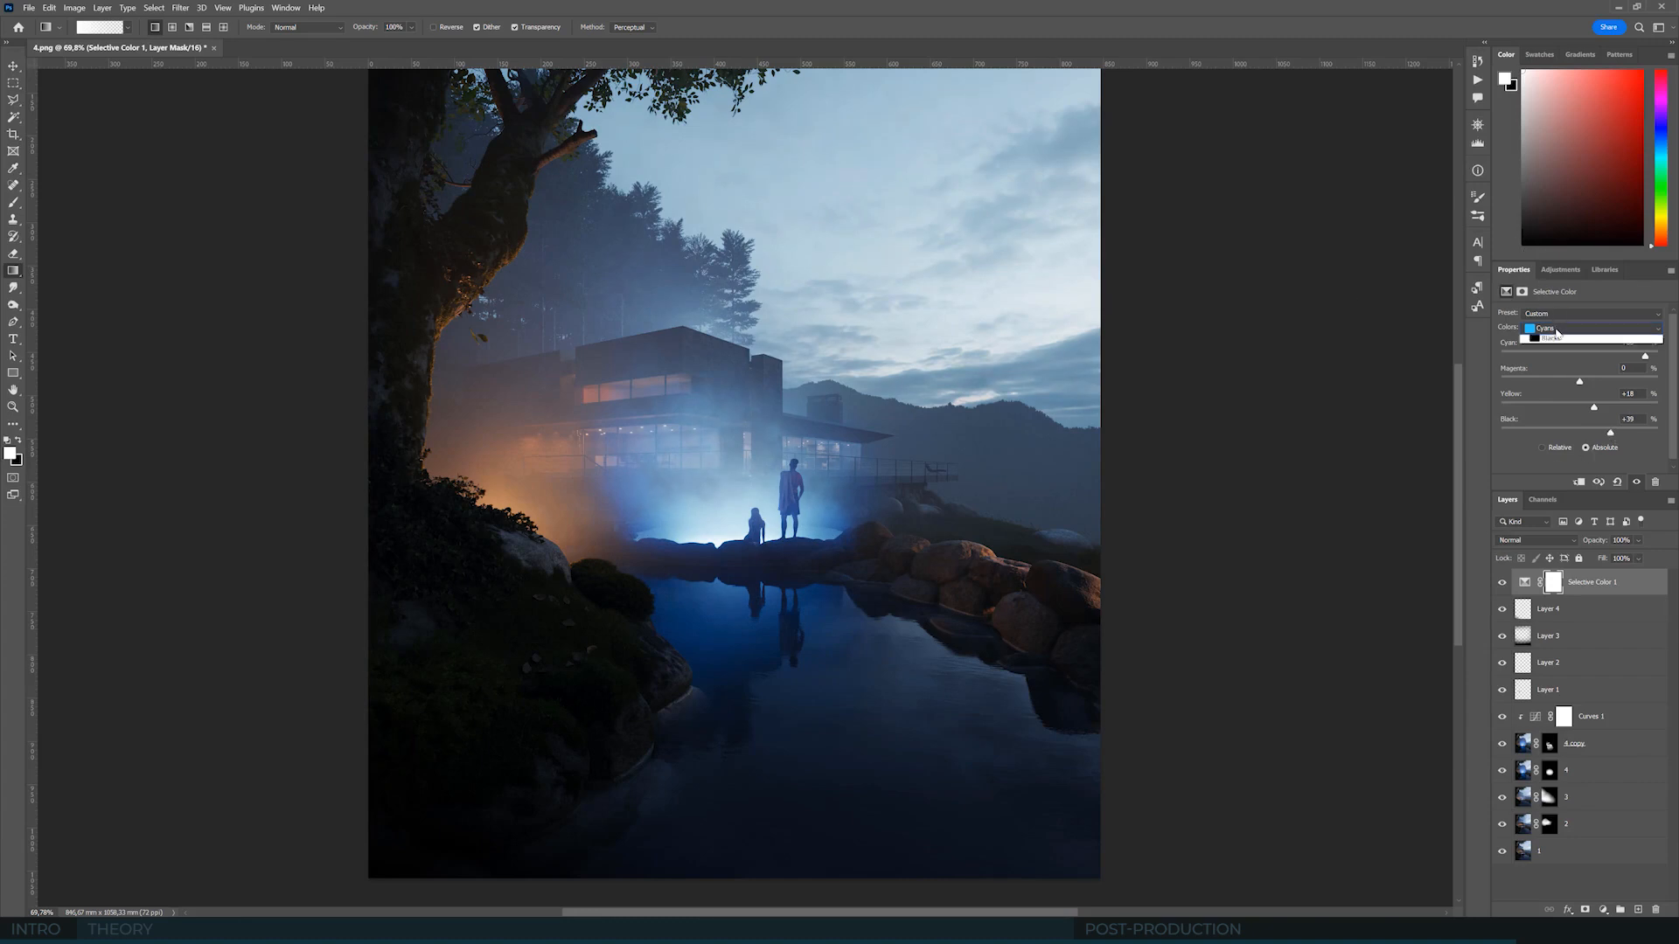
- Set the Blues to magenta -11 and yellow +12, and the Neutrals to cyan +6, magenta +3 and yellow +4
click(1562, 328)
click(1550, 383)
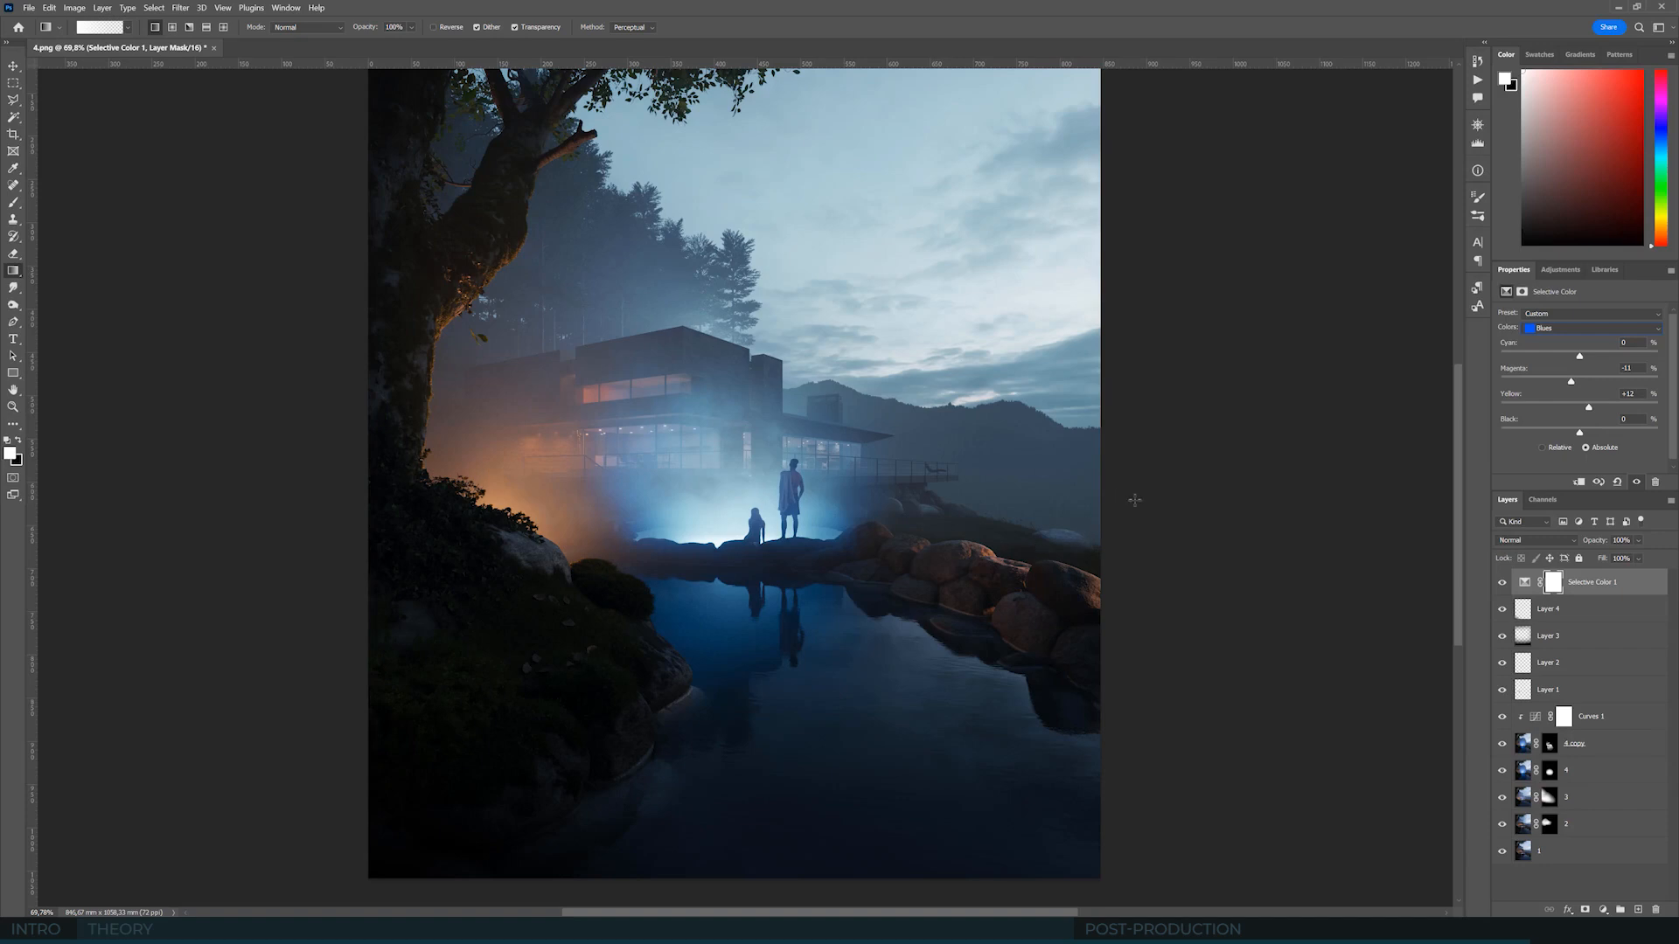
click(1562, 328)
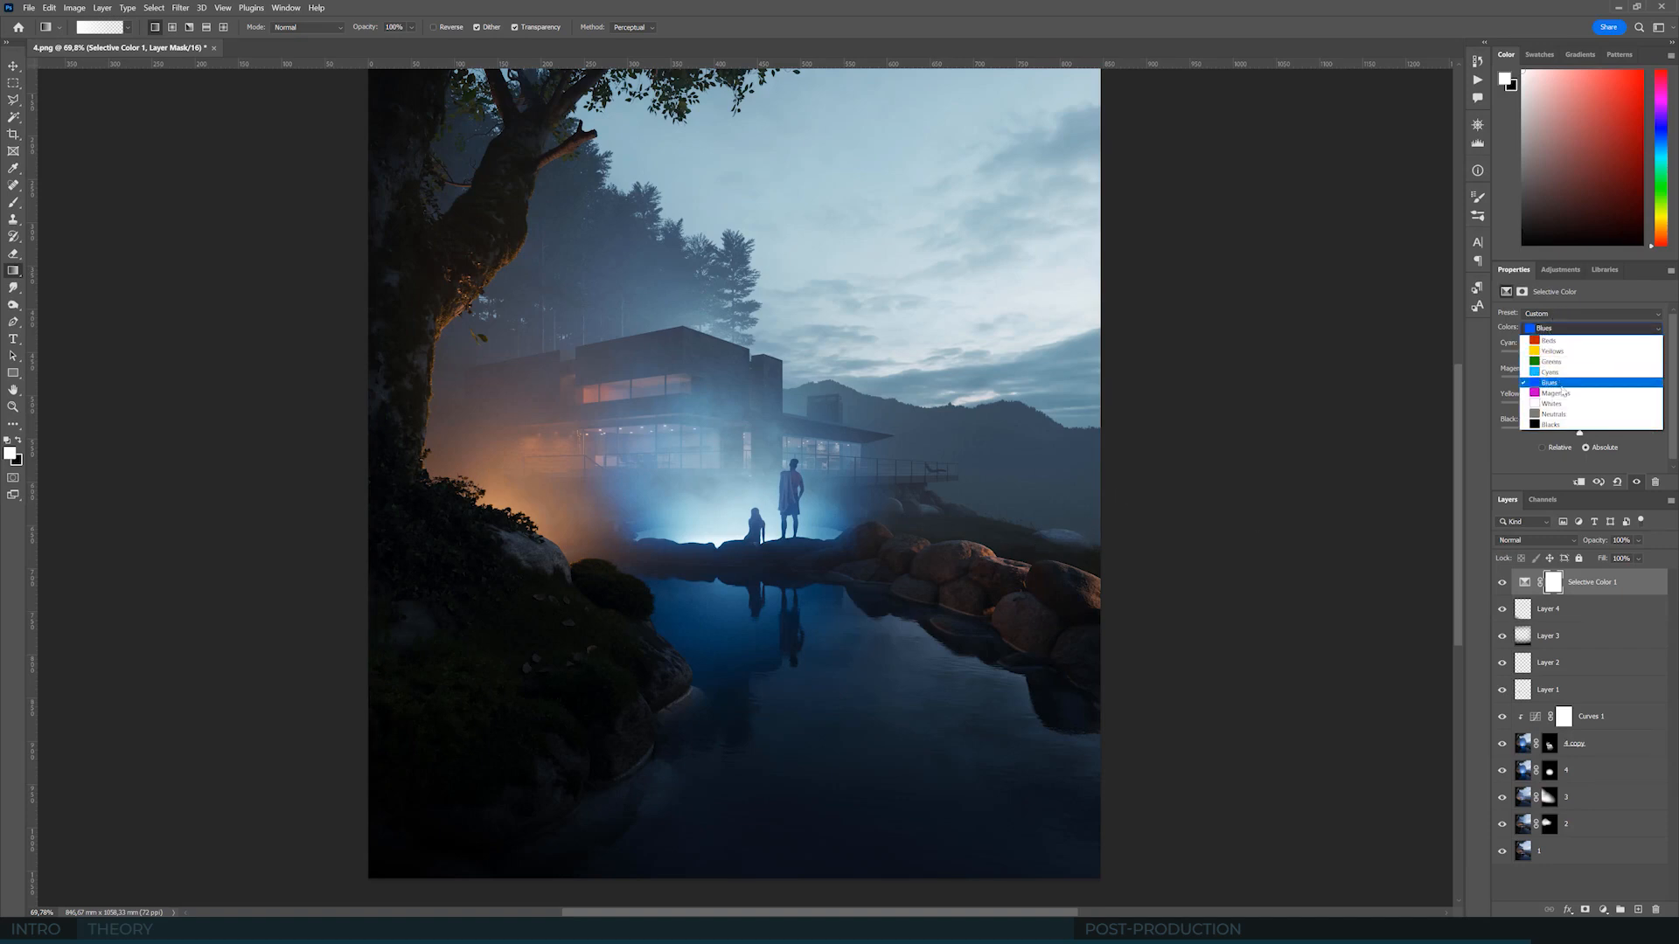
click(1561, 414)
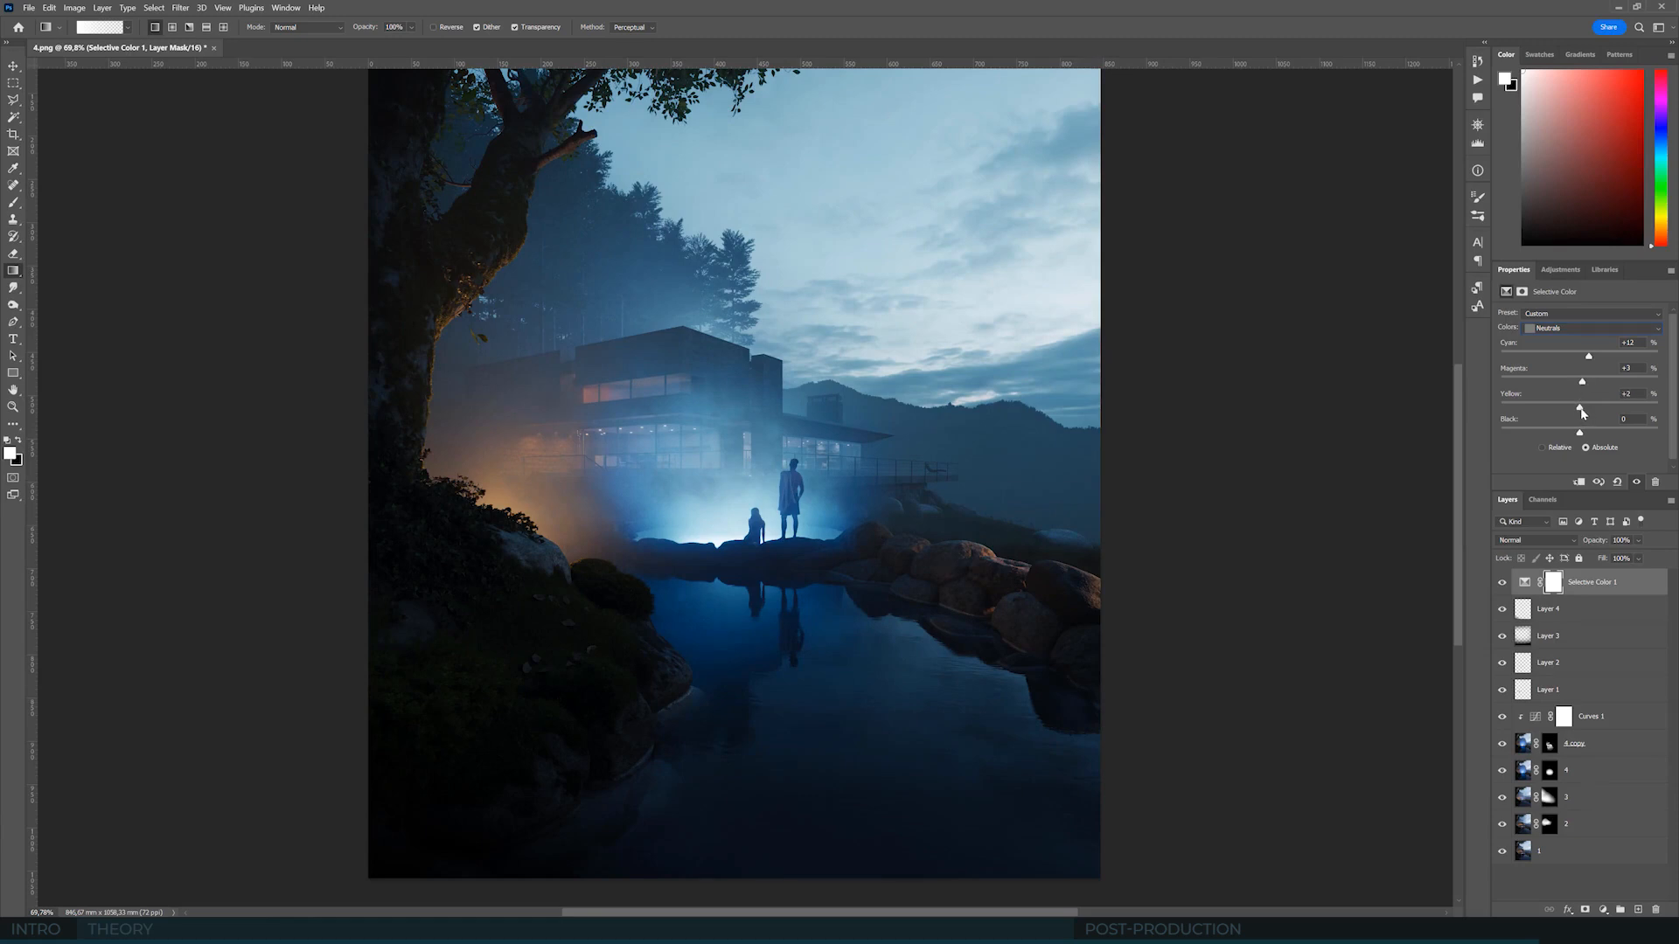
drag(1580, 408, 1584, 409)
- Compare the image with and without the Selective Color adjustment and inspect the pool and house area
click(1568, 639)
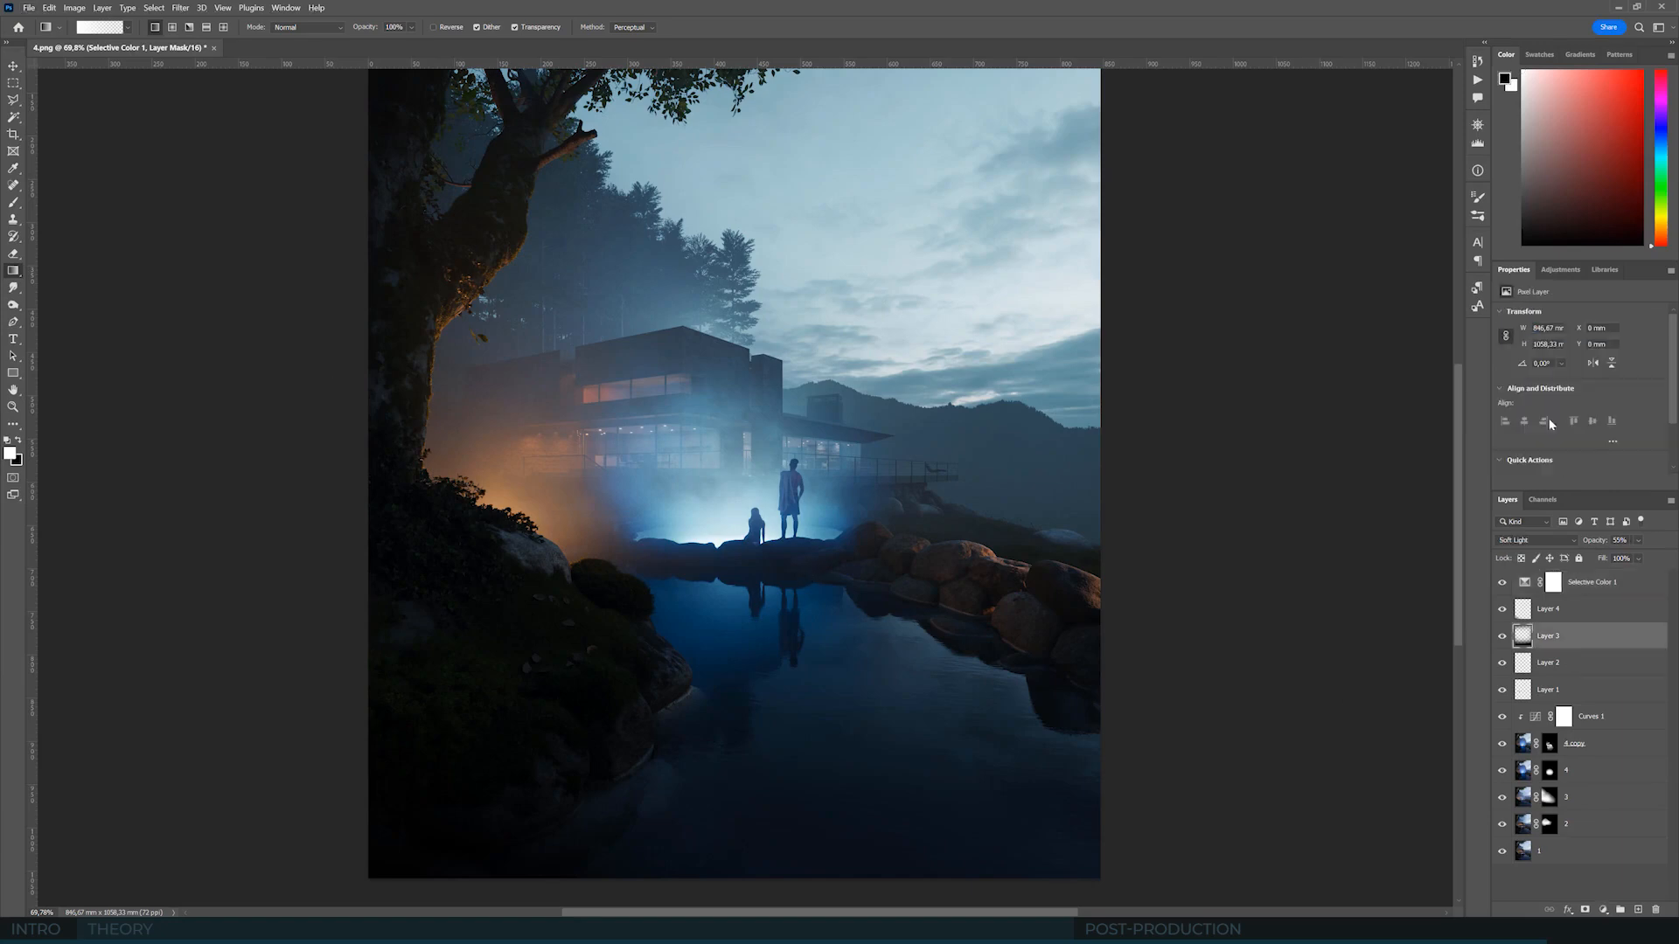
click(1502, 584)
click(1502, 583)
click(1576, 582)
alt+scroll(853, 496, down, 3)
alt+scroll(856, 489, up, 4)
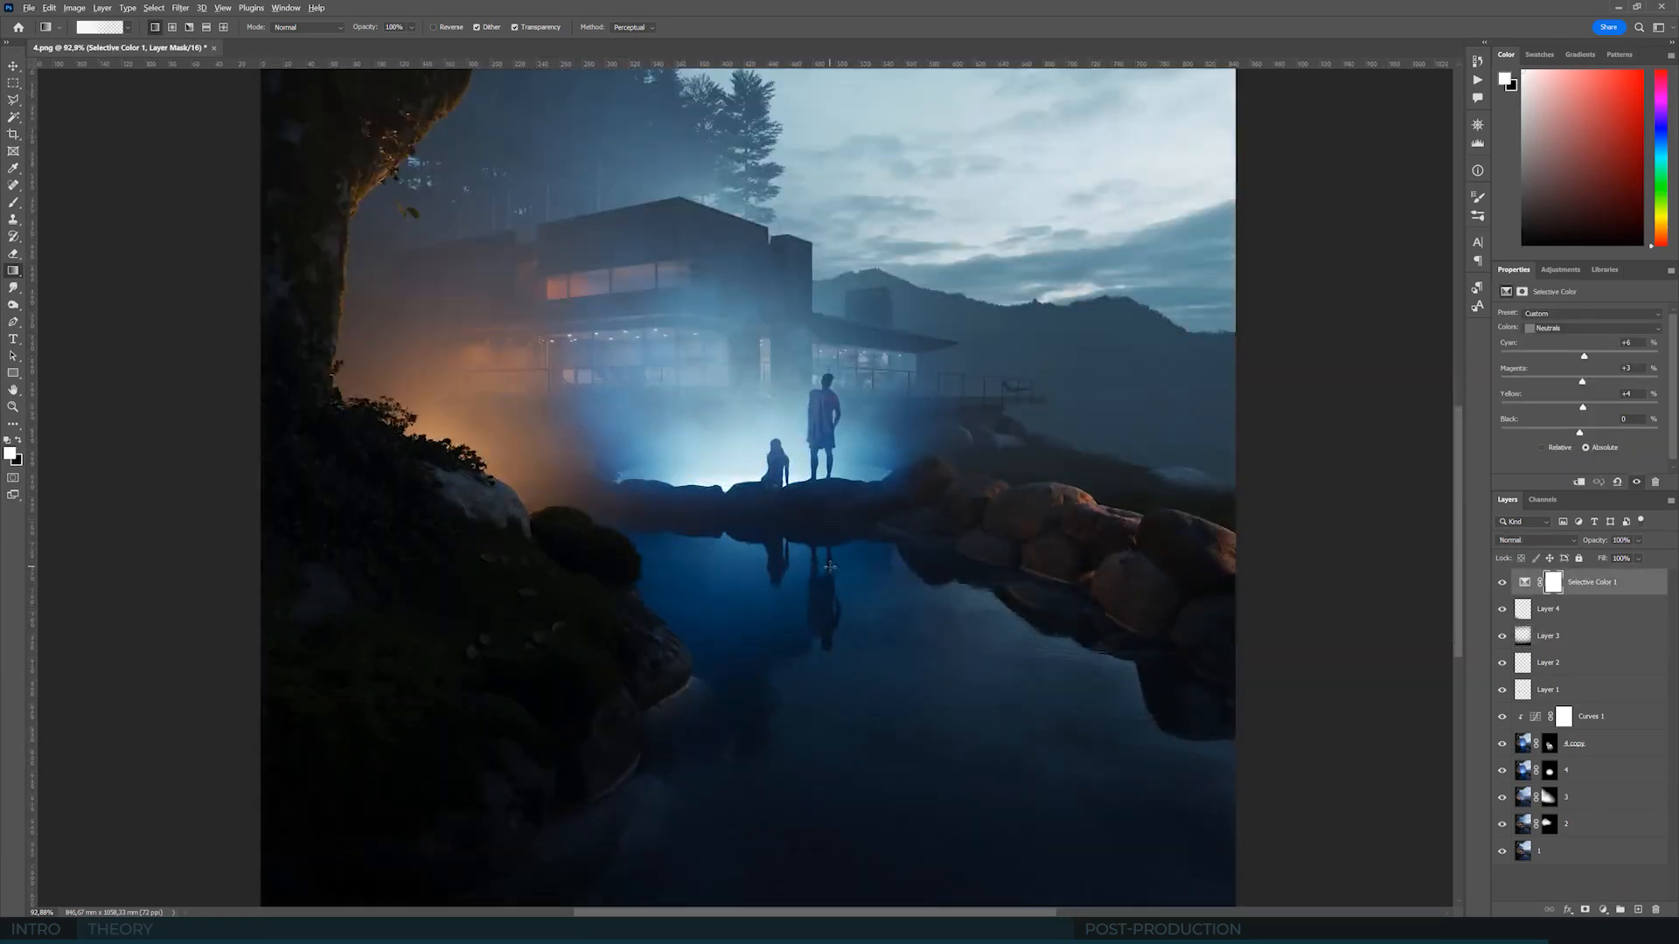
scroll(857, 530, down, 1)
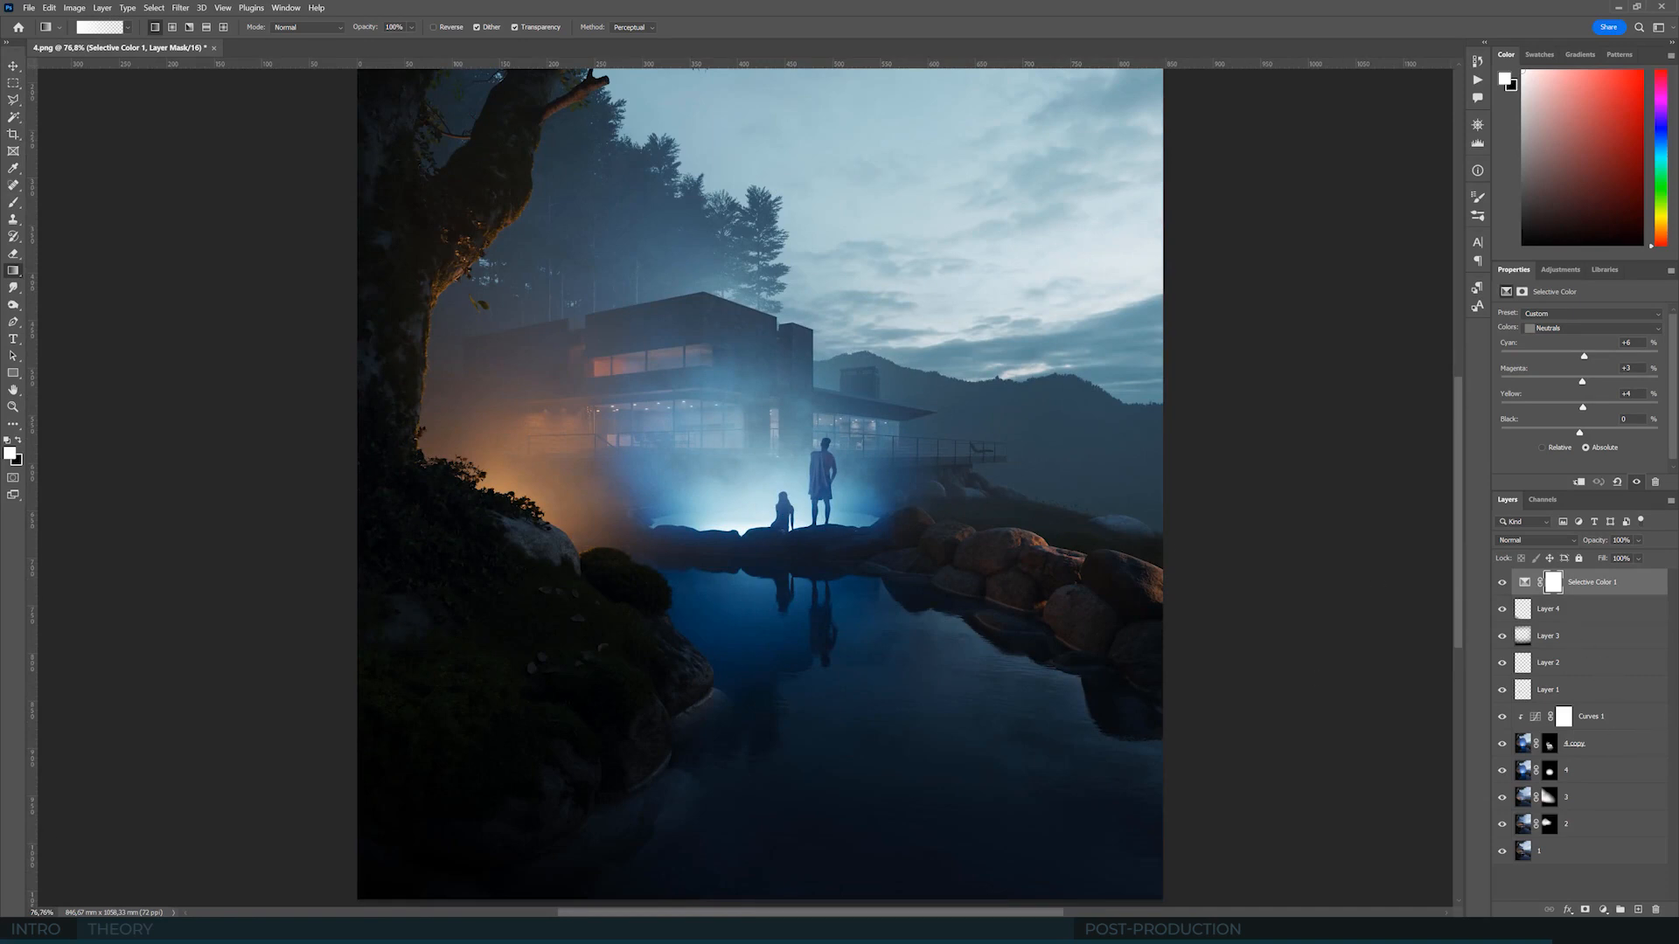
scroll(760, 485, down, 1)
- In the Blacks range, try a strong cyan boost, undo it, and set cyan and magenta to +1 each
click(1583, 334)
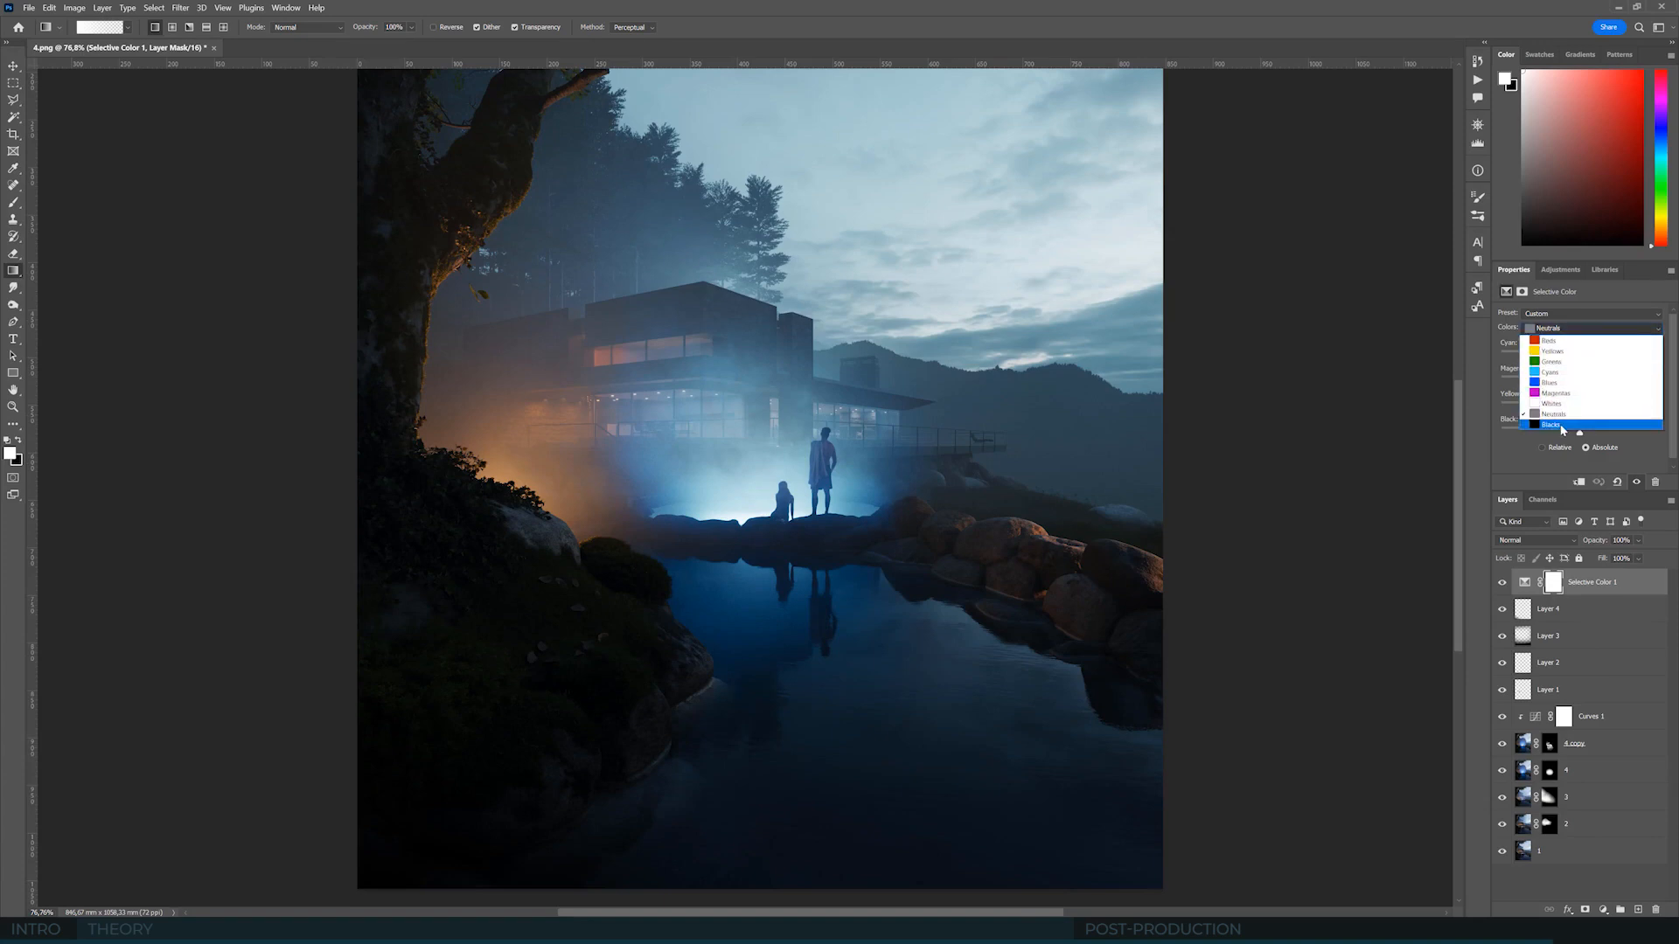
click(1617, 425)
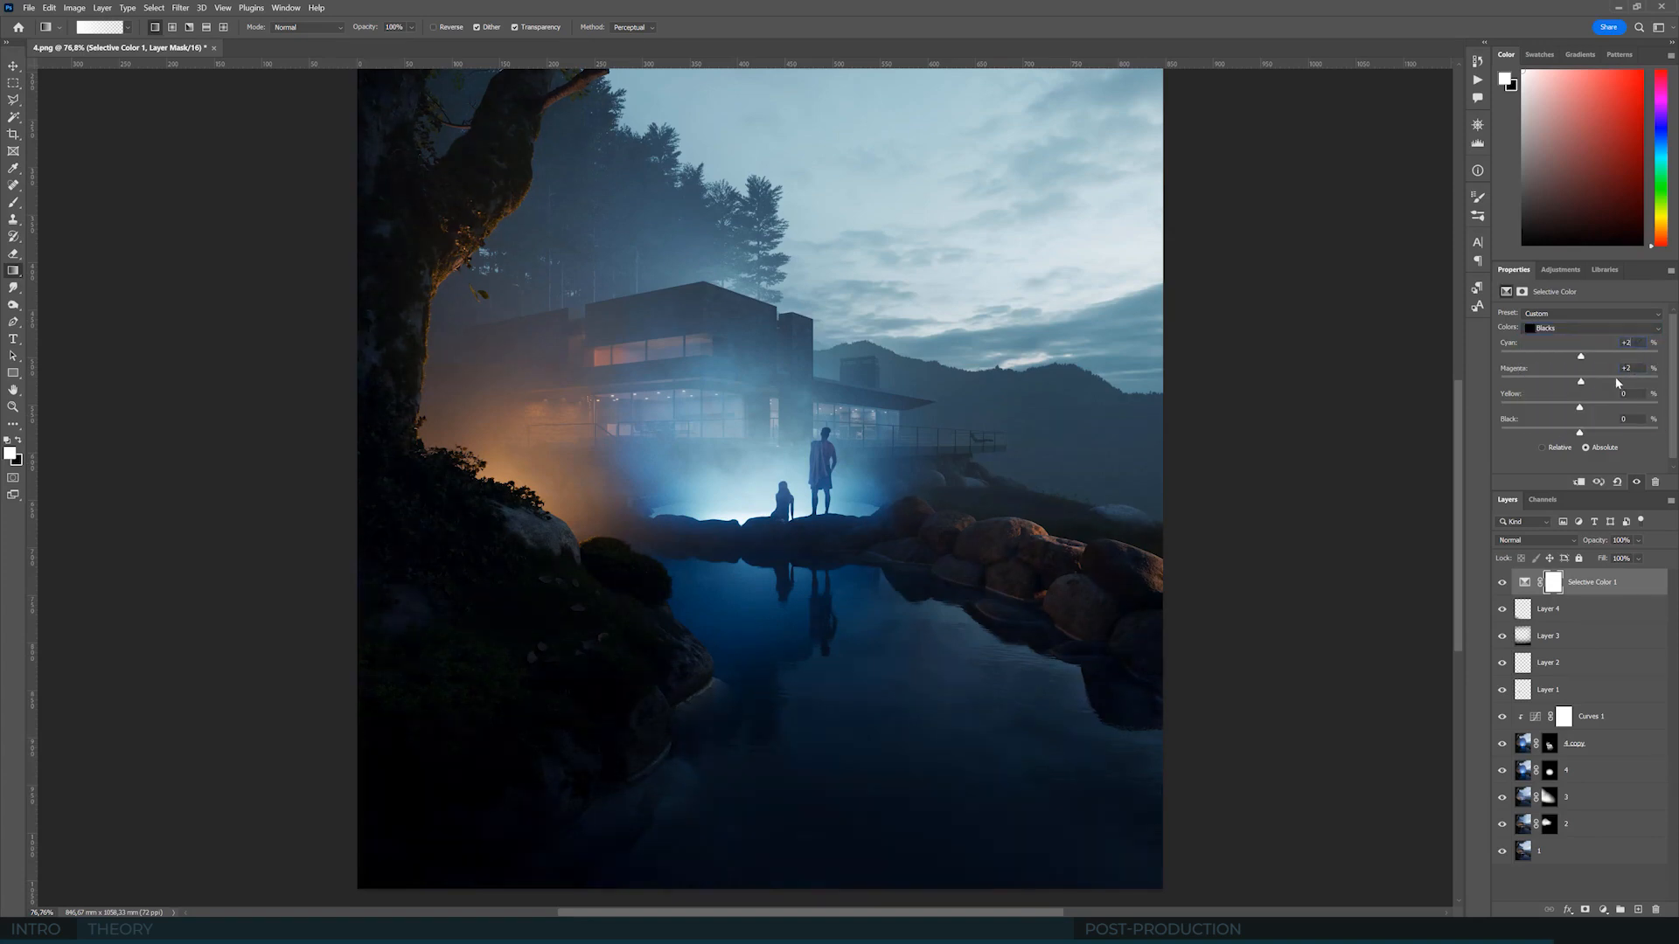
click(1633, 356)
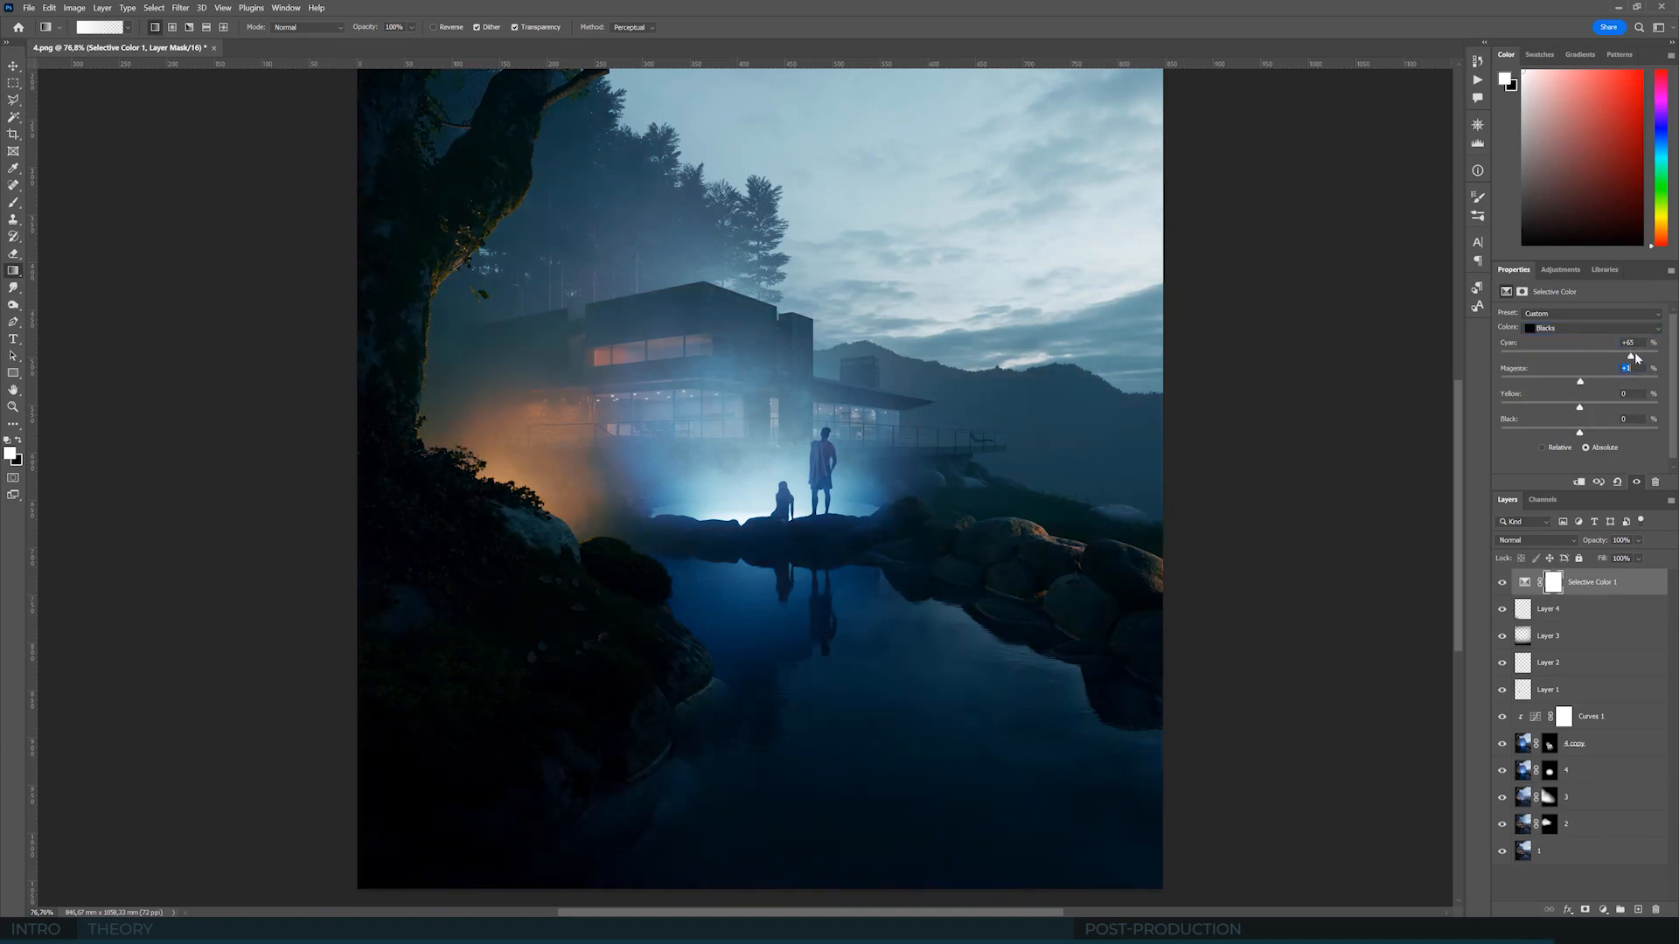
key(ctrl+z)
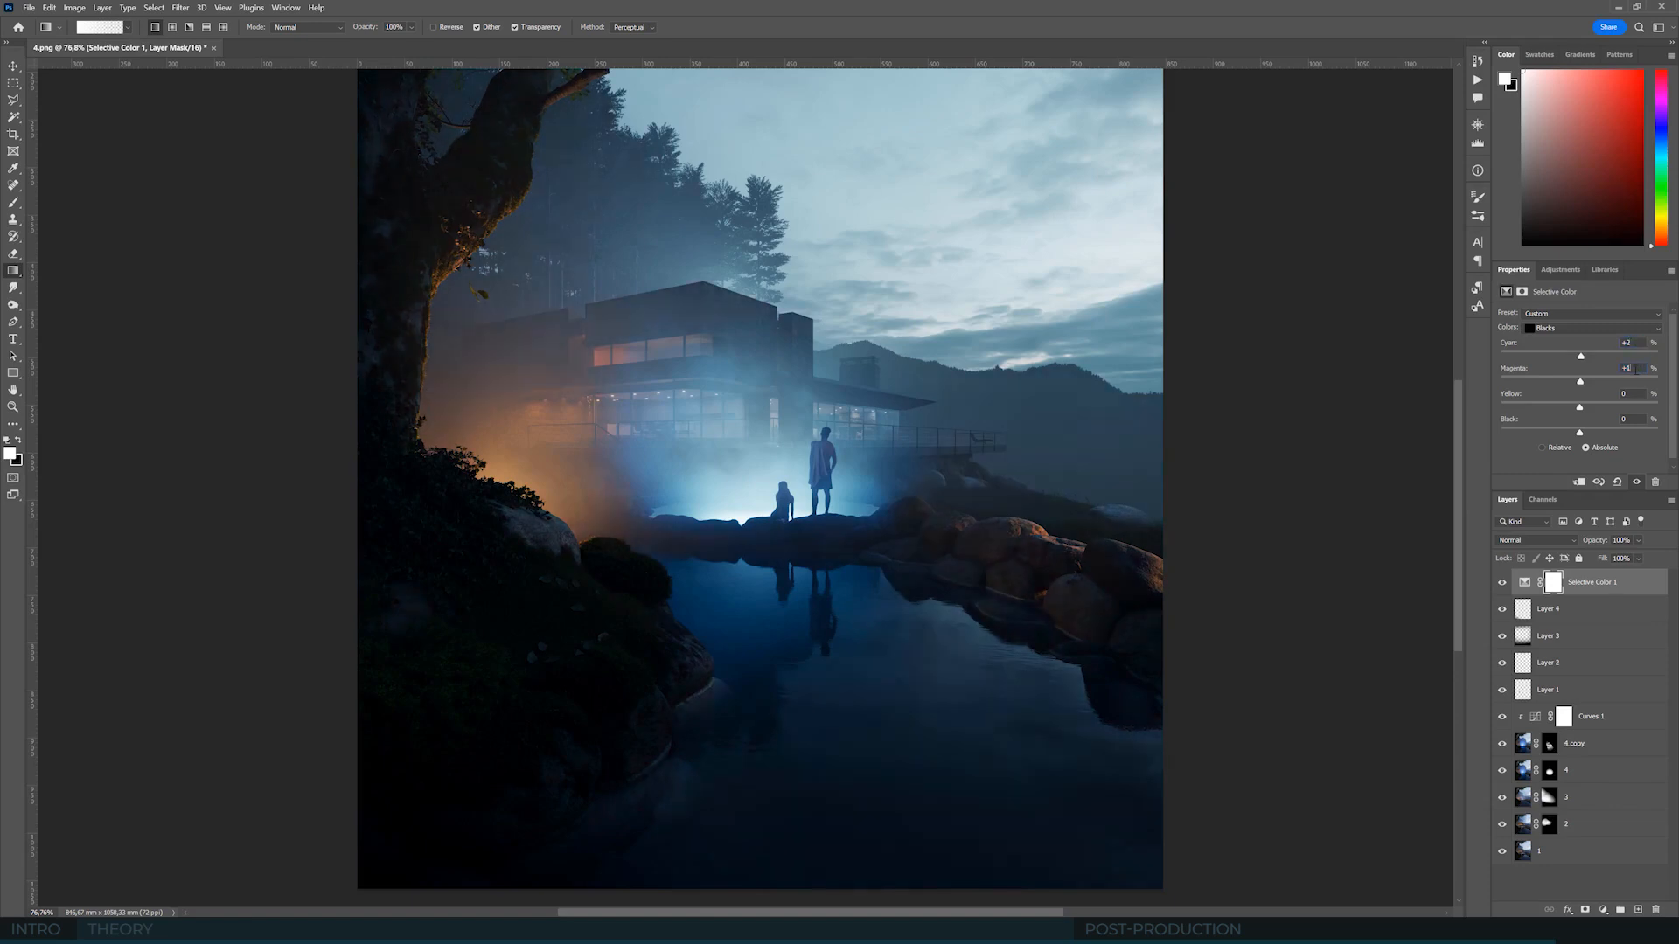
- Compare the image before and after the Selective Color adjustment and examine the figures and rocks up close
click(1501, 582)
click(1501, 582)
click(14, 66)
alt+scroll(879, 547, down, 3)
alt+scroll(874, 626, up, 6)
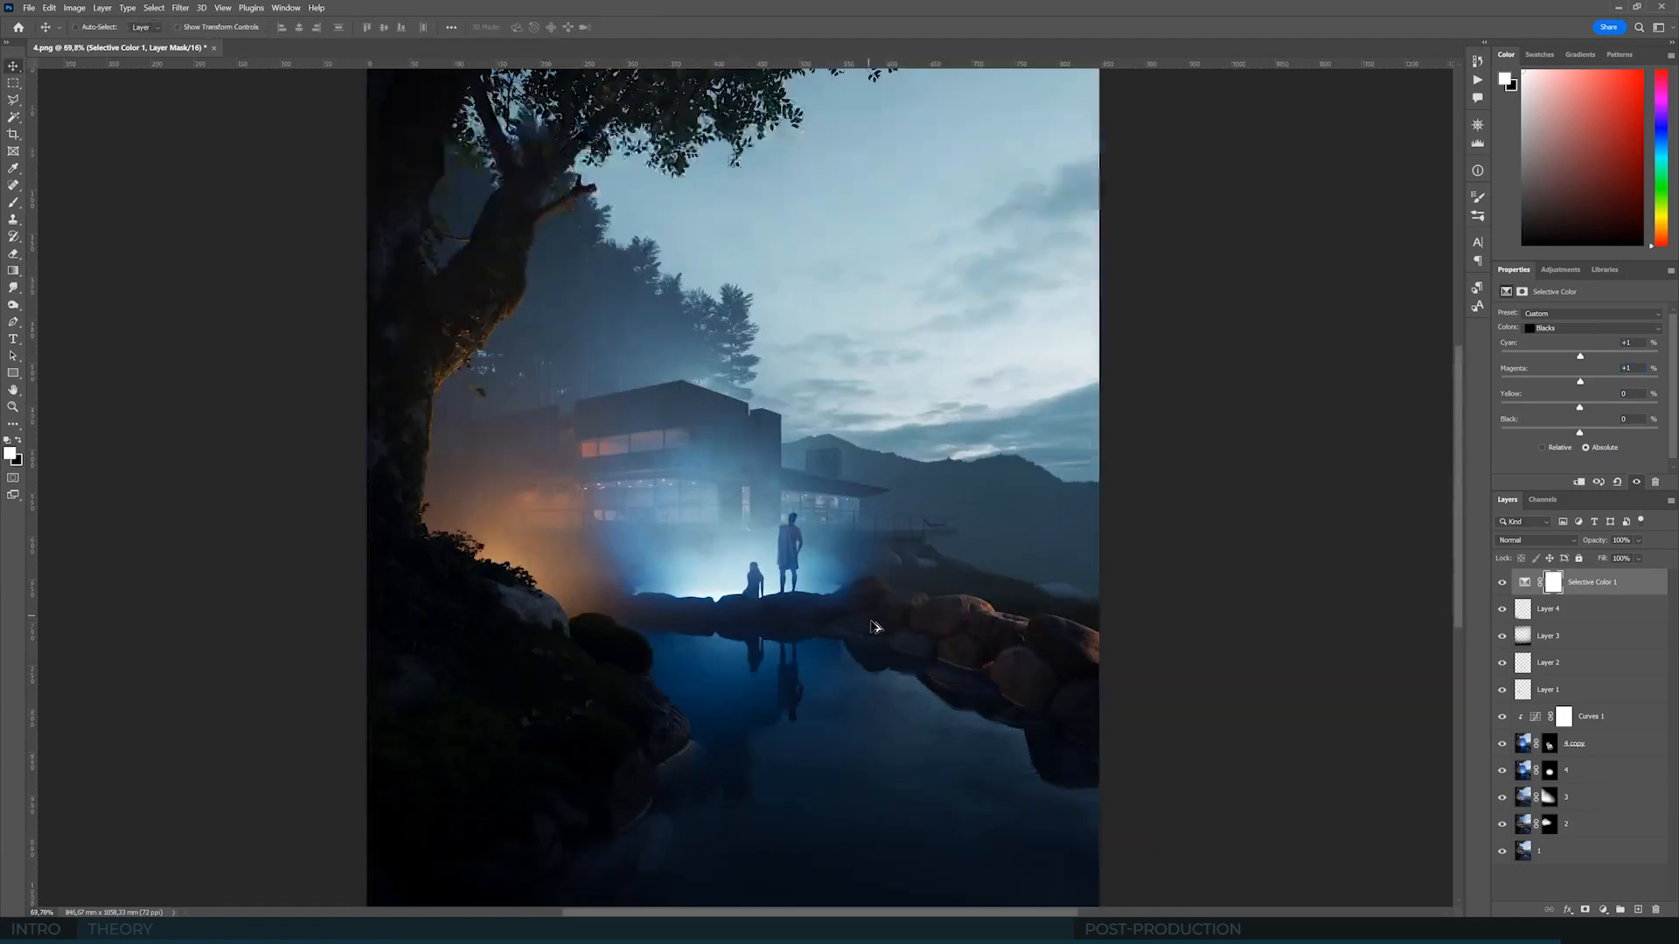
scroll(1052, 581, down, 1)
alt+scroll(1054, 594, up, 4)
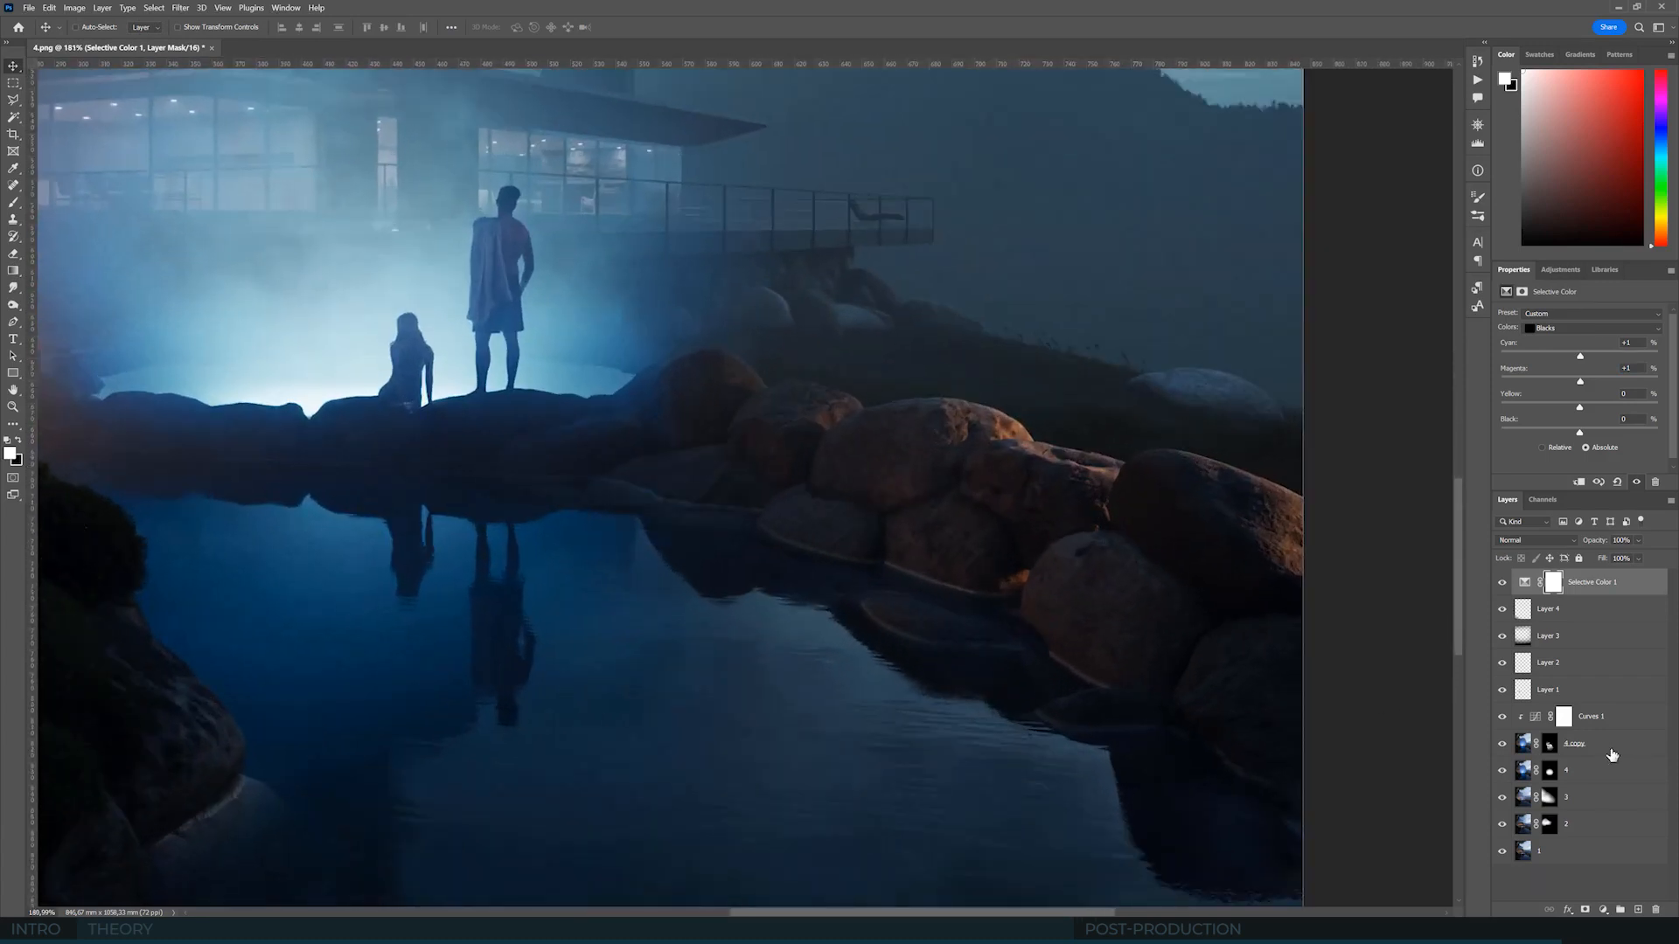
alt+scroll(1182, 539, down, 2)
alt+scroll(1182, 539, down, 2)
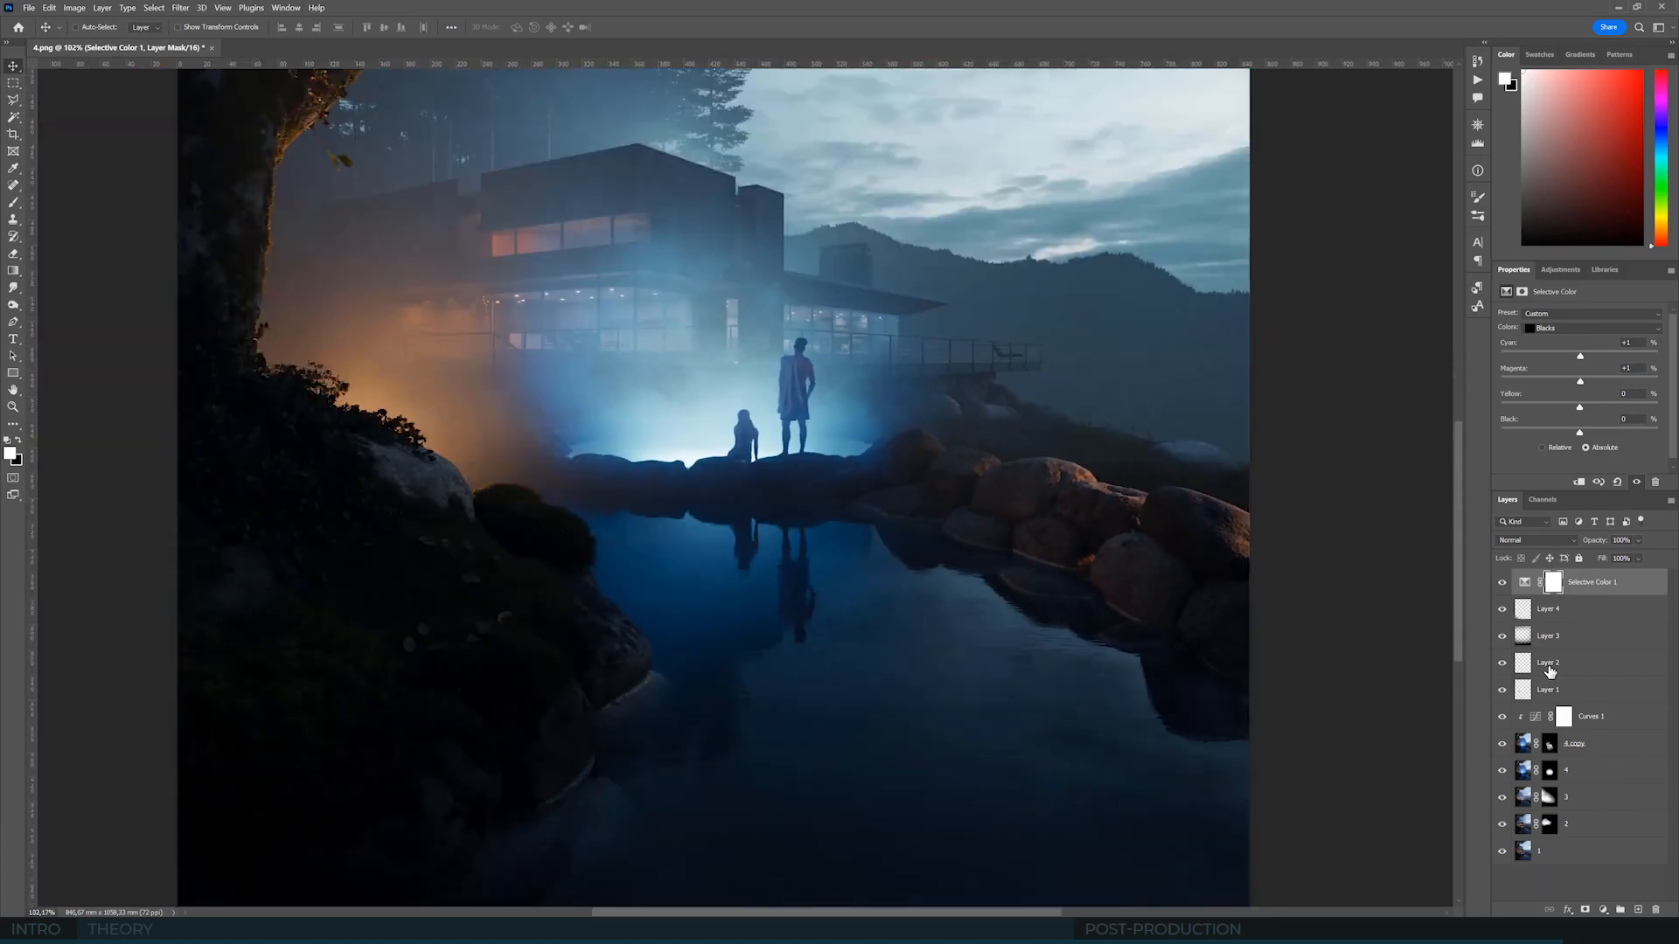
- On Layer 2, clone dark rock texture over the bright orange spot between the boulders beside the pool
click(1543, 663)
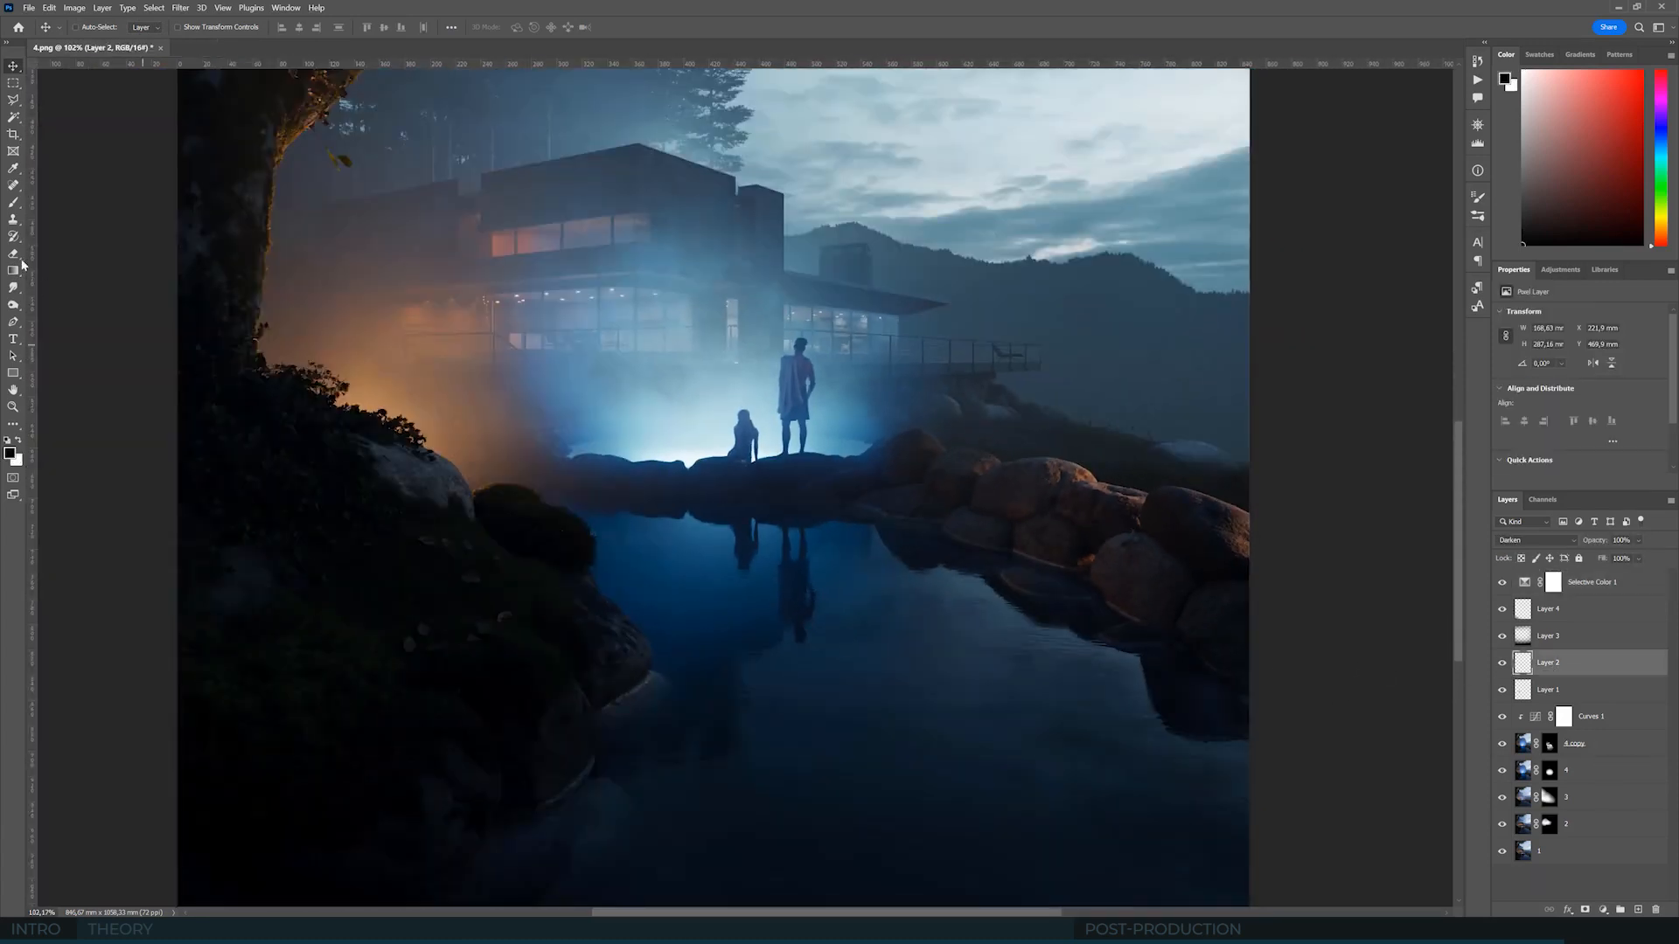
key(s)
alt+scroll(774, 515, up, 6)
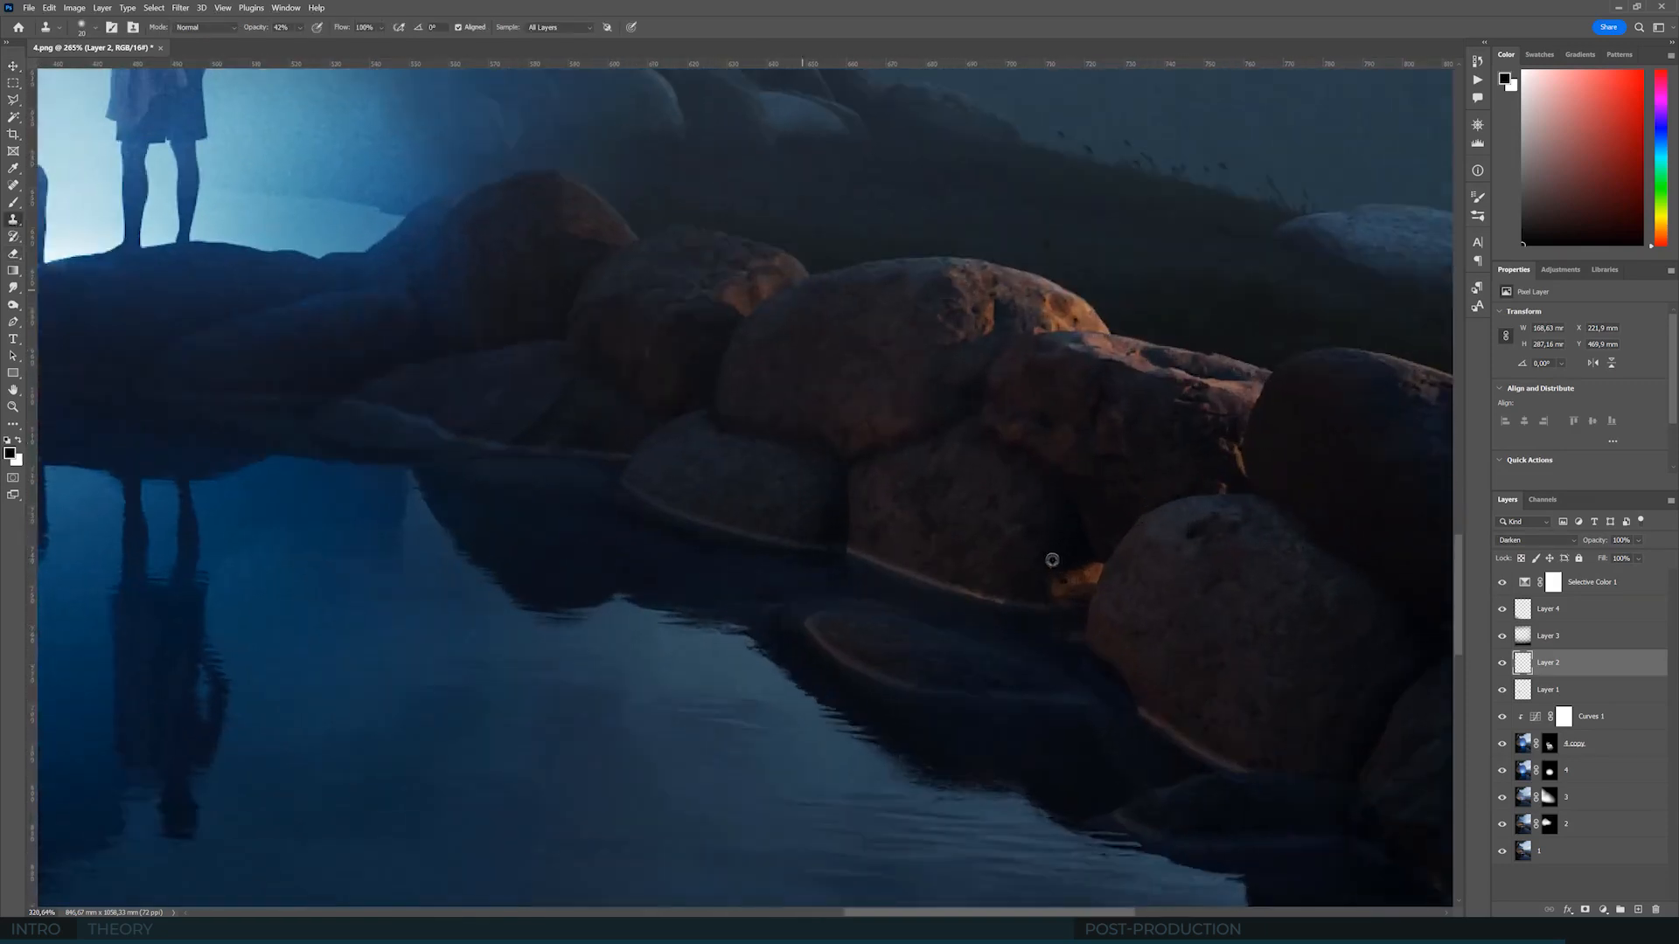
alt+scroll(1101, 585, up, 3)
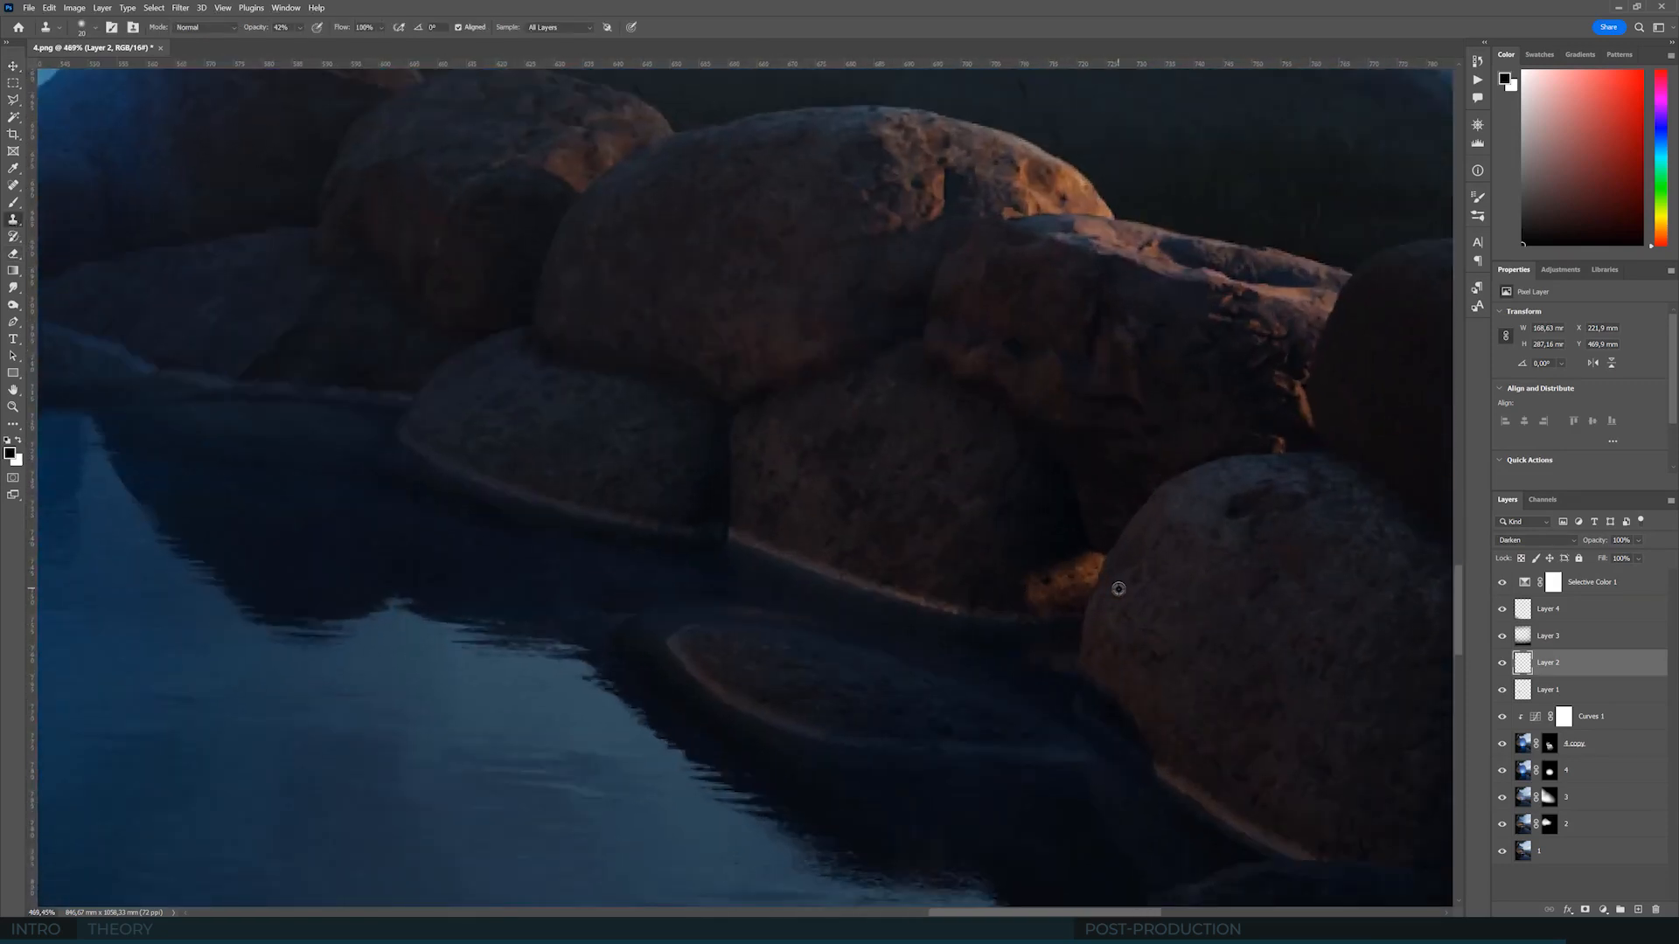
alt+click(1011, 505)
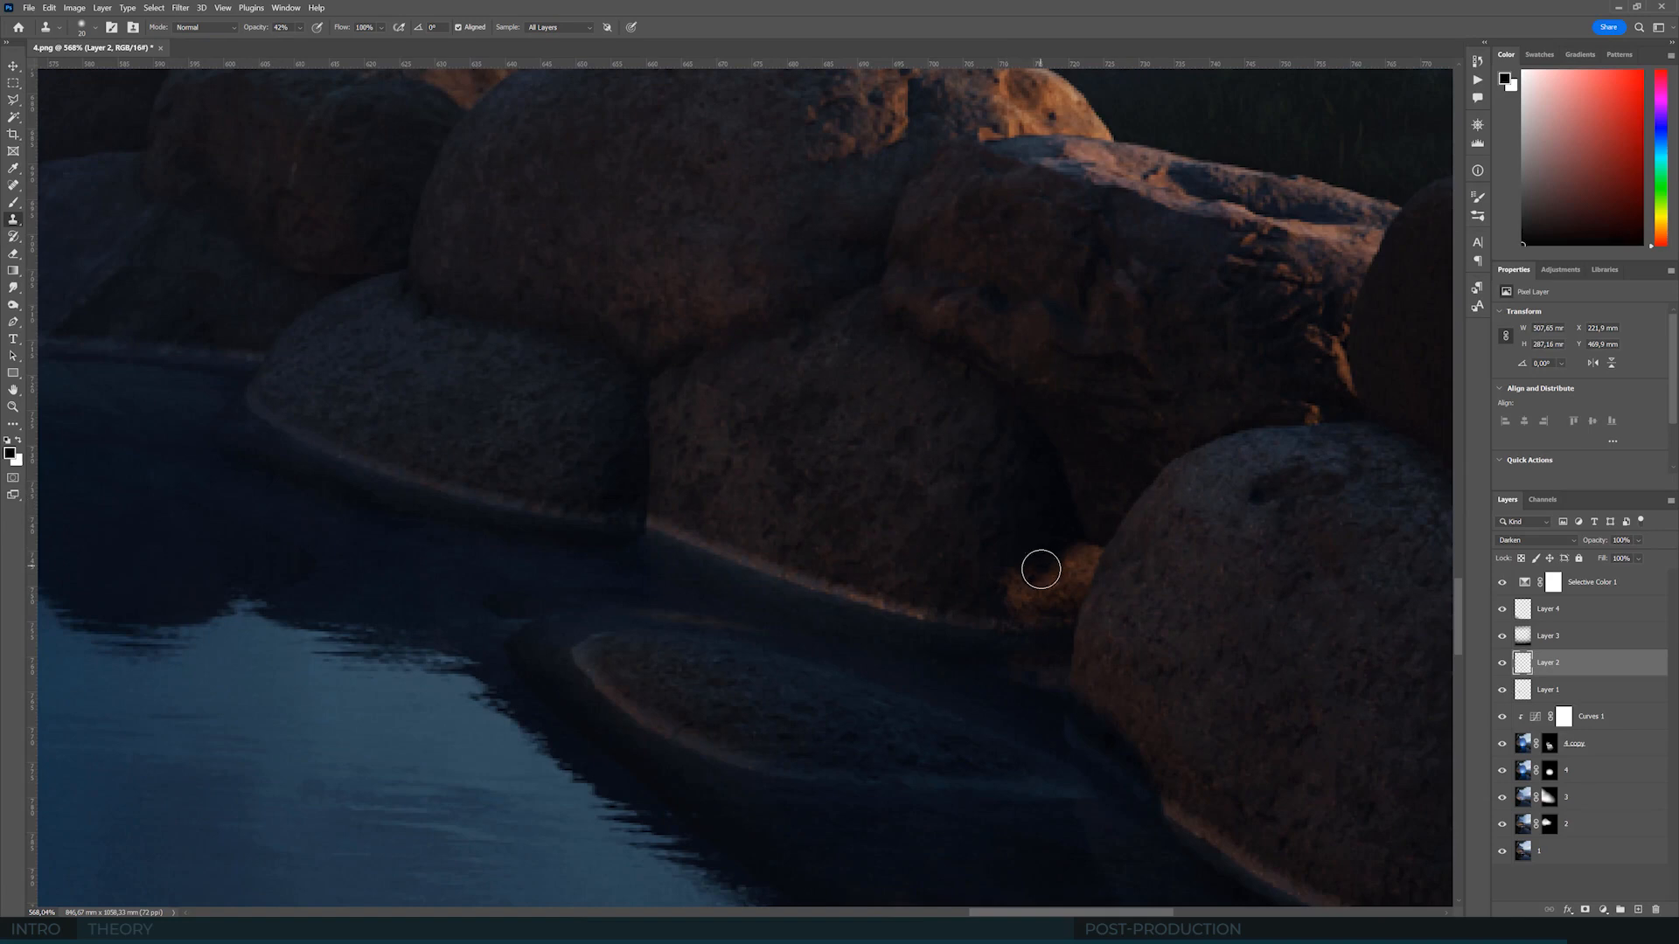
mouse_move(1041, 570)
mouse_down()
mouse_move(1070, 551)
mouse_move(1078, 572)
mouse_move(1081, 523)
mouse_move(1093, 543)
mouse_move(1064, 592)
mouse_move(998, 574)
mouse_up()
alt+click(1102, 467)
alt+click(1118, 473)
alt+click(1131, 503)
- Examine the retouched rocks up close and within the whole image
alt+scroll(1254, 373, down, 5)
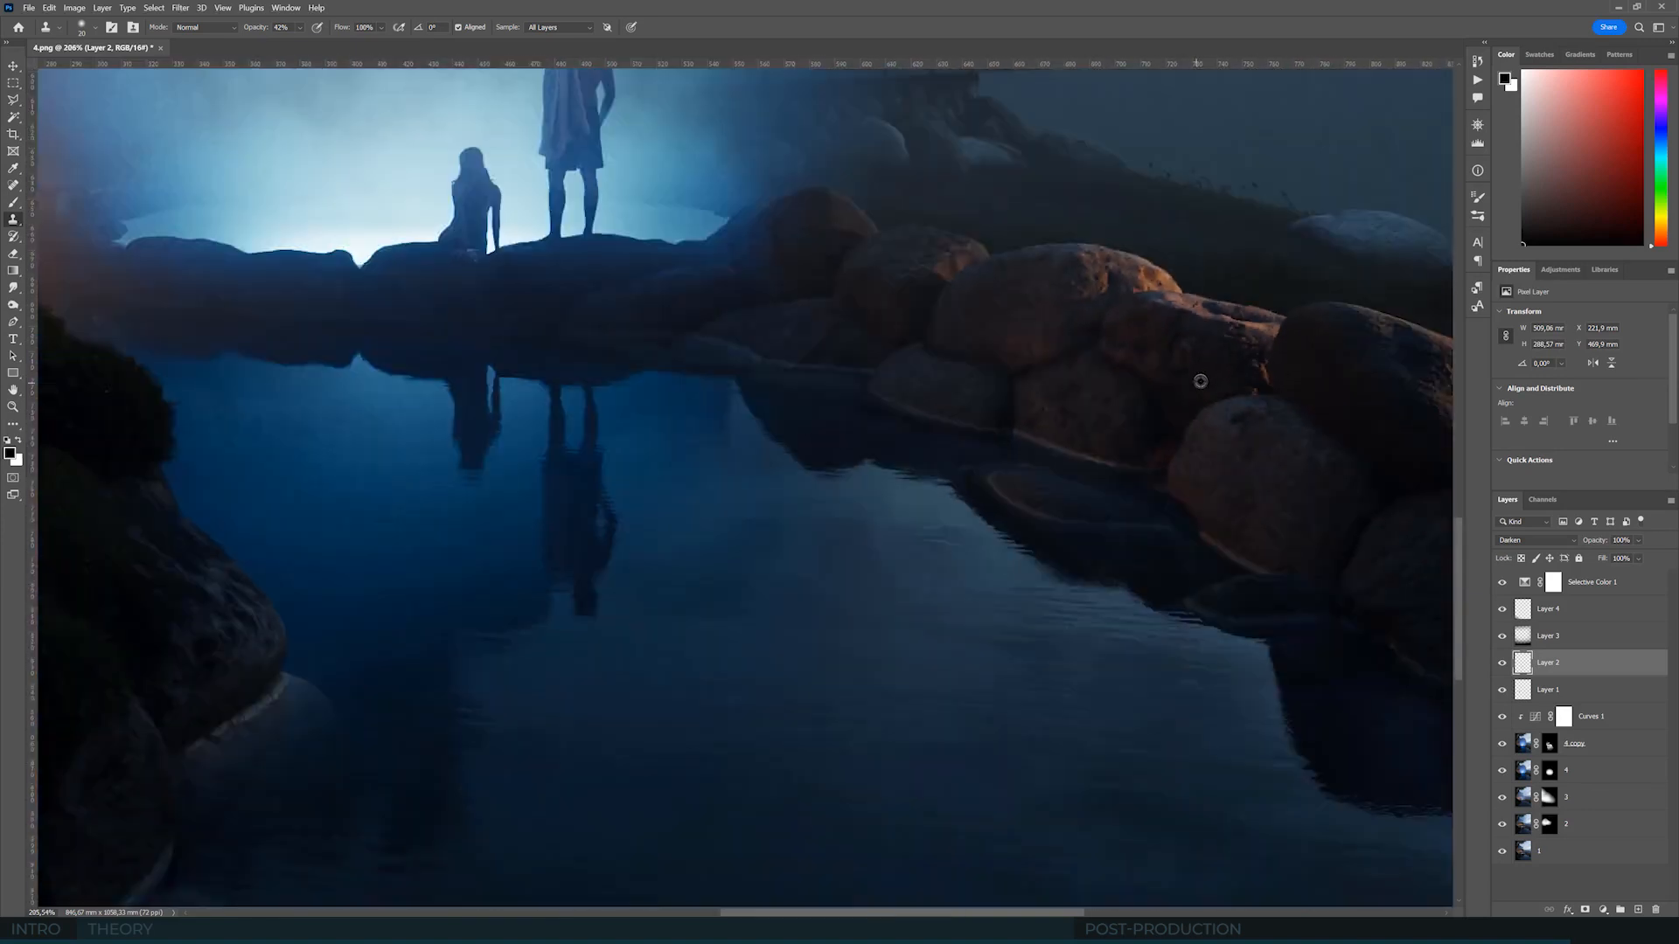
alt+scroll(1210, 455, up, 5)
alt+scroll(1220, 365, down, 10)
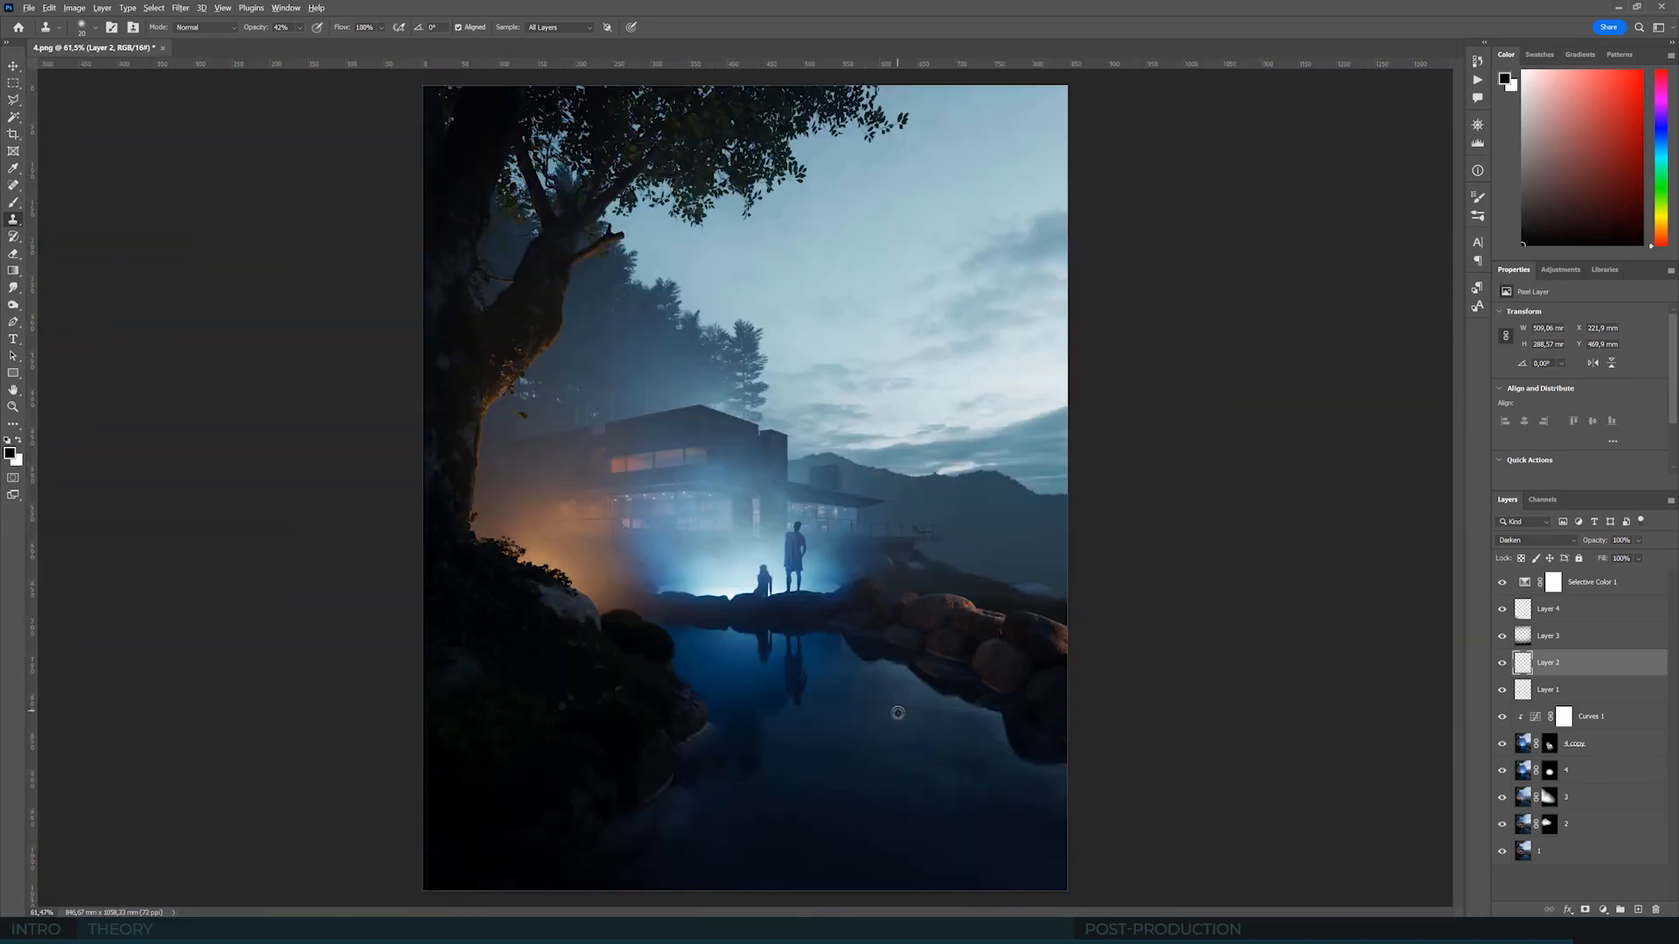
alt+scroll(897, 713, up, 1)
alt+scroll(787, 700, down, 1)
alt+scroll(680, 680, up, 1)
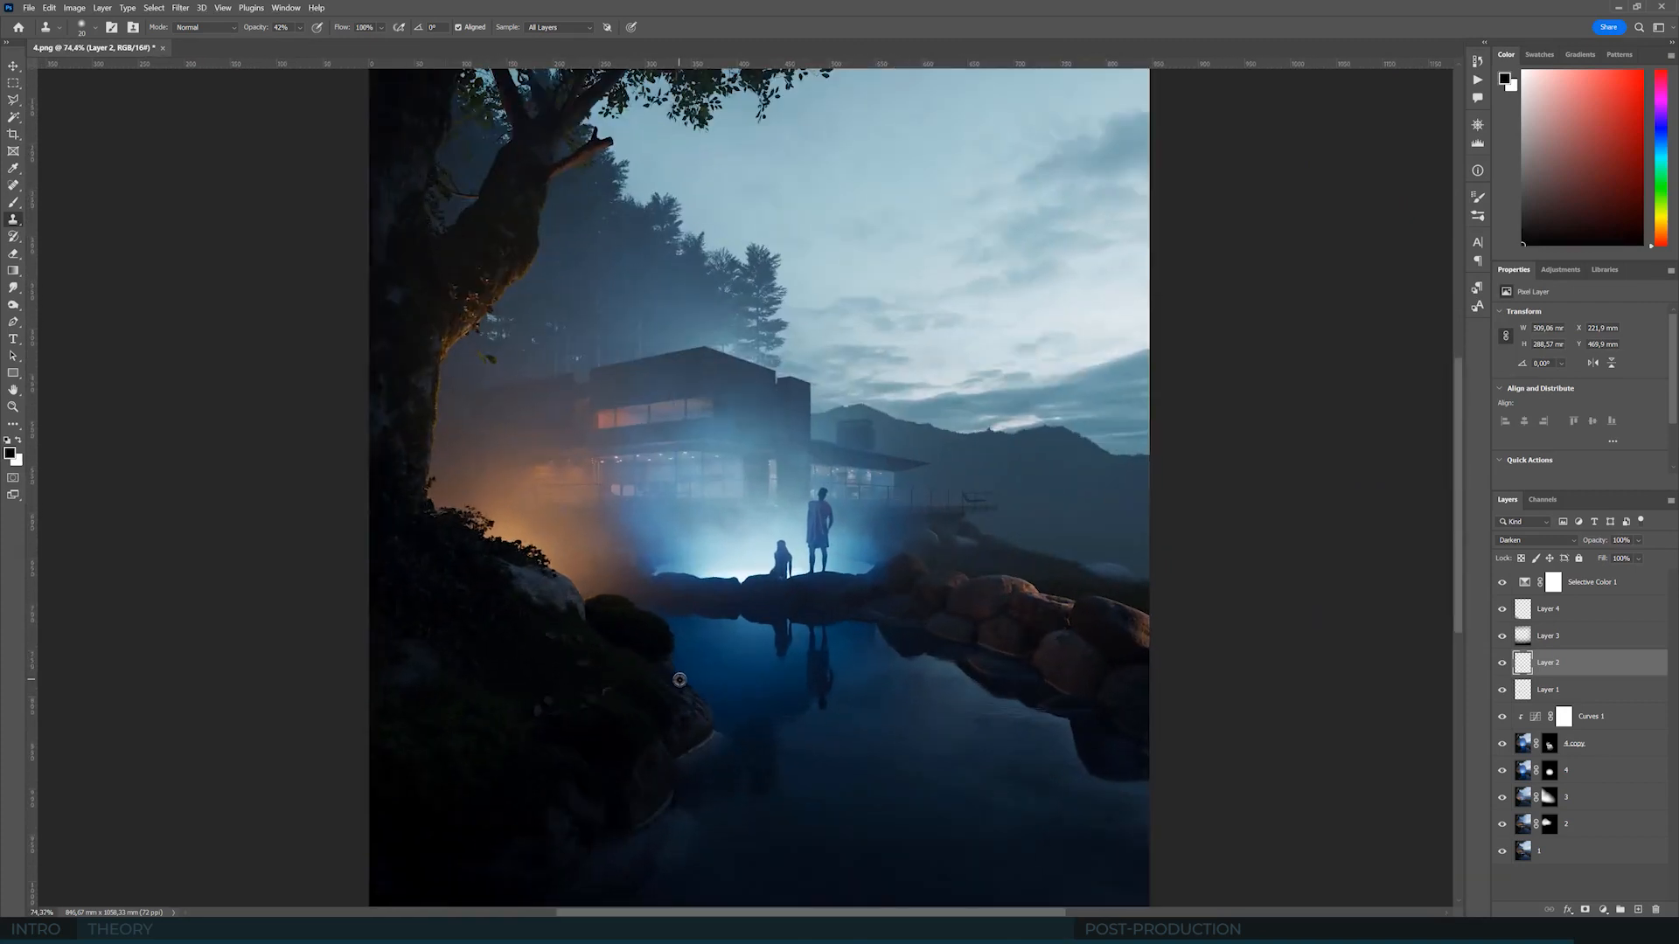
scroll(673, 682, down, 1)
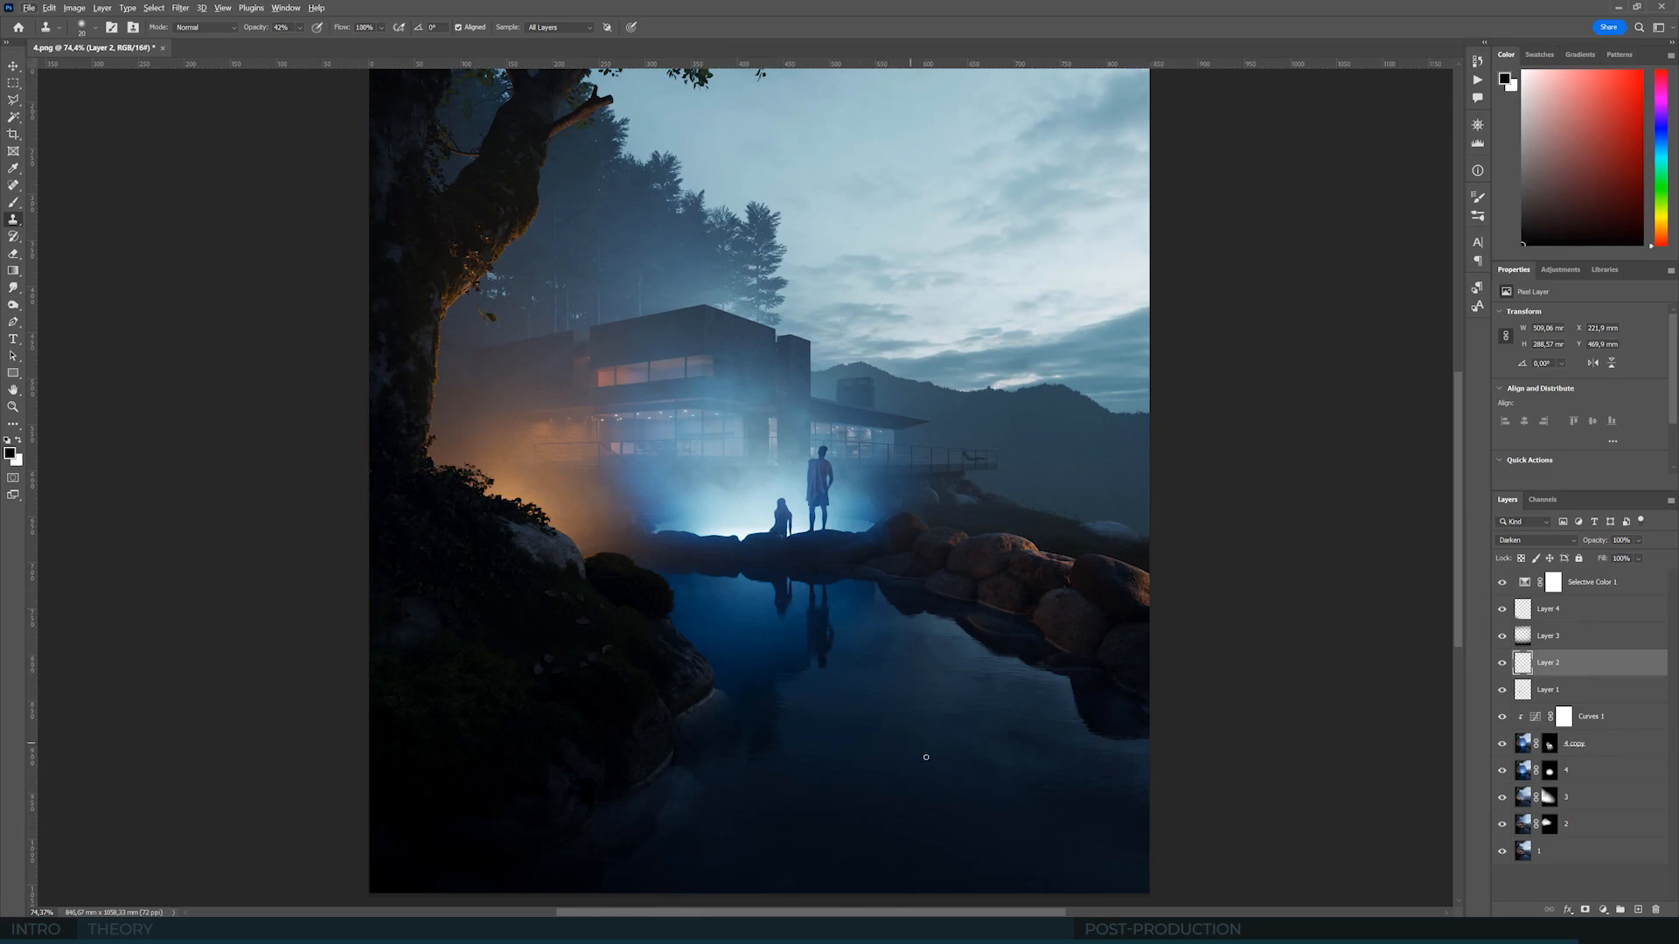
- Check layer 4's effect, target its mask, and set up a white soft round brush at 400 px
click(1584, 775)
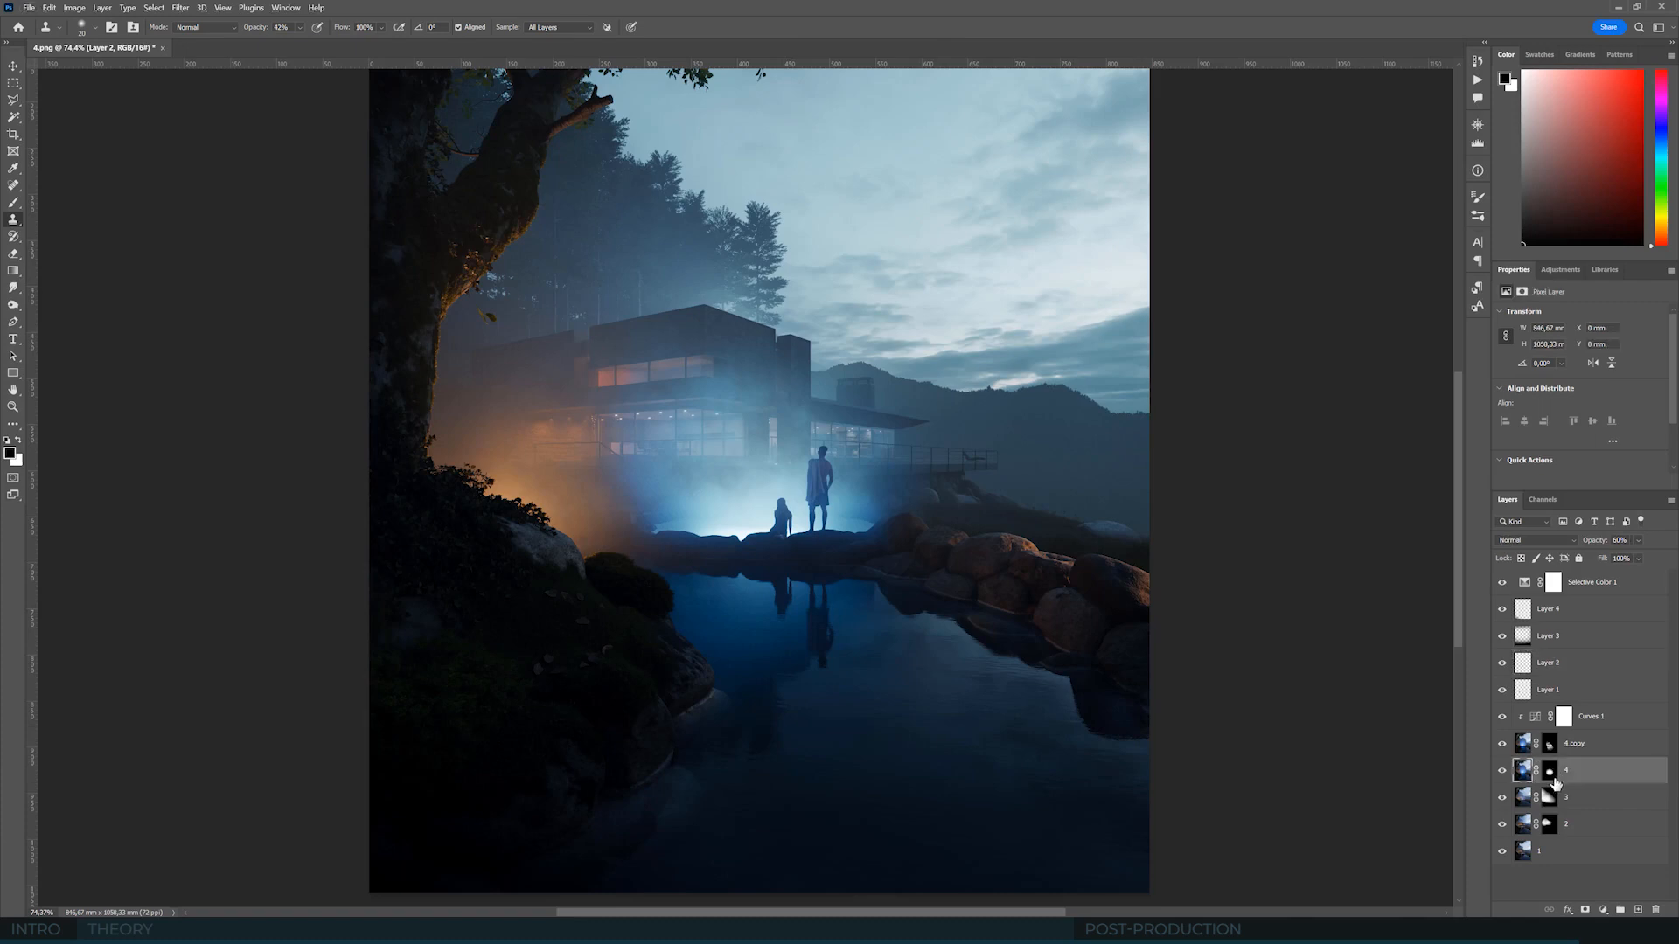
click(1502, 771)
click(1502, 771)
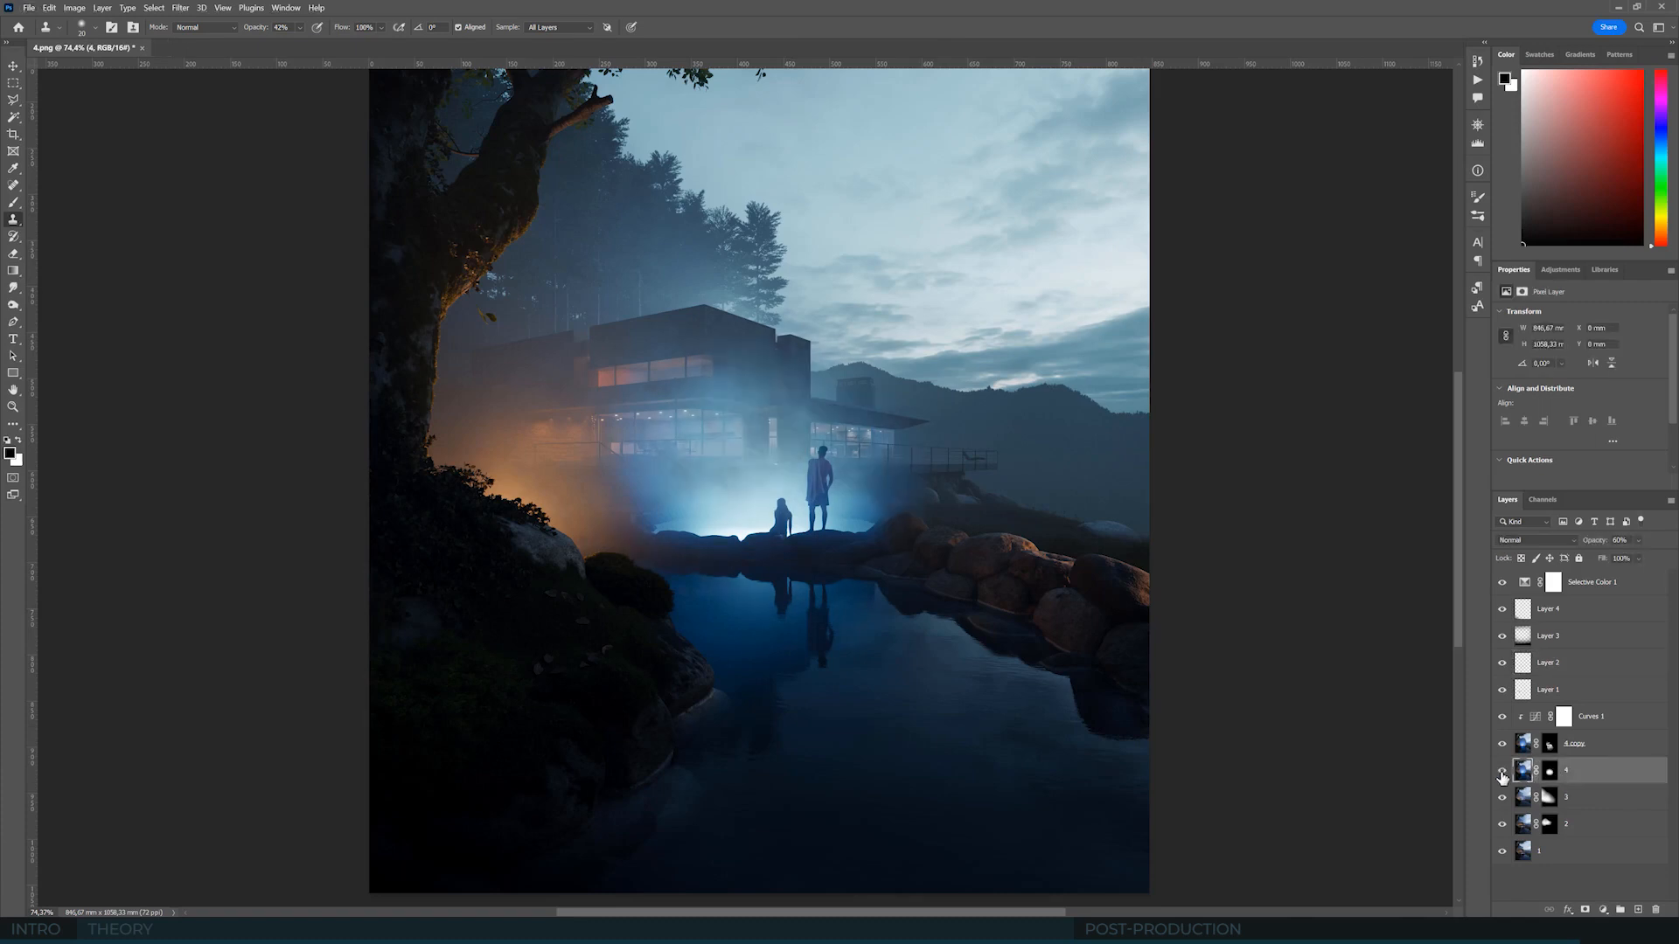
click(1550, 770)
key(x)
key(b)
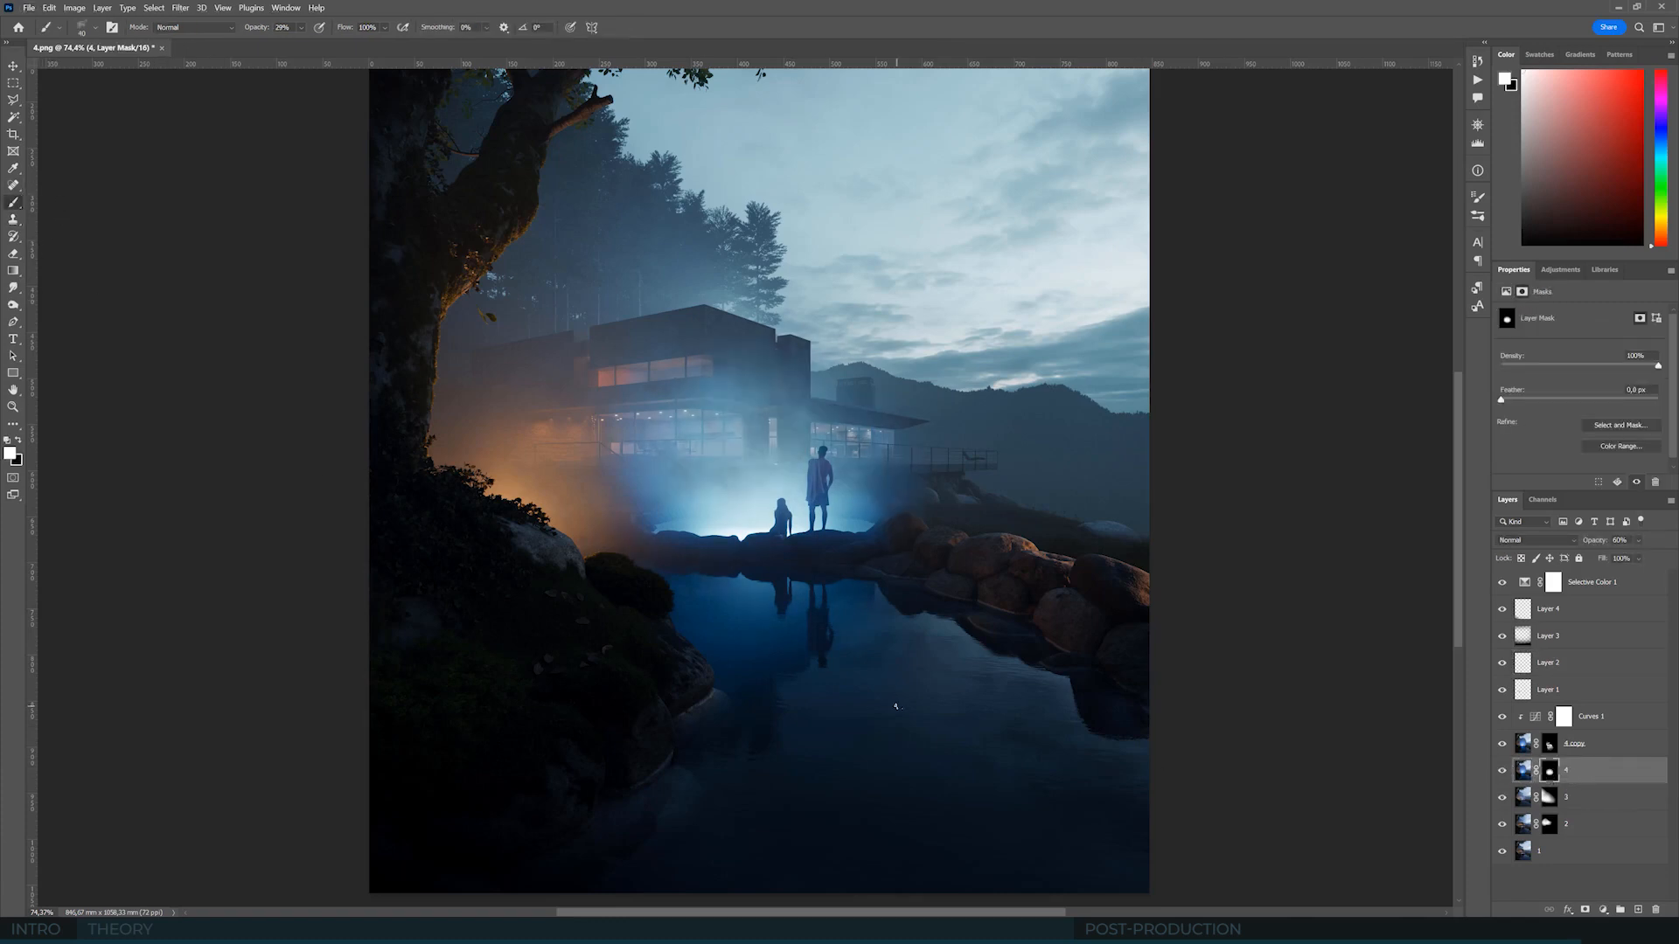
click(99, 27)
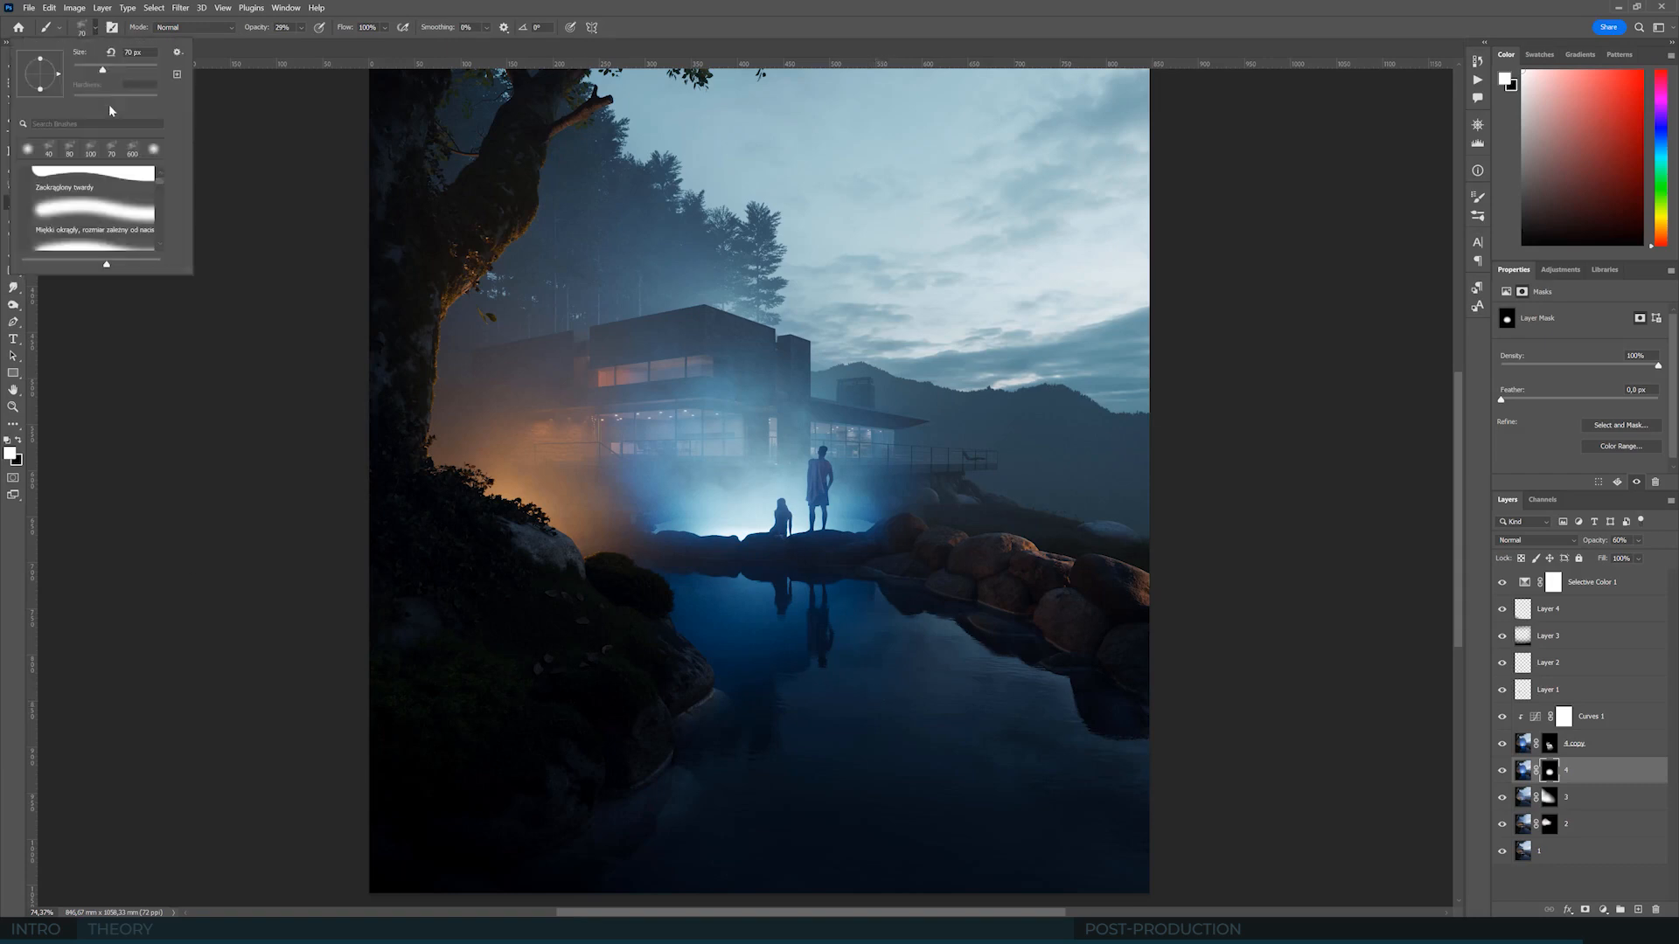
click(262, 4)
key(bracketright)
key(bracketright)
key(bracketright)
key(bracketright)
key(bracketright)
key(bracketright)
key(bracketright)
key(bracketright)
key(bracketright)
key(bracketright)
key(bracketright)
key(bracketright)
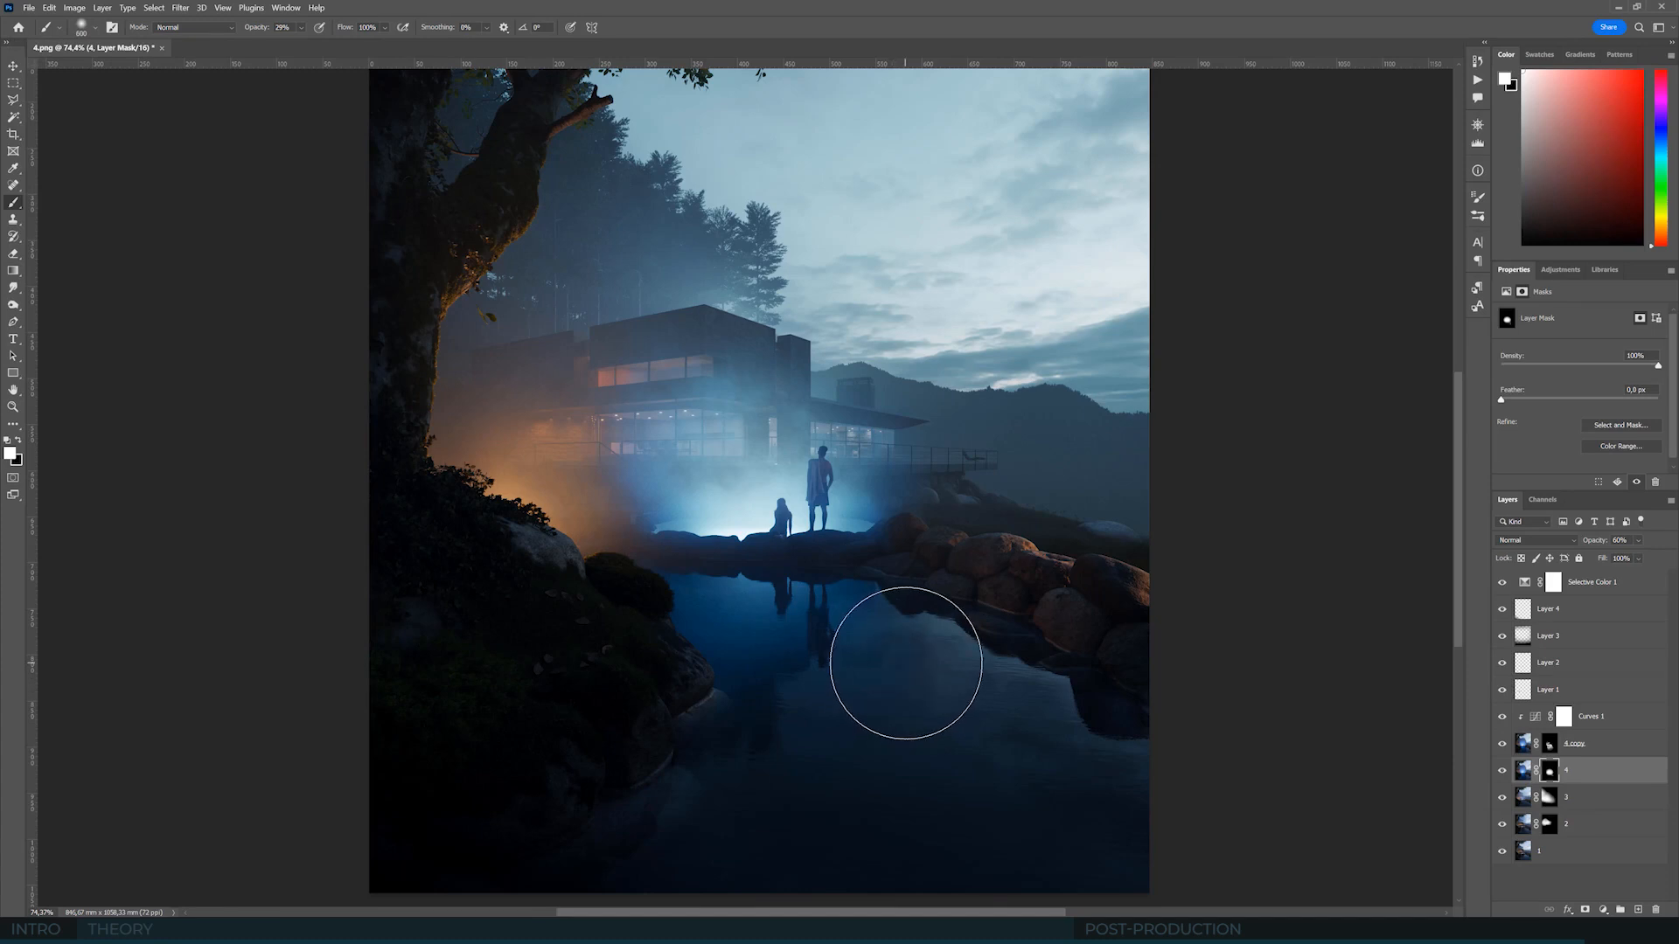
key(bracketleft)
key(bracketleft)
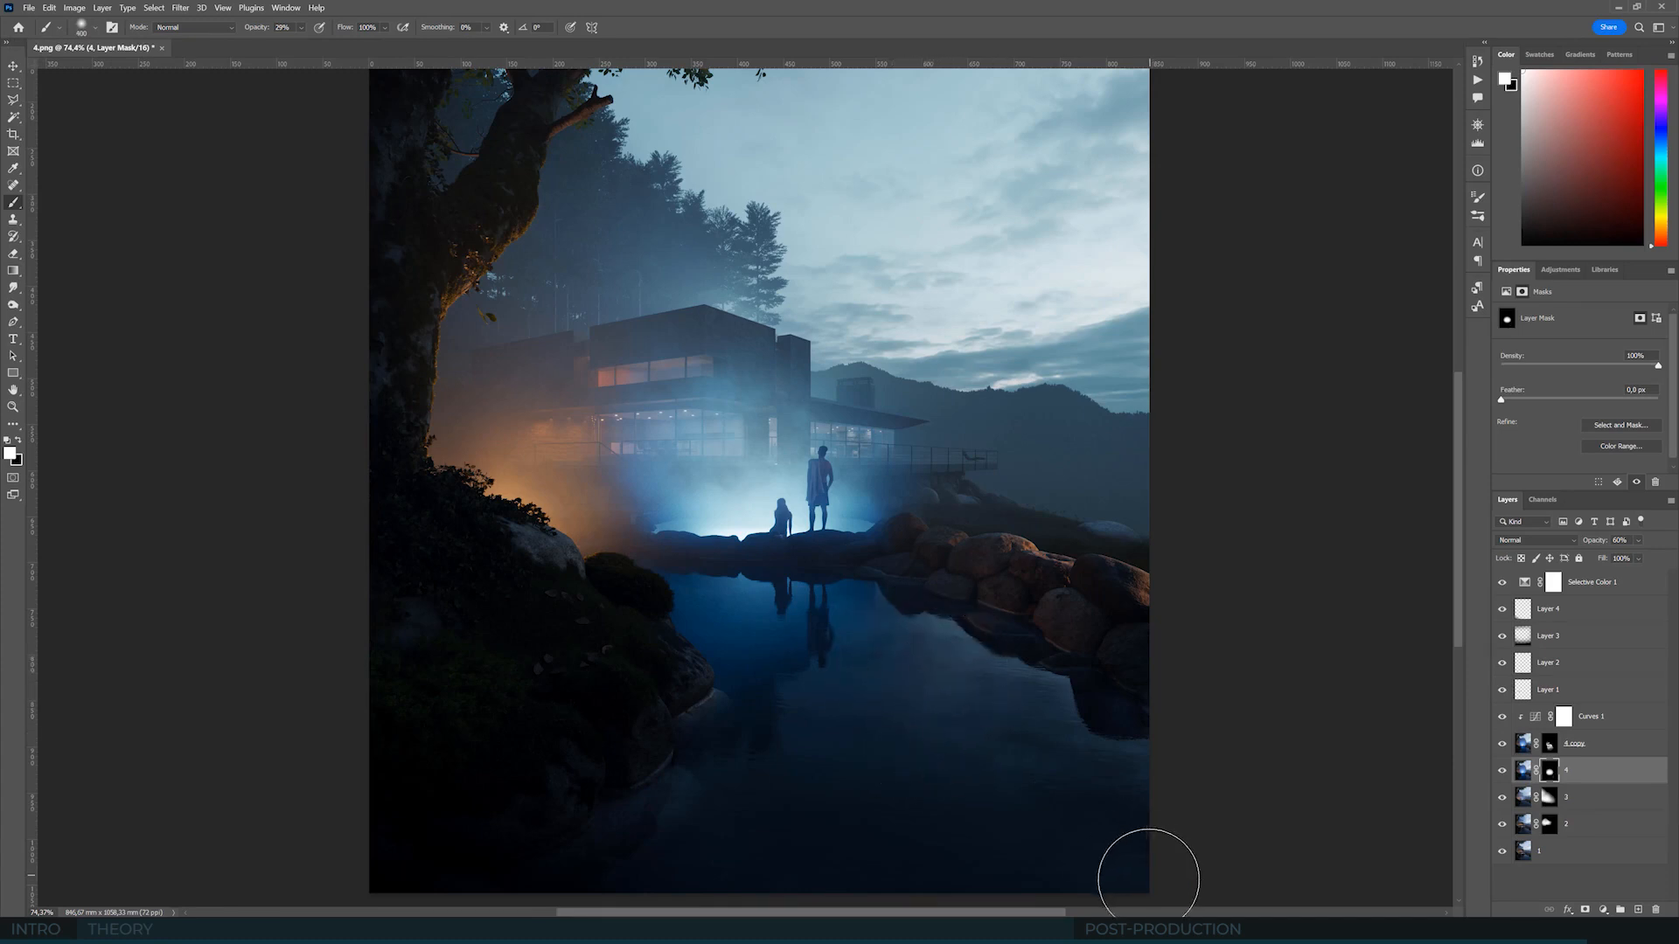
- Hide the Selective Color layer, make black the foreground color and add a new layer above Layer 4
click(1502, 583)
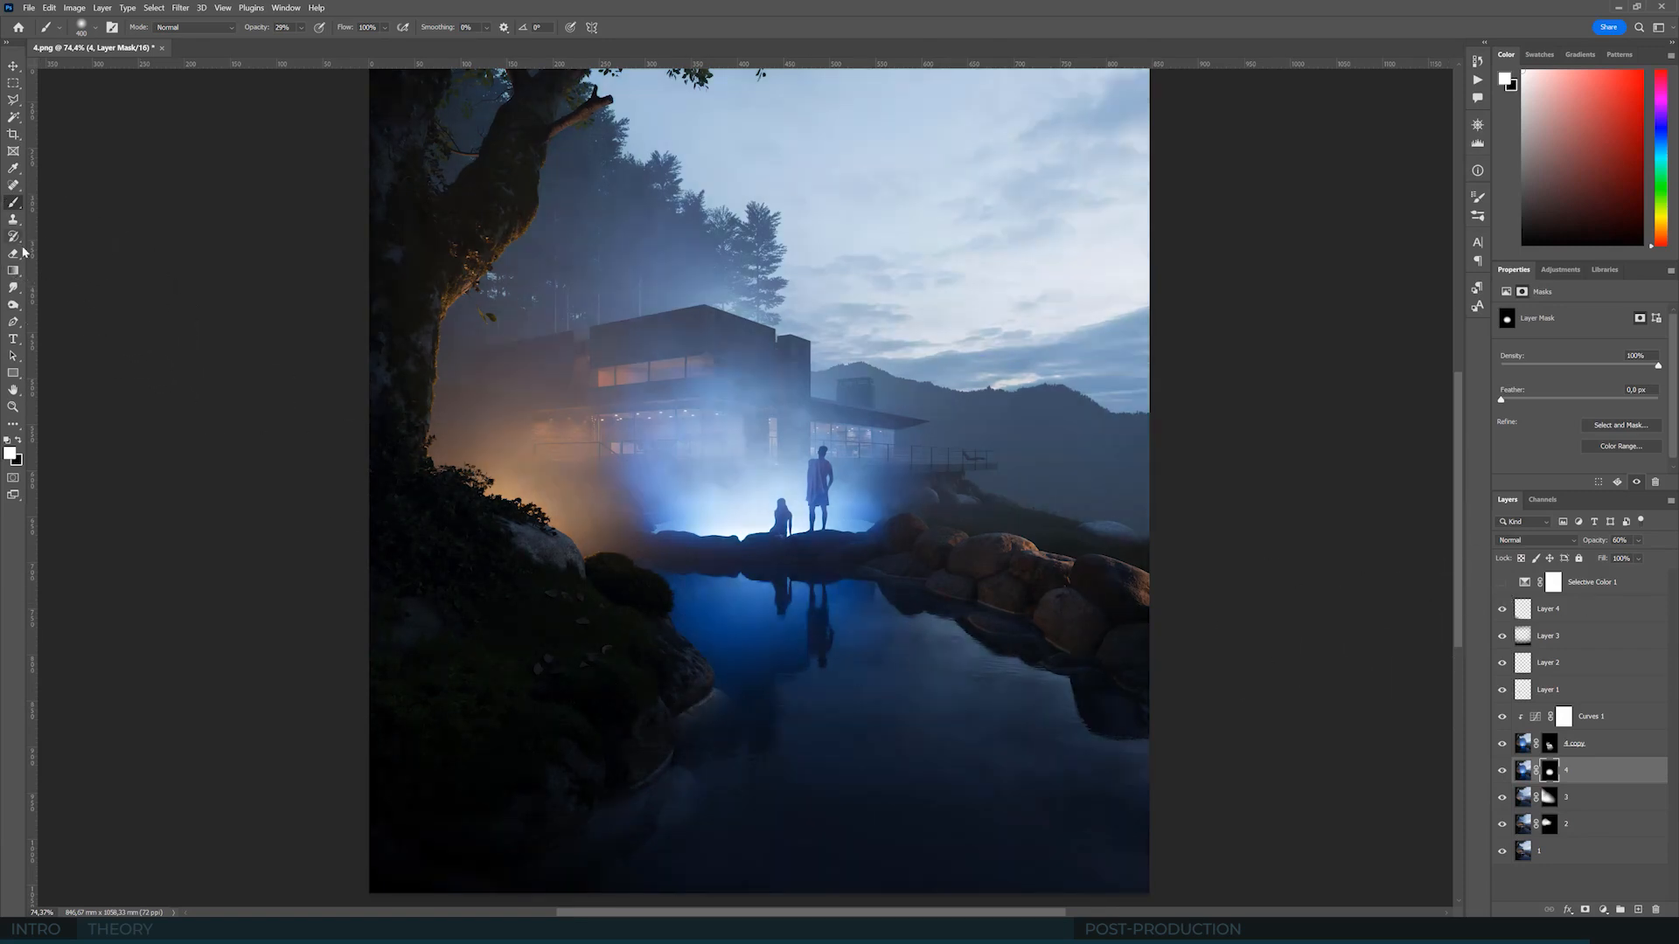
key(x)
click(1583, 609)
click(1638, 909)
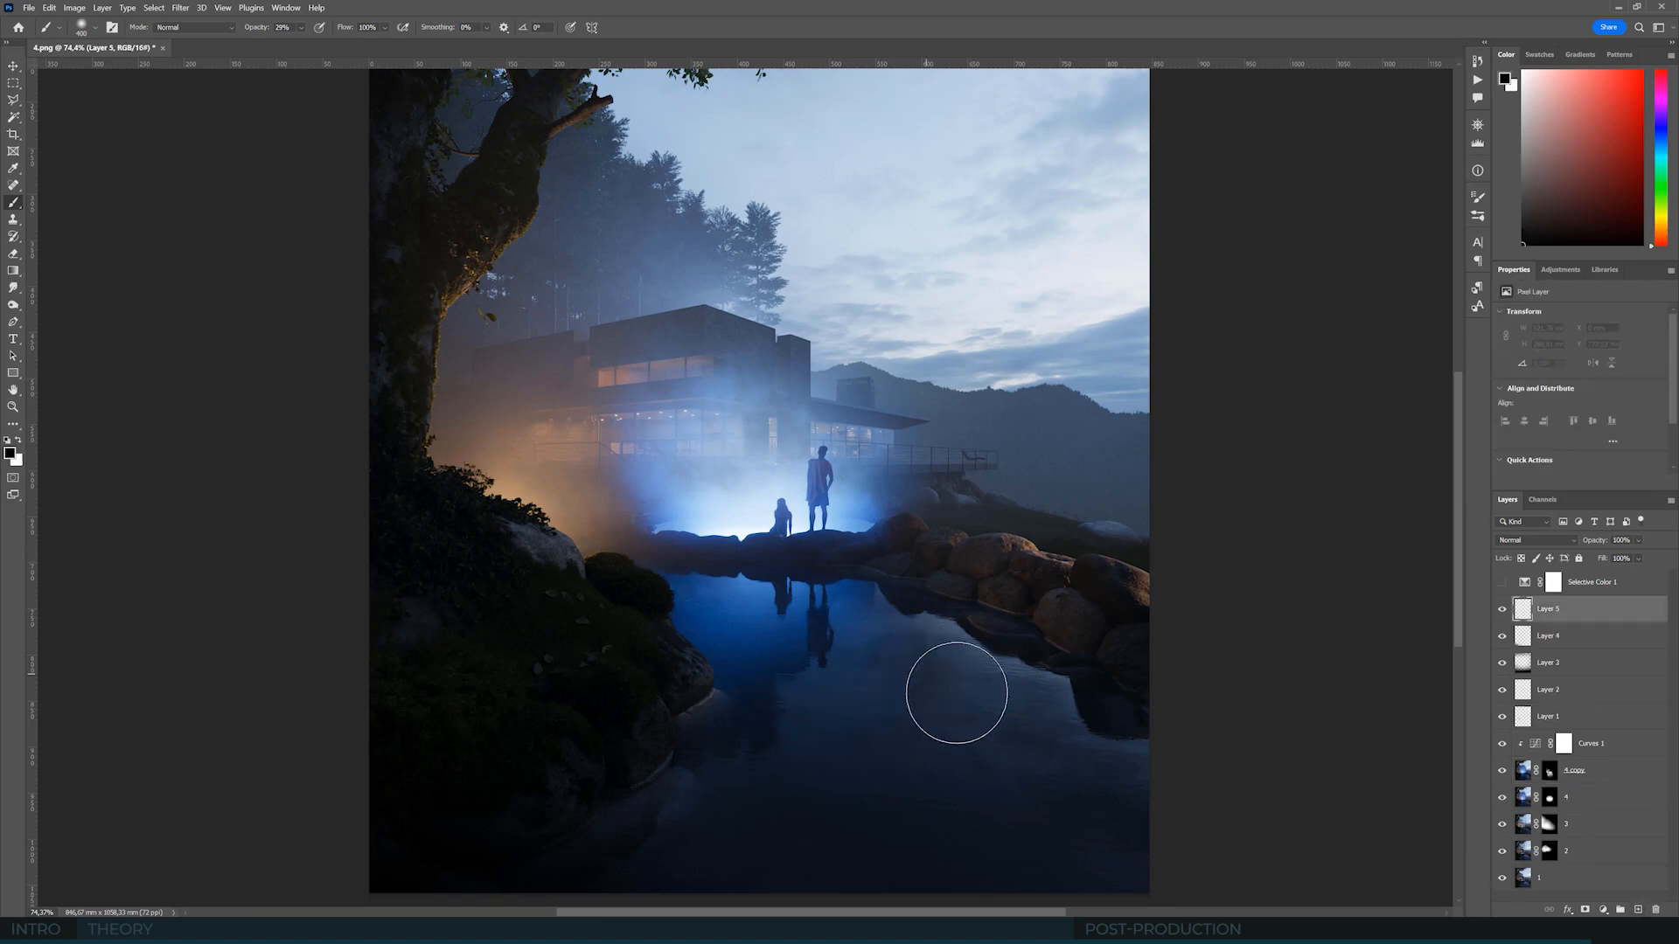
- On Layer 5, softly paint blue sampled from the pool across the water, and show the Selective Color layer again
alt+click(837, 606)
mouse_move(864, 613)
mouse_down()
mouse_move(975, 697)
mouse_move(888, 712)
mouse_move(842, 672)
mouse_move(888, 638)
mouse_move(1058, 731)
mouse_move(776, 746)
mouse_move(875, 728)
mouse_up()
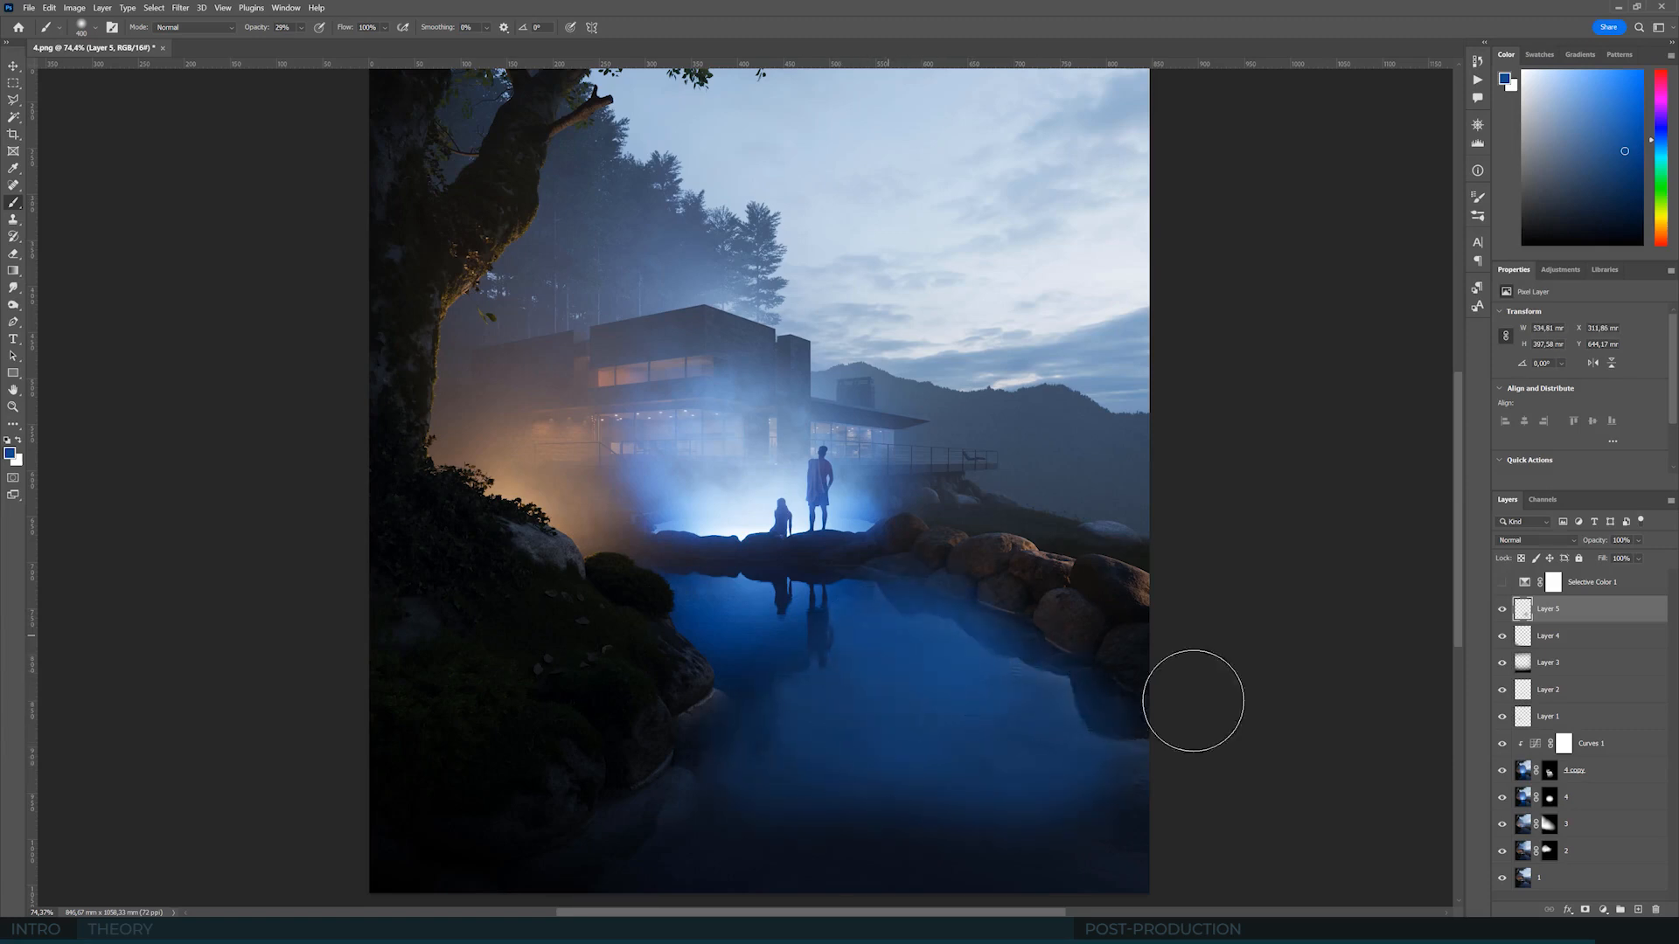
click(1502, 581)
- Set Layer 5's blend mode to Soft Light and compare the image with the layer hidden and shown
click(1522, 542)
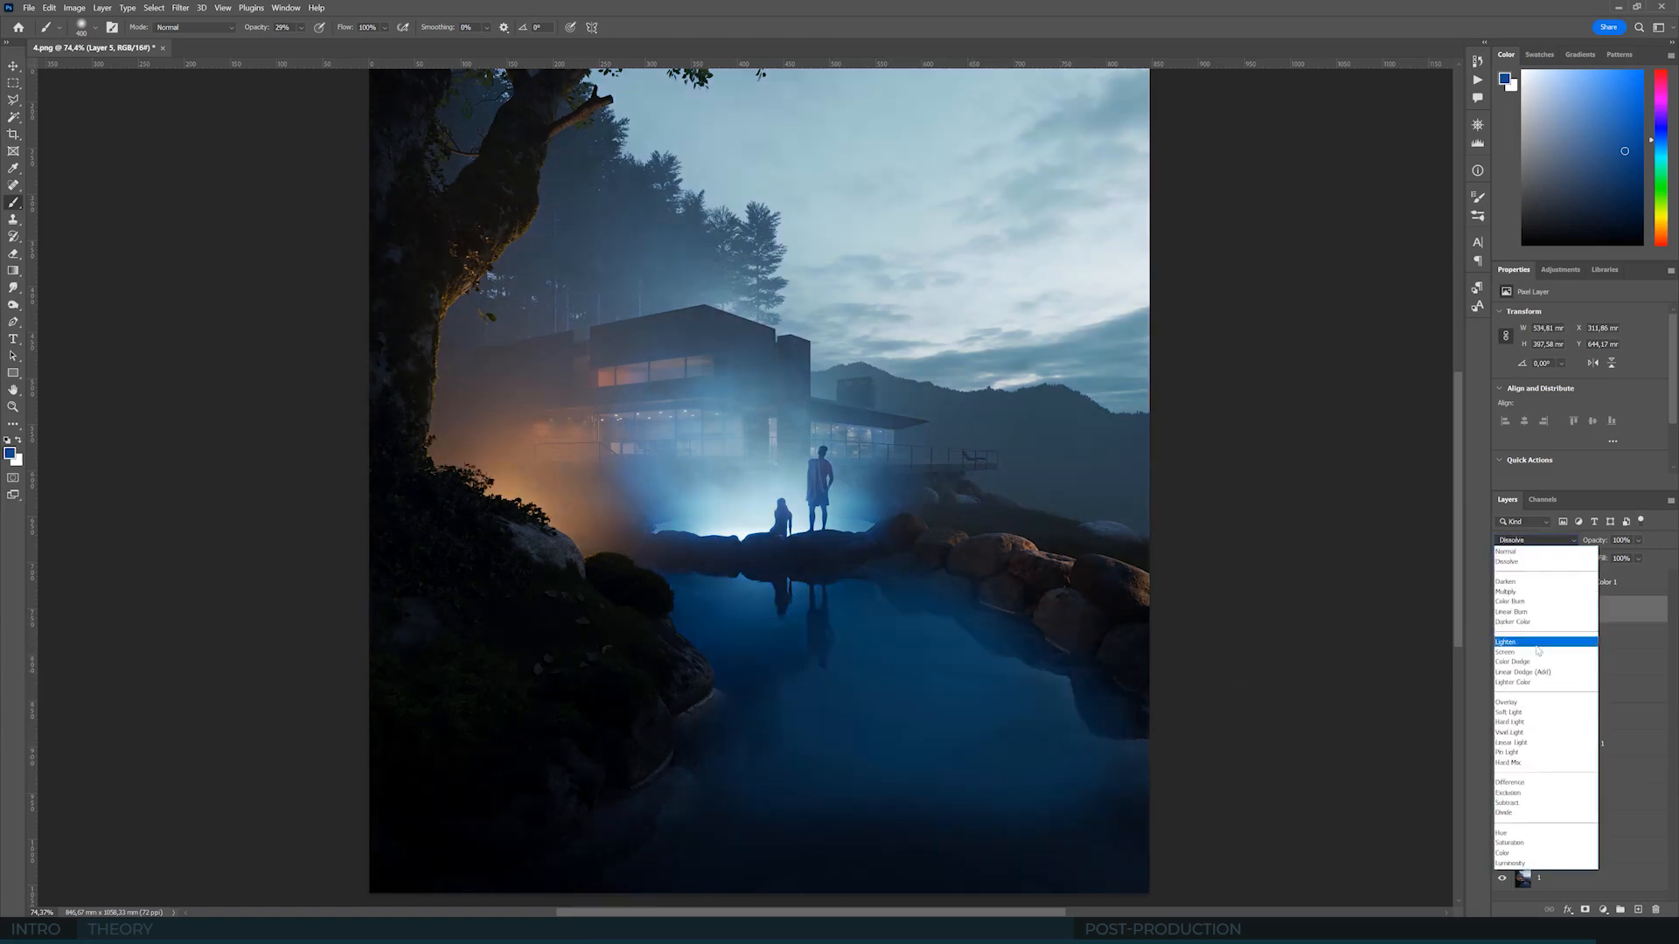
click(1525, 715)
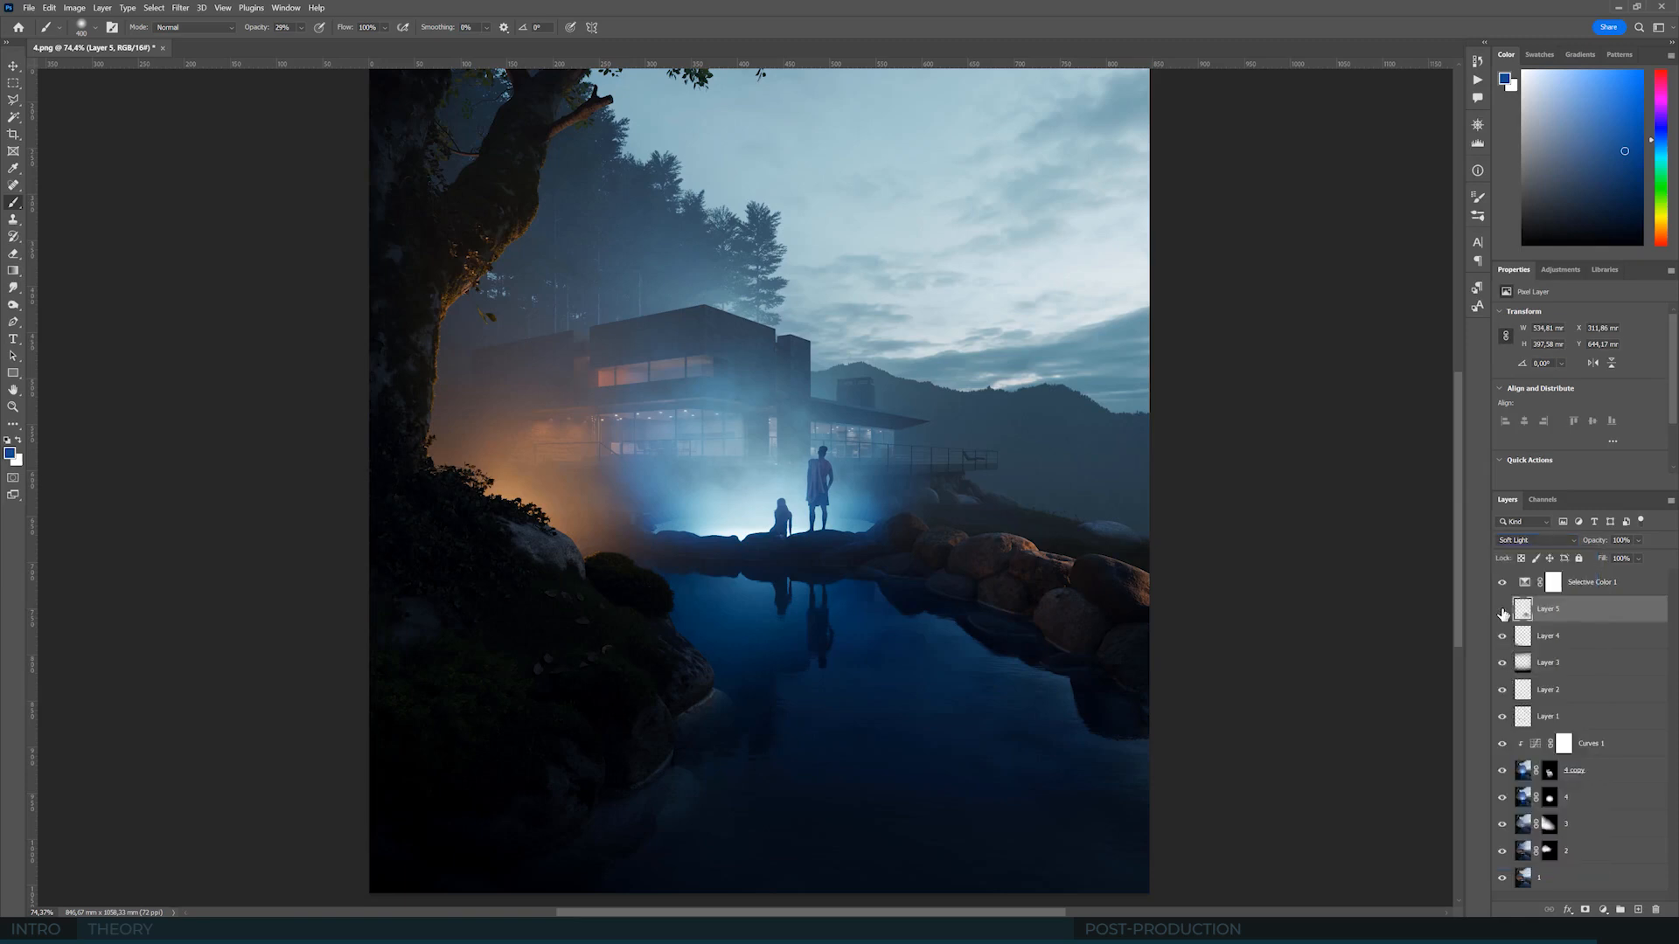
click(1501, 612)
click(1501, 612)
- Add a layer mask to Layer 5 and softly paint out part of its blue tint with black, comparing the layer hidden and shown
click(1585, 910)
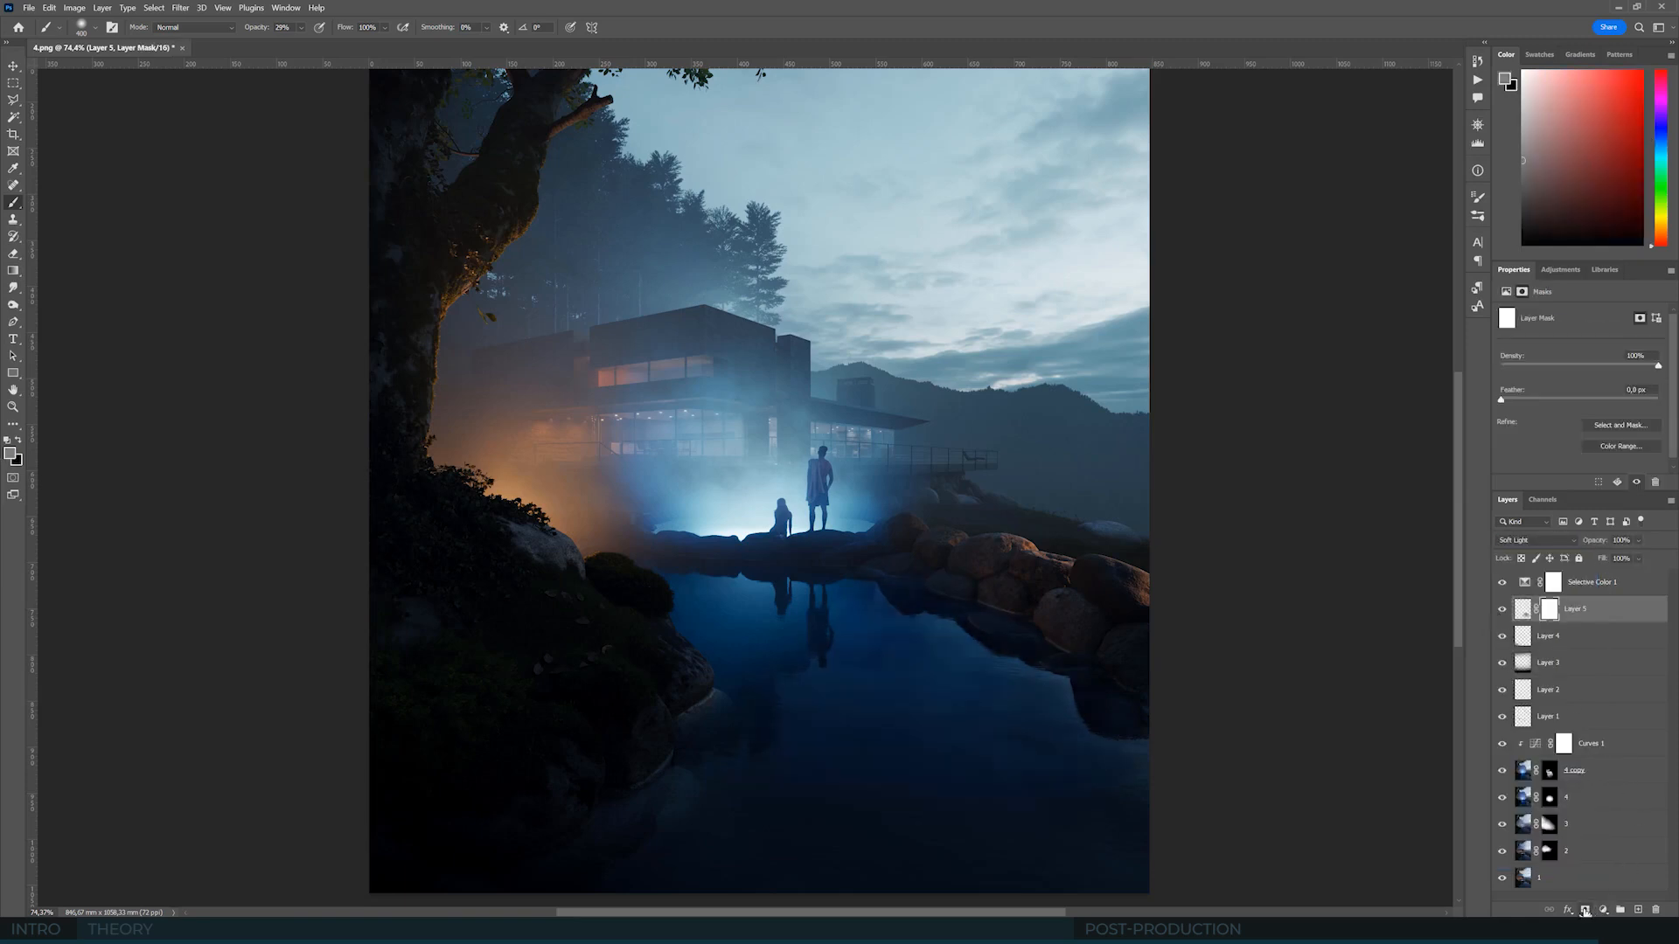
click(19, 441)
key(bracketleft)
key(bracketleft)
key(bracketright)
key(bracketright)
click(1502, 610)
click(1502, 609)
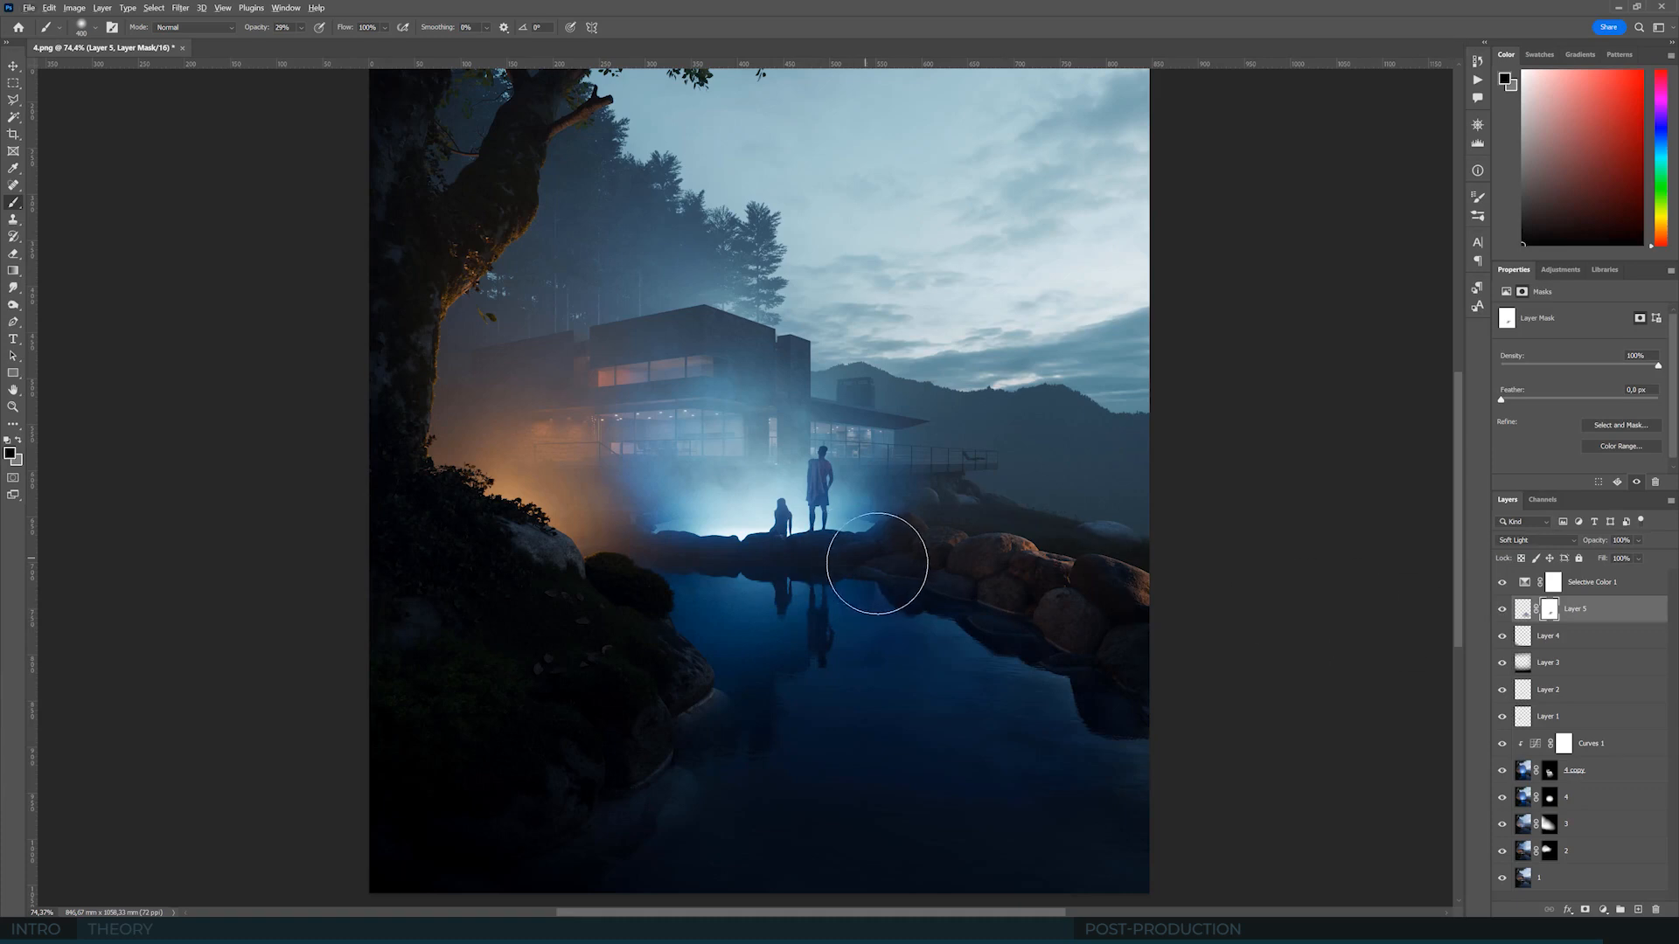
- Examine the whole image and the area around the two figures, comparing it with layer 4 hidden and shown
alt+scroll(929, 447, down, 3)
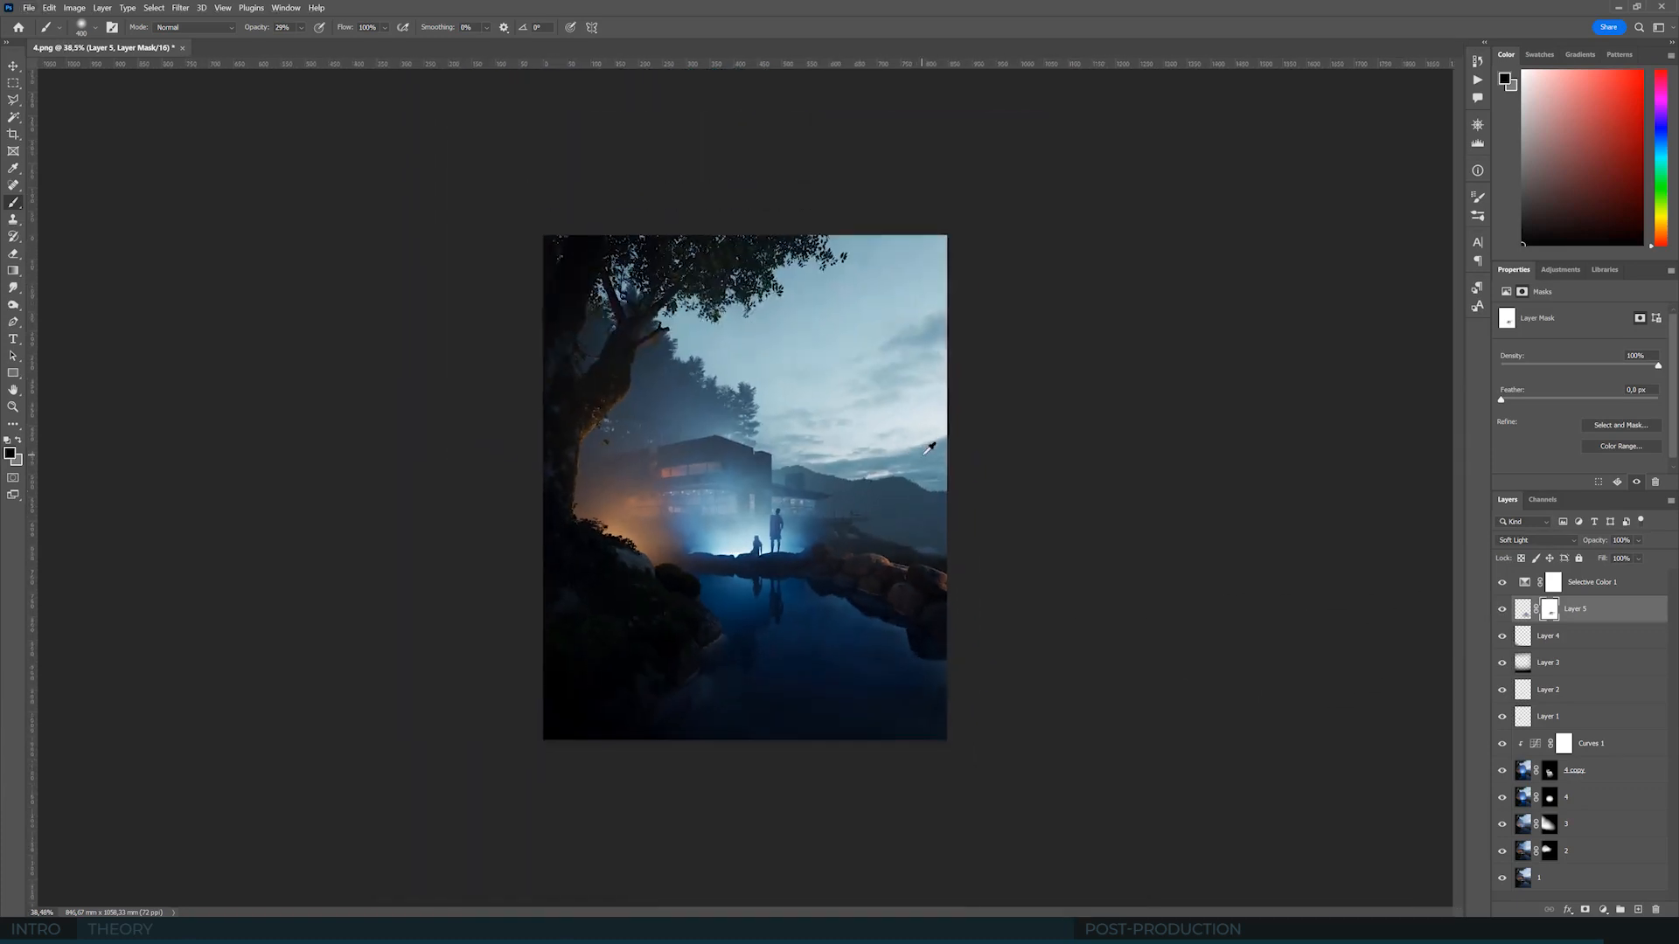
alt+scroll(824, 668, up, 2)
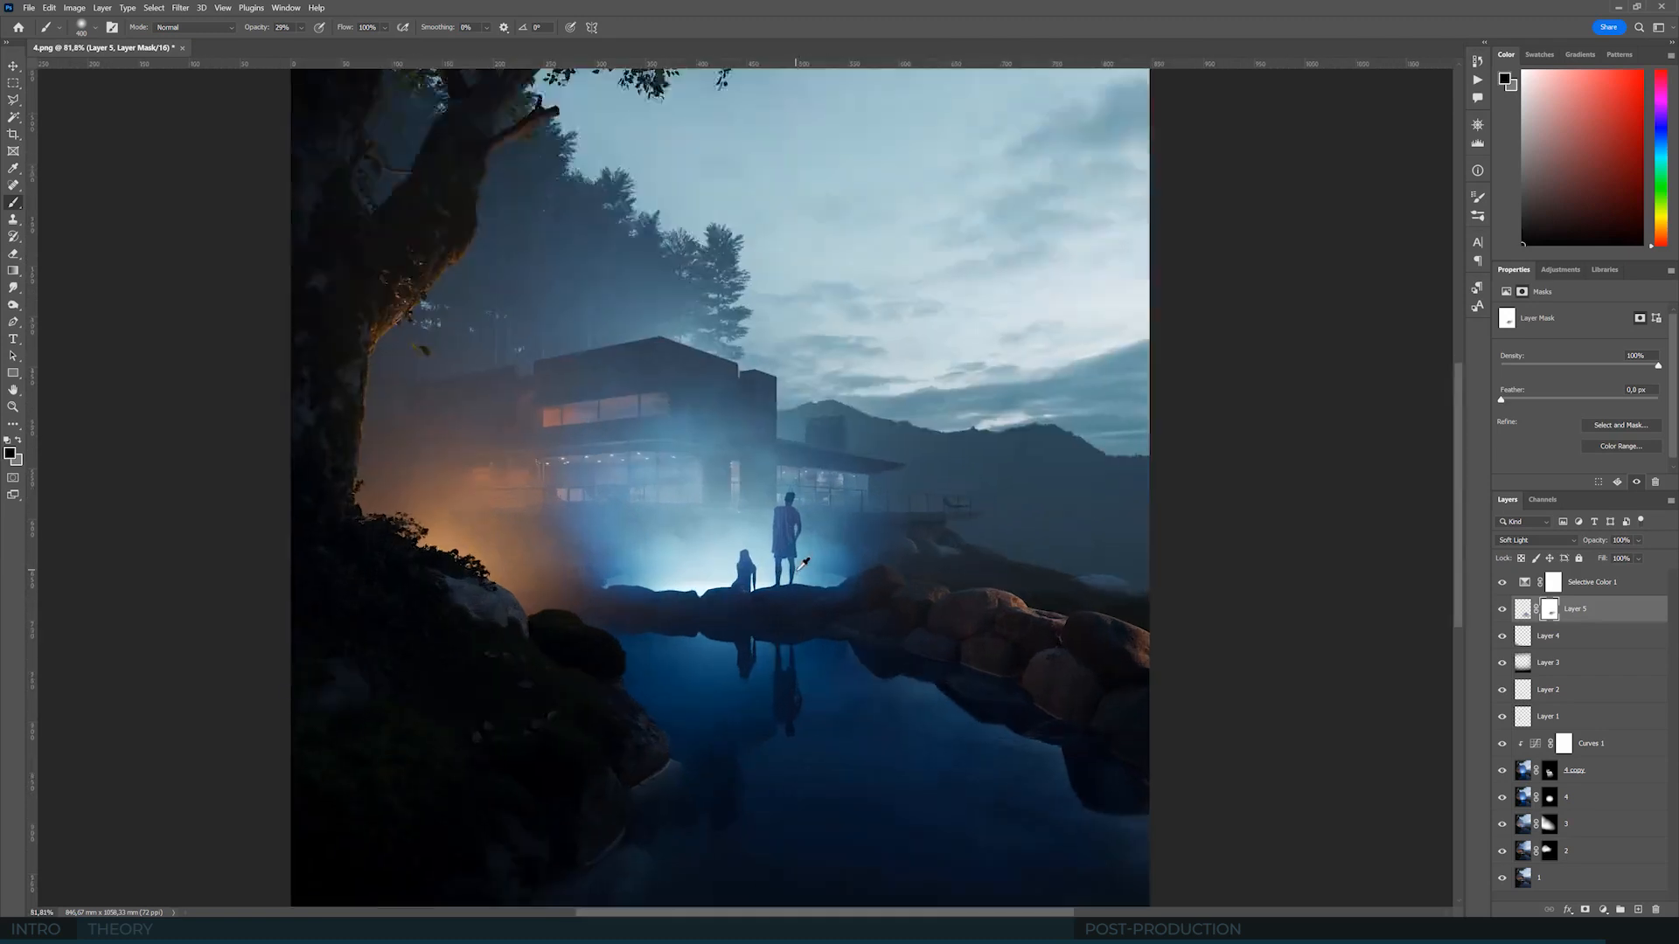
alt+scroll(794, 560, up, 4)
alt+scroll(825, 486, up, 2)
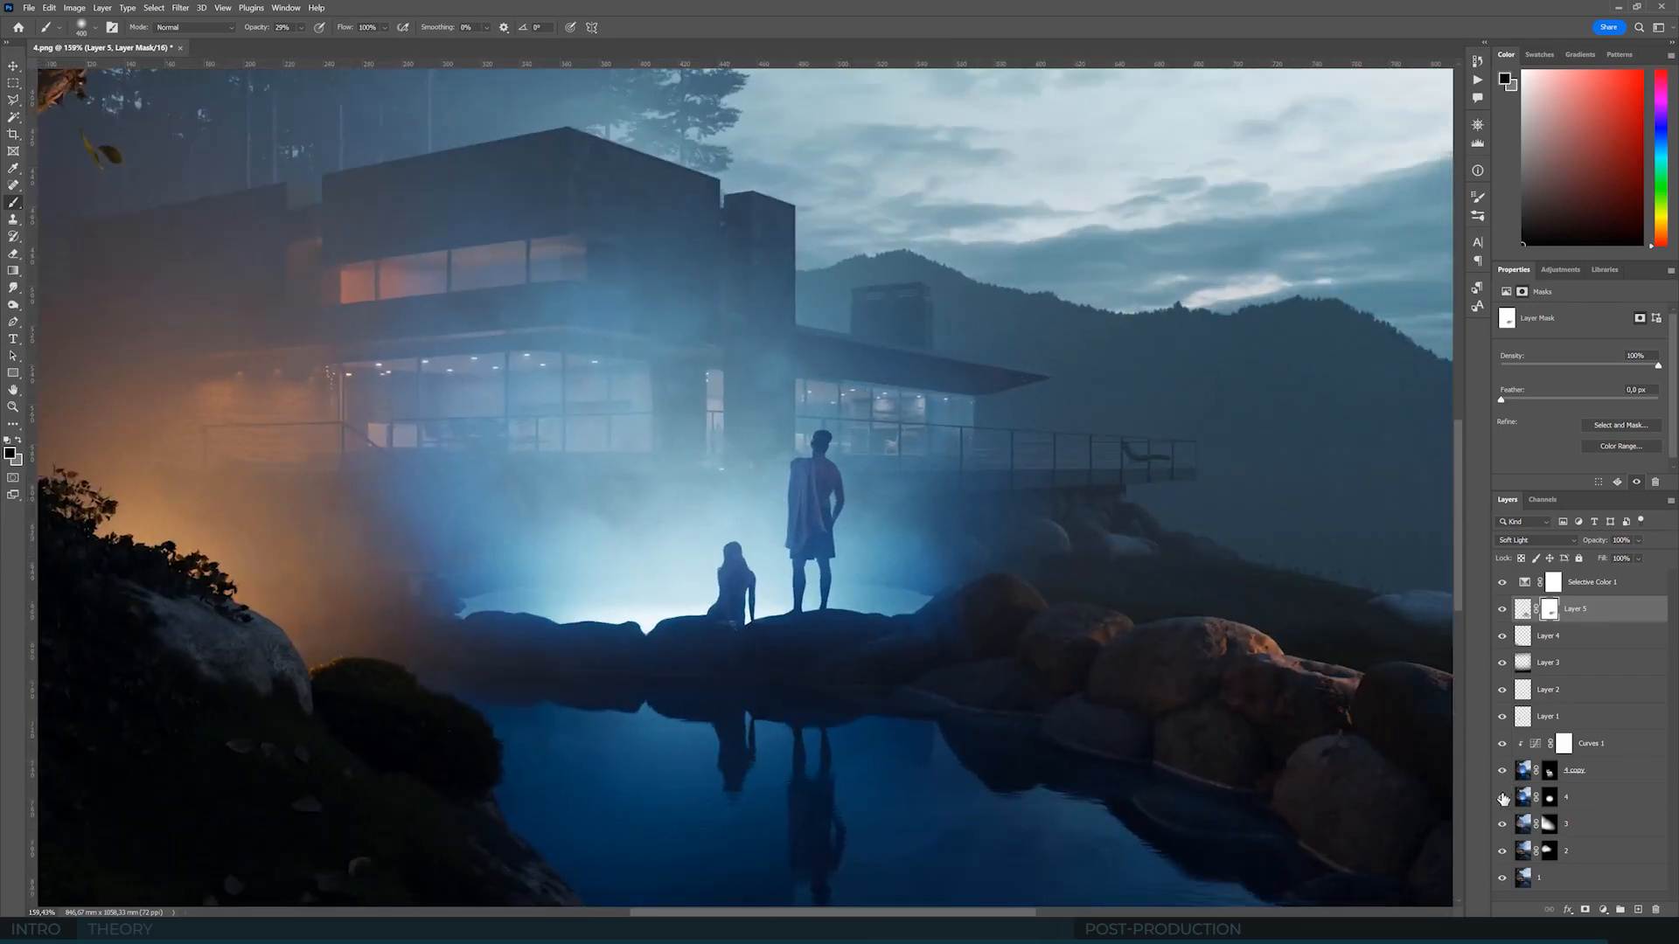
click(1503, 798)
click(1503, 798)
- On layer 4, darken the standing man with the Burn tool, using the Shadows range at 100% exposure
click(1579, 798)
click(1495, 799)
click(1494, 800)
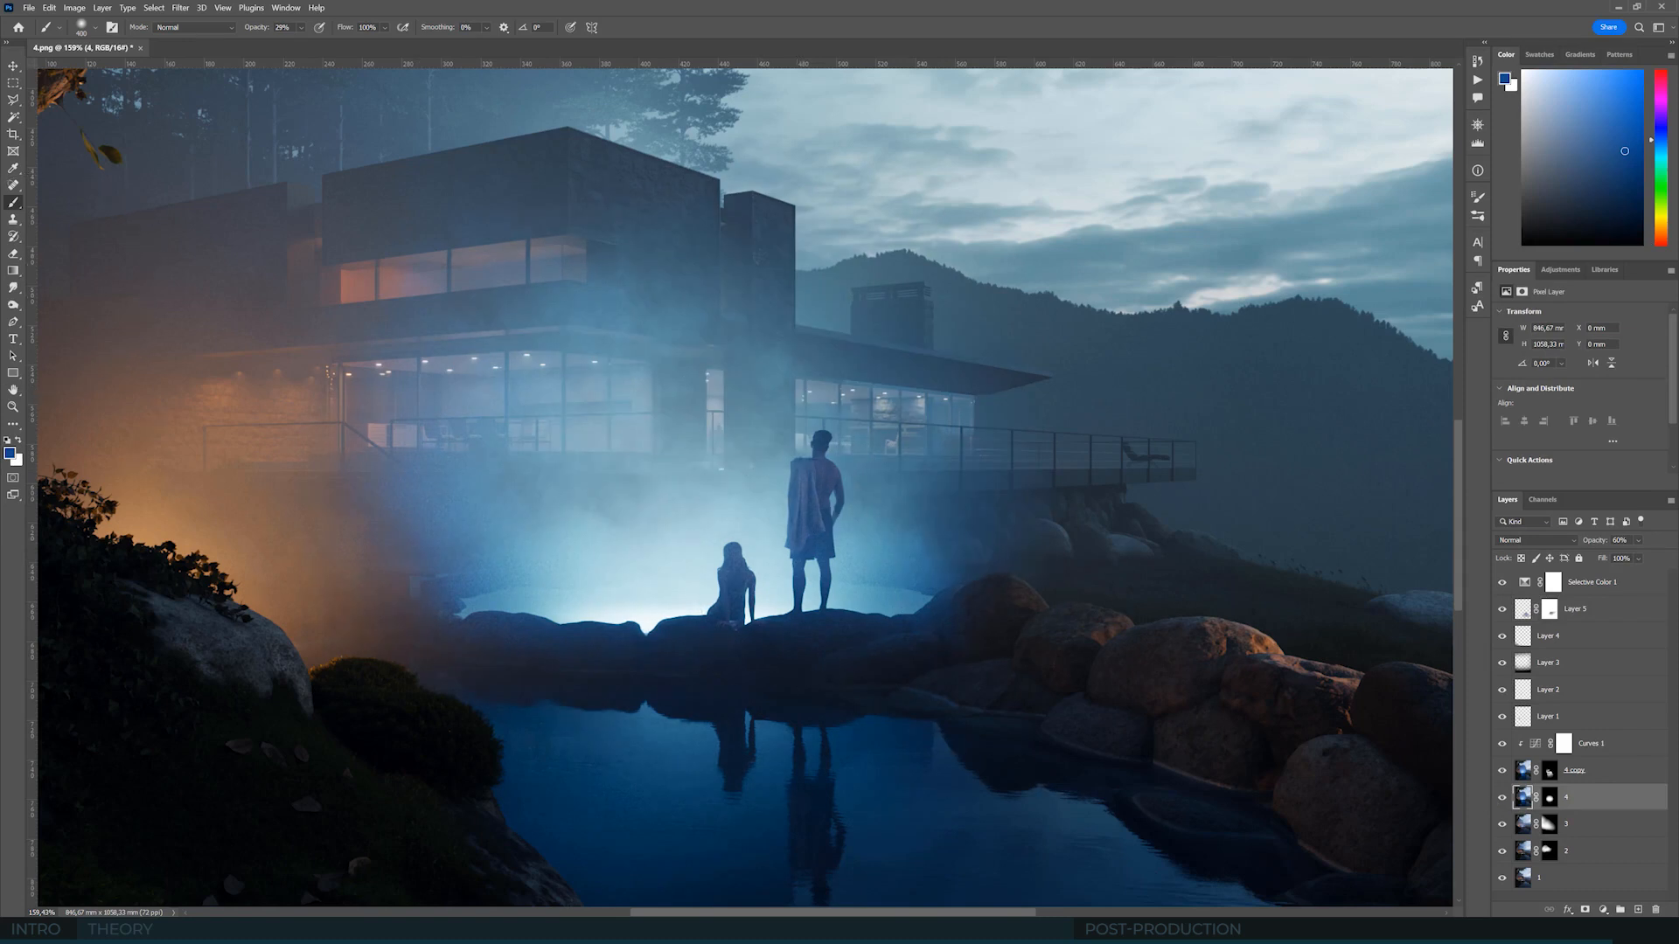
key(v)
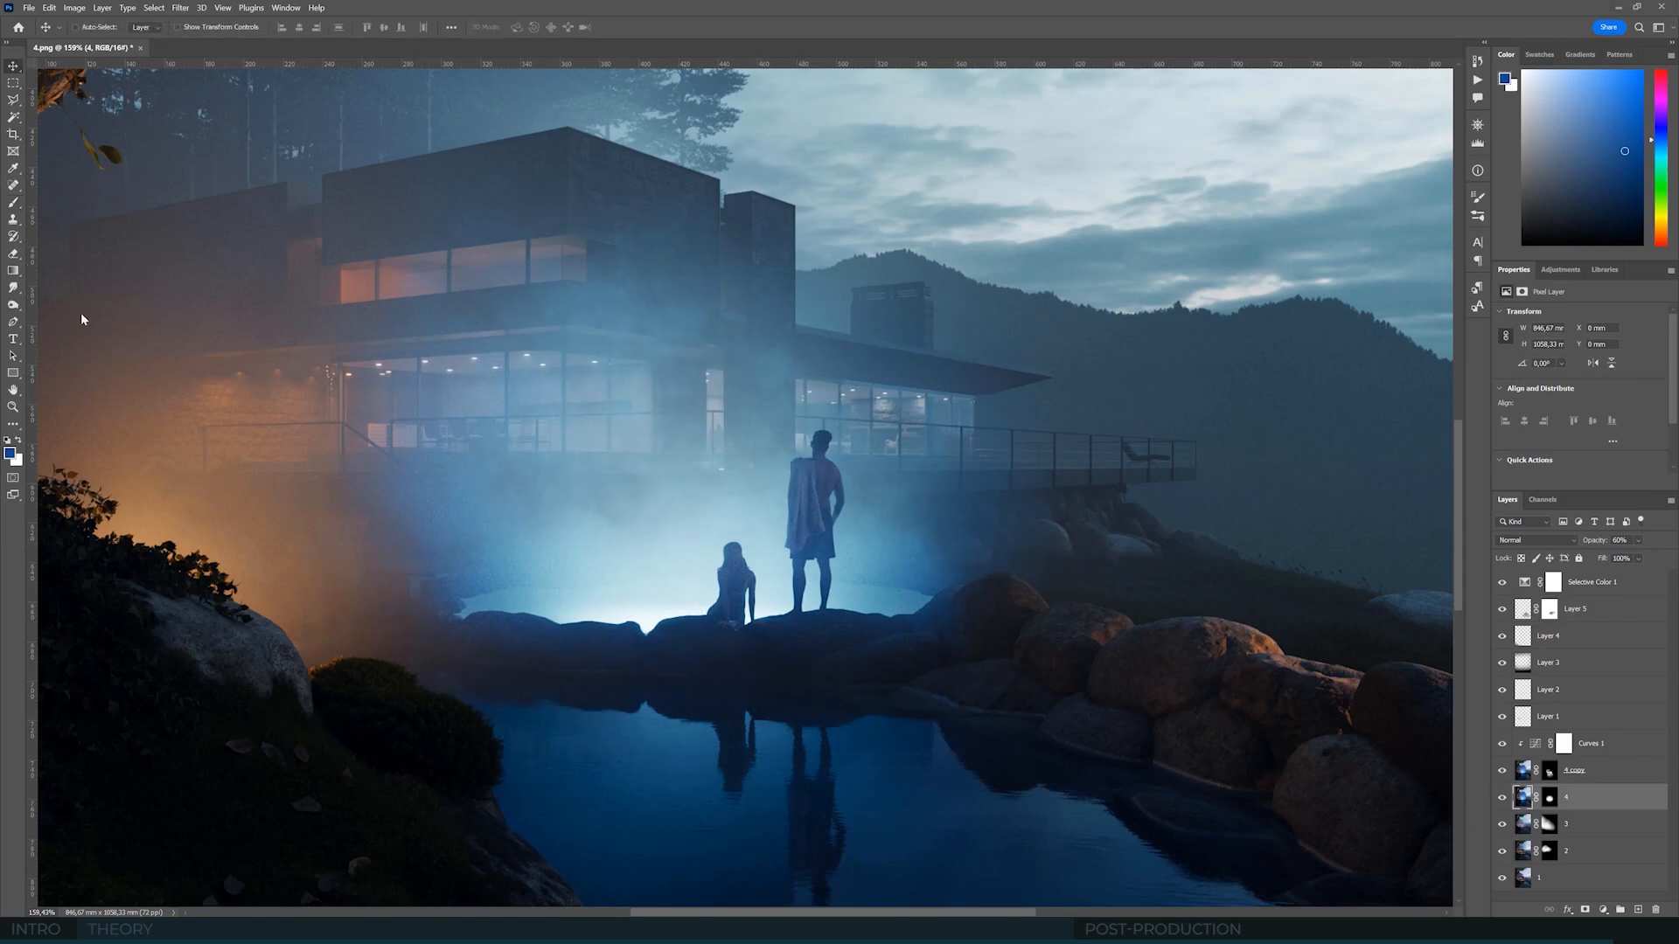
click(13, 305)
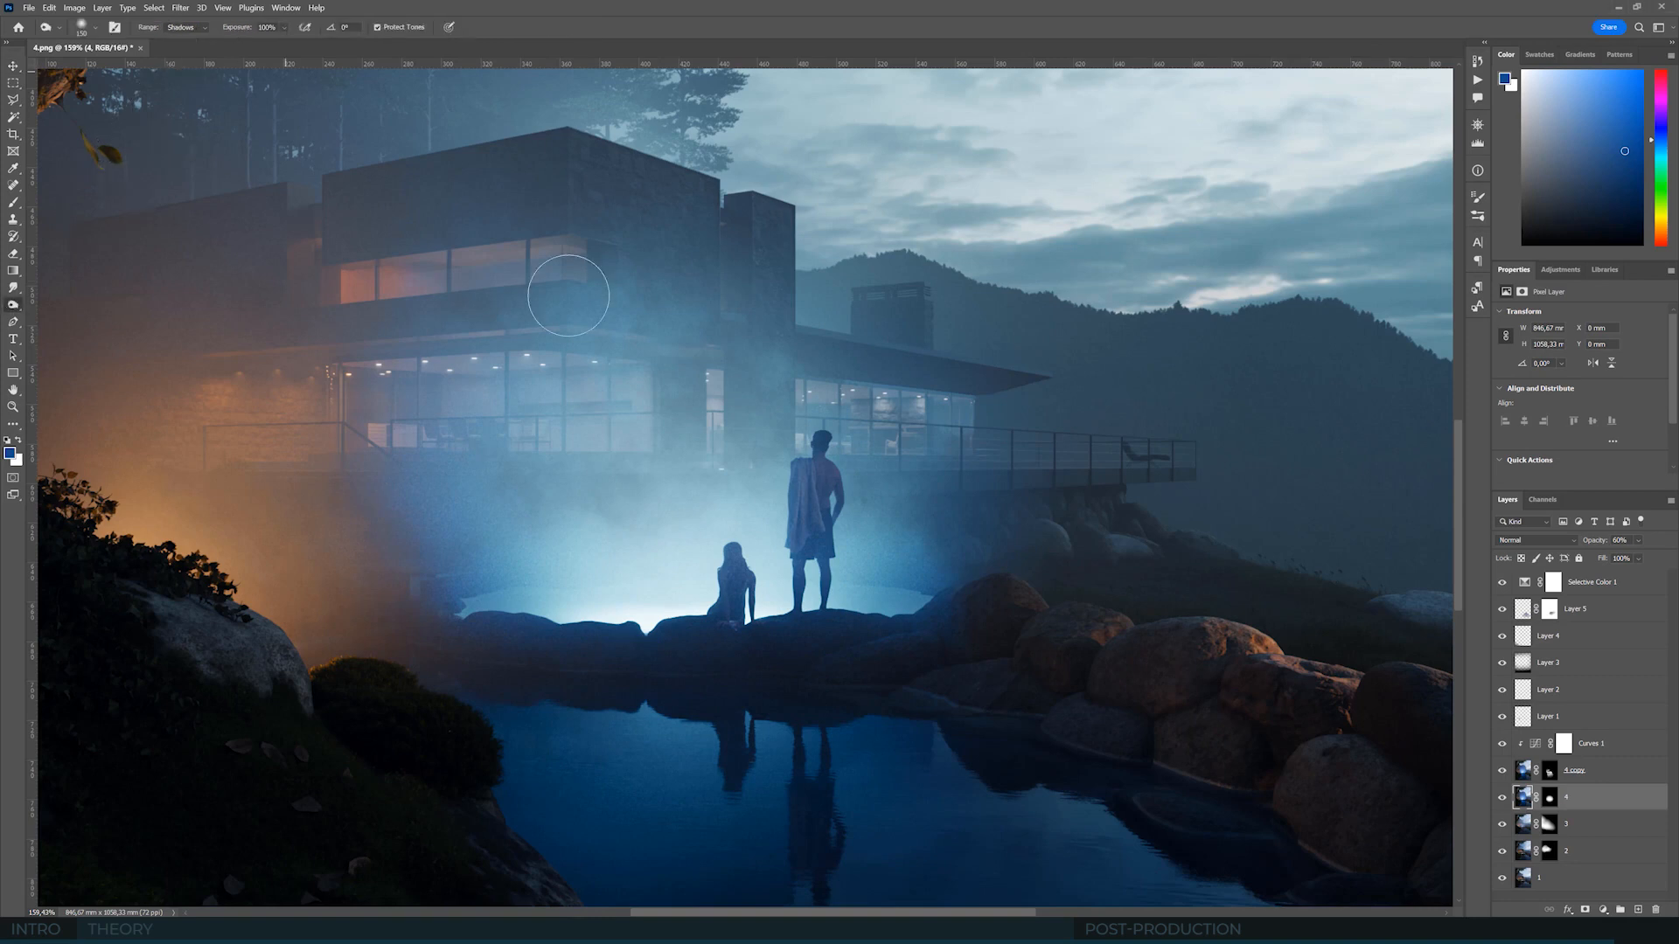
drag(827, 498, 759, 508)
key(bracketleft)
key(bracketleft)
mouse_move(793, 520)
mouse_down()
mouse_move(818, 528)
mouse_move(823, 472)
mouse_move(817, 533)
mouse_move(825, 550)
mouse_move(848, 542)
mouse_move(806, 531)
mouse_up()
key(bracketright)
alt+scroll(885, 511, up, 4)
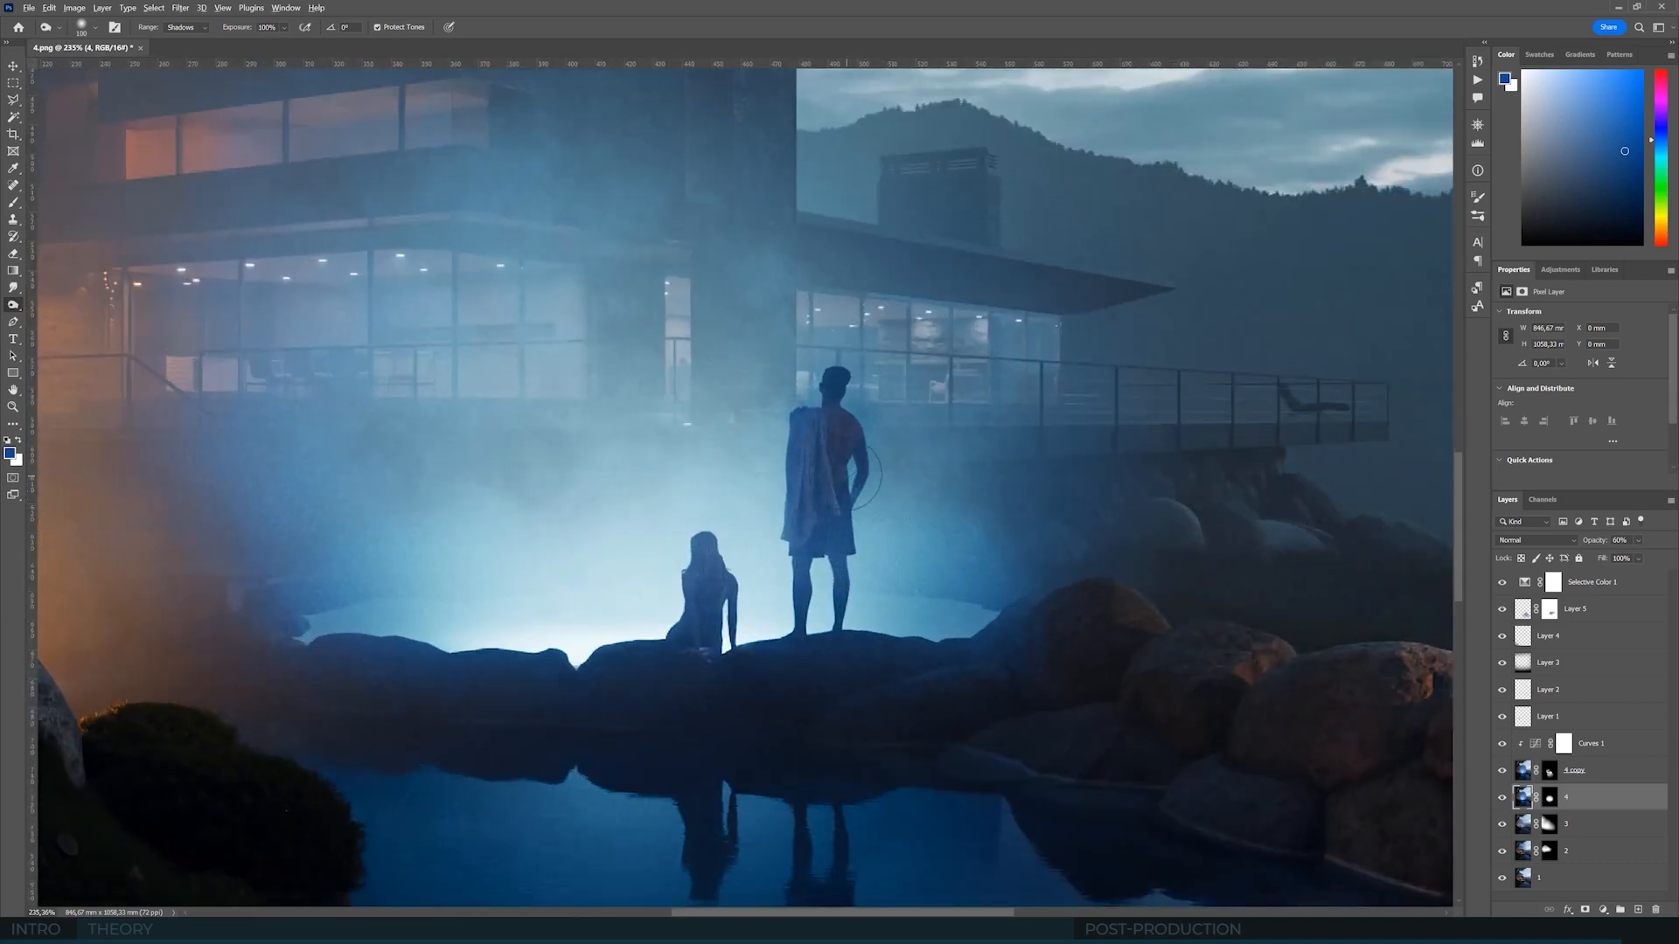
- On layer 4 copy, undo the overly strong burn on the standing man and burn him again at 15% exposure
alt+scroll(885, 513, down, 4)
key(alt+bracketright)
drag(837, 440, 829, 454)
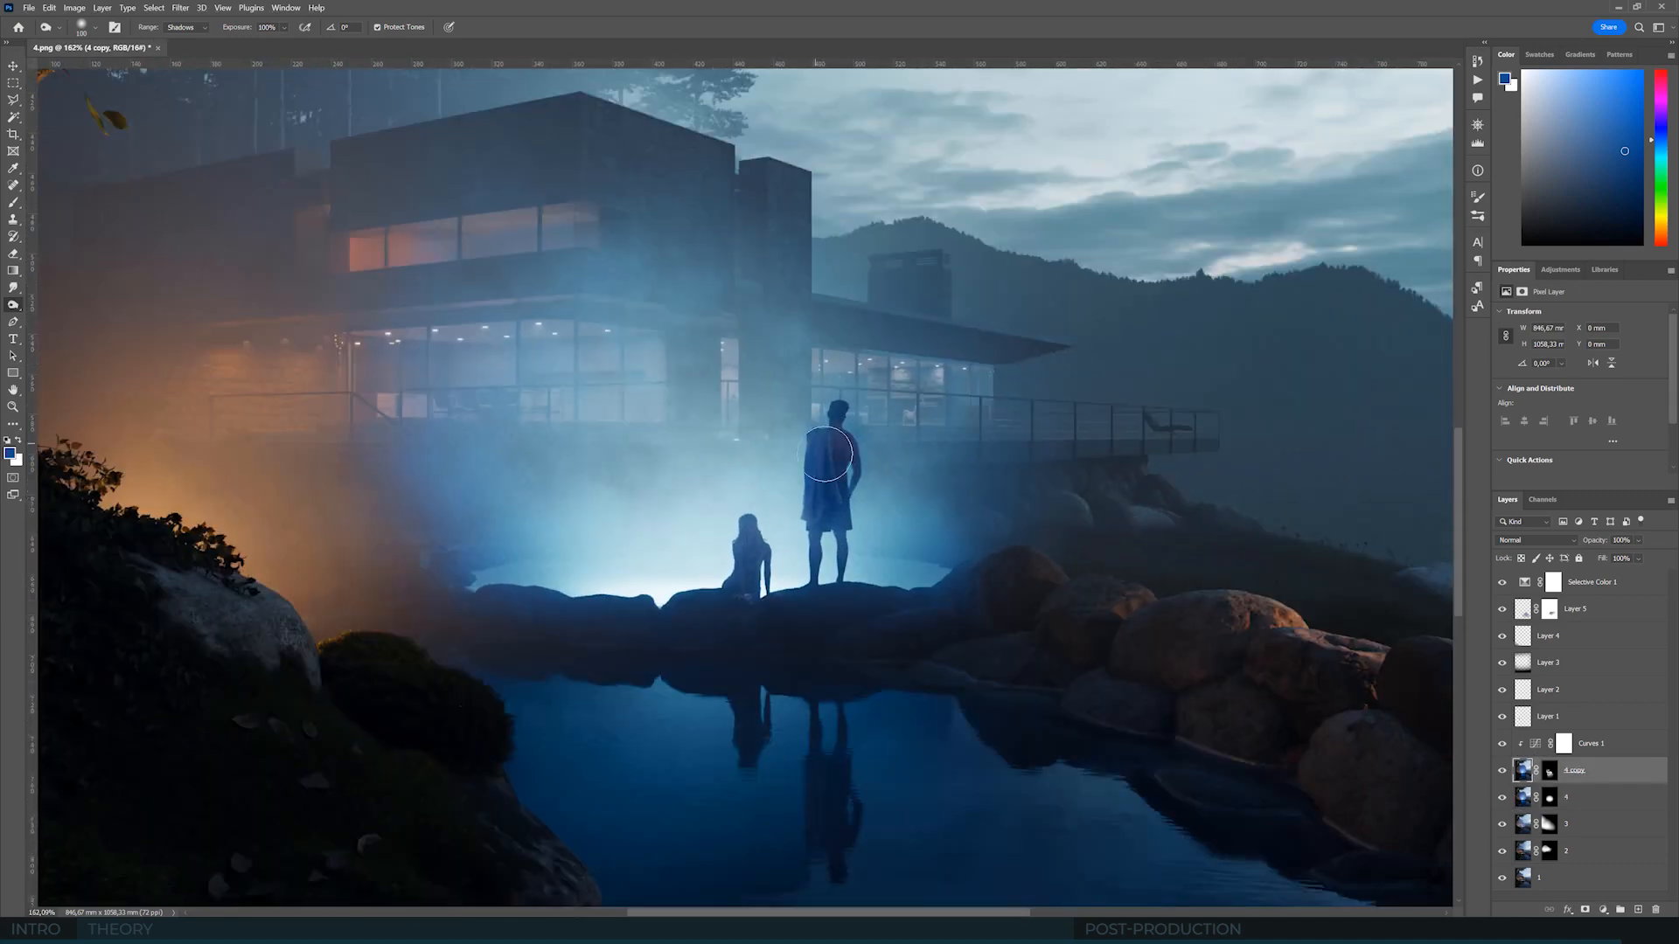
key(ctrl+z)
click(284, 31)
click(254, 43)
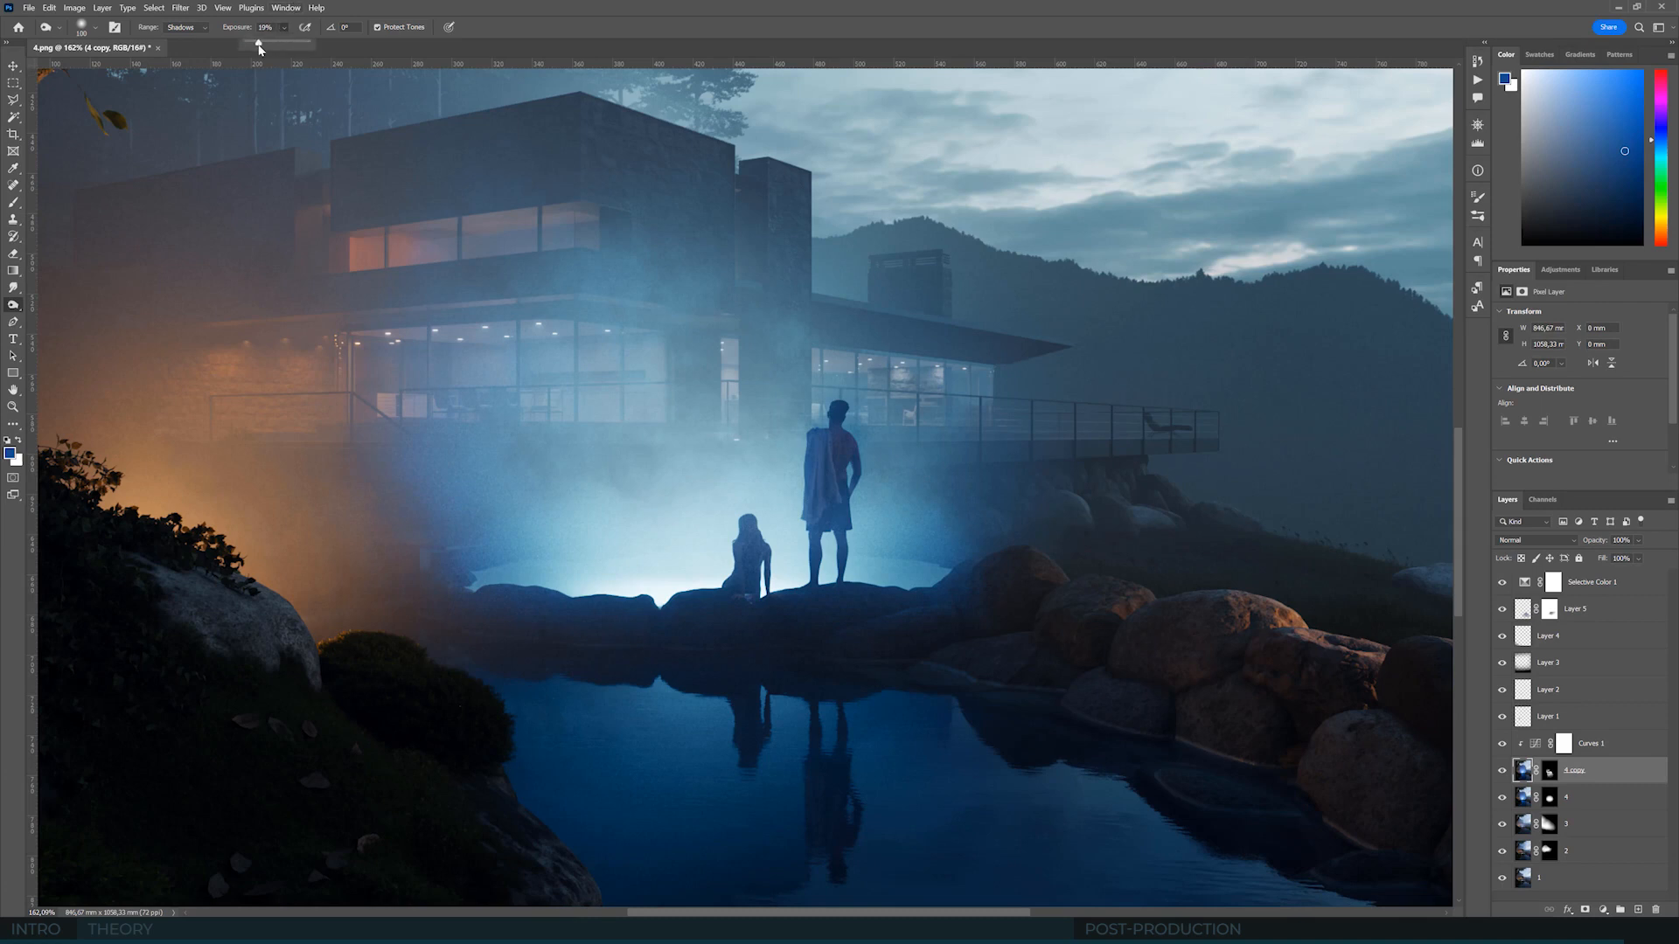
click(823, 502)
mouse_move(828, 508)
mouse_down()
mouse_move(831, 444)
mouse_move(831, 505)
mouse_up()
- Shrink the Burn brush for the seated woman, set its range to Midtones, and check layer 4 before targeting layer 4 copy
key(ctrl+0)
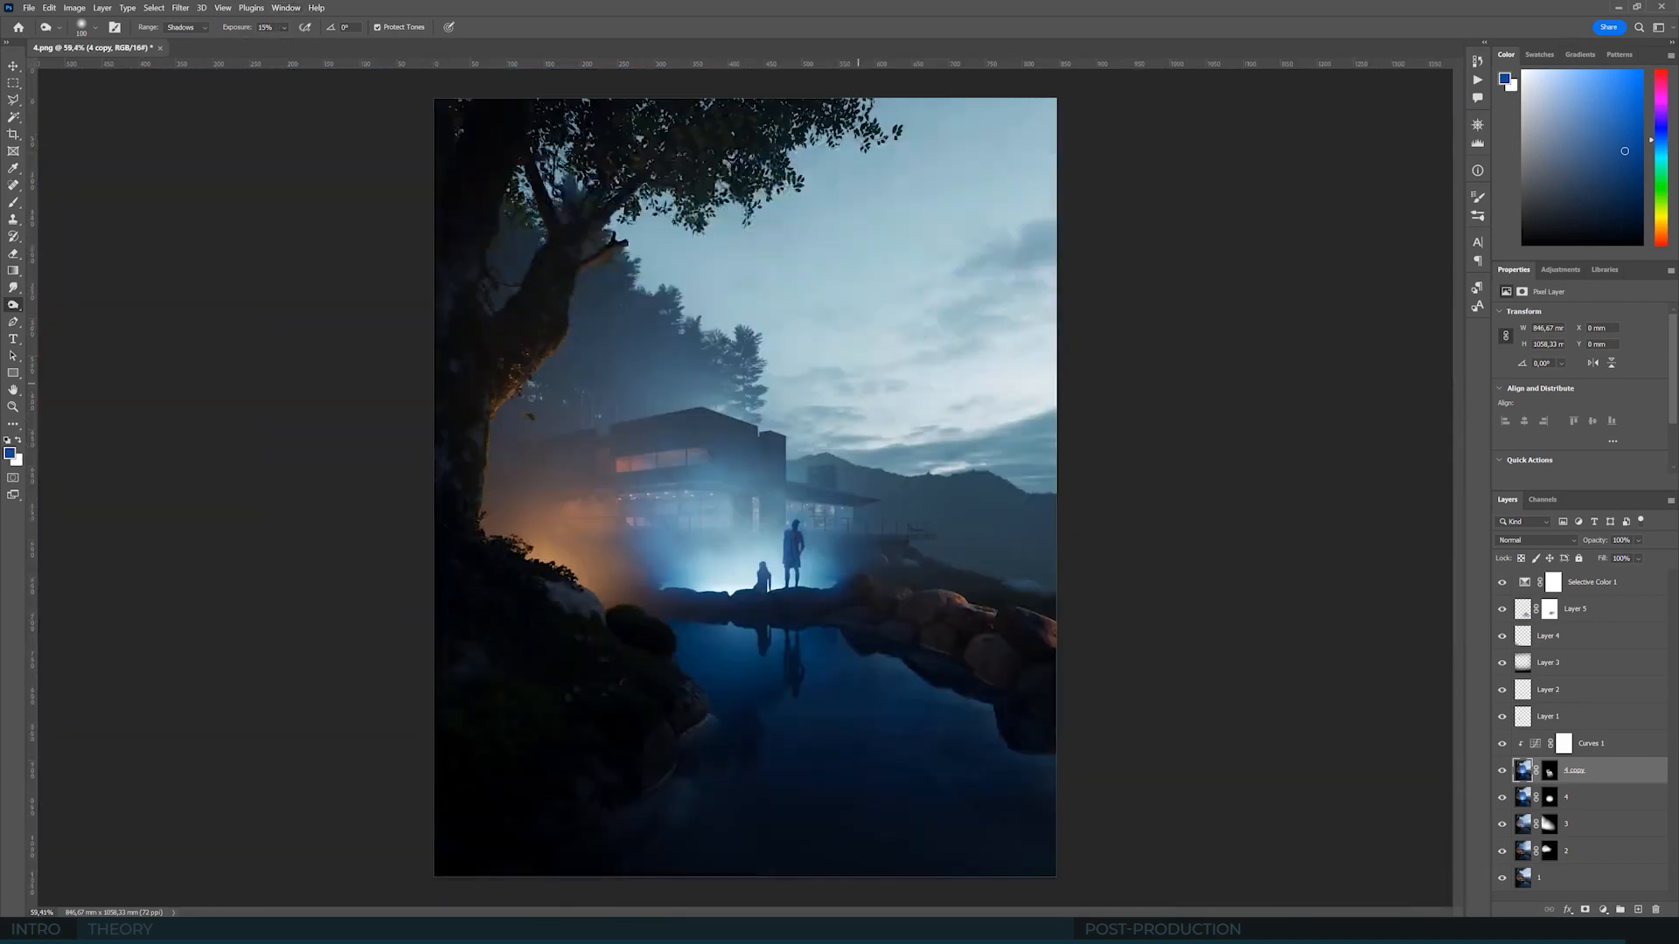
alt+scroll(810, 542, up, 7)
alt+scroll(869, 477, down, 5)
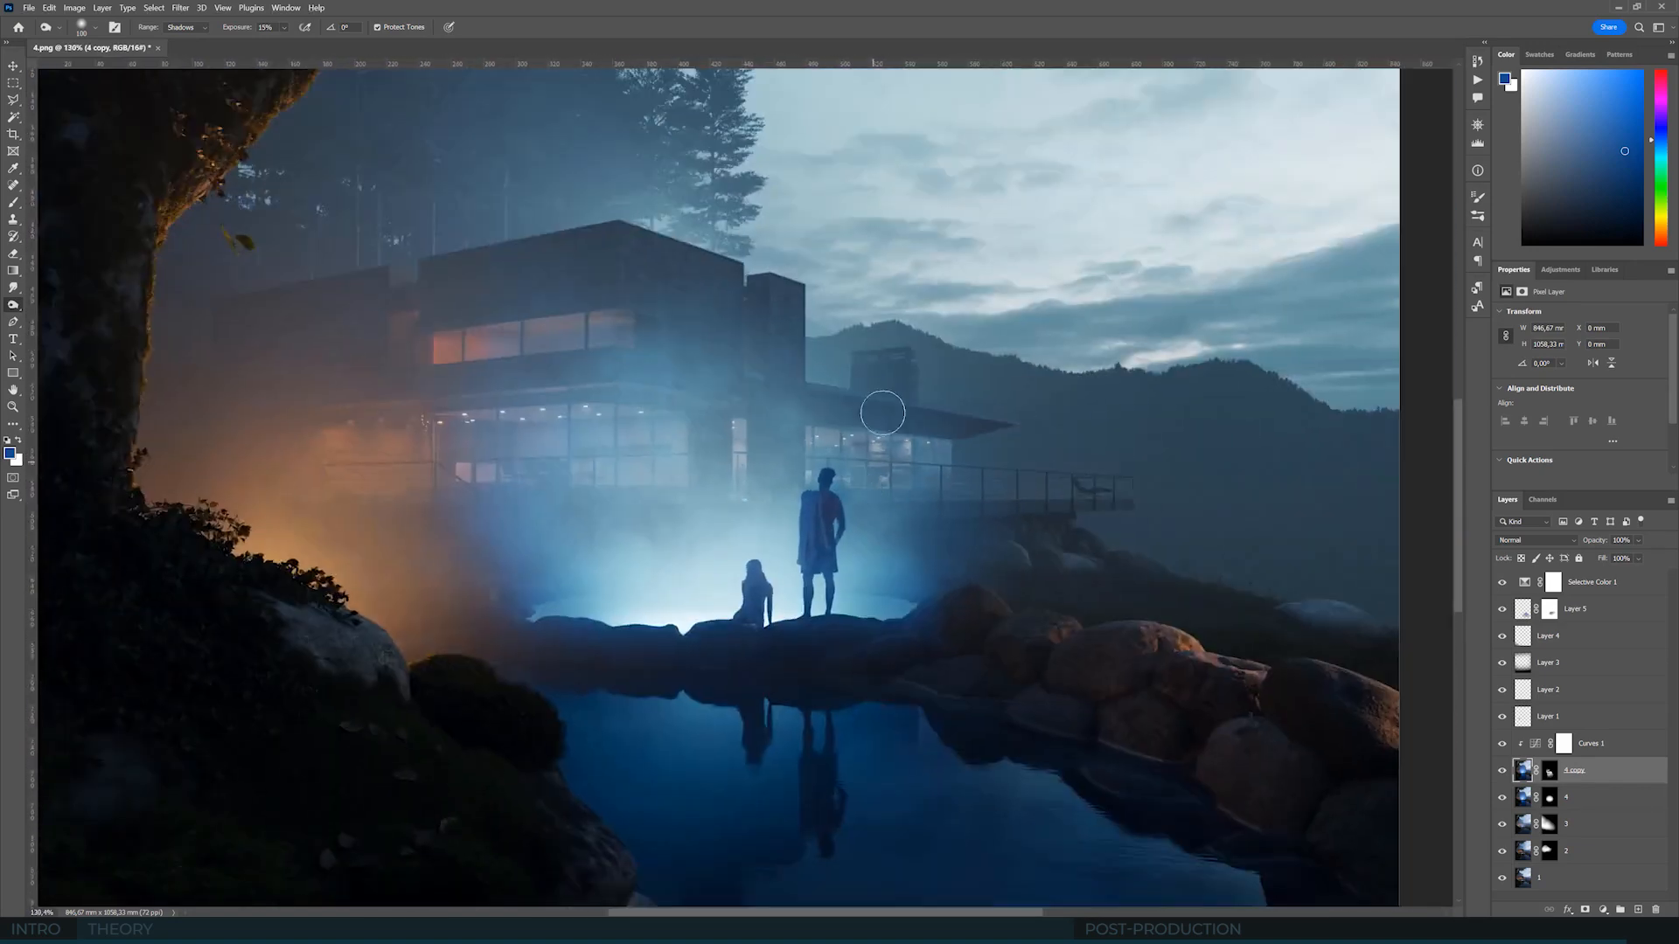
alt+scroll(882, 406, down, 2)
alt+scroll(744, 560, up, 8)
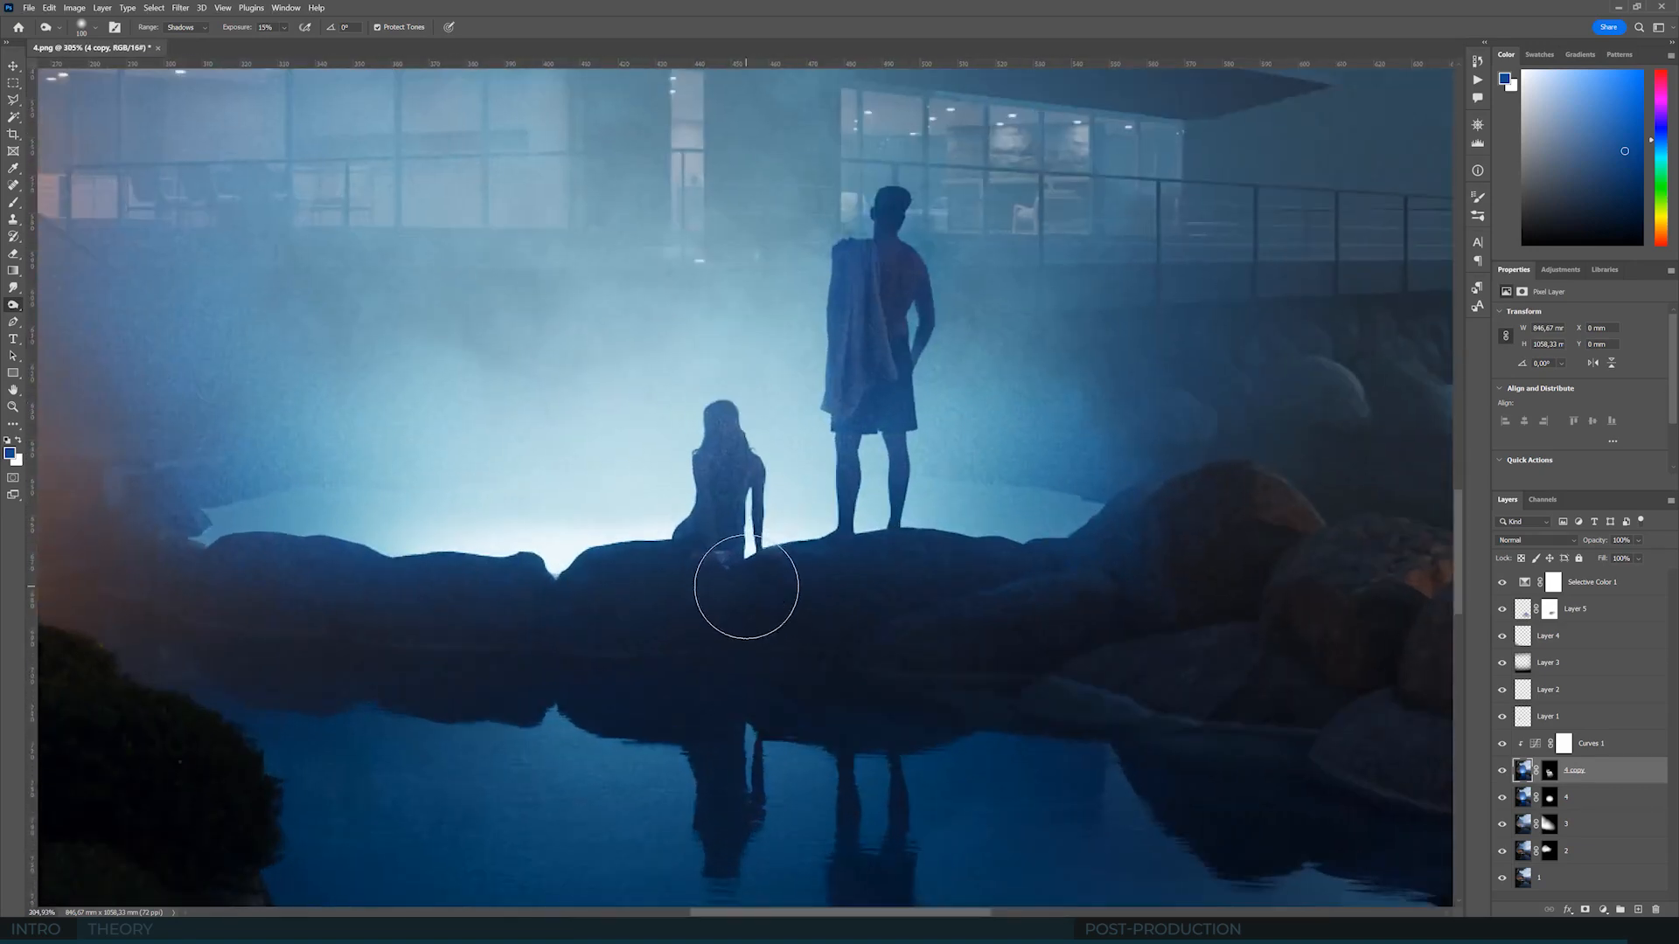
key(bracketleft)
key(bracketleft)
key(bracketleft)
key(bracketleft)
click(185, 27)
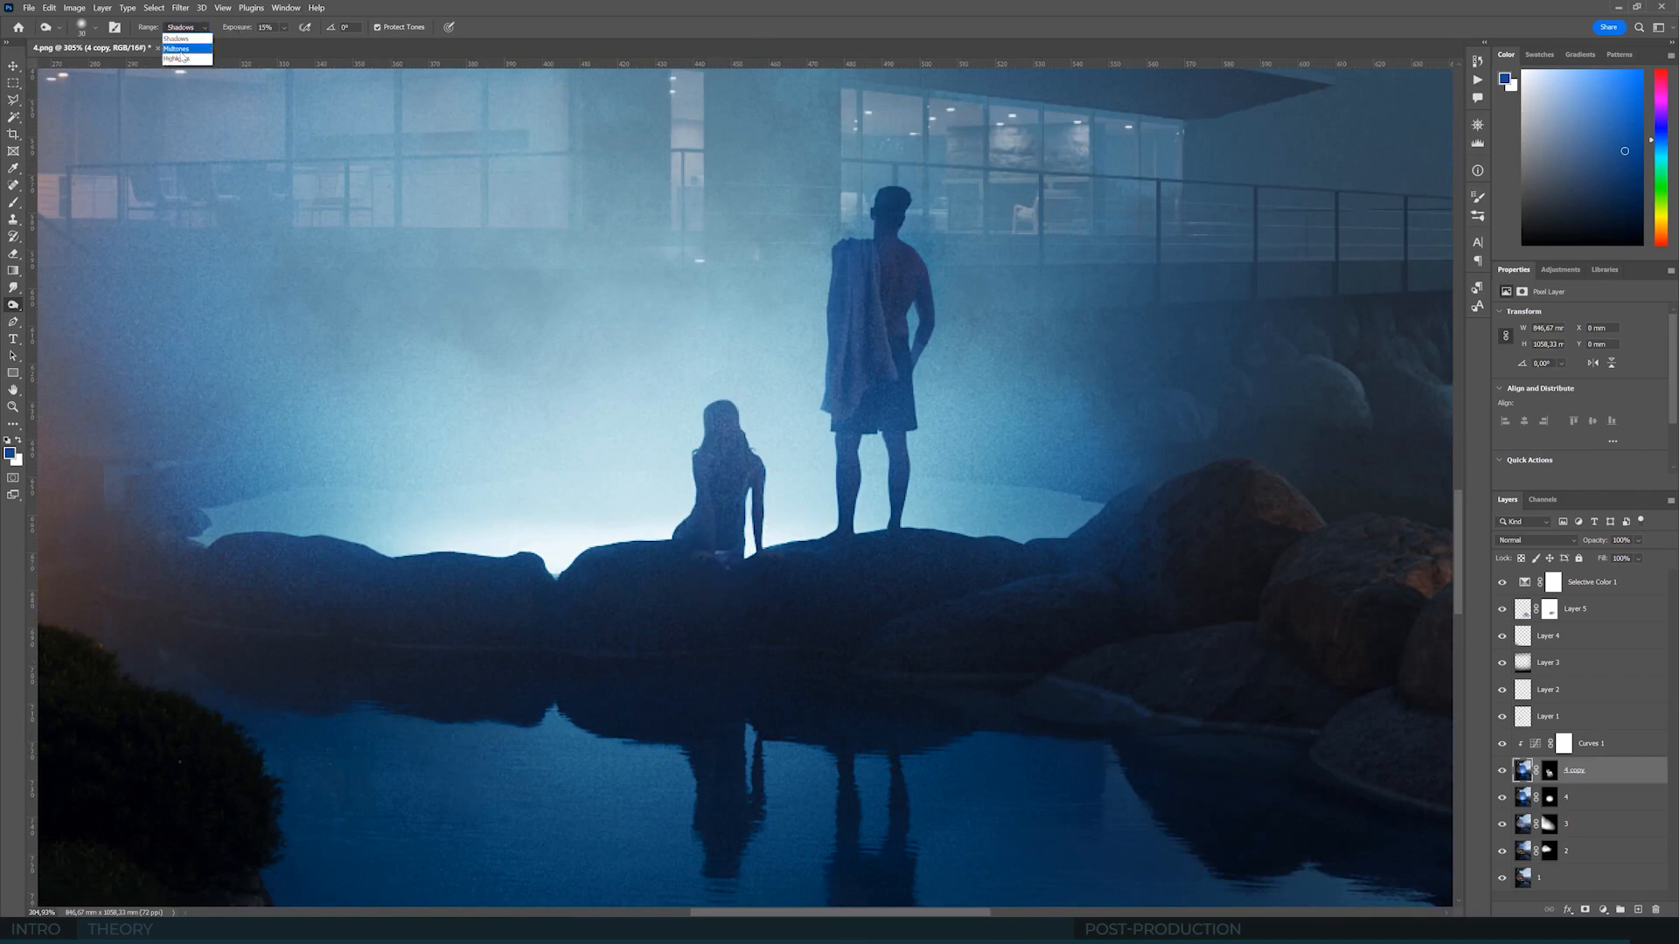
click(183, 44)
click(1526, 797)
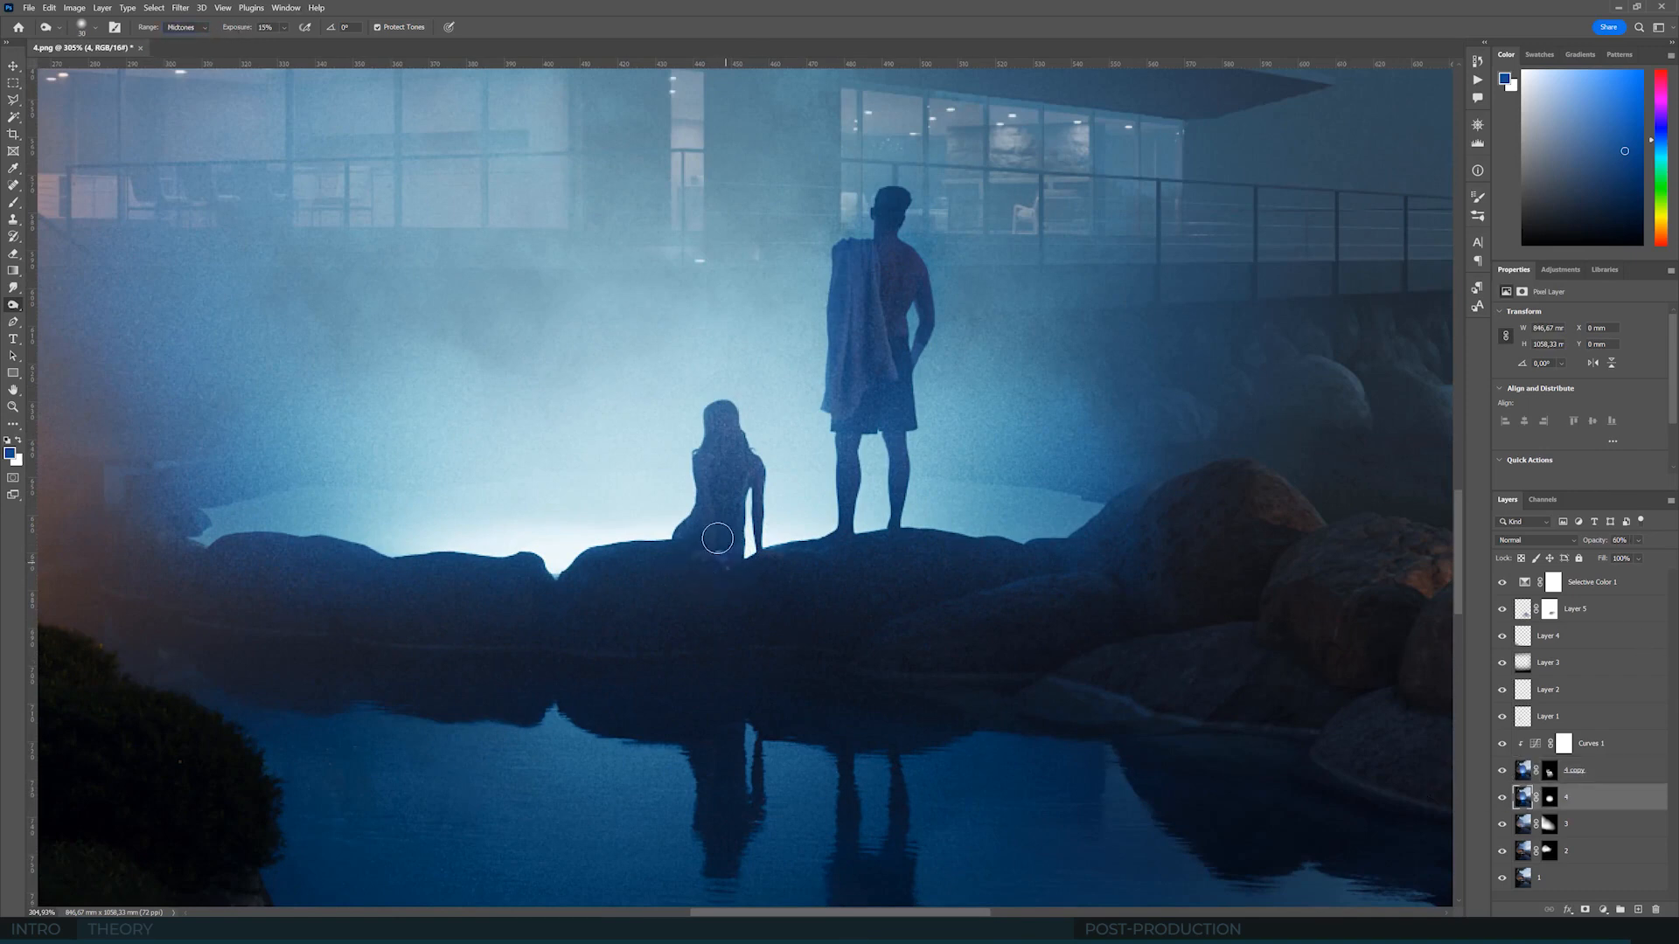
key(alt+bracketright)
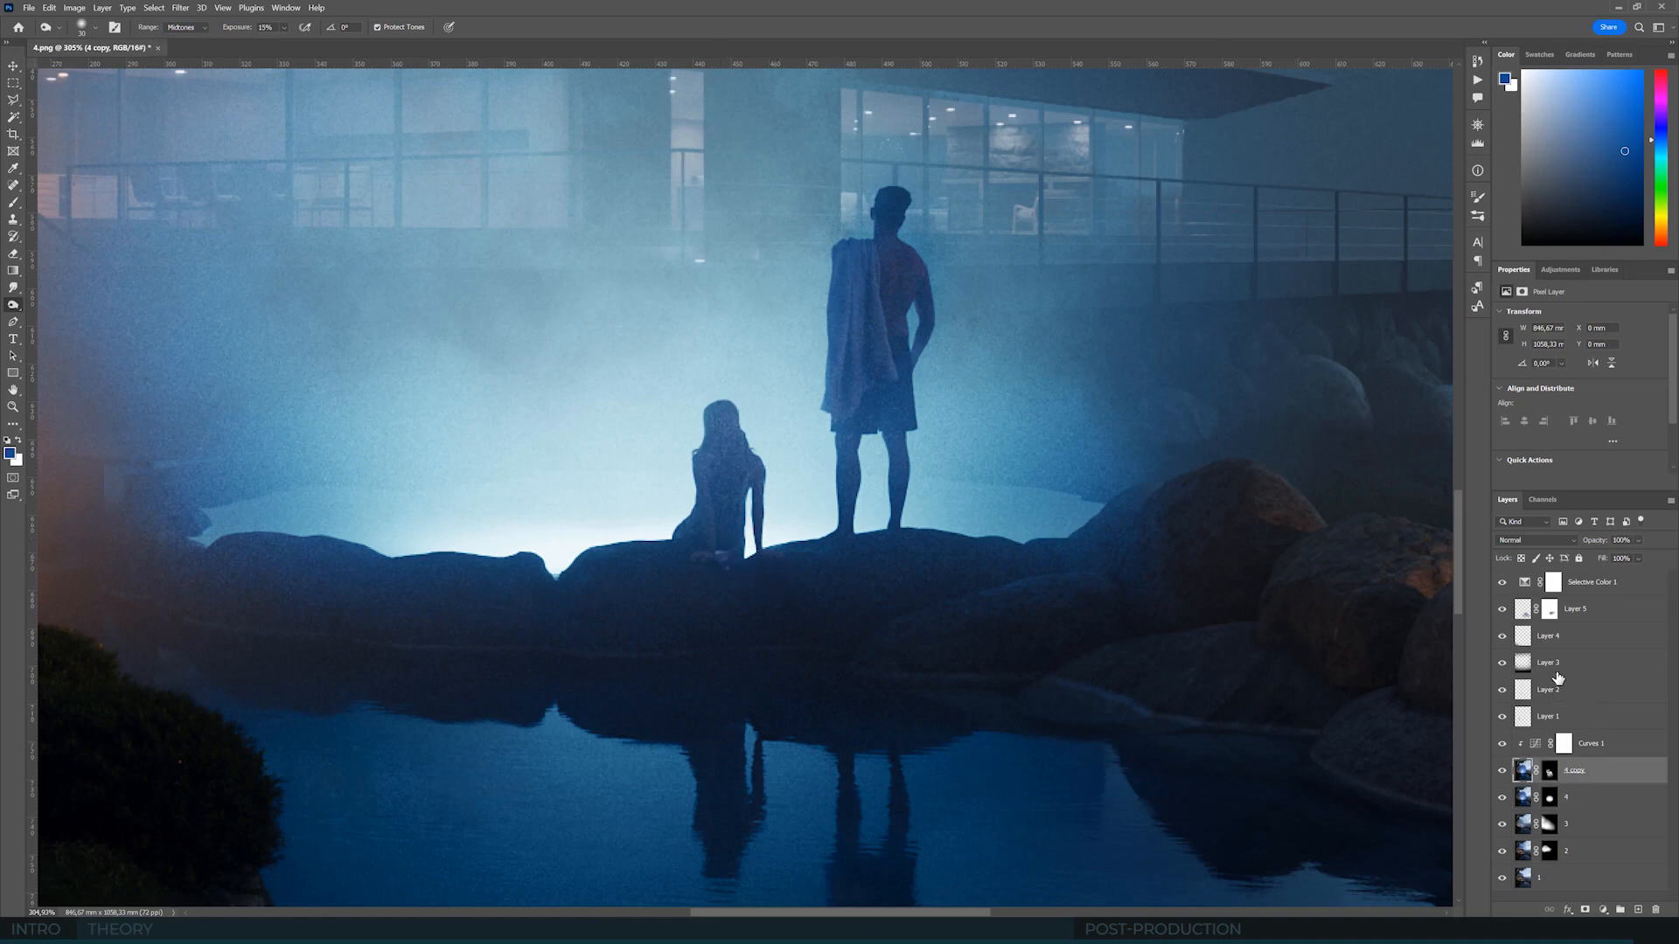
- On Layer 2, clone dark texture over the light spot at the seated woman's base and check the whole image
click(1564, 699)
click(12, 219)
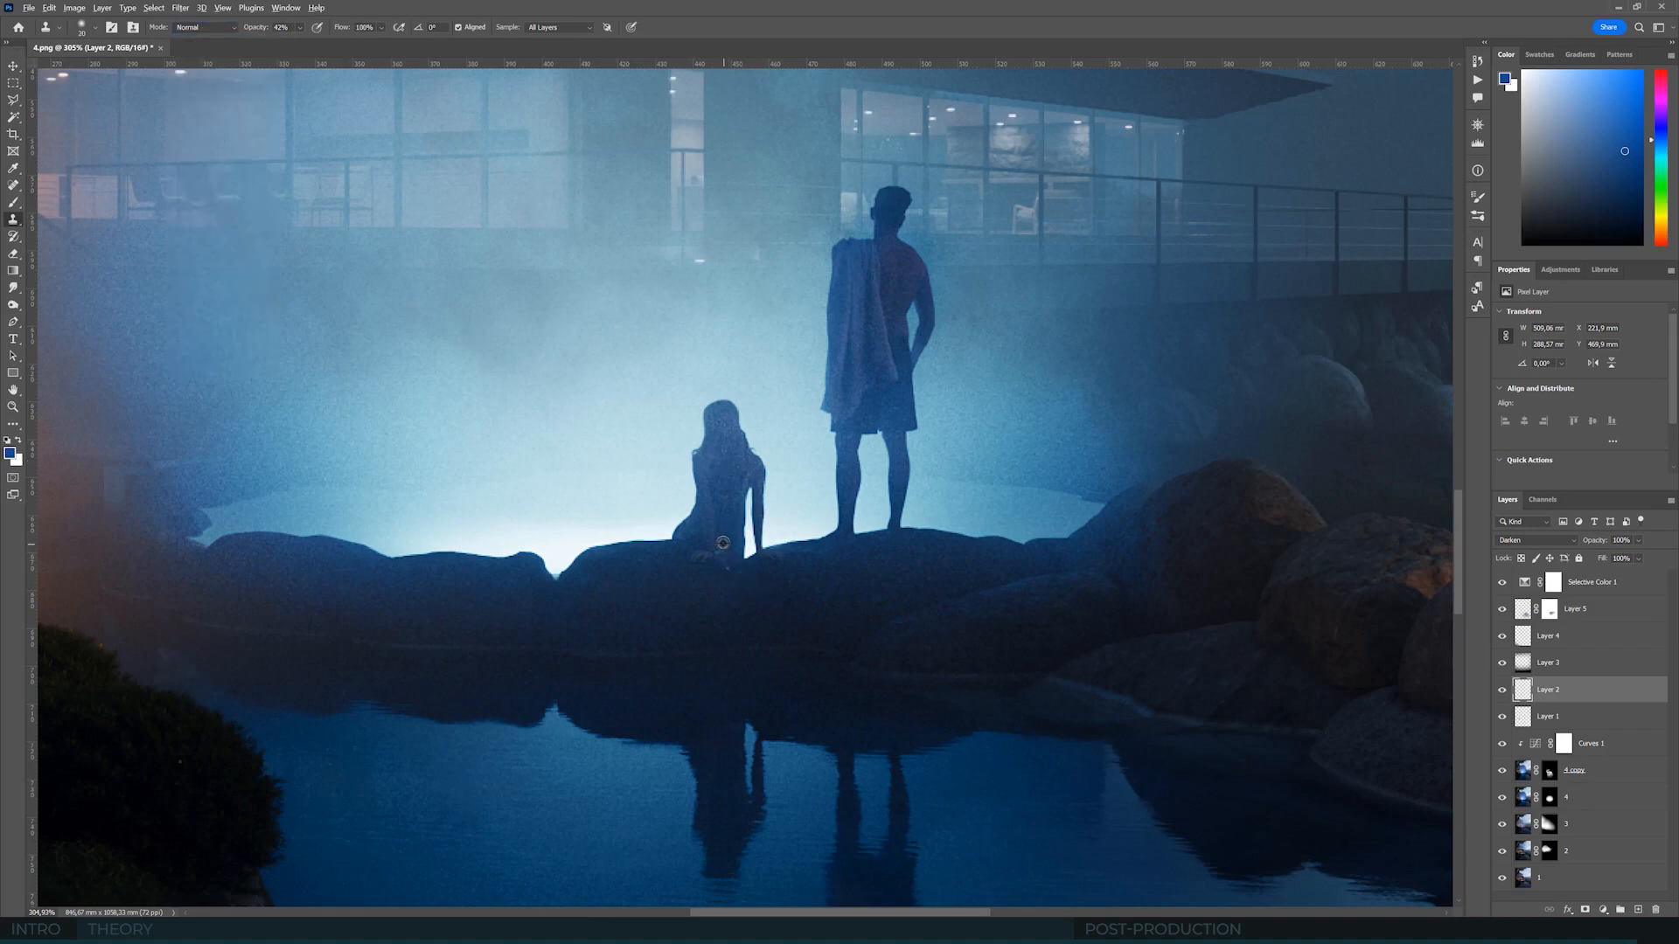
mouse_move(720, 554)
mouse_down()
mouse_move(724, 540)
mouse_move(729, 567)
mouse_up()
alt+scroll(726, 560, down, 10)
alt+scroll(711, 513, up, 2)
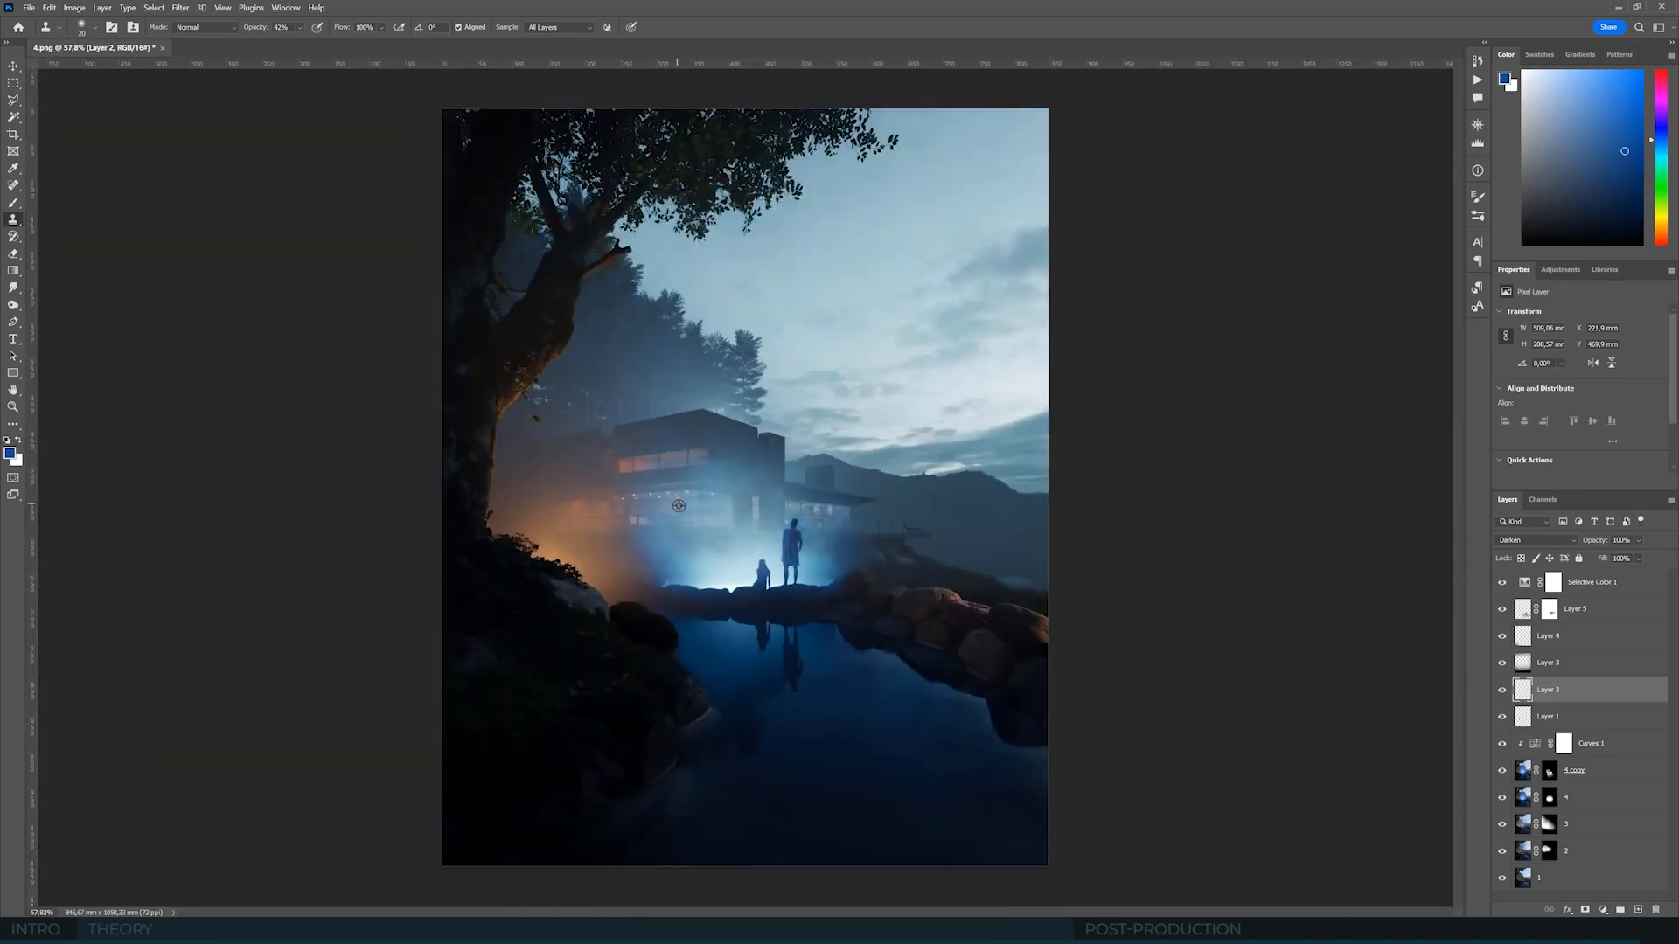